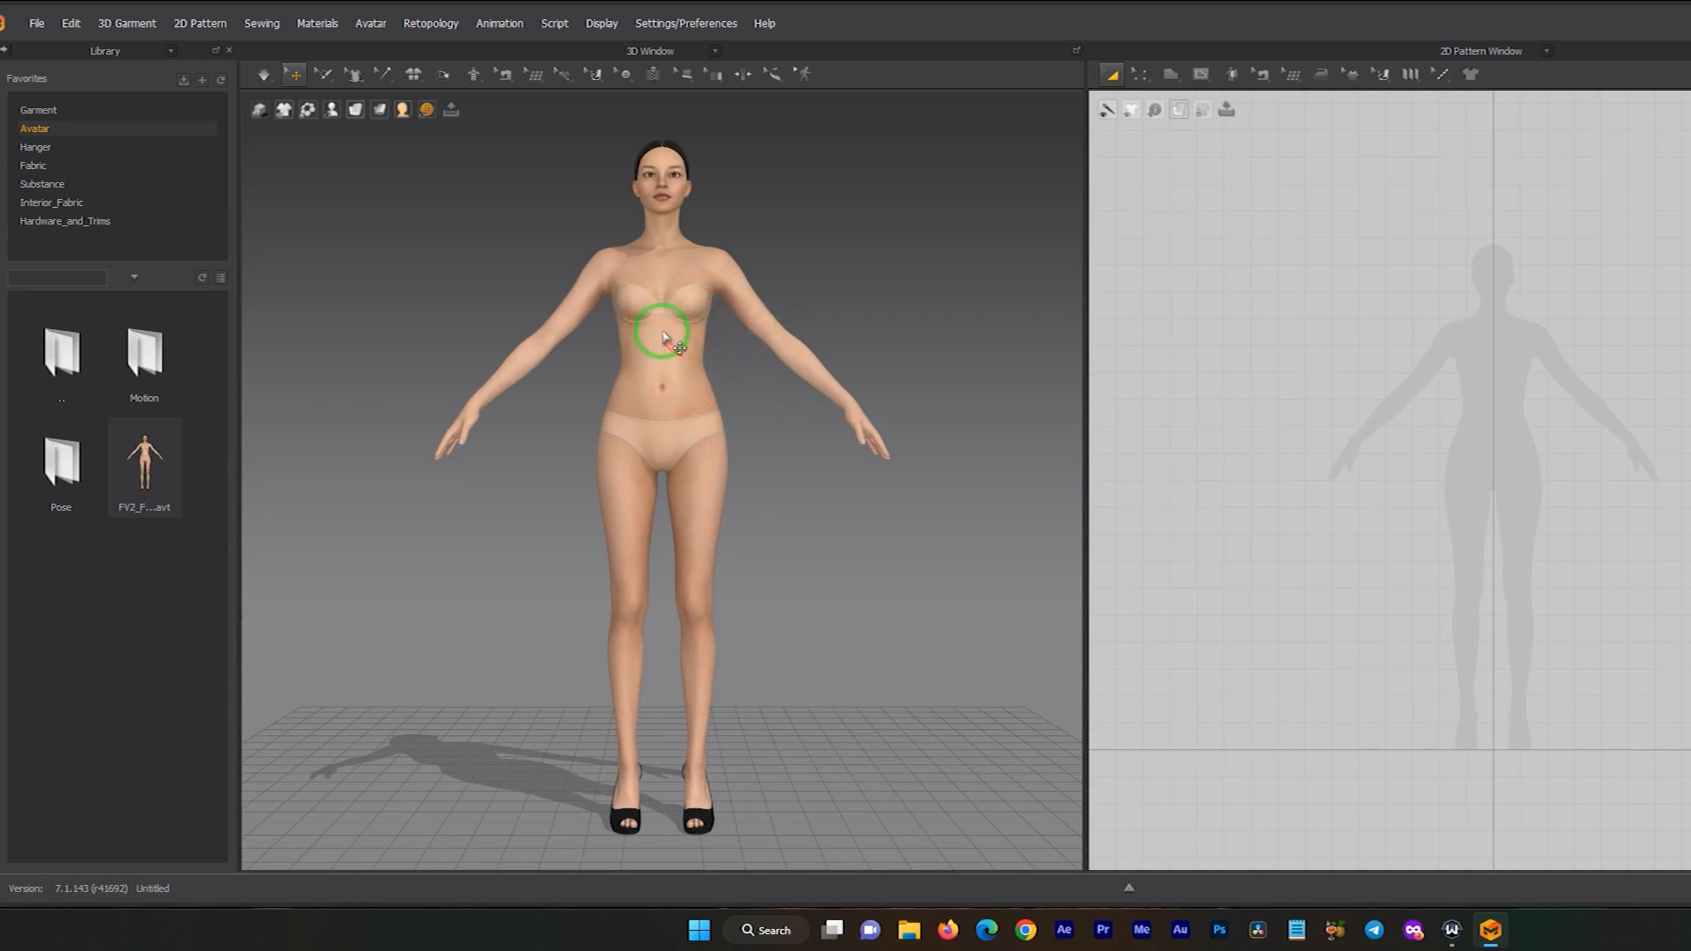
- Examine the avatar in the 3D view from different distances and angles
middle_click_drag(646, 280, 684, 388)
scroll(687, 383, "up", 6)
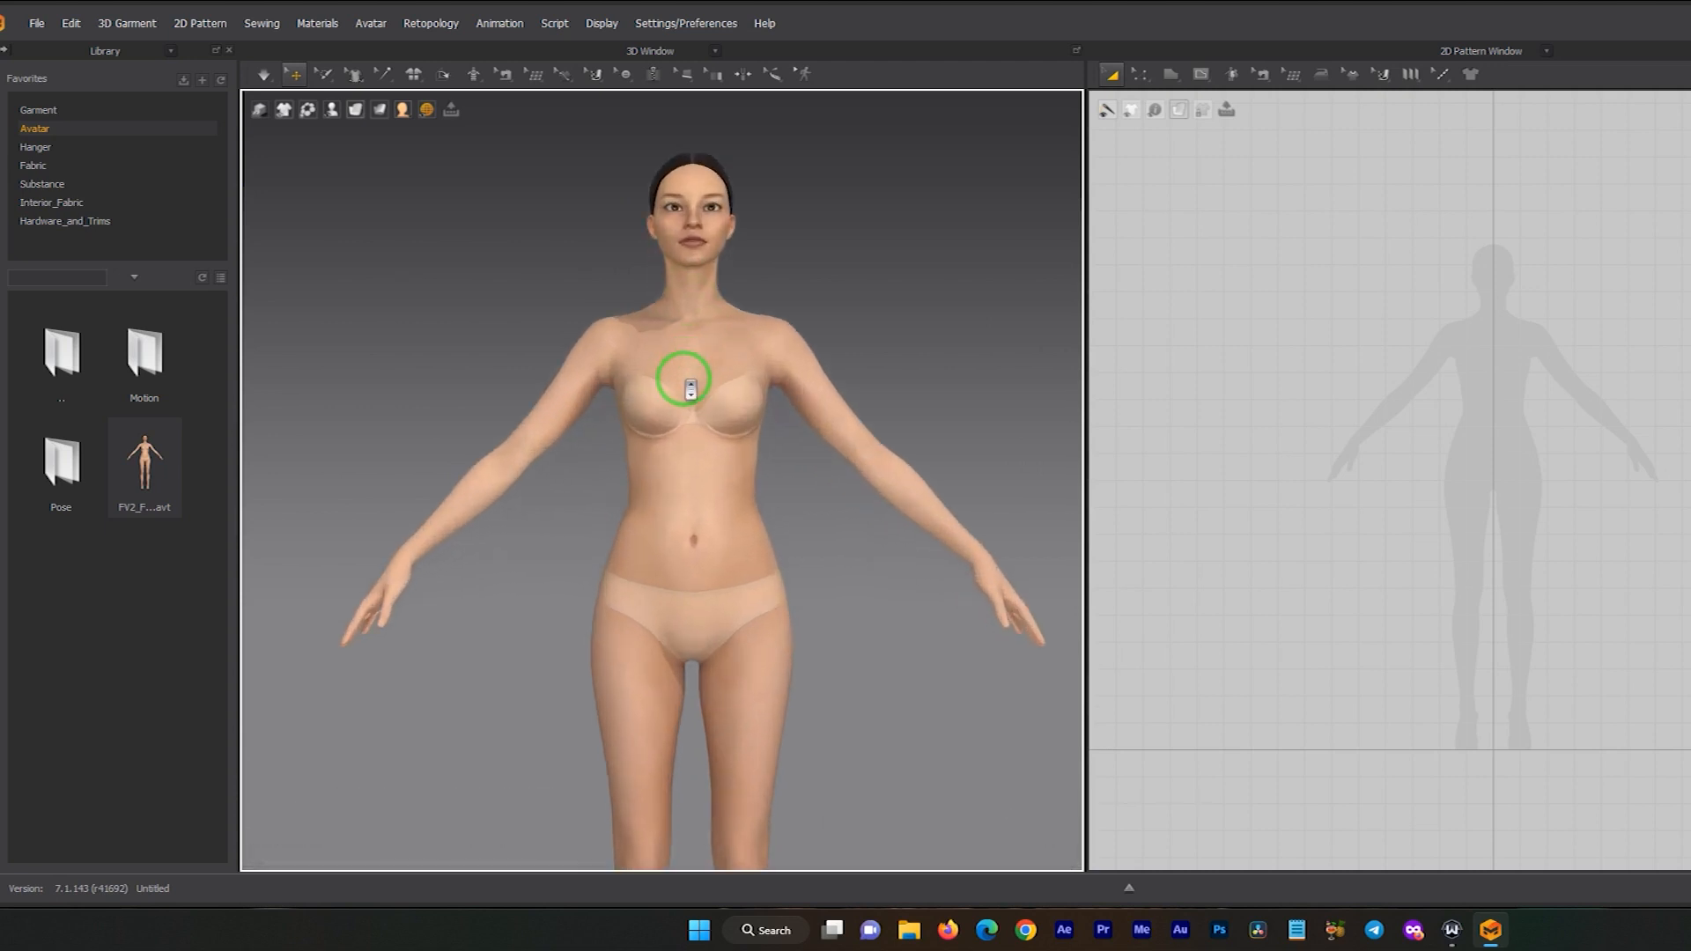
mouse_move(680, 329)
right_mouse_down()
mouse_move(774, 351)
mouse_move(547, 352)
mouse_move(686, 368)
mouse_move(667, 346)
right_mouse_up()
scroll(707, 372, "down", 4)
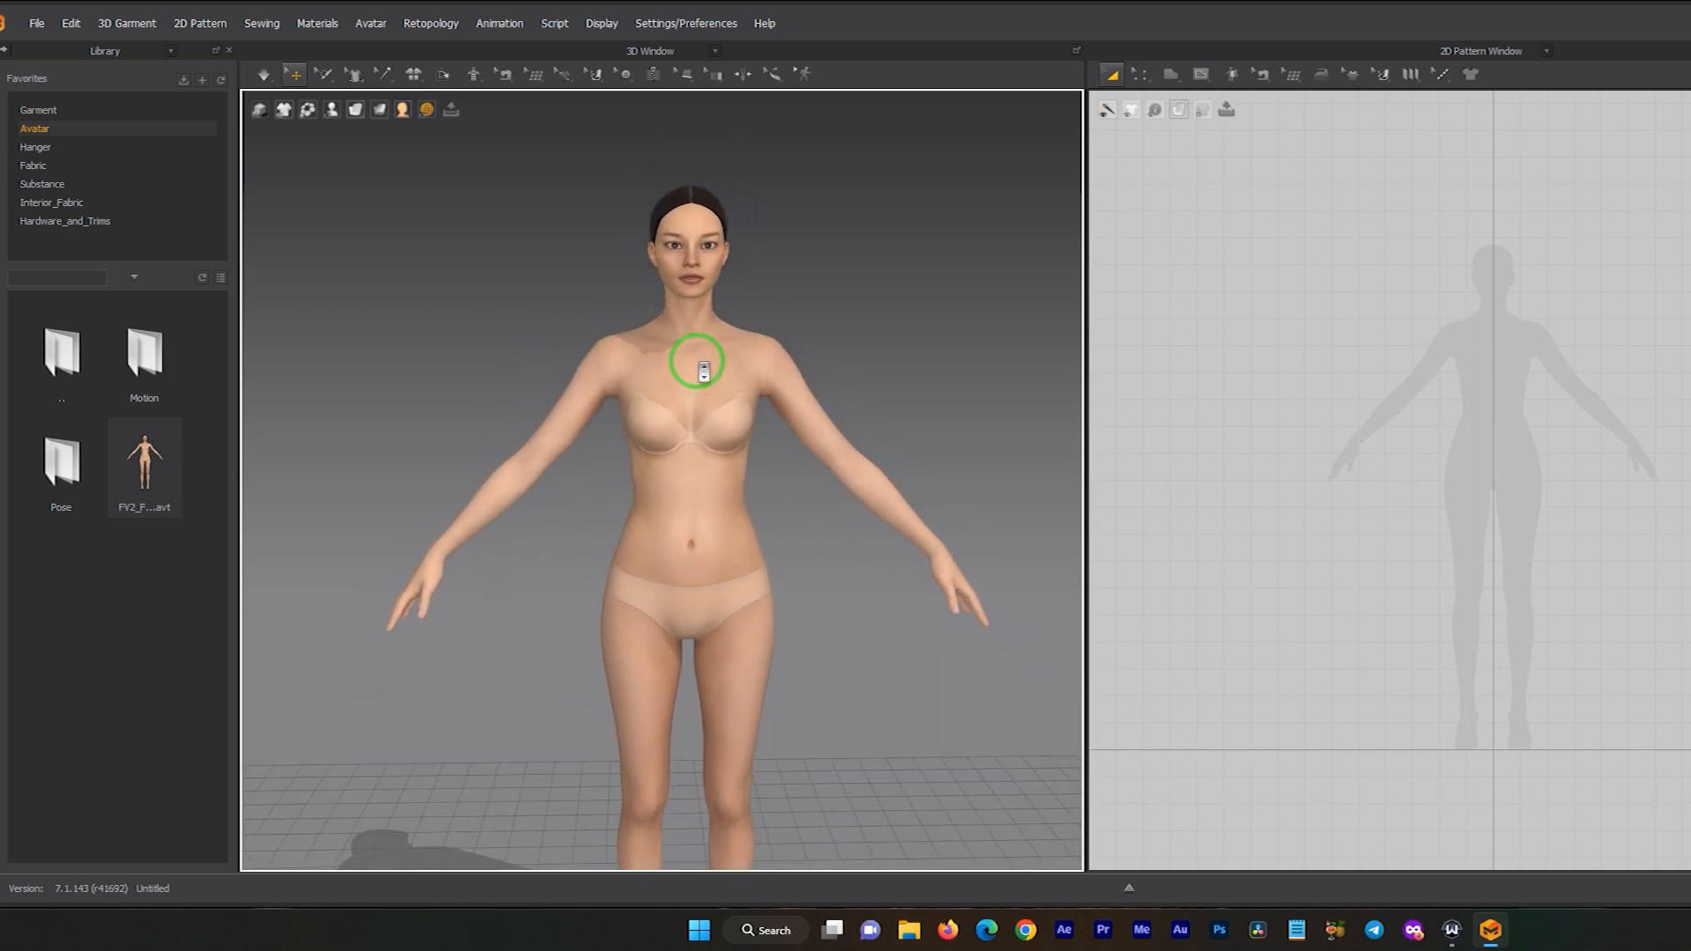
scroll(695, 362, "up", 3)
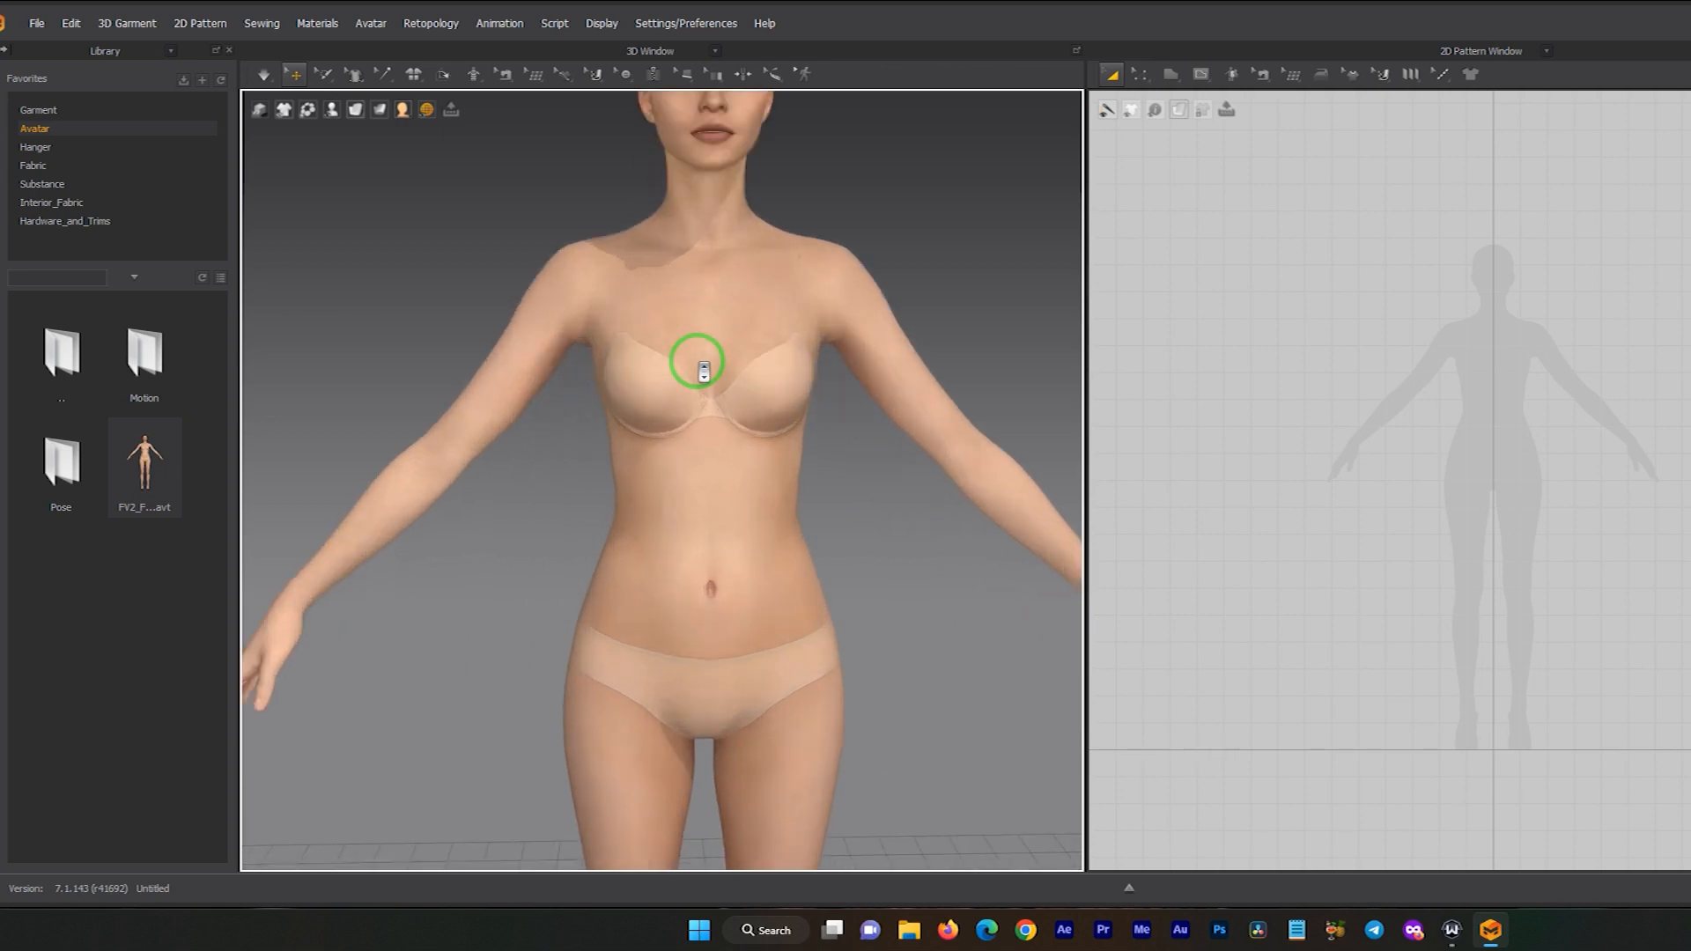
scroll(695, 365, "down", 2)
middle_click_drag(695, 340, 660, 336)
scroll(668, 370, "down", 2)
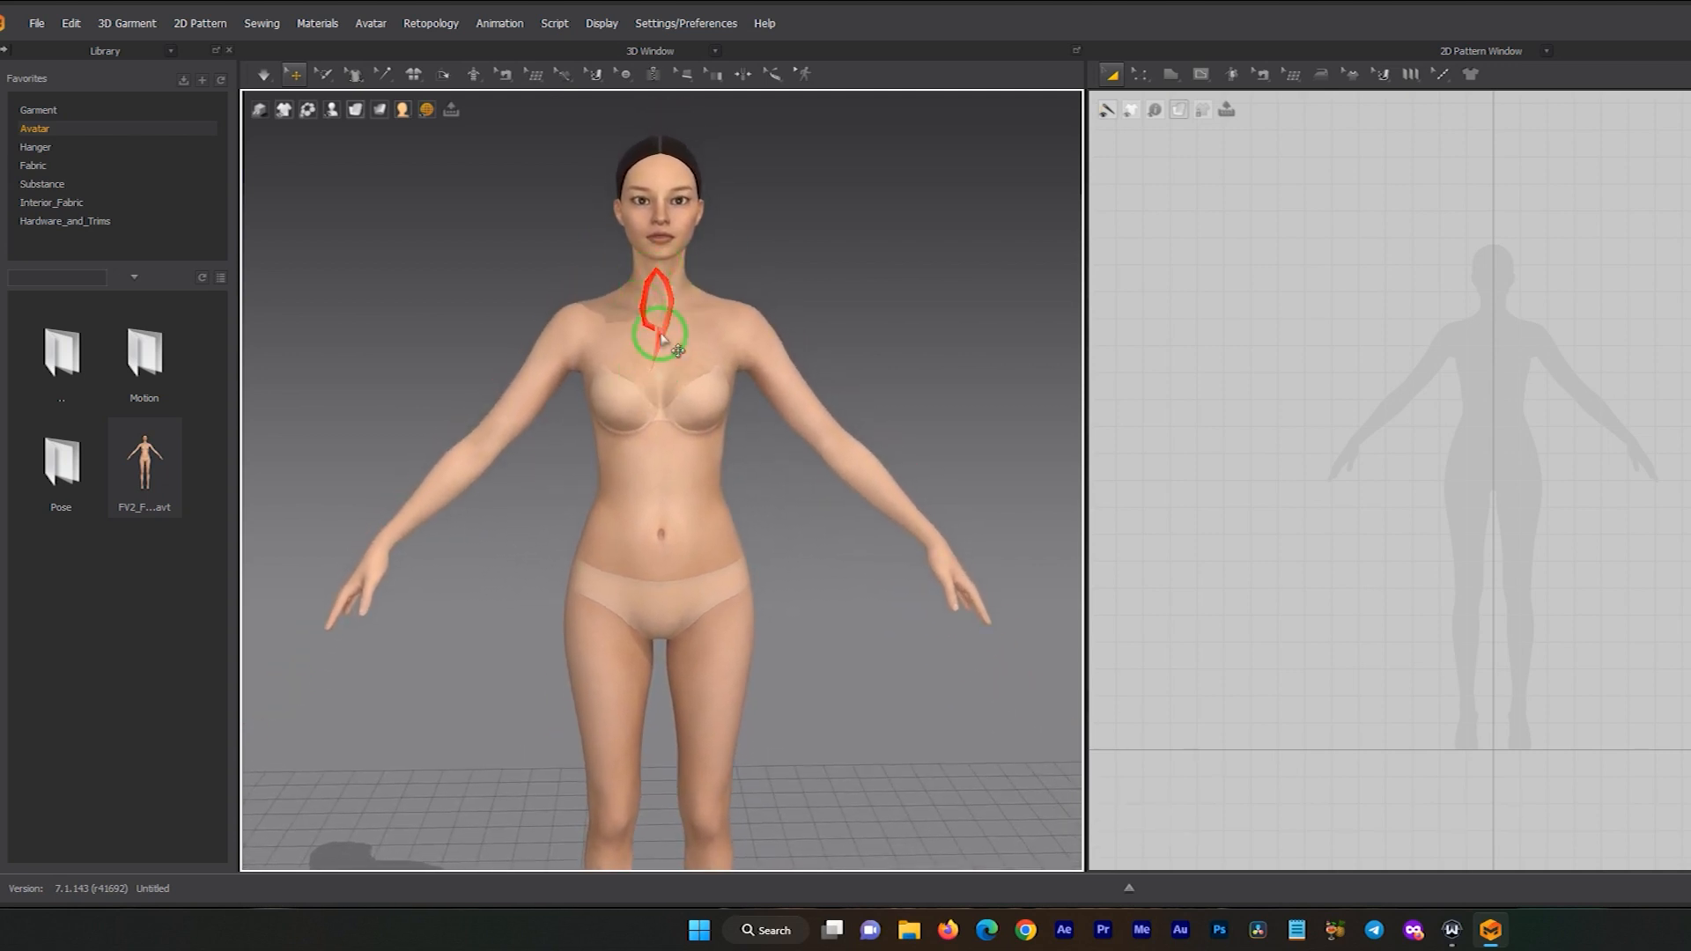
mouse_move(678, 352)
right_mouse_down()
mouse_move(766, 340)
mouse_move(660, 355)
mouse_move(702, 388)
mouse_move(647, 350)
right_mouse_up()
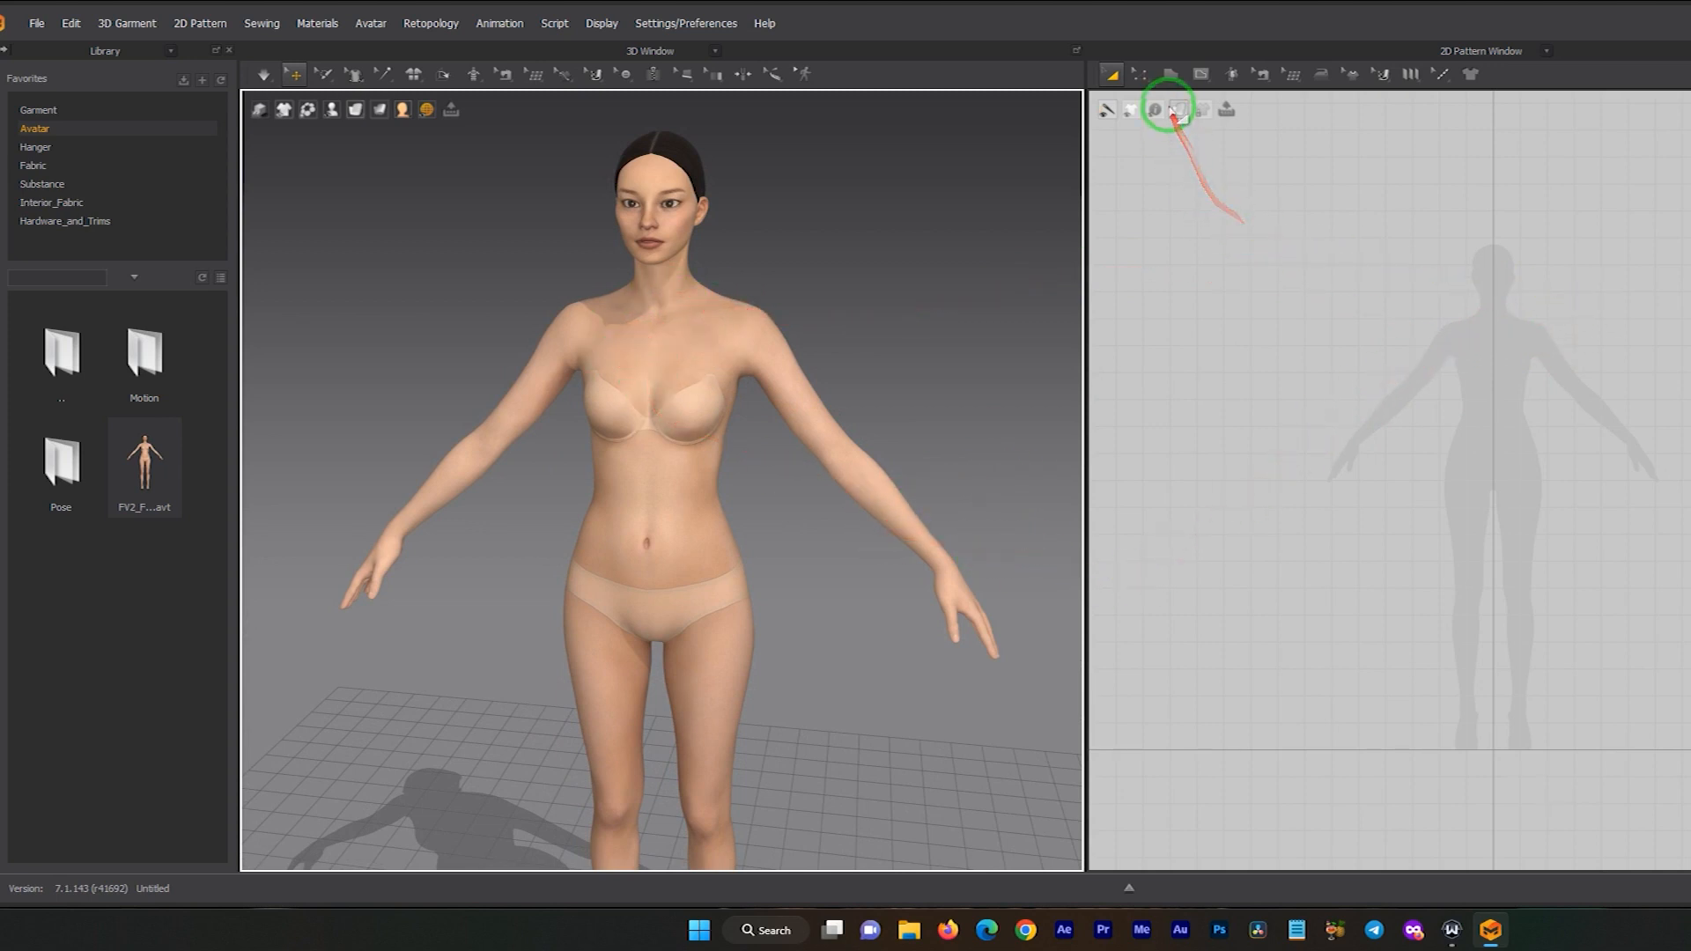
- Draw a roughly square rectangle pattern over the chest of the 2D avatar silhouette
left_click(1180, 79)
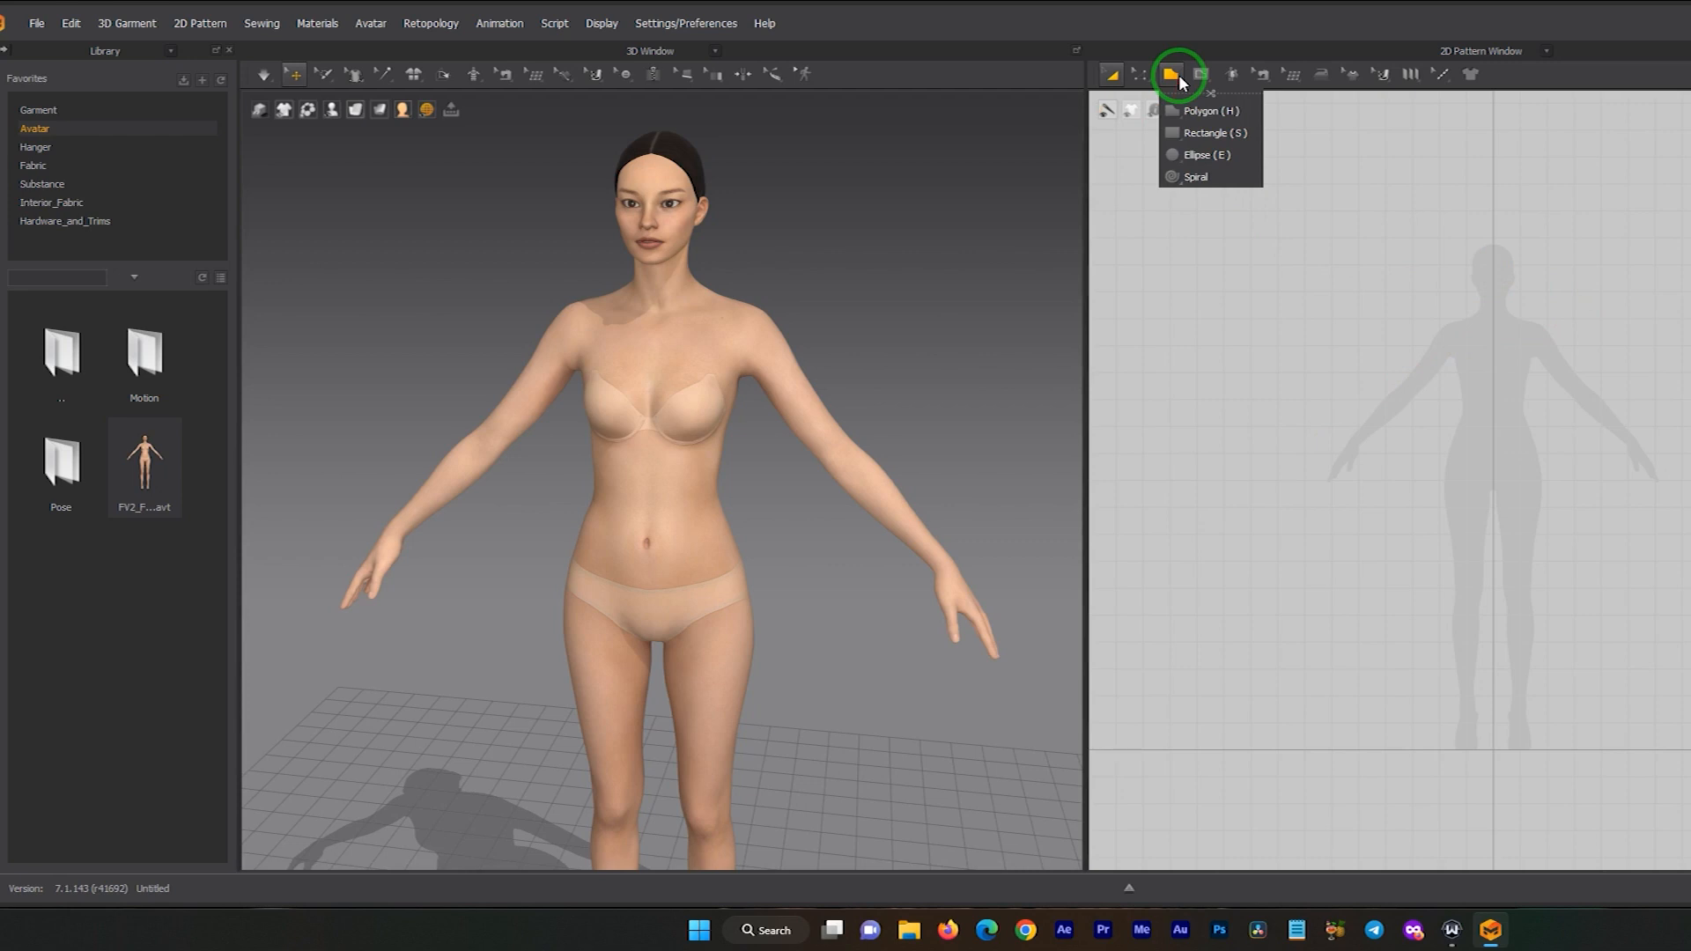
left_click(1207, 134)
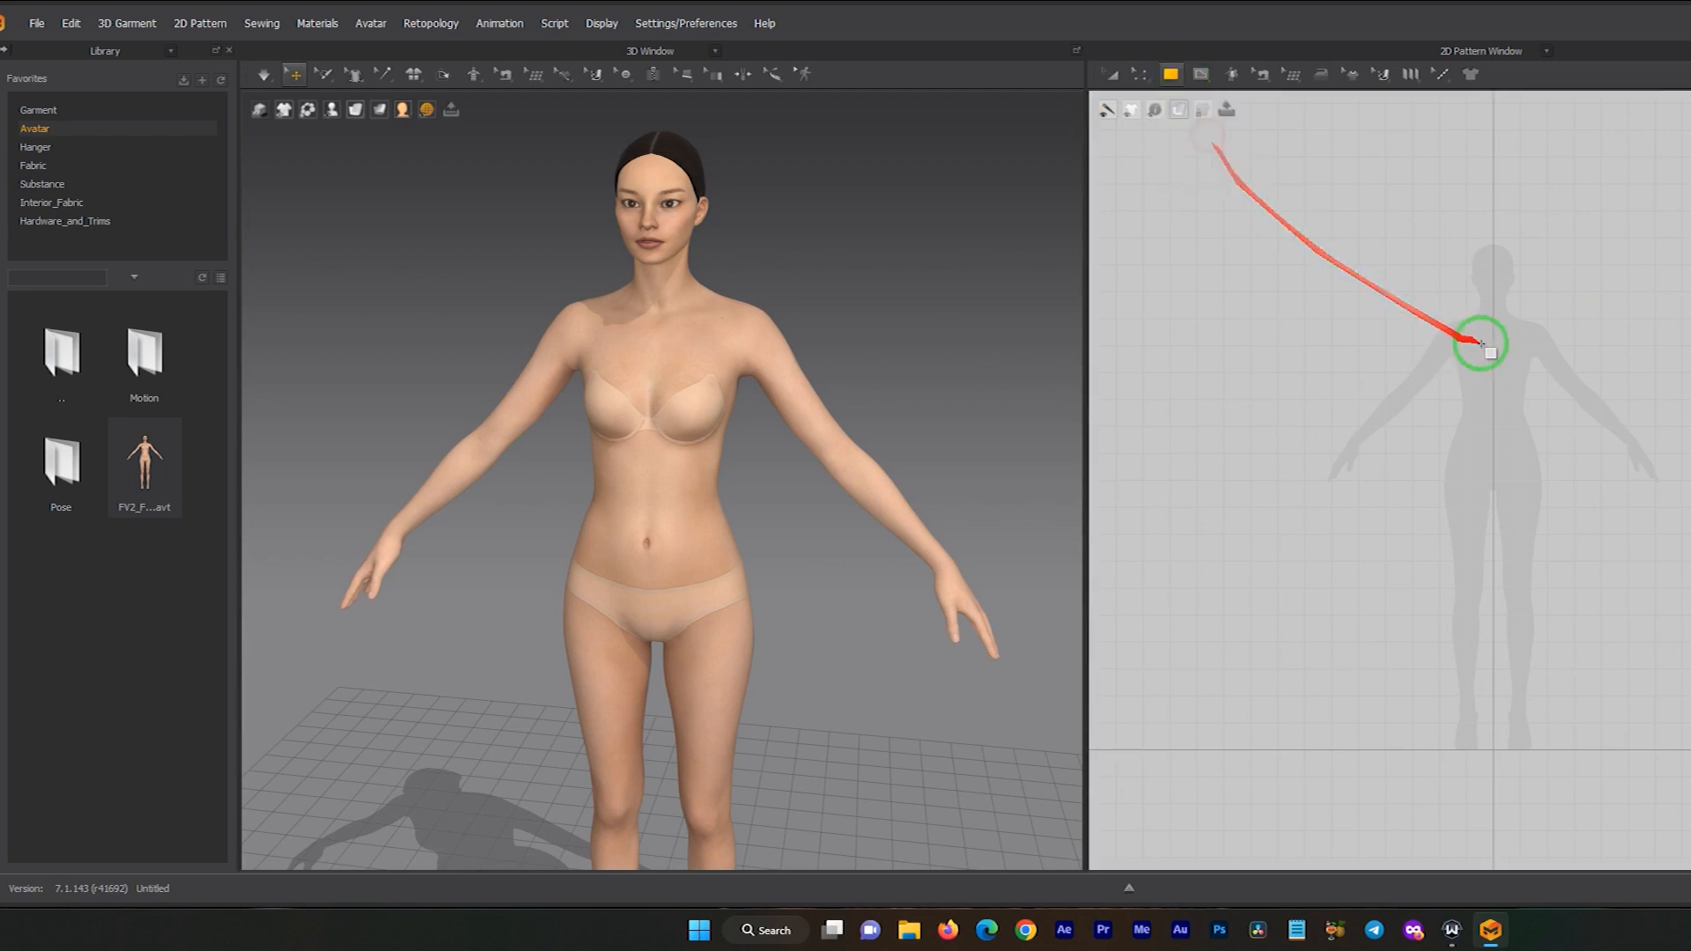
left_click_drag(1533, 312, 1453, 397)
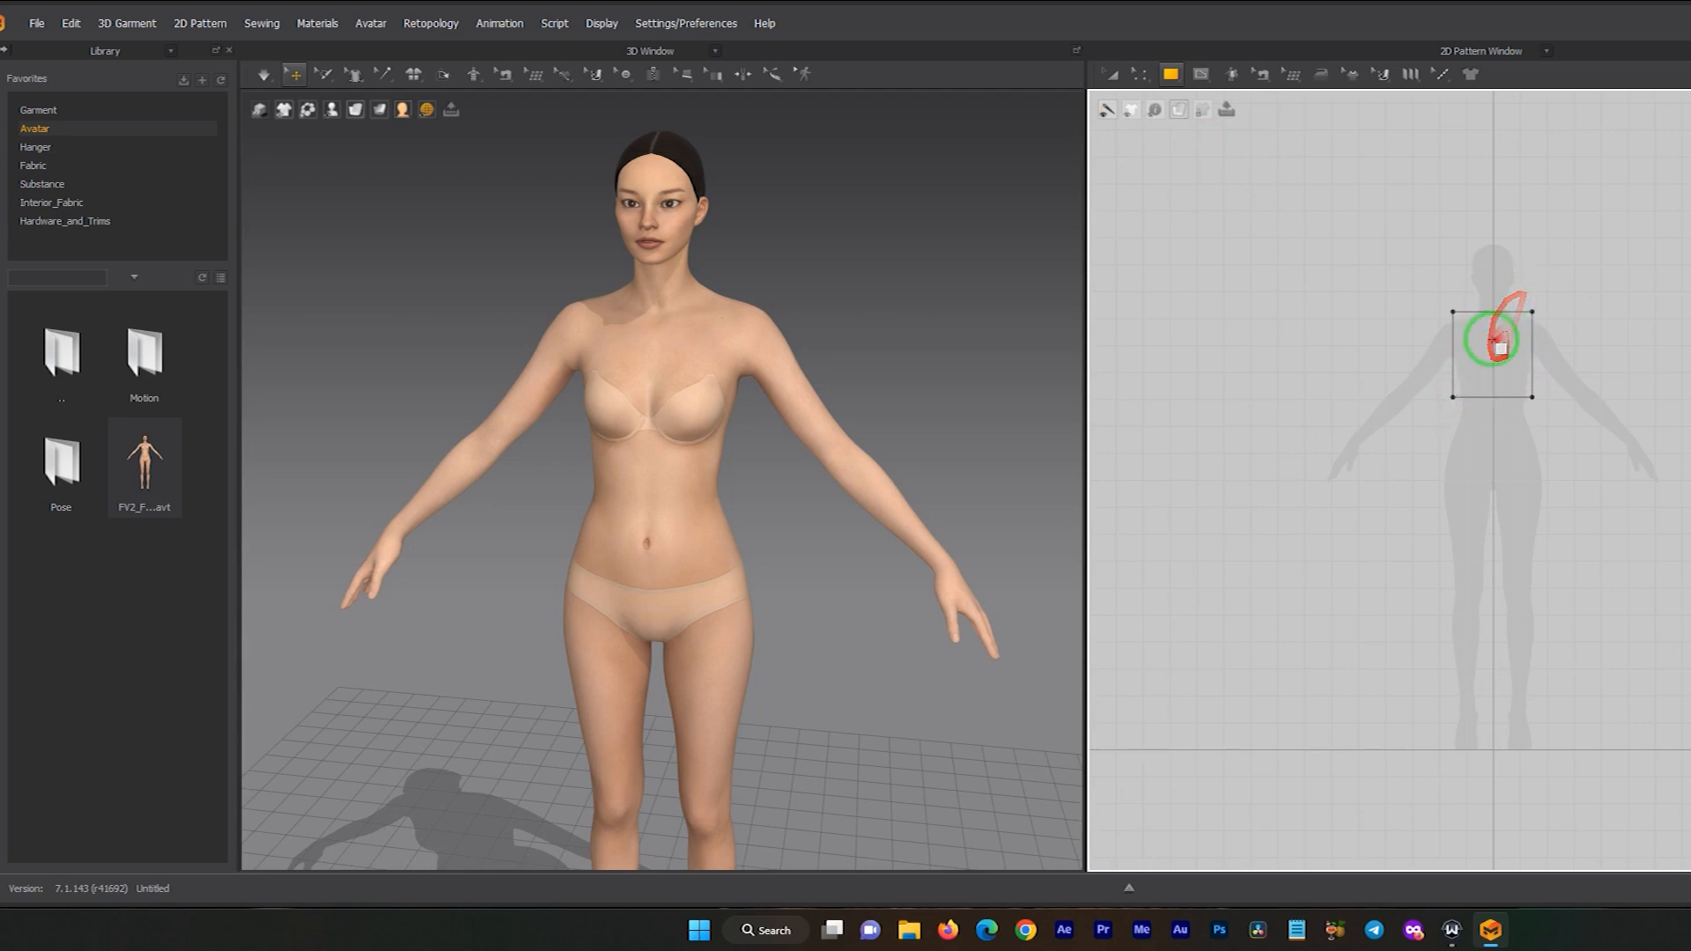
- Move the square pattern closer to the avatar's chest in 3D and raise it slightly
right_click_drag(739, 404, 771, 360)
left_click(765, 371)
right_click_drag(736, 440, 764, 469)
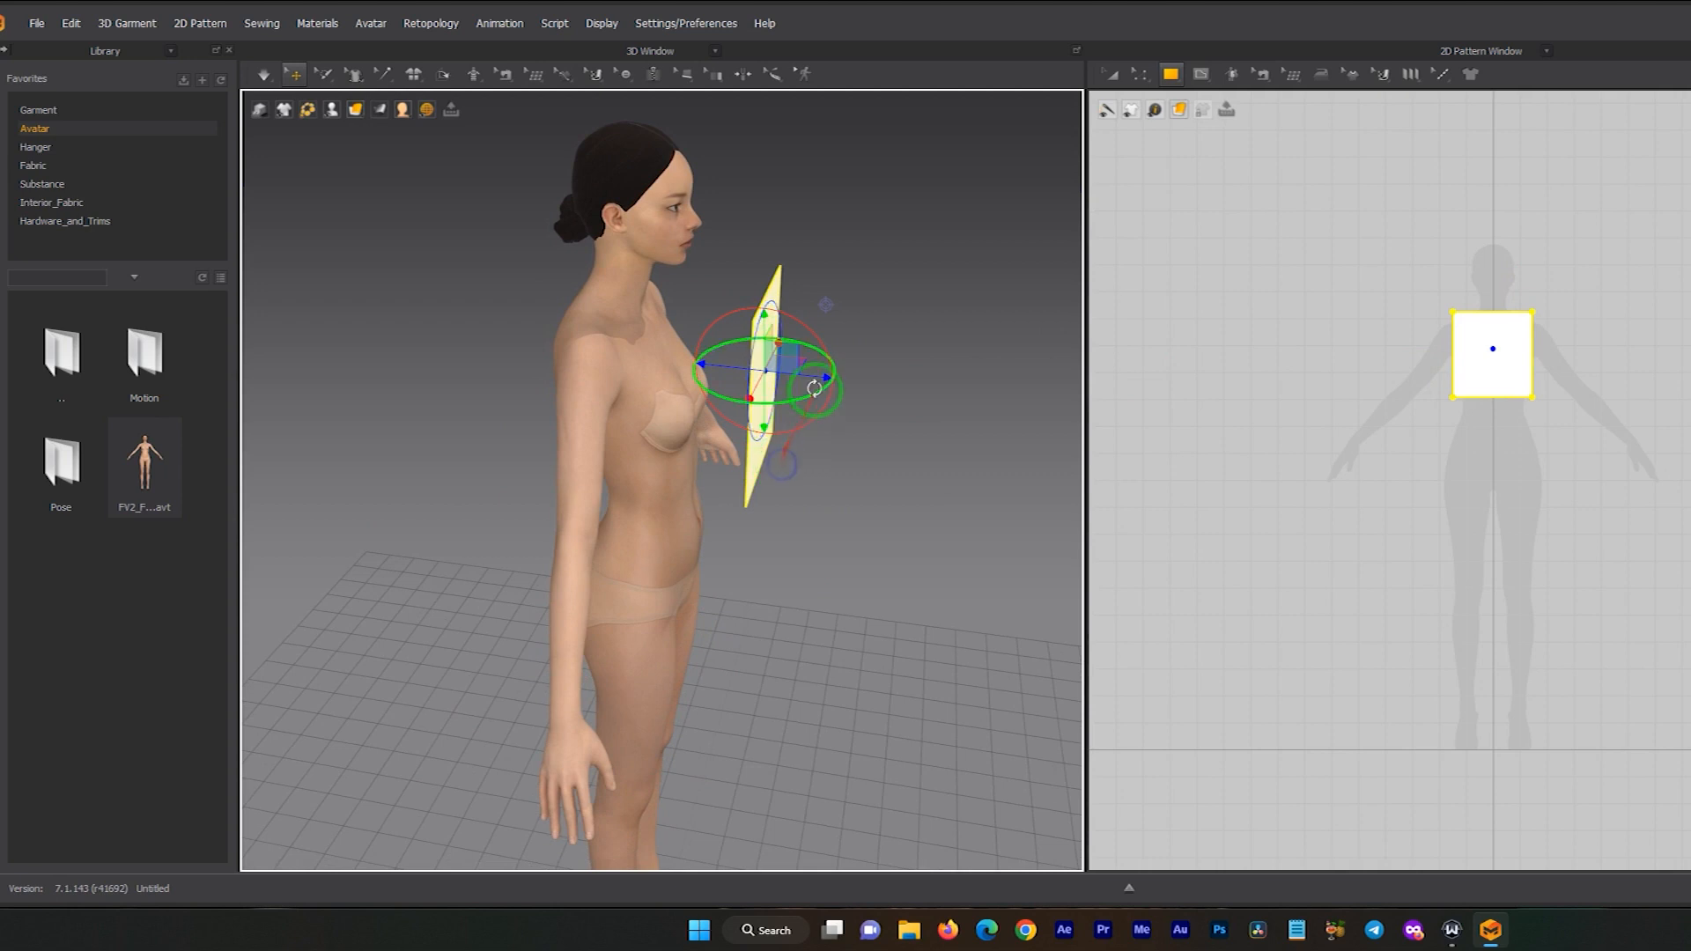
left_click_drag(822, 378, 756, 379)
right_click_drag(740, 401, 581, 351)
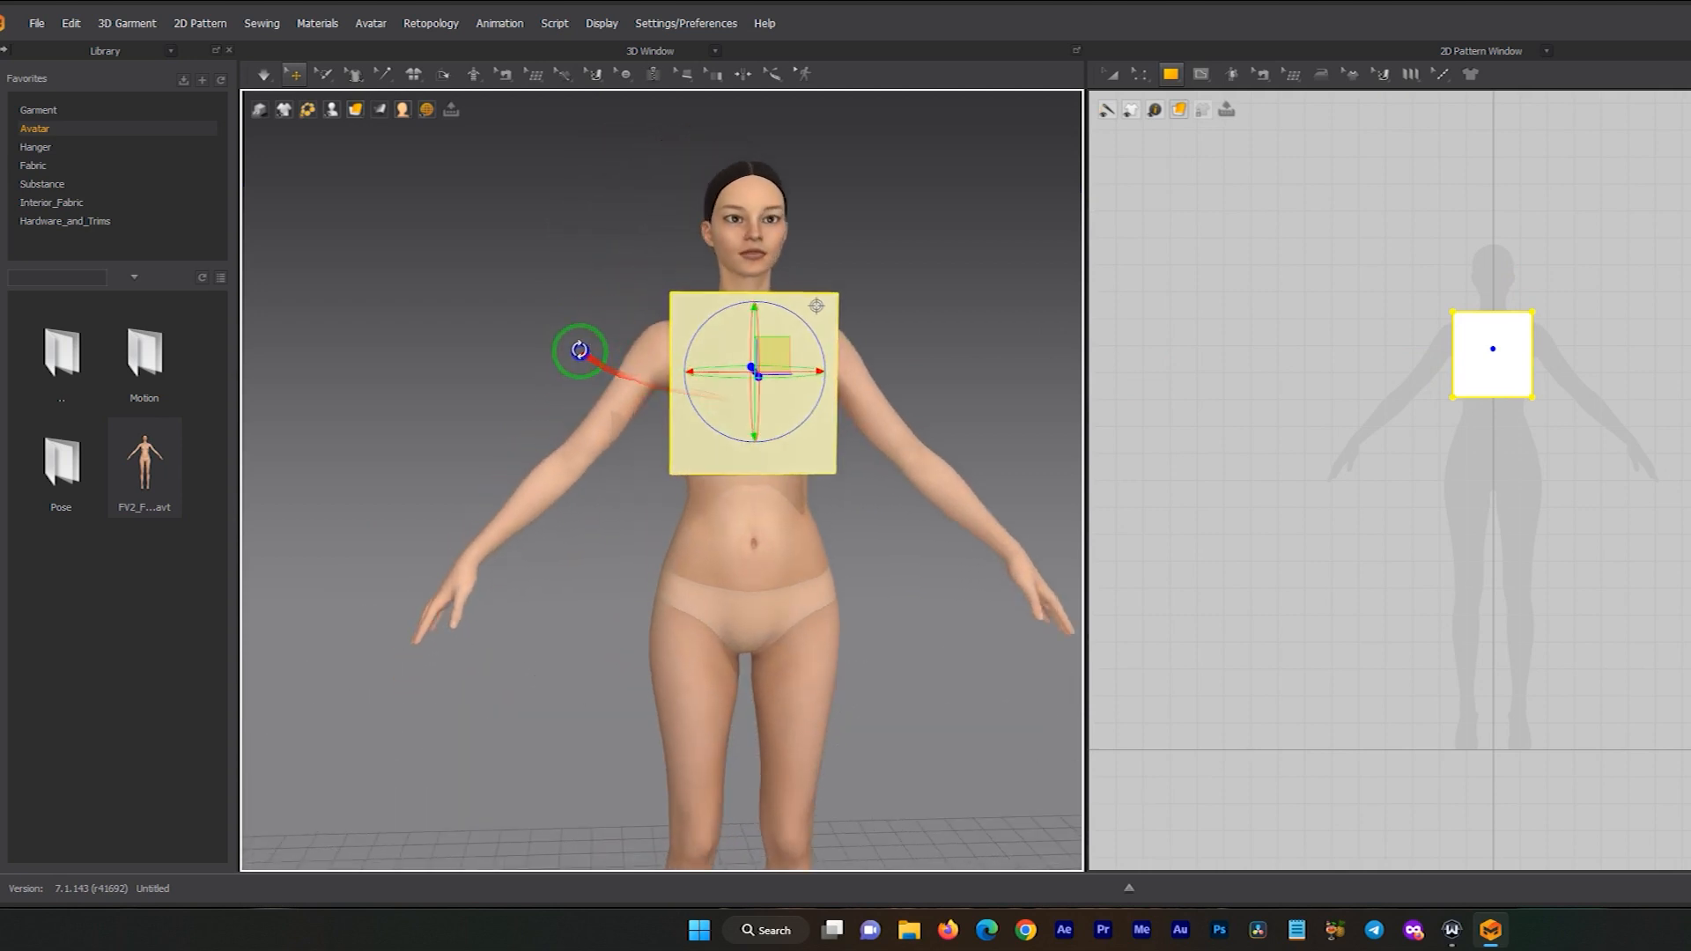
right_click_drag(718, 401, 831, 396)
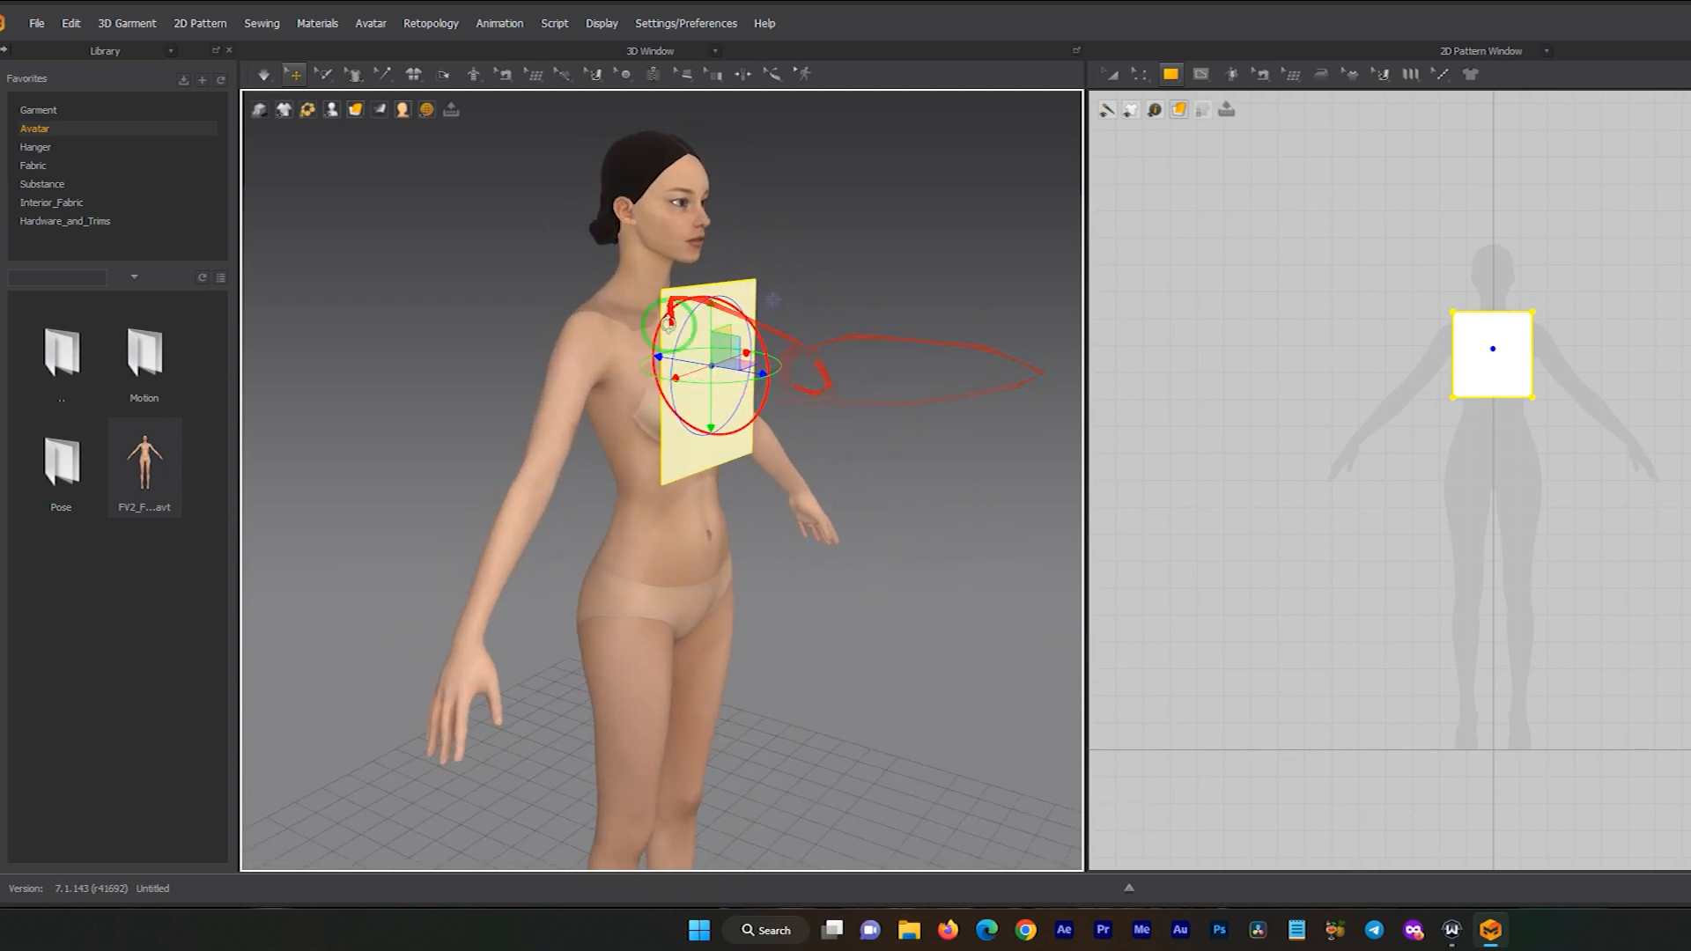
mouse_move(710, 316)
left_mouse_down()
mouse_move(703, 270)
mouse_move(704, 304)
left_mouse_up()
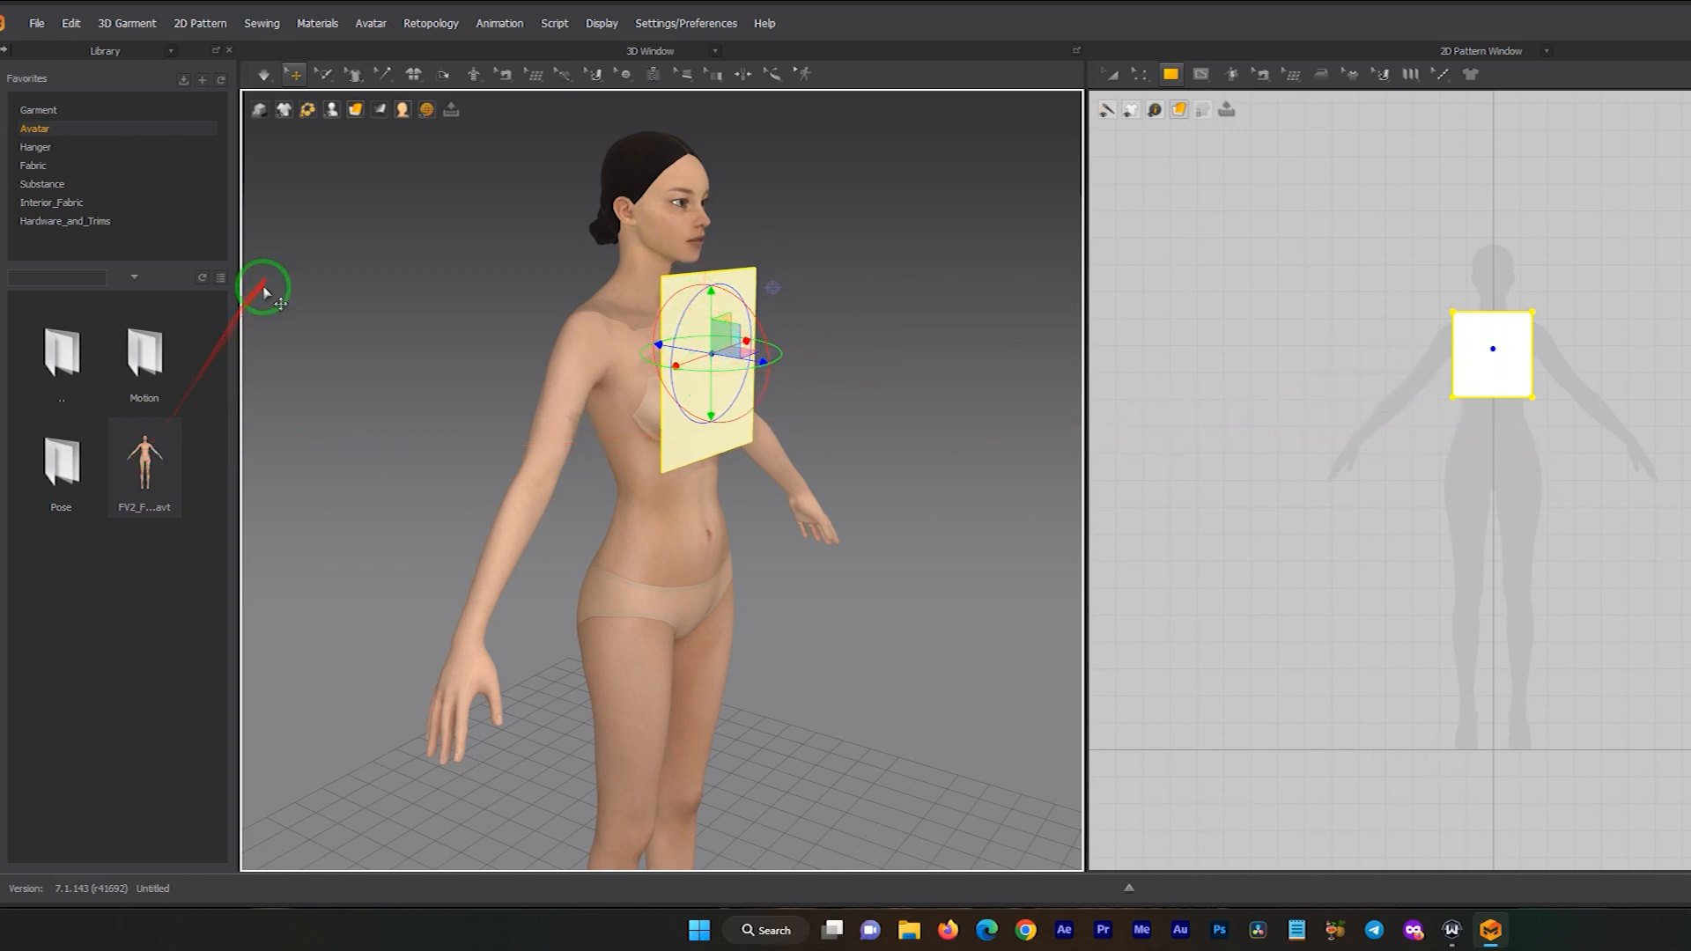
- Draw a large circular pattern with the Ellipse tool over the head of the 2D avatar silhouette
left_click(1171, 74)
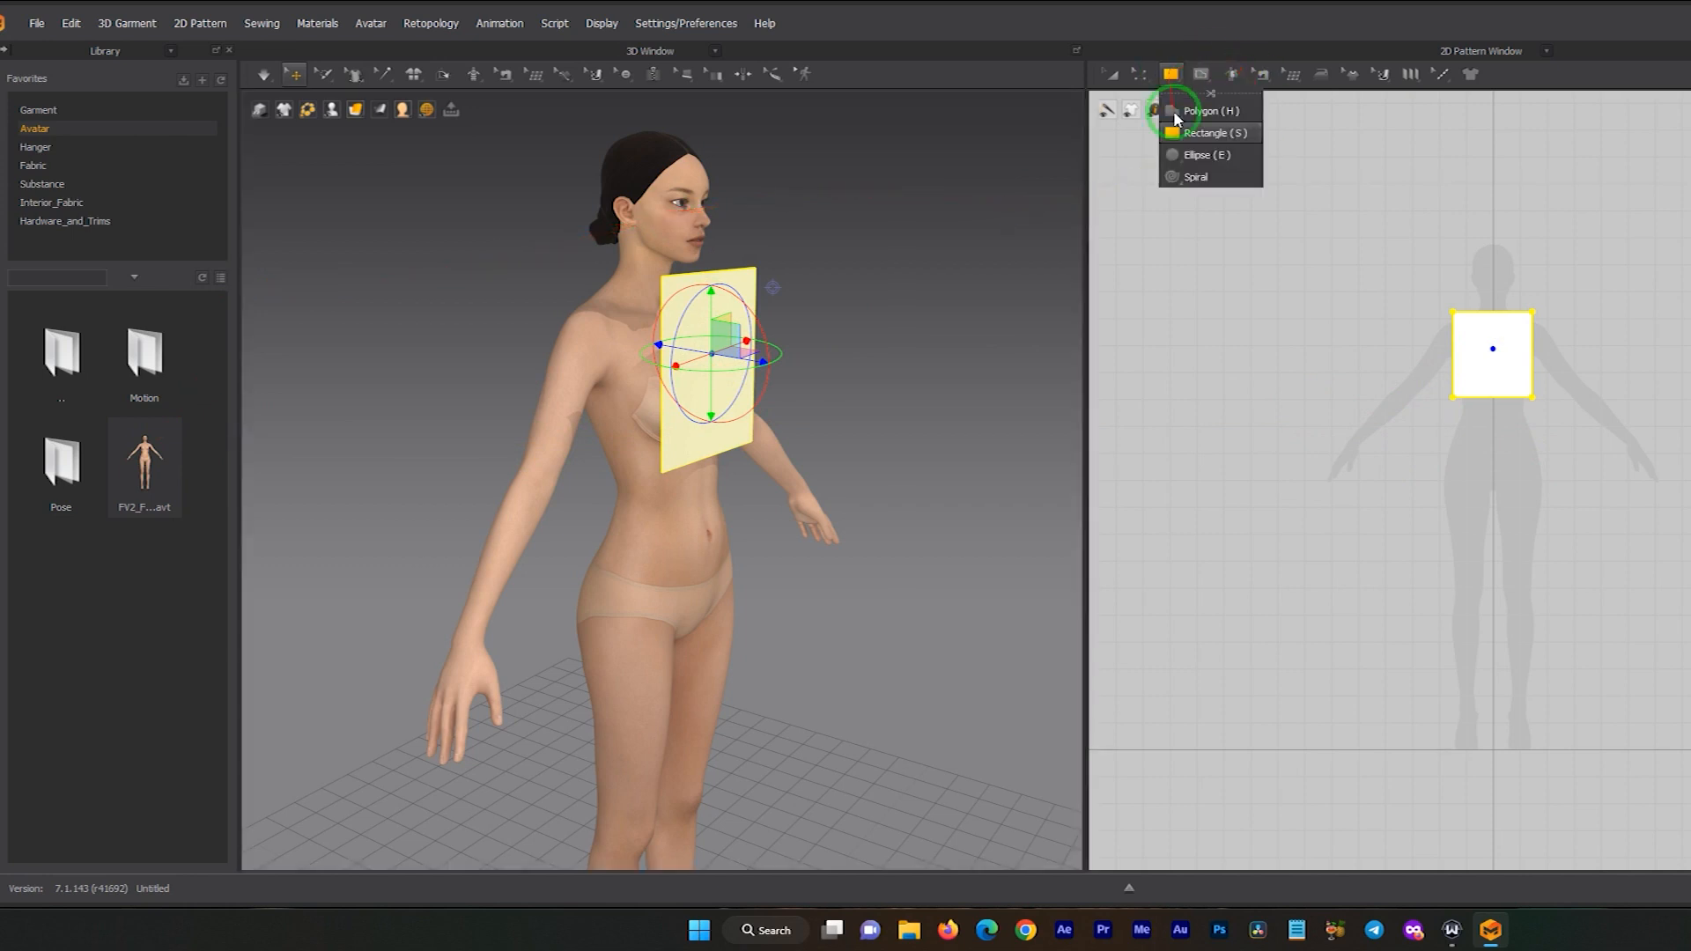
left_click(1195, 156)
left_click_drag(1575, 176, 1407, 279)
- Rotate the circular pattern to lie horizontally in 3D and move it back over the avatar's head
right_click_drag(717, 226, 759, 253)
left_click(788, 201)
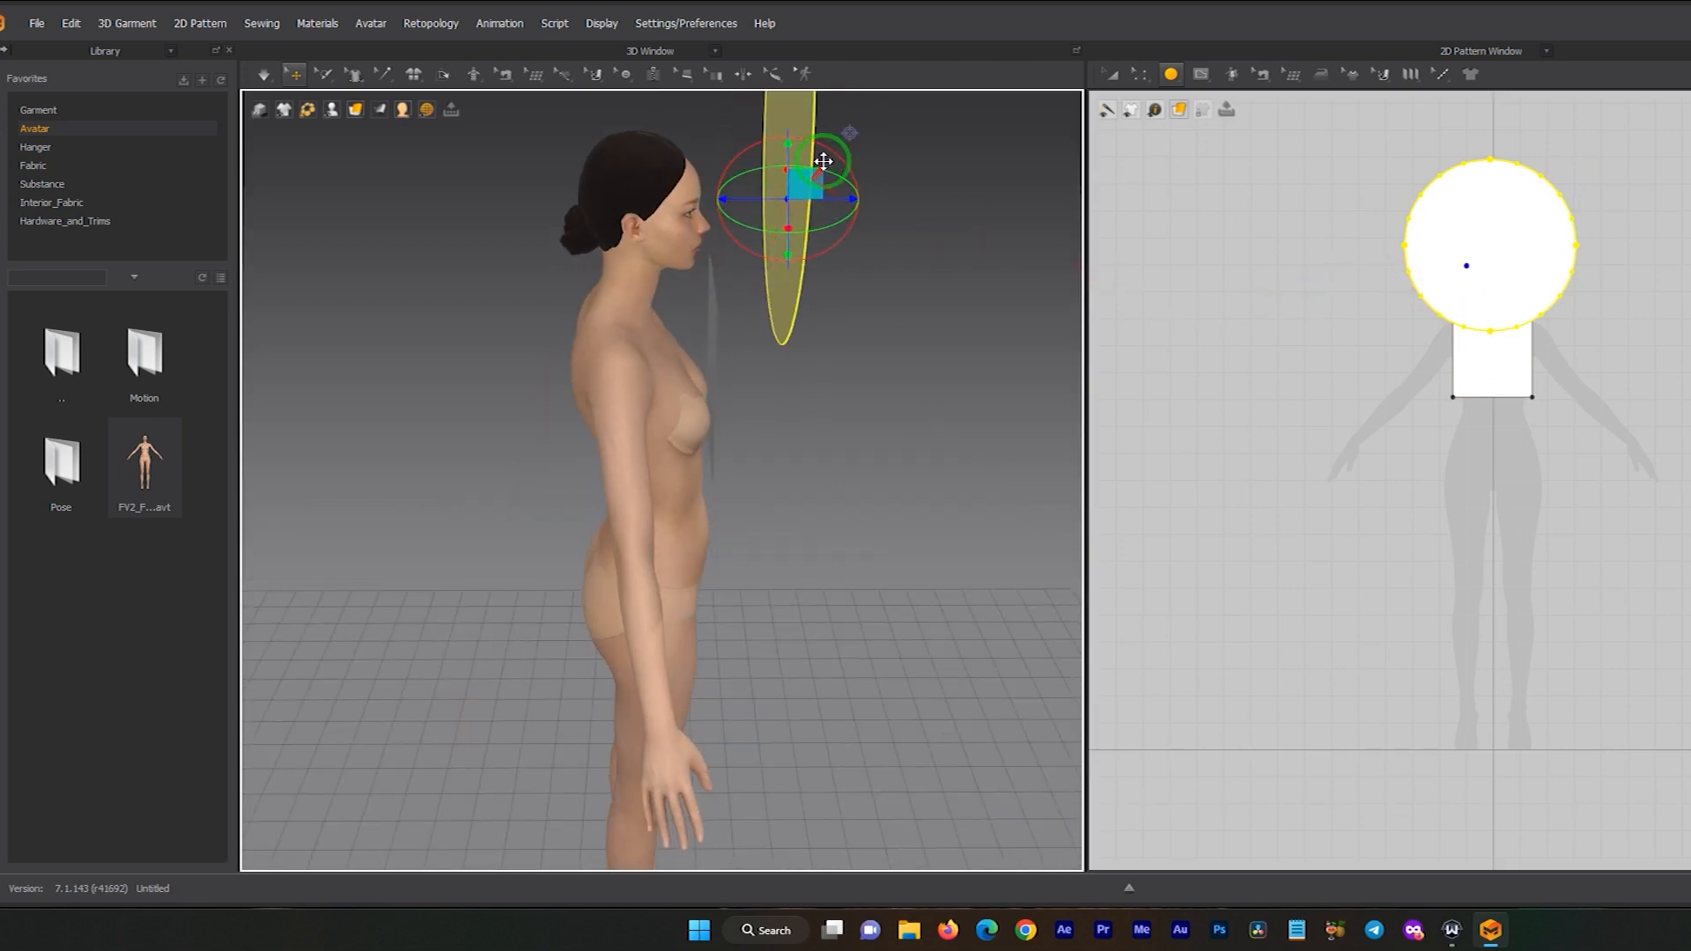
right_click_drag(831, 153, 792, 297)
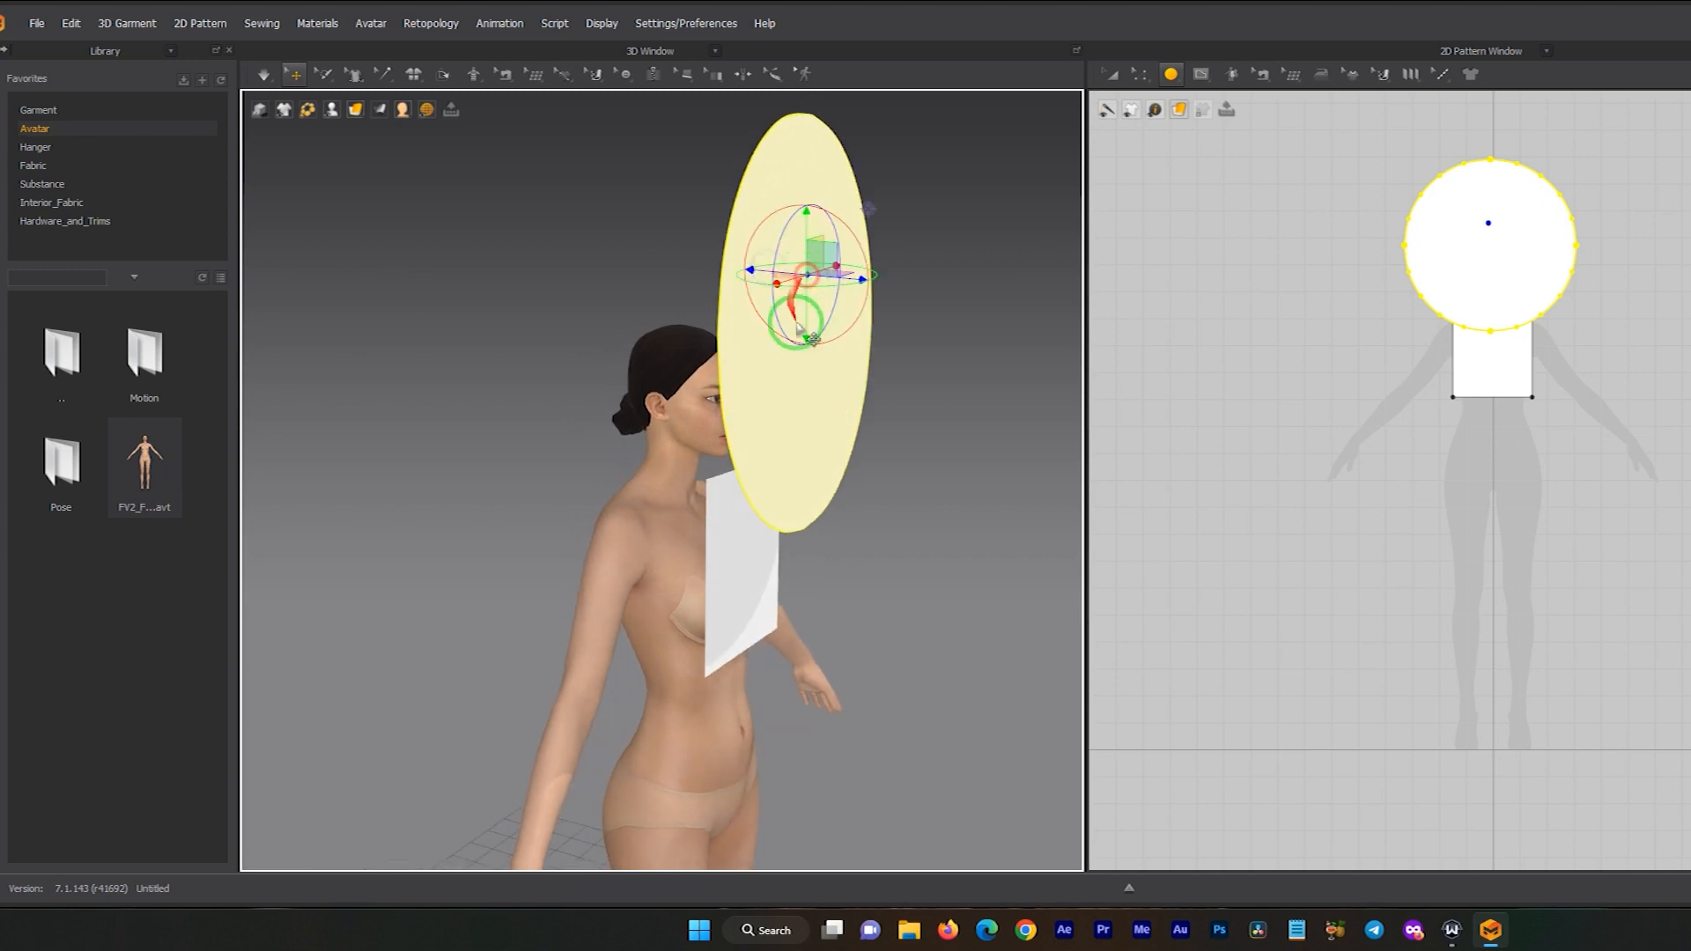
left_click(797, 318)
right_click_drag(851, 344, 861, 304)
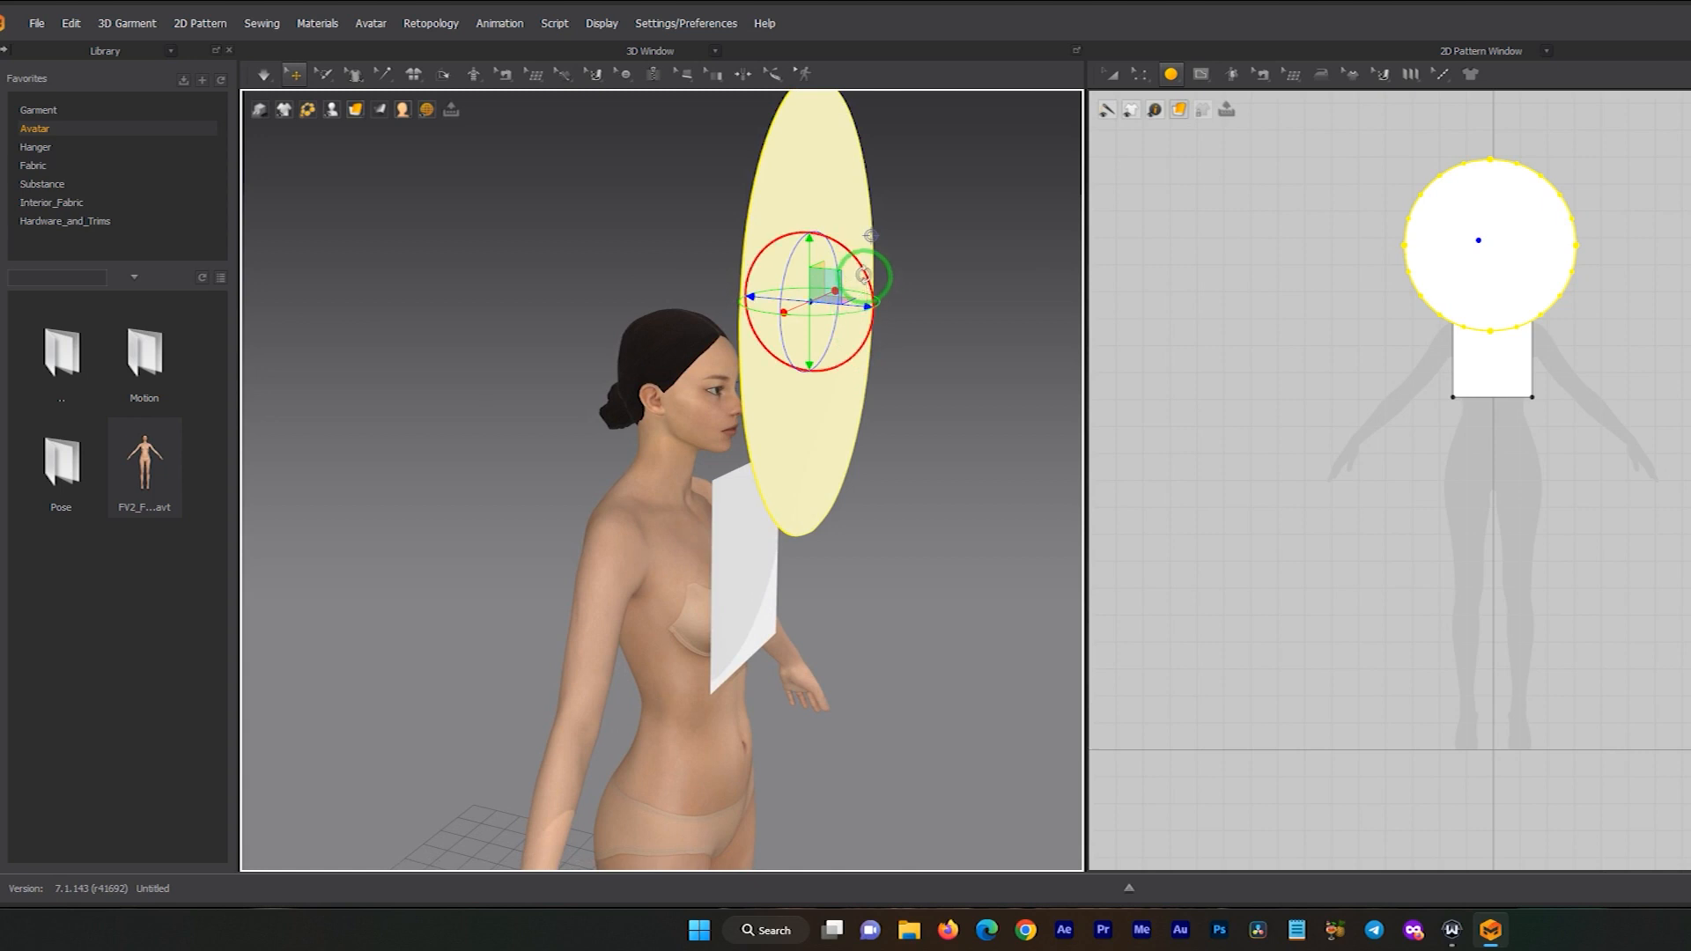
left_click_drag(866, 275, 781, 215)
right_click_drag(781, 215, 804, 419)
left_click_drag(868, 302, 747, 299)
right_click_drag(691, 373, 634, 416)
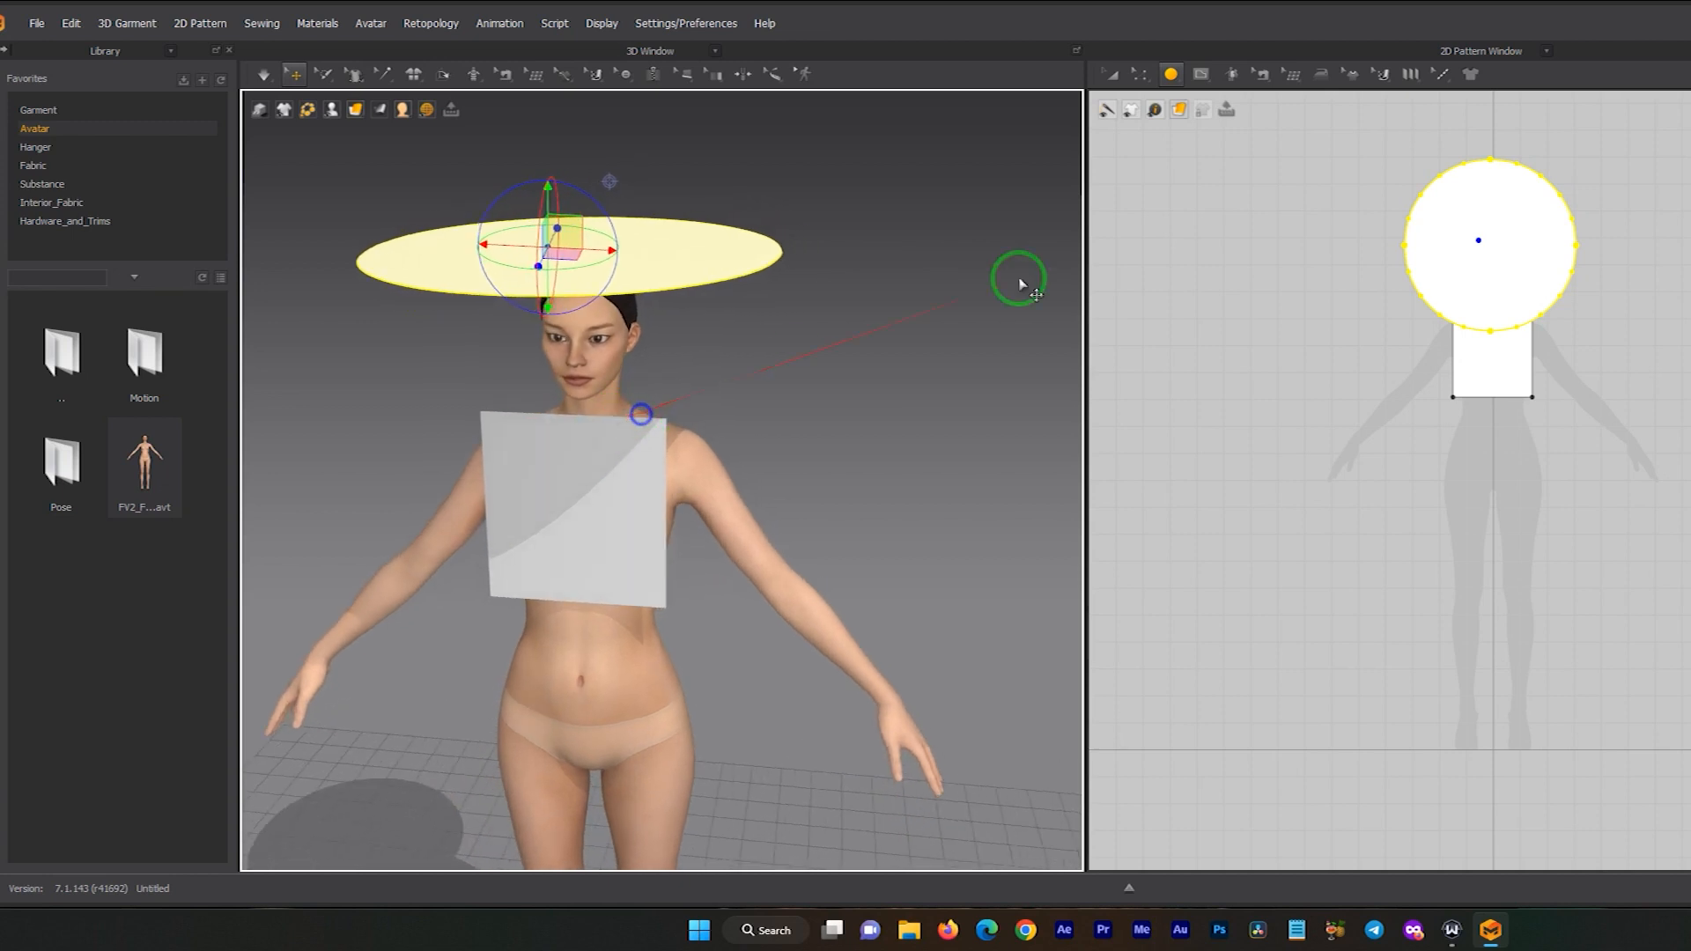
- Move the circular pattern clear of the 2D avatar silhouette and delete the square pattern
left_click(1173, 75)
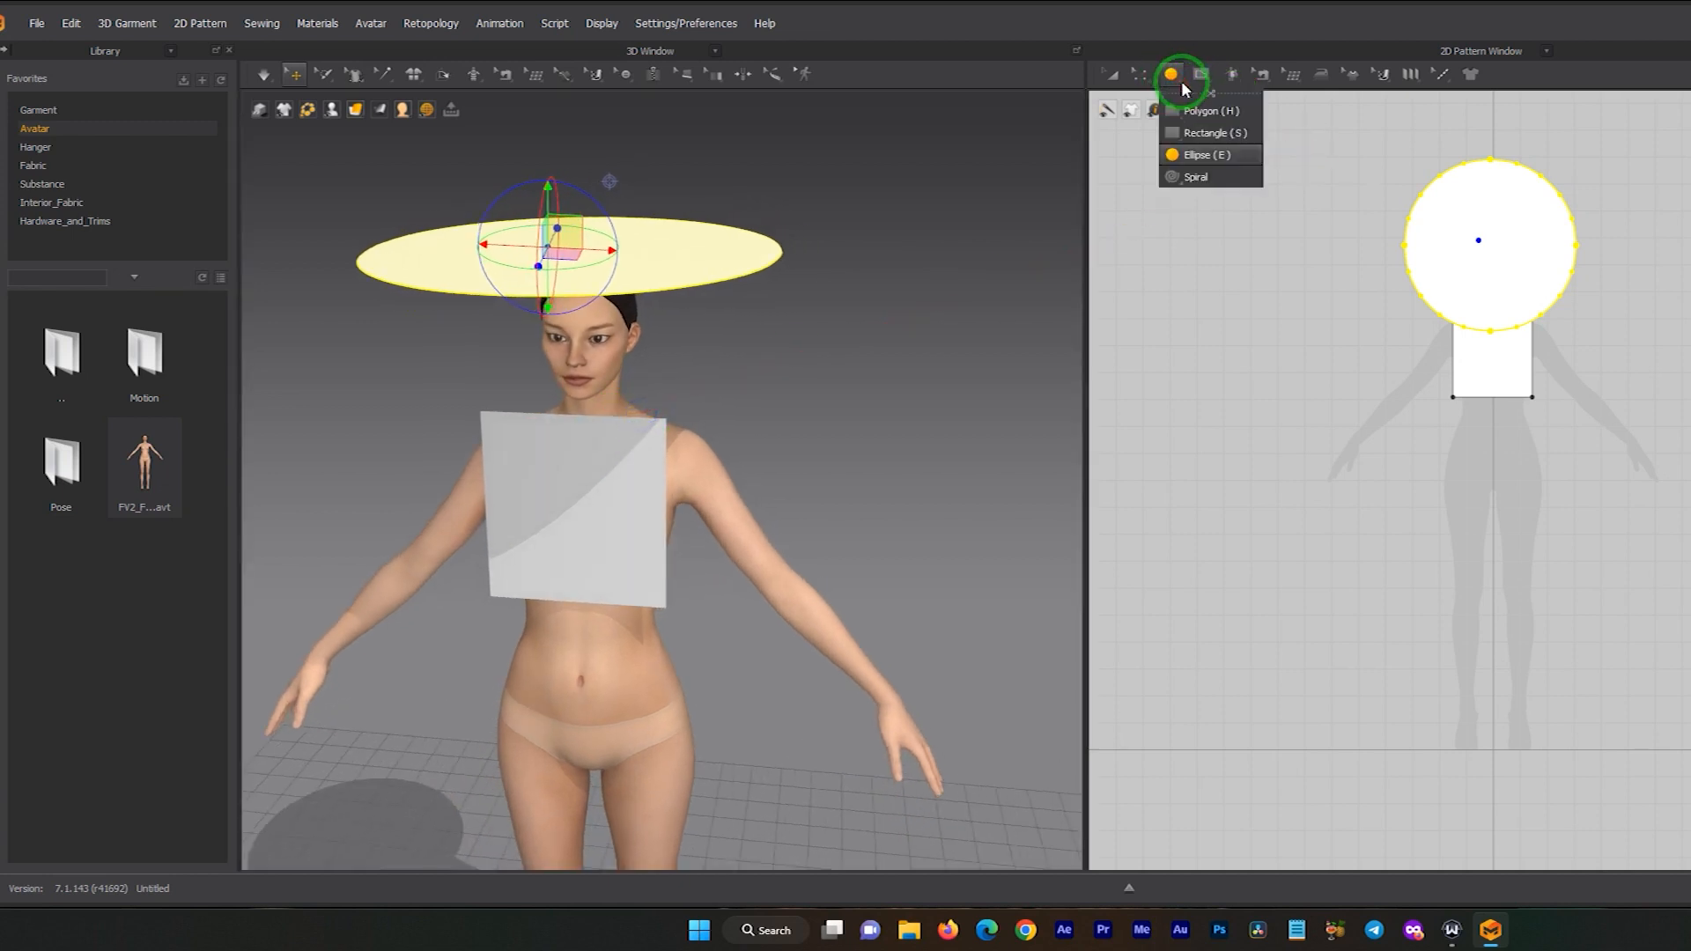
left_click(1215, 113)
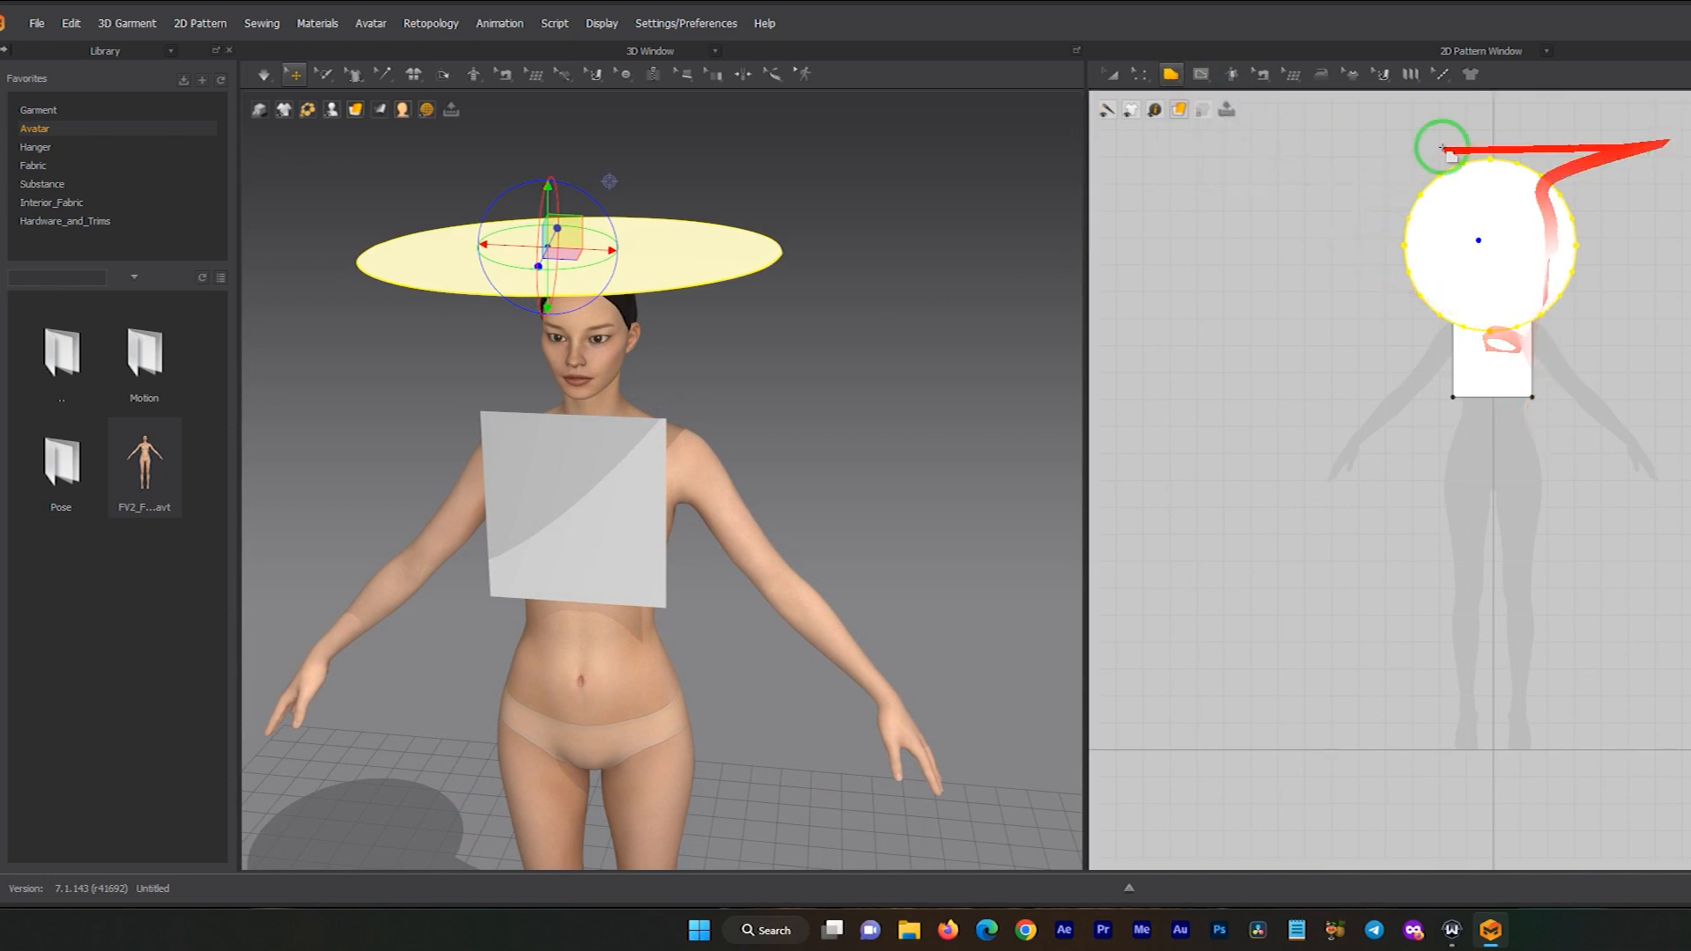
left_click(1115, 76)
left_click_drag(1530, 255, 1687, 415)
left_click_drag(1534, 371, 1272, 445)
left_click(1457, 597)
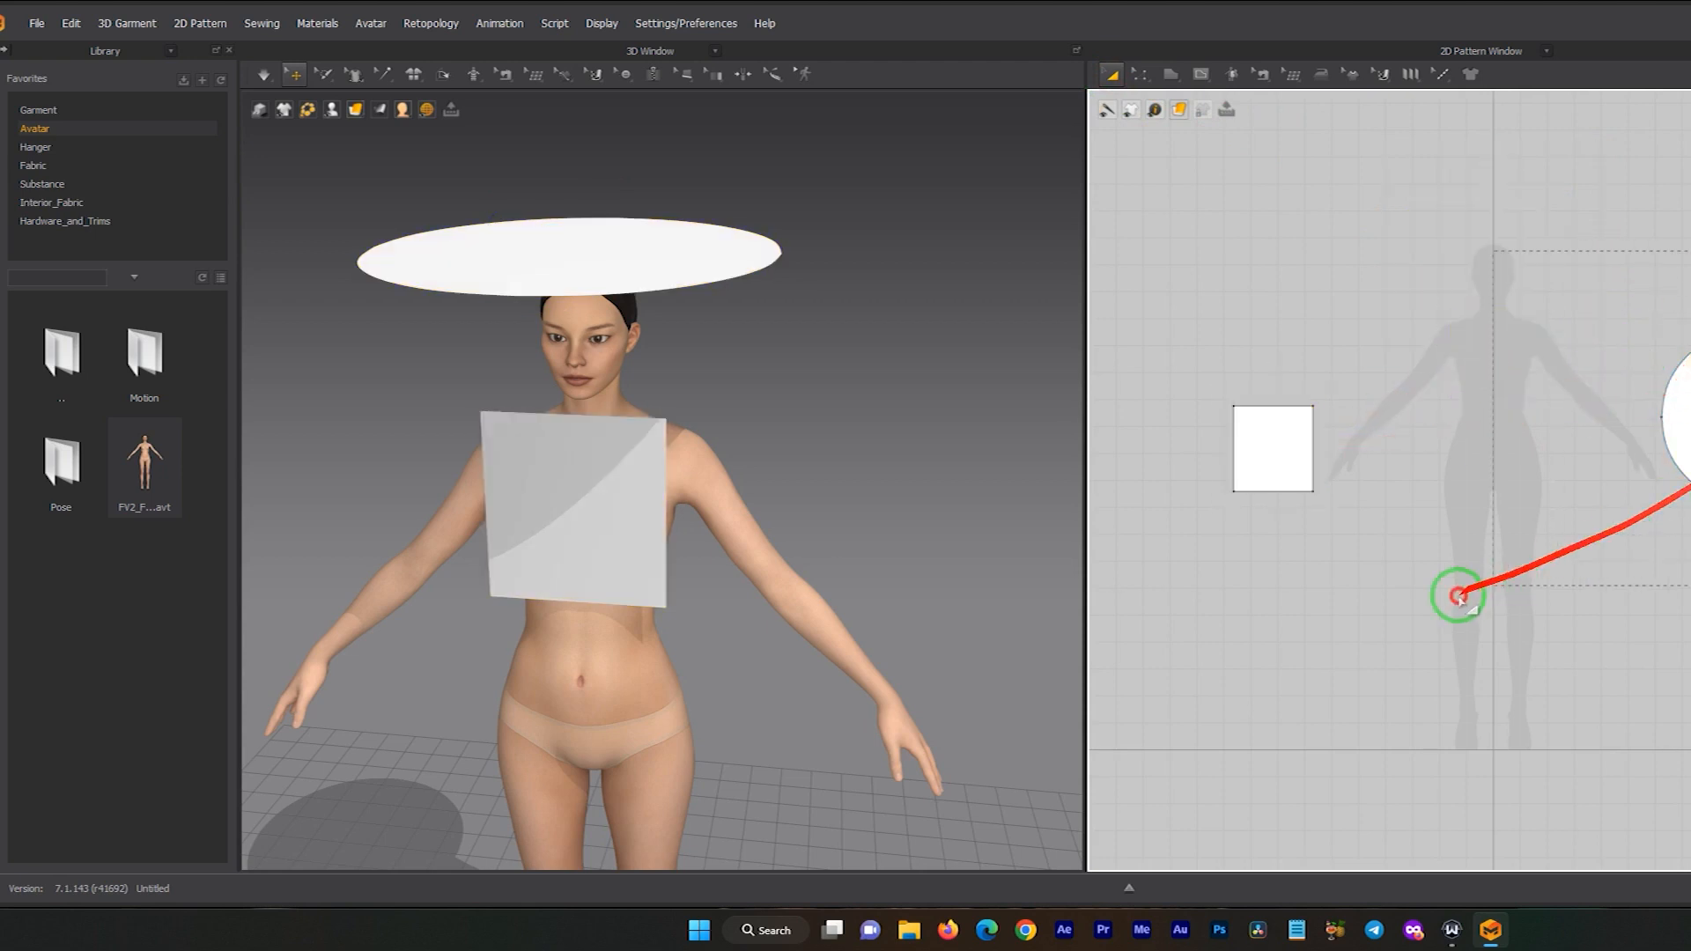
left_click_drag(1472, 318, 1202, 557)
key("Delete")
- Switch to the Polygon tool for outlining a new pattern piece on the 2D silhouette
scroll(1512, 357, "up", 3)
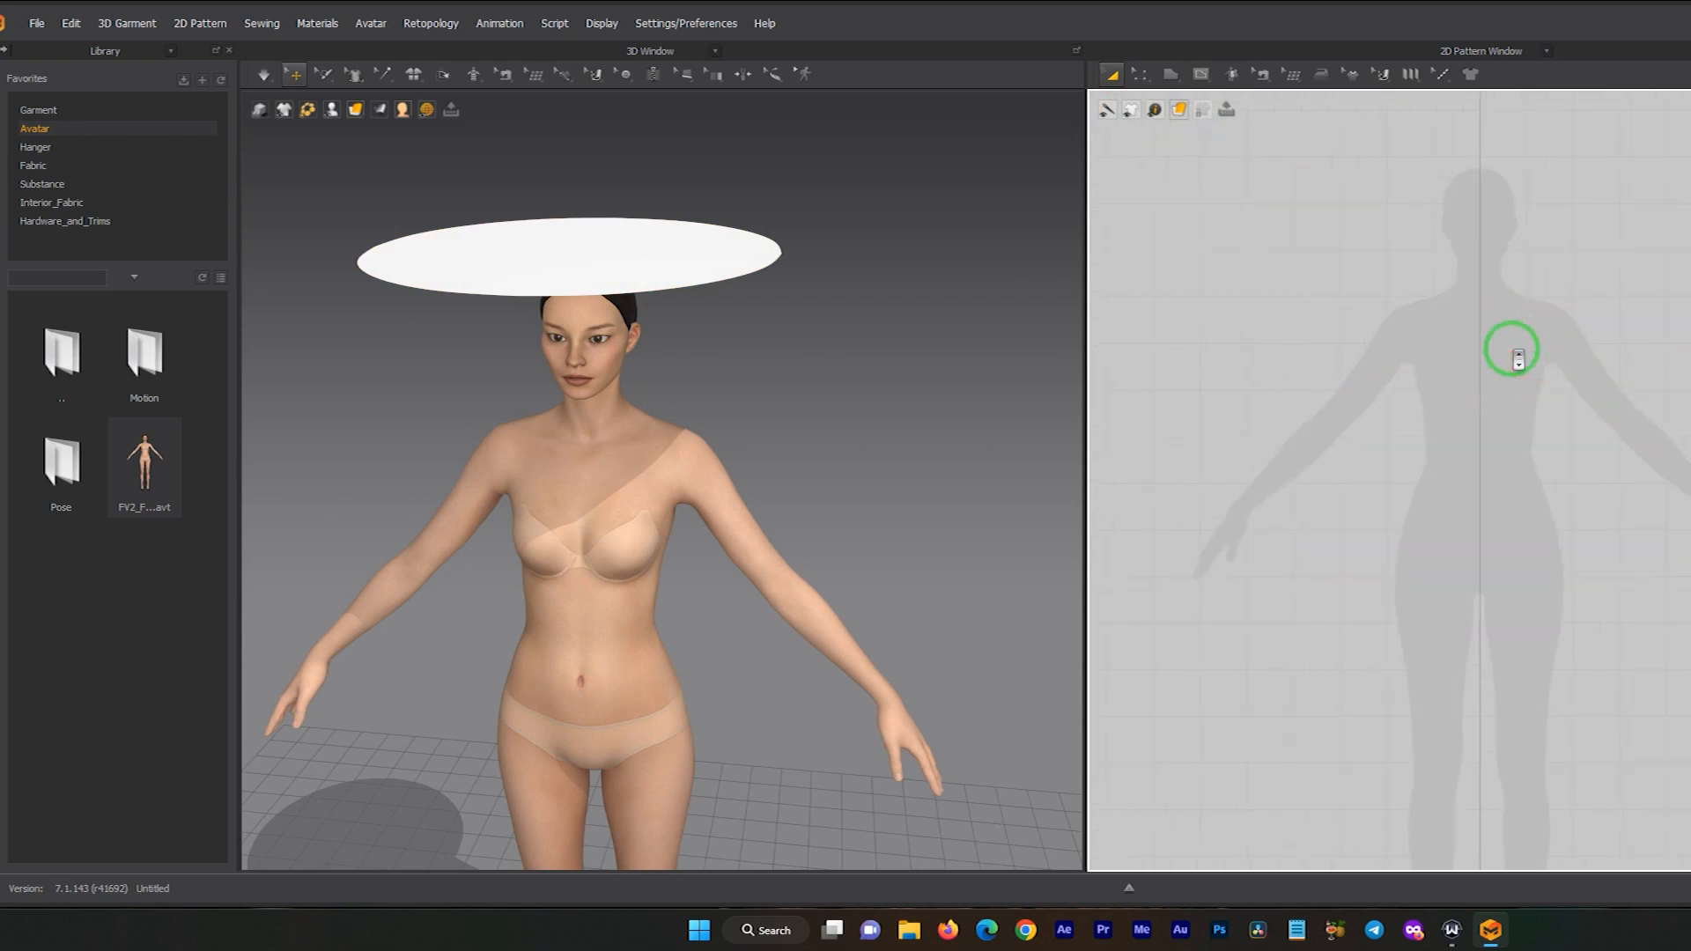
left_click(1202, 74)
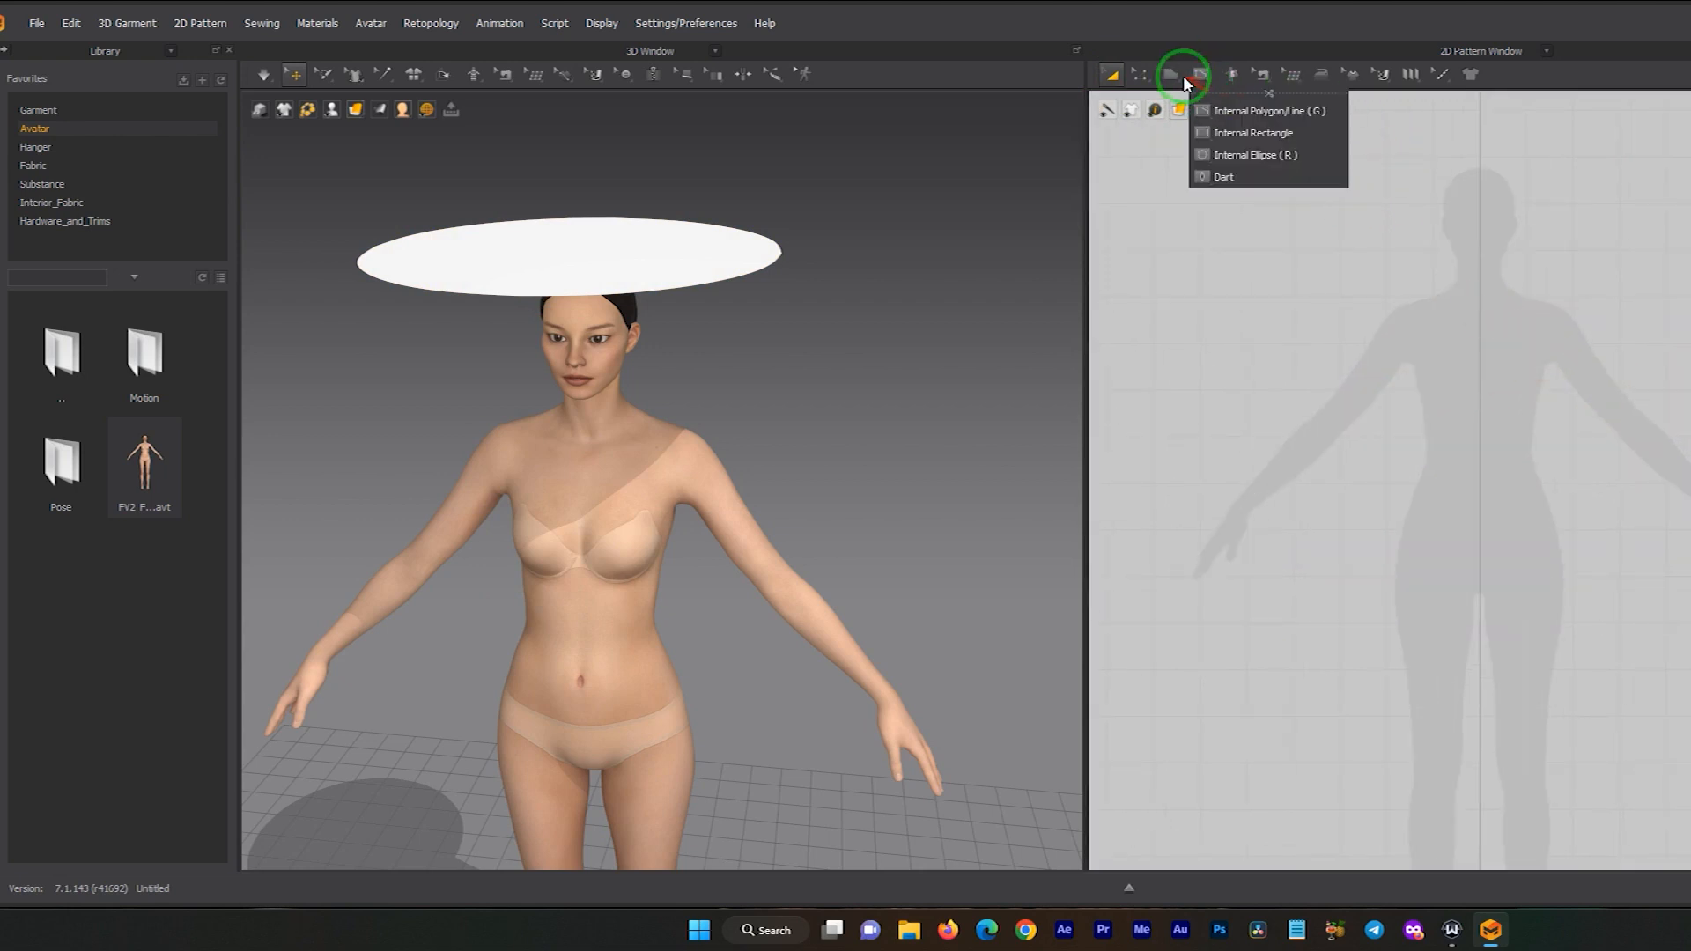
left_click(1177, 79)
left_click(1188, 111)
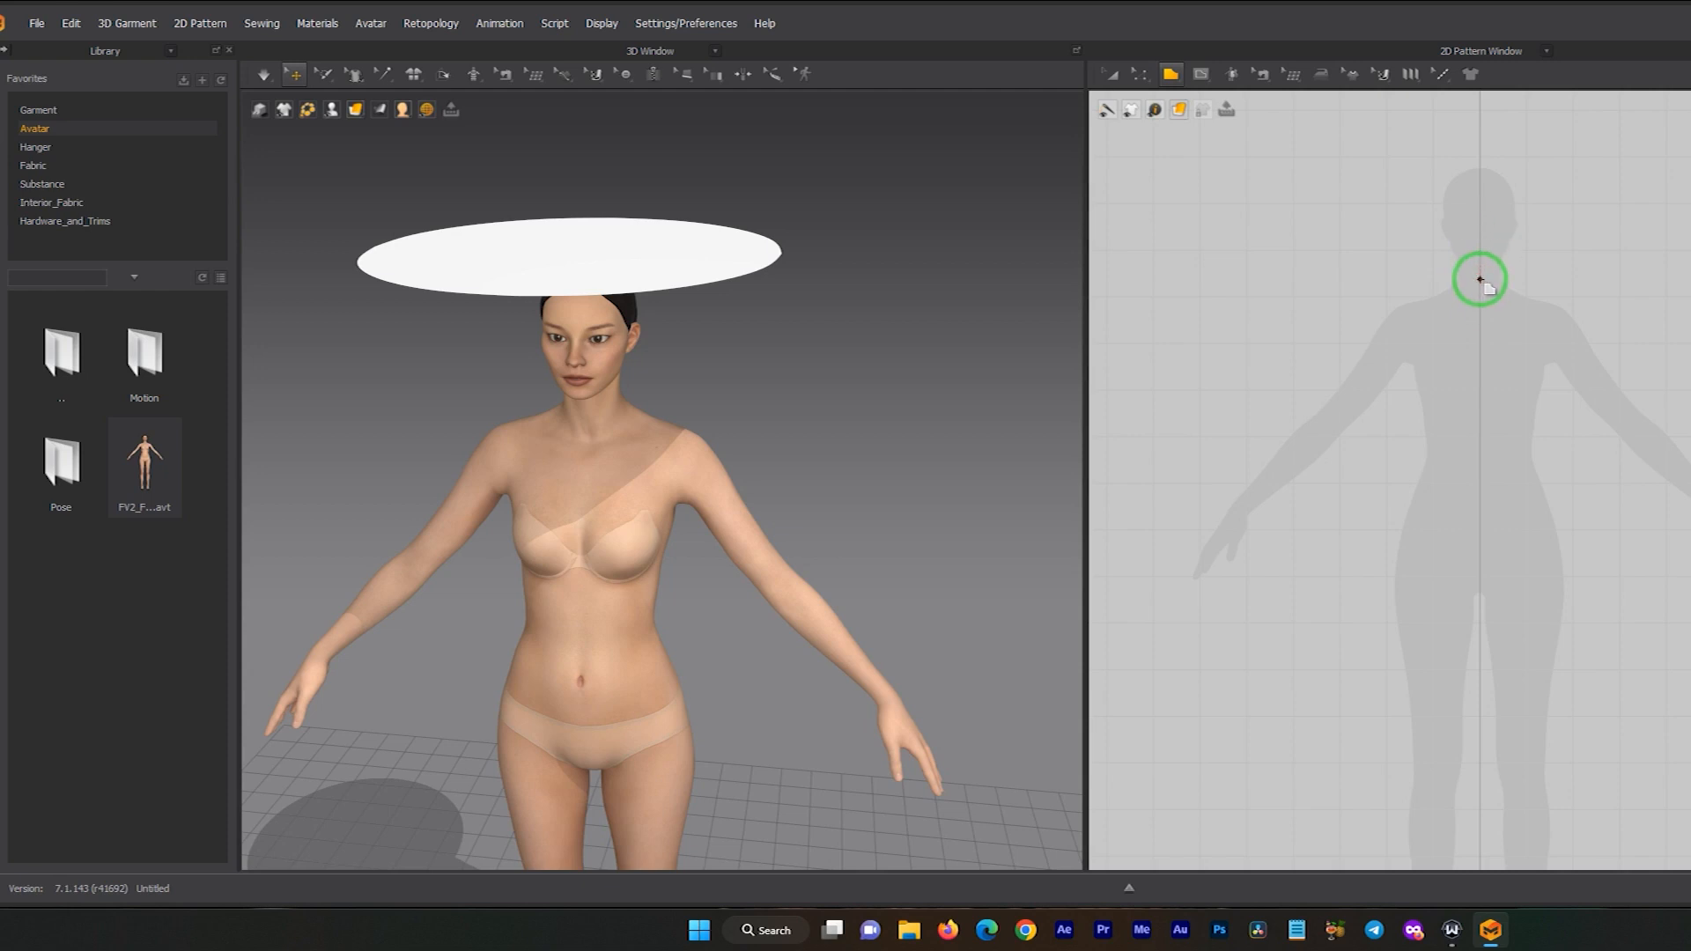
left_click(1479, 296)
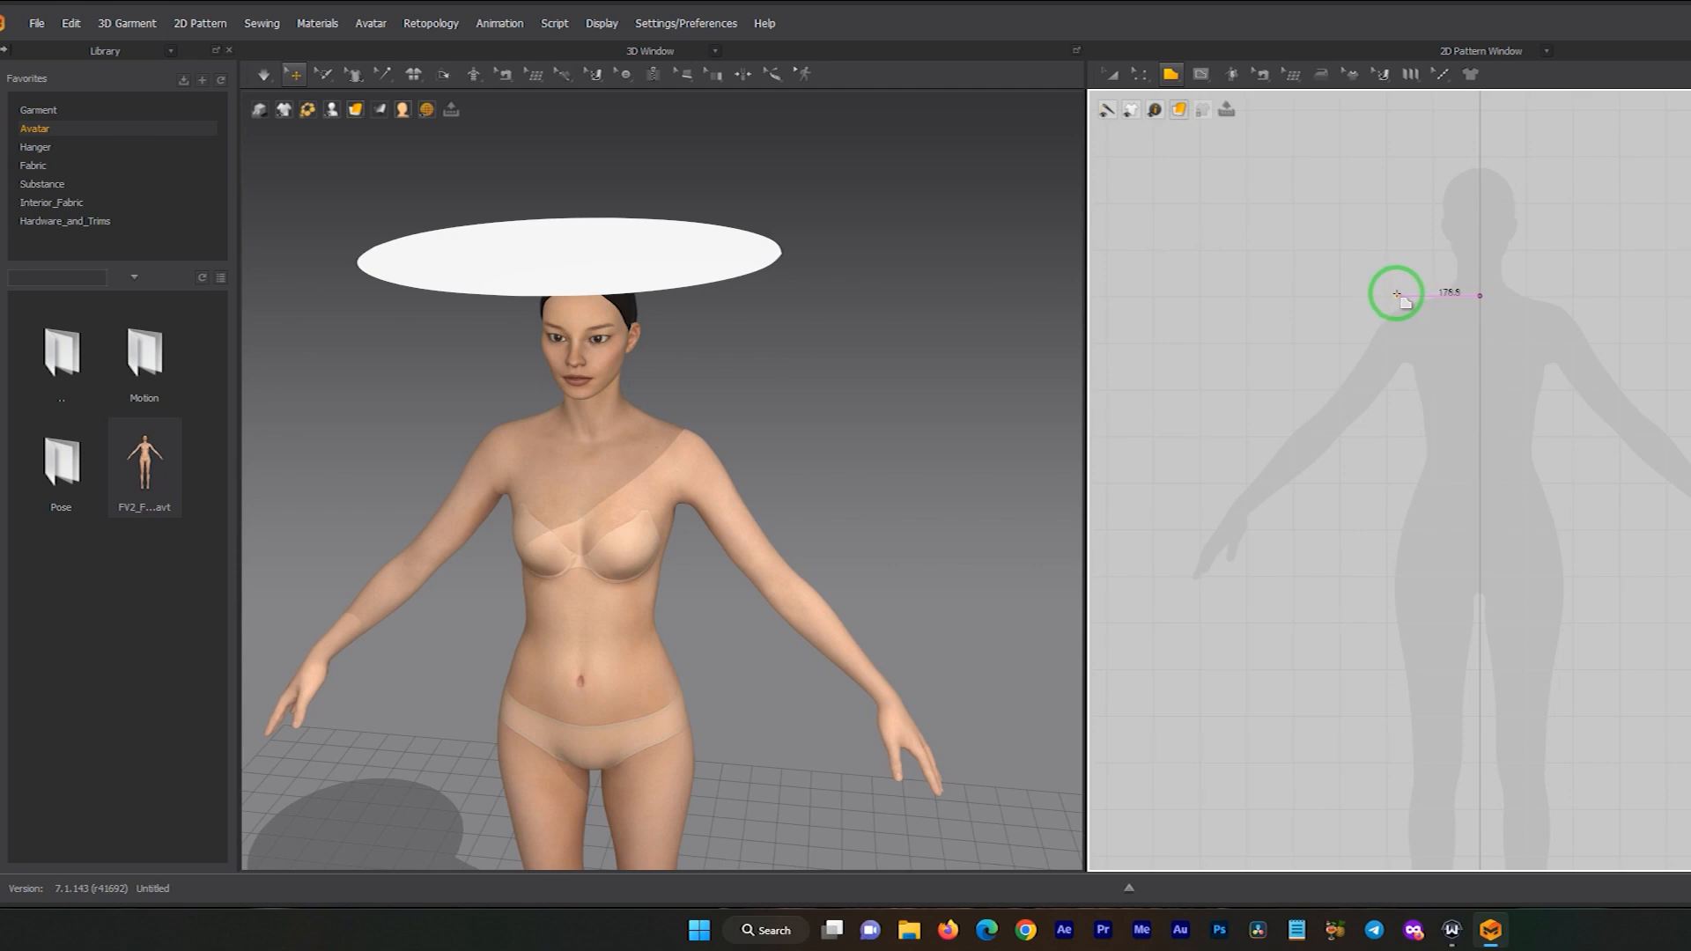
middle_click_drag(1393, 298, 1389, 209)
left_click(1385, 215)
middle_click_drag(1378, 559, 1404, 234)
middle_click_drag(1408, 388, 1348, 490)
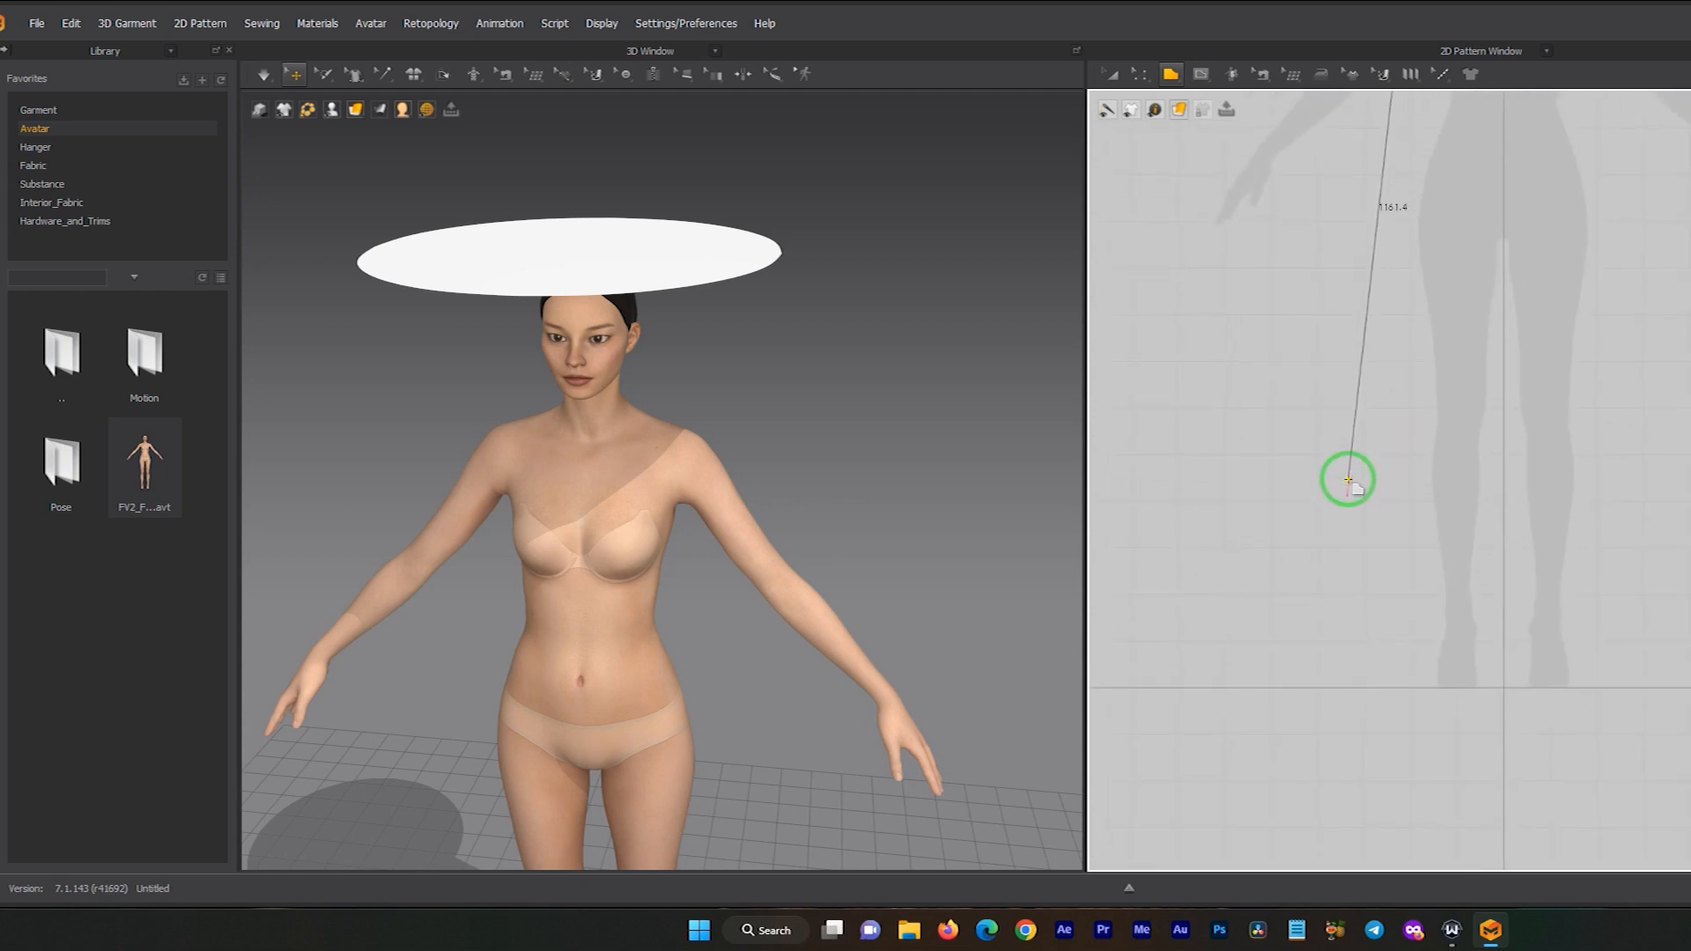
left_click_drag(1315, 499, 1325, 667)
scroll(1400, 493, "down", 3)
scroll(1383, 317, "up", 3)
key("Escape")
- Outline a long half-front pattern ending on the centre line: about 107 mm top edge, 201 mm upper side, 1141 mm curved side and 361 mm curved hem
middle_click_drag(1437, 307, 1362, 577)
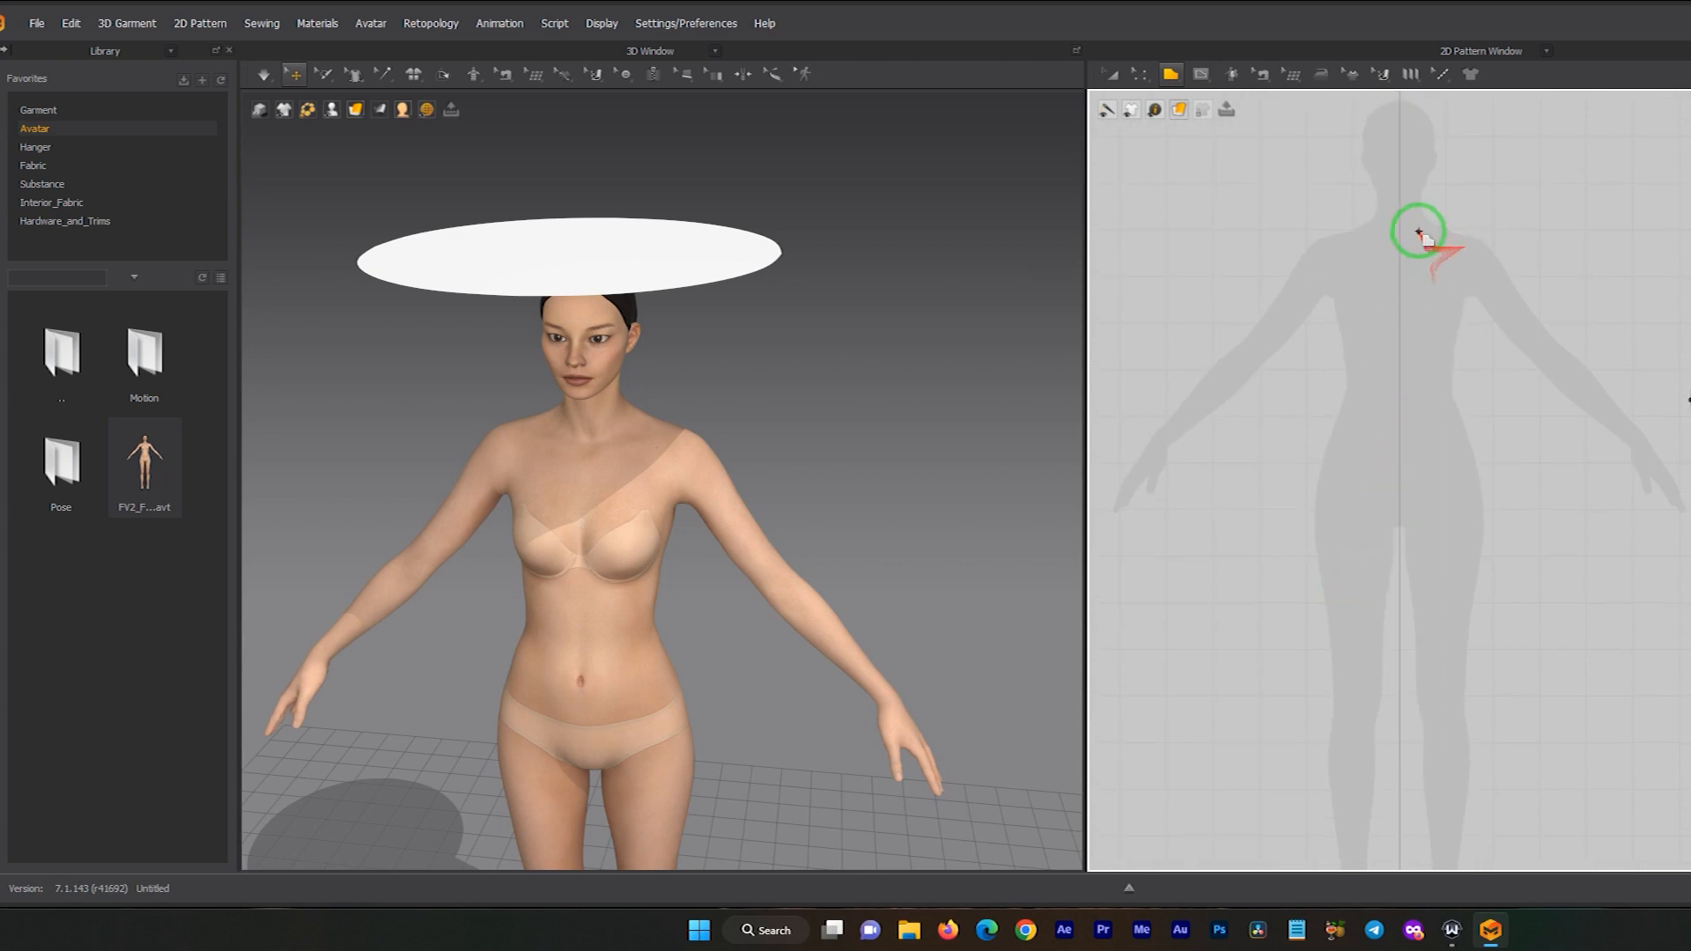
left_click(1349, 229)
left_click(1329, 322)
middle_click_drag(1297, 711, 1255, 348)
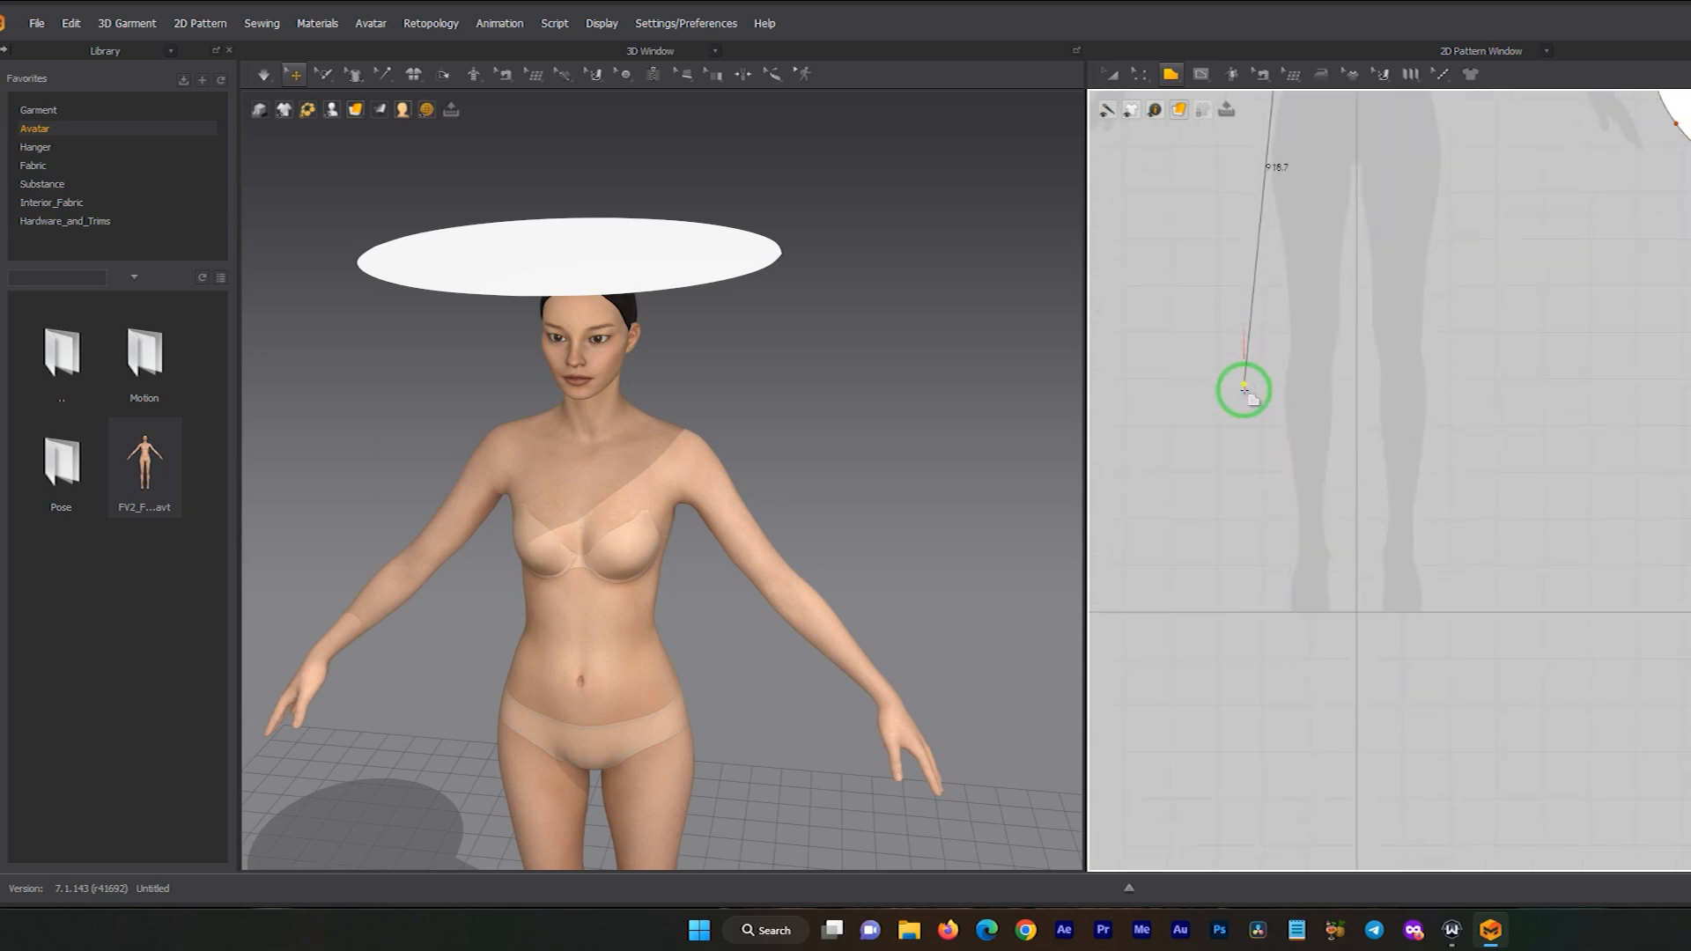
scroll(1277, 577, "down", 4)
left_click_drag(1262, 533, 1302, 554)
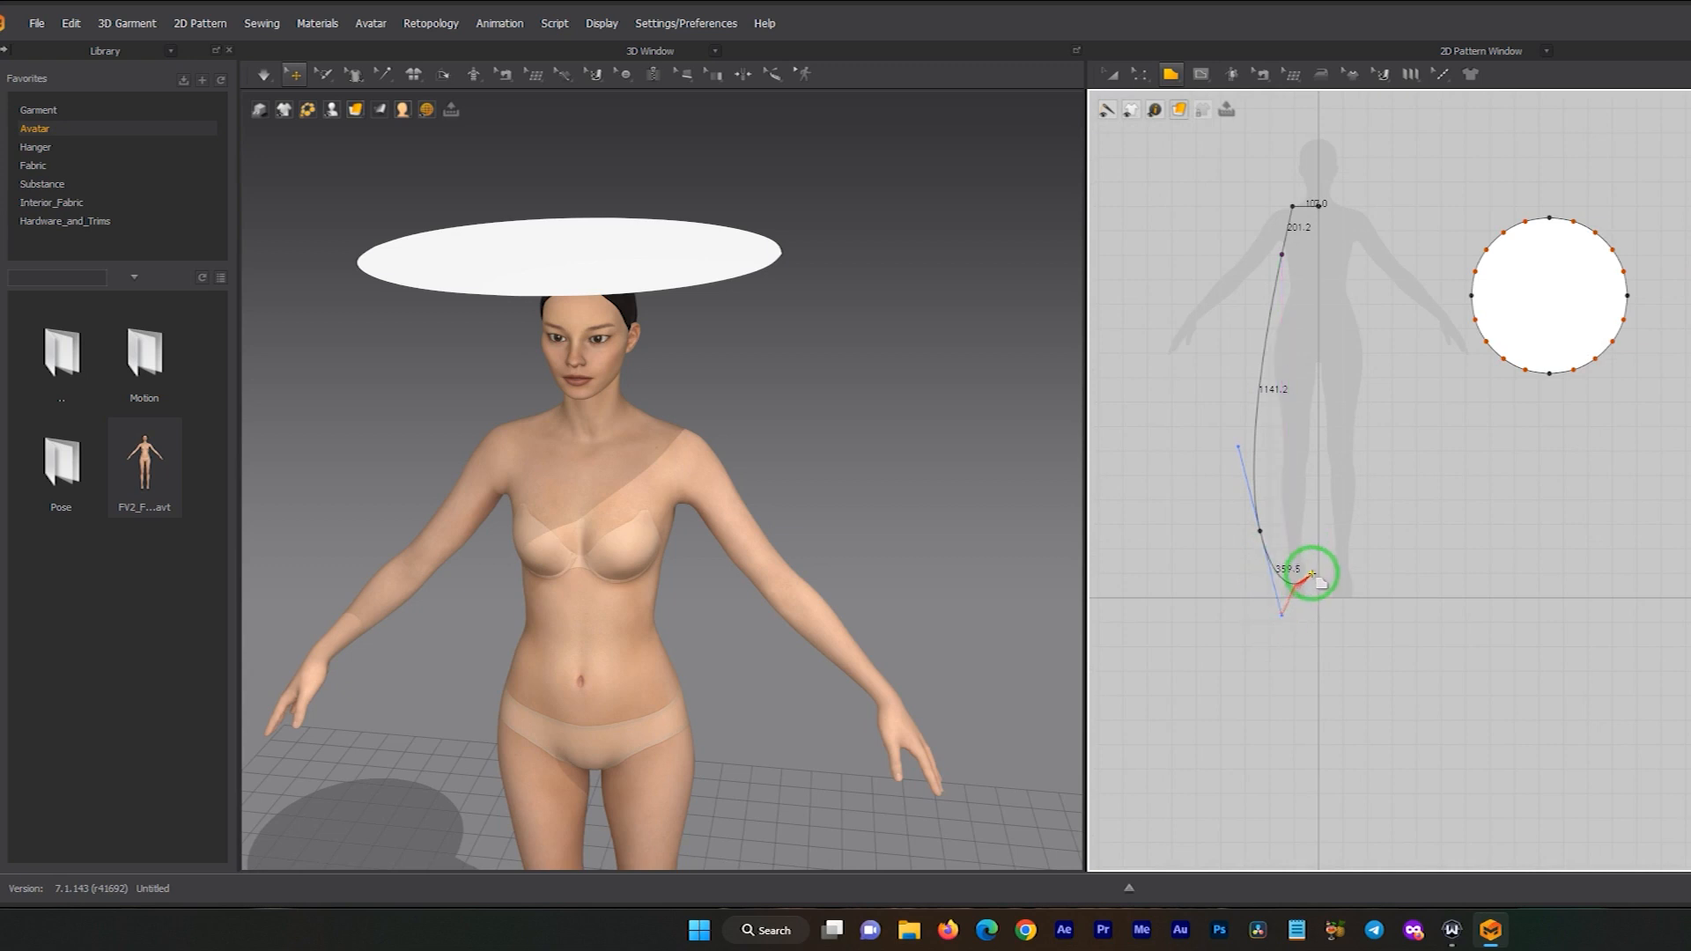
left_click(1319, 568)
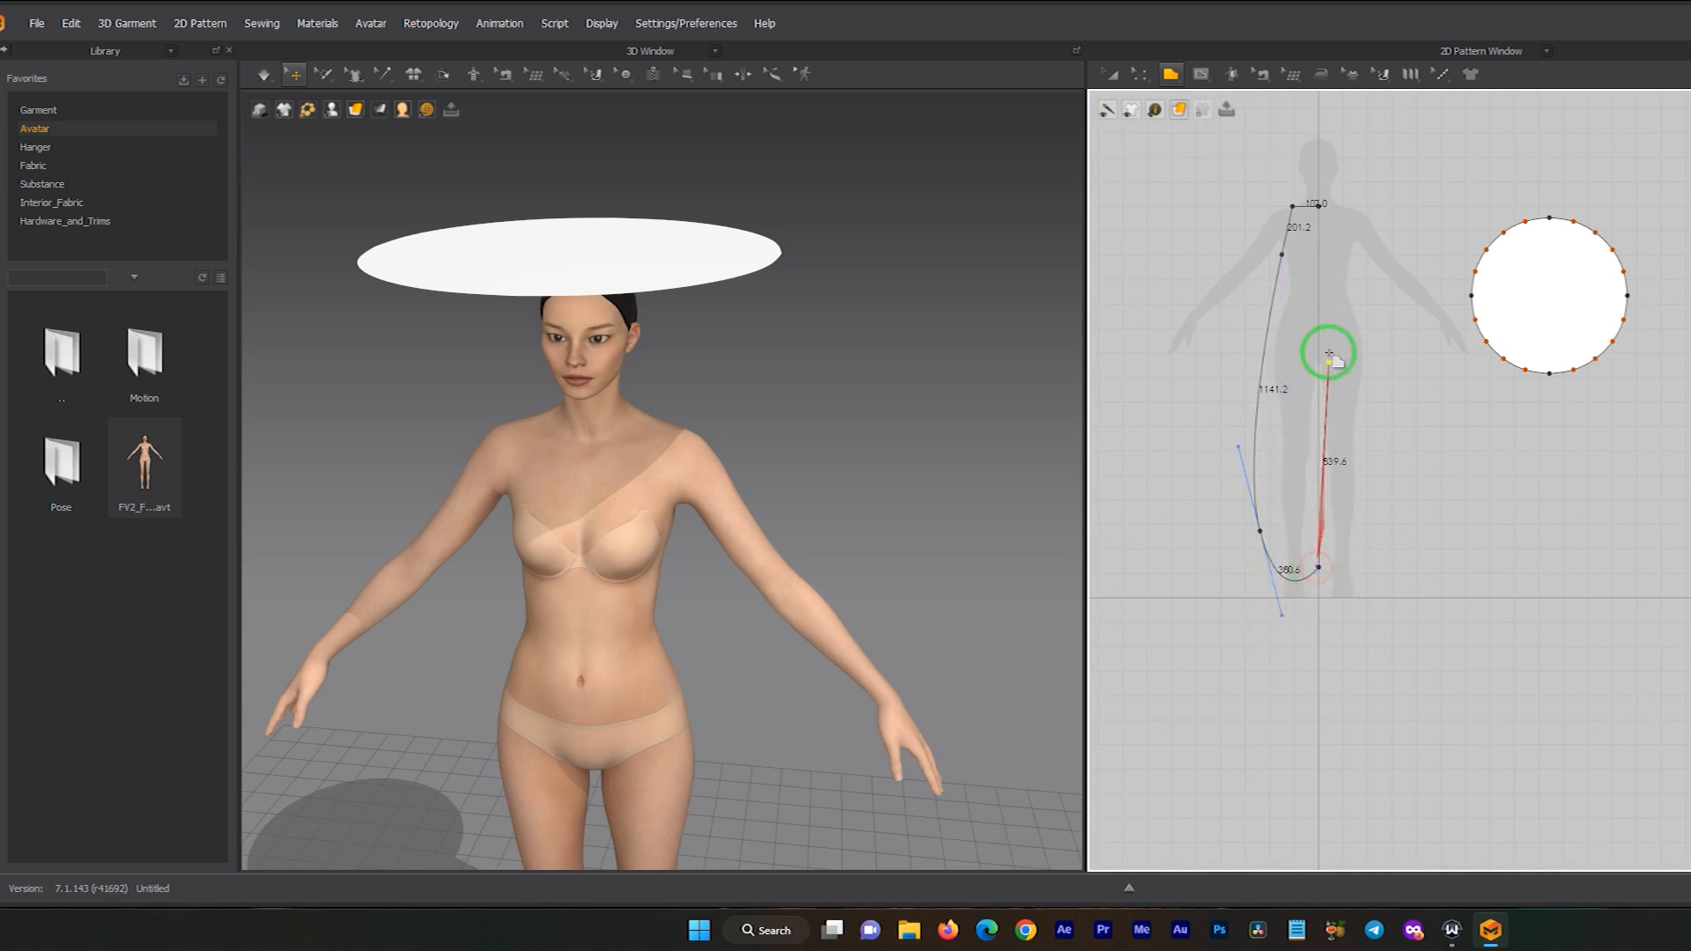
left_click(1319, 204)
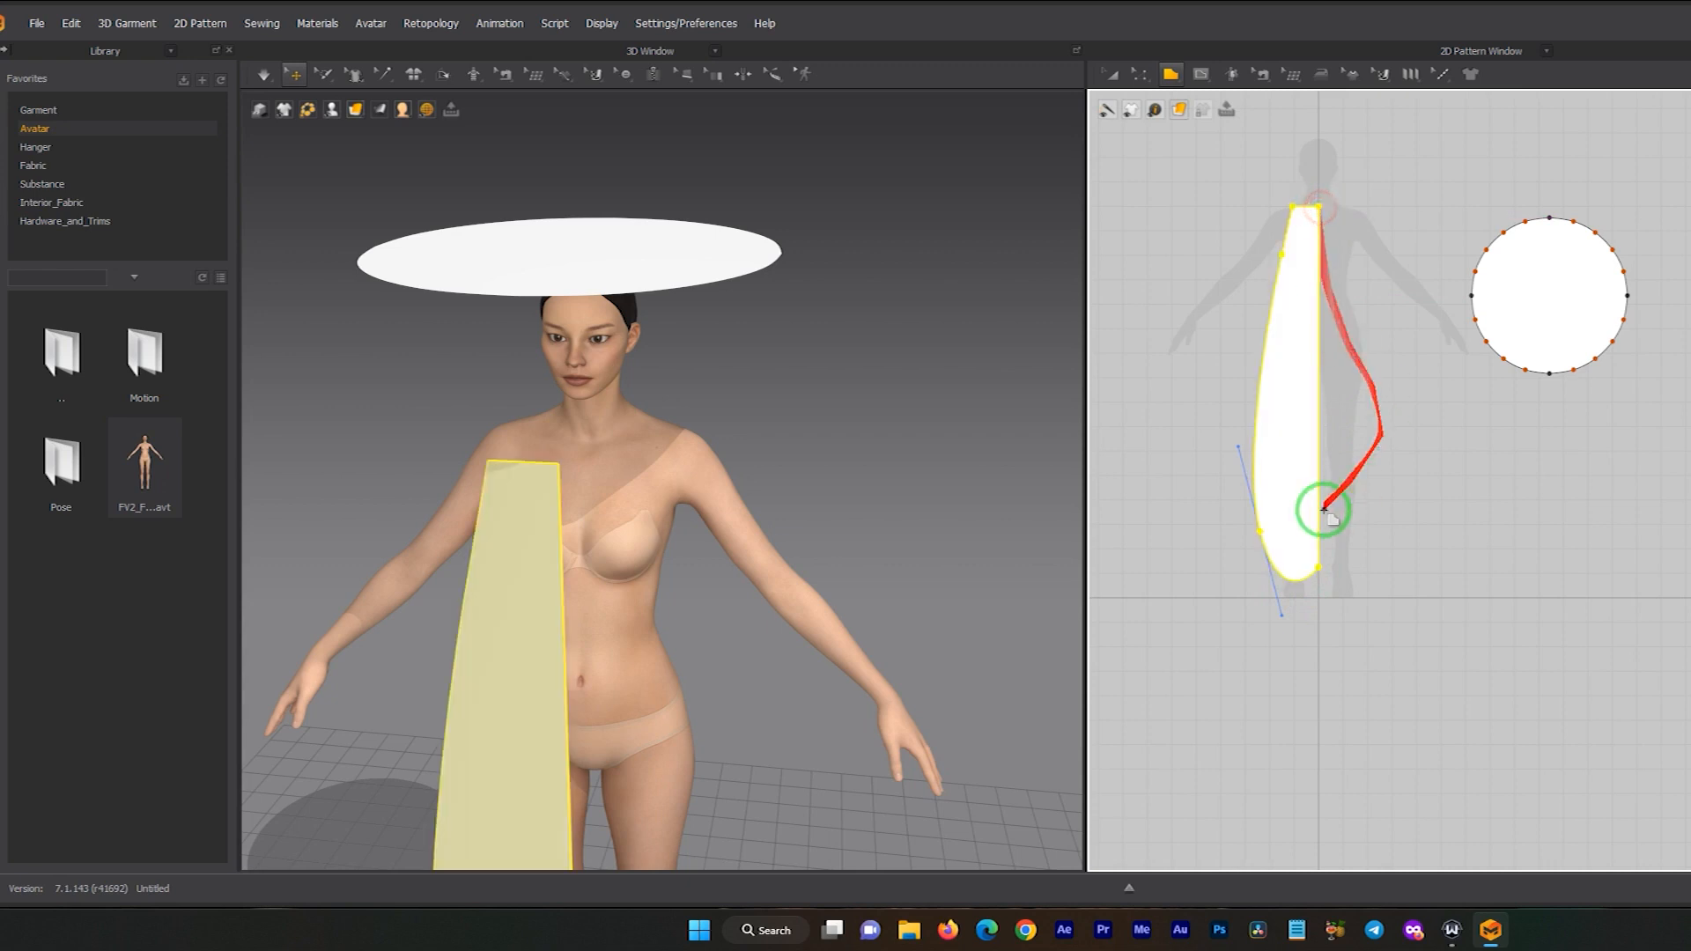
- Move the long half-front pattern closer to the avatar's body in 3D
scroll(709, 365, "up", 3)
right_click_drag(698, 336, 728, 328)
left_click(653, 389)
right_click_drag(653, 388, 665, 472)
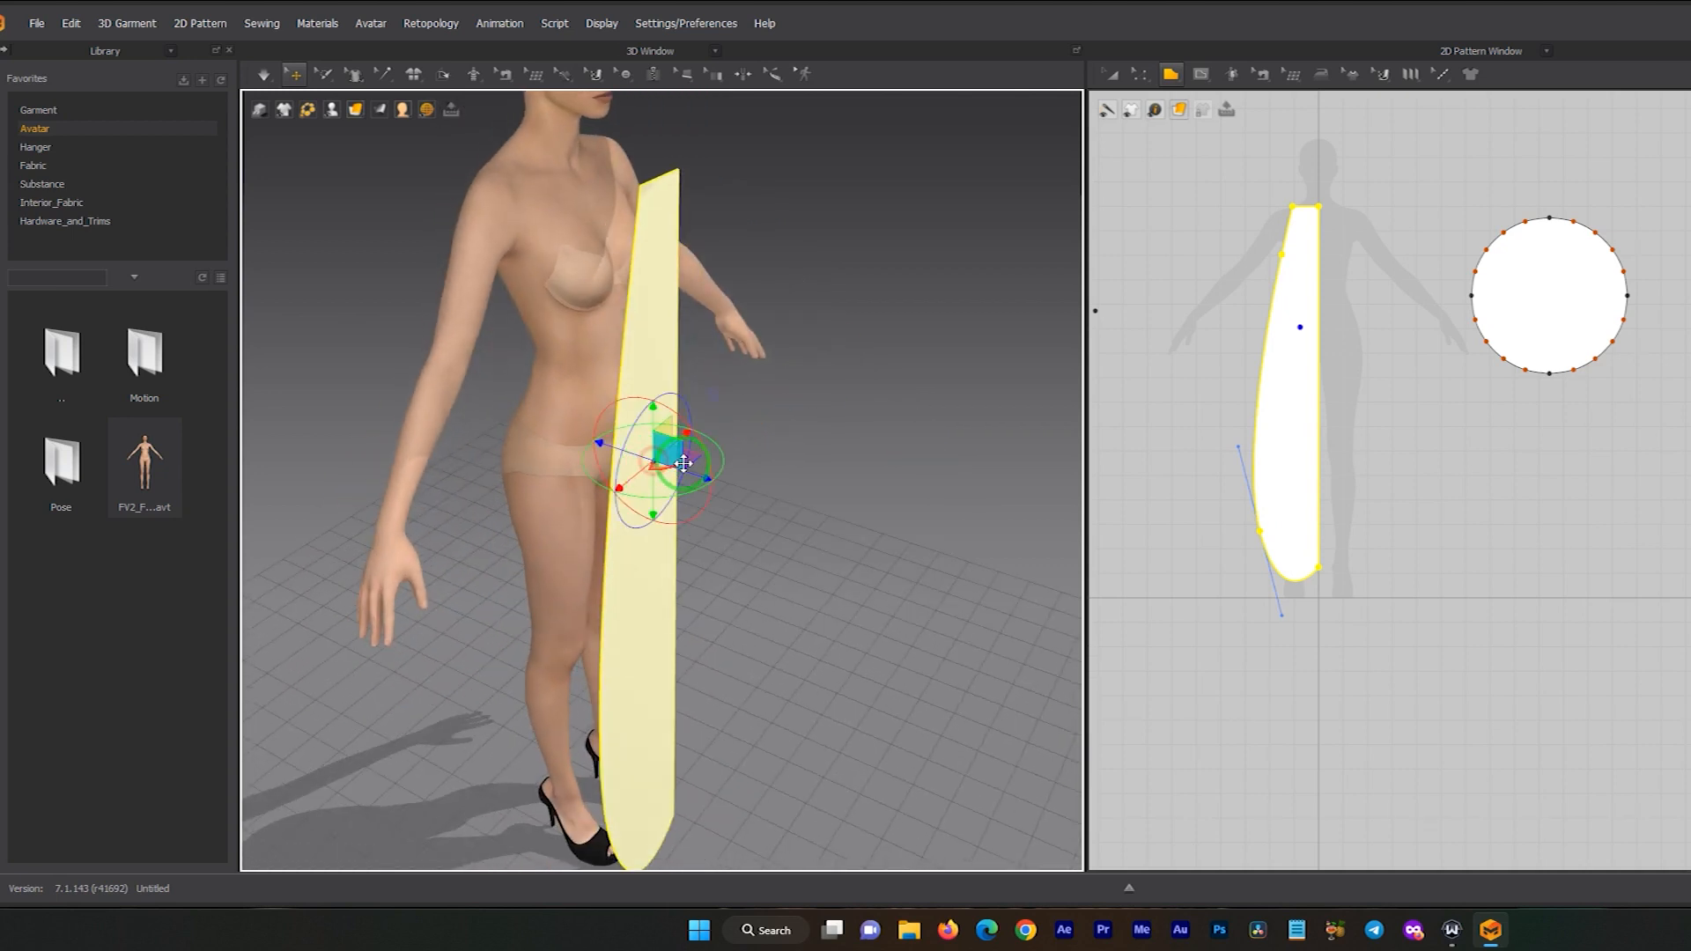
left_click_drag(692, 477, 655, 458)
right_click_drag(654, 458, 687, 302)
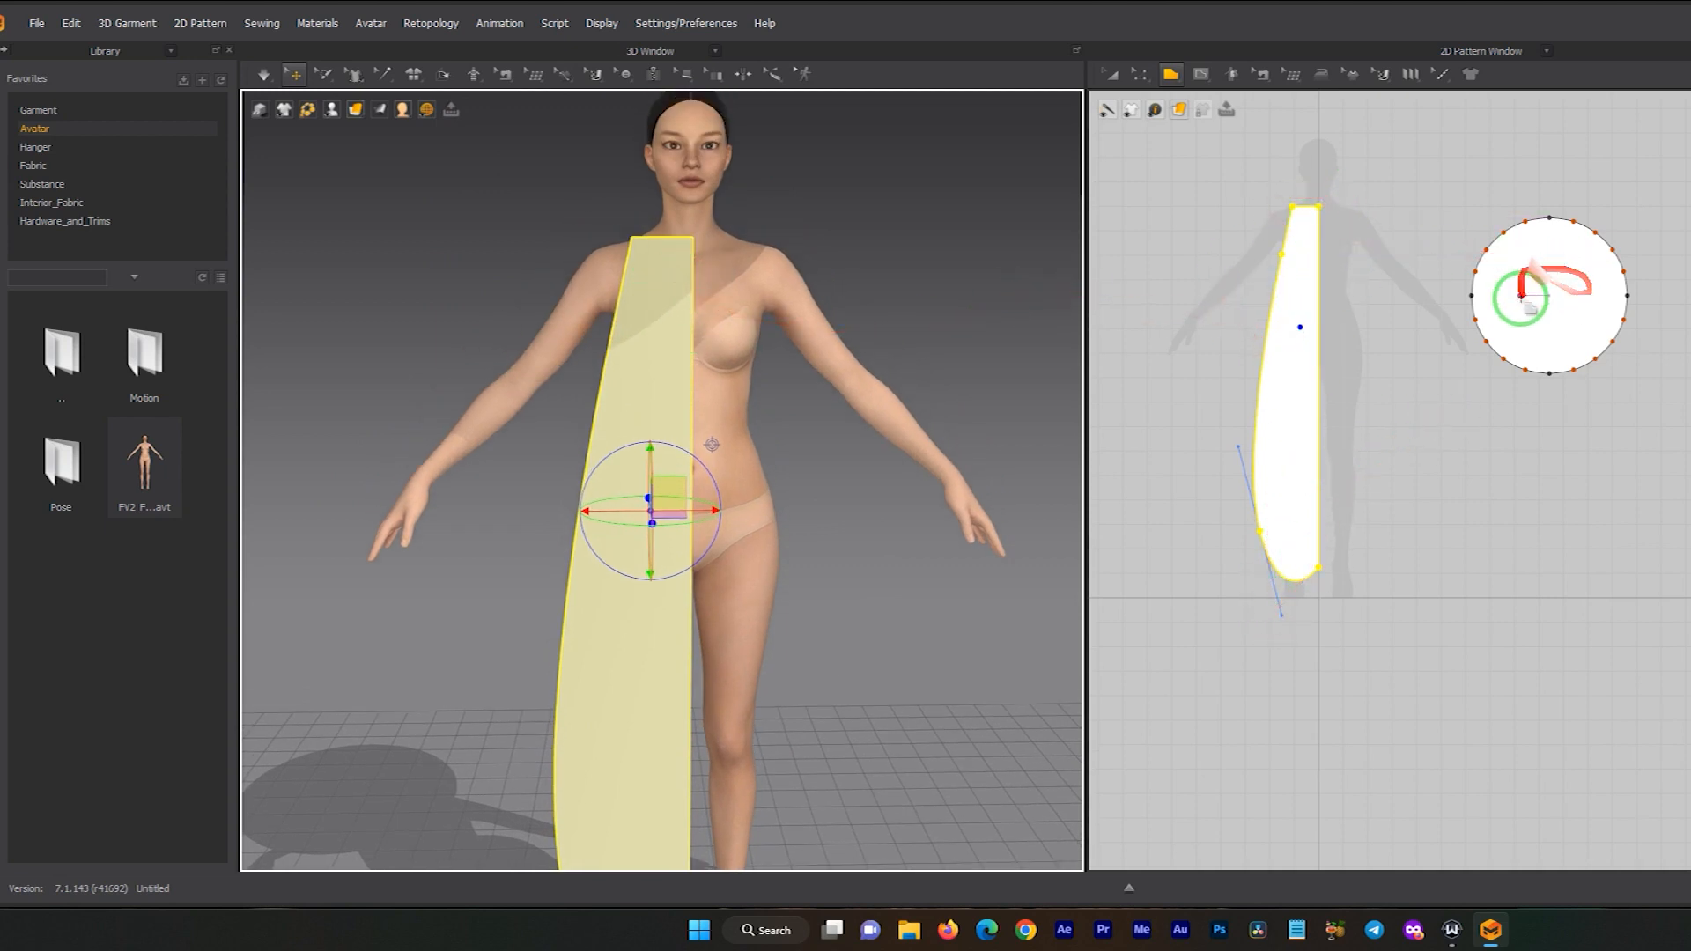
- Use Edit Pattern to turn the half-front pattern's curved hem into a straight line between its end points
middle_click_drag(1265, 305, 1323, 417)
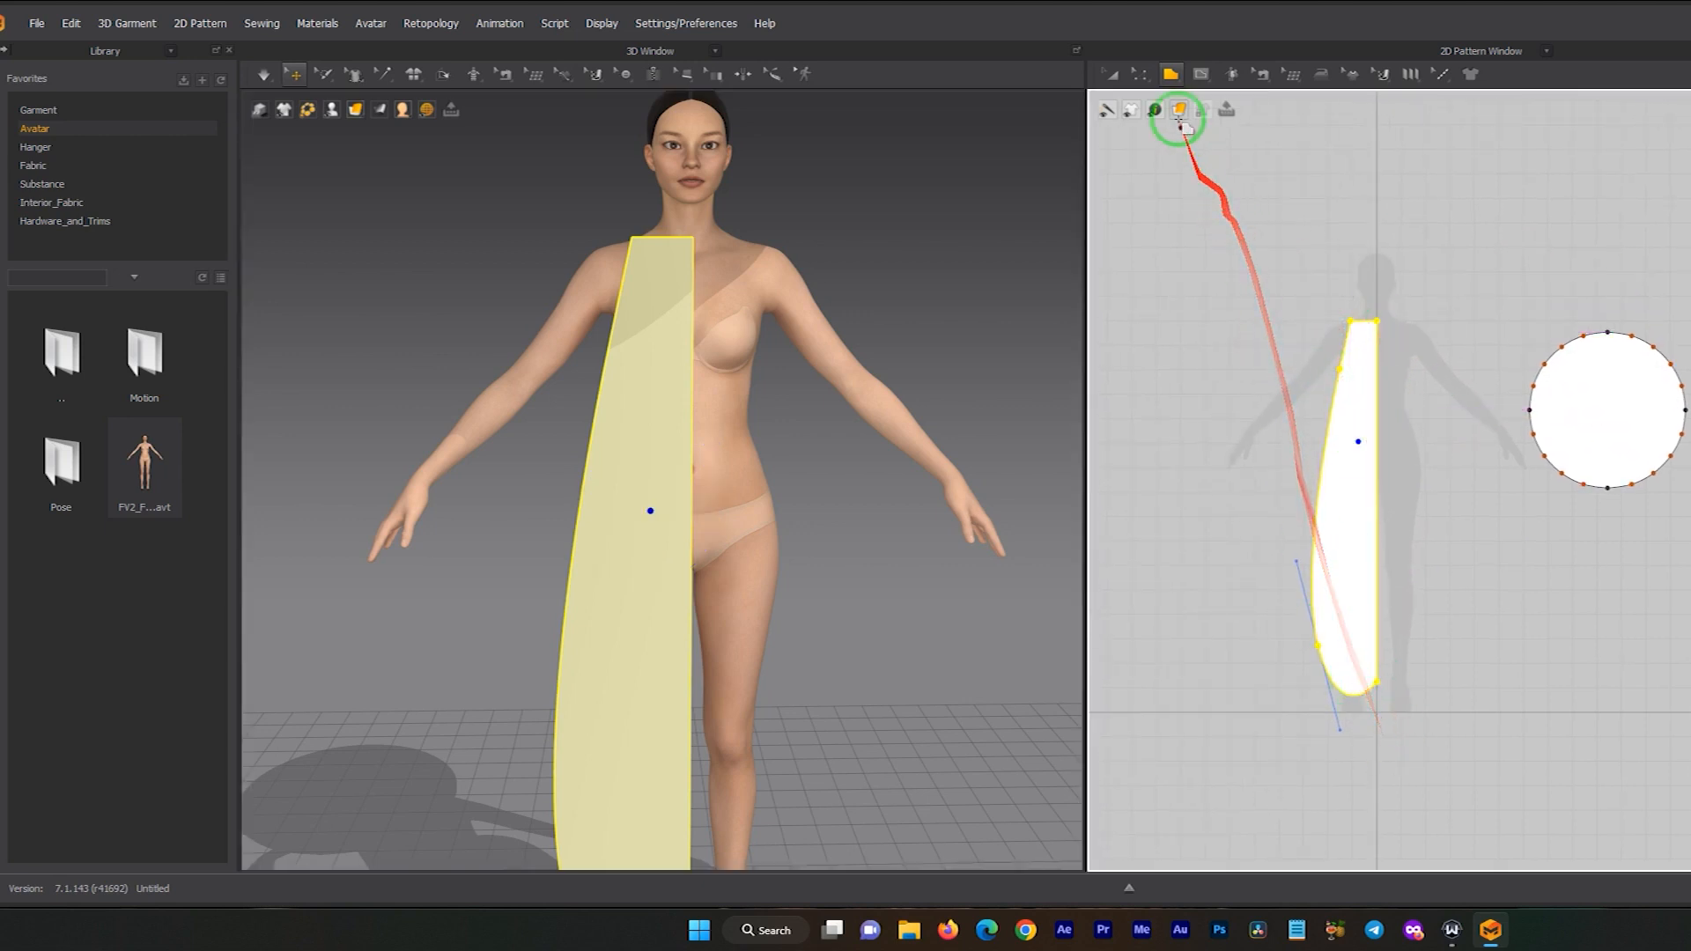
left_click(1142, 74)
left_click(1165, 109)
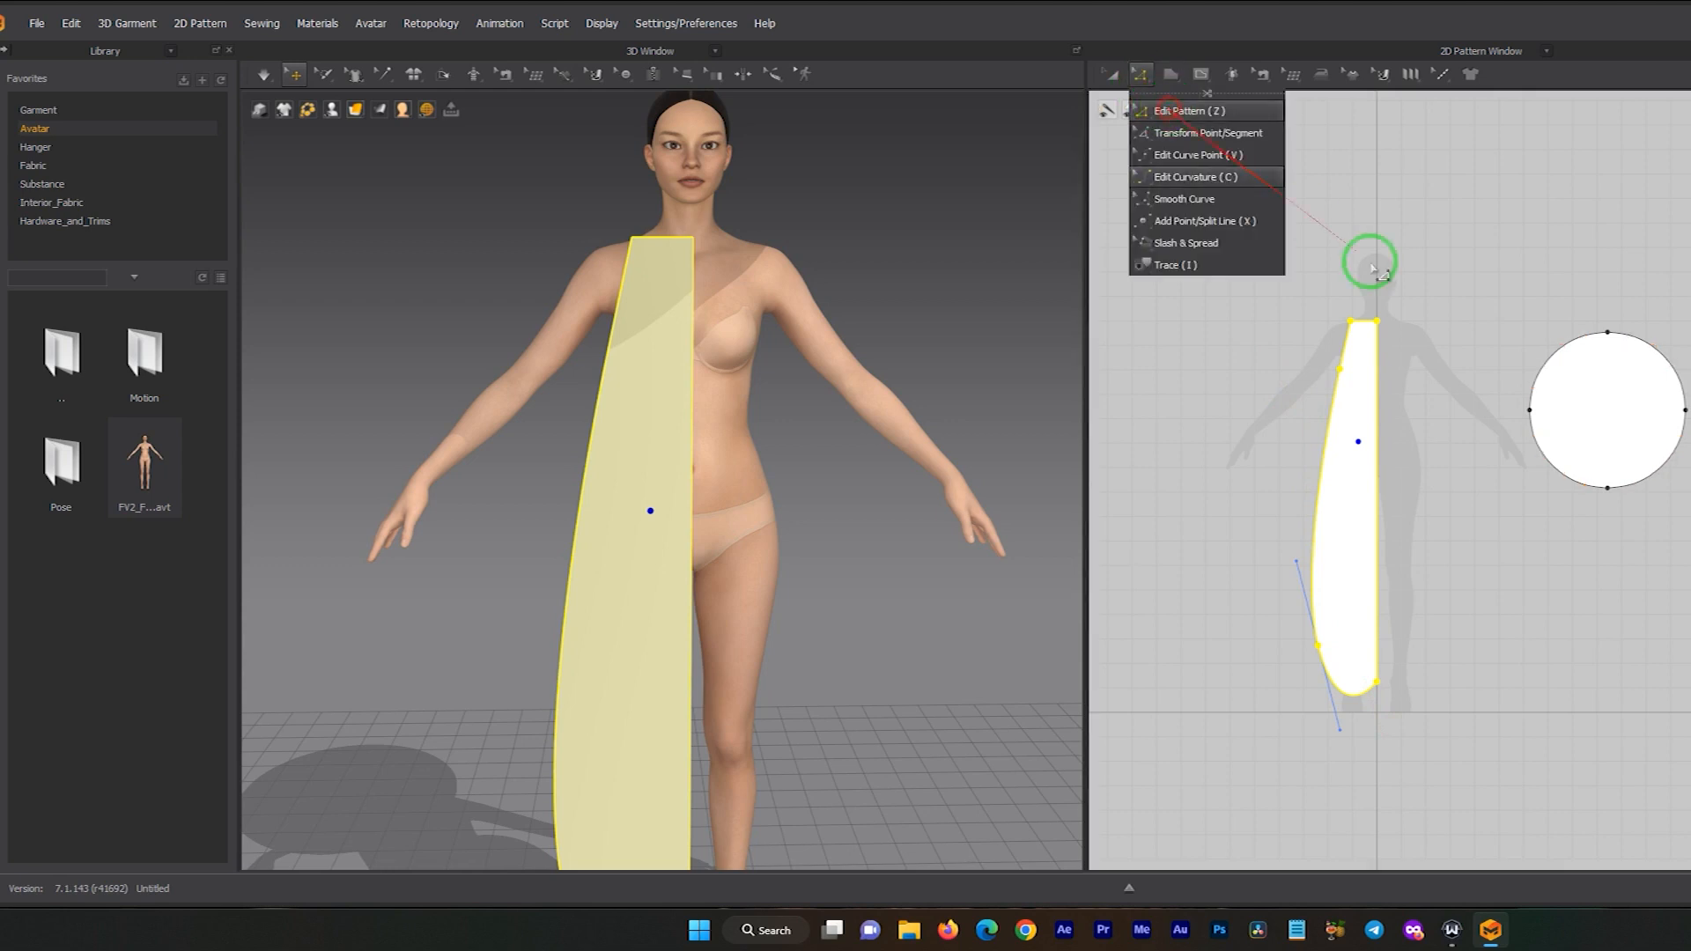
left_click(1412, 237)
middle_click_drag(1374, 394, 1387, 244)
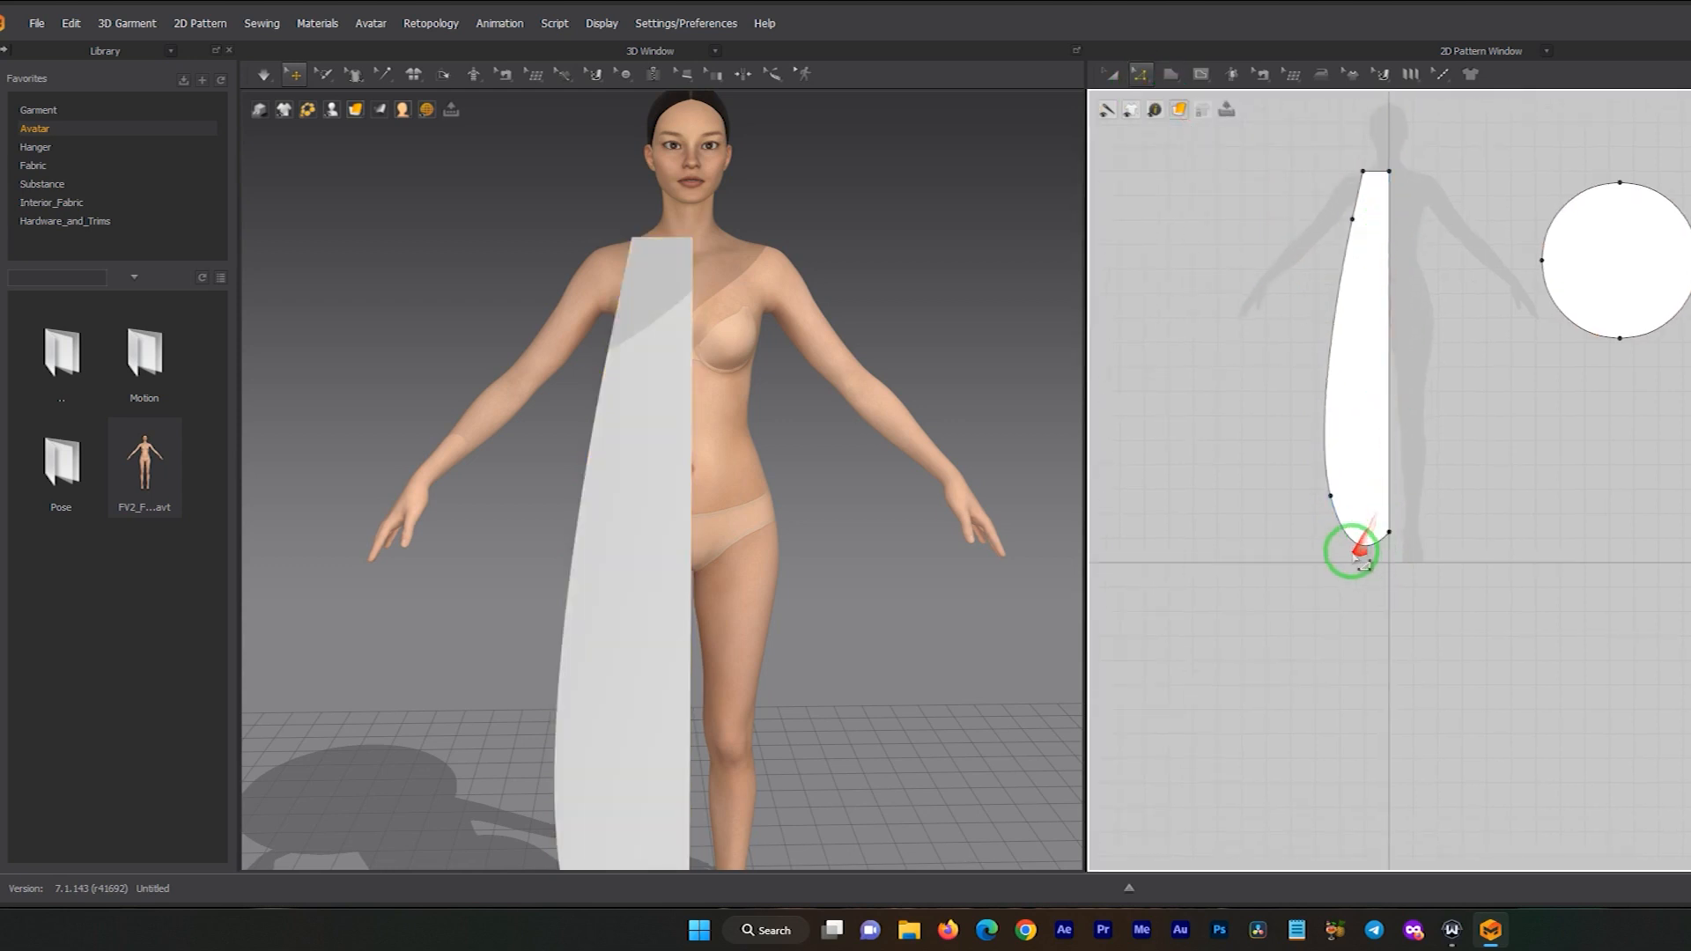
left_click(1387, 550)
scroll(1390, 555, "up", 3)
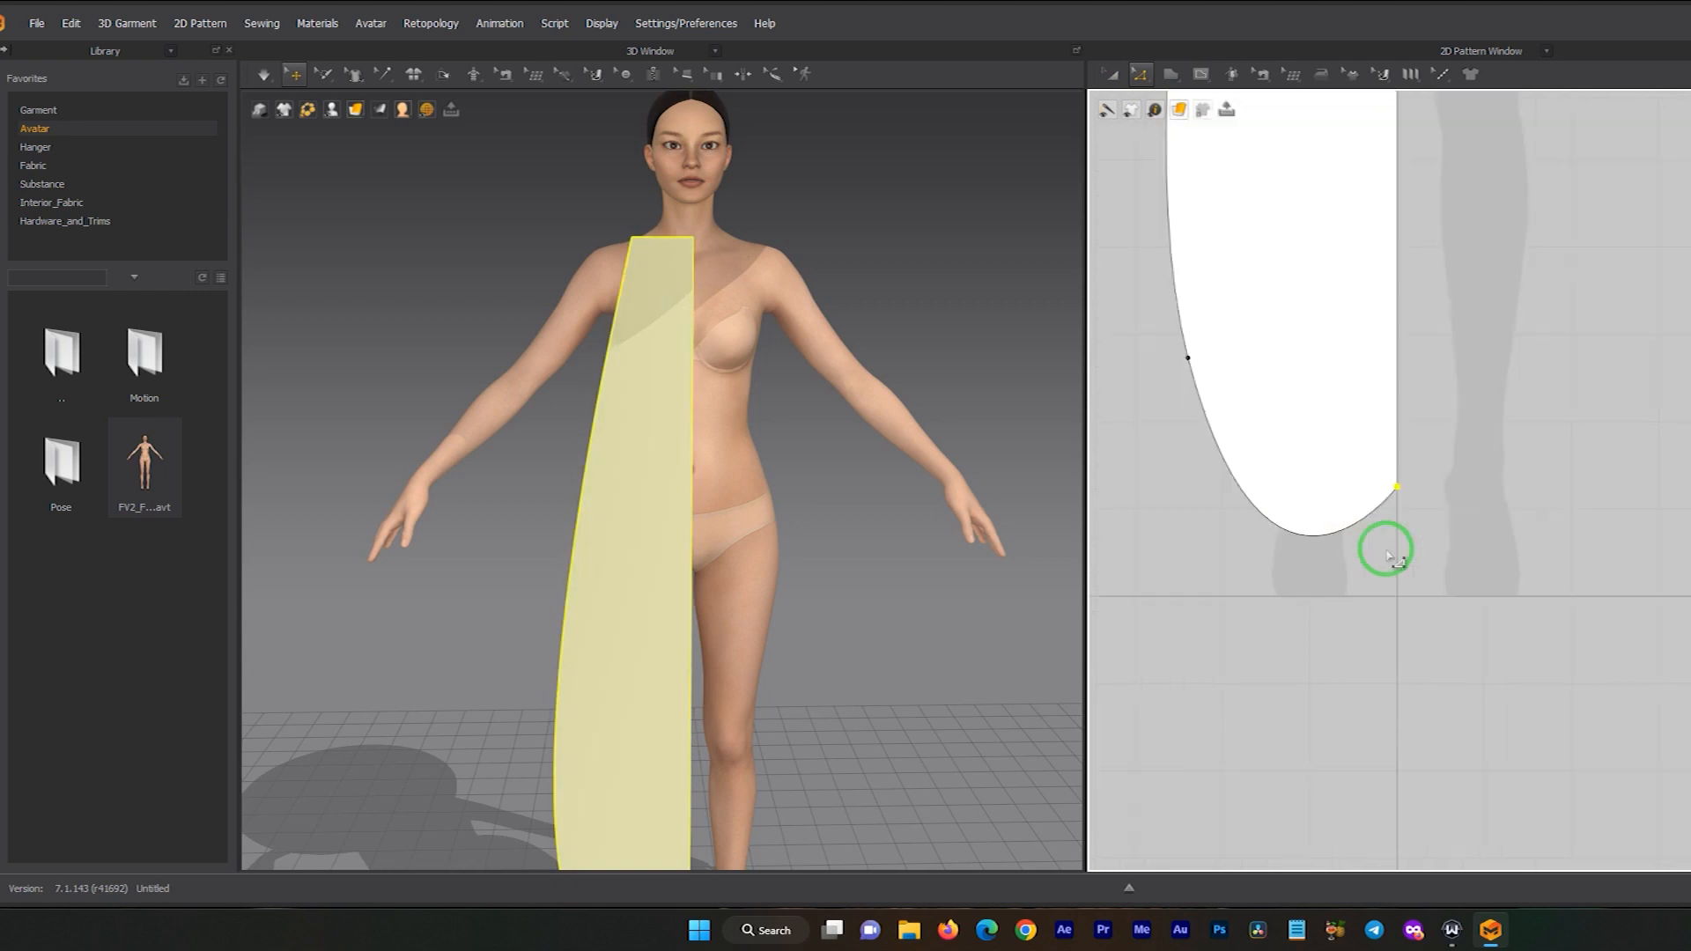
middle_click_drag(1208, 426, 1275, 567)
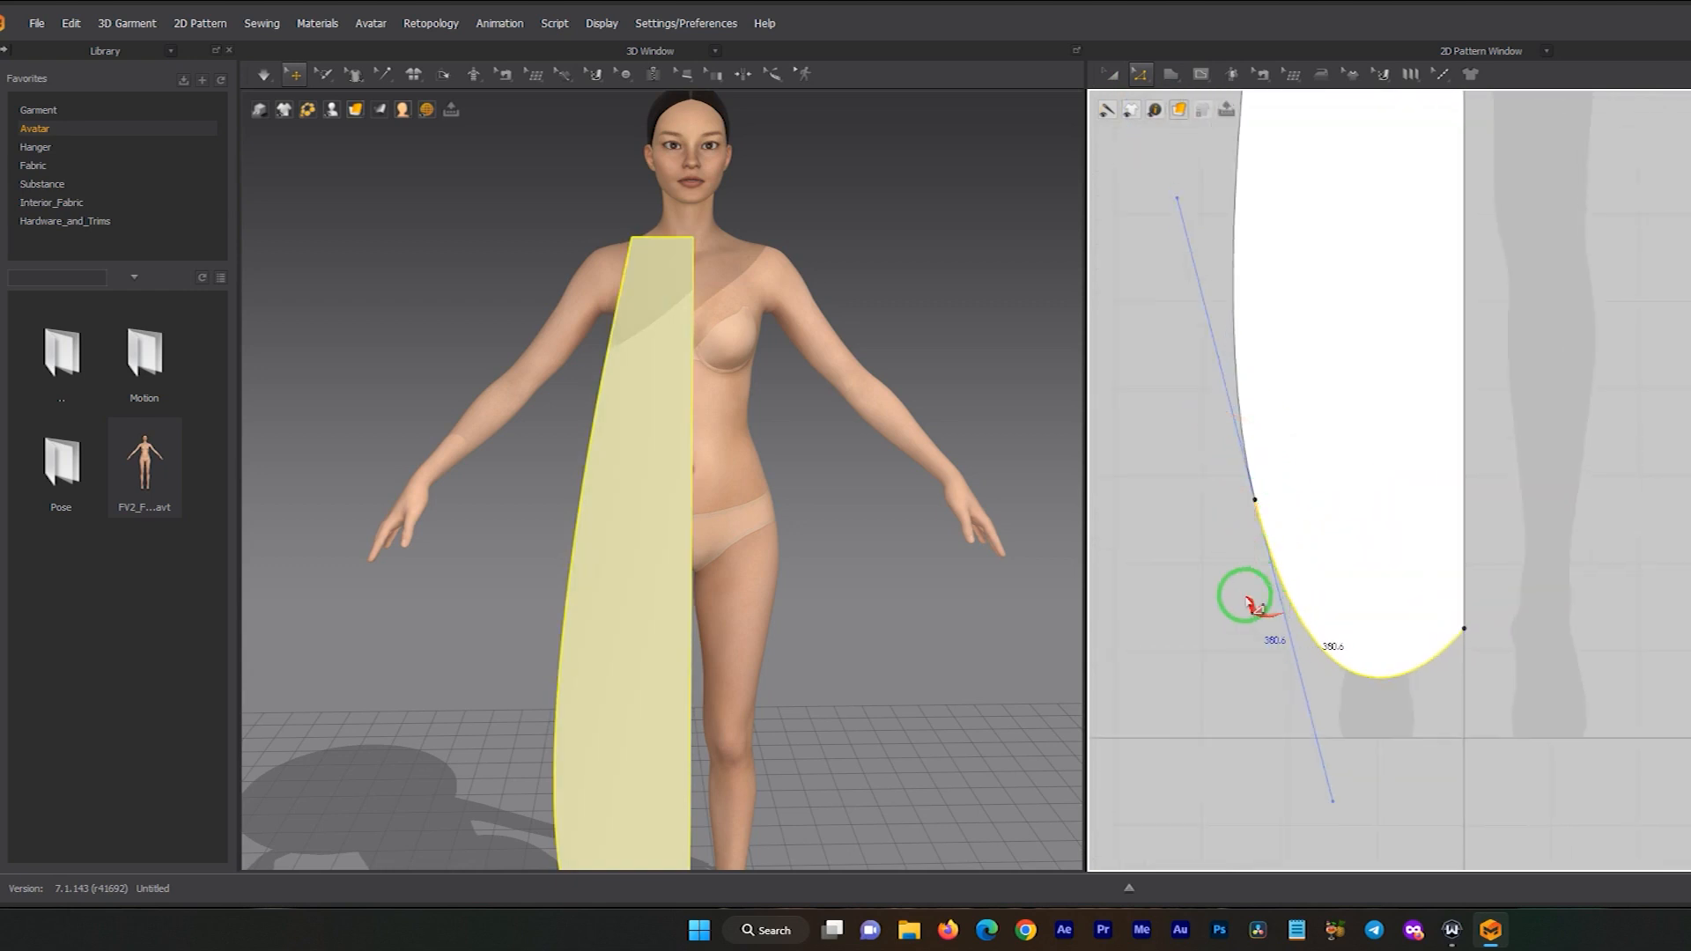
mouse_move(1255, 510)
left_mouse_down()
mouse_move(1334, 801)
mouse_move(1256, 499)
left_mouse_up()
middle_click_drag(1314, 546, 1319, 694)
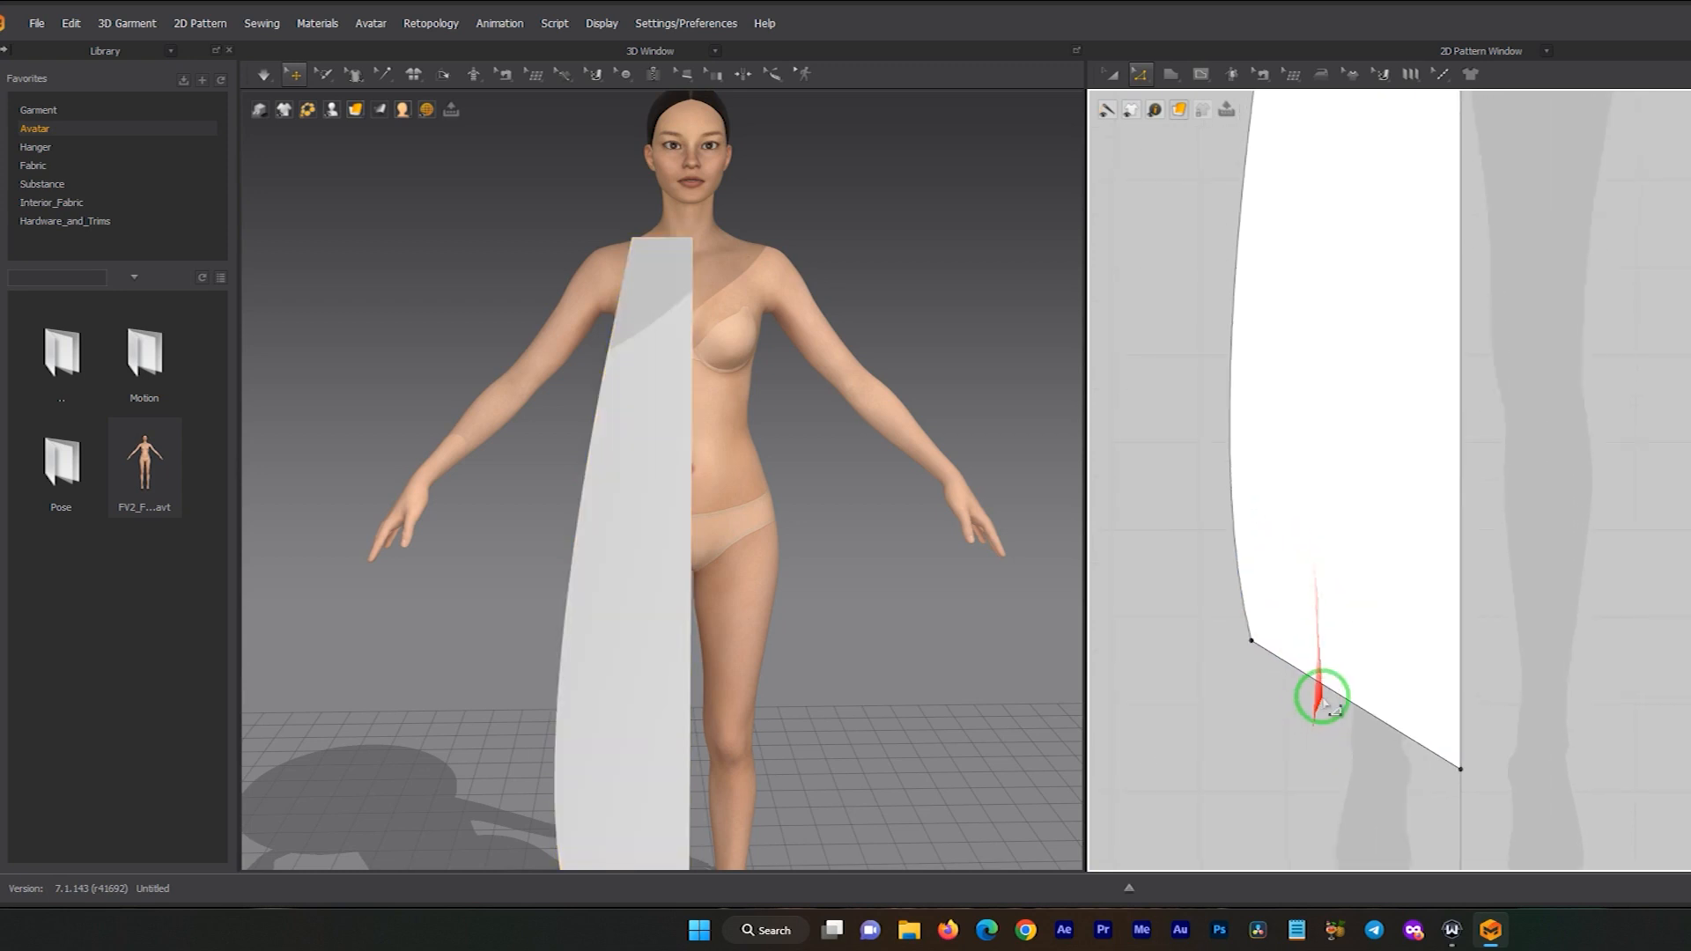
- Raise the half-front pattern's lower centre point along the centre line until the hem is horizontal
scroll(1322, 696, "down", 4)
scroll(1322, 697, "down", 2)
scroll(833, 641, "down", 3)
middle_click_drag(765, 592, 760, 503)
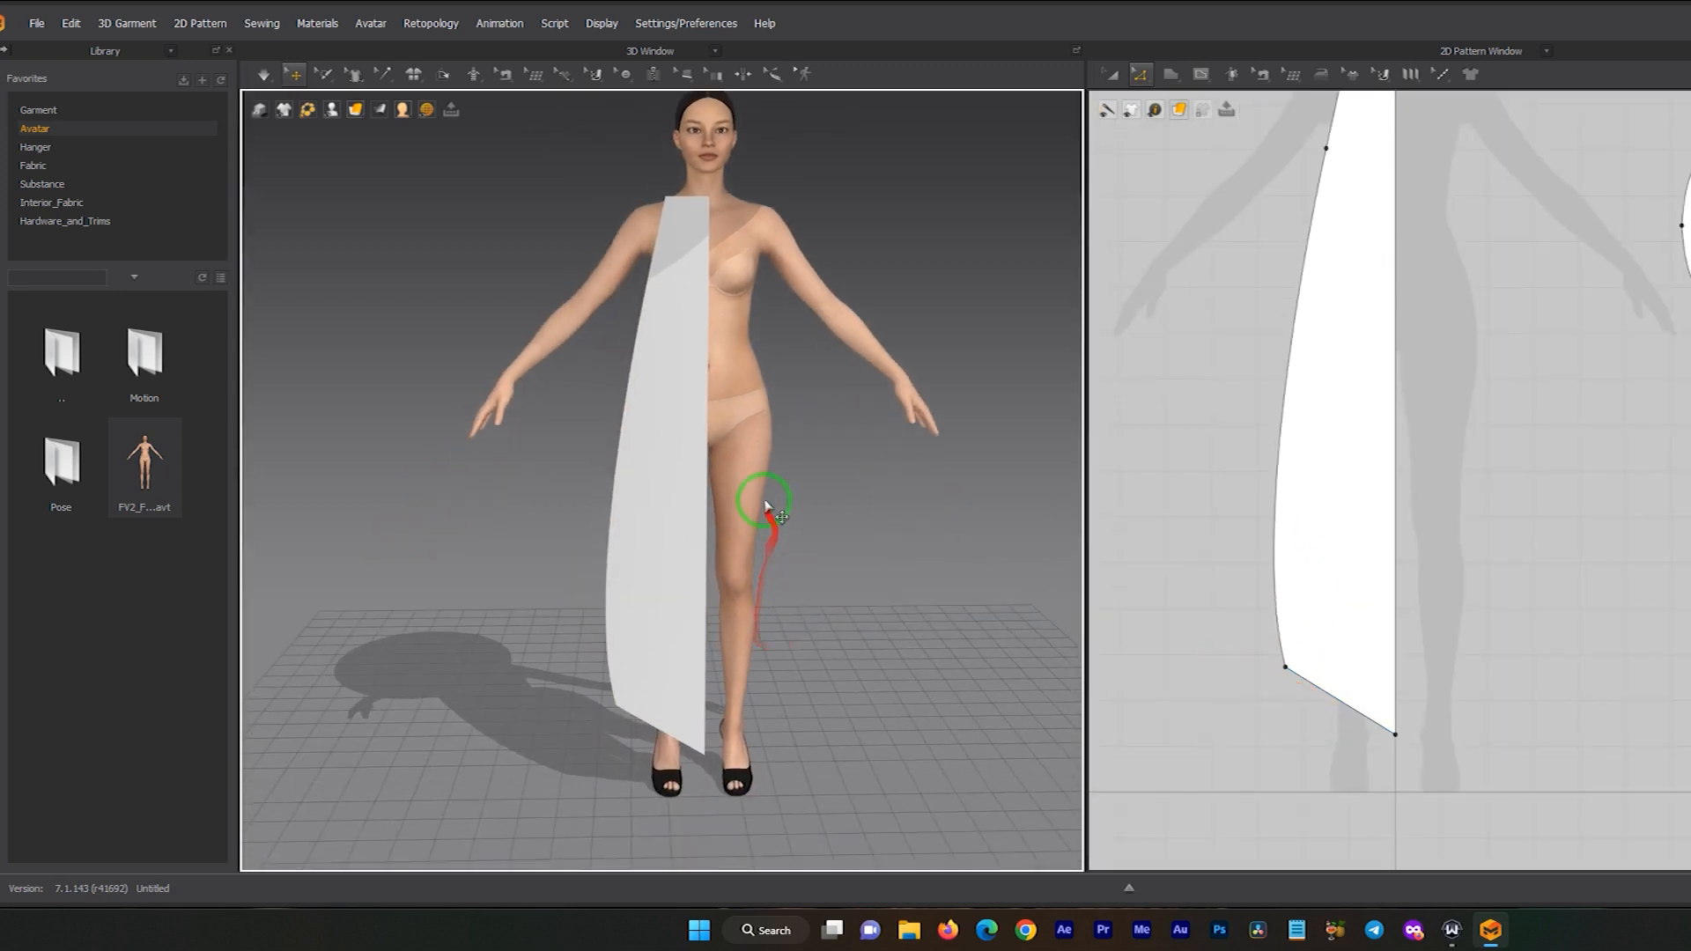
right_click_drag(760, 502, 756, 476)
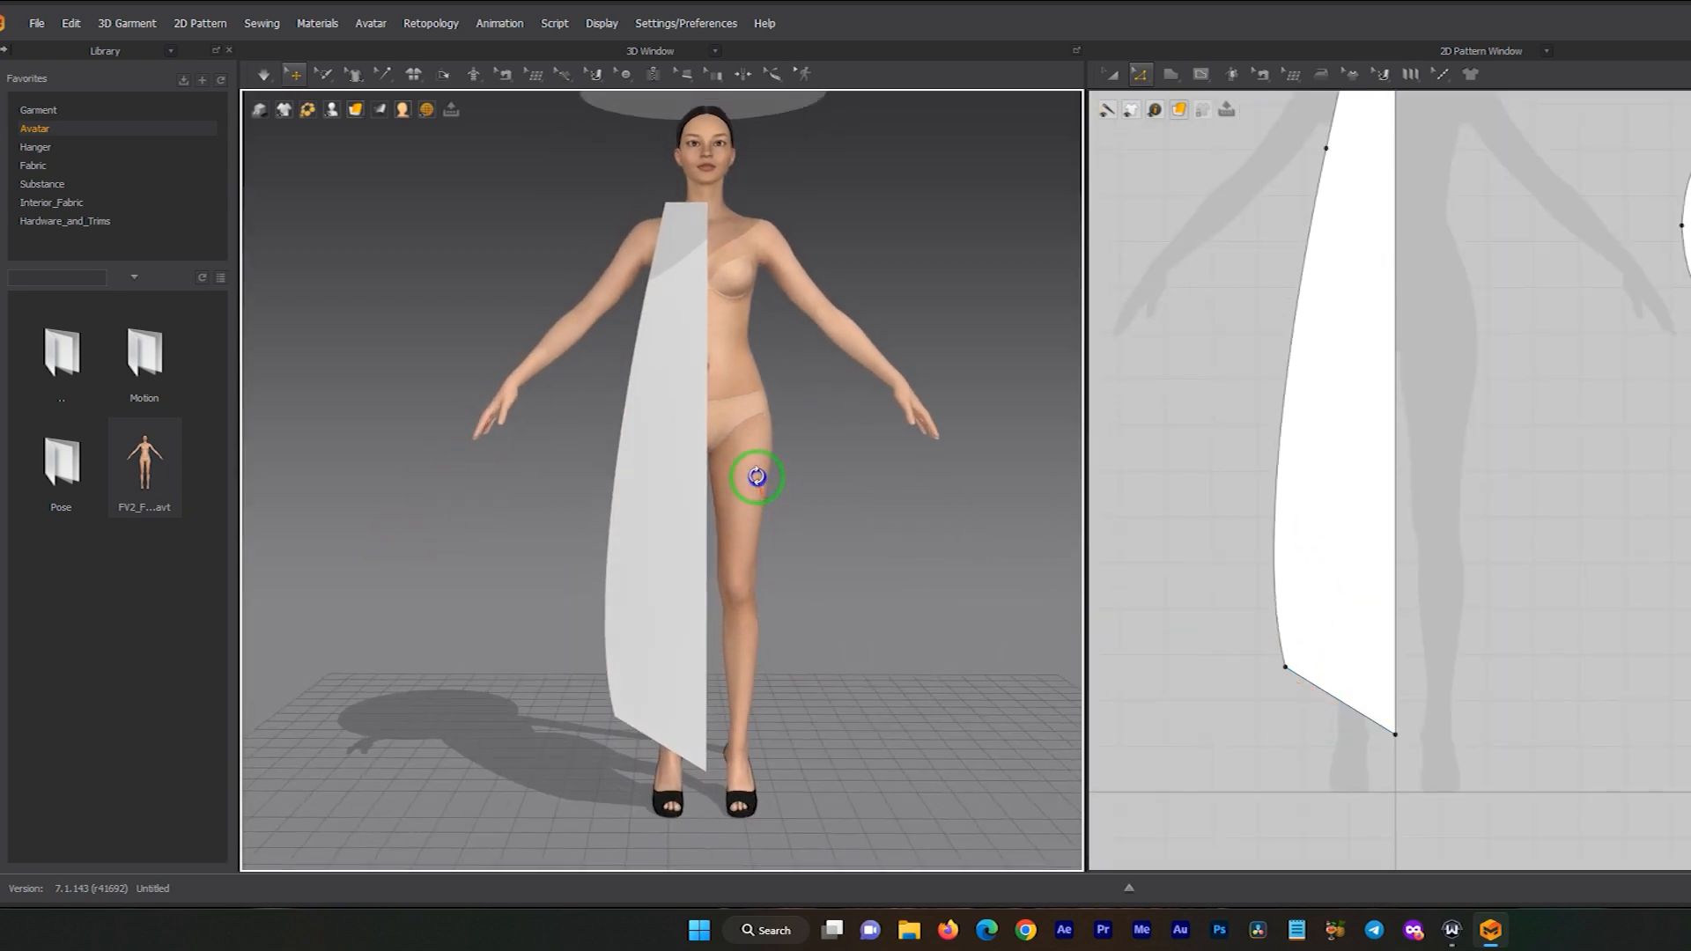
left_click(1394, 736)
scroll(1406, 760, "up", 2)
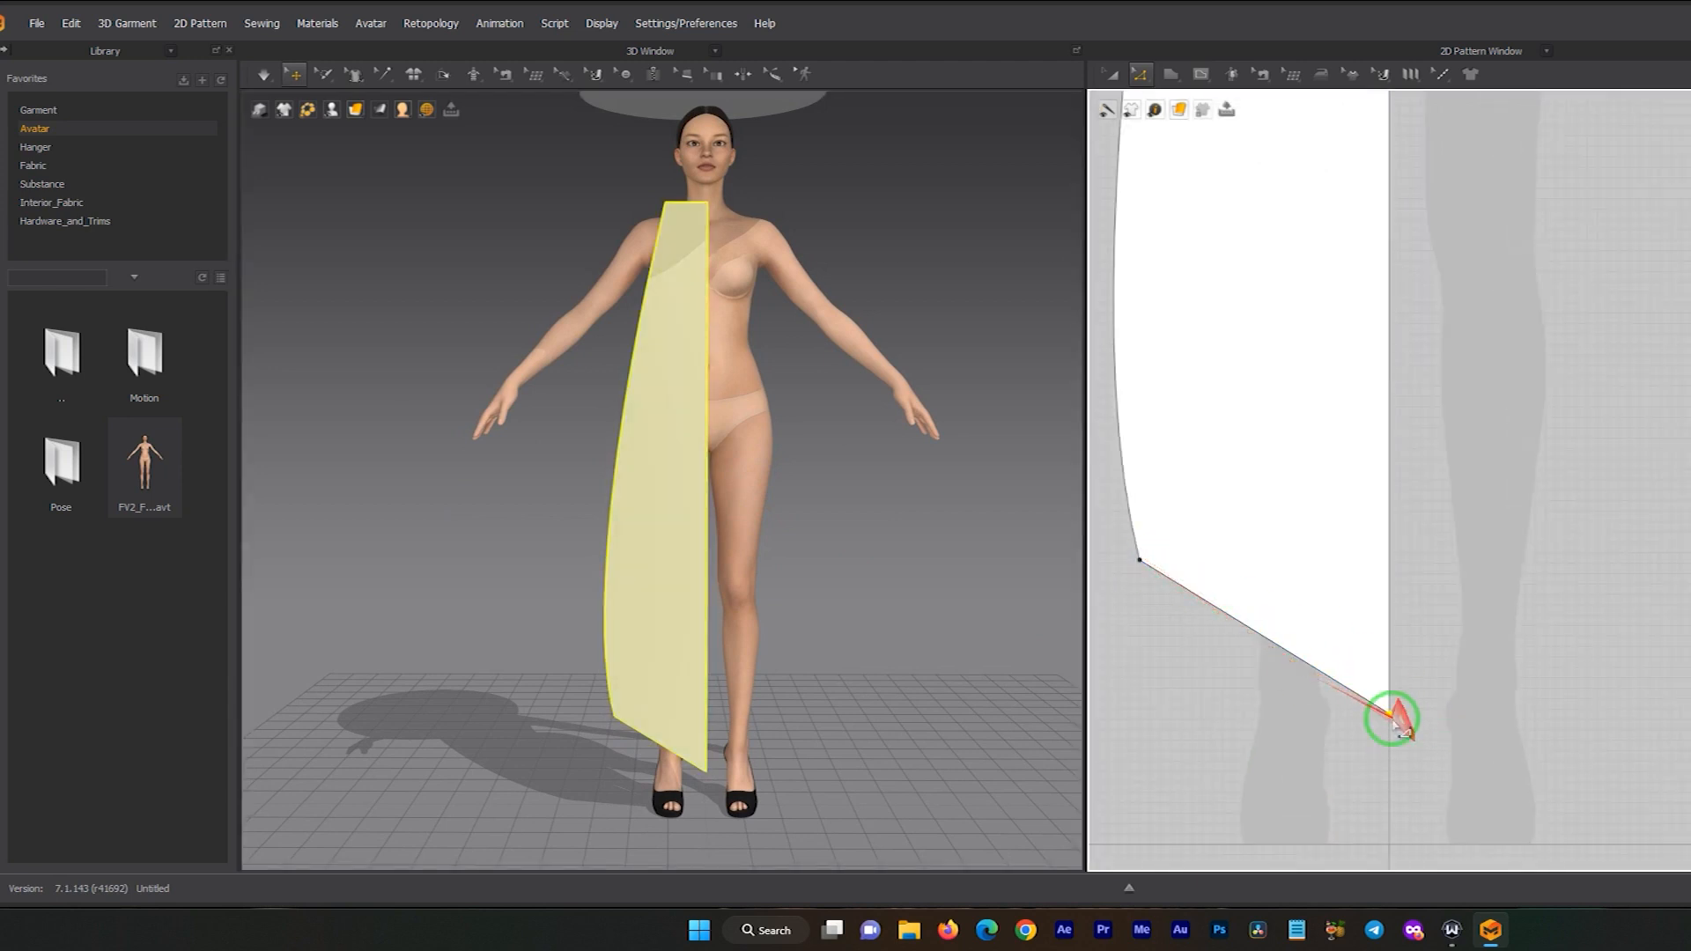
left_click_drag(1390, 715, 1389, 566)
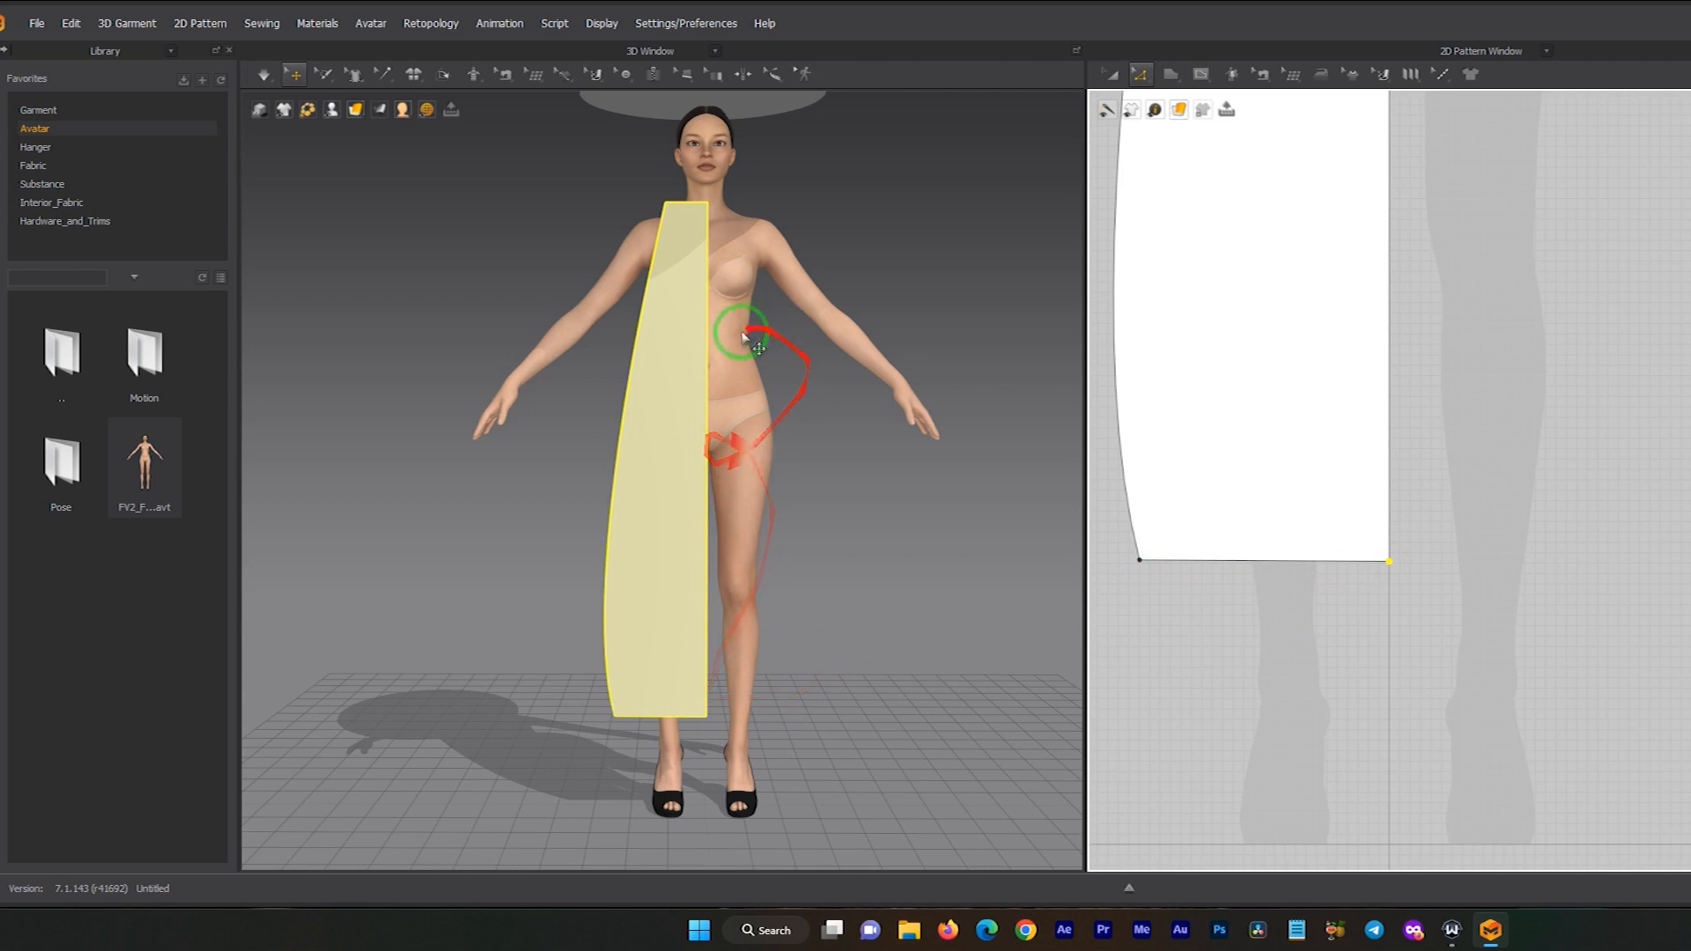
scroll(709, 304, "down", 3)
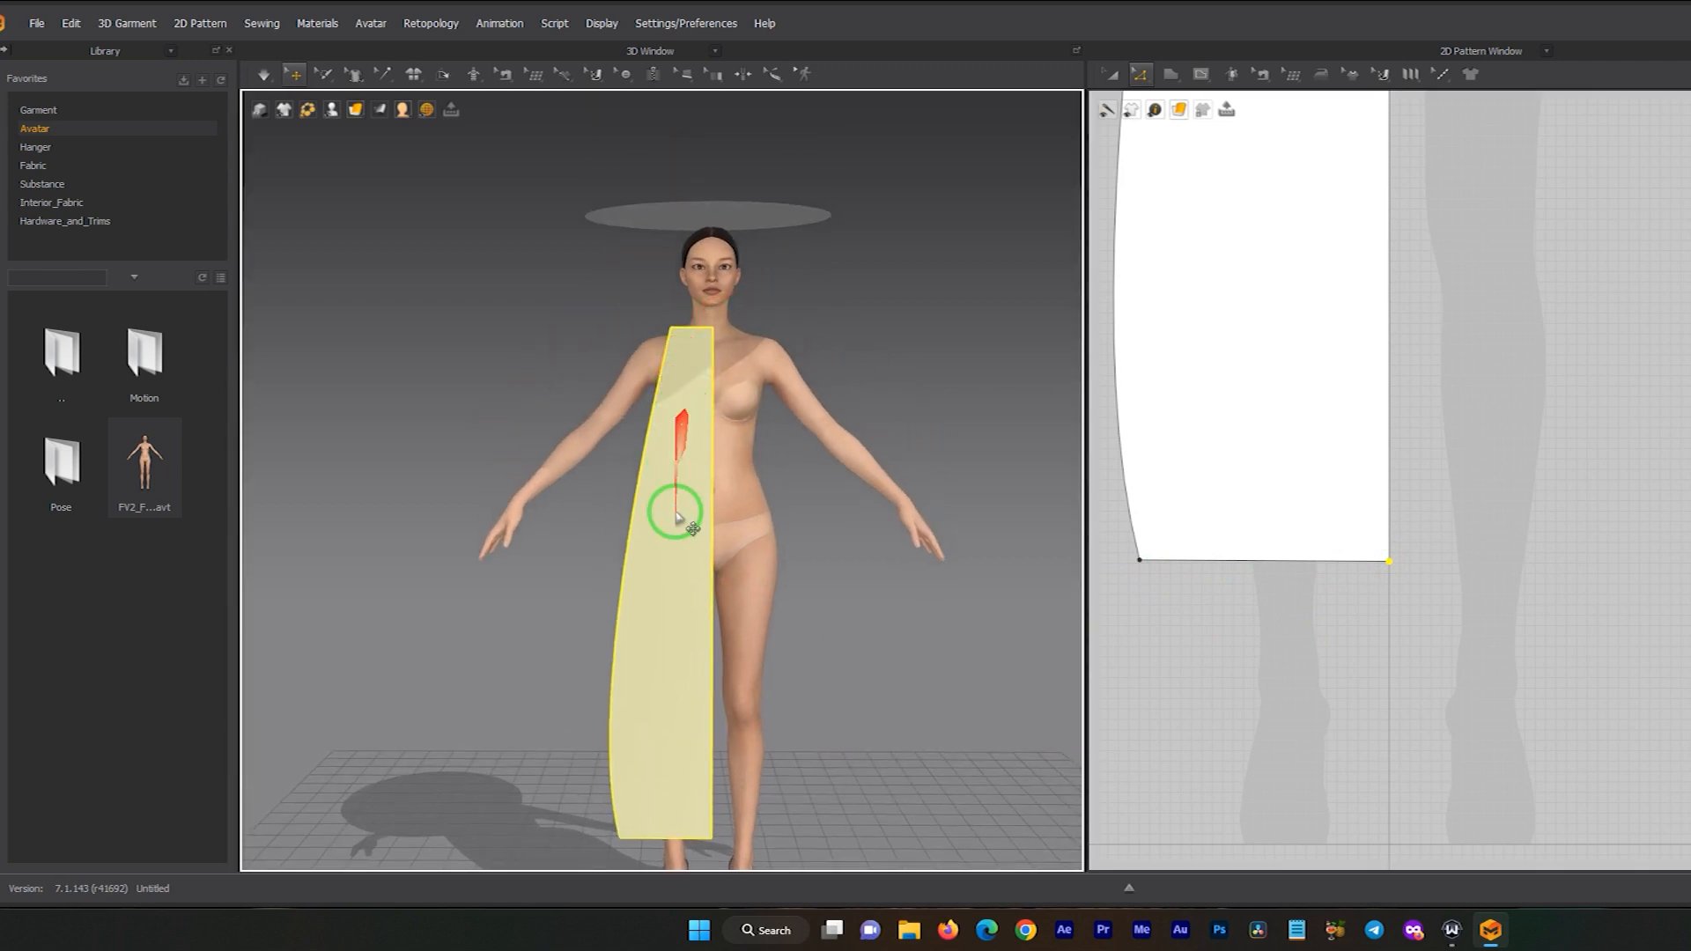
scroll(683, 506, "down", 1)
mouse_move(691, 509)
right_mouse_down()
mouse_move(730, 483)
mouse_move(715, 520)
right_mouse_up()
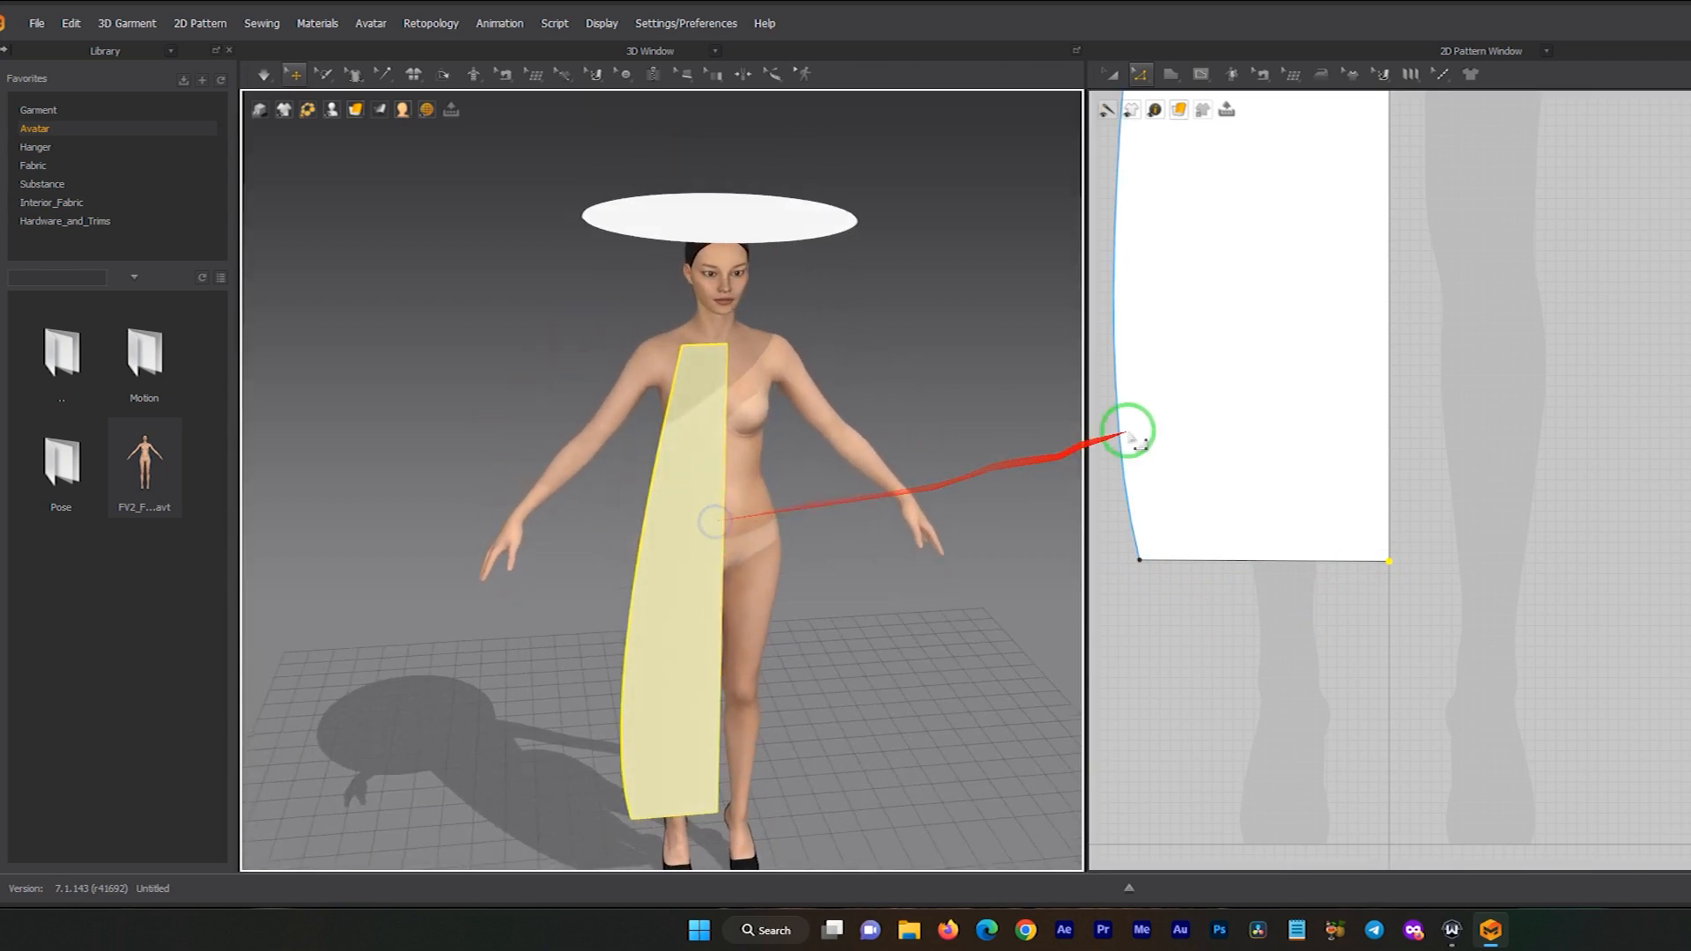
- Try bending the half-front pattern's hem and long side curve, and undo the changes
scroll(1232, 399, "down", 2)
scroll(1224, 458, "down", 3)
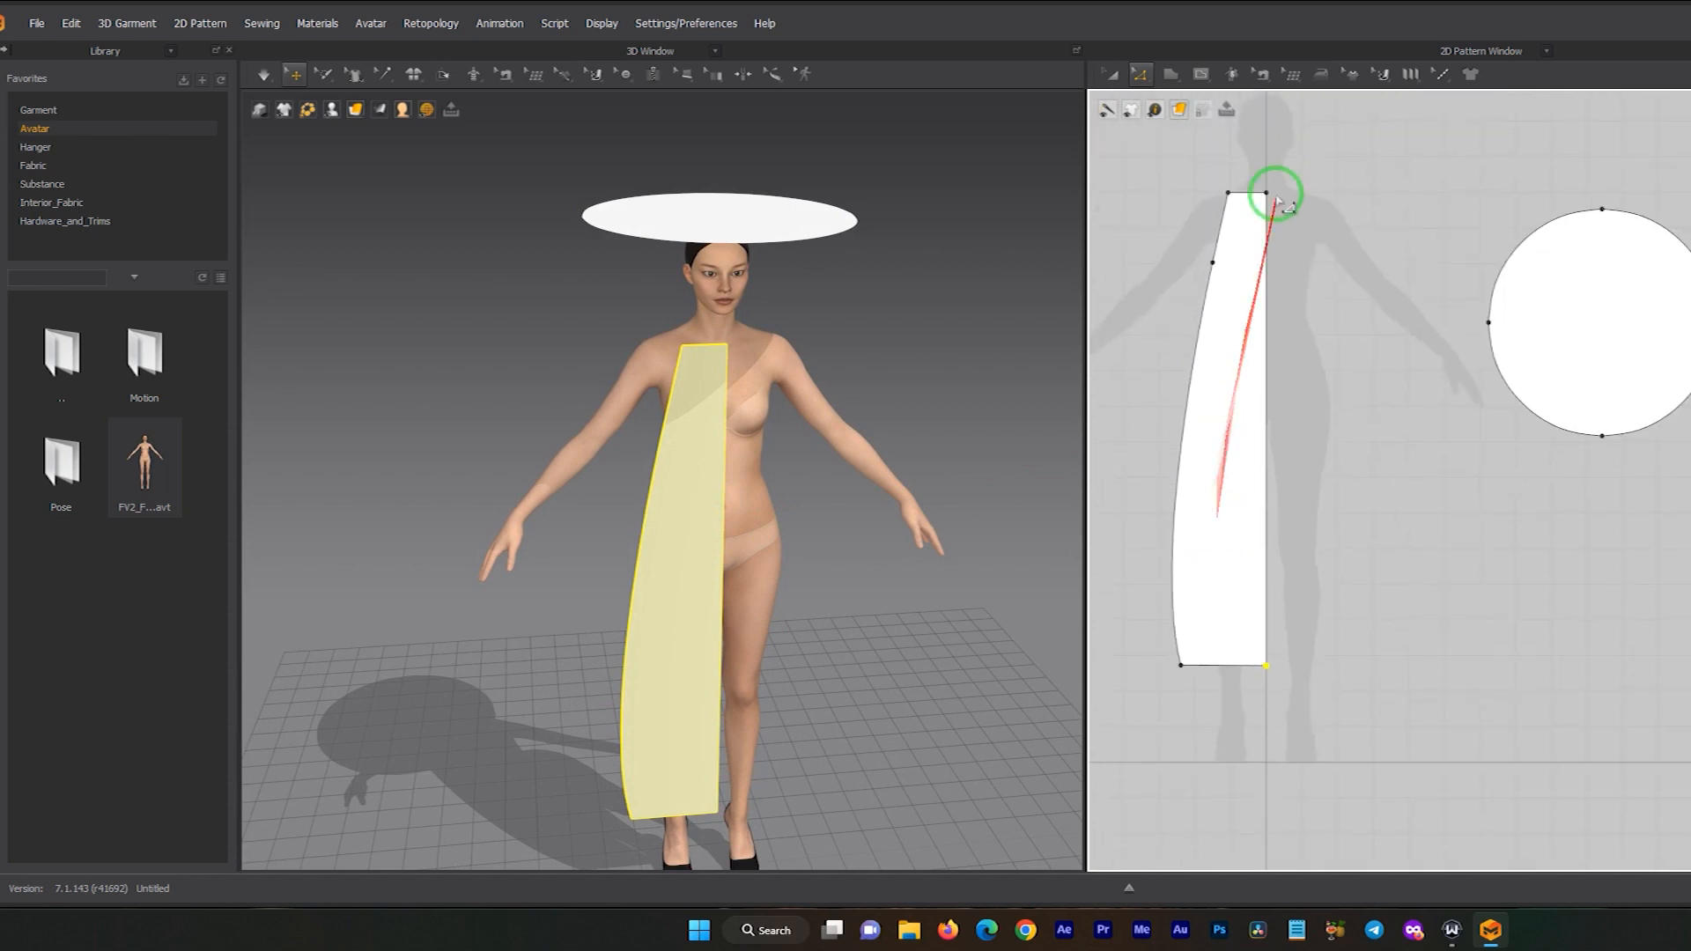
left_click(1149, 74)
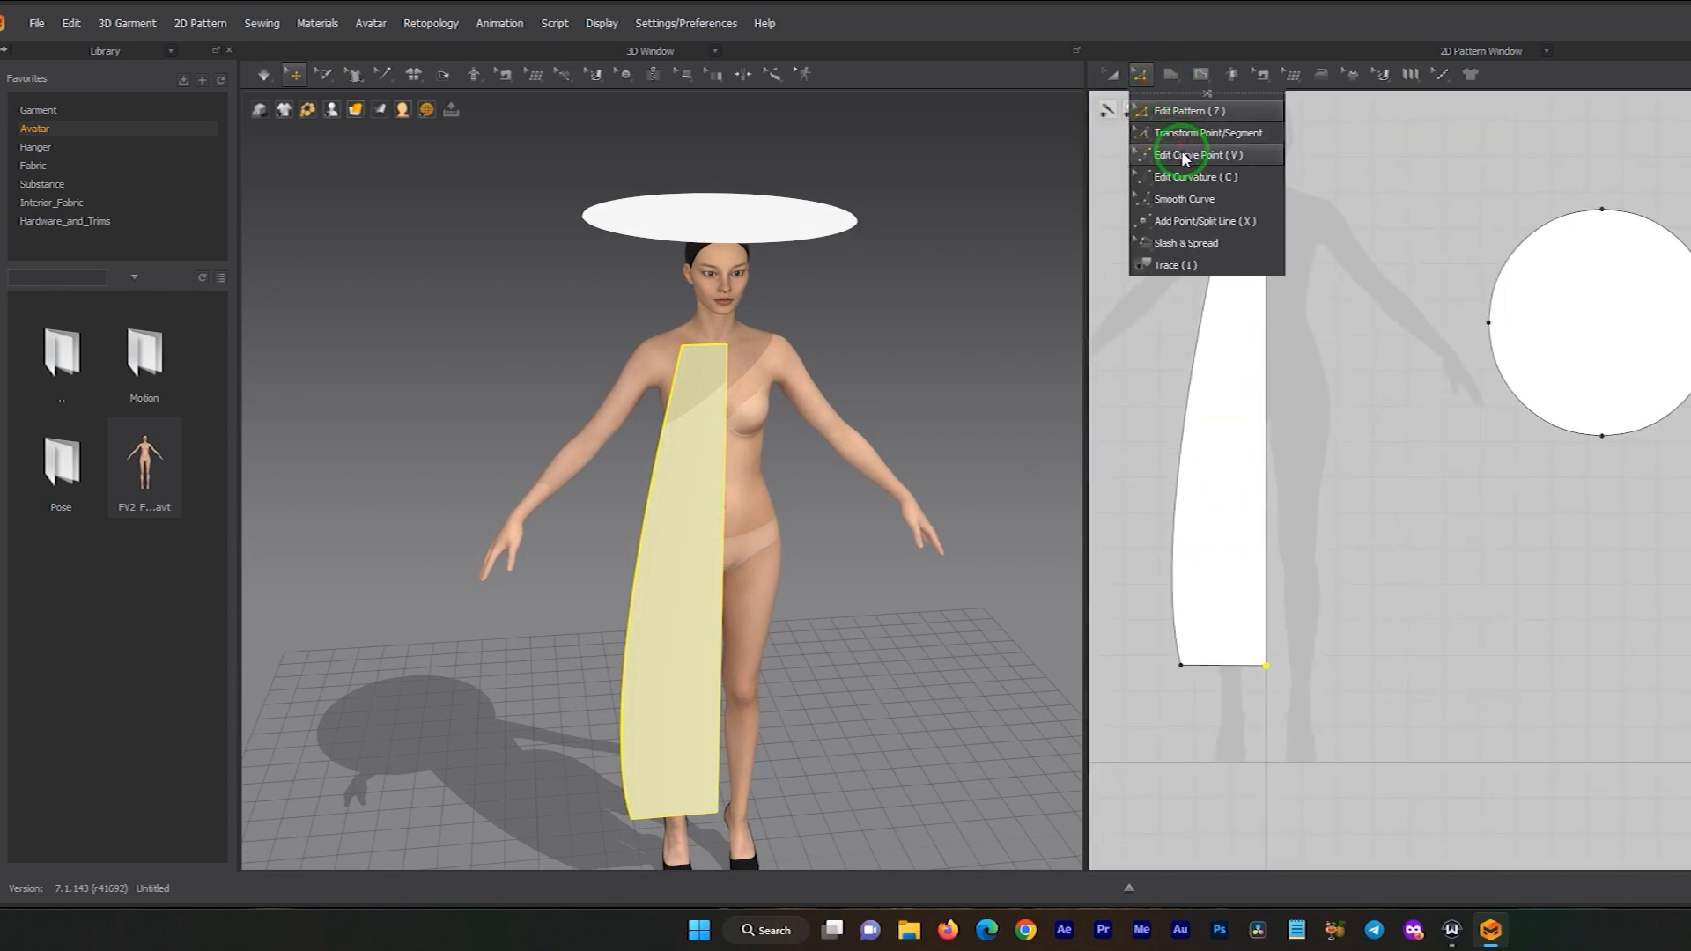
left_click(1185, 198)
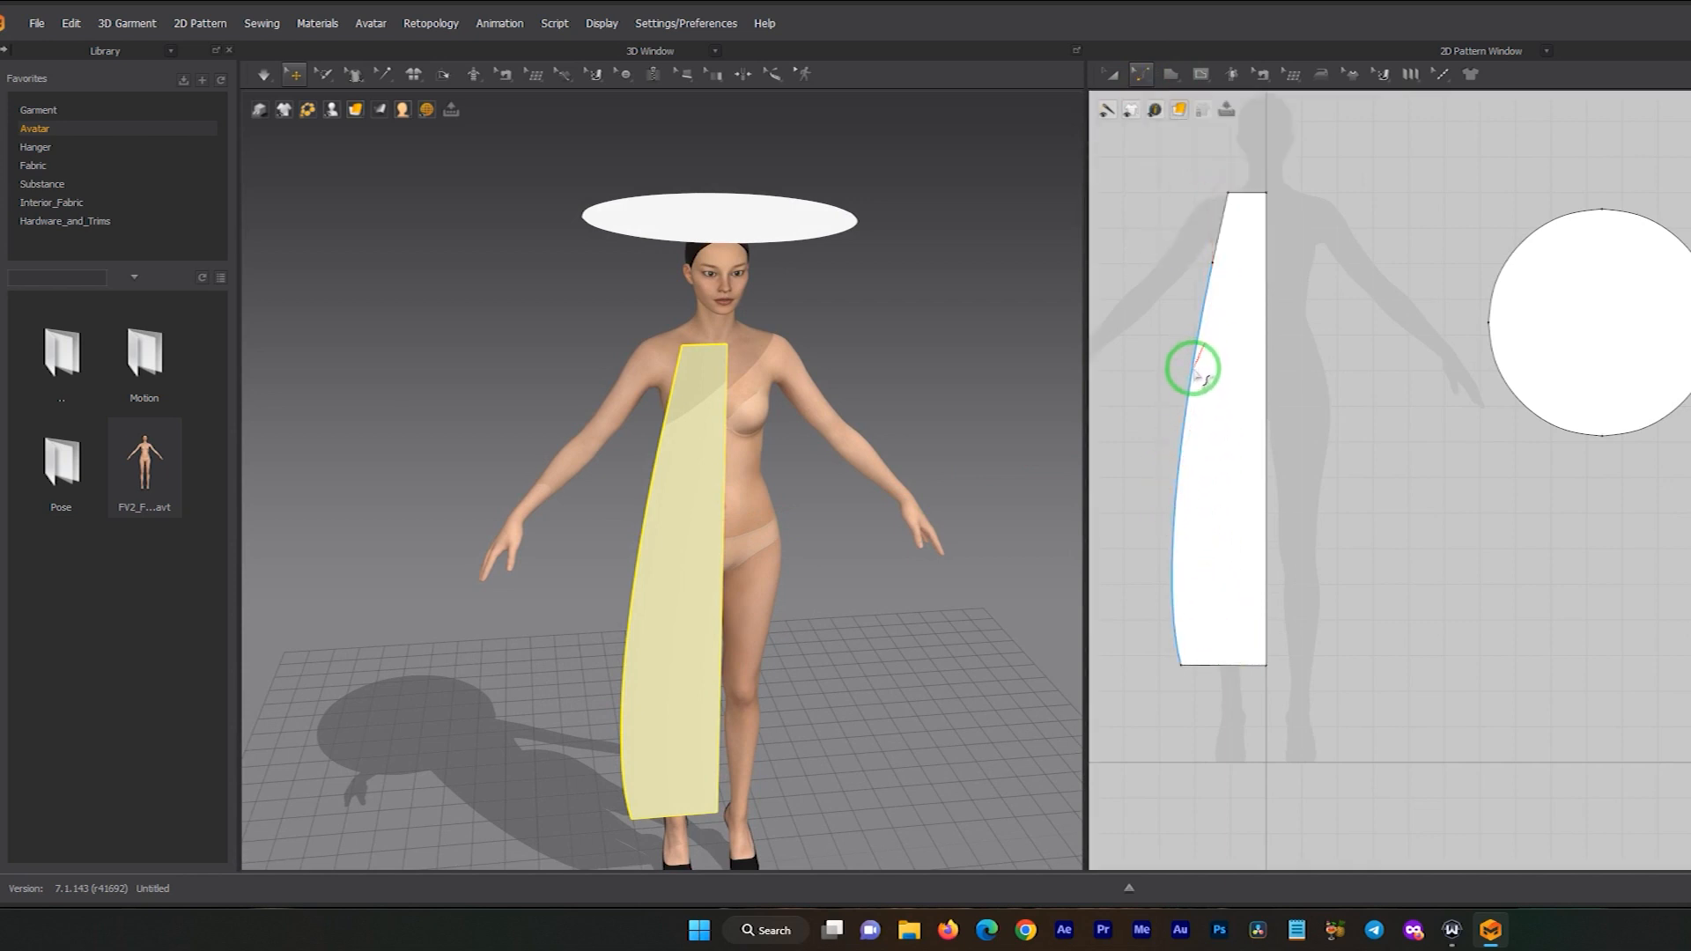
mouse_move(1189, 433)
left_mouse_down()
mouse_move(1208, 672)
mouse_move(1222, 673)
left_mouse_up()
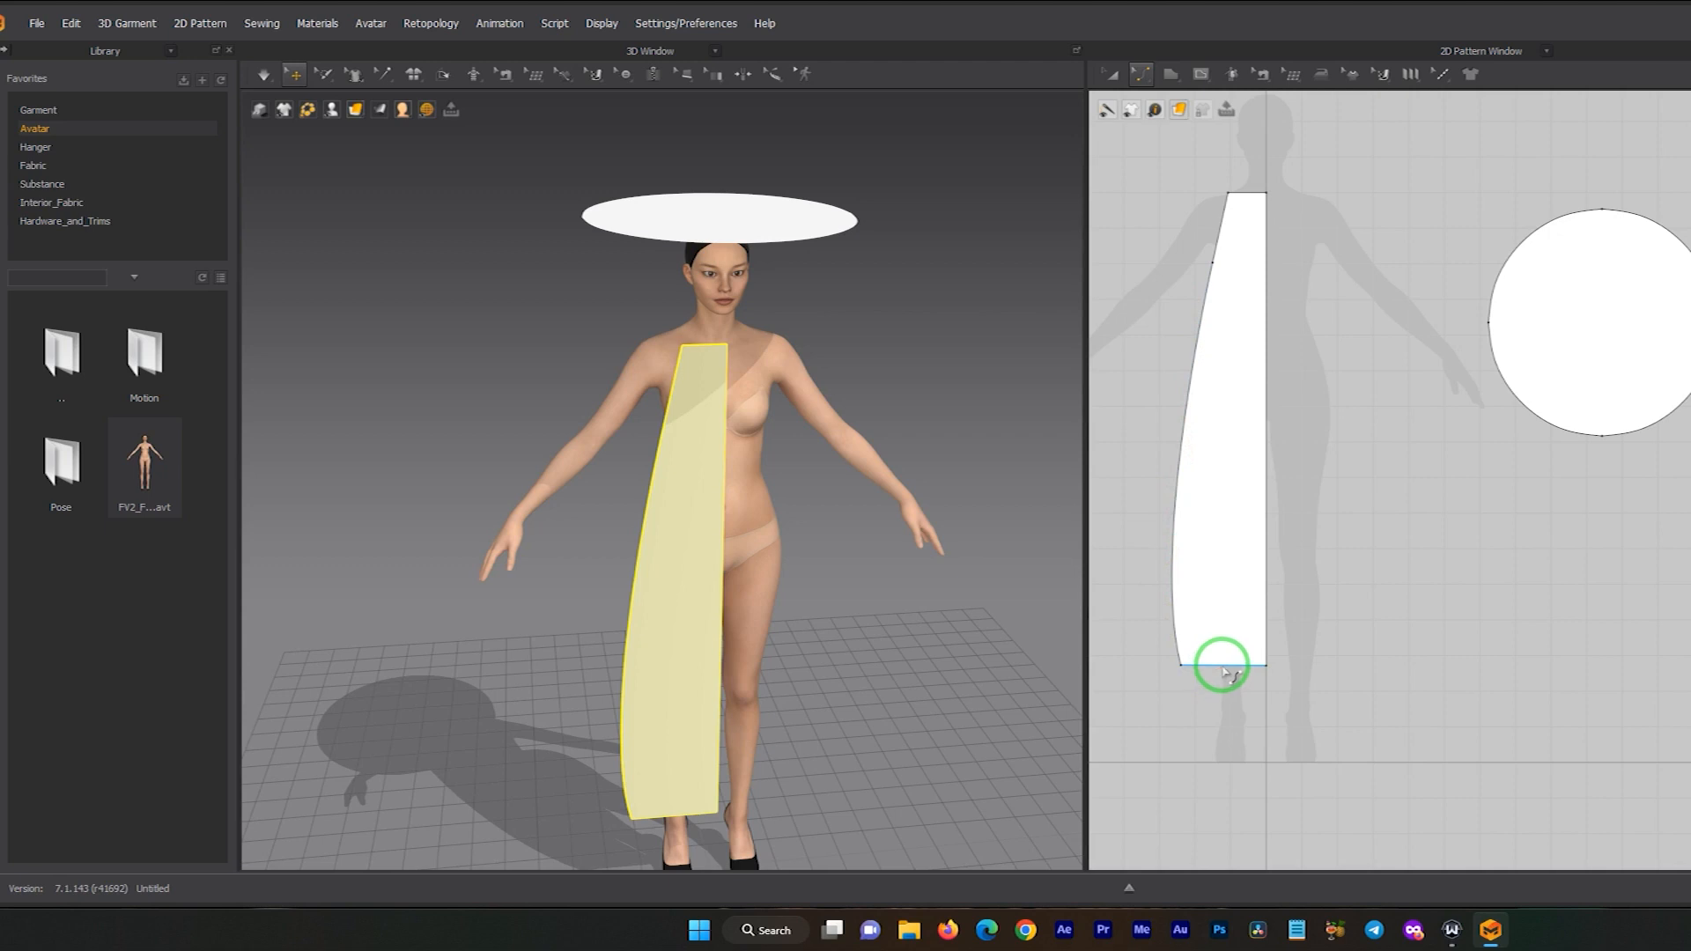
left_click_drag(1217, 667, 1217, 685)
key("ctrl+z")
left_click(1183, 535)
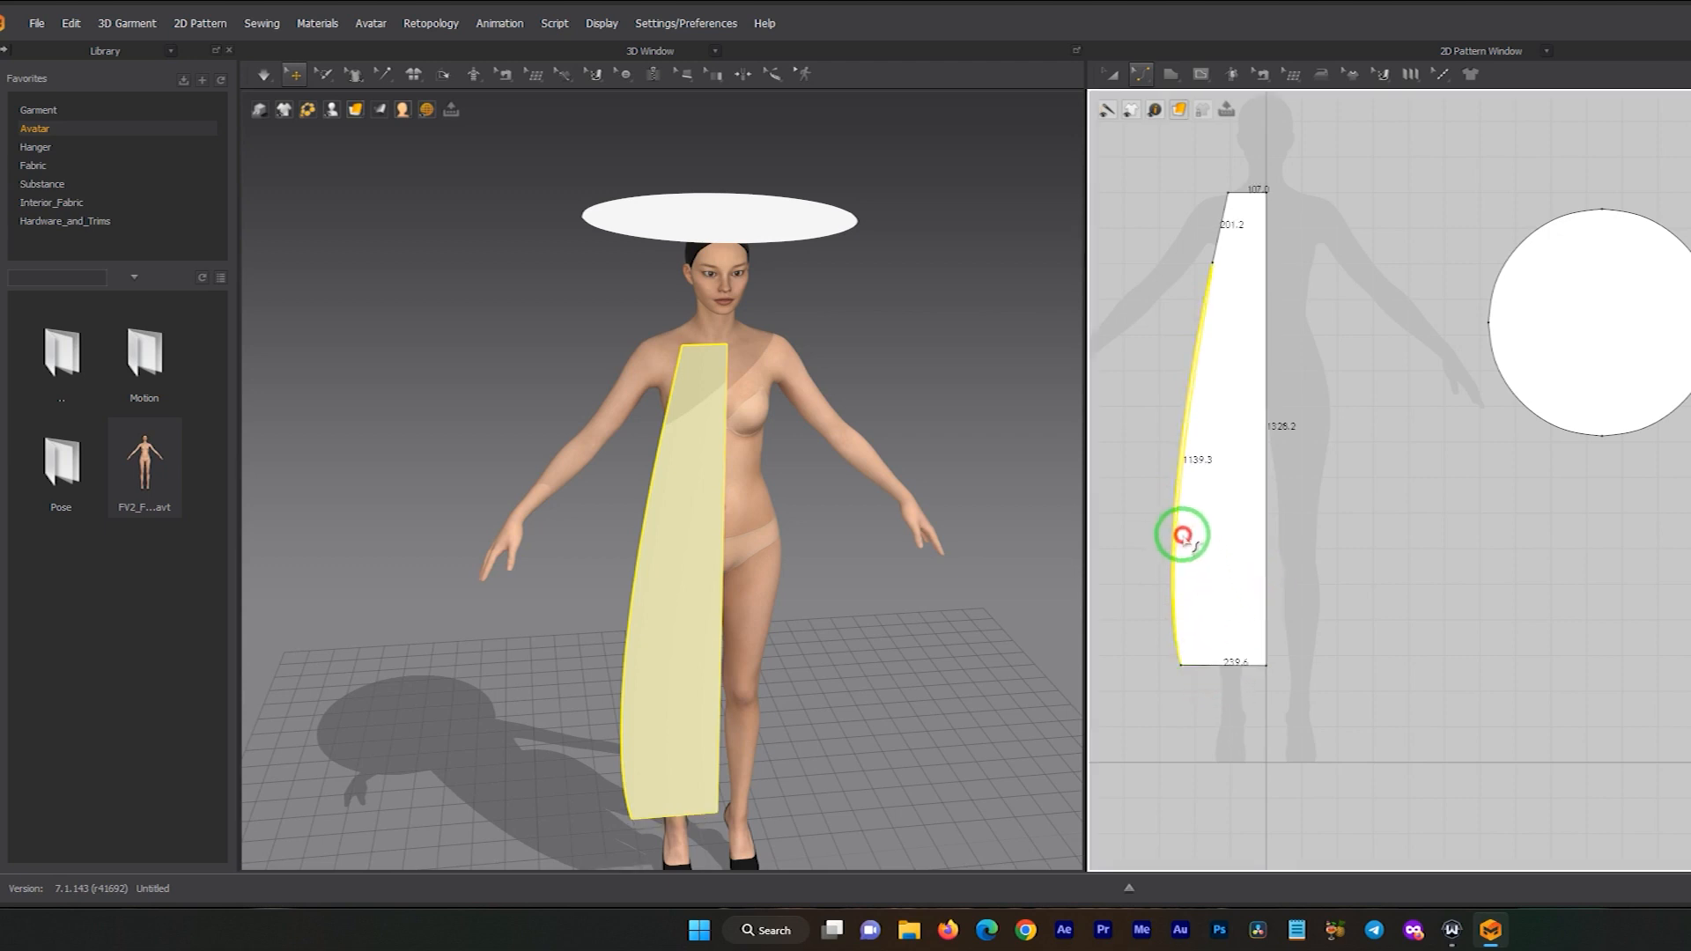
mouse_move(1189, 535)
left_mouse_down()
mouse_move(1173, 443)
mouse_move(1209, 348)
left_mouse_up()
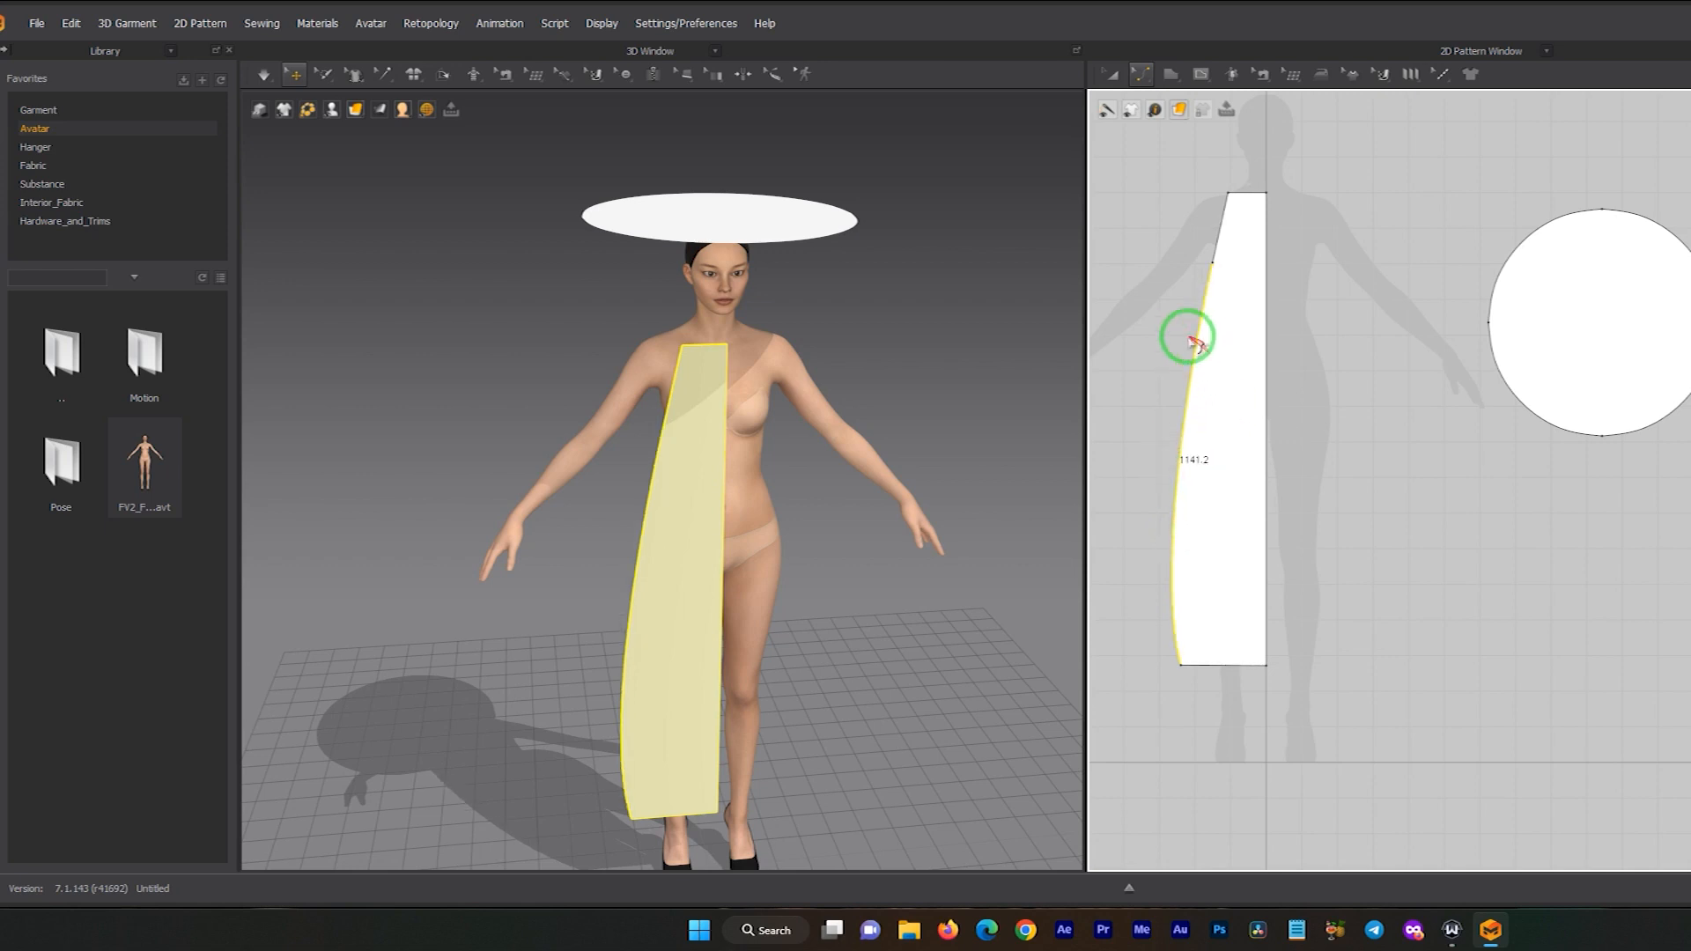
- Select the half-front pattern with Transform Pattern and paste an unmirrored copy beside it, across the centre line
scroll(1278, 277, "up", 4)
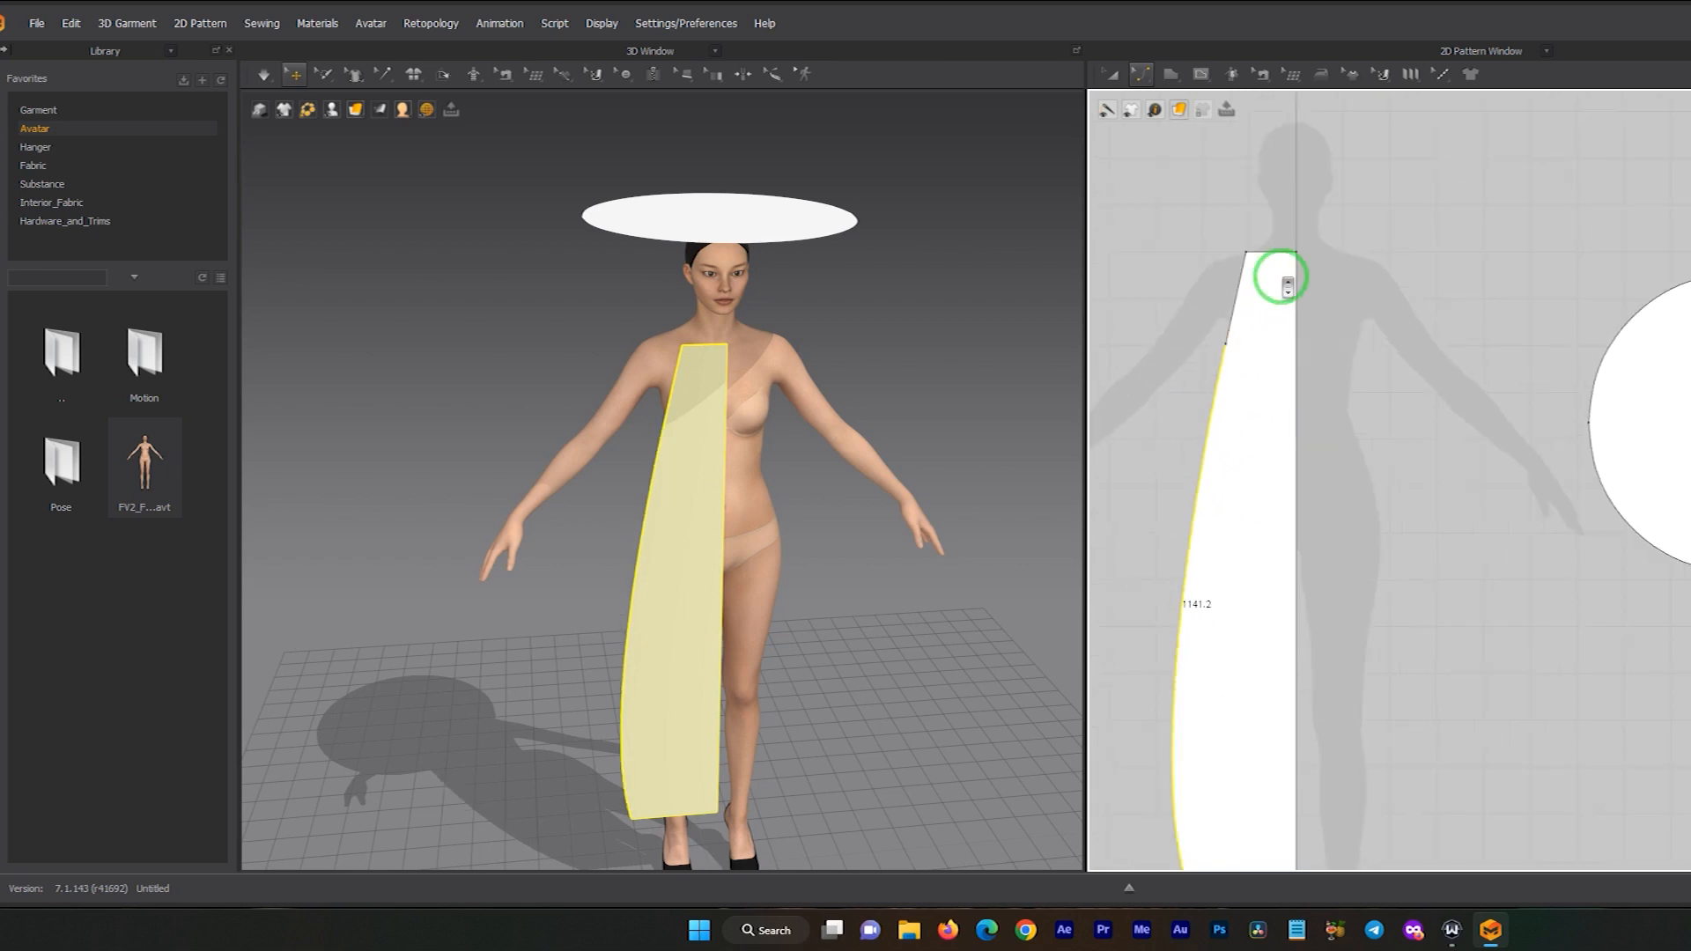
scroll(1279, 242, "down", 2)
left_click(1112, 77)
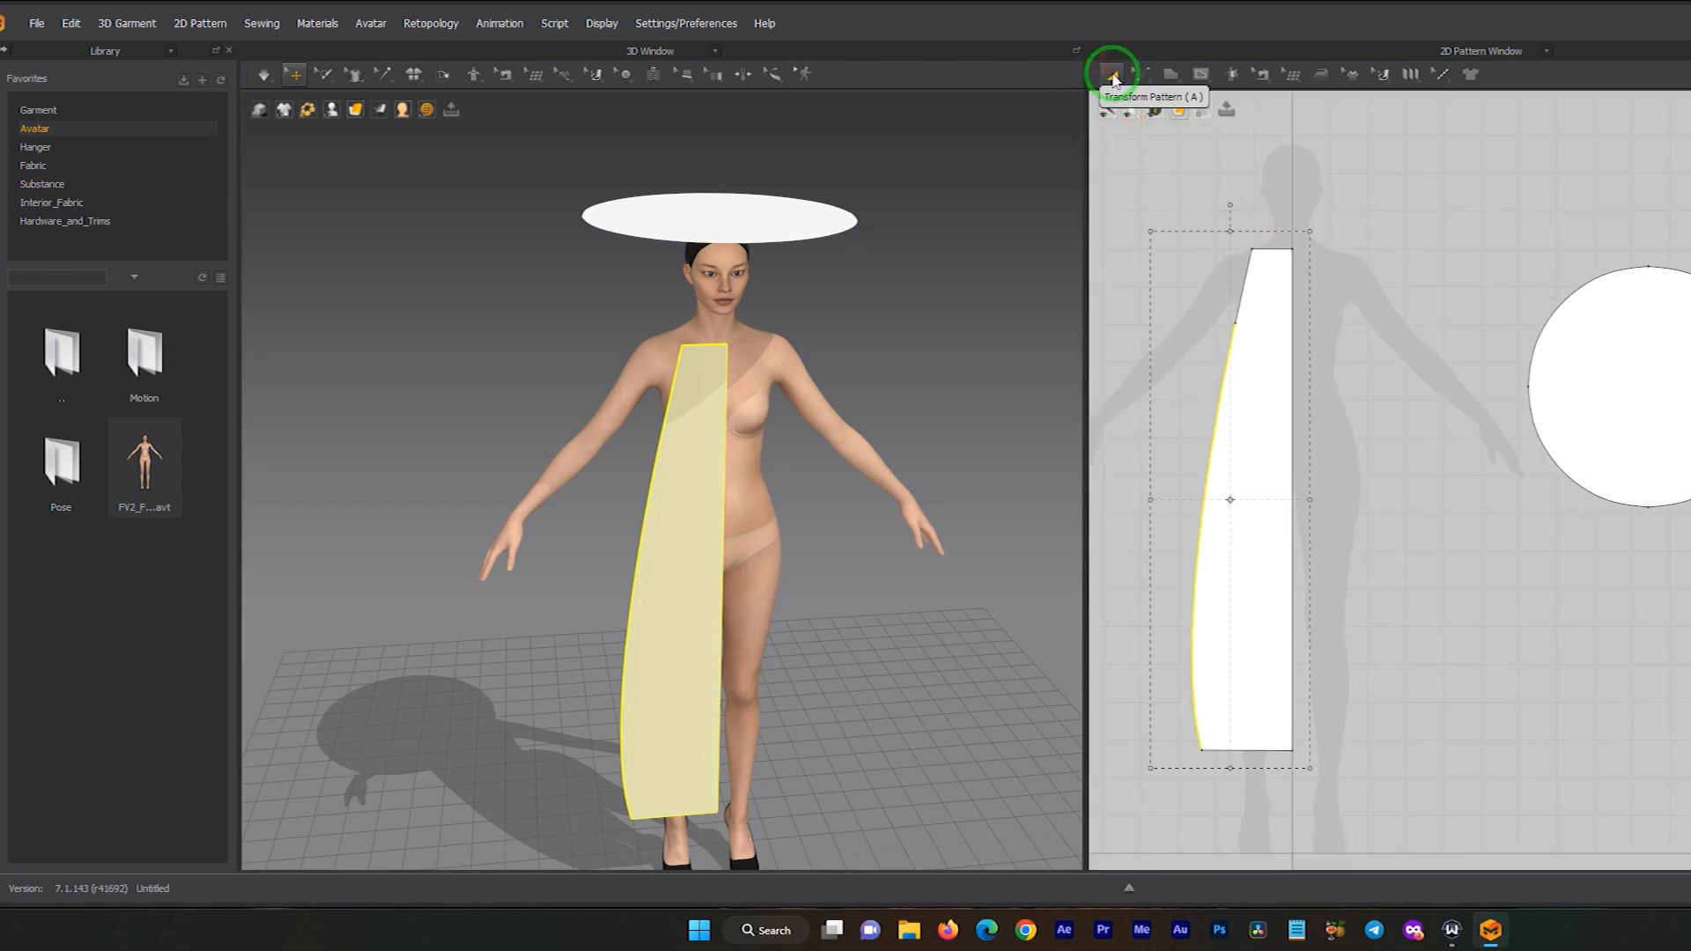
left_click(1361, 395)
left_click(1282, 396)
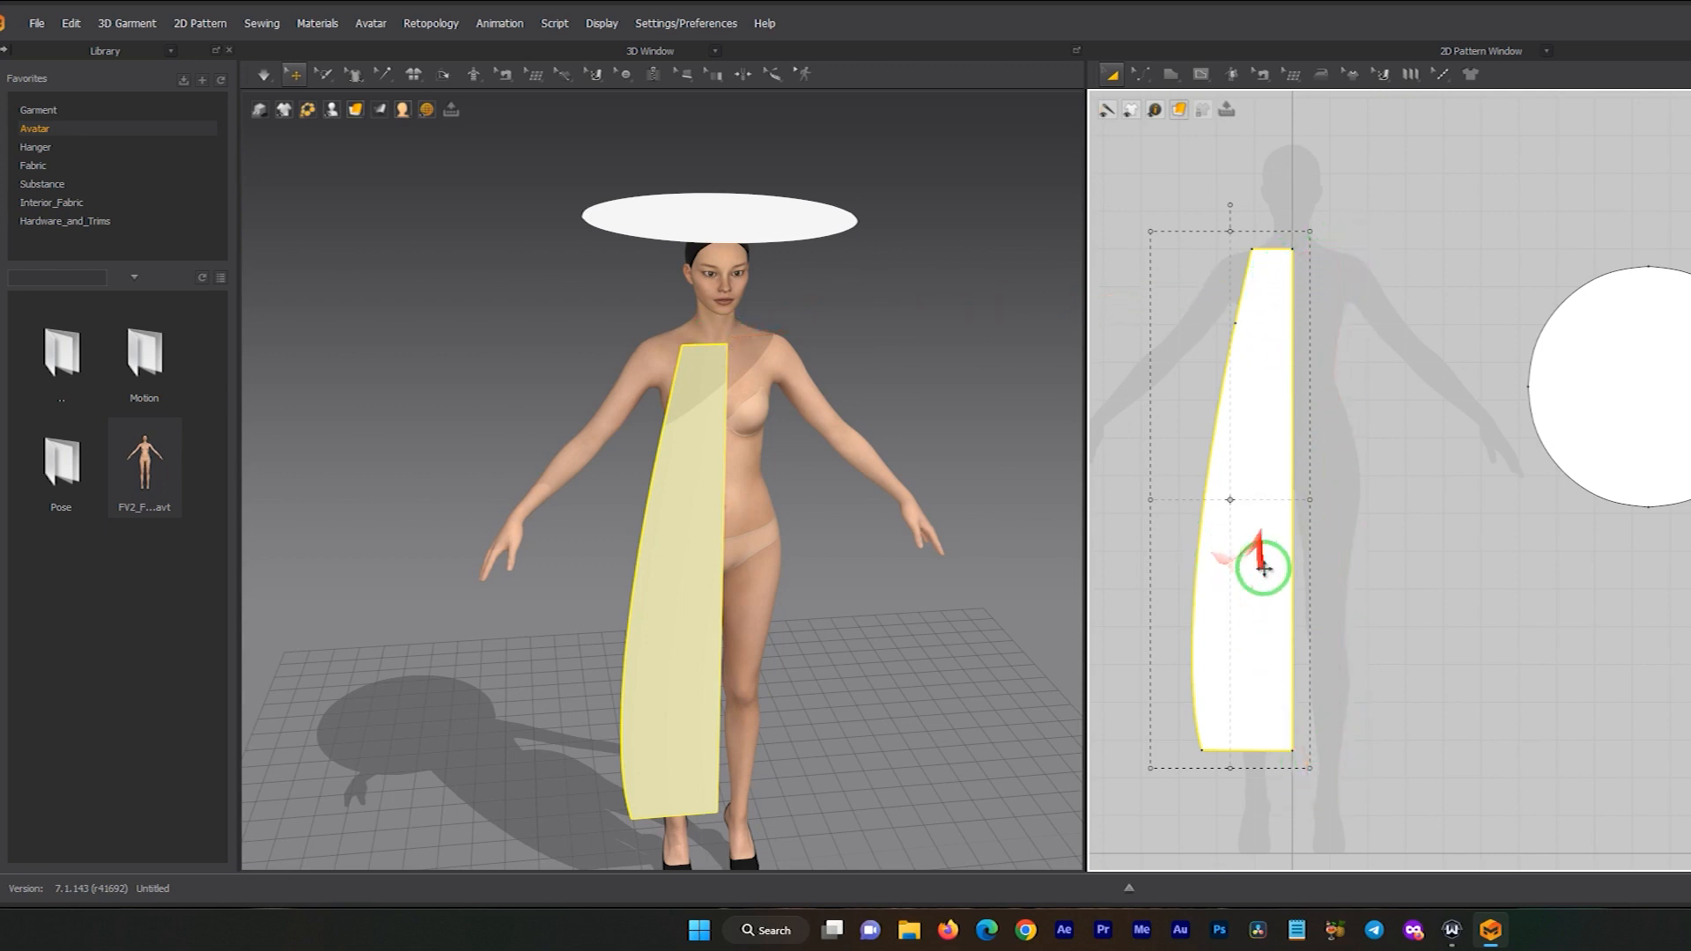
scroll(1262, 539, "down", 2)
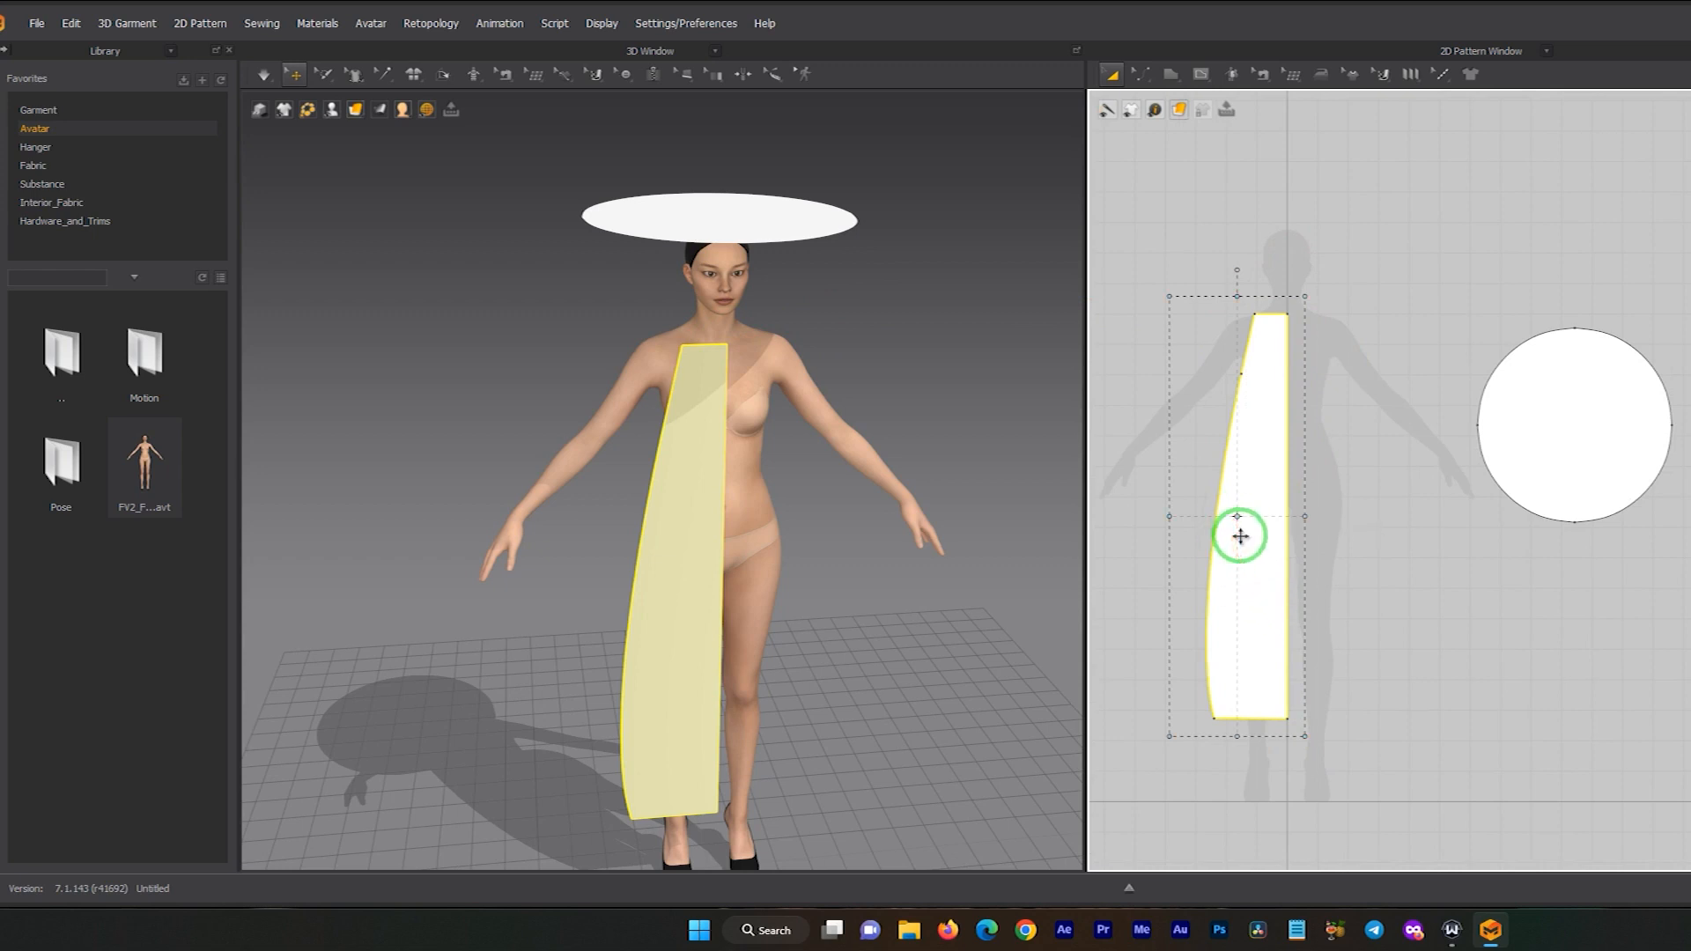
key("ctrl+r")
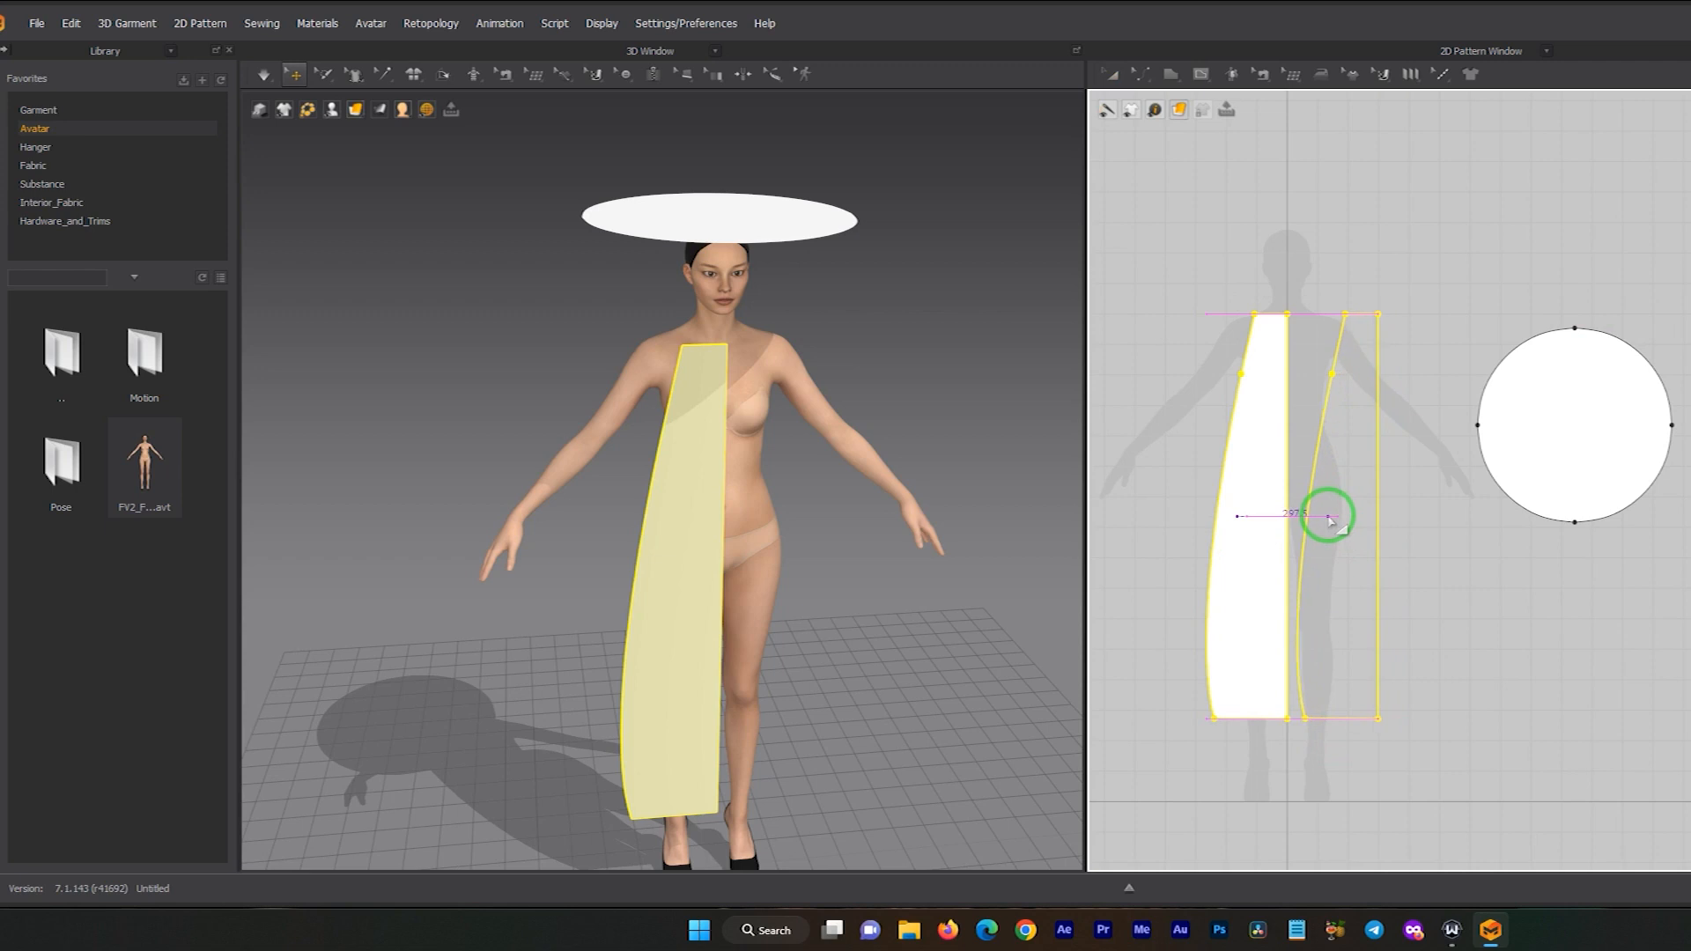
left_click(1328, 519)
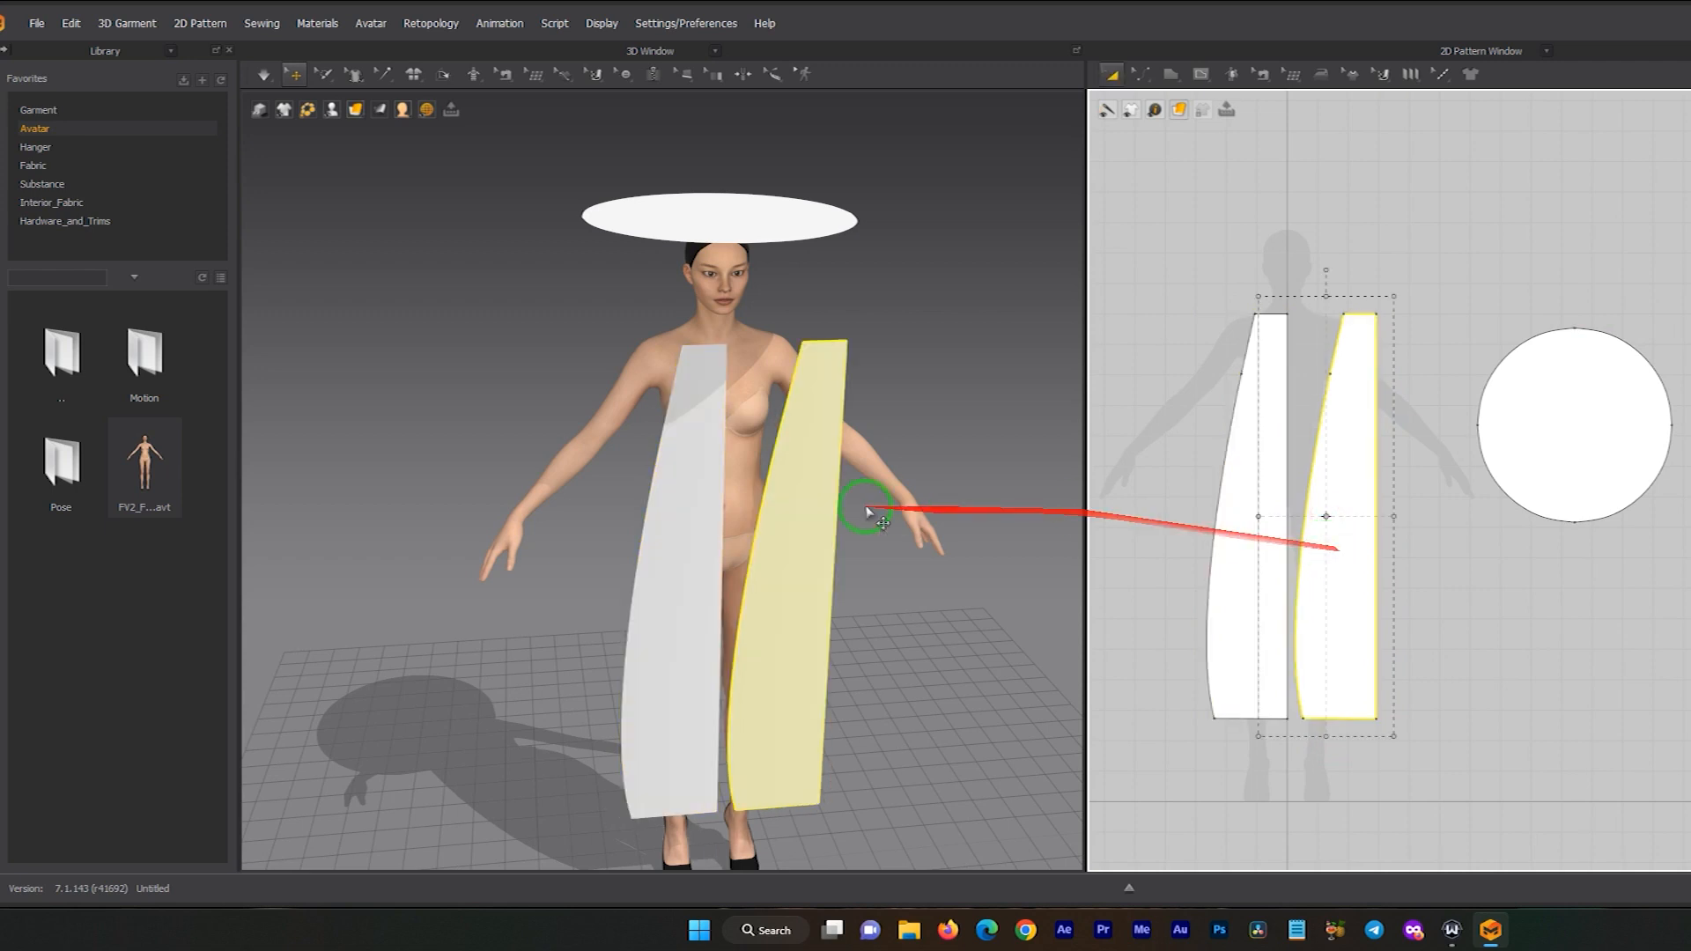
- Try Flip Normal on the copied half-front pattern in 3D, and undo it
left_click(766, 435)
right_click_drag(762, 429, 665, 394)
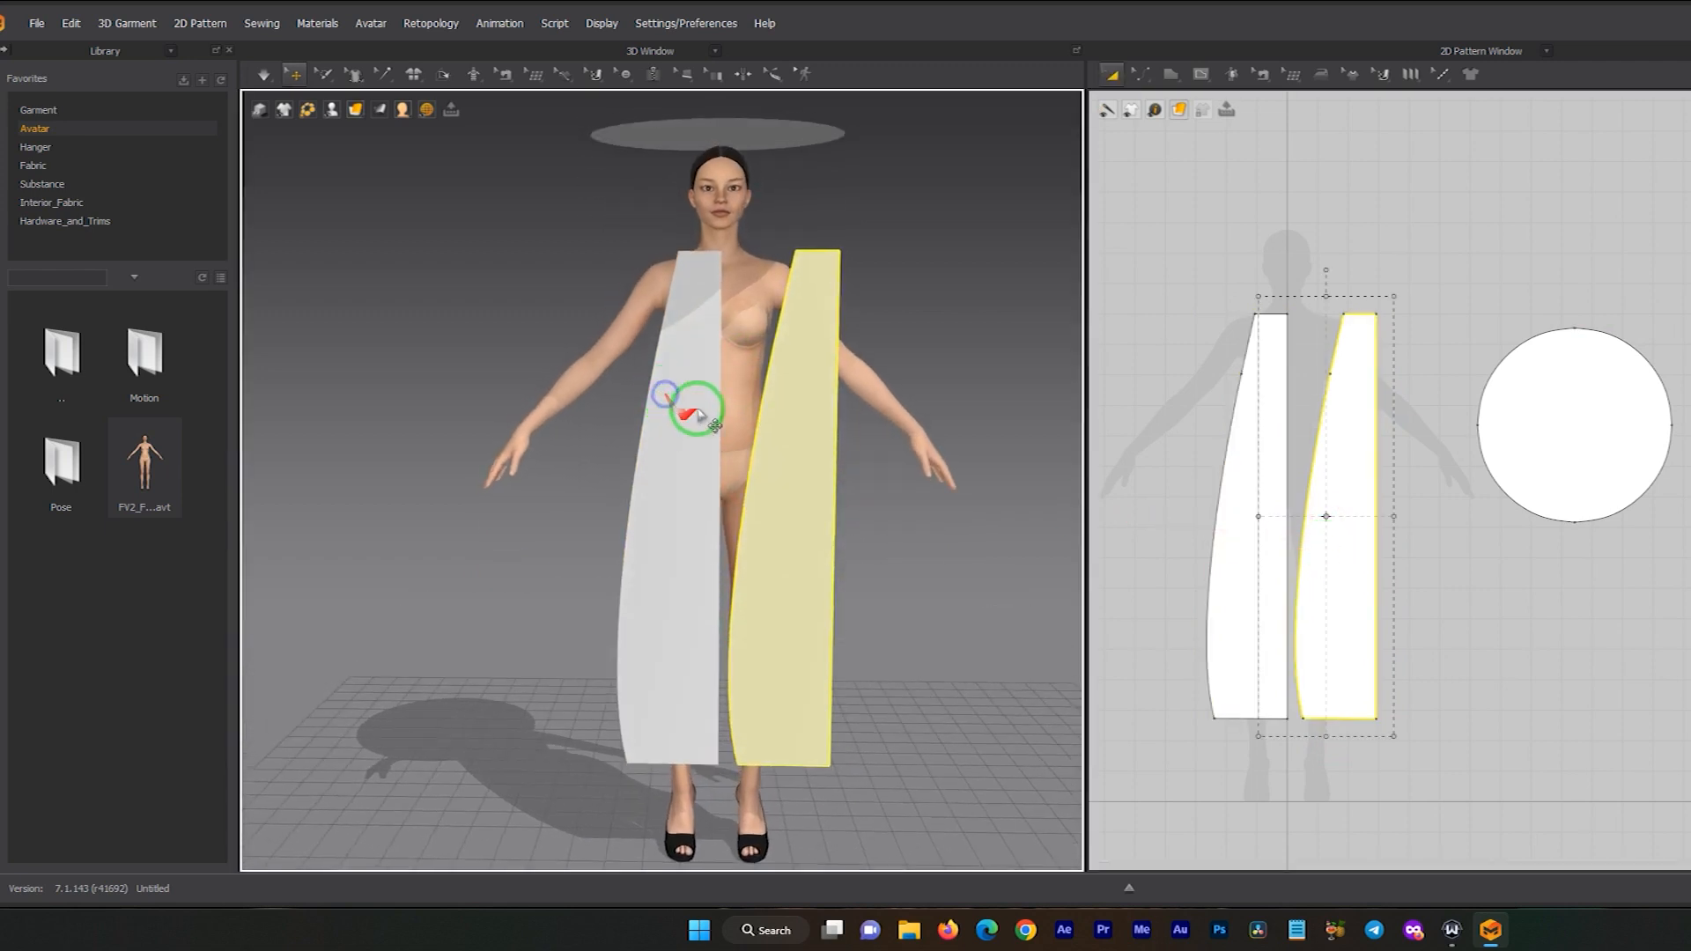
scroll(790, 421, "up", 3)
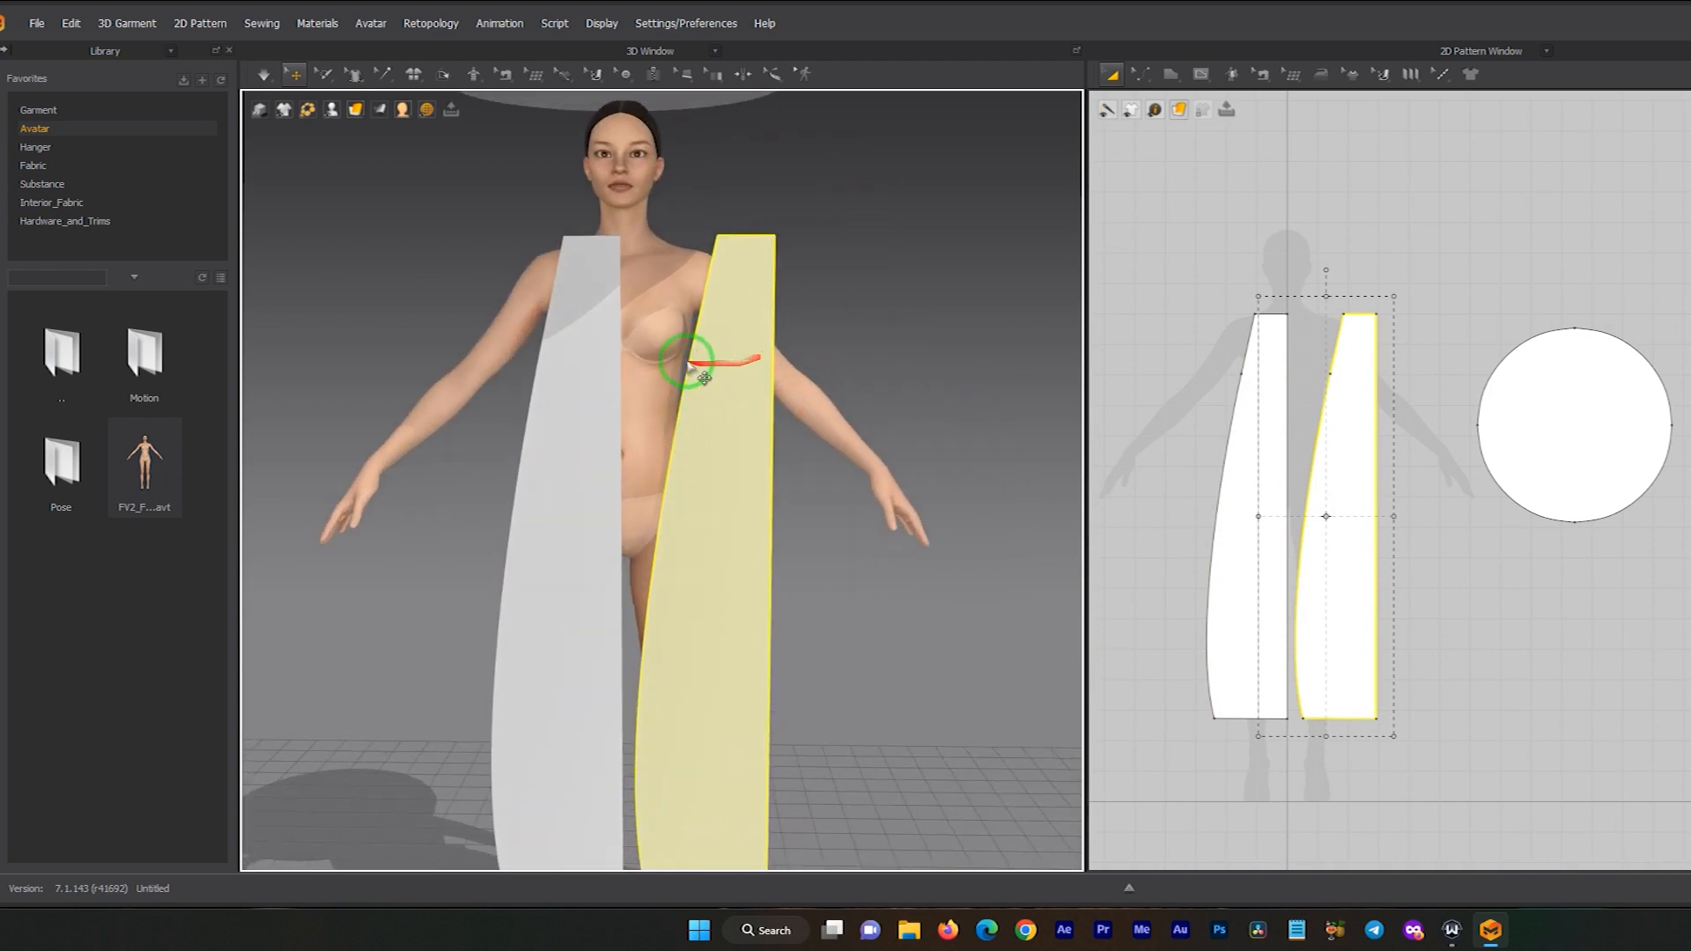
scroll(730, 503, "down", 3)
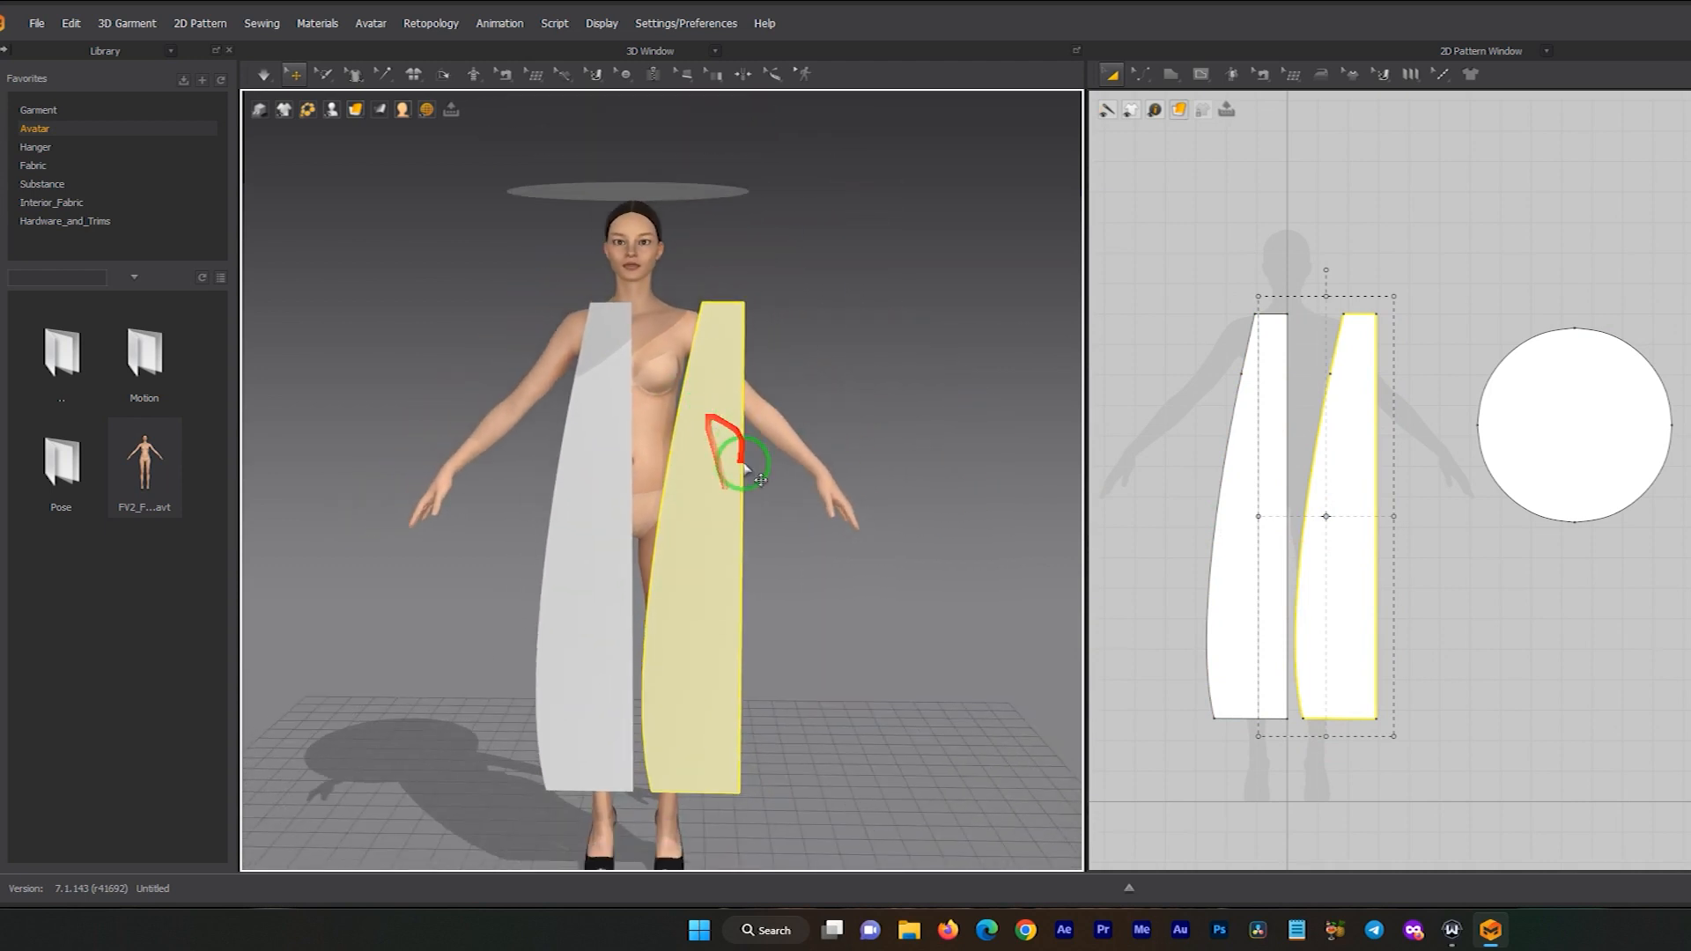
mouse_move(684, 479)
right_mouse_down()
mouse_move(699, 445)
mouse_move(706, 461)
right_mouse_up()
right_click(717, 520)
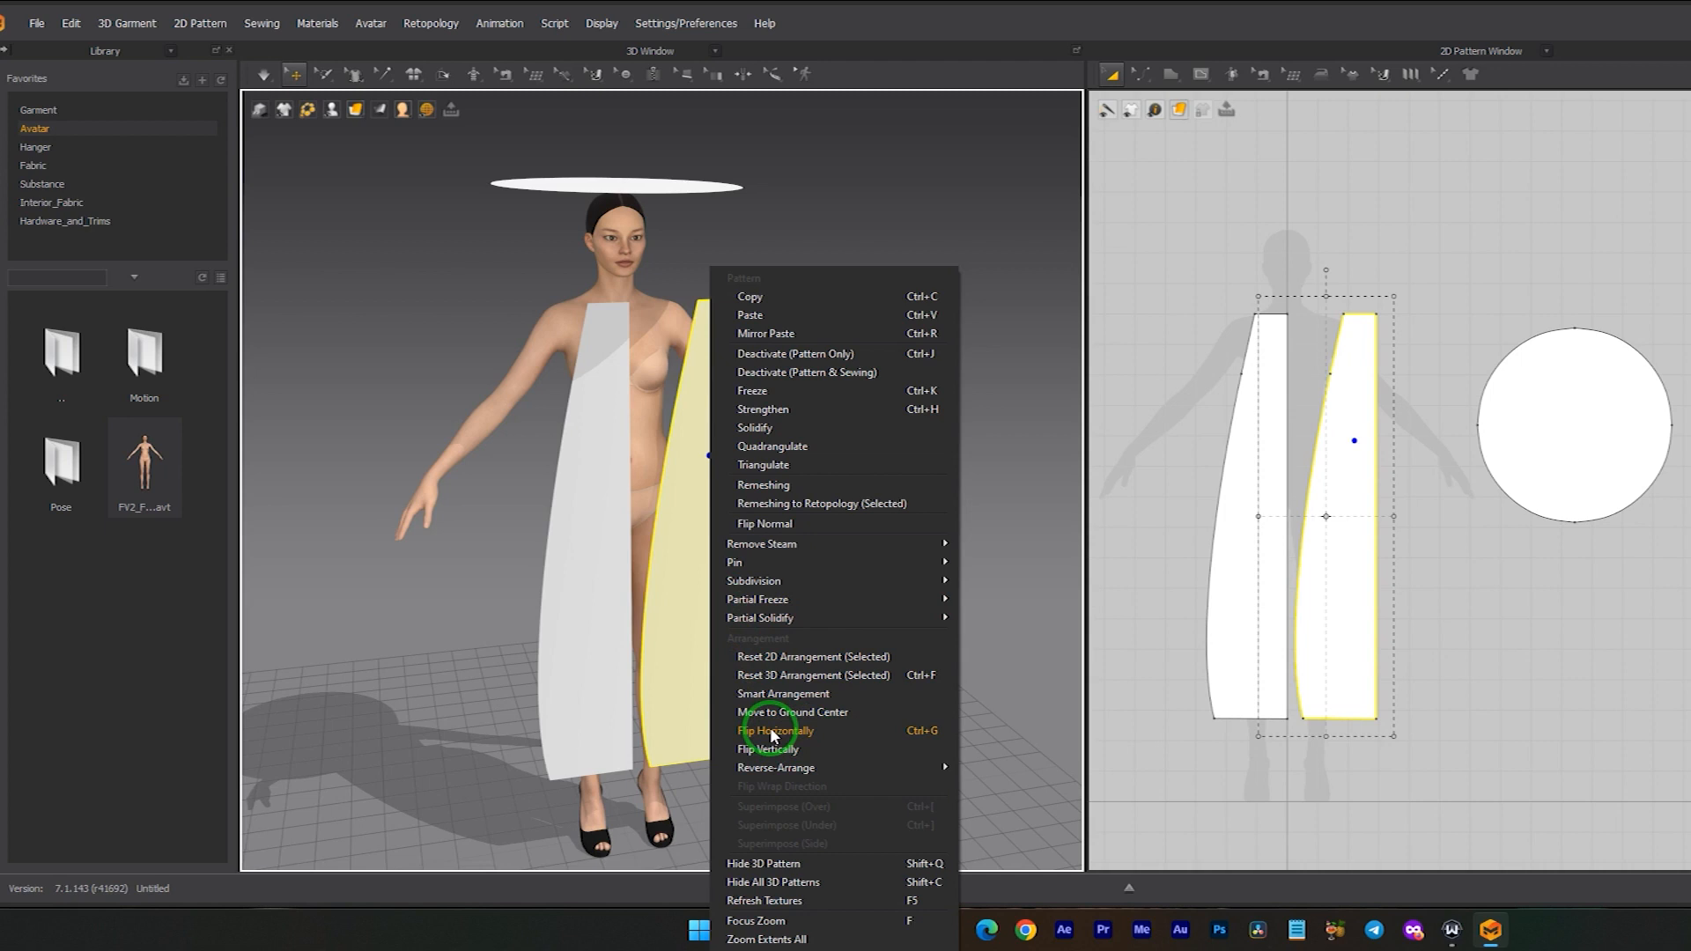
left_click(787, 525)
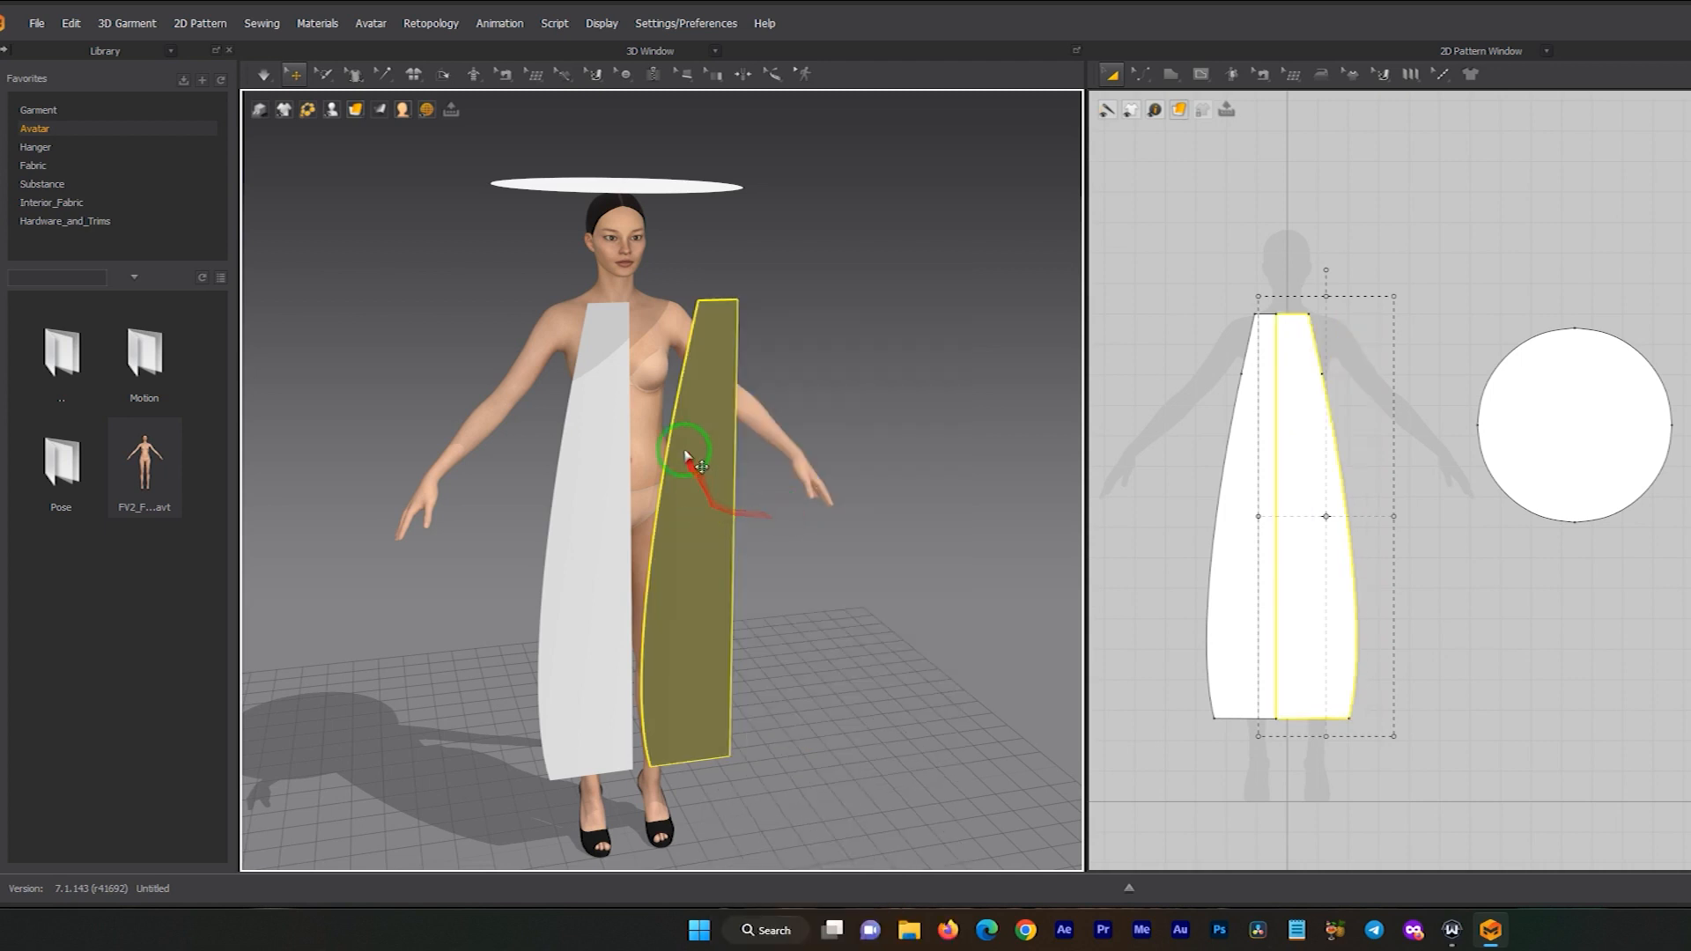
key("ctrl+z")
- Flip the copied half-front pattern horizontally in 3D and flip its normal to form the opposite front half
right_click(691, 438)
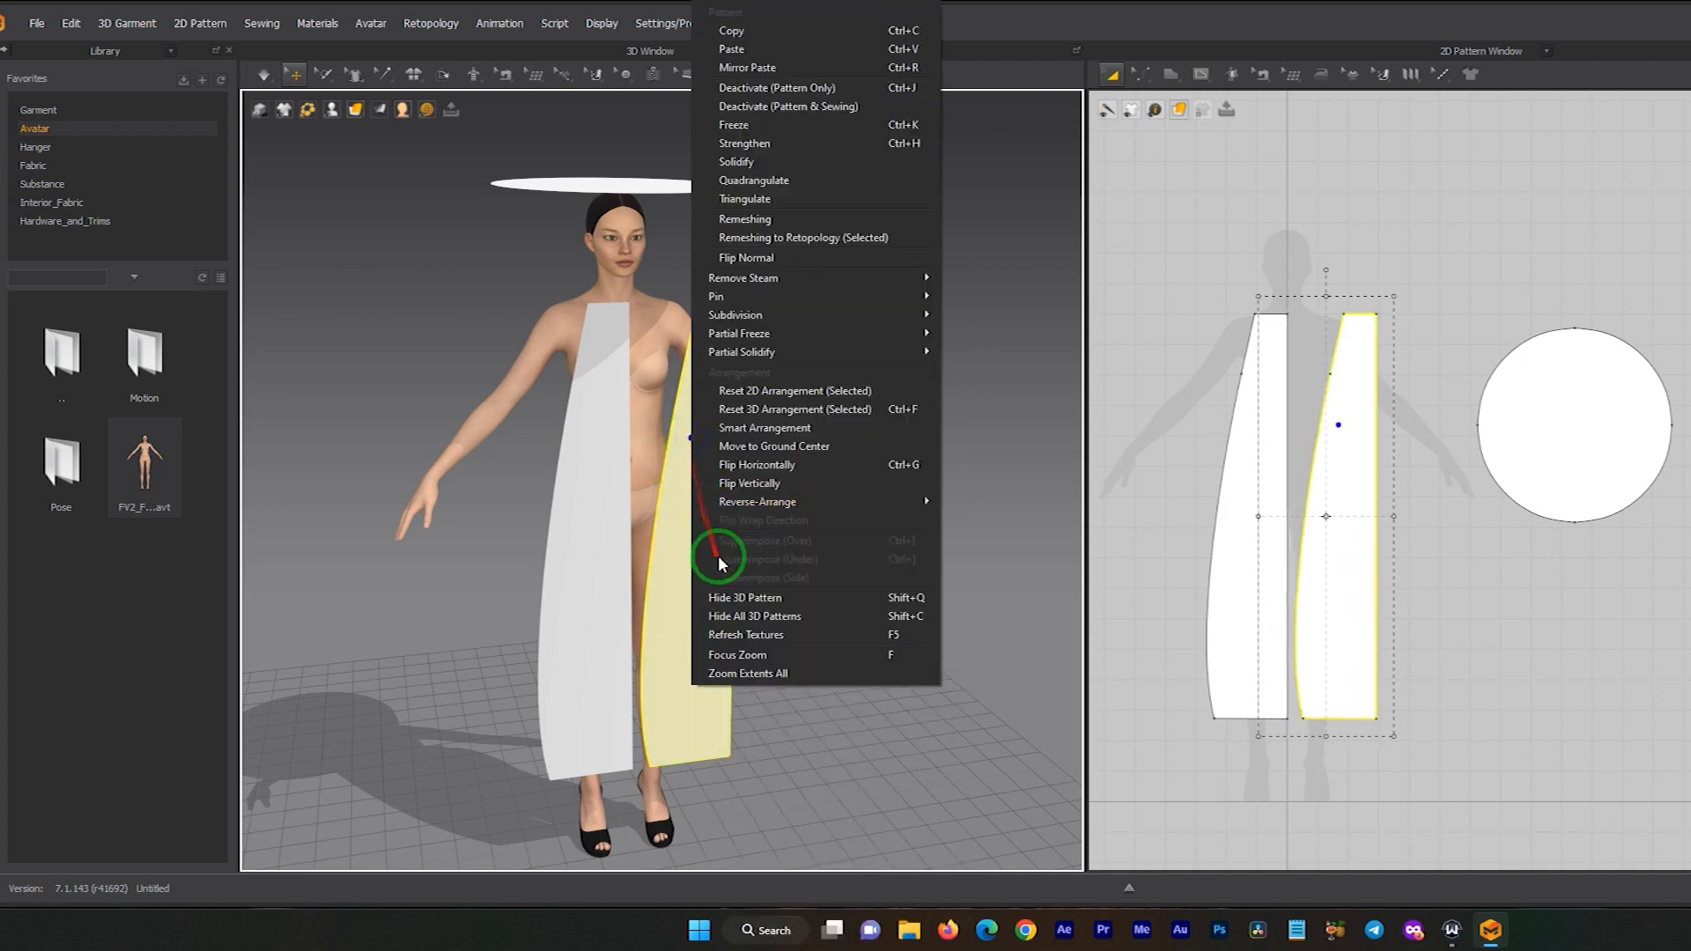
left_click(780, 467)
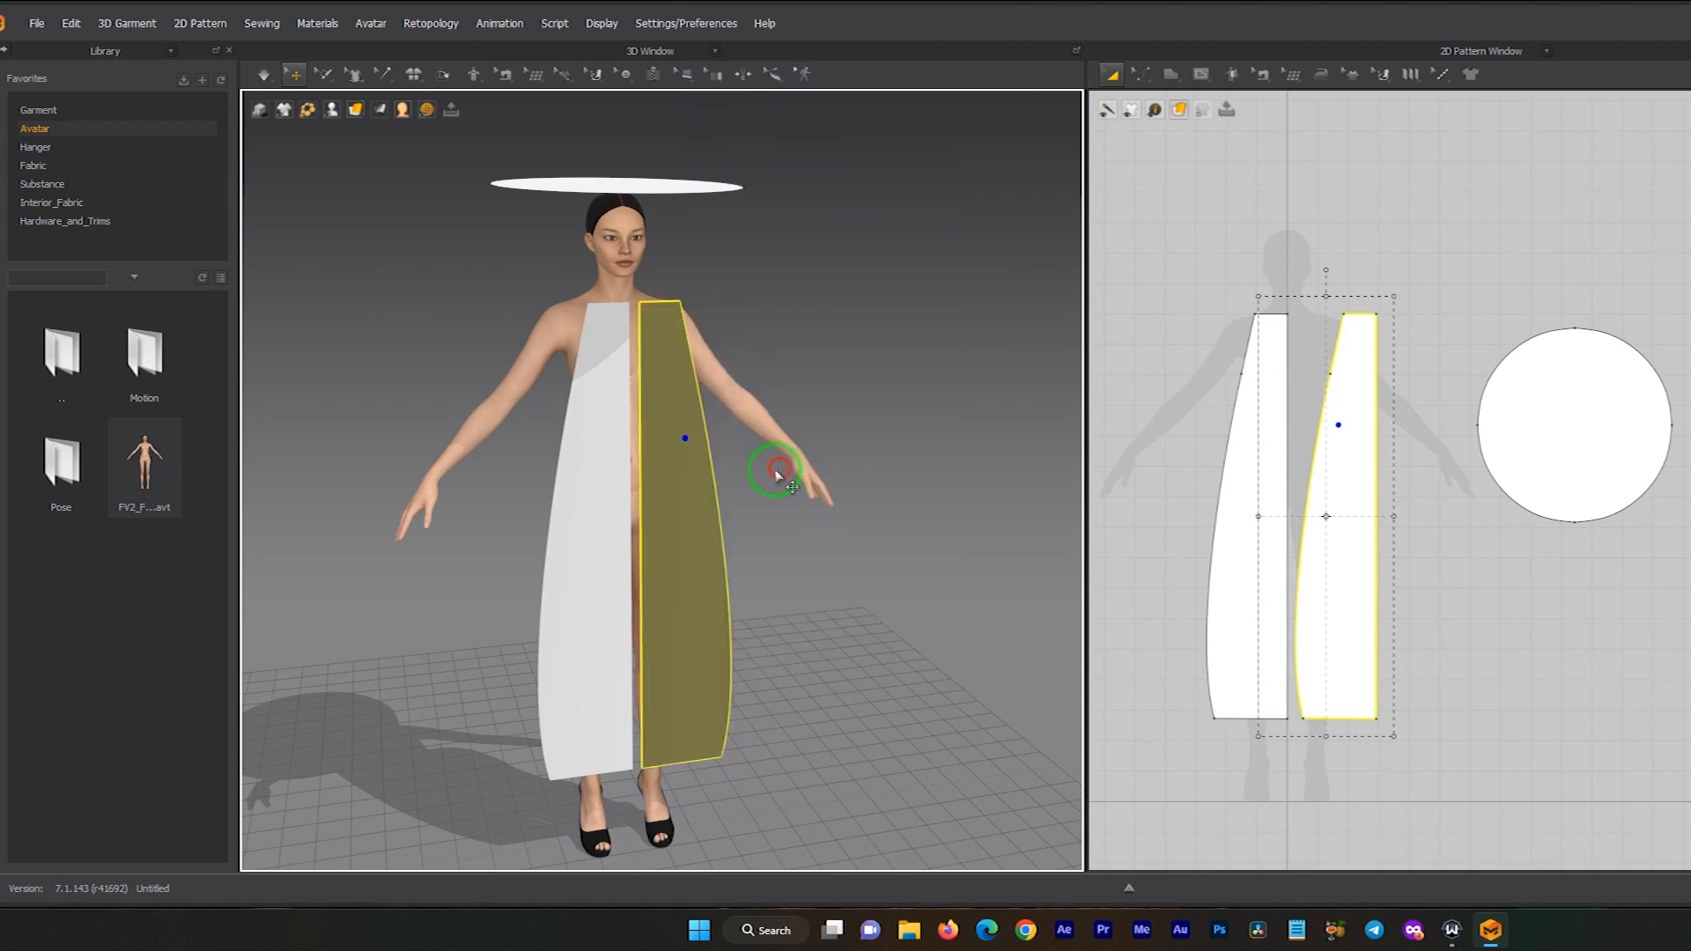
scroll(669, 480, "up", 5)
right_click(731, 436)
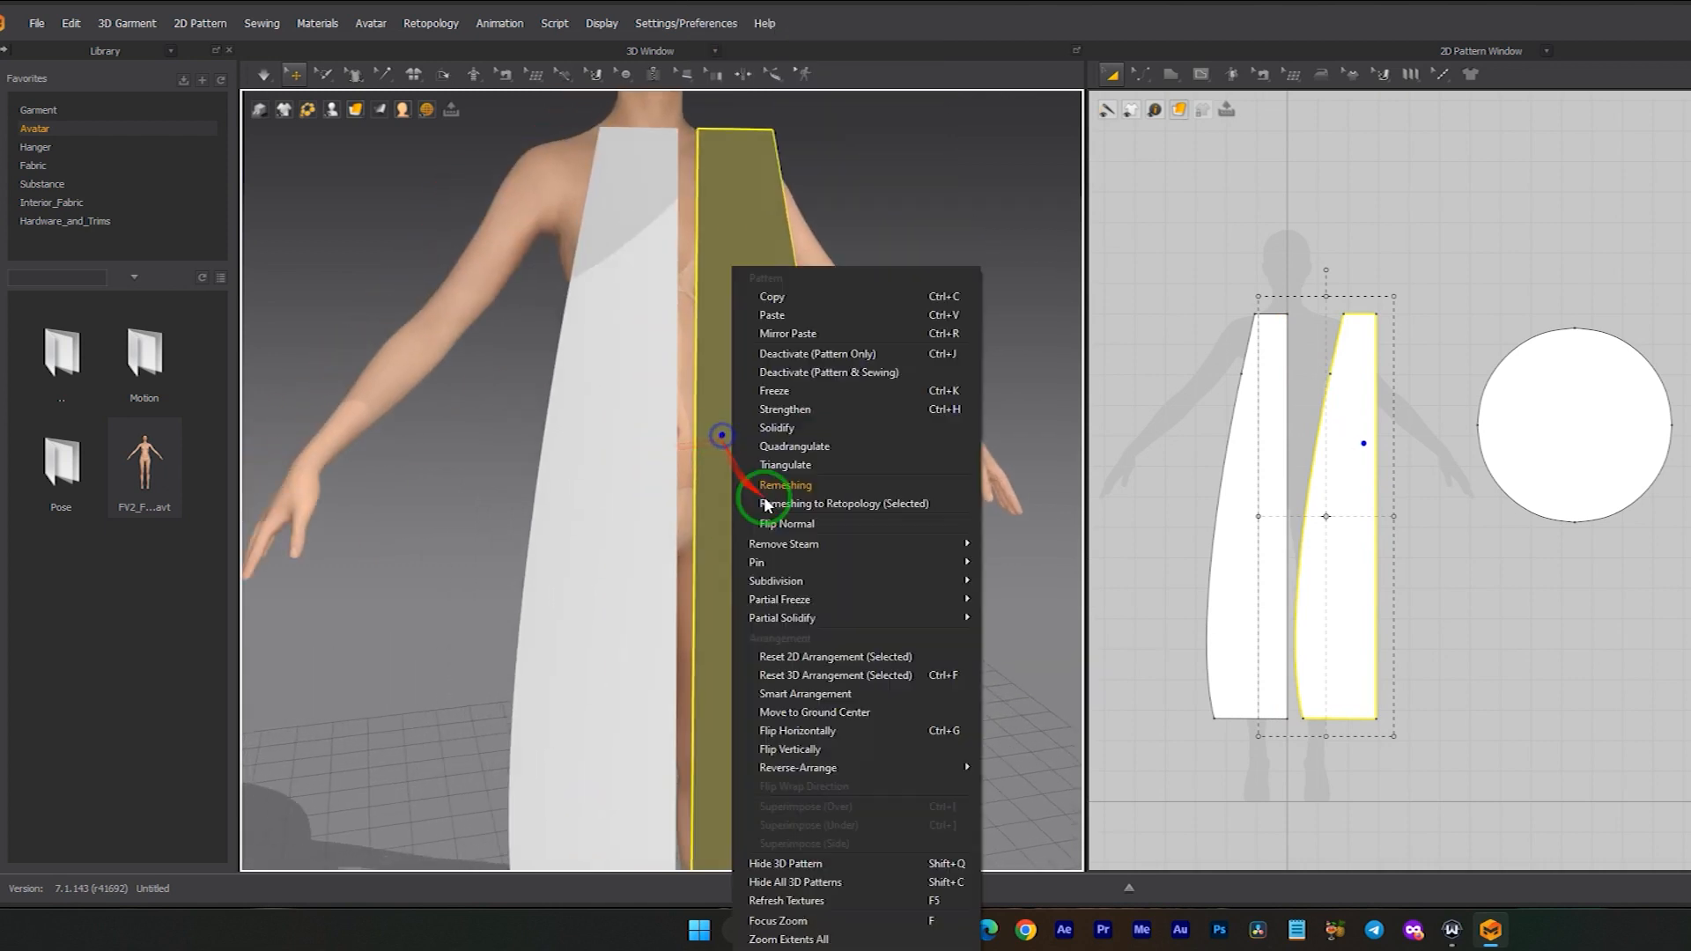
left_click(803, 529)
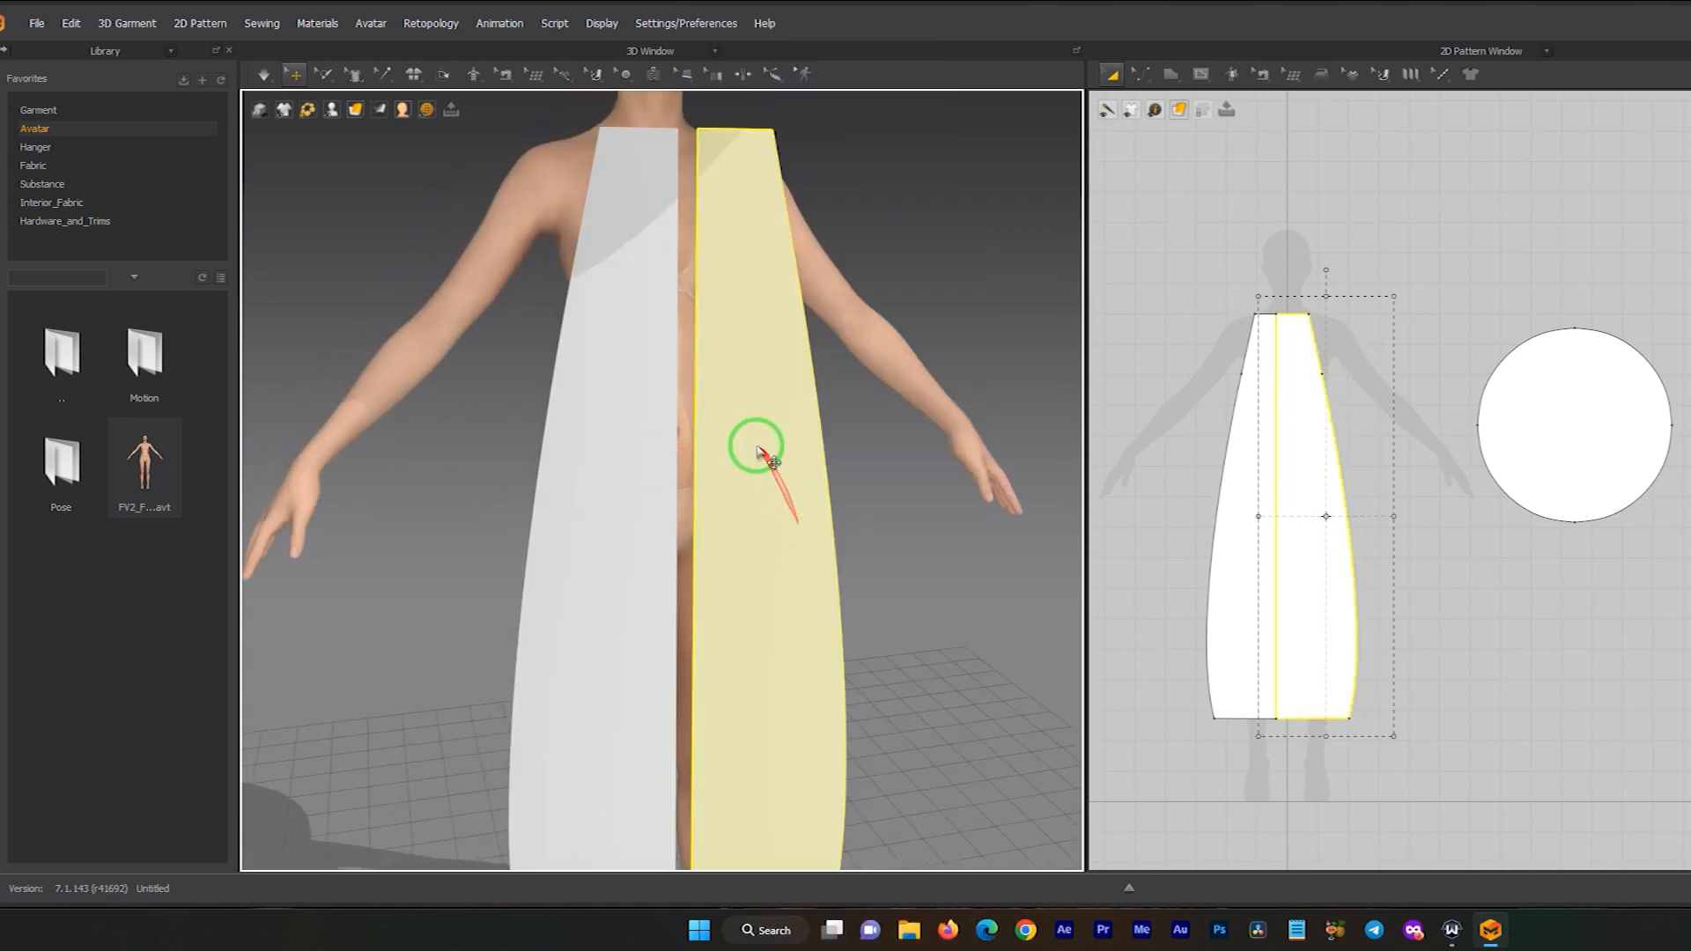
scroll(758, 471, "down", 5)
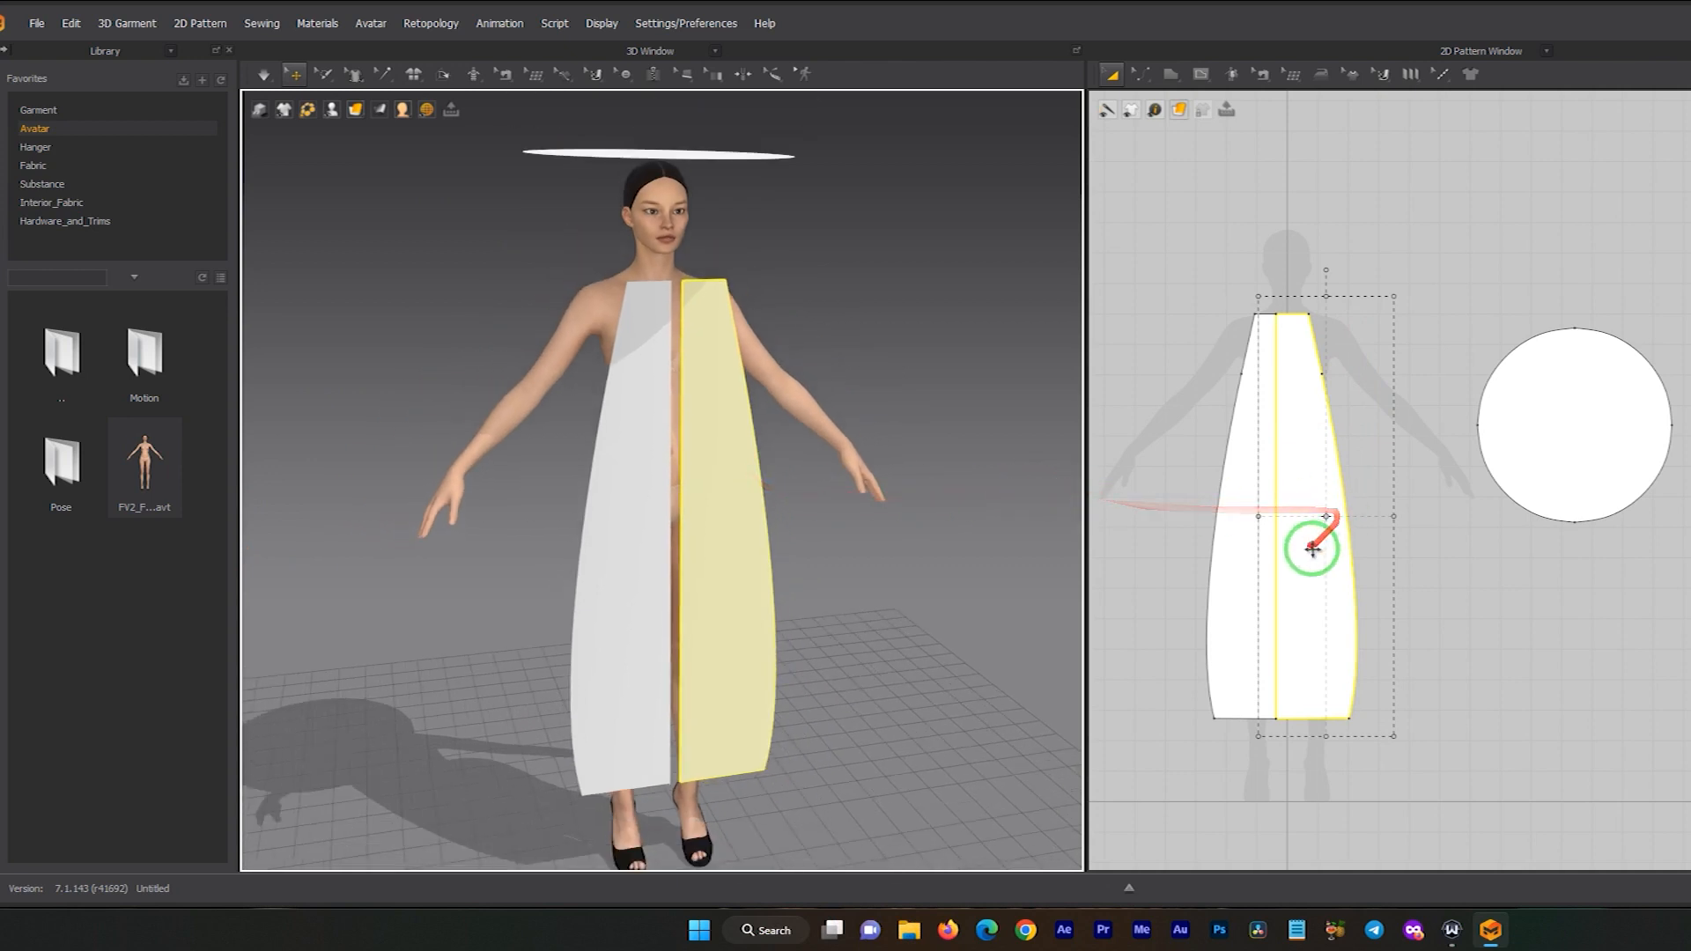
scroll(1353, 559, "up", 5)
scroll(1348, 556, "down", 3)
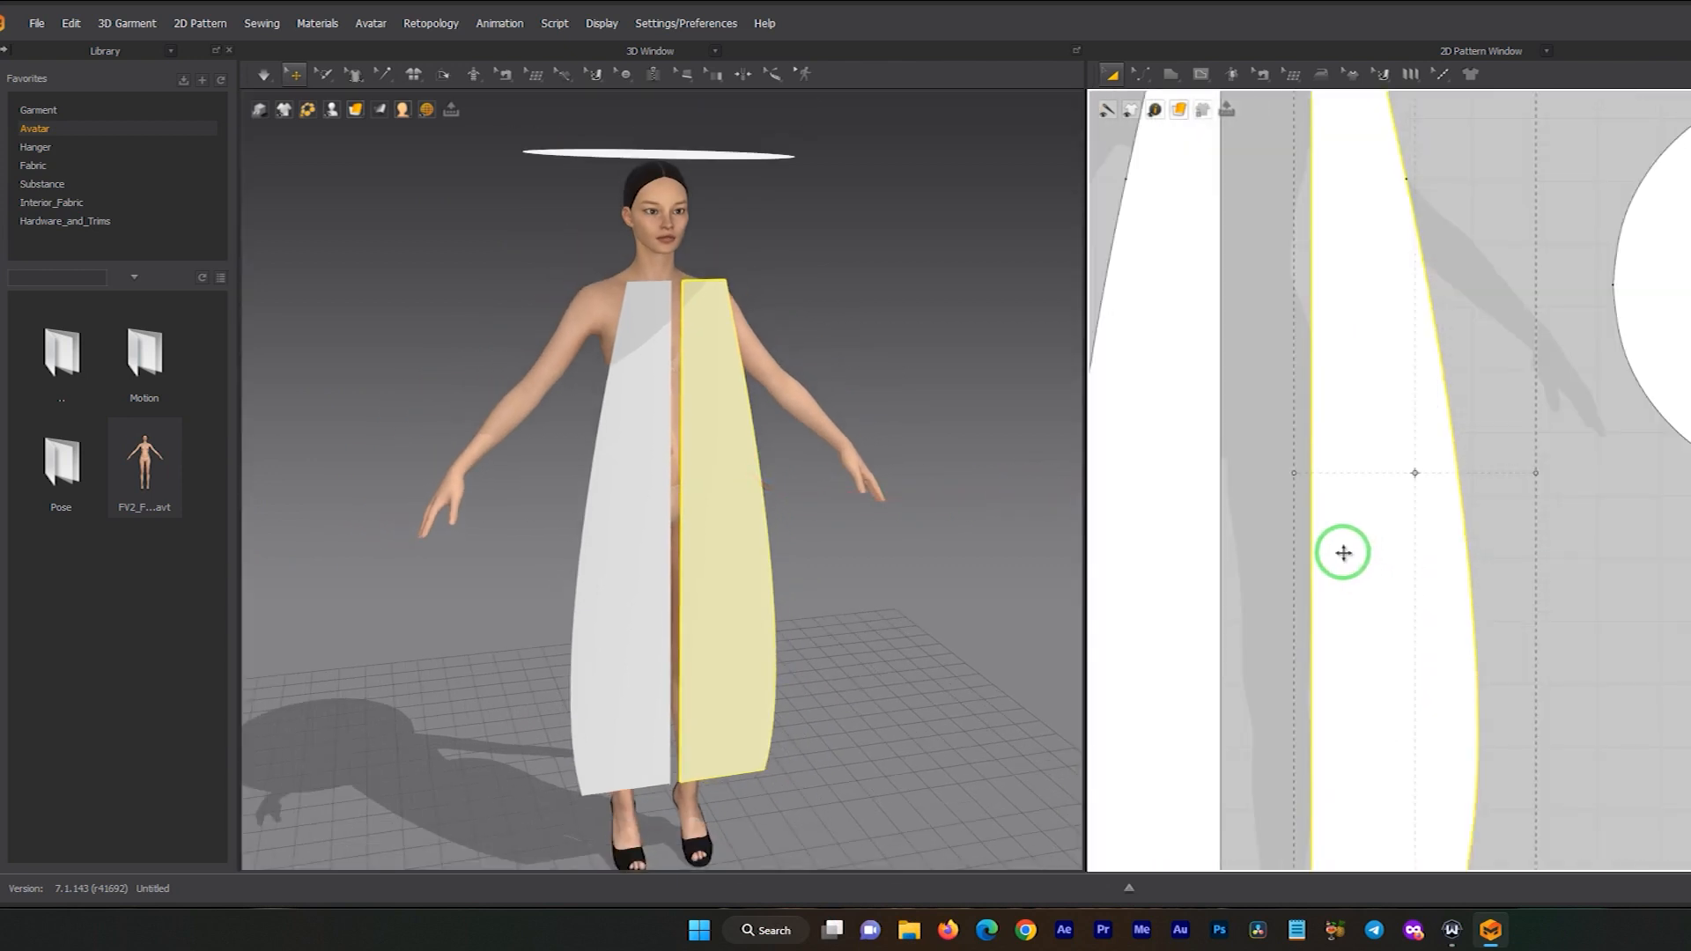
- Examine the narrow gap and alignment between the two front halves along the centre line in the 2D and 3D views
scroll(1277, 521, "down", 3)
left_click_drag(1342, 483, 1308, 181)
scroll(1304, 174, "up", 3)
scroll(1310, 238, "down", 3)
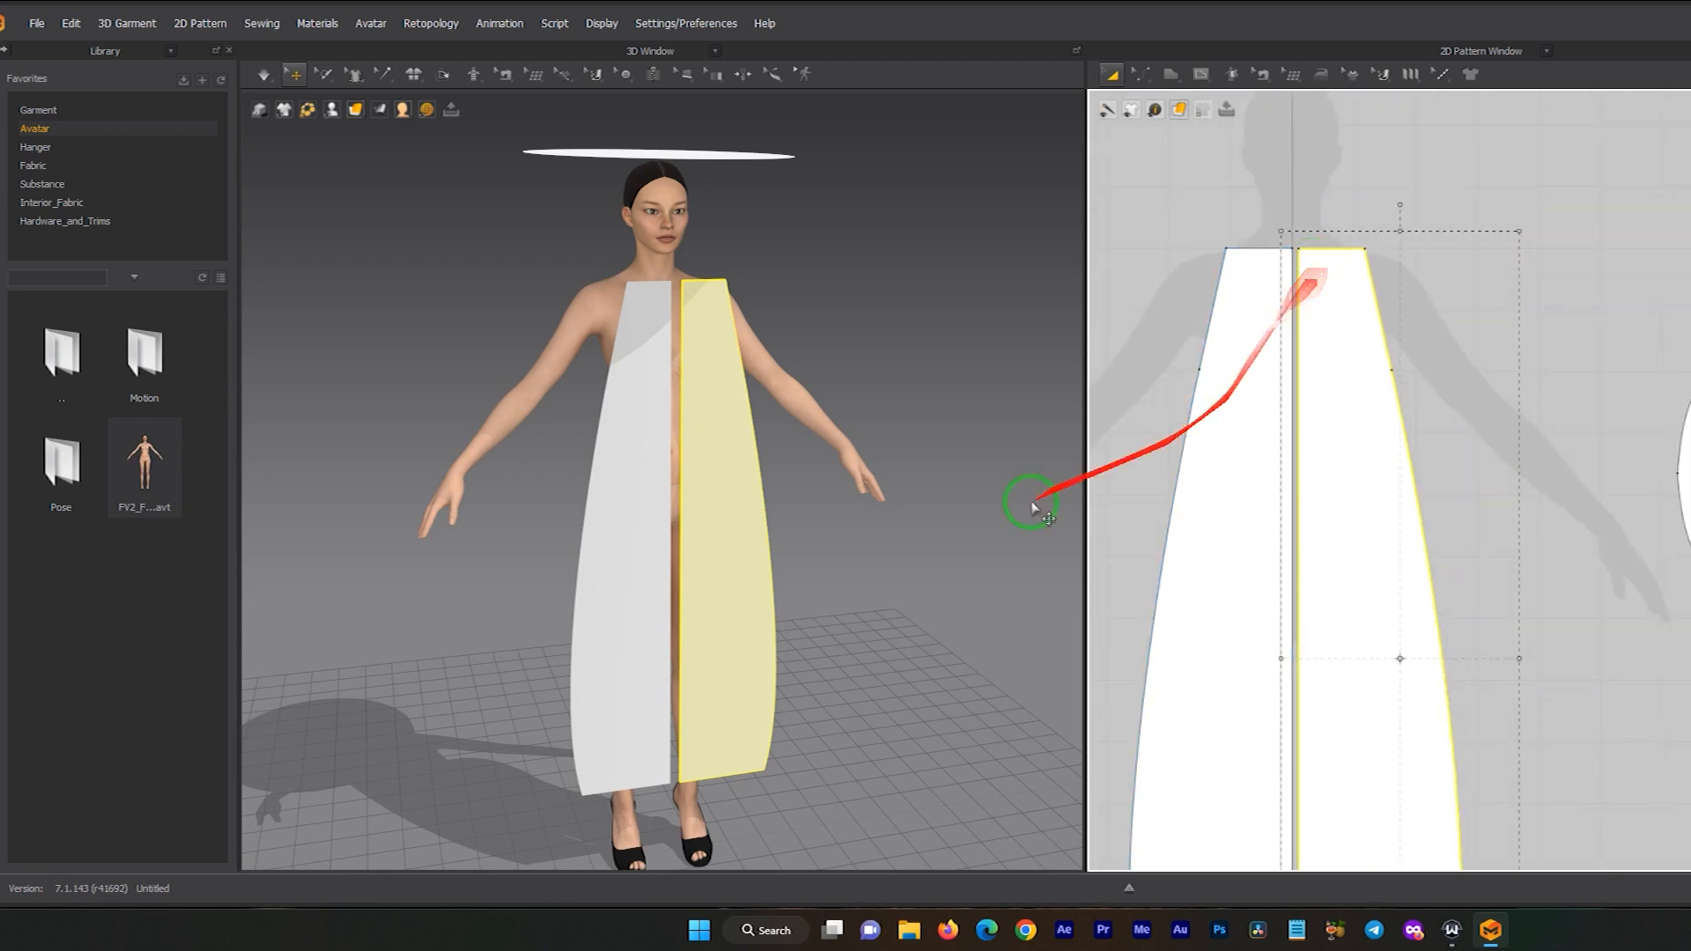
scroll(1310, 389, "down", 4)
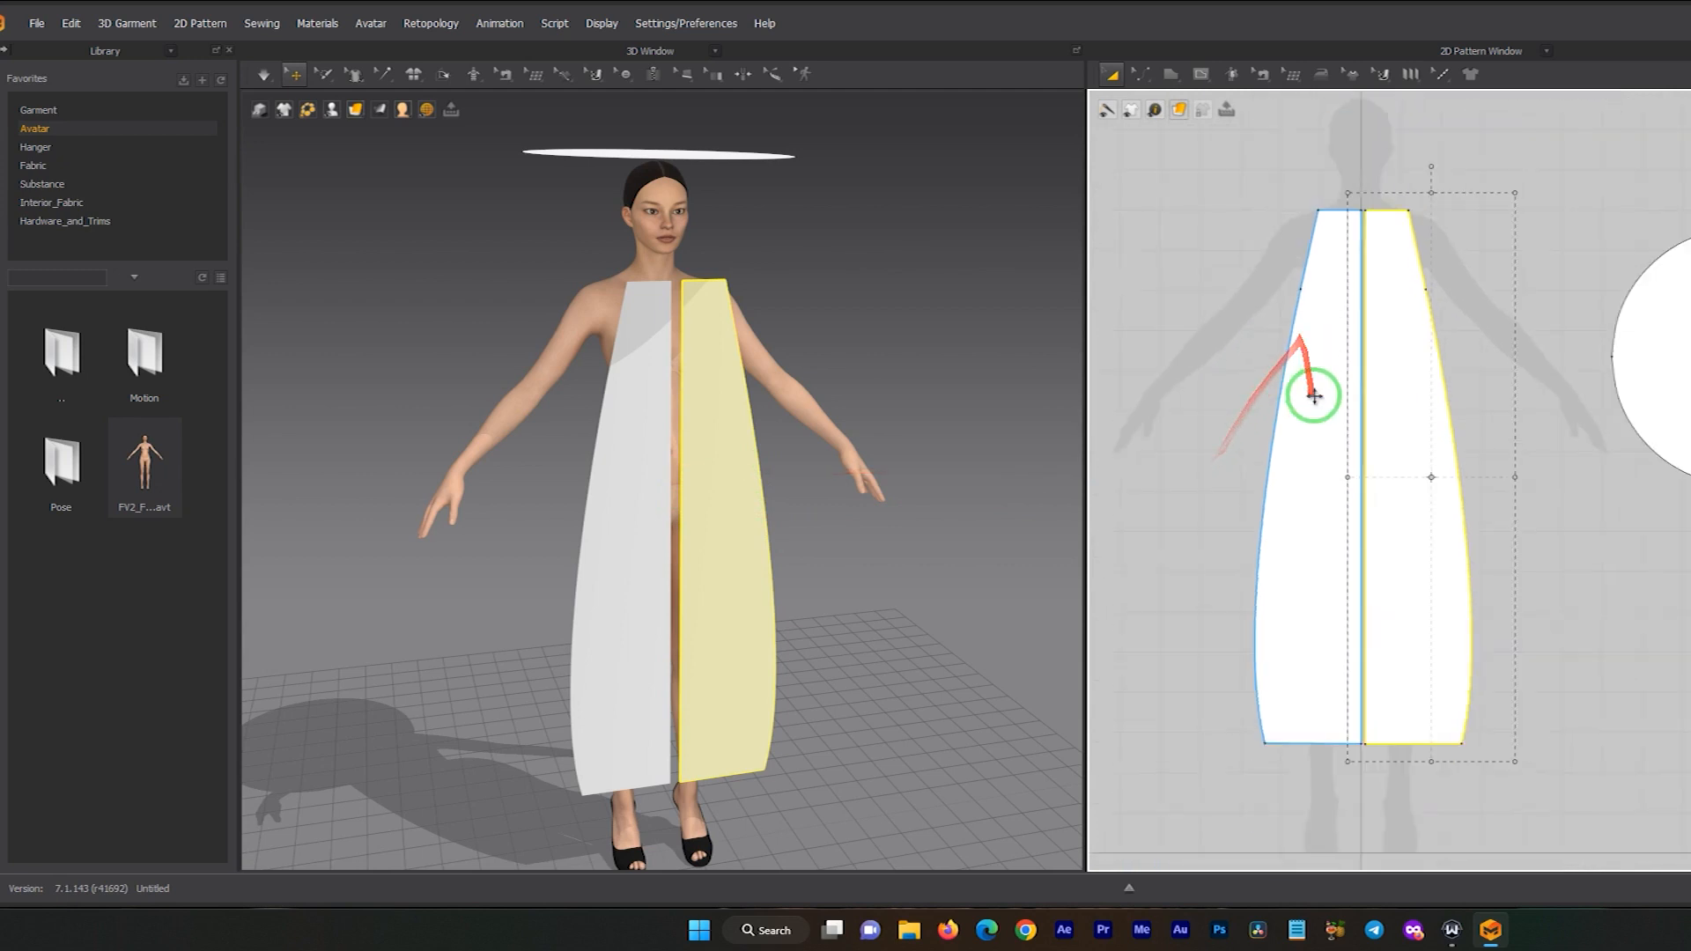
scroll(1361, 424, "up", 5)
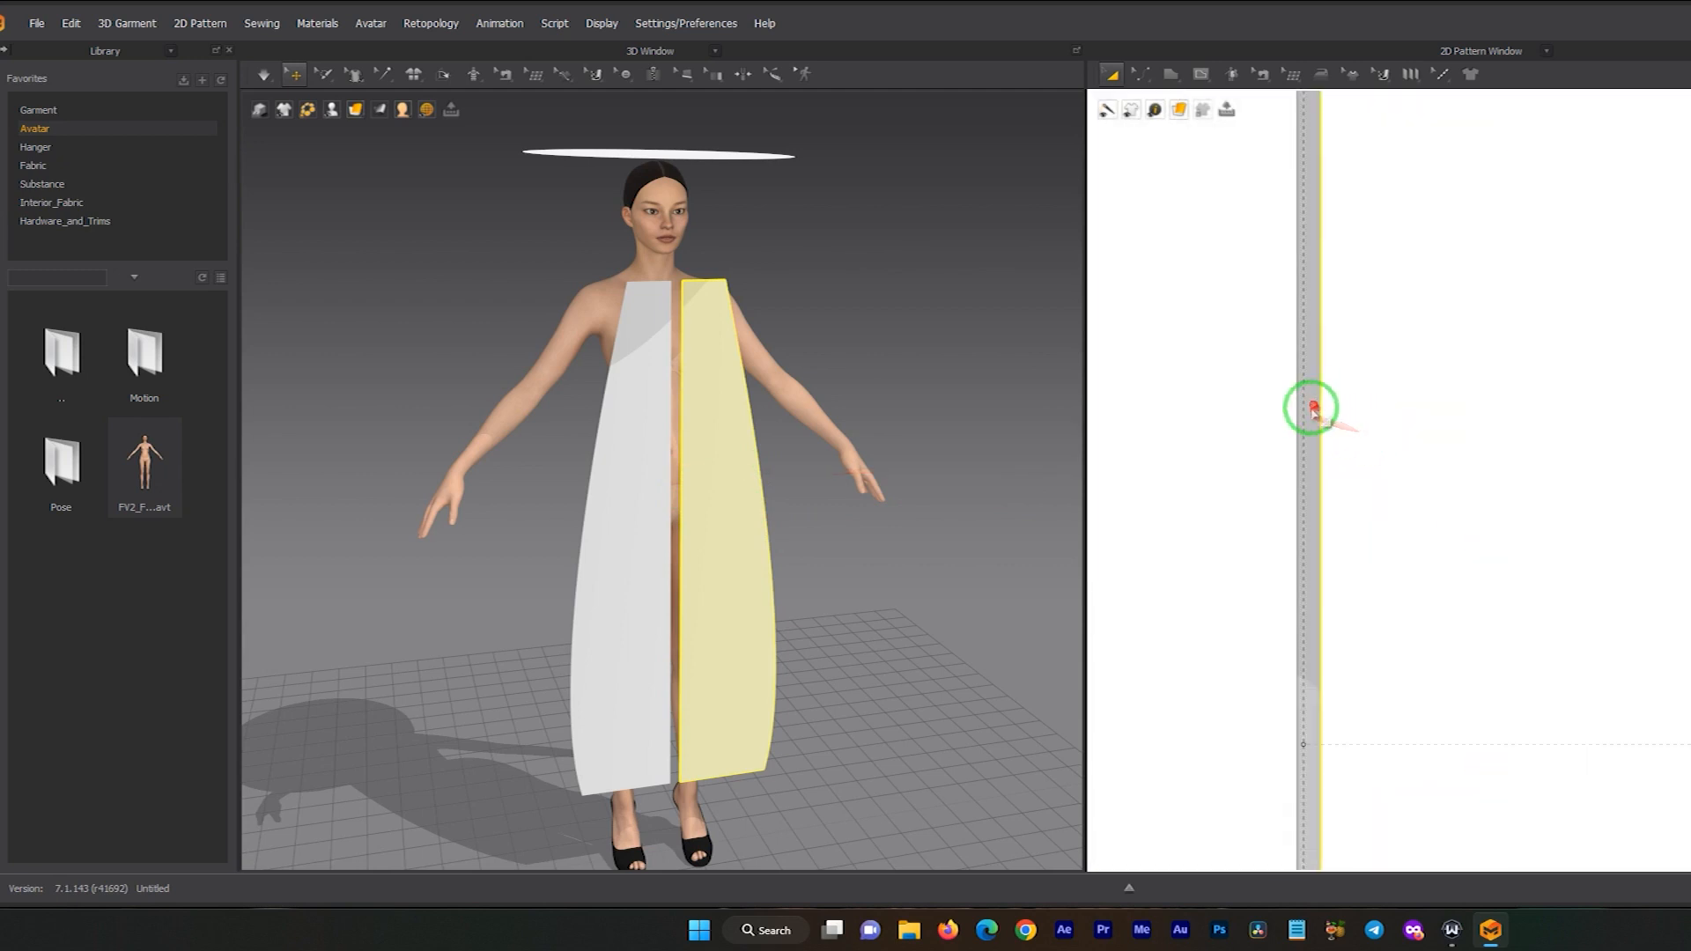
scroll(708, 452, "down", 4)
scroll(676, 471, "up", 1)
scroll(680, 481, "up", 2)
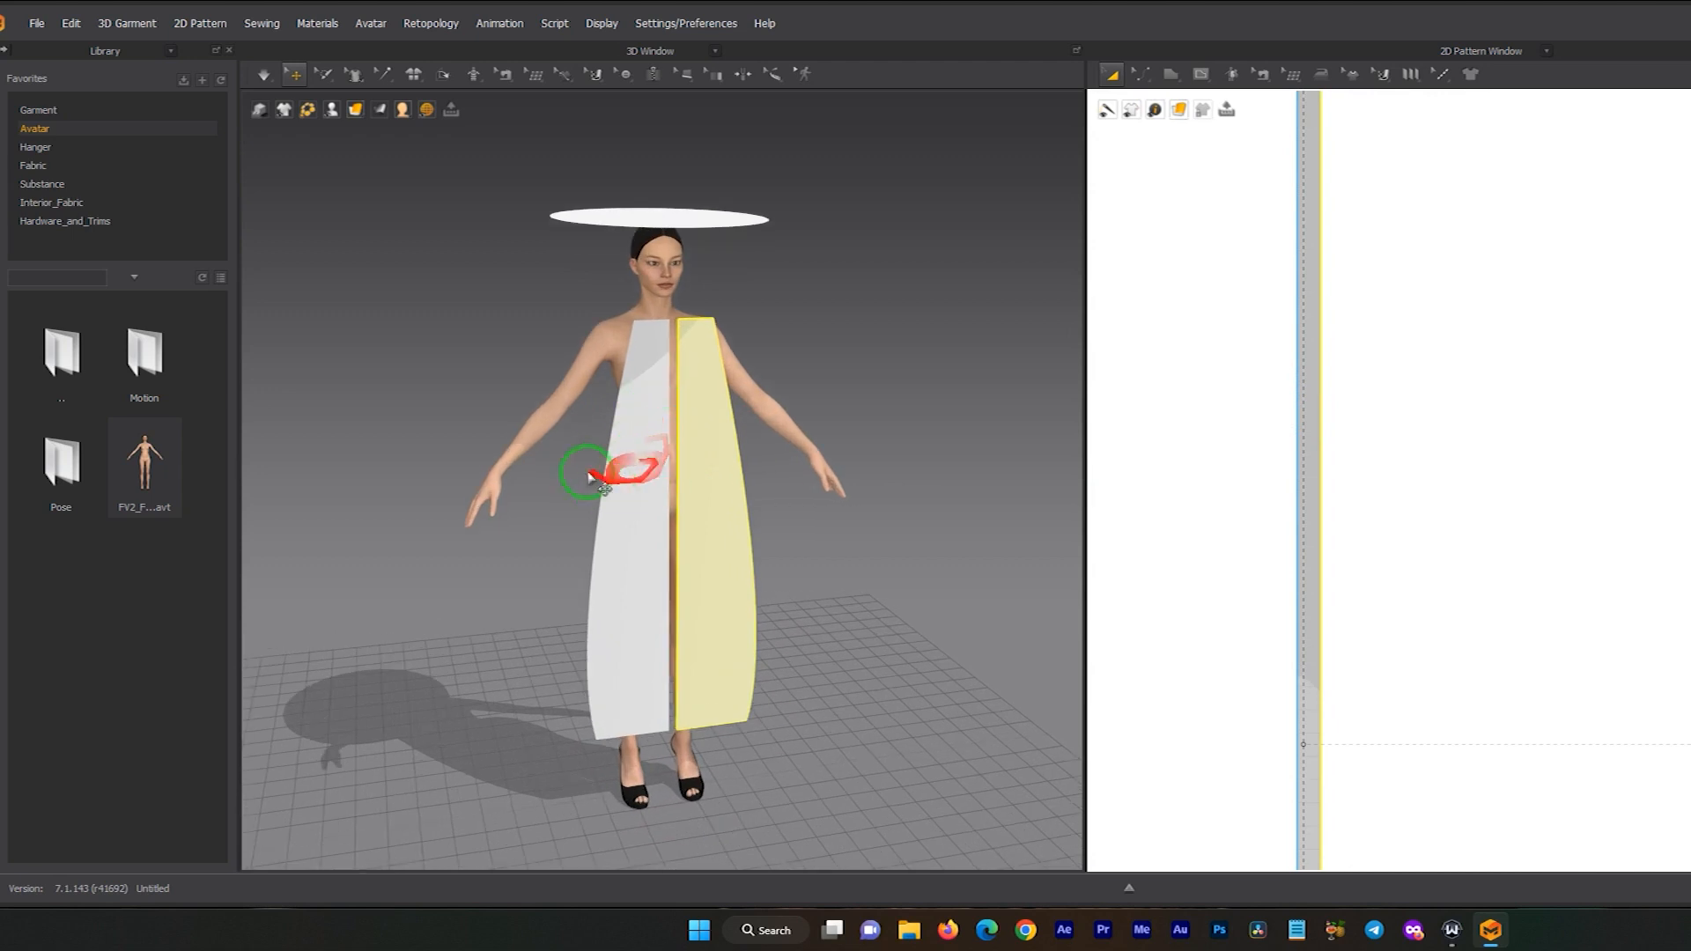
right_click_drag(623, 479, 698, 457)
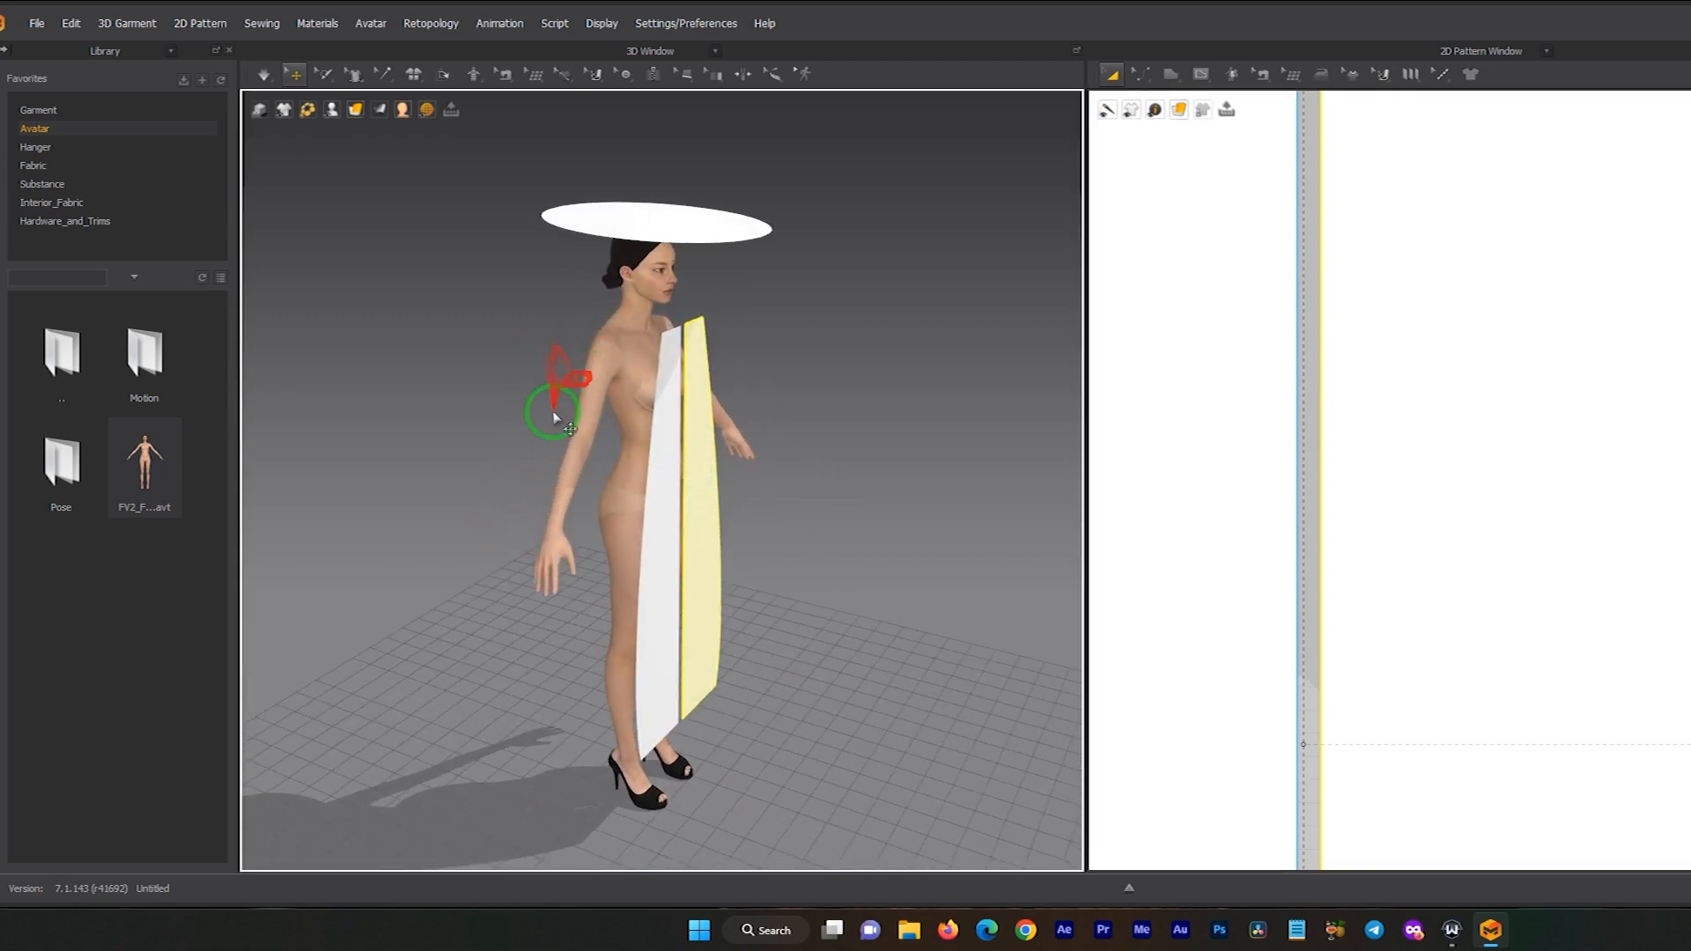
scroll(1299, 498, "down", 5)
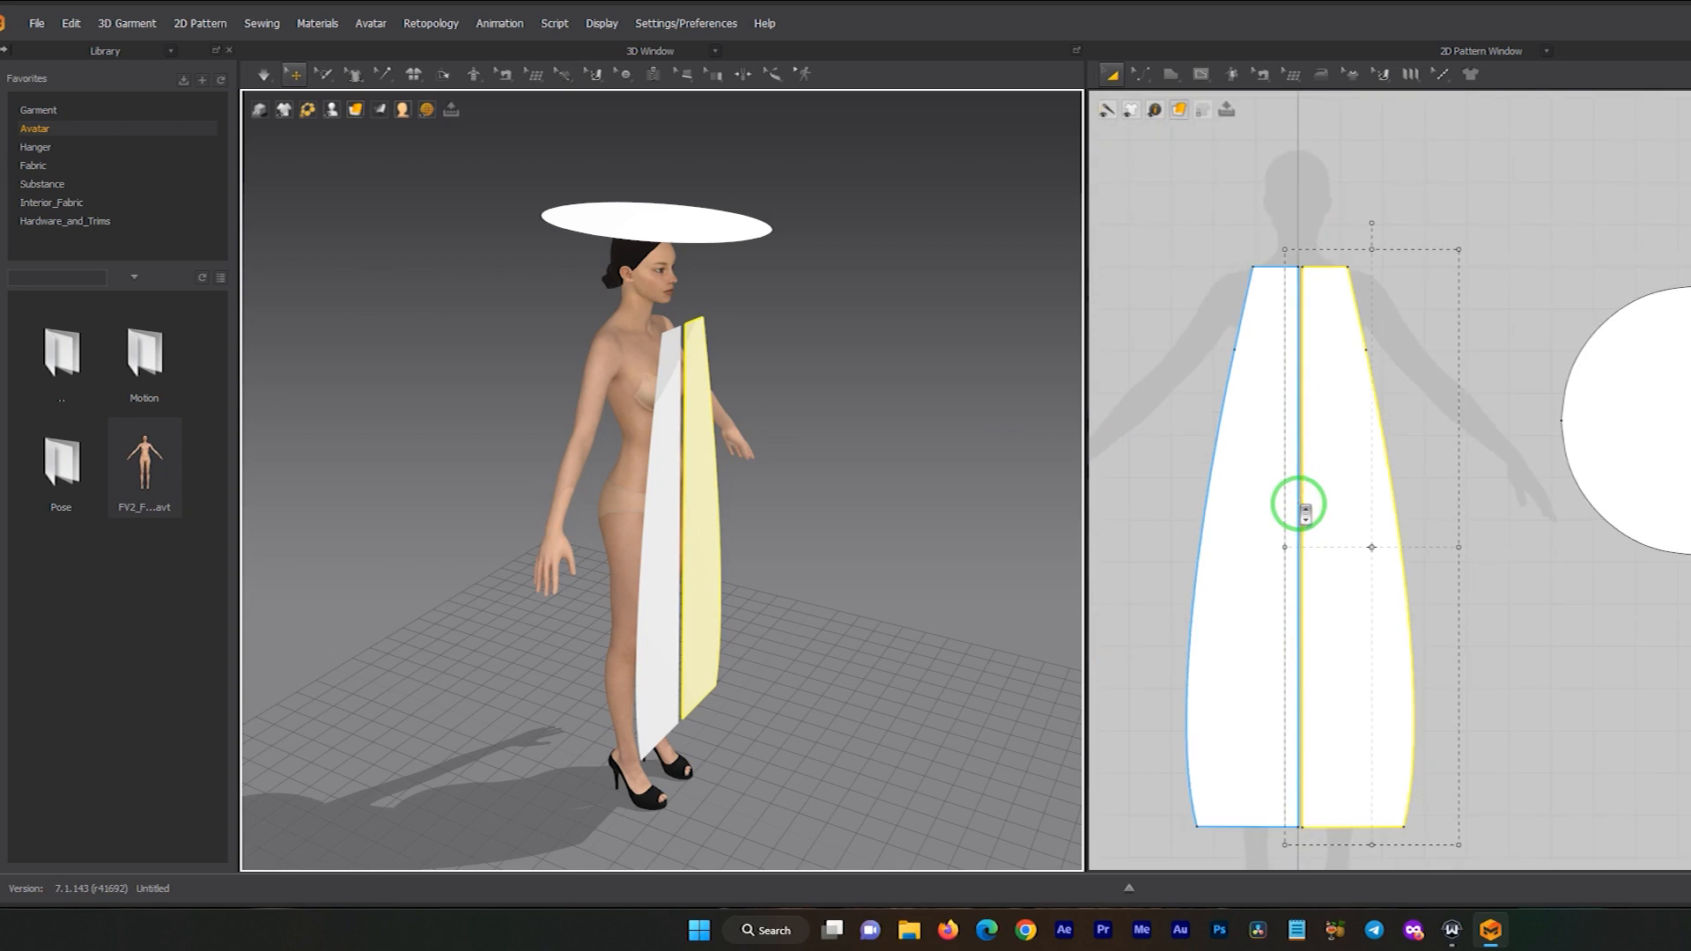
scroll(1351, 461, "down", 1)
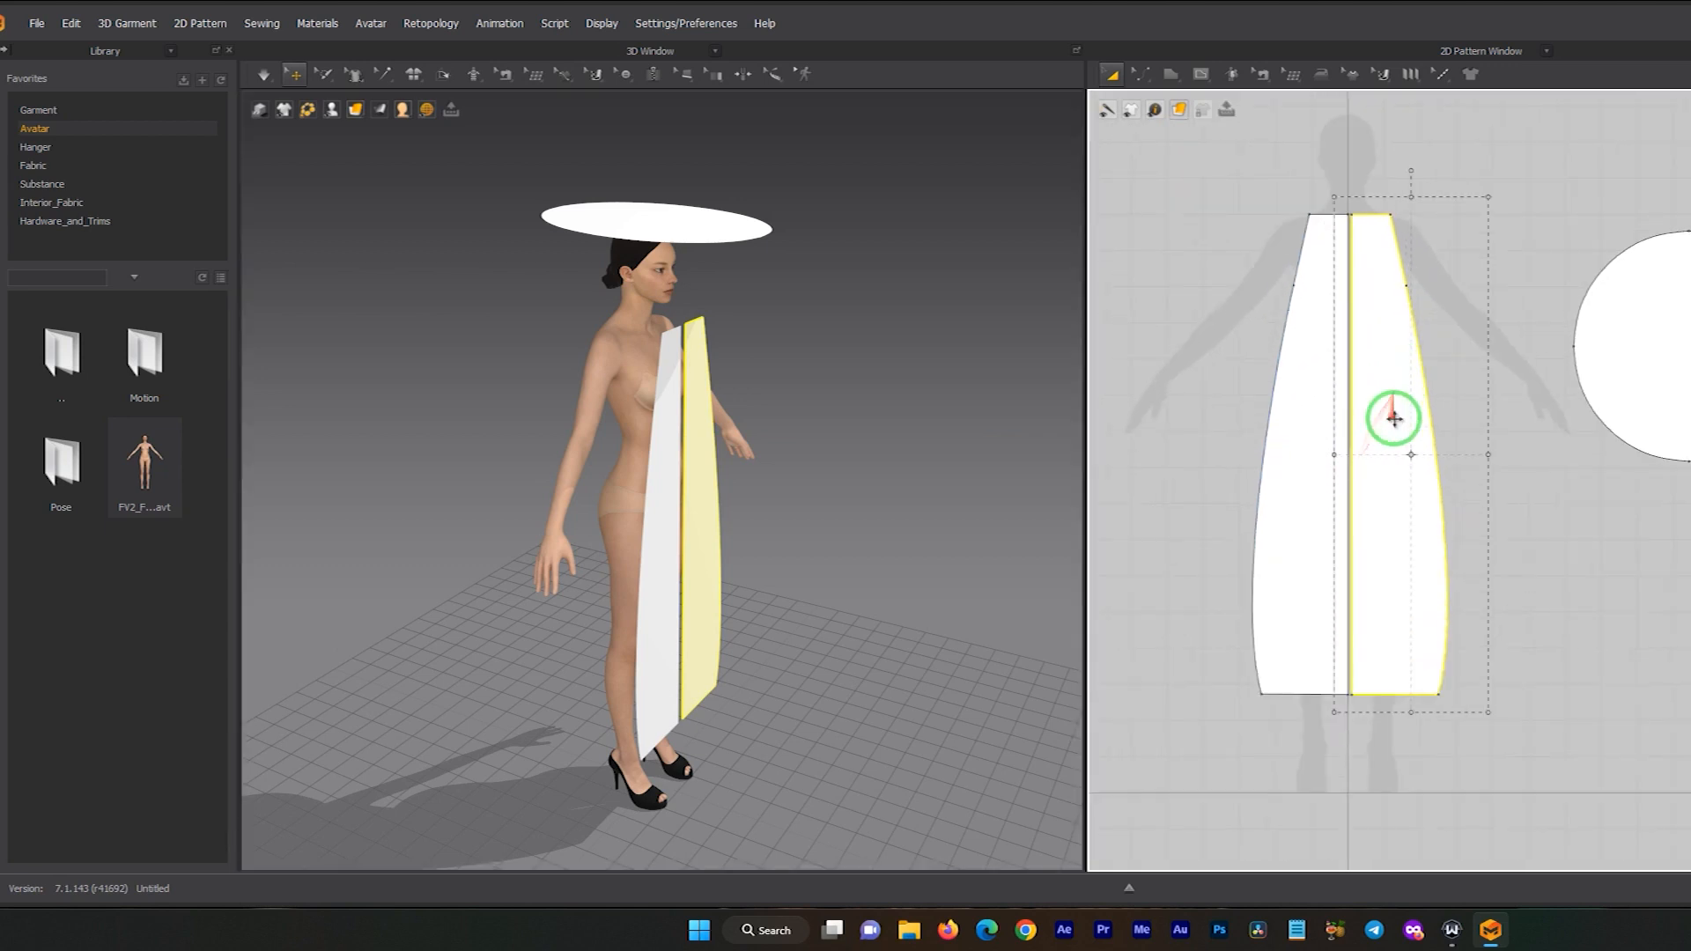
- Clone both front halves as a linked Symmetric Pattern without sewing and place the copies beside the originals in 2D
left_click_drag(1455, 220, 1232, 696)
right_click(1291, 558)
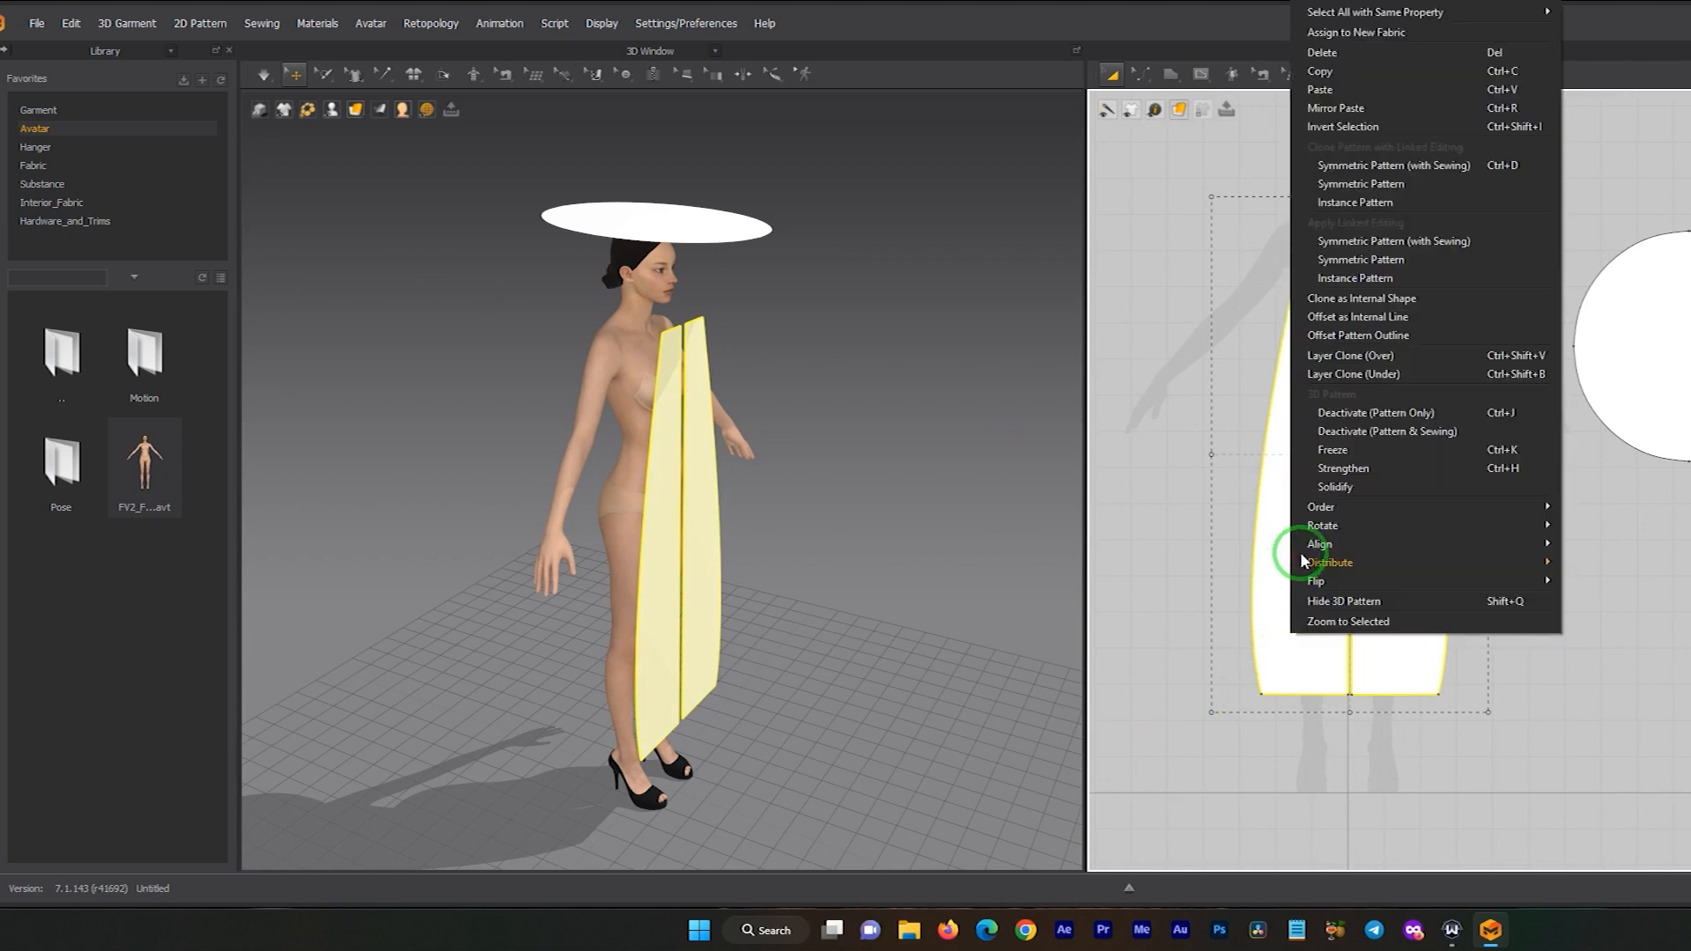
left_click(1404, 185)
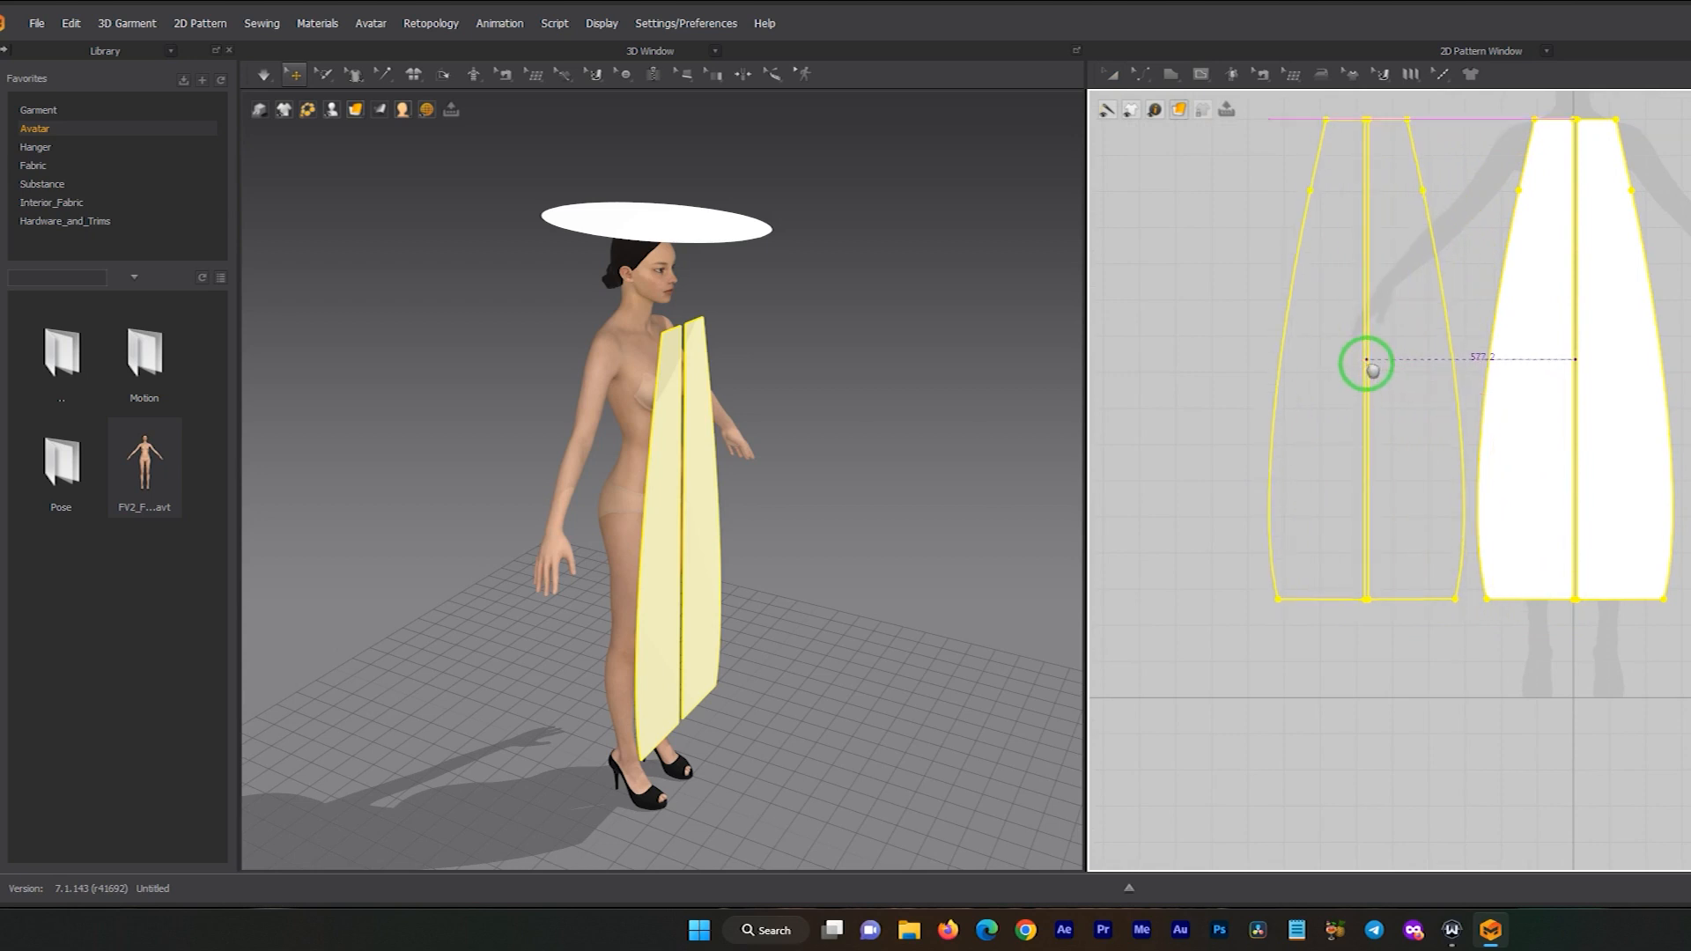
left_click(1364, 362)
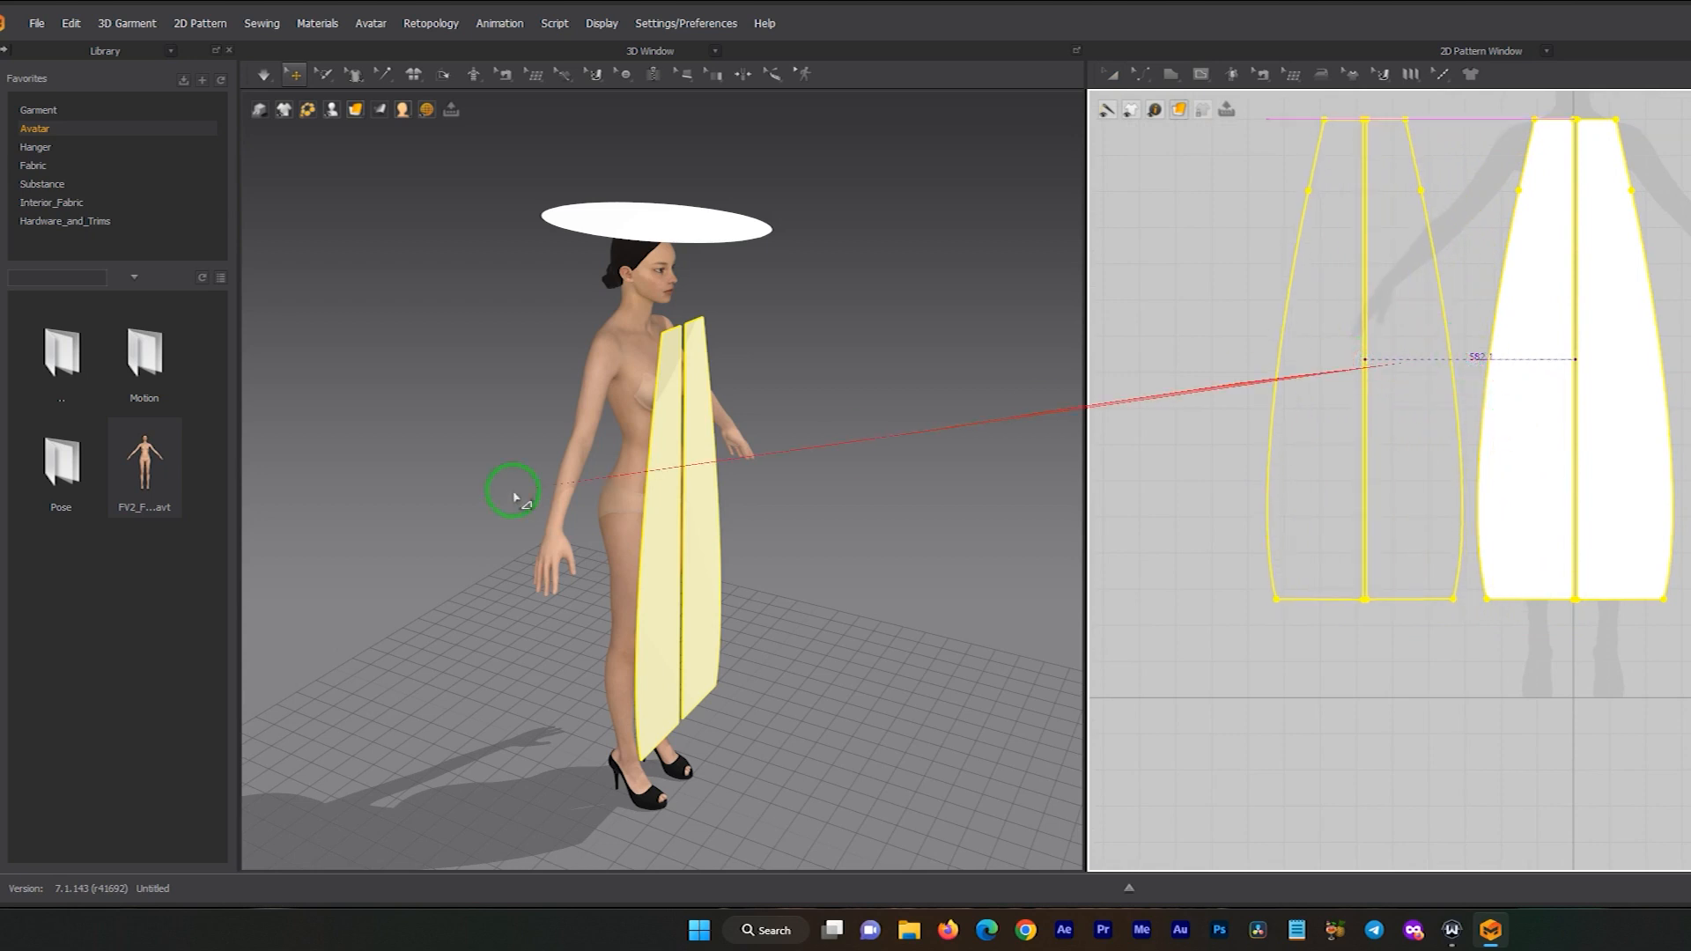
left_click(614, 555)
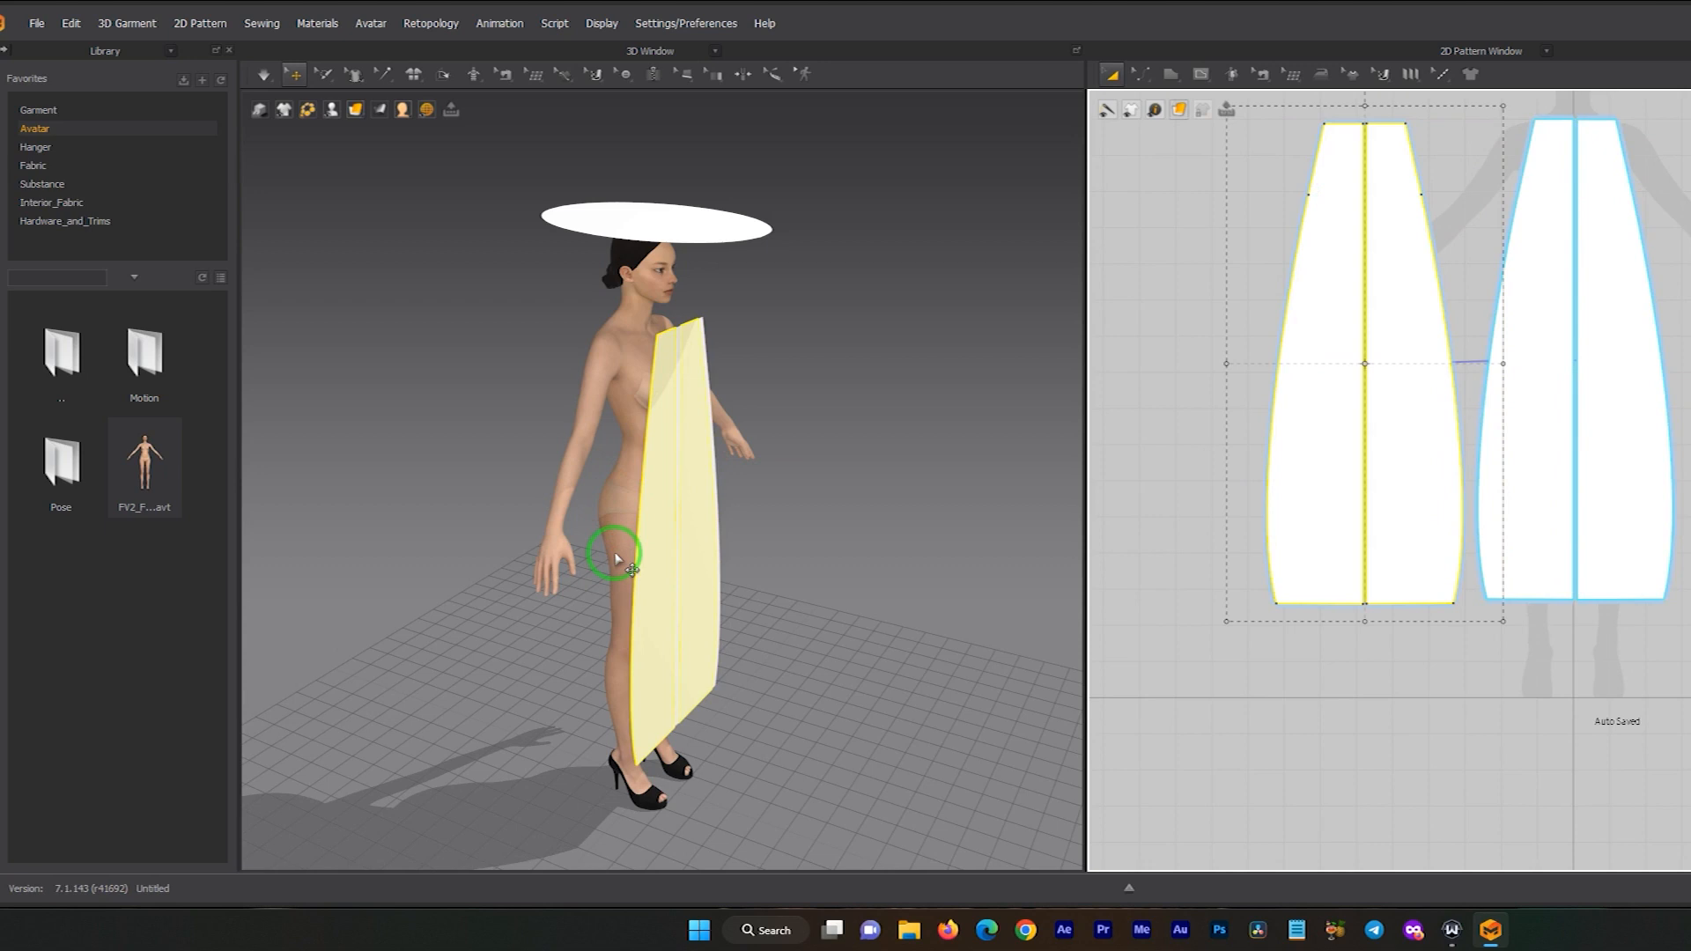
- Move the copied pair of patterns behind the avatar in 3D as the back pieces
middle_click_drag(655, 527, 762, 424)
right_click_drag(761, 425, 804, 438)
scroll(800, 428, "up", 3)
scroll(808, 435, "up", 5)
left_click(742, 486)
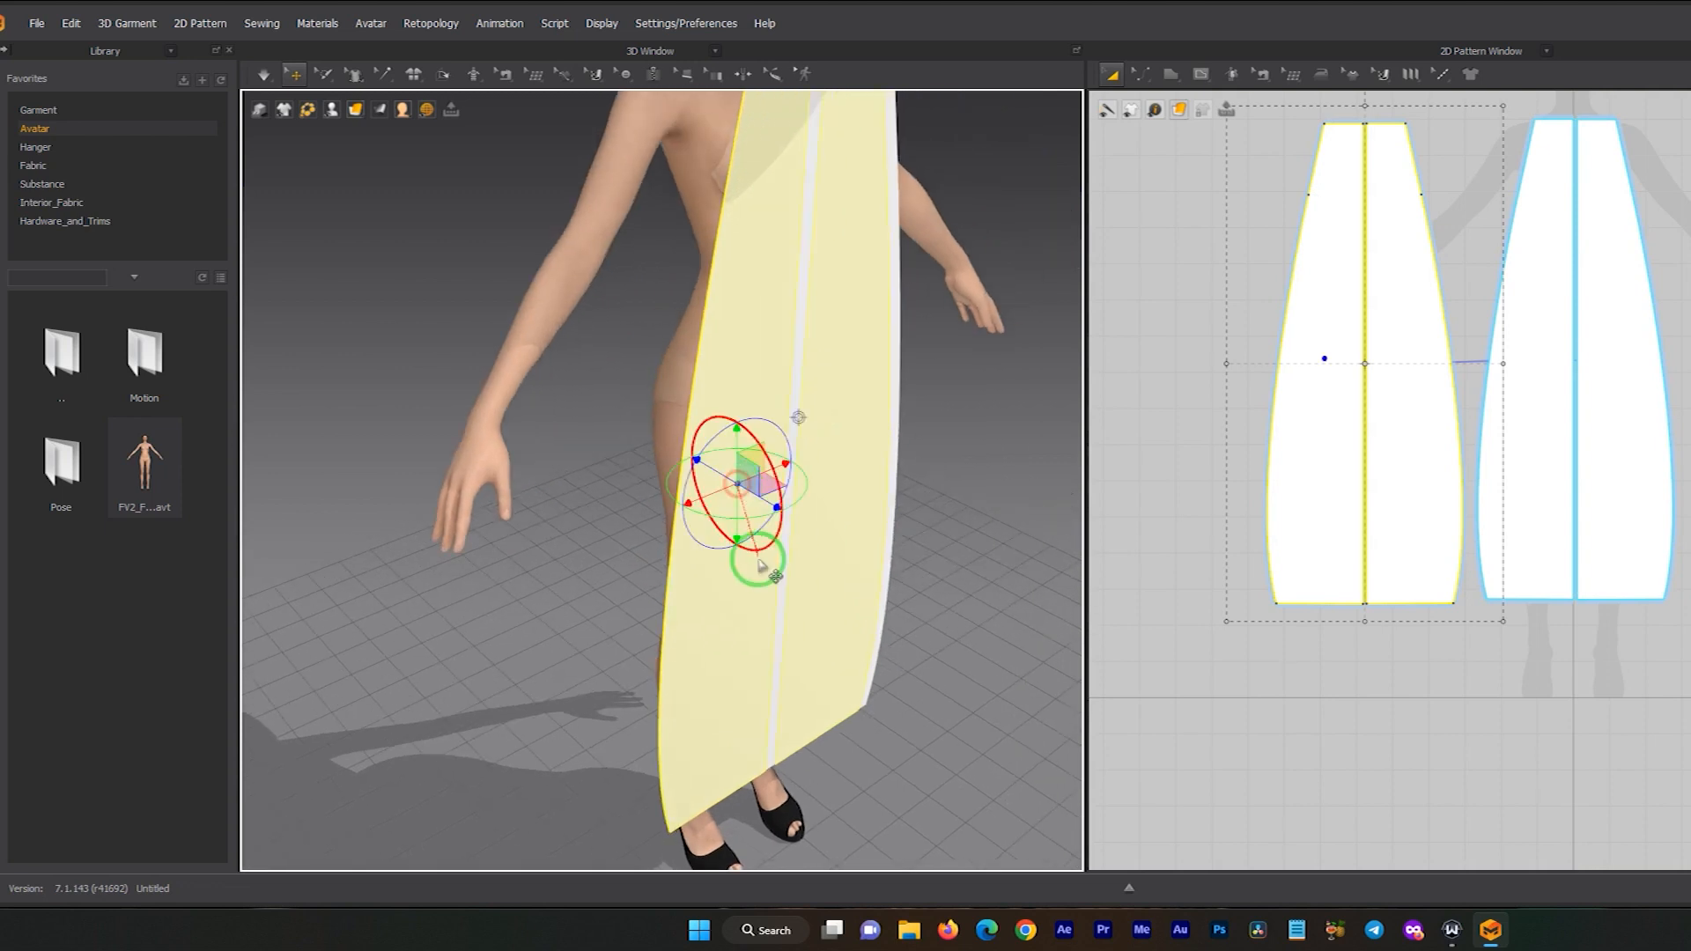
left_click_drag(767, 507, 703, 474)
- Flip the back pieces horizontally in 3D and check their placement around the avatar
right_click_drag(703, 474, 740, 357)
scroll(766, 517, "down", 4)
middle_click_drag(744, 480, 725, 351)
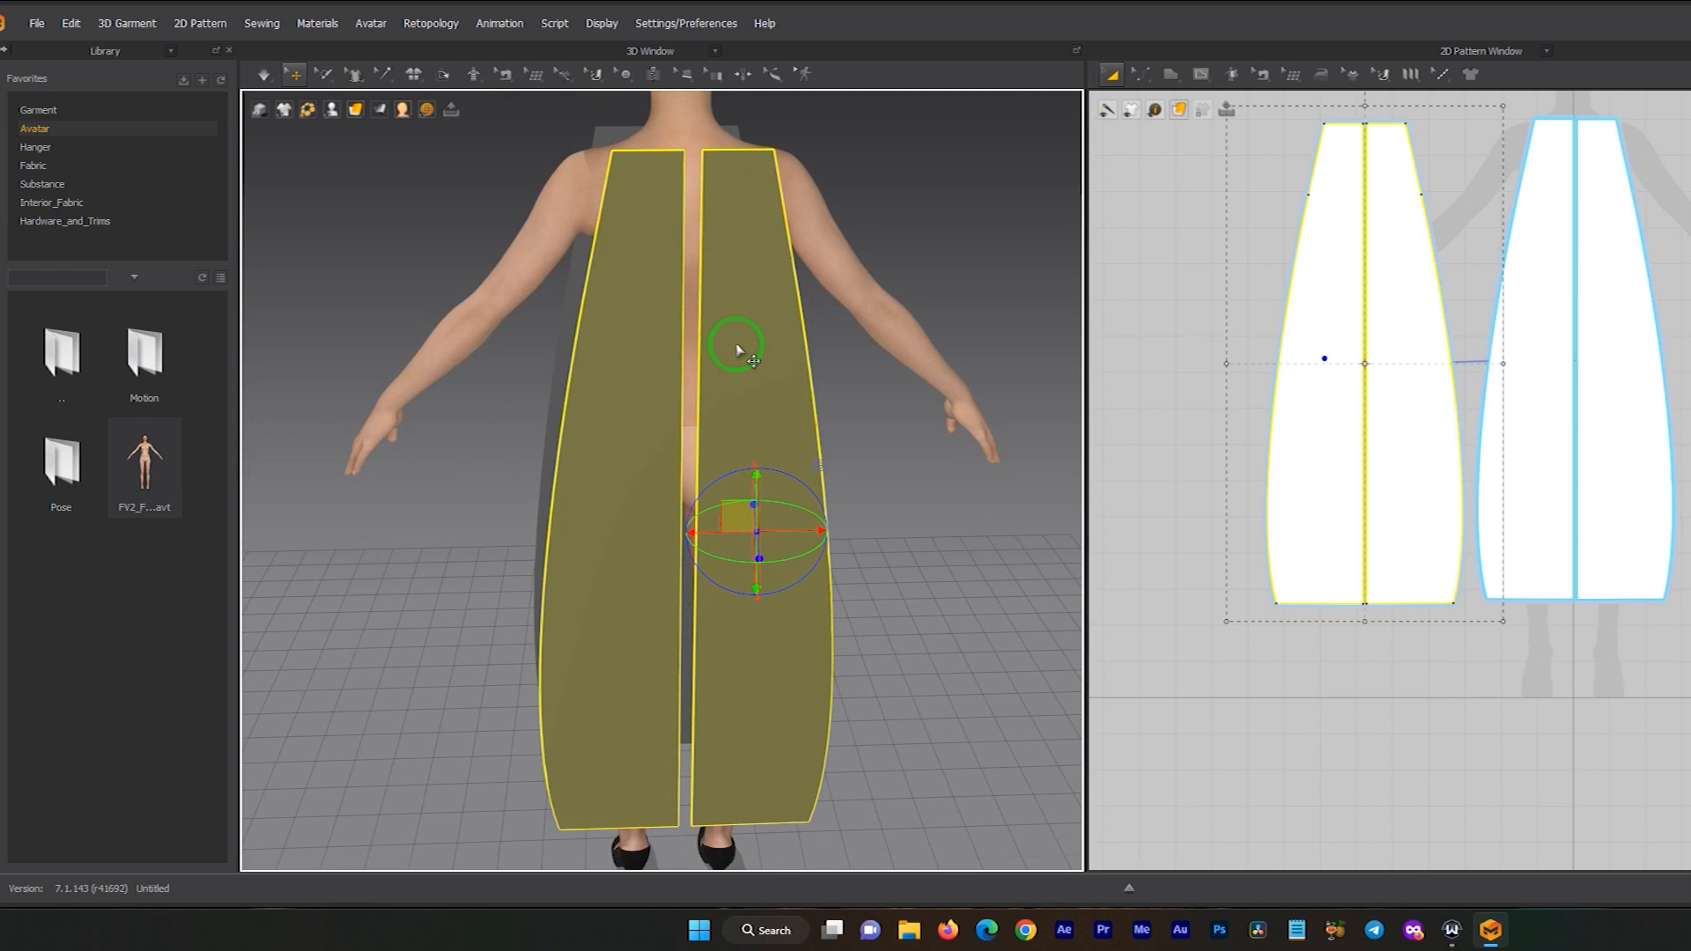
right_click(738, 351)
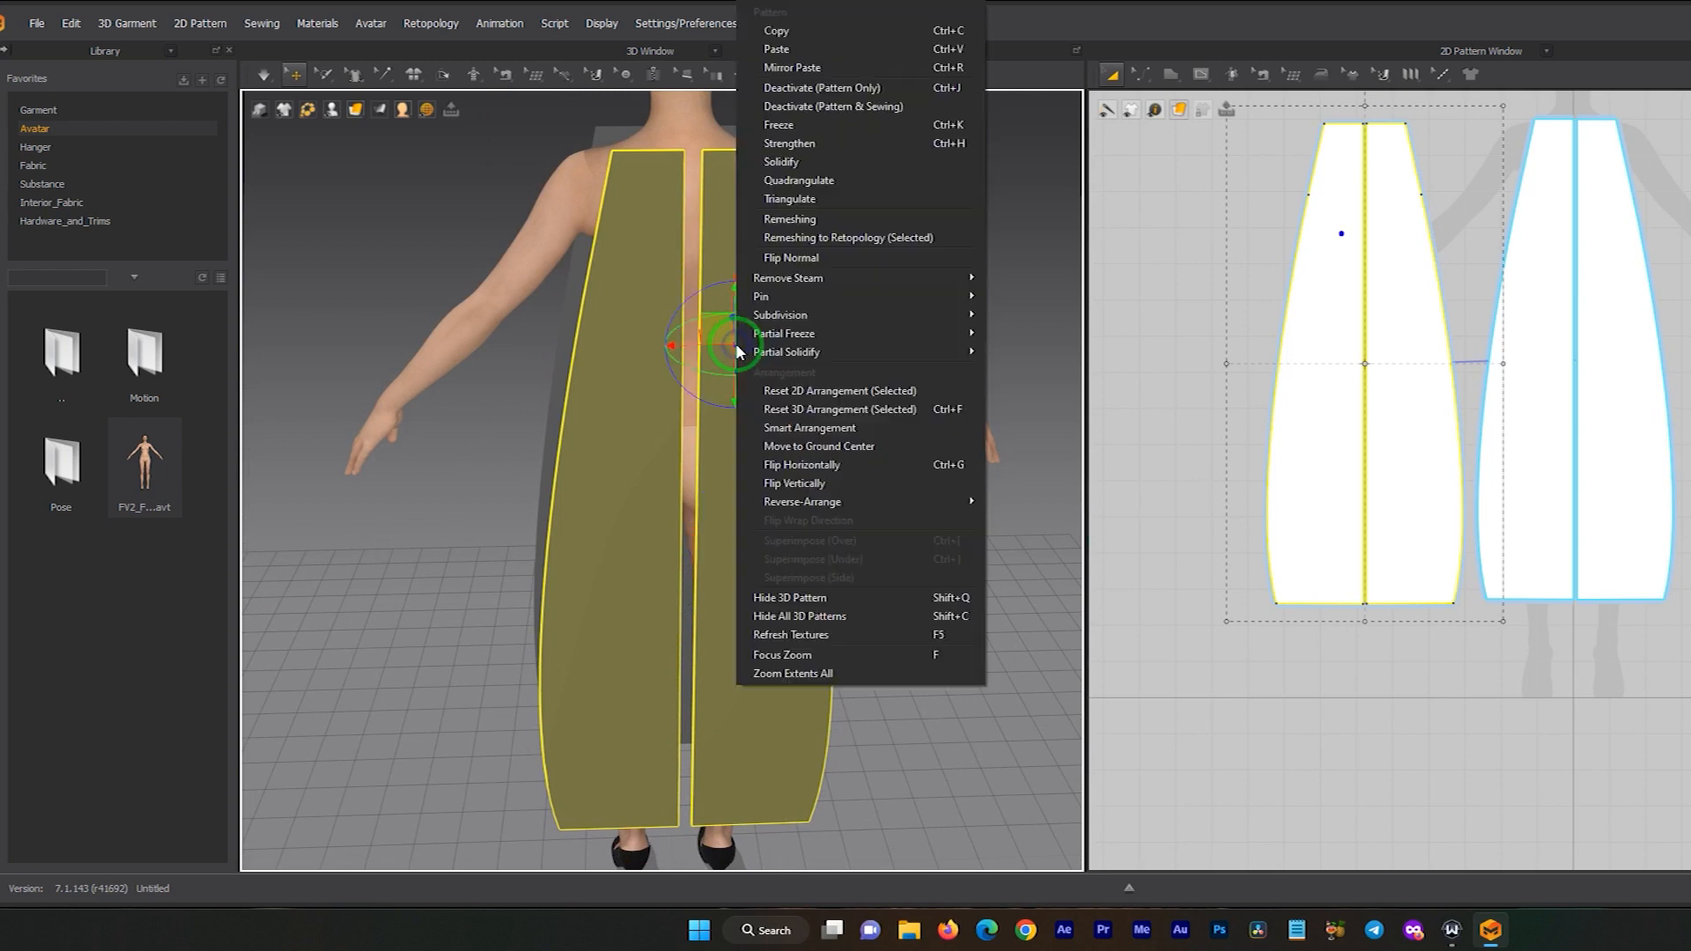
left_click(815, 483)
right_click_drag(712, 246, 604, 328)
right_click_drag(789, 317, 683, 393)
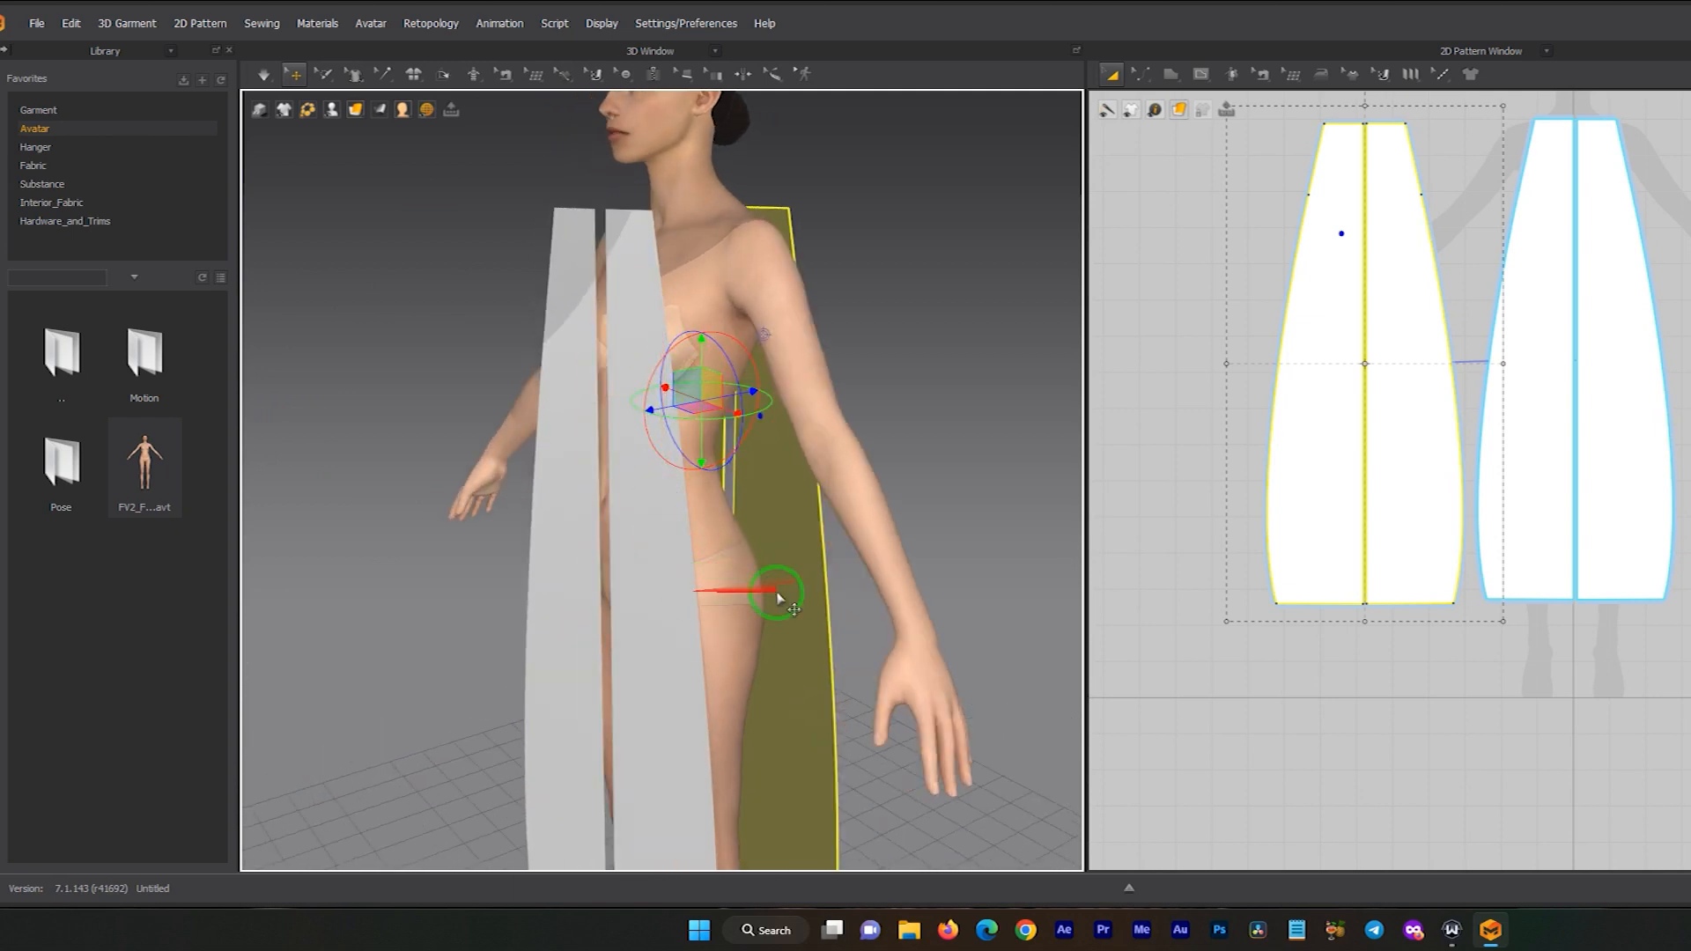
right_click_drag(794, 579, 792, 366)
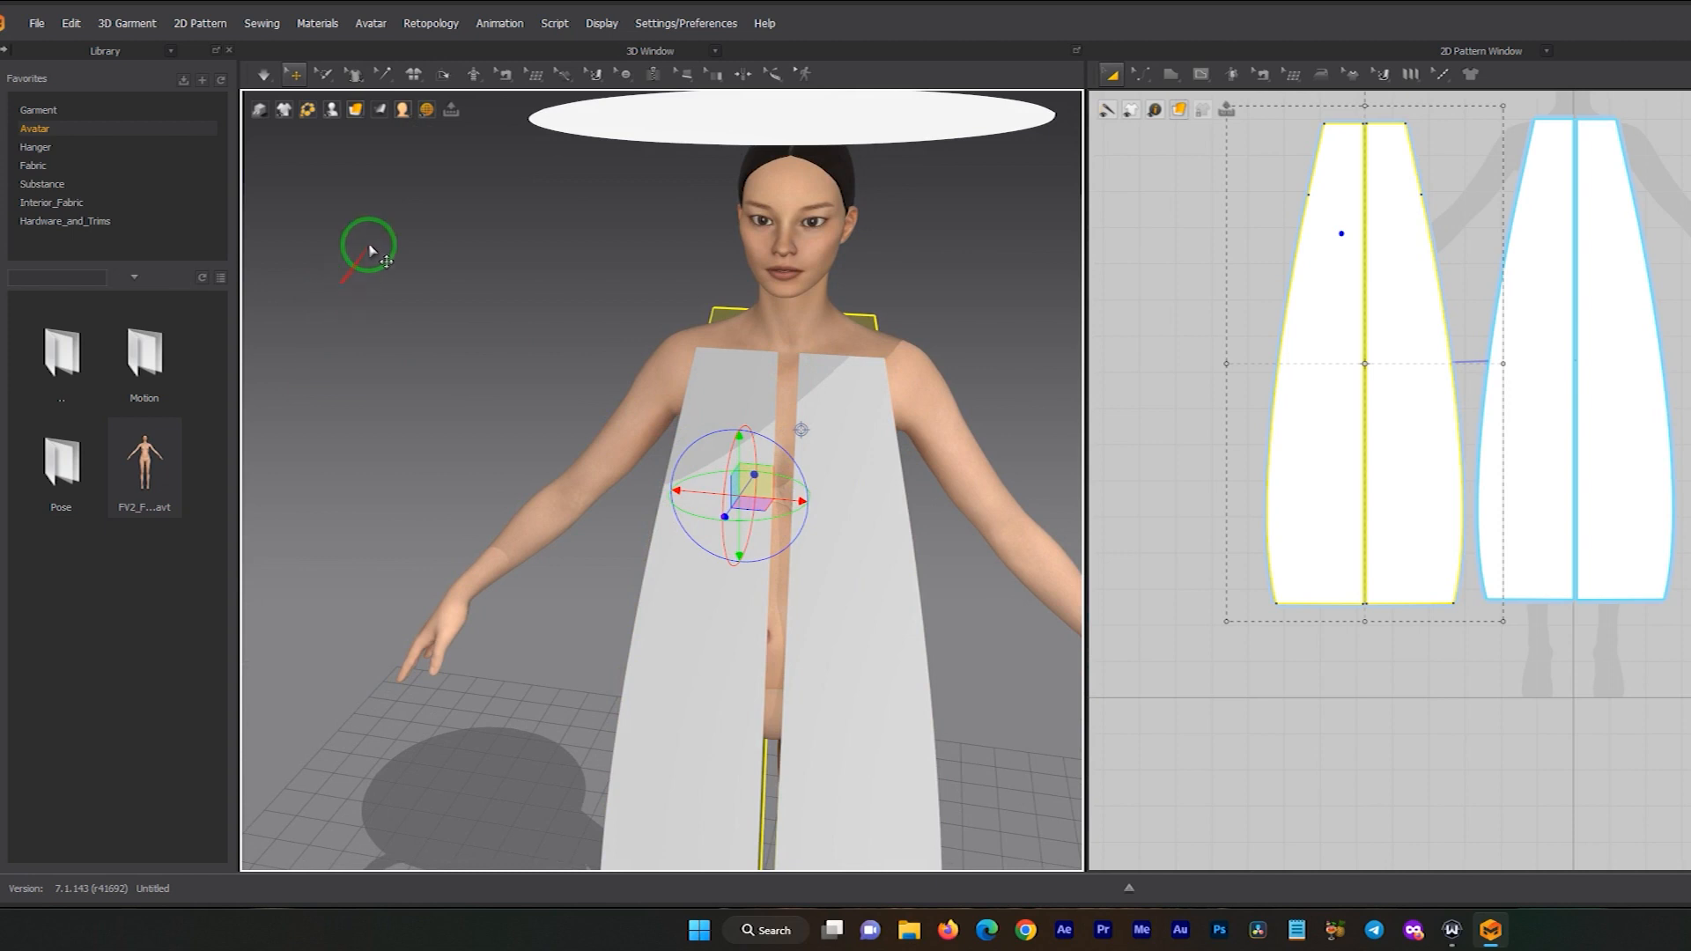
- Activate Segment Sewing and examine the upper side segment of the copied patterns in 2D
left_click(505, 75)
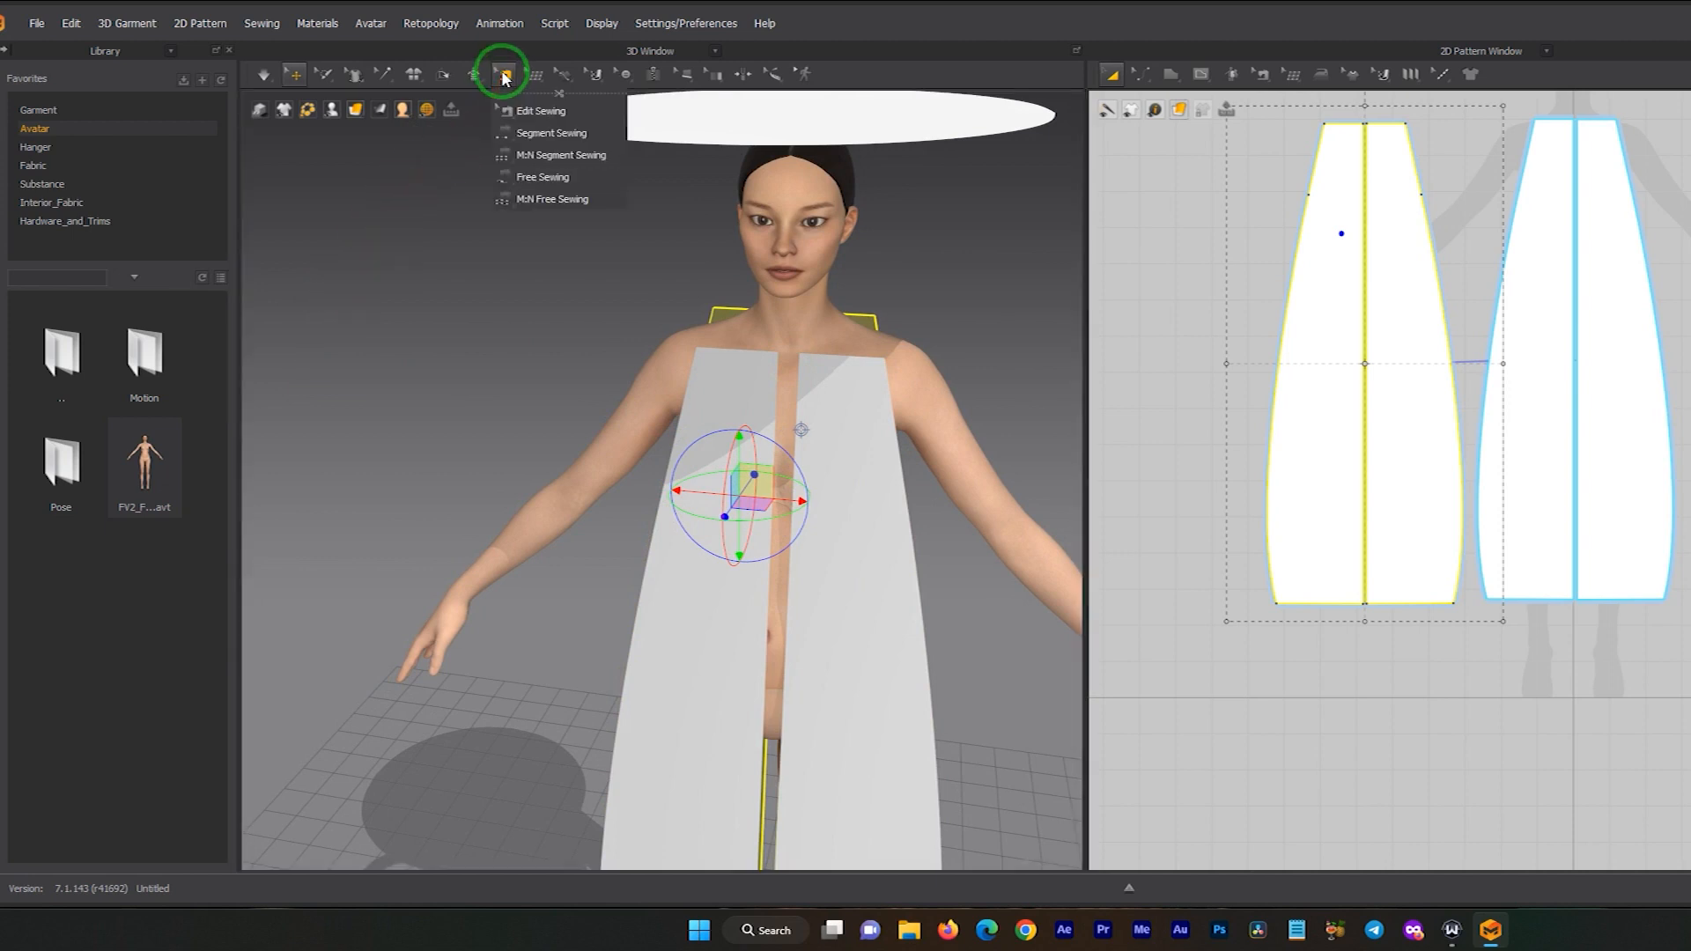
left_click(551, 133)
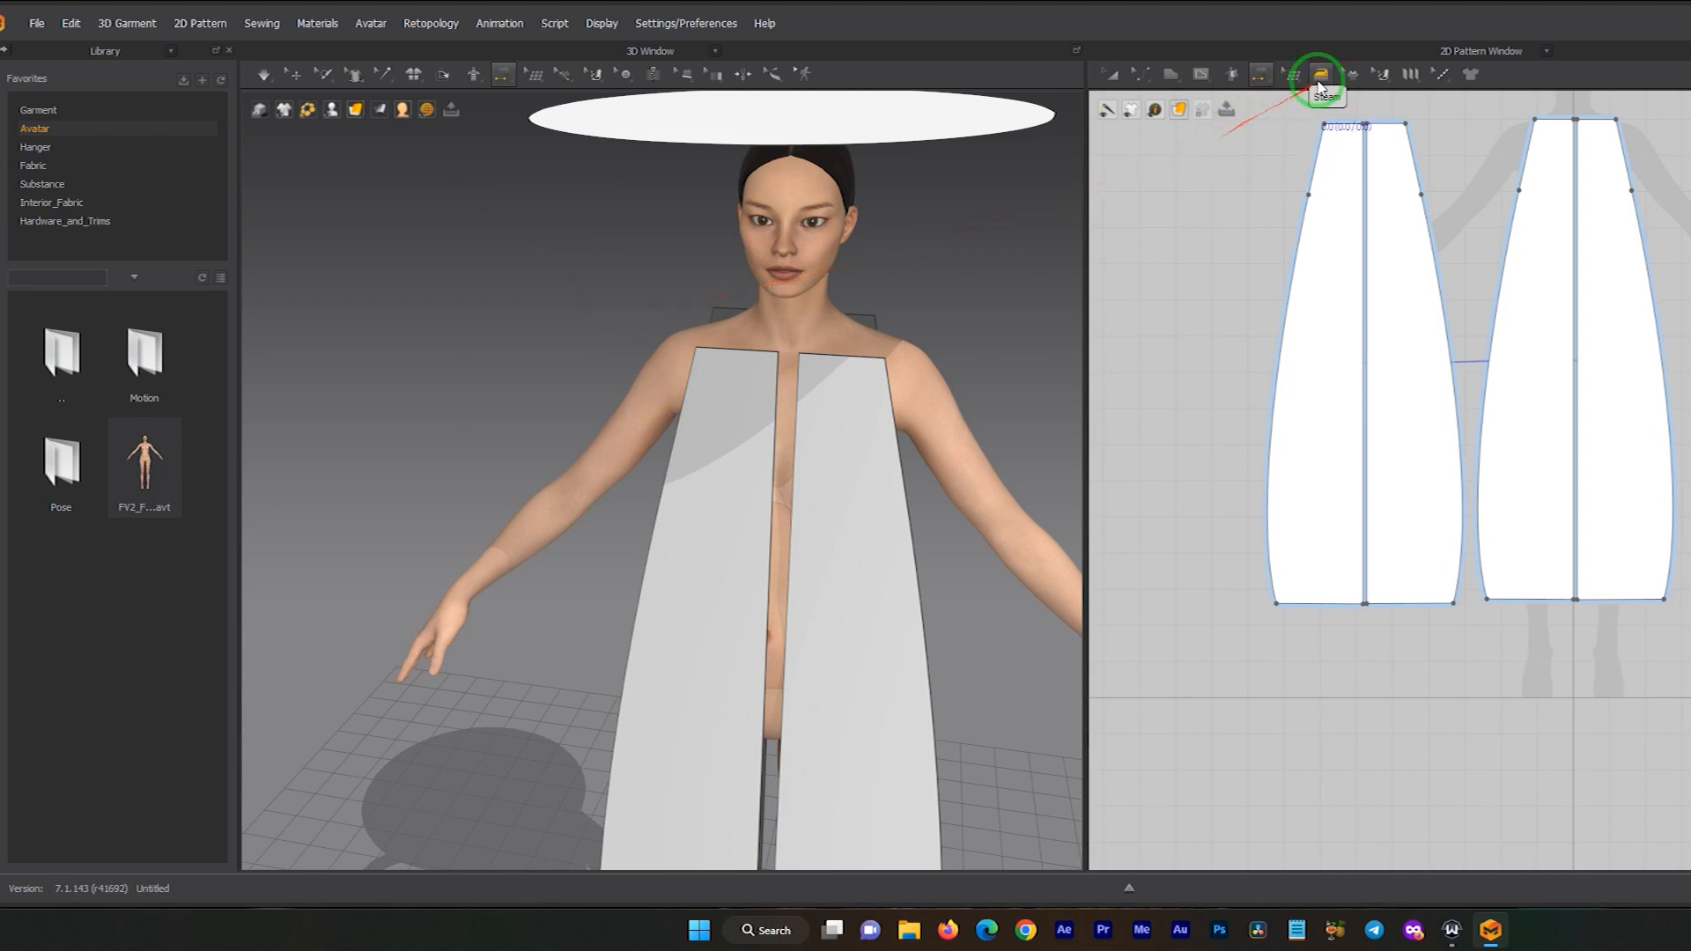
left_click(1271, 80)
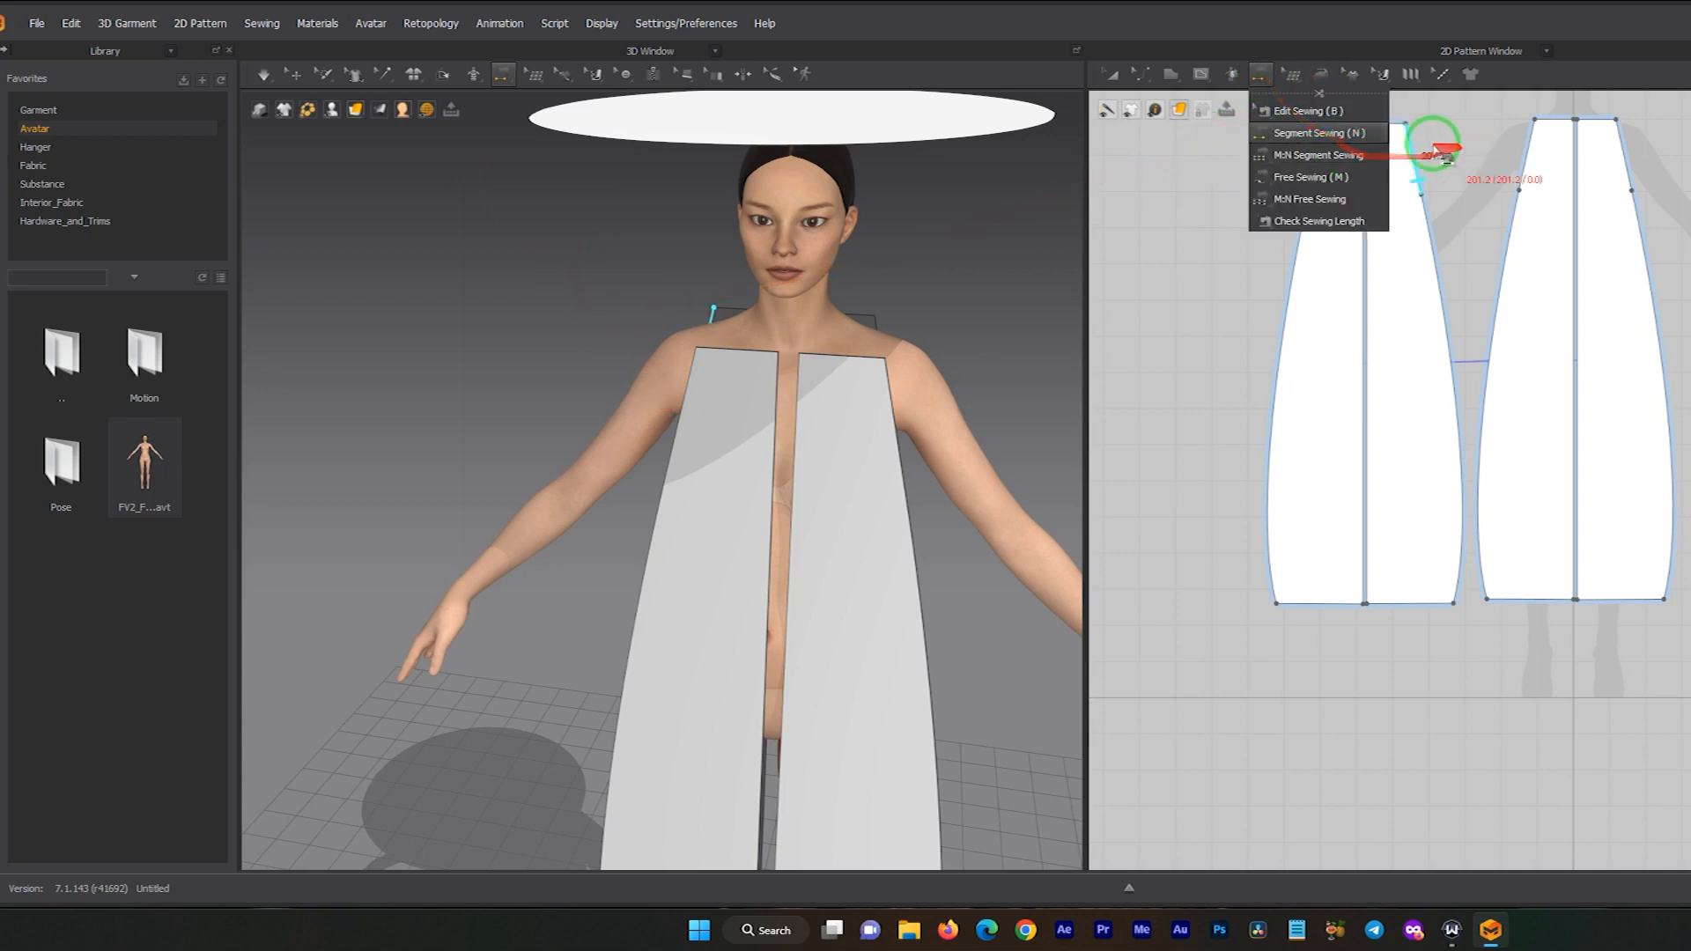
left_click(1292, 276)
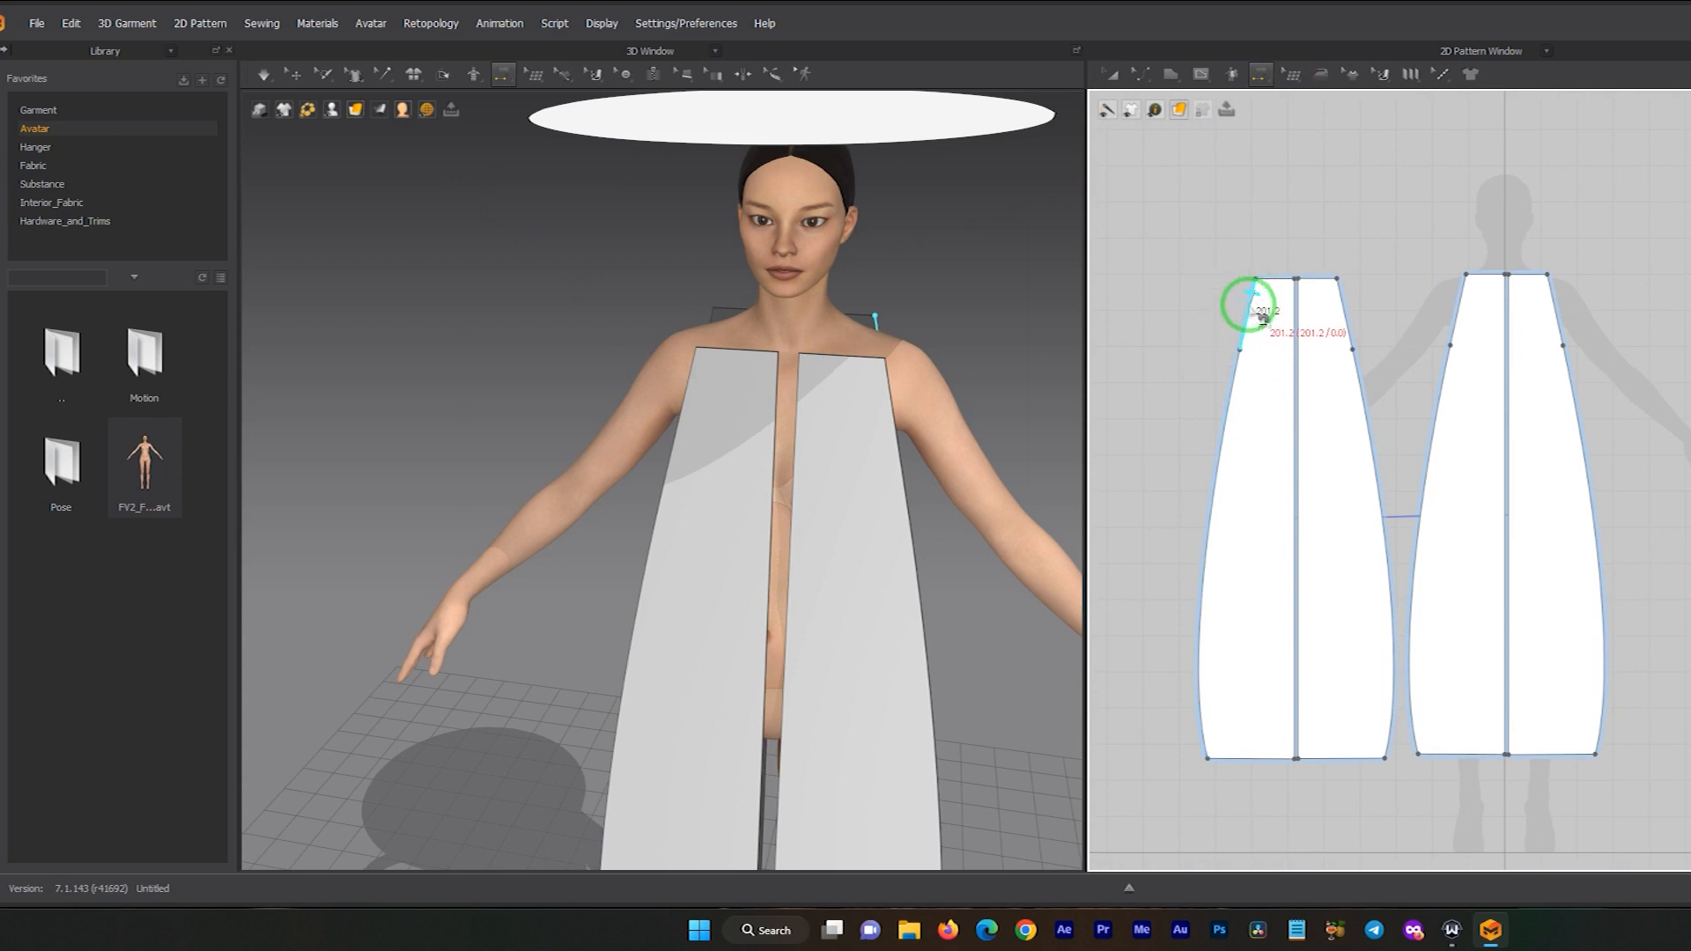
scroll(1243, 331, "up", 5)
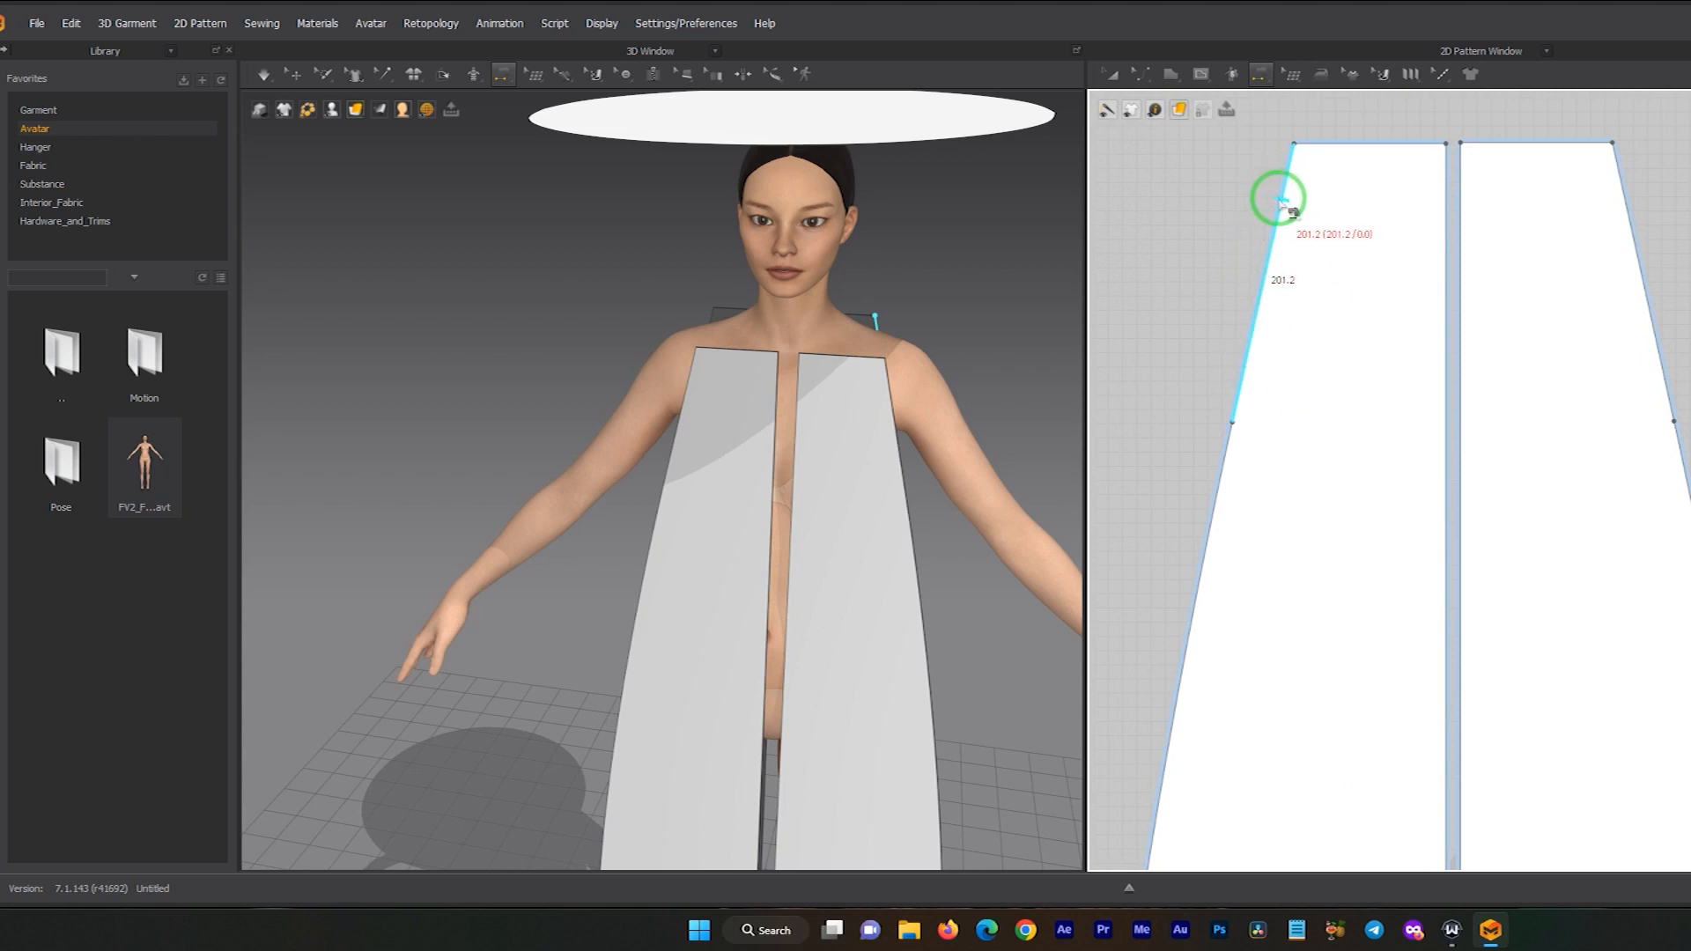
left_click(1245, 377)
scroll(1288, 326, "down", 5)
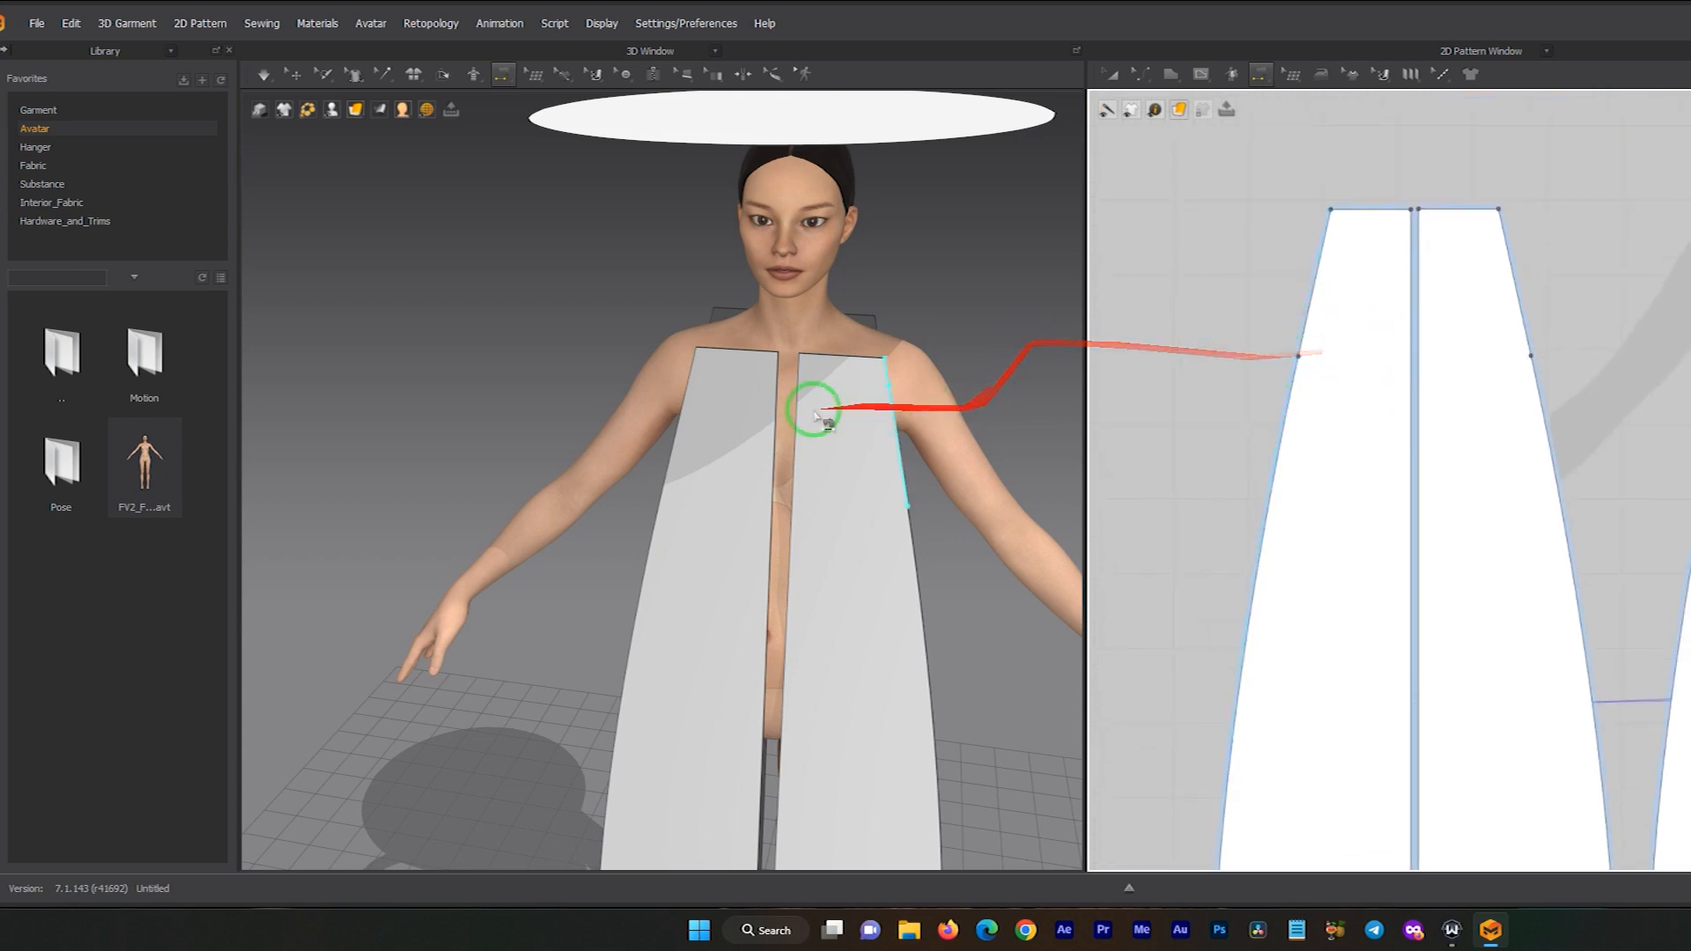
- Sew the top edges of both front halves to the matching top edges of the back pieces
right_click_drag(690, 397, 945, 274)
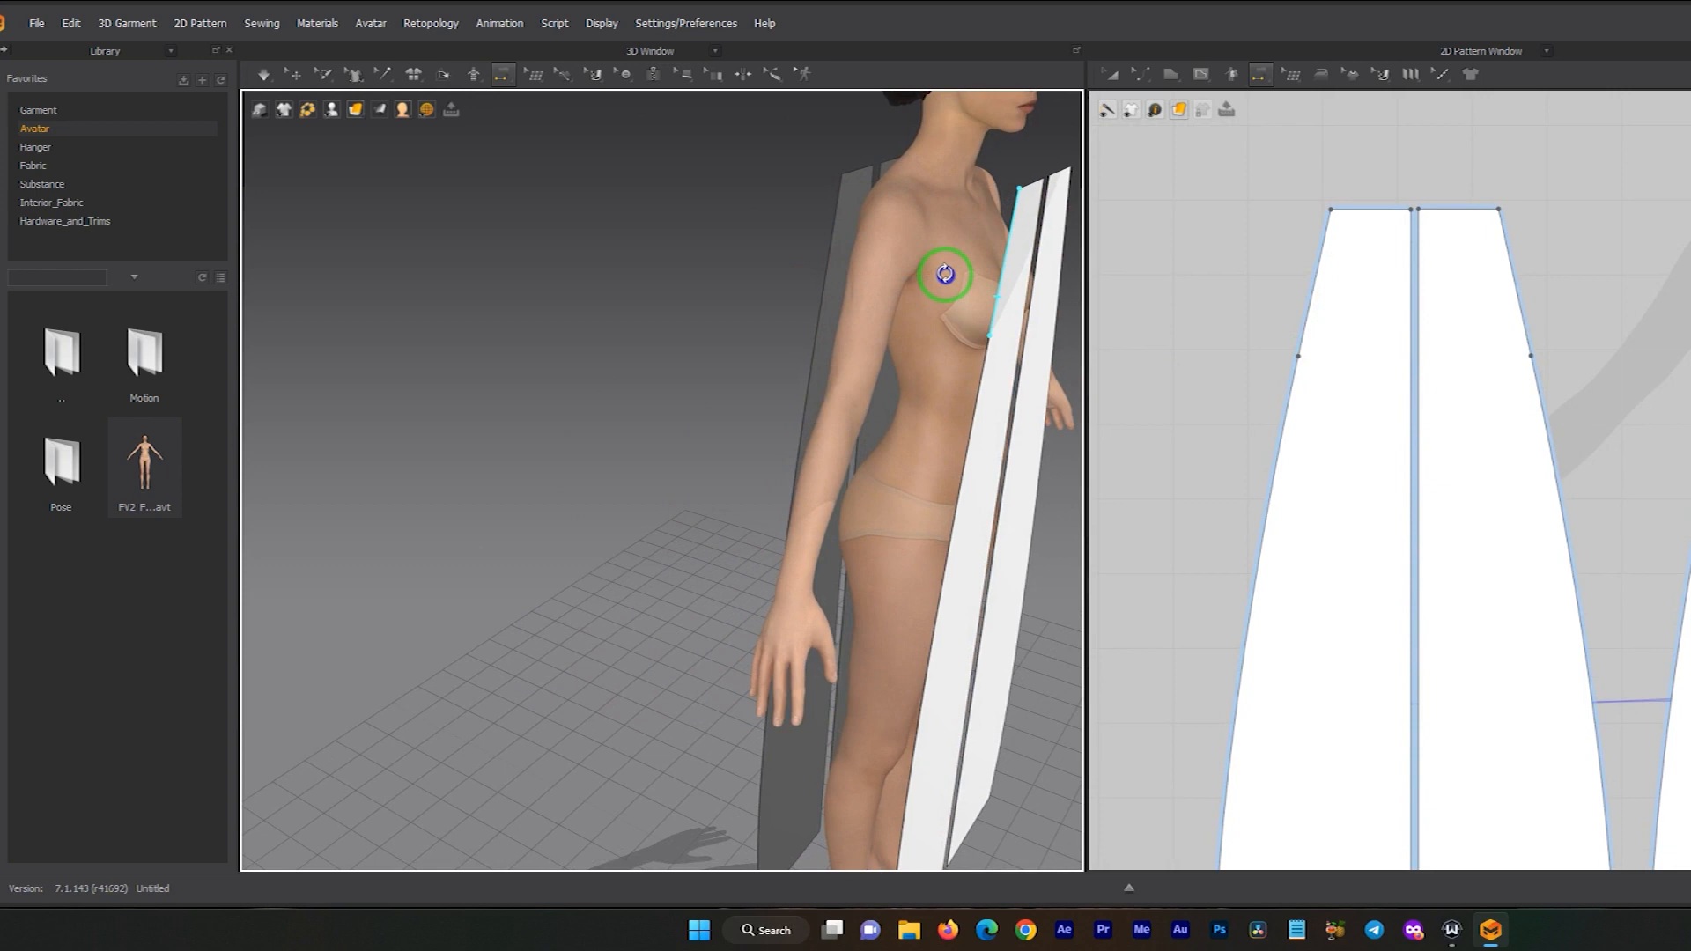
right_click_drag(987, 198, 766, 291)
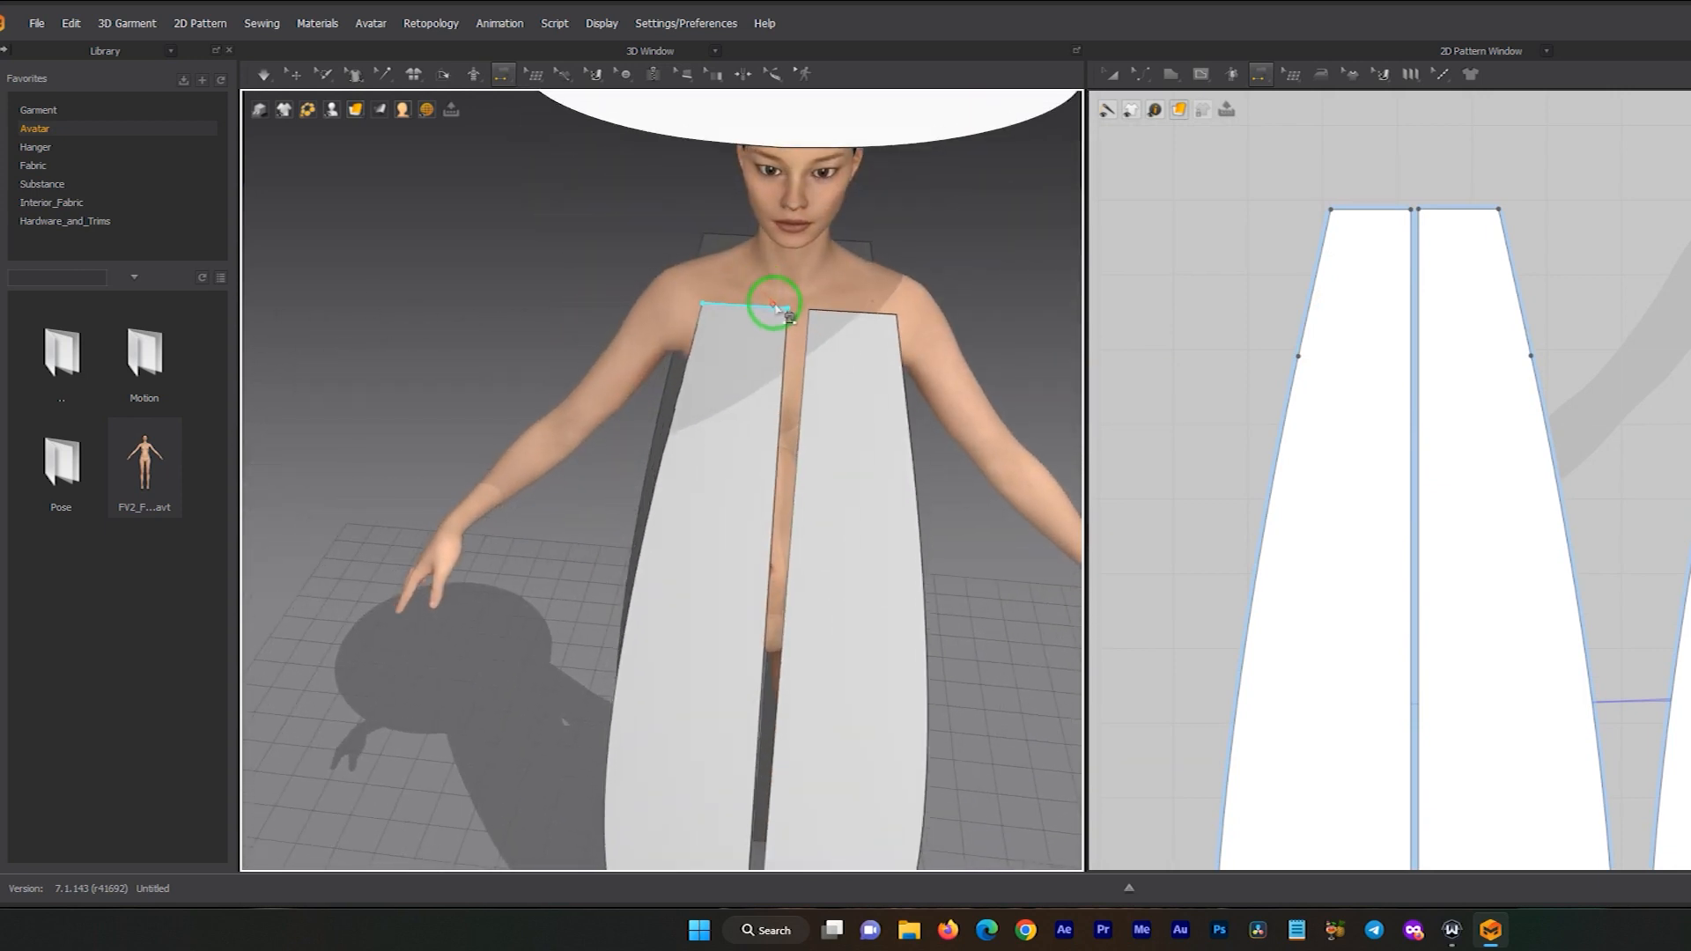
right_click_drag(723, 236, 779, 241)
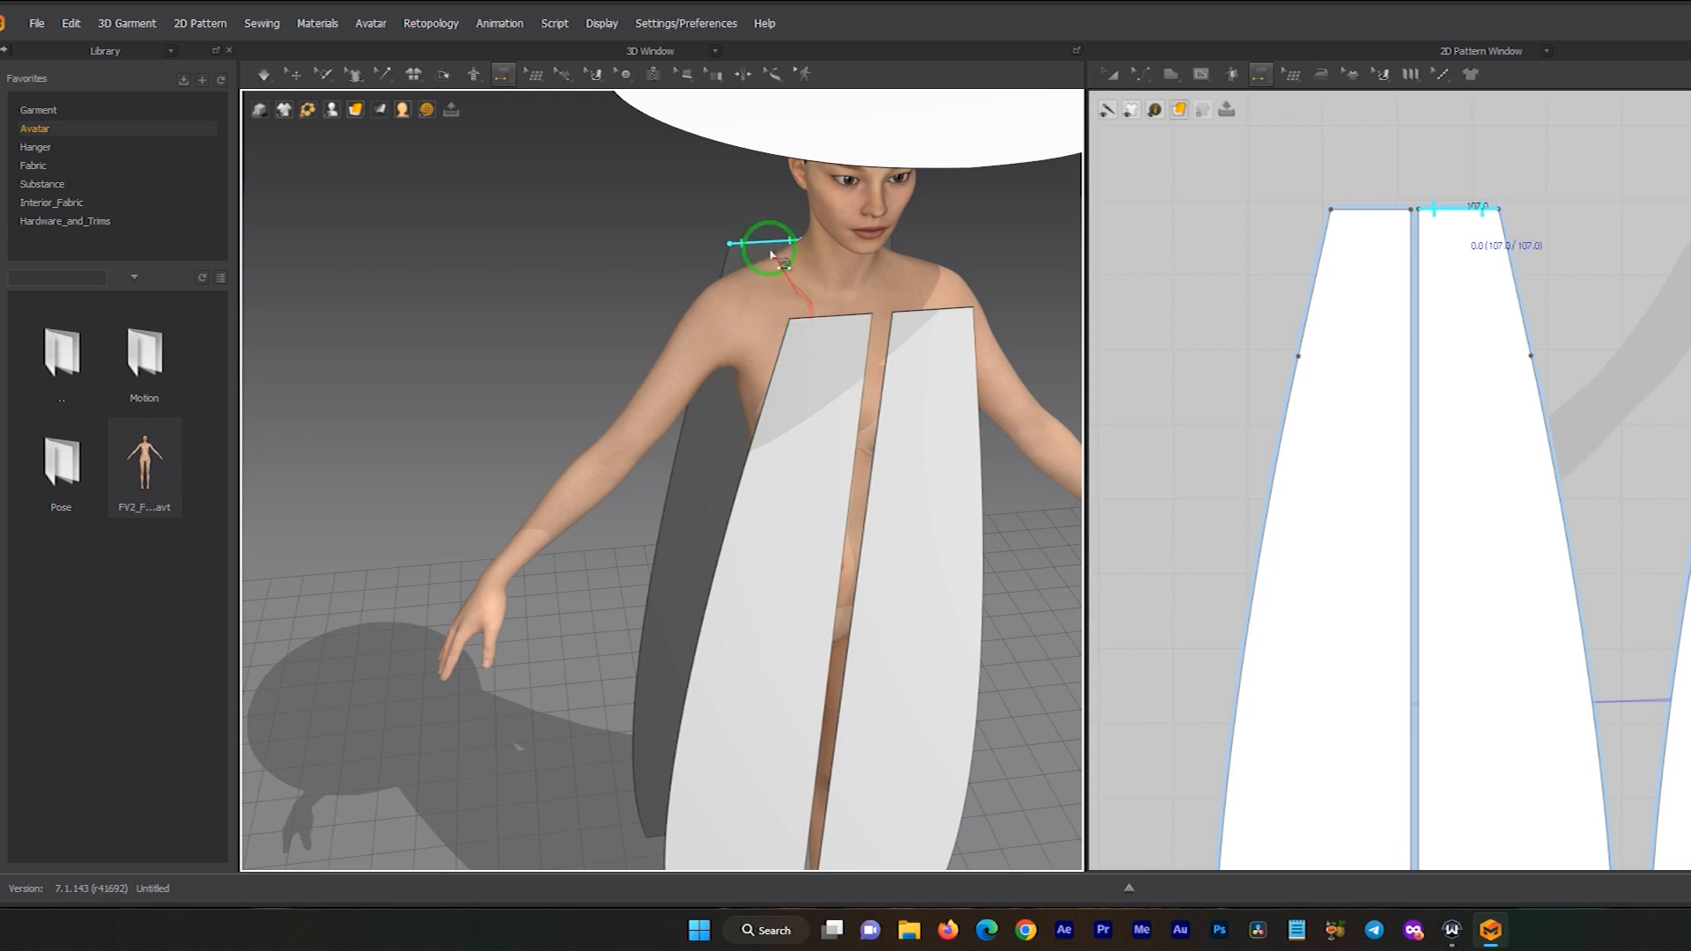
left_click(813, 319)
right_click_drag(780, 273, 718, 333)
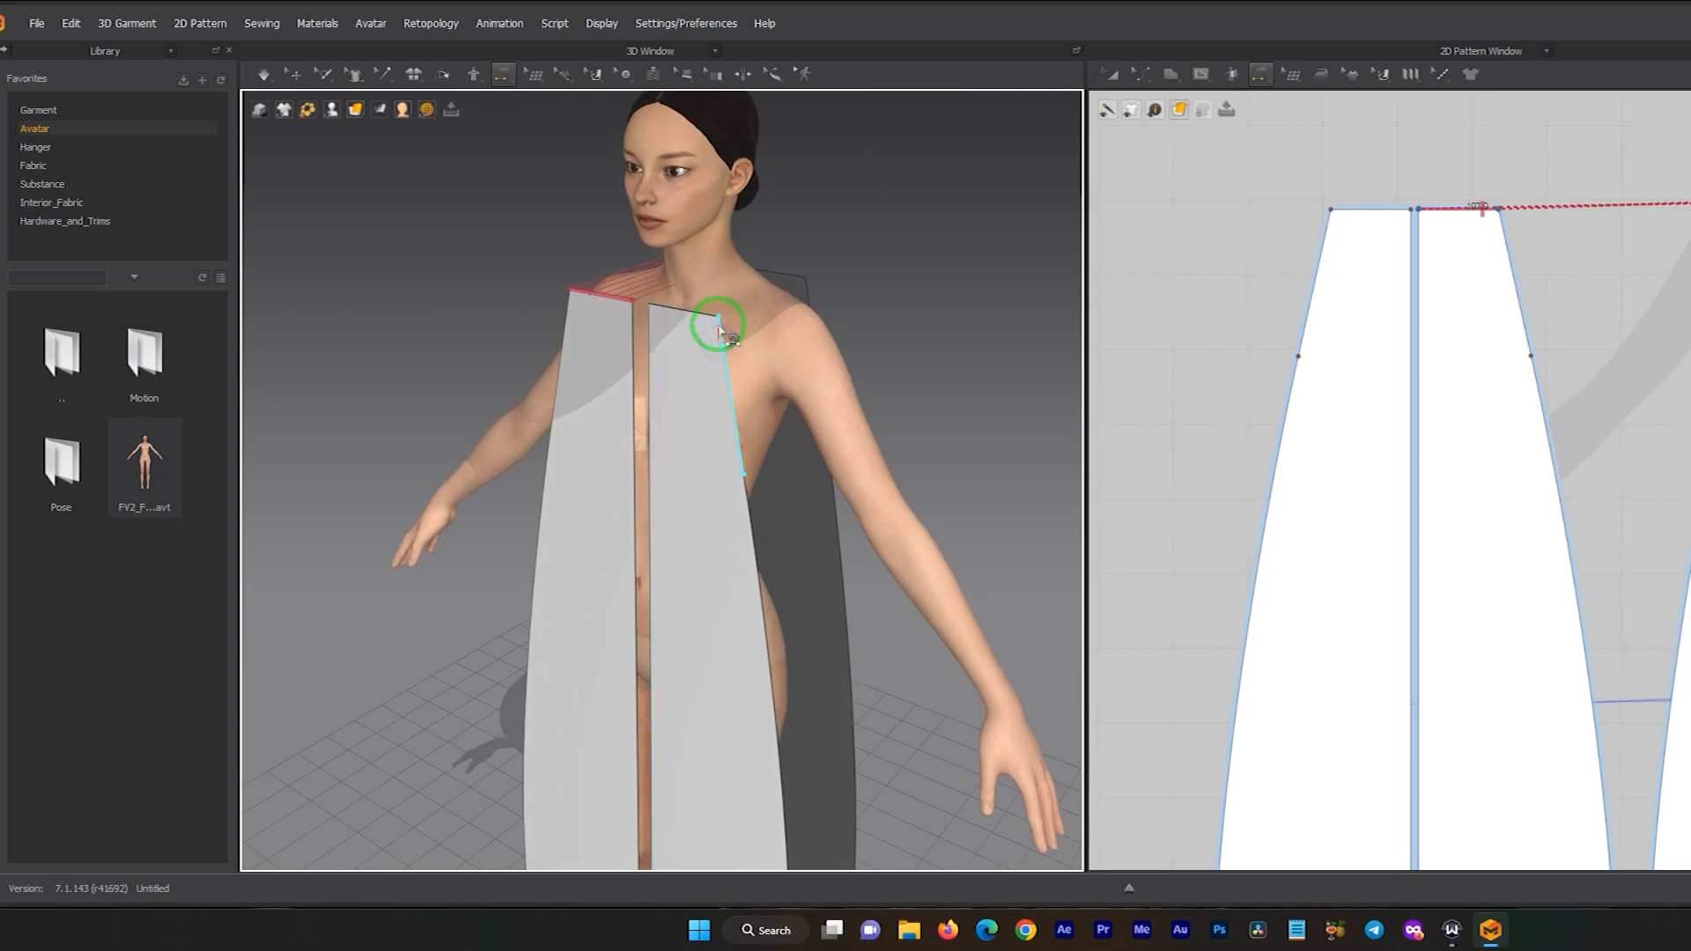
left_click(775, 289)
right_click_drag(776, 294, 823, 302)
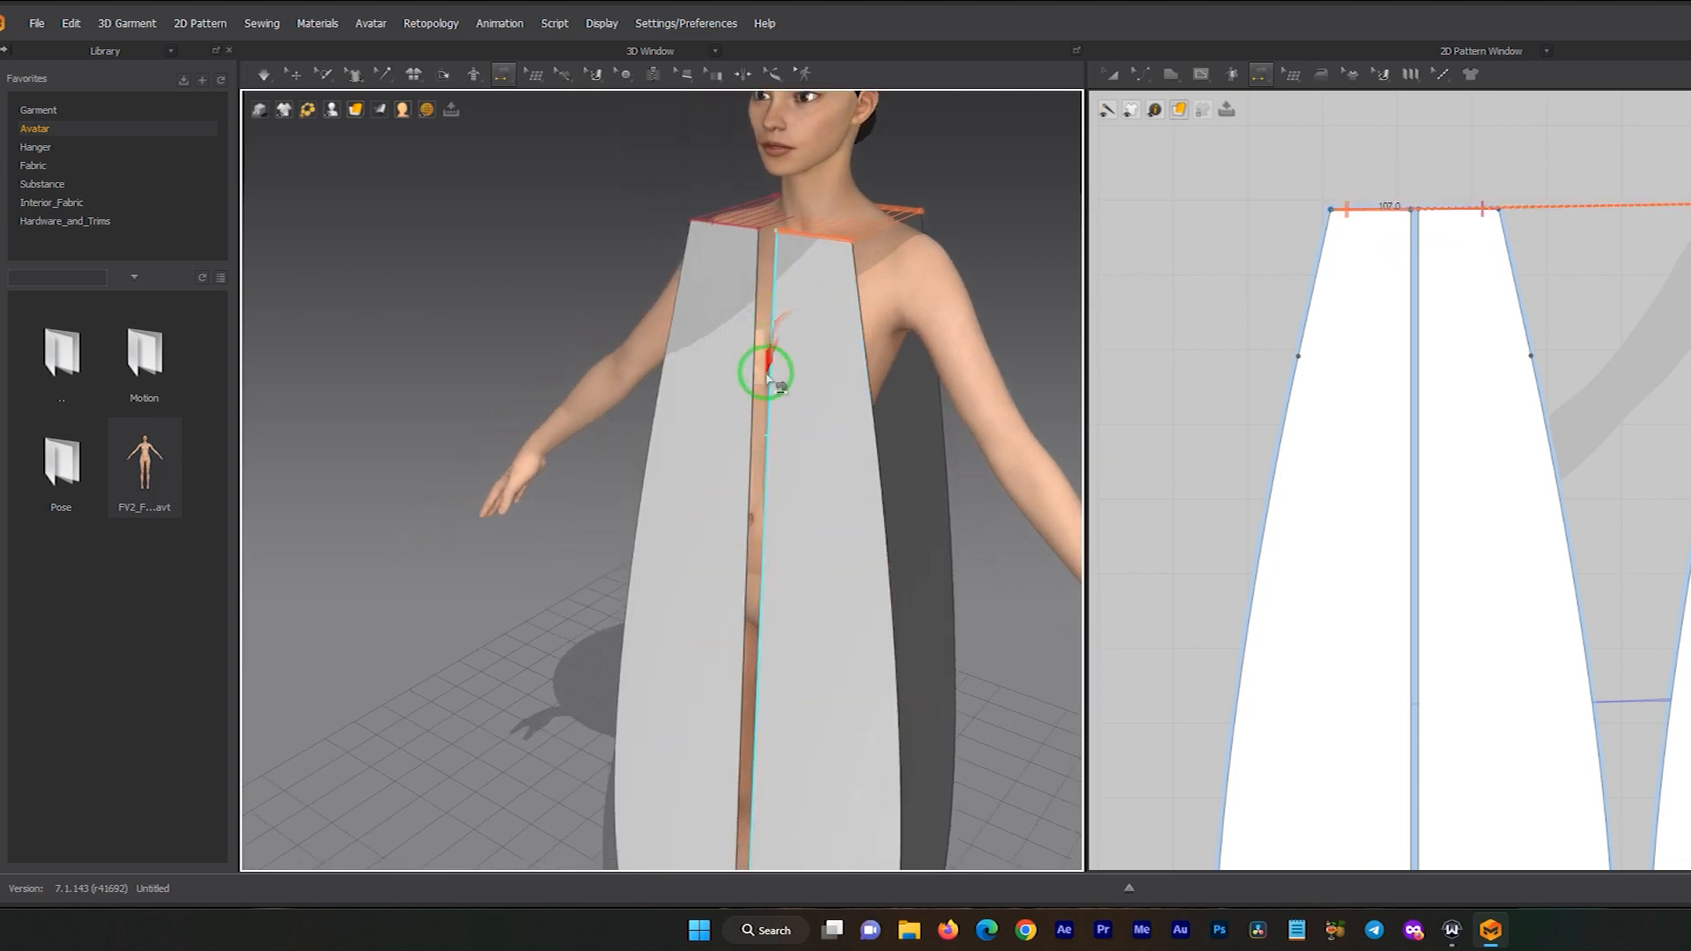
- Sew the two front halves together along their straight centre front edges
scroll(768, 363, "up", 3)
left_click(854, 221)
left_click(851, 219)
- Sew the long curved front side edges to the matching back side edges on both sides, leaving the upper segments open
middle_click_drag(888, 257, 738, 317)
left_click(739, 352)
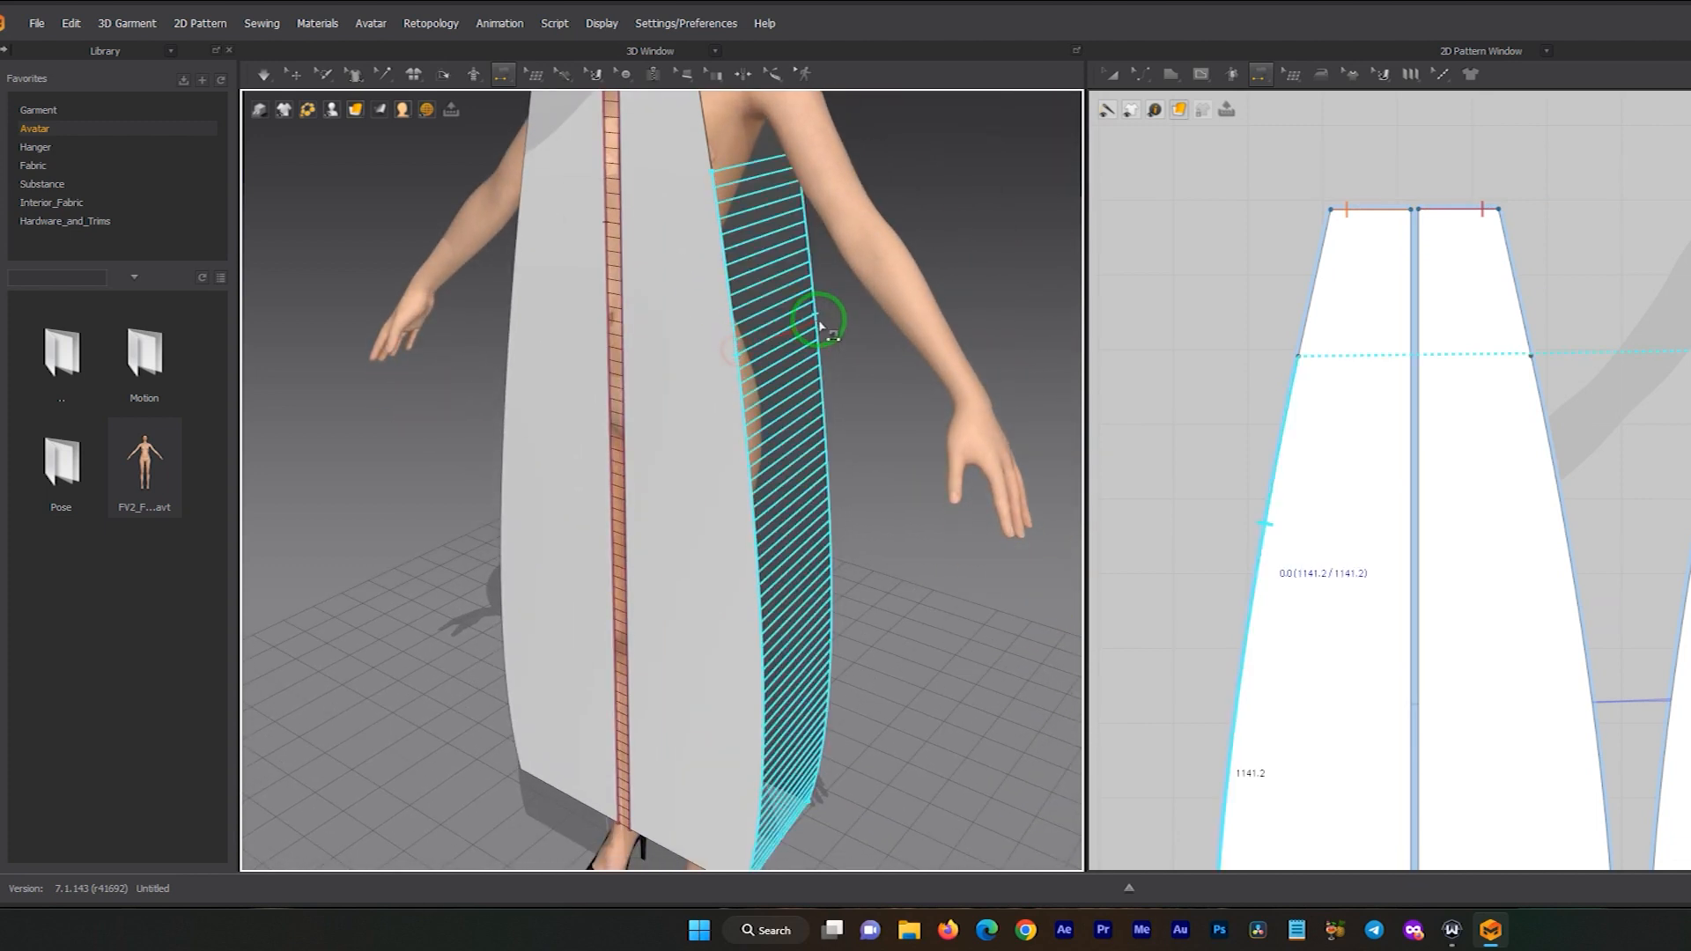
left_click(817, 316)
middle_click_drag(692, 234, 719, 420)
right_click_drag(803, 278, 970, 302)
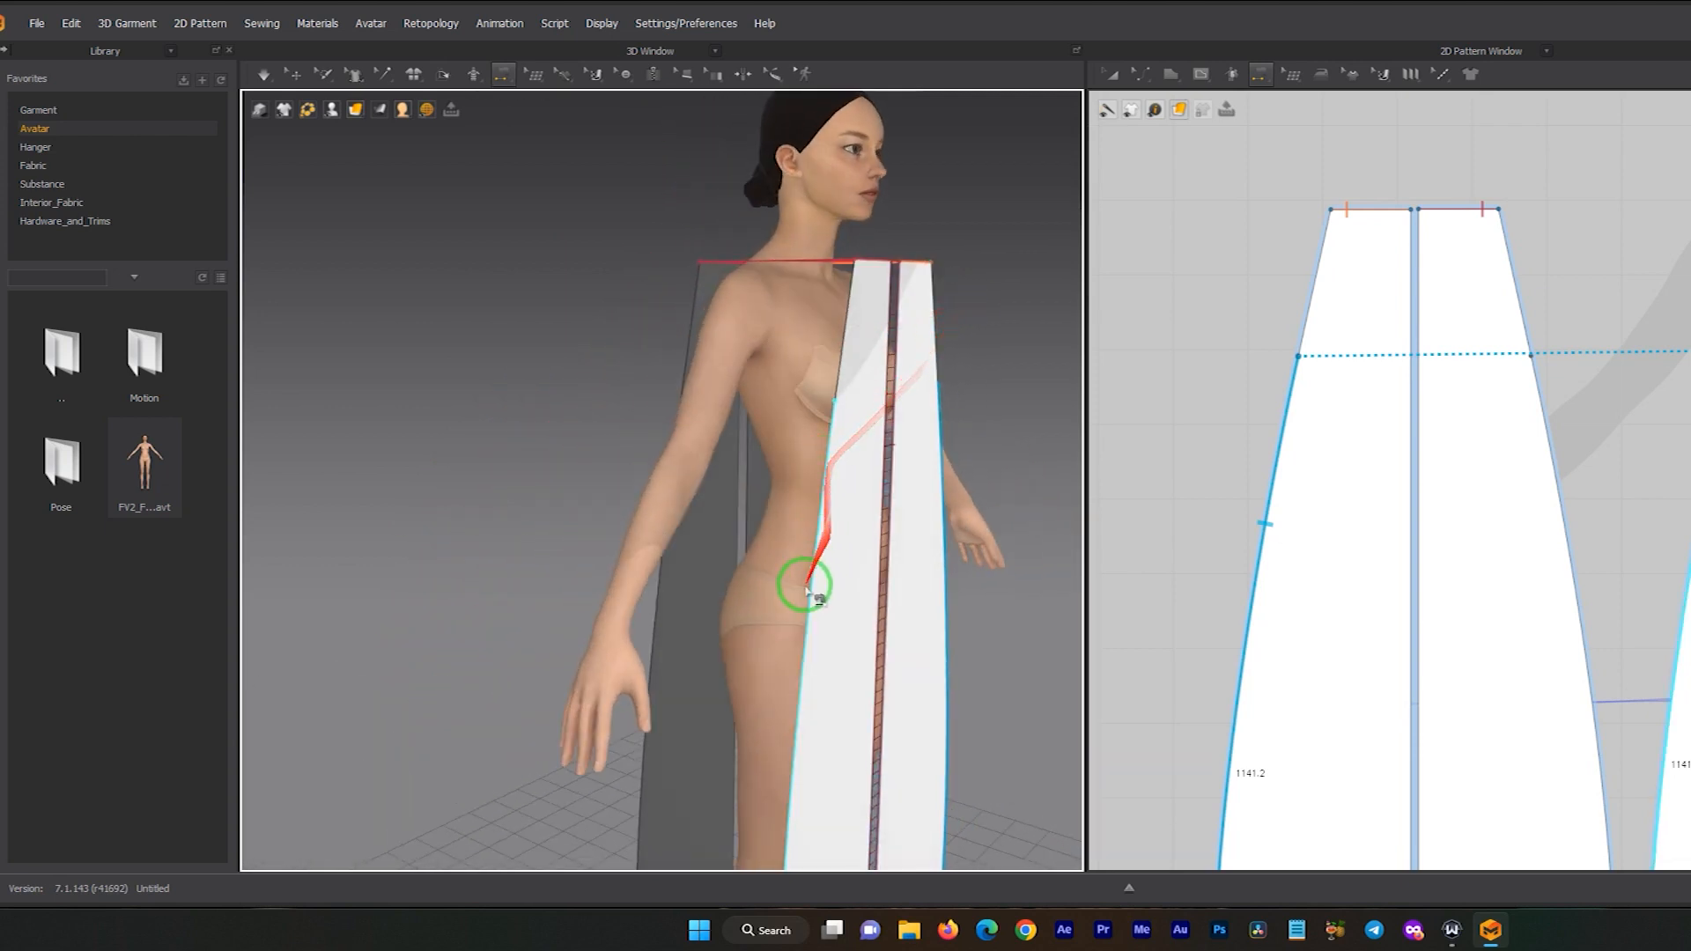
middle_click_drag(807, 587, 848, 423)
left_click(865, 433)
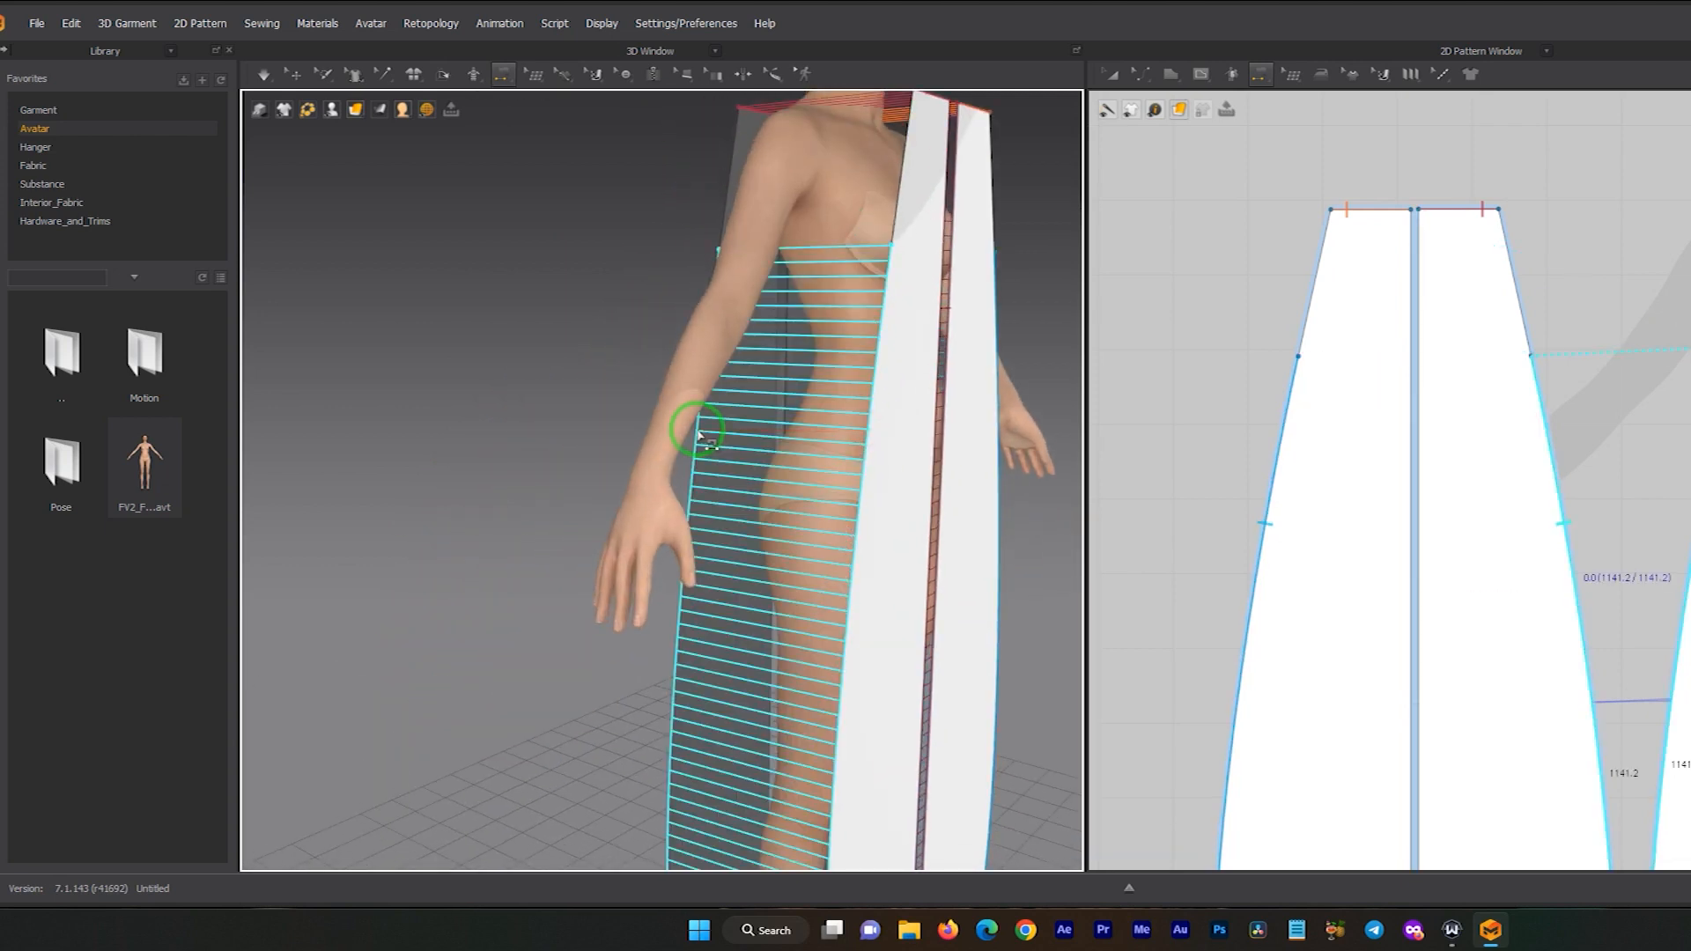
left_click(700, 433)
- Delete both shoulder seams along the top edges with Edit Sewing
scroll(748, 479, "down", 5)
scroll(786, 438, "up", 10)
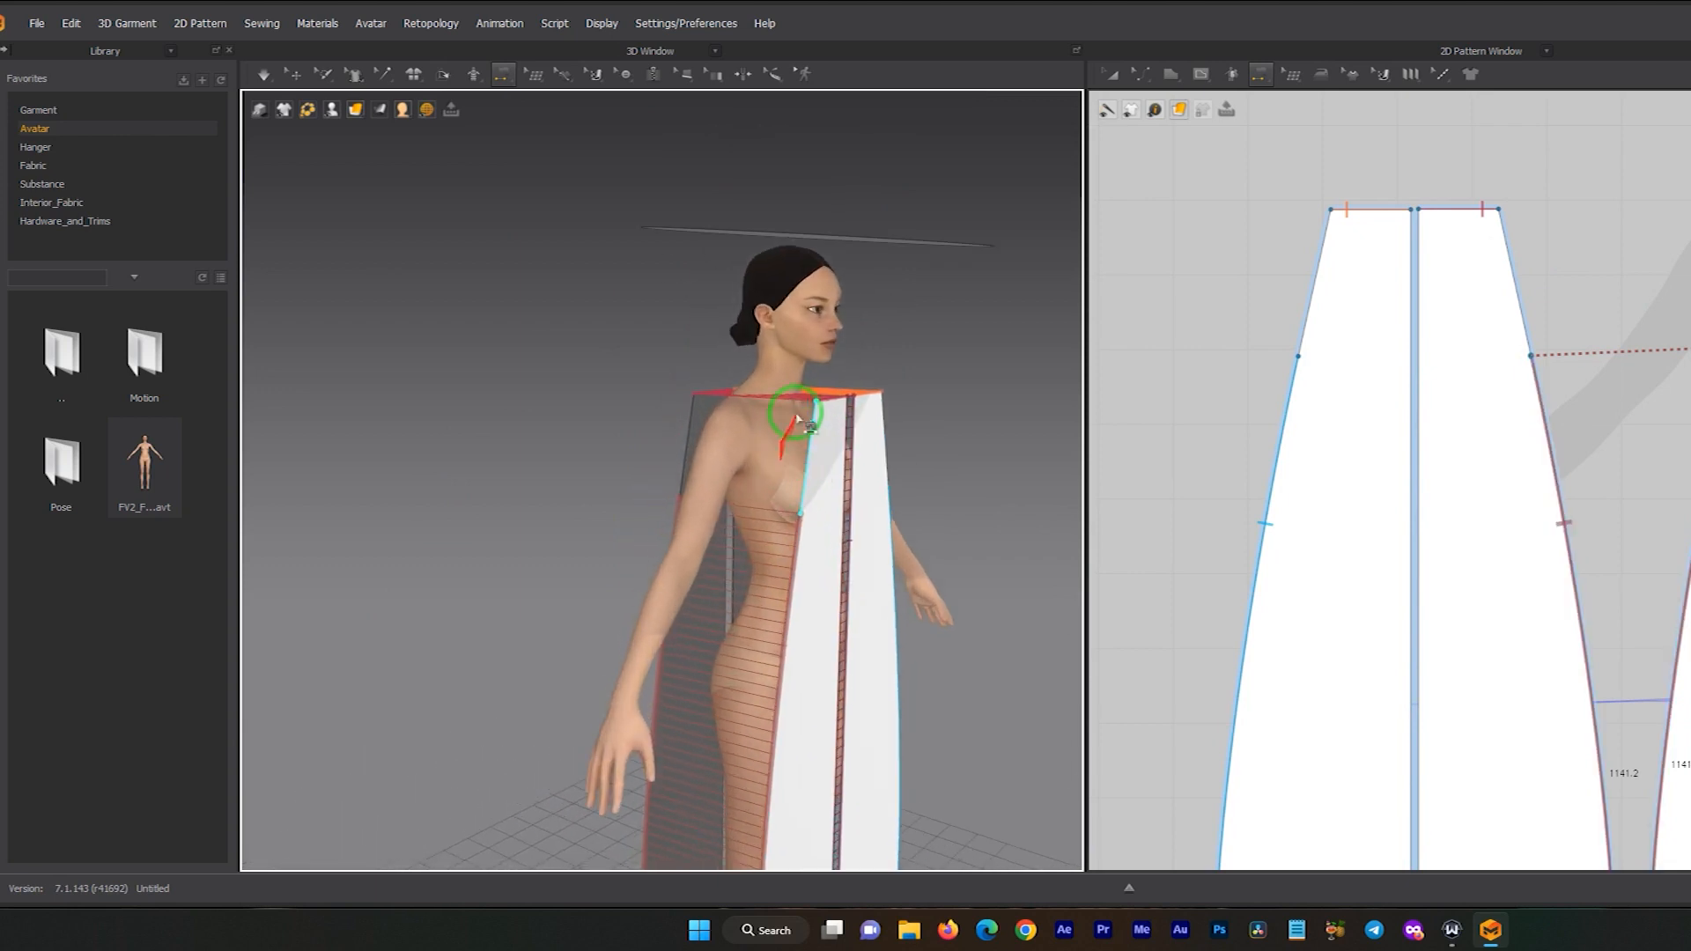
right_click_drag(846, 453, 661, 558)
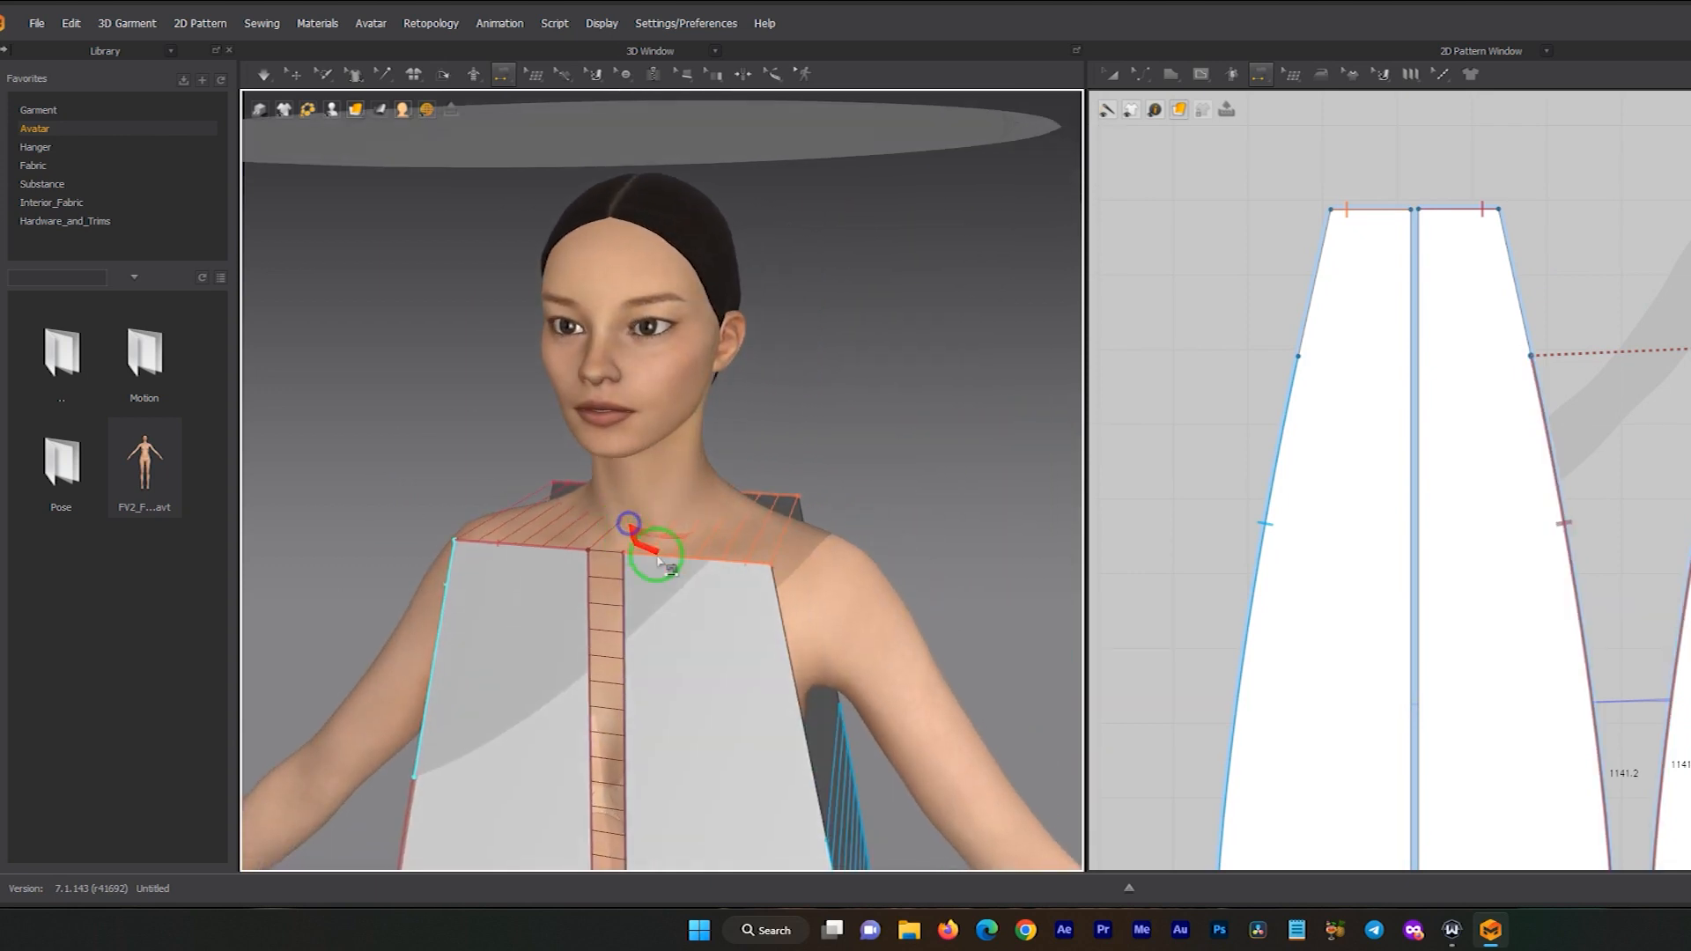
scroll(670, 502, "up", 5)
scroll(699, 476, "up", 2)
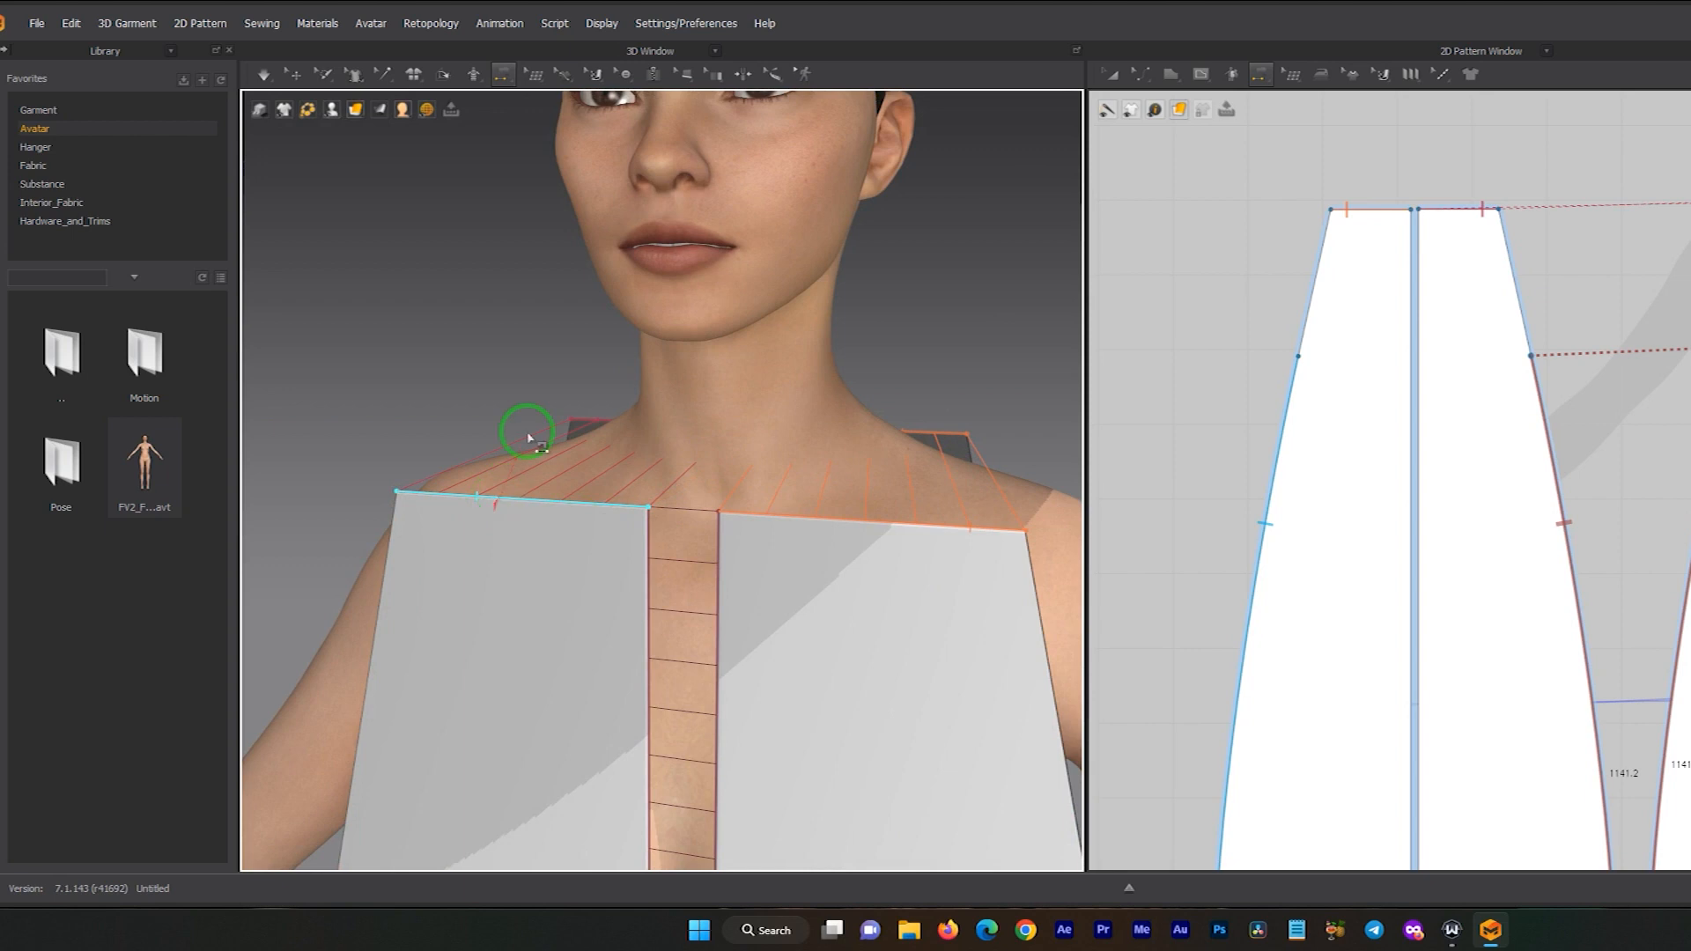
left_click(504, 74)
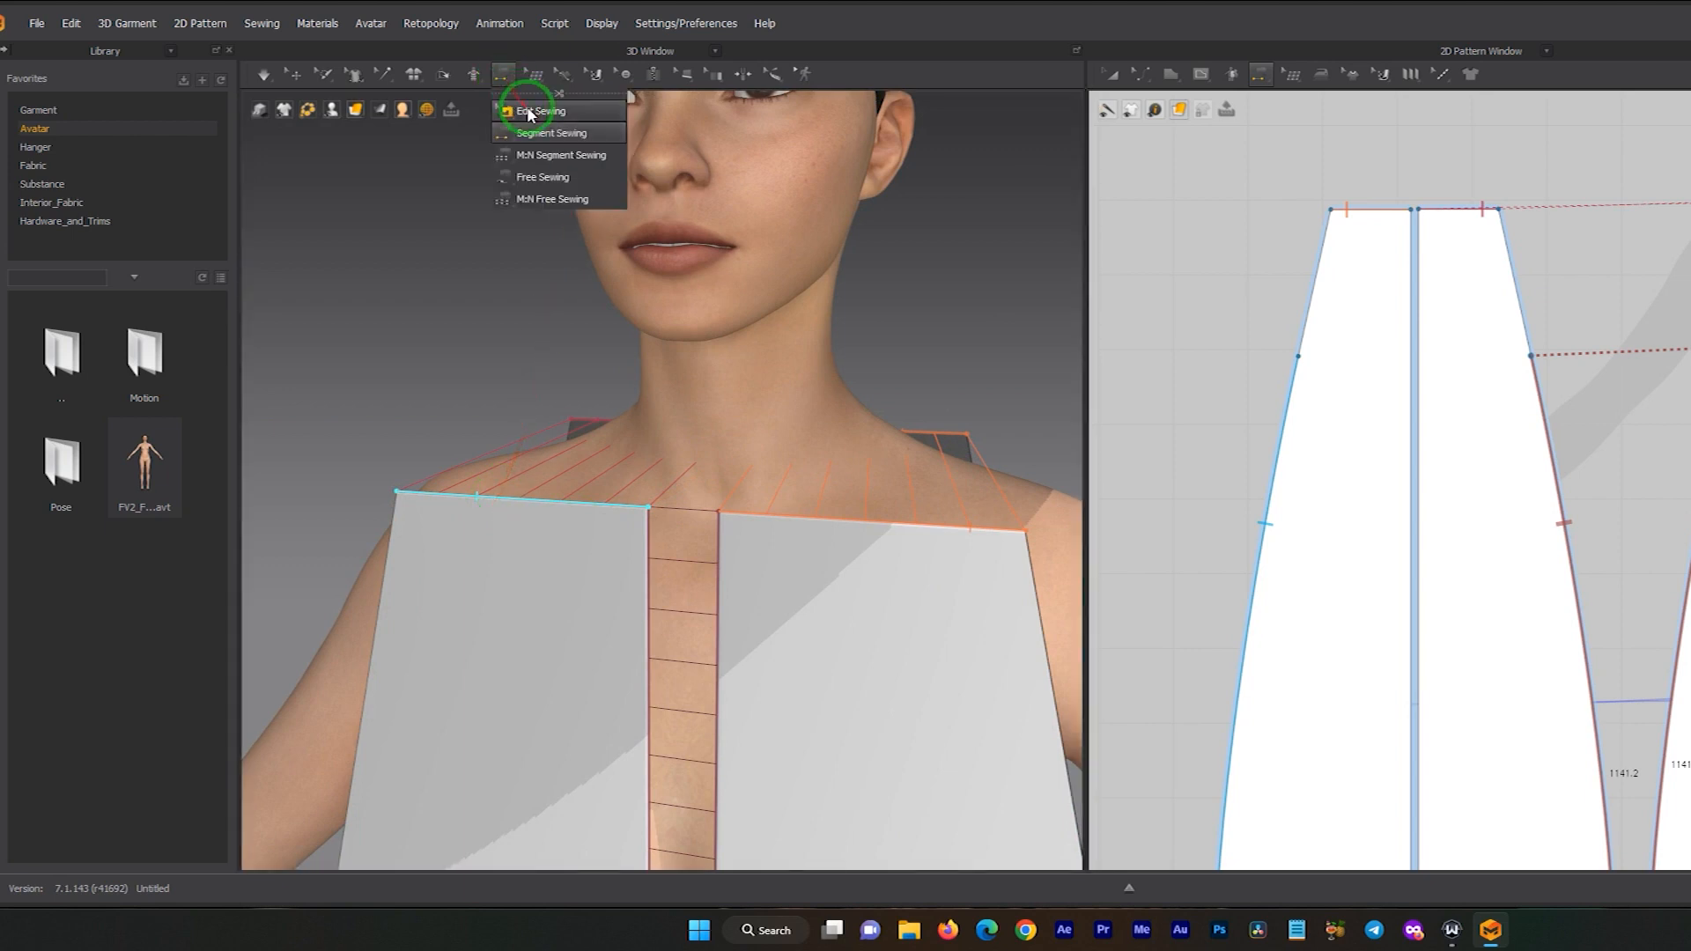
left_click(527, 109)
right_click(542, 500)
left_click(586, 513)
right_click(800, 515)
left_click(837, 526)
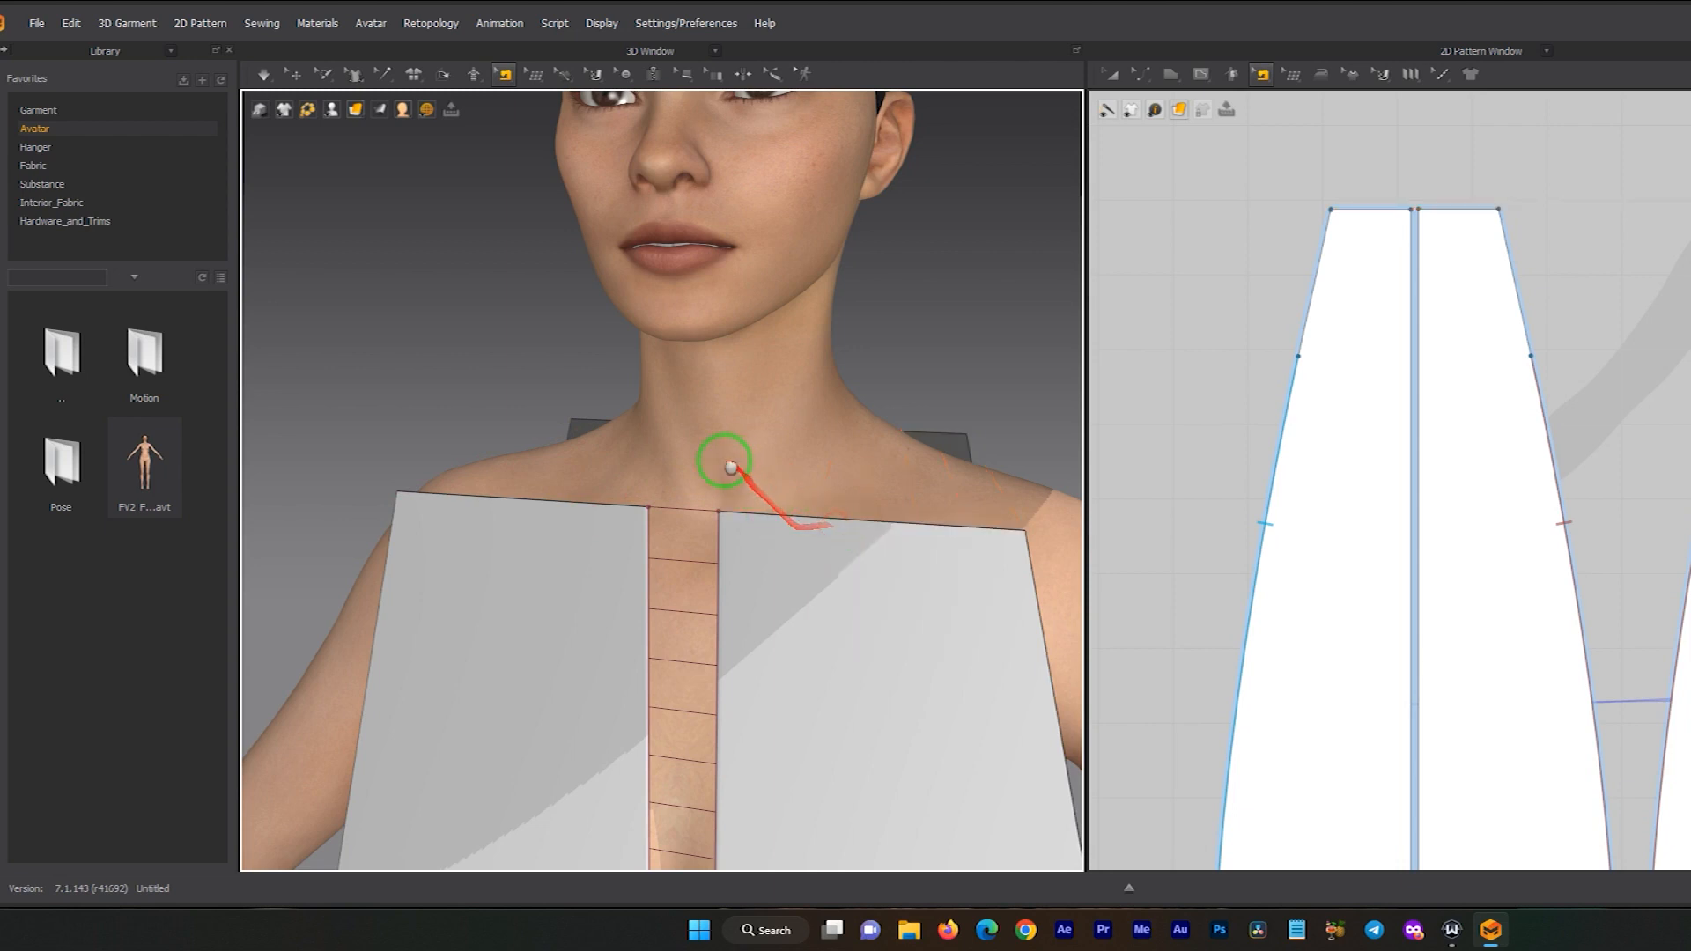
- Examine the unsewn shoulder and neckline area between the front halves and back pieces around the avatar
middle_click_drag(736, 461, 622, 442)
right_click_drag(738, 416, 777, 412)
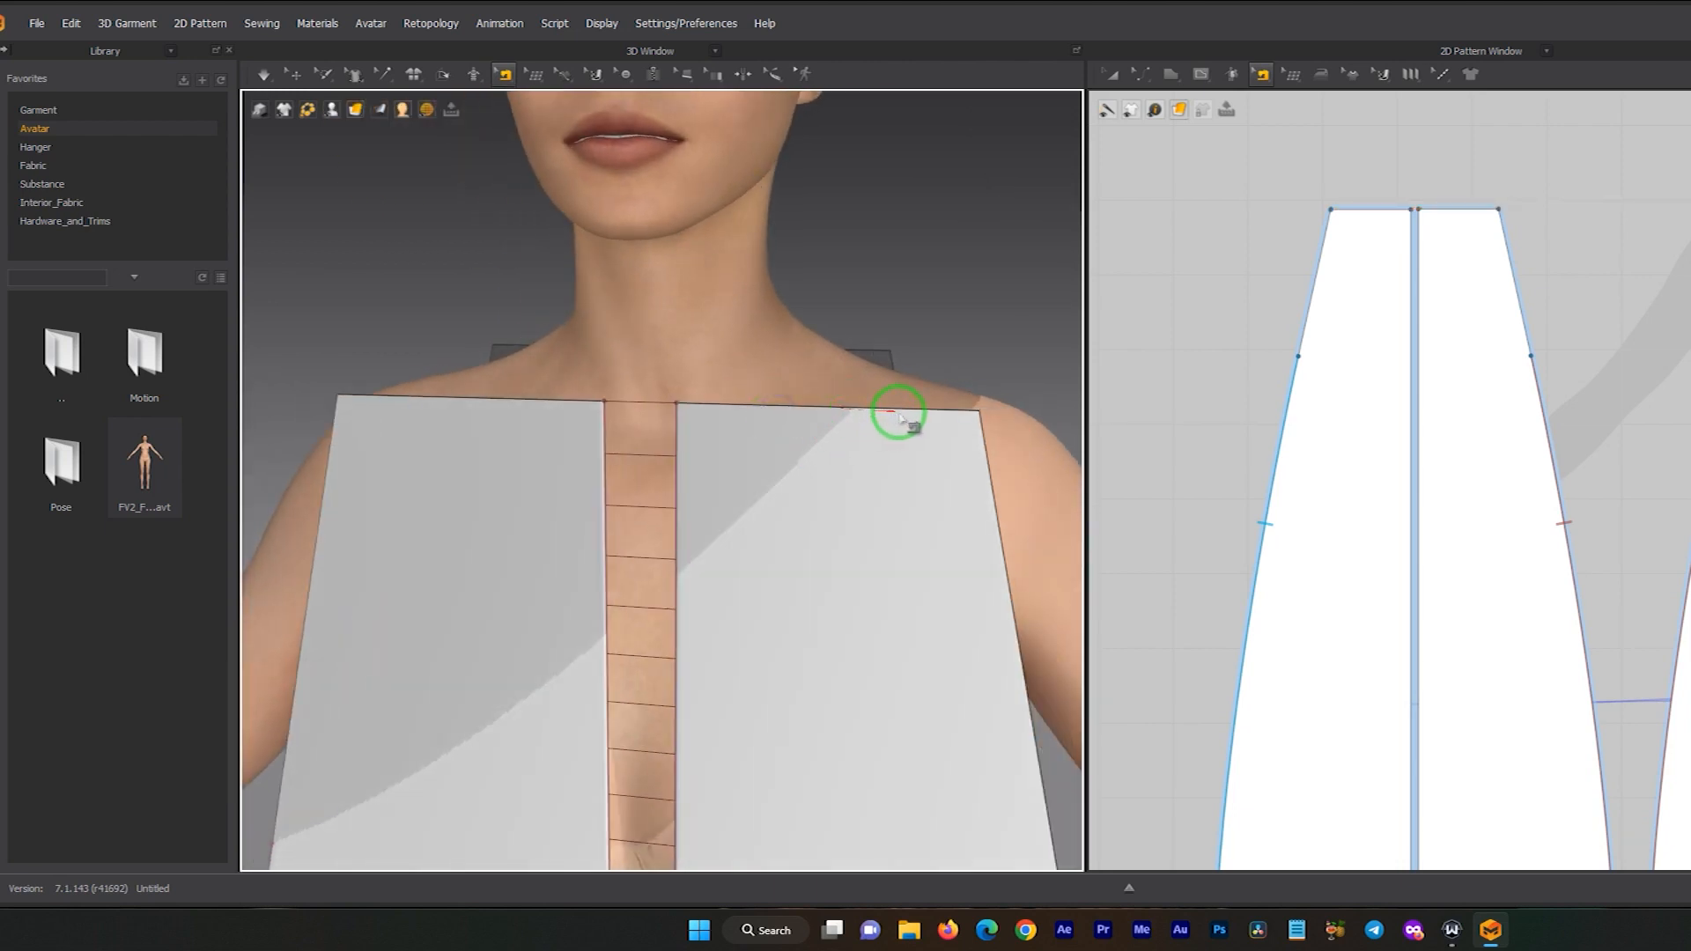
right_click_drag(801, 407, 750, 474)
right_click_drag(662, 526, 939, 386)
right_click_drag(643, 368, 715, 423)
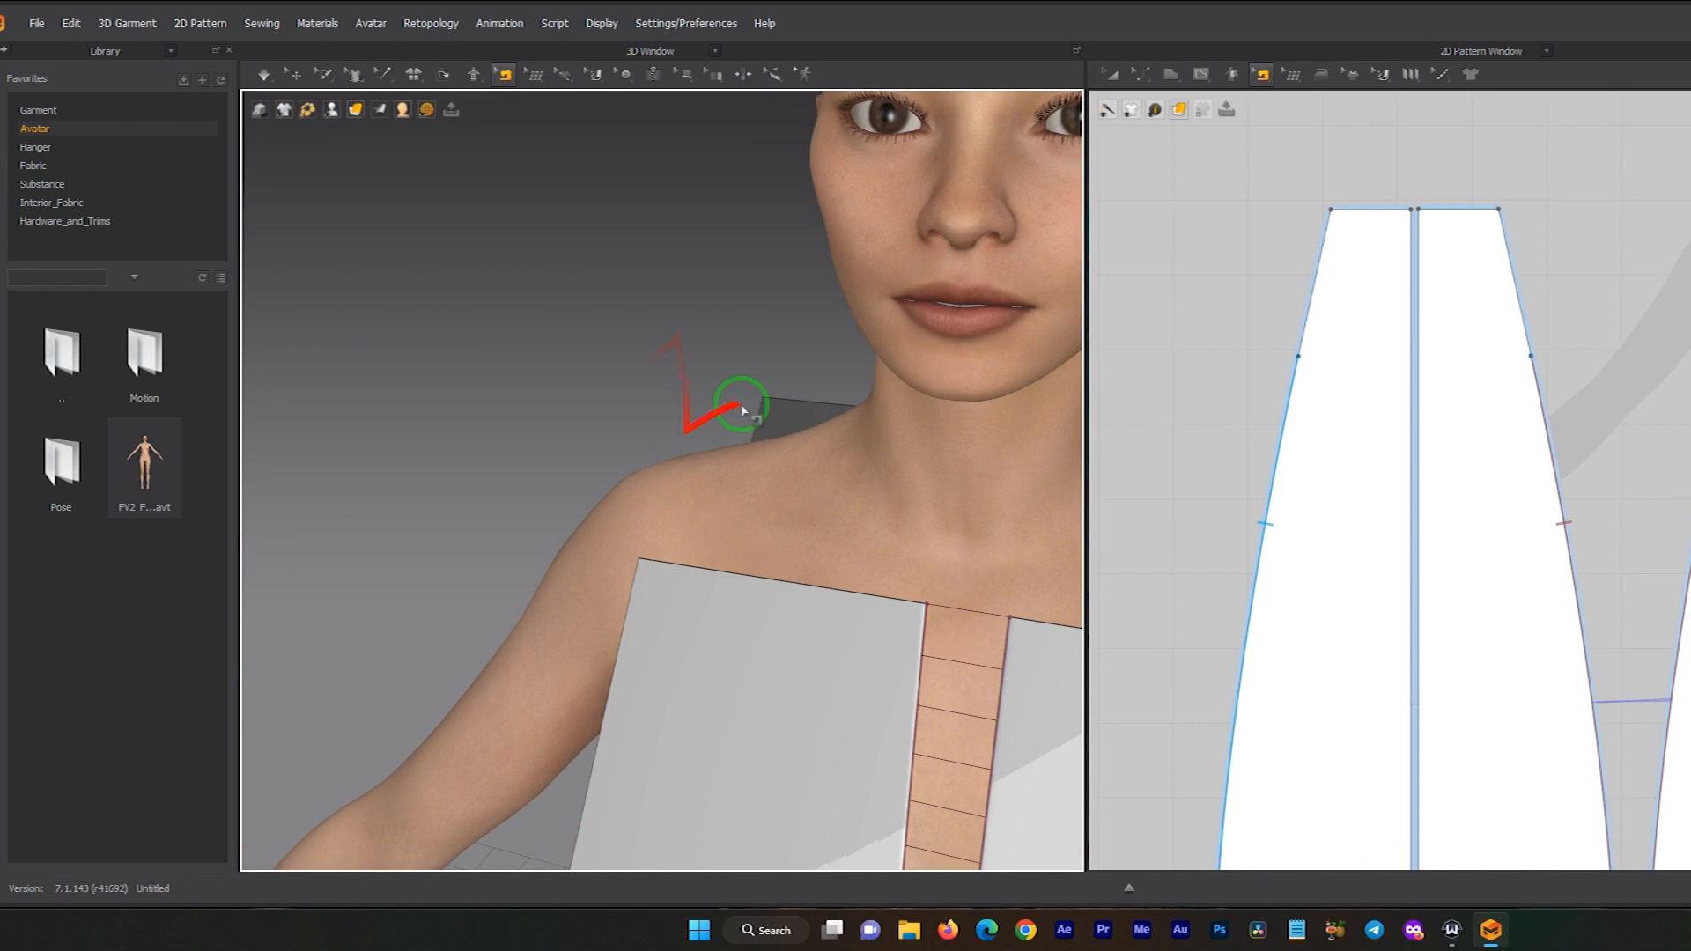
middle_click_drag(763, 459, 626, 351)
scroll(620, 395, "down", 5)
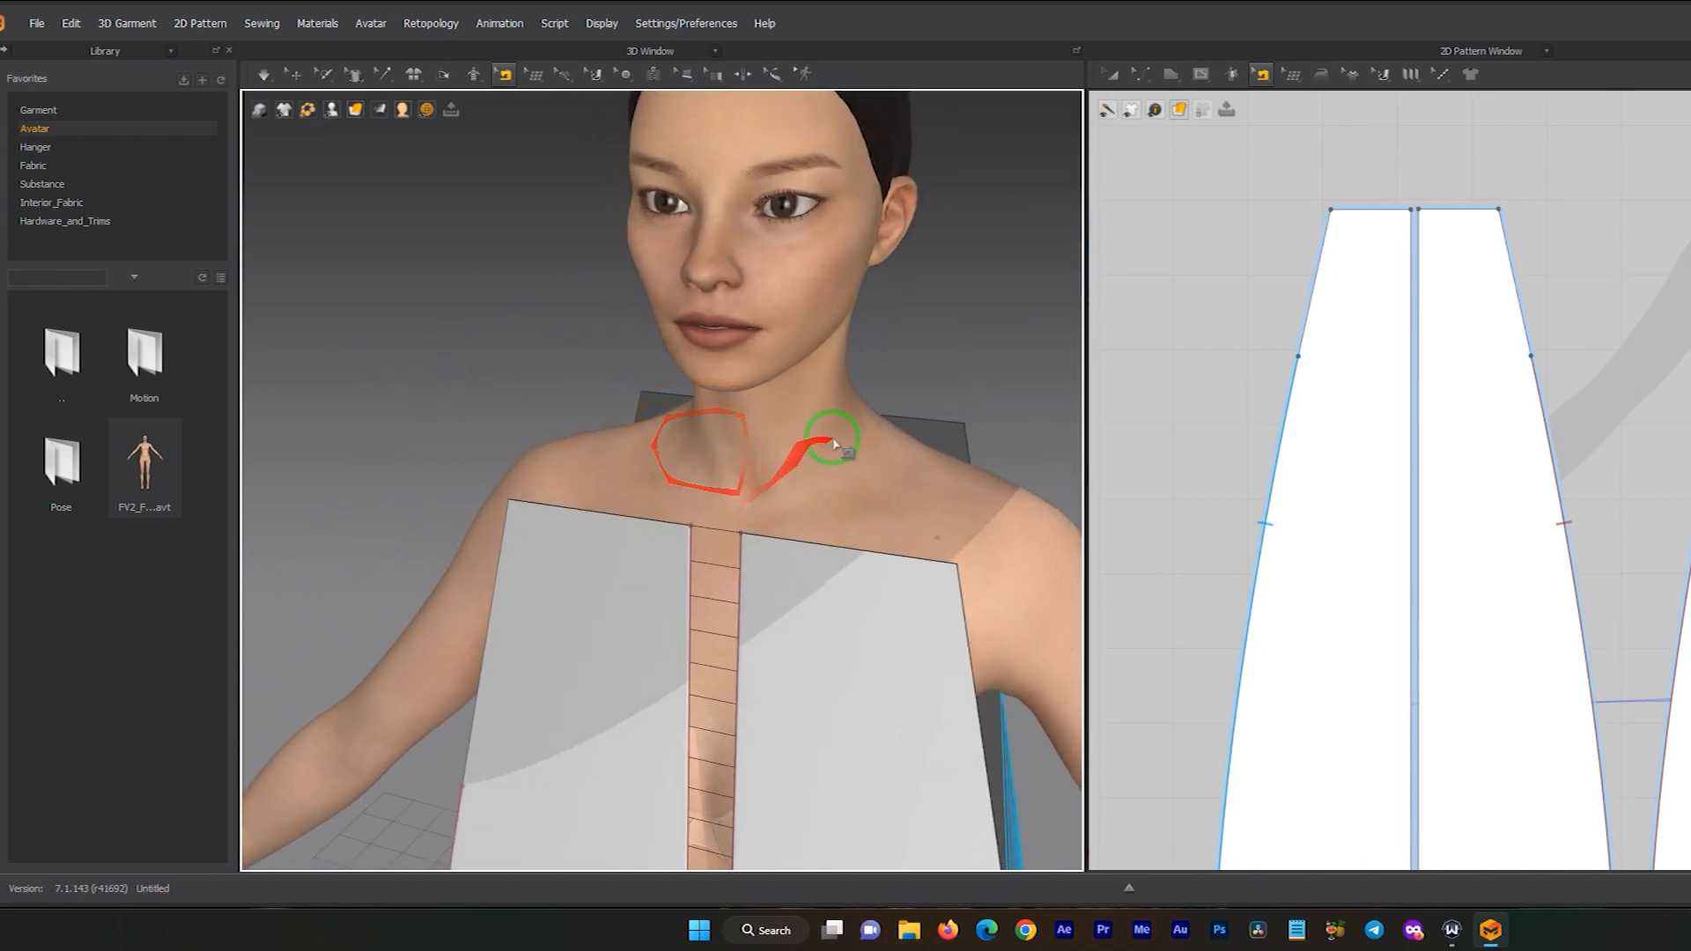
middle_click_drag(830, 563, 735, 359)
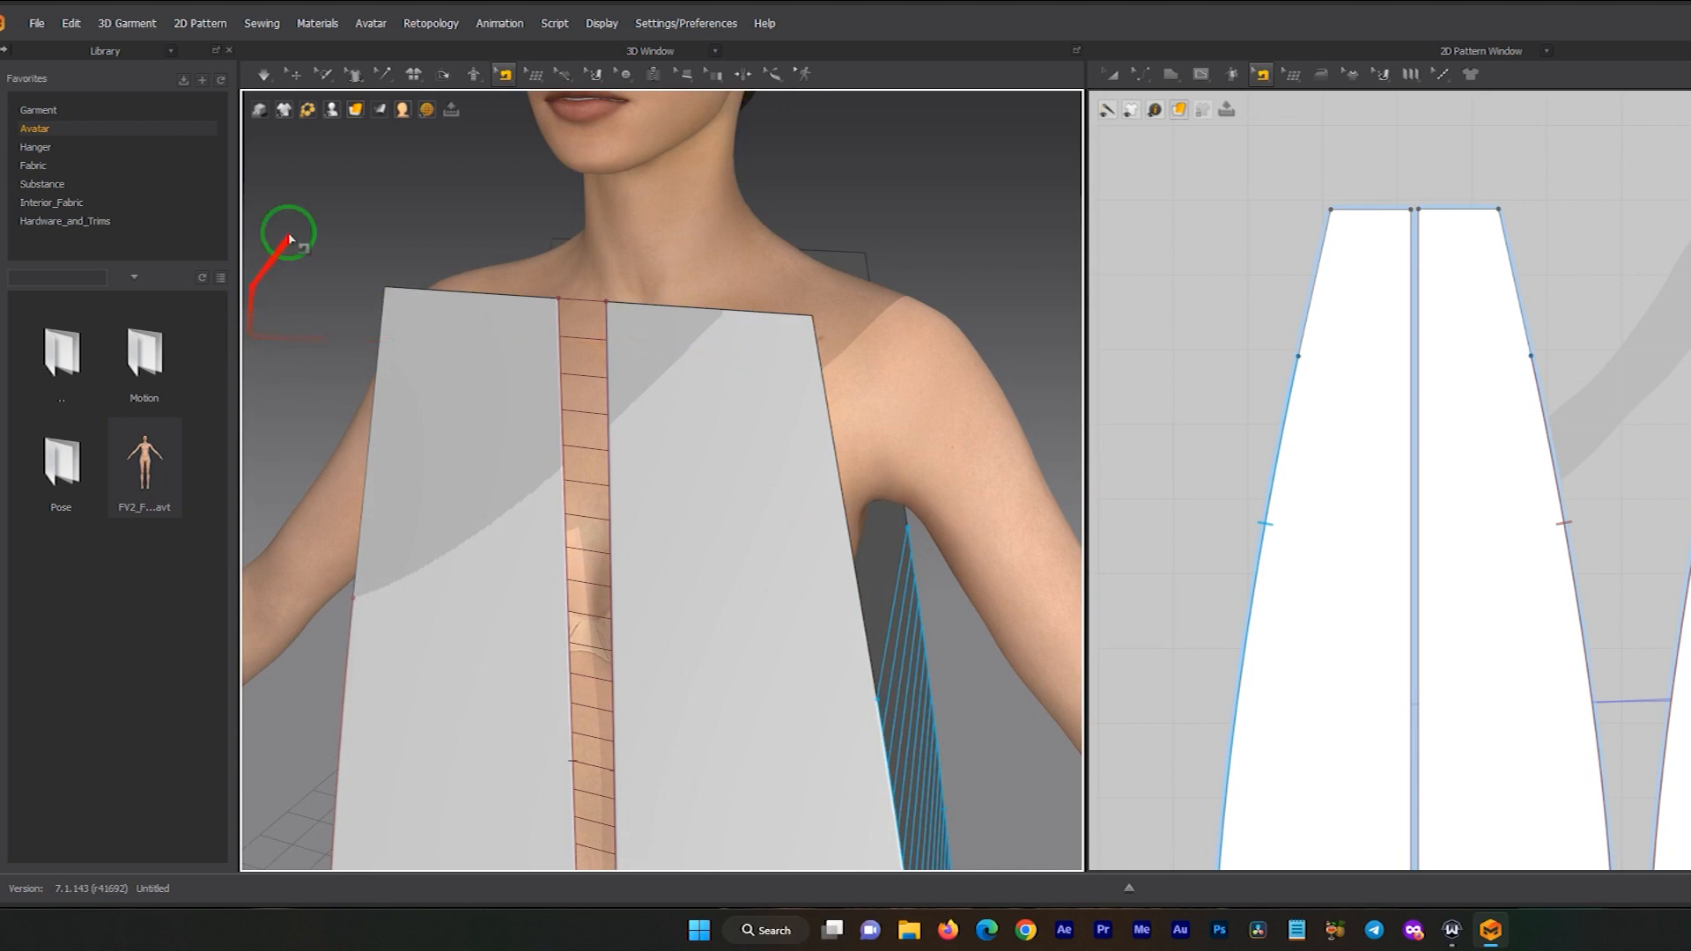
scroll(1341, 216, "up", 2)
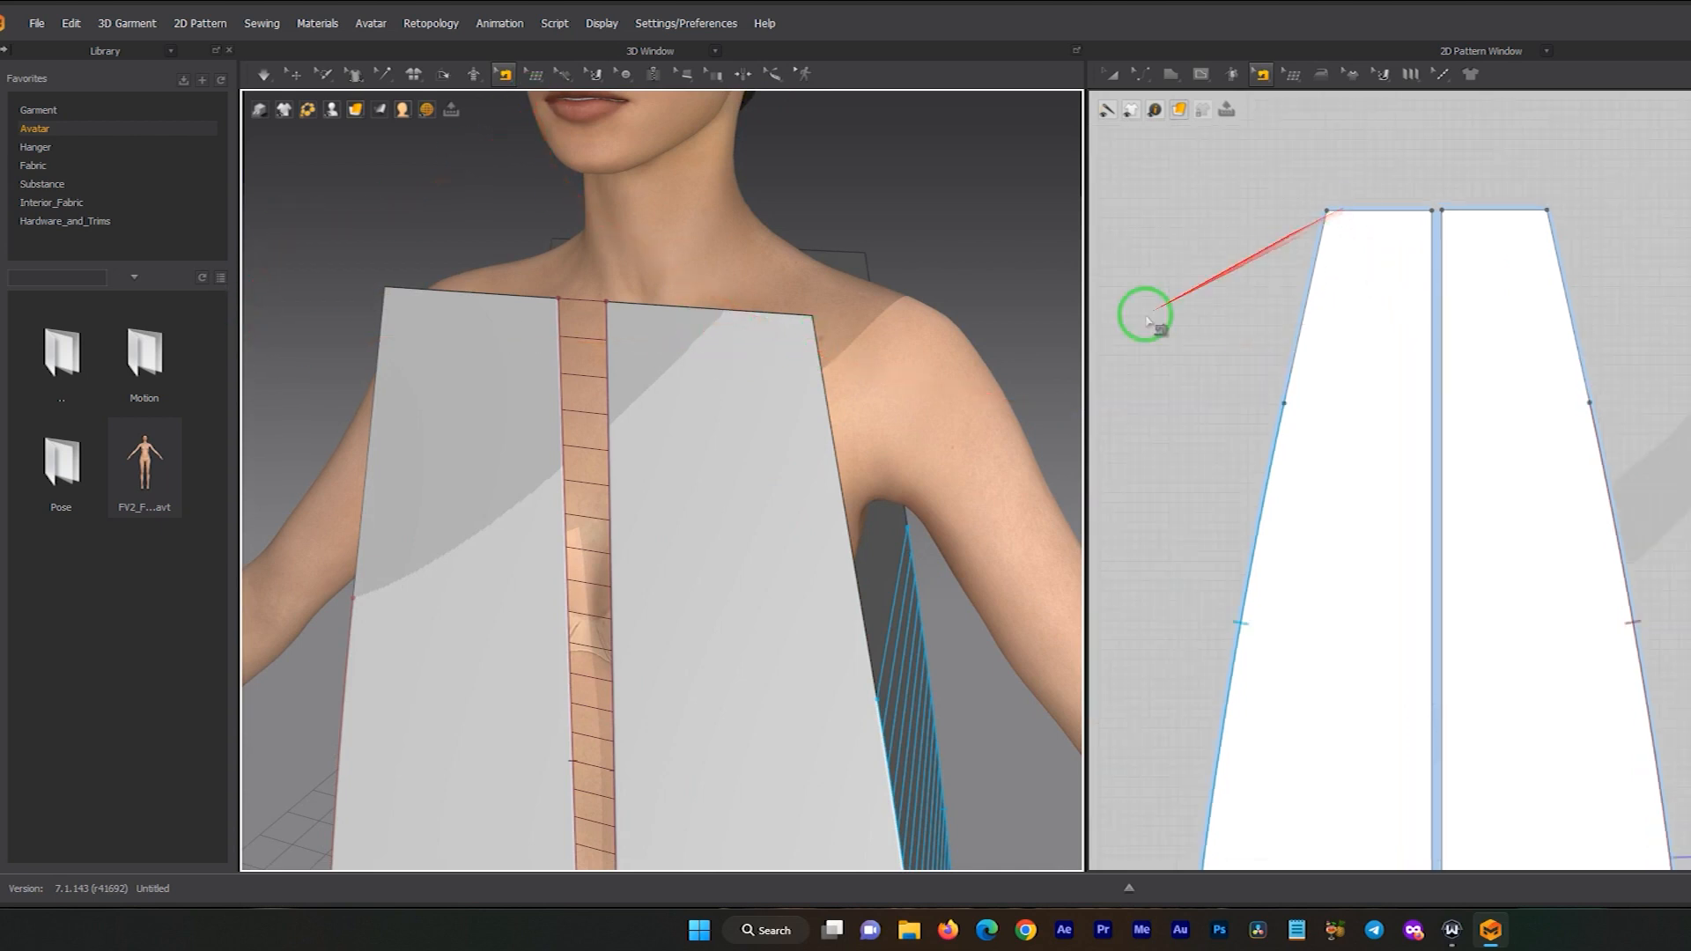
left_click_drag(502, 74, 551, 133)
middle_click_drag(763, 355, 731, 429)
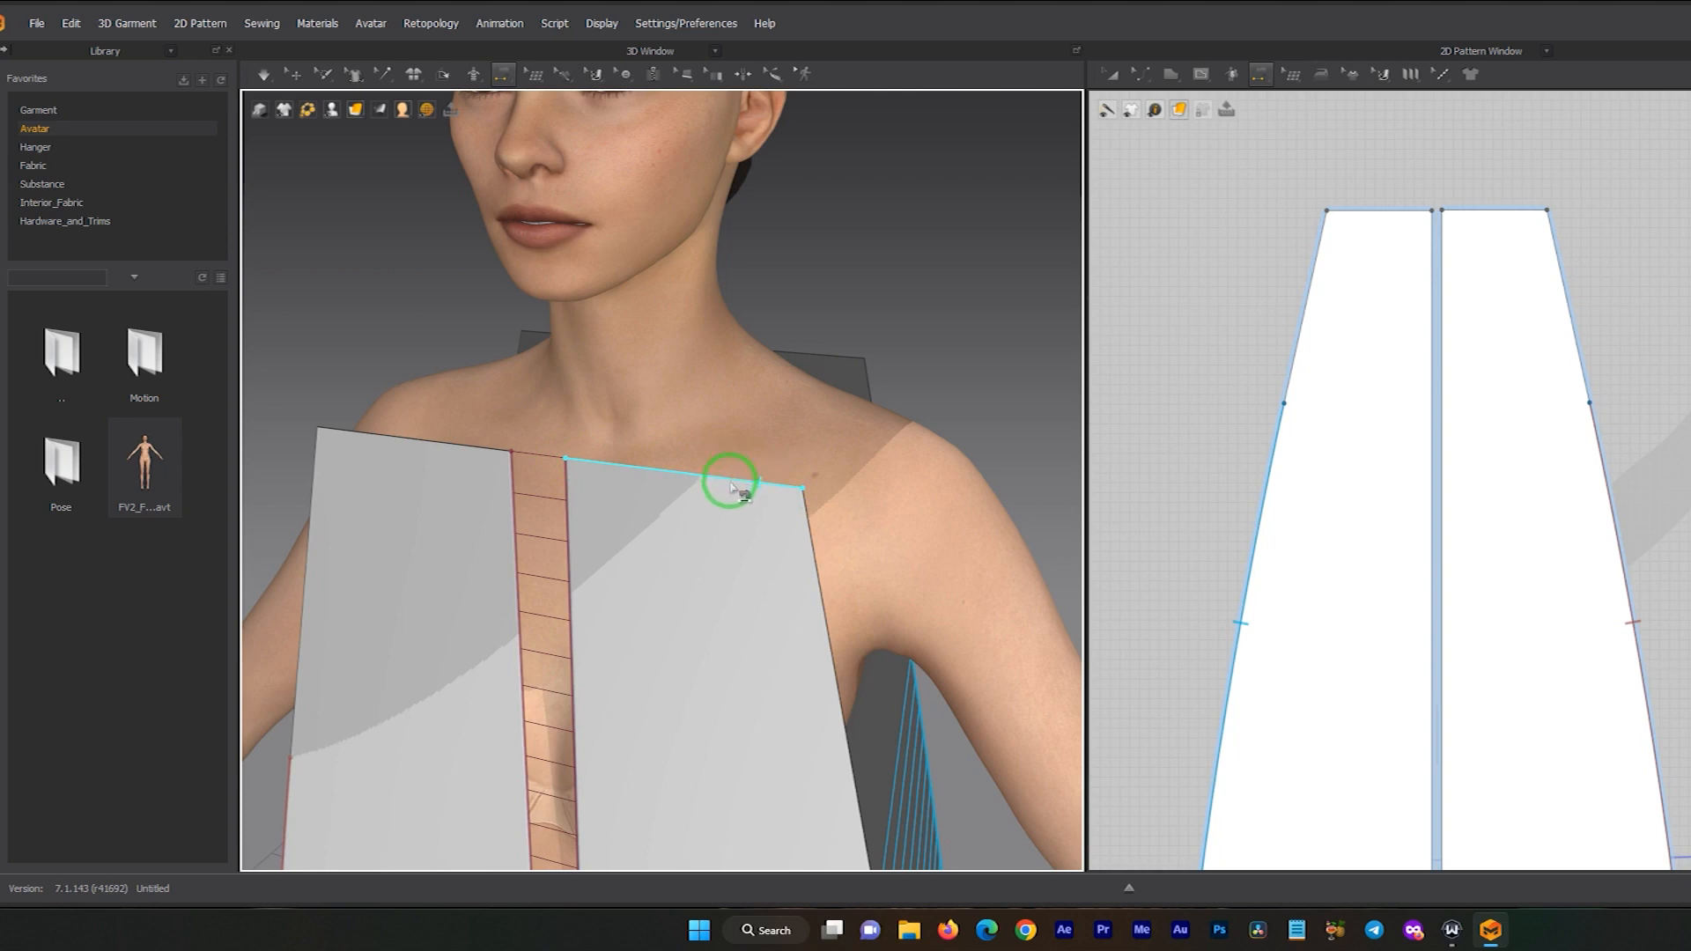
left_click(751, 457)
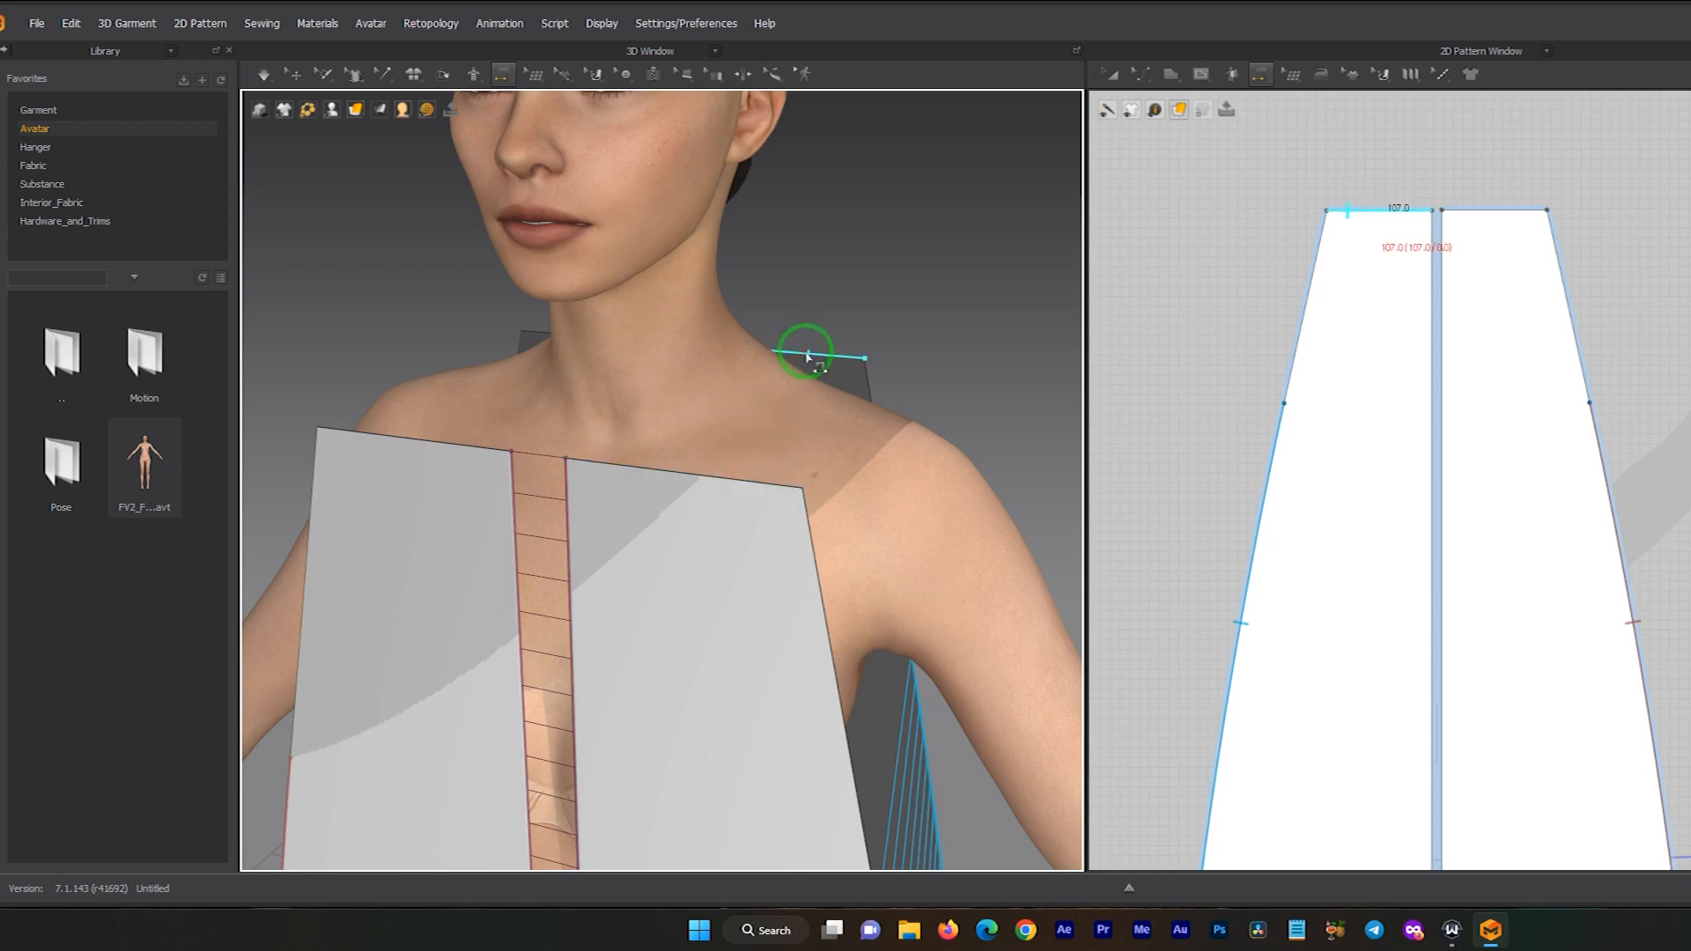
left_click(808, 356)
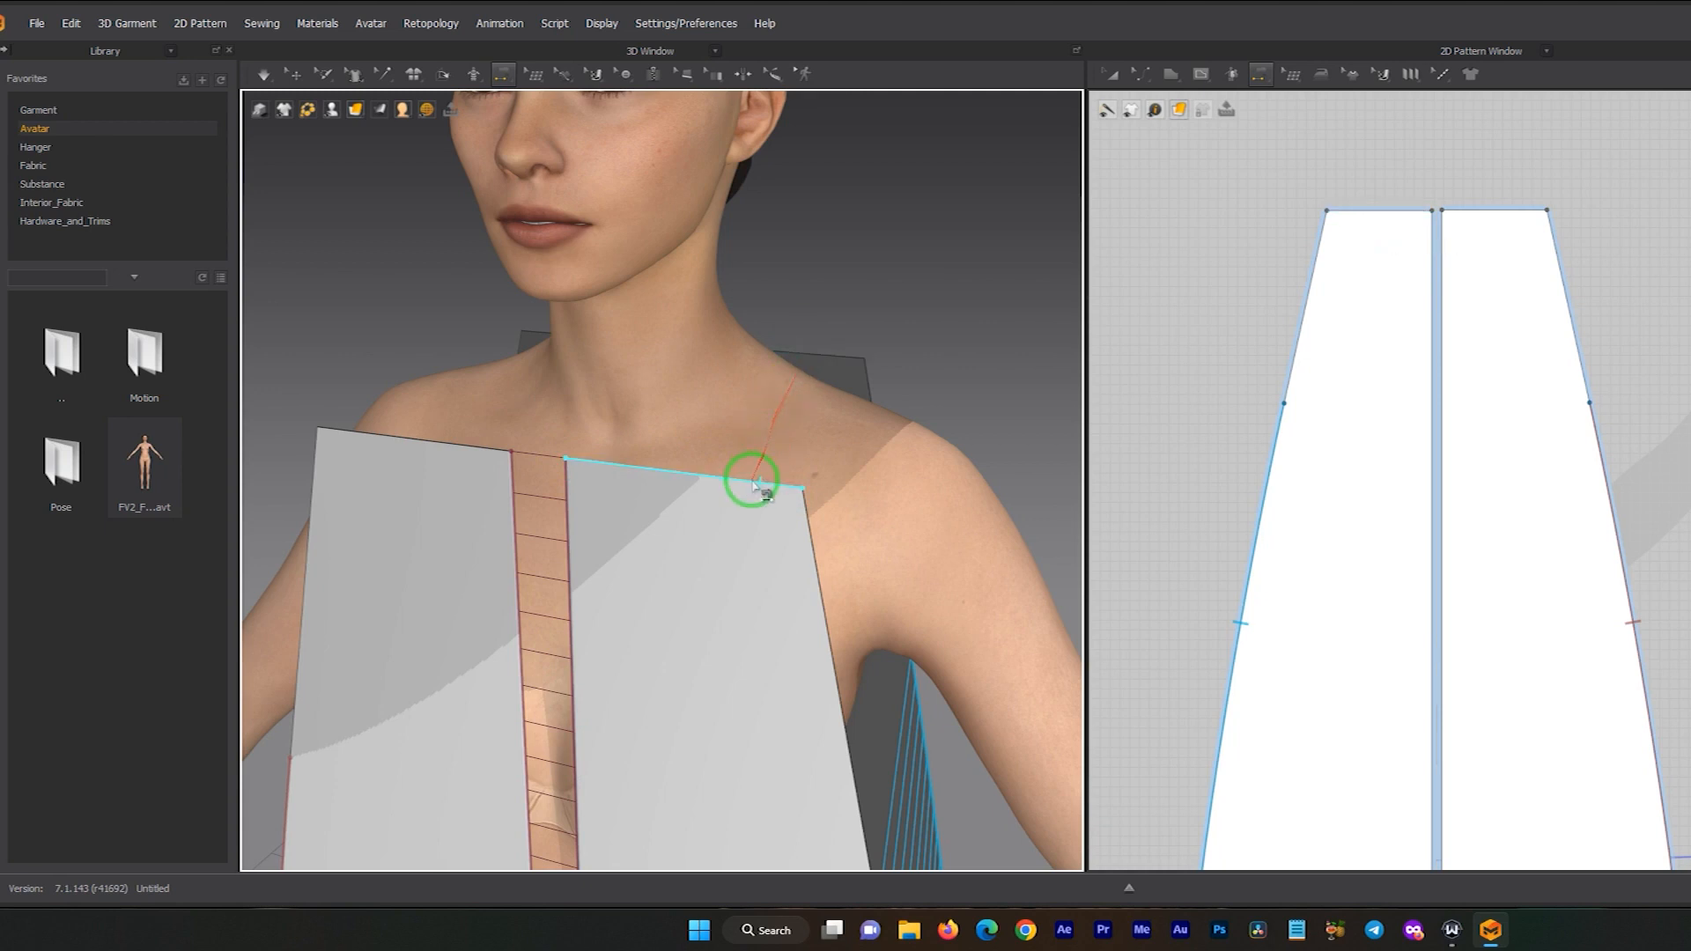
left_click(694, 443)
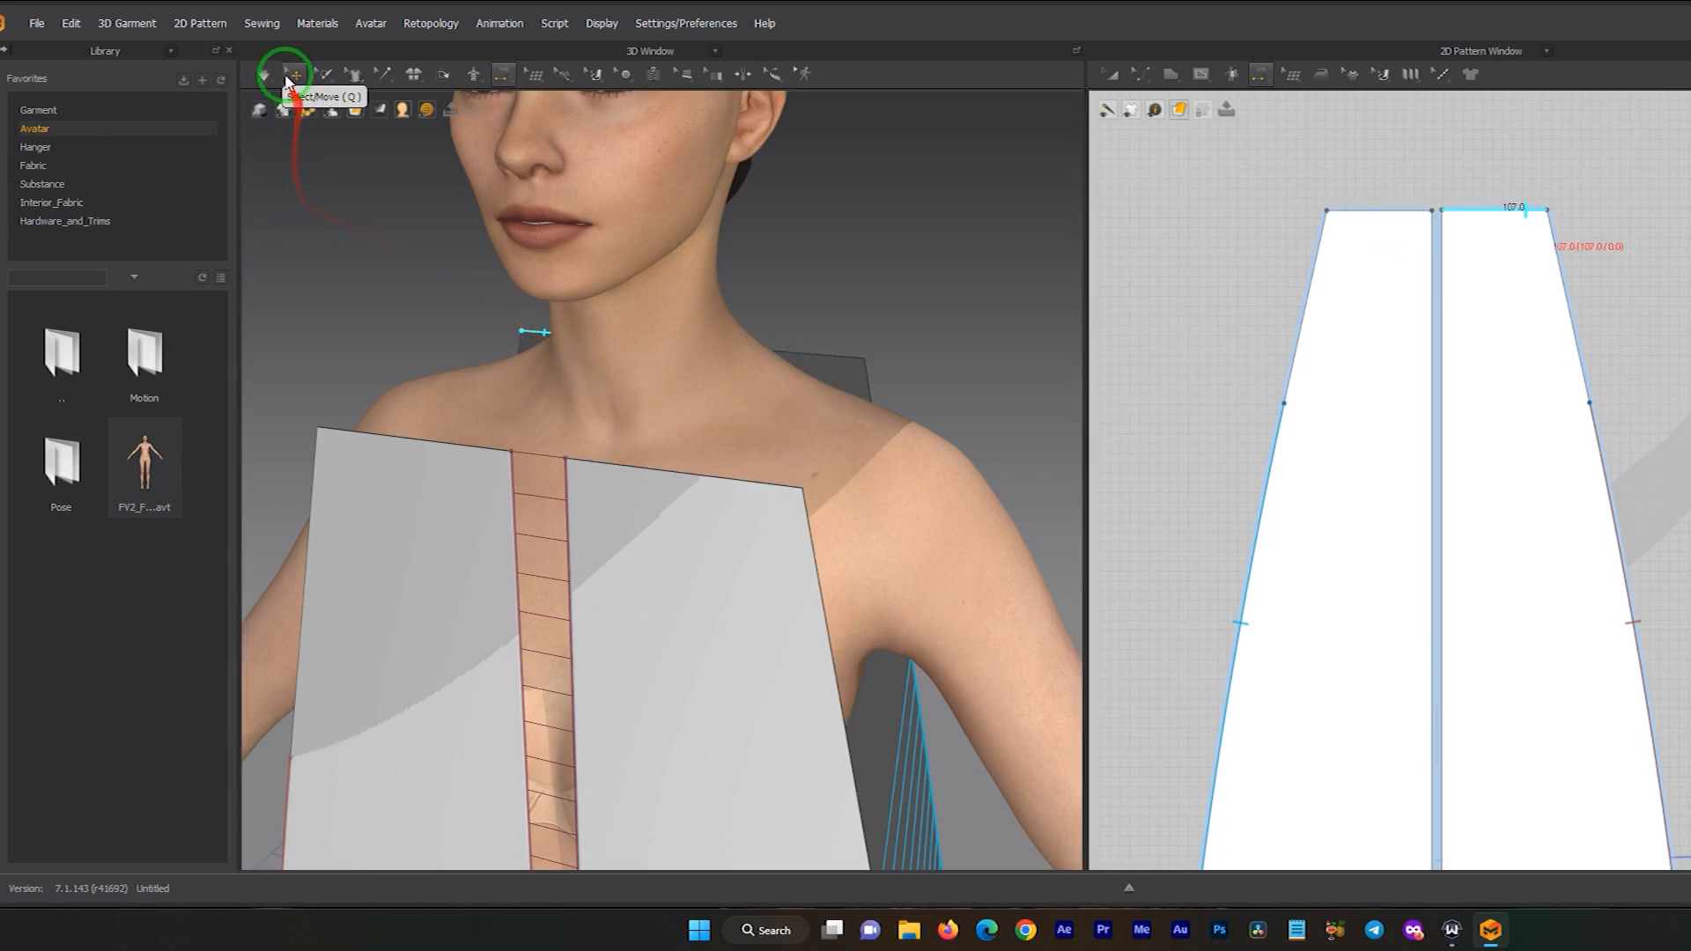
- Add a point on the top edge of the avatar's left front half, about 28 mm from its outer corner, with Add Point/Split Line
left_click(293, 74)
left_click(782, 500)
left_click(1533, 396)
scroll(1532, 396, "down", 5)
middle_click_drag(1564, 388, 1393, 419)
scroll(1545, 404, "up", 5)
scroll(1571, 332, "up", 3)
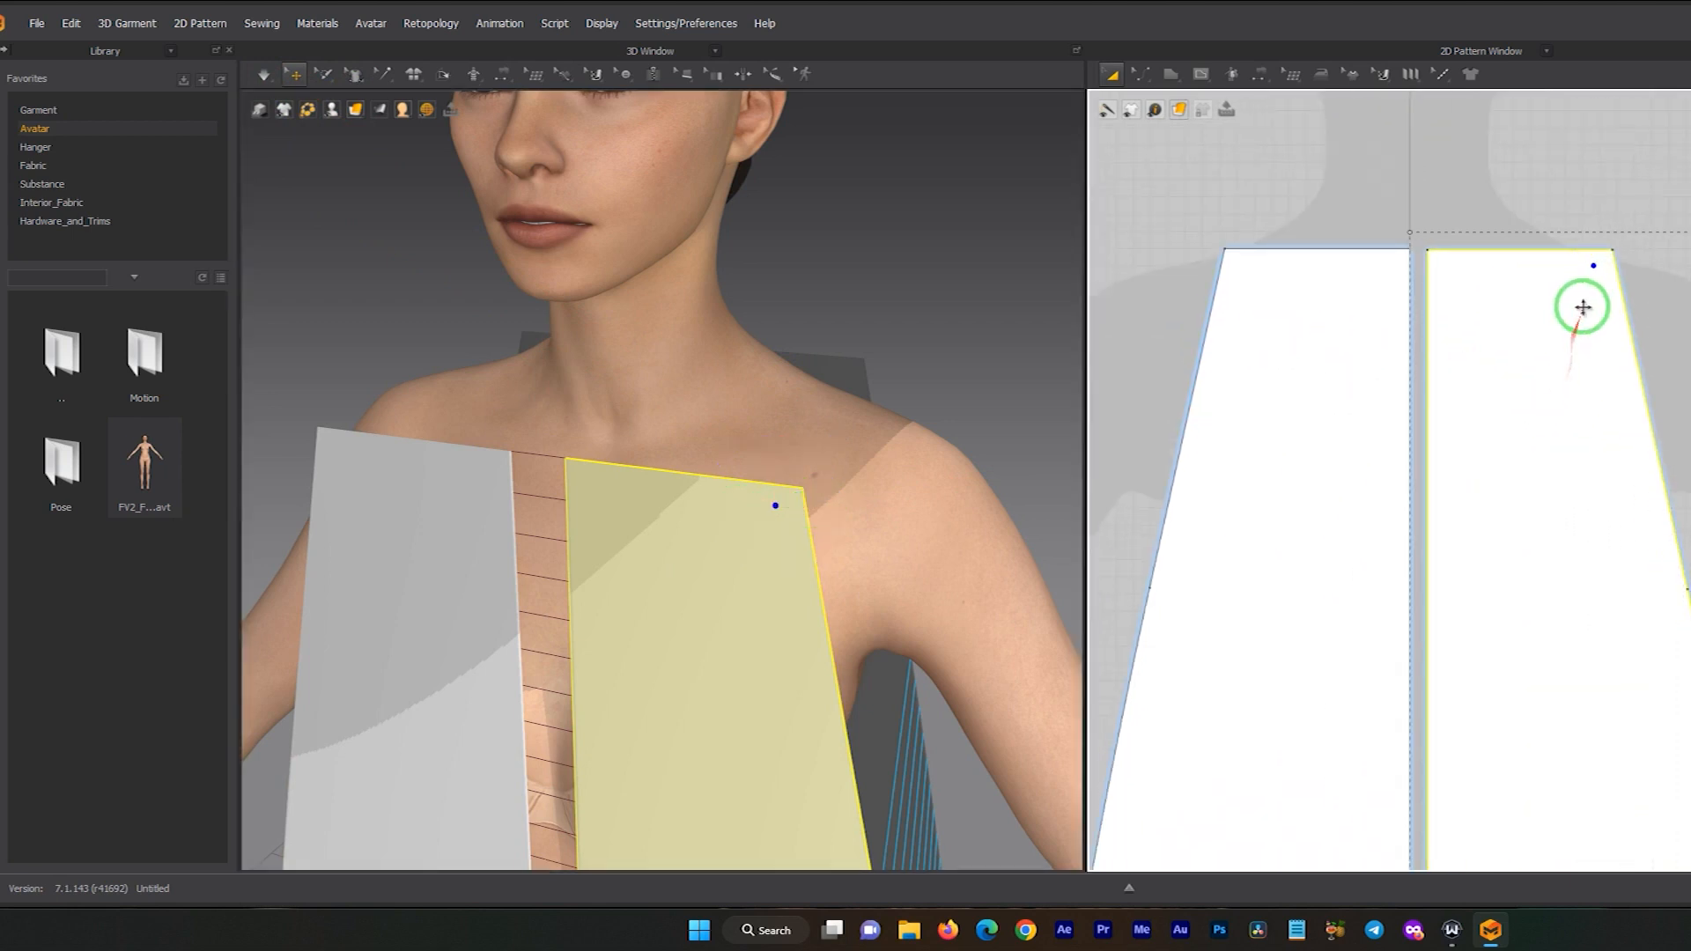
middle_click_drag(1583, 305, 1544, 449)
scroll(1529, 423, "up", 4)
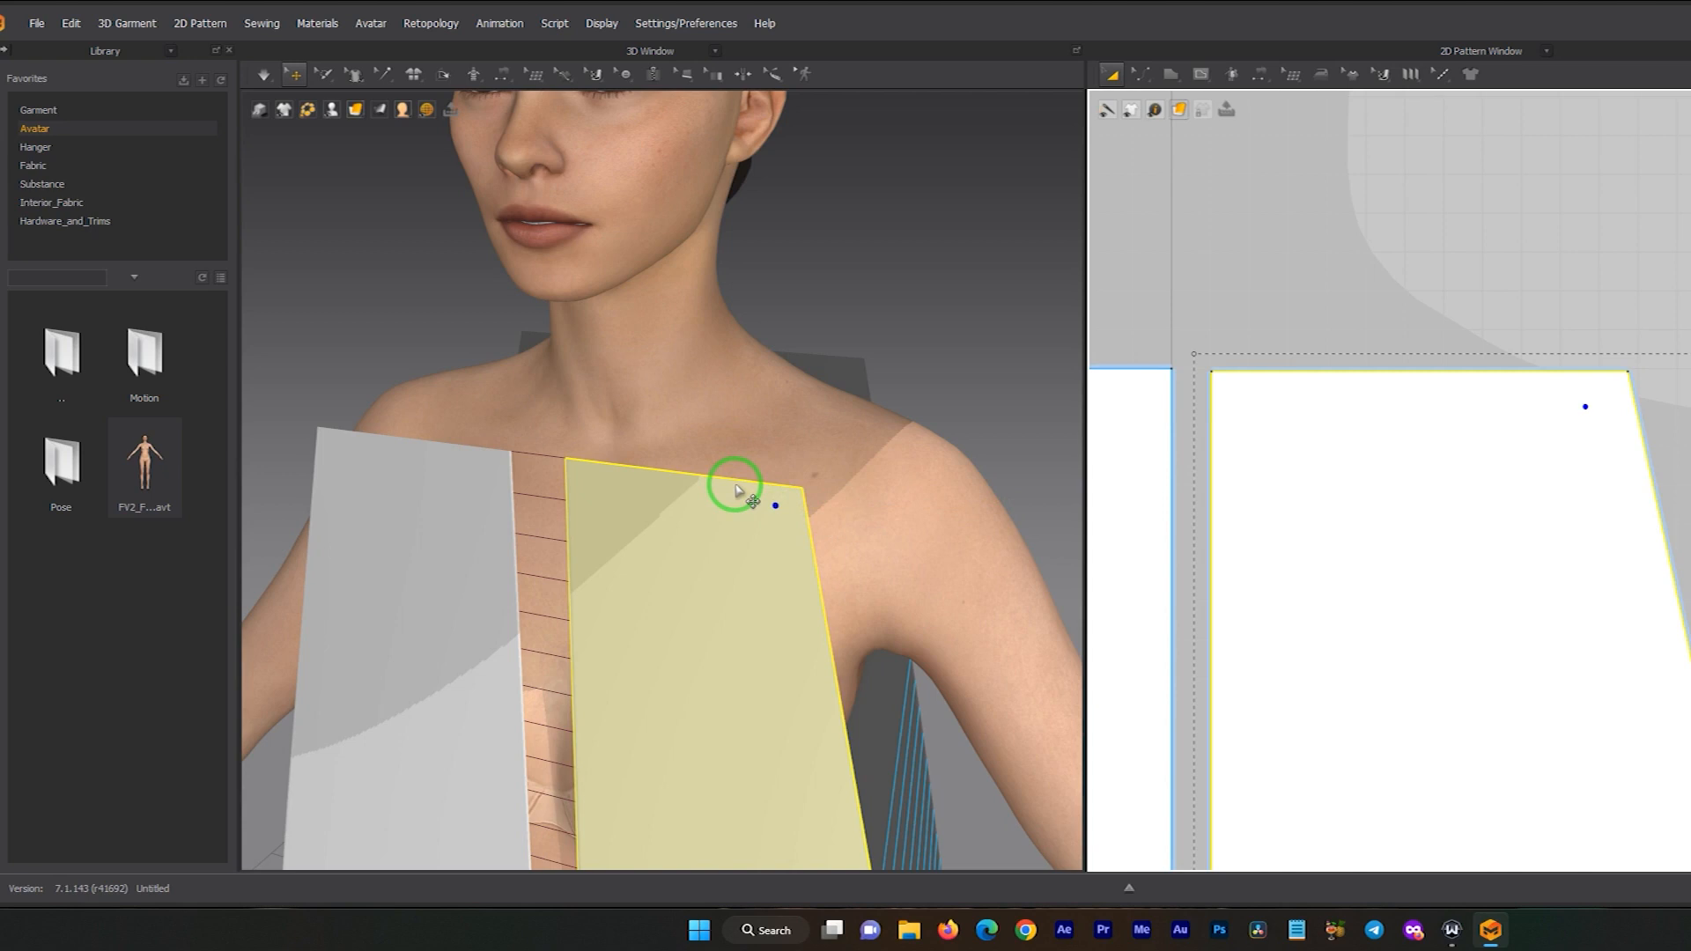
left_click(739, 492)
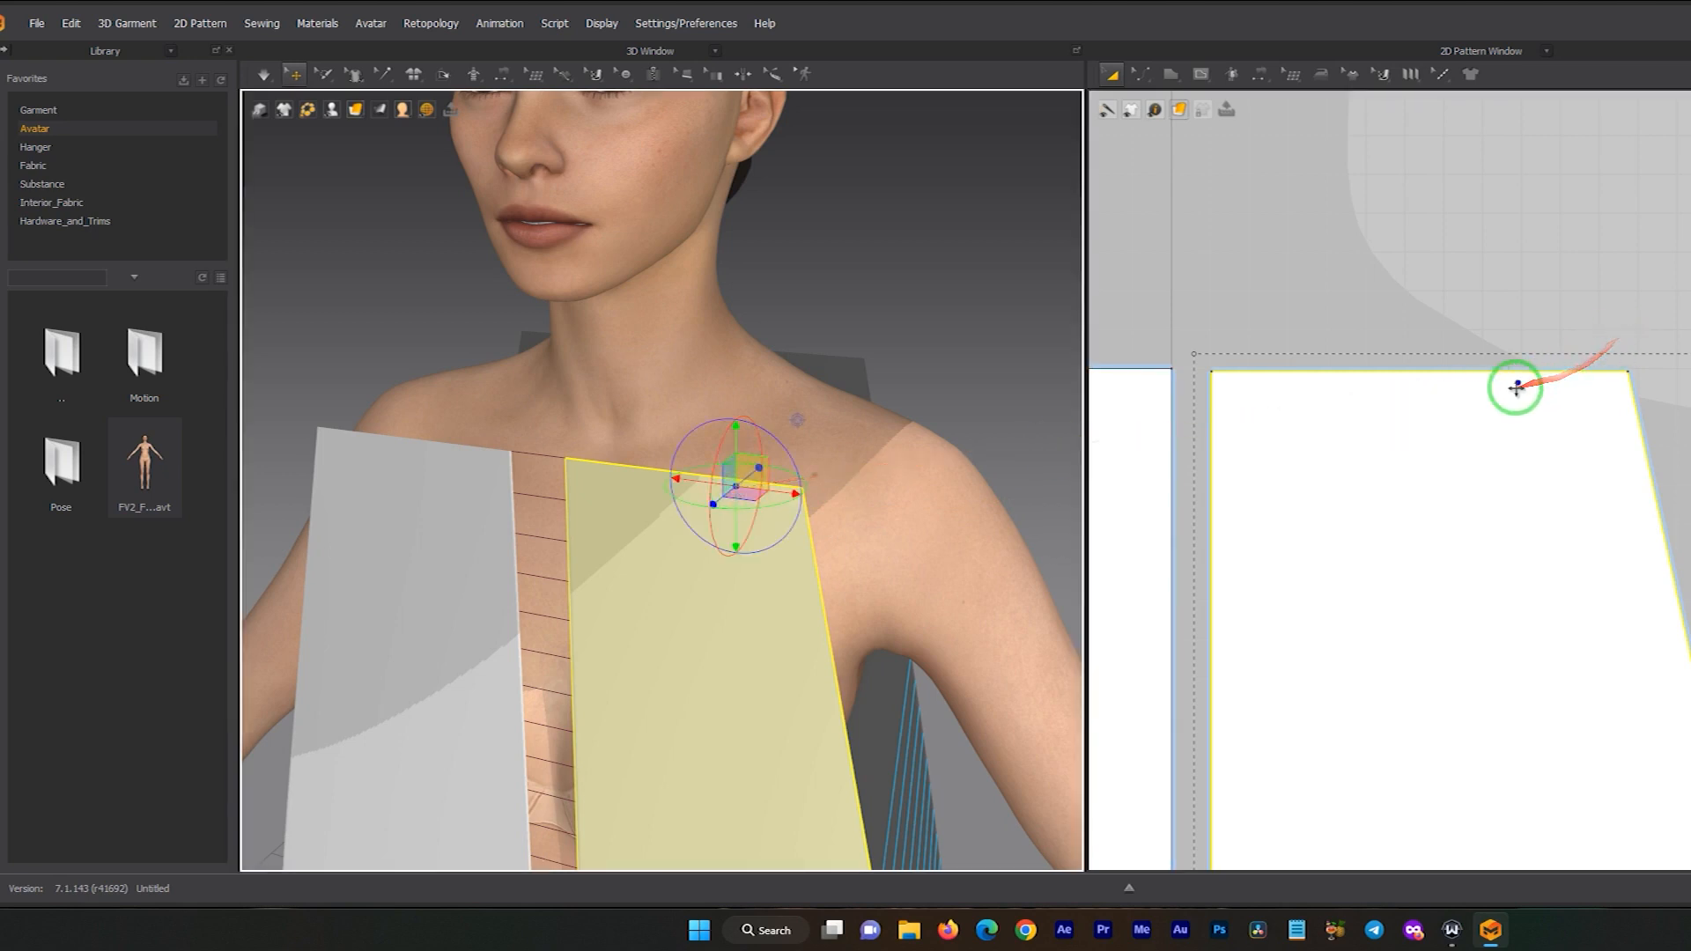
scroll(1521, 378, "up", 2)
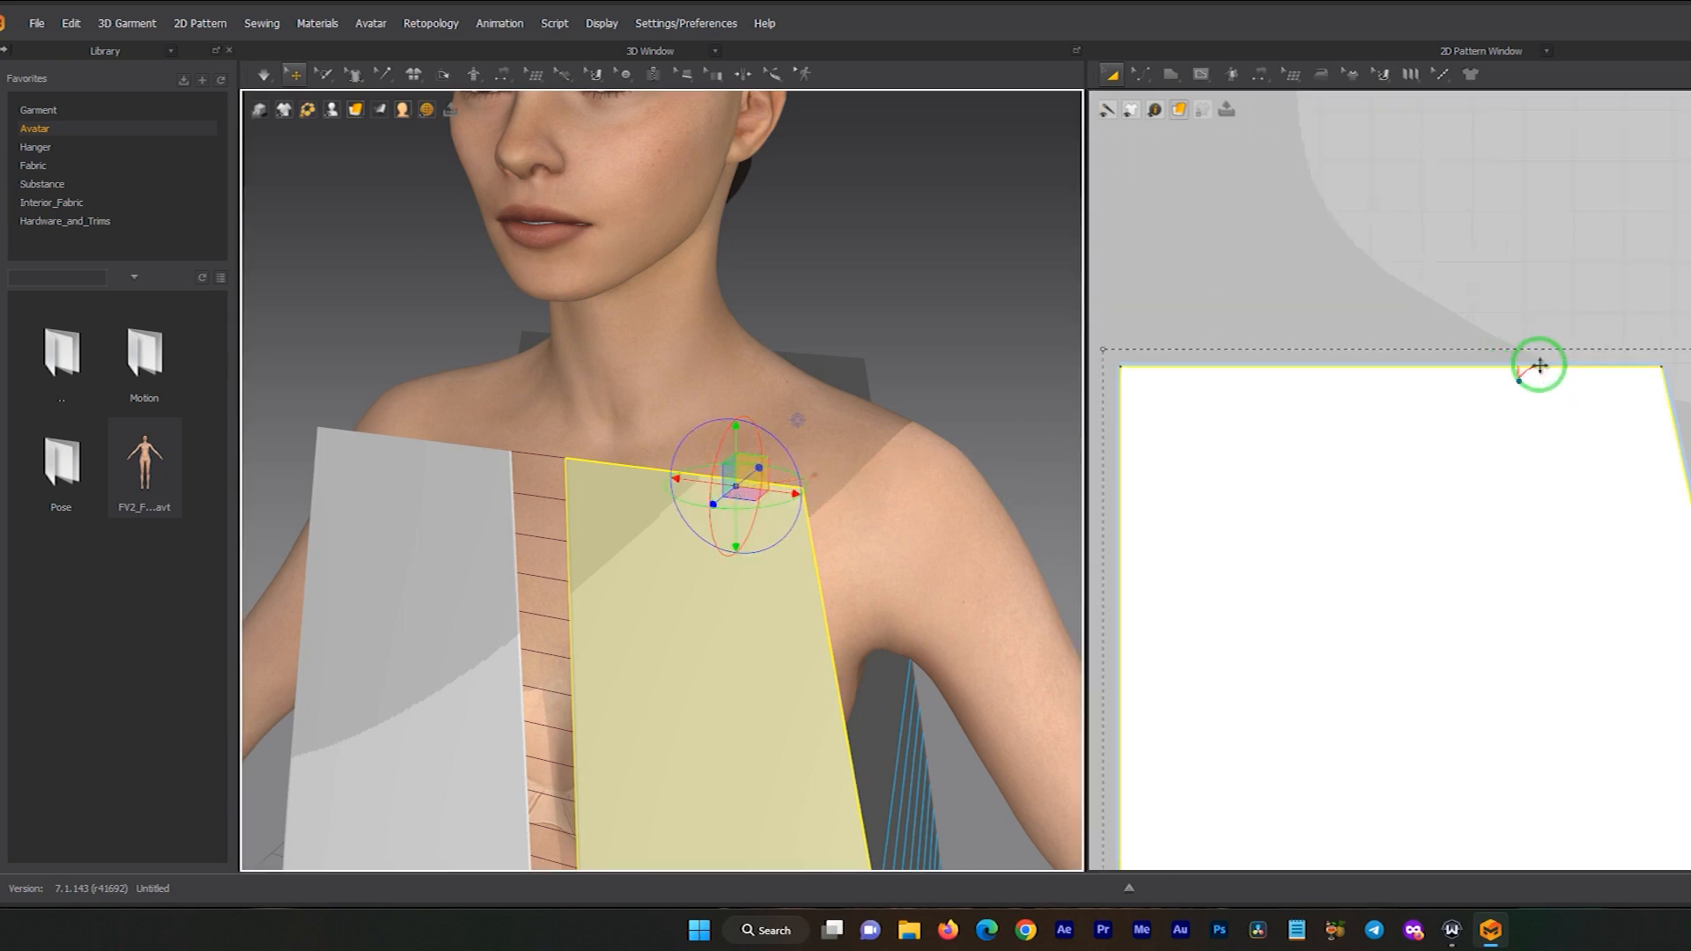
left_click_drag(1140, 74, 1183, 222)
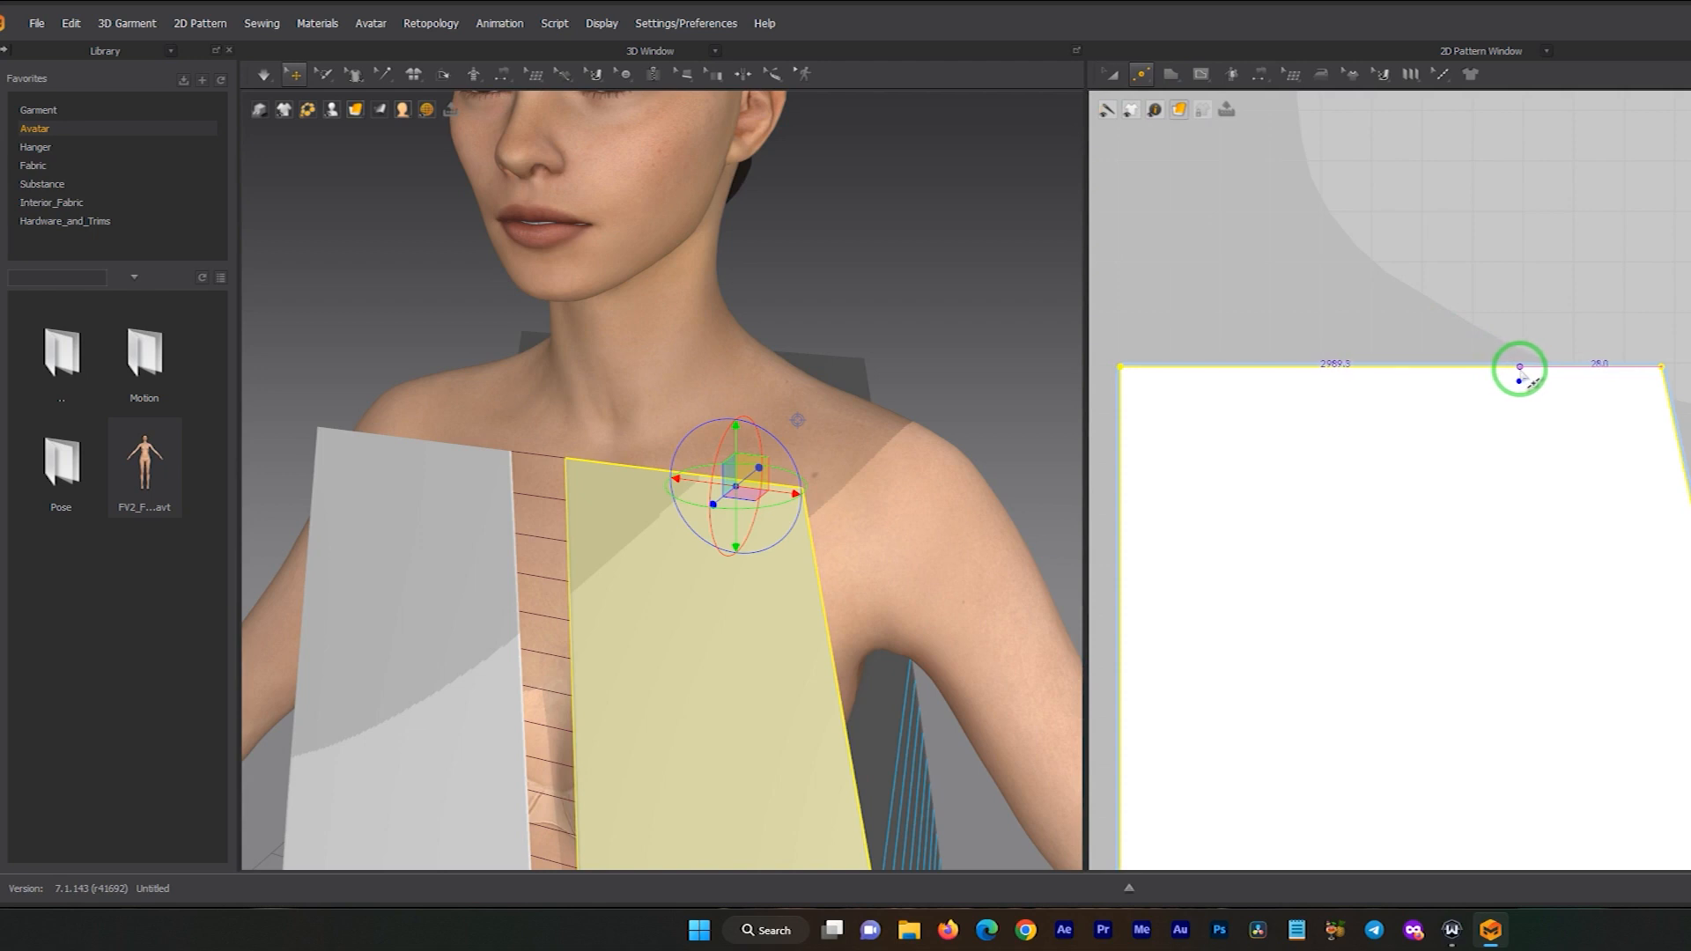
left_click(1519, 367)
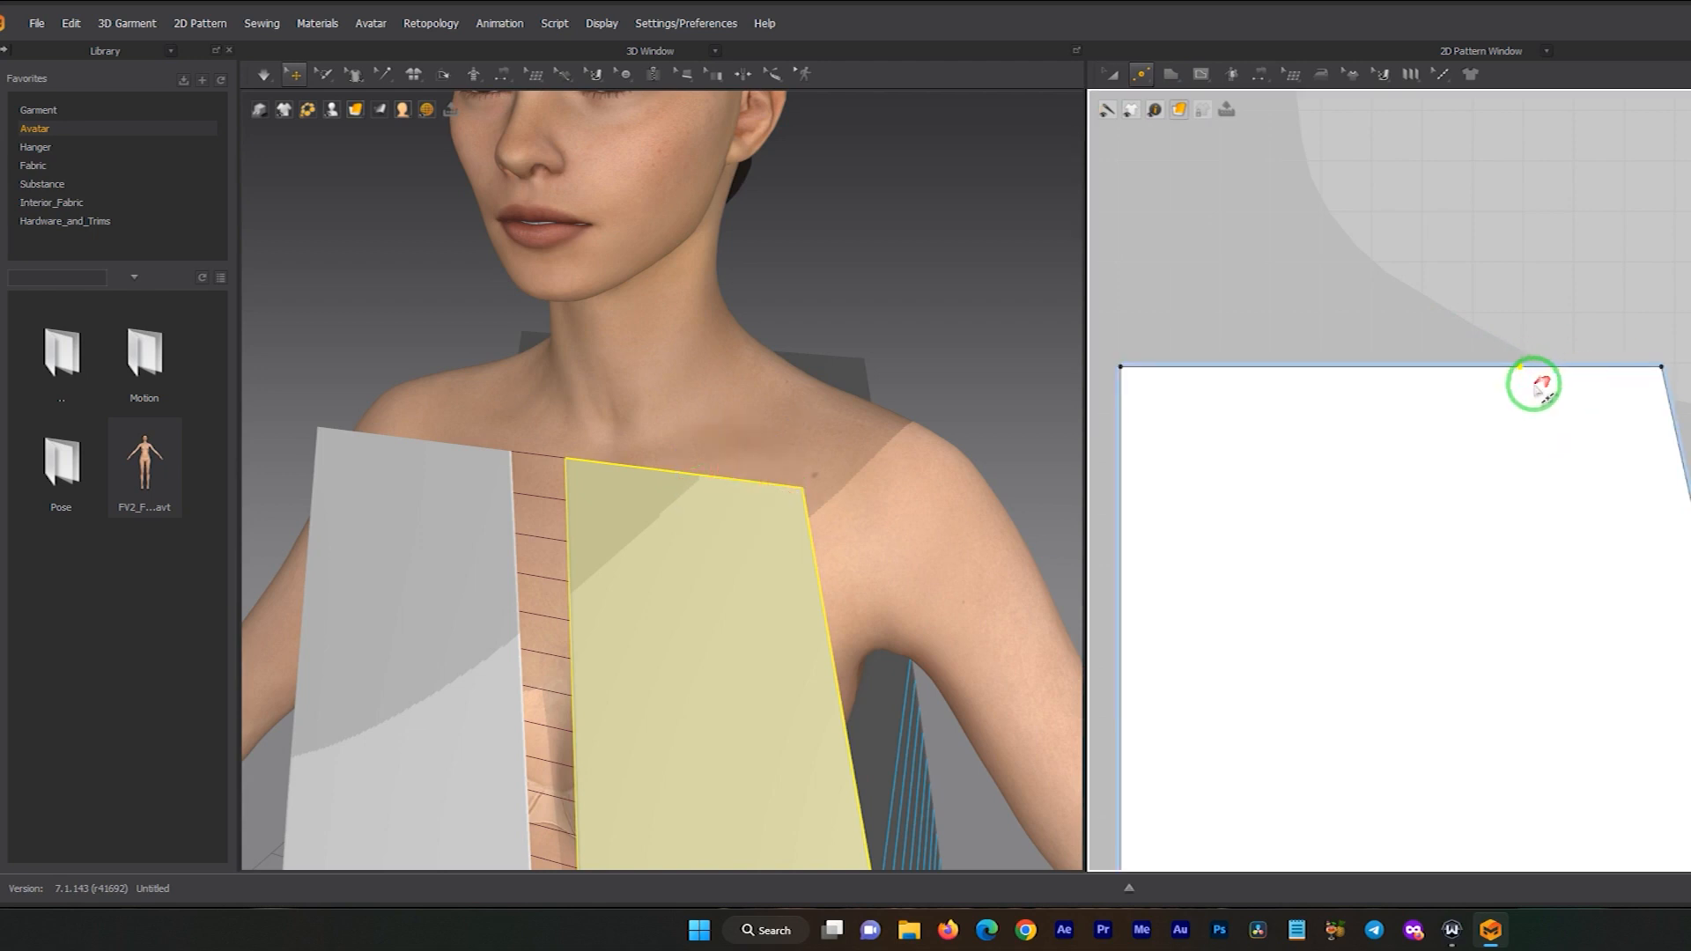
left_click(1608, 369)
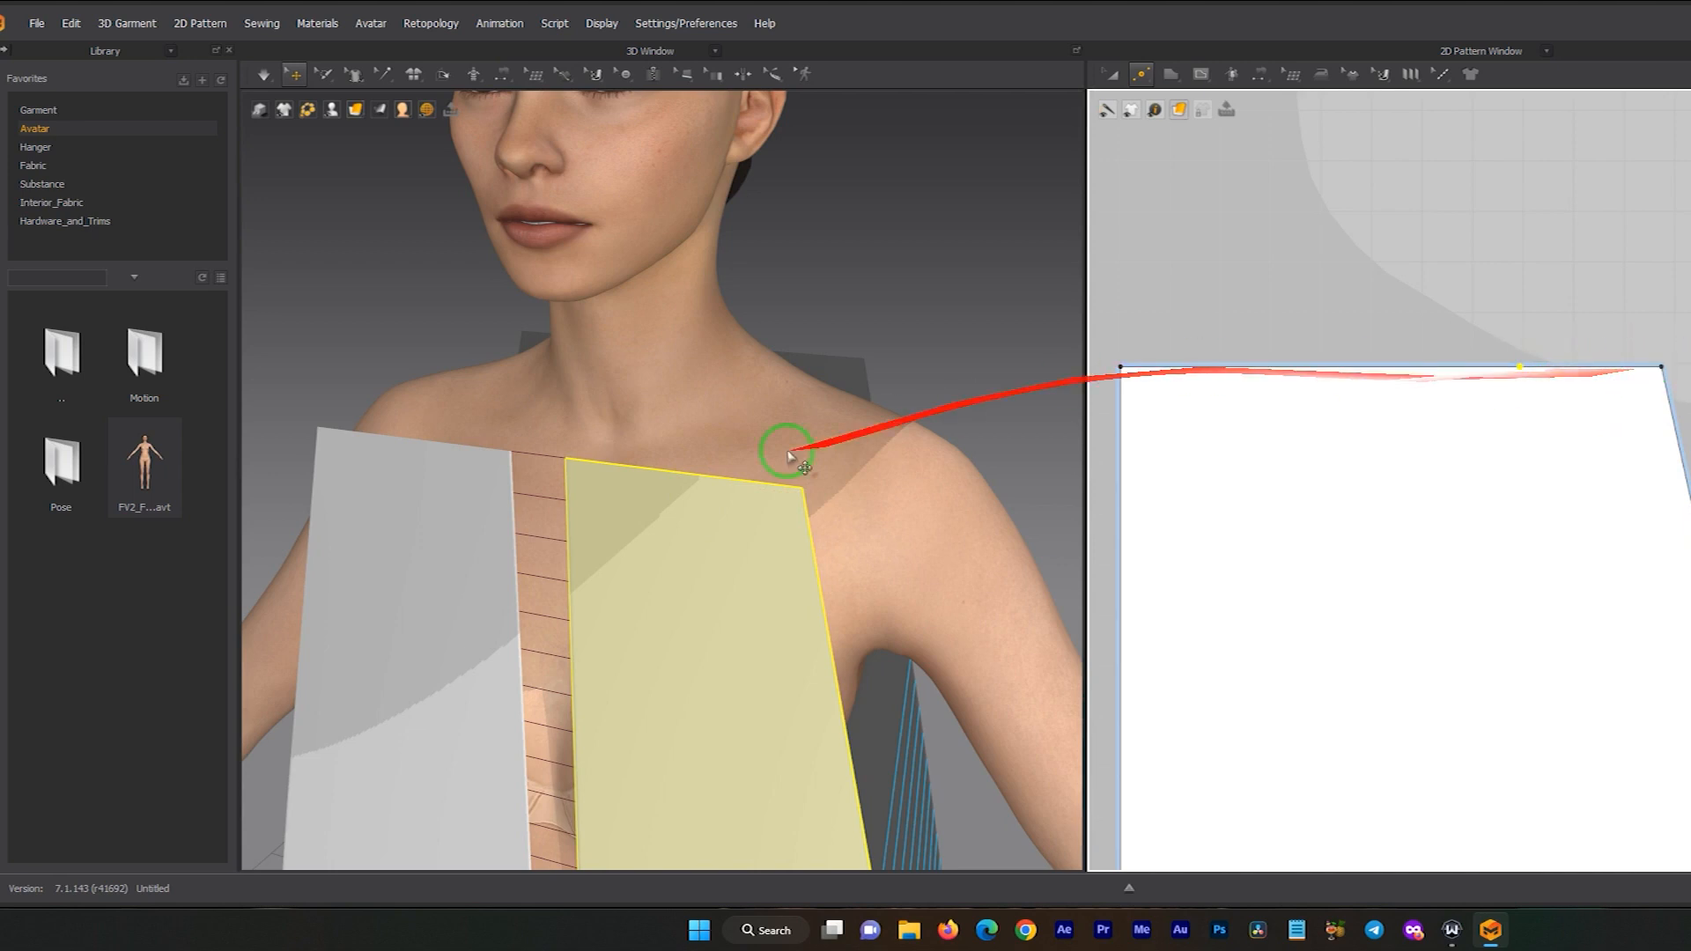
- Check the matching back piece's top edge for the corresponding shoulder point in both the garment and pattern views
left_click(799, 361)
scroll(1366, 517, "up", 5)
scroll(1410, 445, "down", 5)
scroll(1359, 480, "up", 2)
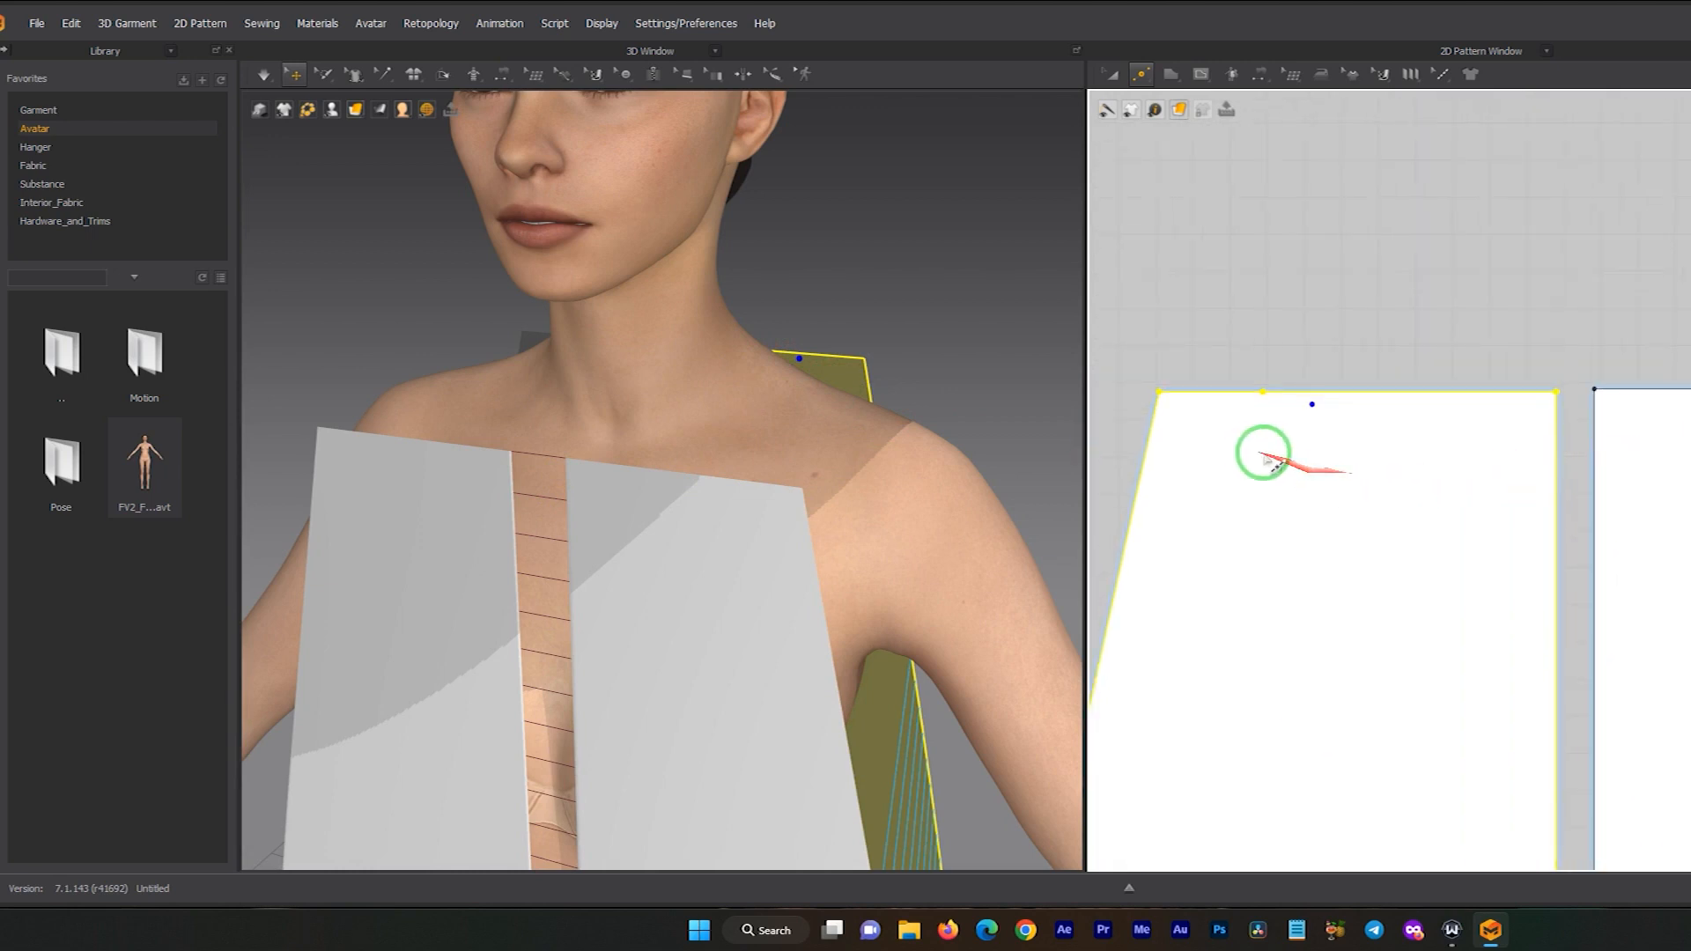
middle_click_drag(1256, 453, 1437, 478)
scroll(1563, 497, "down", 5)
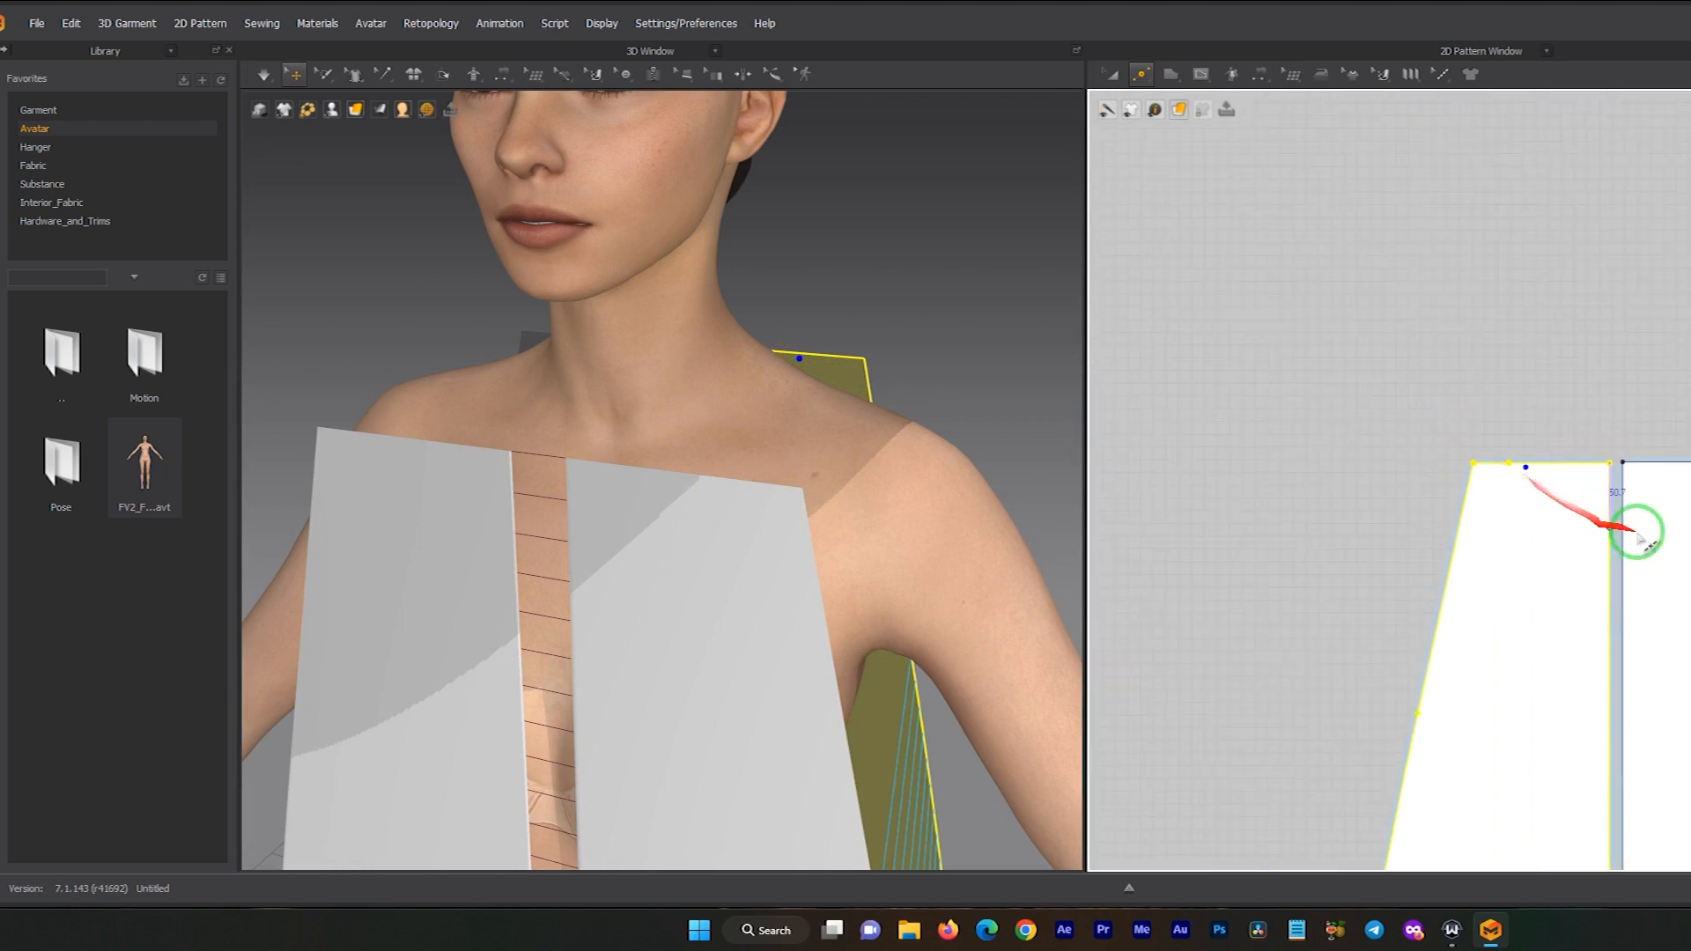
middle_click_drag(1625, 528, 1464, 467)
scroll(1572, 487, "down", 3)
middle_click_drag(1665, 502, 1505, 430)
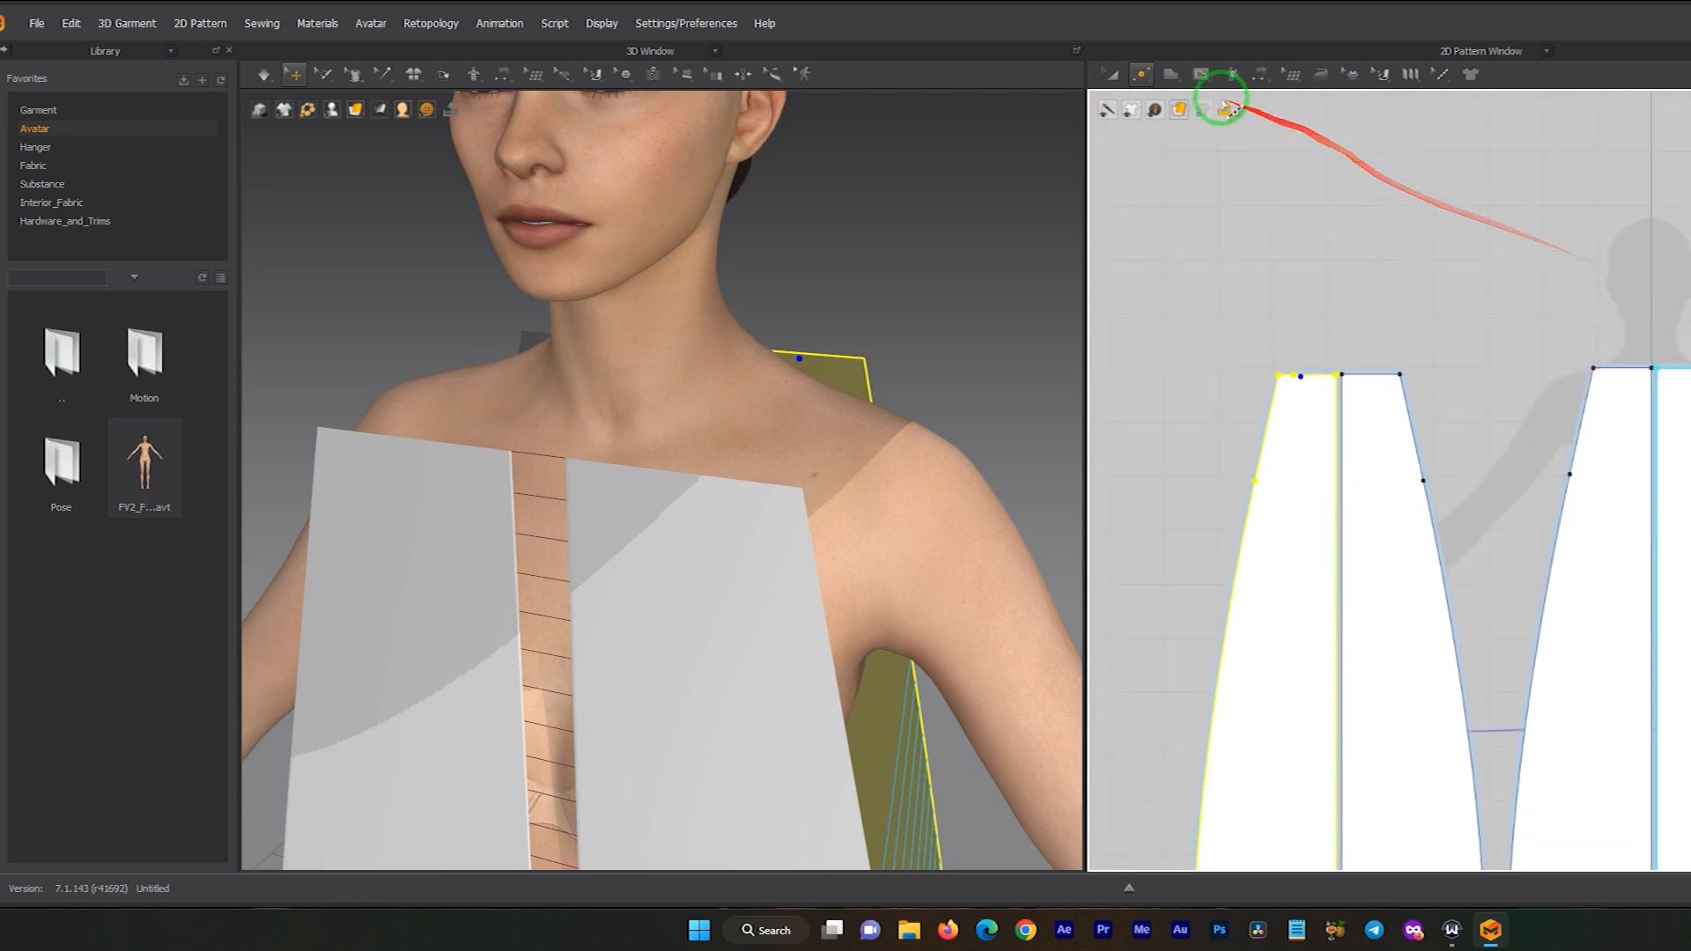
- Compare the top edges of the two front halves to check which of them carry the added shoulder point
left_click(1111, 74)
scroll(1612, 527, "up", 3)
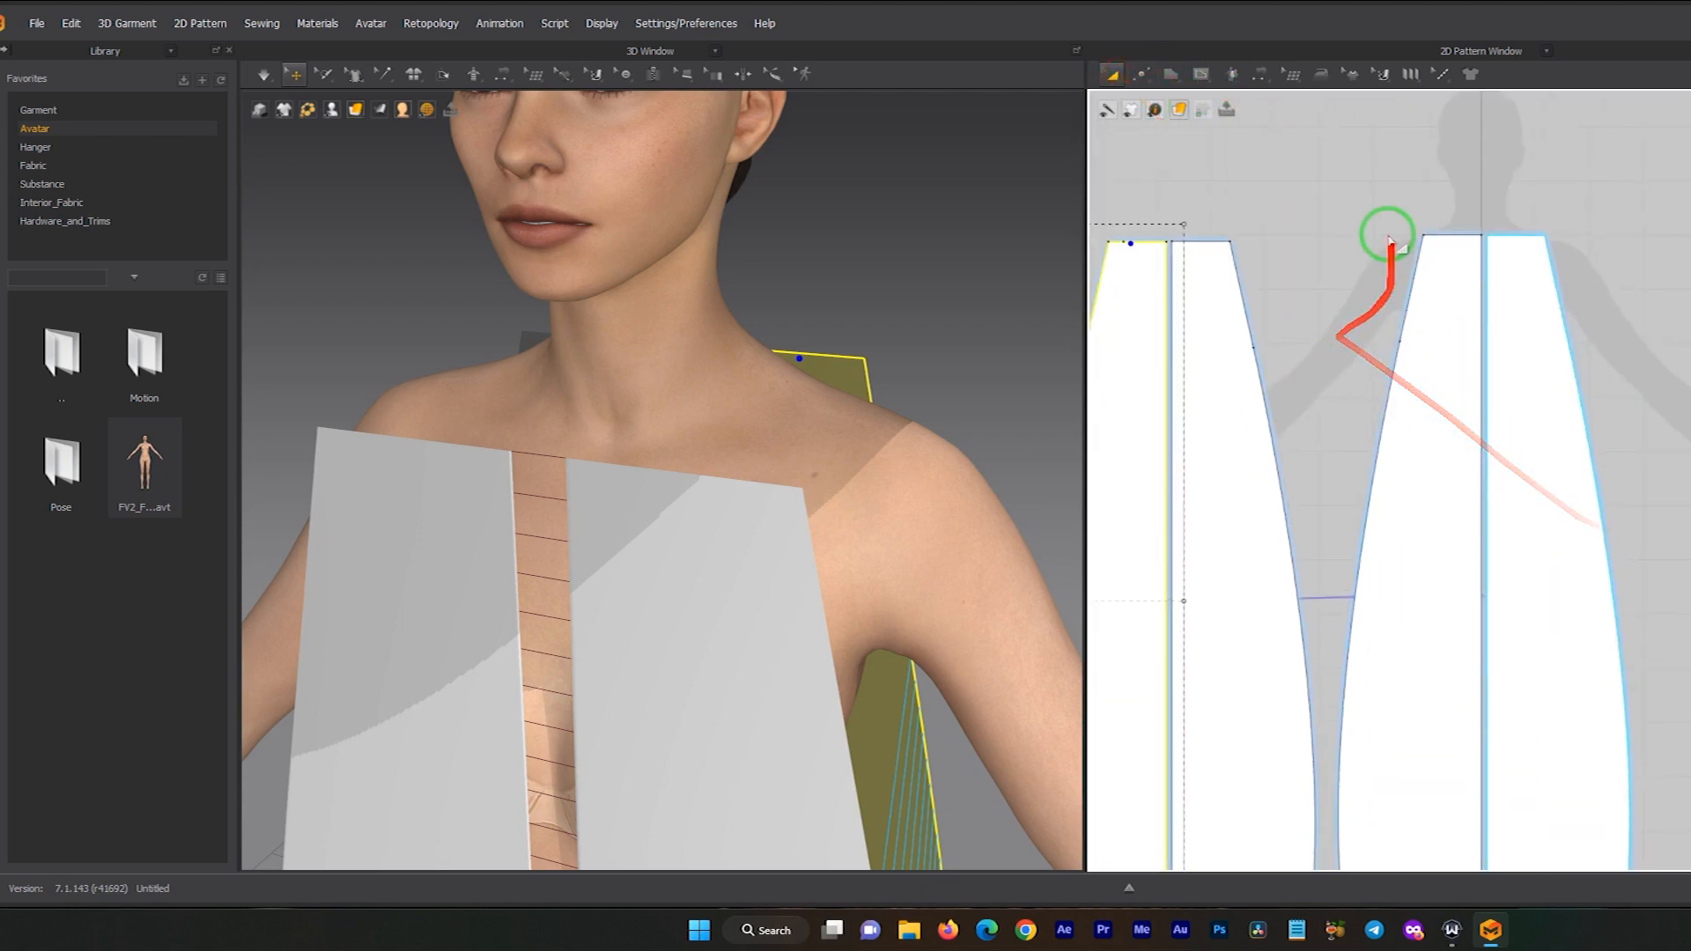
scroll(1439, 238, "up", 2)
middle_click_drag(1472, 238, 1470, 402)
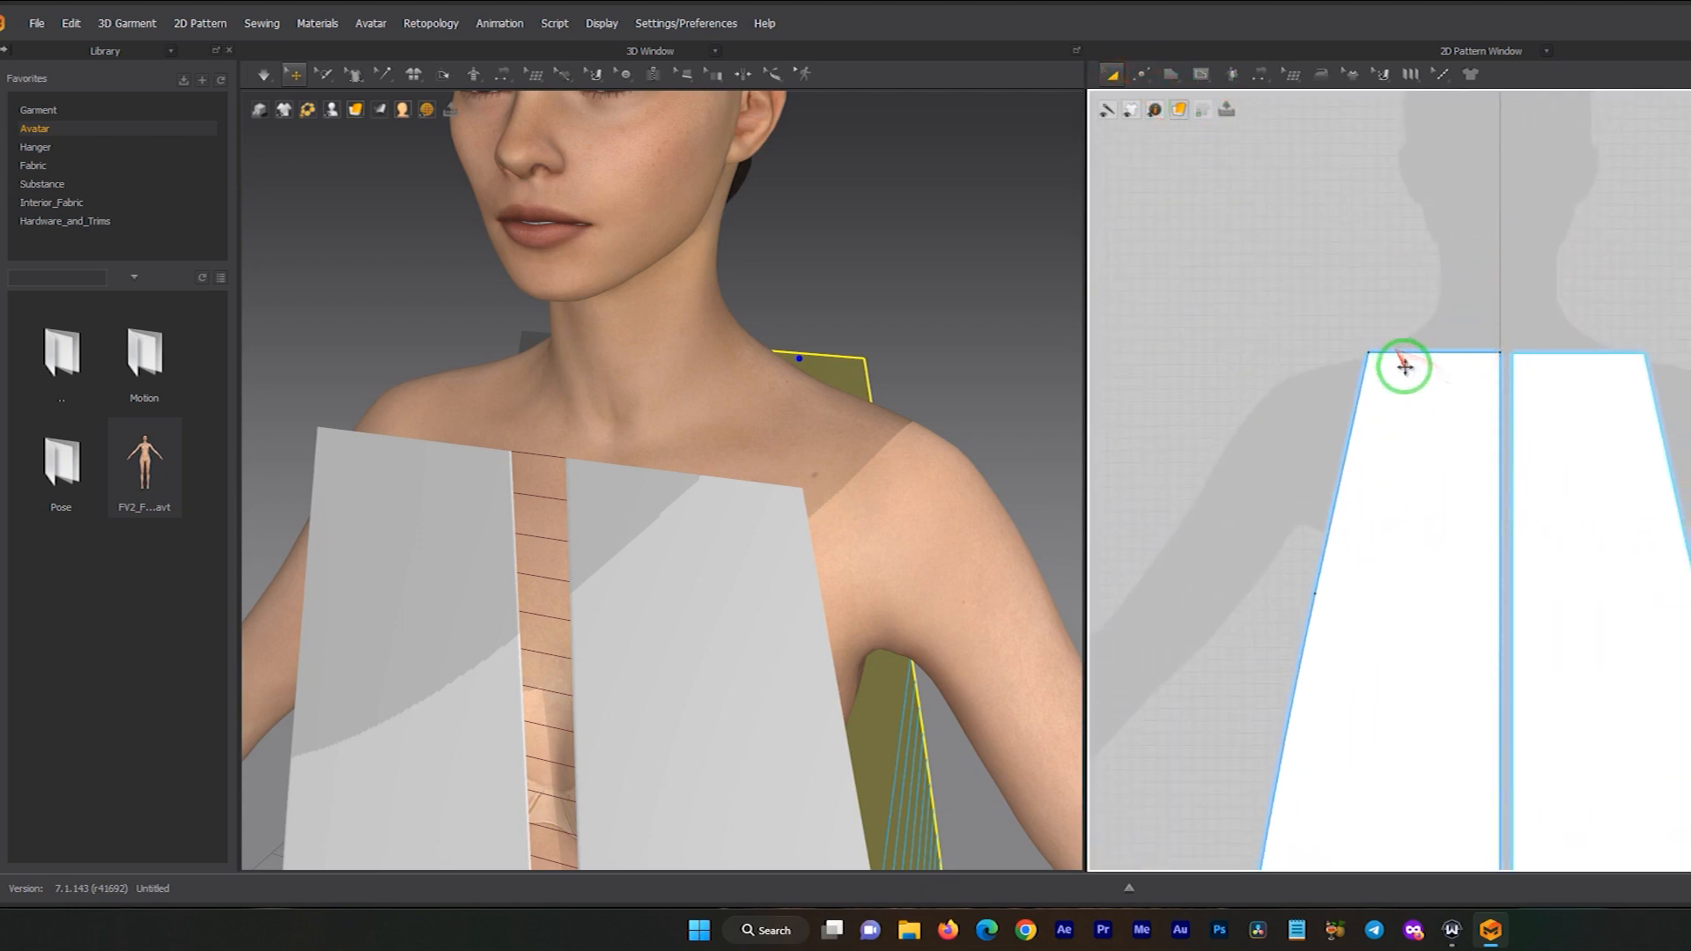
scroll(1420, 361, "up", 3)
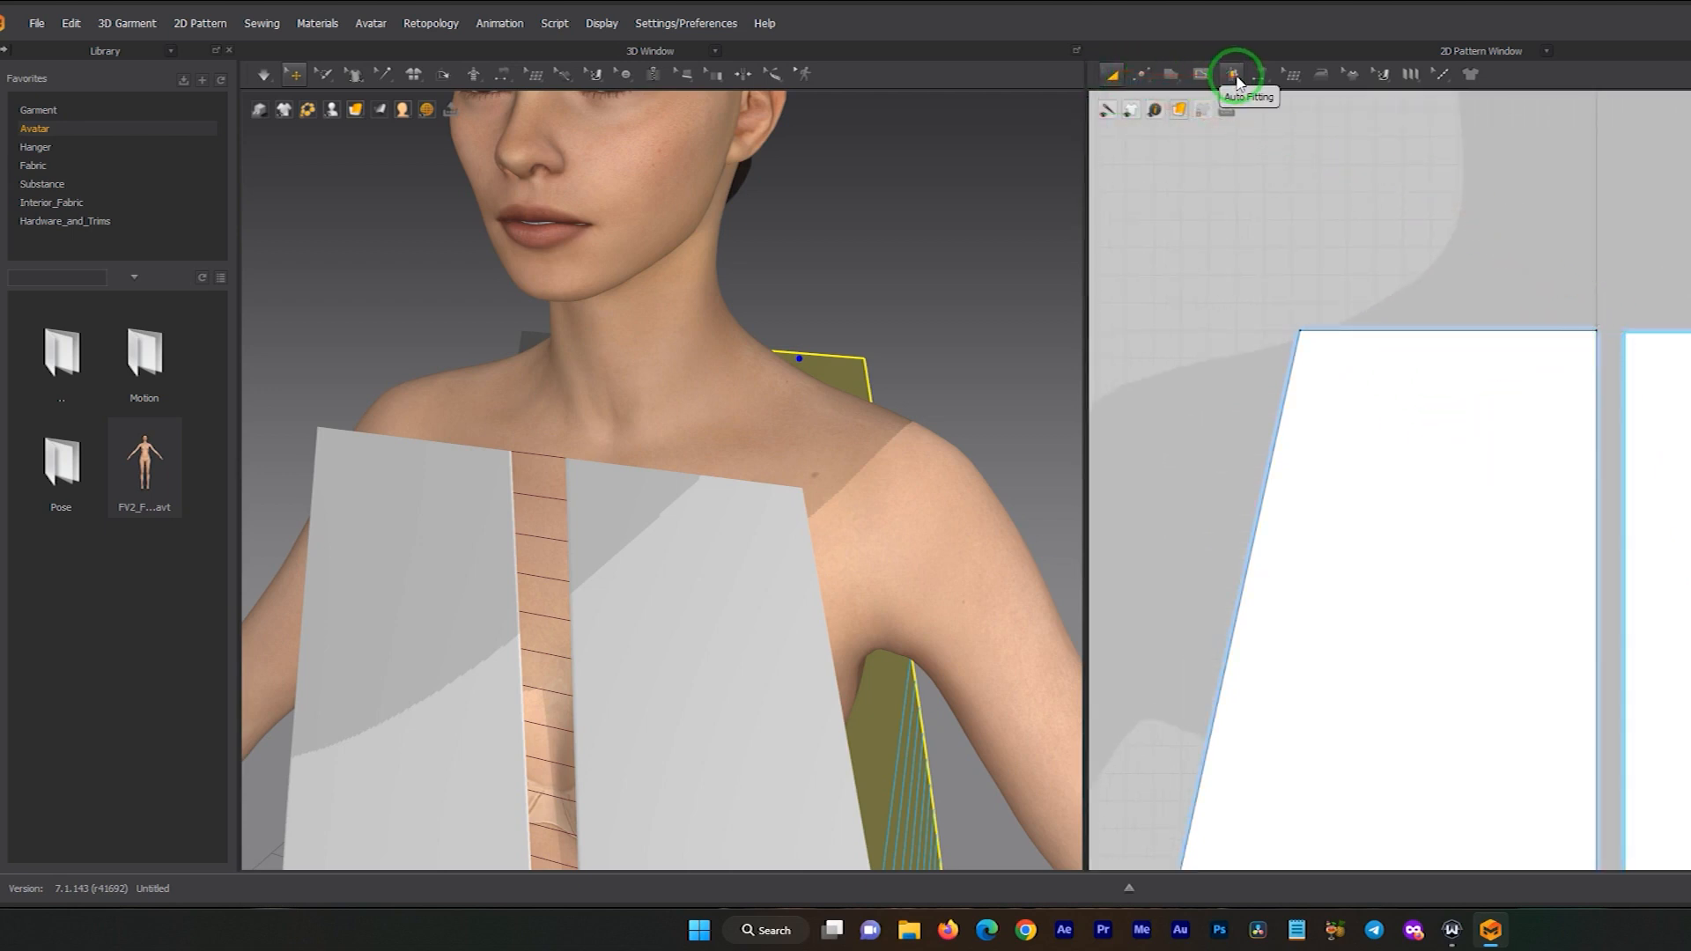
scroll(1604, 432, "down", 4)
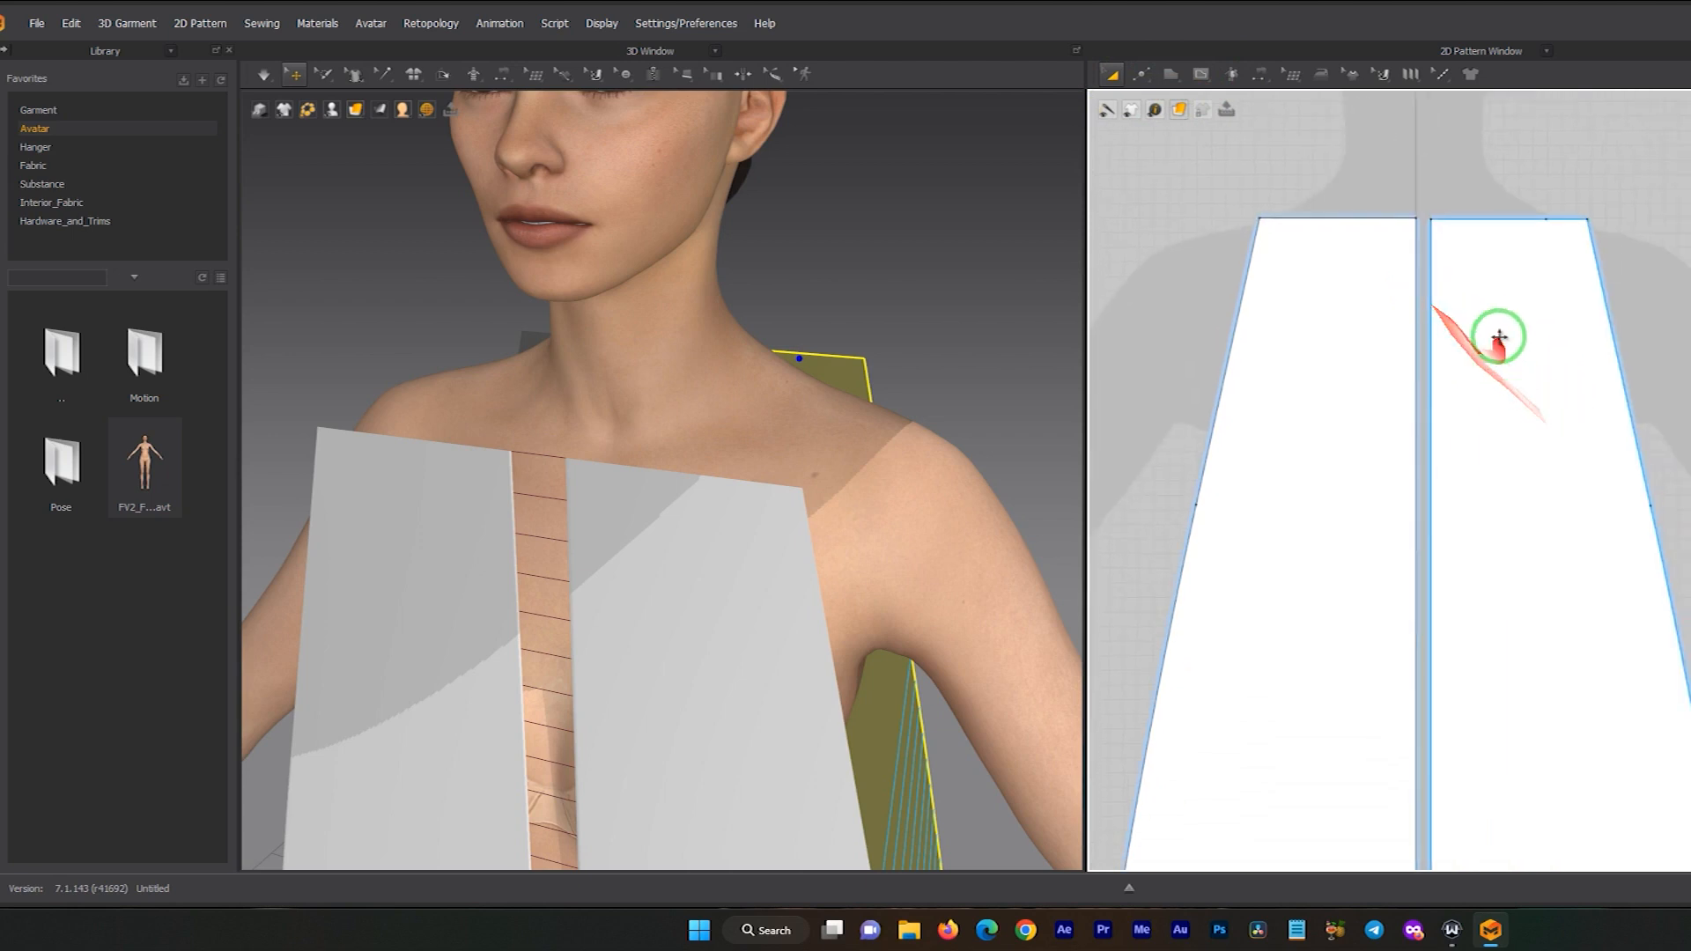
scroll(1357, 370, "down", 4)
left_click(1392, 414)
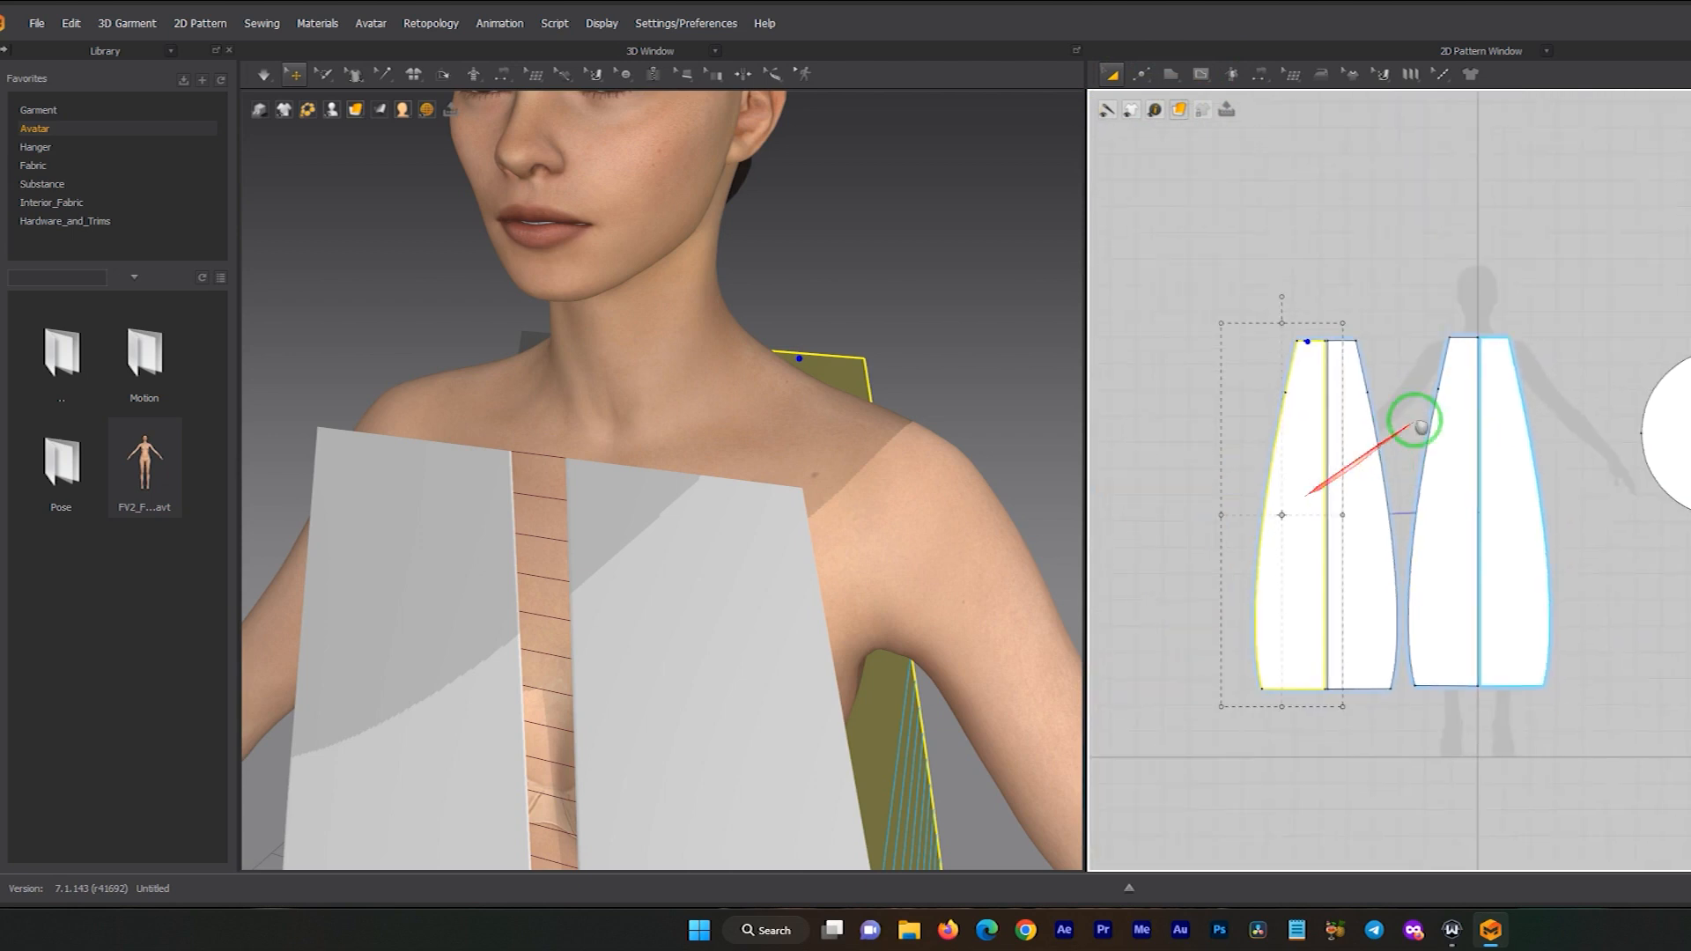
scroll(1514, 361, "up", 4)
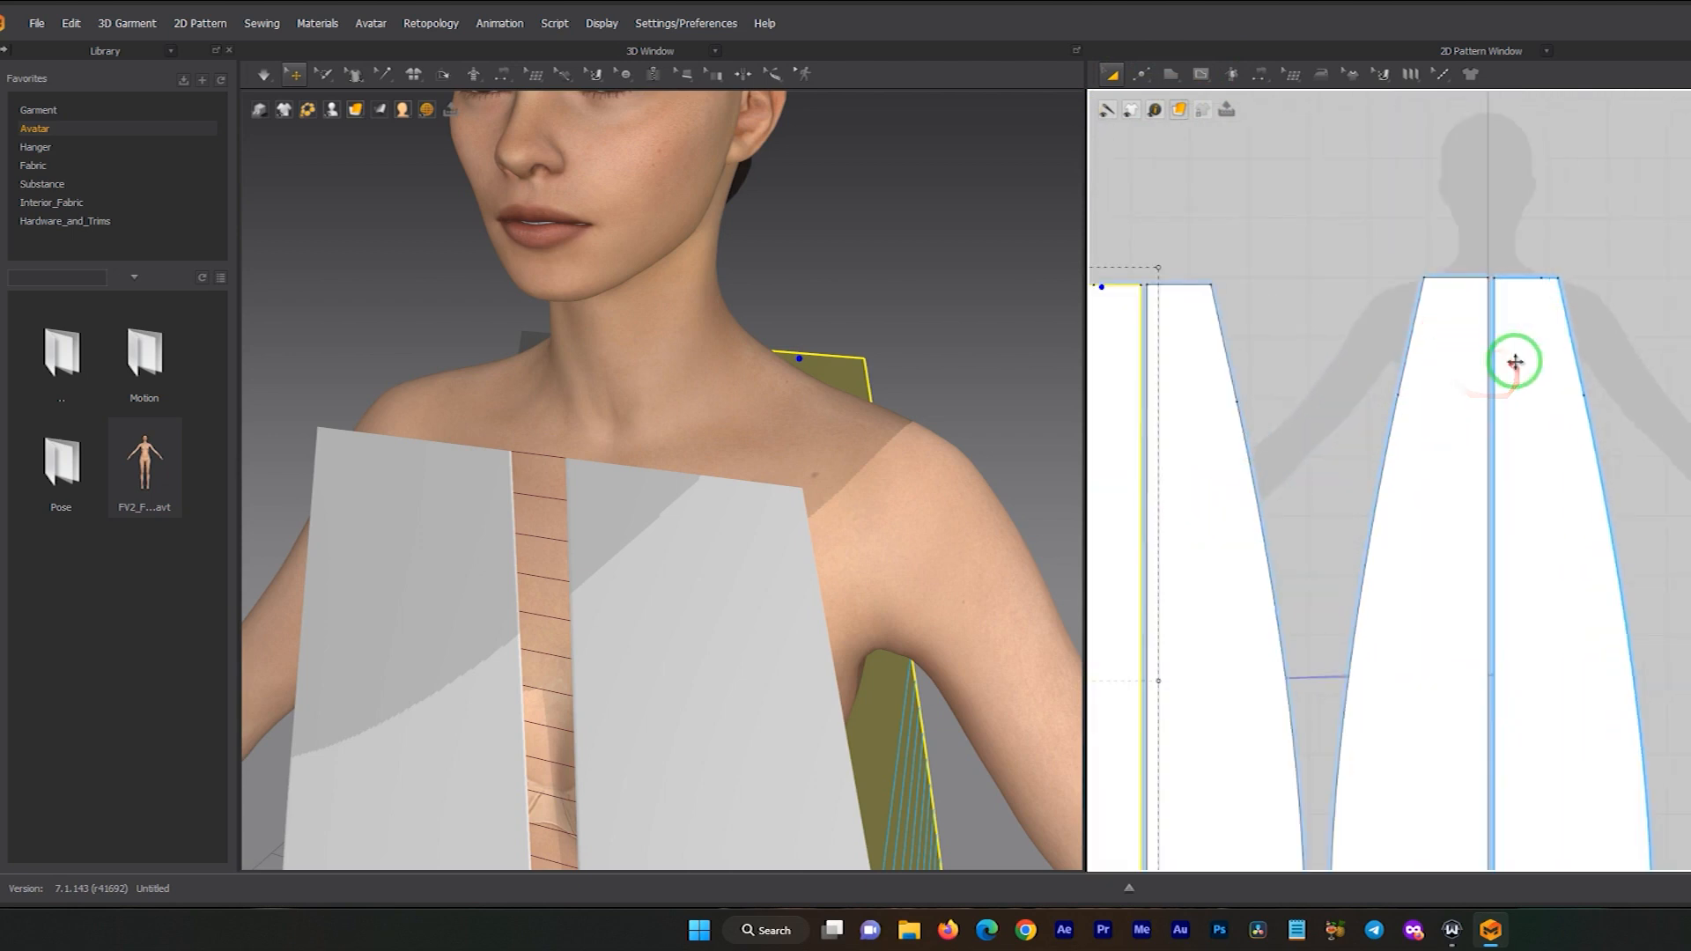
middle_click_drag(1258, 430, 1327, 444)
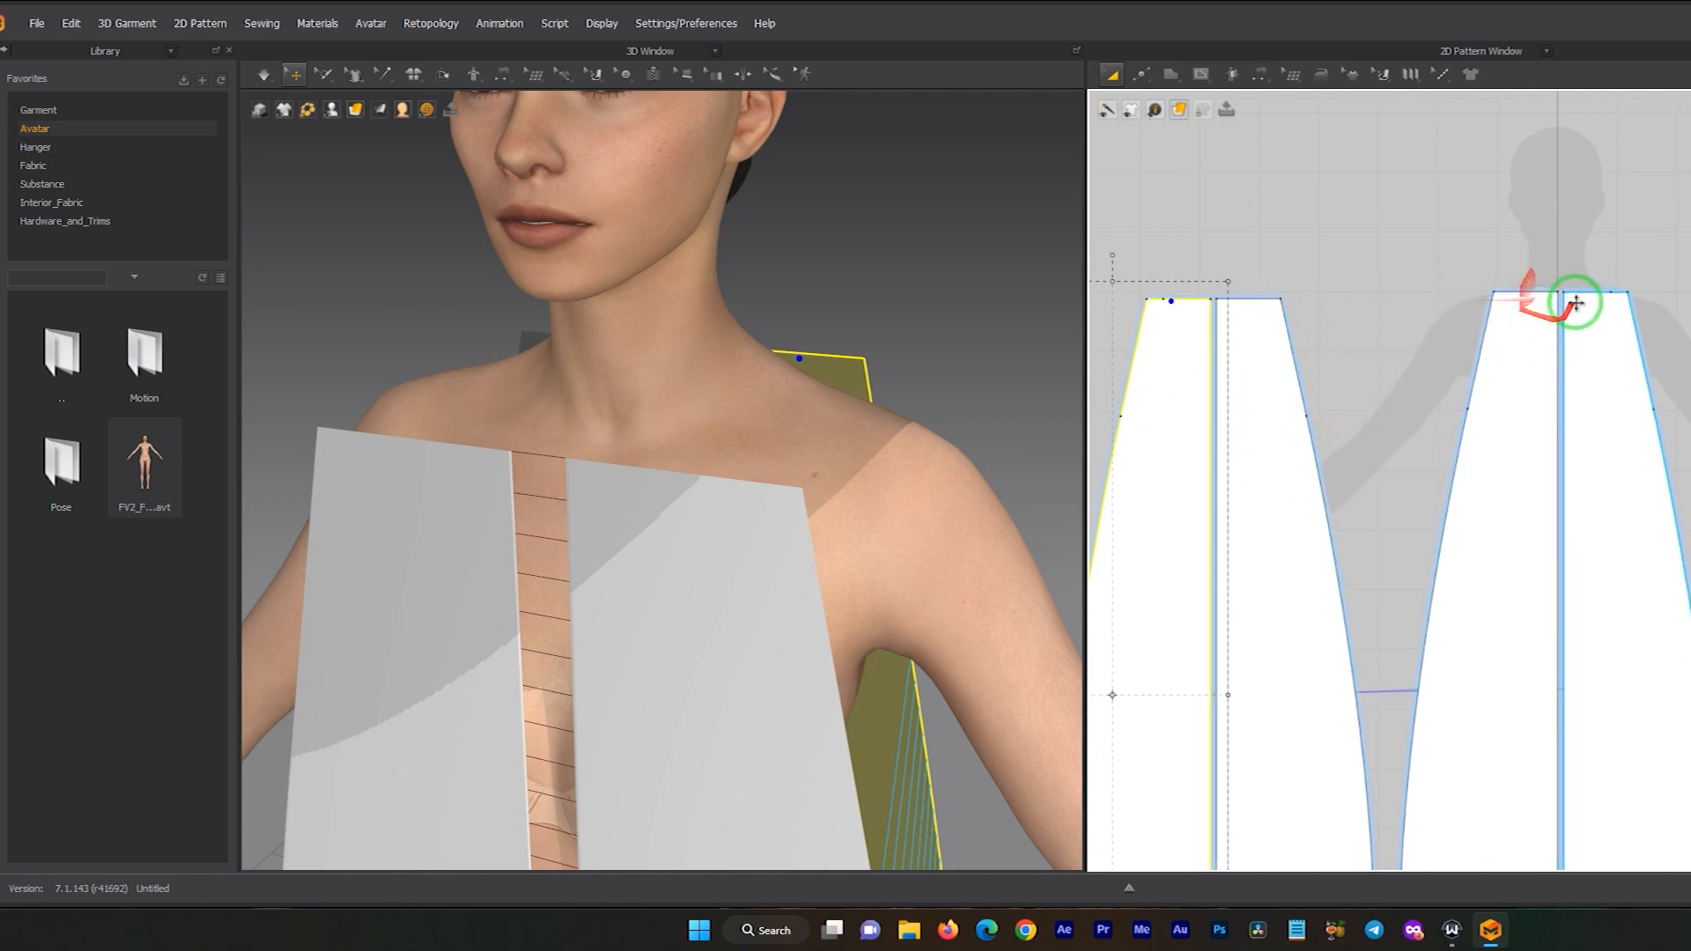
scroll(1574, 301, "up", 3)
scroll(1612, 329, "up", 3)
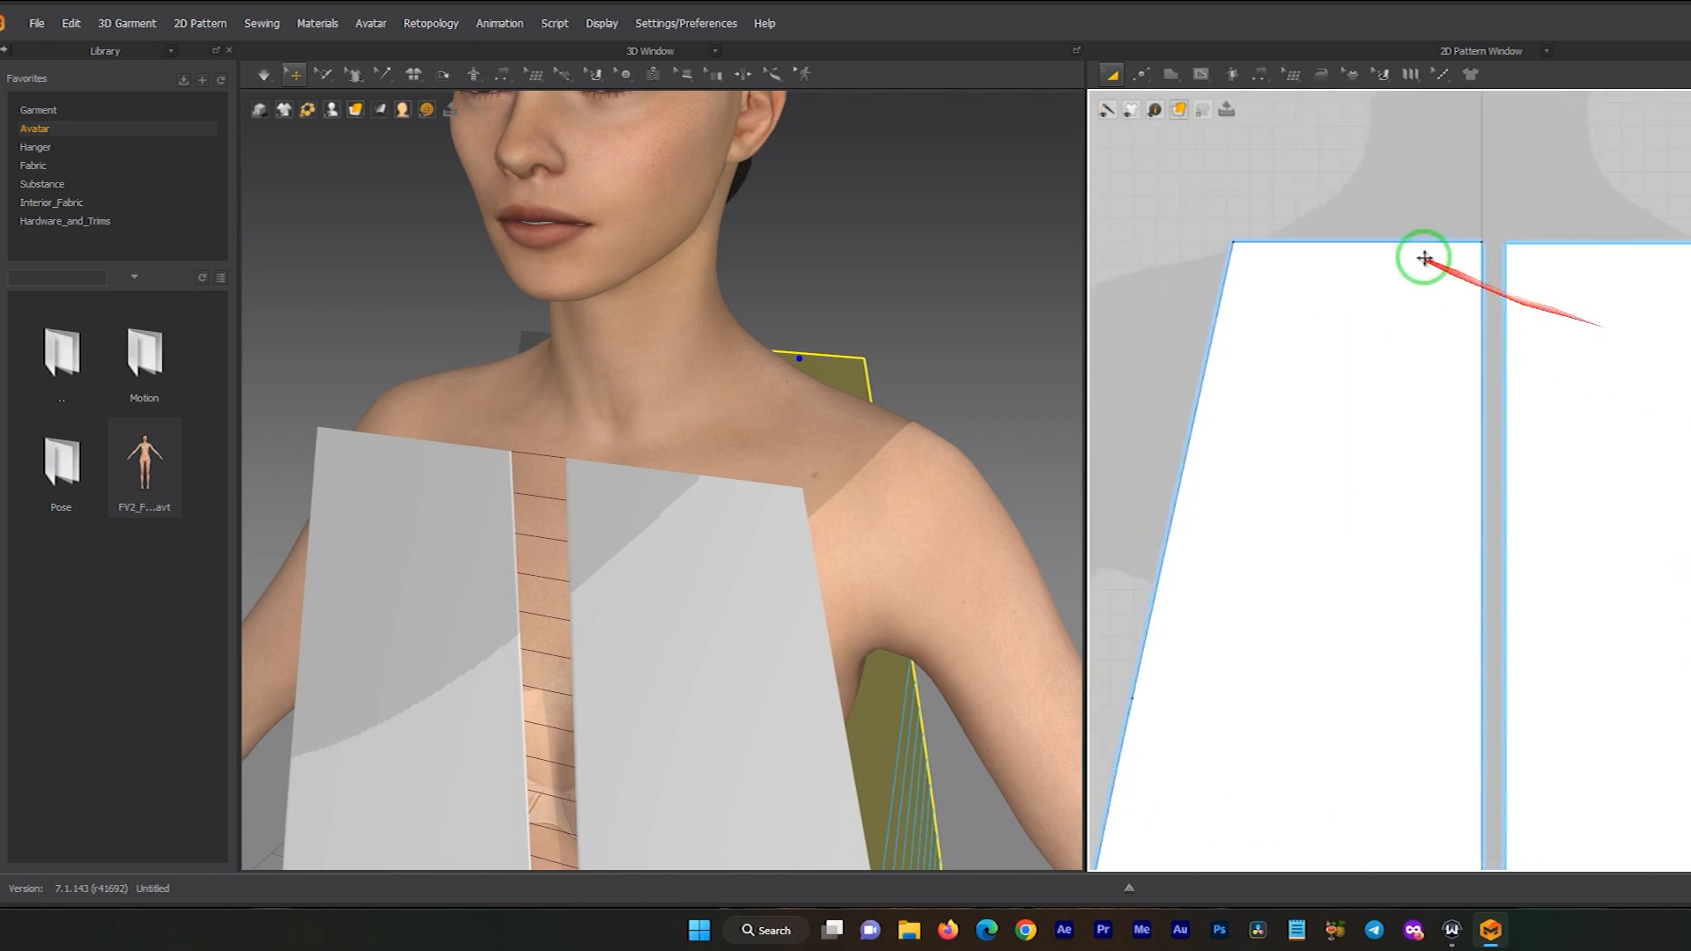
- Try moving the top centre corner of the avatar's right front half outward and downward with Edit Pattern
left_click(1140, 71)
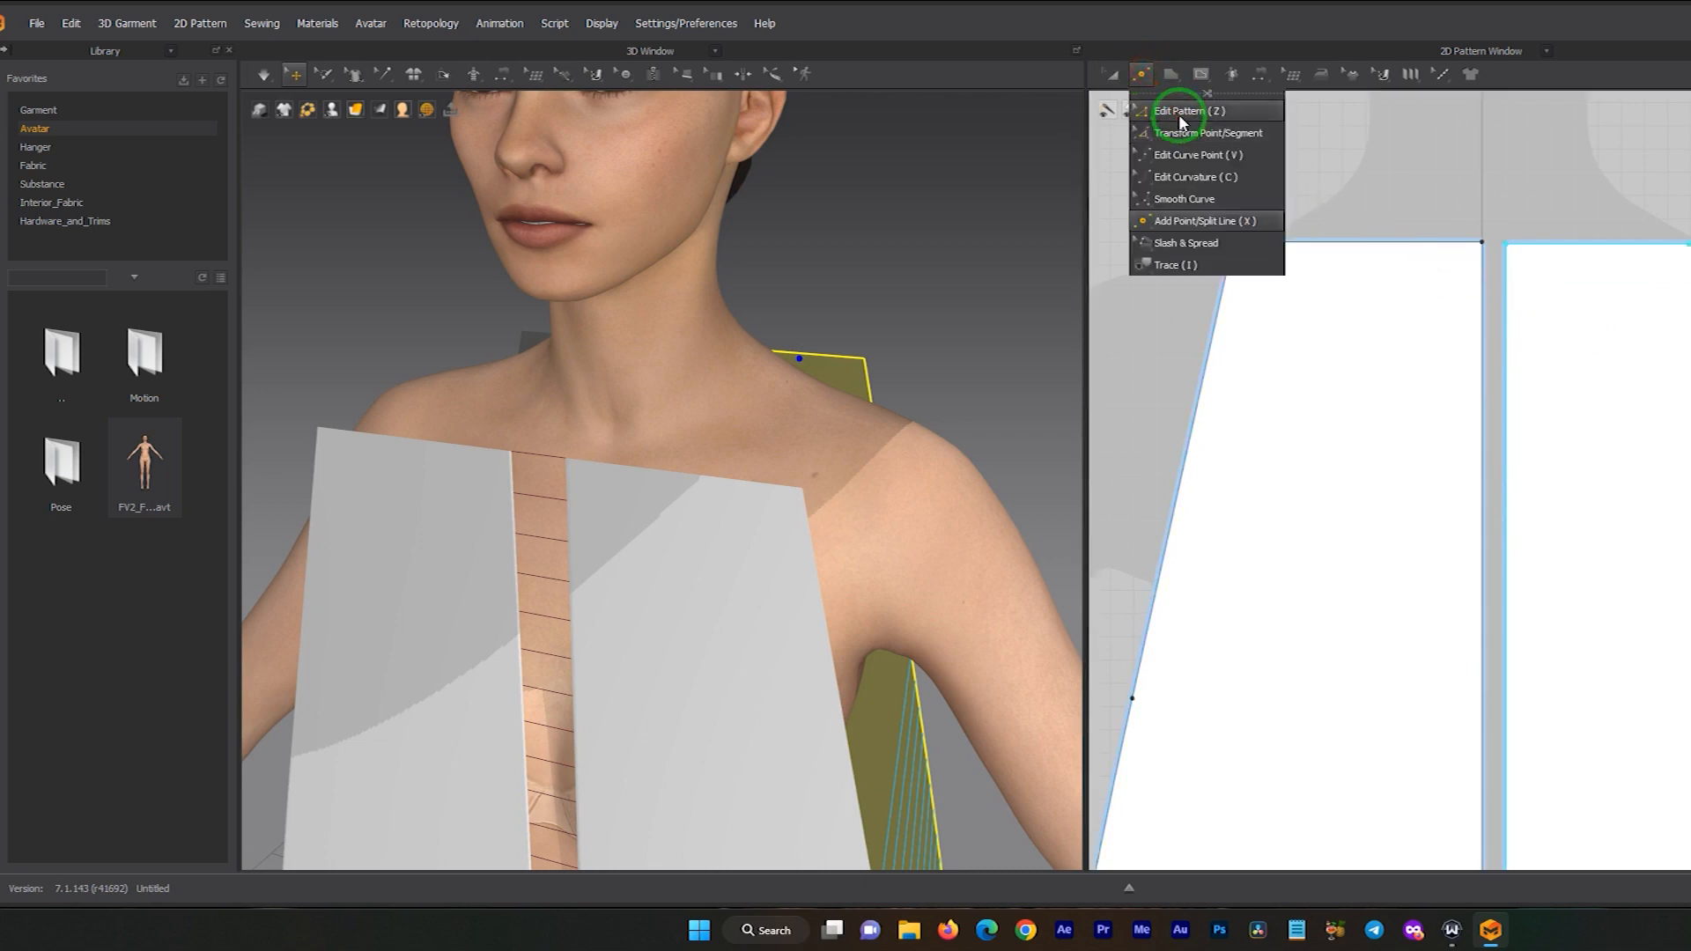
left_click(1148, 112)
left_click(1487, 263)
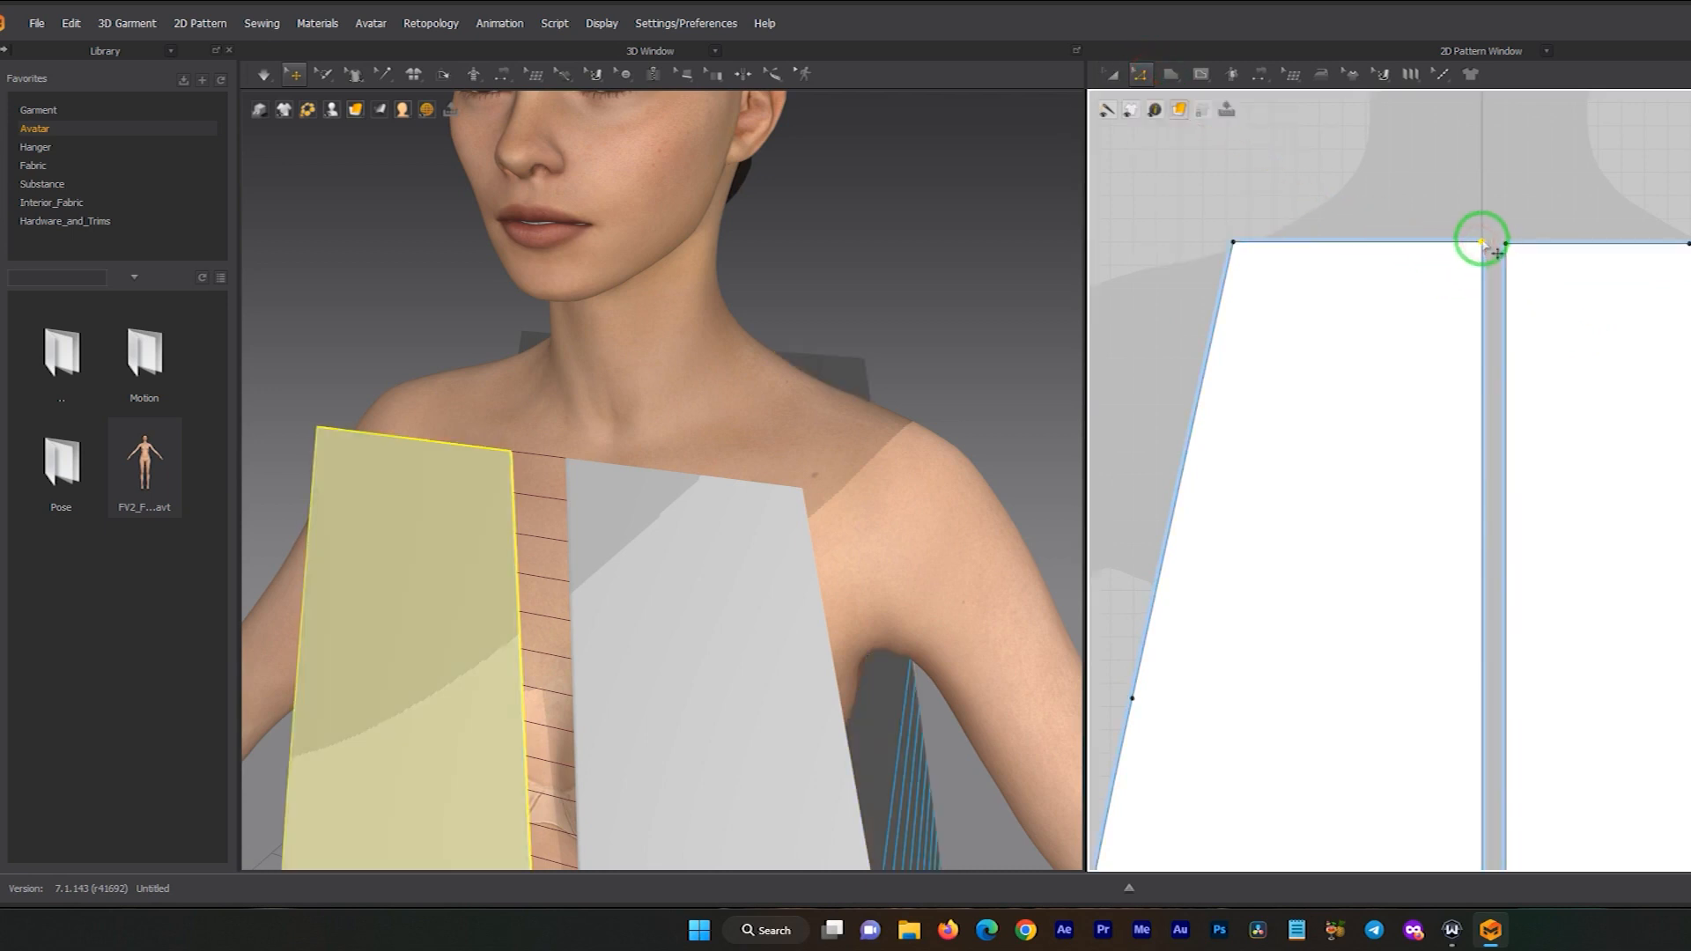
scroll(1485, 245, "down", 3)
scroll(1507, 317, "up", 3)
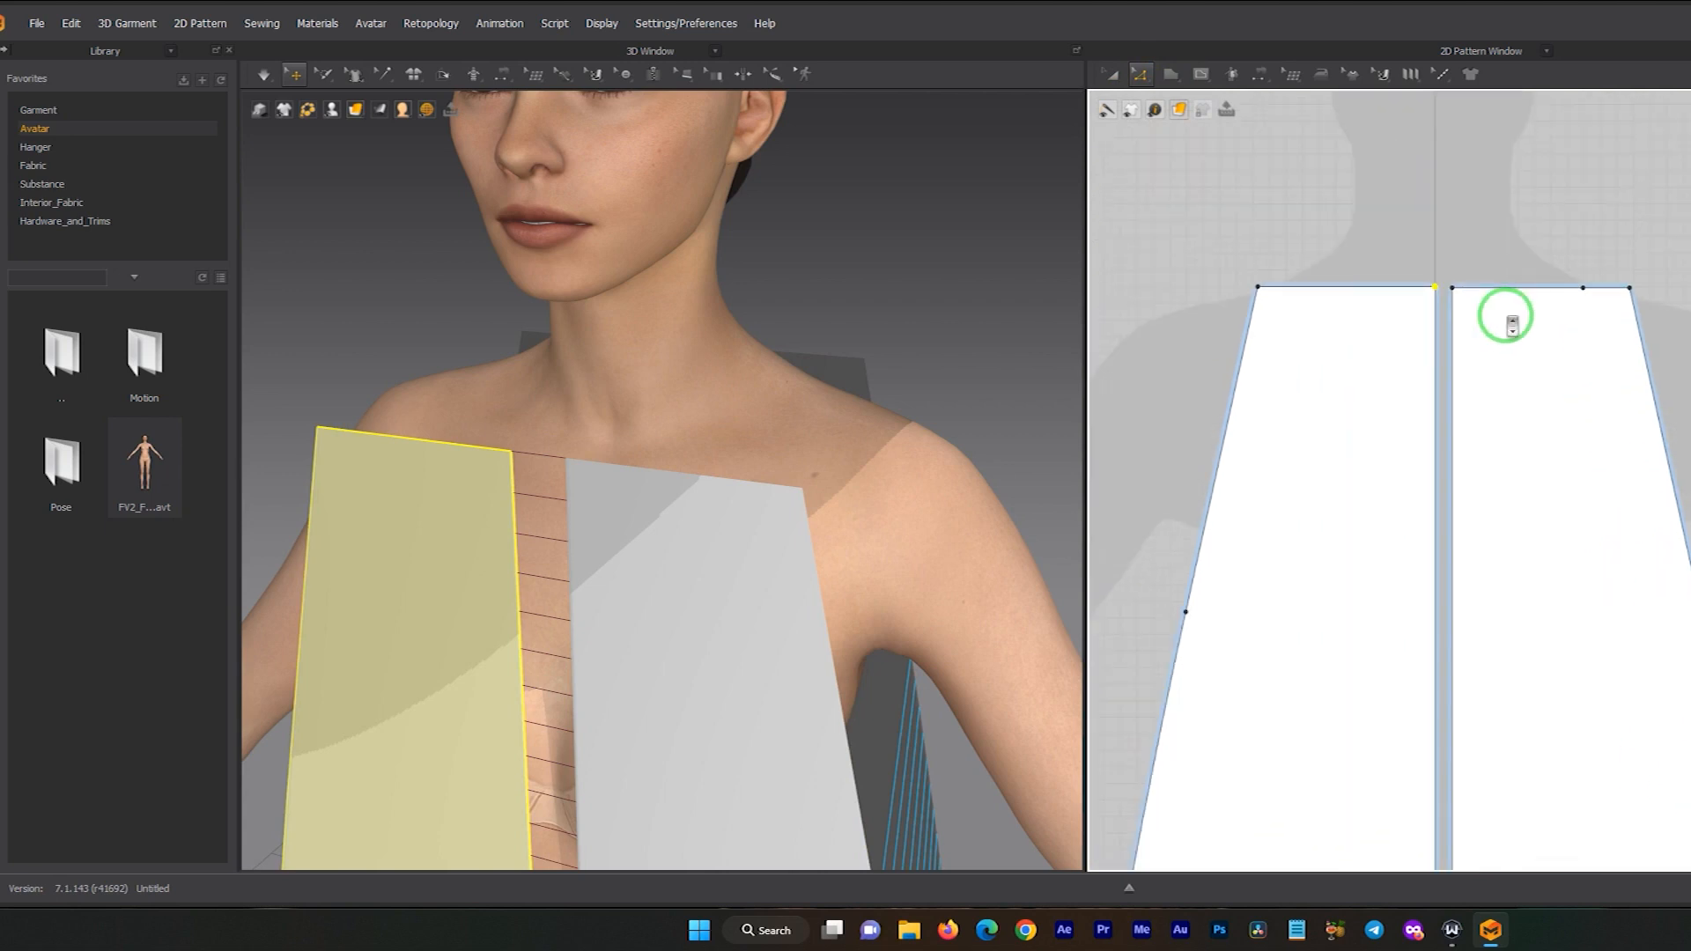
left_click_drag(1425, 290, 1377, 326)
scroll(1260, 505, "down", 5)
middle_click_drag(1252, 509, 1596, 360)
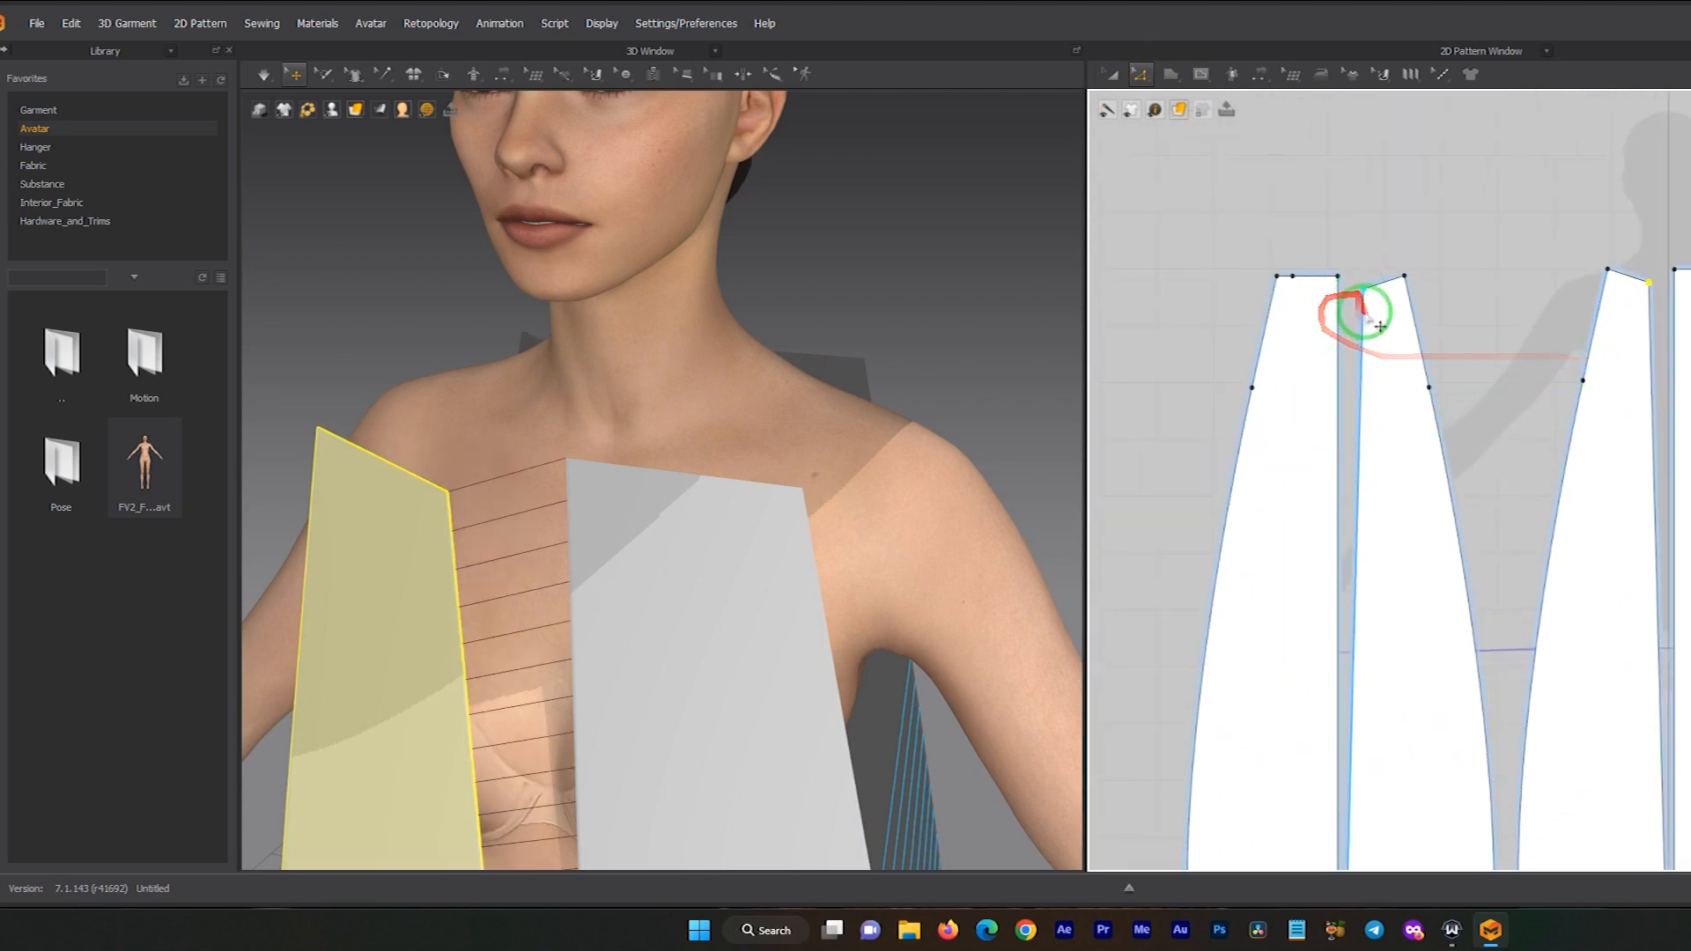
middle_click_drag(578, 479, 727, 407)
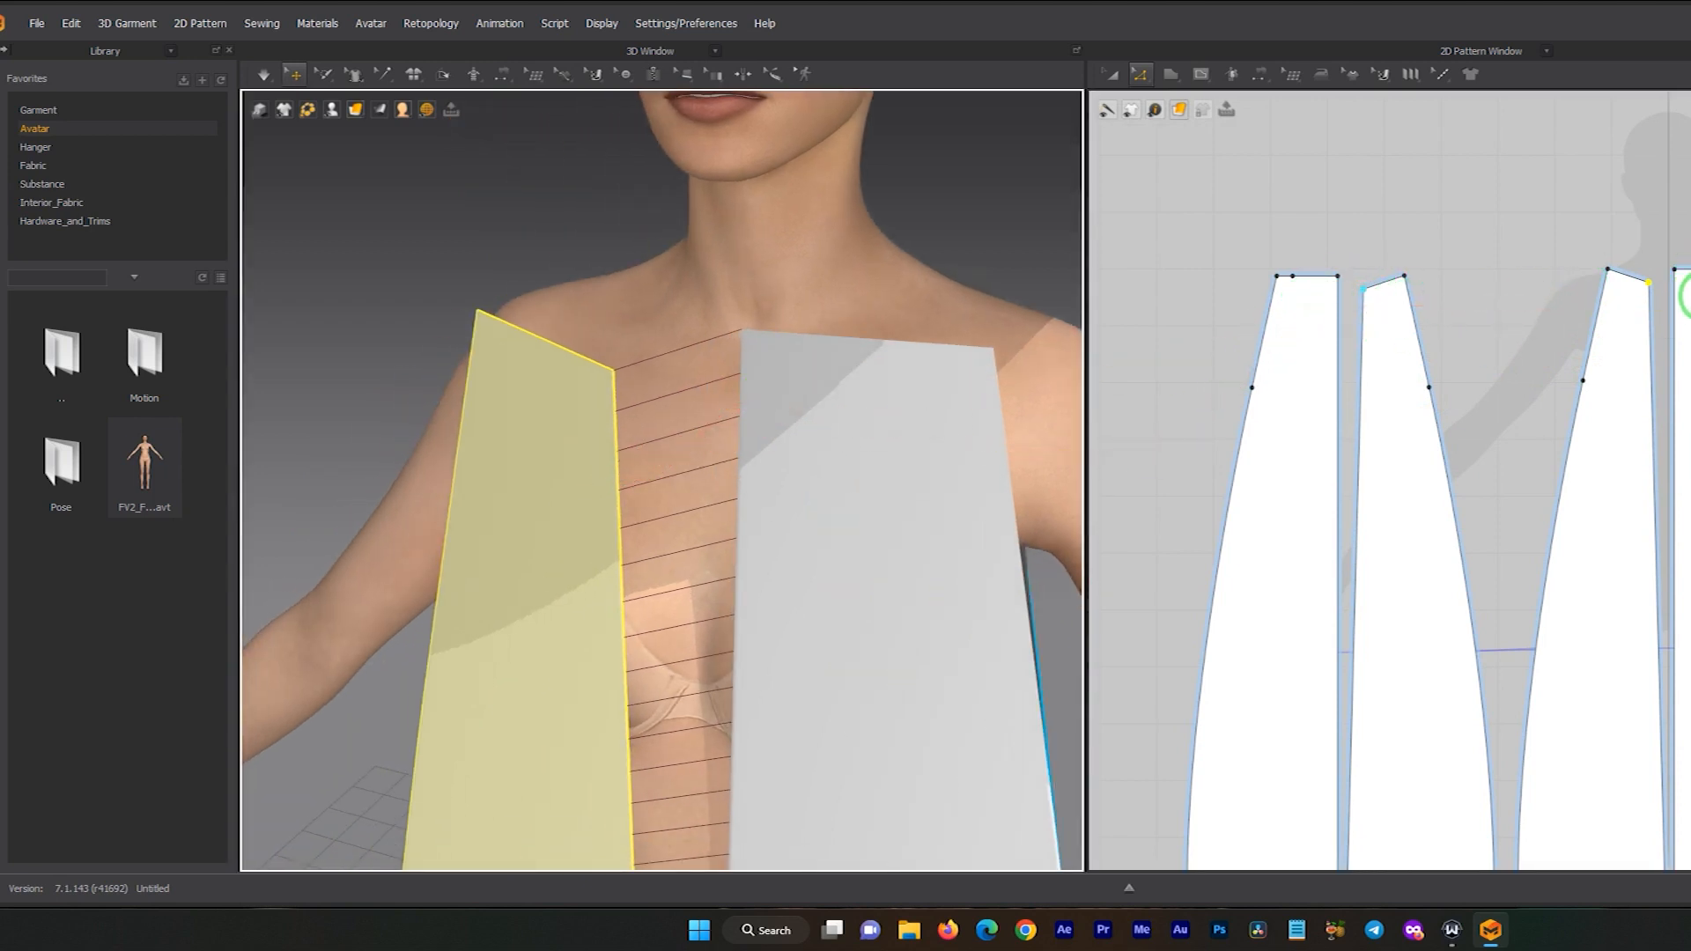
left_click_drag(1680, 291, 1679, 283)
- Inspect the top edges of the front and back halves to find which ones still lack a shoulder point
scroll(1665, 275, "up", 4)
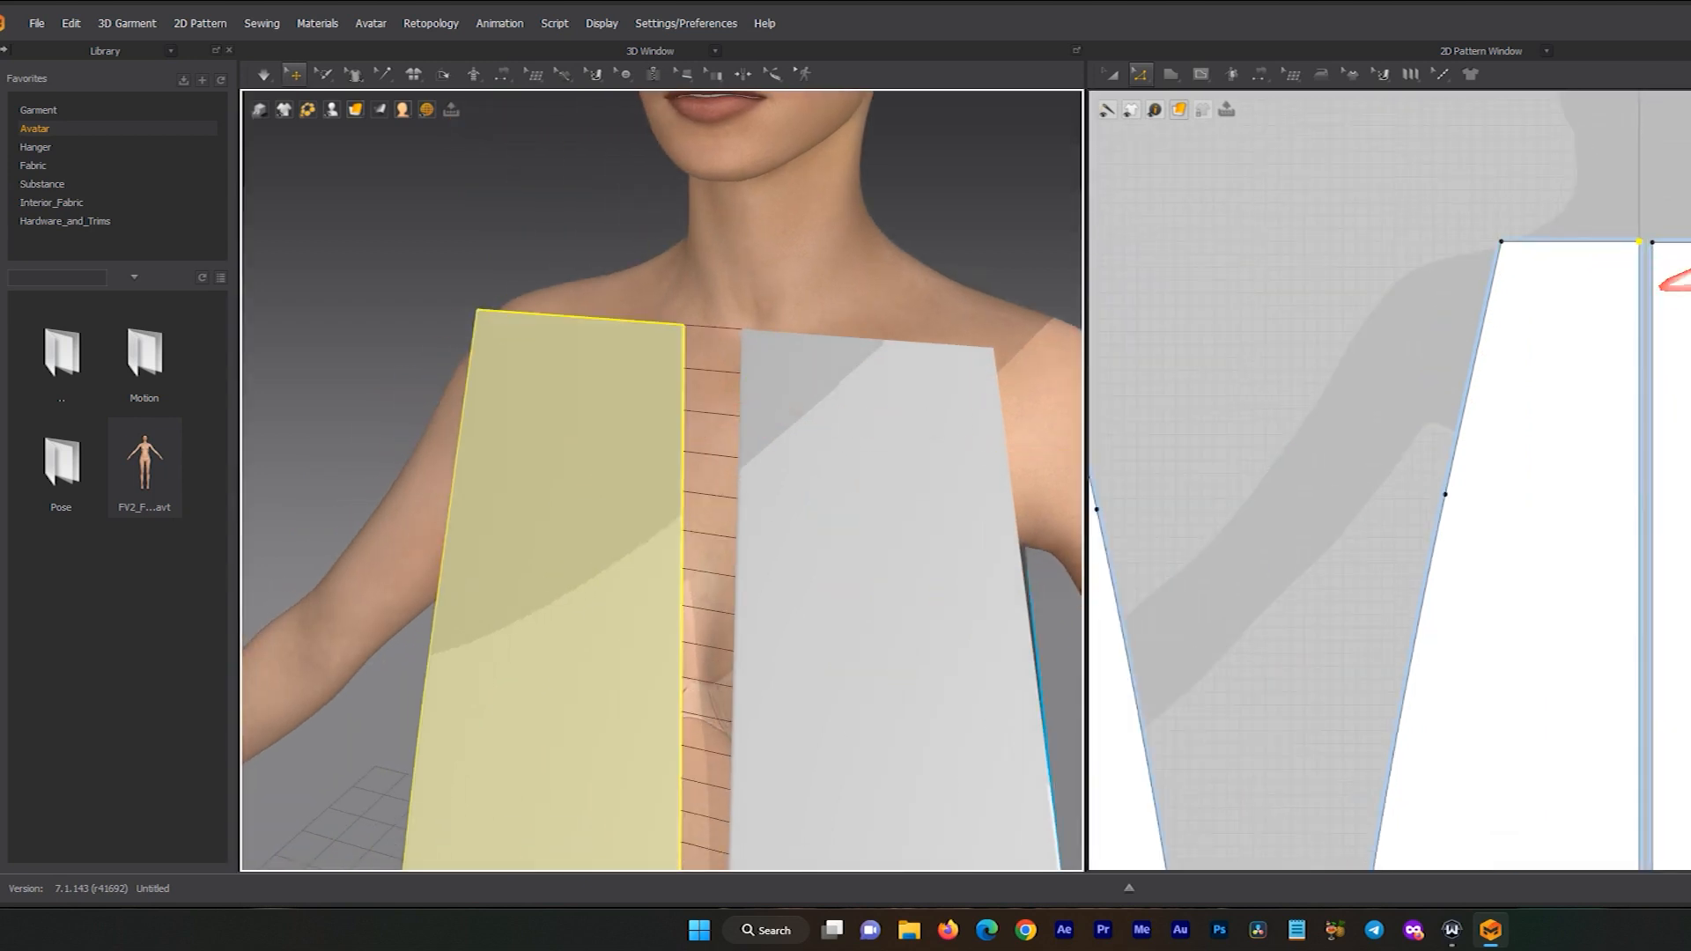
middle_click_drag(1352, 310, 1545, 341)
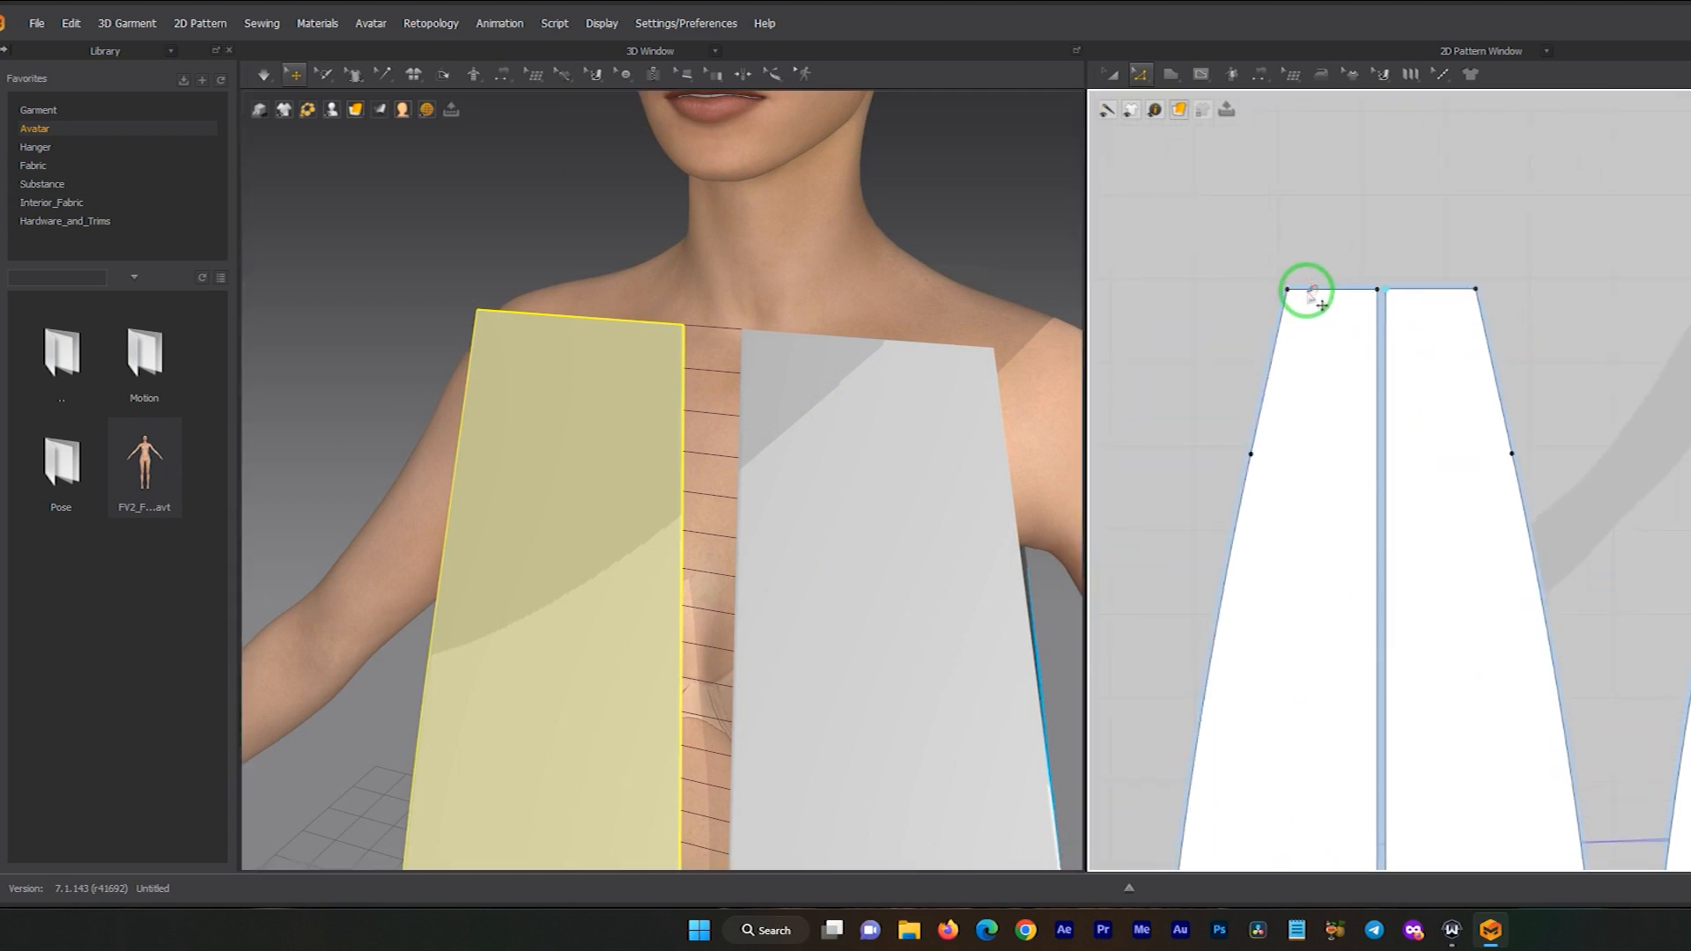
scroll(1687, 338, "up", 2)
middle_click_drag(1687, 338, 1572, 372)
scroll(1624, 382, "up", 4)
scroll(1568, 370, "up", 2)
scroll(1572, 374, "up", 2)
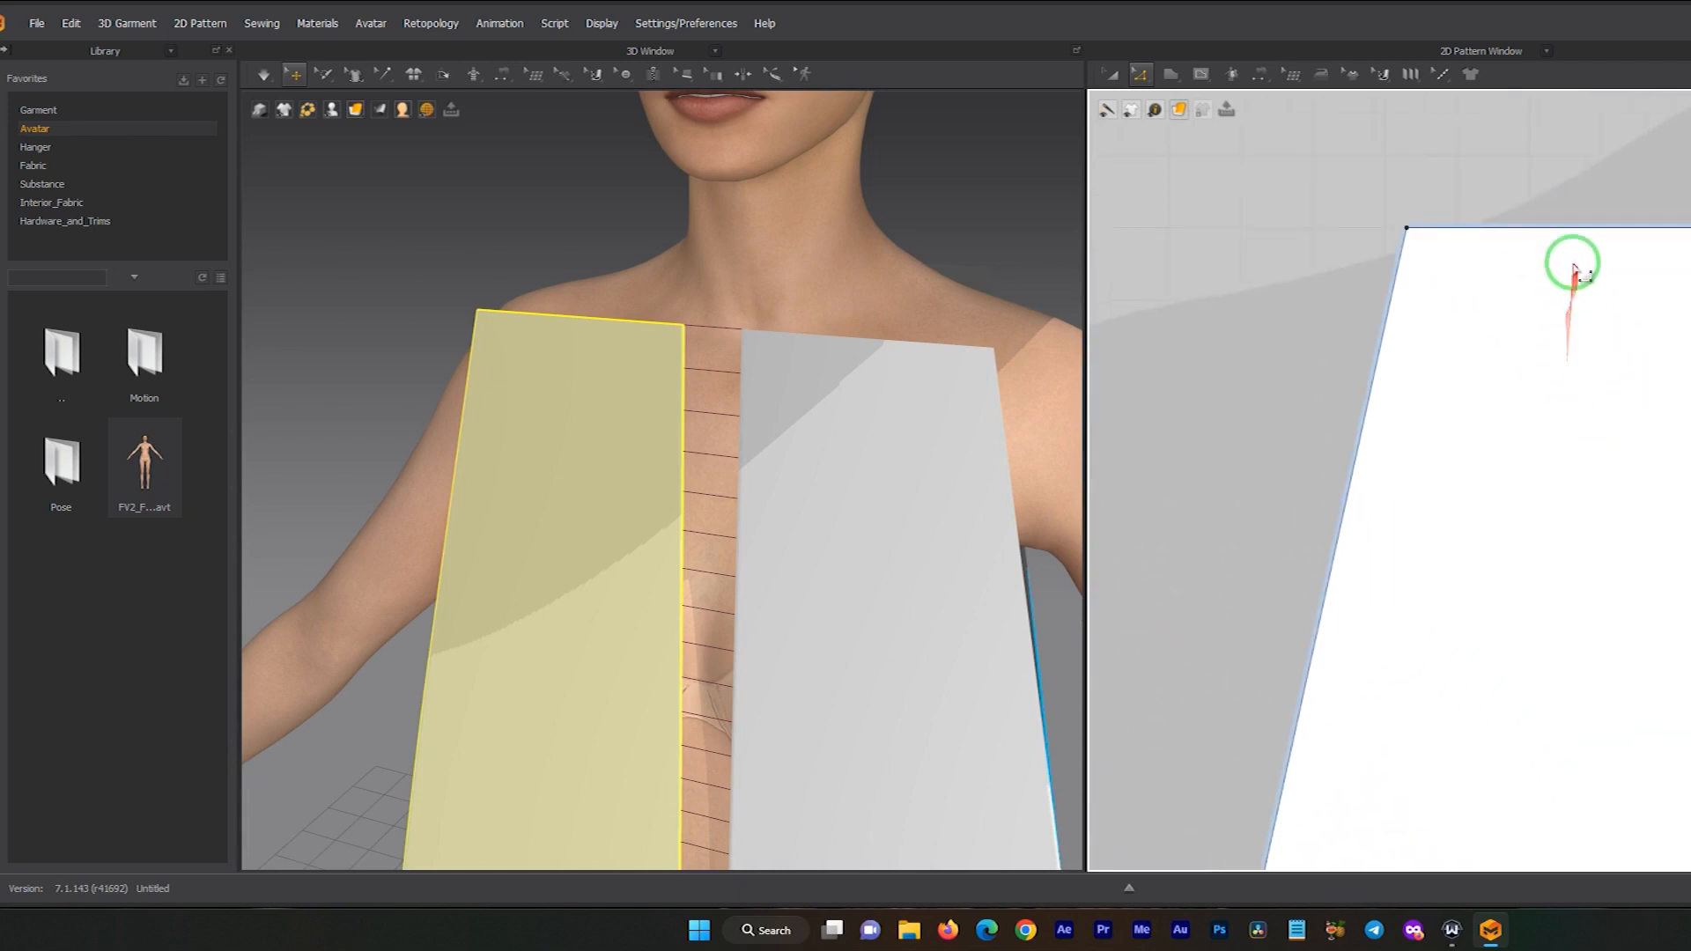
scroll(1305, 344, "down", 4)
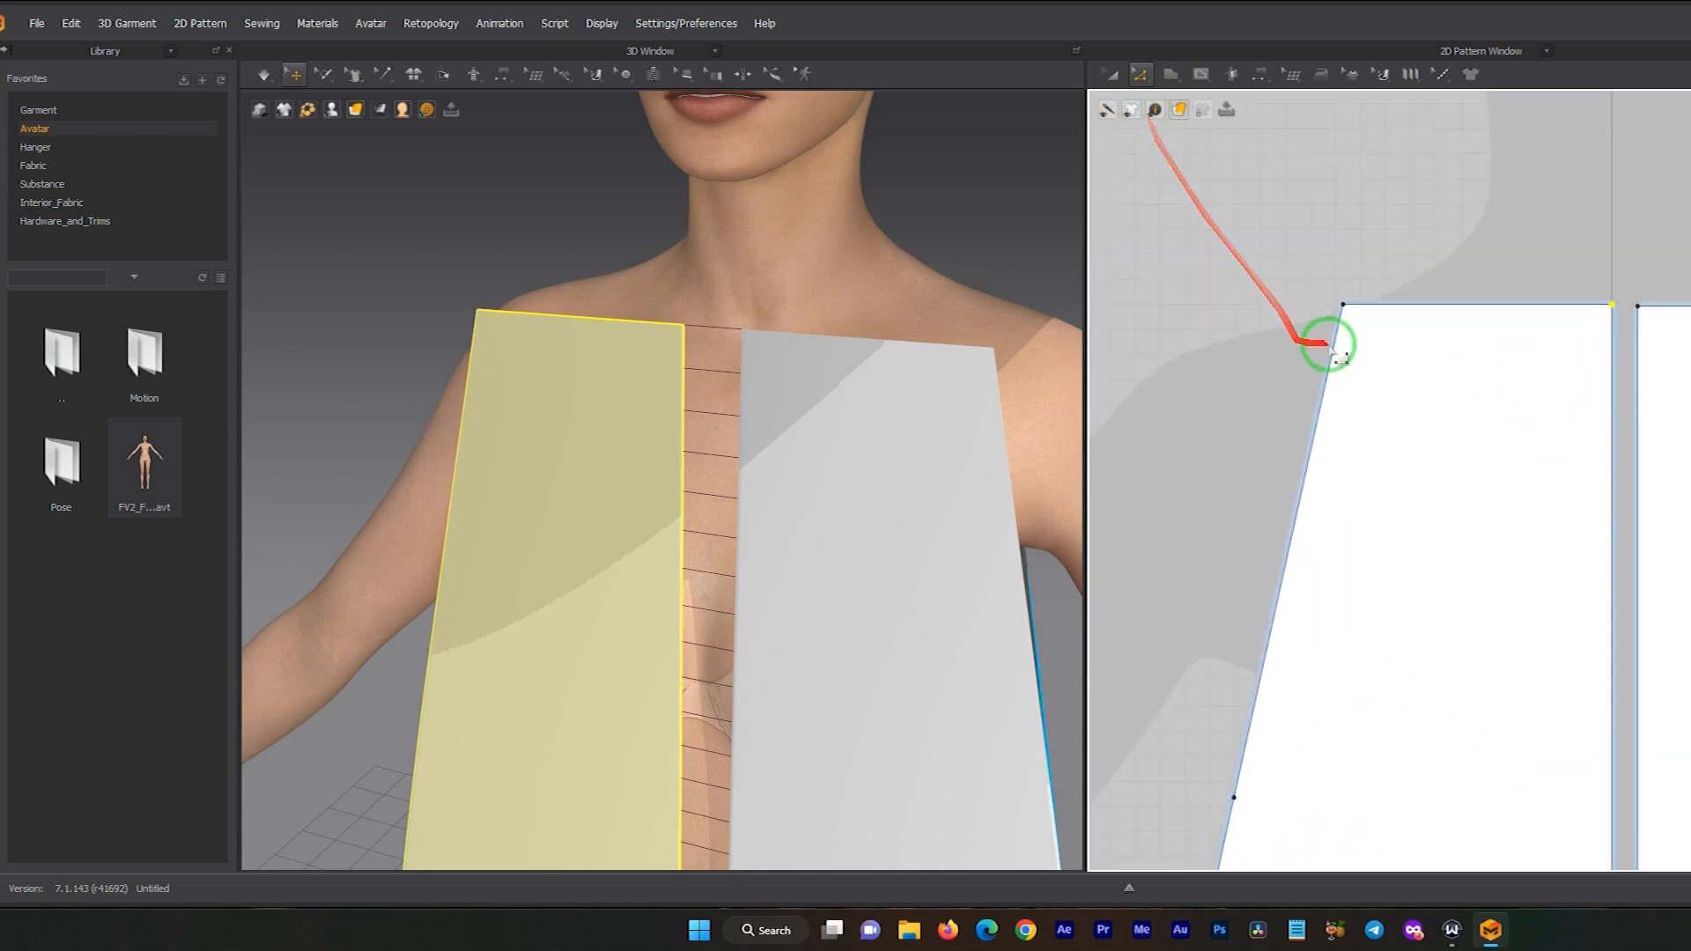
scroll(1247, 357, "down", 3)
middle_click_drag(1253, 357, 1488, 359)
middle_click_drag(1295, 382, 1400, 381)
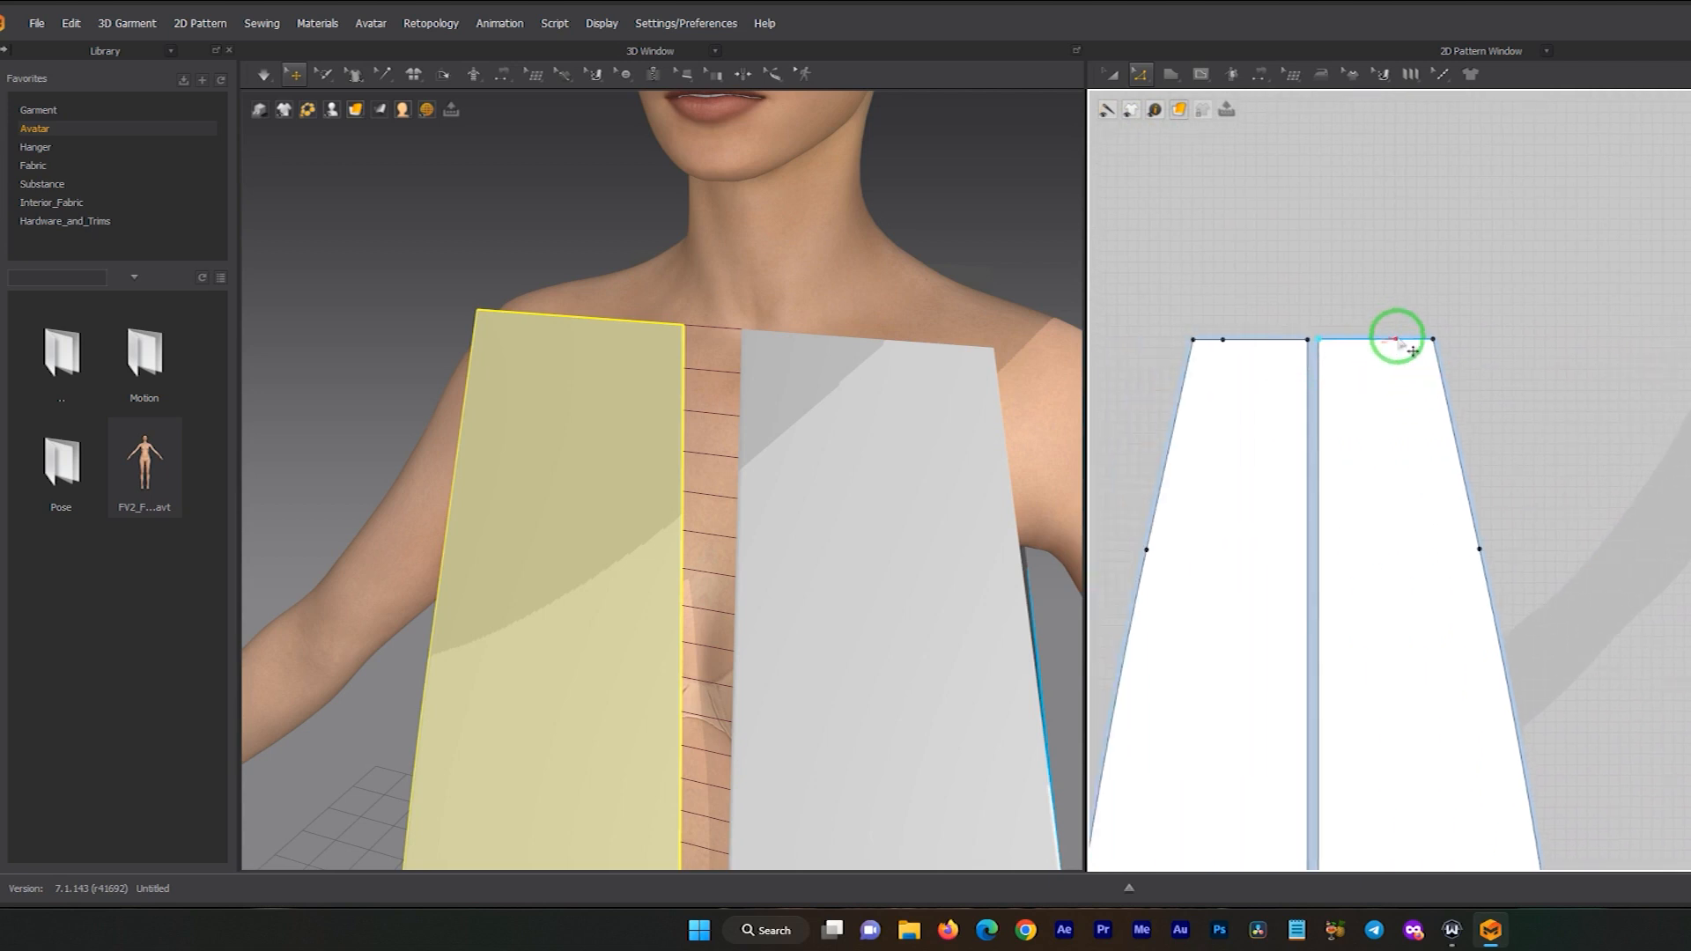
middle_click_drag(1690, 349, 1418, 360)
scroll(1593, 360, "up", 4)
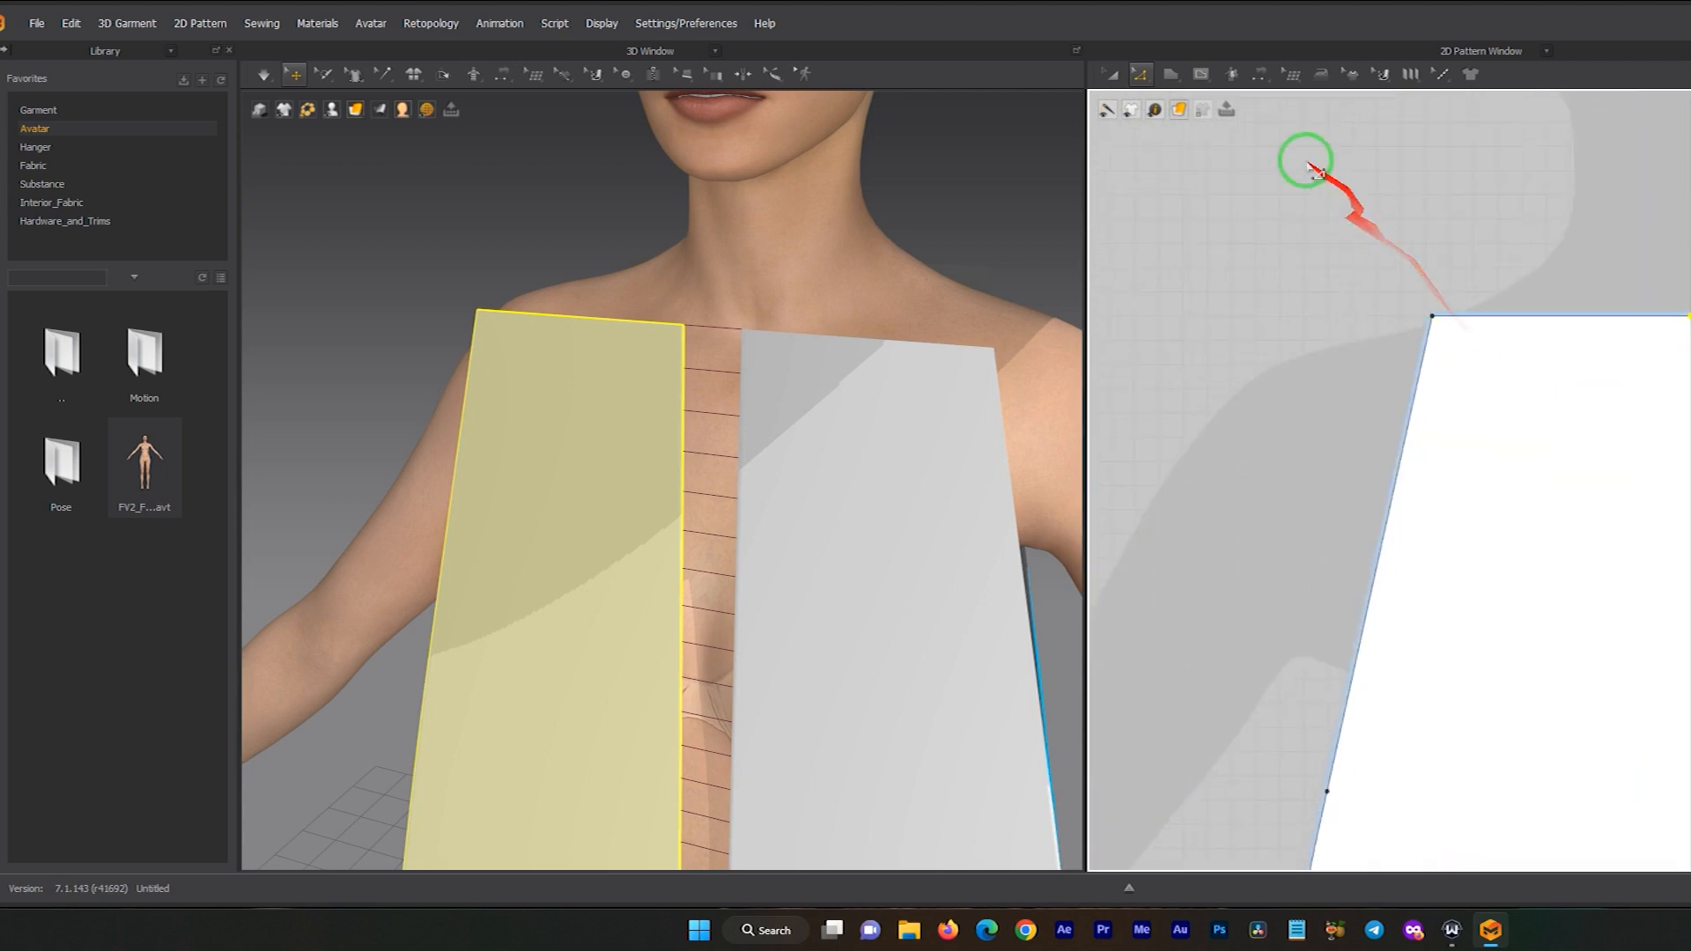
- Add shoulder points about 28 mm from the outer corners on the top edges of the avatar's right front half and its matching back piece
left_click(1259, 72)
left_click(1142, 74)
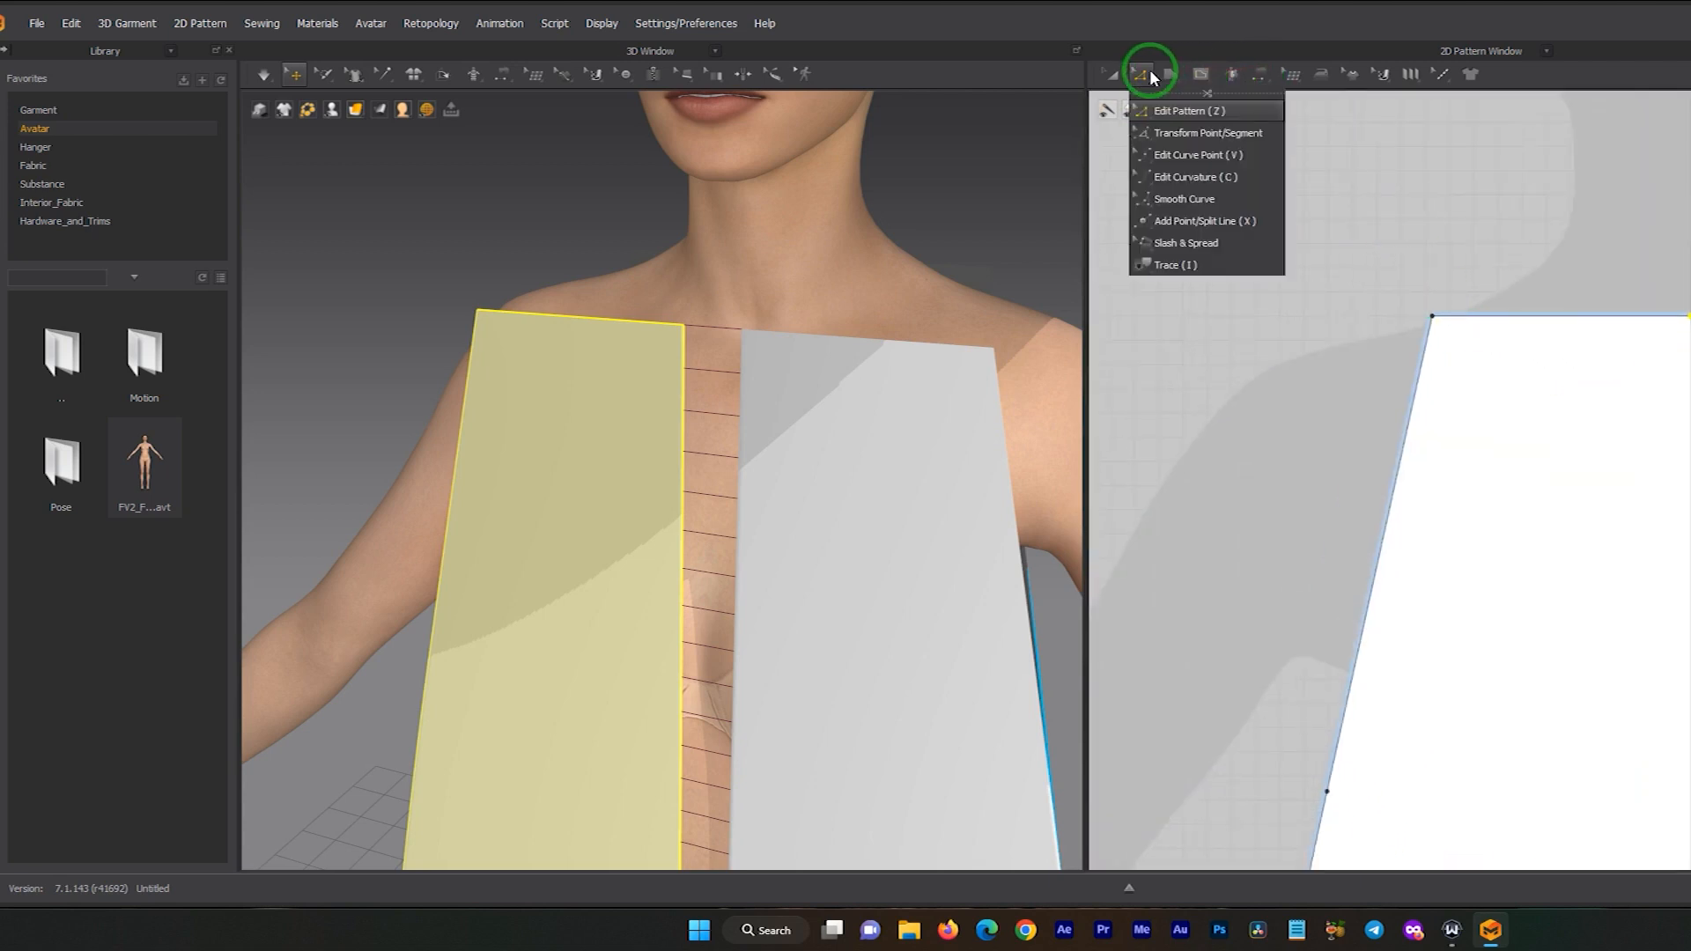
left_click(1203, 220)
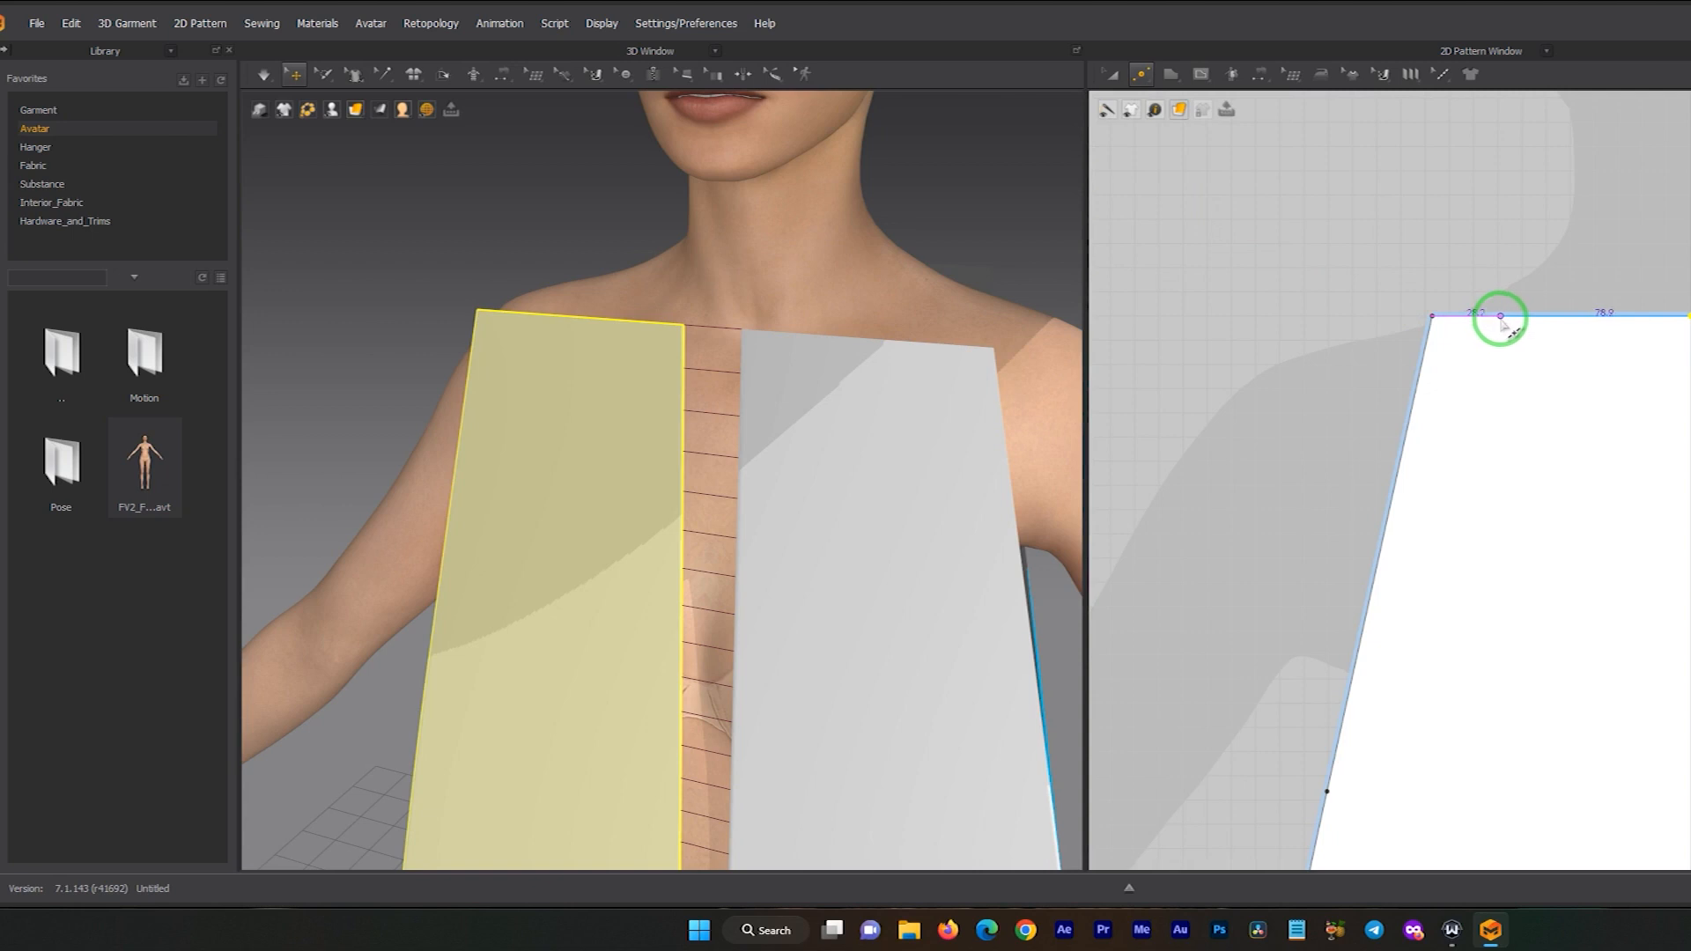
scroll(1472, 340, "down", 5)
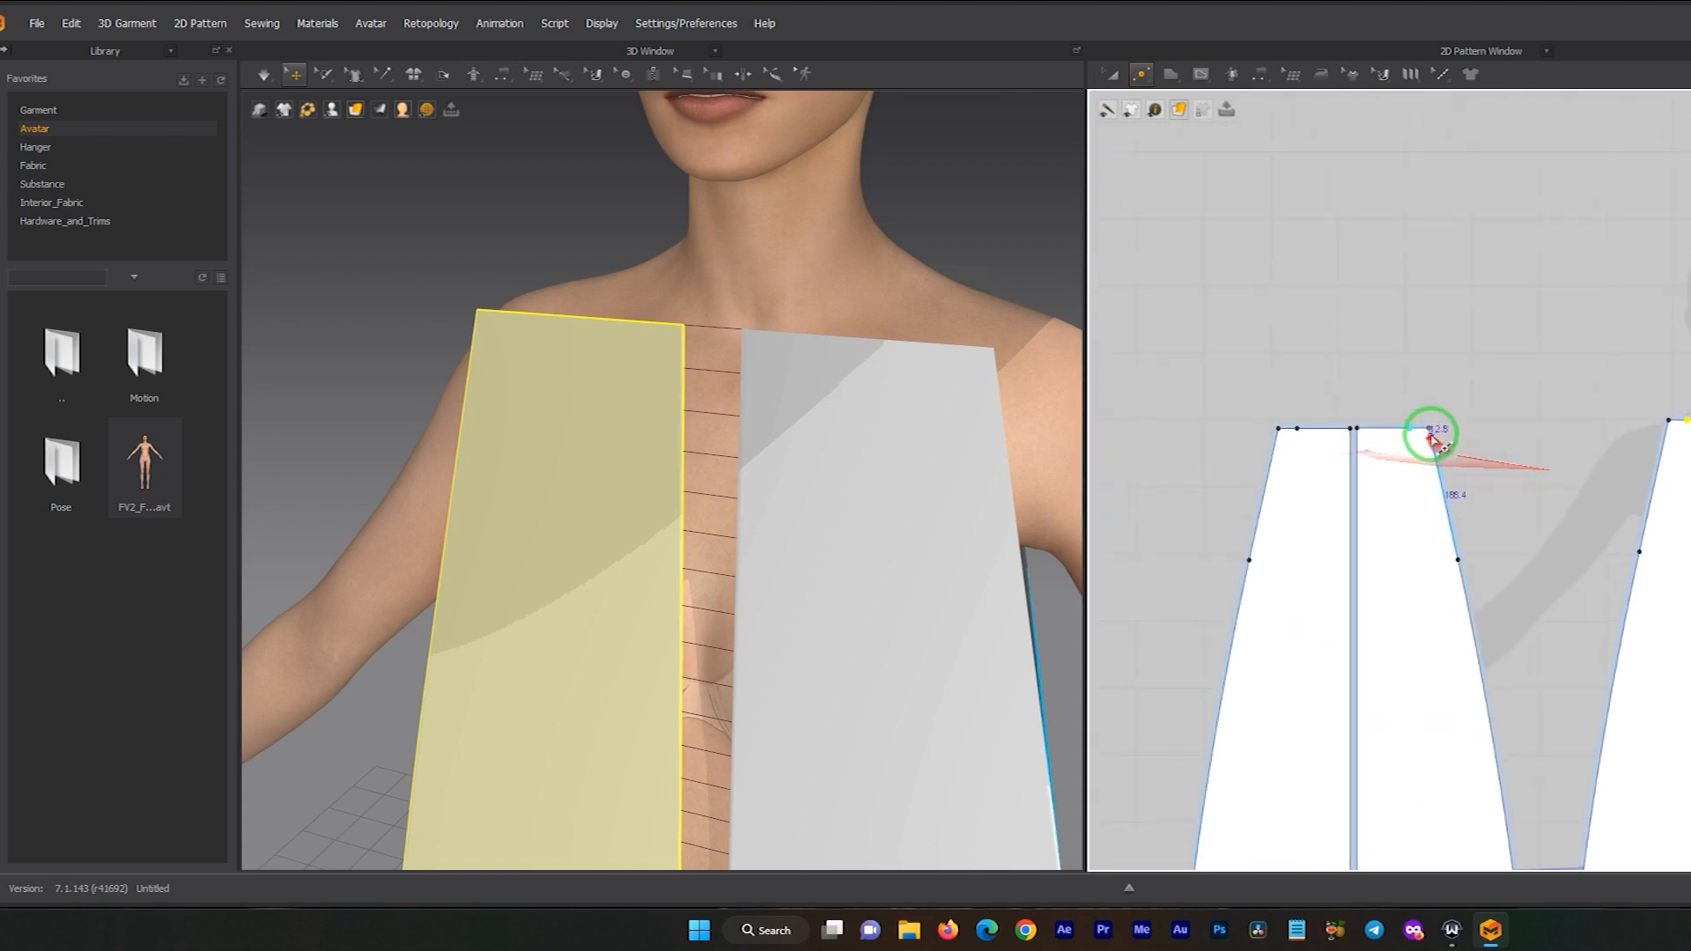
scroll(1410, 428, "up", 4)
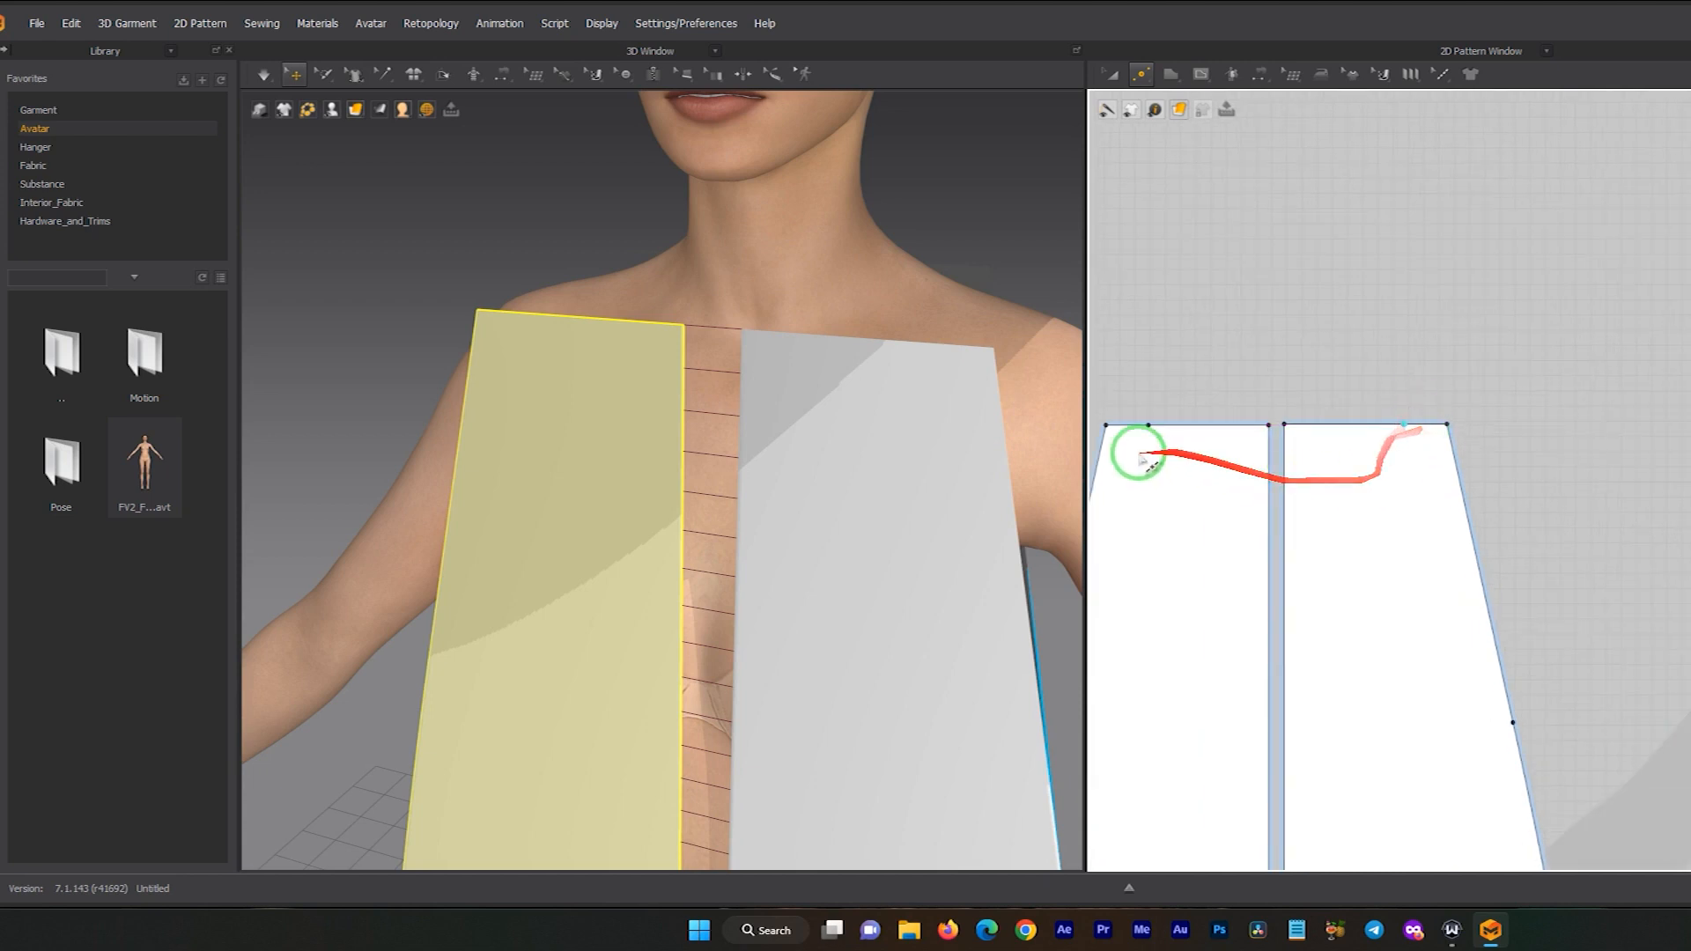
- Sew the short front shoulder segments to the matching back shoulder segments on both sides with Segment Sewing
scroll(831, 388, "down", 1)
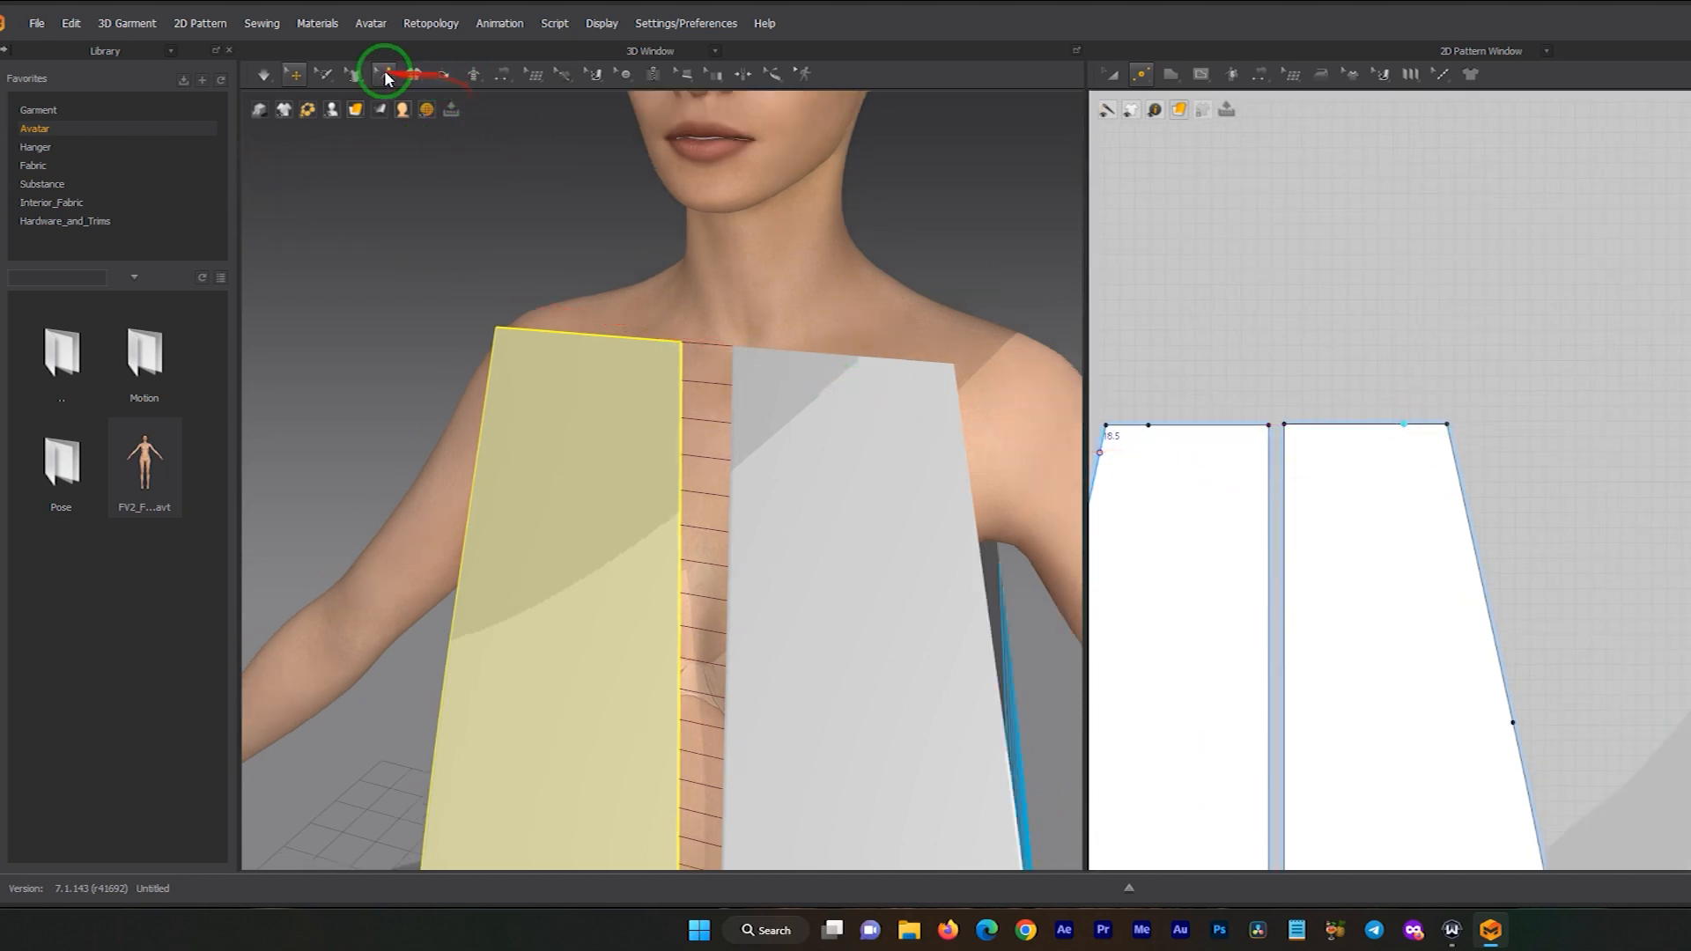
mouse_move(505, 86)
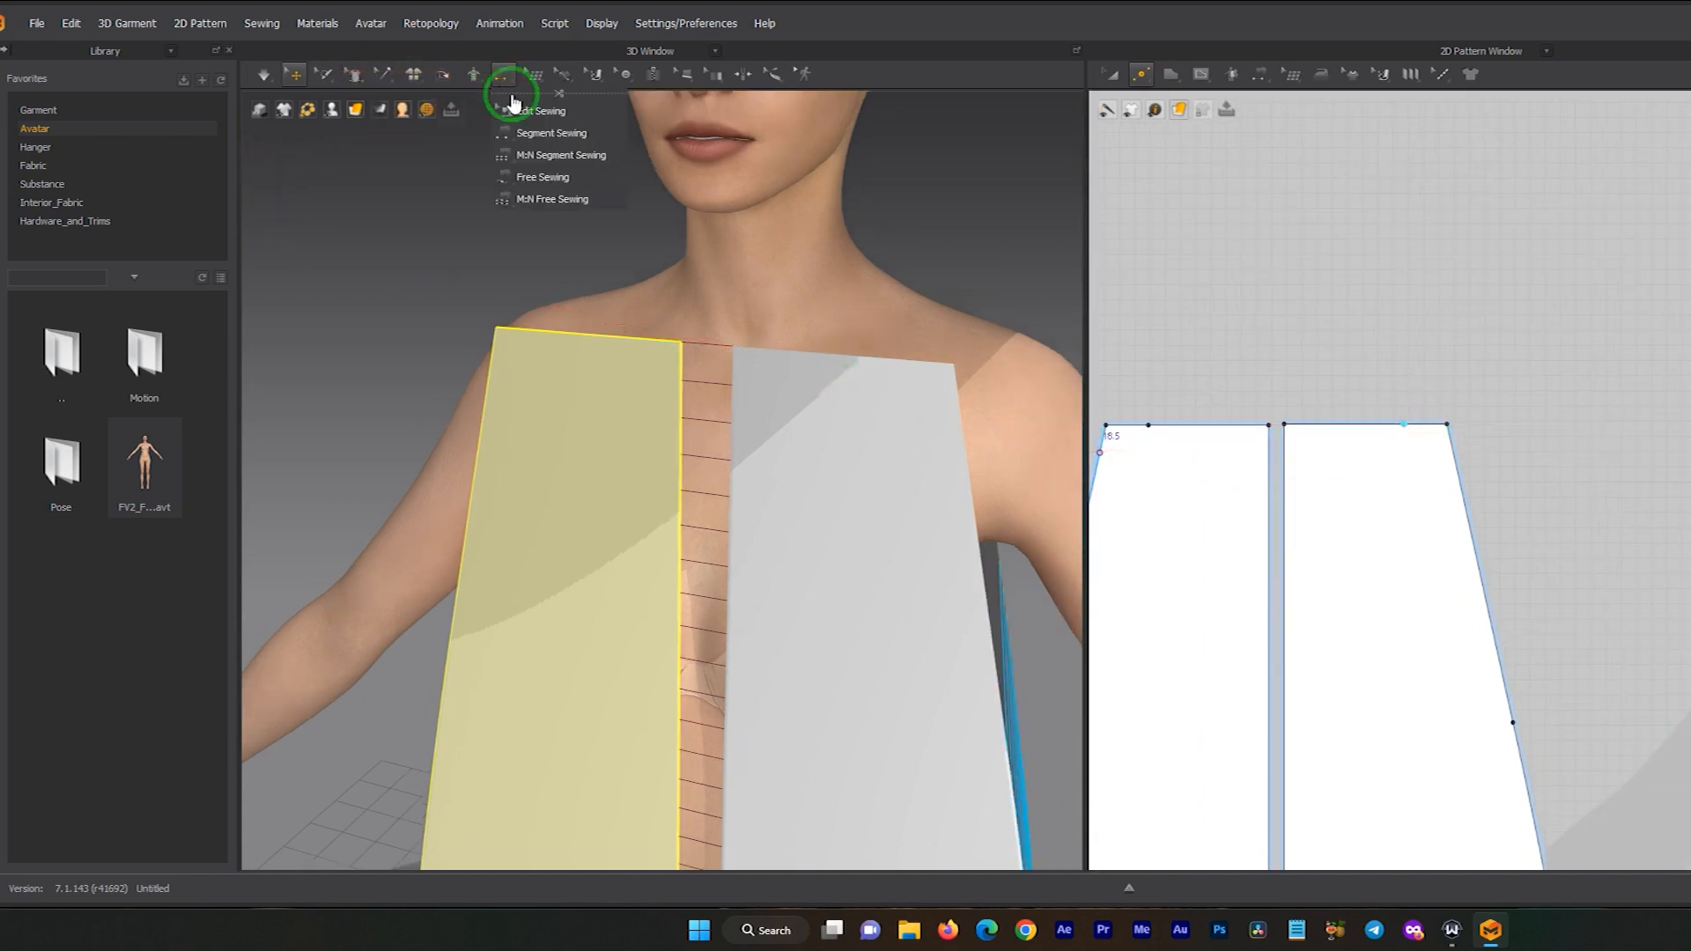
left_click(576, 134)
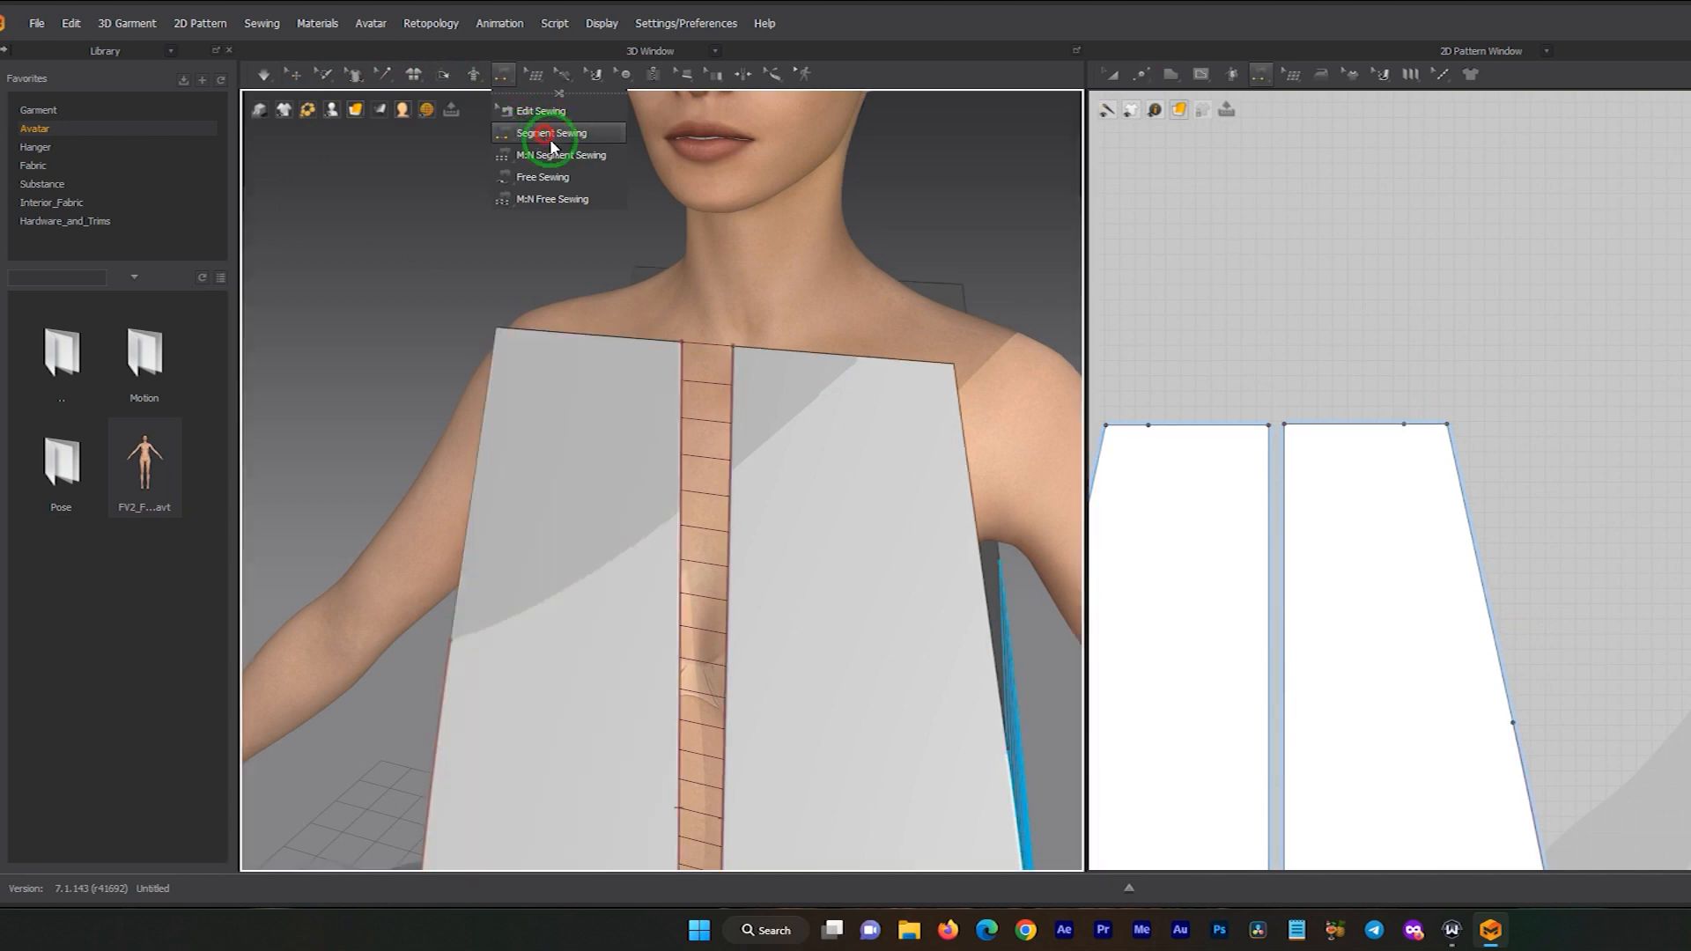
scroll(819, 379, "up", 2)
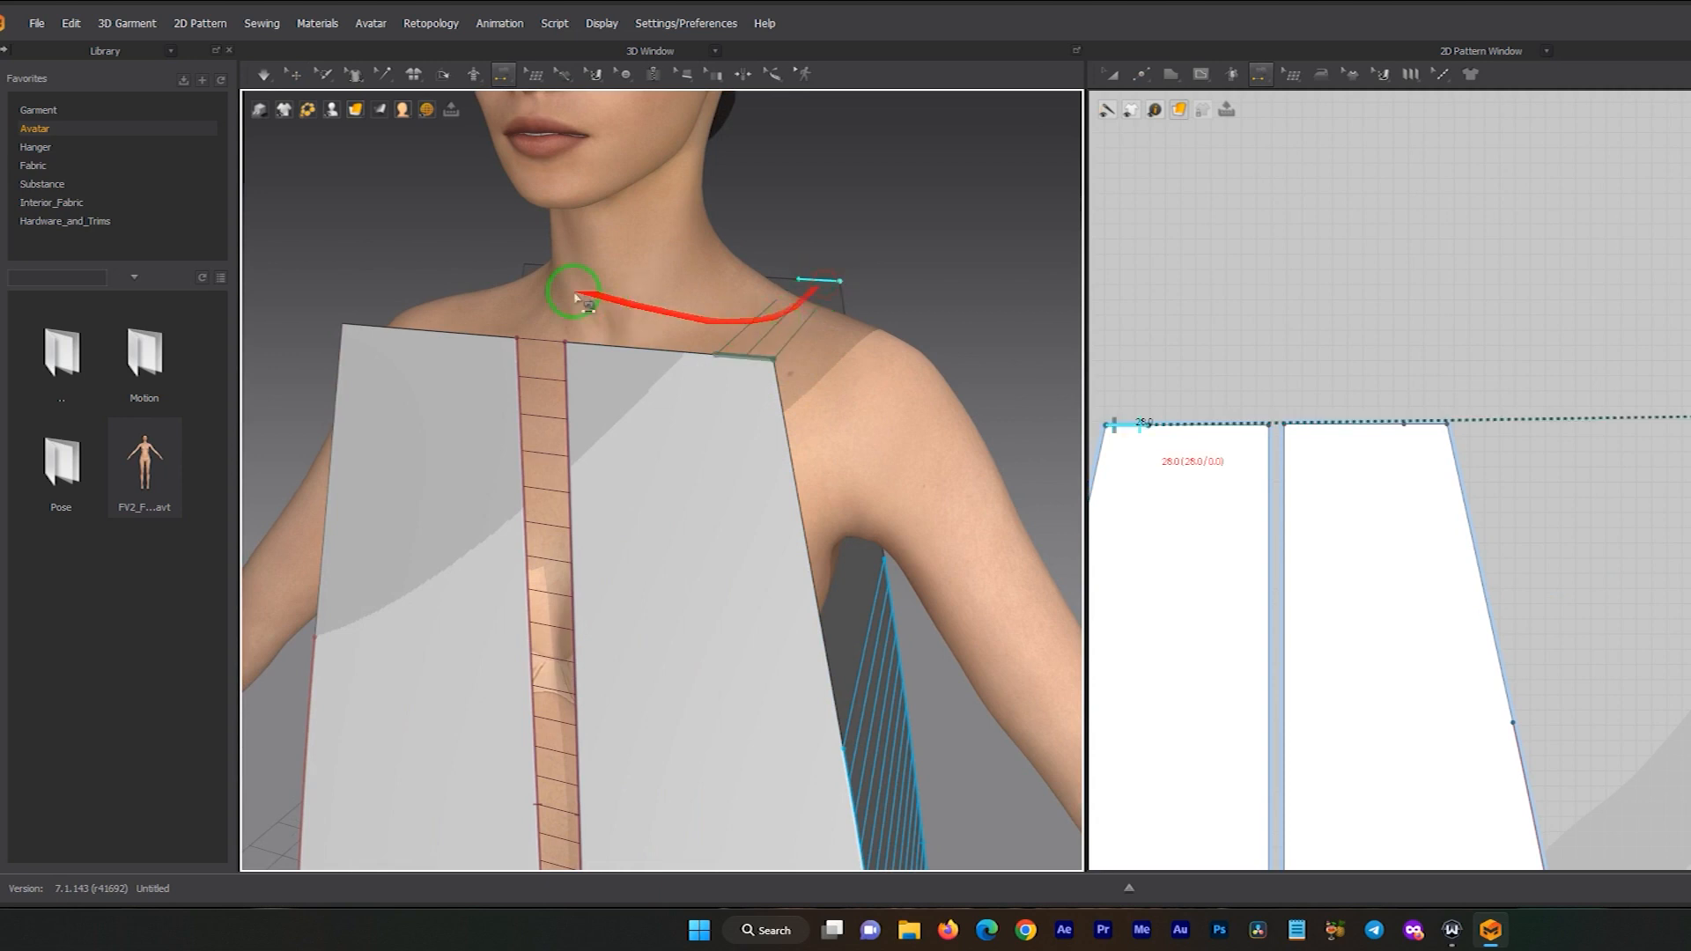
middle_click_drag(493, 258, 718, 365)
right_click_drag(636, 405, 747, 405)
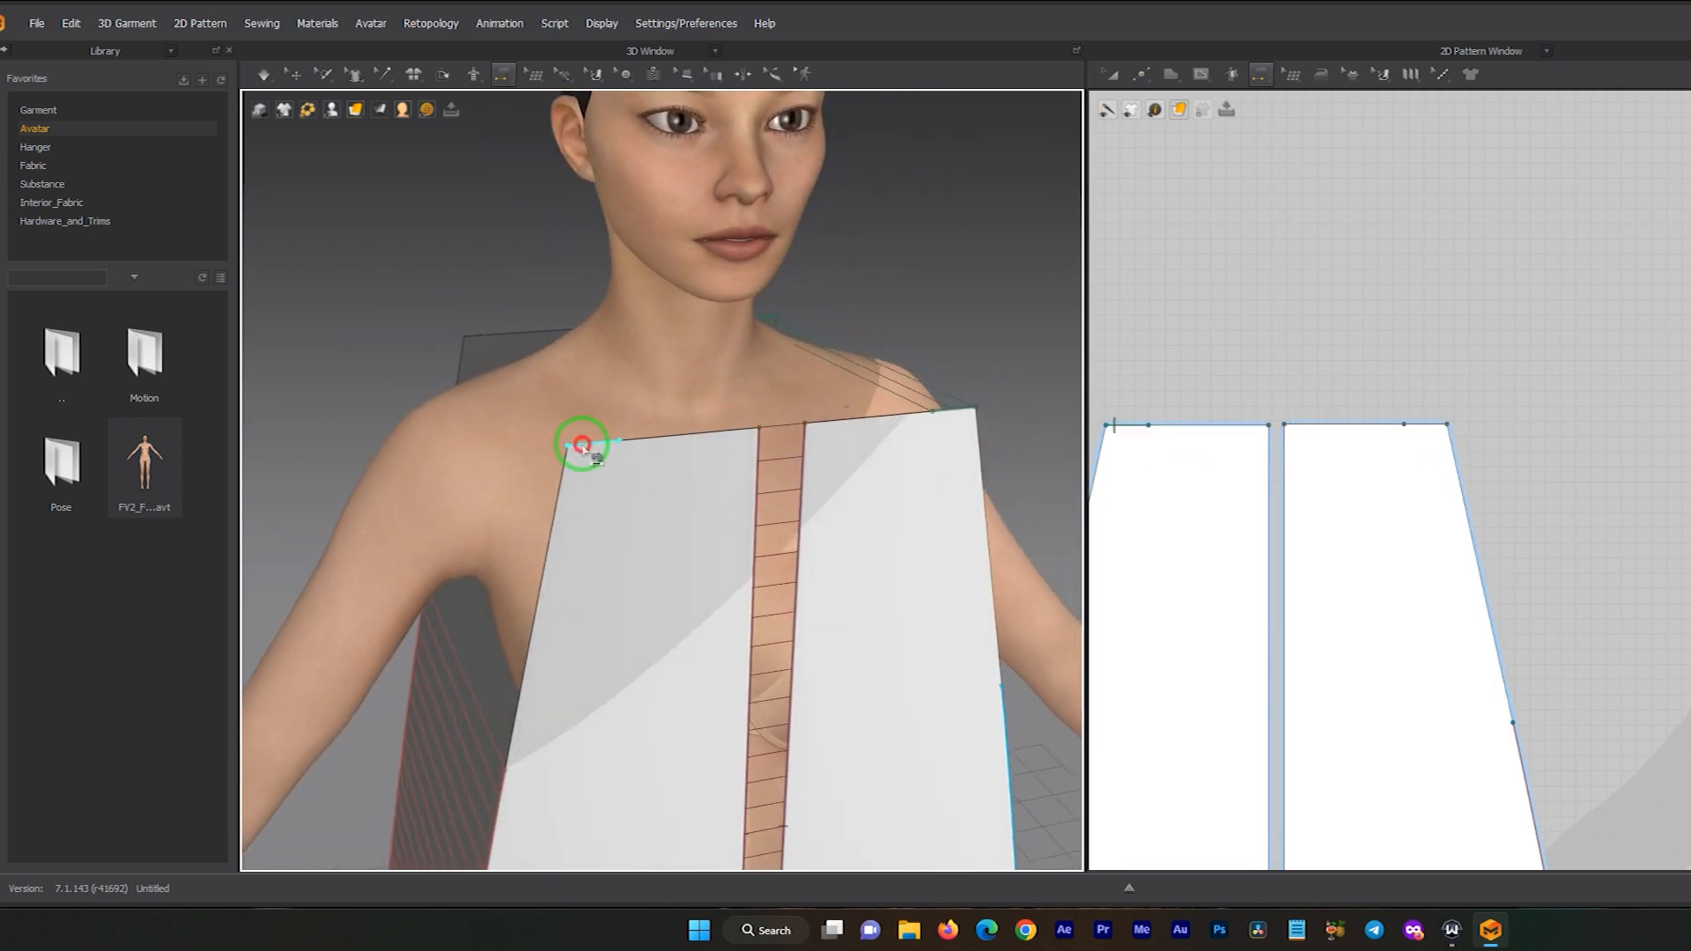
left_click(476, 340)
right_click_drag(759, 484, 812, 344)
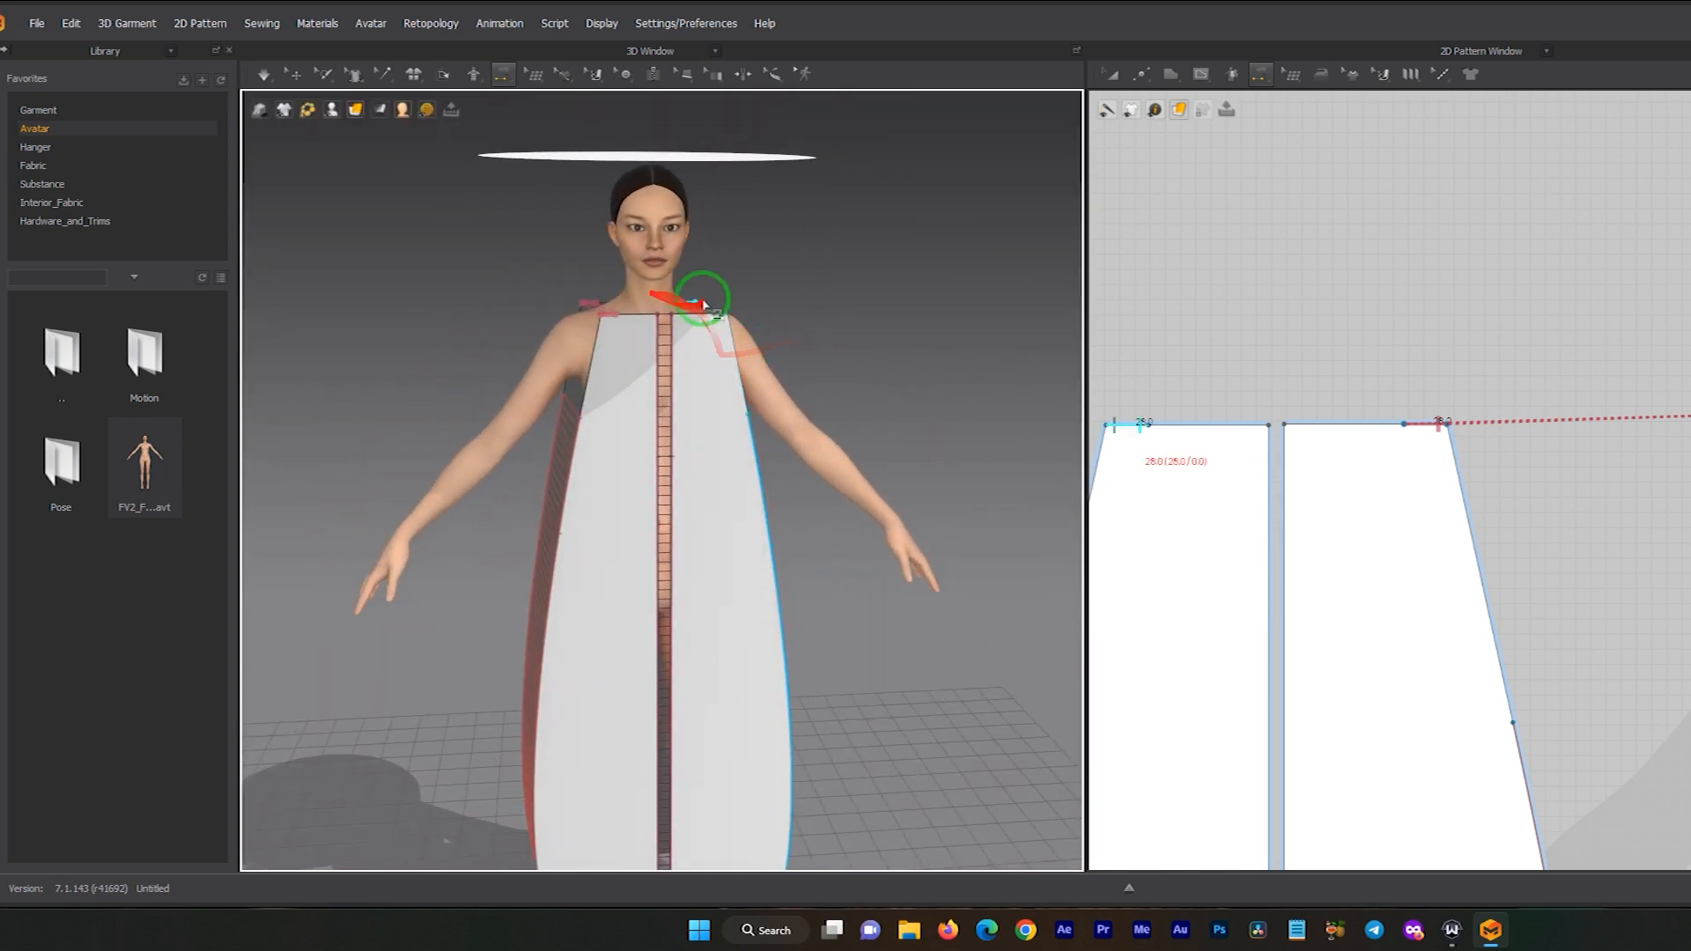
- Start the simulation to drape the sewn garment on the avatar
left_click(272, 81)
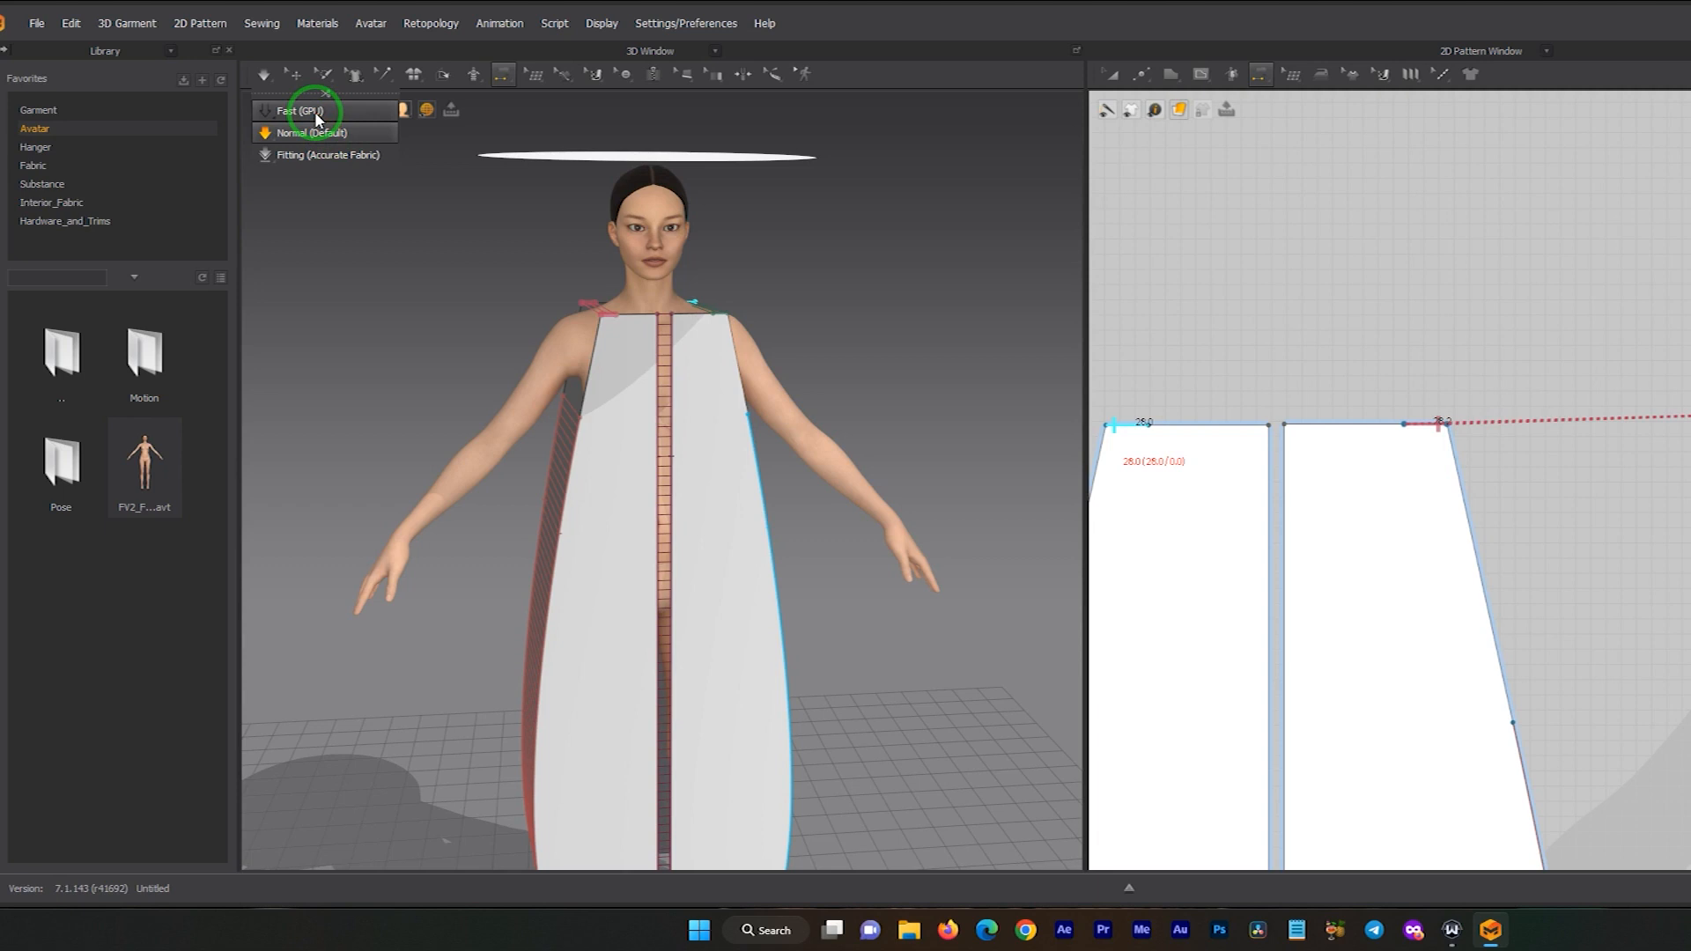
left_click(662, 310)
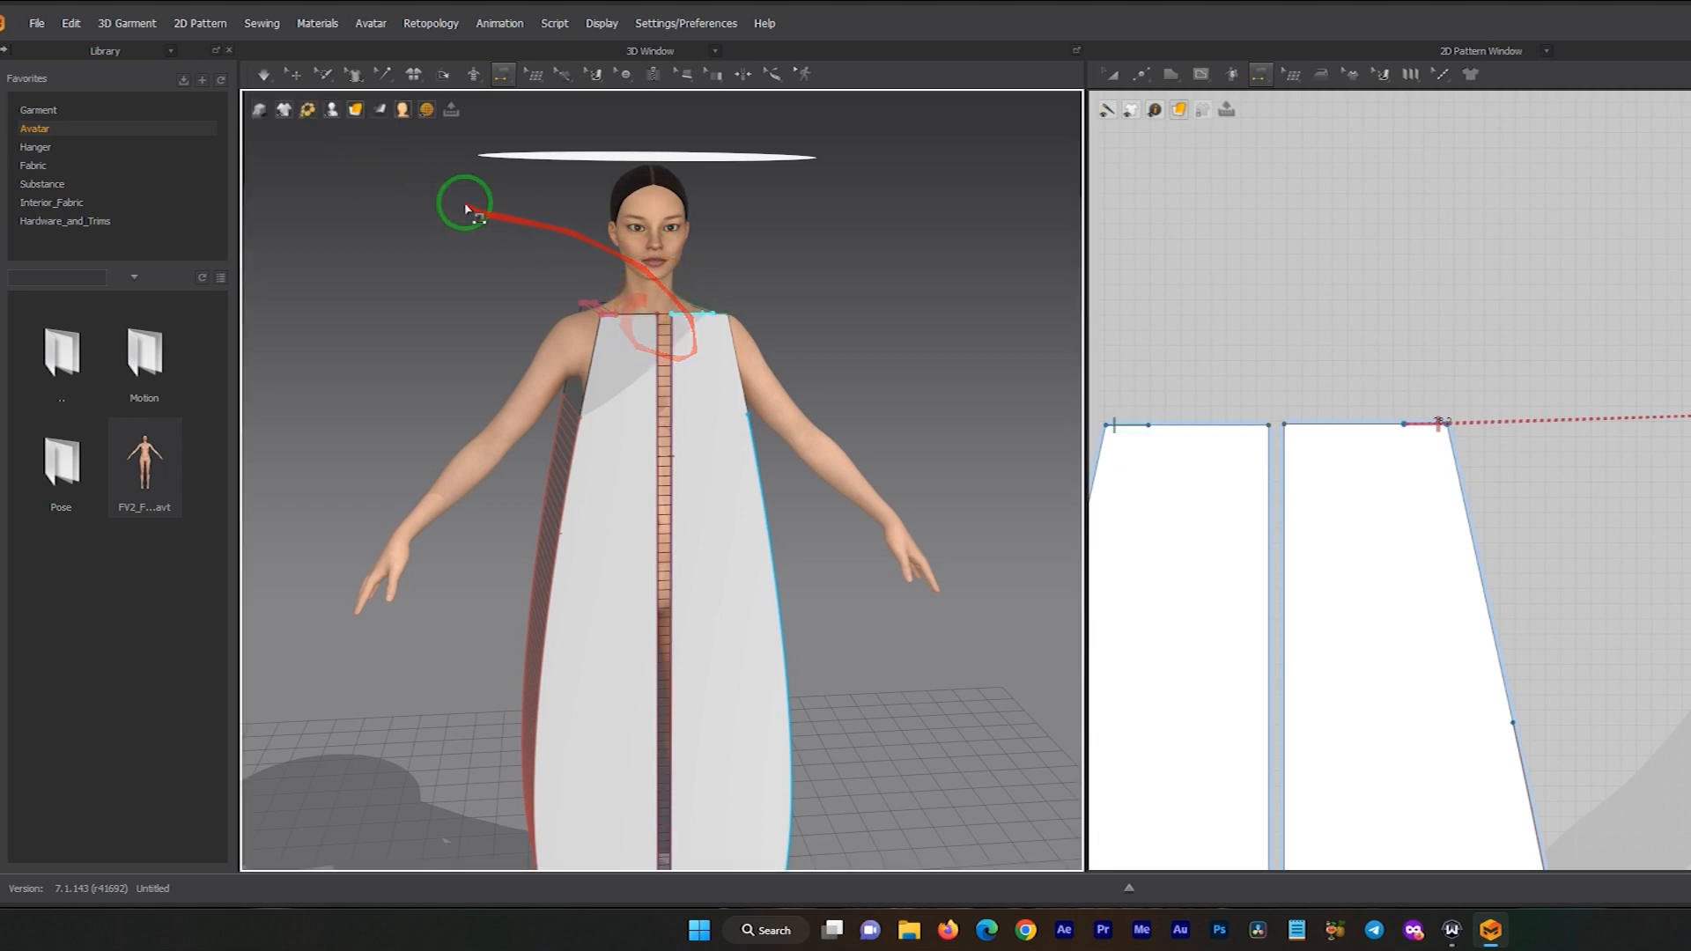
right_click_drag(638, 262, 674, 279)
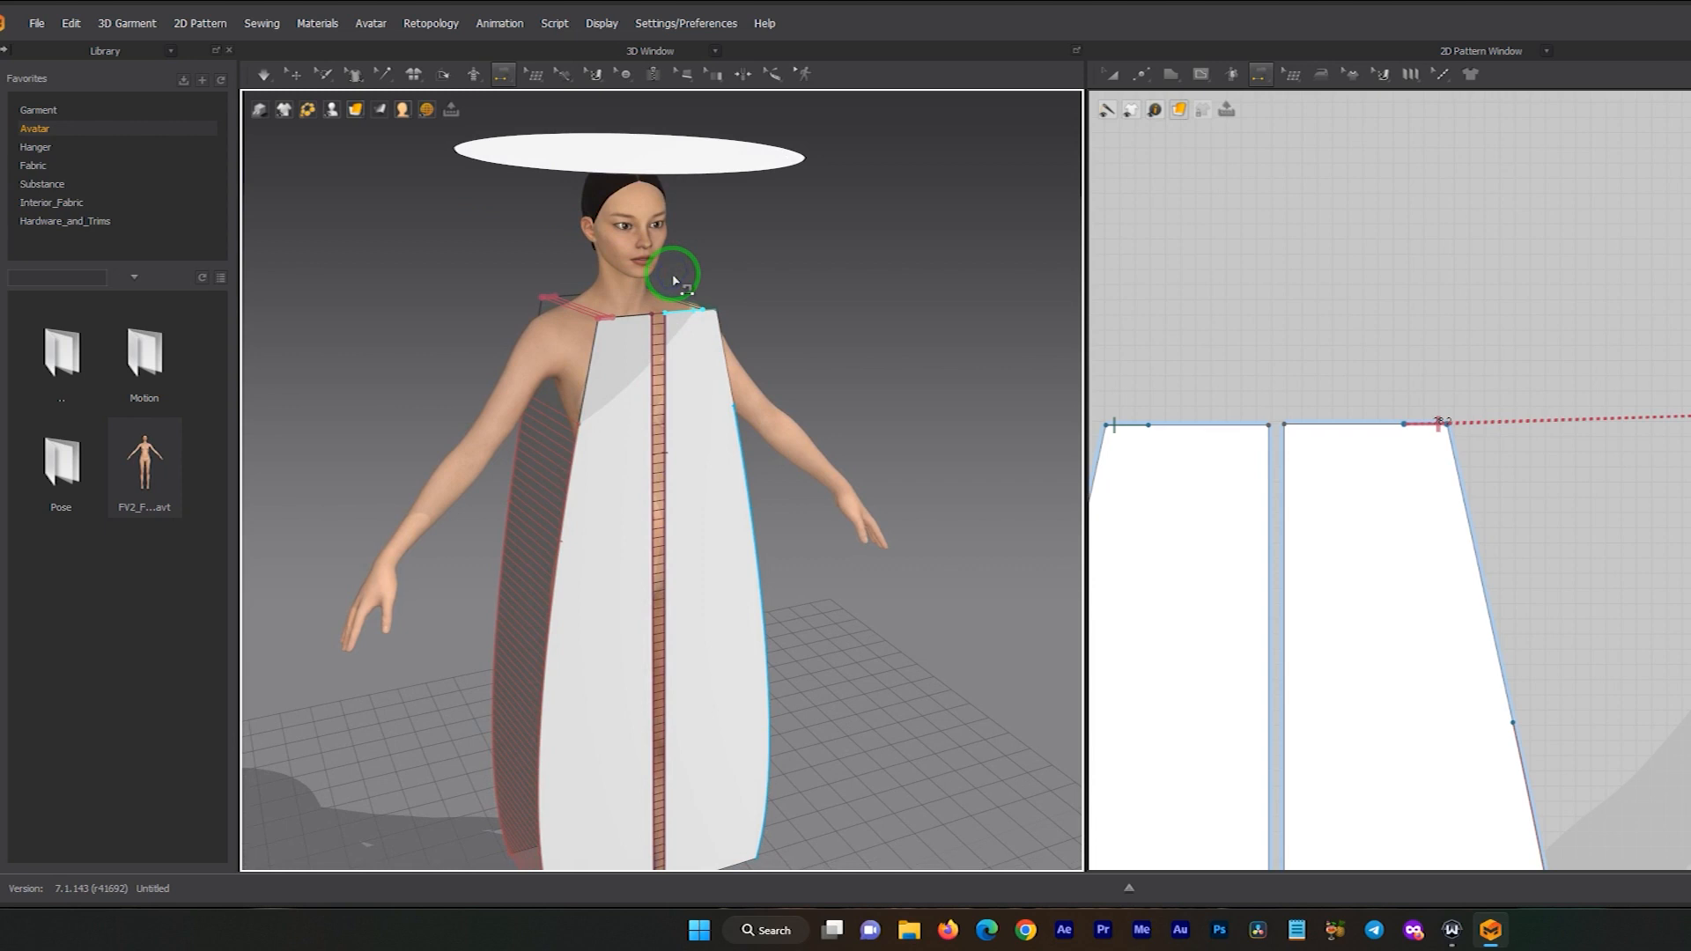
key("space")
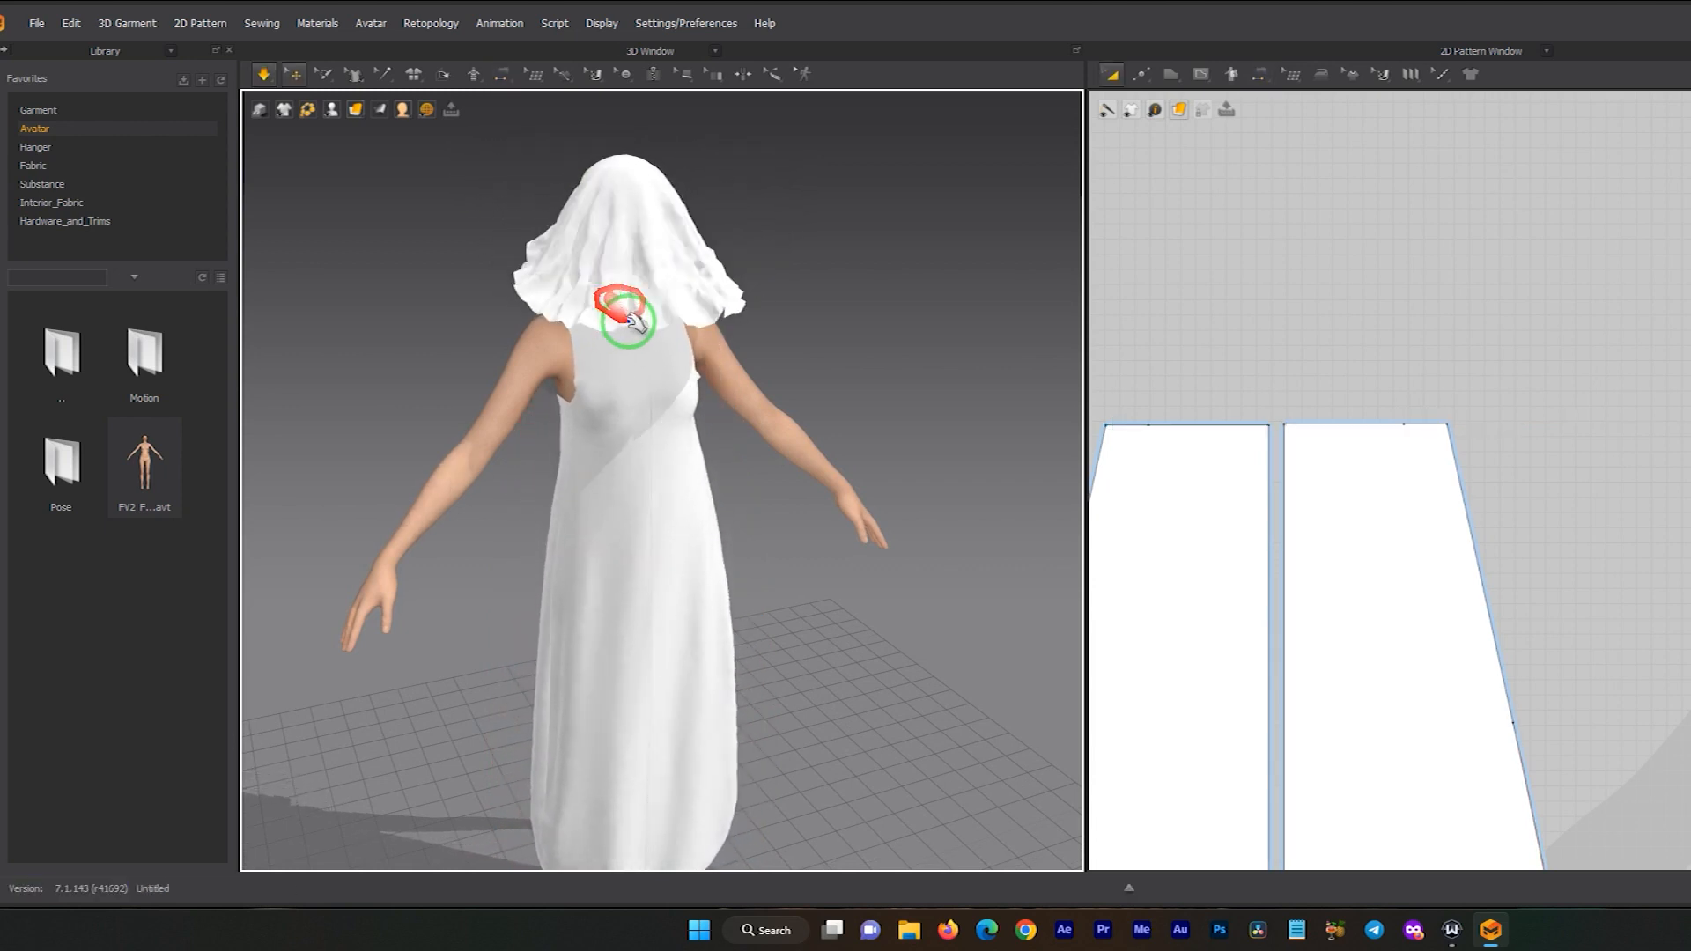
- Pull the draped circular piece off the avatar's head while the simulation runs
left_click_drag(638, 319, 623, 112)
right_click_drag(634, 214, 845, 234)
left_click_drag(618, 176, 520, 182)
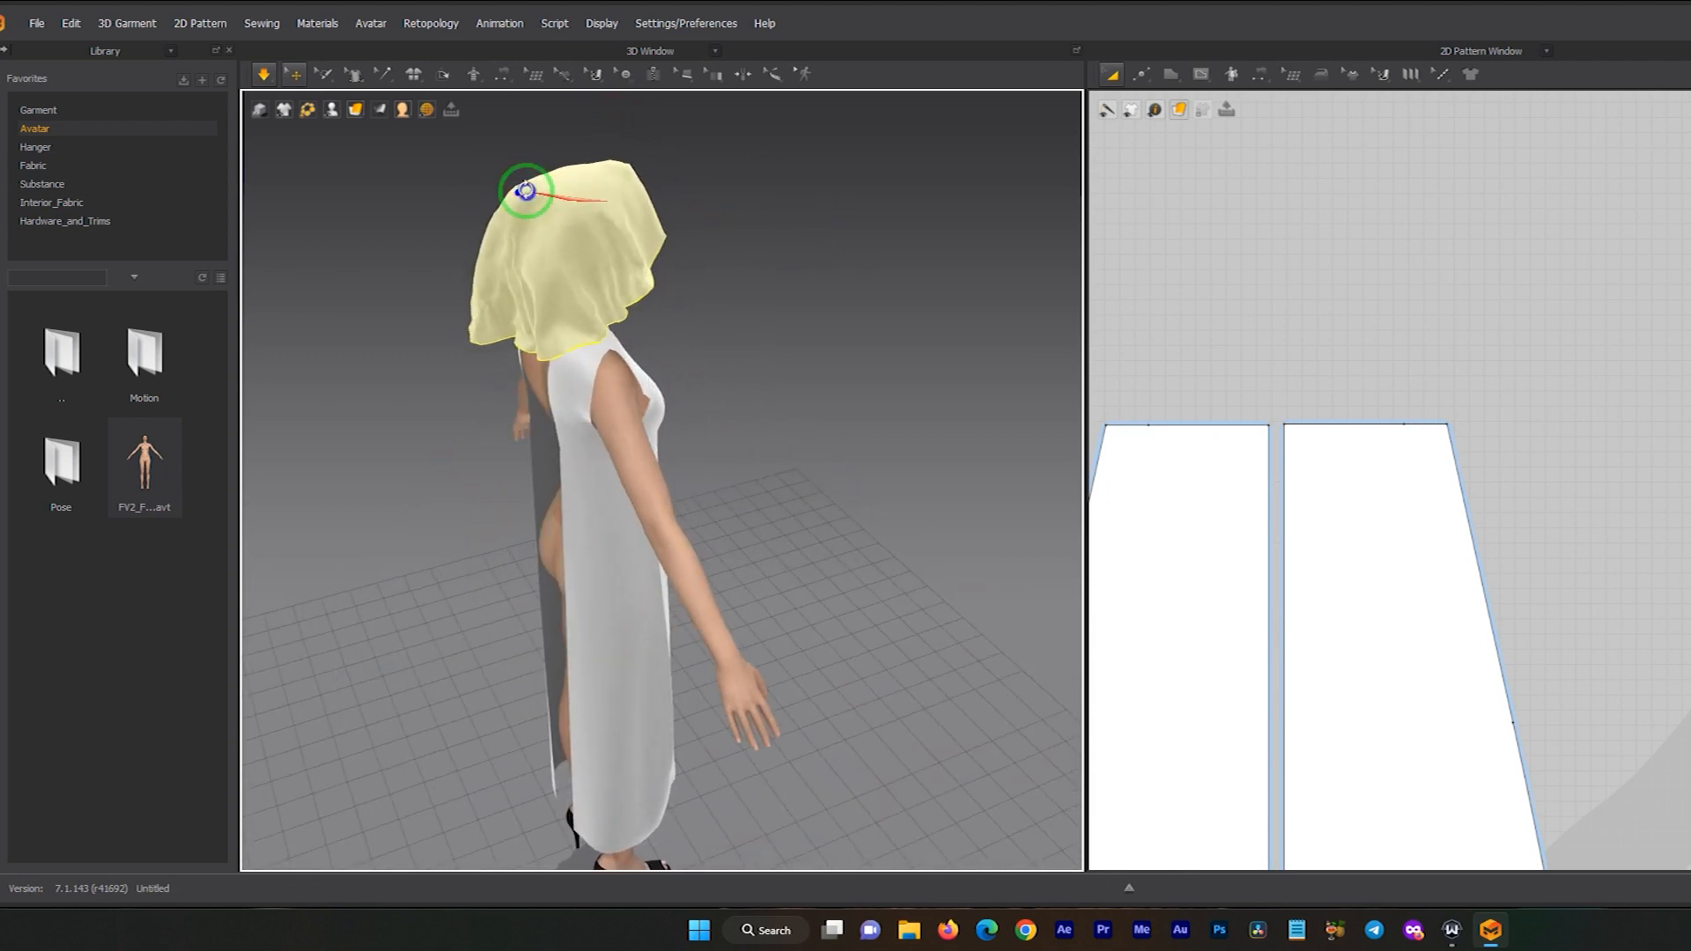
right_click_drag(526, 190, 417, 170)
scroll(564, 220, "down", 3)
scroll(595, 243, "up", 4)
middle_click_drag(599, 254, 702, 443)
scroll(710, 422, "down", 3)
right_click_drag(632, 409, 585, 389)
middle_click_drag(626, 377, 683, 419)
scroll(705, 546, "up", 4)
right_click_drag(721, 425, 890, 460)
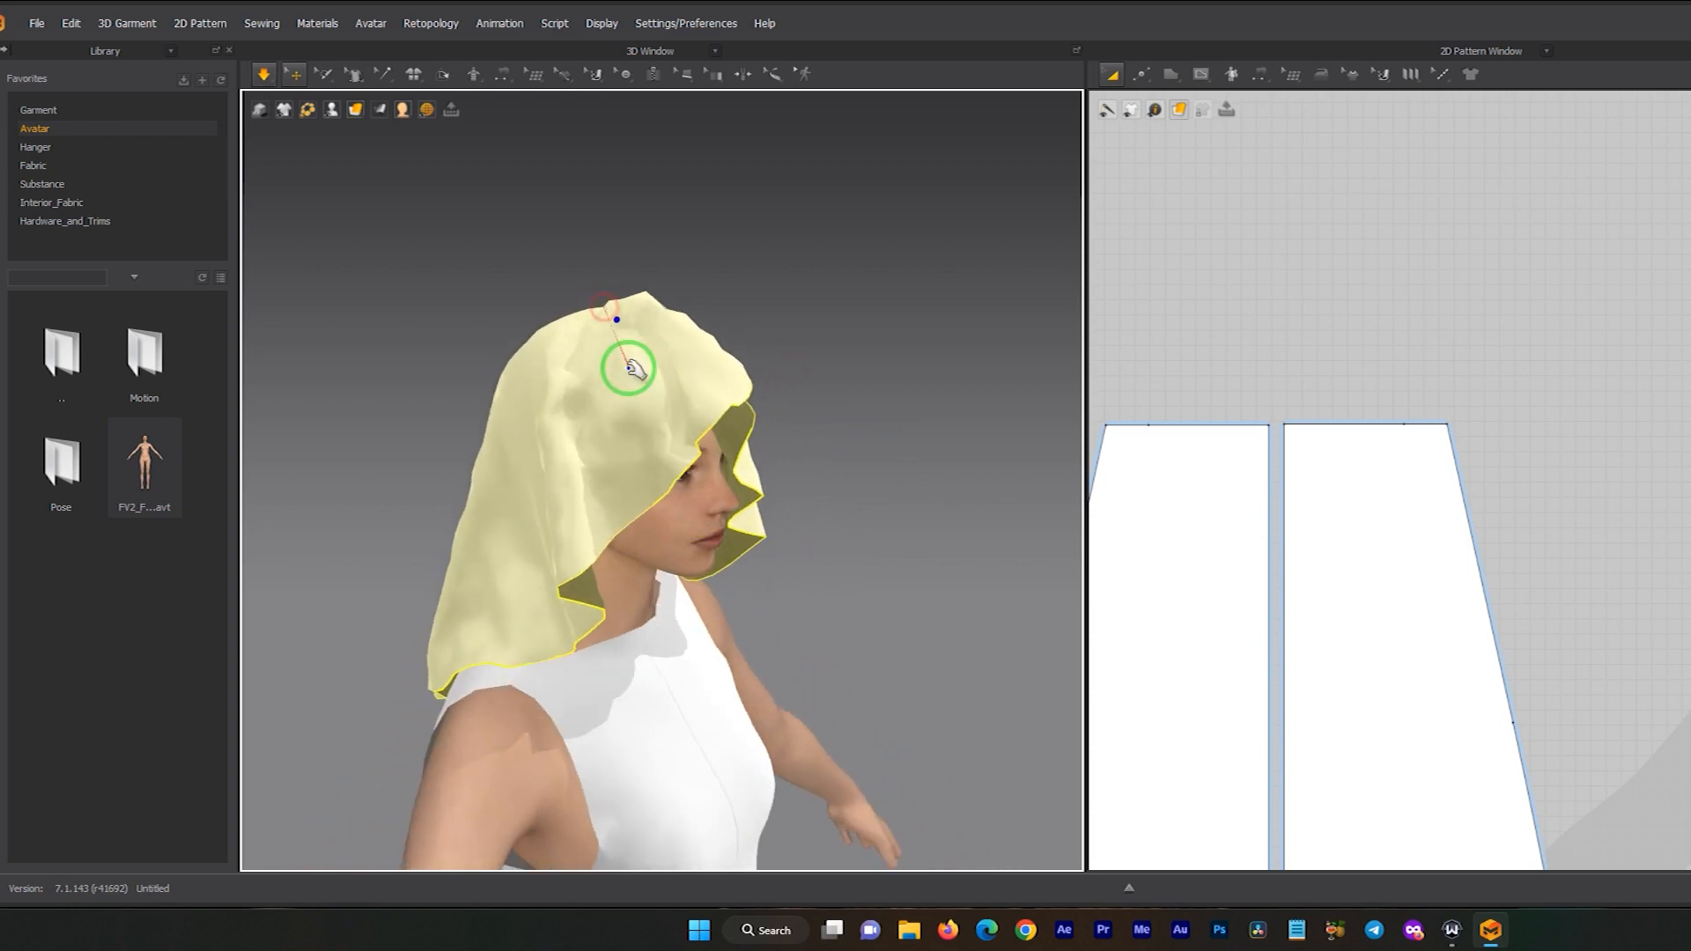
left_click_drag(634, 368, 667, 436)
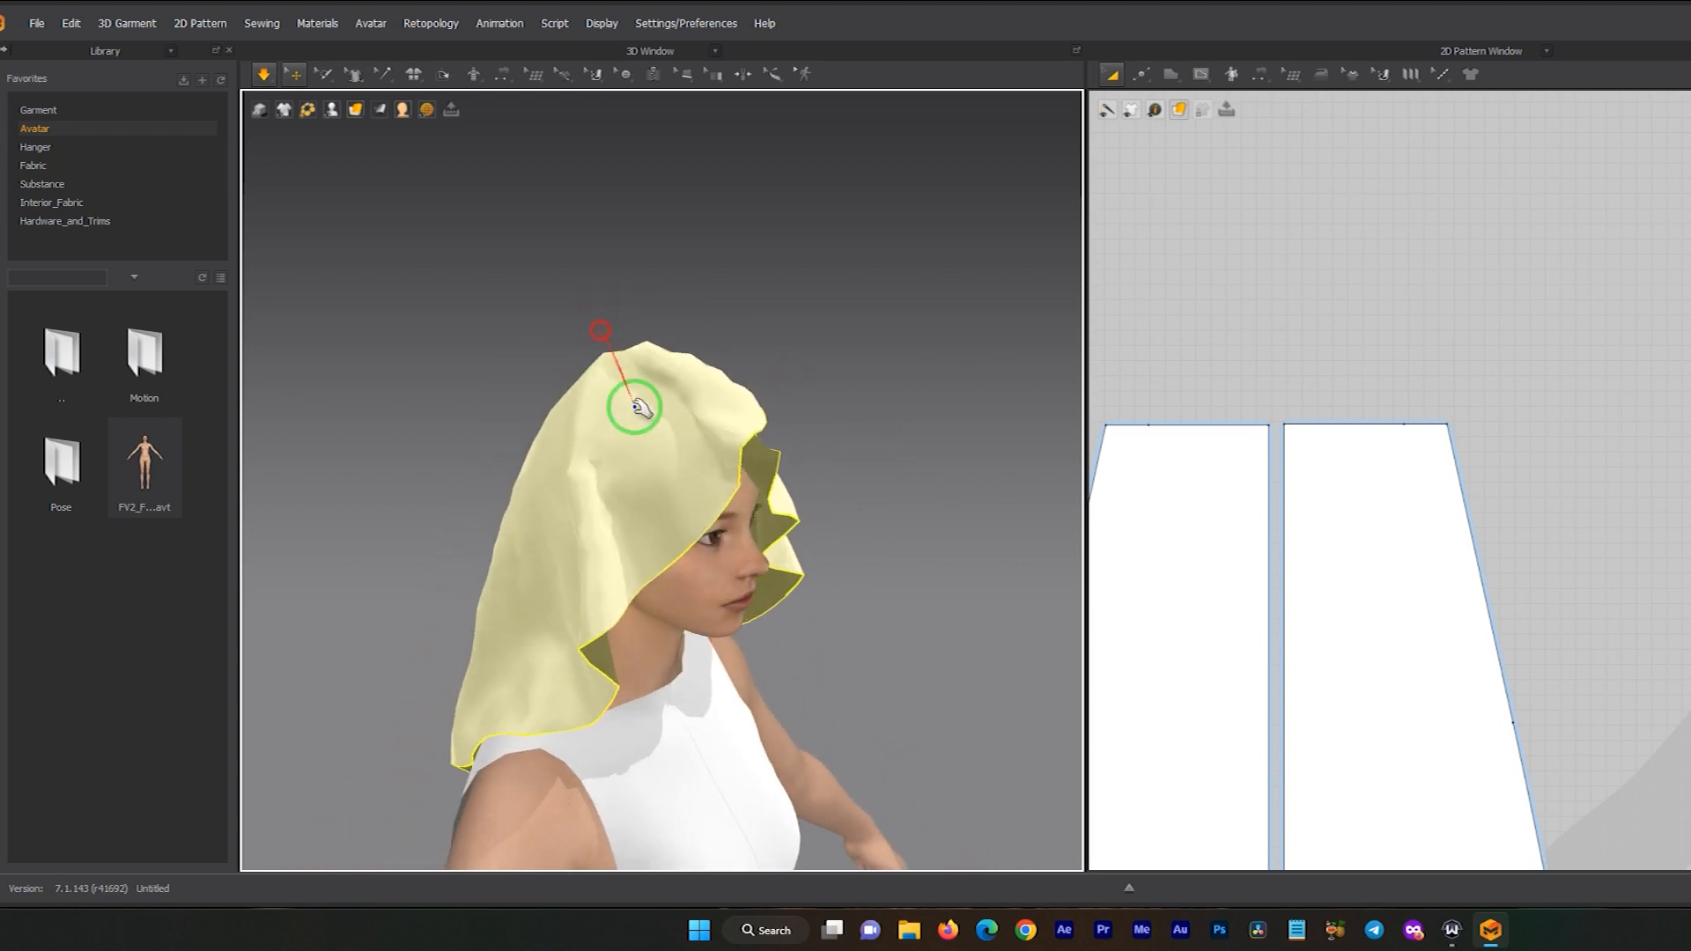
right_click_drag(677, 485, 492, 458)
left_click_drag(802, 462, 657, 594)
mouse_move(633, 499)
right_mouse_down()
mouse_move(766, 504)
mouse_move(843, 535)
right_mouse_up()
left_click_drag(691, 476, 636, 387)
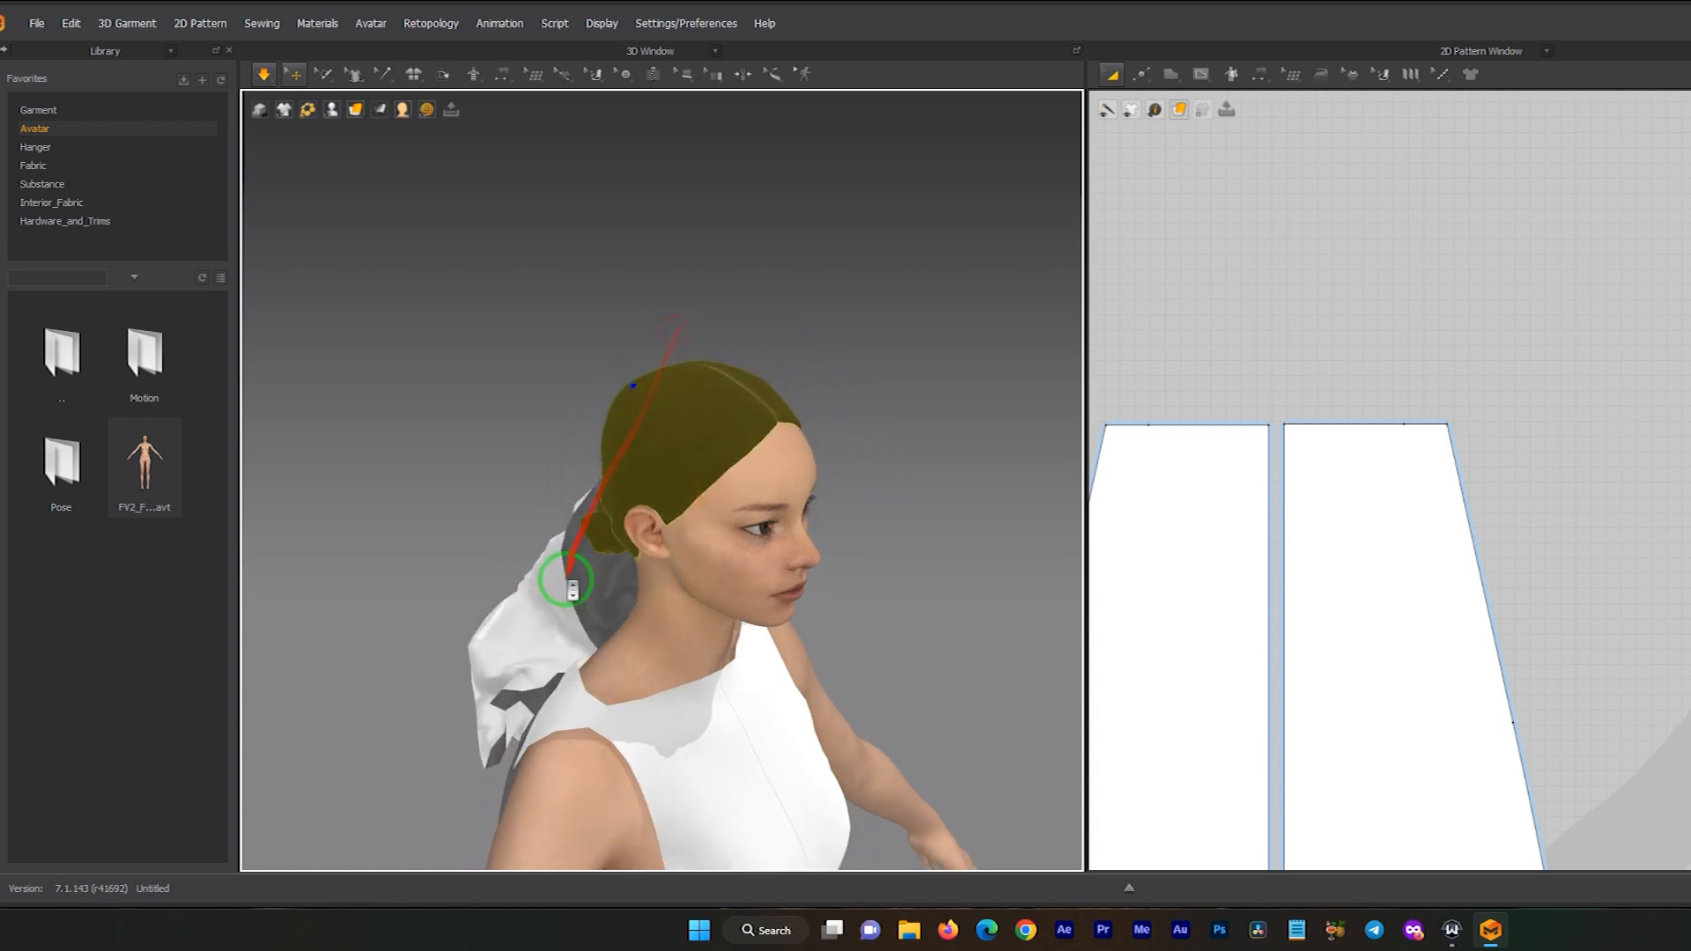
- Stop the simulation and check the draped garment's seam lines from the front with the sewing tool active
scroll(566, 580, "down", 5)
middle_click_drag(563, 682, 697, 405)
scroll(696, 528, "down", 3)
middle_click_drag(717, 612, 657, 503)
key("b")
scroll(687, 578, "down", 2)
right_click_drag(819, 437, 669, 428)
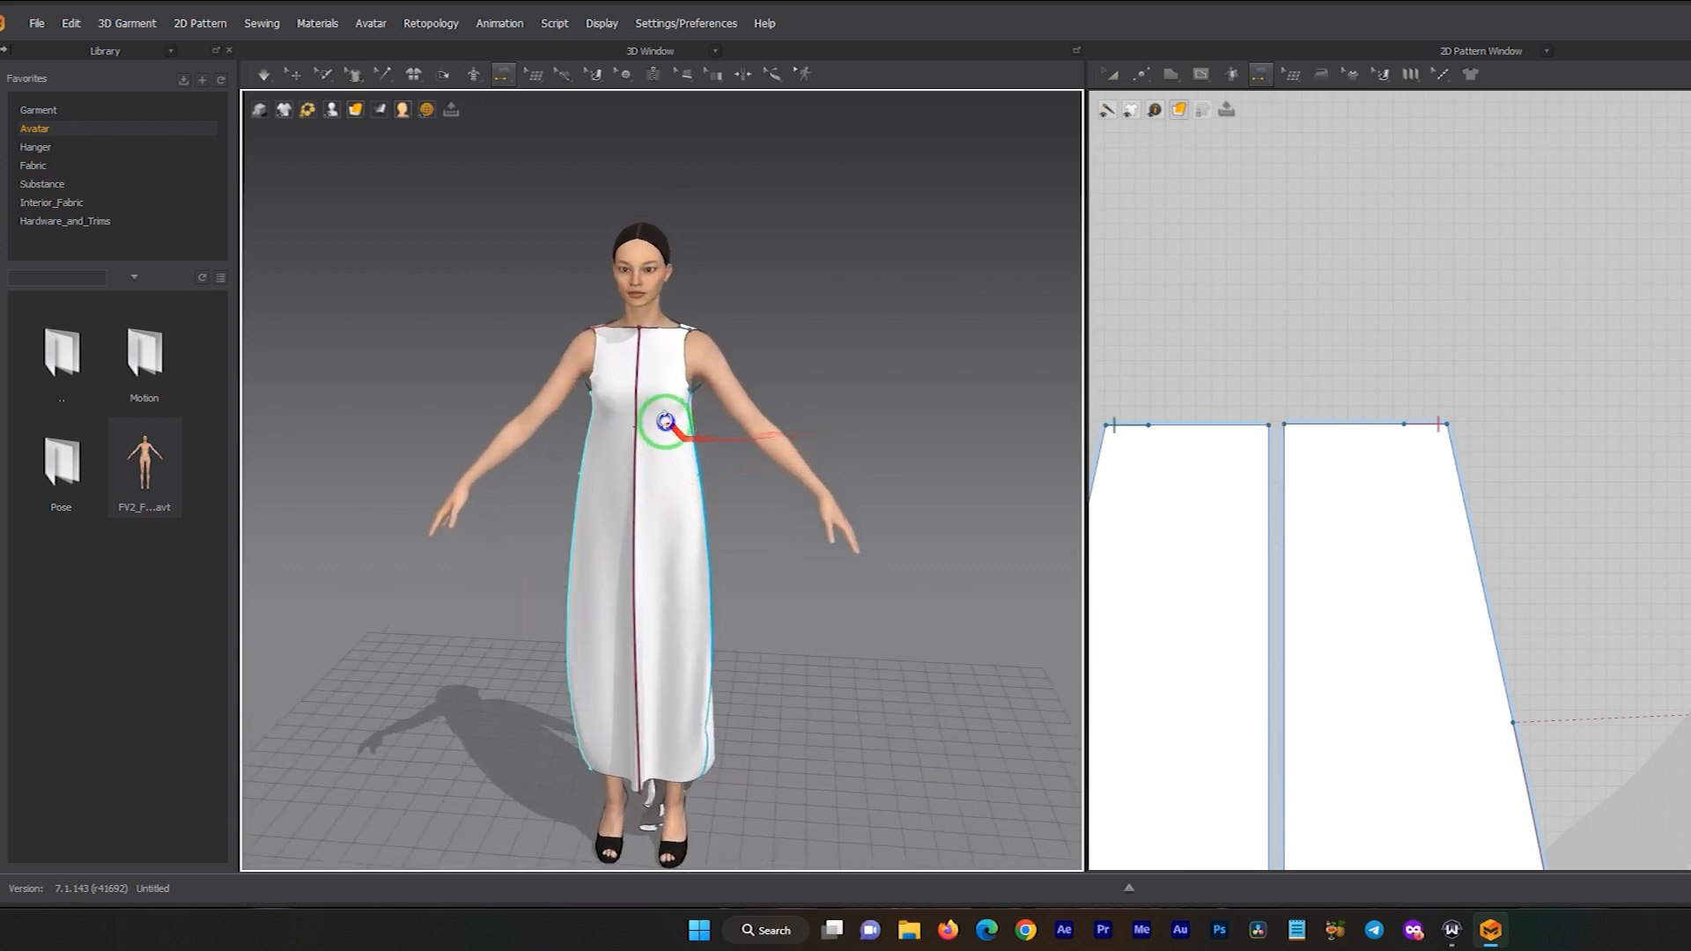
- Delete the circular pattern piece beside the garment patterns
scroll(1321, 528, "down", 6)
left_click(1112, 74)
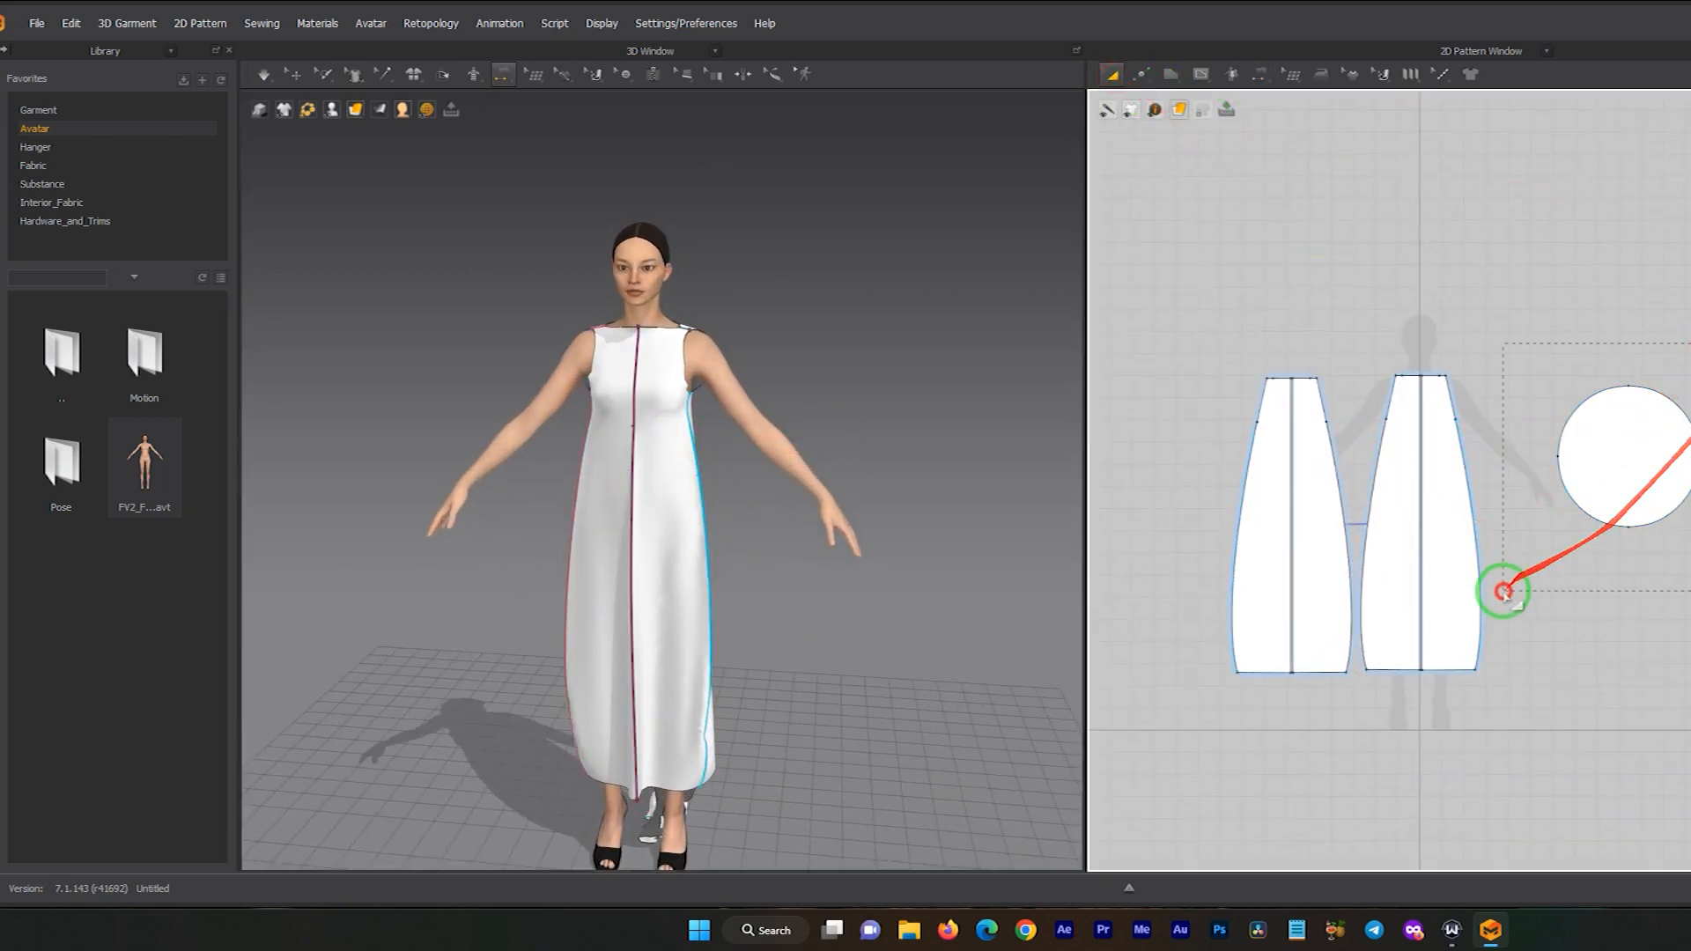
left_click_drag(1530, 549, 1533, 578)
left_click(1655, 475)
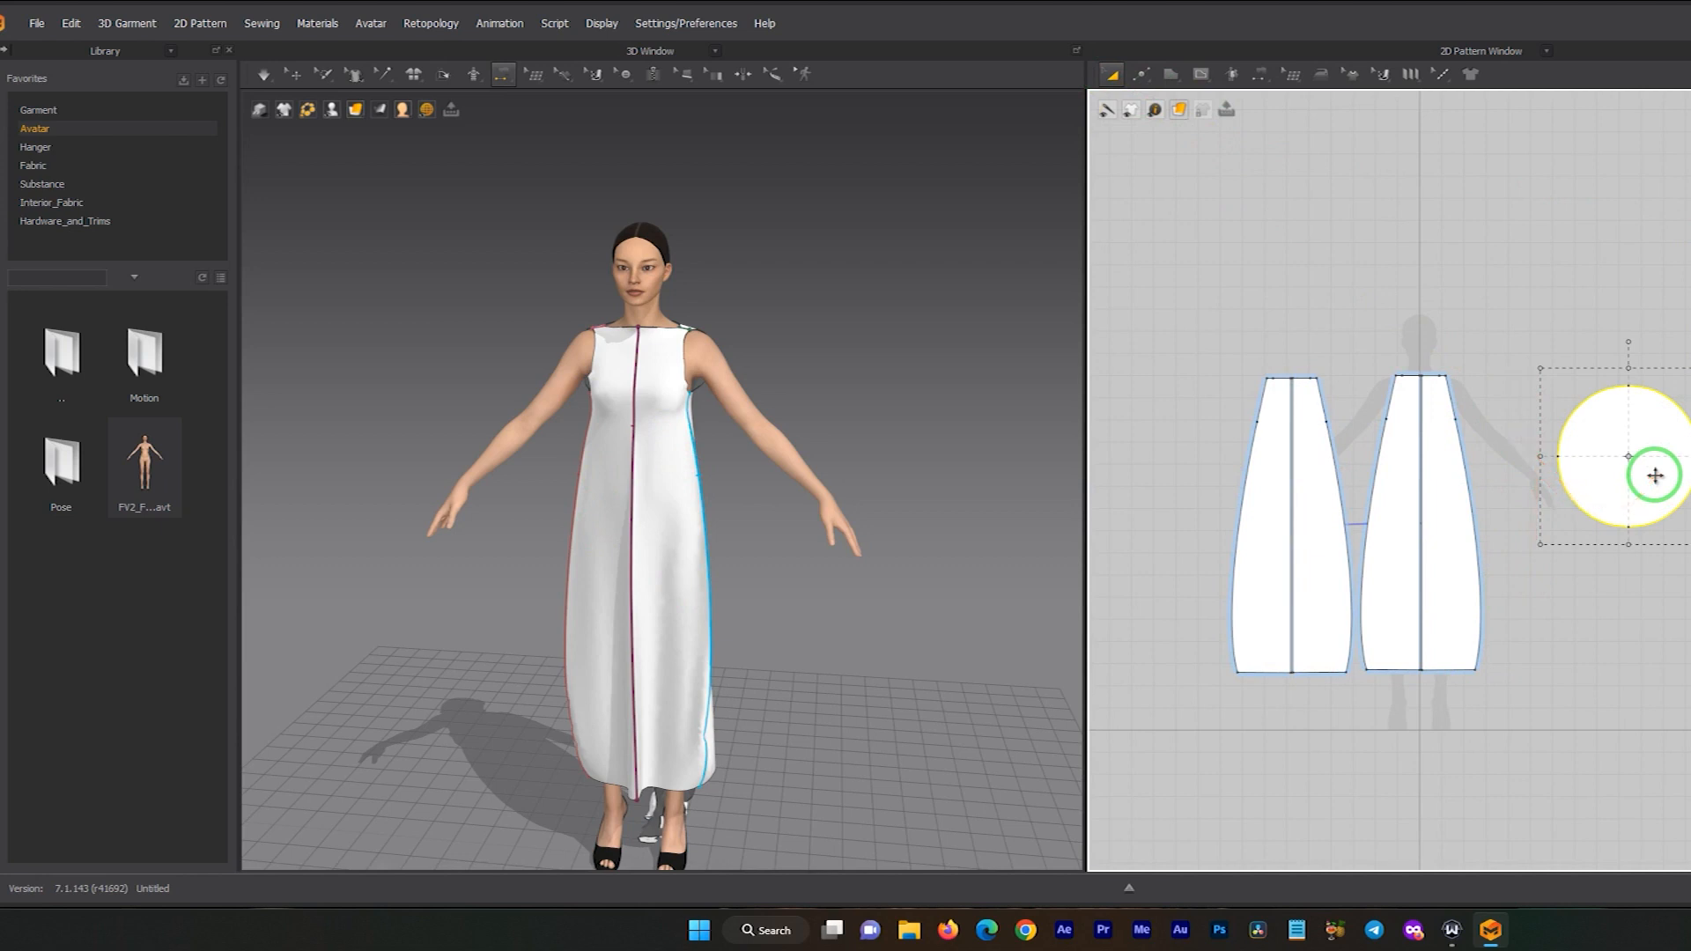
key("Delete")
- Simulate the garment without the circular piece and check its drape around the armhole and side
scroll(662, 365, "up", 4)
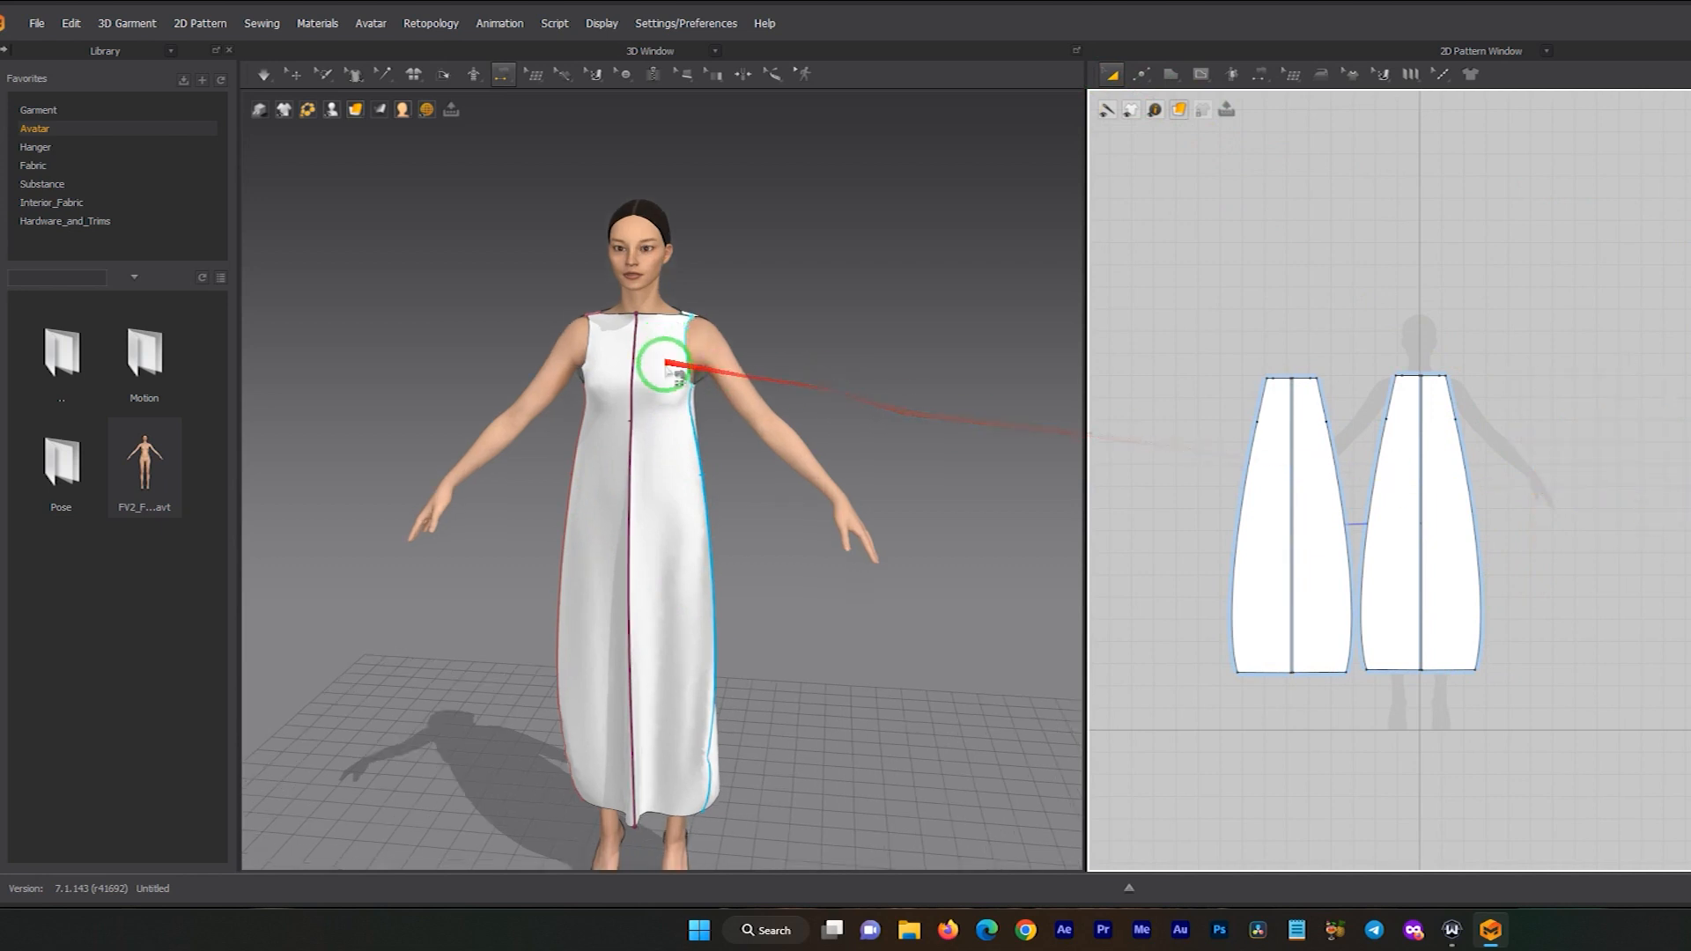
key("space")
right_click_drag(671, 359, 717, 366)
scroll(720, 374, "up", 4)
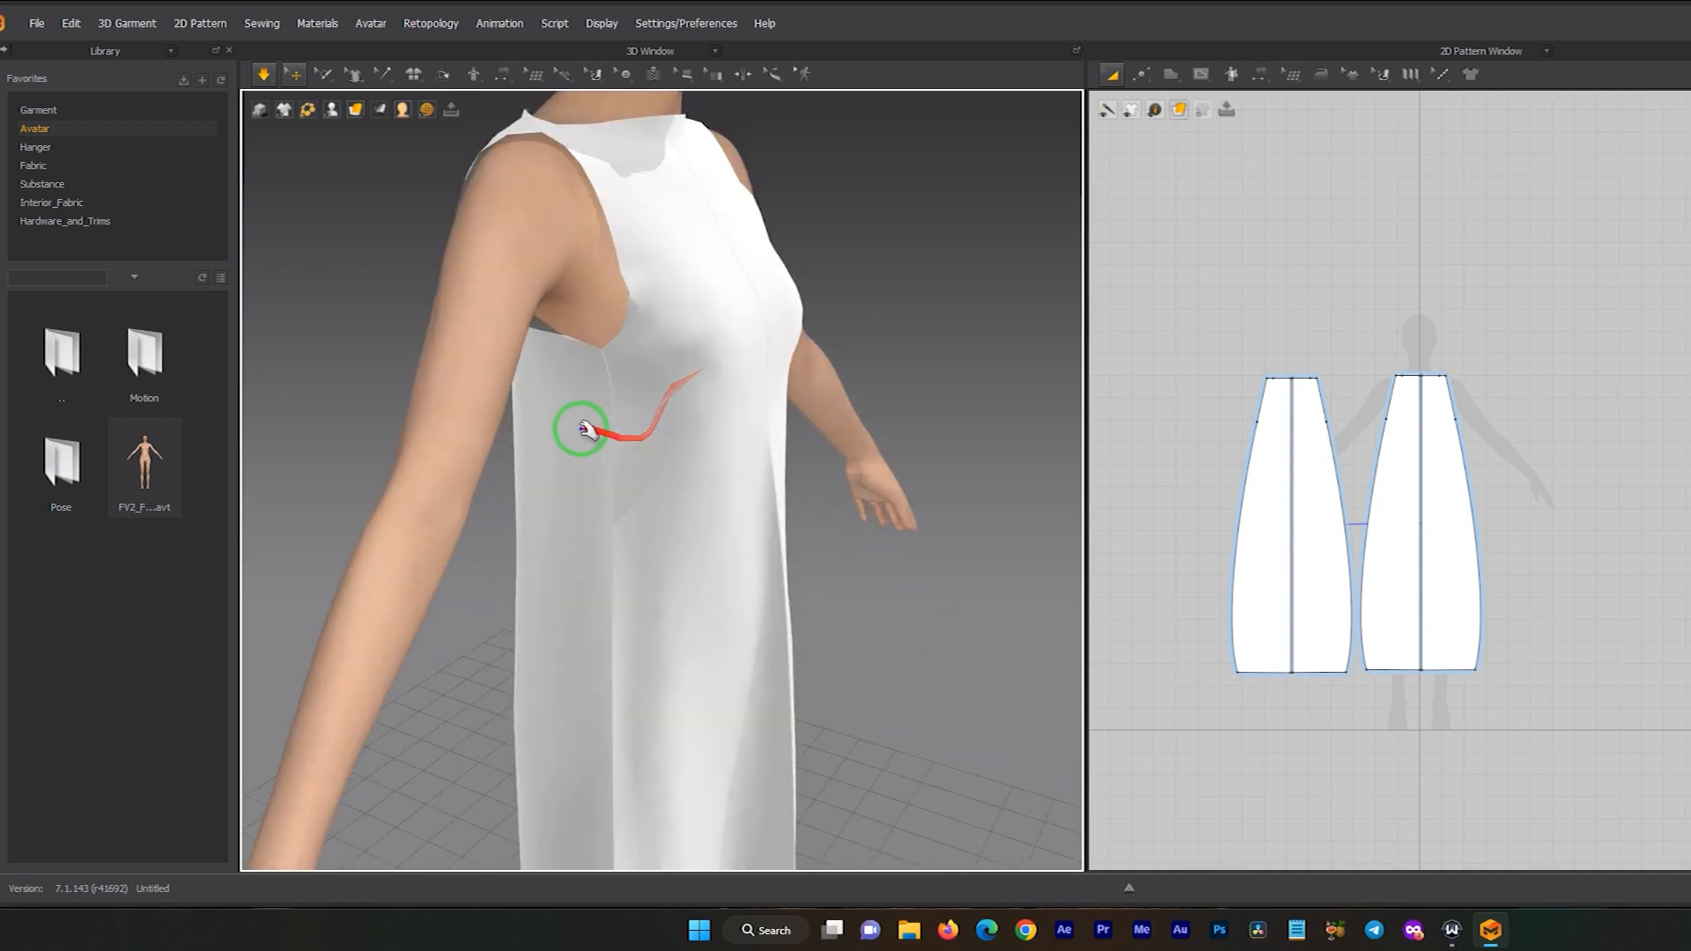
- Sew the long centre edges of the two back pieces together with Segment Sewing
right_click_drag(572, 427, 595, 256)
key("n")
left_click(631, 319)
right_click_drag(633, 322, 772, 367)
left_click(608, 374)
left_click(709, 407)
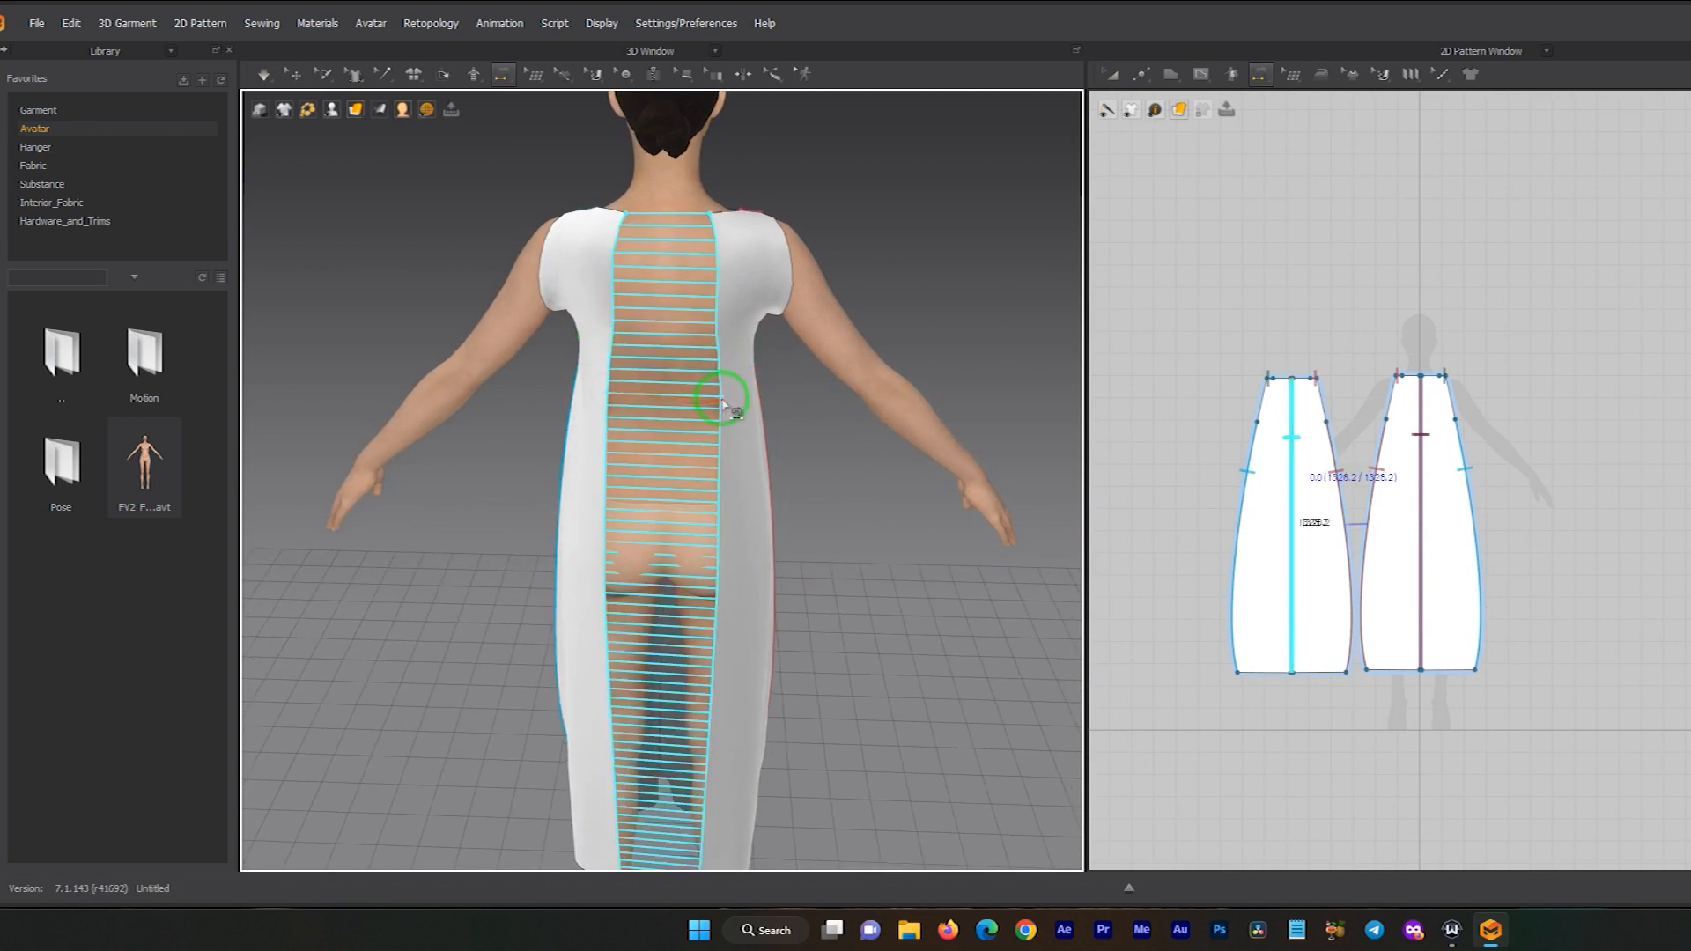
- Run the simulation to close the centre back seam and drape the full dress on the avatar
scroll(715, 436, "down", 5)
key("space")
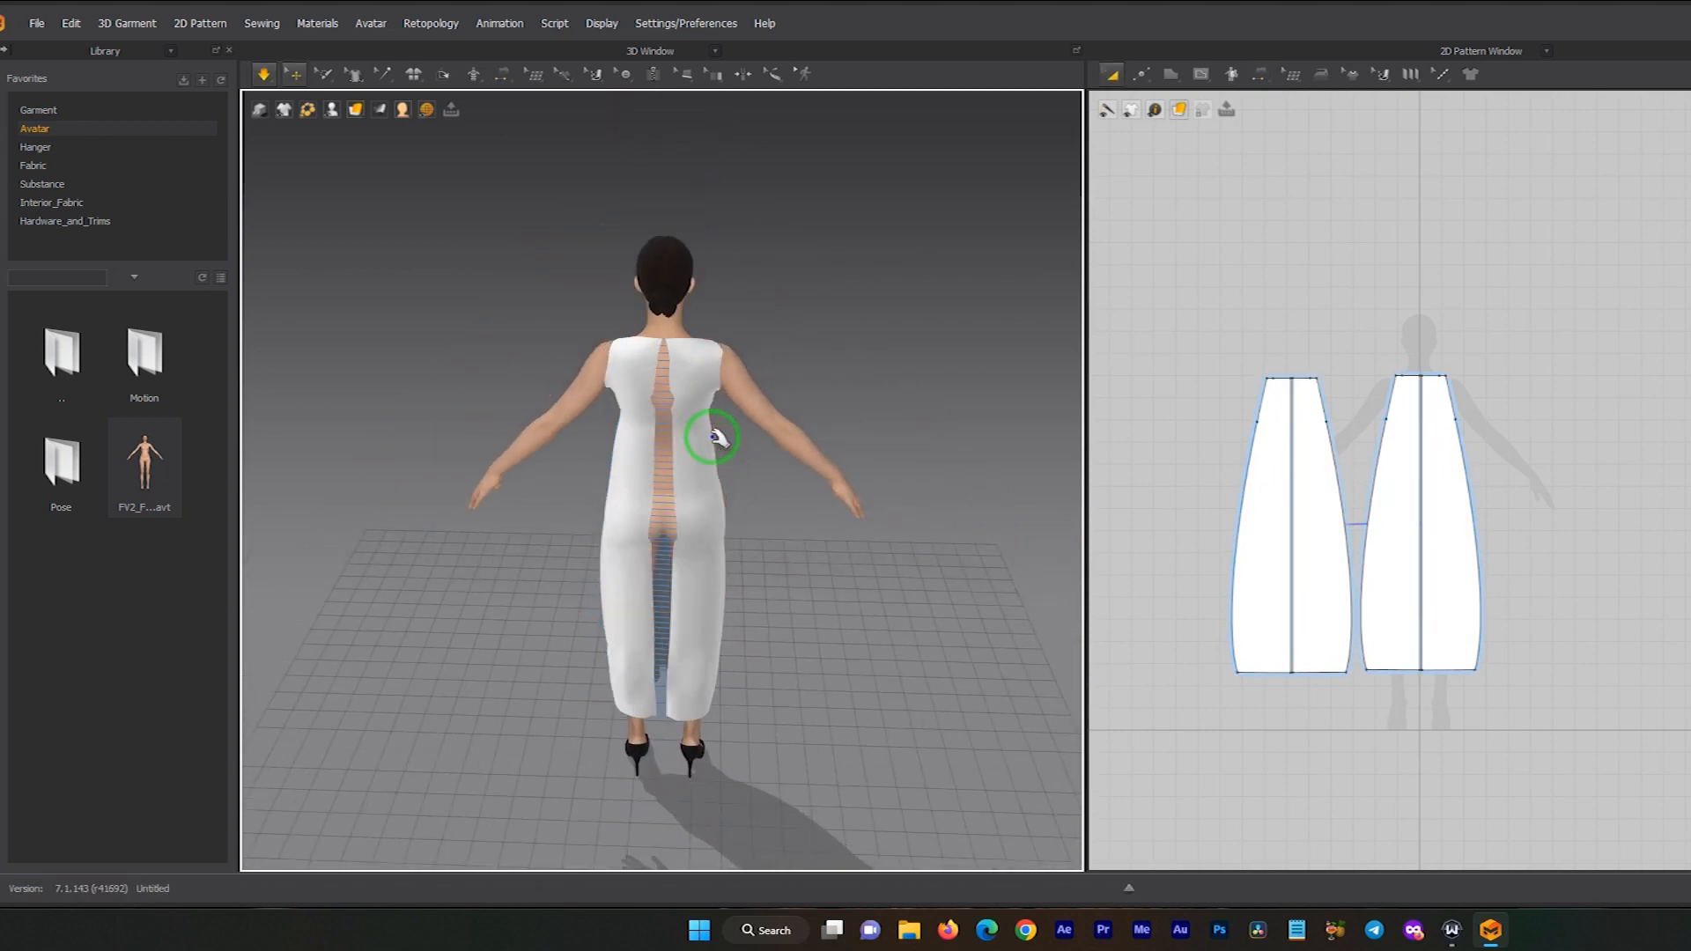
right_click_drag(680, 397, 308, 356)
scroll(687, 553, "down", 2)
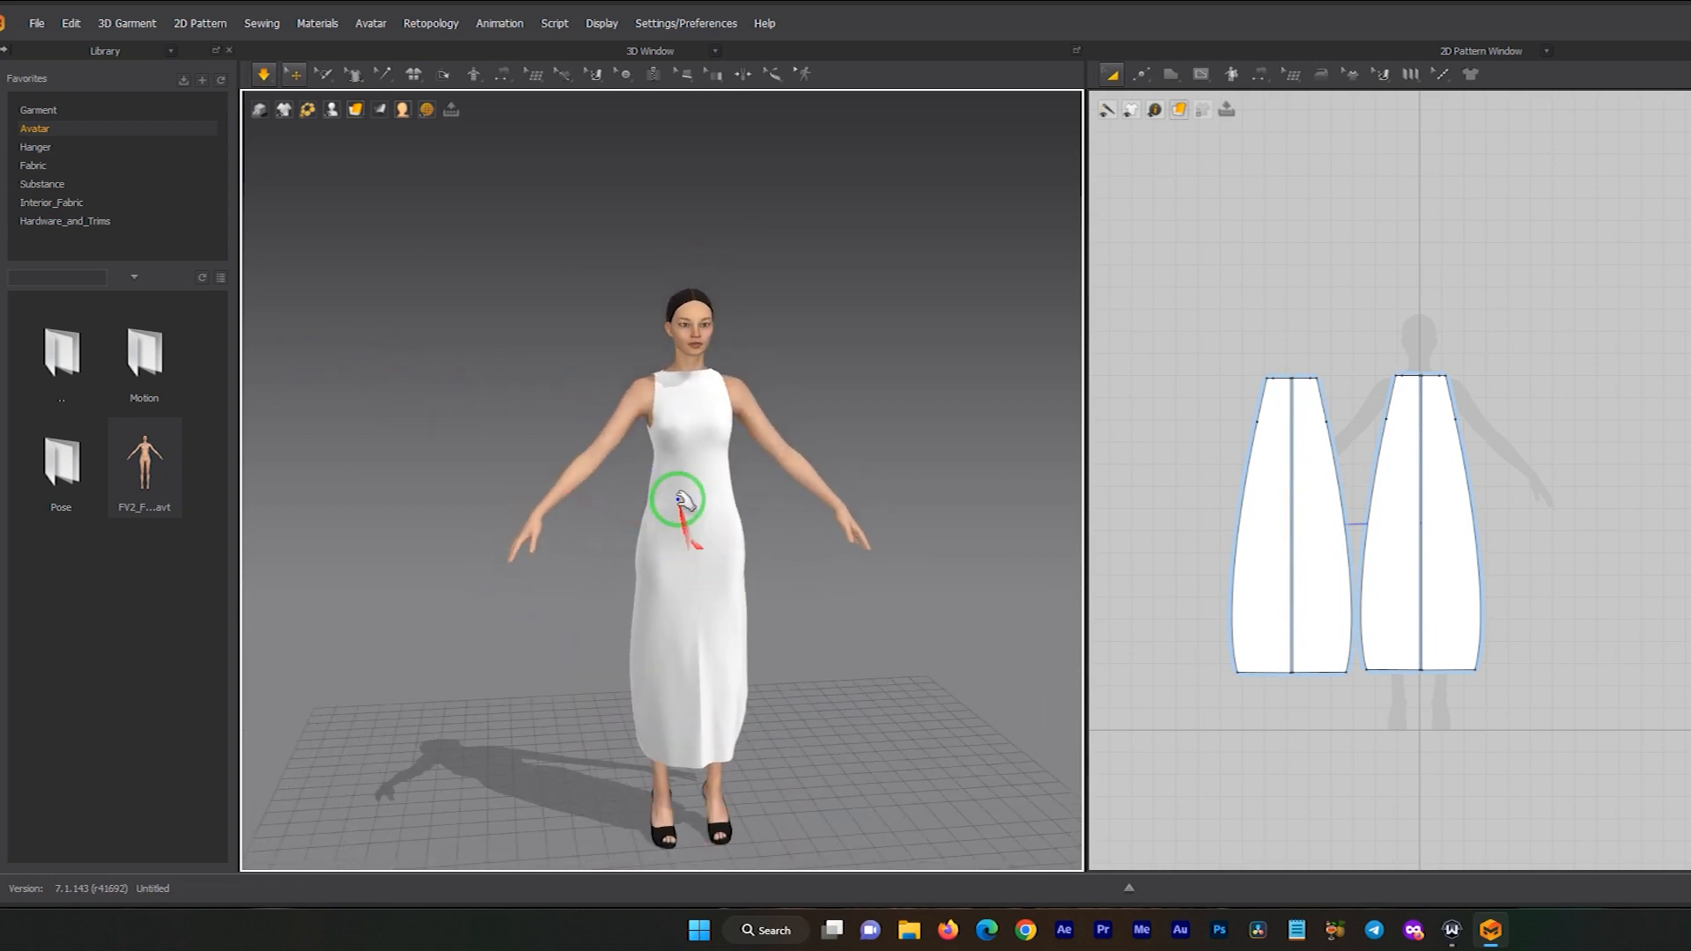
- Examine the simulated dress at the hem, lower side edge and upper front
middle_click_drag(687, 545, 669, 453)
right_click_drag(673, 489, 588, 464)
scroll(621, 483, "up", 5)
middle_click_drag(617, 496, 809, 314)
middle_click_drag(808, 511, 808, 374)
left_click(691, 596)
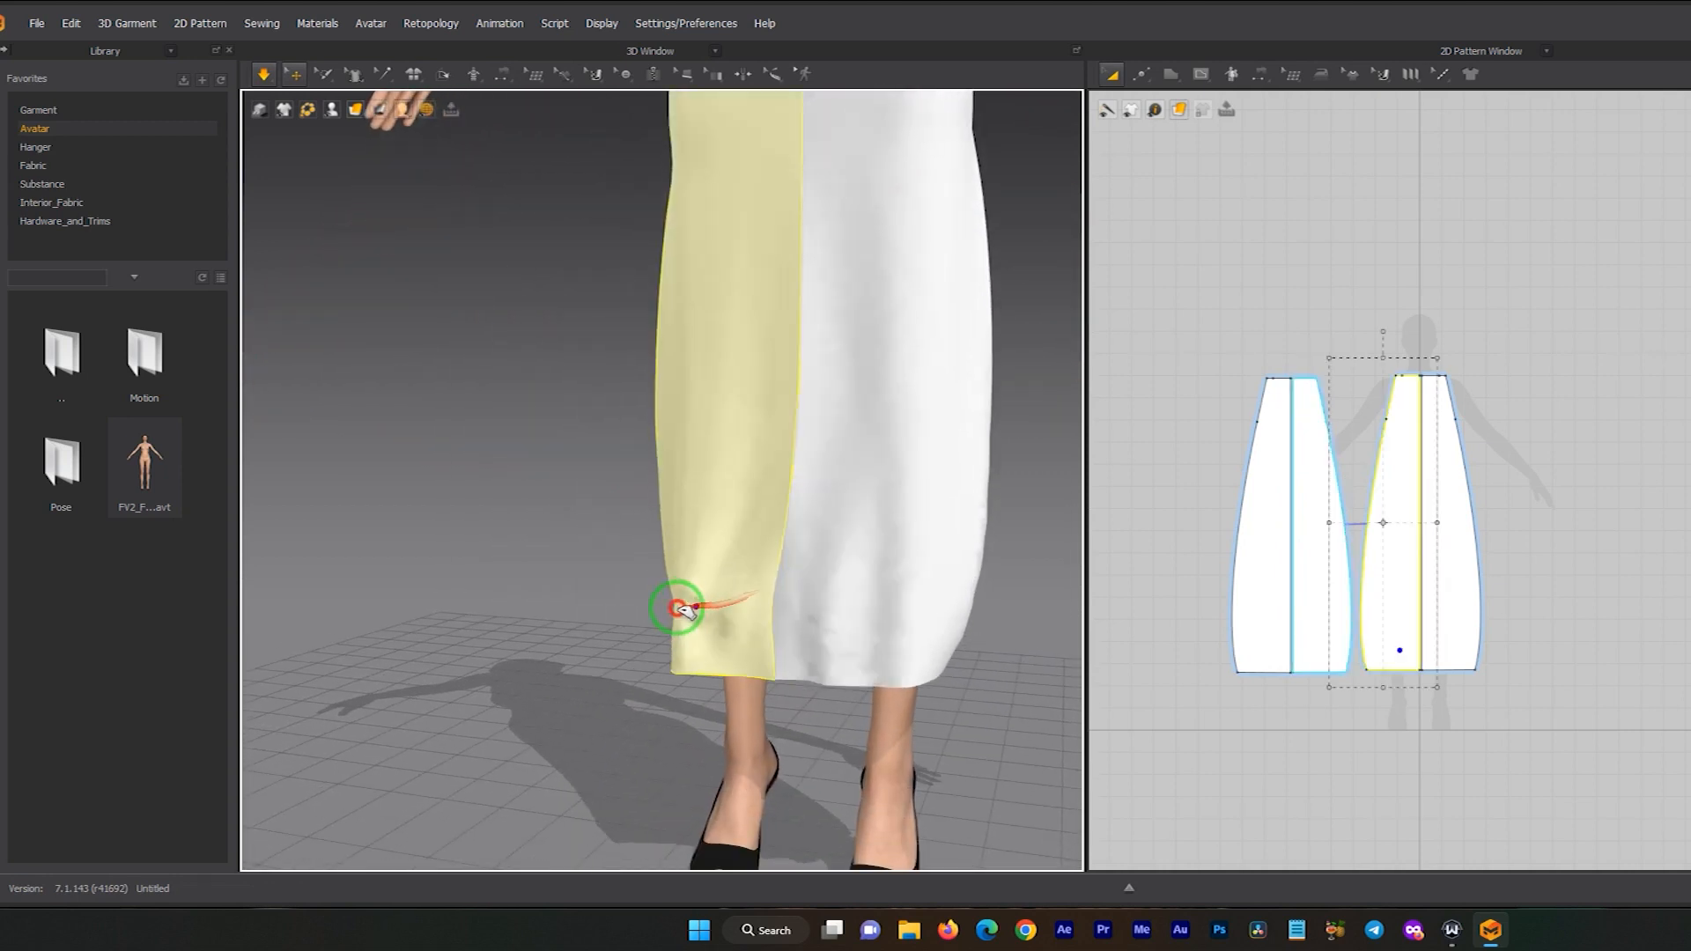
scroll(826, 577, "up", 2)
scroll(864, 351, "down", 6)
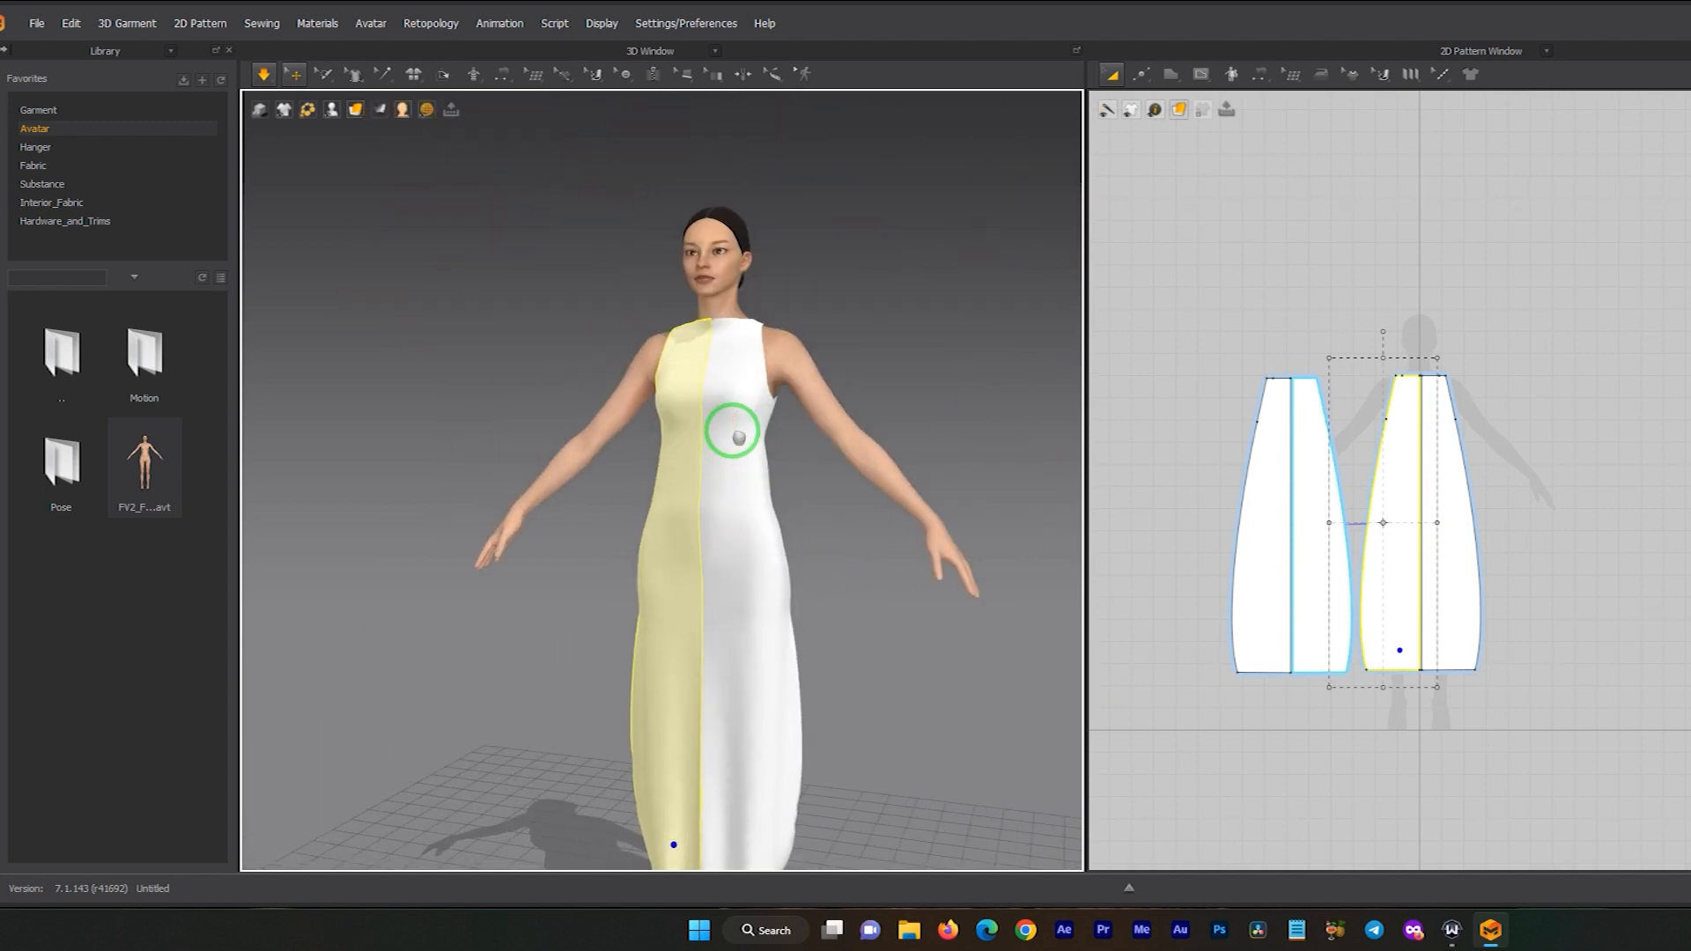
scroll(724, 349, "up", 4)
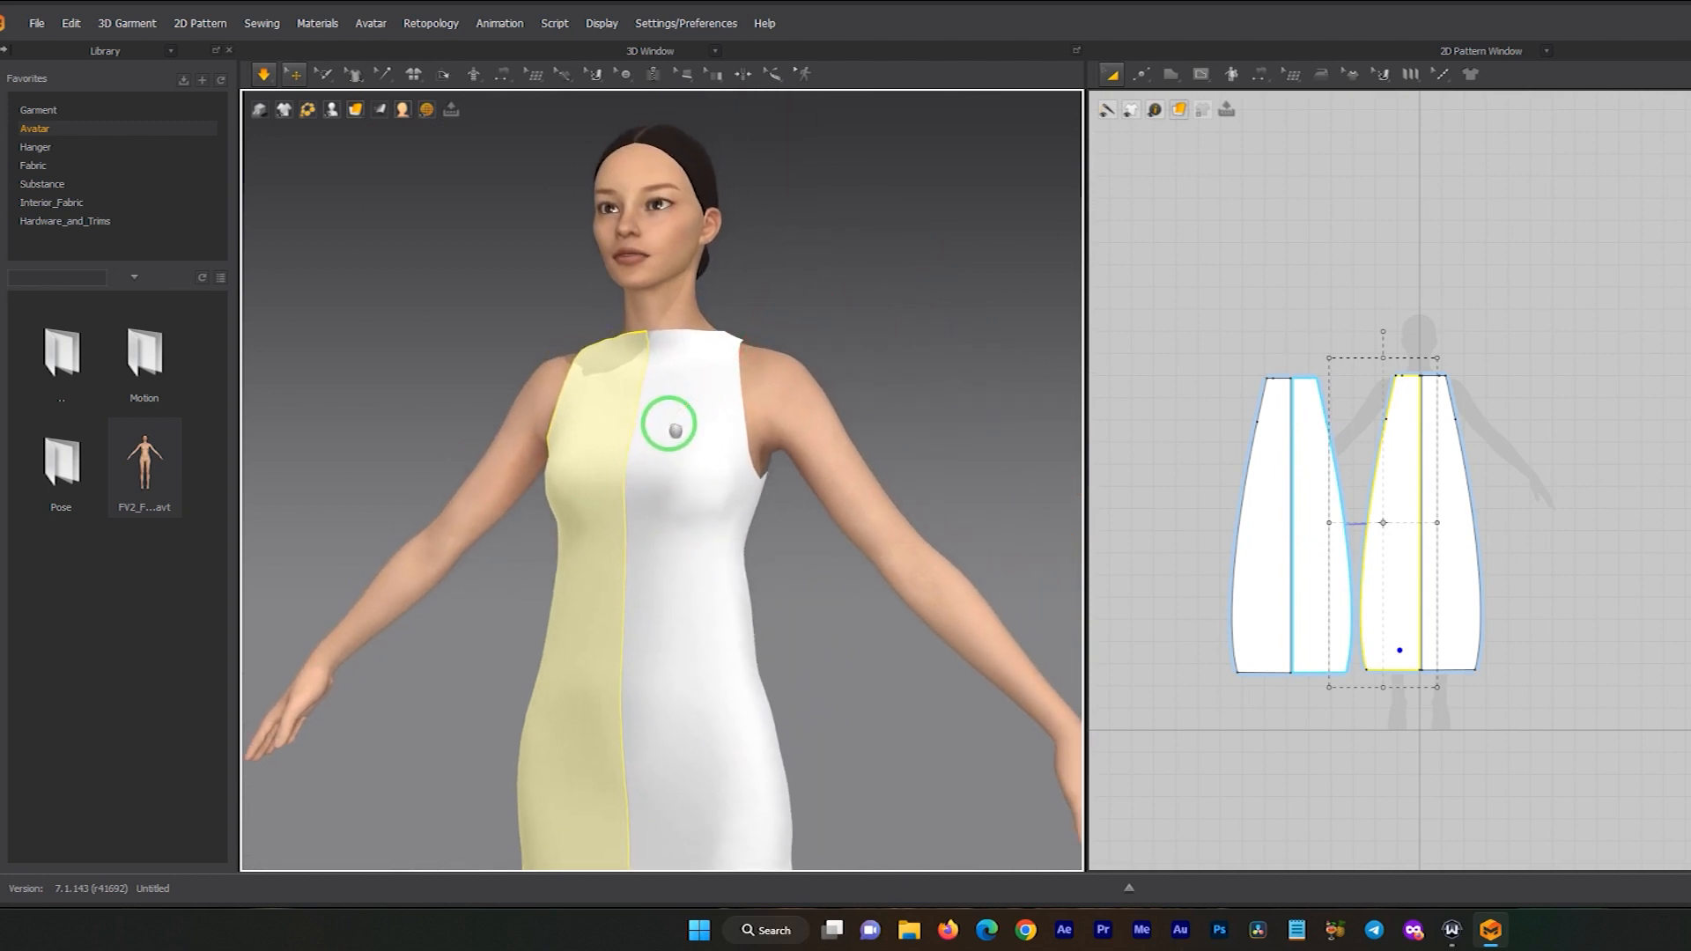
- Draw a closed teardrop-shaped Internal Polygon inside the outer back piece, with its curved side about 637 mm long
right_click_drag(643, 407, 720, 536)
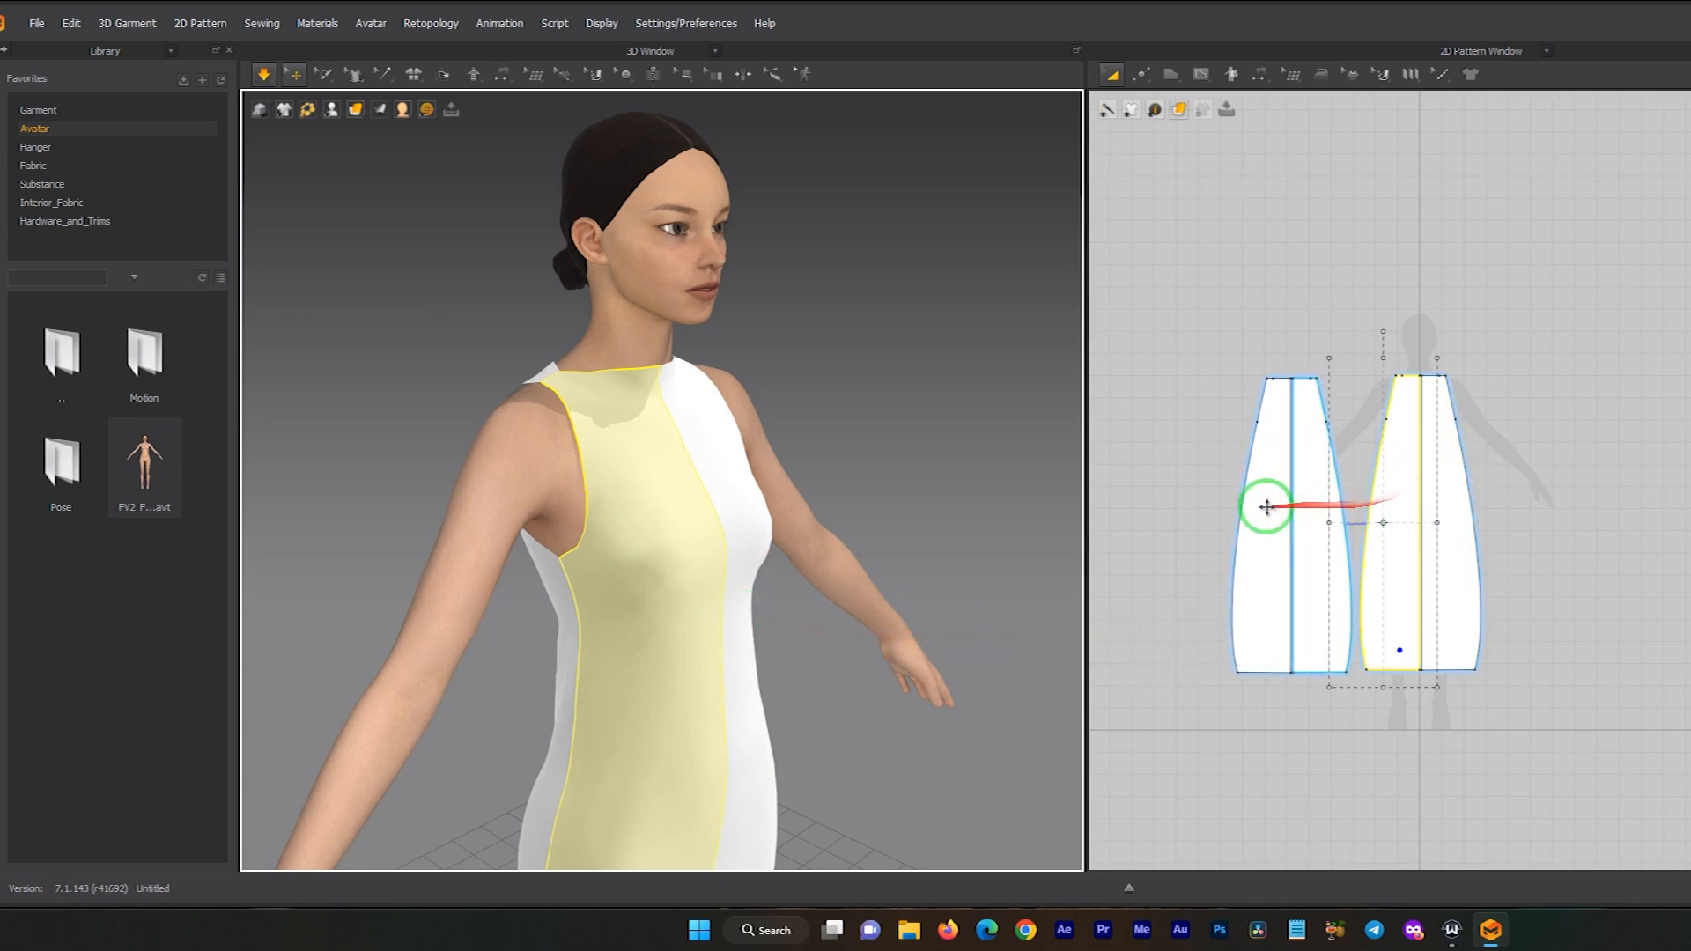
scroll(1348, 511, "up", 5)
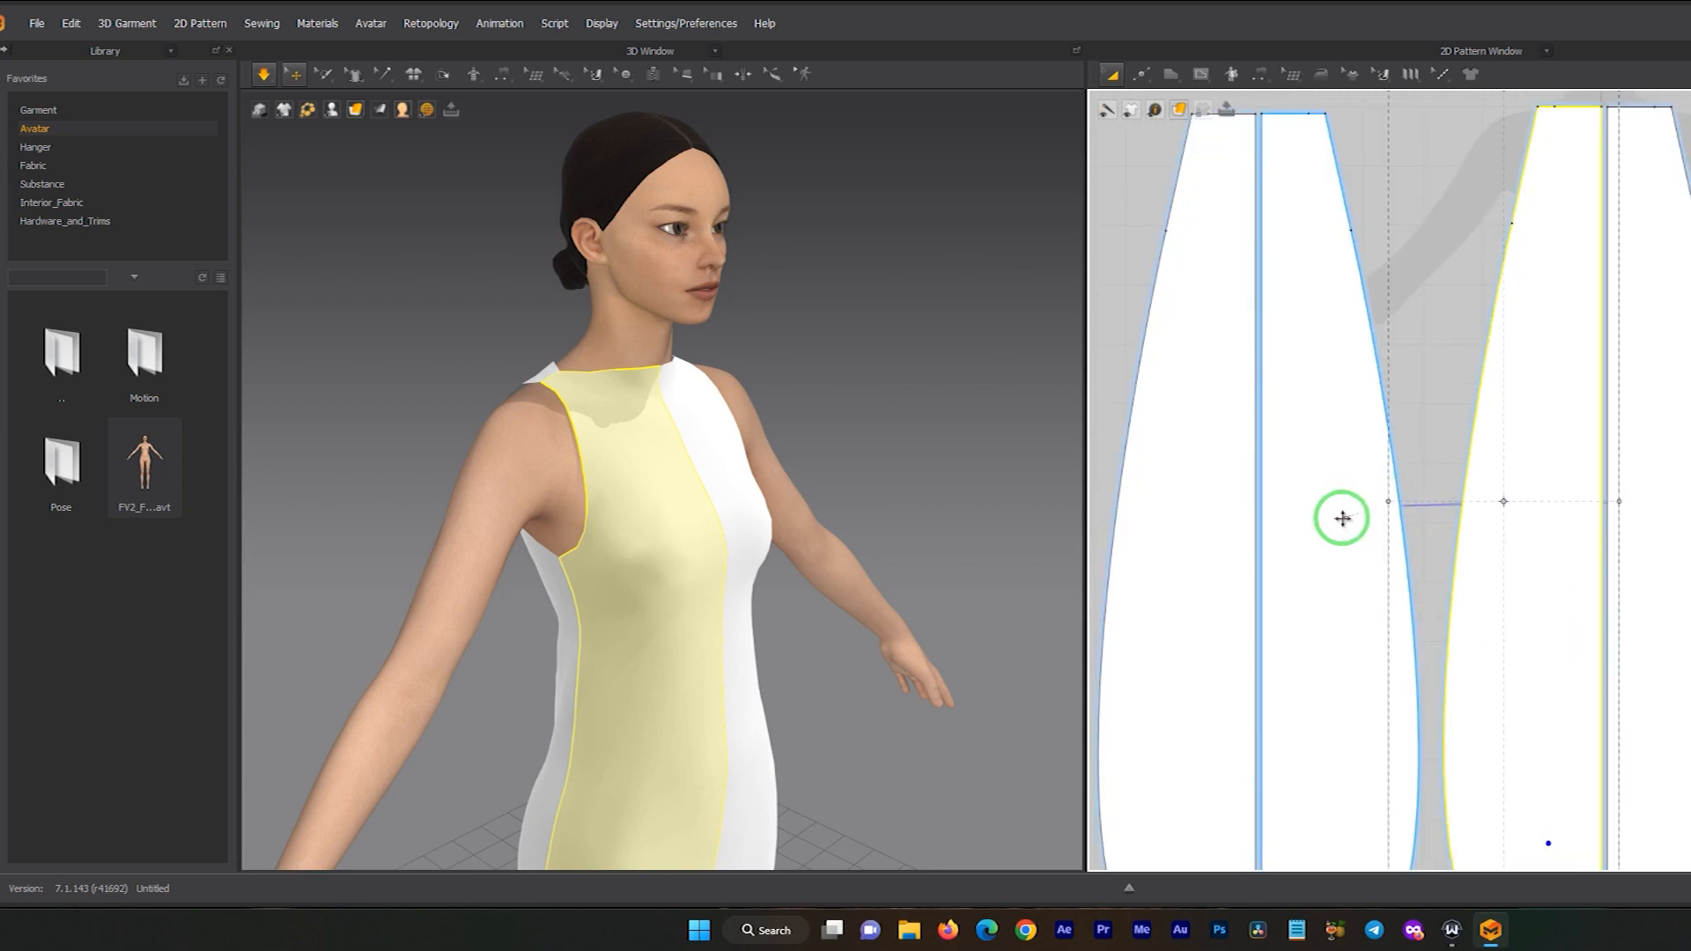
left_click(1203, 74)
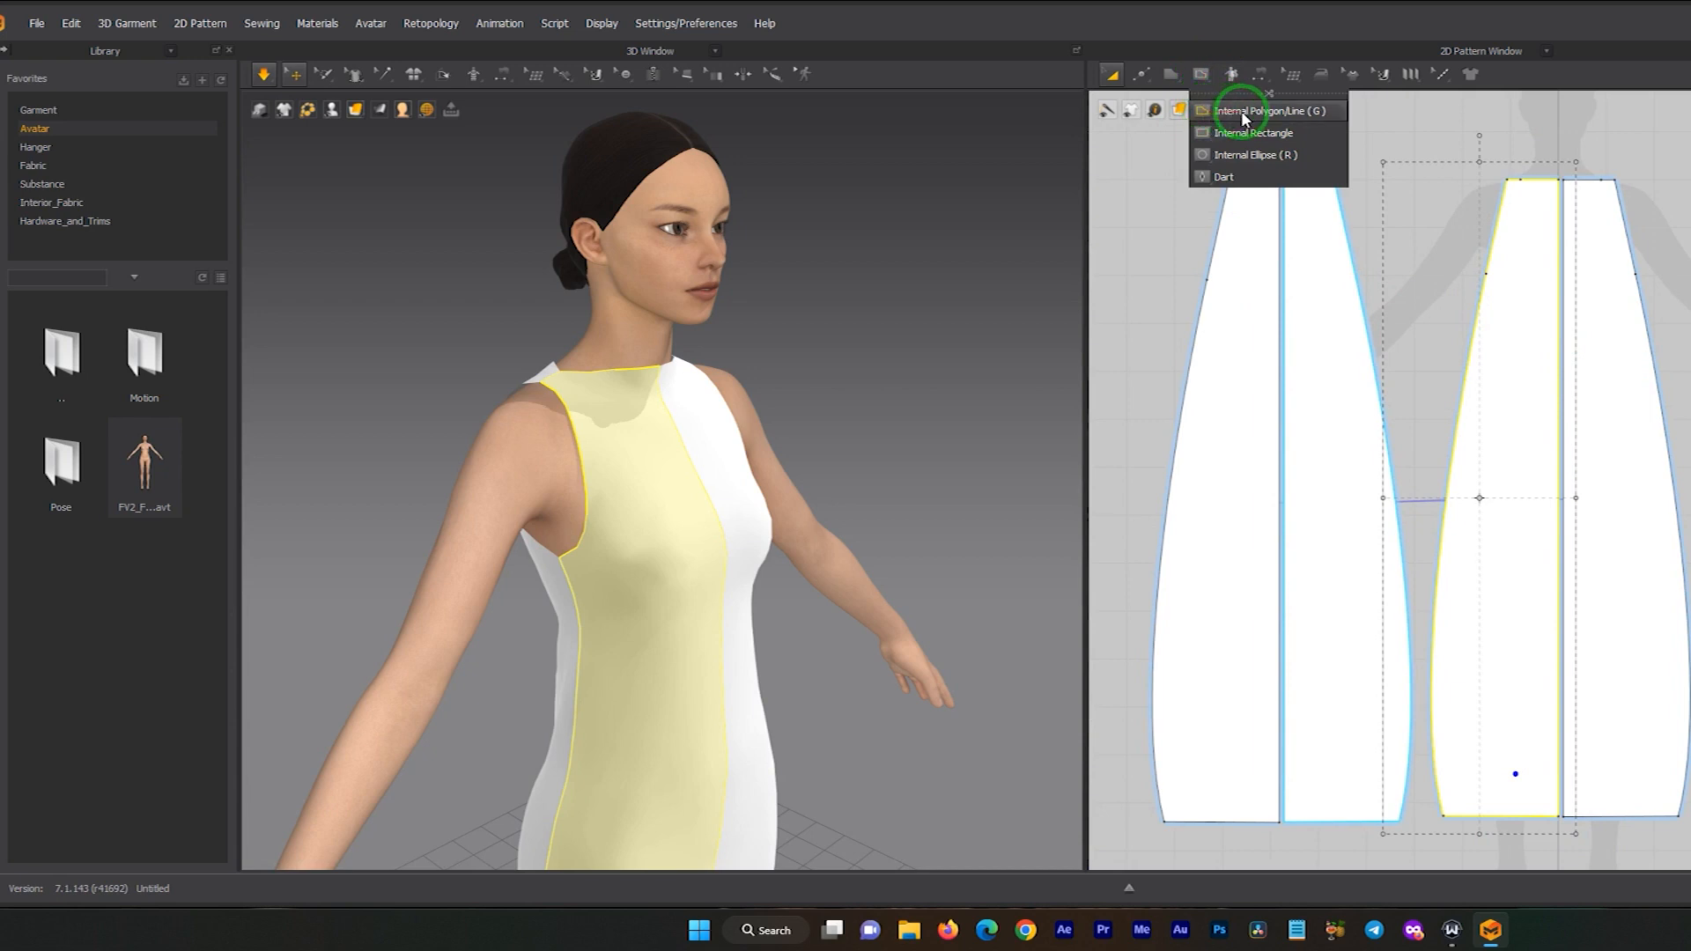
left_click(1302, 112)
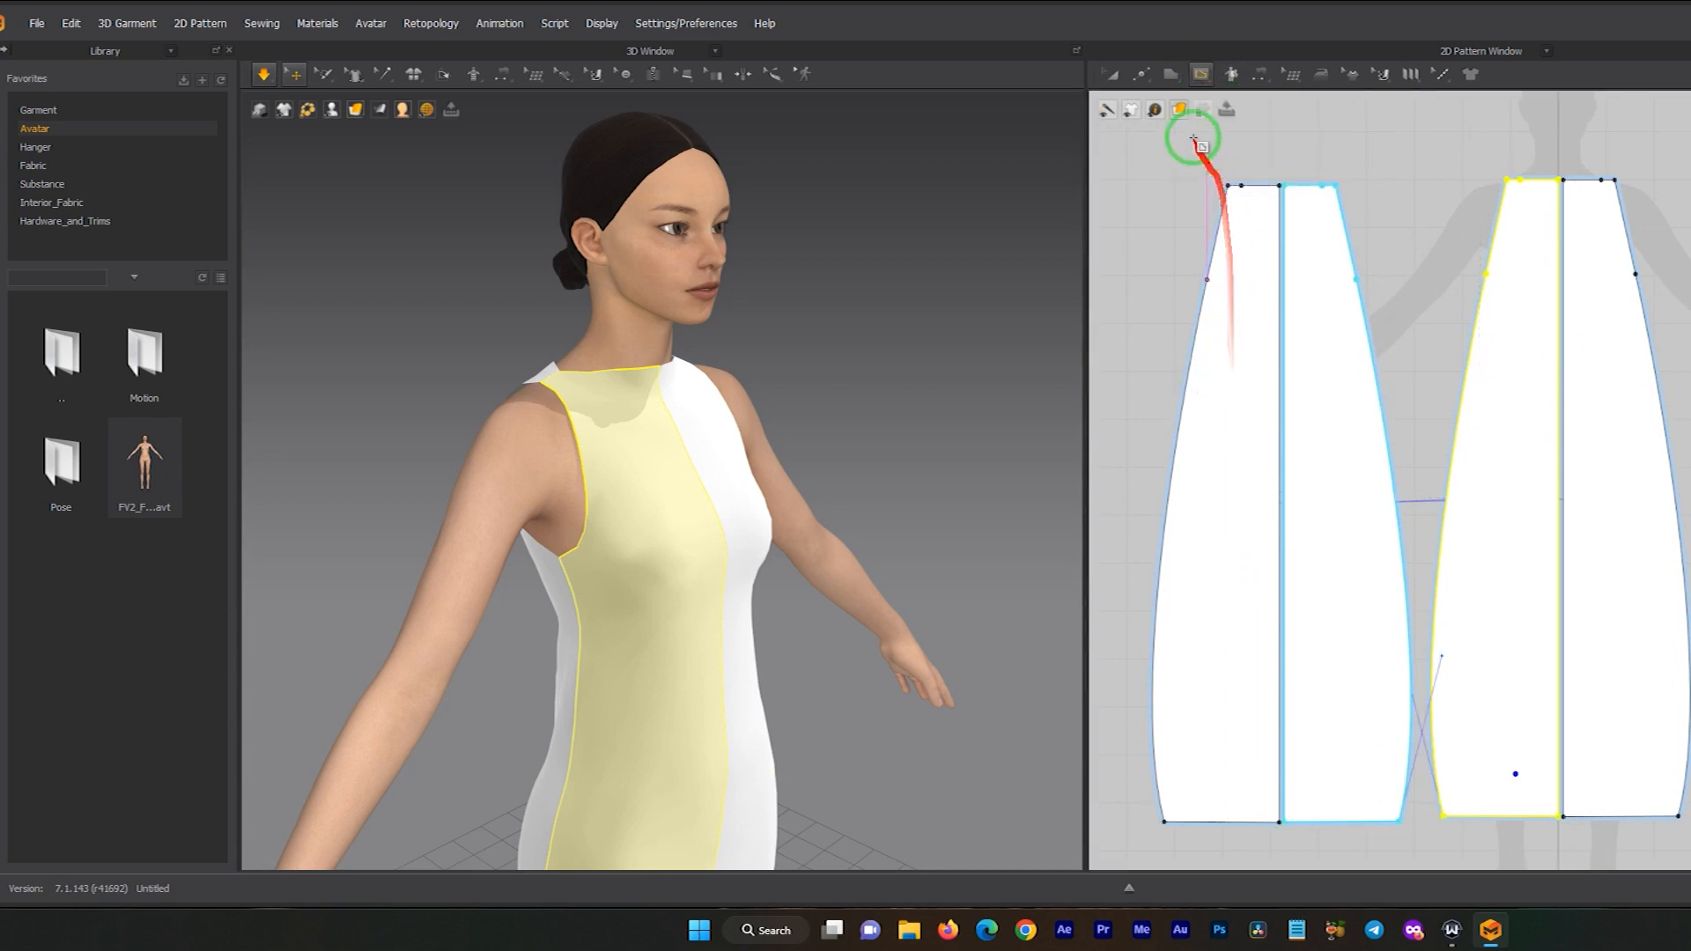
left_click(1173, 79)
left_click(1205, 112)
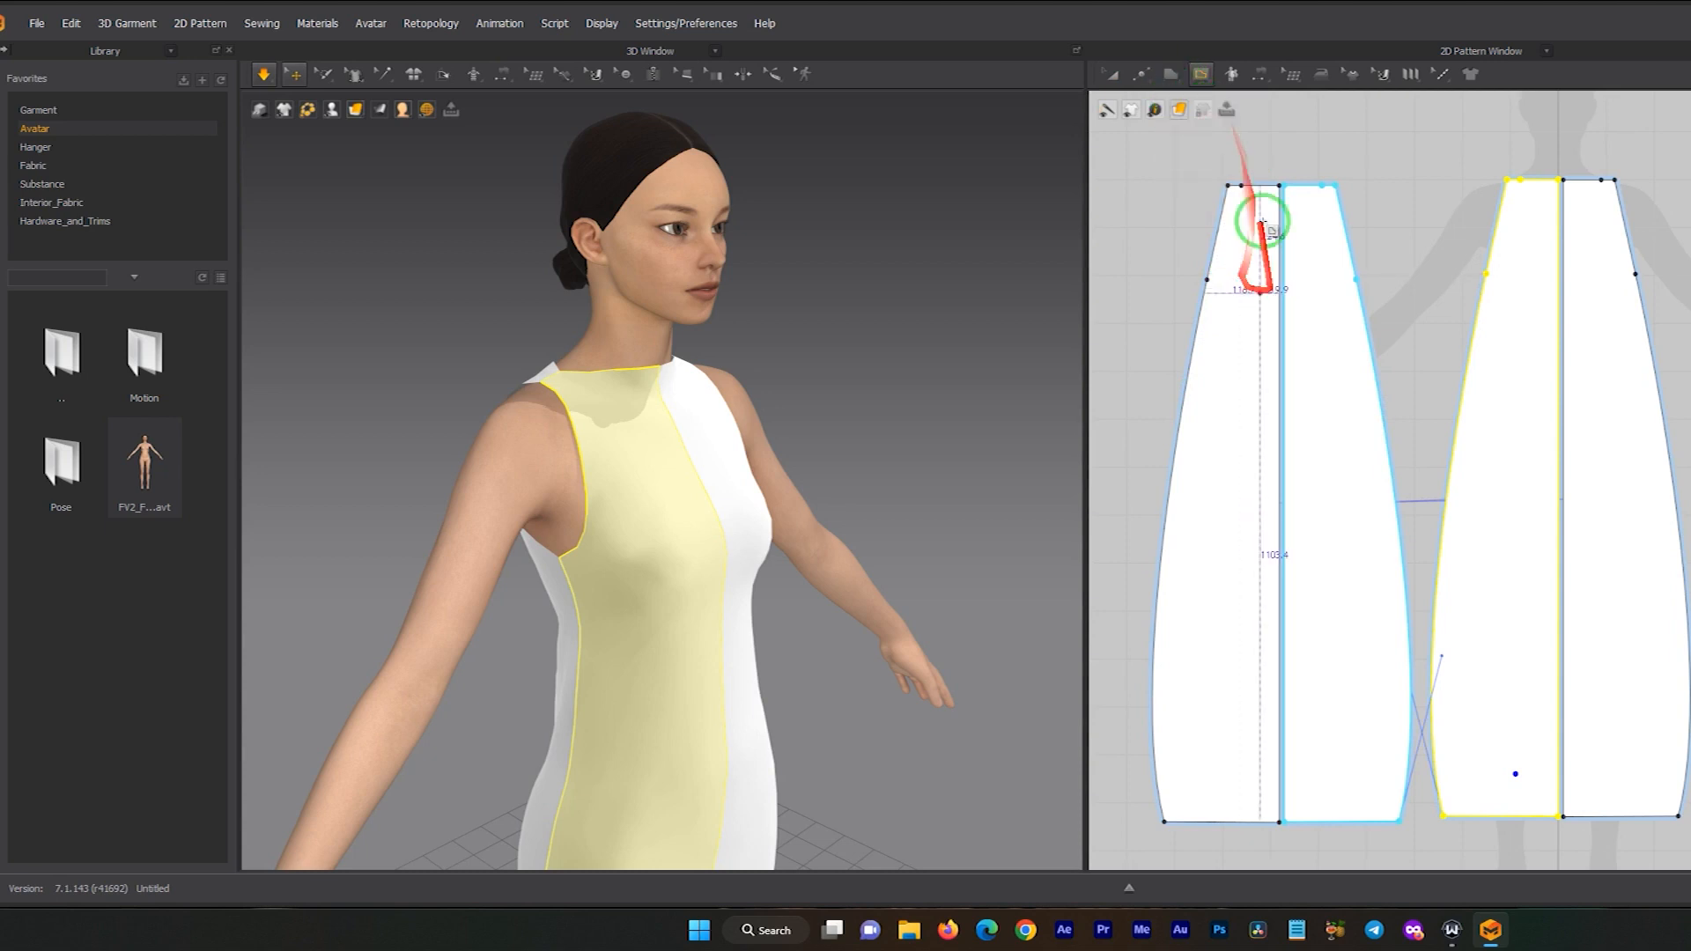
left_click(1251, 263)
scroll(1465, 378, "up", 3)
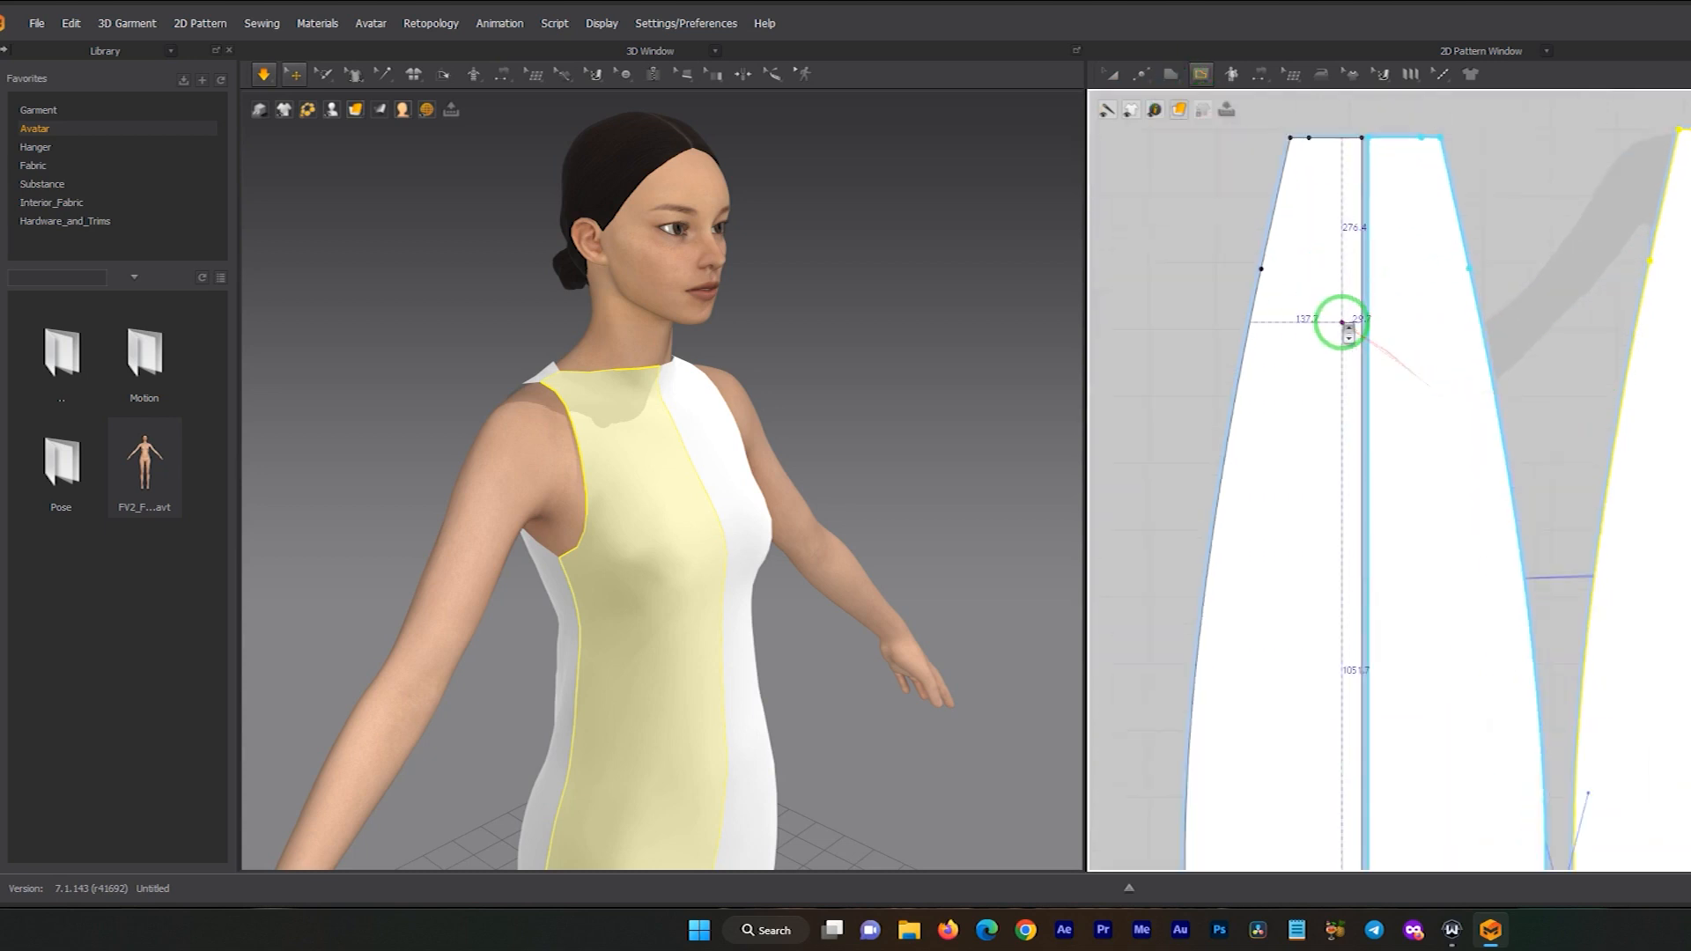
left_click(1204, 75)
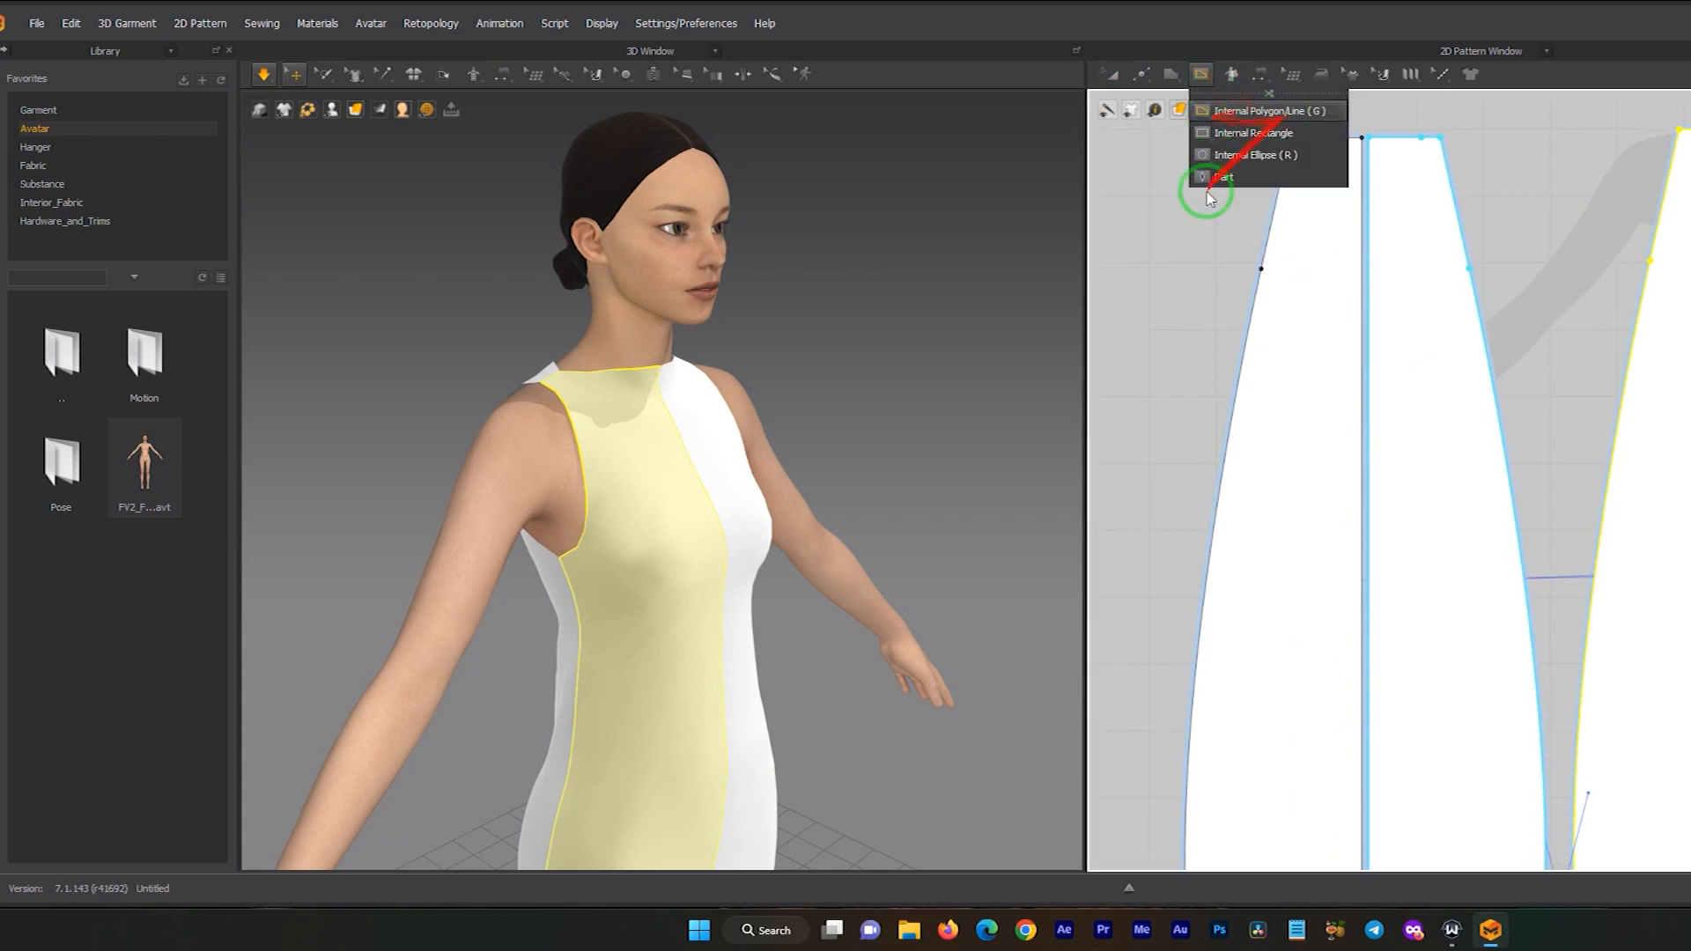
left_click(1237, 112)
scroll(1359, 566, "down", 3)
left_click(1392, 233)
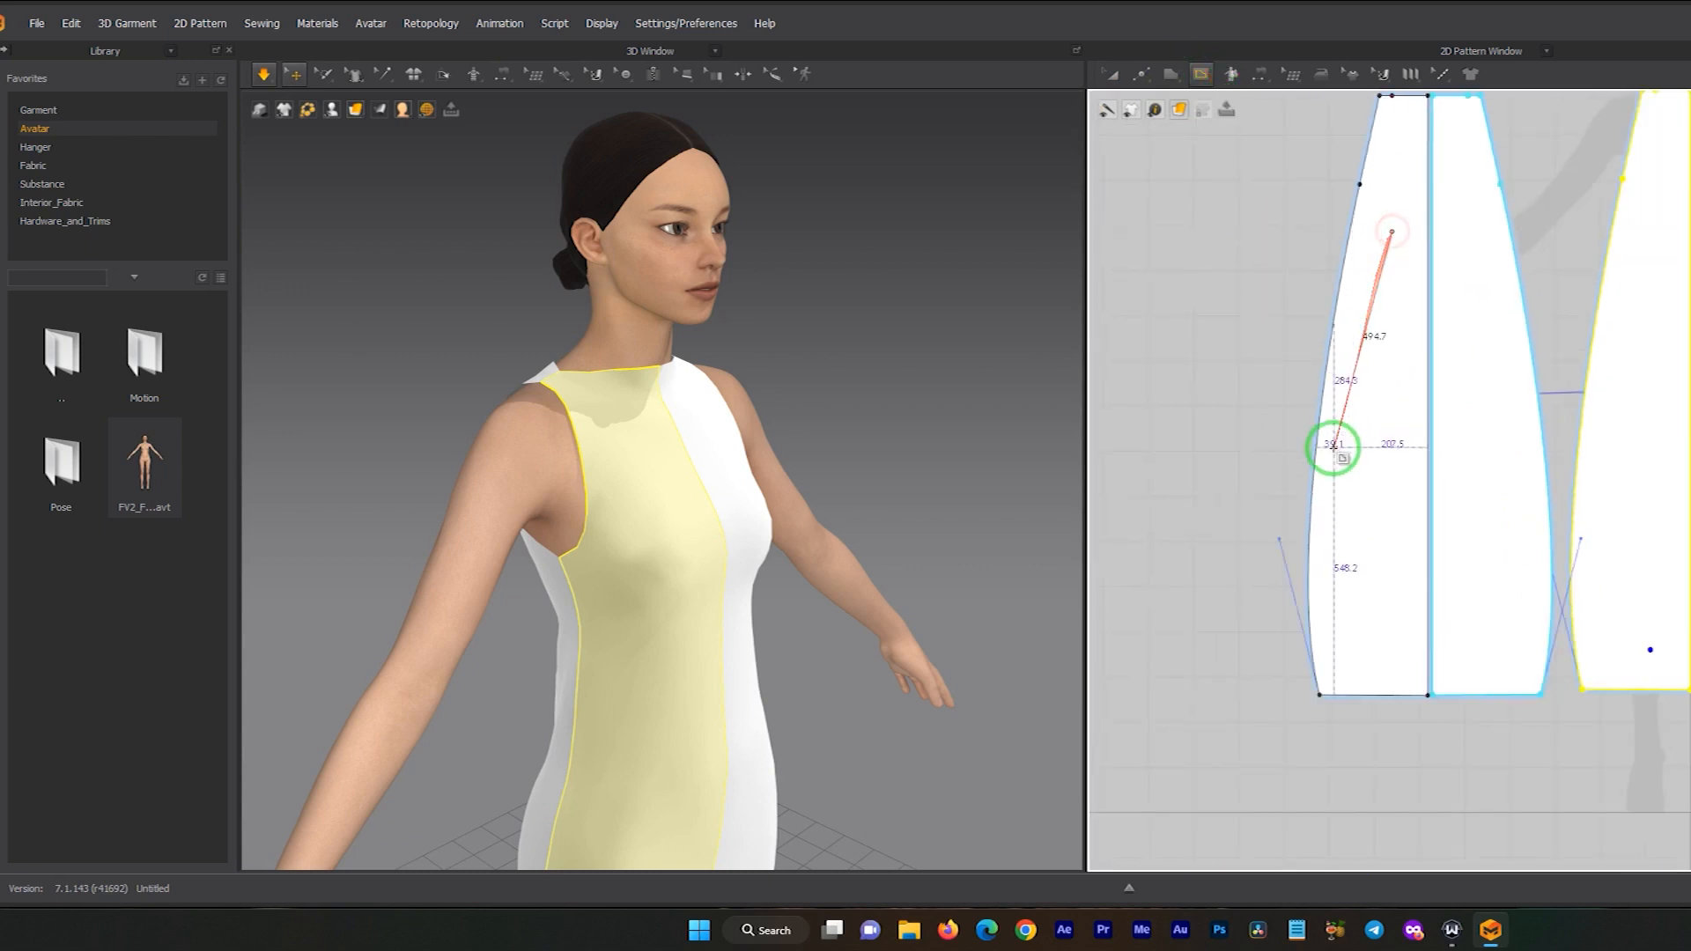
left_click_drag(1332, 511, 1341, 590)
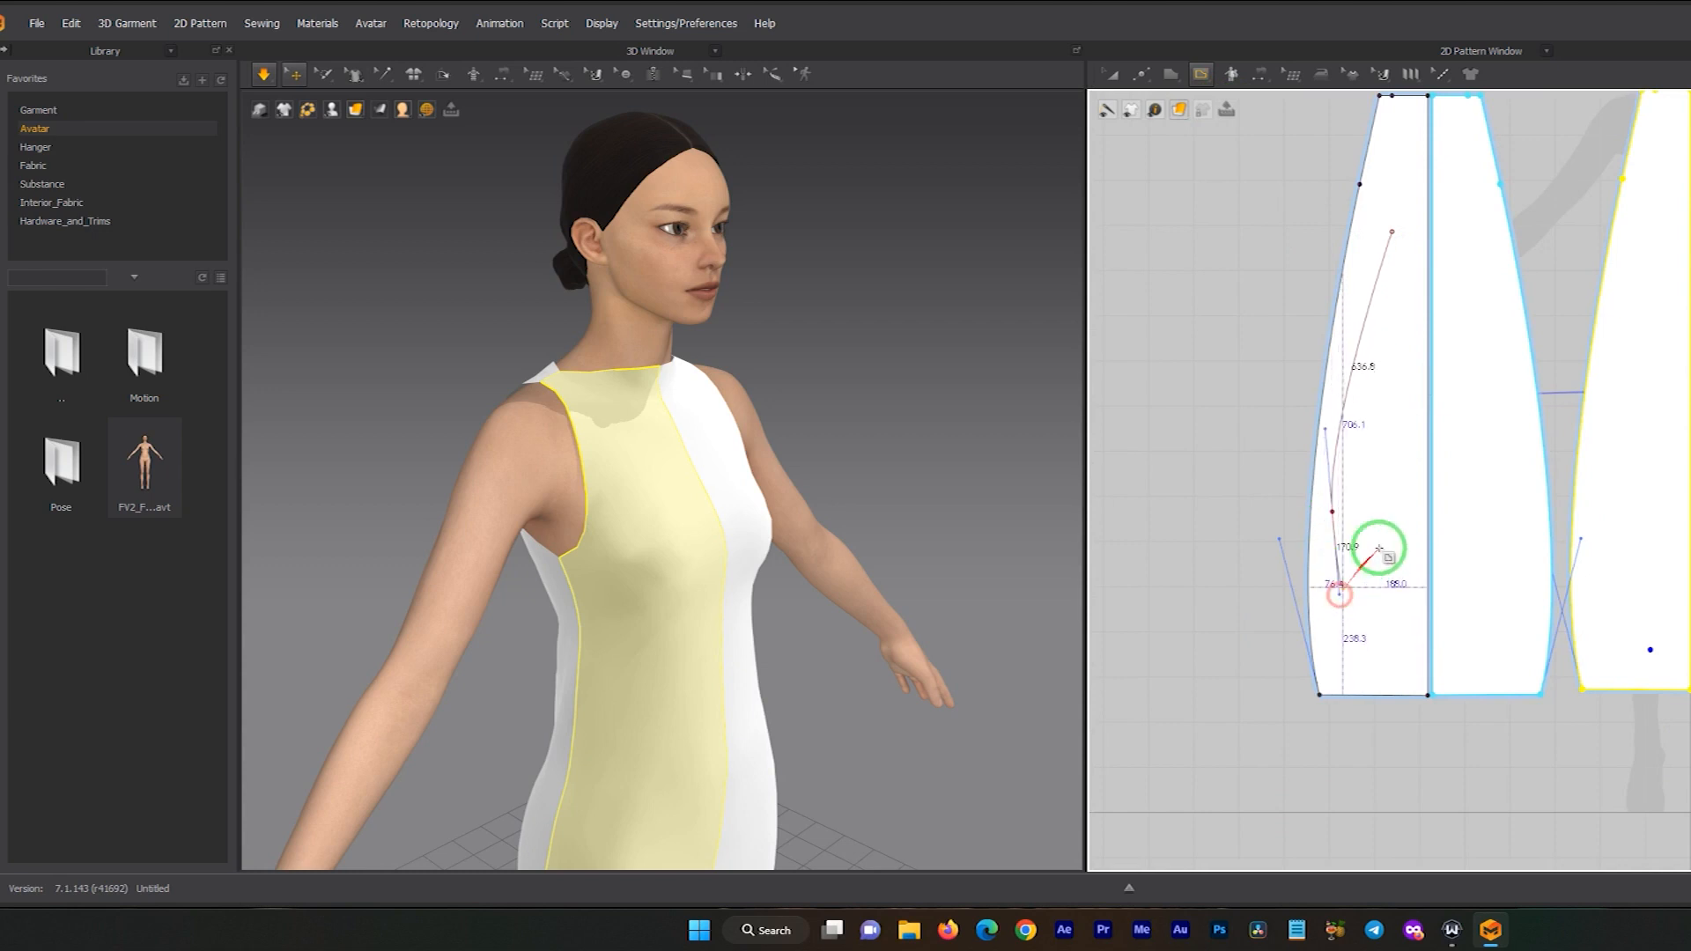
left_click(1392, 511)
left_click(1392, 233)
- Examine the teardrop internal line on the back and linked front pieces and on the dress in 3D
scroll(1302, 496, "down", 3)
scroll(1302, 496, "up", 5)
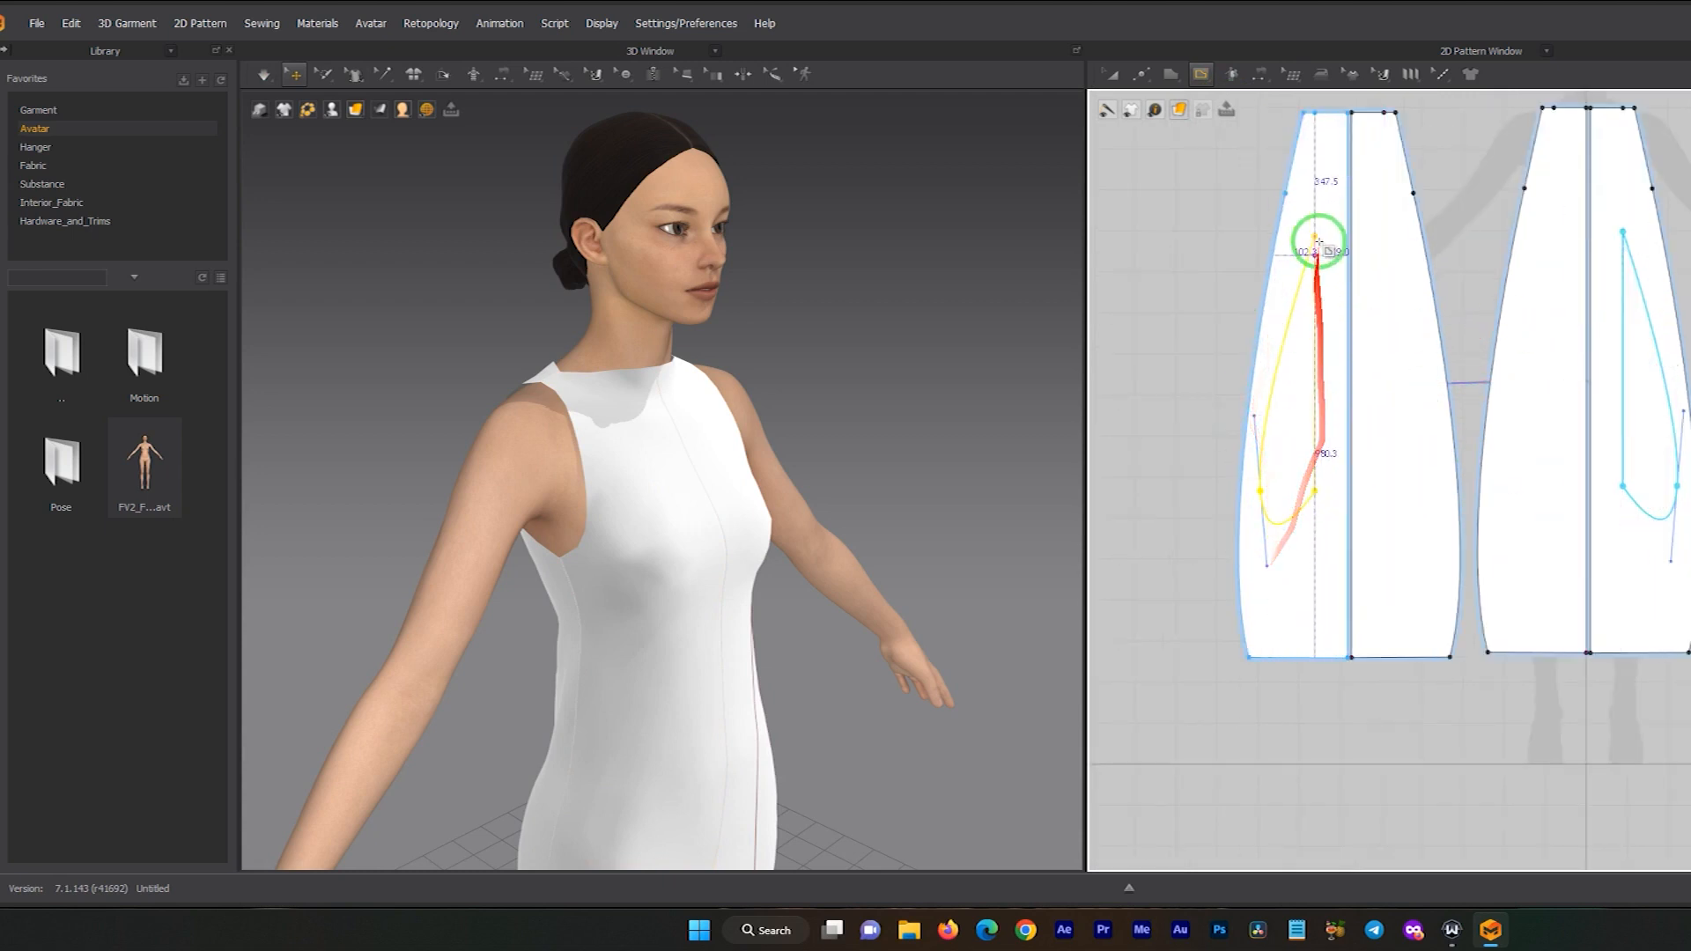
scroll(1302, 464, "up", 3)
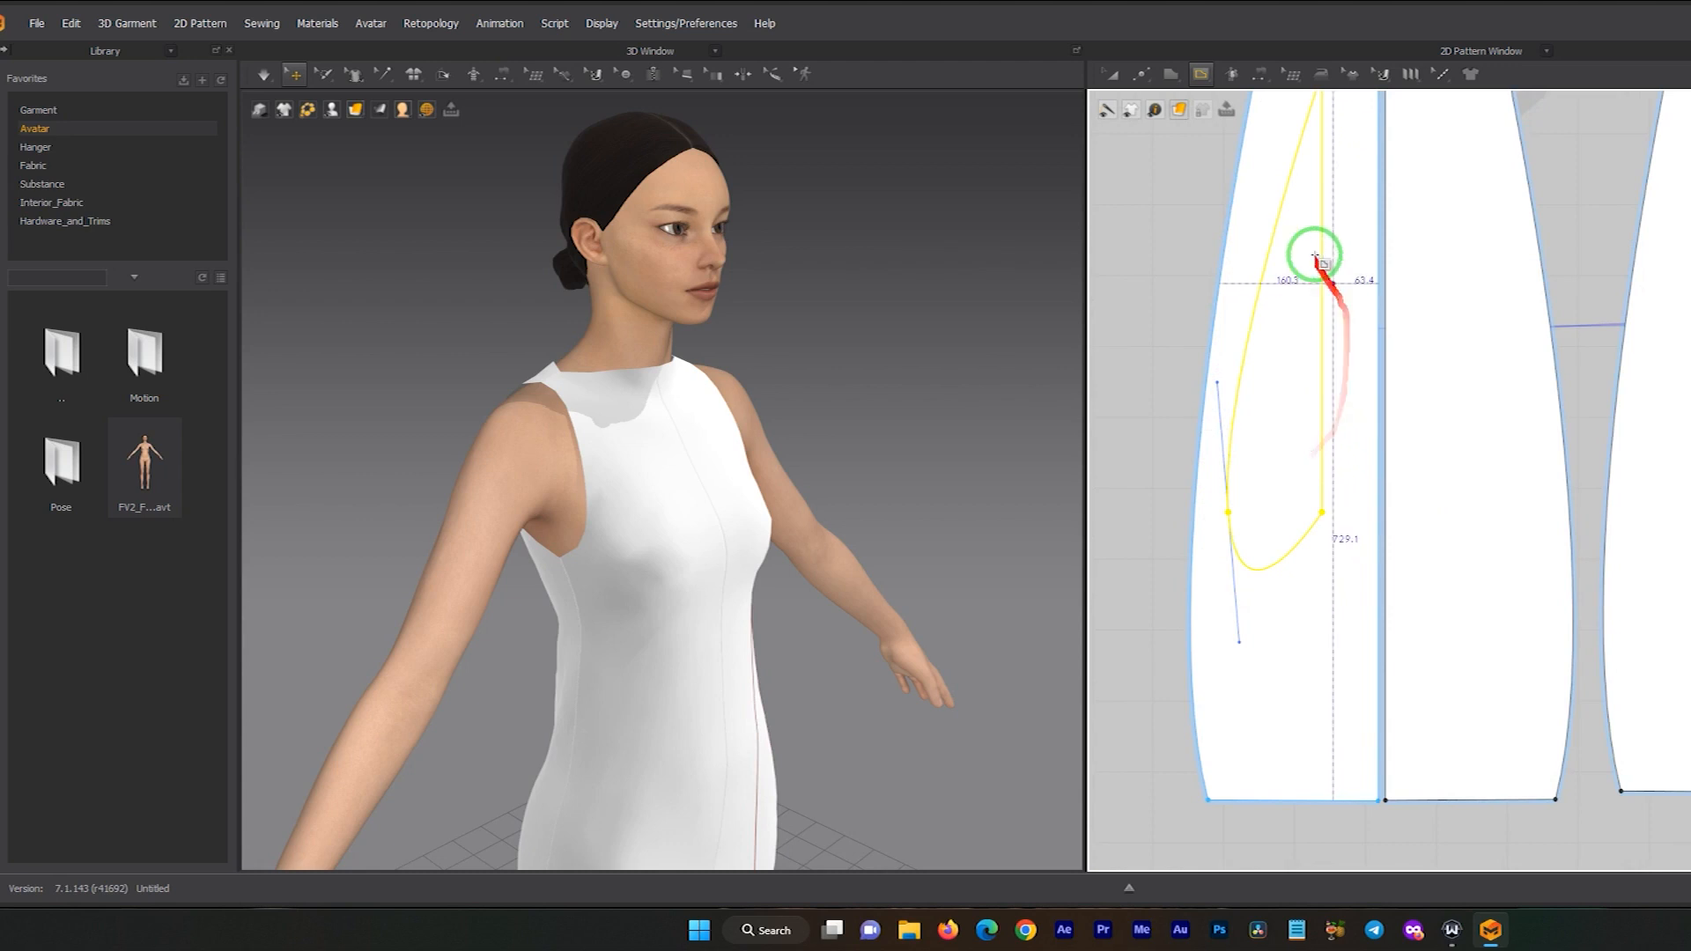
scroll(1207, 442, "down", 5)
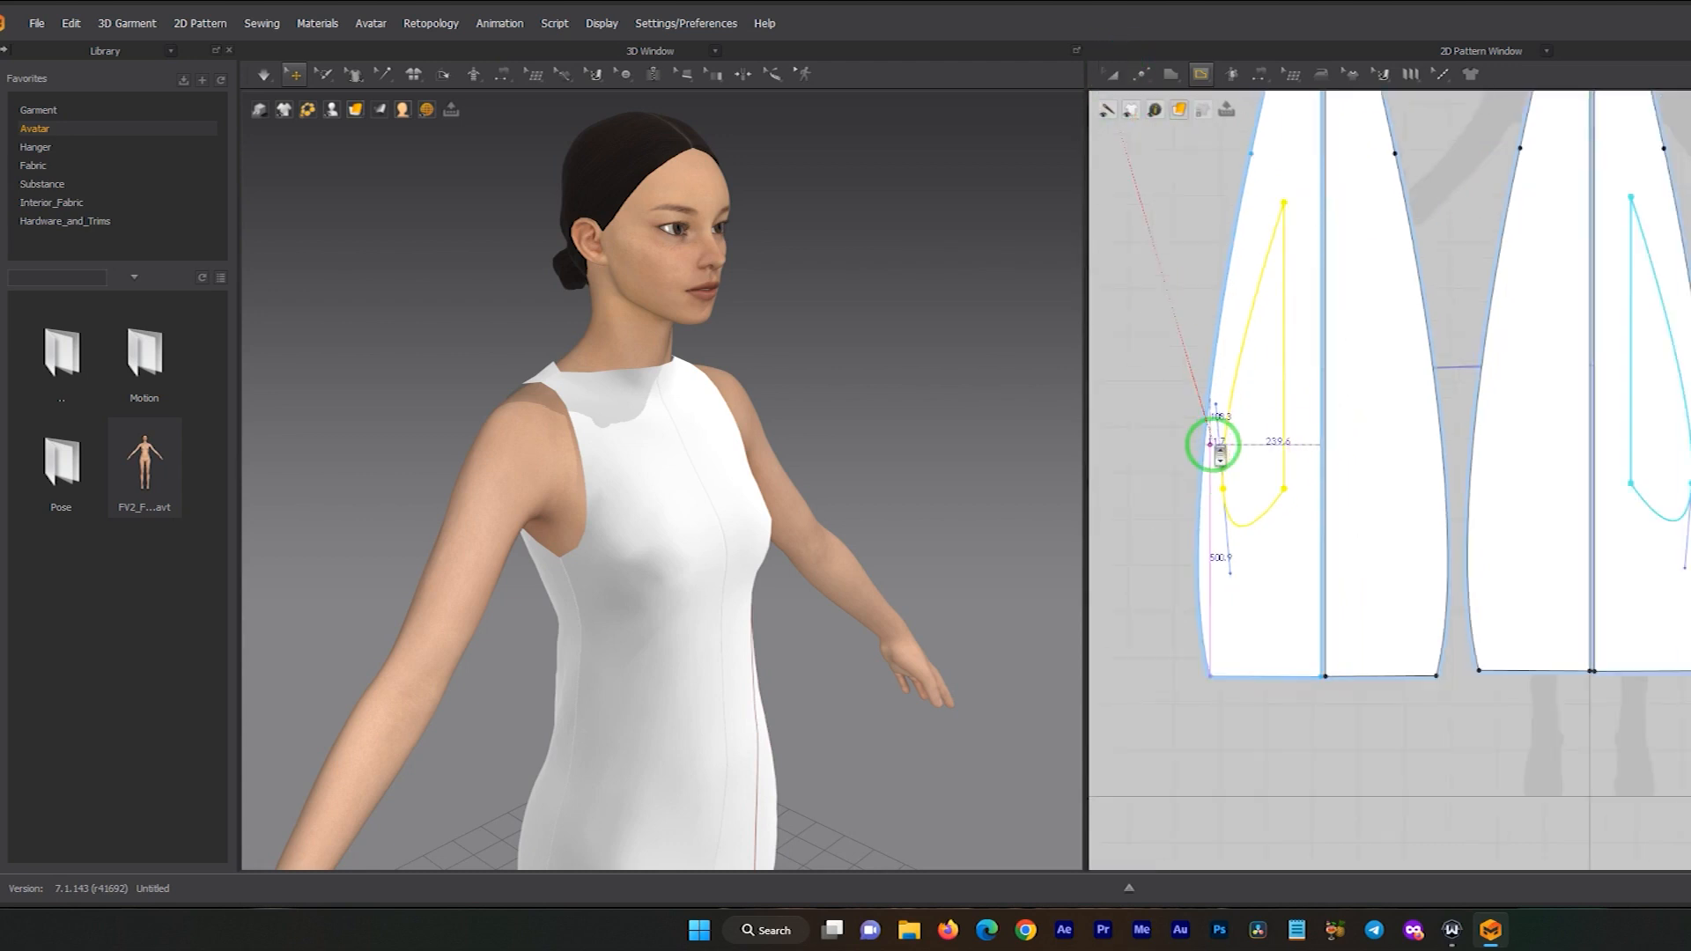
right_click_drag(649, 573, 679, 623)
middle_click_drag(679, 623, 671, 394)
right_click_drag(671, 394, 749, 445)
scroll(702, 388, "up", 3)
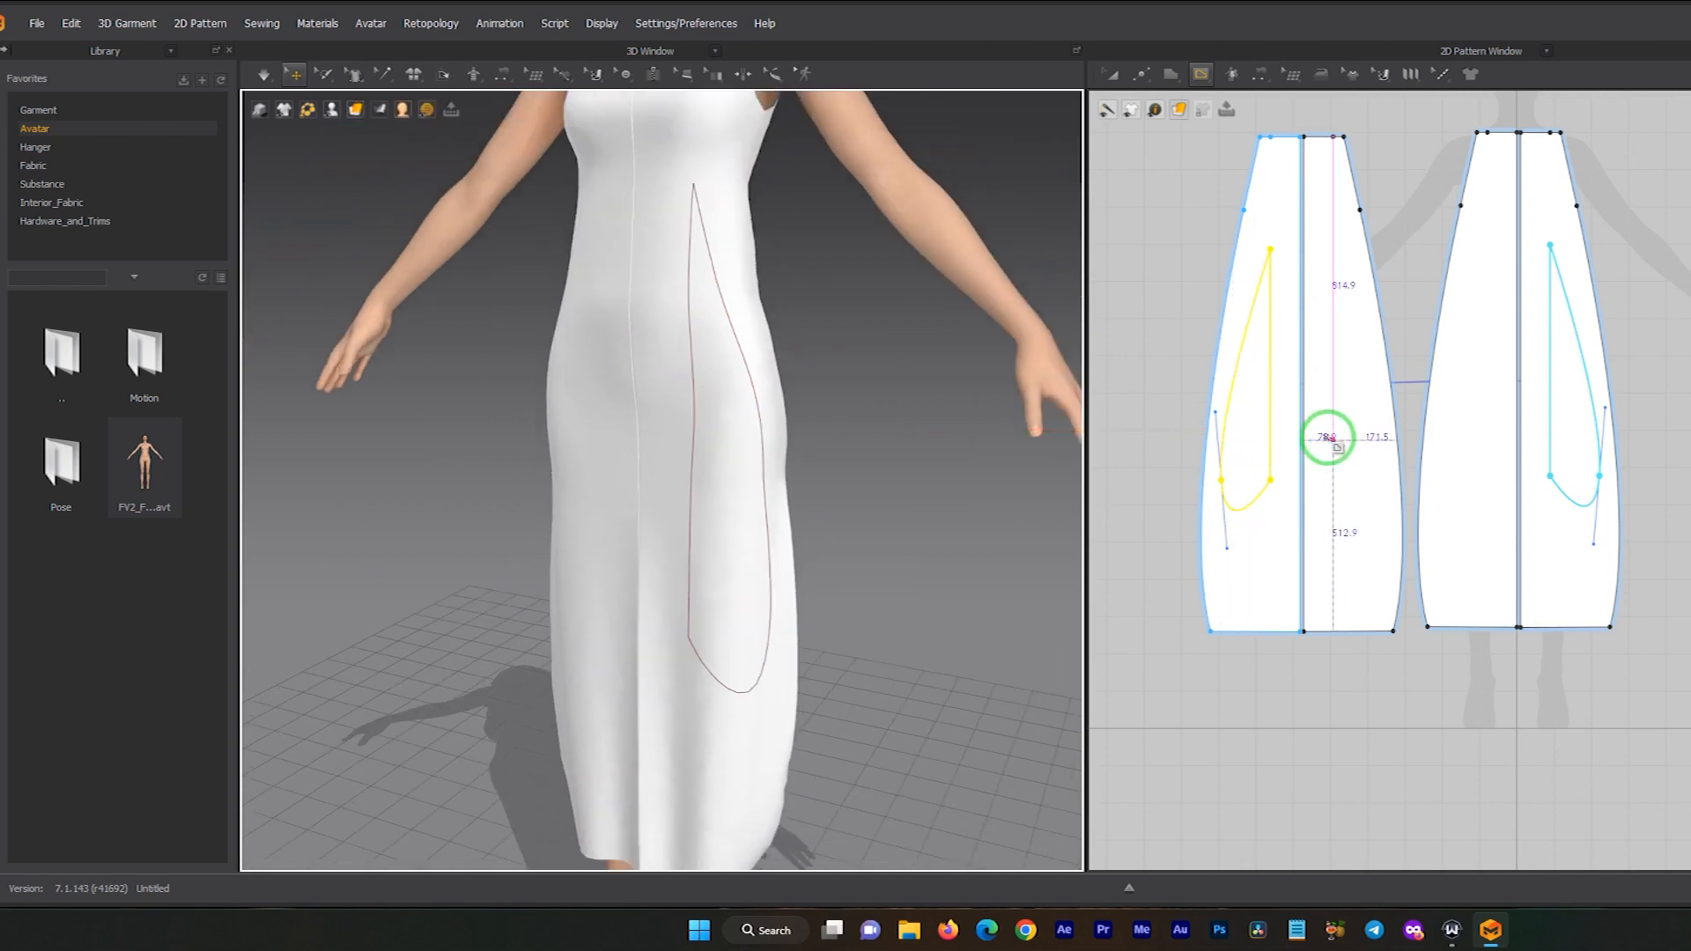
- Cut the teardrop internal shape out of the dress as its own piece and shift it slightly out of its opening
left_click(1113, 75)
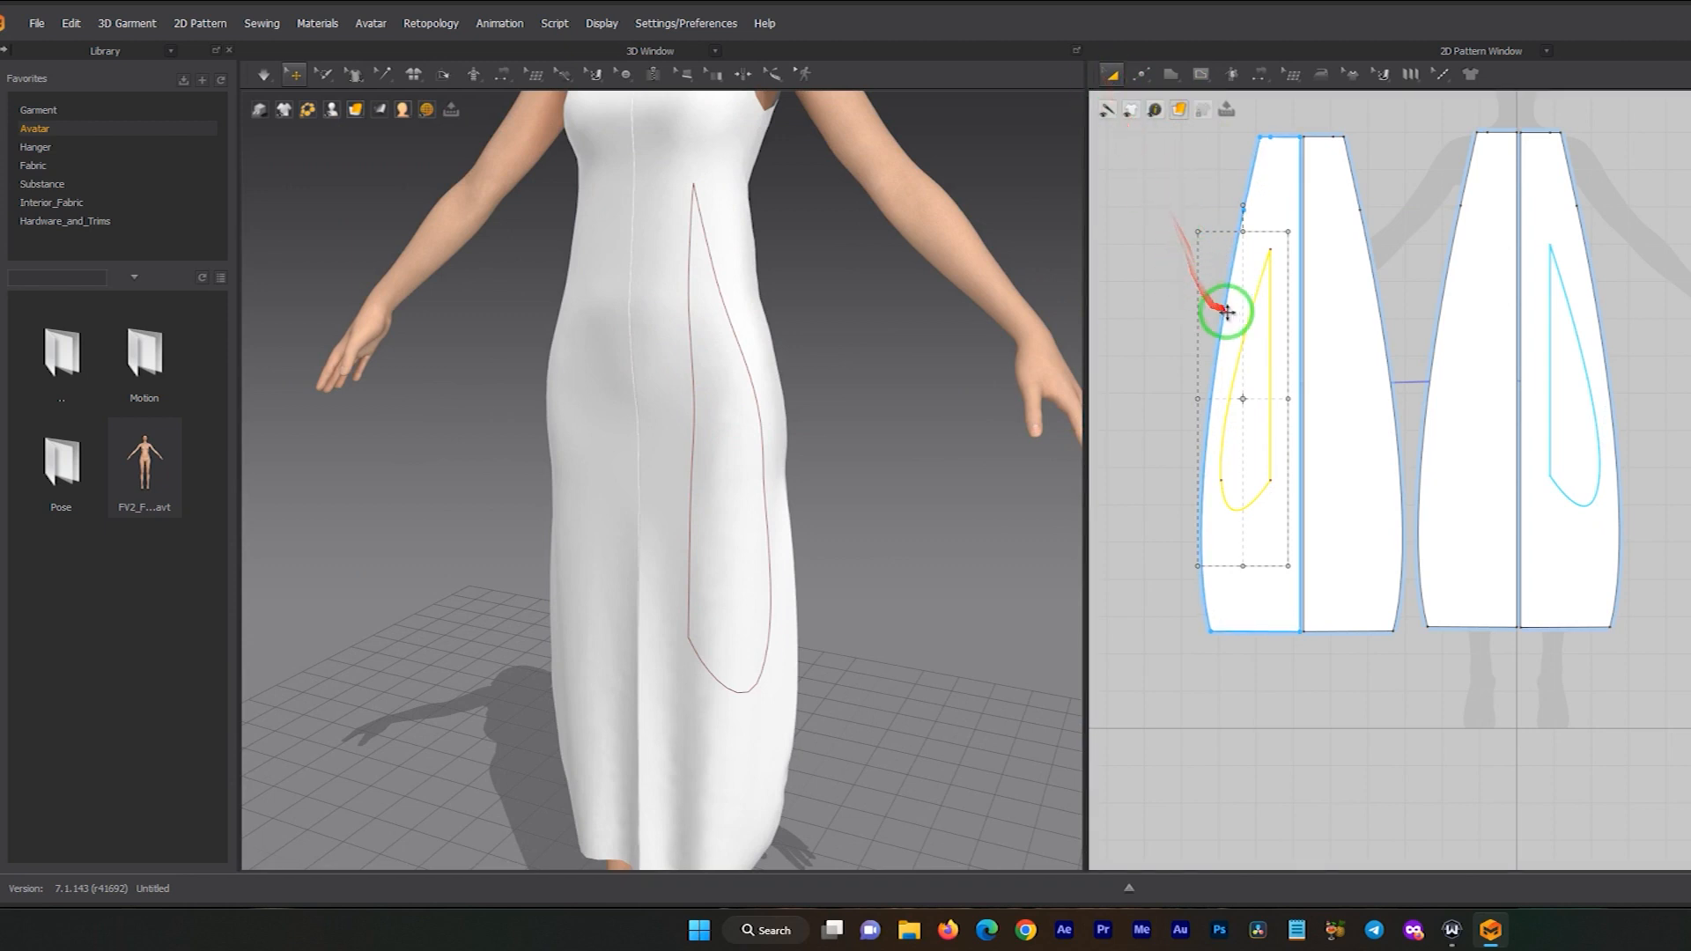
scroll(1243, 327, "up", 5)
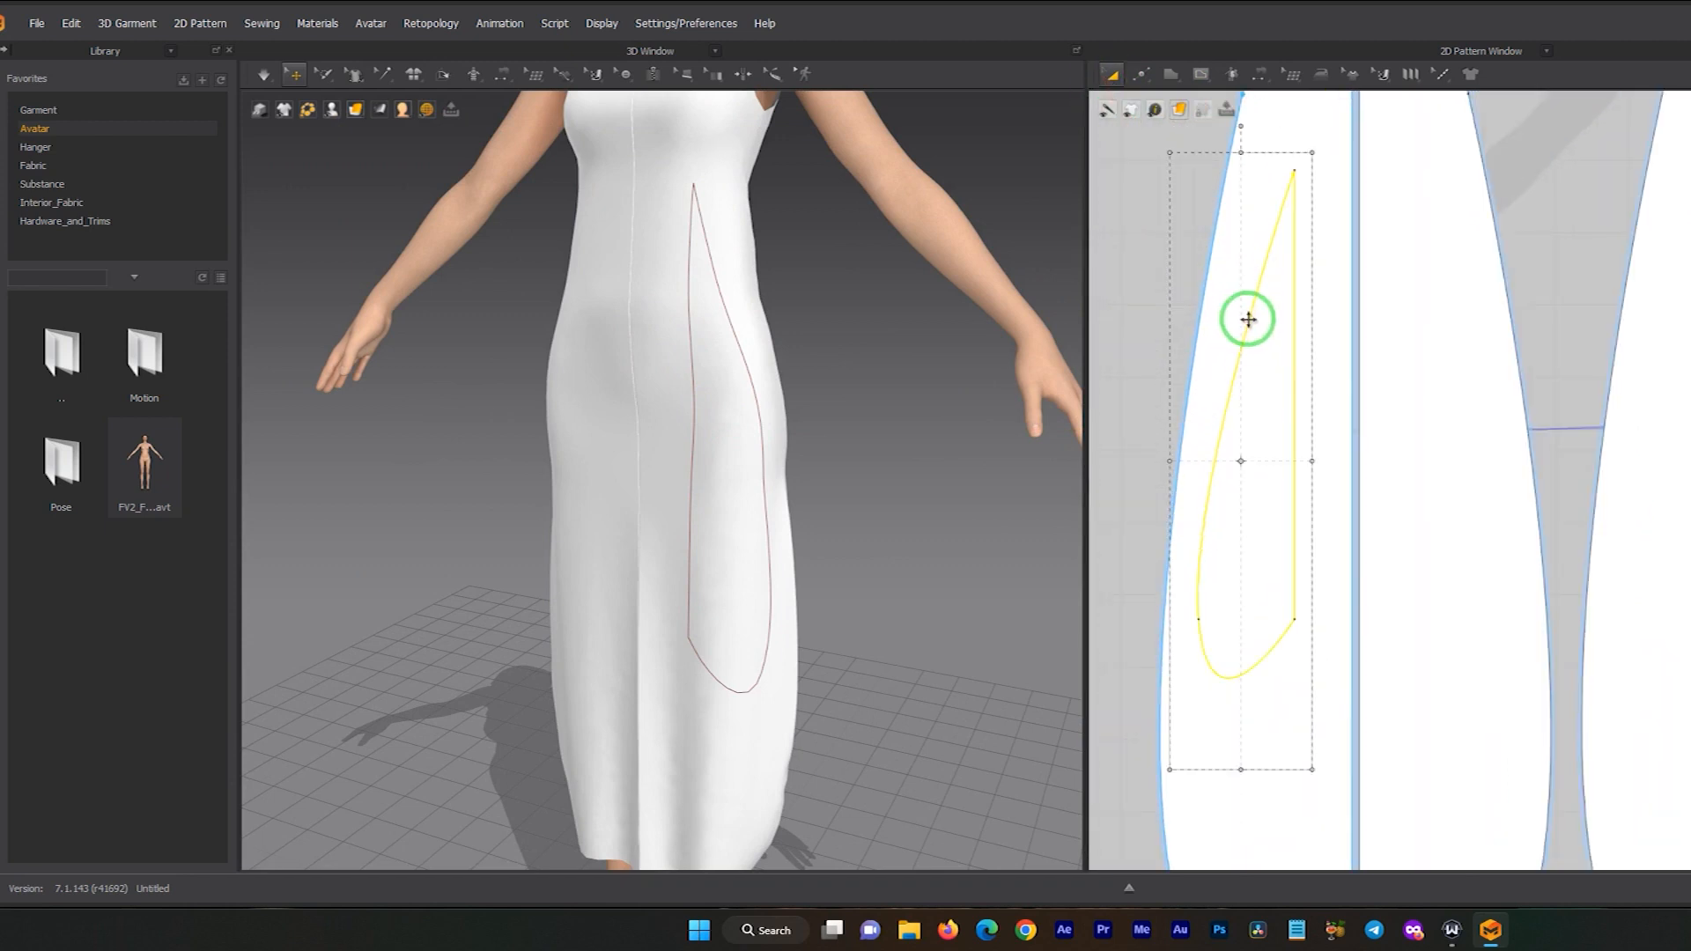
right_click(1250, 323)
left_click(1331, 526)
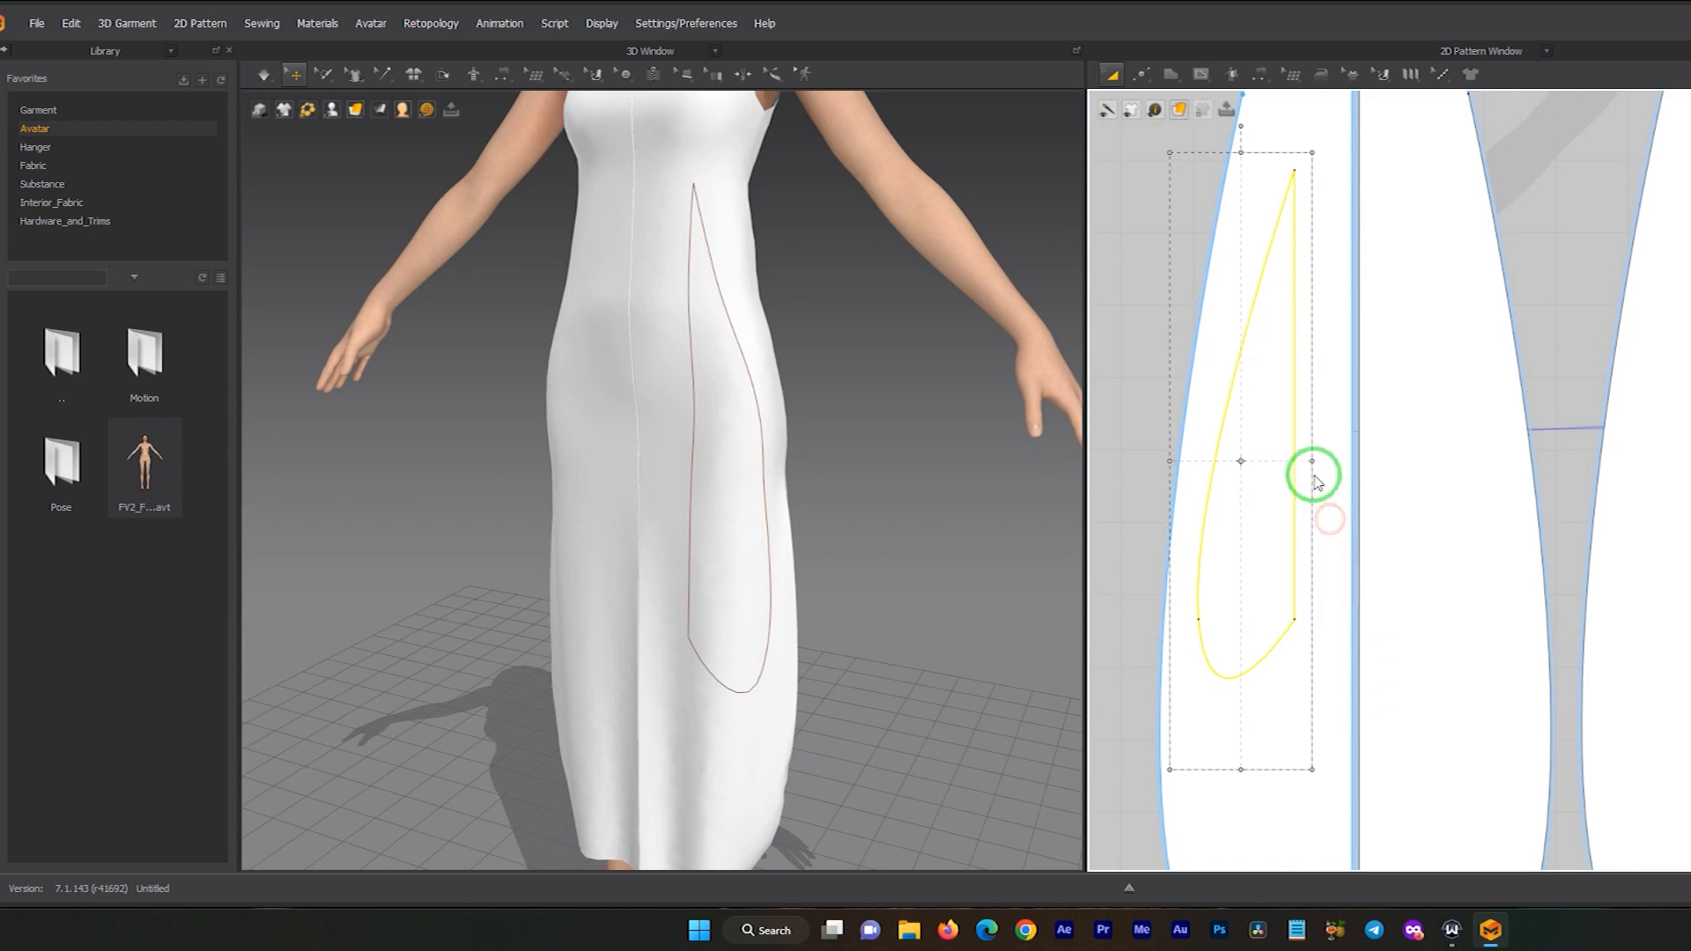
left_click_drag(1265, 430, 1227, 426)
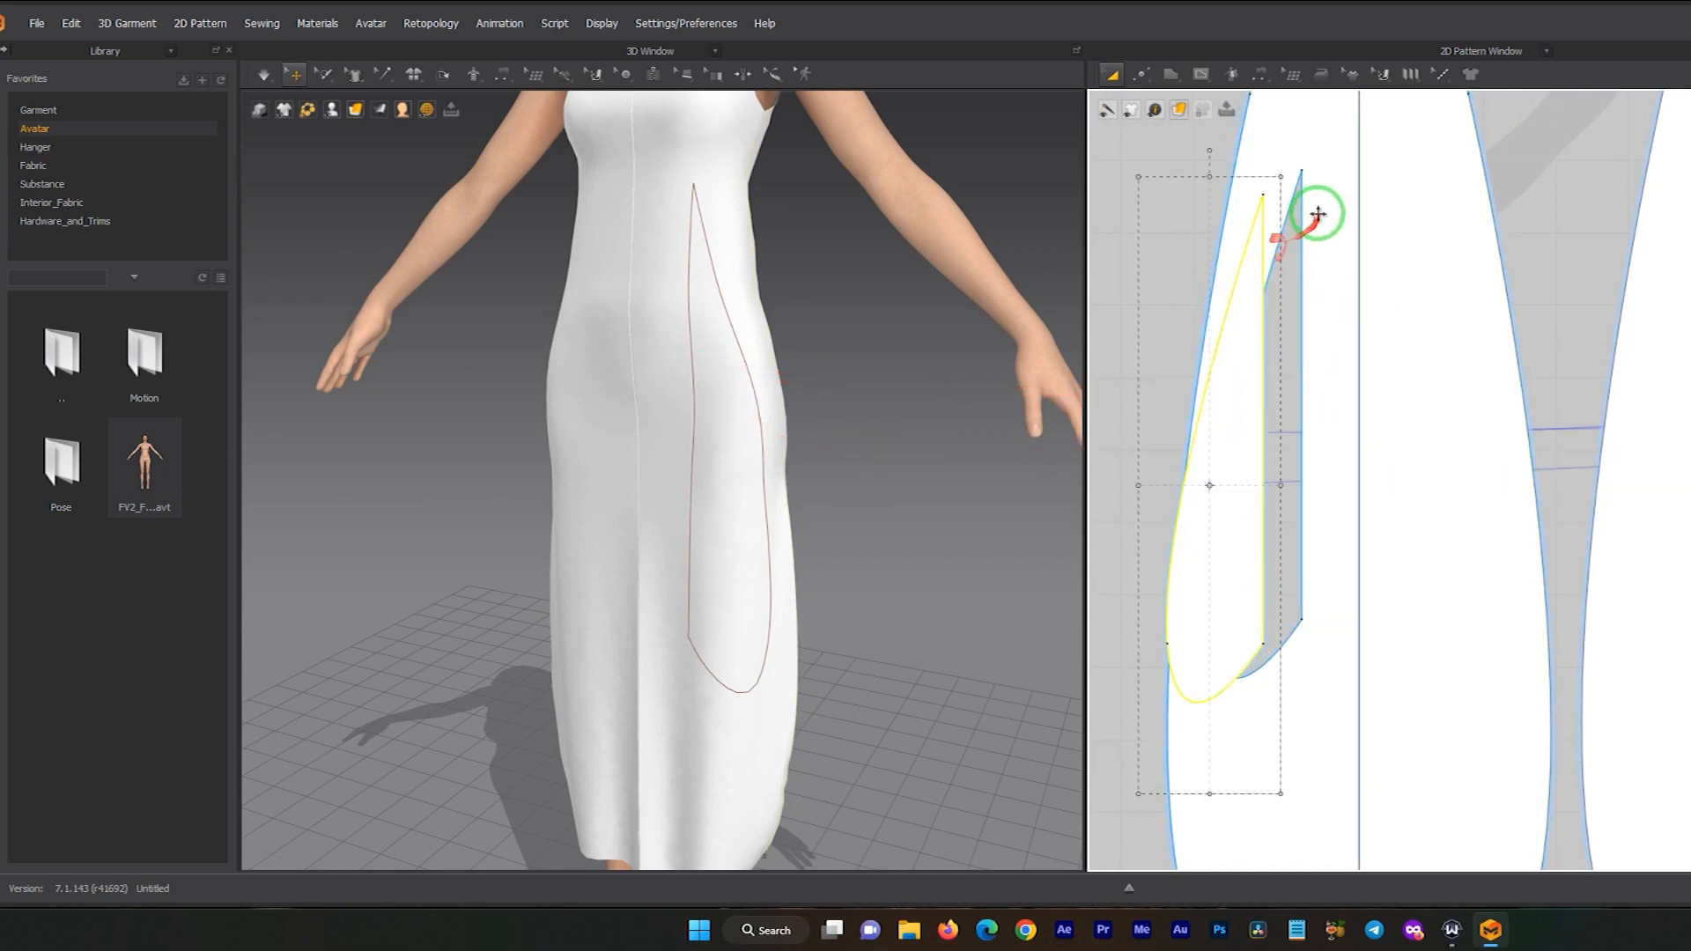
mouse_move(1259, 350)
left_mouse_down()
mouse_move(1265, 367)
mouse_move(1272, 343)
mouse_move(1284, 405)
mouse_move(774, 585)
mouse_move(738, 399)
left_mouse_up()
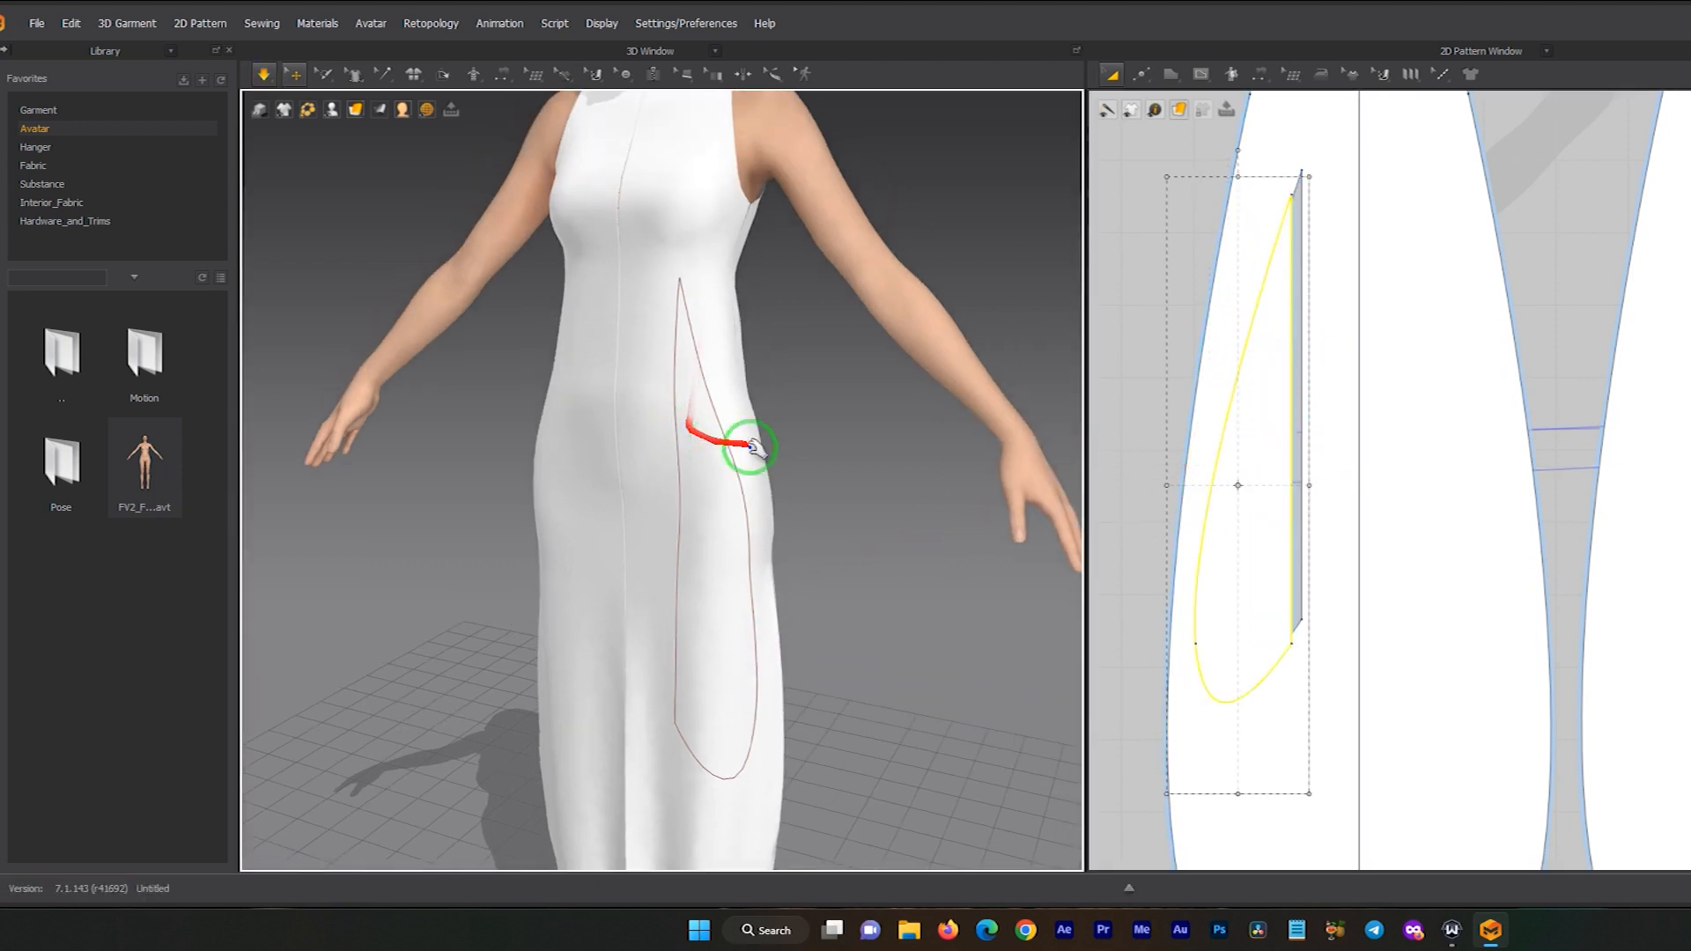
- Check the cut teardrop insert on the simulating dress and select it on the front of the garment
scroll(1292, 464, "up", 3)
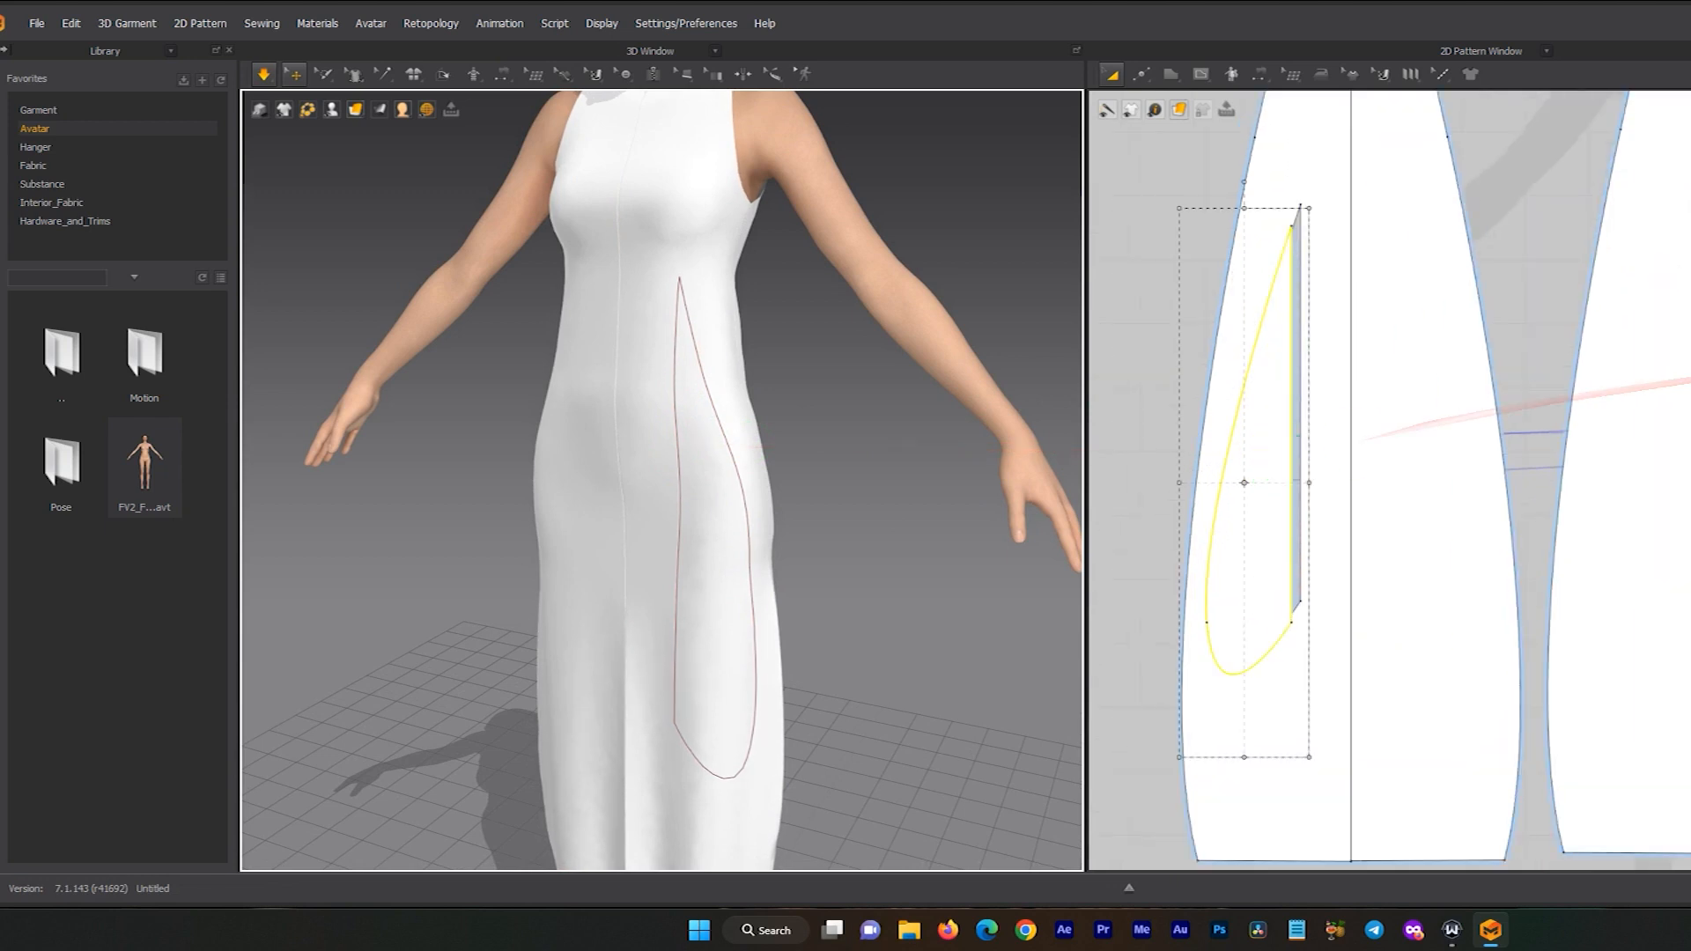
scroll(1272, 537, "down", 3)
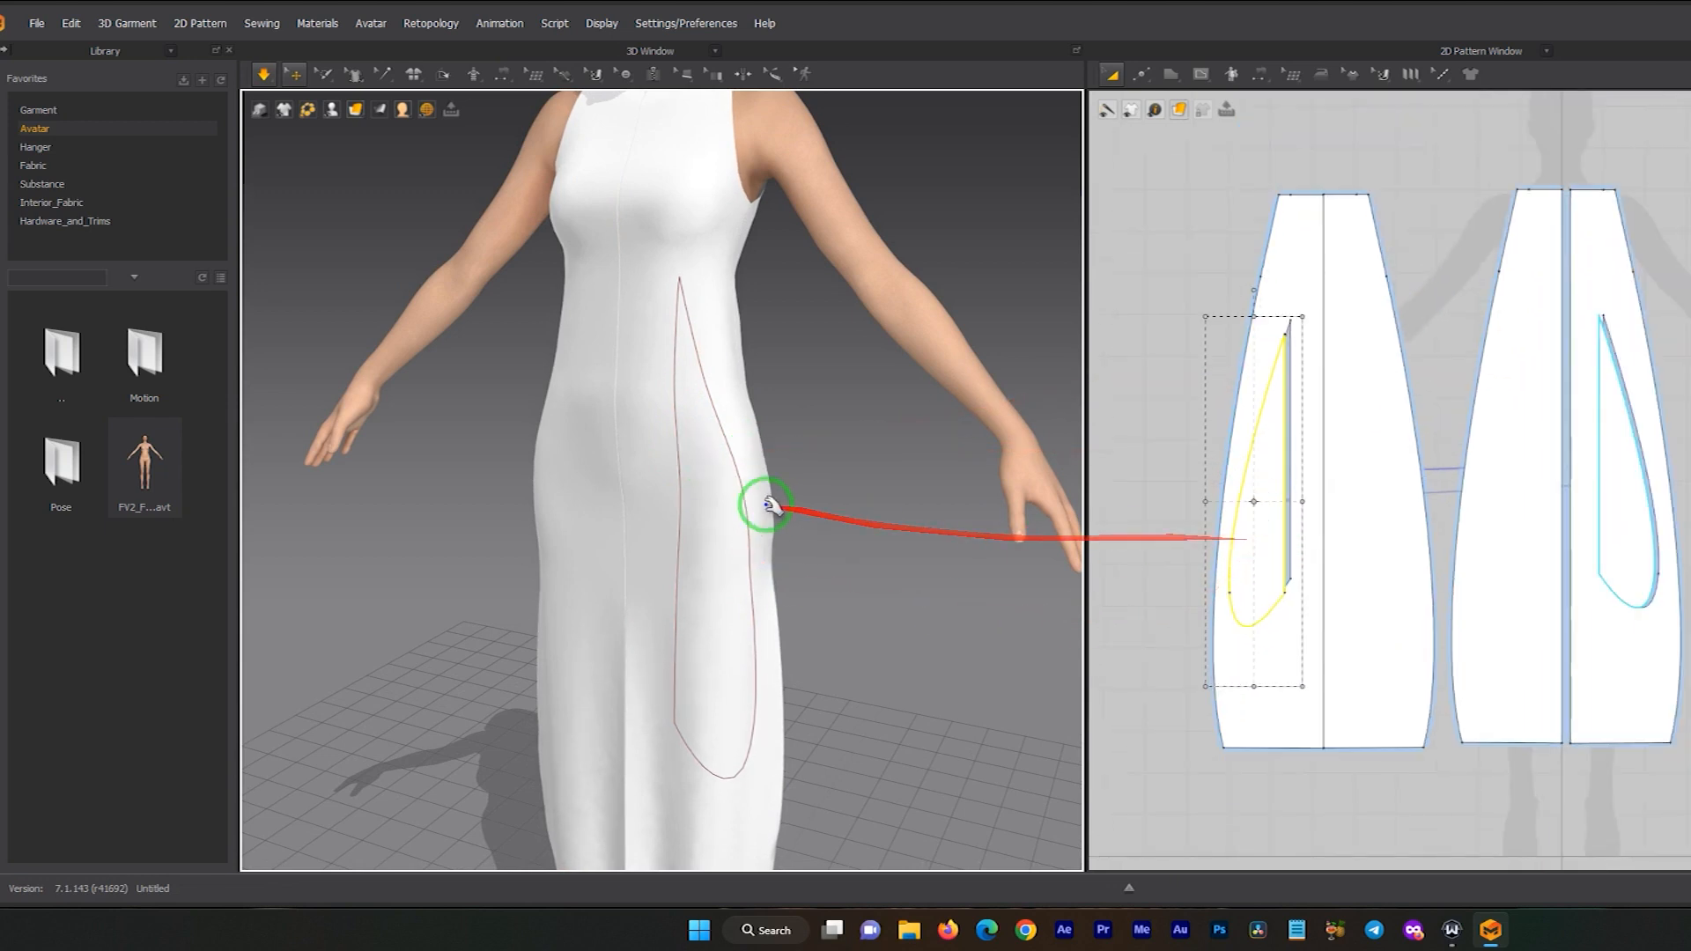
left_click(721, 500)
right_click_drag(713, 540, 703, 398)
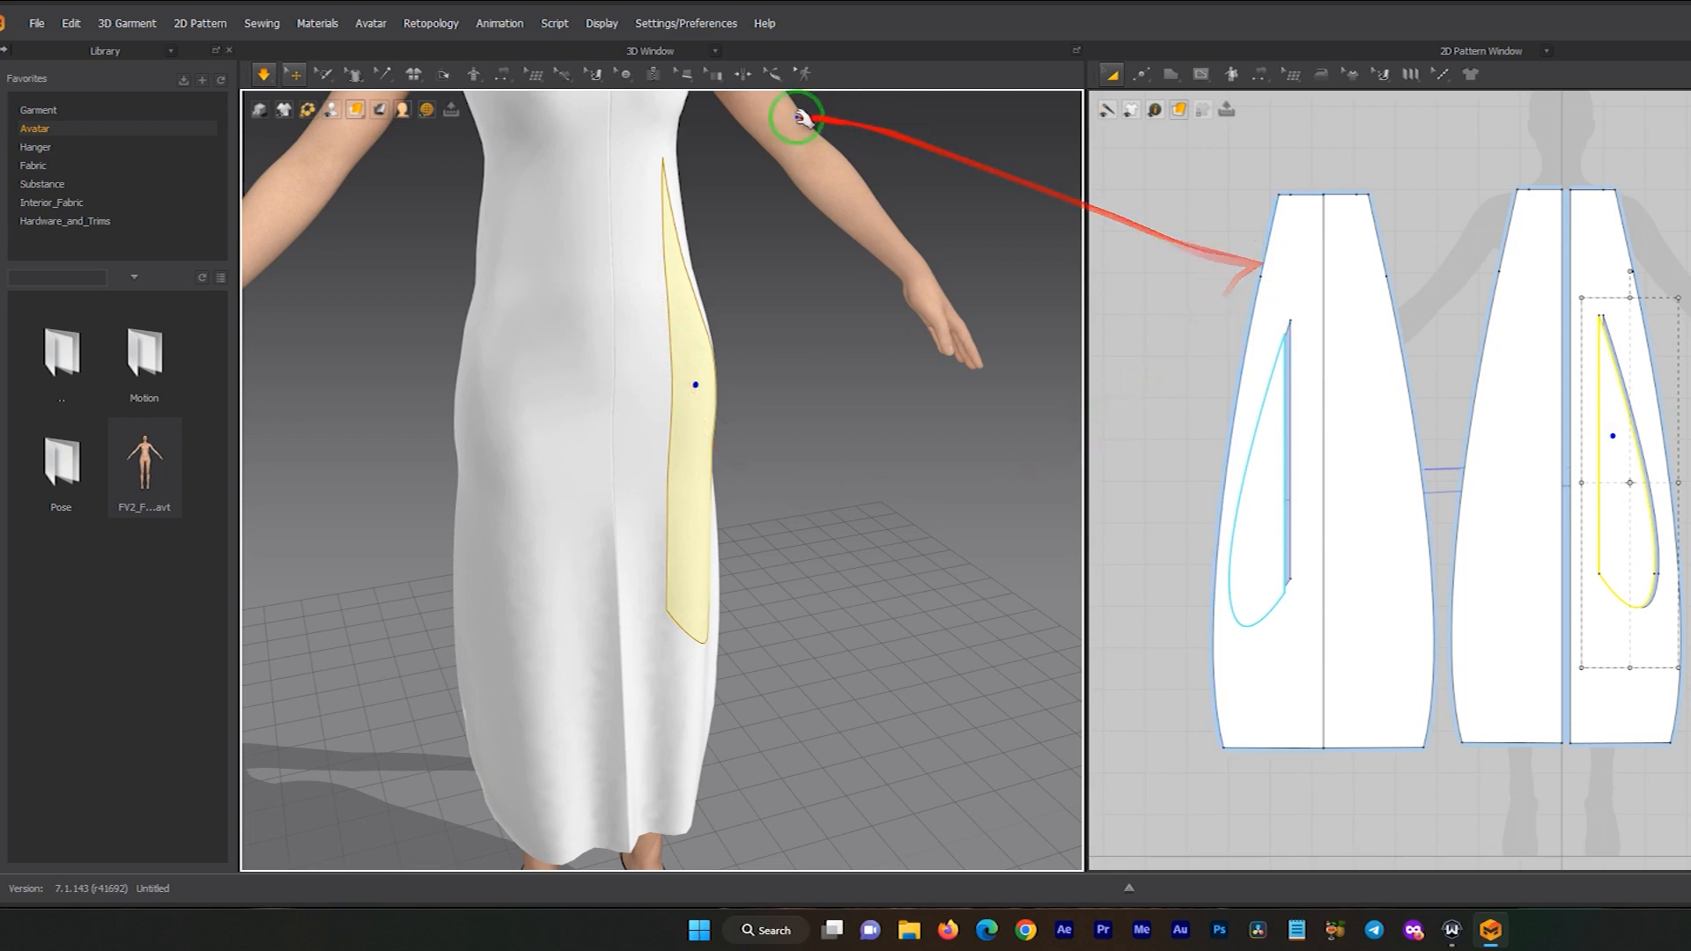
- Inspect the simulated shoulder and armhole closely and highlight the matching front piece in the pattern
right_click_drag(627, 207, 631, 482)
scroll(585, 347, "up", 8)
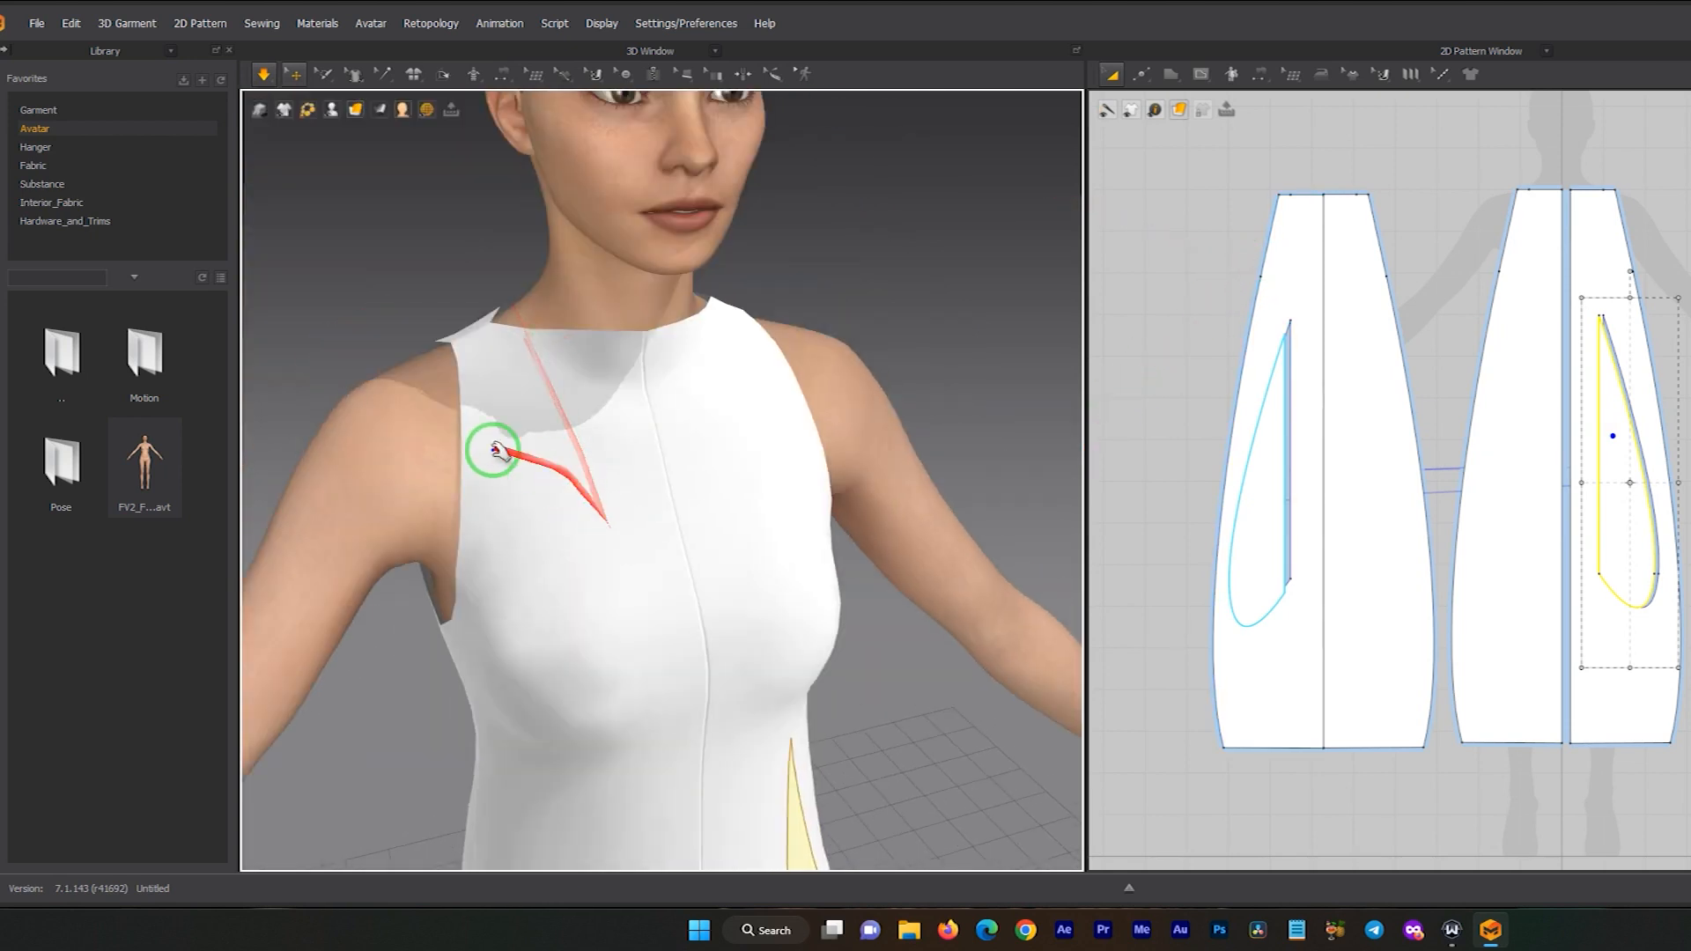
scroll(655, 450, "up", 3)
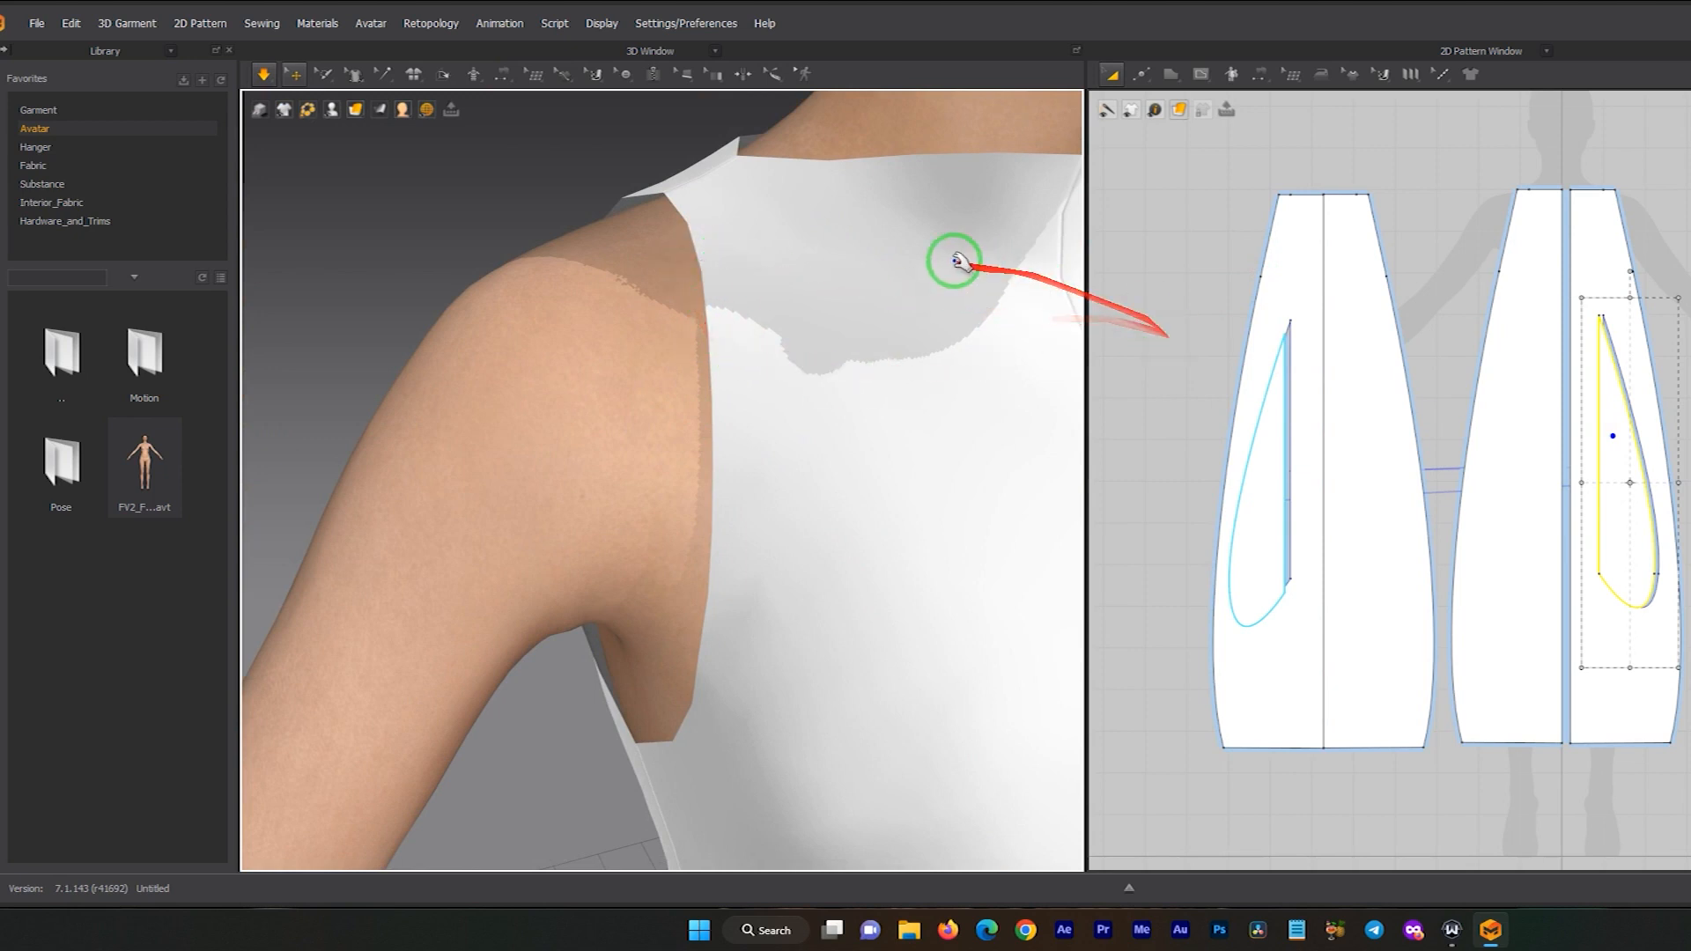
scroll(1276, 343, "down", 2)
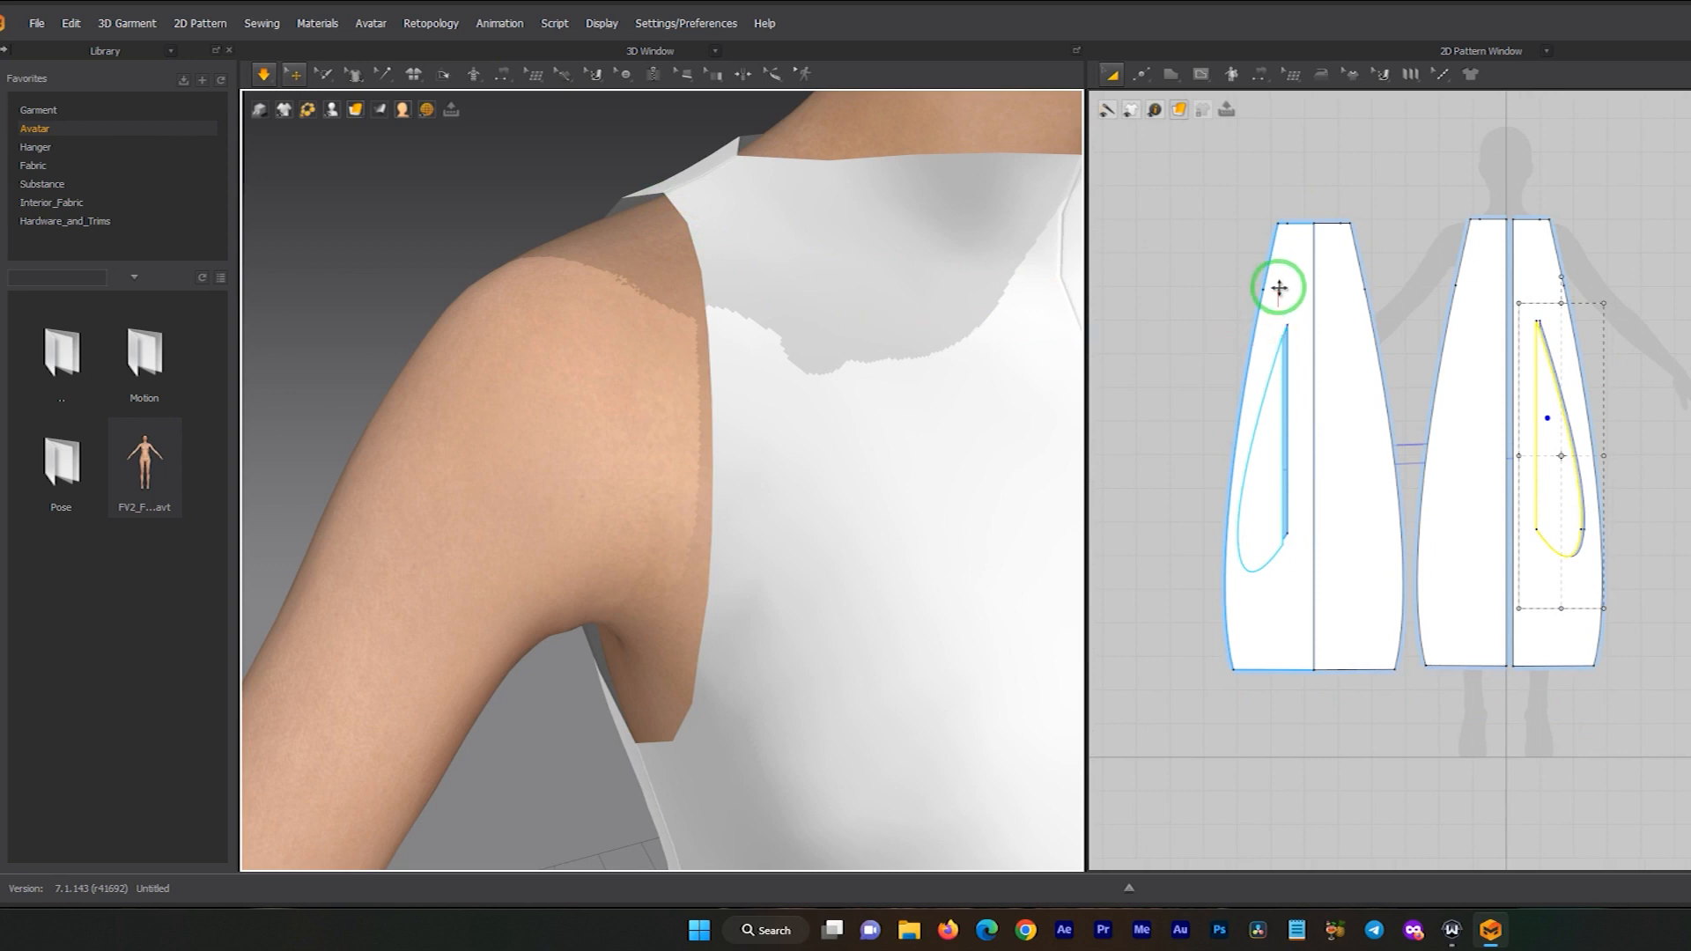
middle_click_drag(1277, 287, 1343, 390)
left_click(732, 281)
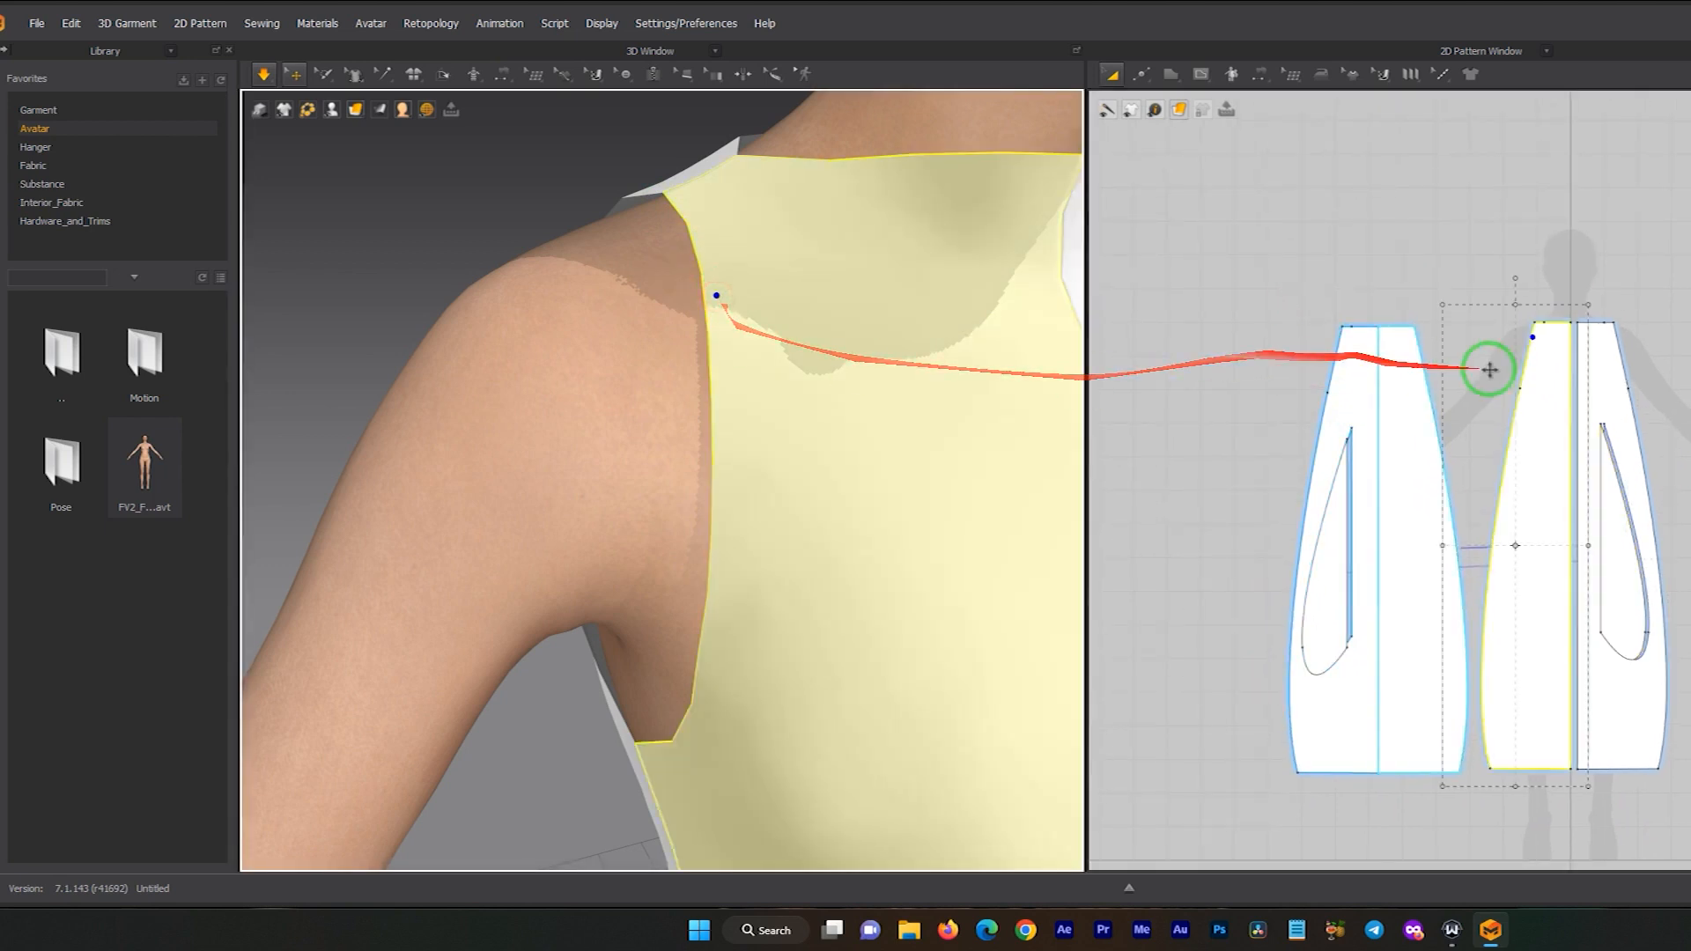
- Offset the front piece's armhole edge inward as an internal line with Extend enabled
scroll(1497, 348, "up", 5)
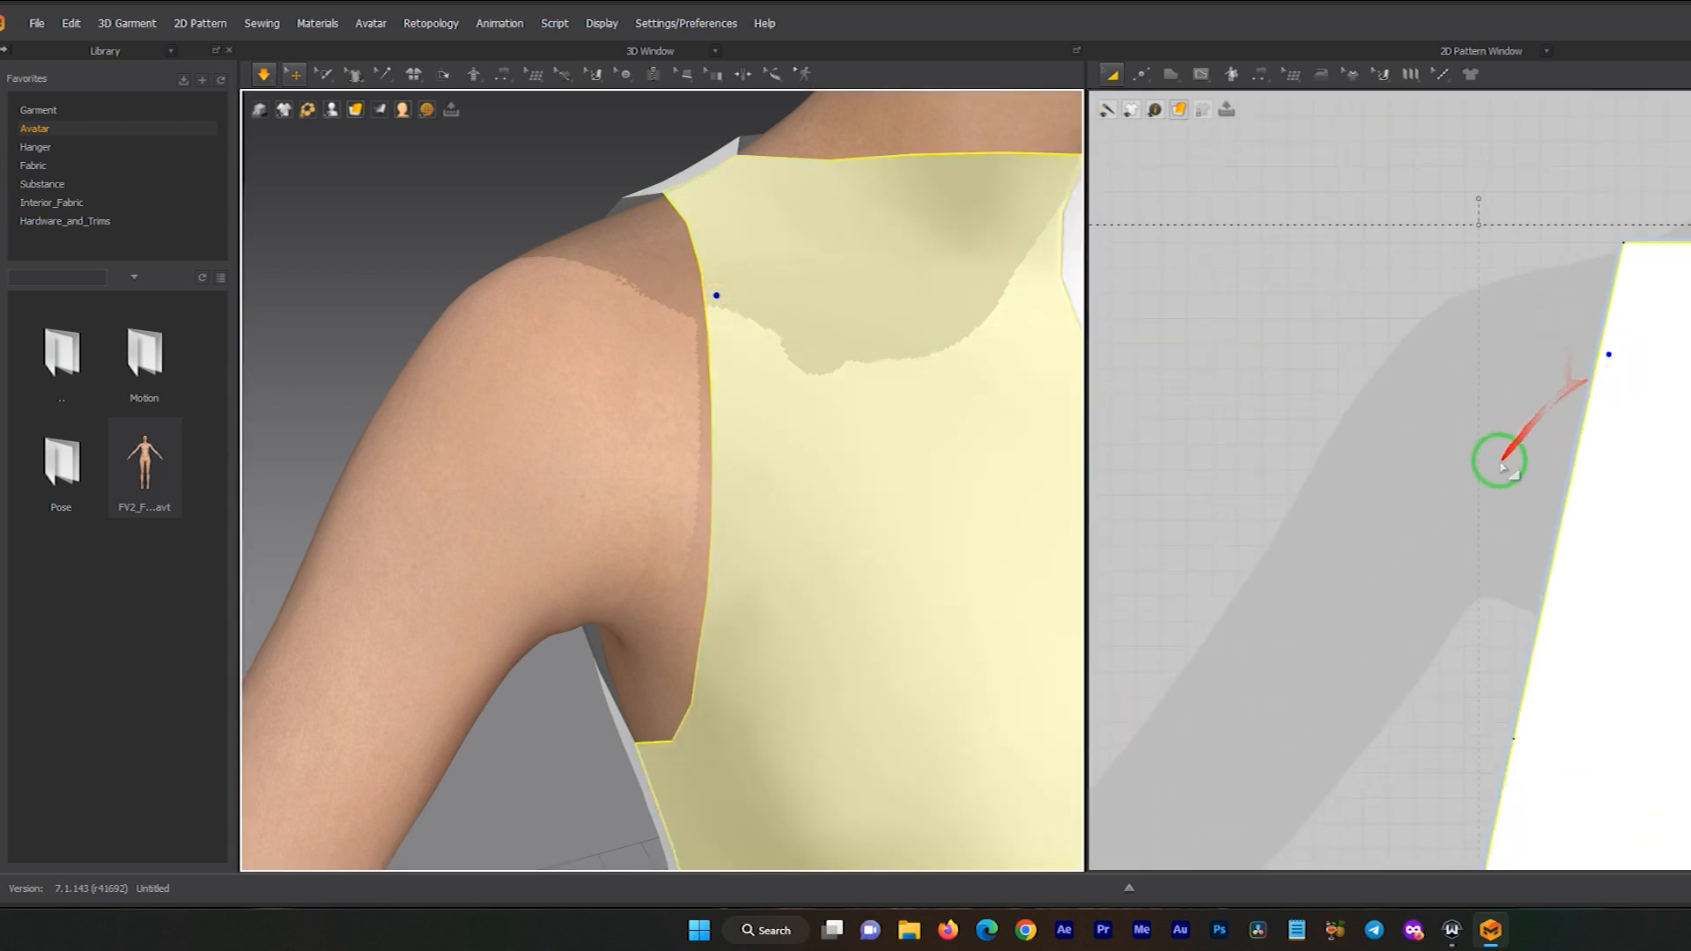
scroll(1500, 453, "down", 5)
middle_click_drag(1484, 427, 1358, 319)
left_click(1359, 372)
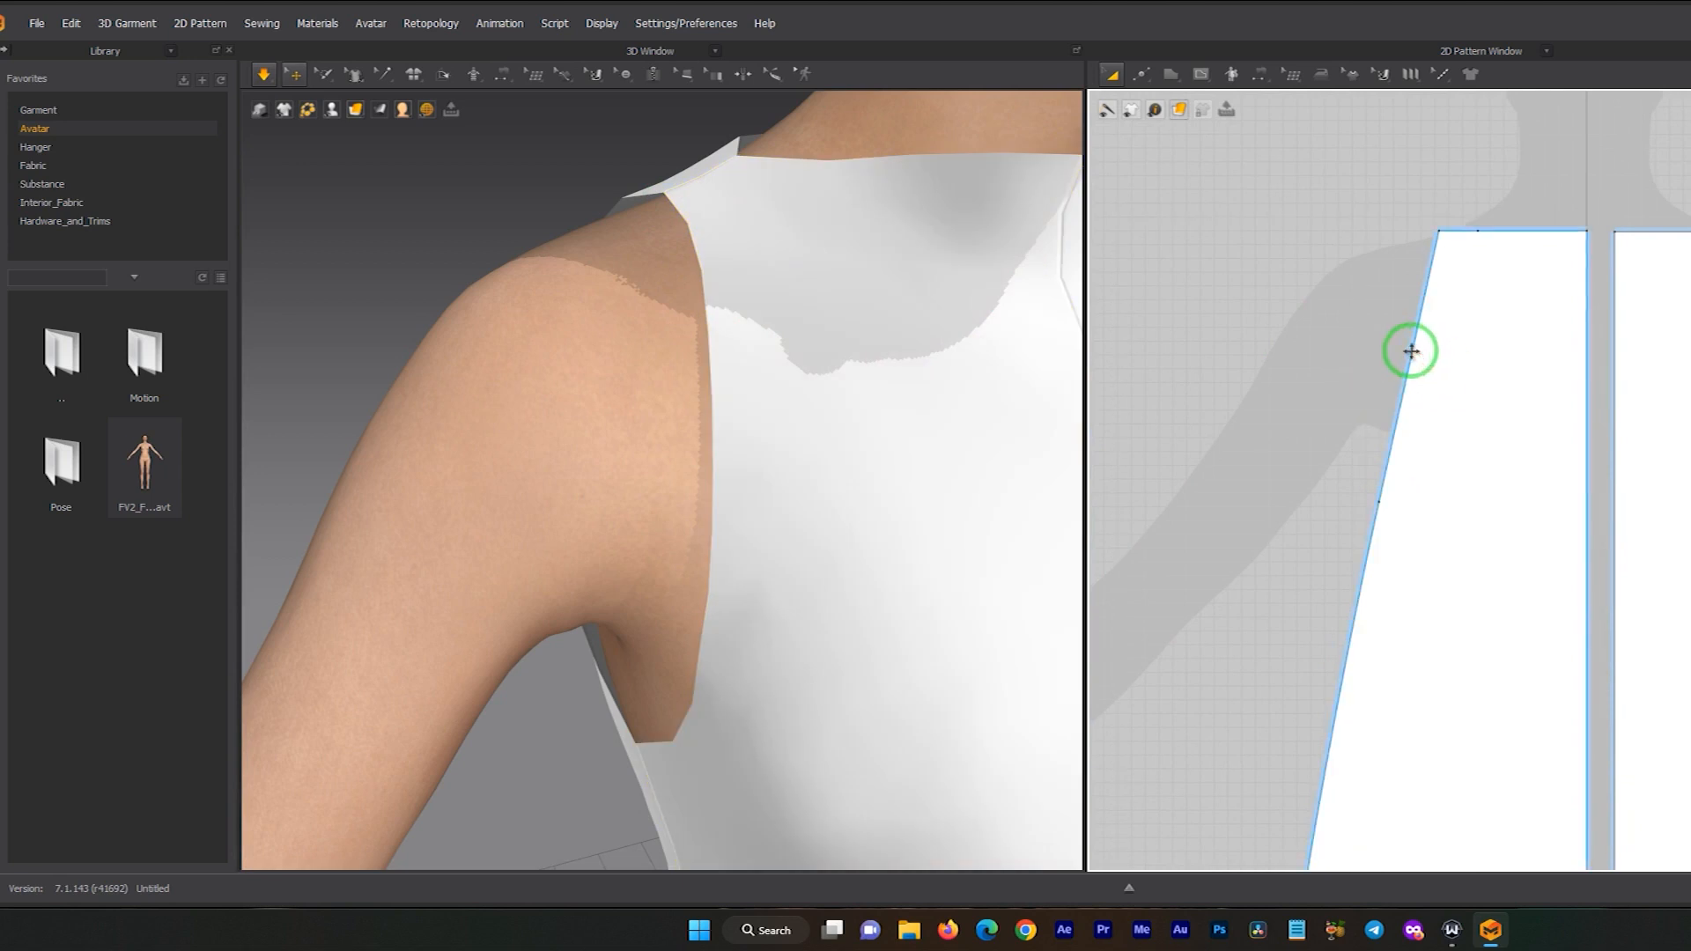
left_click(1410, 349)
left_click(1340, 340)
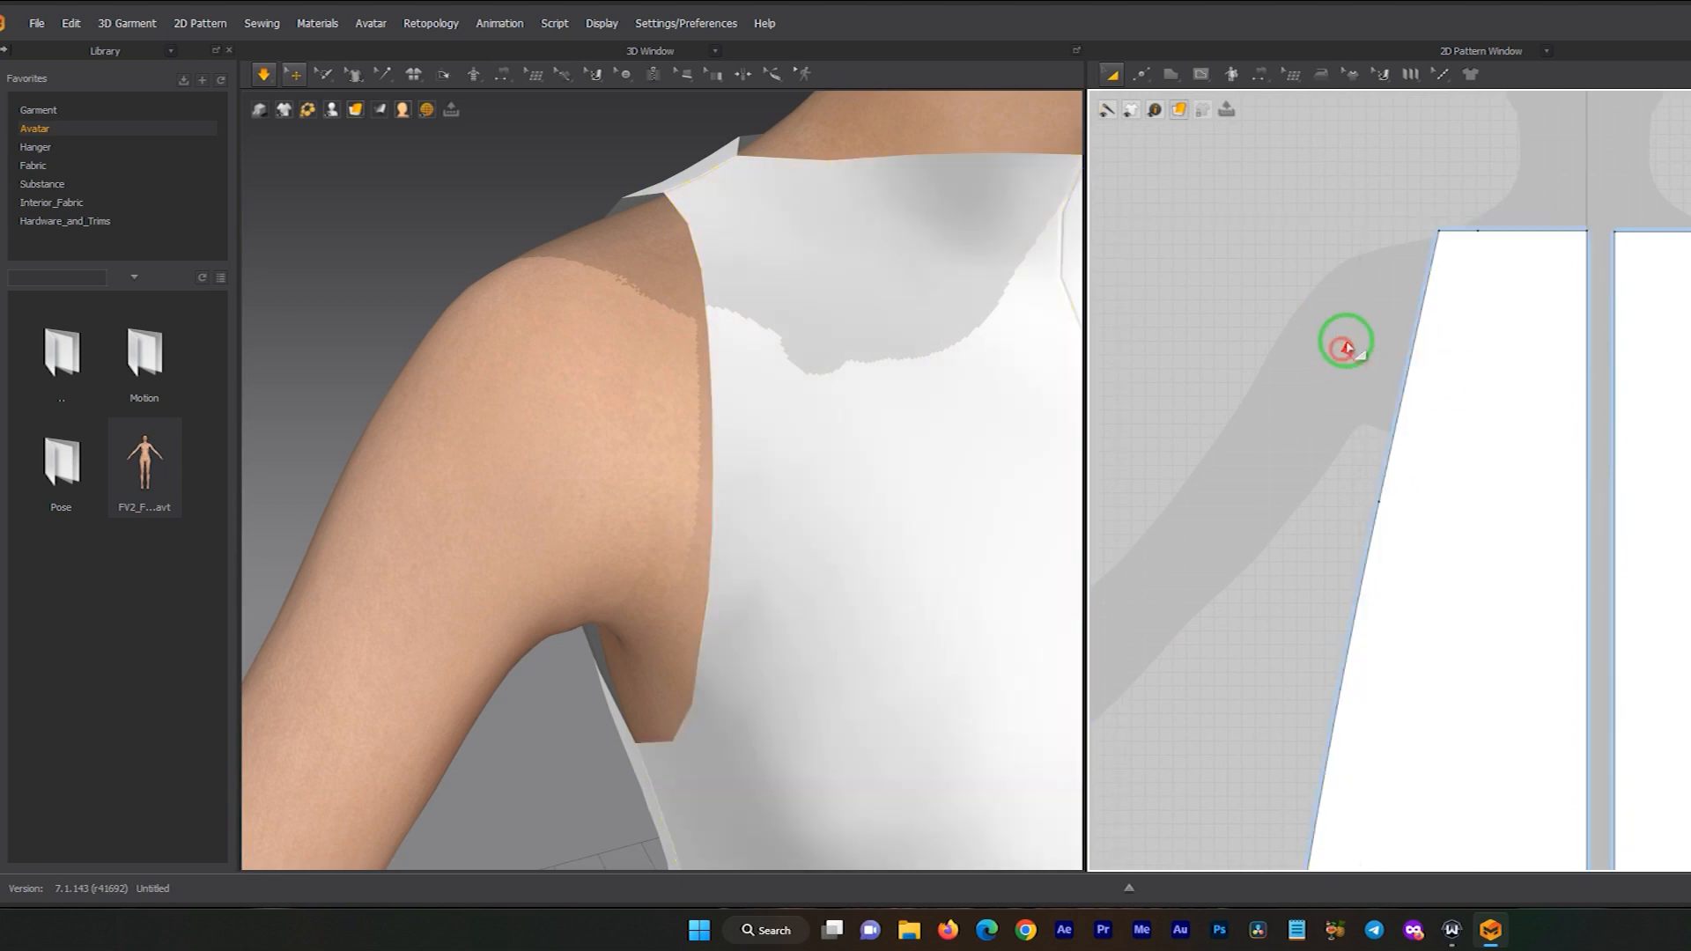
left_click(1137, 81)
left_click(1251, 177)
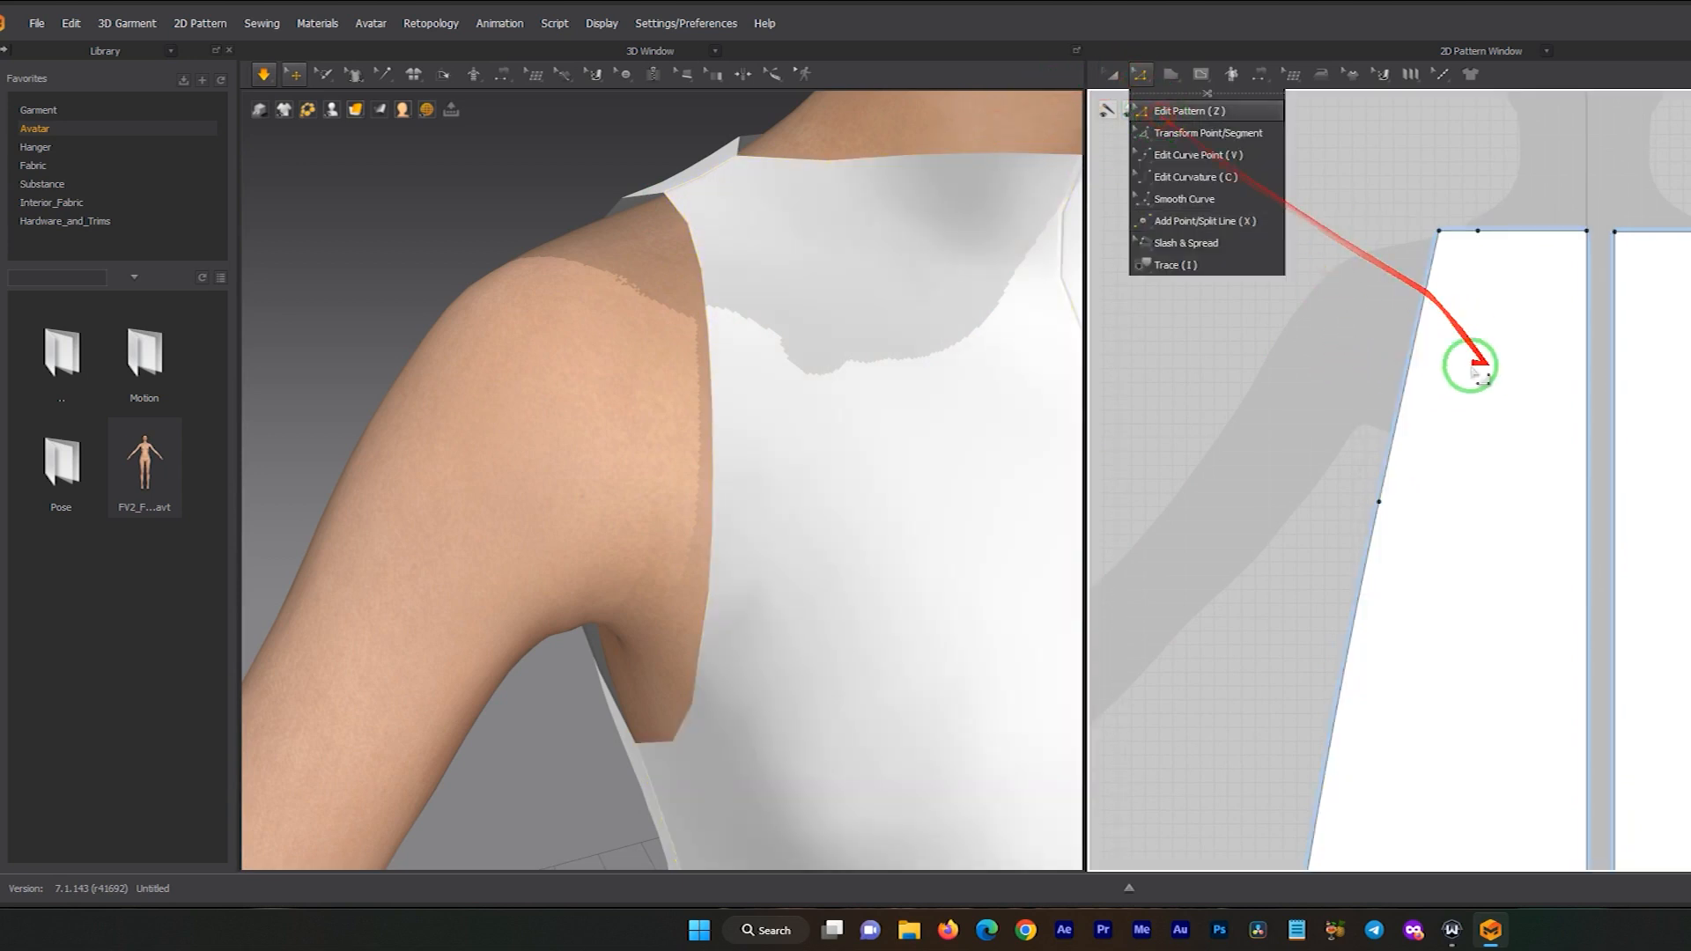
left_click(1411, 352)
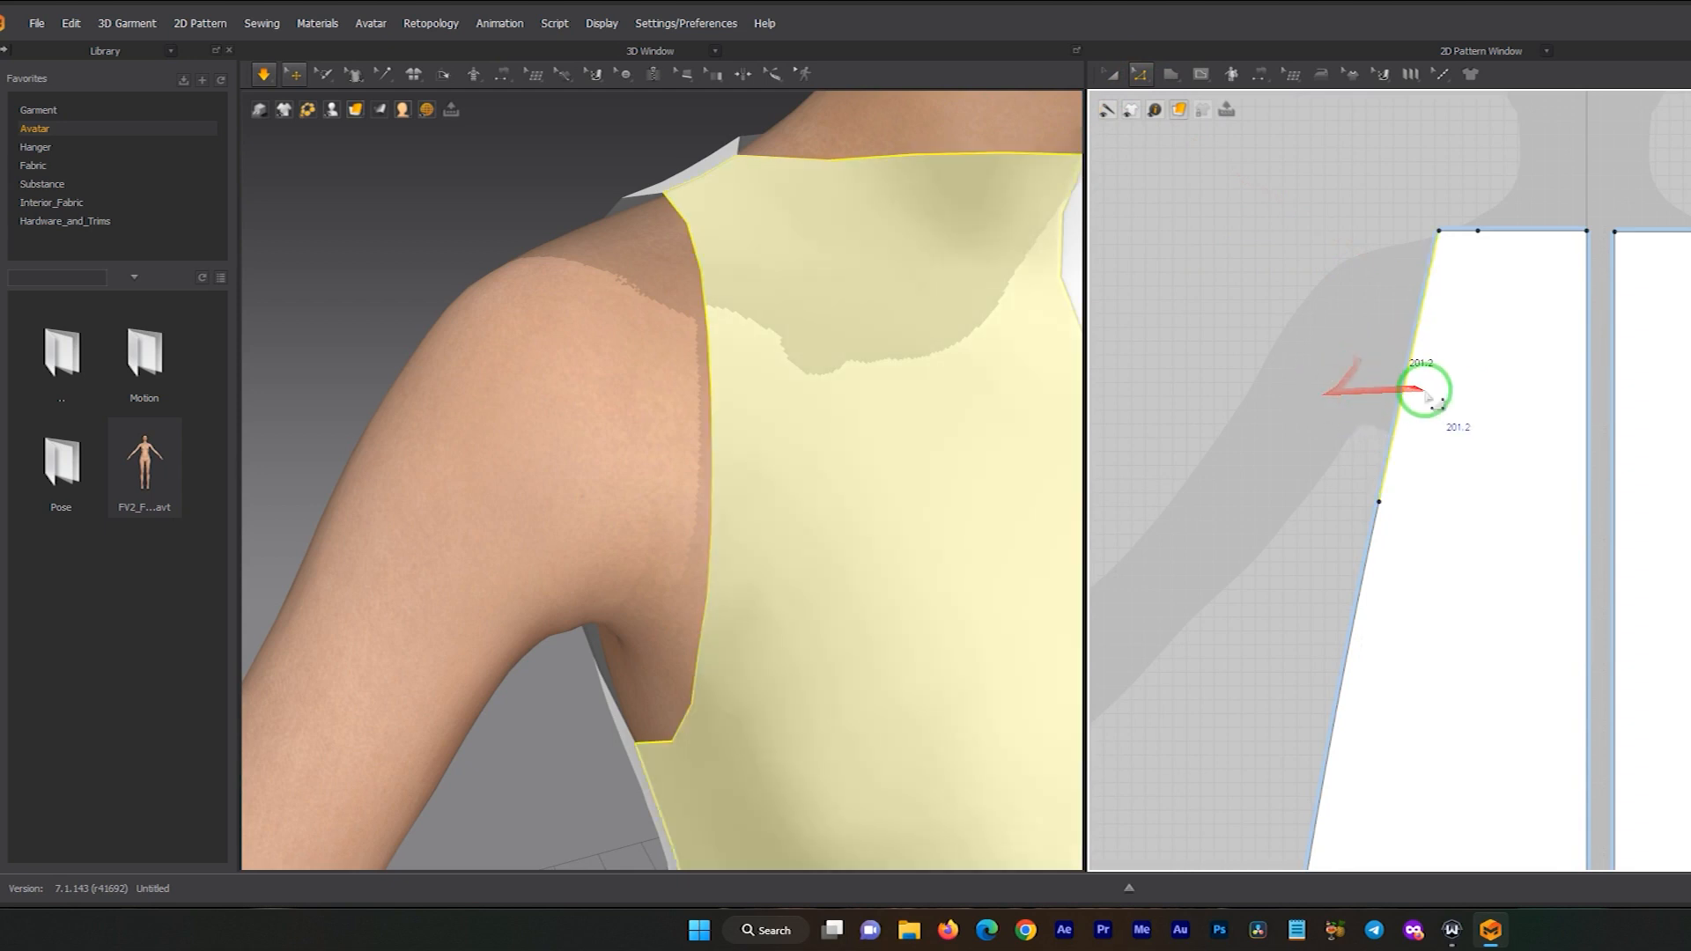
right_click(1403, 395)
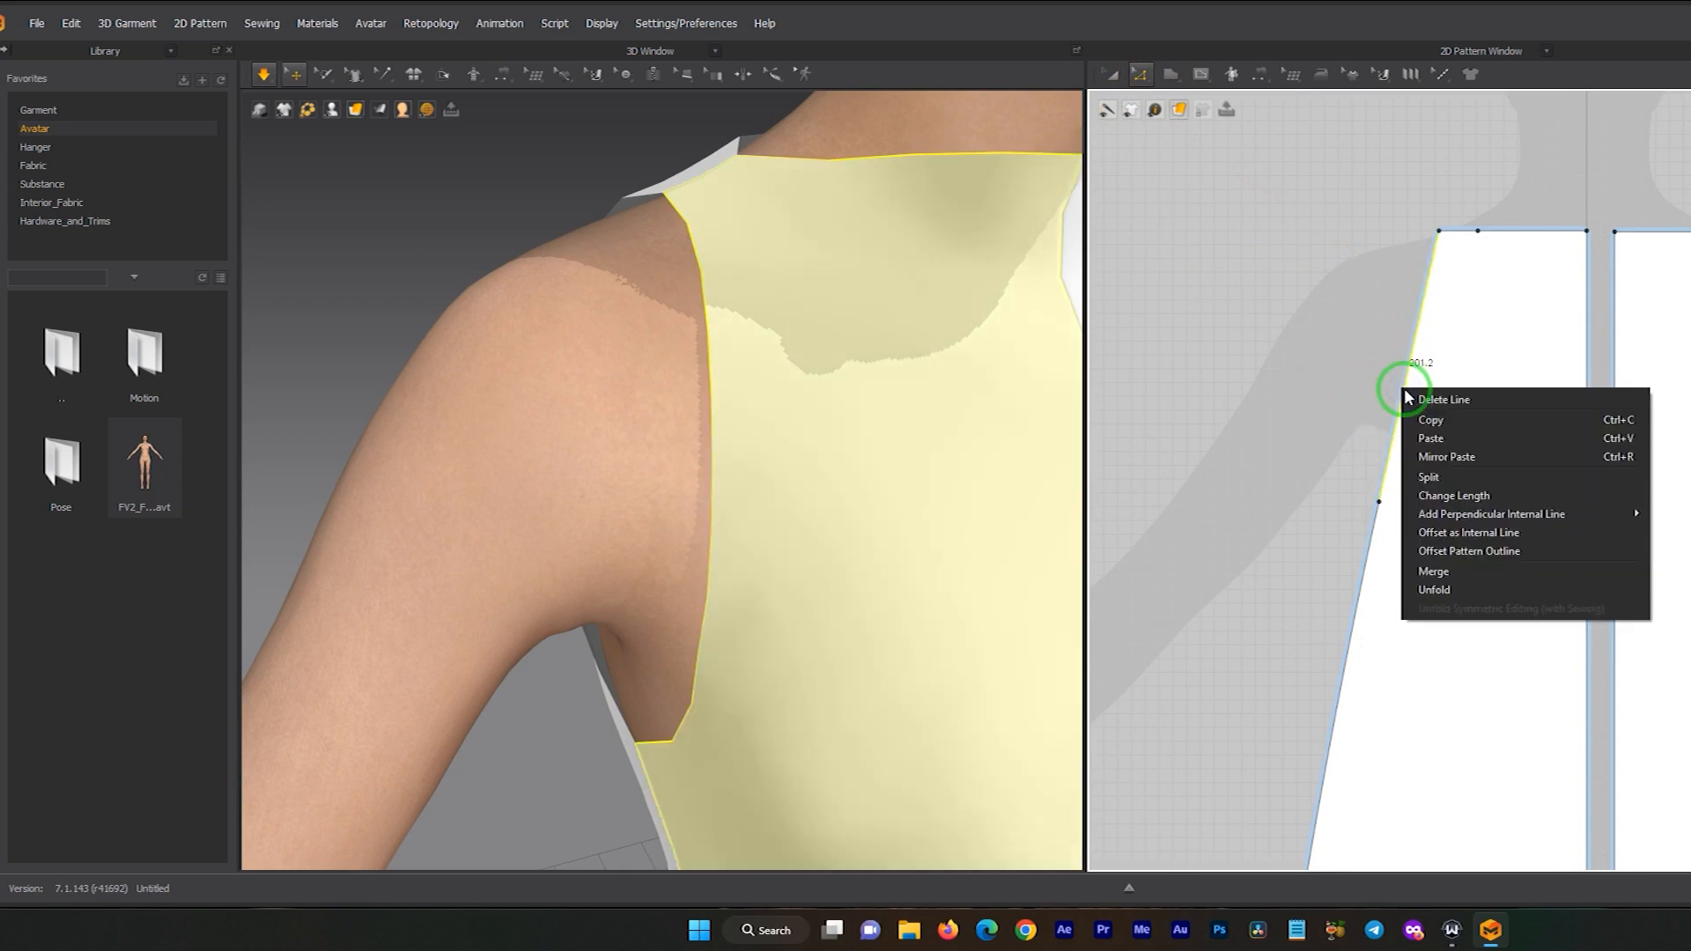
left_click(1500, 535)
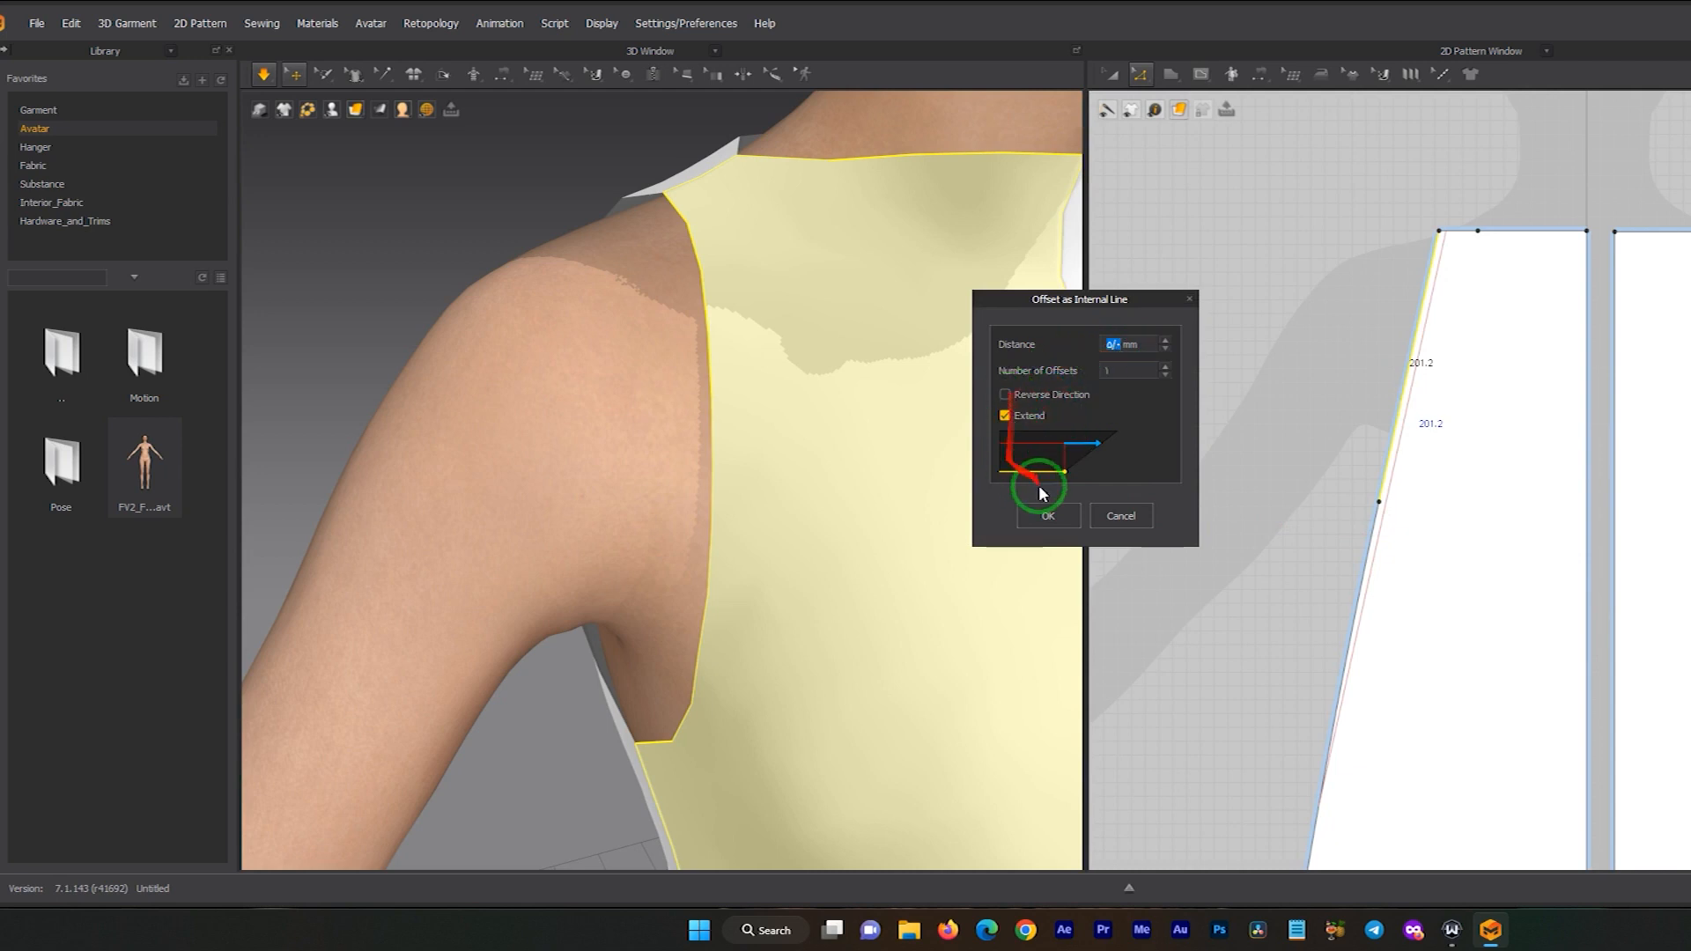
left_click(1048, 518)
- Examine the offset internal lines around the armhole and down the side seam of the dress in 3D
scroll(702, 343, "down", 5)
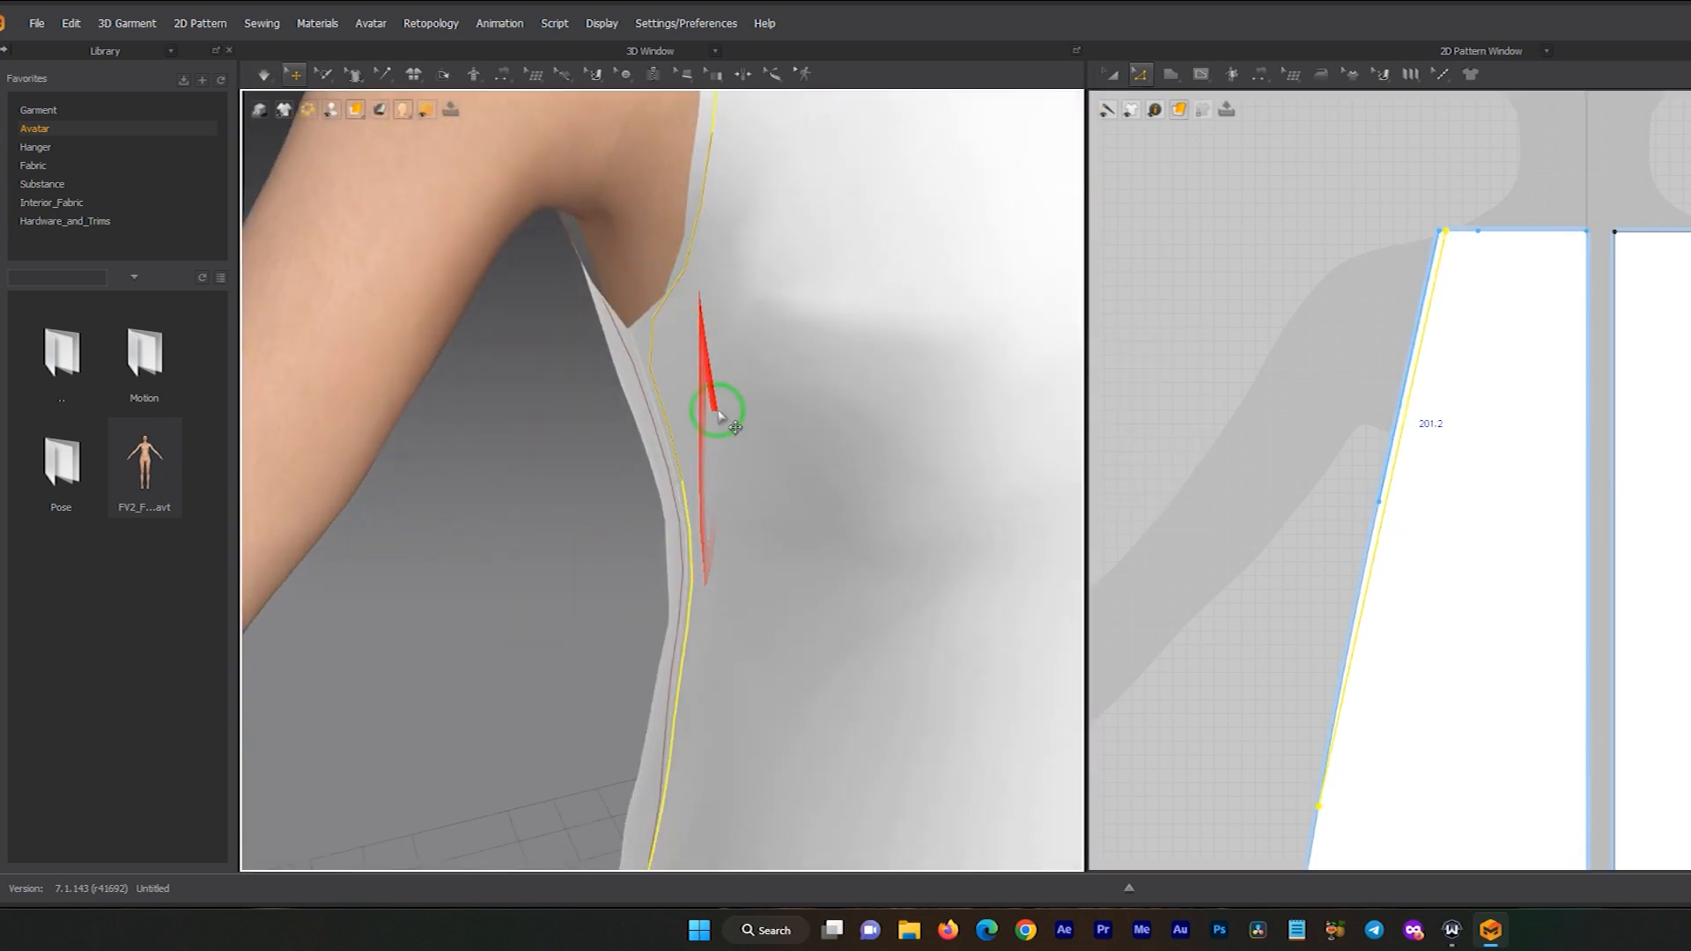
scroll(699, 561, "up", 4)
middle_click_drag(694, 608, 695, 308)
scroll(695, 308, "up", 4)
middle_click_drag(695, 309, 702, 513)
right_click_drag(702, 513, 770, 490)
right_click_drag(664, 275, 740, 291)
scroll(747, 312, "up", 3)
scroll(740, 301, "down", 4)
left_click(640, 483)
middle_click_drag(693, 448, 780, 360)
scroll(780, 360, "up", 4)
middle_click_drag(925, 323, 803, 379)
scroll(1404, 511, "up", 4)
- Cut and sew the front piece along its offset armhole line
scroll(1423, 475, "up", 2)
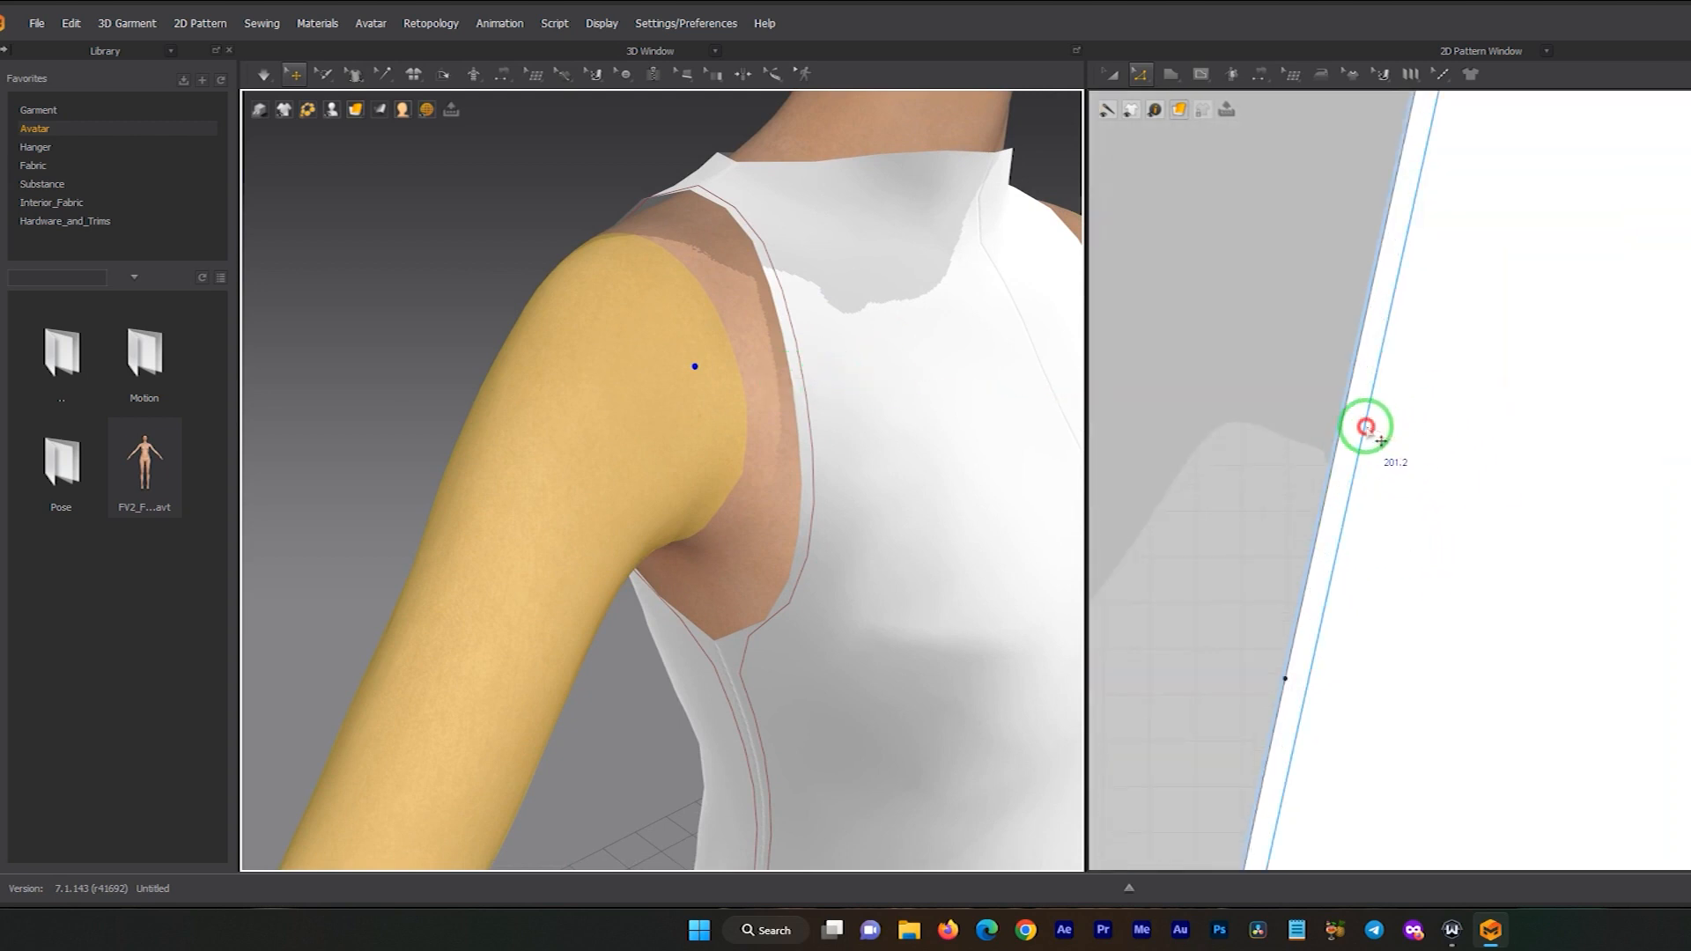
left_click(1378, 442)
right_click(1367, 433)
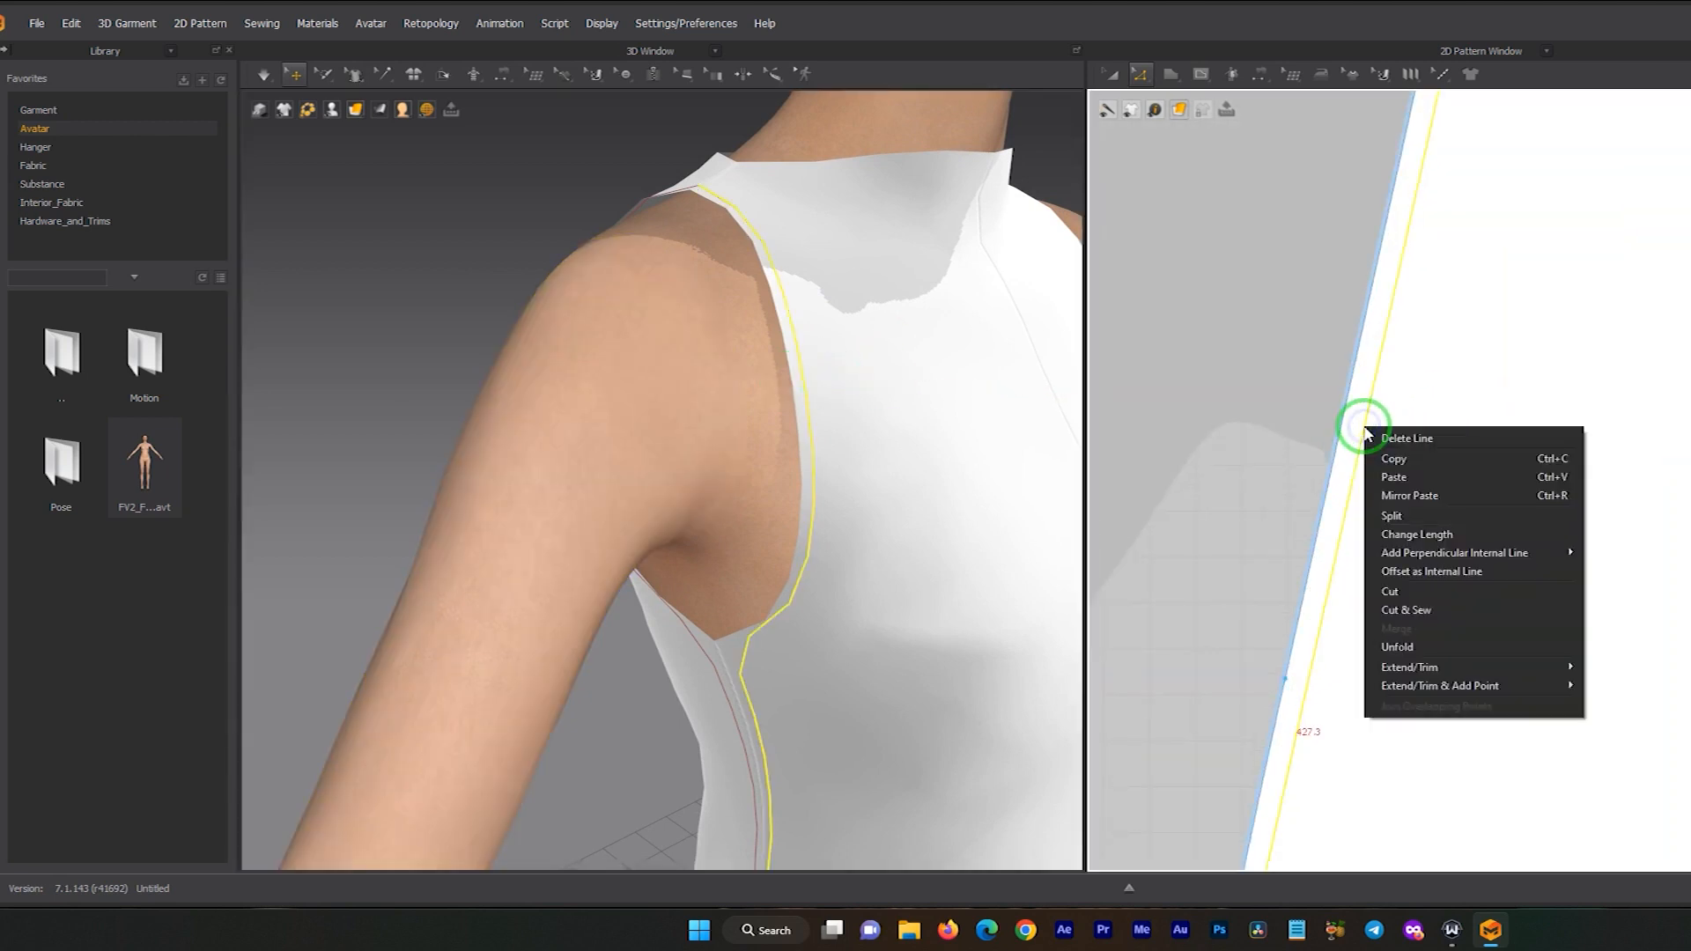
left_click(1410, 610)
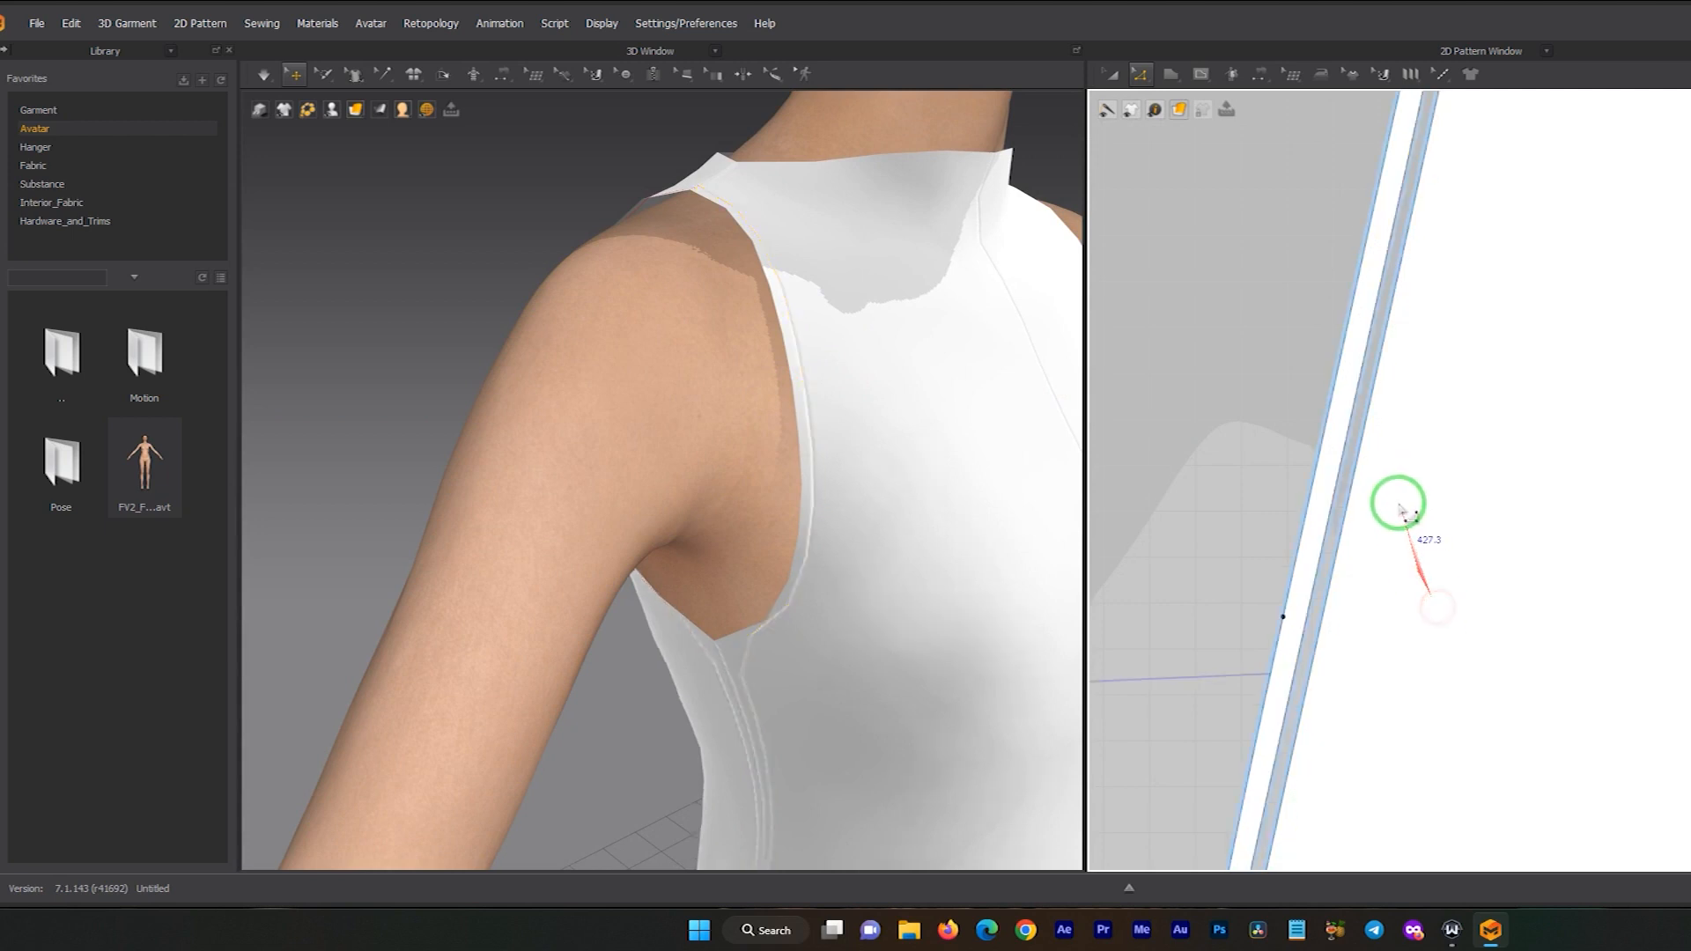
- Simulate the garment and inspect the newly sewn armhole strip around the shoulder and neck
middle_click_drag(801, 211, 770, 438)
middle_click_drag(771, 569, 743, 449)
scroll(774, 352, "up", 3)
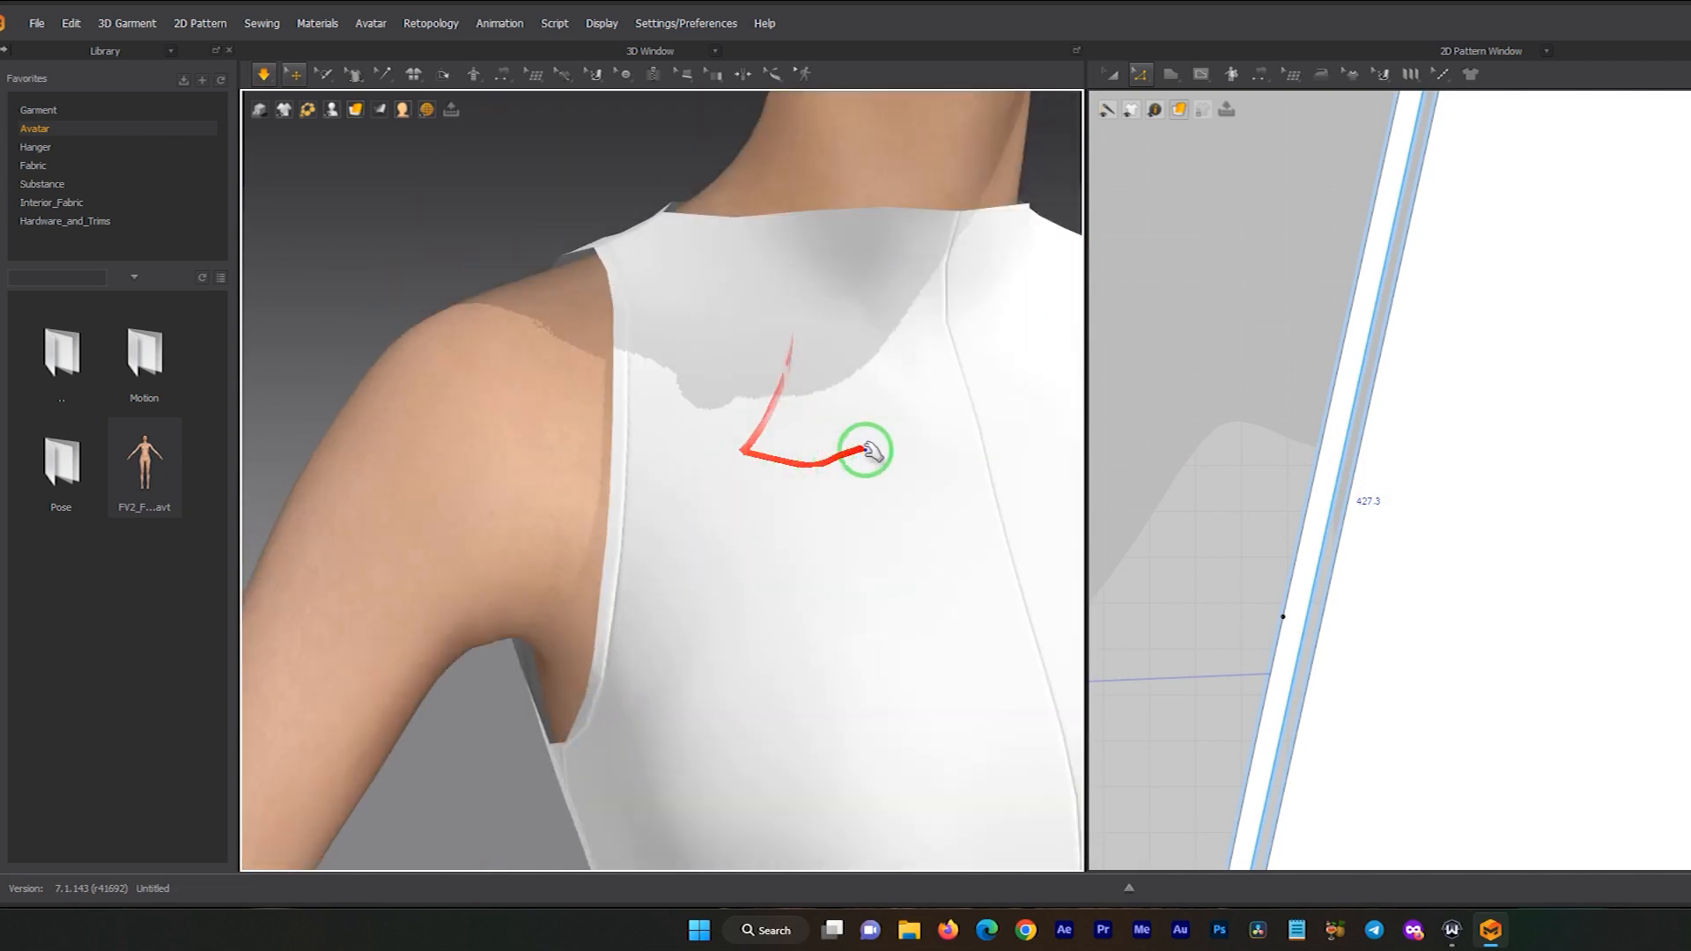
scroll(880, 452, "down", 4)
mouse_move(913, 472)
right_mouse_down()
mouse_move(616, 479)
mouse_move(819, 366)
mouse_move(728, 408)
mouse_move(796, 405)
right_mouse_up()
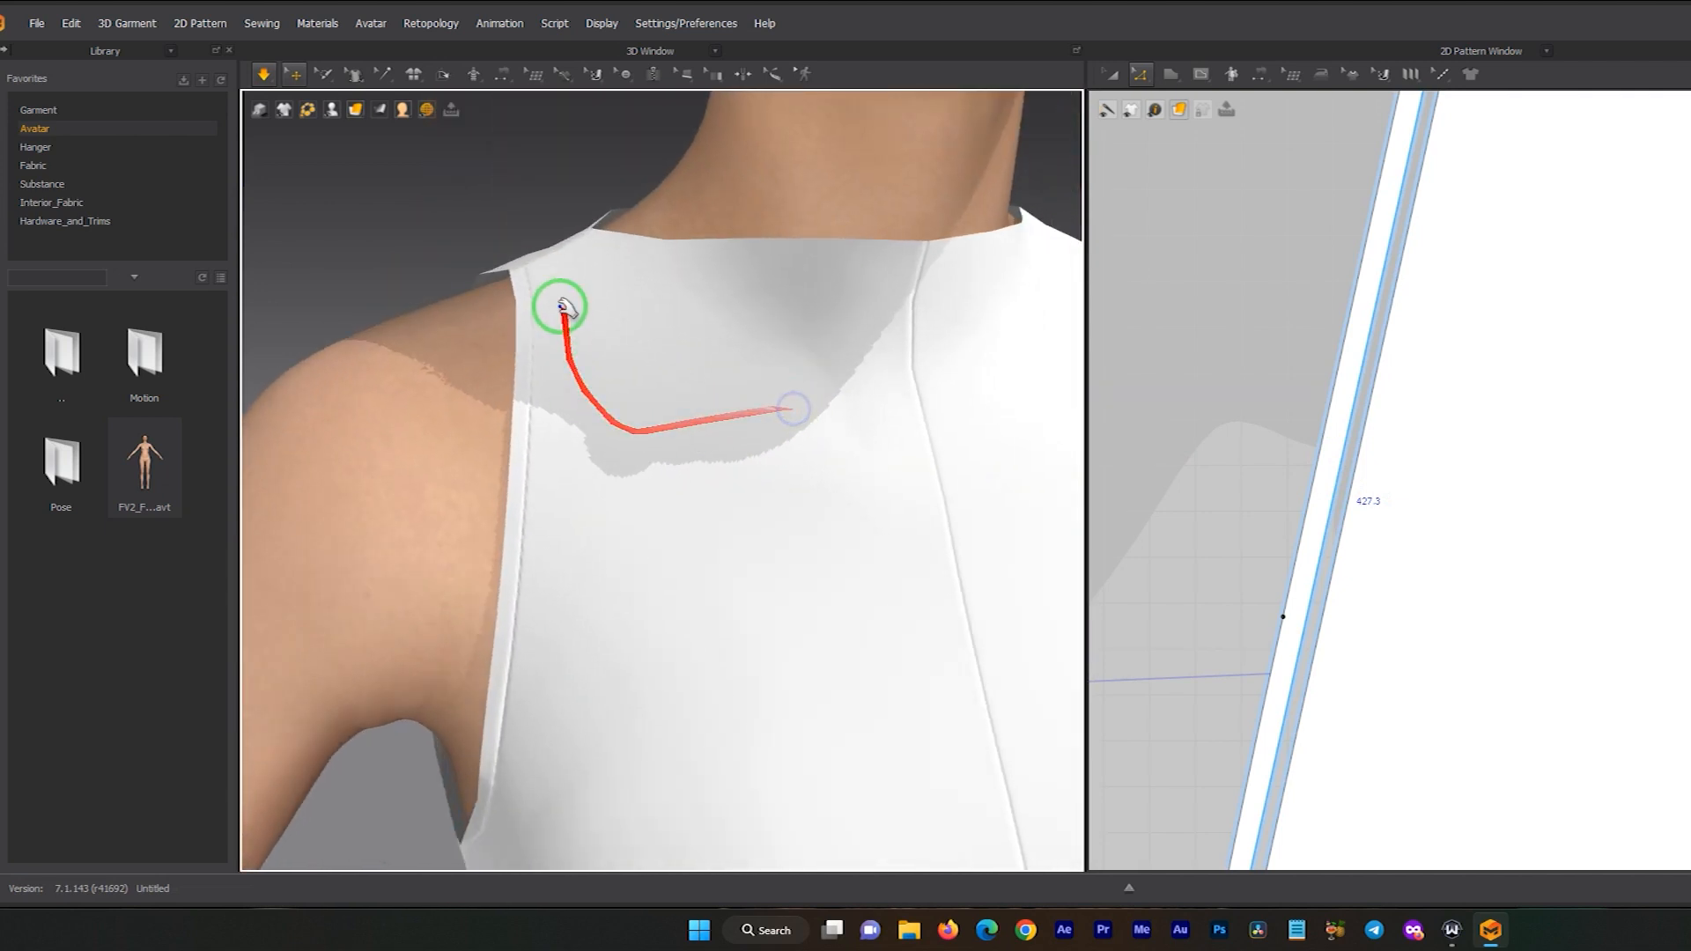
middle_click_drag(528, 694, 638, 495)
middle_click_drag(679, 199, 633, 379)
scroll(1340, 462, "down", 3)
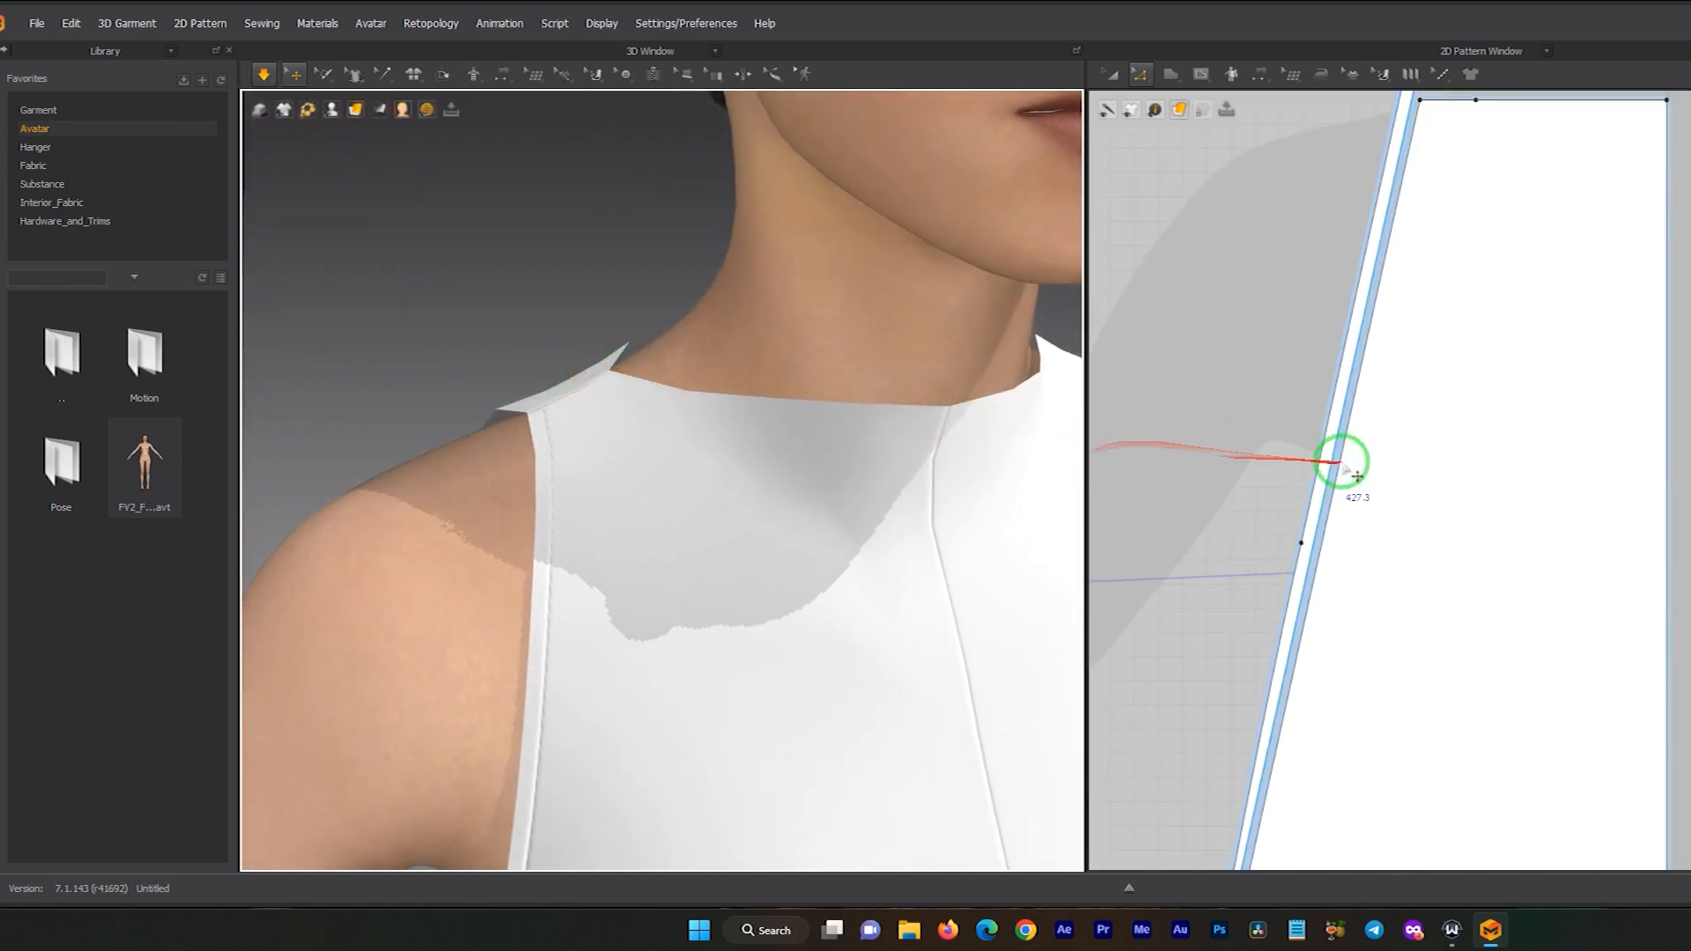
- Offset the front piece's neckline edge inward as an internal line at 3 mm distance with Extend enabled
scroll(1341, 462, "down", 2)
middle_click_drag(1434, 312, 1313, 515)
scroll(1313, 515, "up", 5)
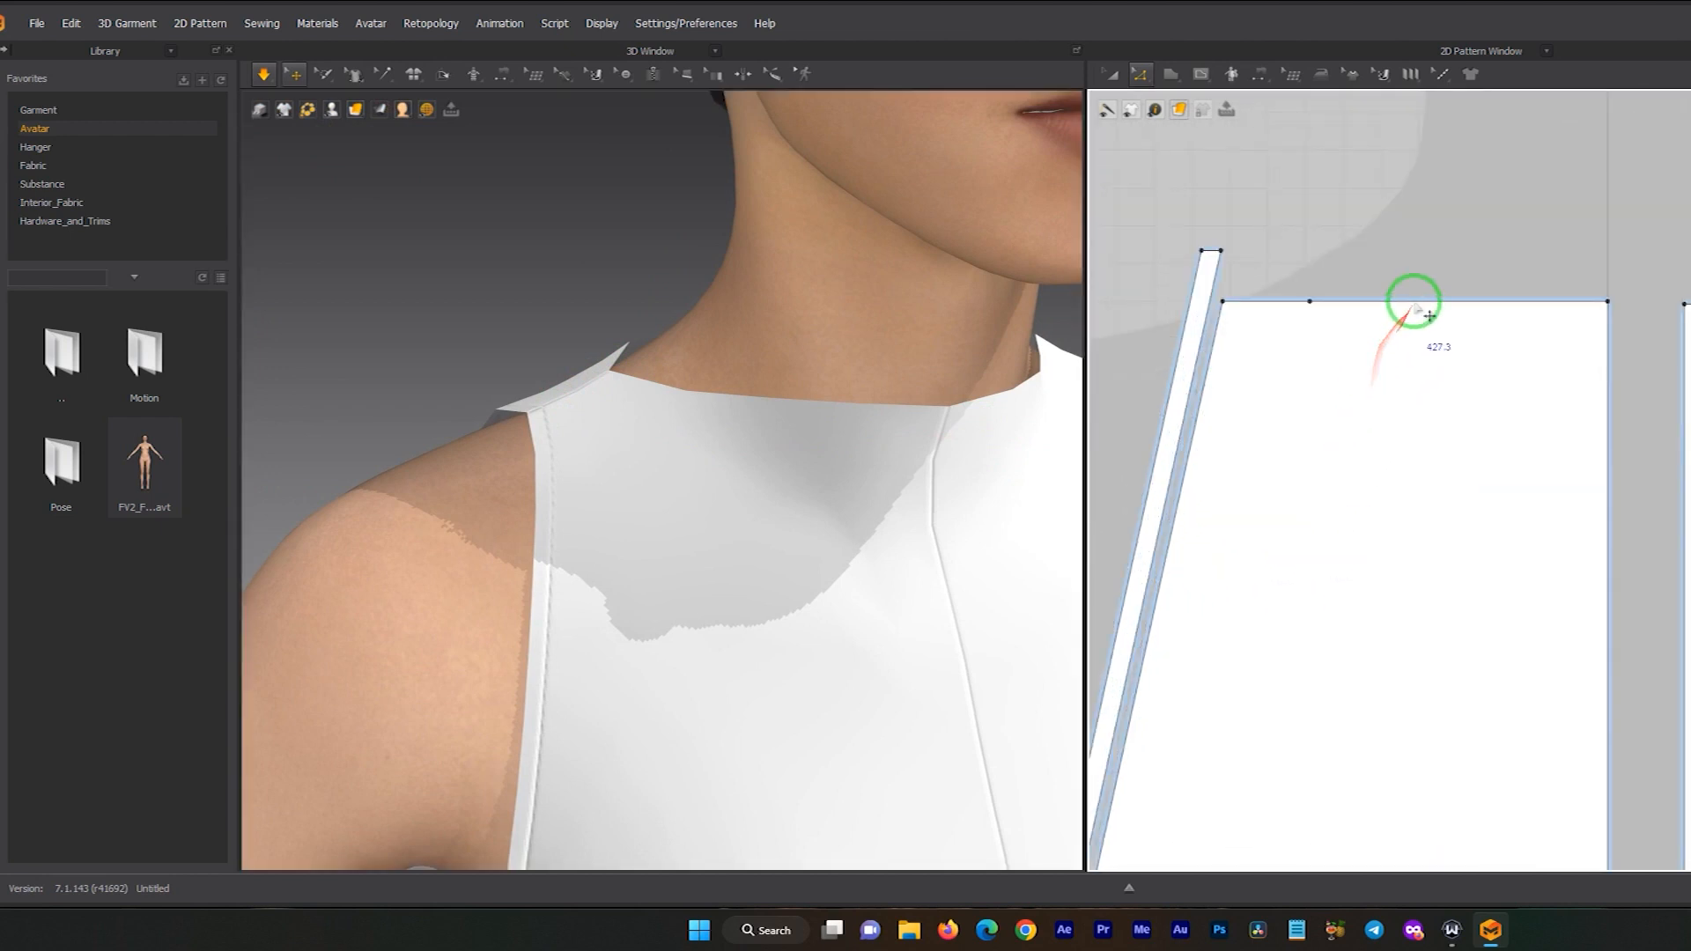
left_click(1414, 303)
left_click(614, 380)
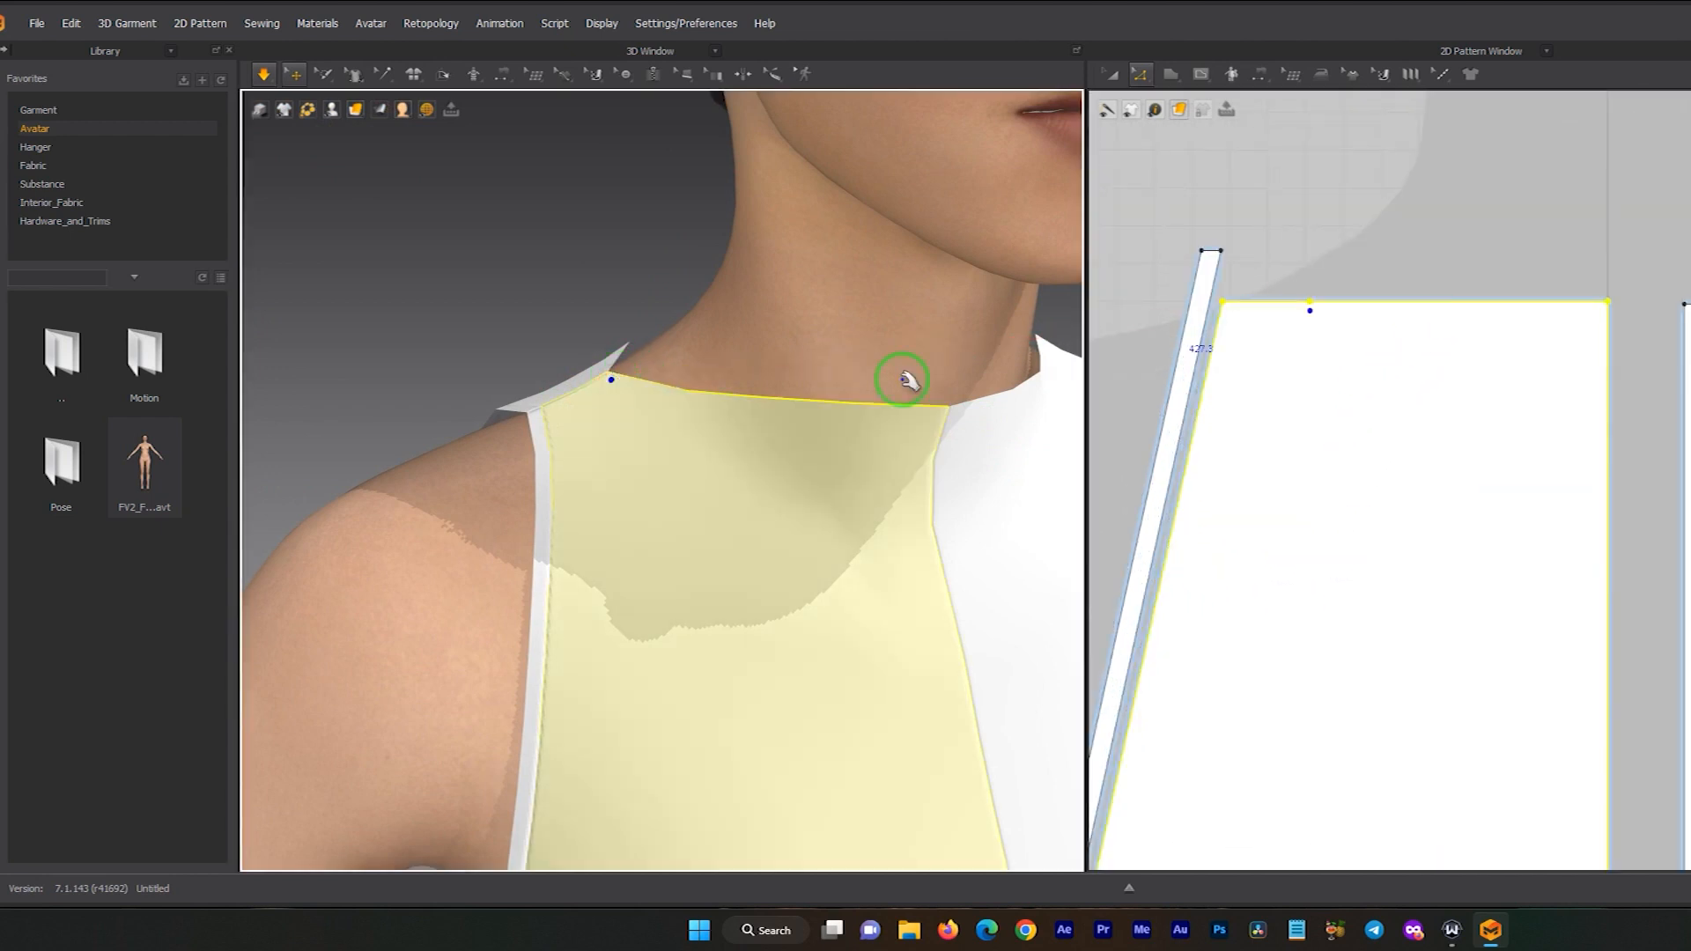
left_click(1586, 312)
right_click(1403, 304)
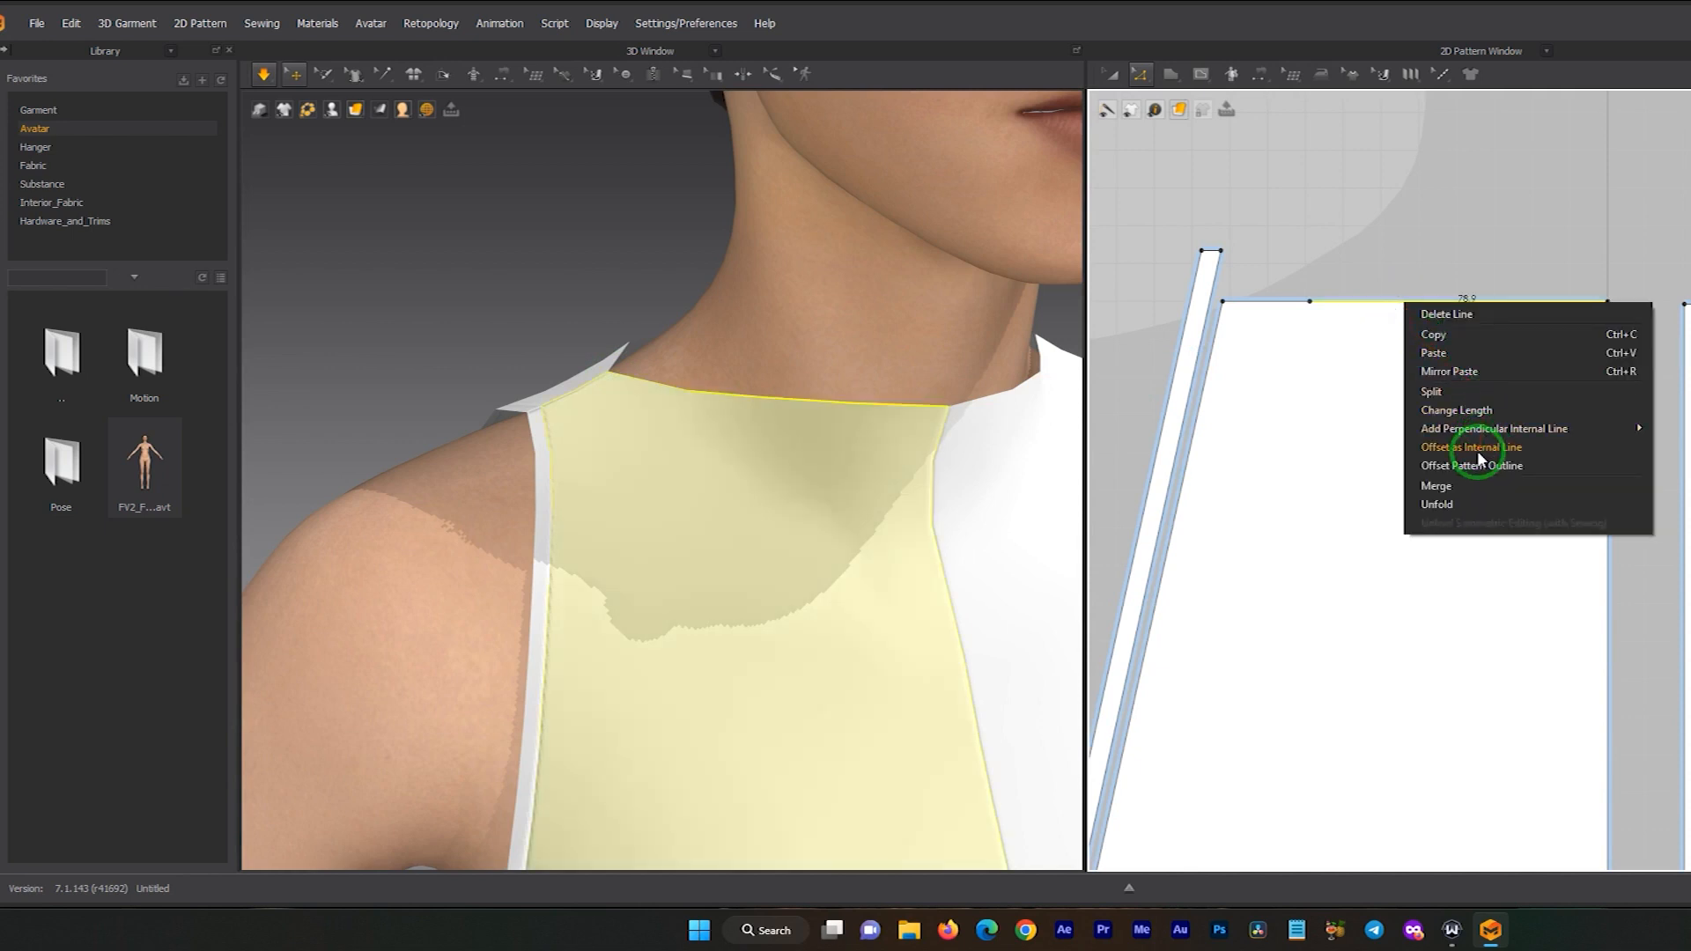
left_click(1479, 451)
left_click(1152, 344)
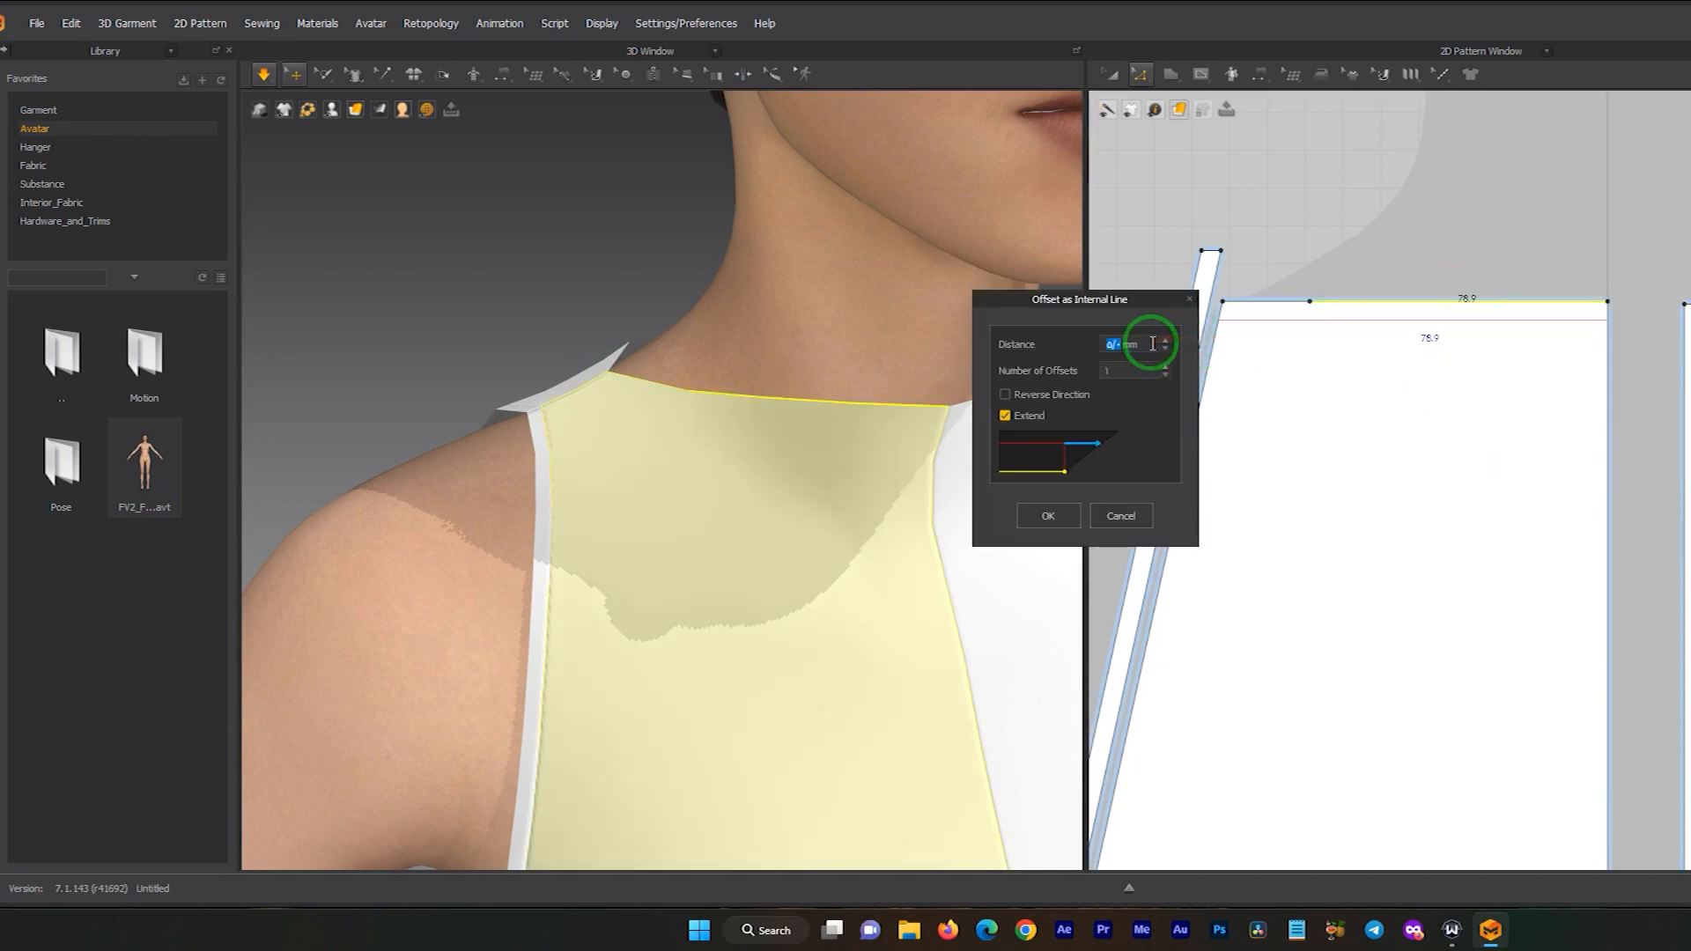
type("3")
left_click(1053, 515)
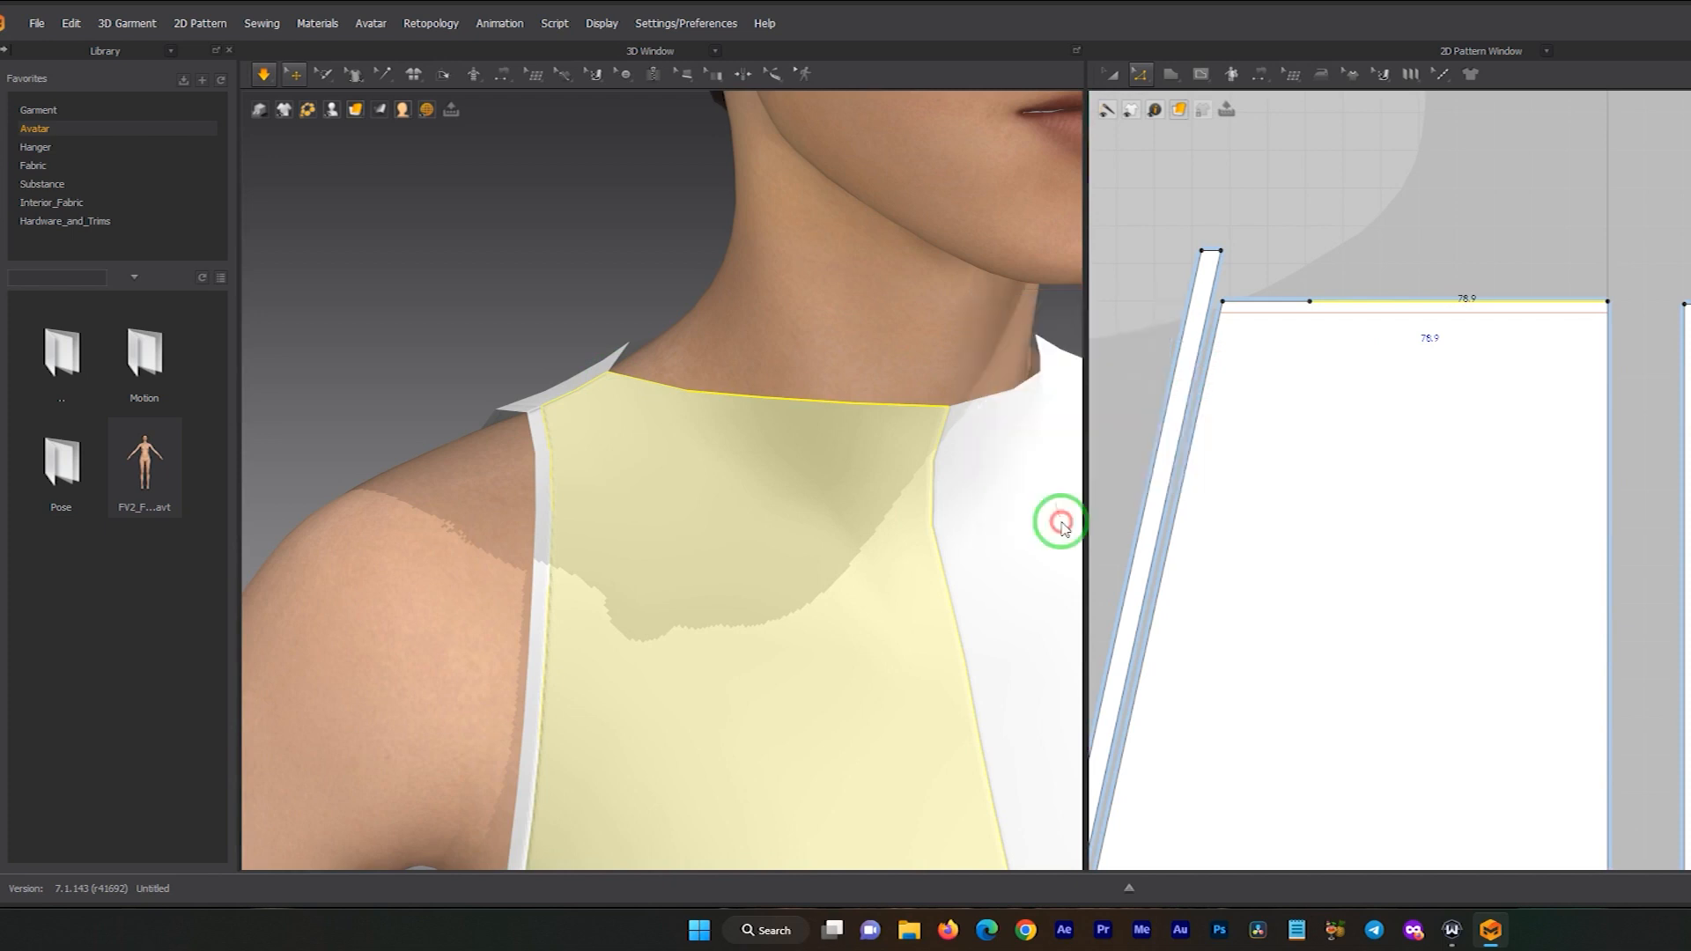
- Cut and sew the front piece along the offset neckline line, and simulate to check the seam
right_click(1387, 314)
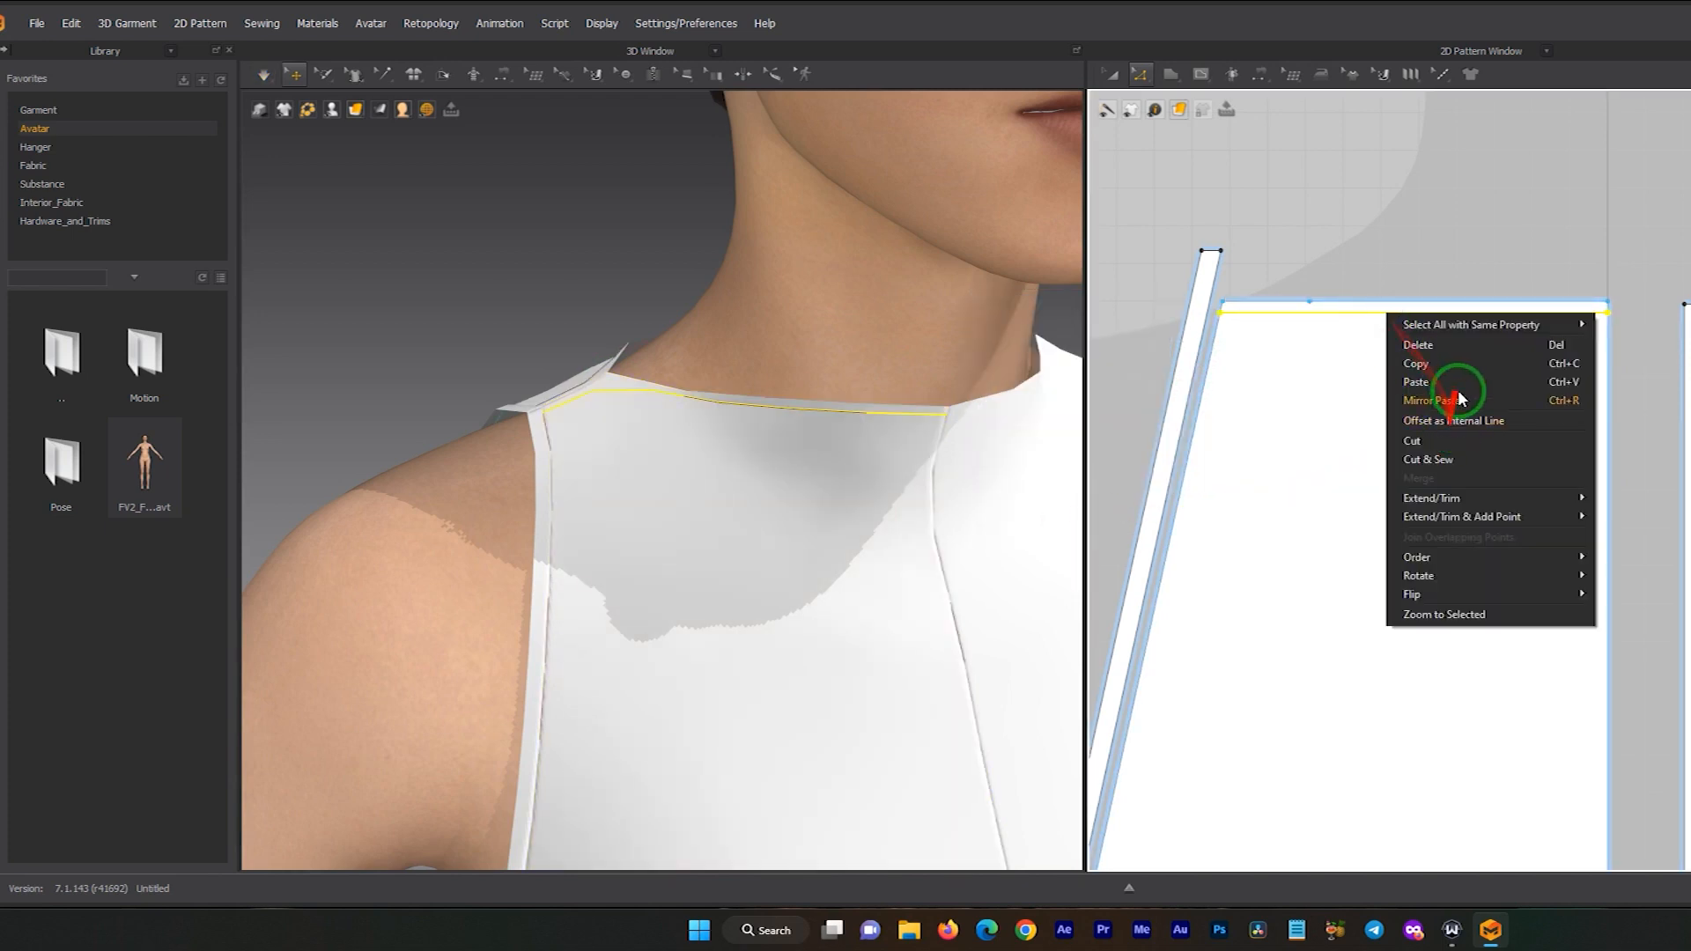
left_click(1431, 458)
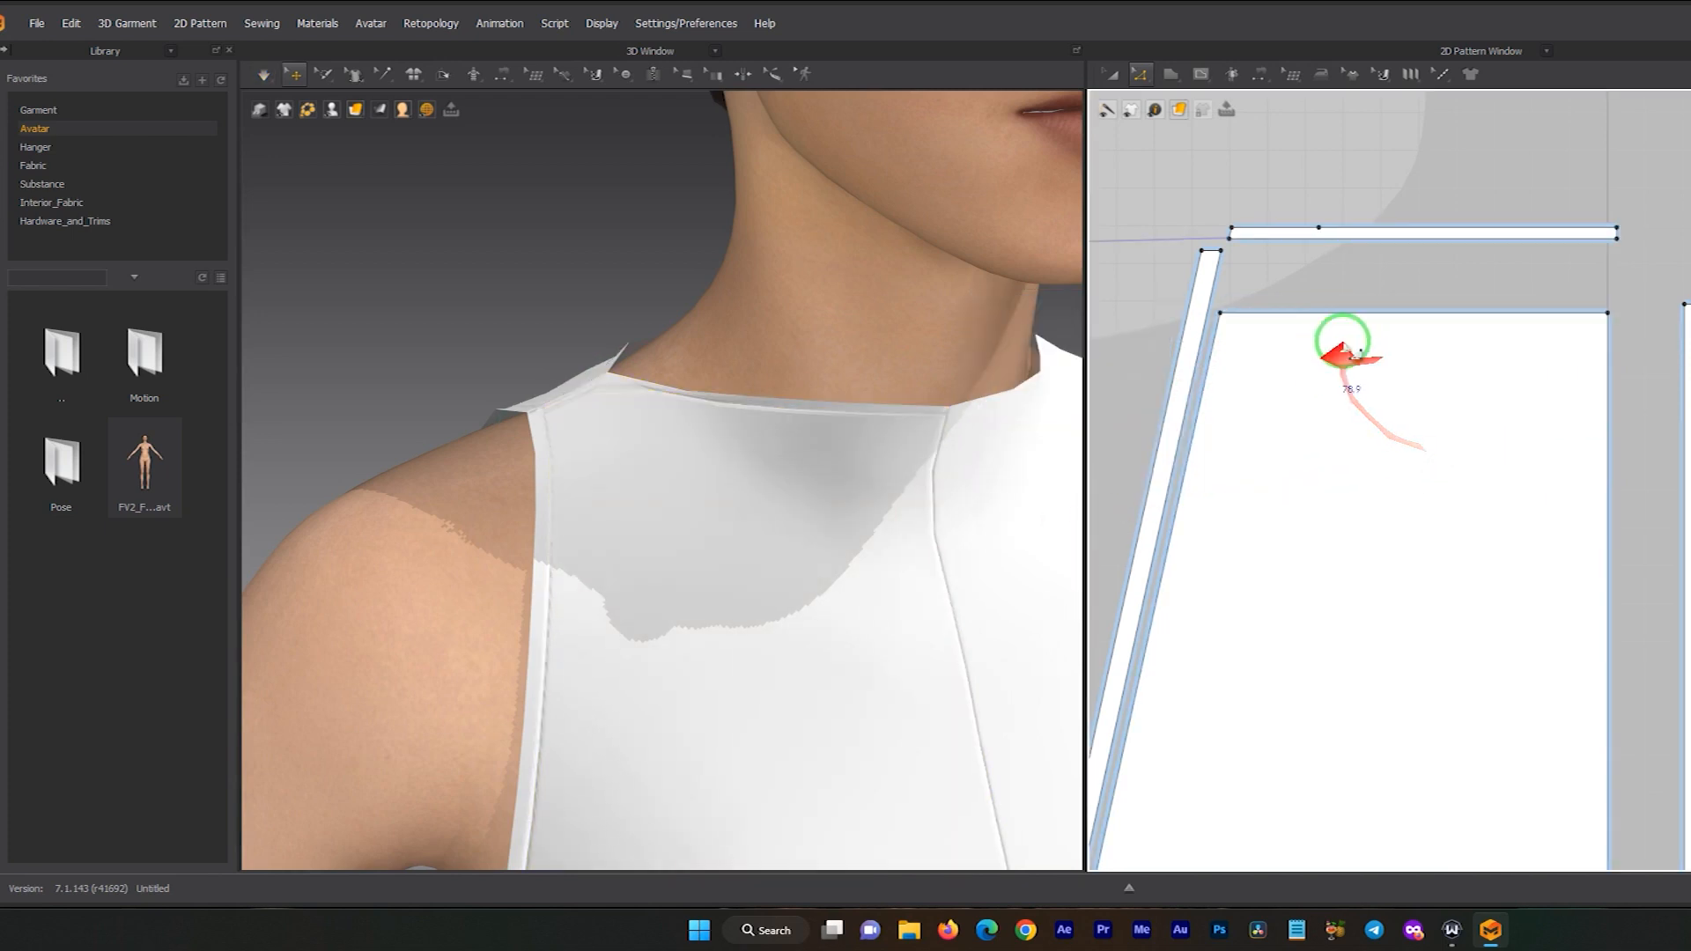
key("space")
left_click_drag(917, 405, 835, 429)
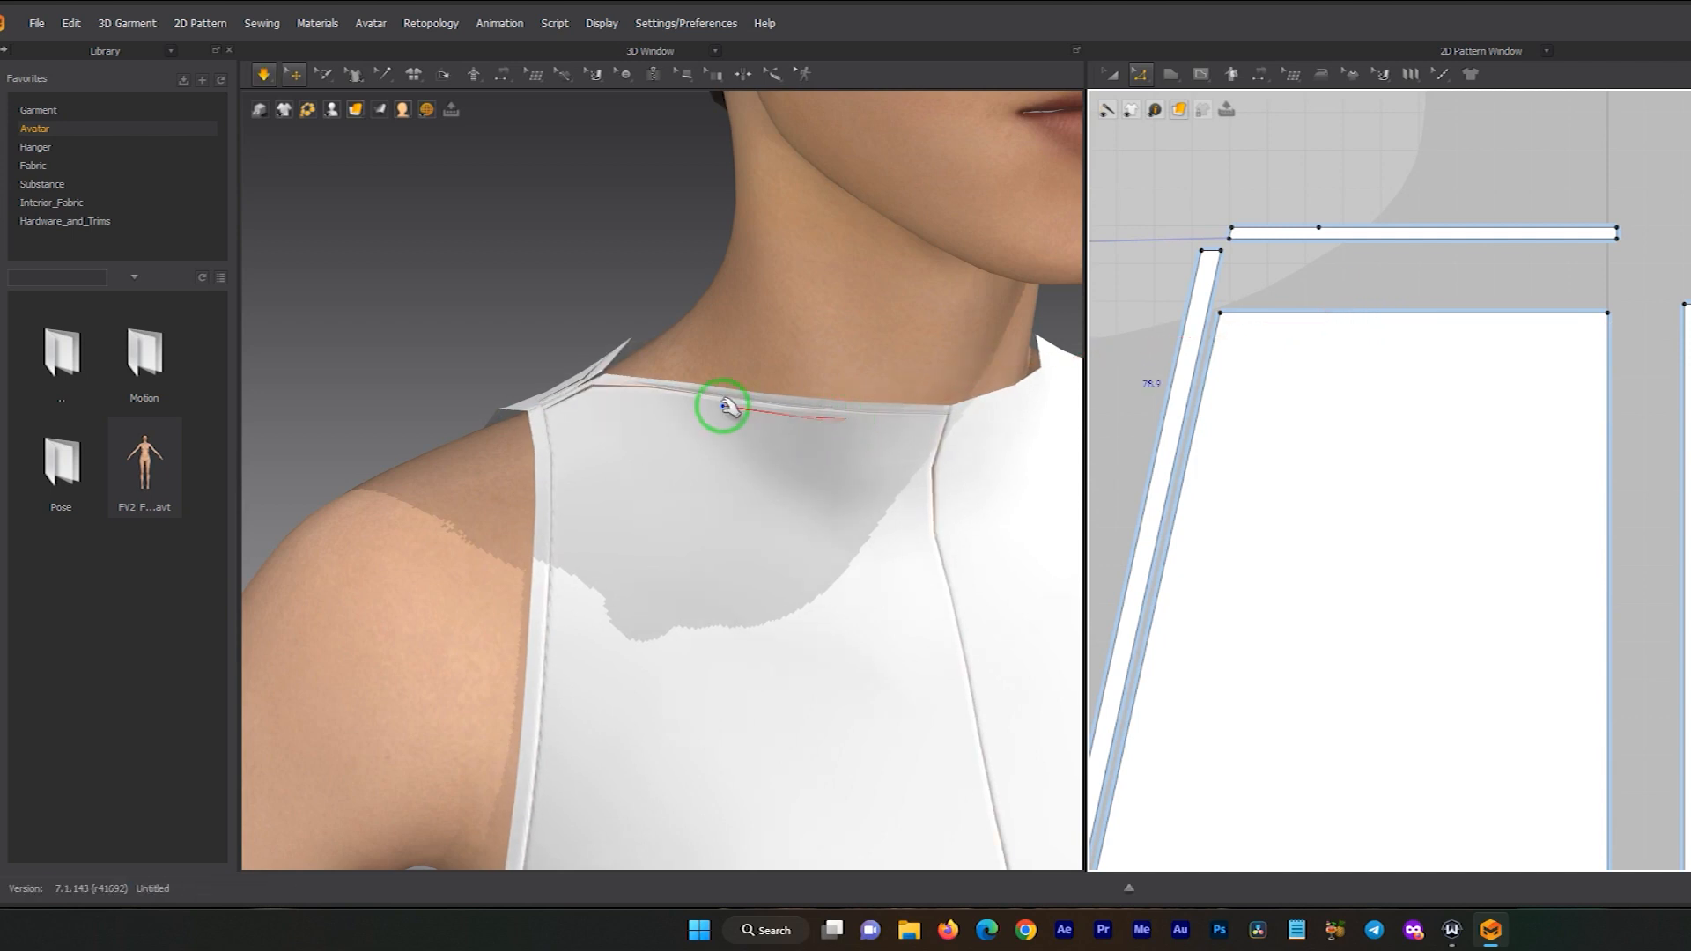
left_click(730, 405)
scroll(766, 427, "up", 3)
right_click_drag(770, 434, 702, 411)
scroll(644, 506, "down", 5)
scroll(647, 427, "down", 4)
scroll(713, 387, "up", 4)
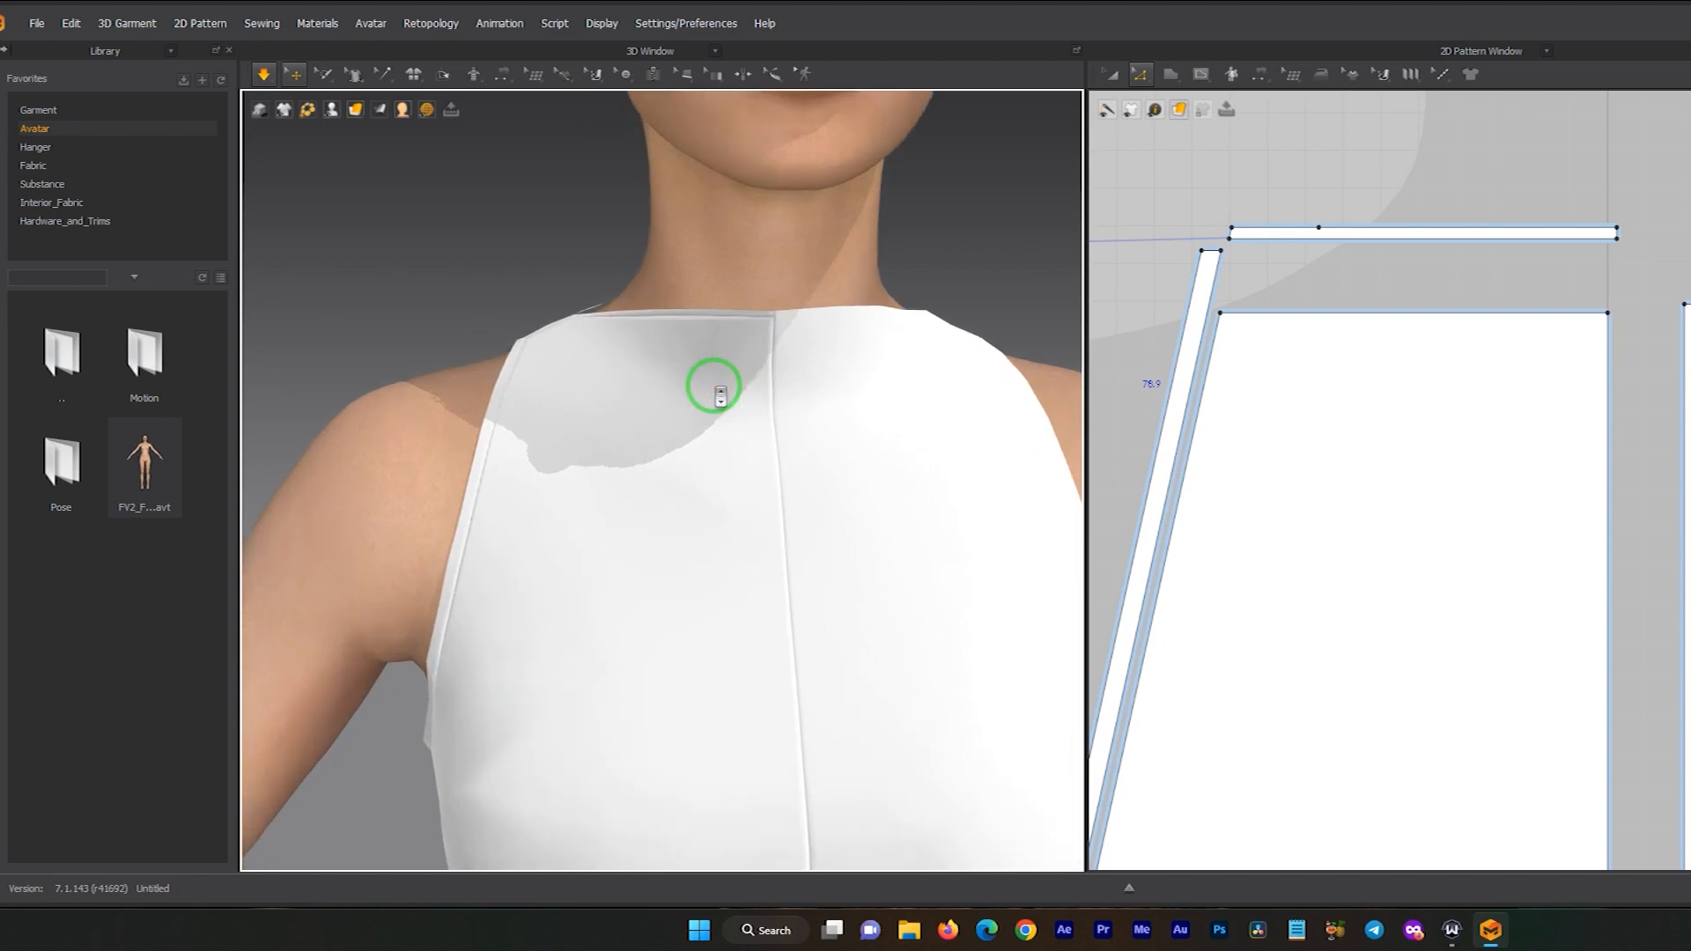
- Offset the neckline edge of the other front piece inward as an internal line with Extend enabled
left_click(765, 314)
left_click(706, 318)
middle_click_drag(1309, 346, 1216, 447)
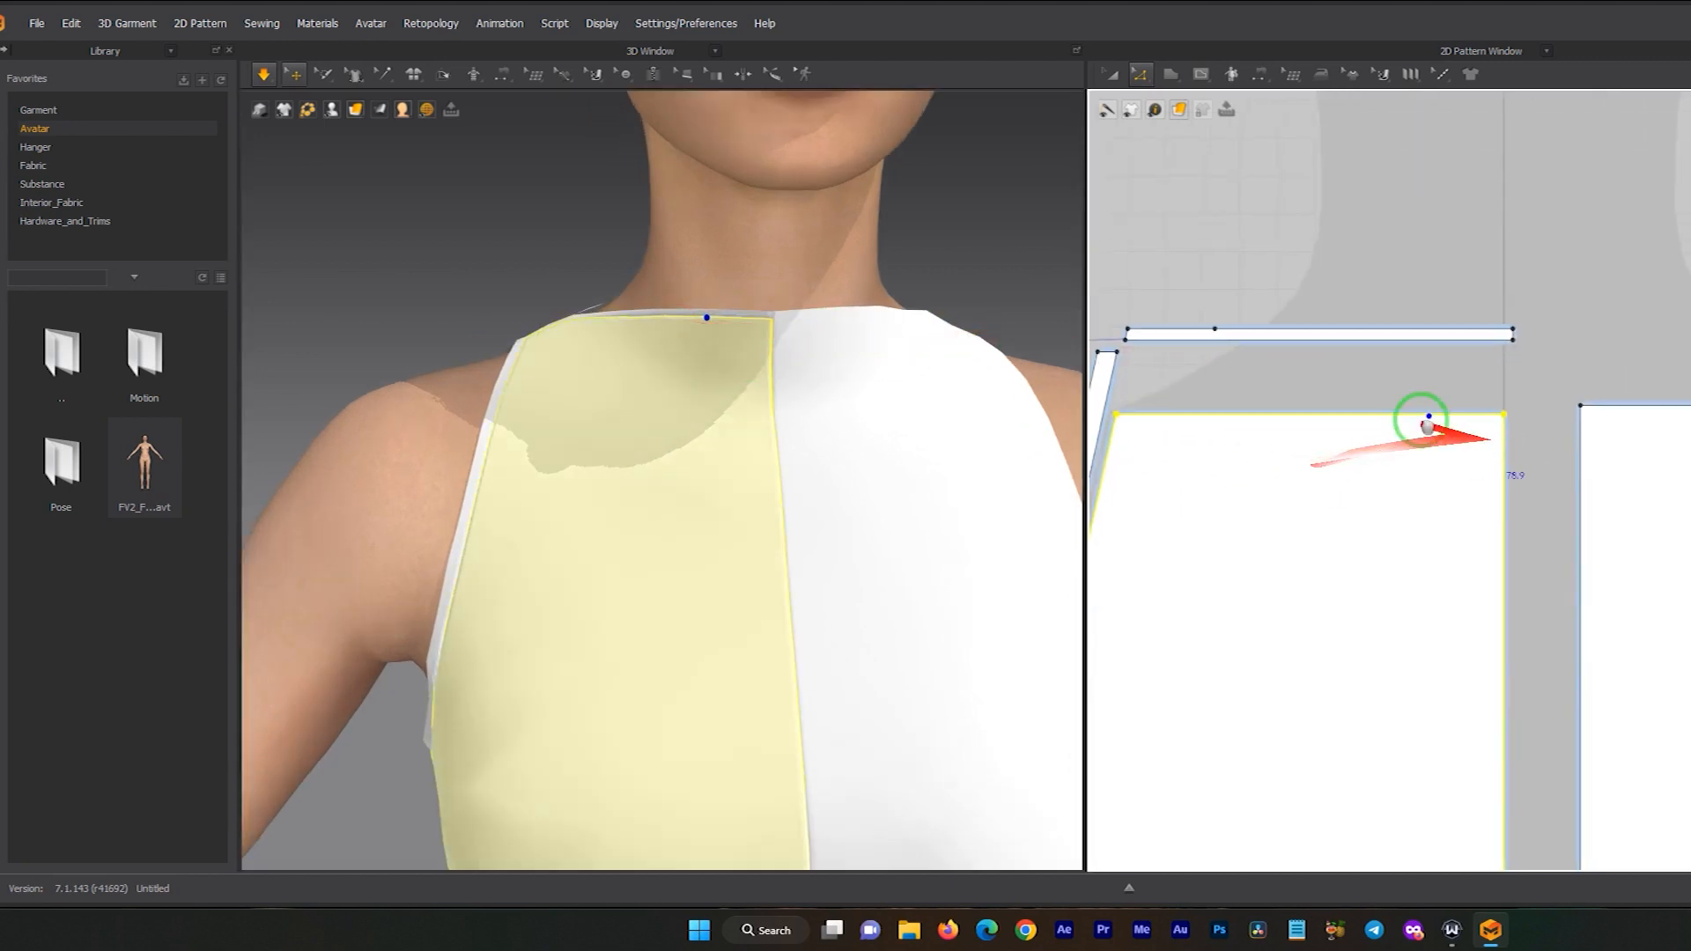
left_click(1586, 368)
right_click(1589, 371)
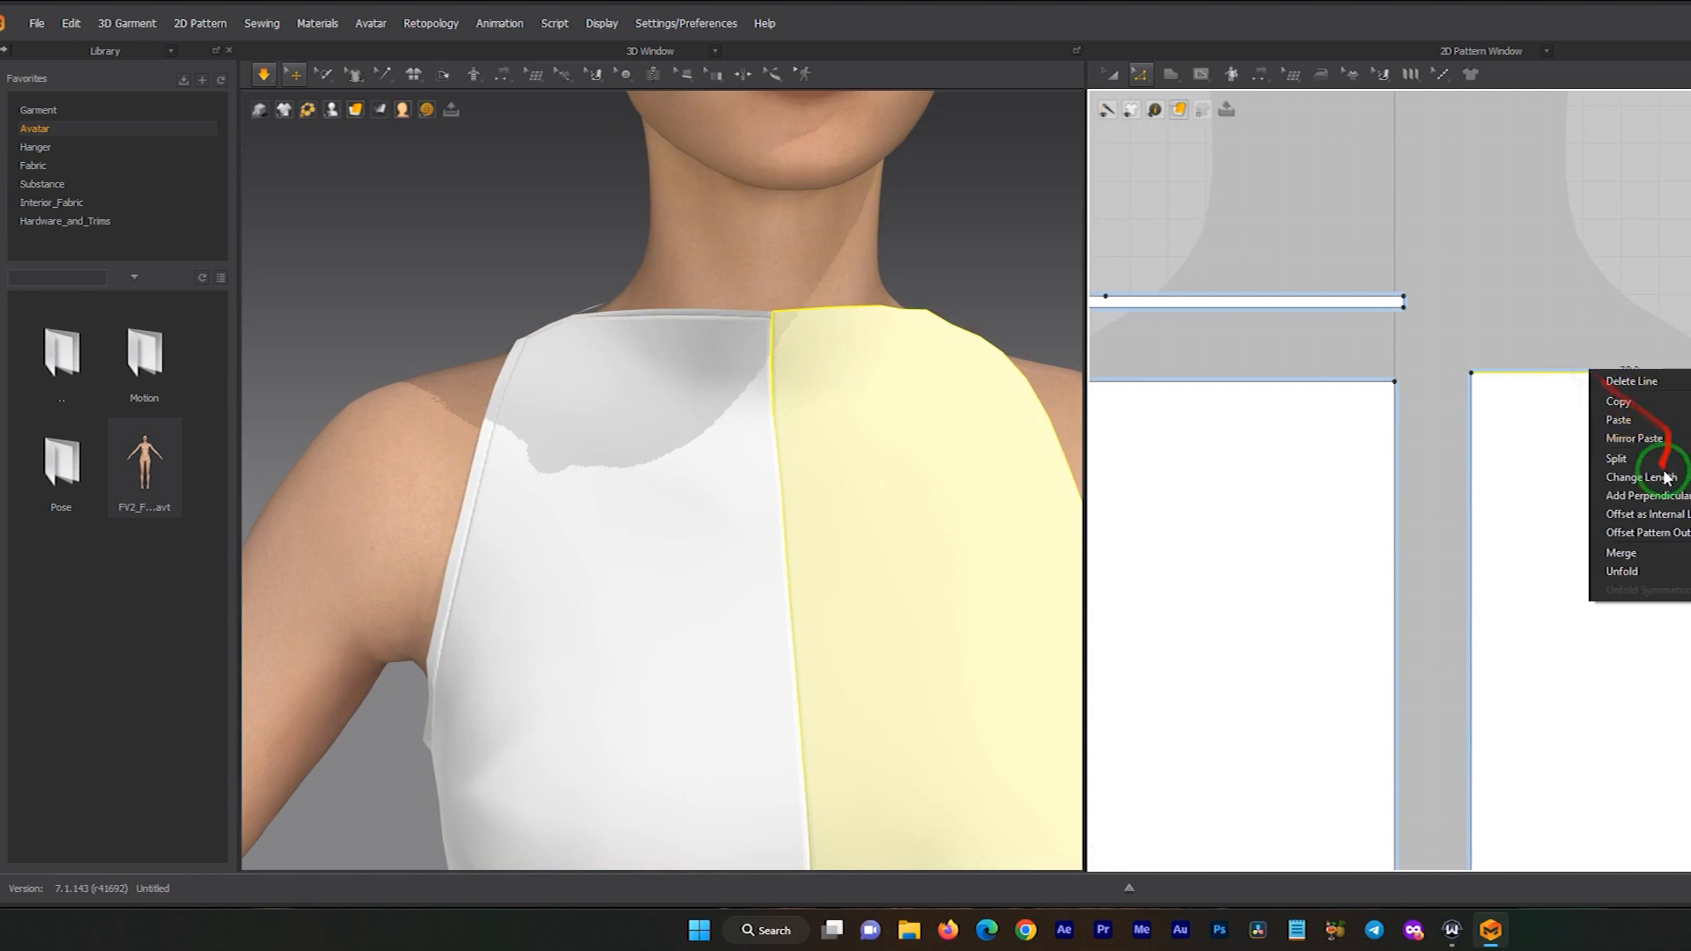
left_click(1650, 515)
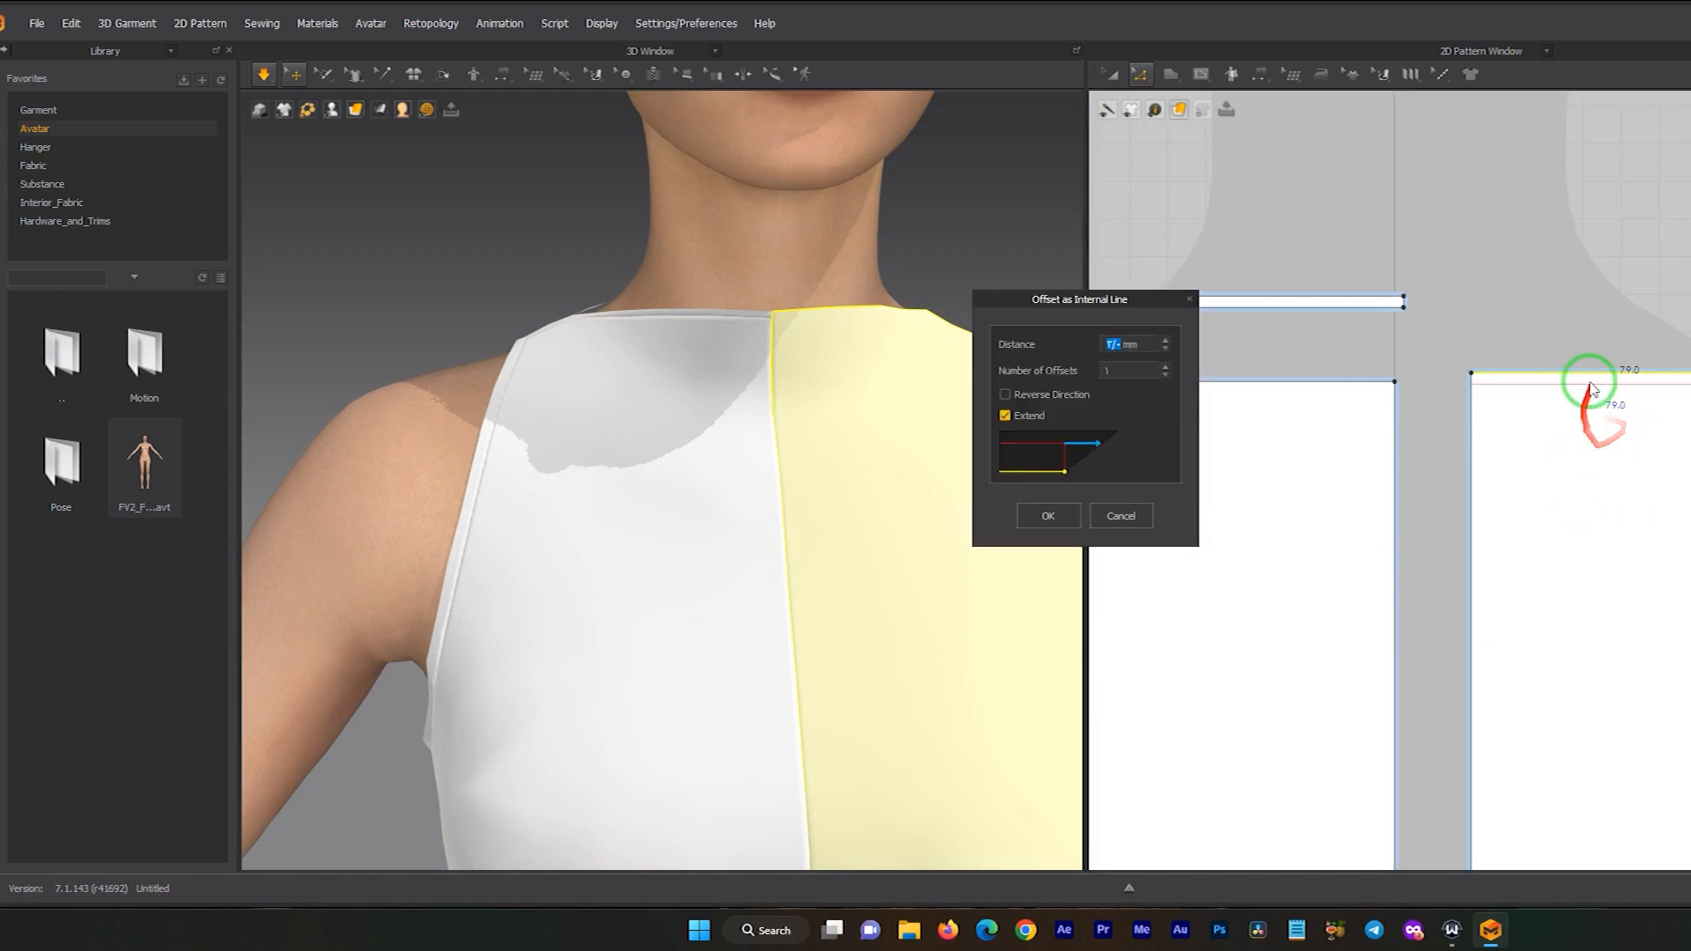
left_click(1049, 515)
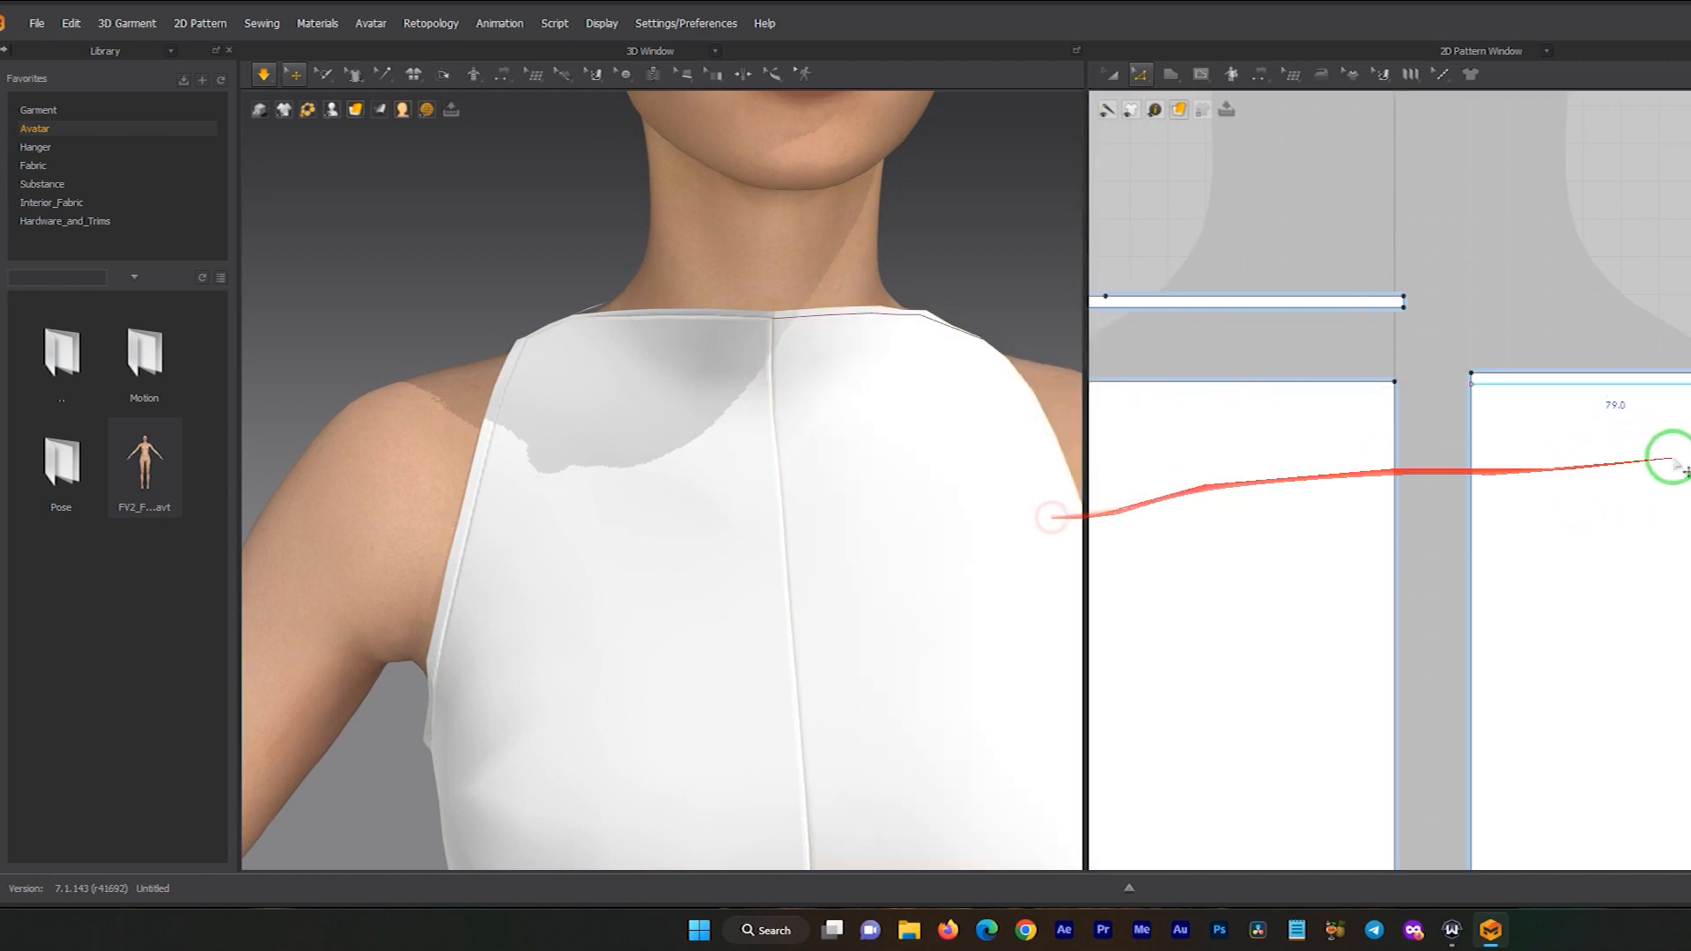
- Cut and sew the other front piece along its offset neckline line, and simulate the dress
right_click(1577, 382)
left_click(1627, 562)
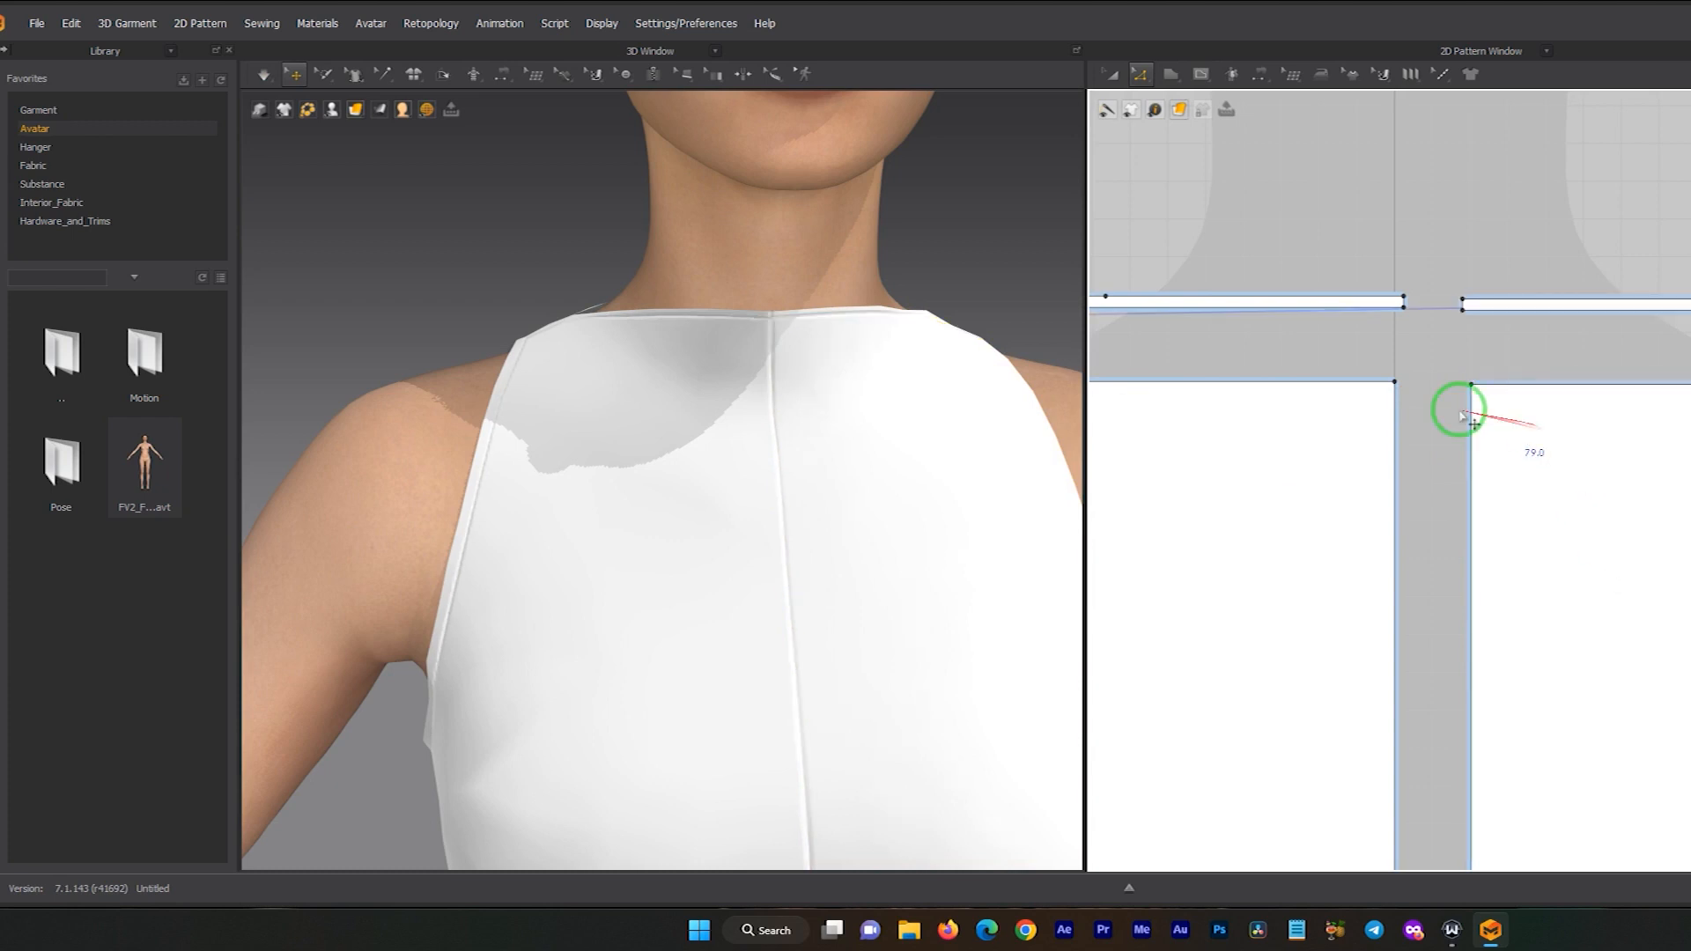
scroll(870, 358, "down", 5)
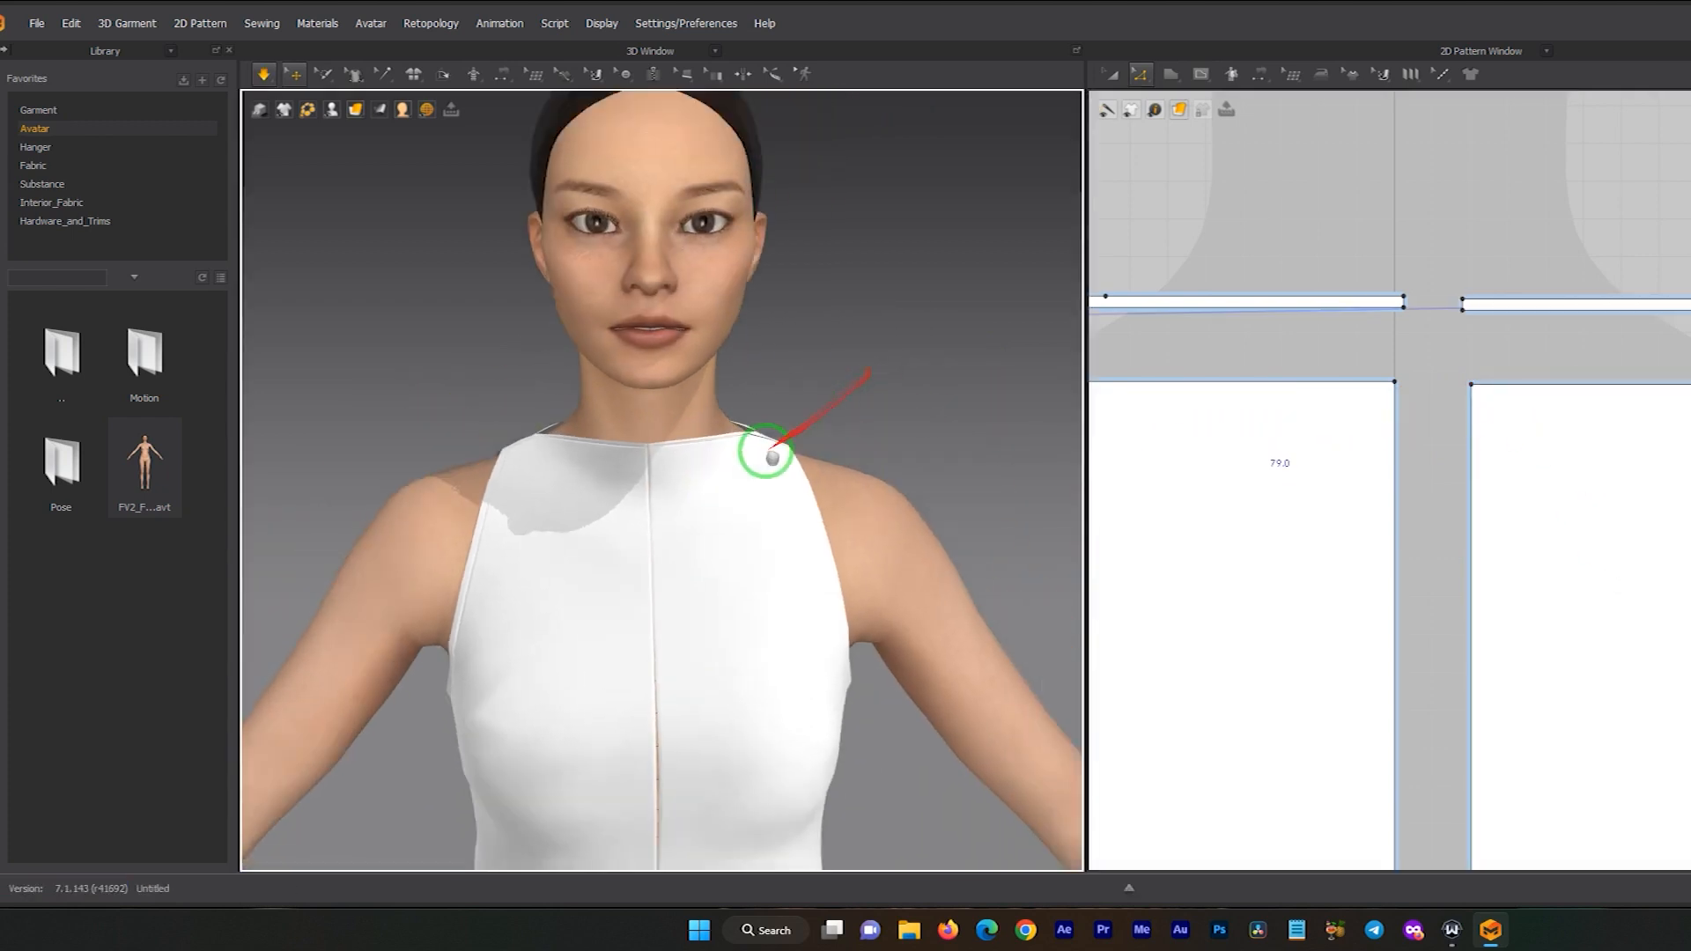
middle_click_drag(767, 451, 731, 469)
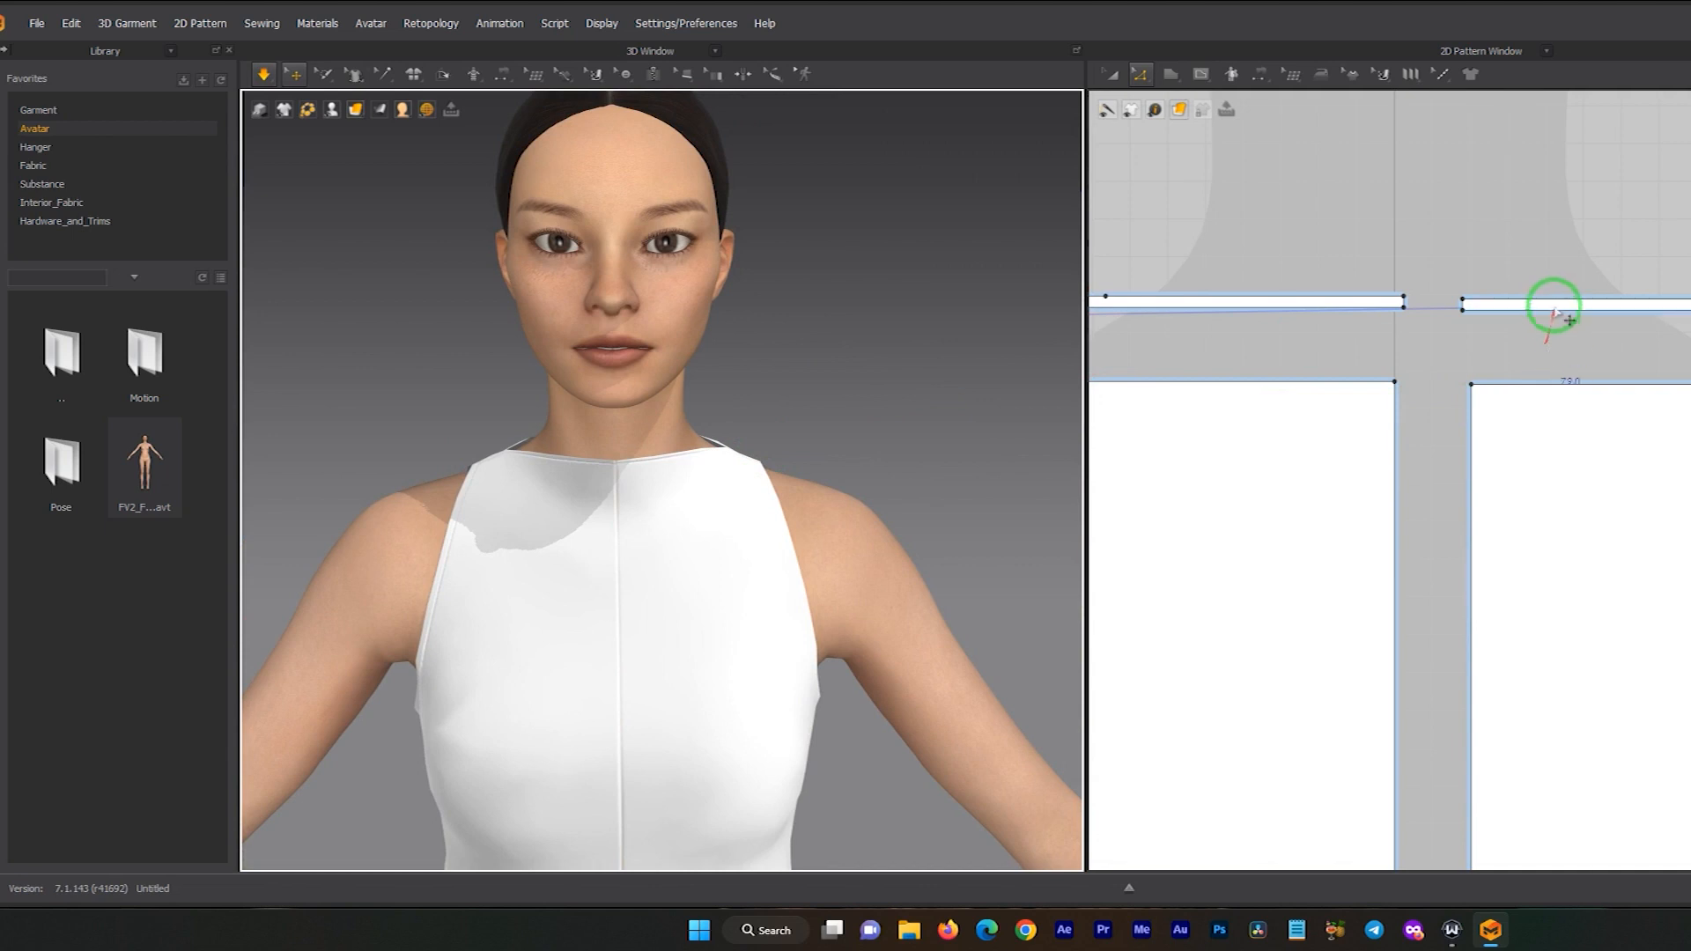
- Examine the cut neckline and armhole strips across the full front and back pattern layout
right_click(1547, 305)
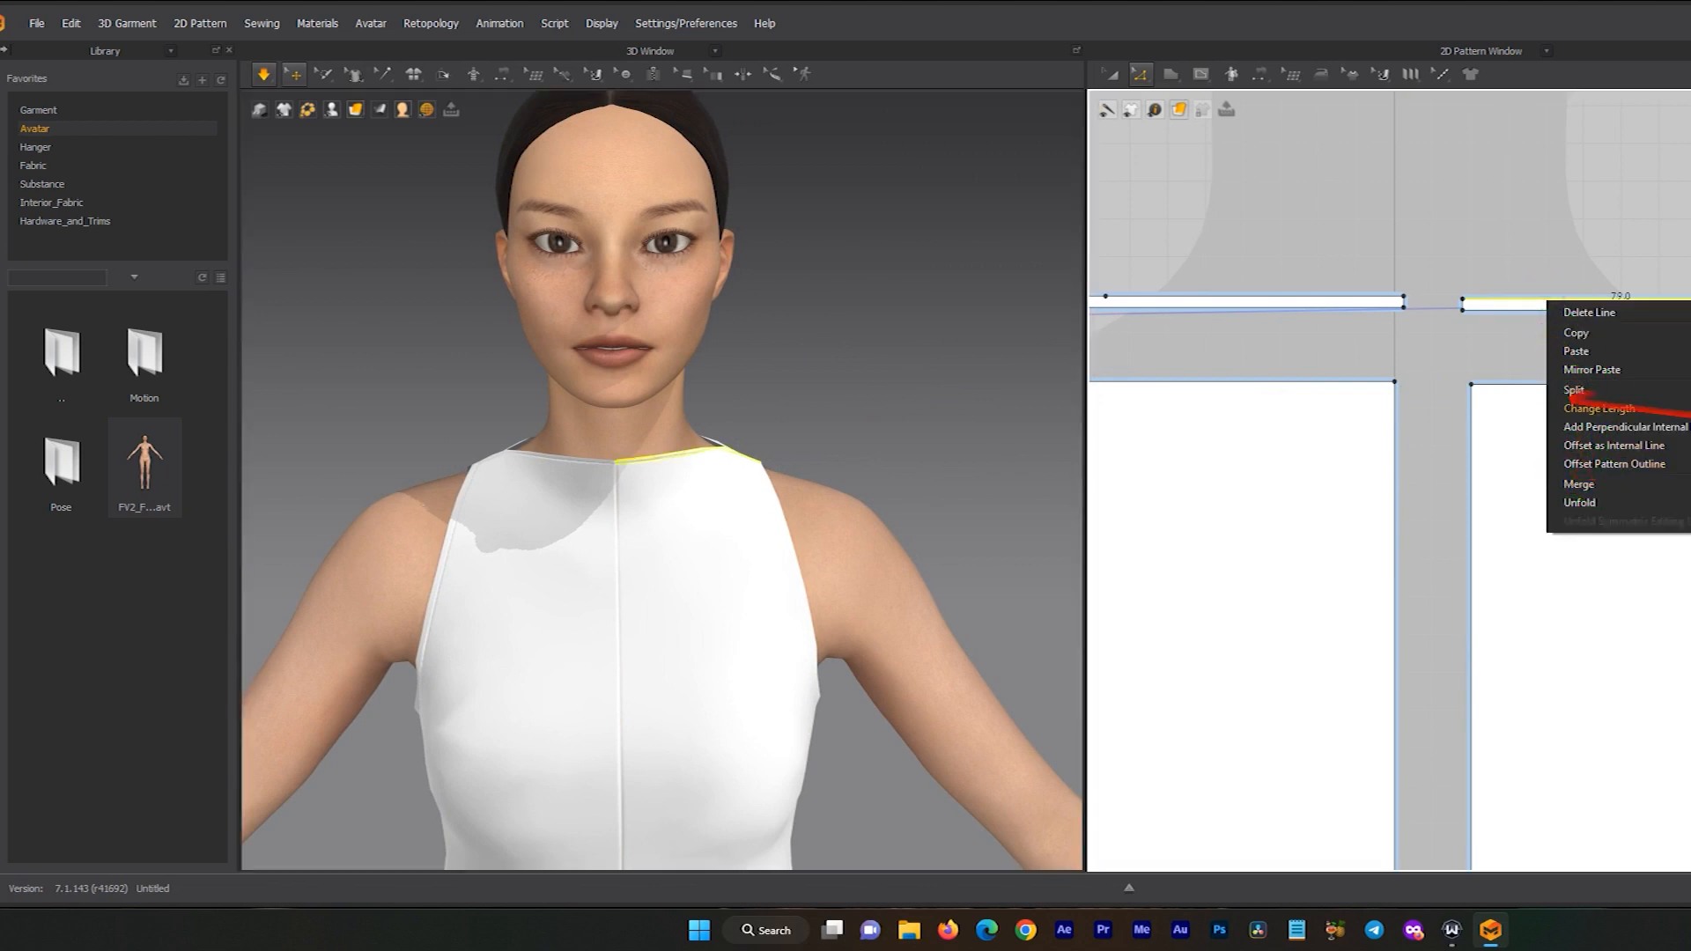
left_click(1486, 236)
scroll(1484, 375, "down", 3)
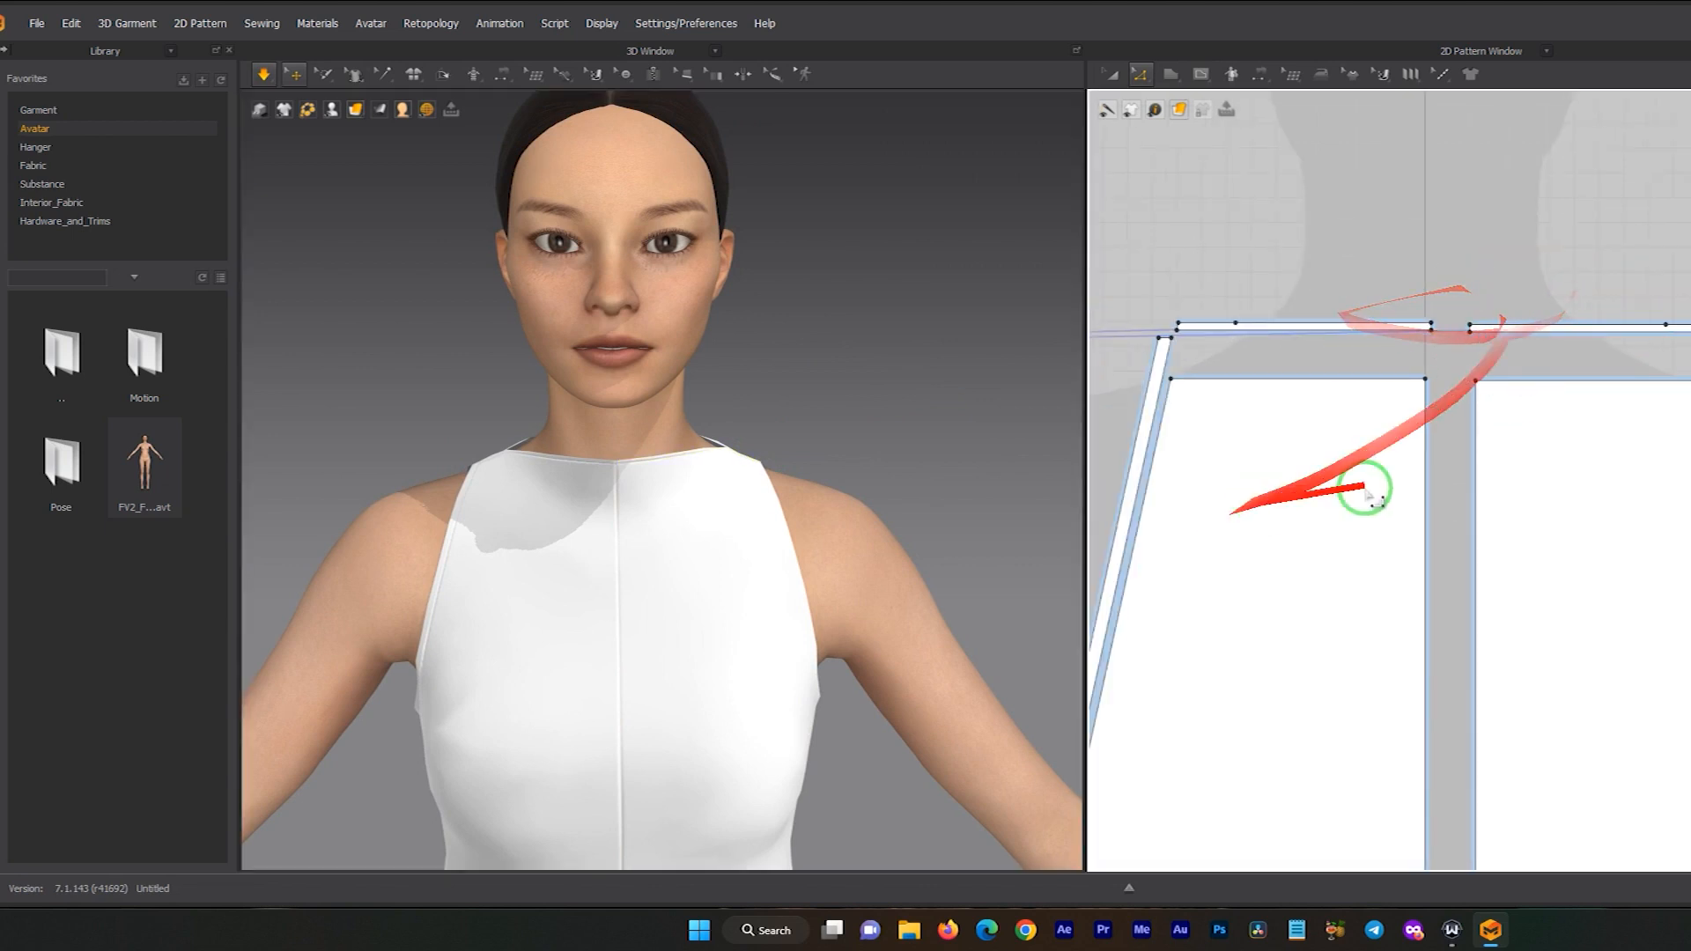
scroll(1363, 489, "down", 2)
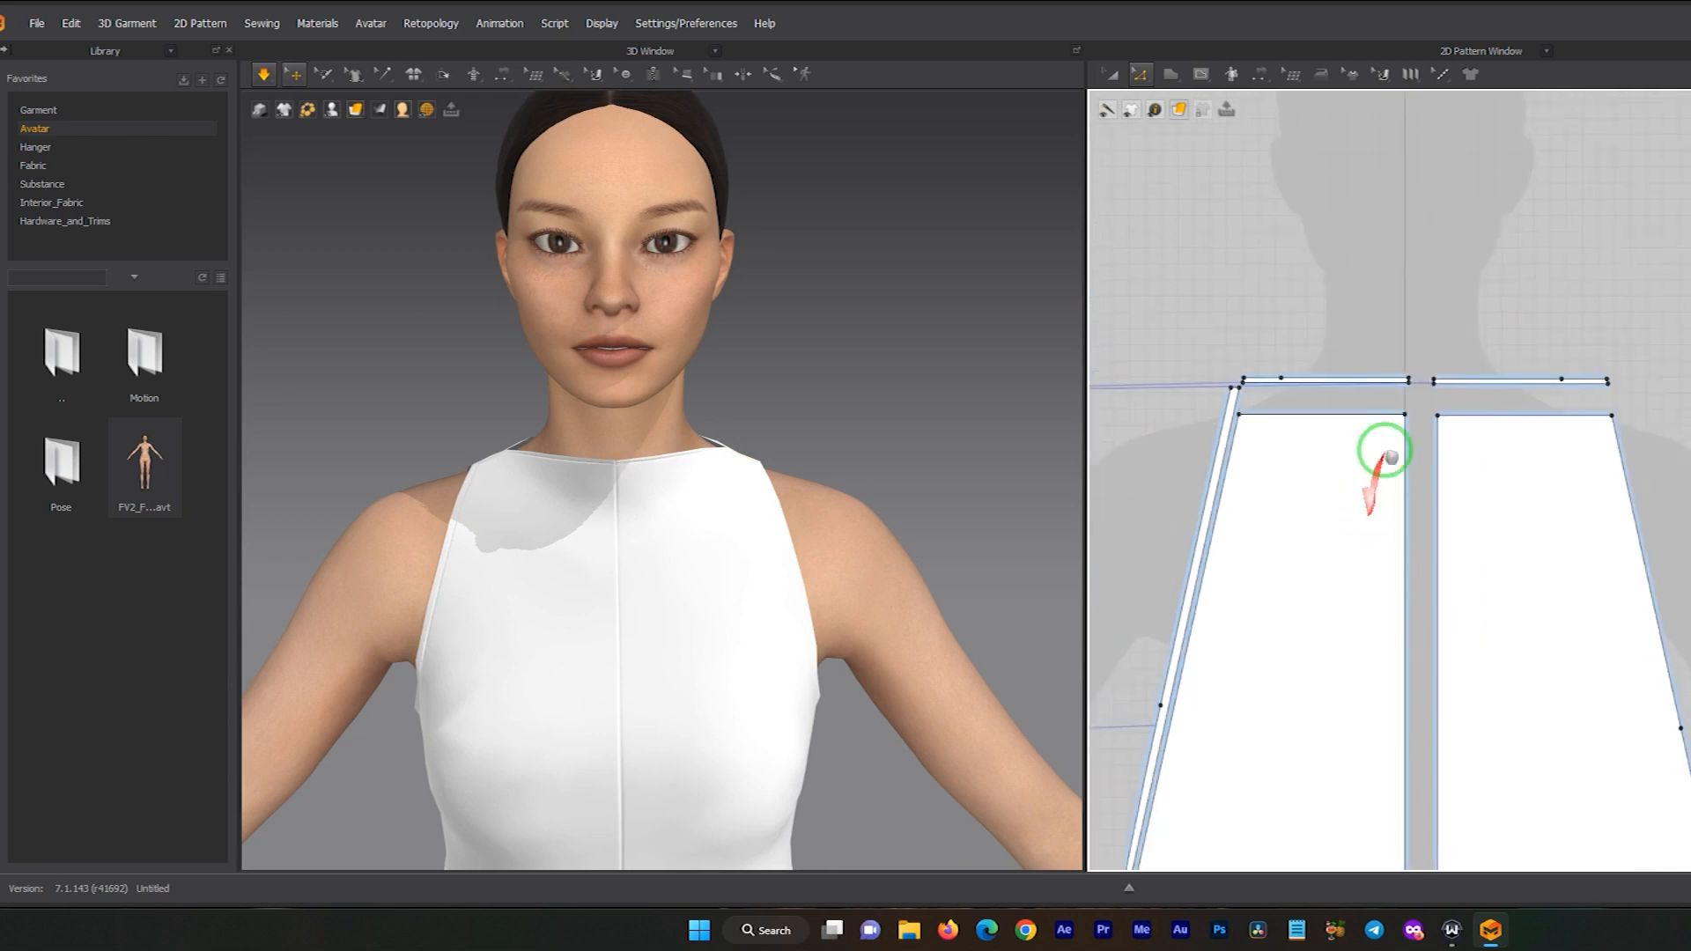
scroll(1489, 405, "down", 2)
scroll(1519, 379, "up", 2)
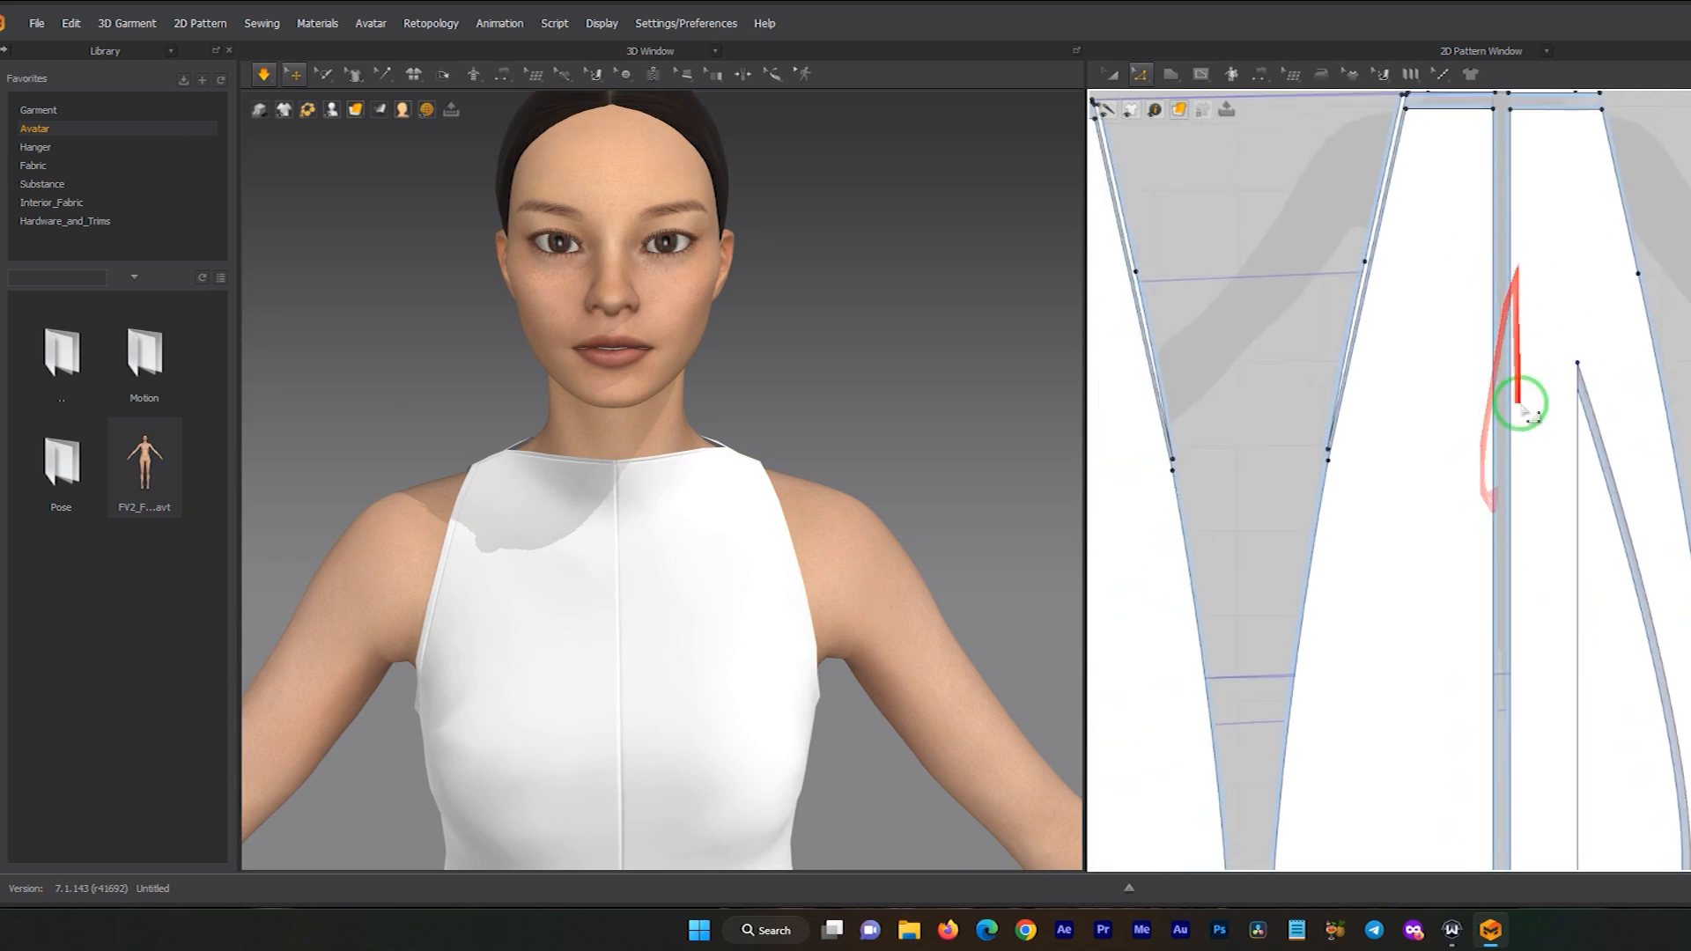
scroll(1513, 388, "down", 3)
scroll(1013, 438, "up", 2)
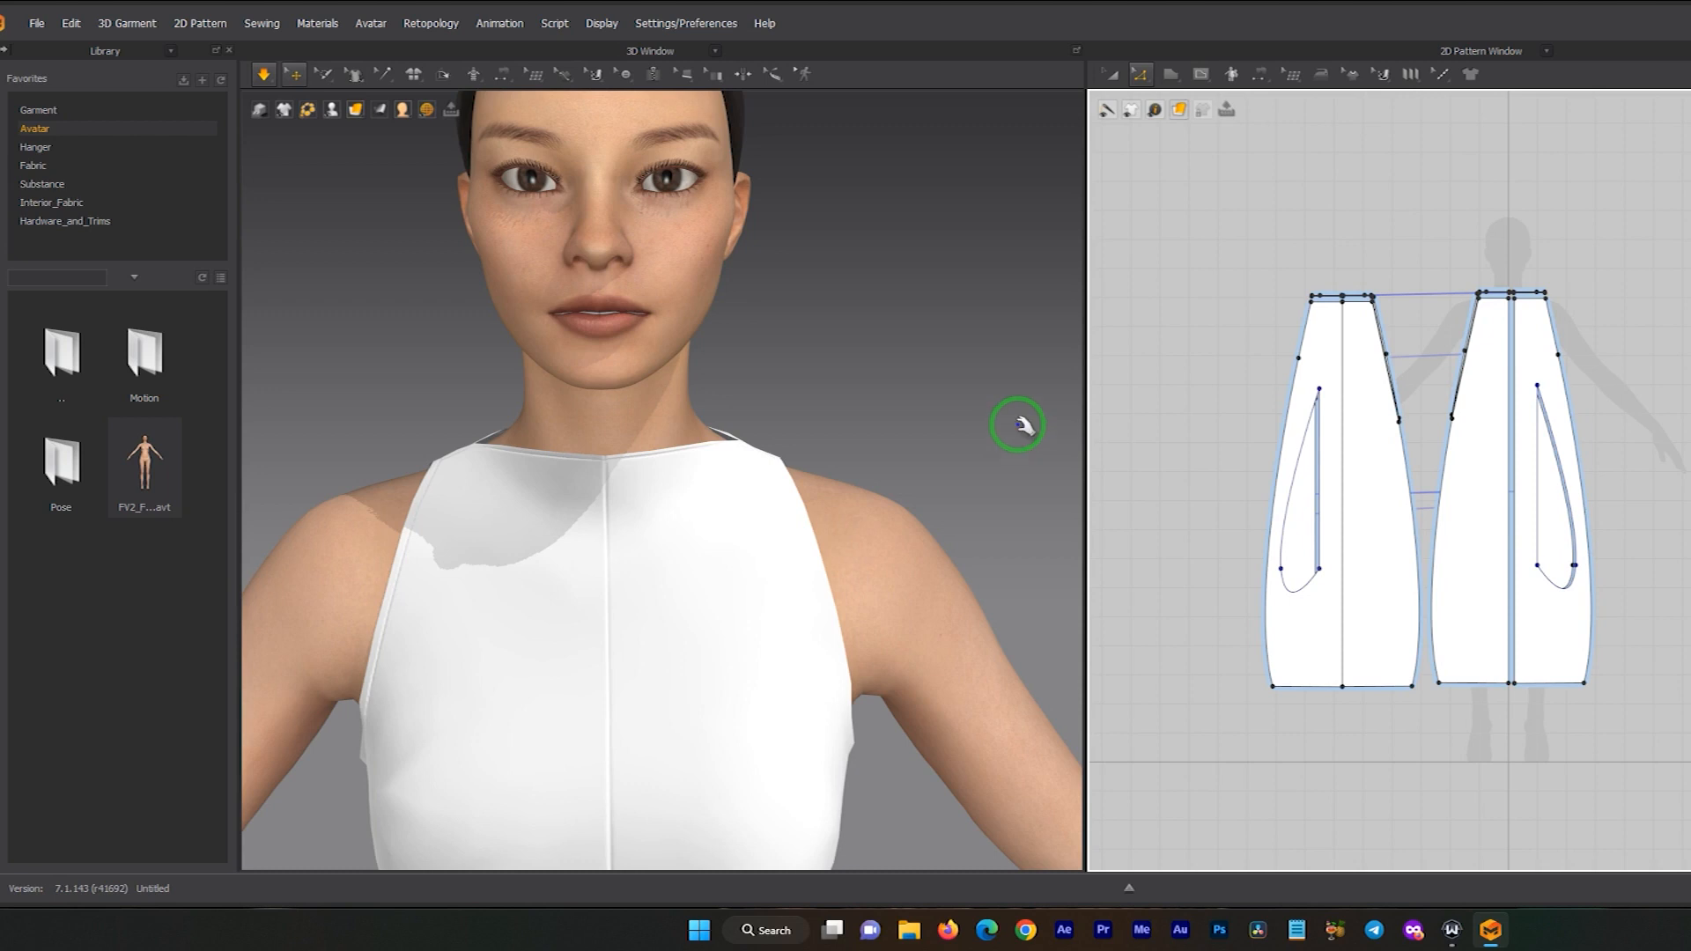
scroll(1378, 466, "down", 2)
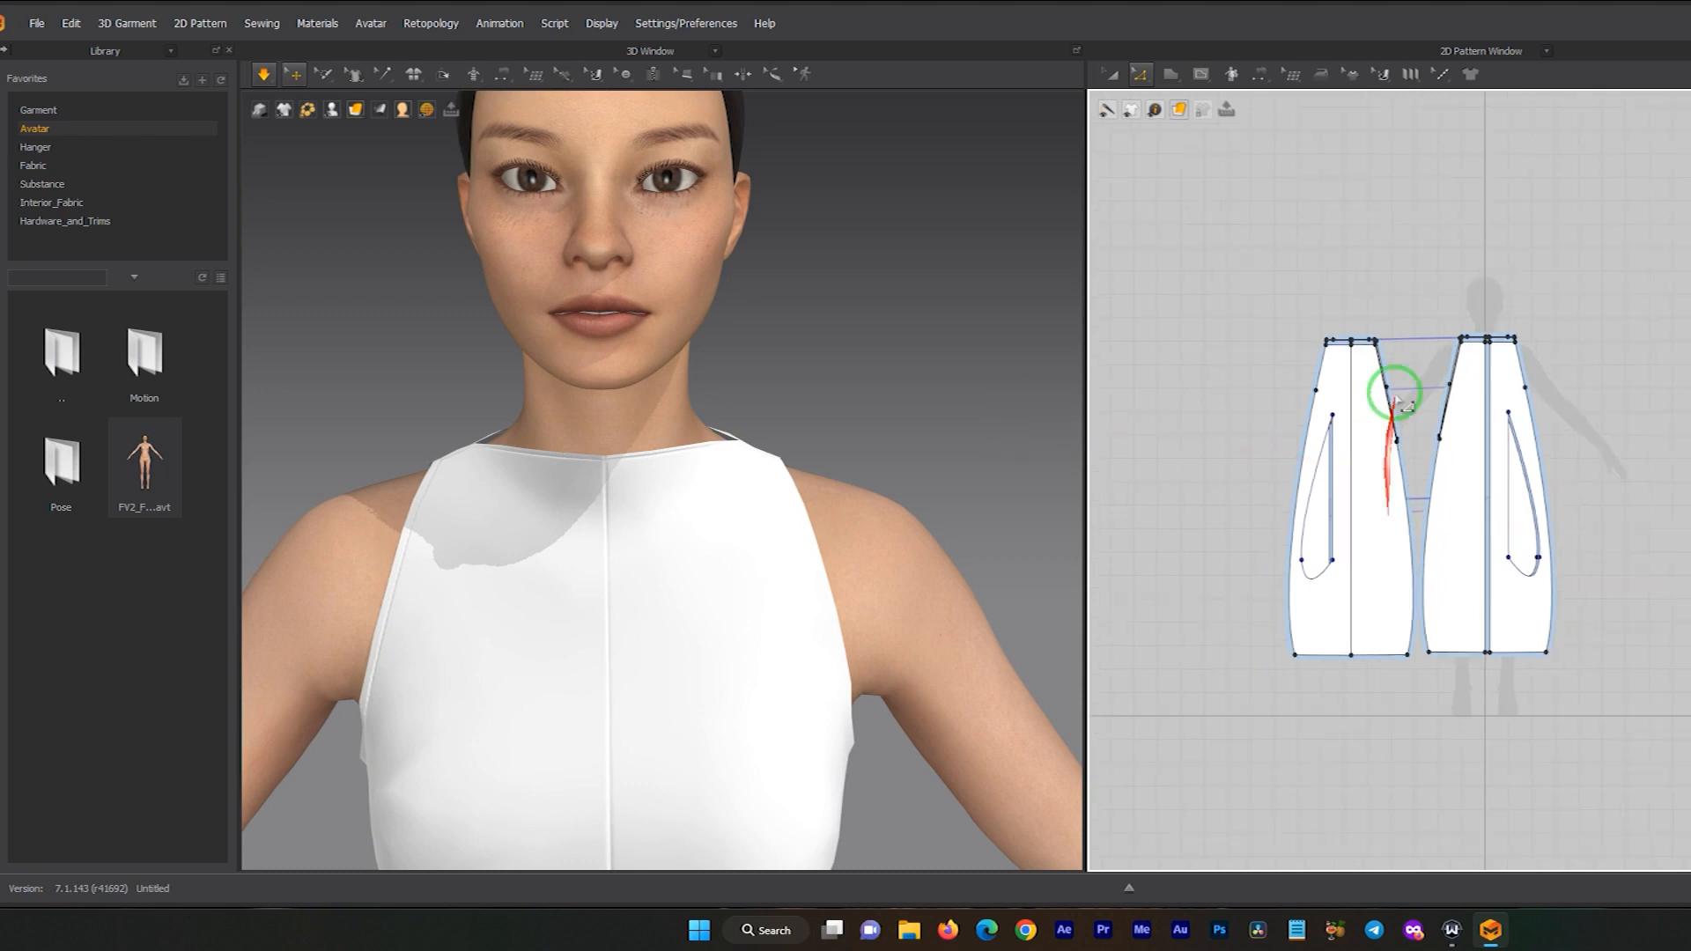
scroll(1422, 423, "up", 3)
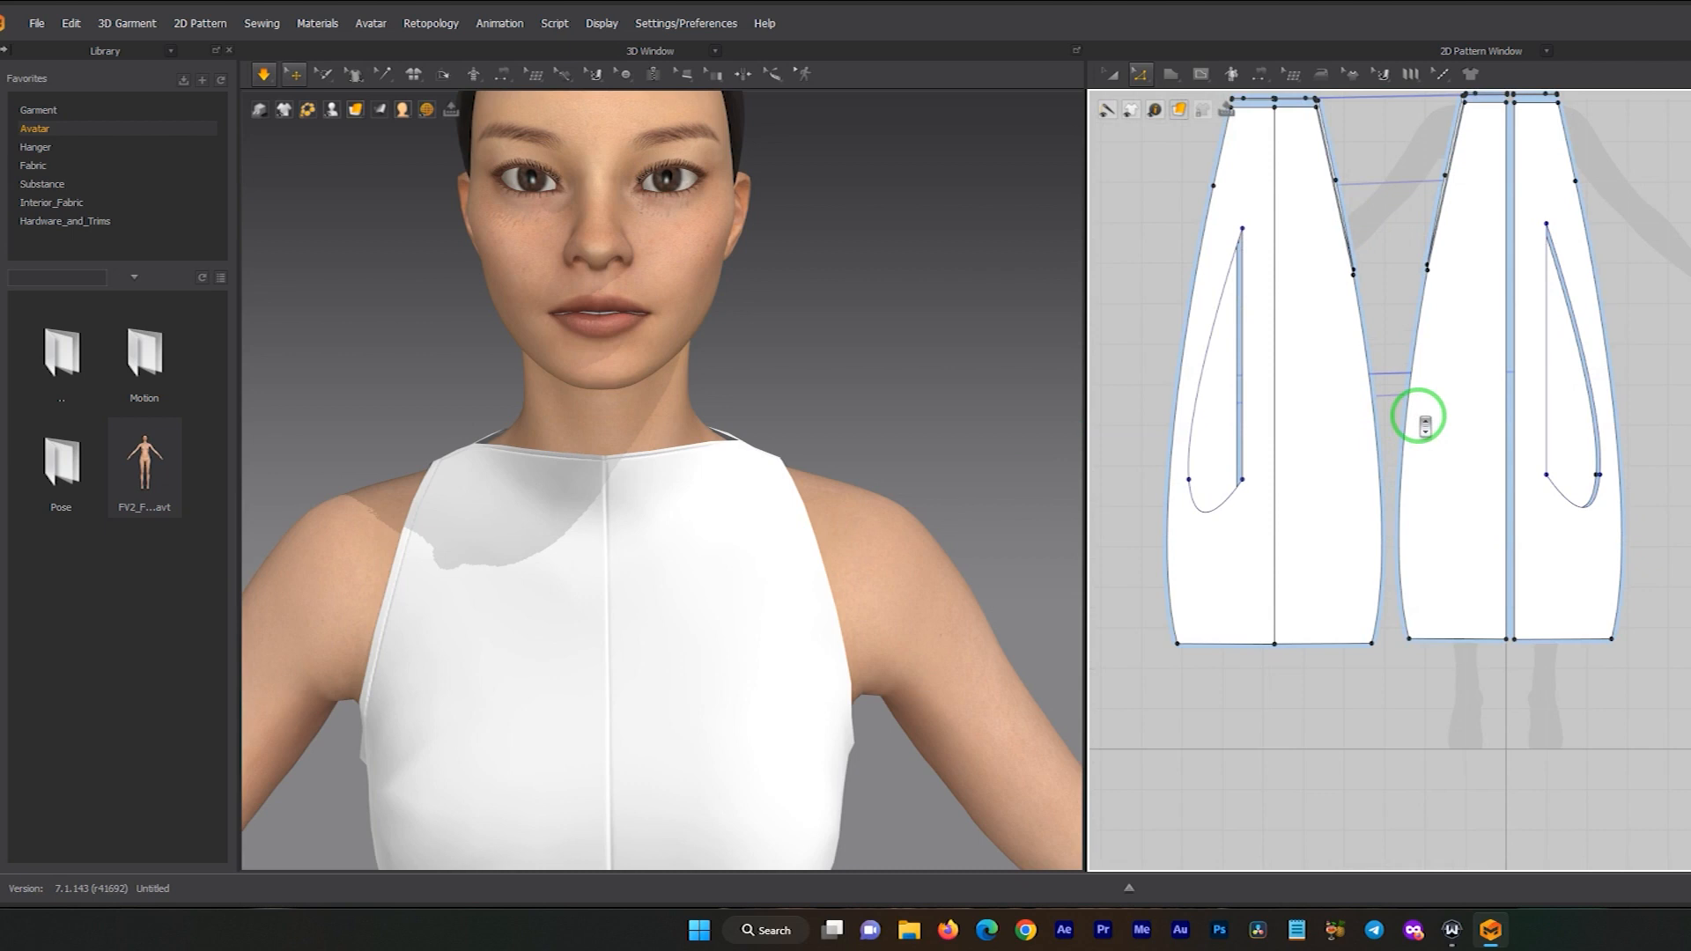
scroll(1423, 432, "down", 1)
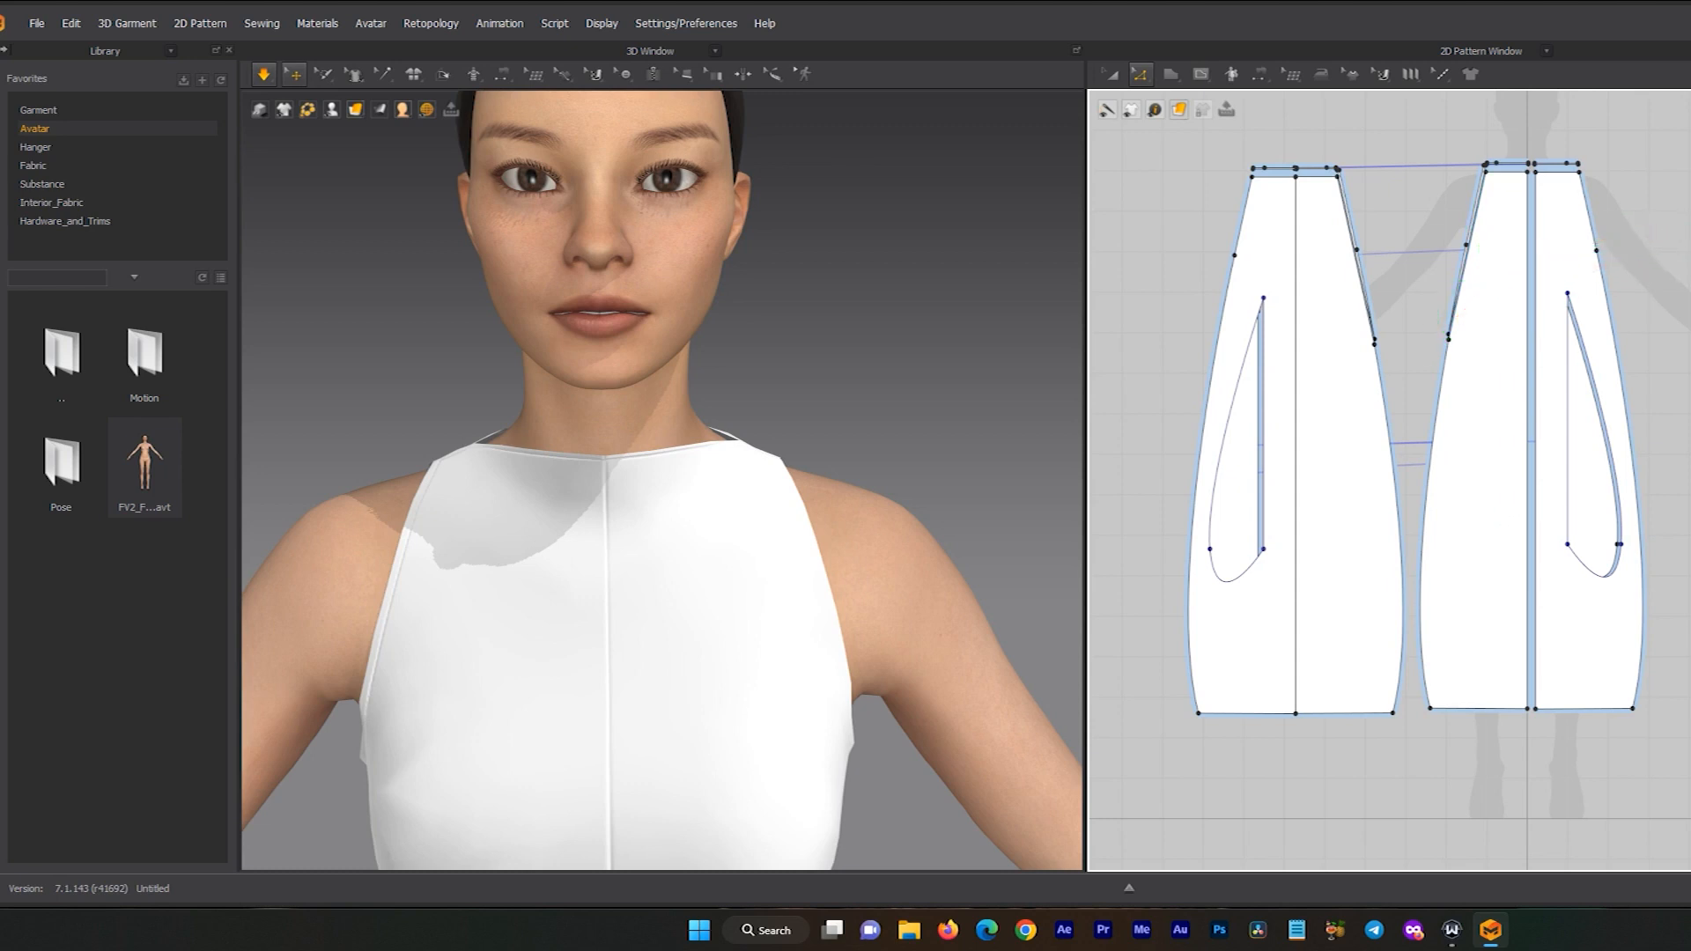
middle_click_drag(1441, 201, 1481, 243)
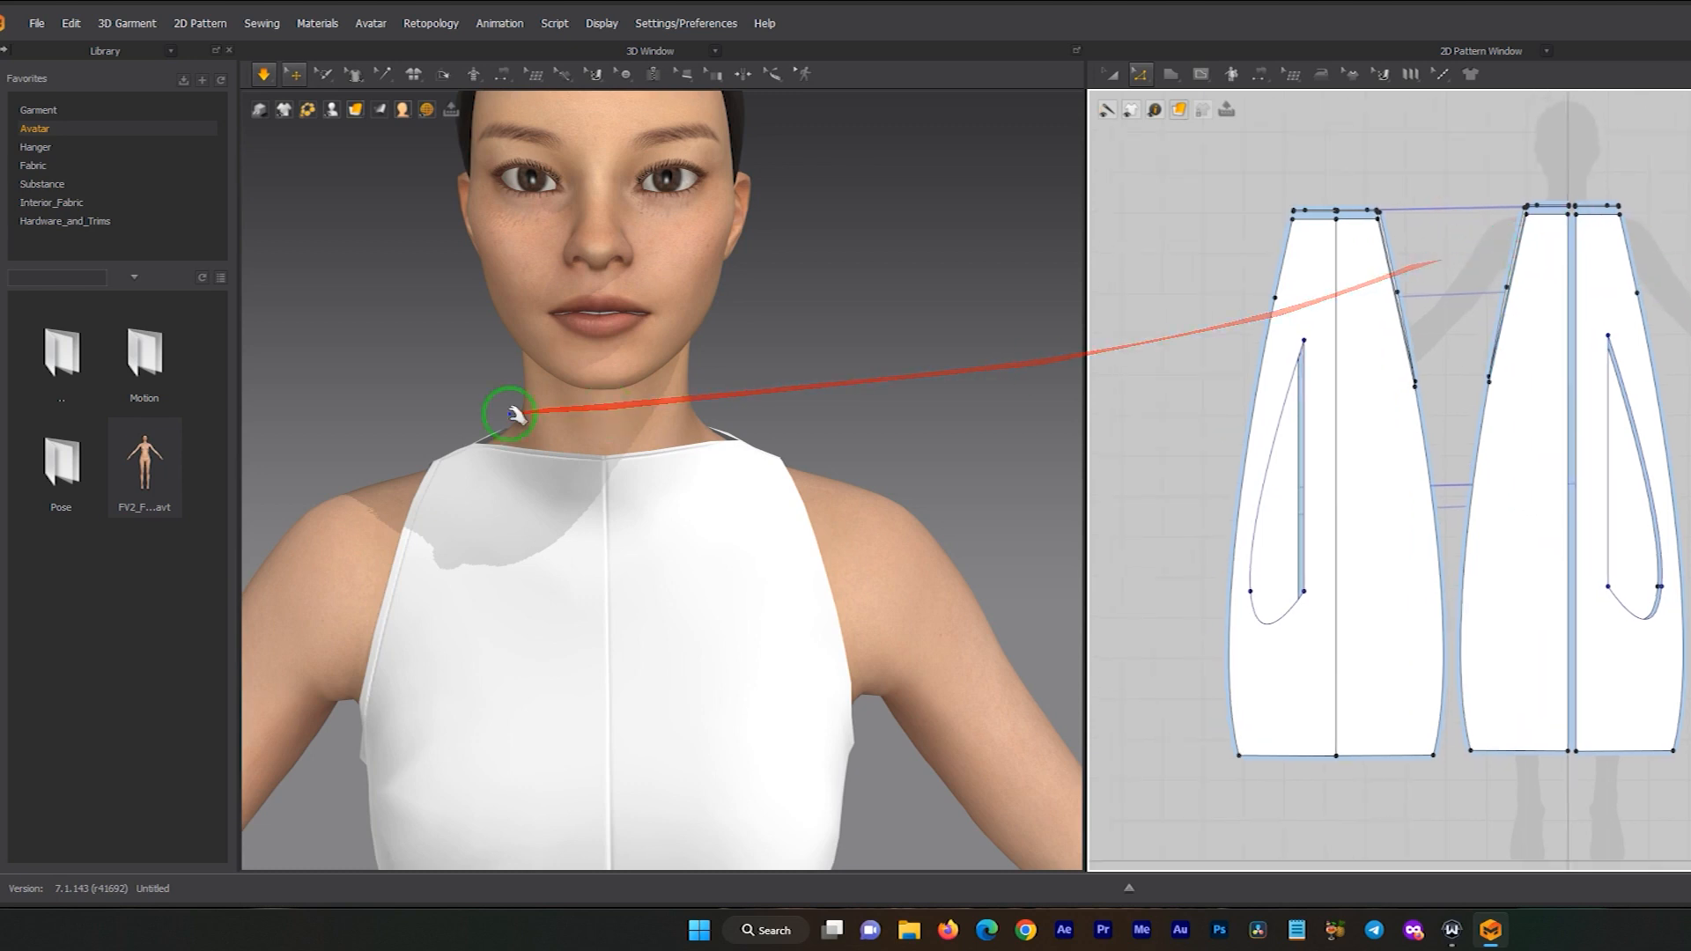
- Browse the Fabric library presets and check the details of (Default_for_Simulation).zfab
left_click(52, 165)
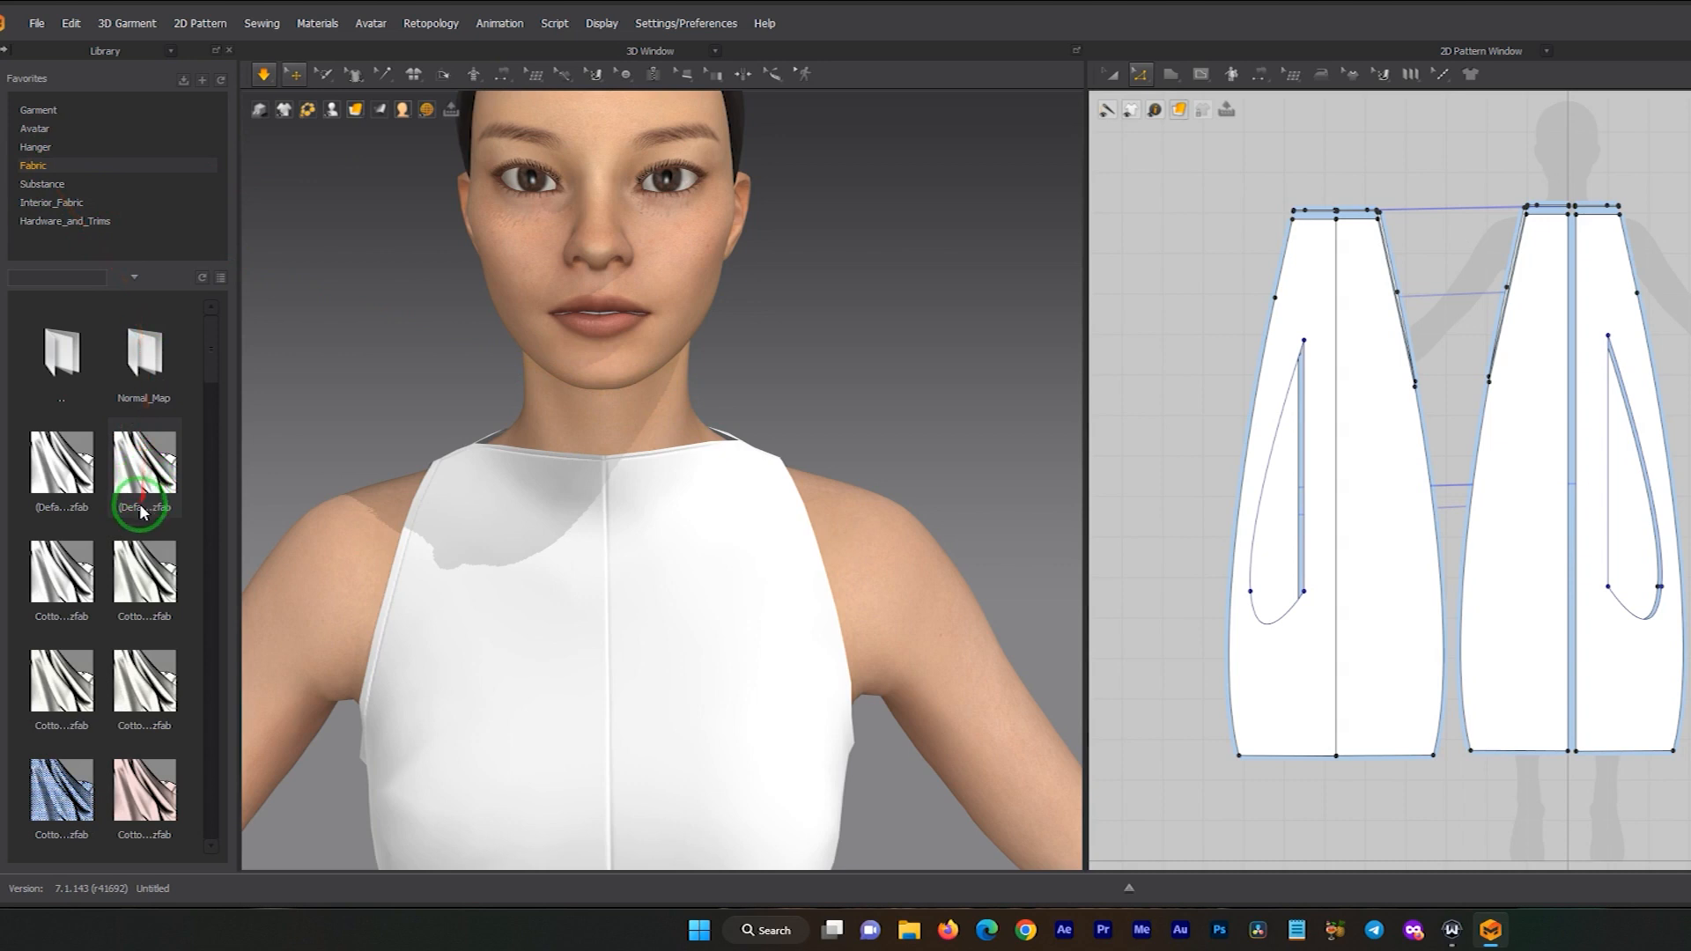
left_click_drag(212, 361, 219, 483)
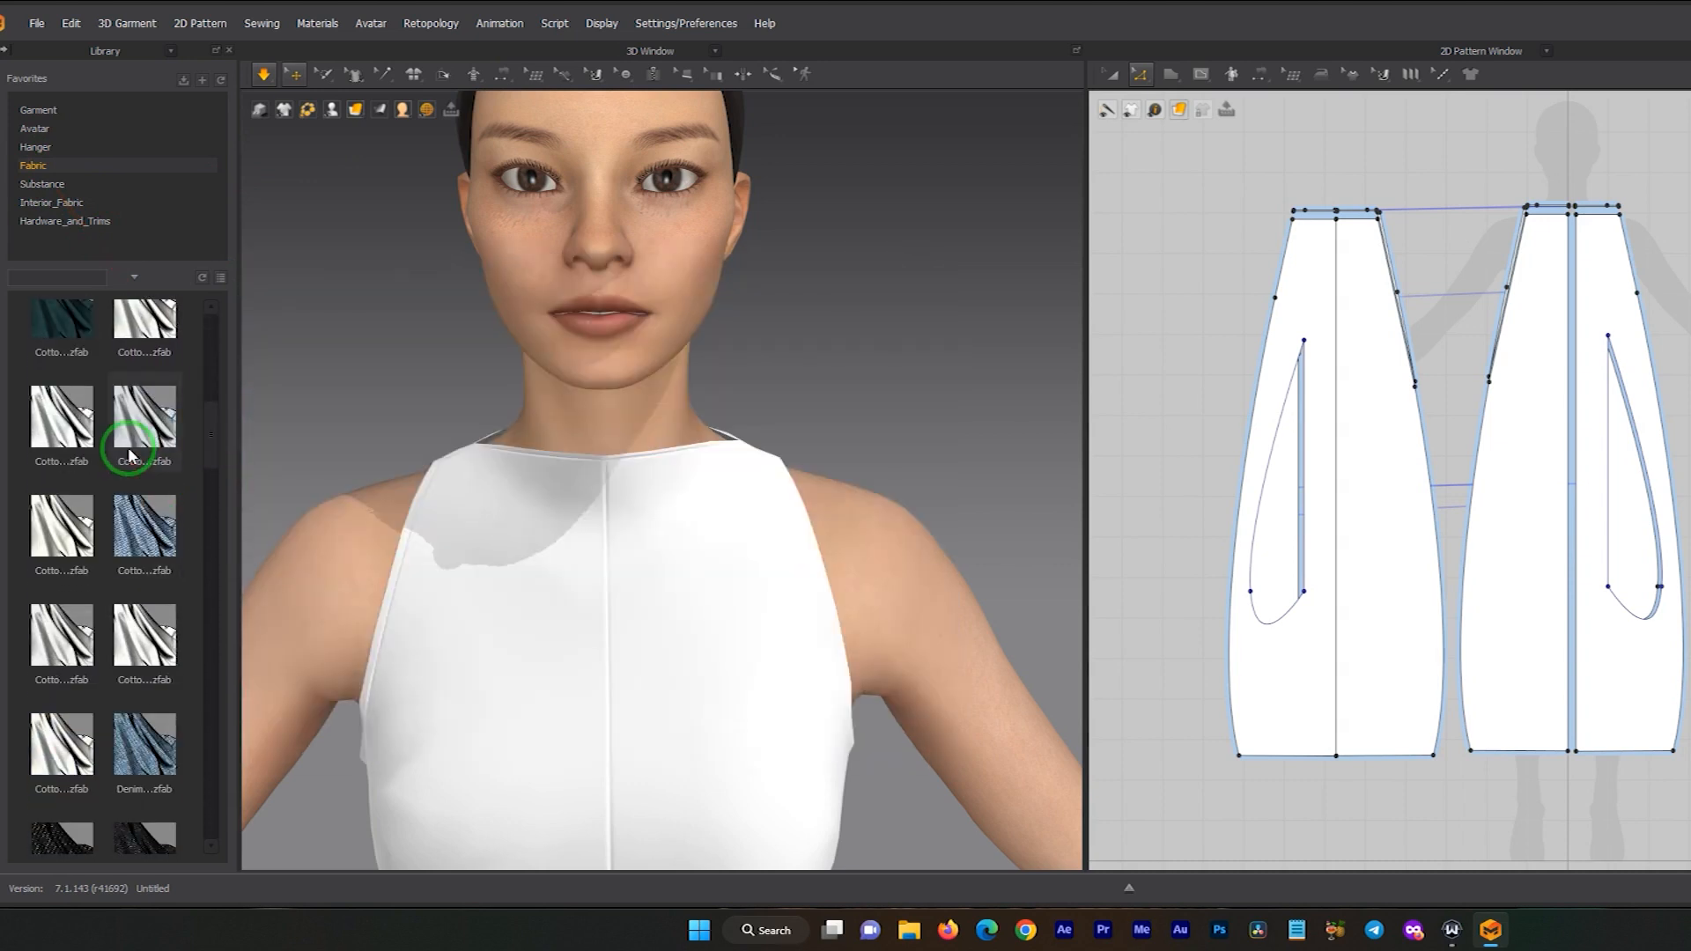
left_click(129, 455)
scroll(129, 455, "up", 4)
left_click(75, 451)
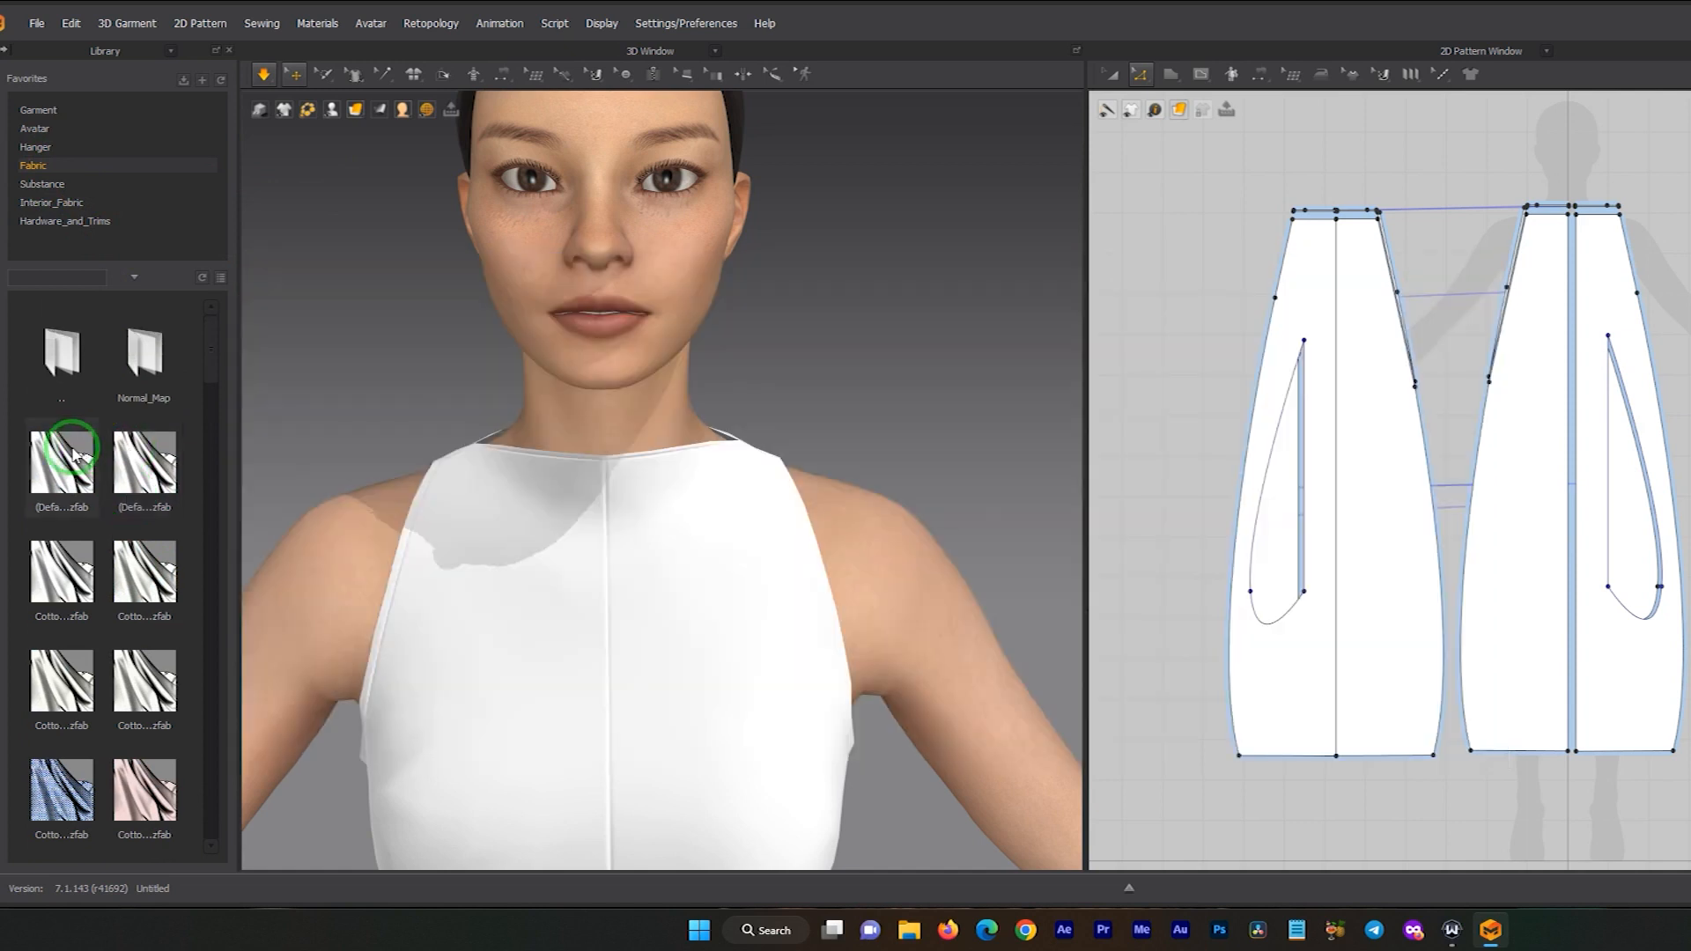
scroll(75, 454, "down", 8)
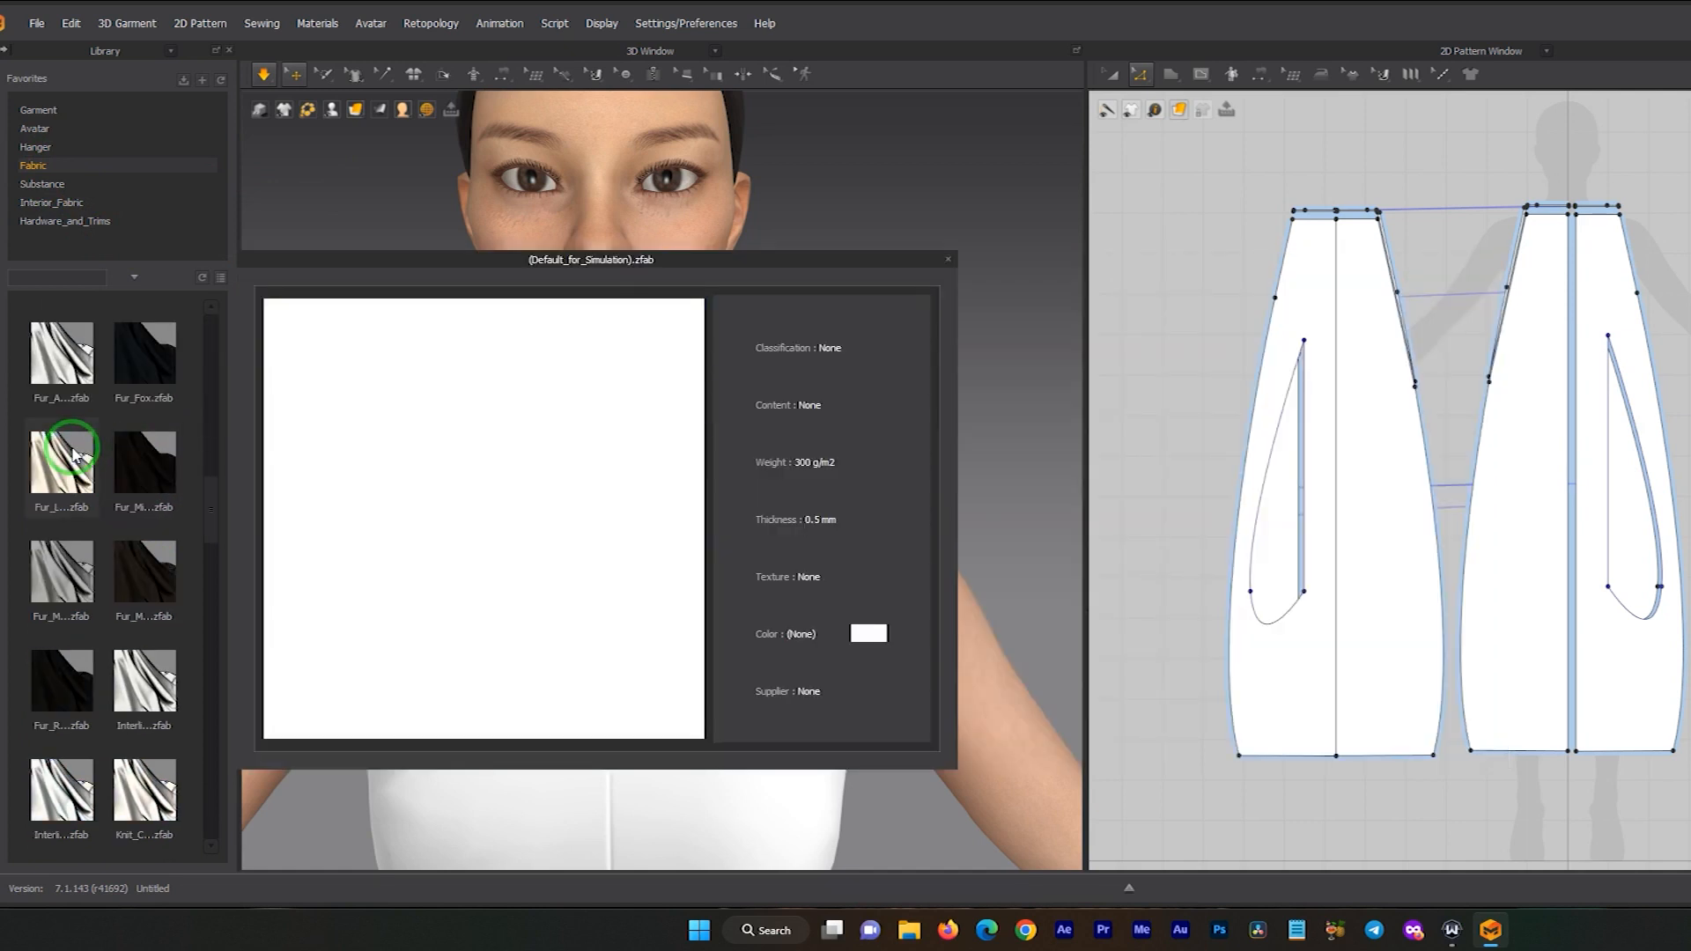
scroll(75, 454, "down", 4)
left_click(59, 489)
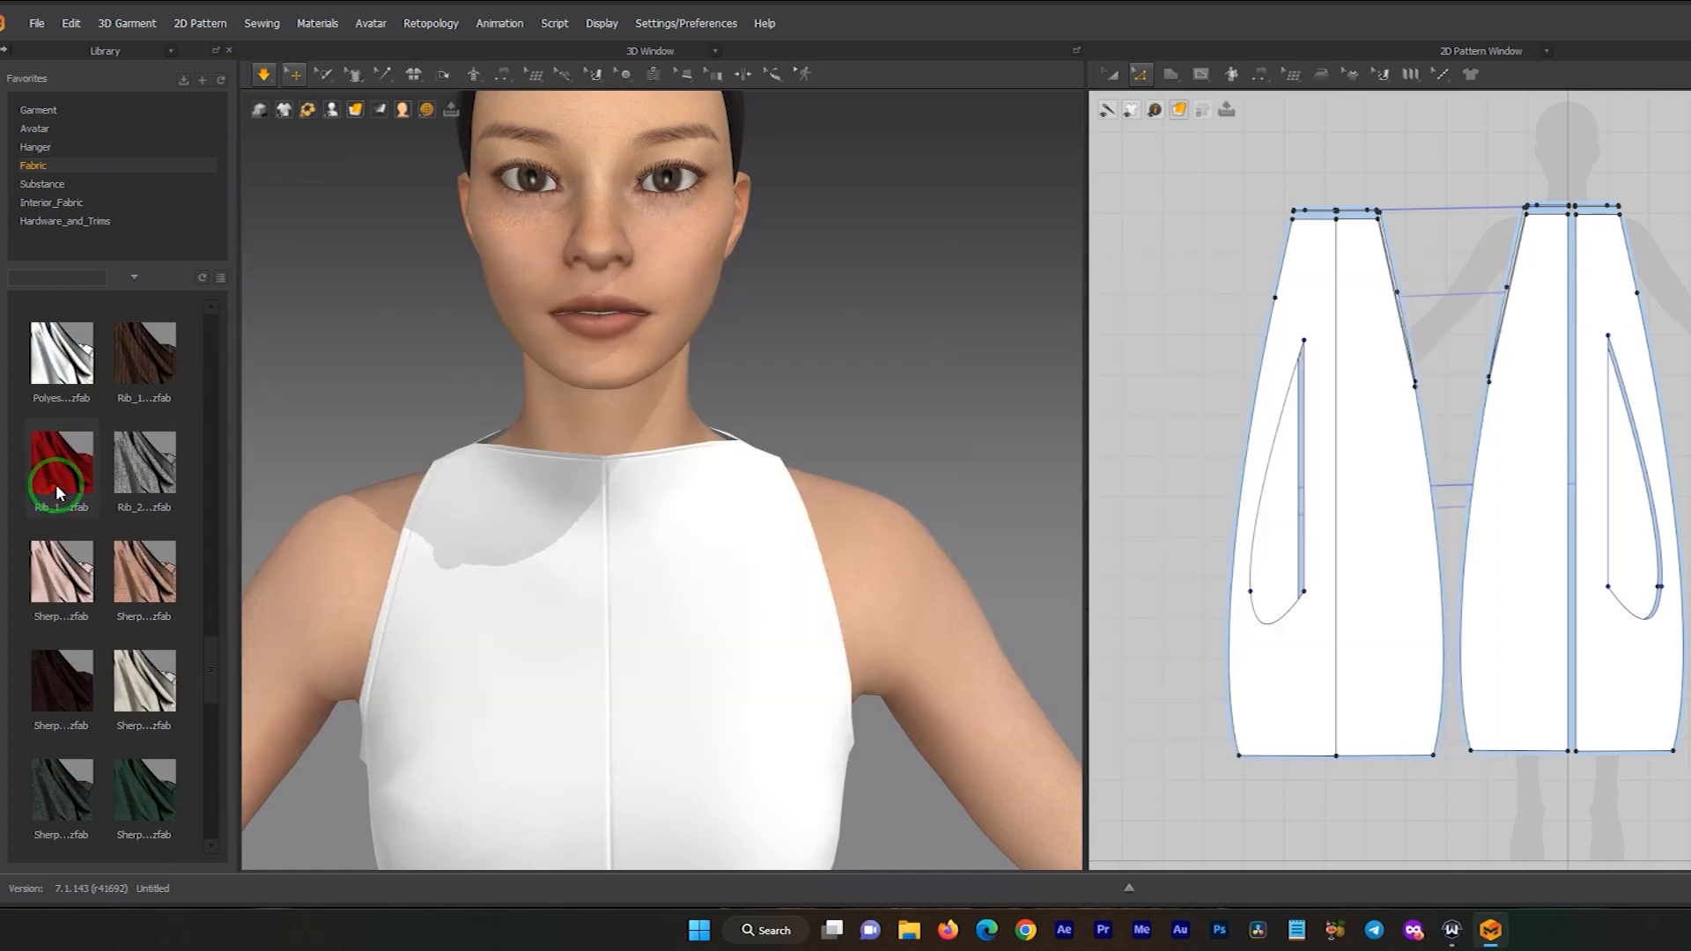
- Try the red rib fabric, and apply the dark green Sherpa fabric to the front half without the teardrop insert
left_click_drag(58, 491, 380, 539)
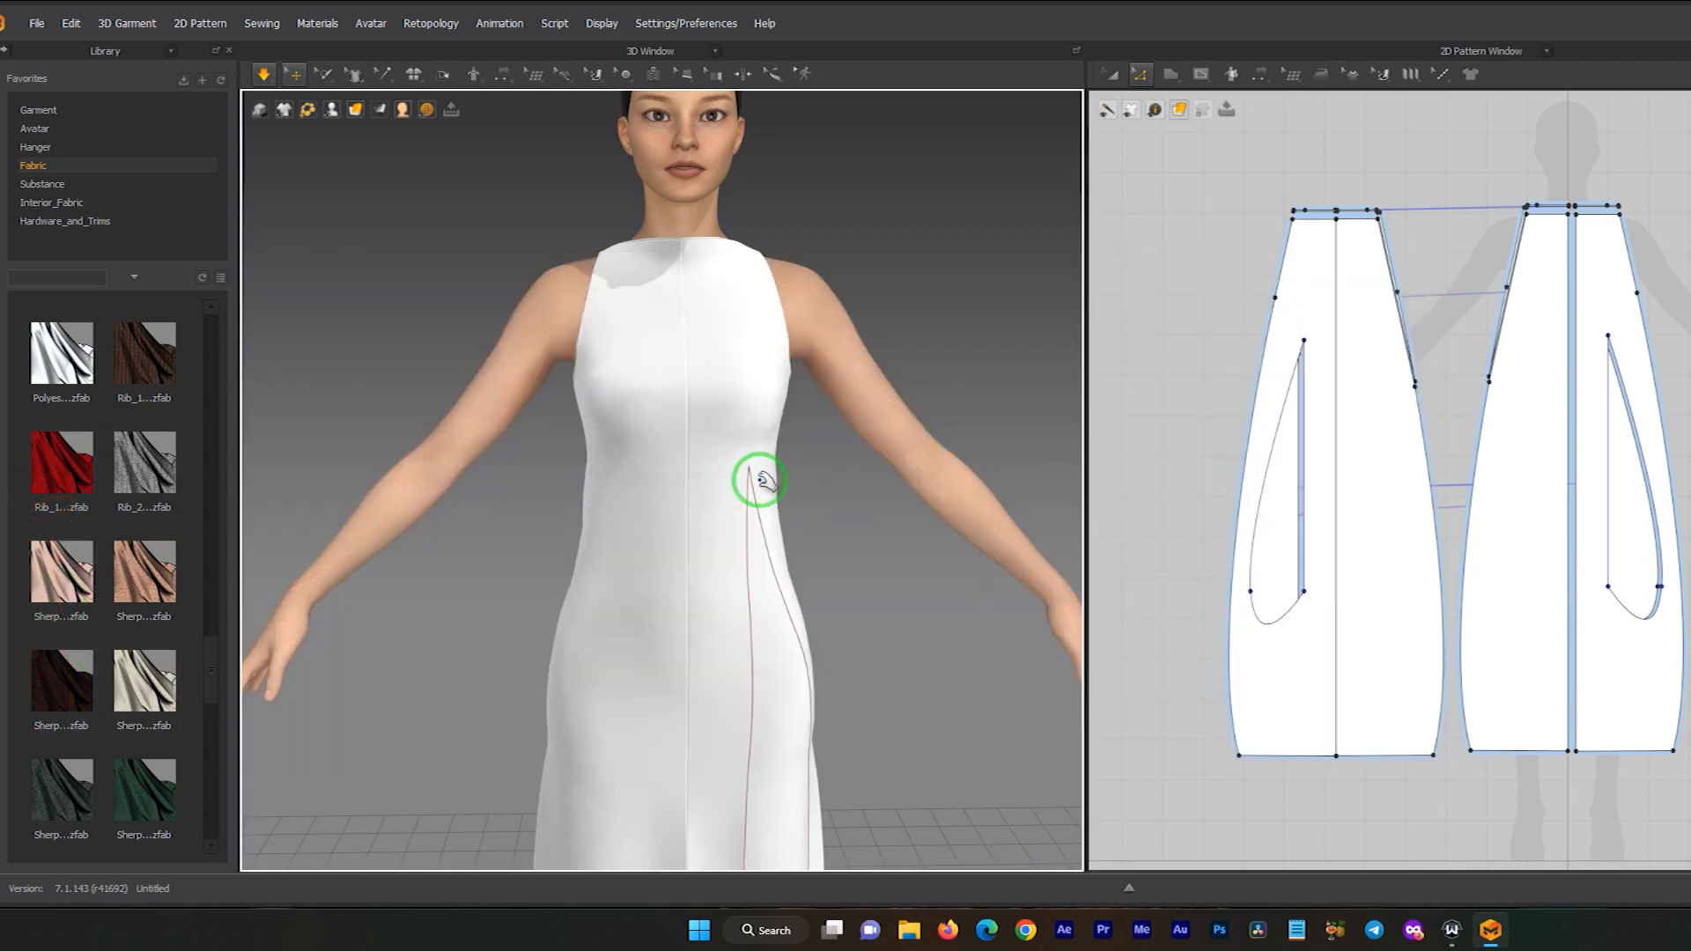
left_click_drag(608, 365, 3, 580)
scroll(45, 585, "down", 3)
scroll(54, 585, "up", 3)
scroll(110, 721, "down", 1)
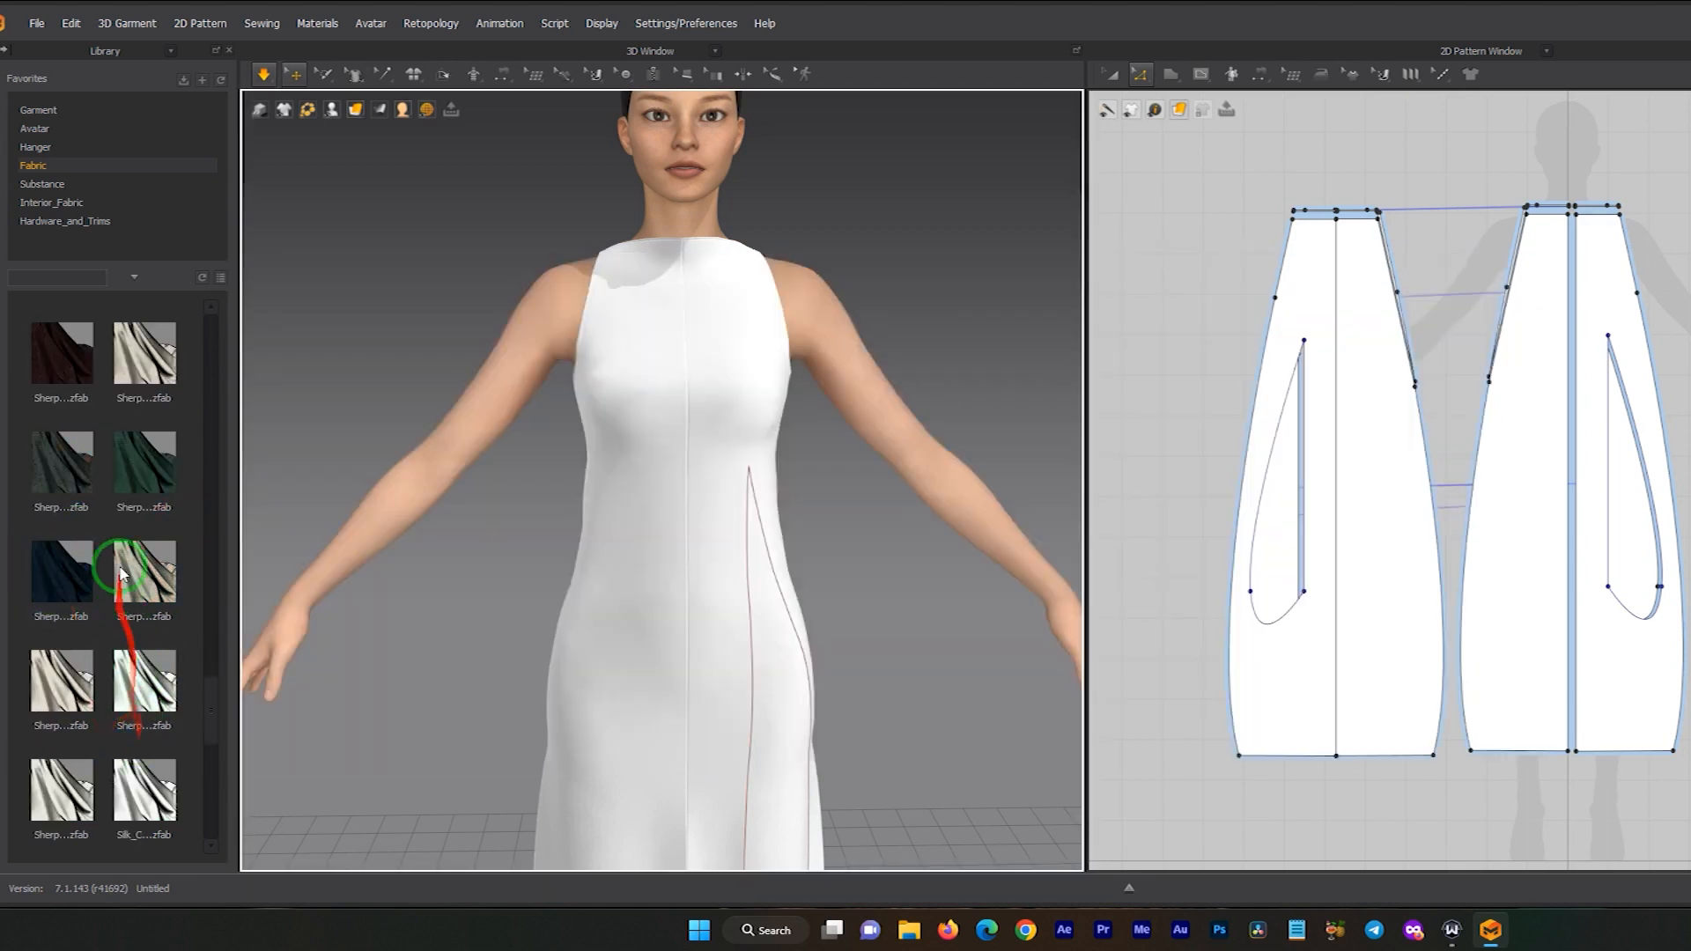
left_click_drag(146, 487, 656, 361)
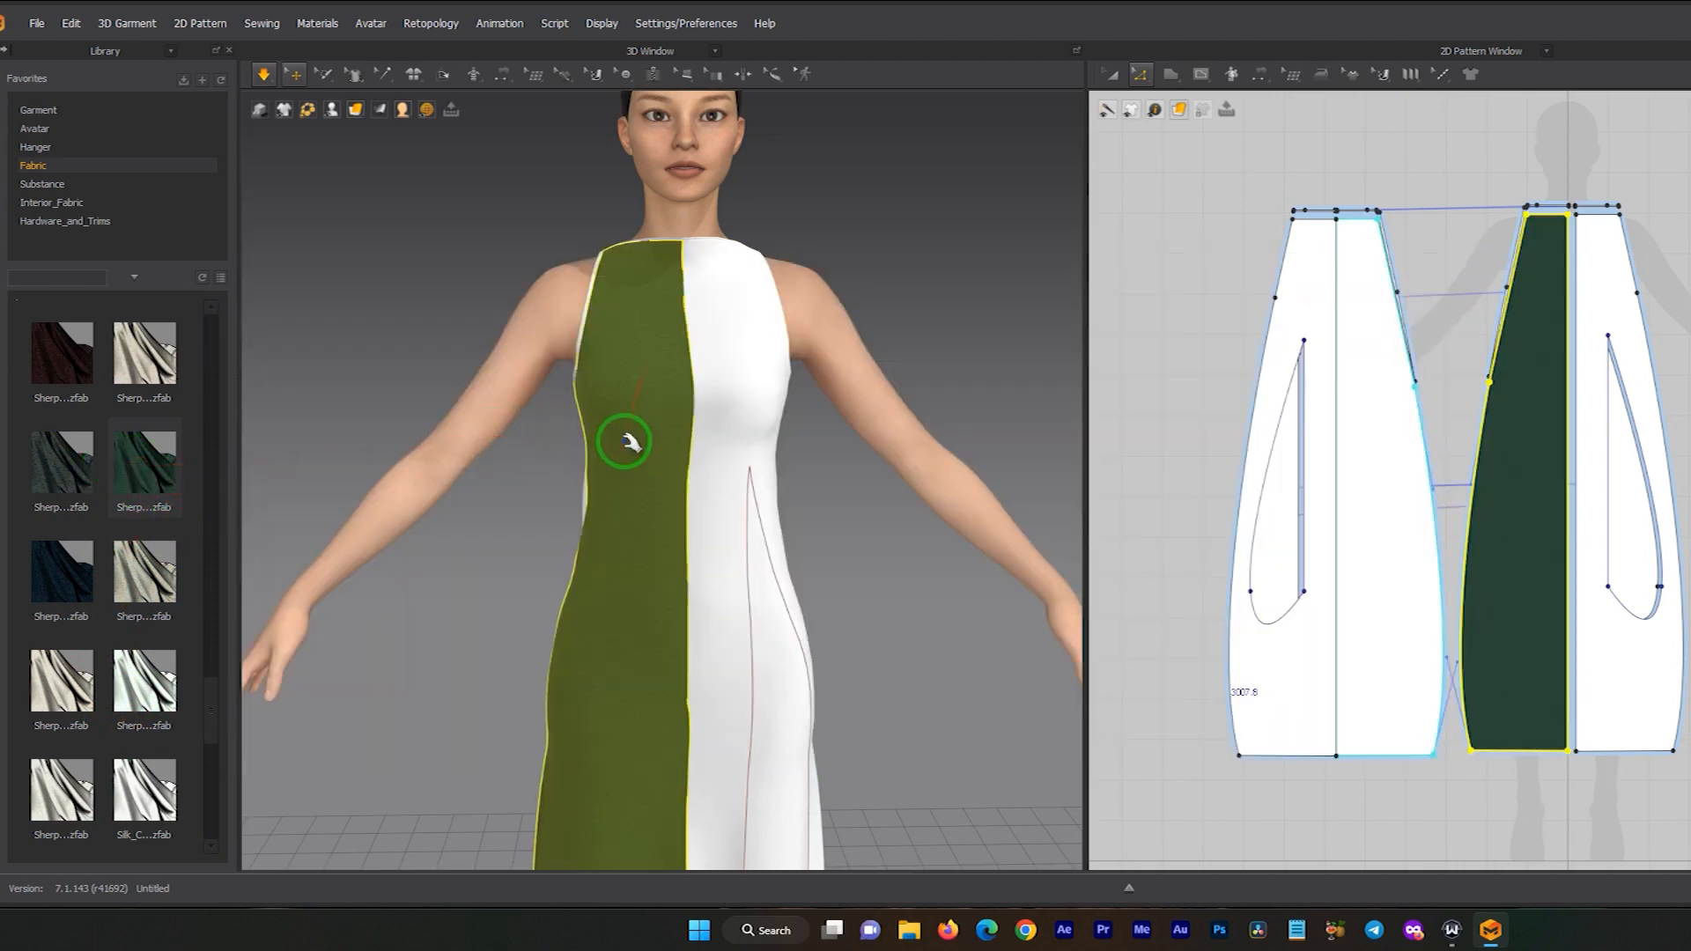
scroll(674, 482, "down", 3)
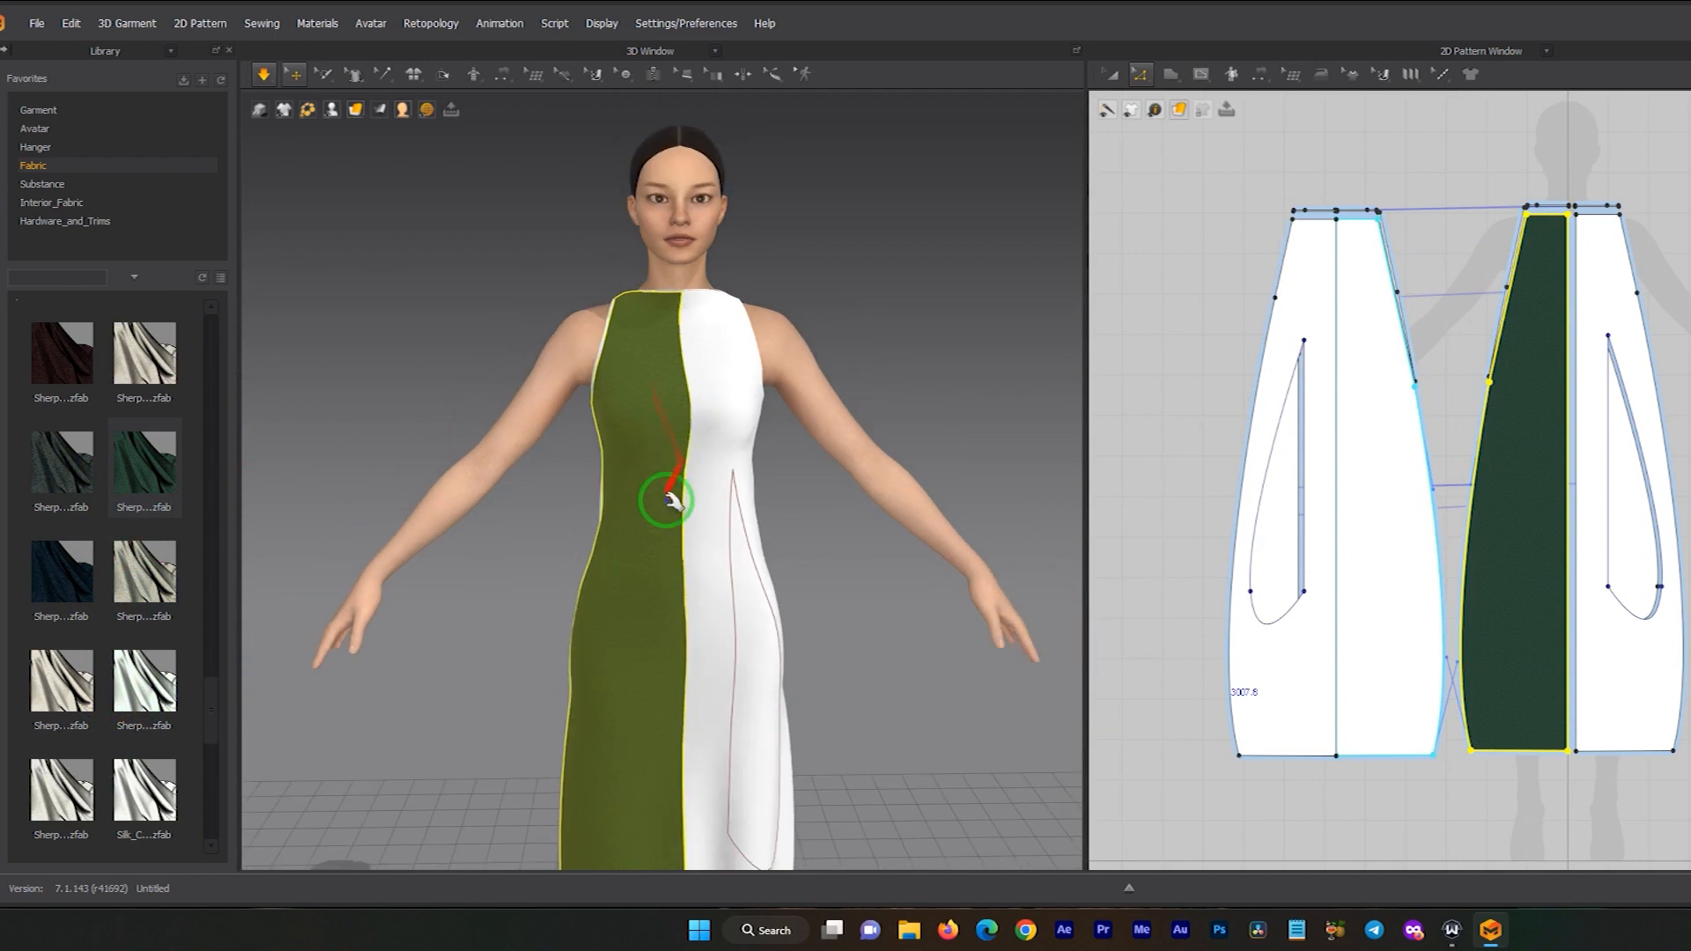
- Apply the dark green Sherpa fabric to the remaining white half of the dress front
middle_click_drag(650, 564, 603, 371)
scroll(596, 287, "up", 4)
middle_click_drag(590, 275, 624, 470)
scroll(587, 310, "up", 2)
left_click_drag(158, 462, 737, 432)
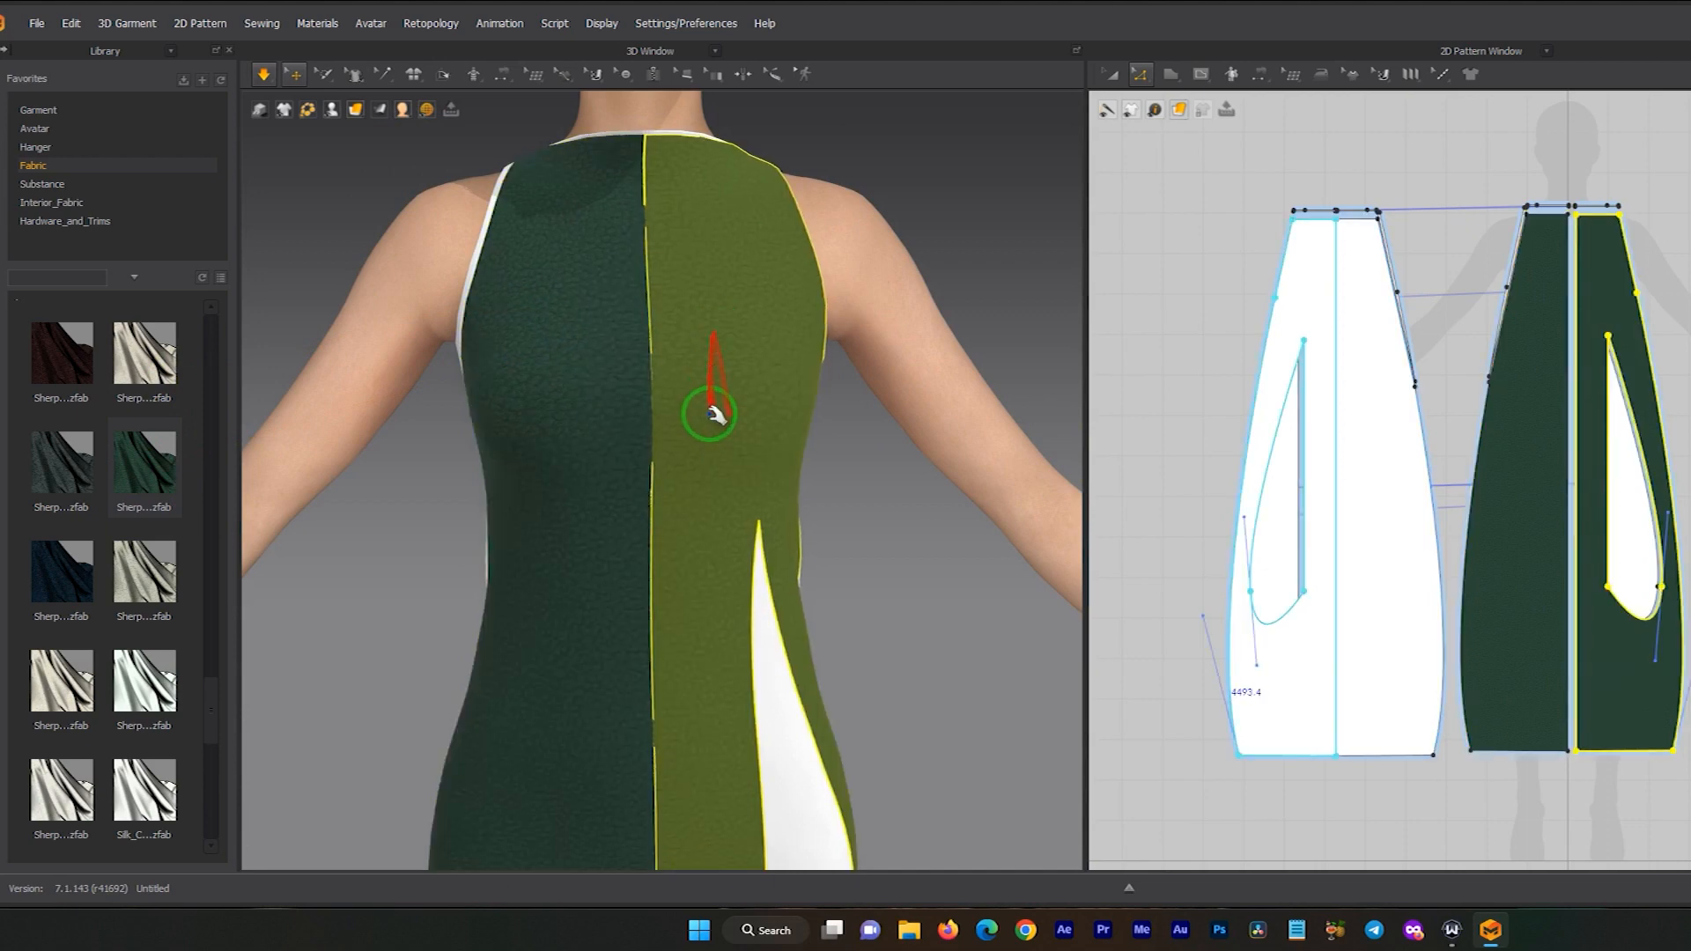
- Apply the dark green Sherpa fabric to the back dress panel on the avatar's right side
scroll(701, 449, "down", 3)
middle_click_drag(679, 605, 669, 381)
right_click_drag(608, 424, 887, 453)
left_click_drag(83, 464, 629, 328)
left_click_drag(137, 488, 1687, 379)
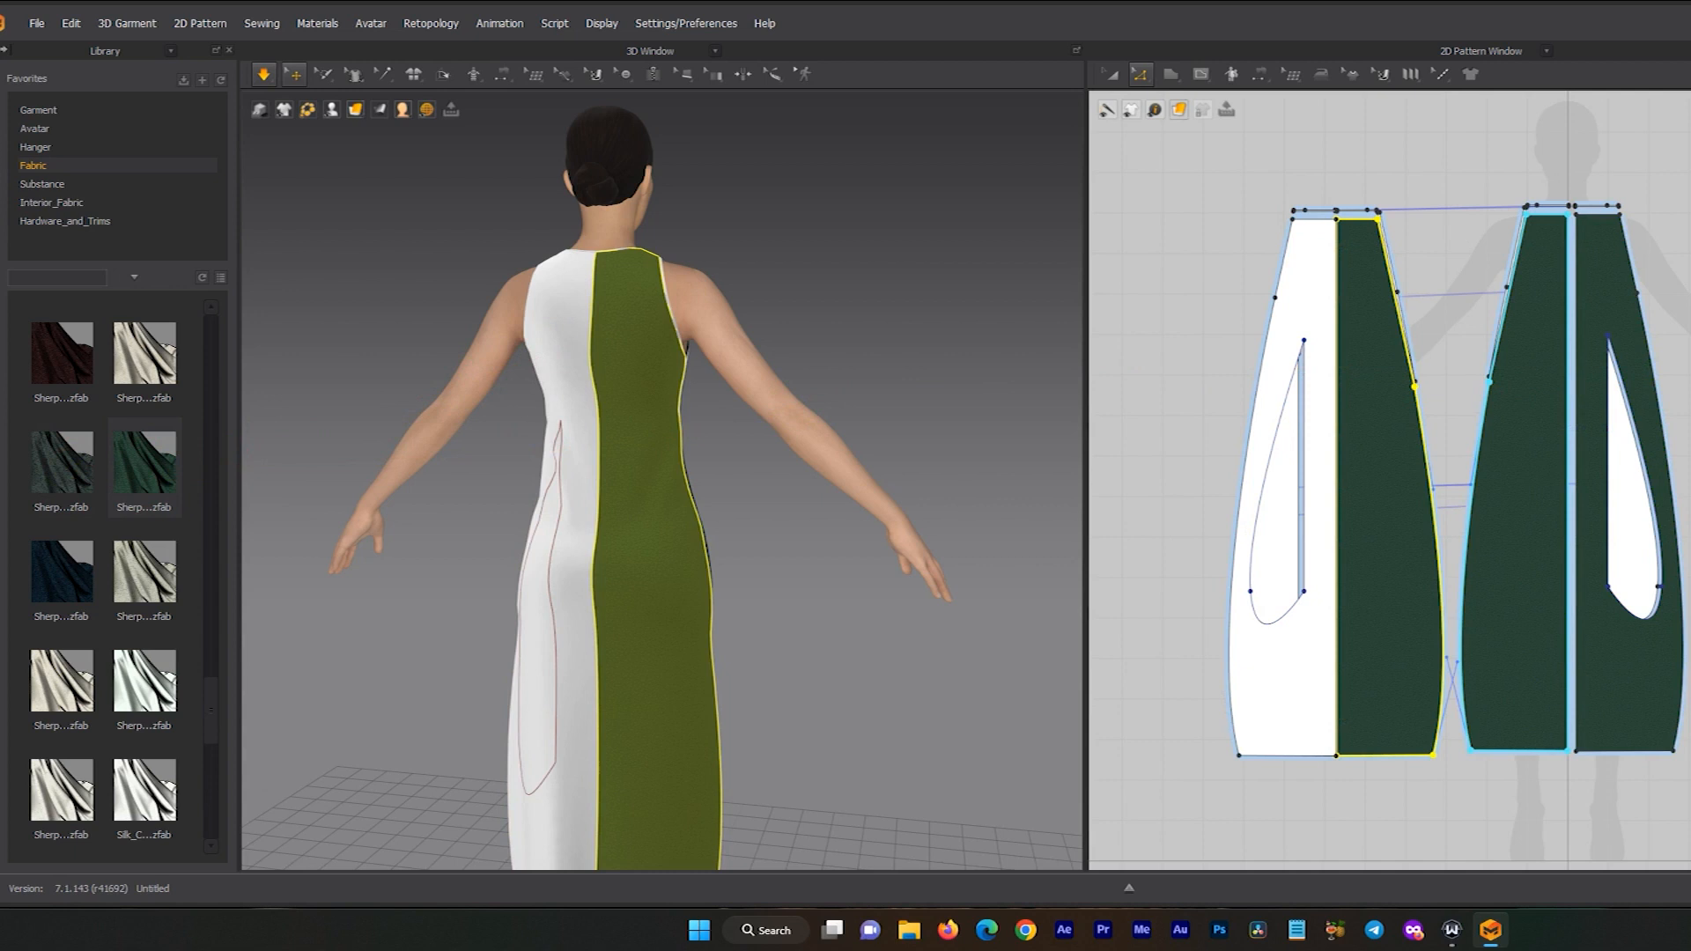
left_click(1454, 326)
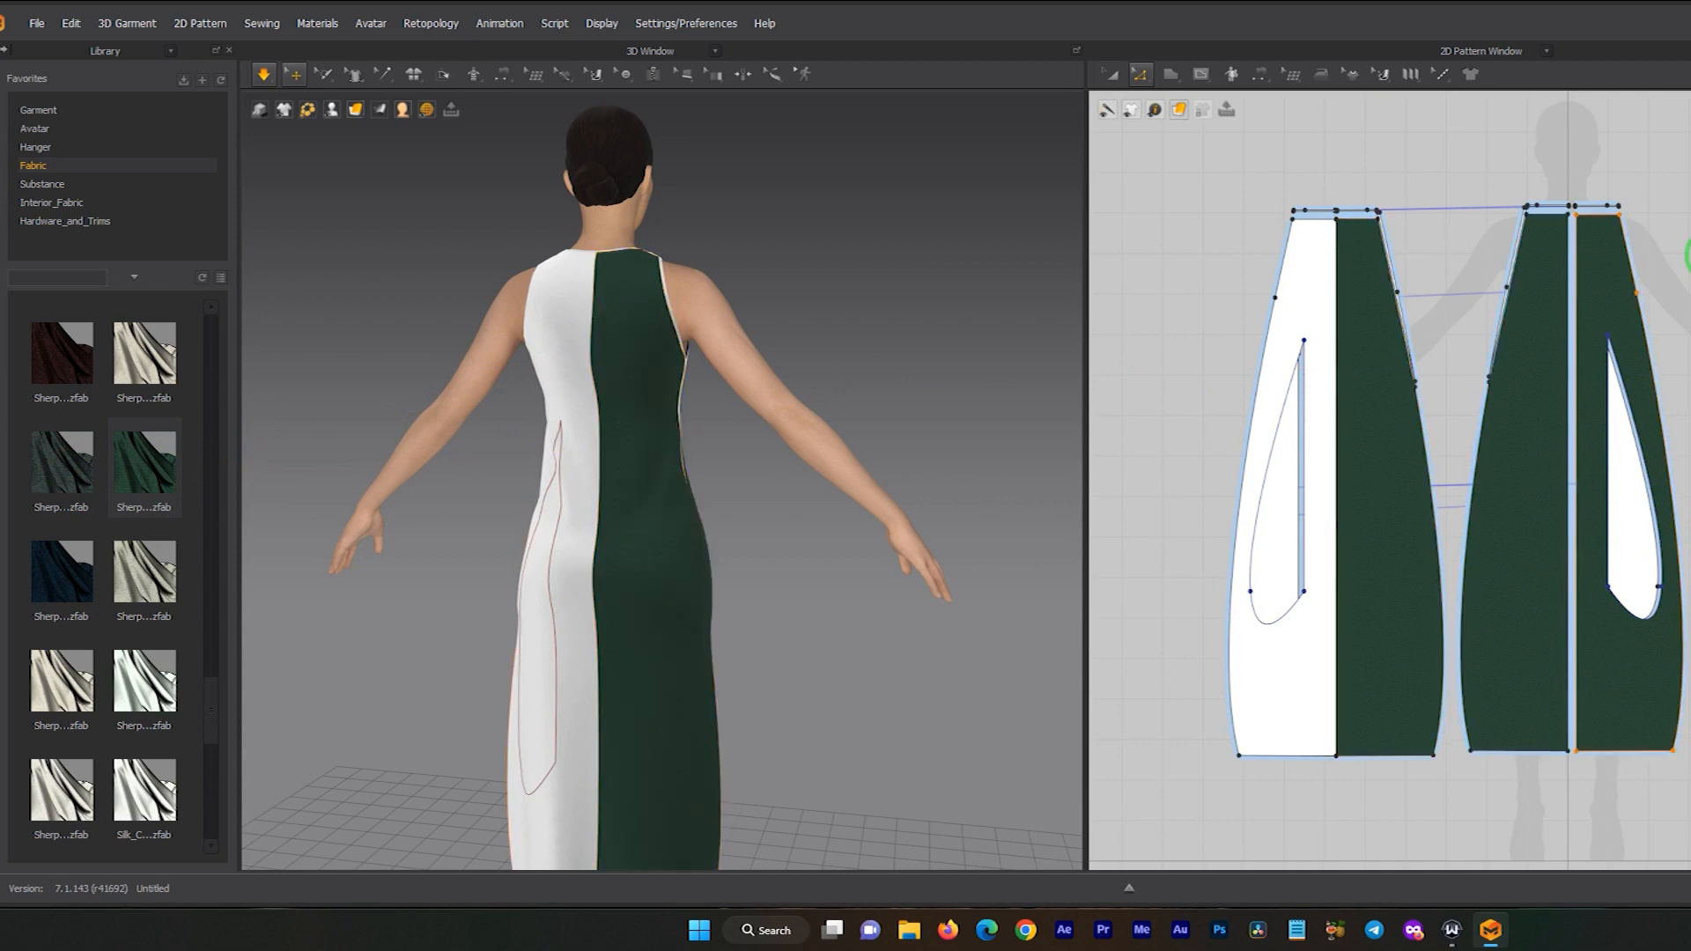
- Apply the dark green Sherpa fabric to the remaining white half of the dress back
mouse_move(547, 388)
right_mouse_down()
mouse_move(245, 430)
mouse_move(454, 462)
mouse_move(558, 389)
right_mouse_up()
left_click(556, 386)
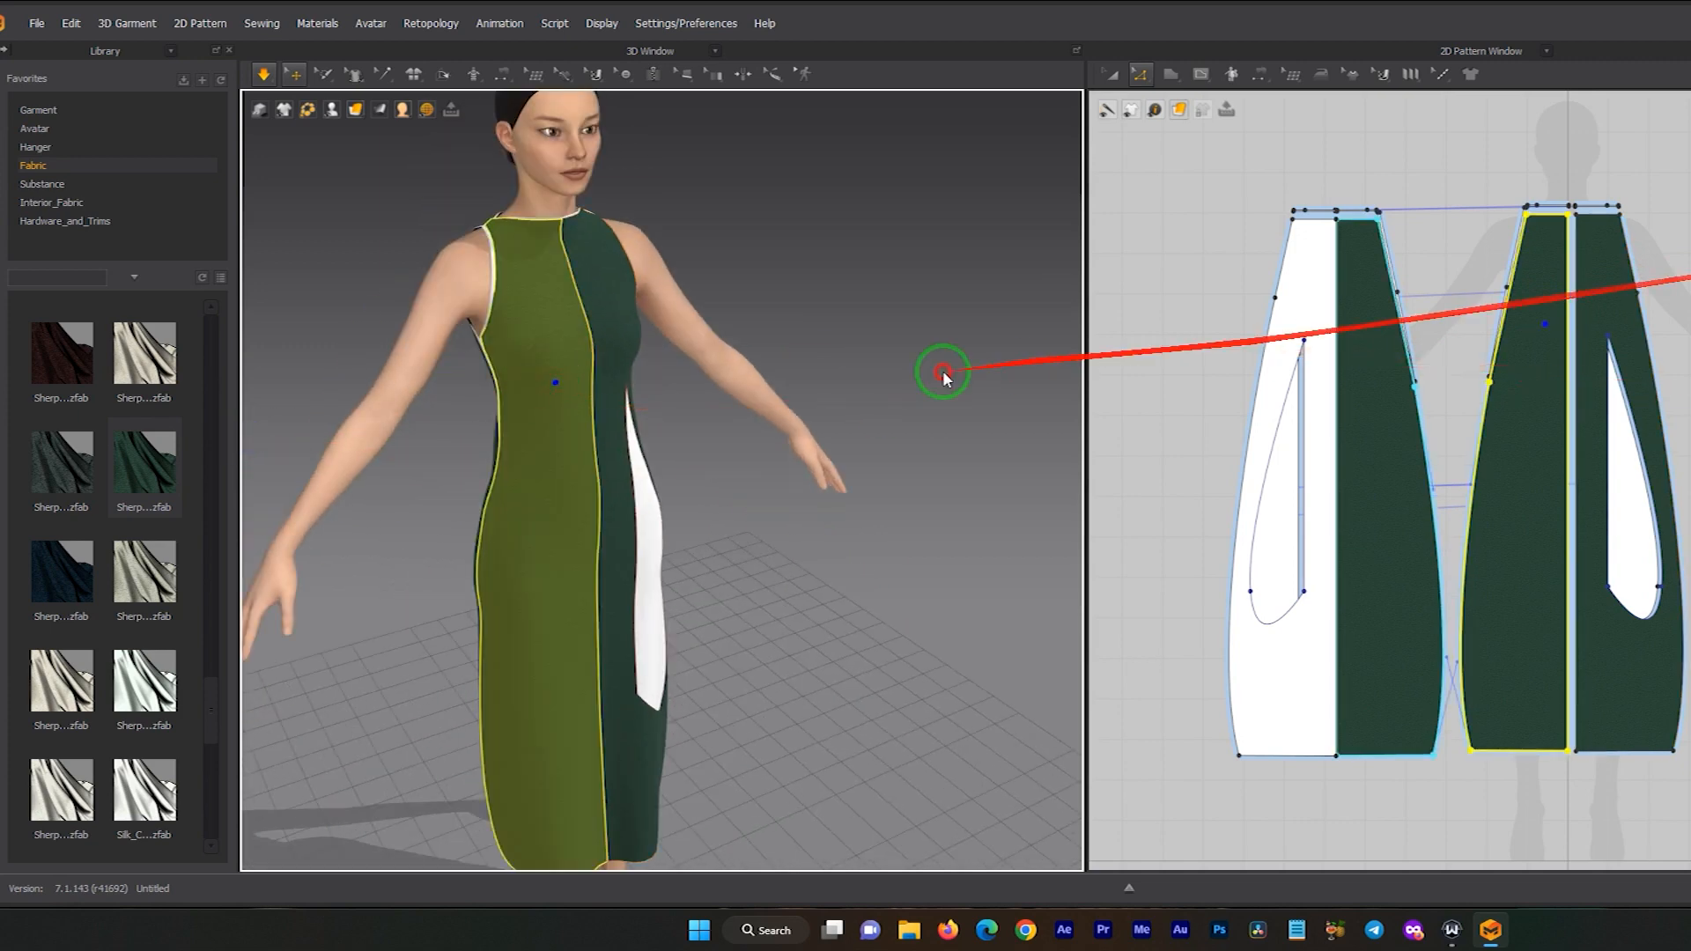
left_click(944, 376)
left_click(622, 310)
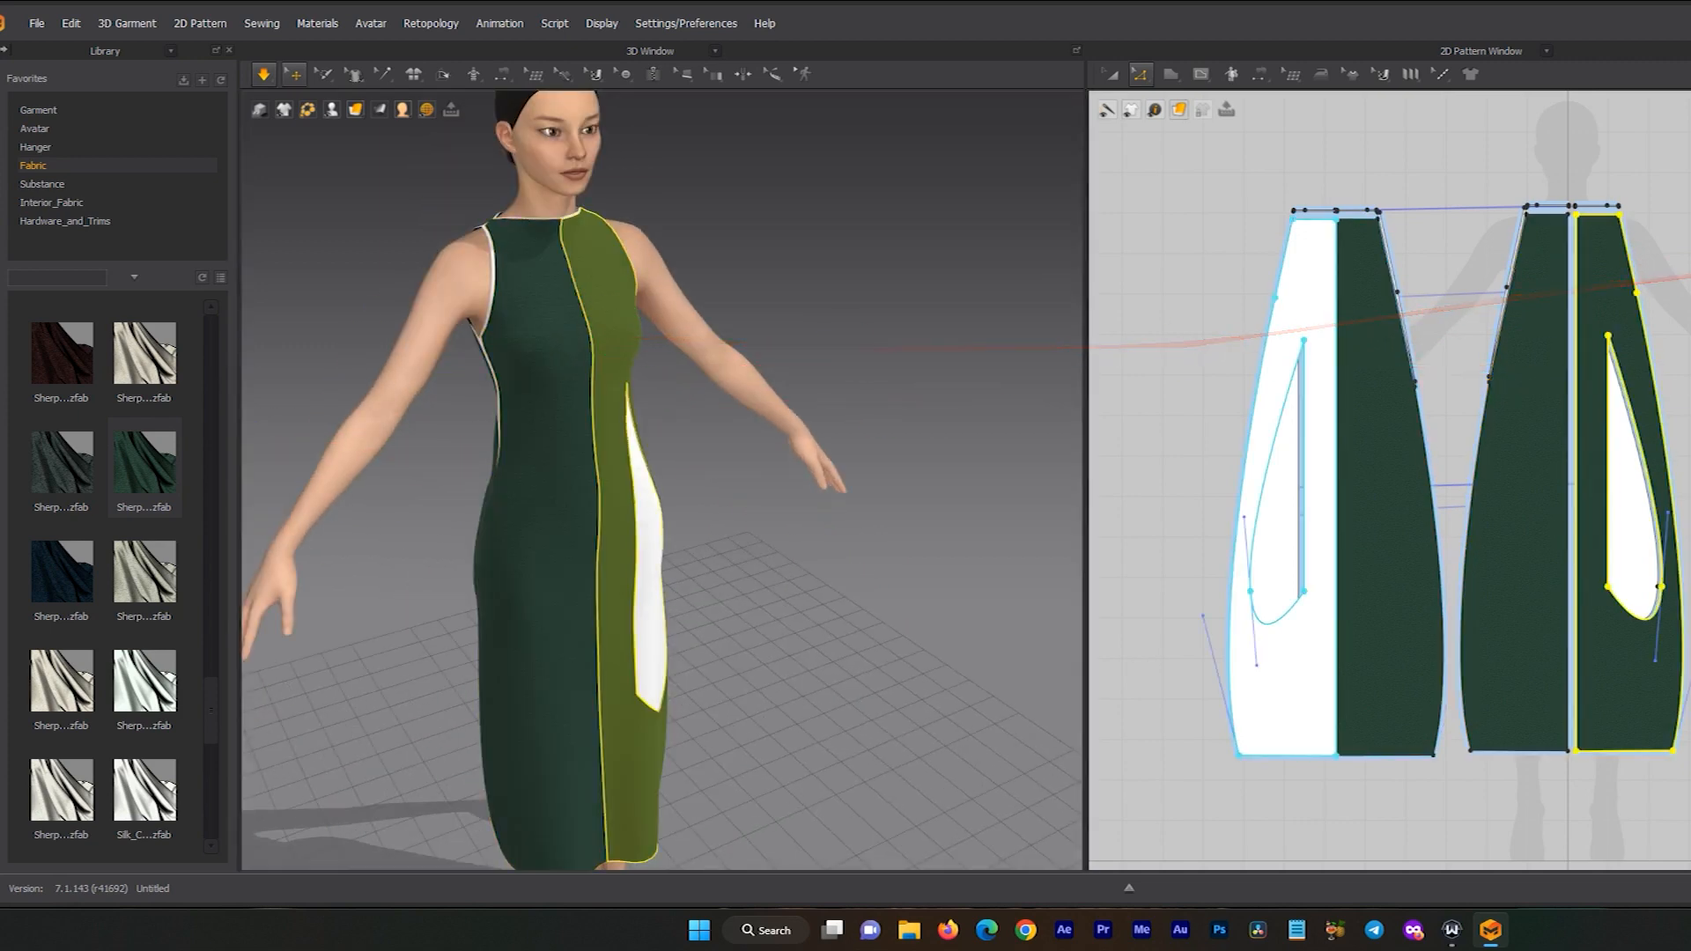
mouse_move(566, 320)
right_mouse_down()
mouse_move(861, 306)
mouse_move(559, 328)
mouse_move(581, 339)
right_mouse_up()
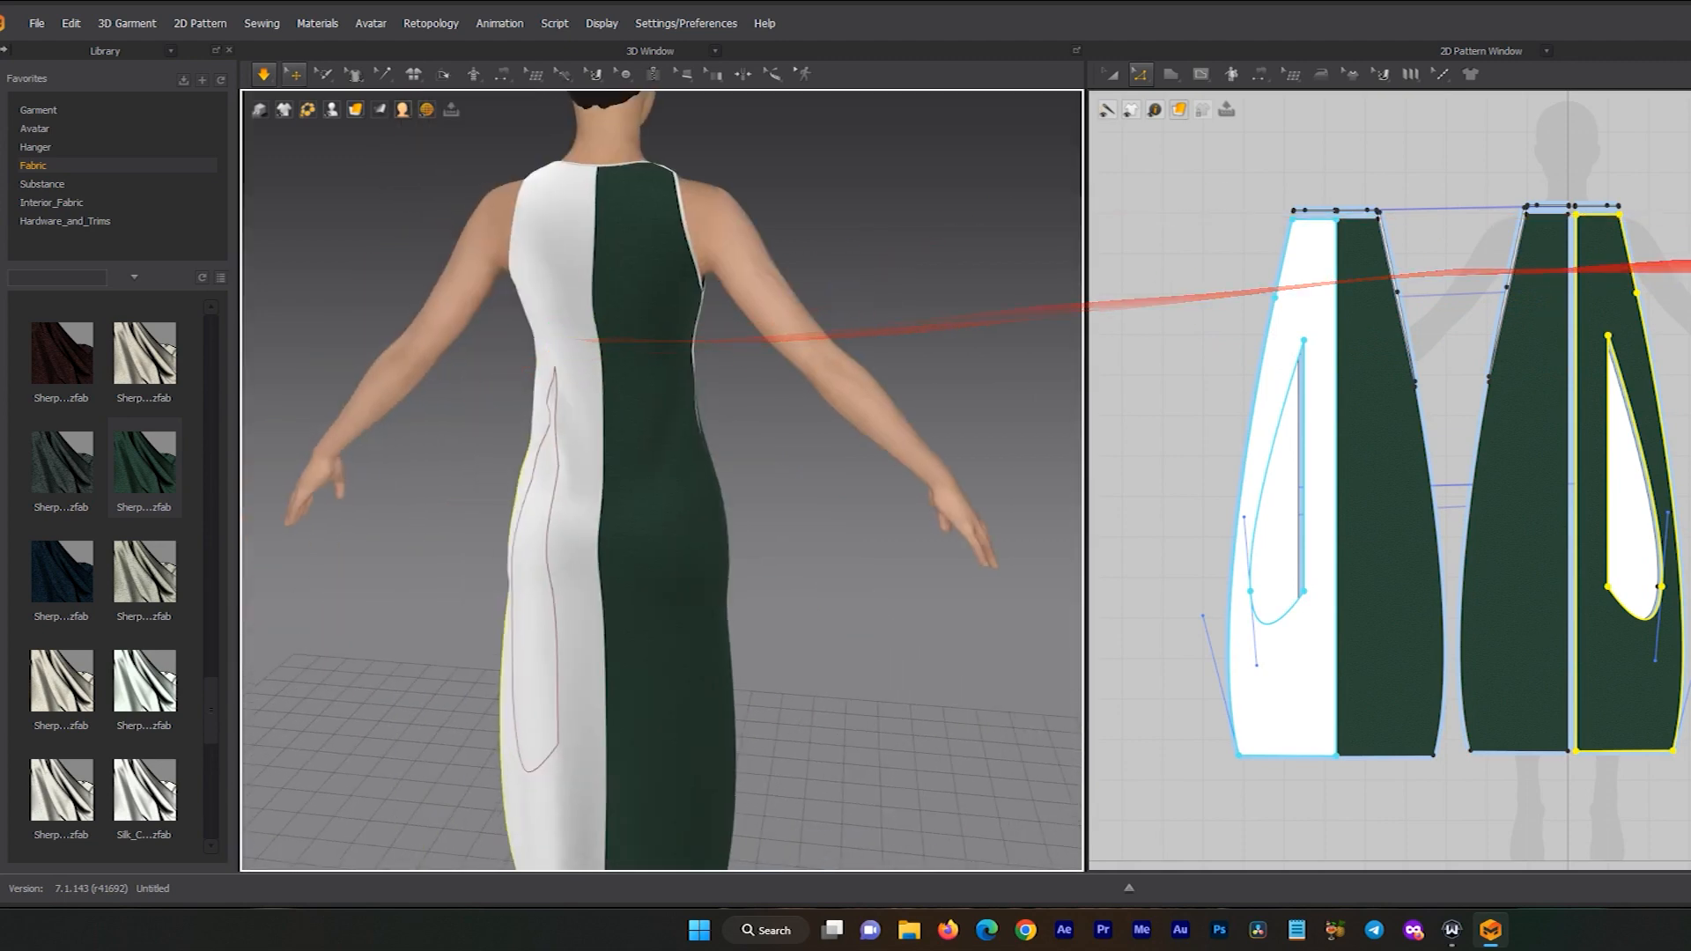
left_click(646, 311)
key("Escape")
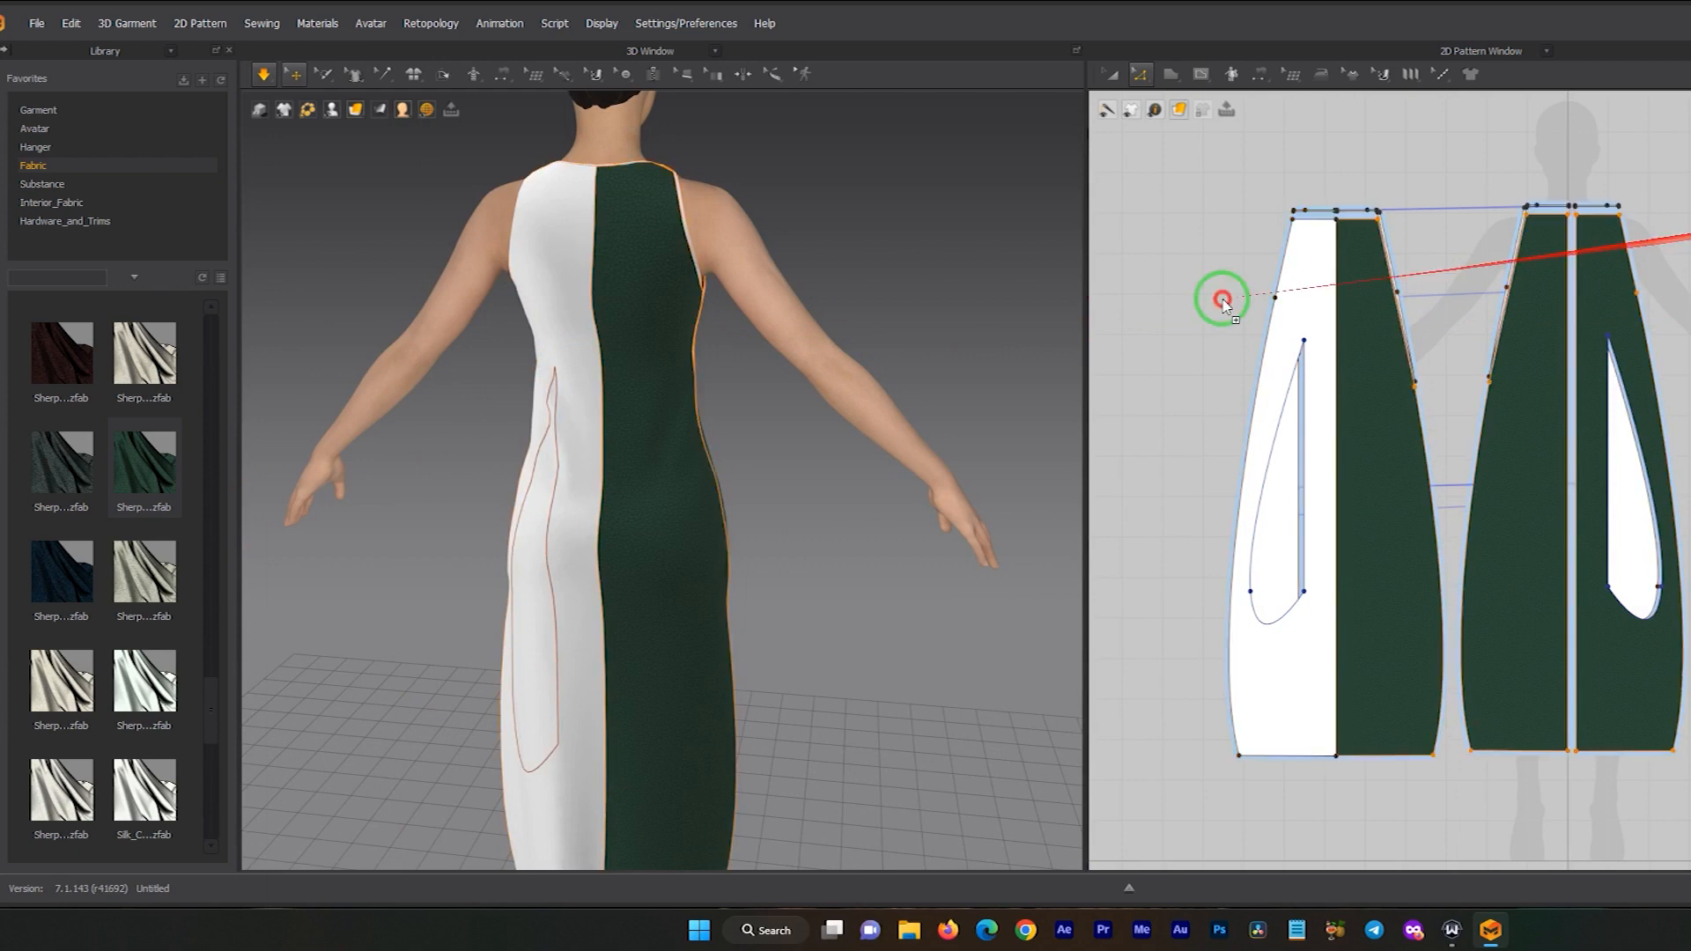
left_click_drag(575, 319, 575, 319)
- Examine the green fabric texture on the dress up close and at full length from the front
right_click_drag(650, 344, 248, 342)
mouse_move(706, 428)
right_mouse_down()
mouse_move(634, 397)
mouse_move(387, 388)
mouse_move(673, 499)
mouse_move(698, 446)
right_mouse_up()
scroll(643, 475, "up", 5)
scroll(392, 406, "up", 3)
scroll(666, 487, "up", 3)
scroll(788, 546, "down", 4)
right_click_drag(770, 510, 808, 392)
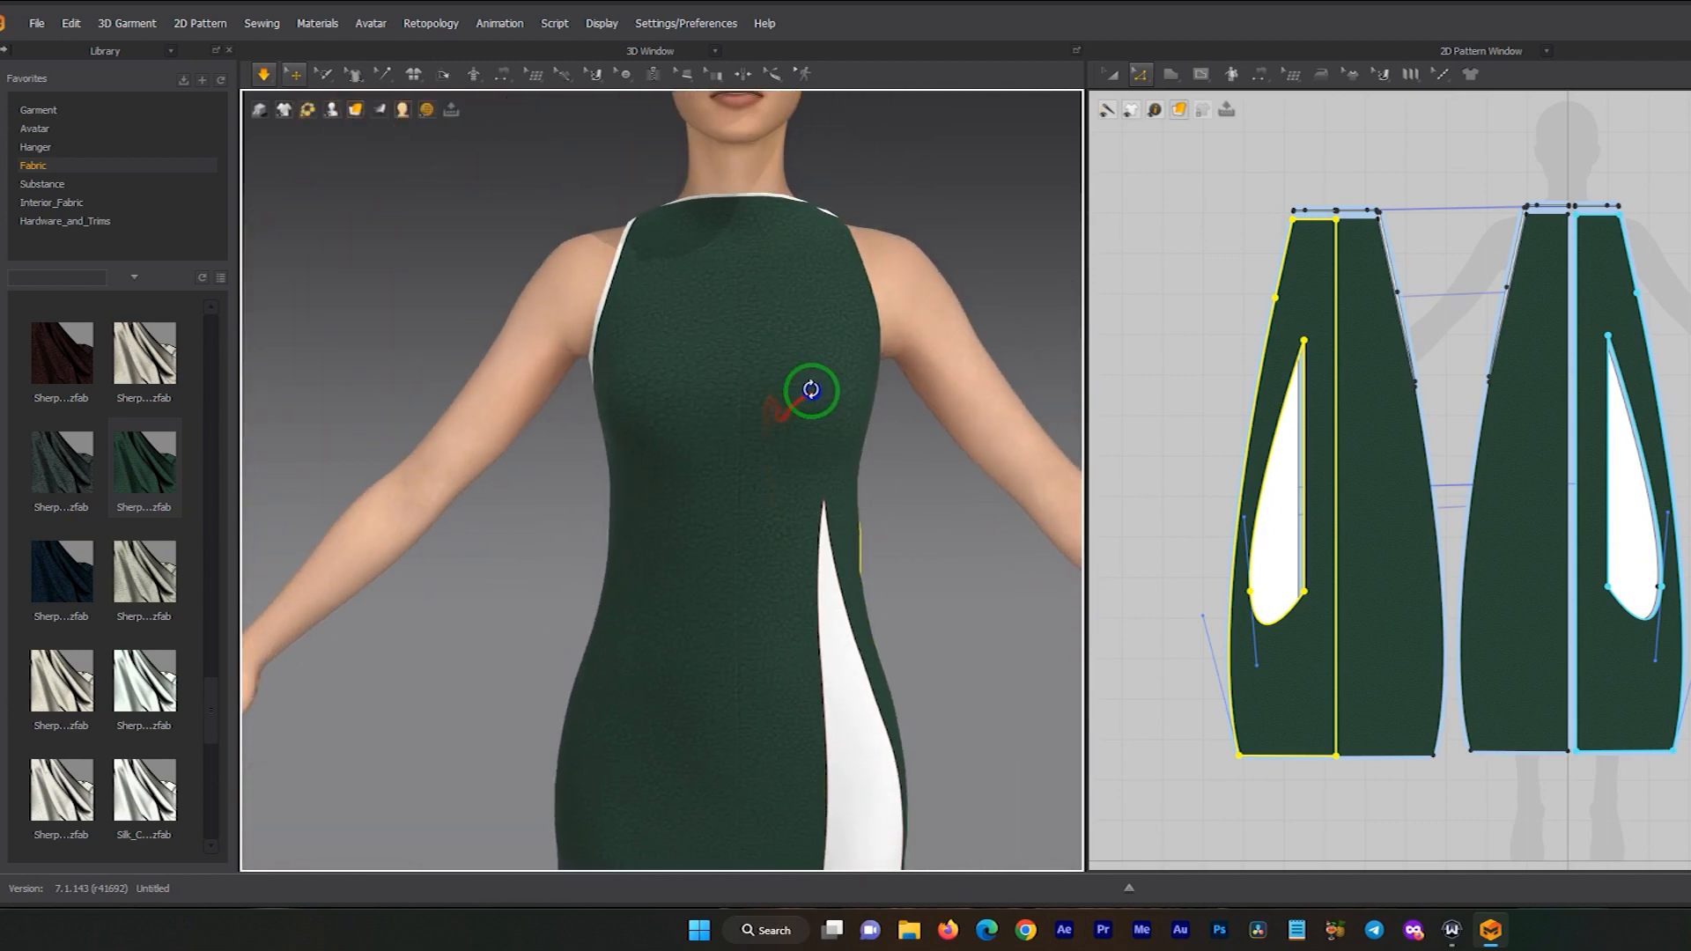
middle_click_drag(790, 567, 755, 417)
scroll(796, 458, "down", 3)
scroll(795, 459, "down", 4)
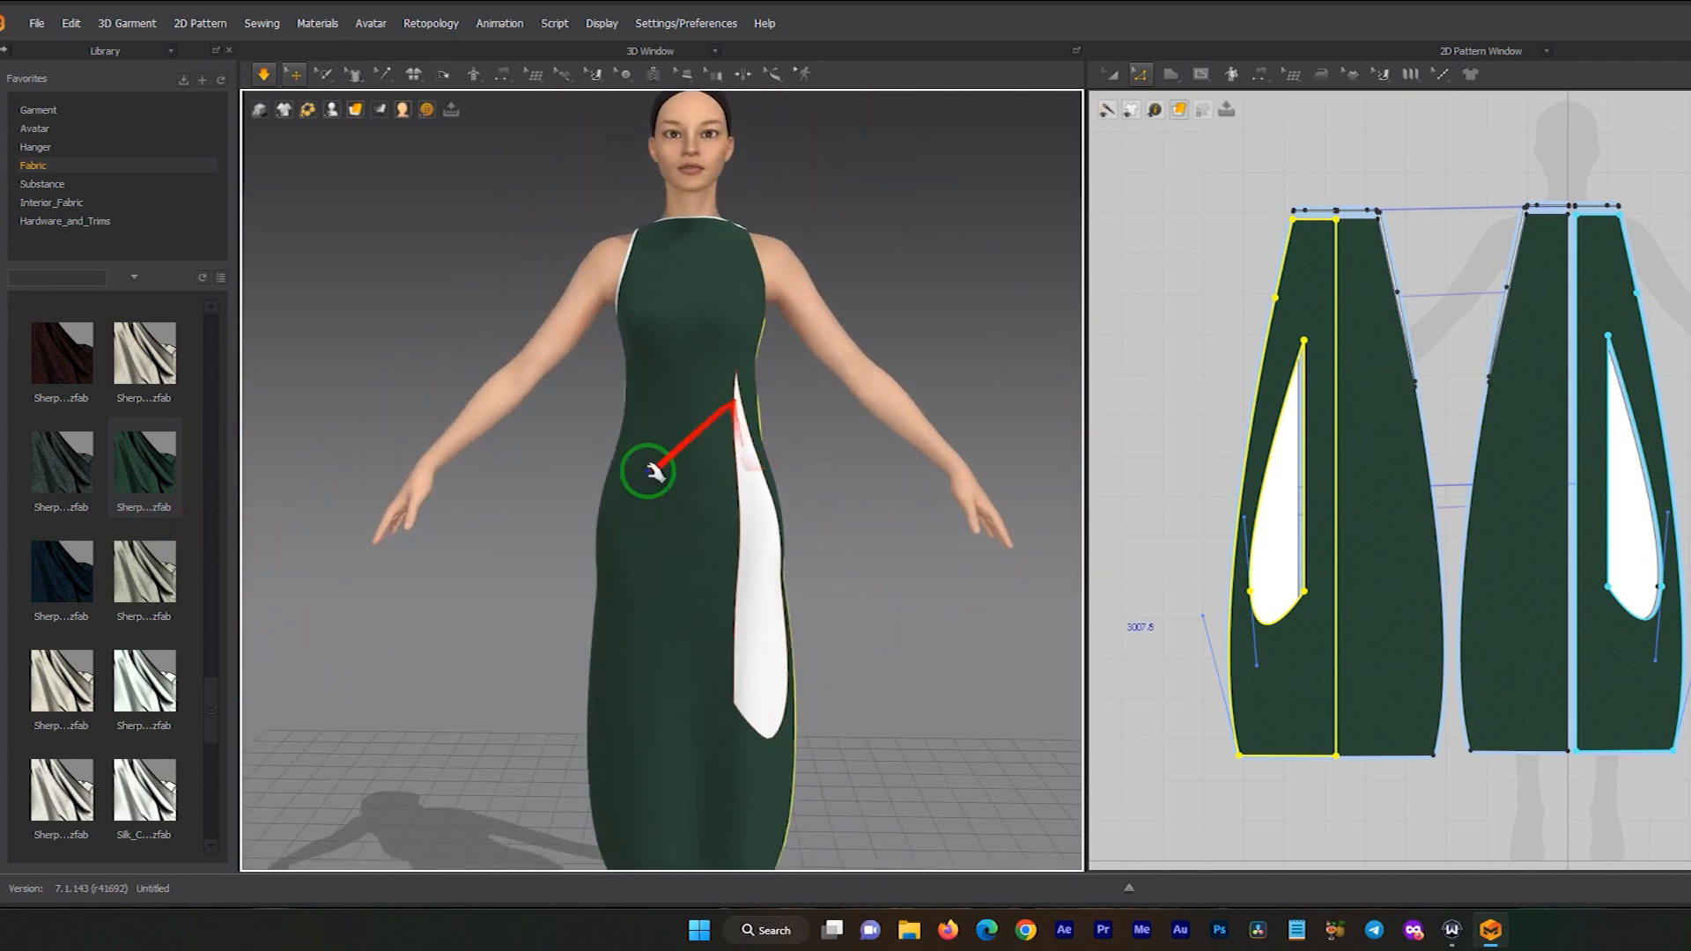
- Try the dark teal cotton on the front teardrop inset and replace it with a white cotton fabric
mouse_move(66, 589)
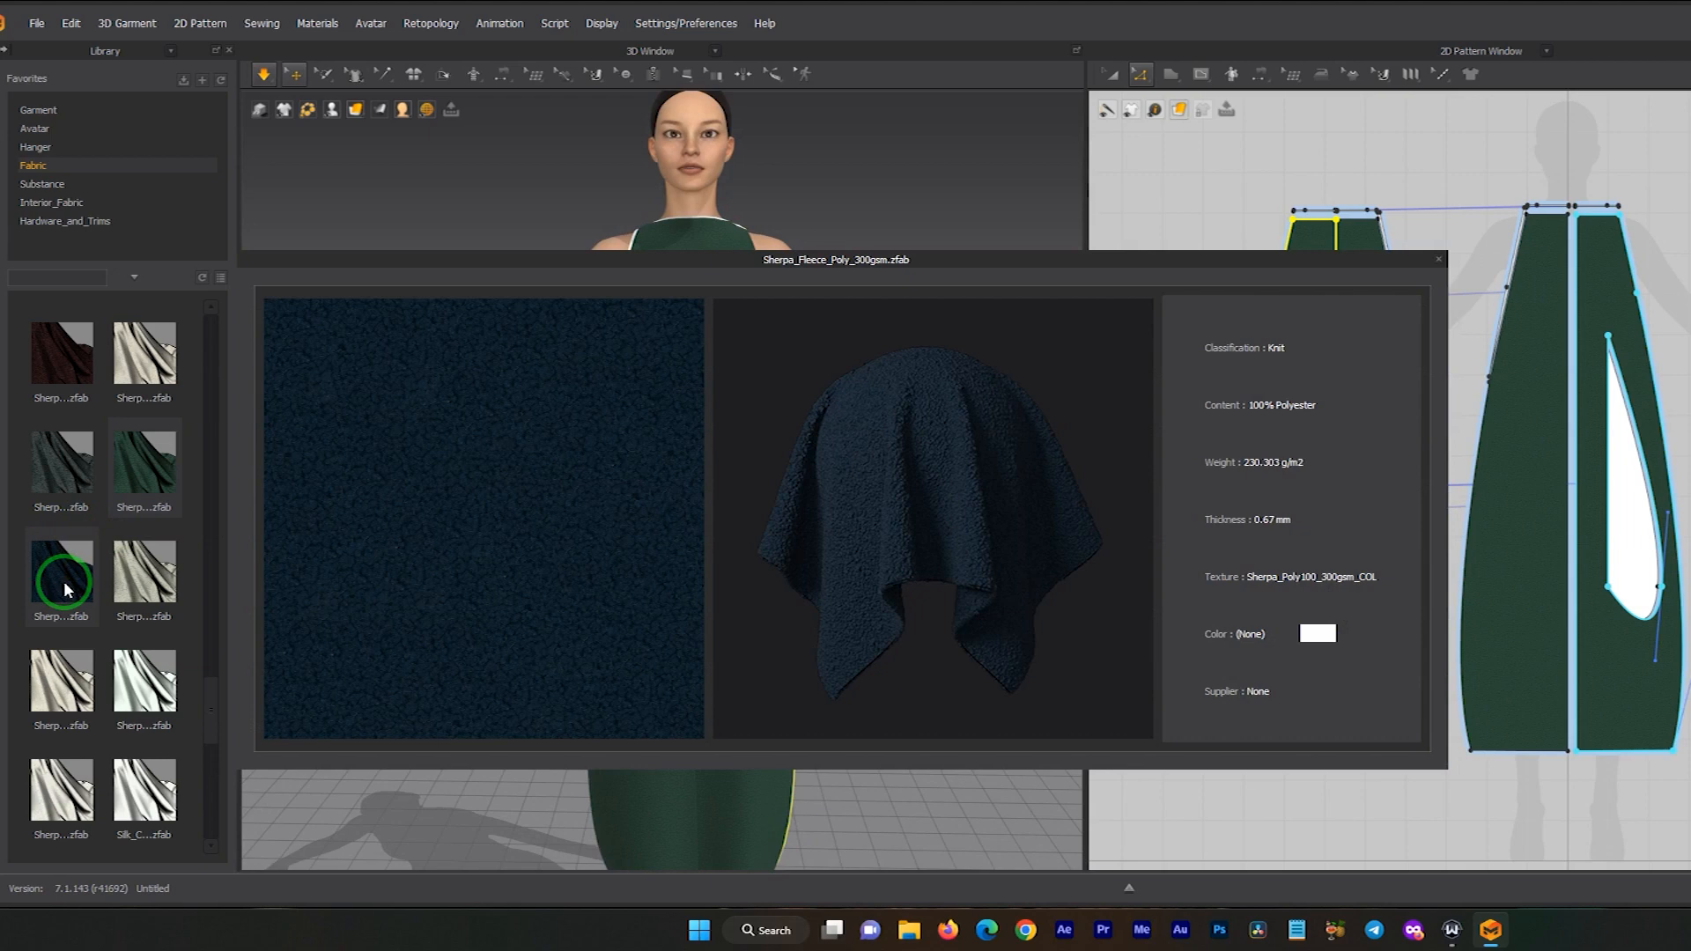
scroll(66, 589, "up", 5)
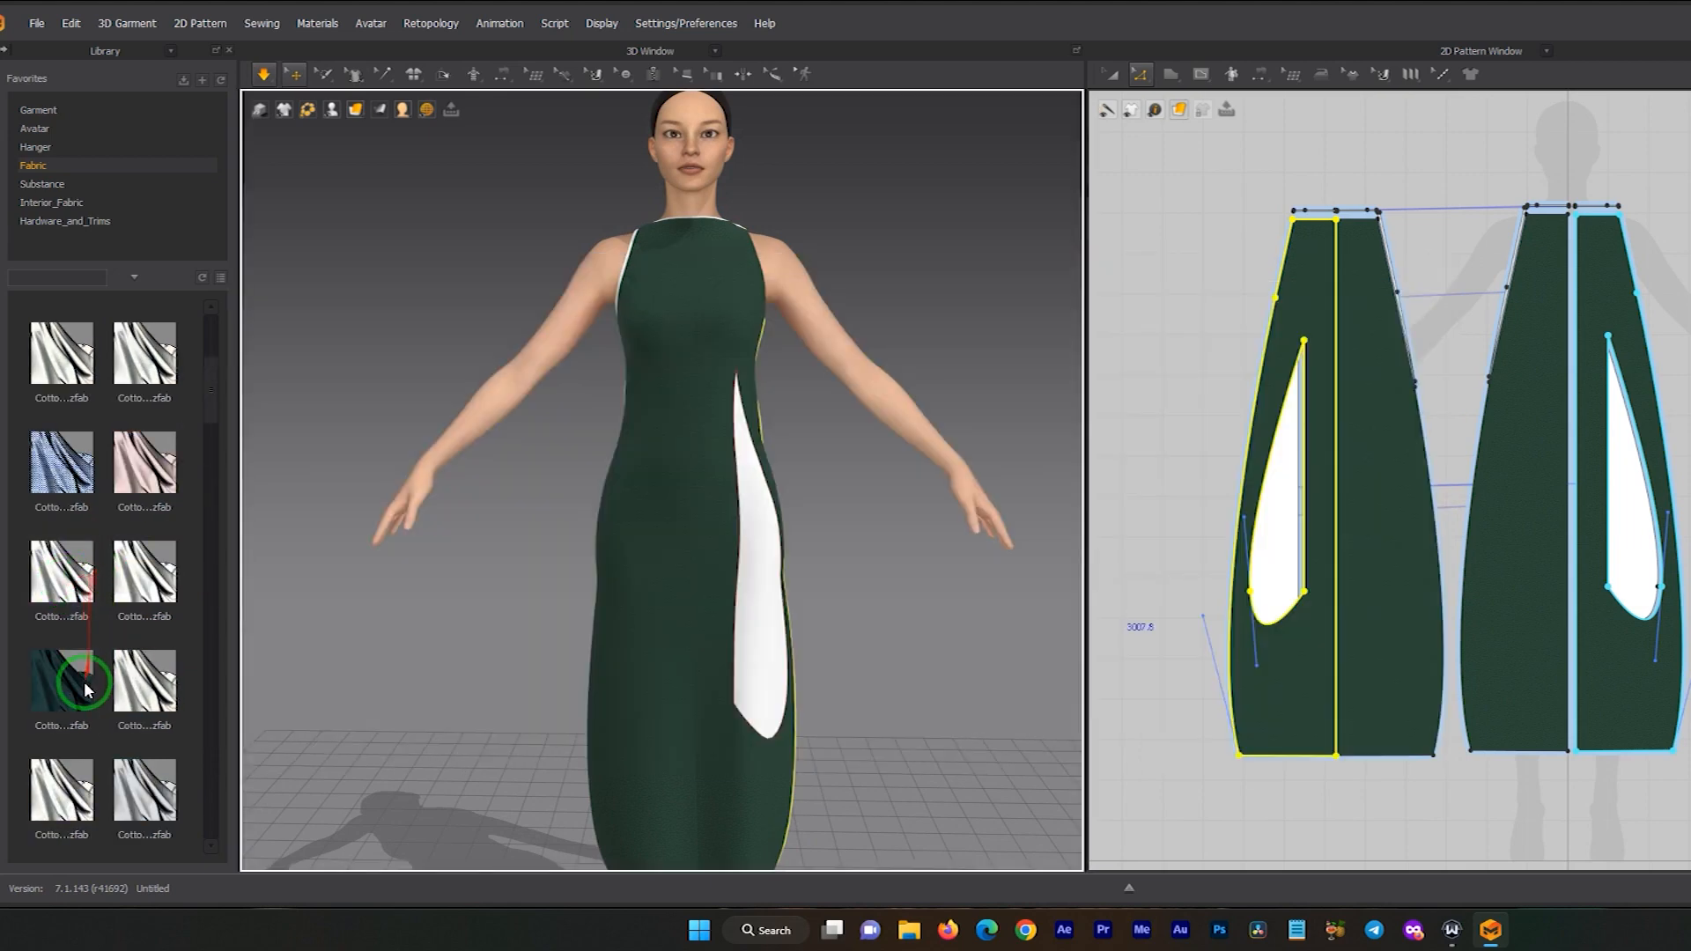
mouse_move(81, 690)
left_click_drag(80, 680, 764, 560)
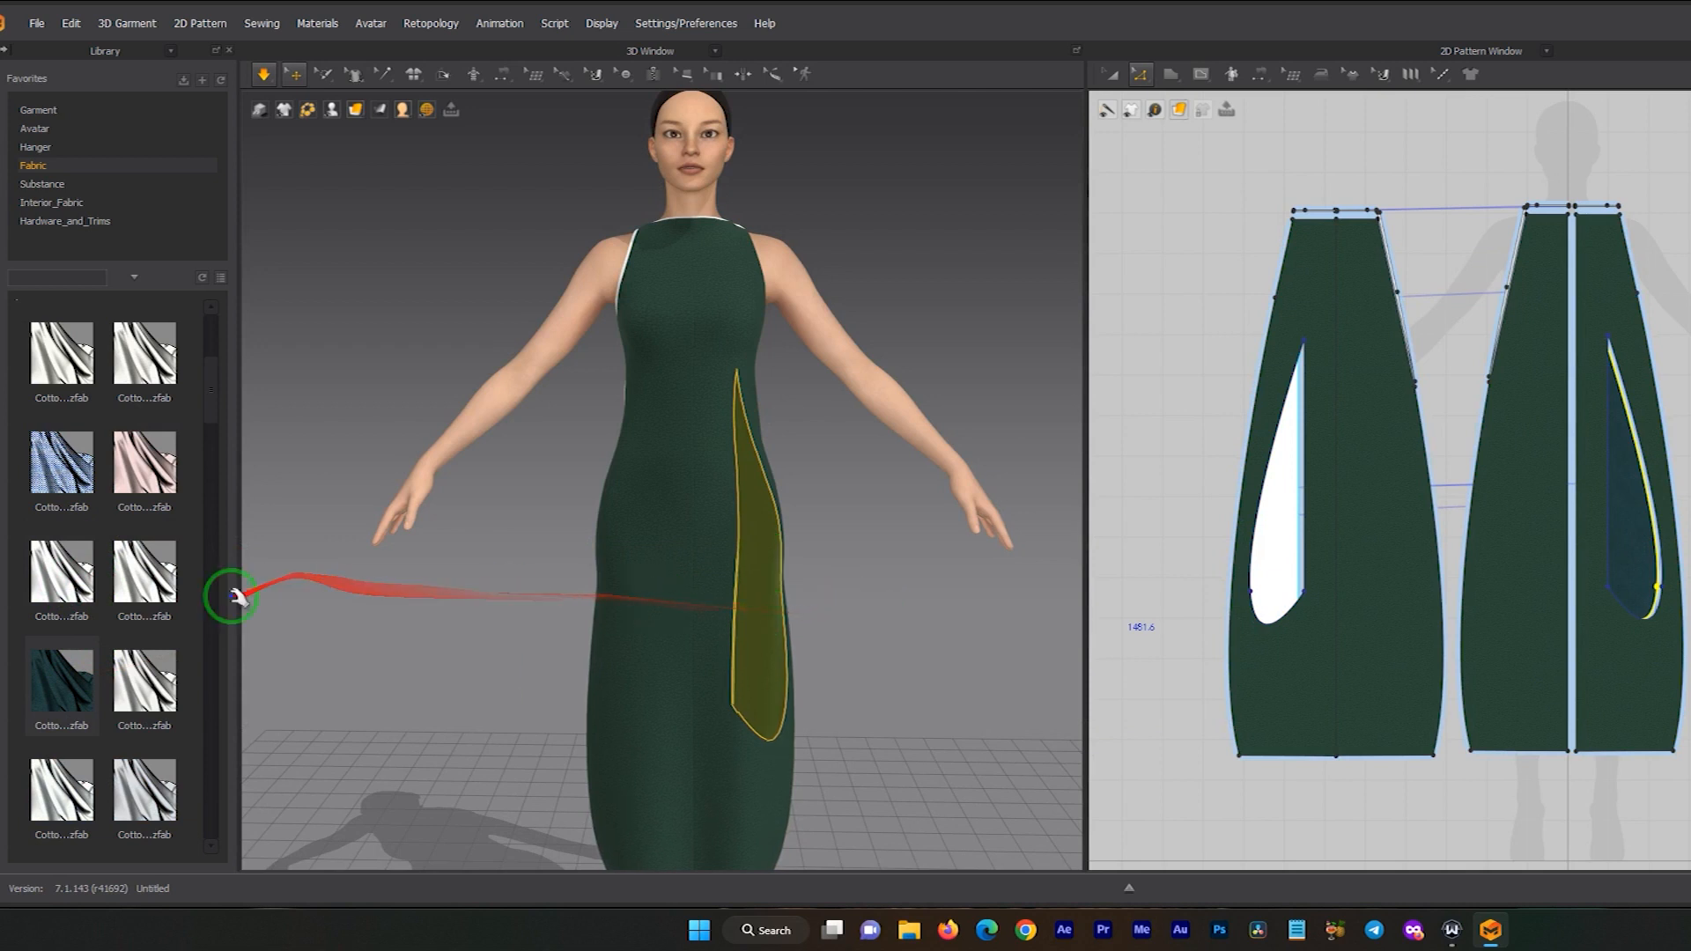
left_click_drag(144, 573, 756, 568)
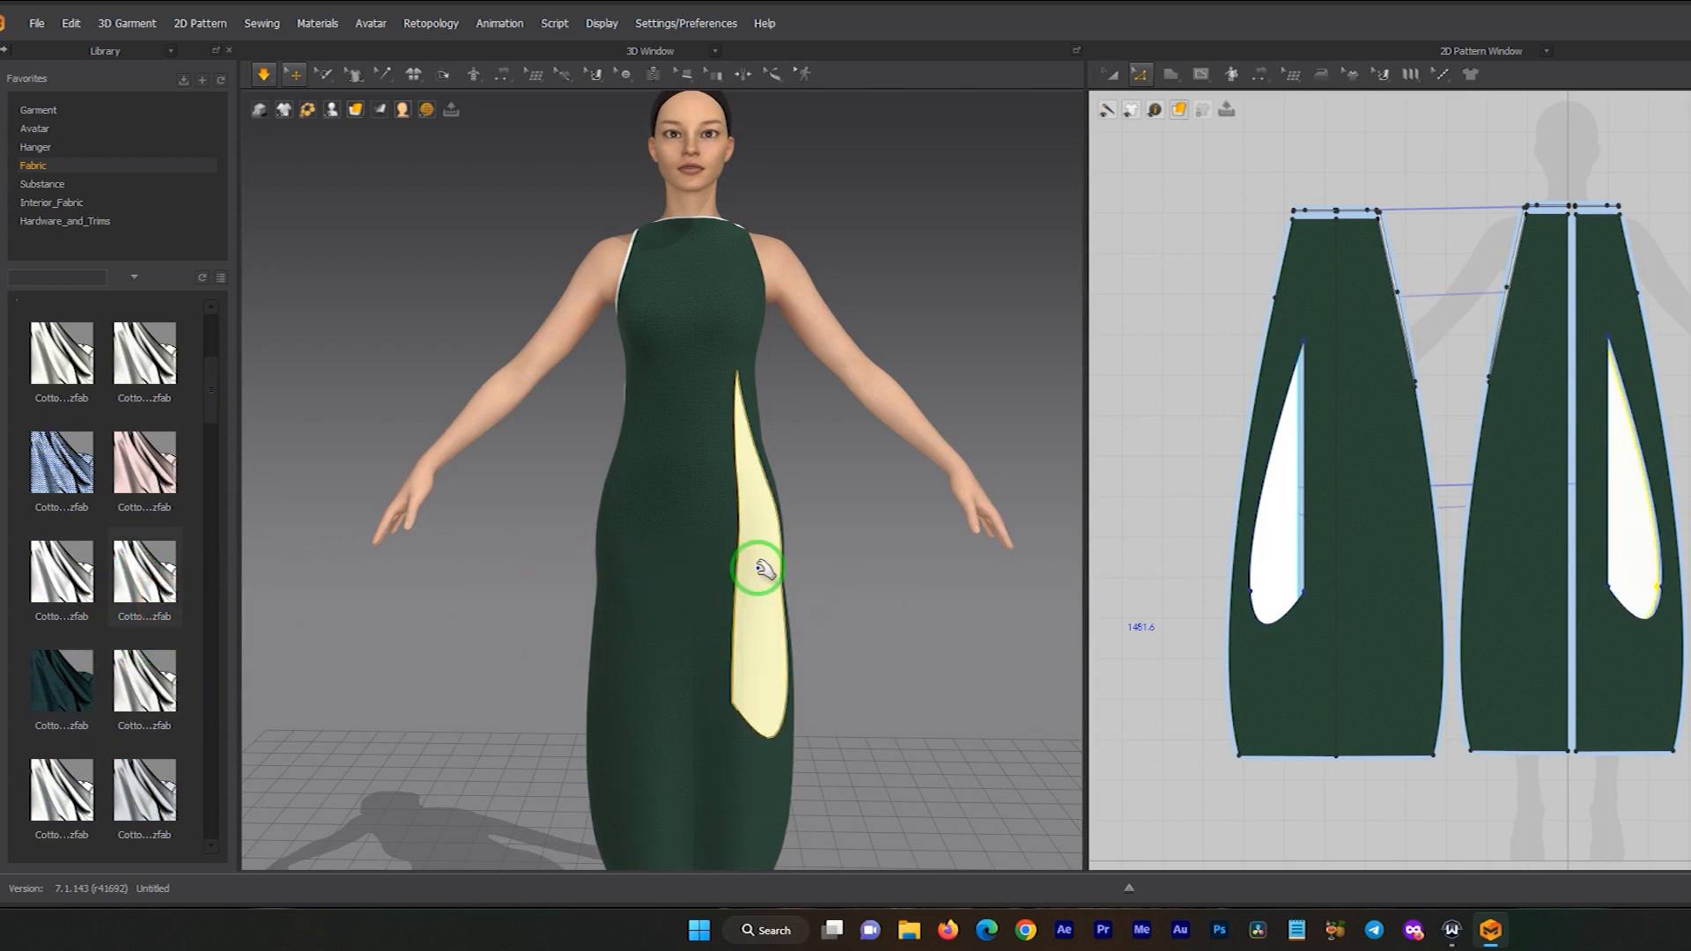
- Apply the blue cotton fabric to the front armhole trim on the avatar's right side
scroll(682, 467, "up", 4)
scroll(695, 445, "up", 2)
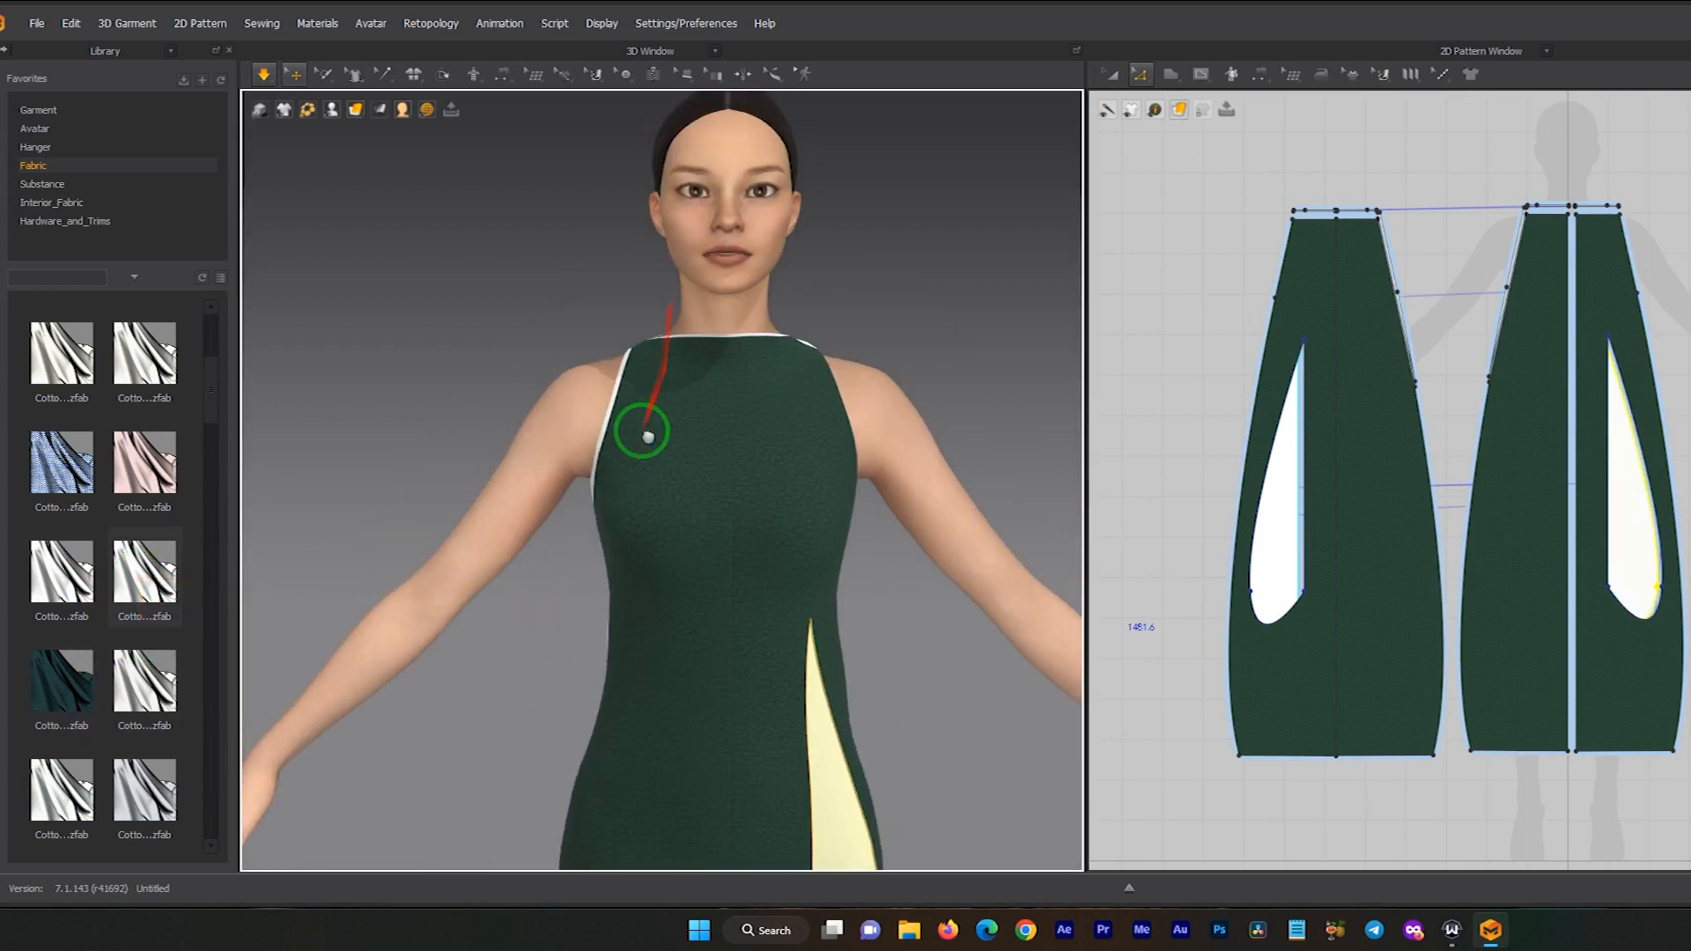
left_click_drag(62, 467, 607, 412)
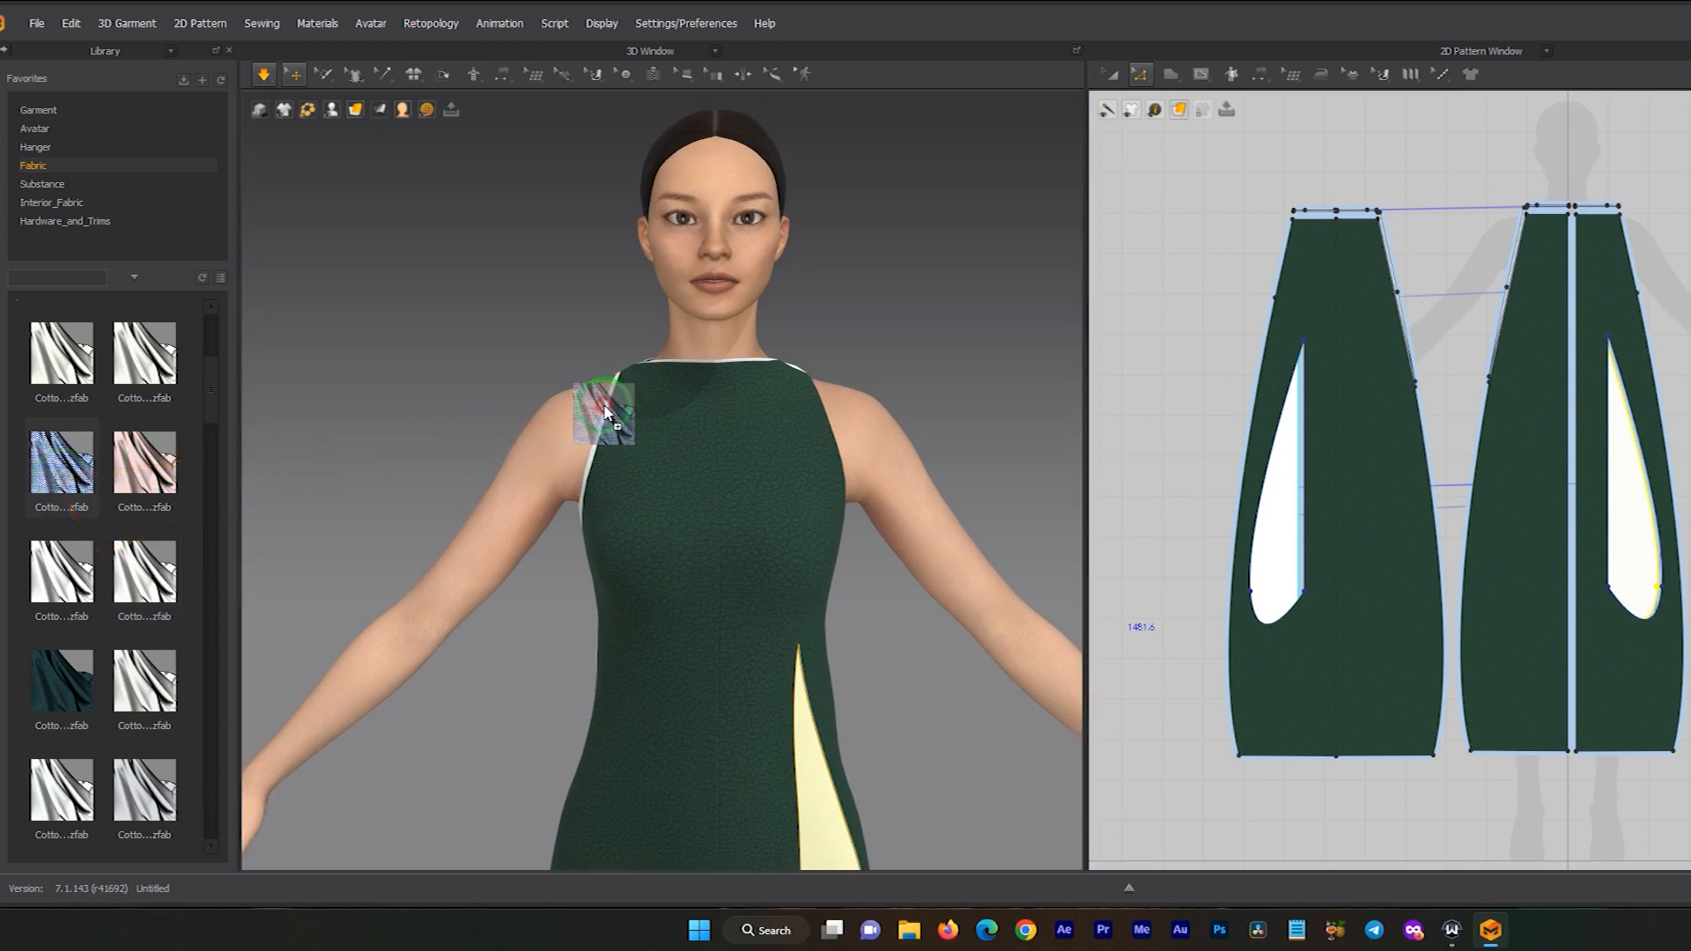
left_click_drag(608, 412, 616, 400)
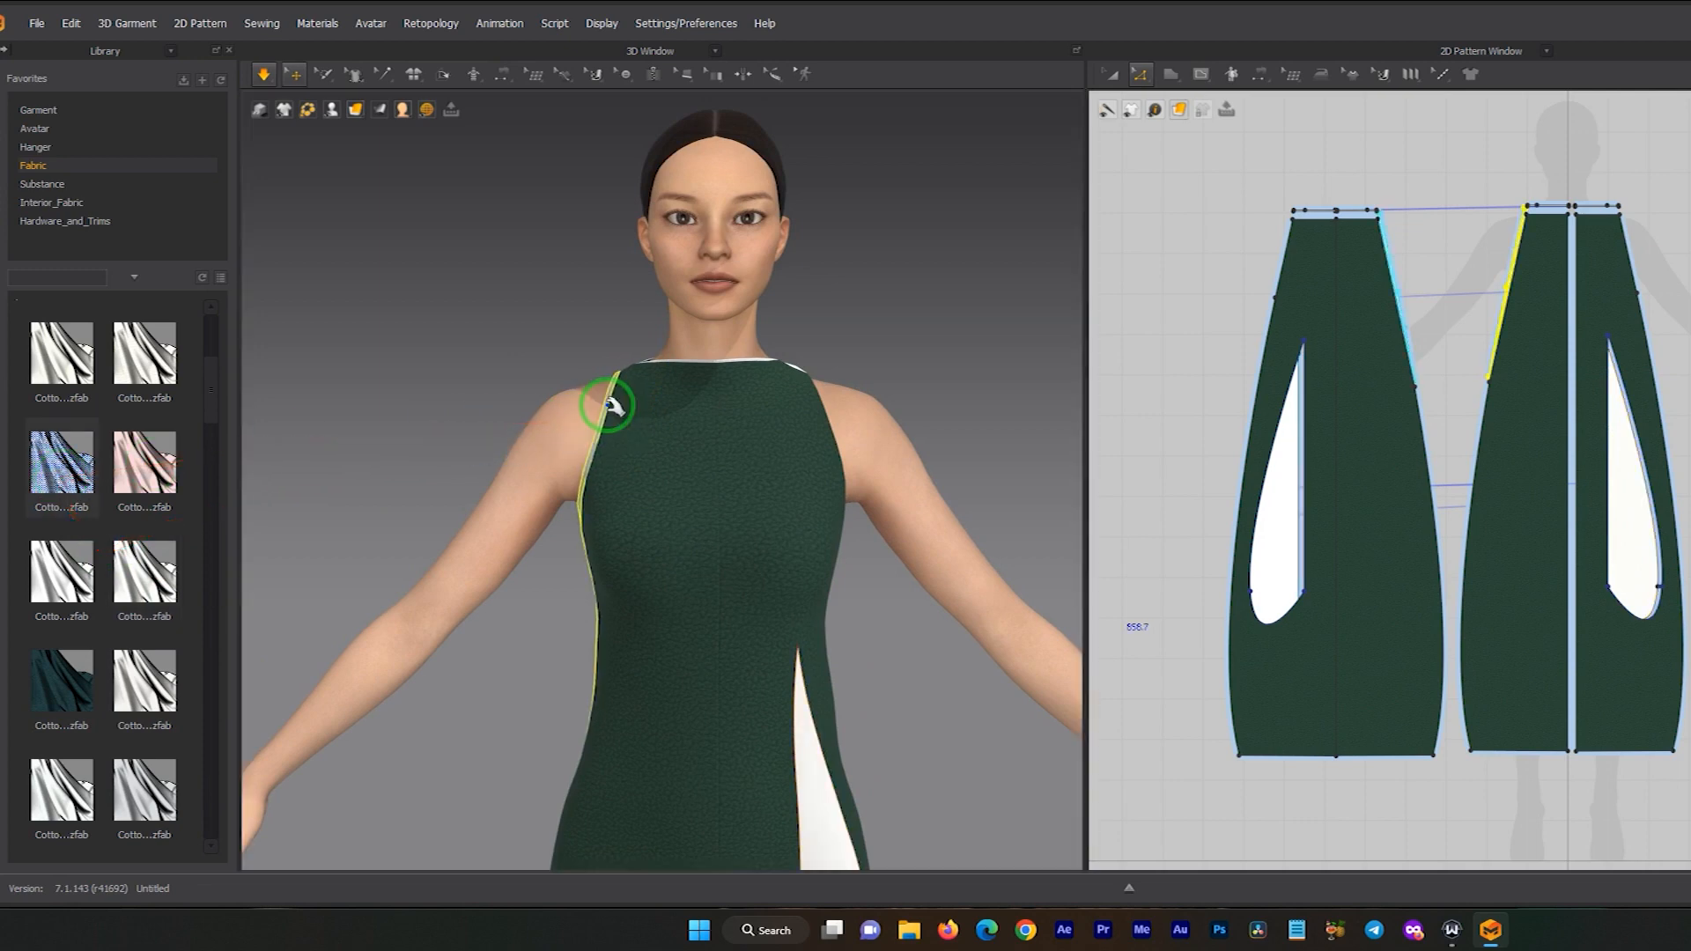
- Apply the blue cotton fabric to the neckline trim strips on the front and the back of the dress
scroll(612, 408, "up", 5)
left_click_drag(48, 520, 555, 433)
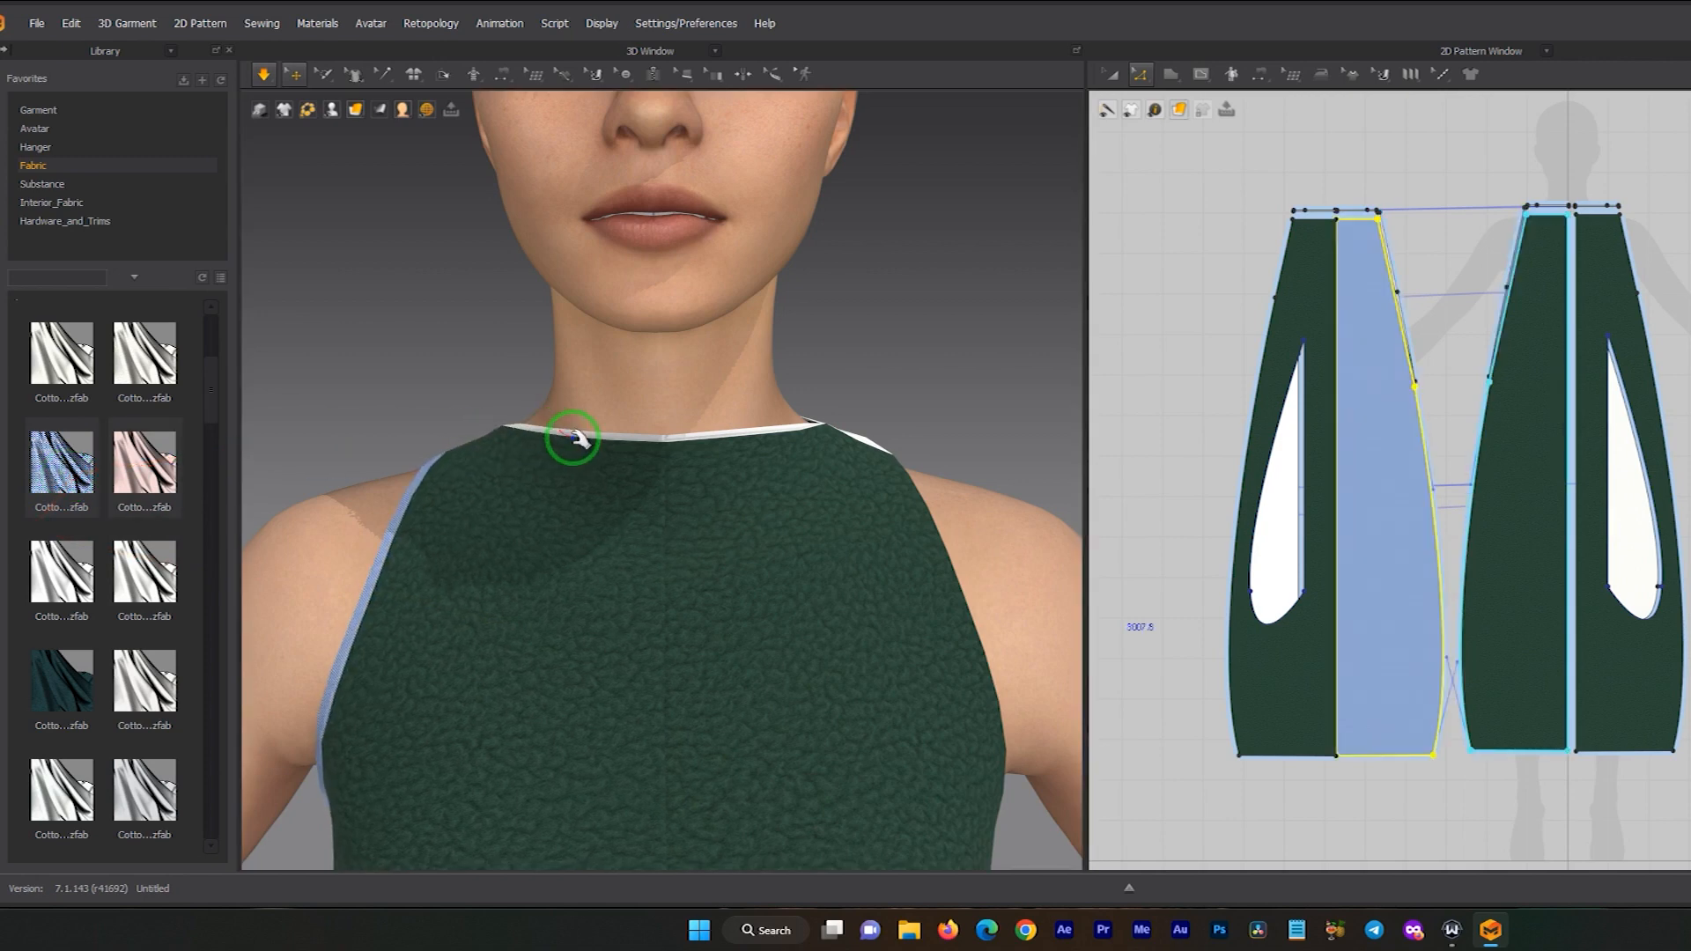
right_click_drag(540, 473, 769, 529)
middle_click_drag(414, 573, 887, 377)
left_click_drag(60, 459, 539, 640)
left_click_drag(63, 486, 585, 642)
right_click_drag(642, 590, 608, 529)
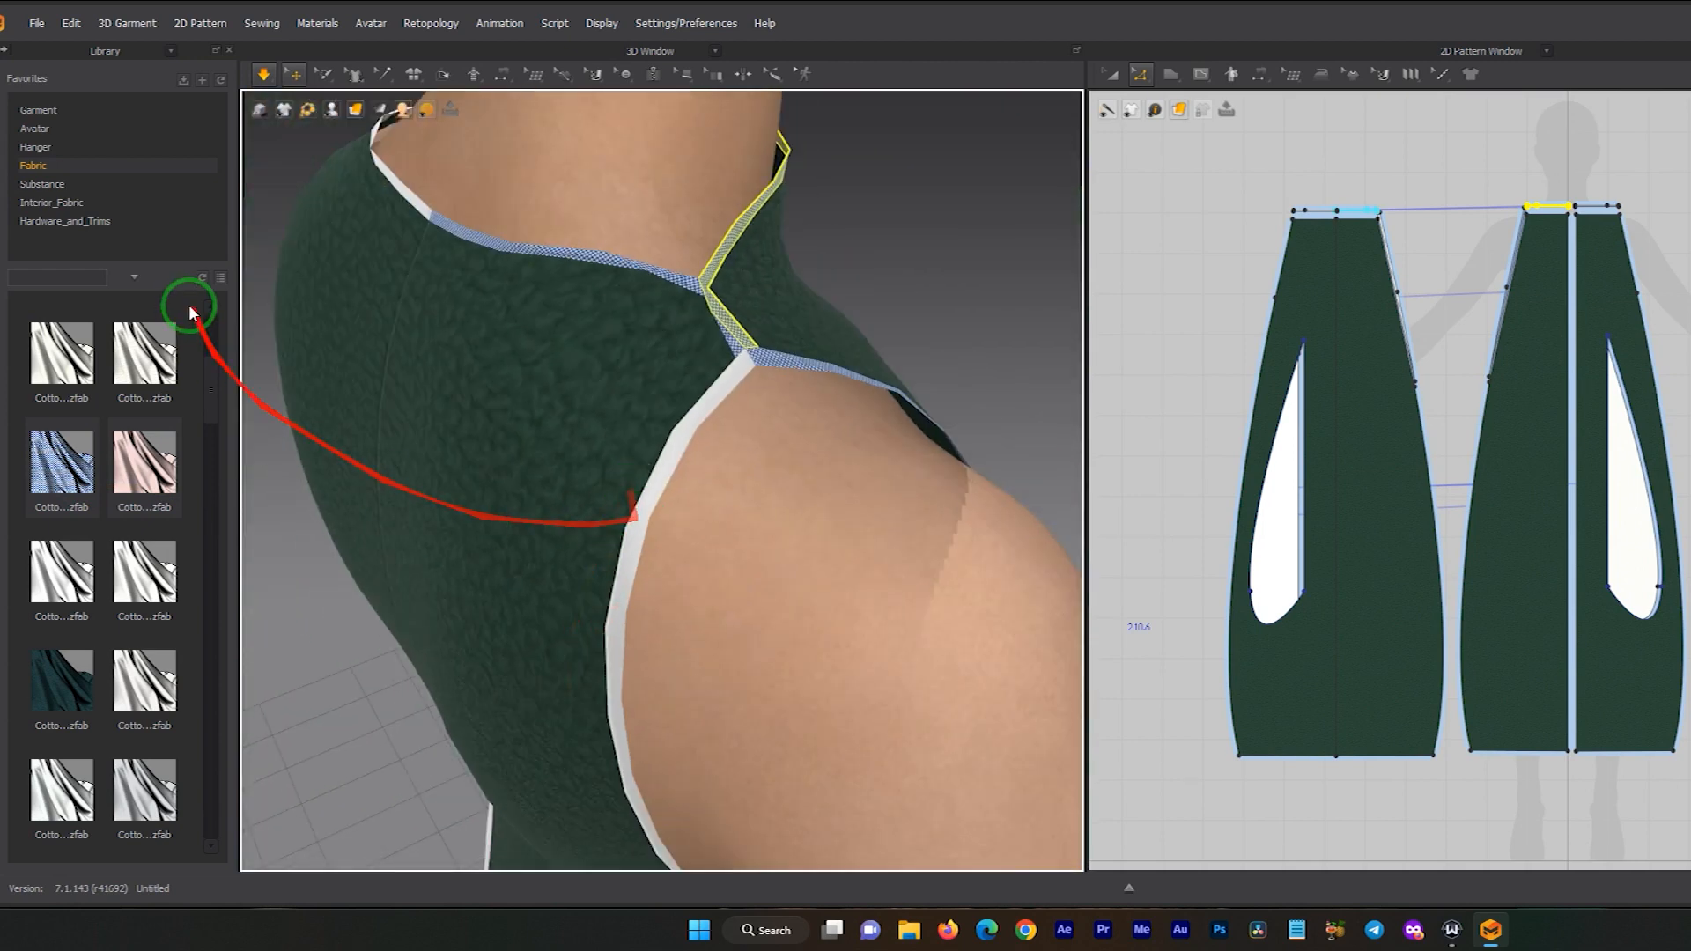
- Apply the blue cotton to the back armhole trim and remaining neckline trim, and a white cotton to the back neck strip
left_click_drag(96, 471, 649, 500)
right_click_drag(649, 500, 423, 480)
left_click_drag(93, 467, 496, 532)
left_click_drag(62, 353, 656, 585)
- Reapply the white cotton fabric to the front teardrop inset
scroll(667, 678, "down", 5)
right_click_drag(481, 731, 967, 642)
middle_click_drag(935, 728, 896, 589)
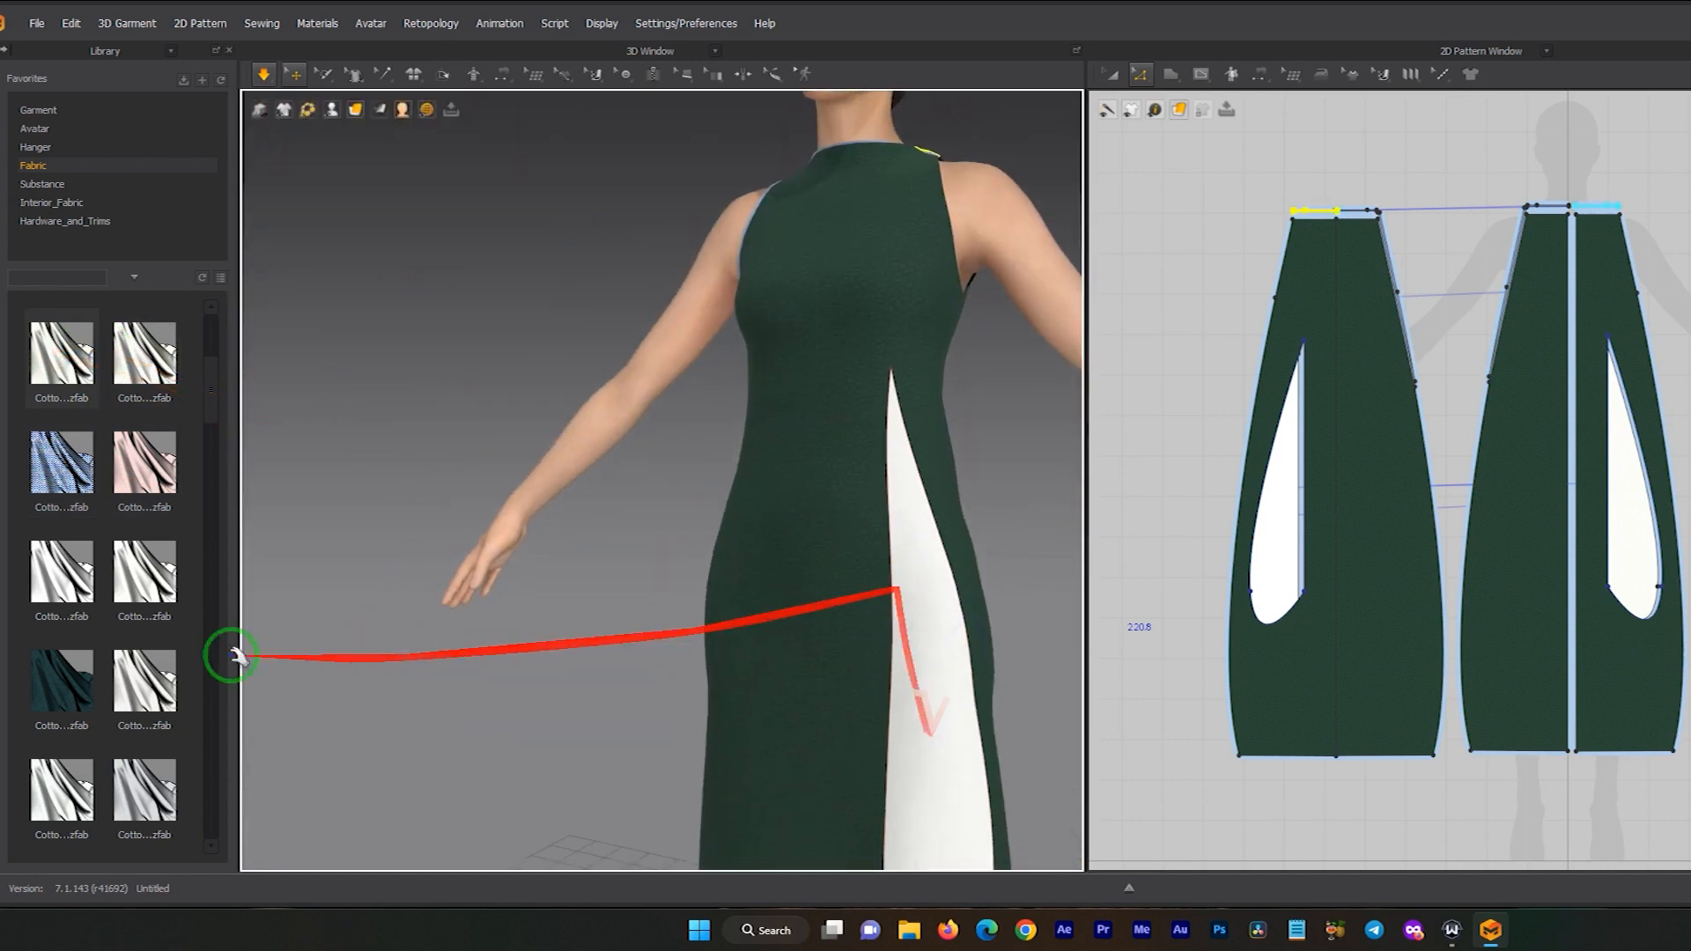
left_click_drag(153, 578, 917, 664)
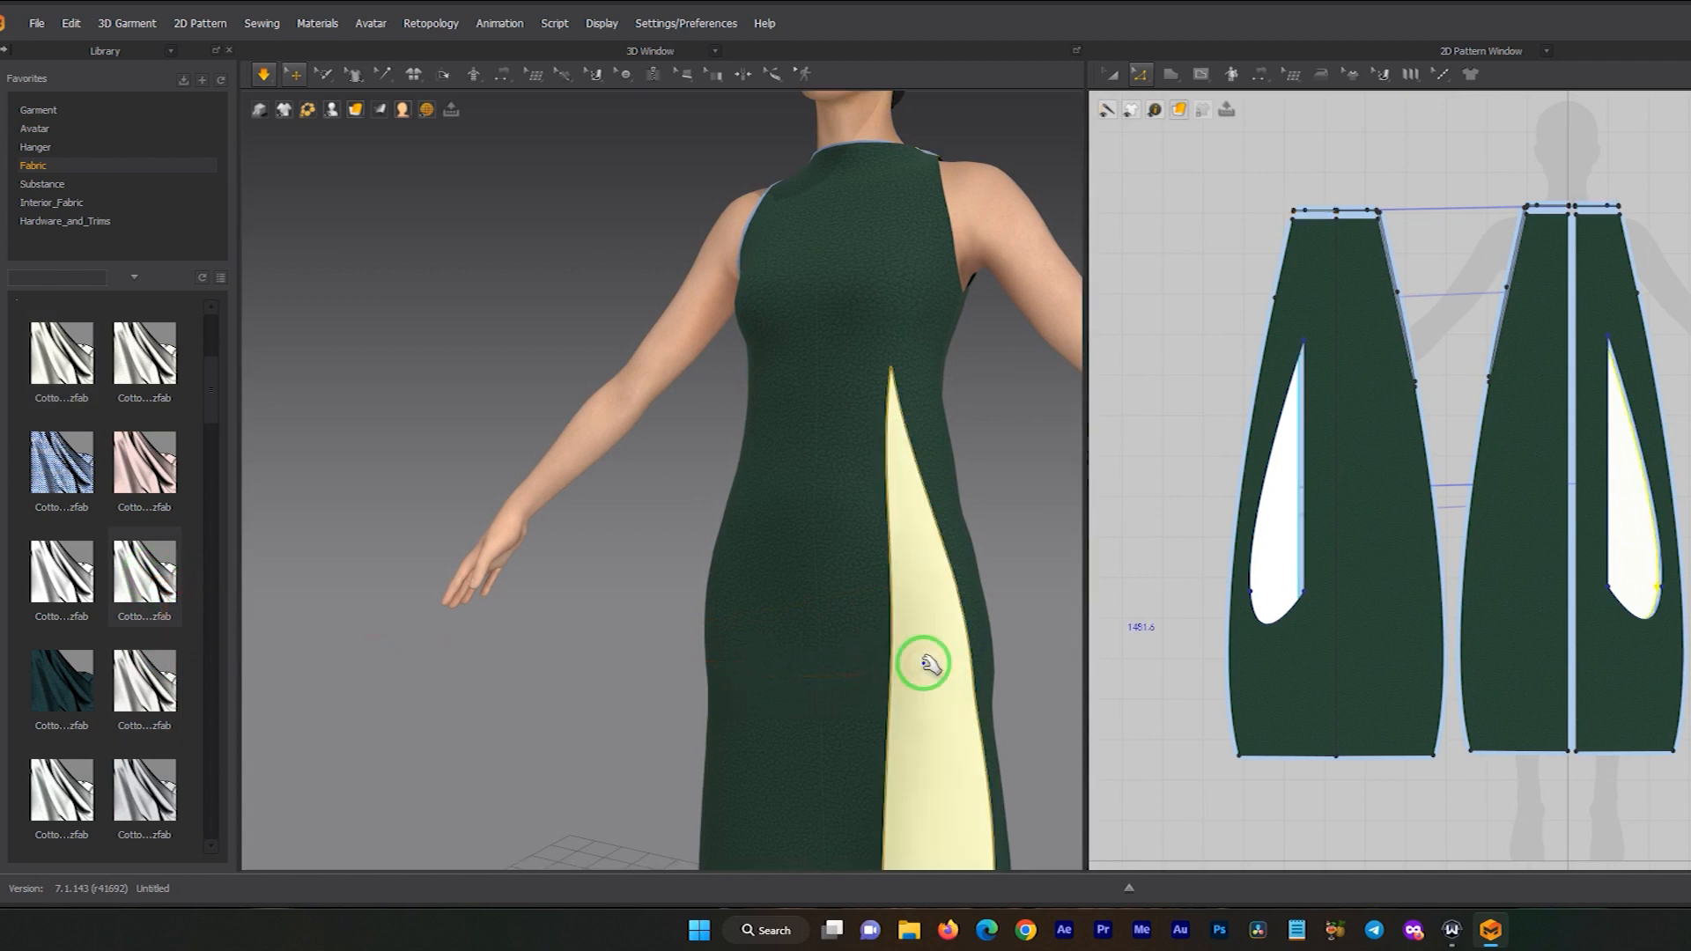
- Examine the full-length dress with its contrasting inset from several angles
scroll(908, 683, "down", 6)
right_click_drag(745, 735, 759, 732)
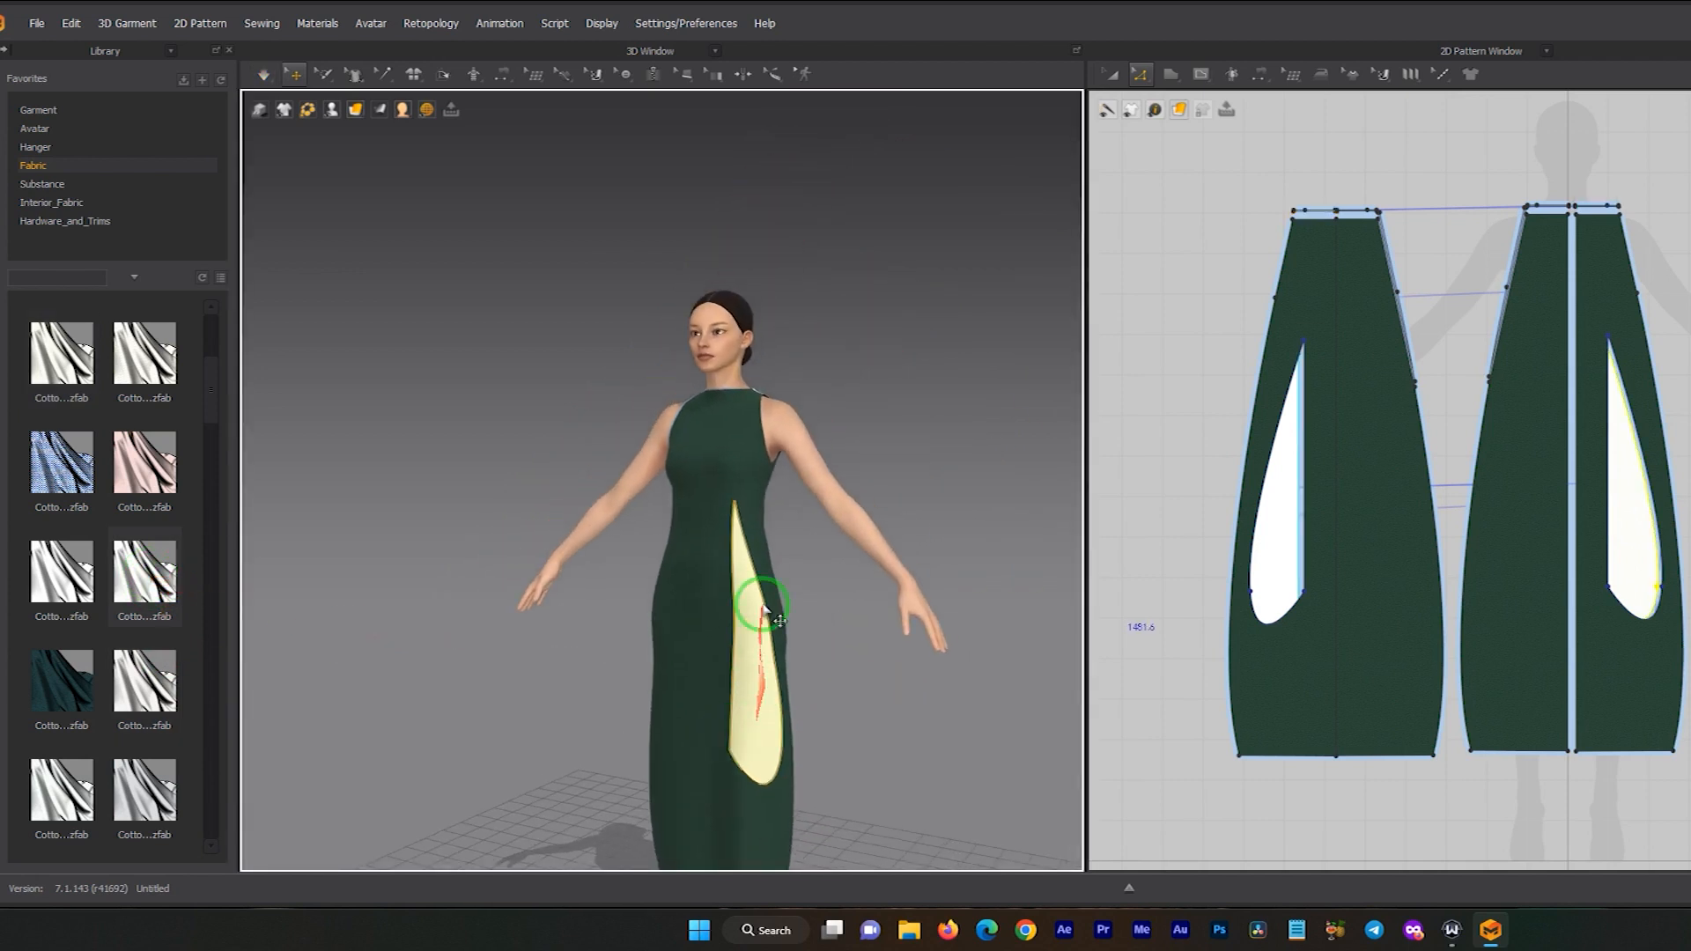
right_click_drag(740, 659, 759, 578)
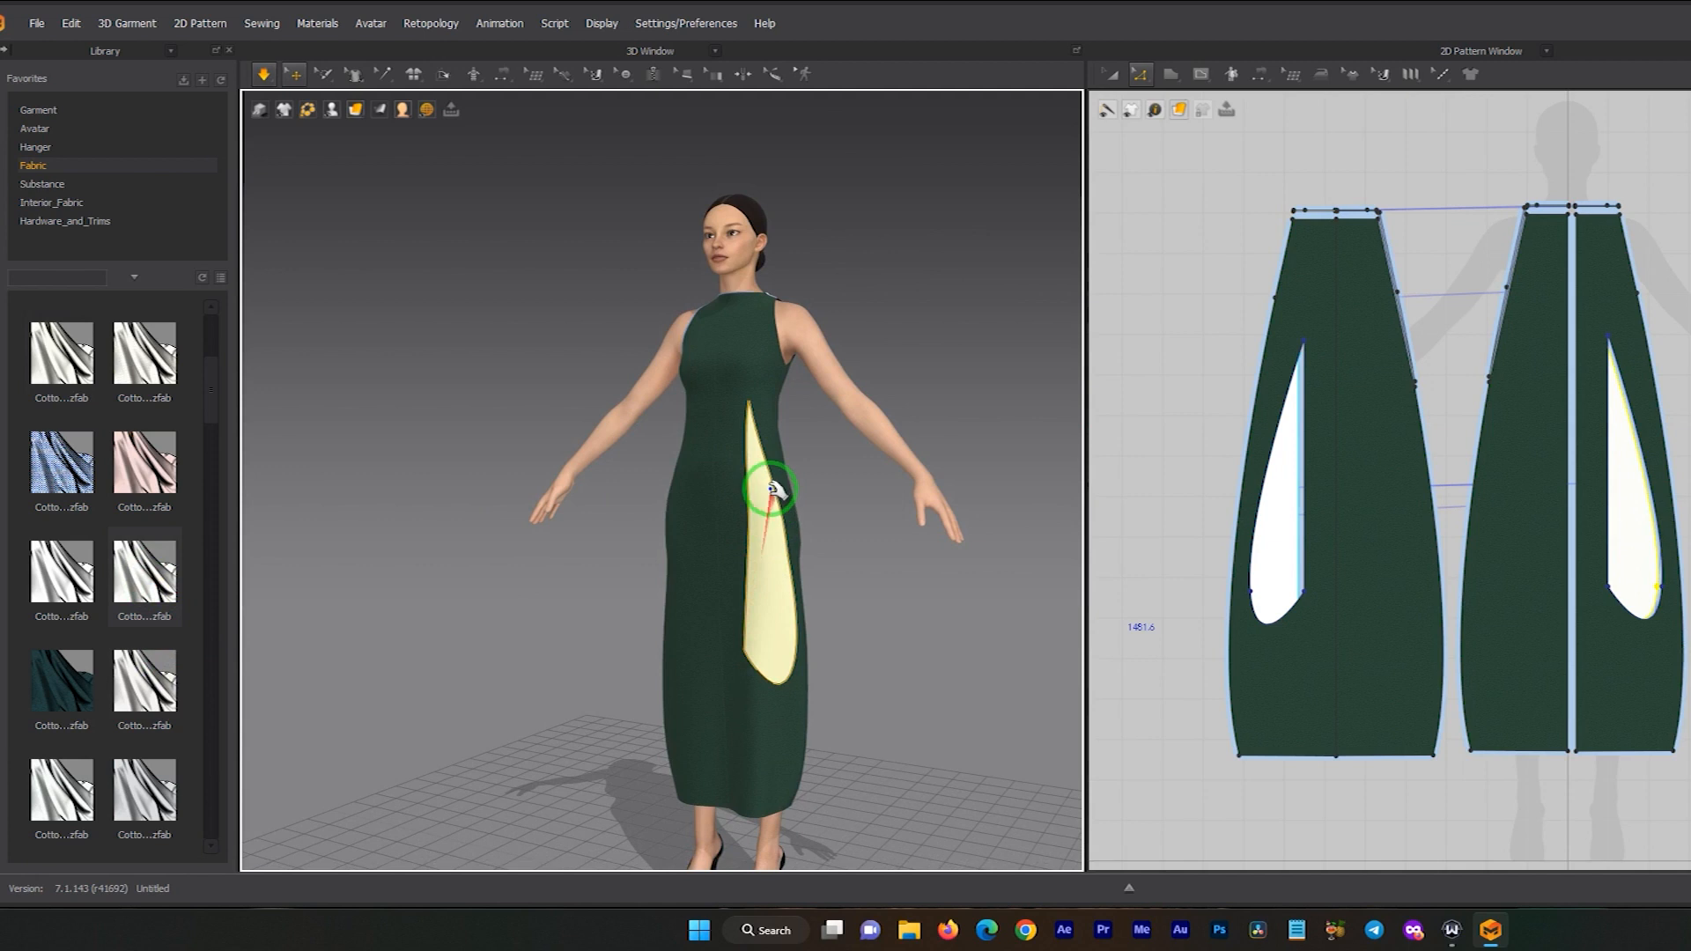
right_click_drag(772, 489, 837, 510)
scroll(755, 351, "up", 5)
middle_click_drag(787, 357, 786, 359)
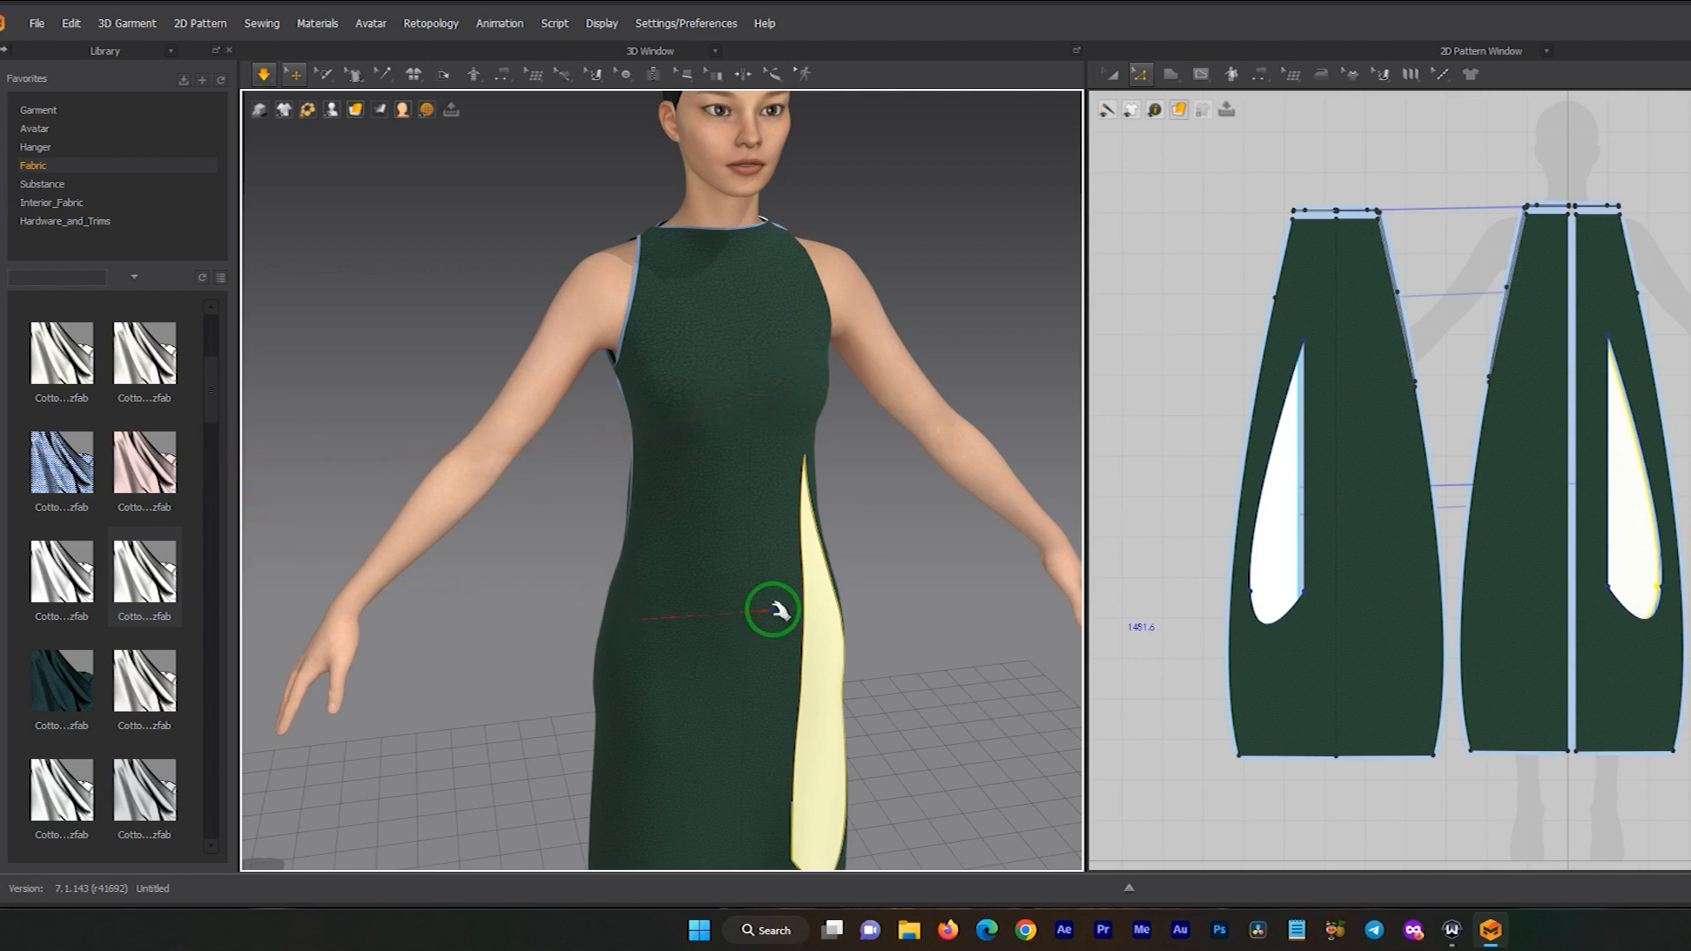
- Examine the blue neckline and armhole trim and the green fabric texture up close
scroll(754, 464, "up", 5)
middle_click_drag(764, 462, 683, 471)
scroll(735, 472, "up", 3)
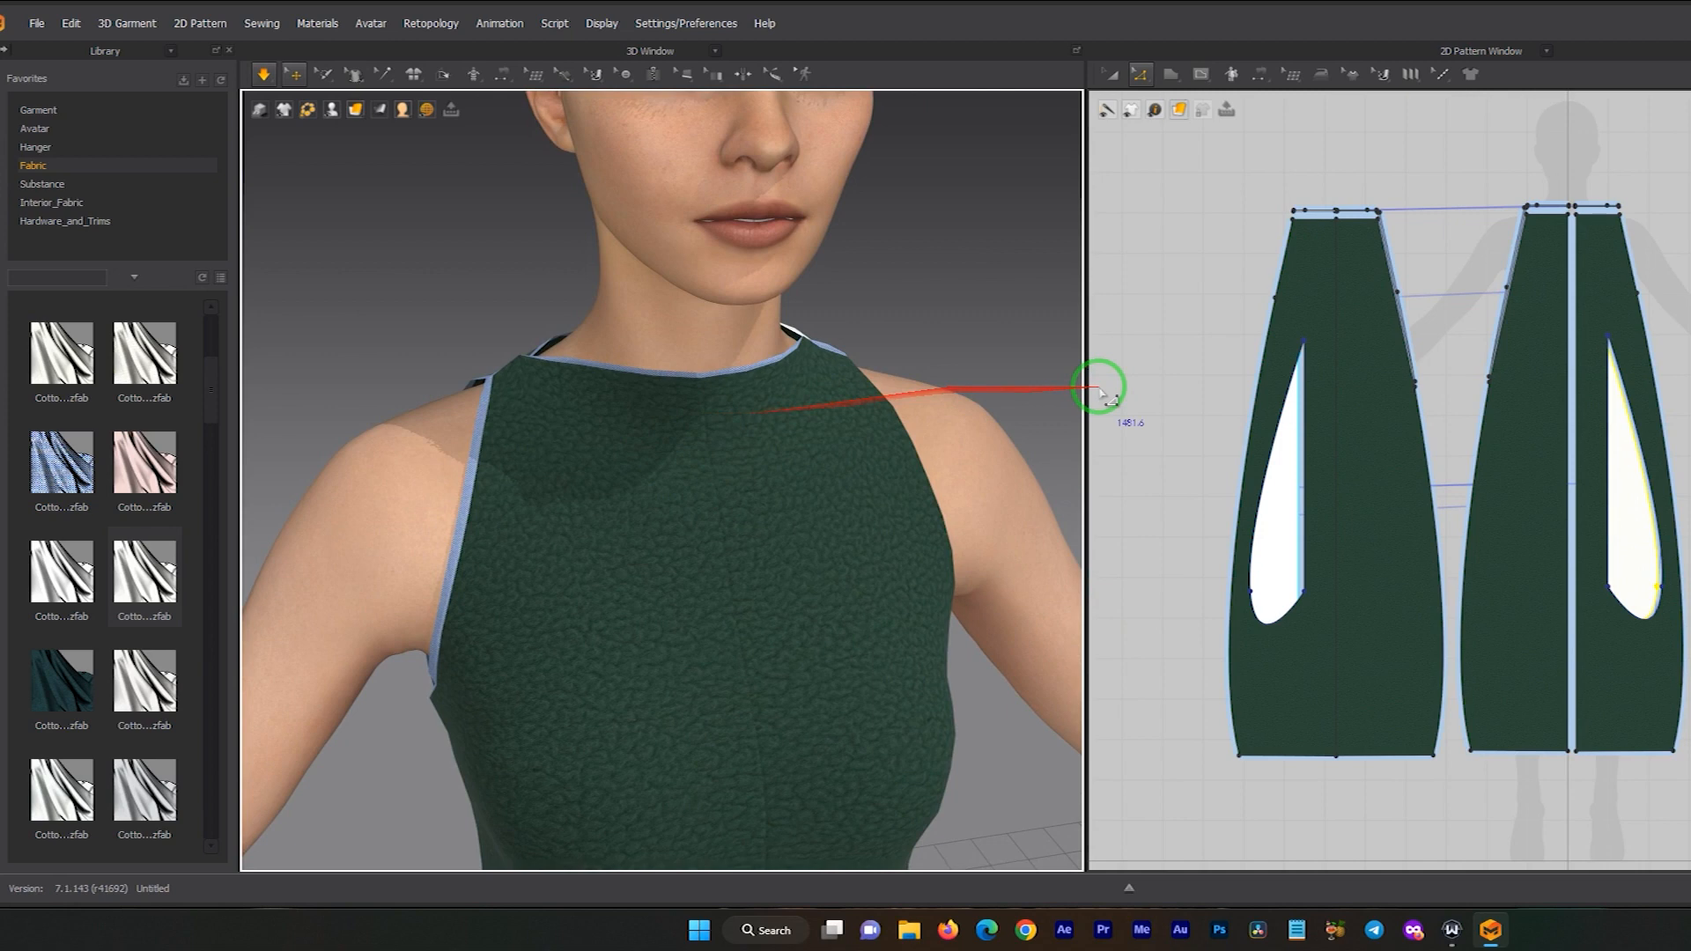
left_click(1321, 267)
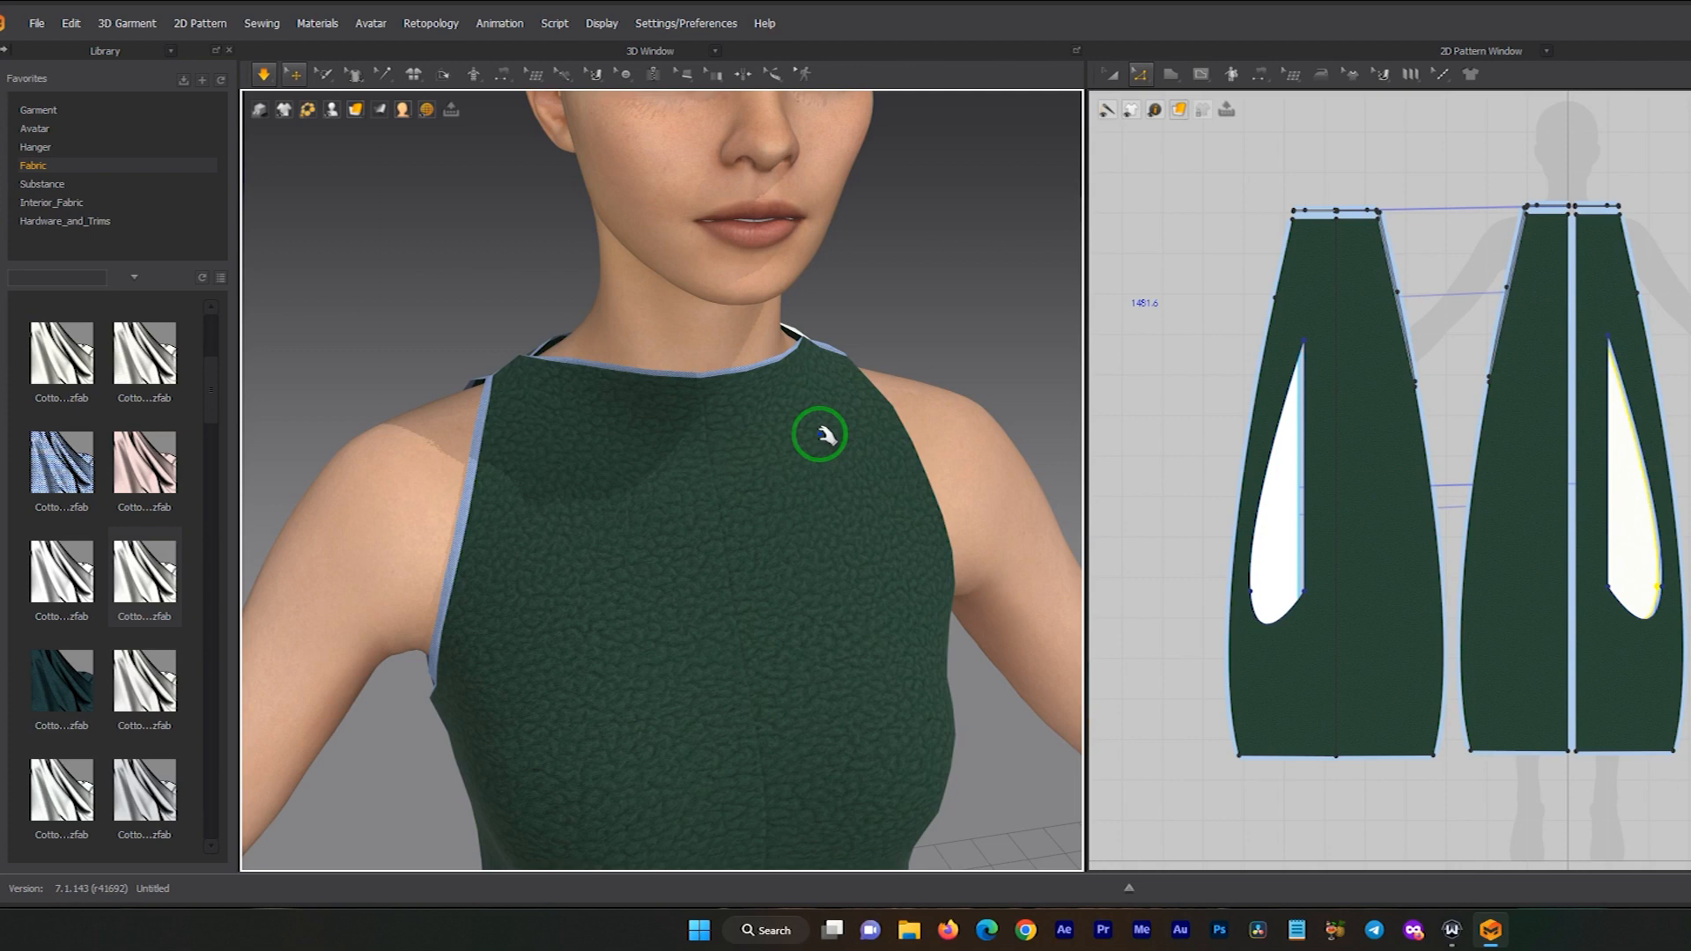
scroll(609, 375, "up", 3)
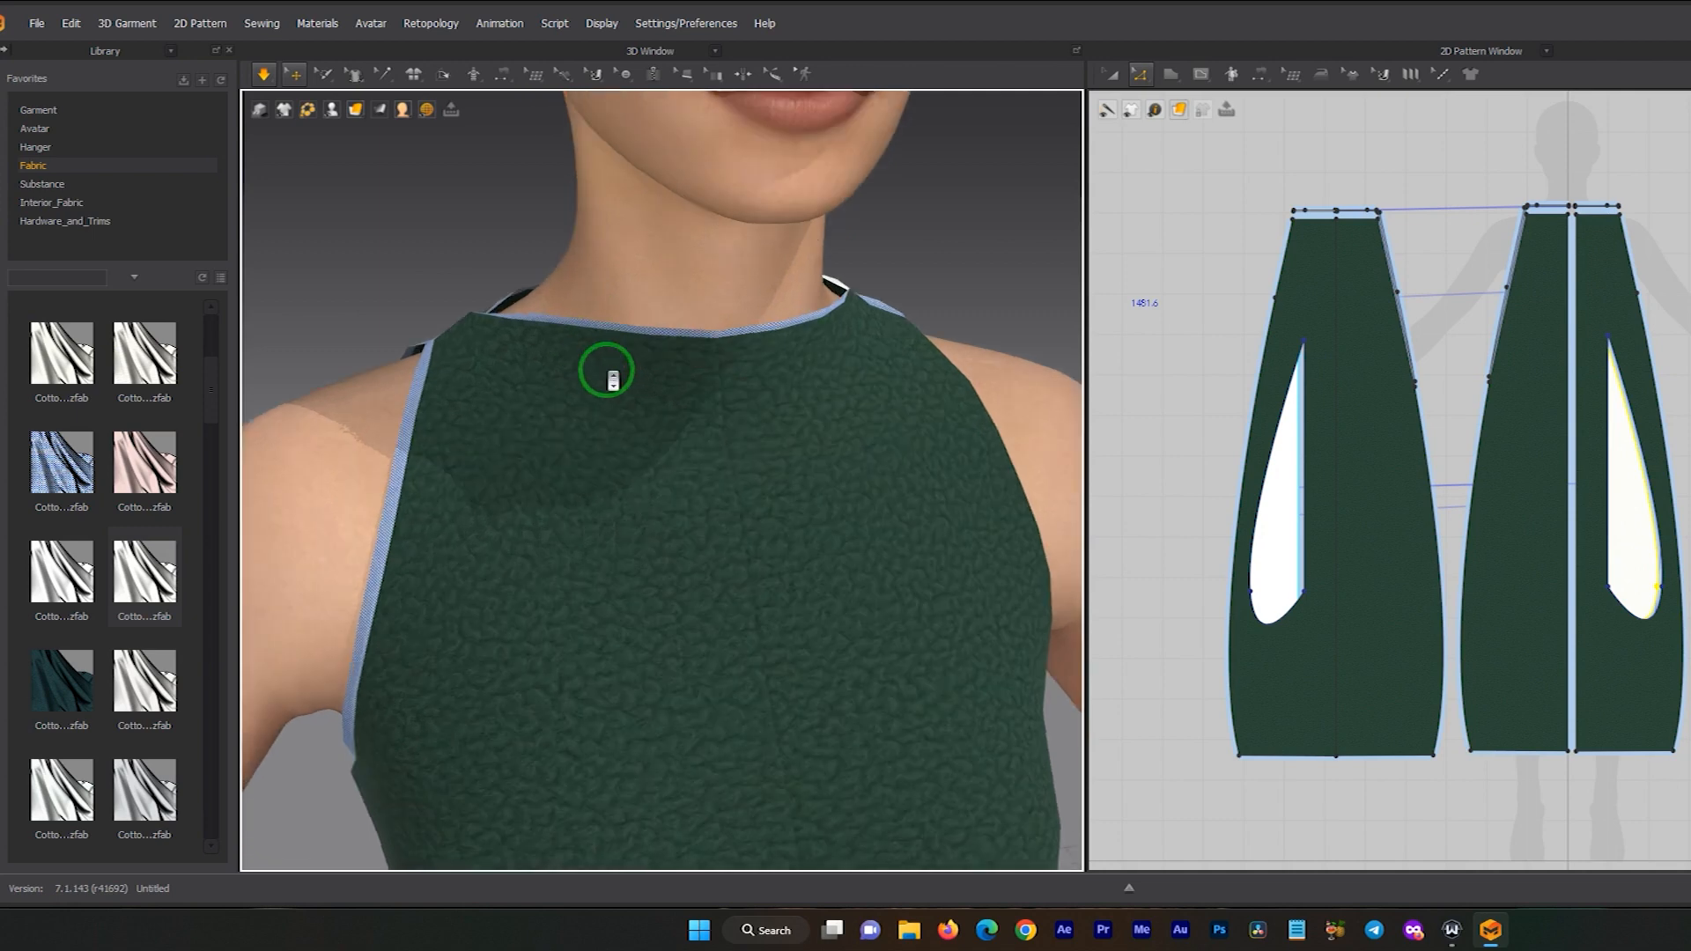
middle_click_drag(554, 331, 585, 483)
right_click_drag(585, 483, 667, 497)
right_click_drag(386, 506, 750, 547)
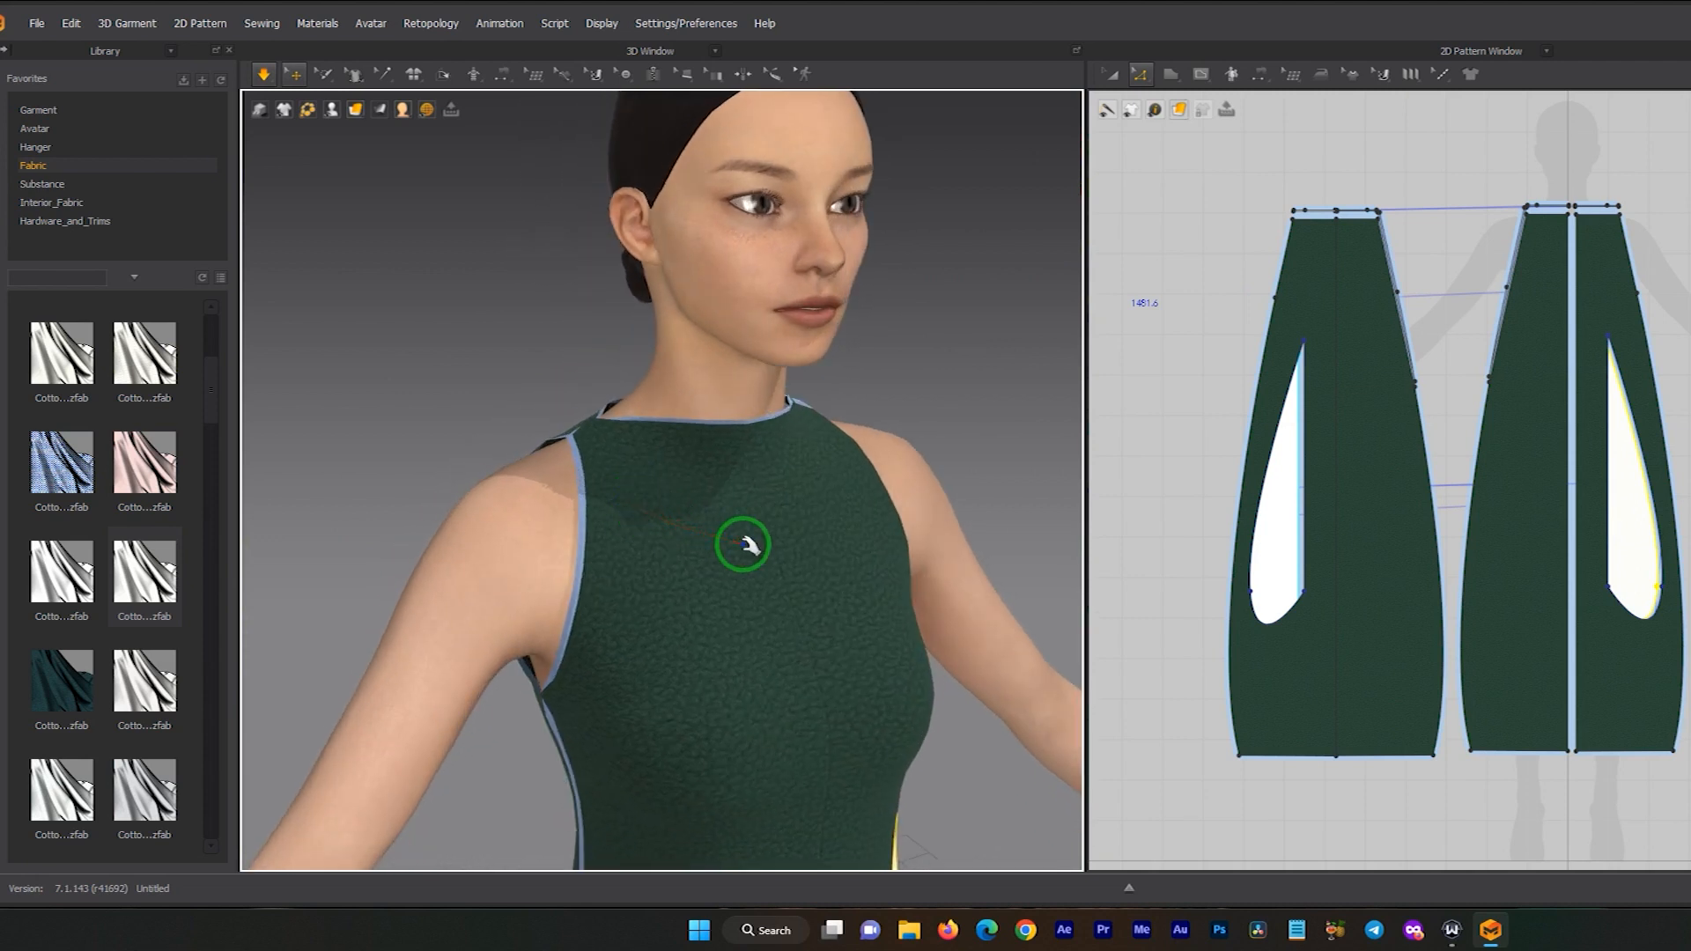
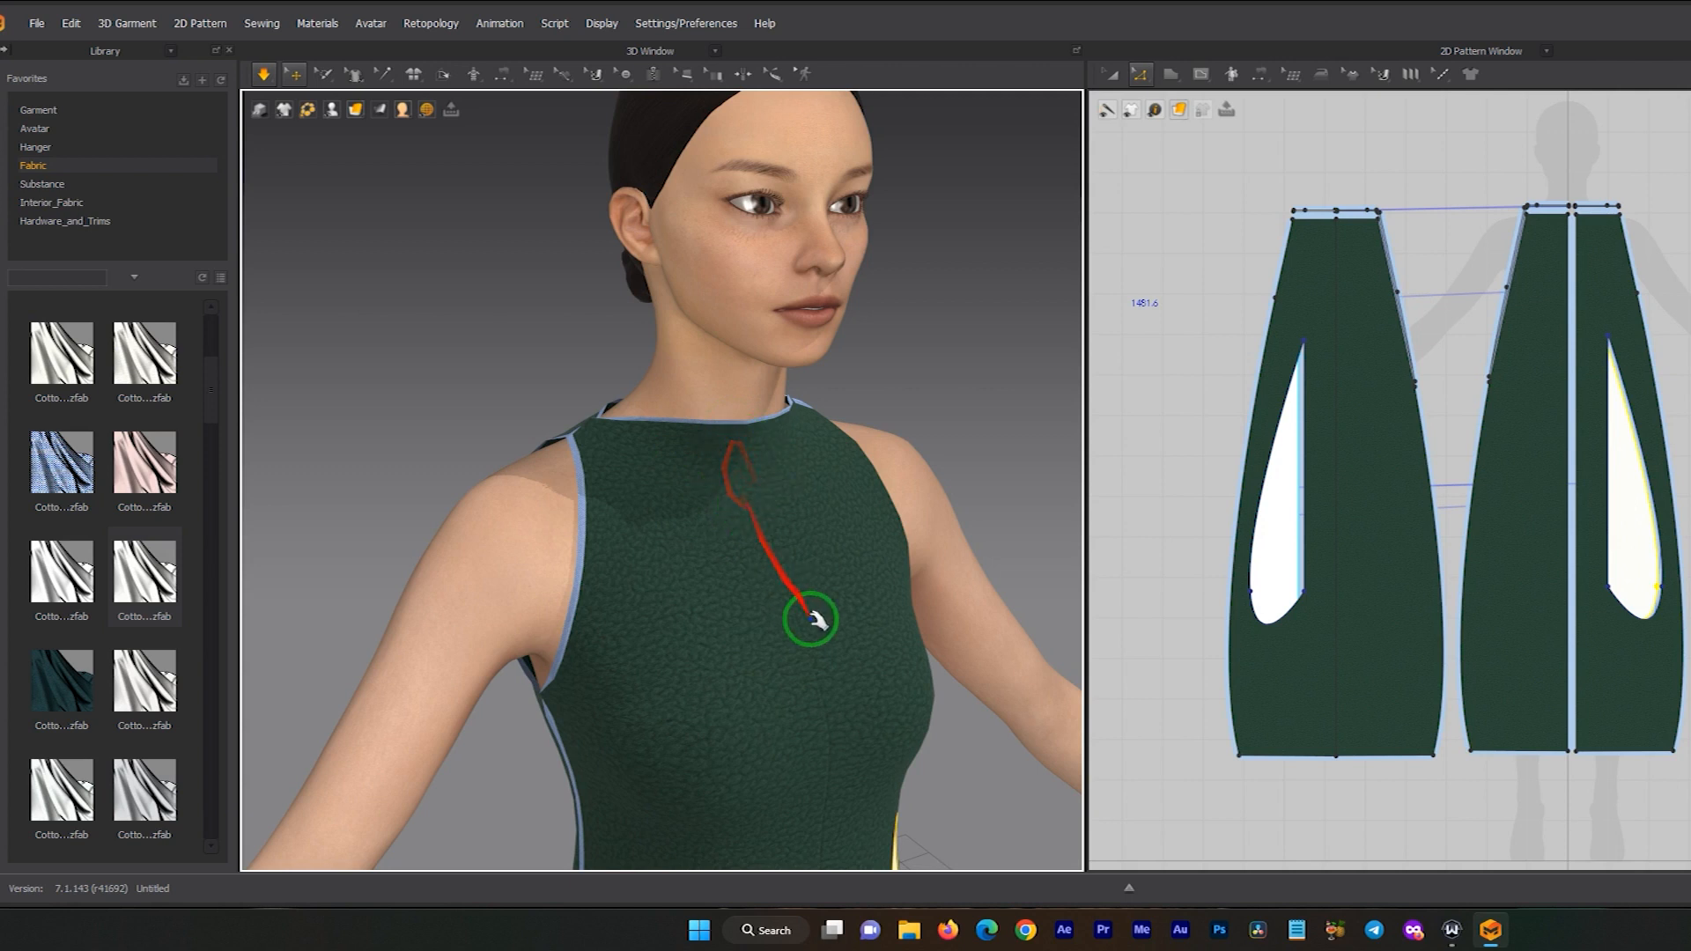
middle_click_drag(754, 484, 747, 411)
right_click_drag(748, 411, 801, 374)
middle_click_drag(801, 373, 723, 428)
scroll(722, 428, "up", 1)
scroll(728, 437, "up", 2)
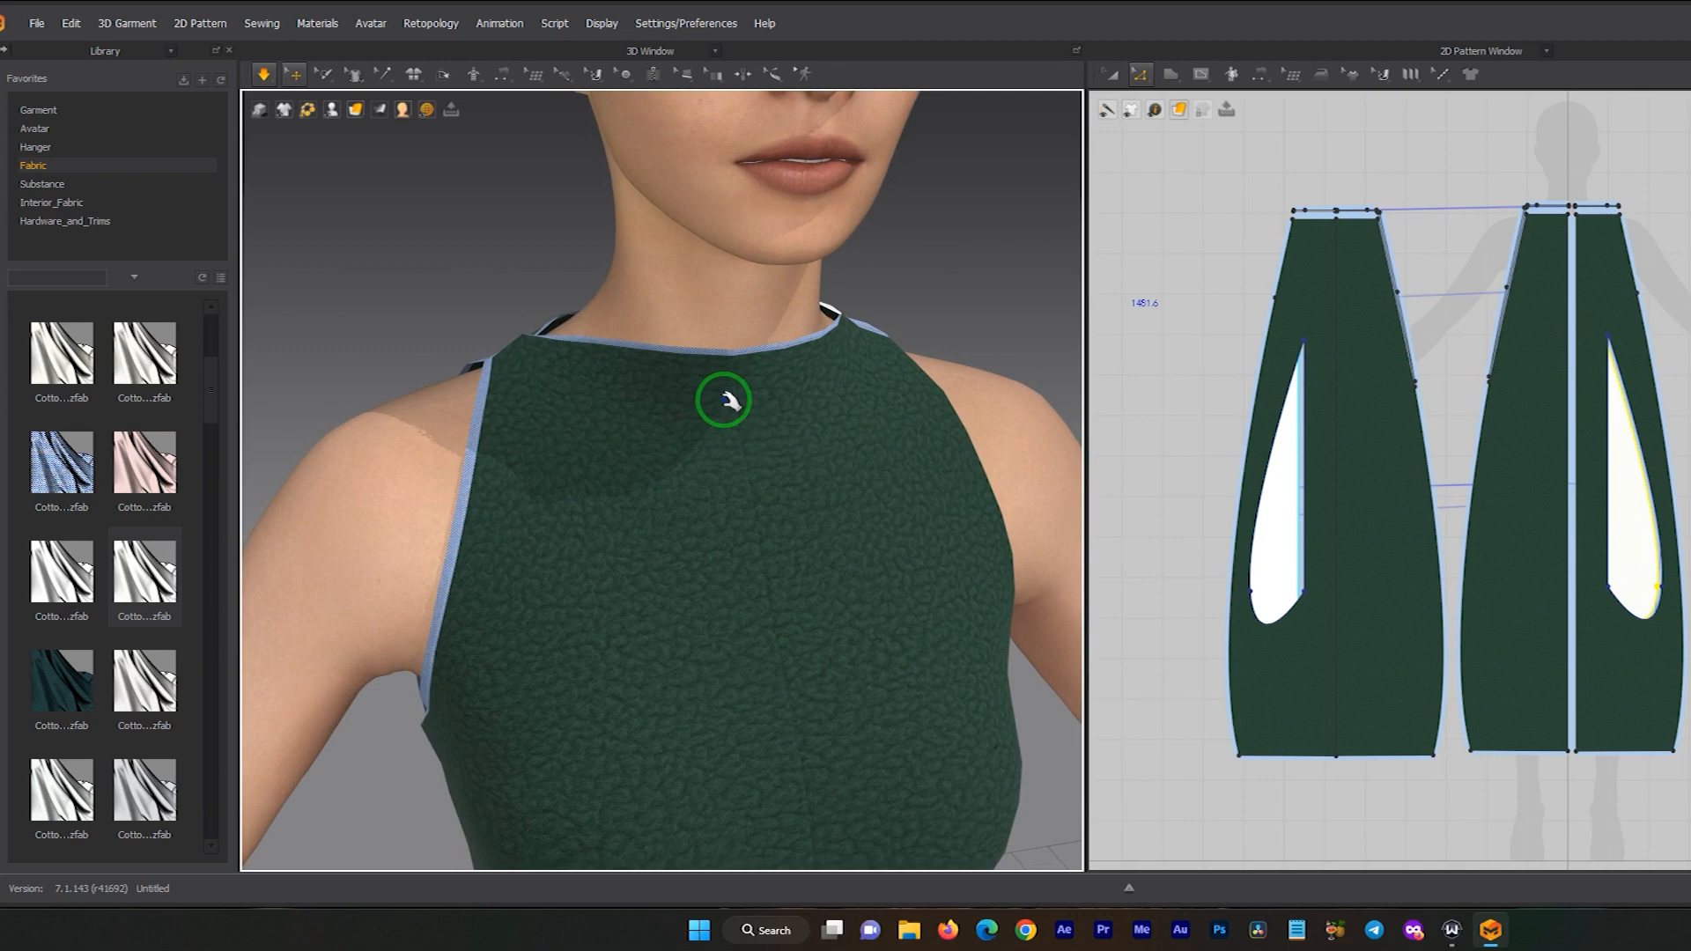
- Delete both trim pieces along the front neckline
left_click(725, 385)
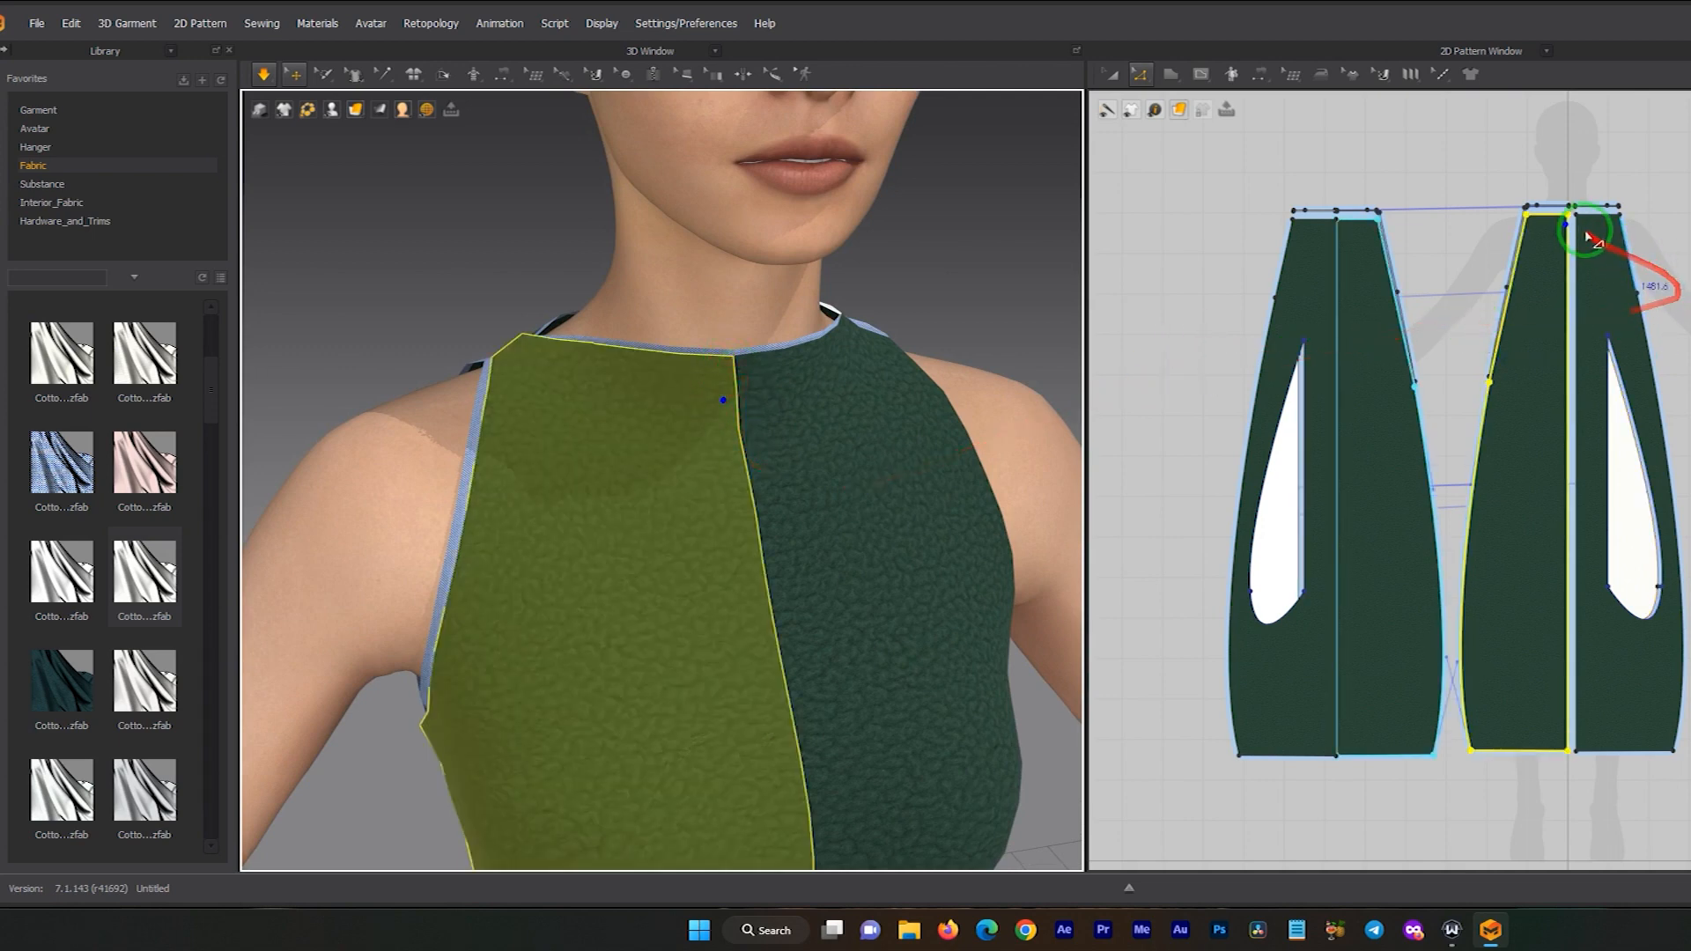
scroll(1595, 233, "up", 5)
scroll(1491, 255, "down", 3)
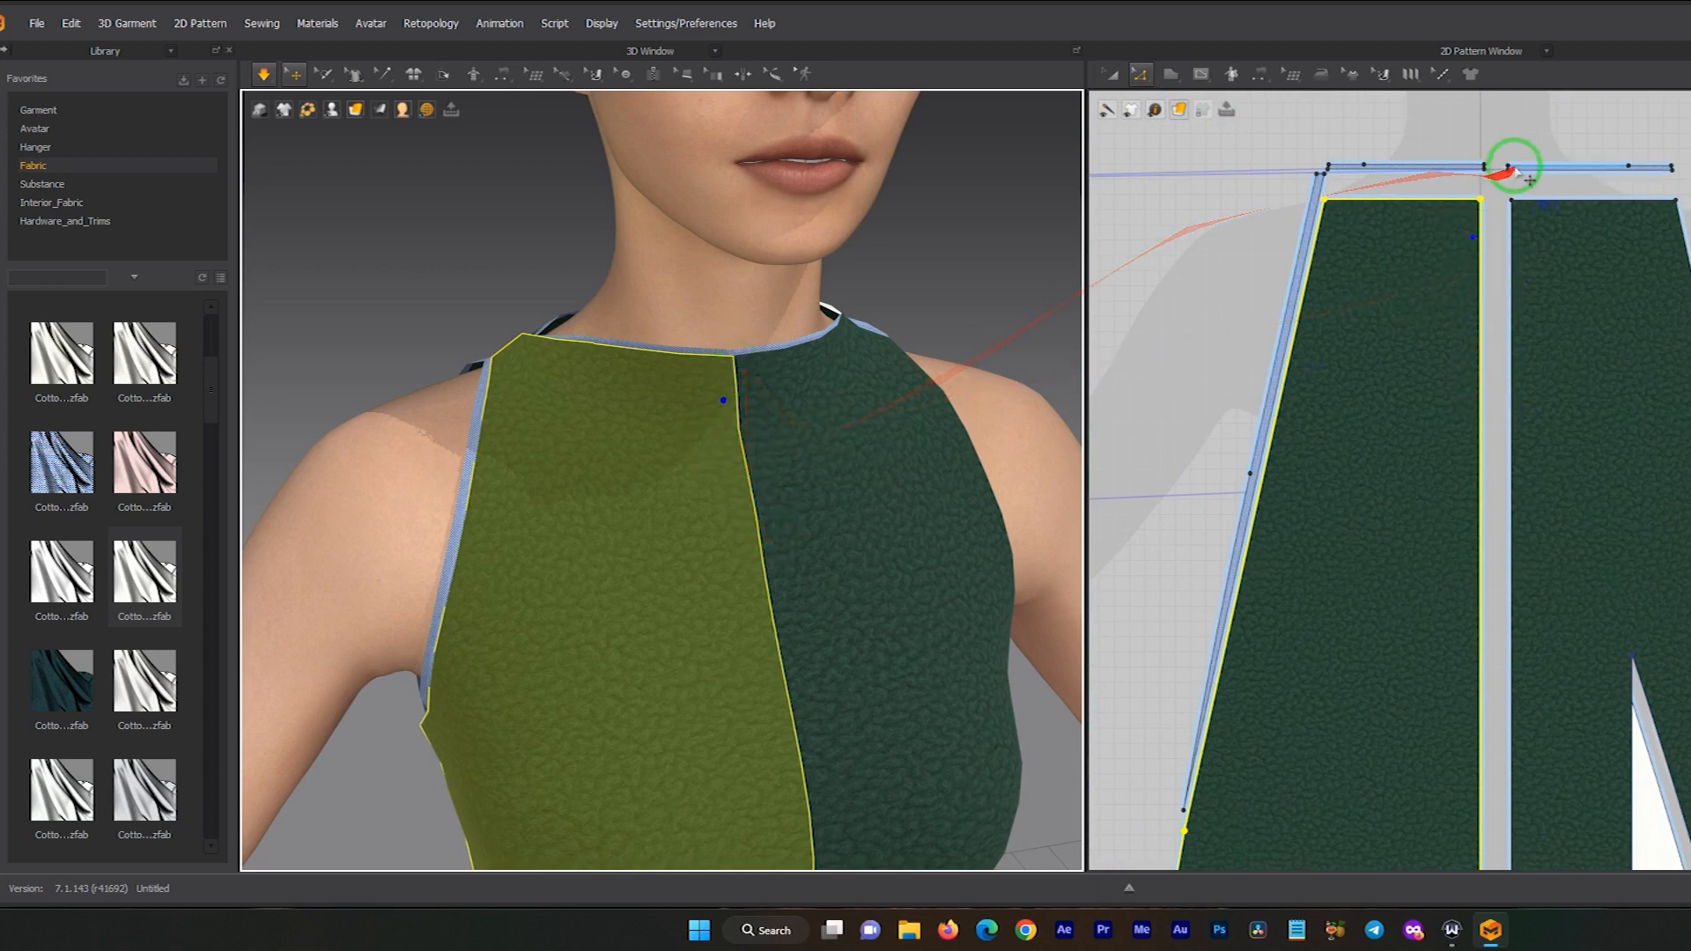
scroll(1485, 185, "up", 4)
scroll(1445, 352, "down", 4)
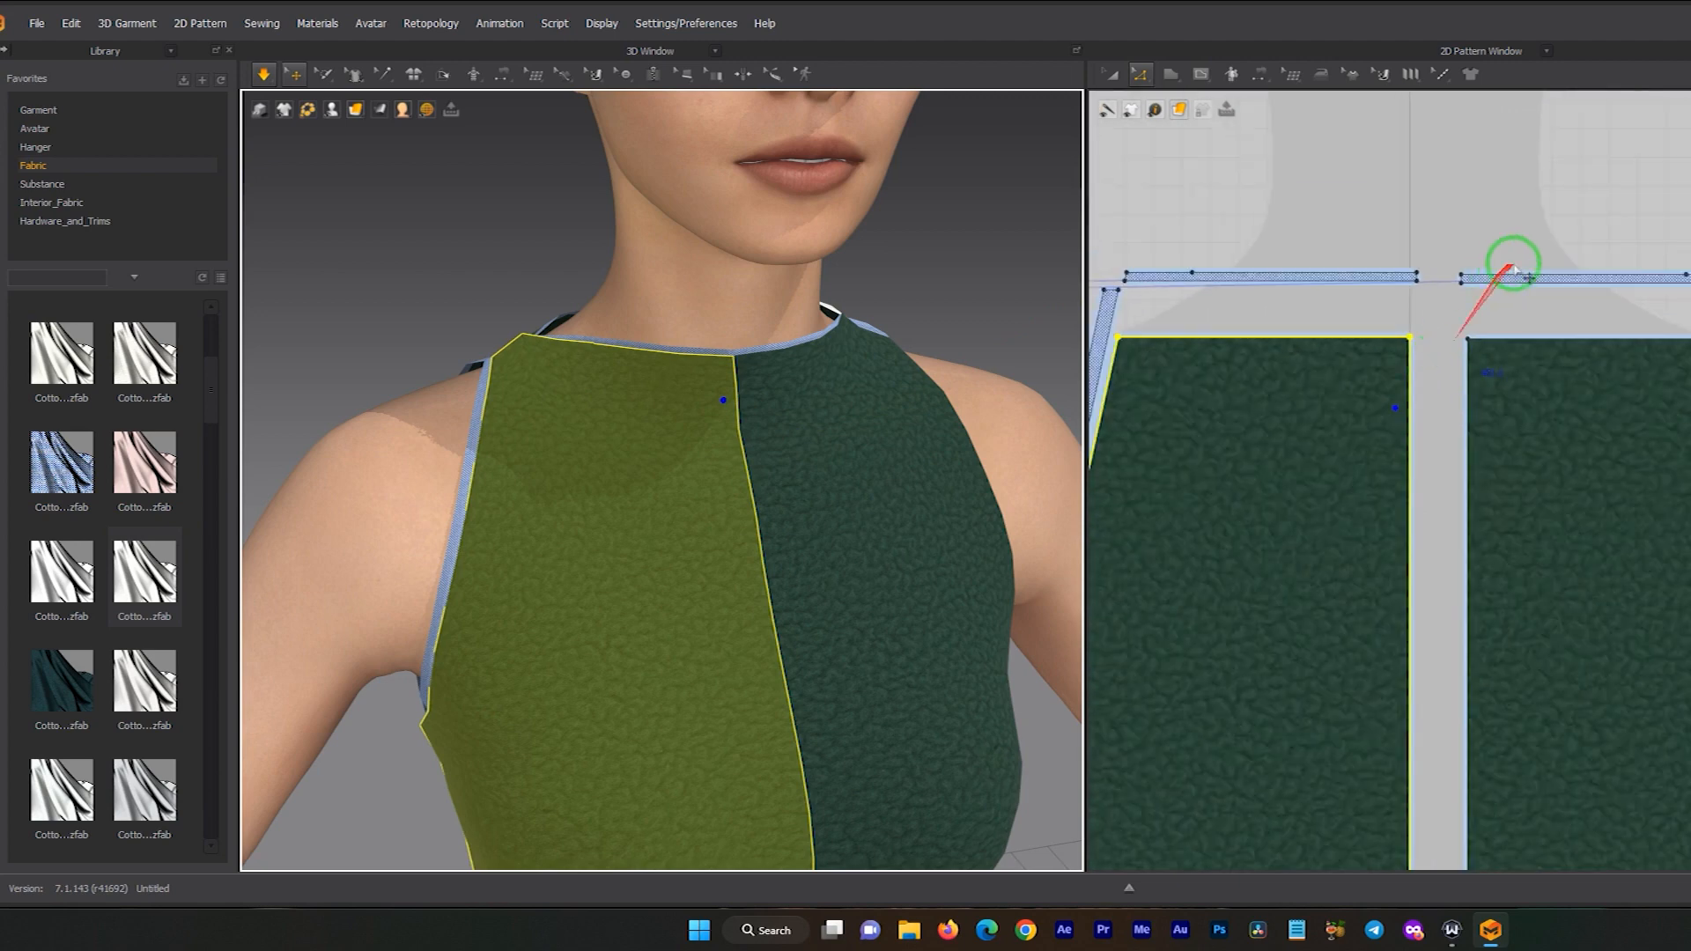
left_click(1112, 74)
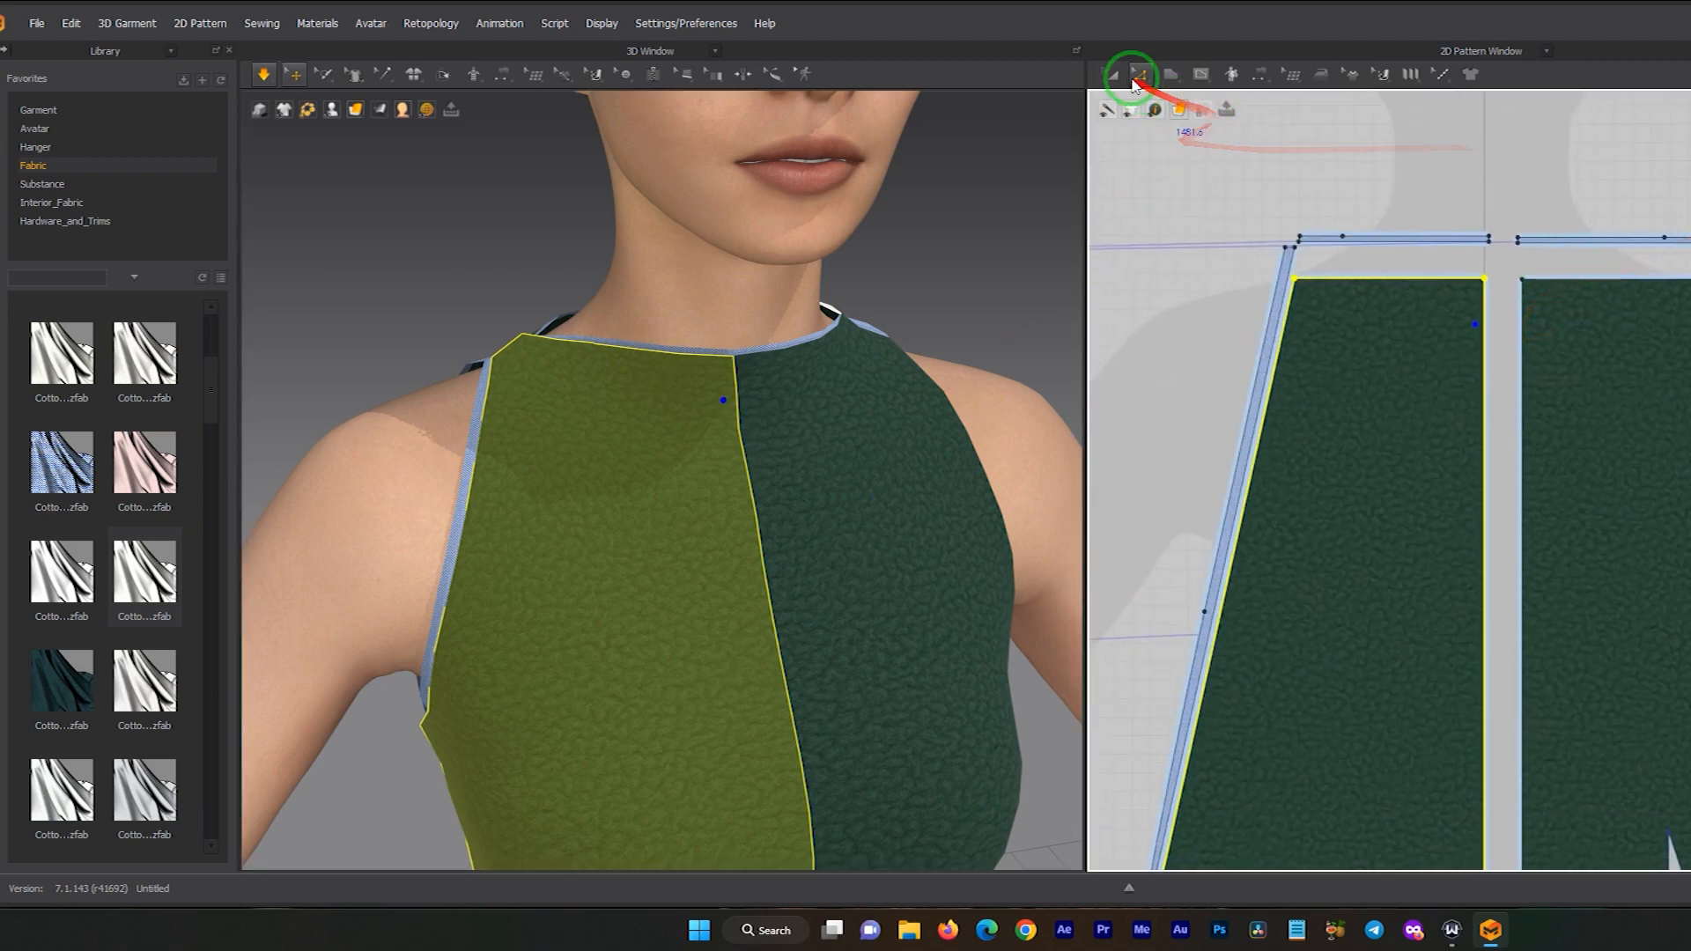
left_click(1382, 177)
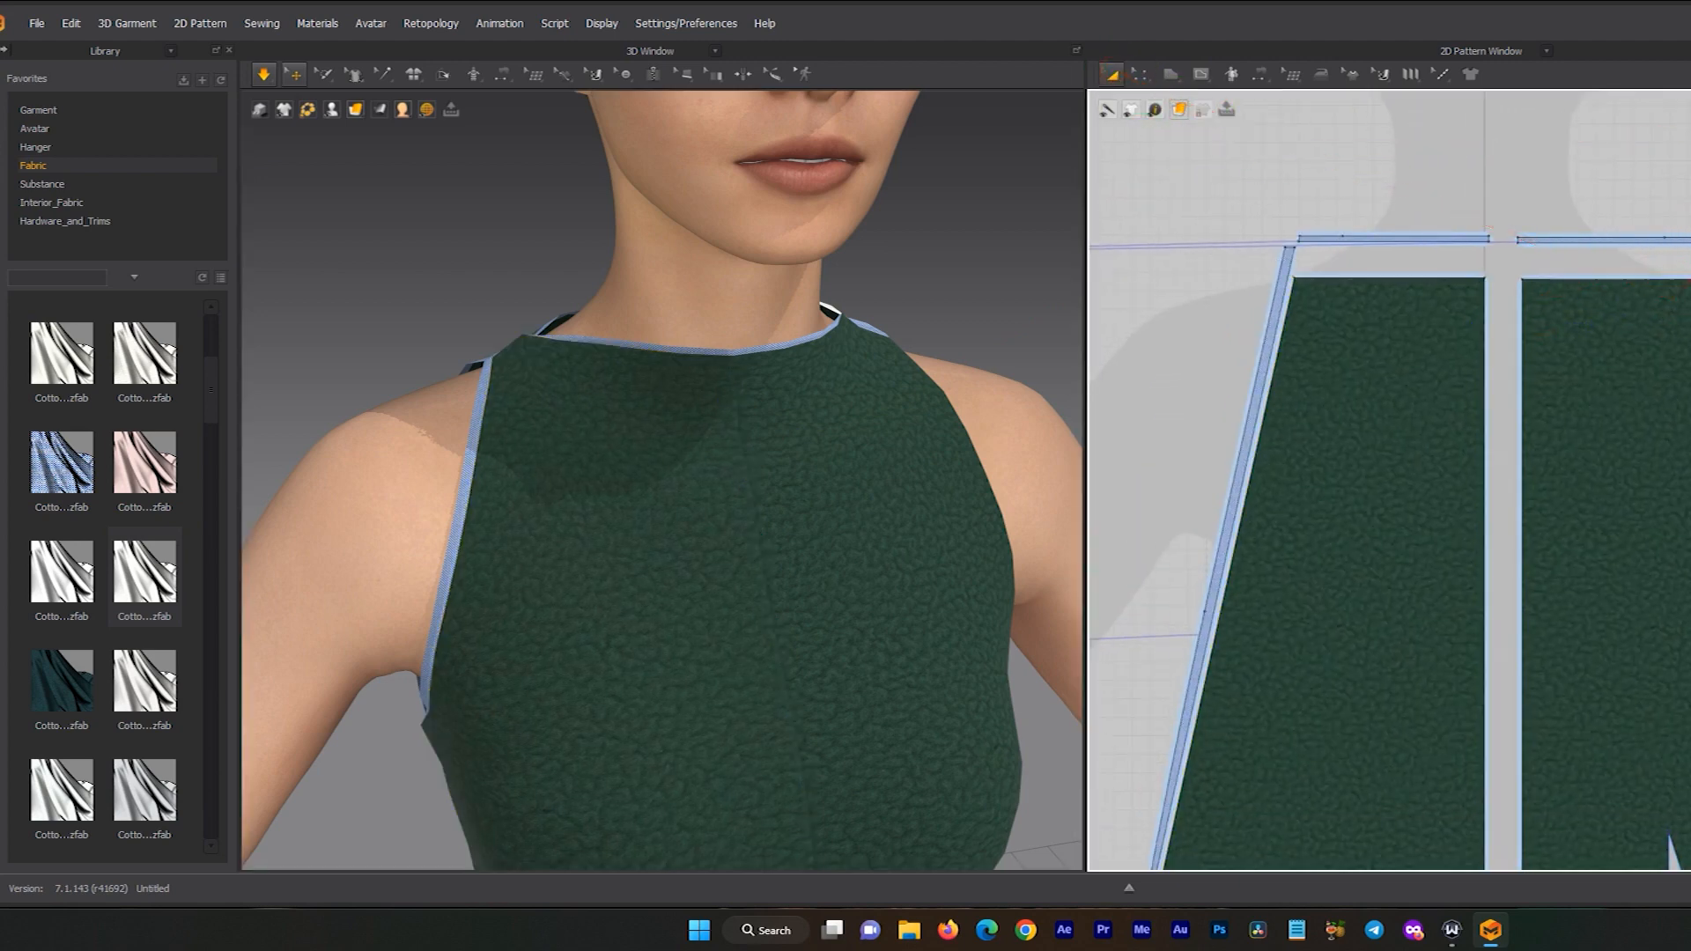
left_click(1540, 244)
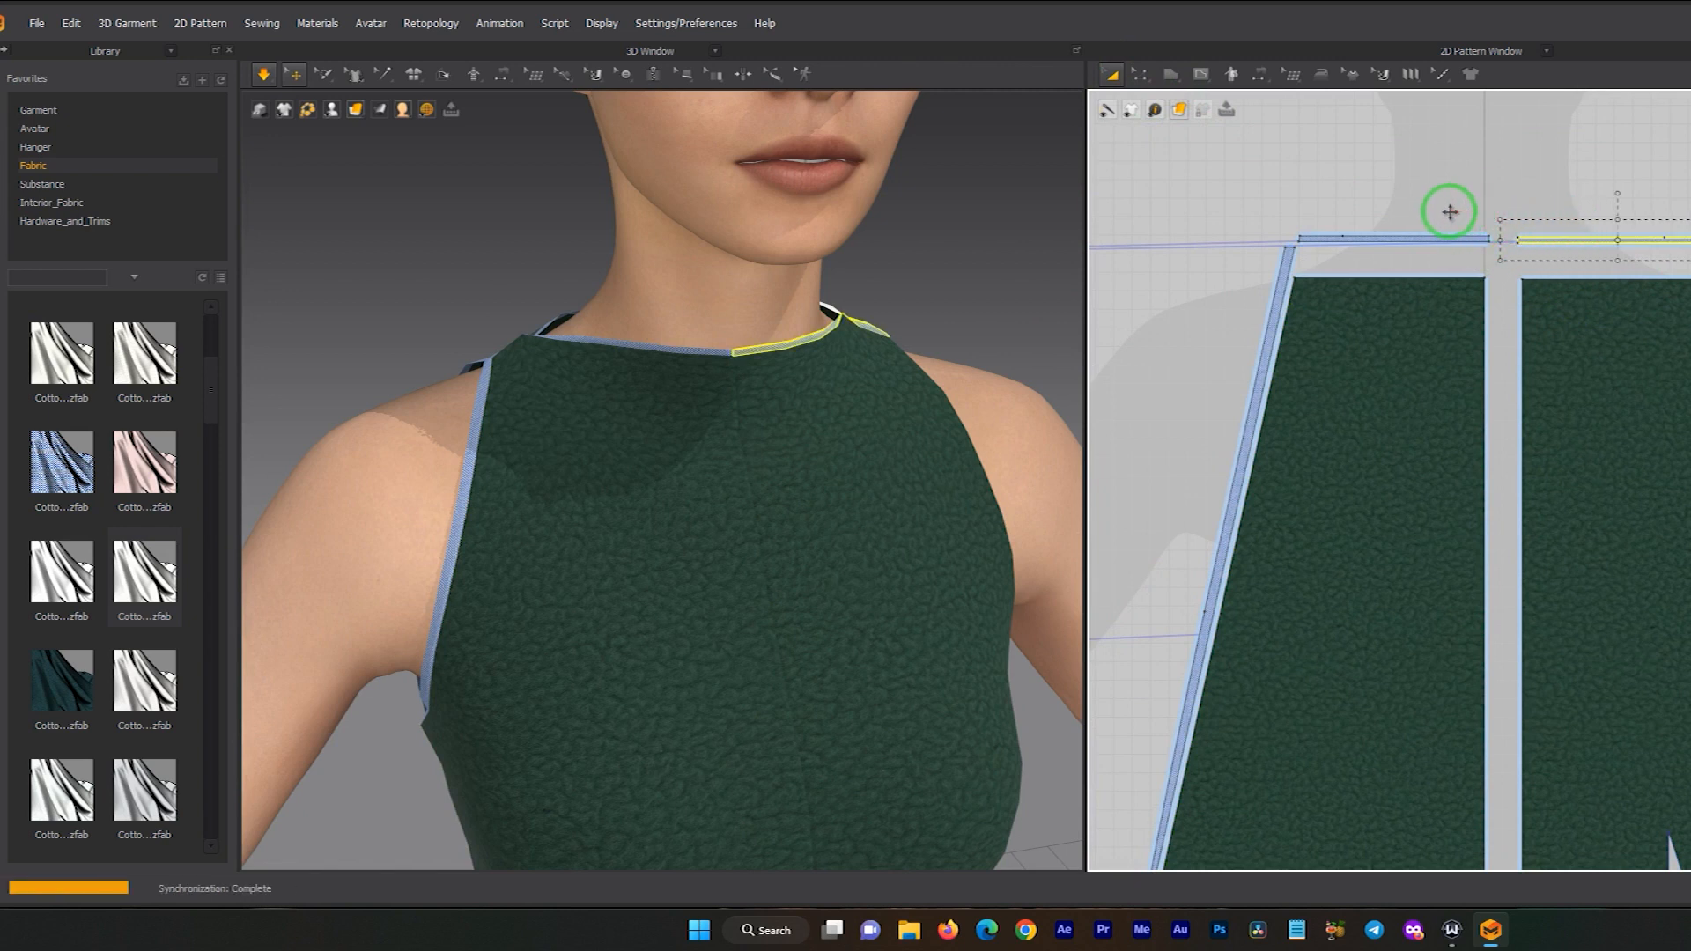
key("Delete")
left_click_drag(1519, 226, 1293, 246)
key("Delete")
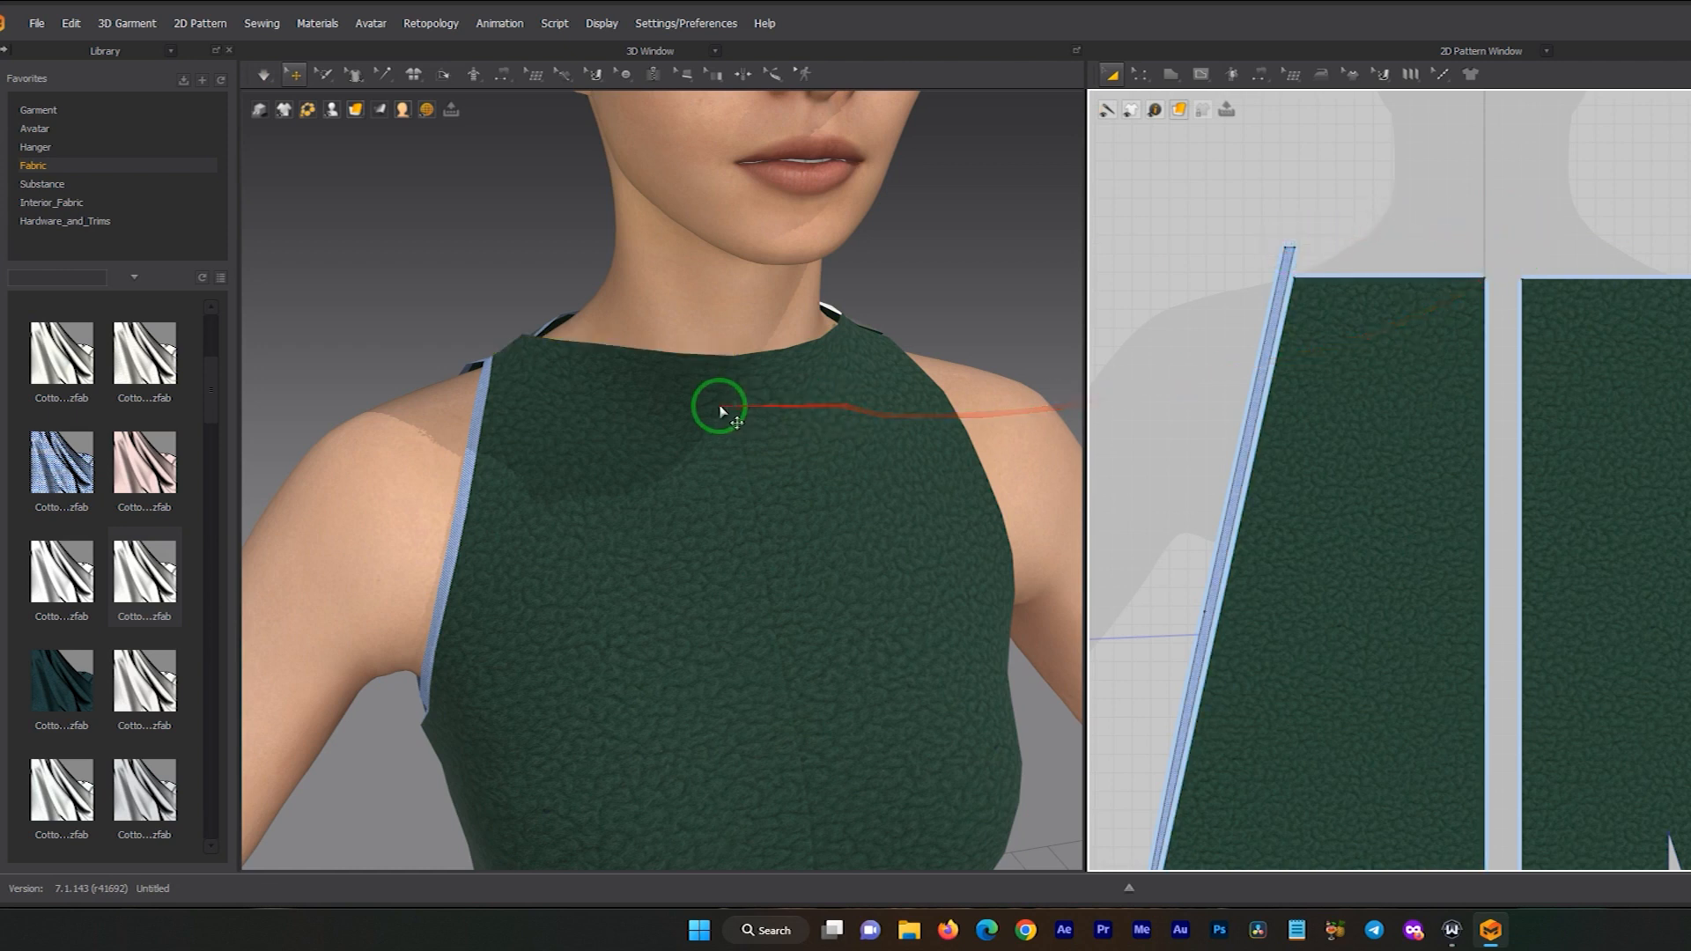
- Add matching points on the centre-front edges of both front panels, about 104 mm below the neckline
scroll(667, 399, "up", 2)
left_click(736, 383)
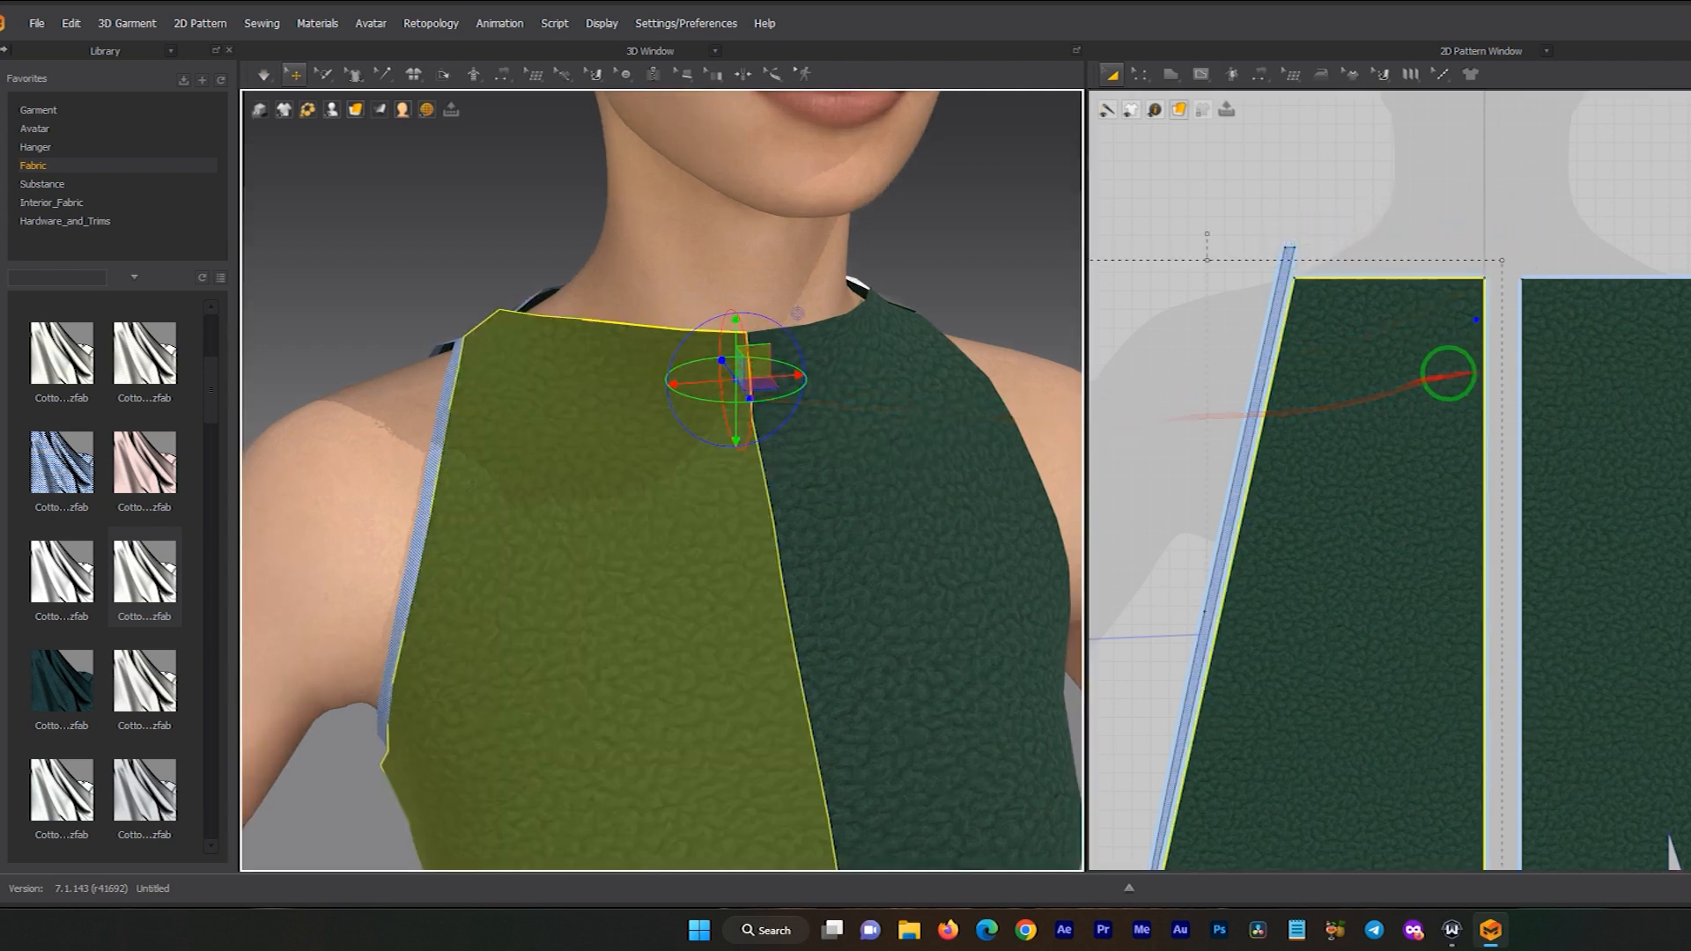
scroll(1485, 335, "up", 2)
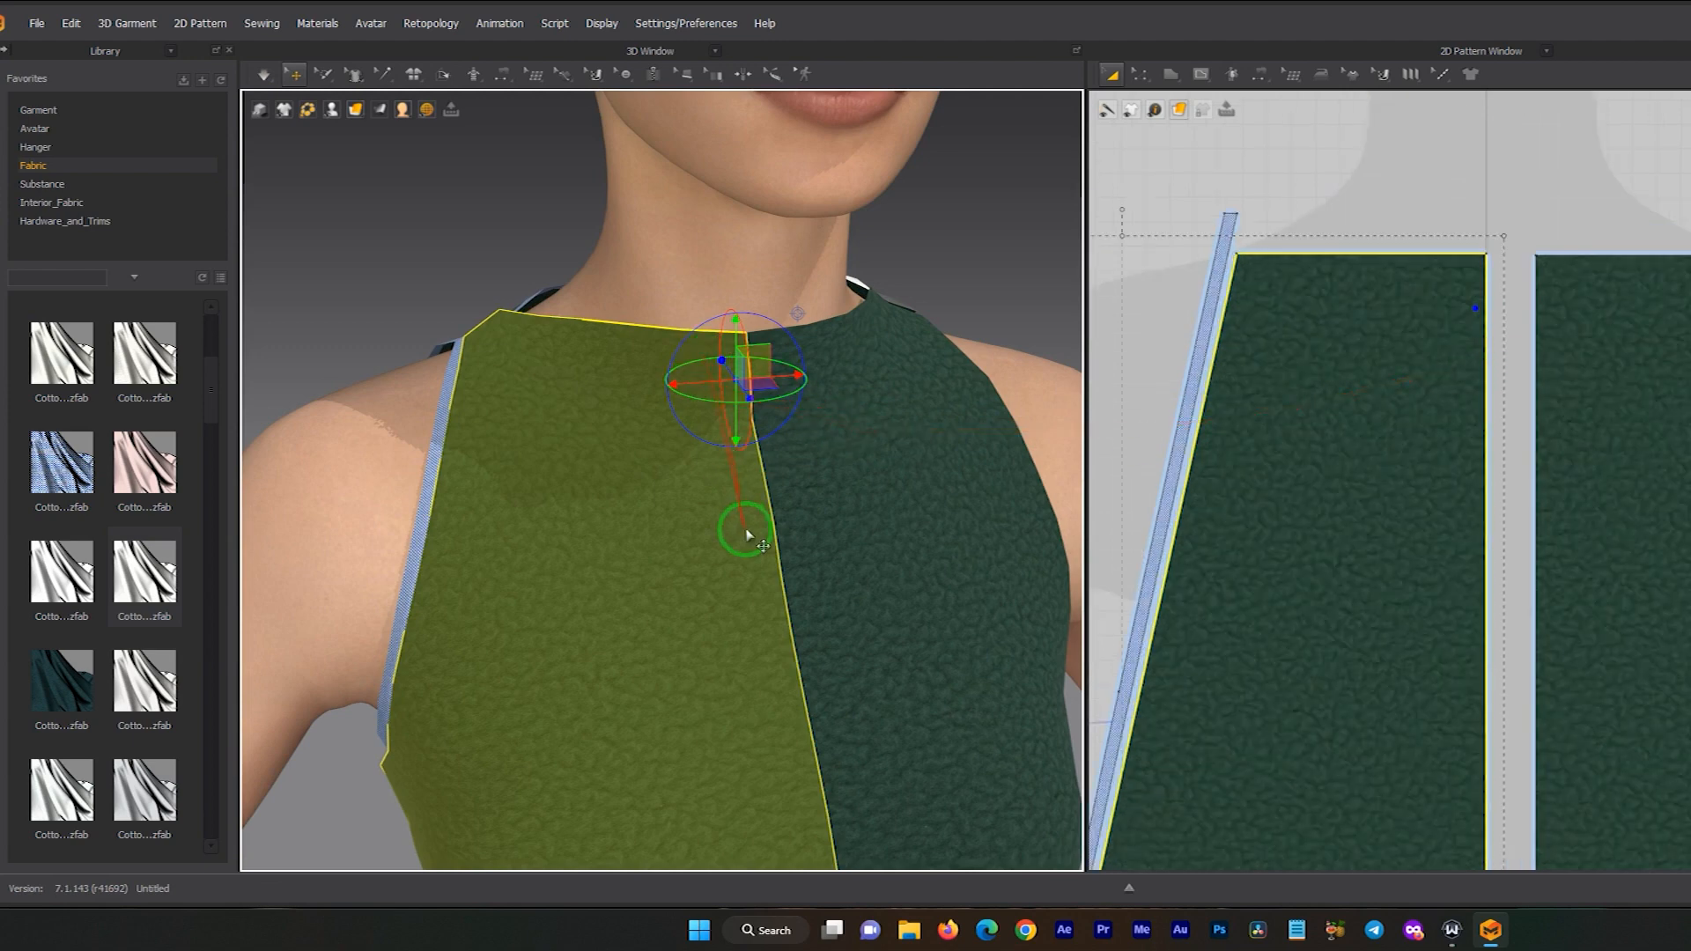
middle_click_drag(1434, 560, 1425, 432)
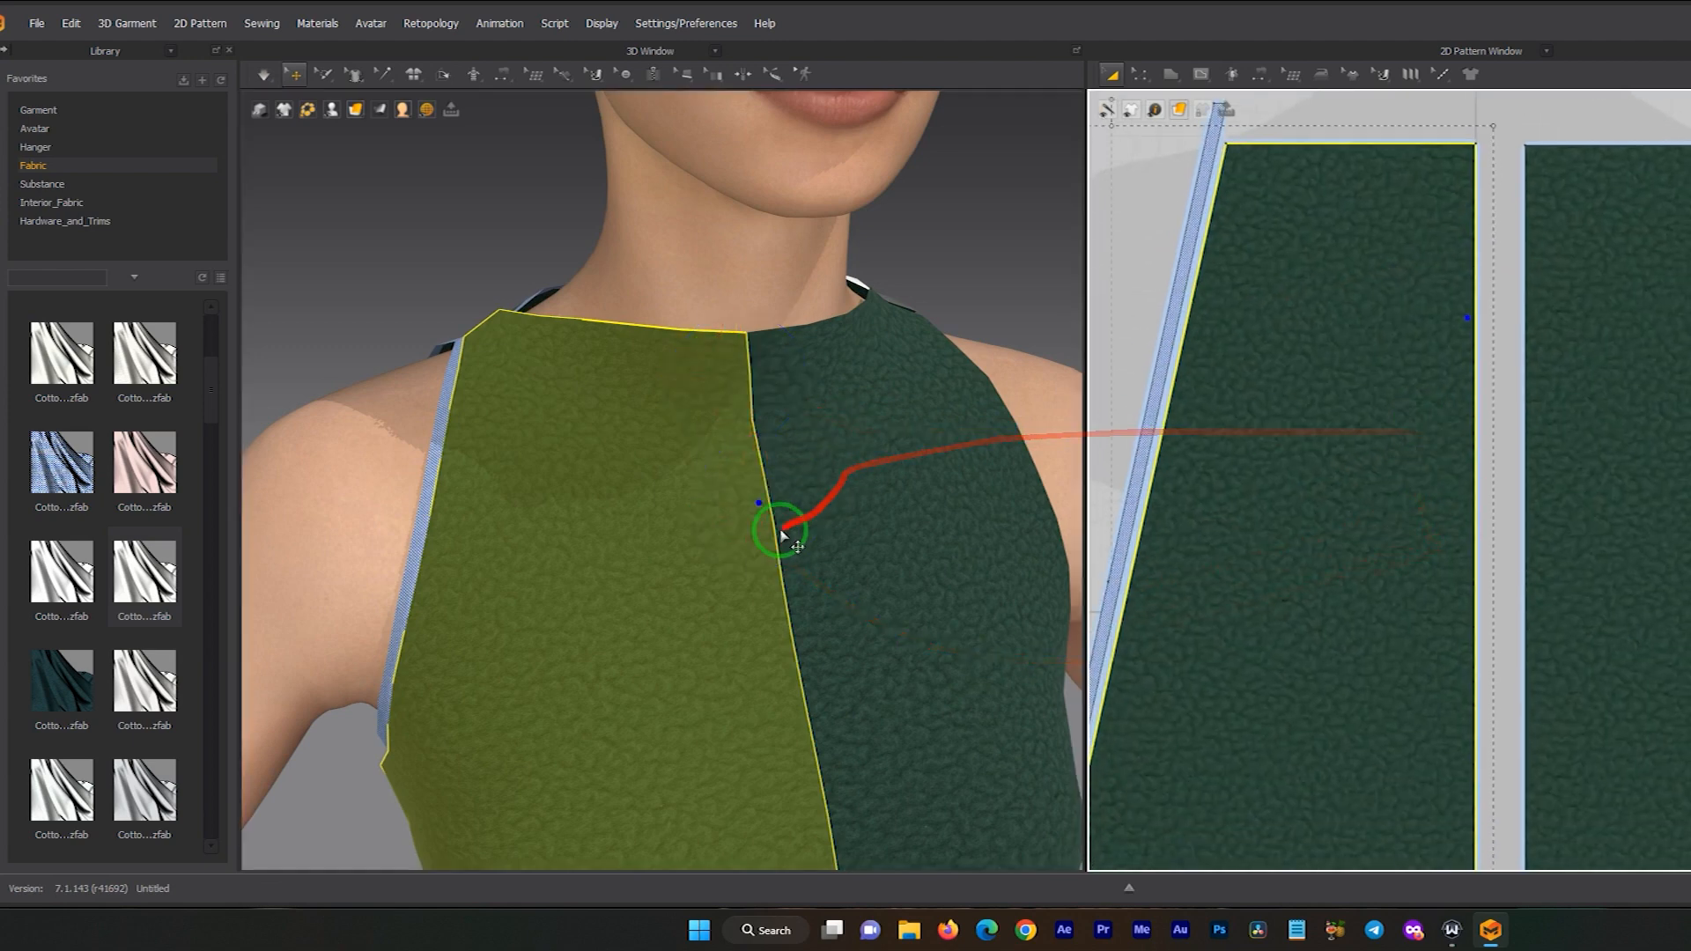
left_click(773, 599)
scroll(1496, 414, "up", 3)
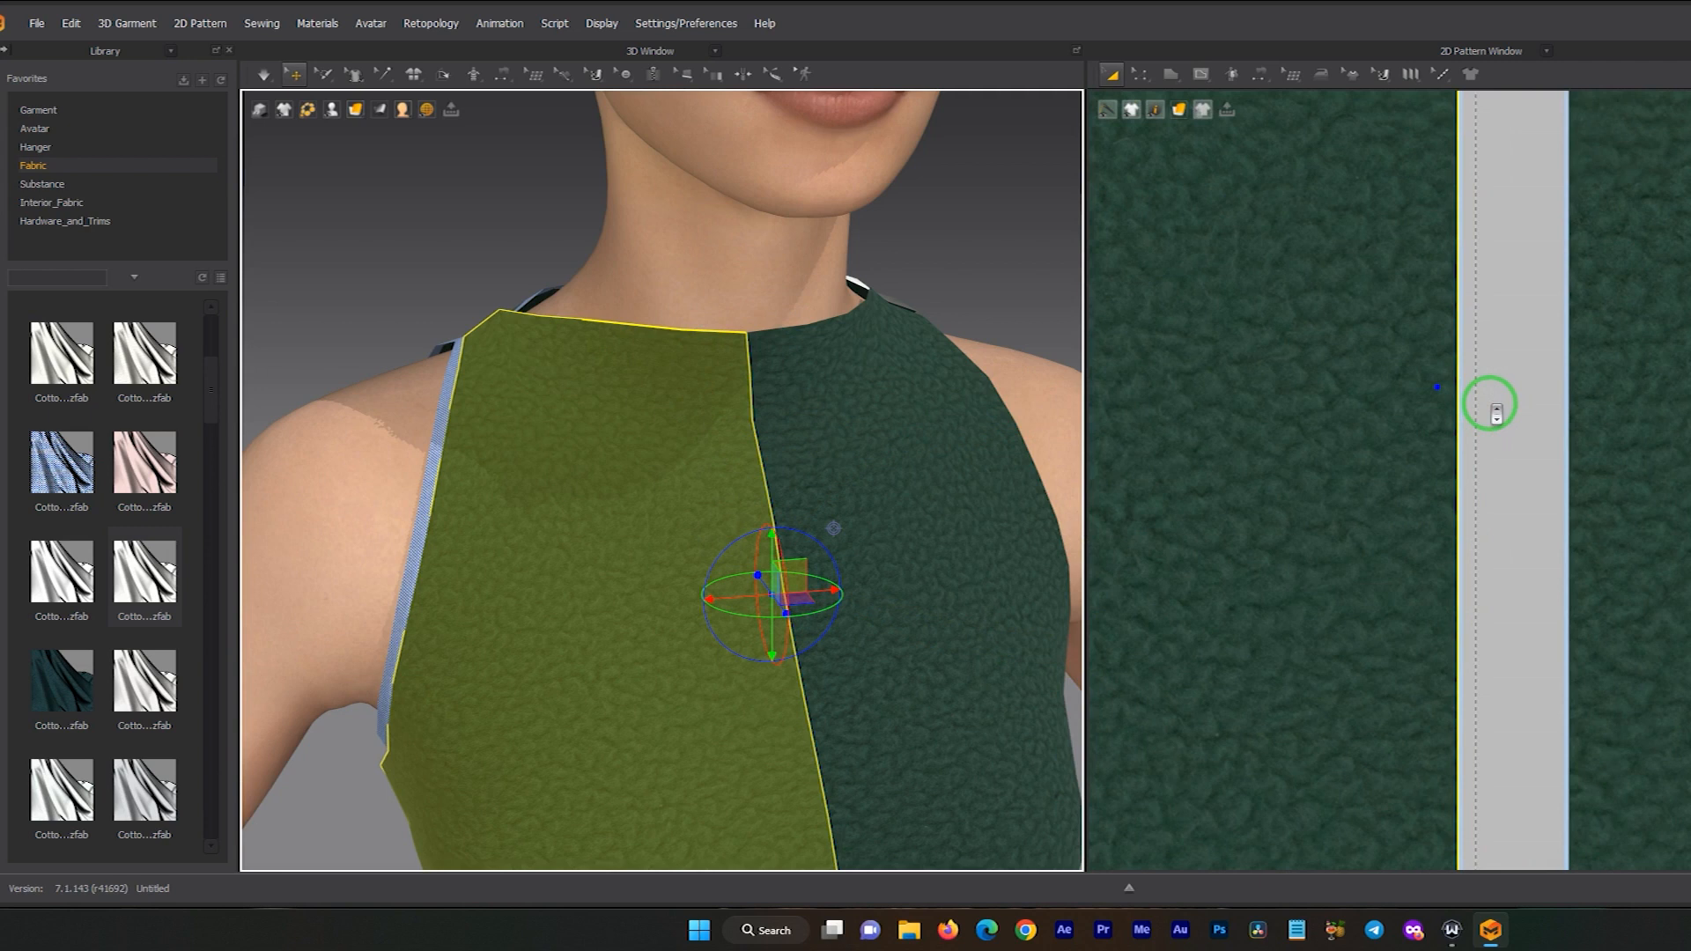
left_click(1140, 74)
left_click(1205, 220)
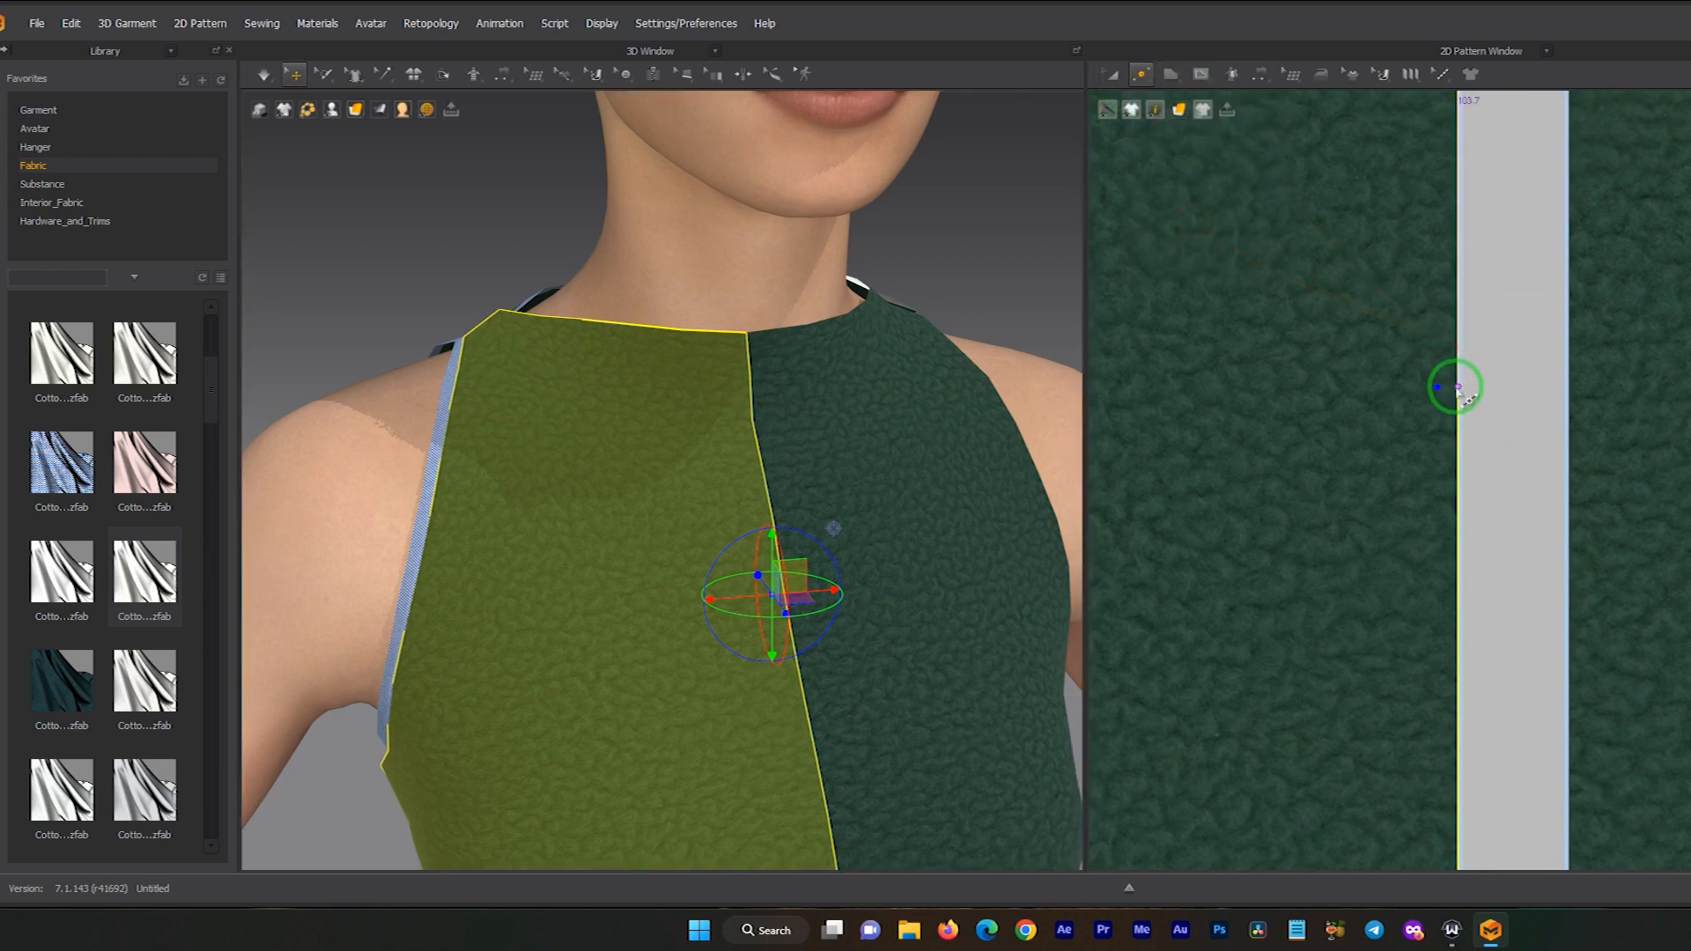
left_click(1456, 388)
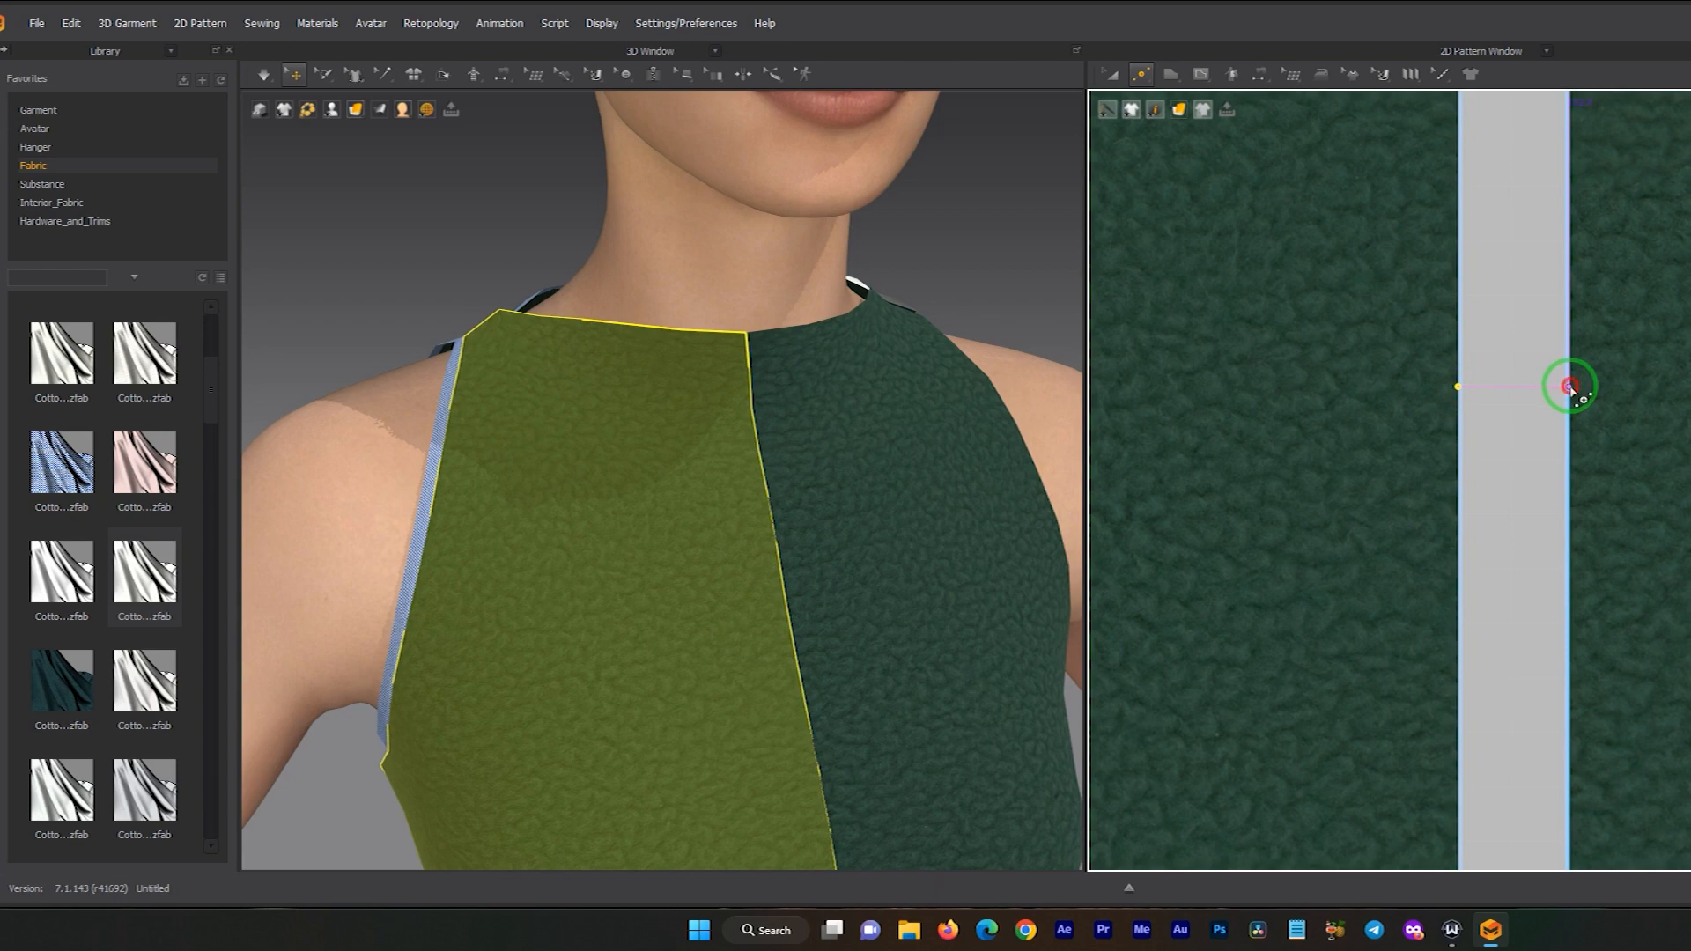
left_click(1571, 387)
scroll(1510, 385, "down", 3)
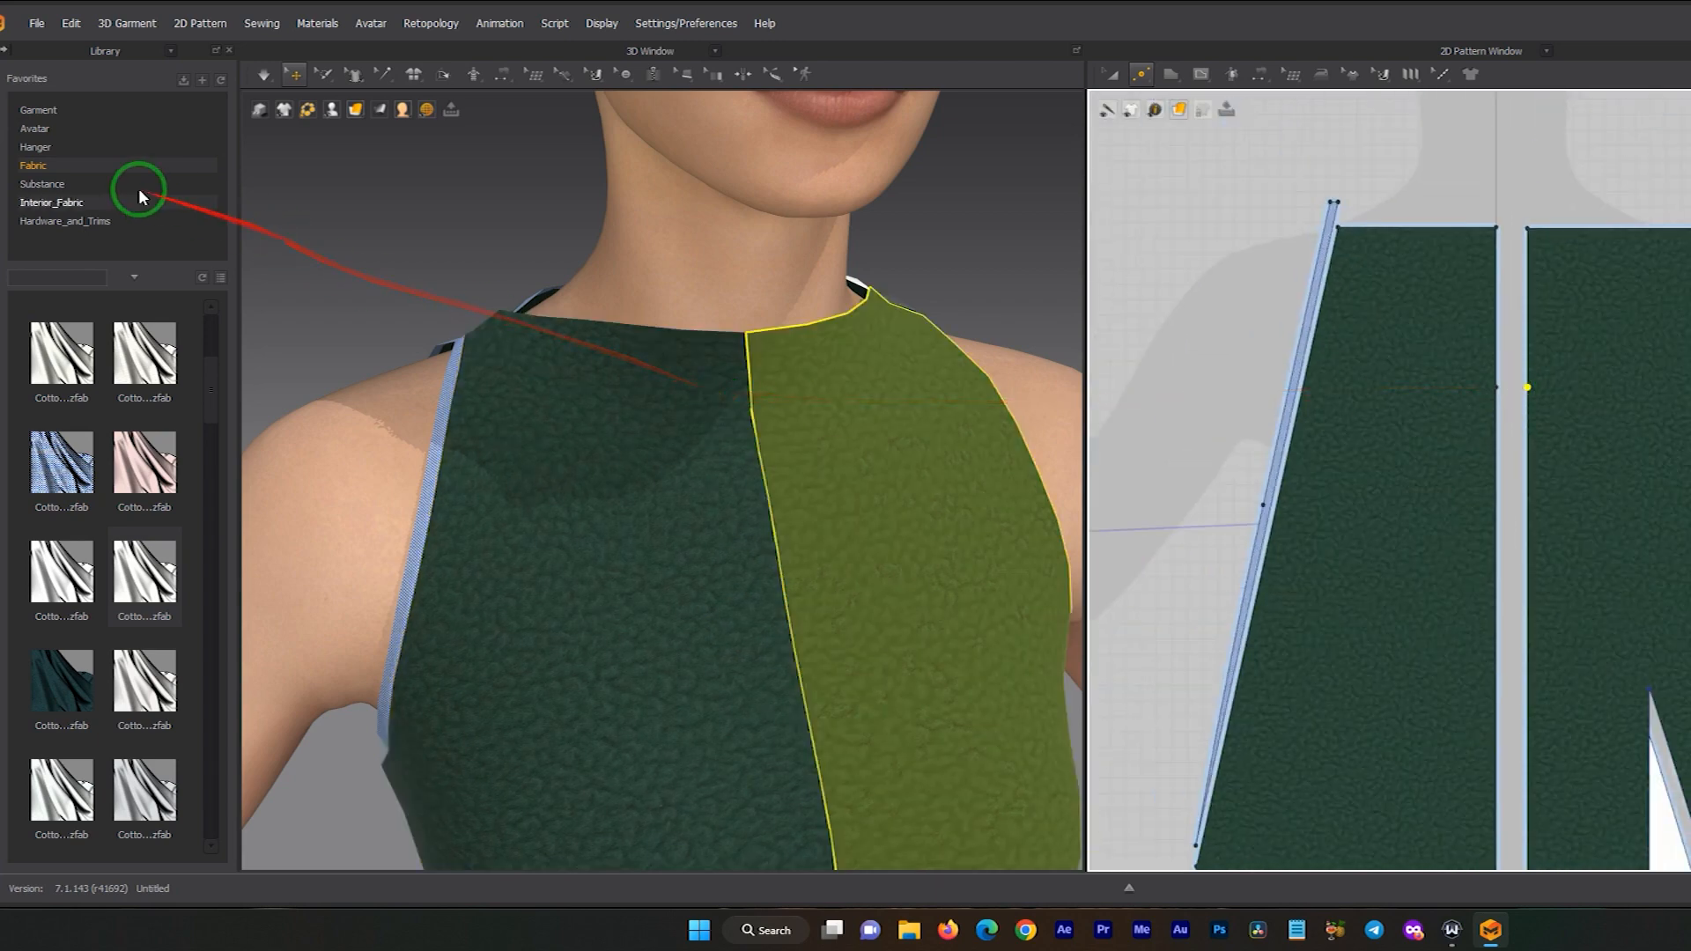
left_click(494, 77)
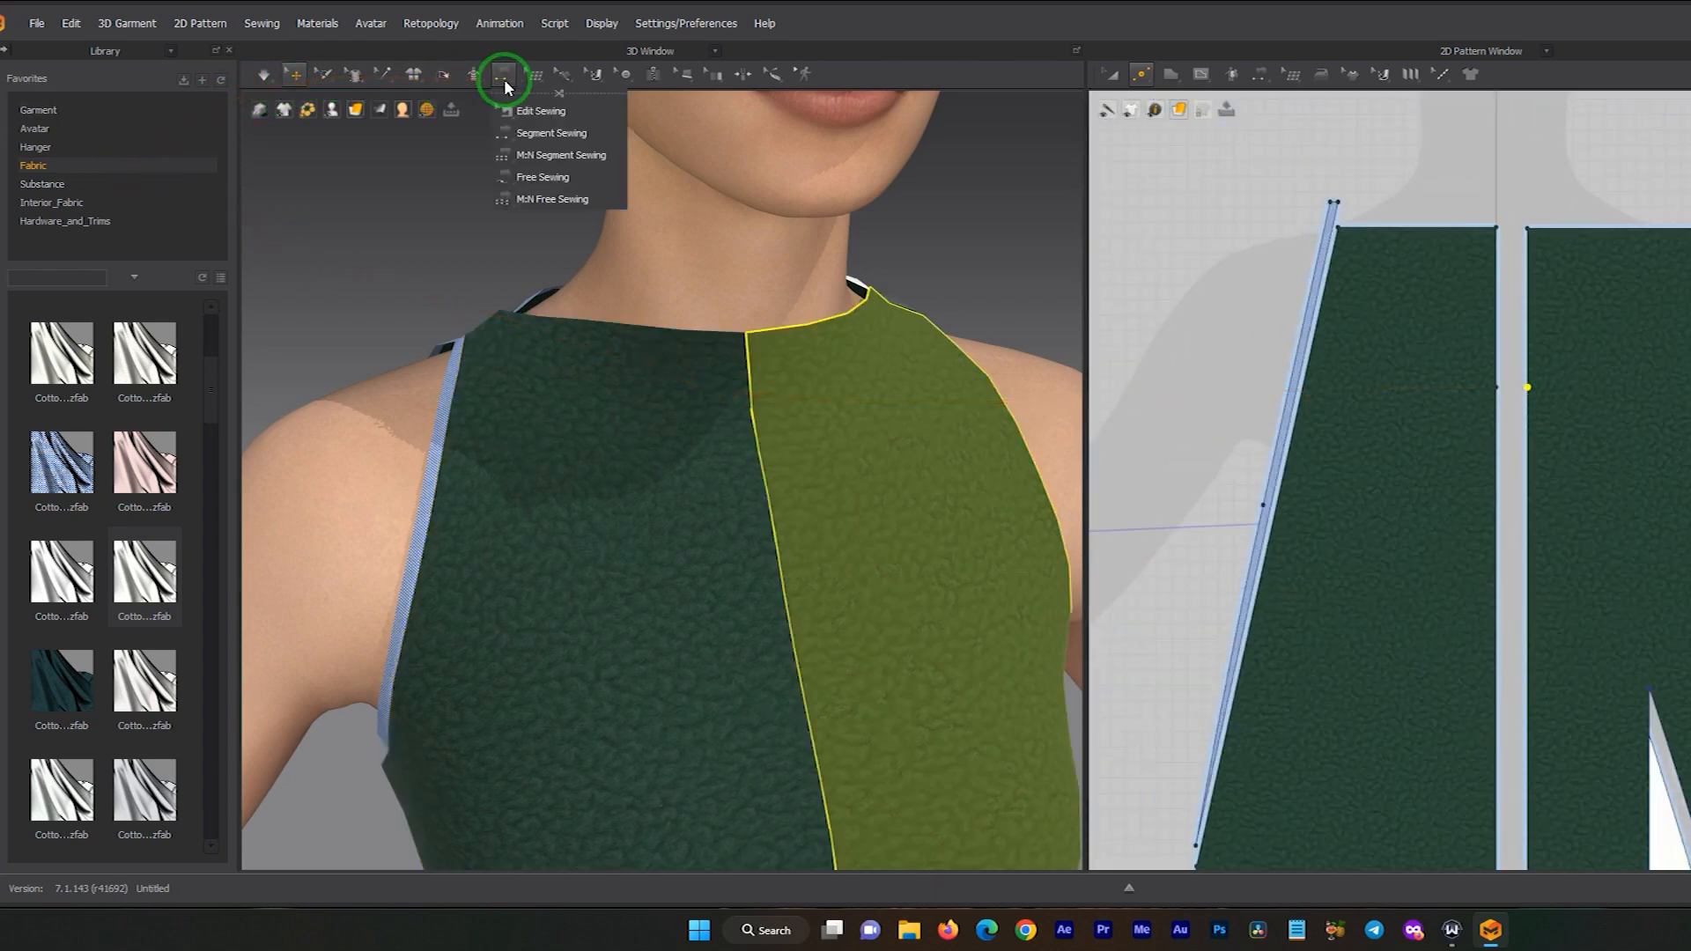
left_click(528, 134)
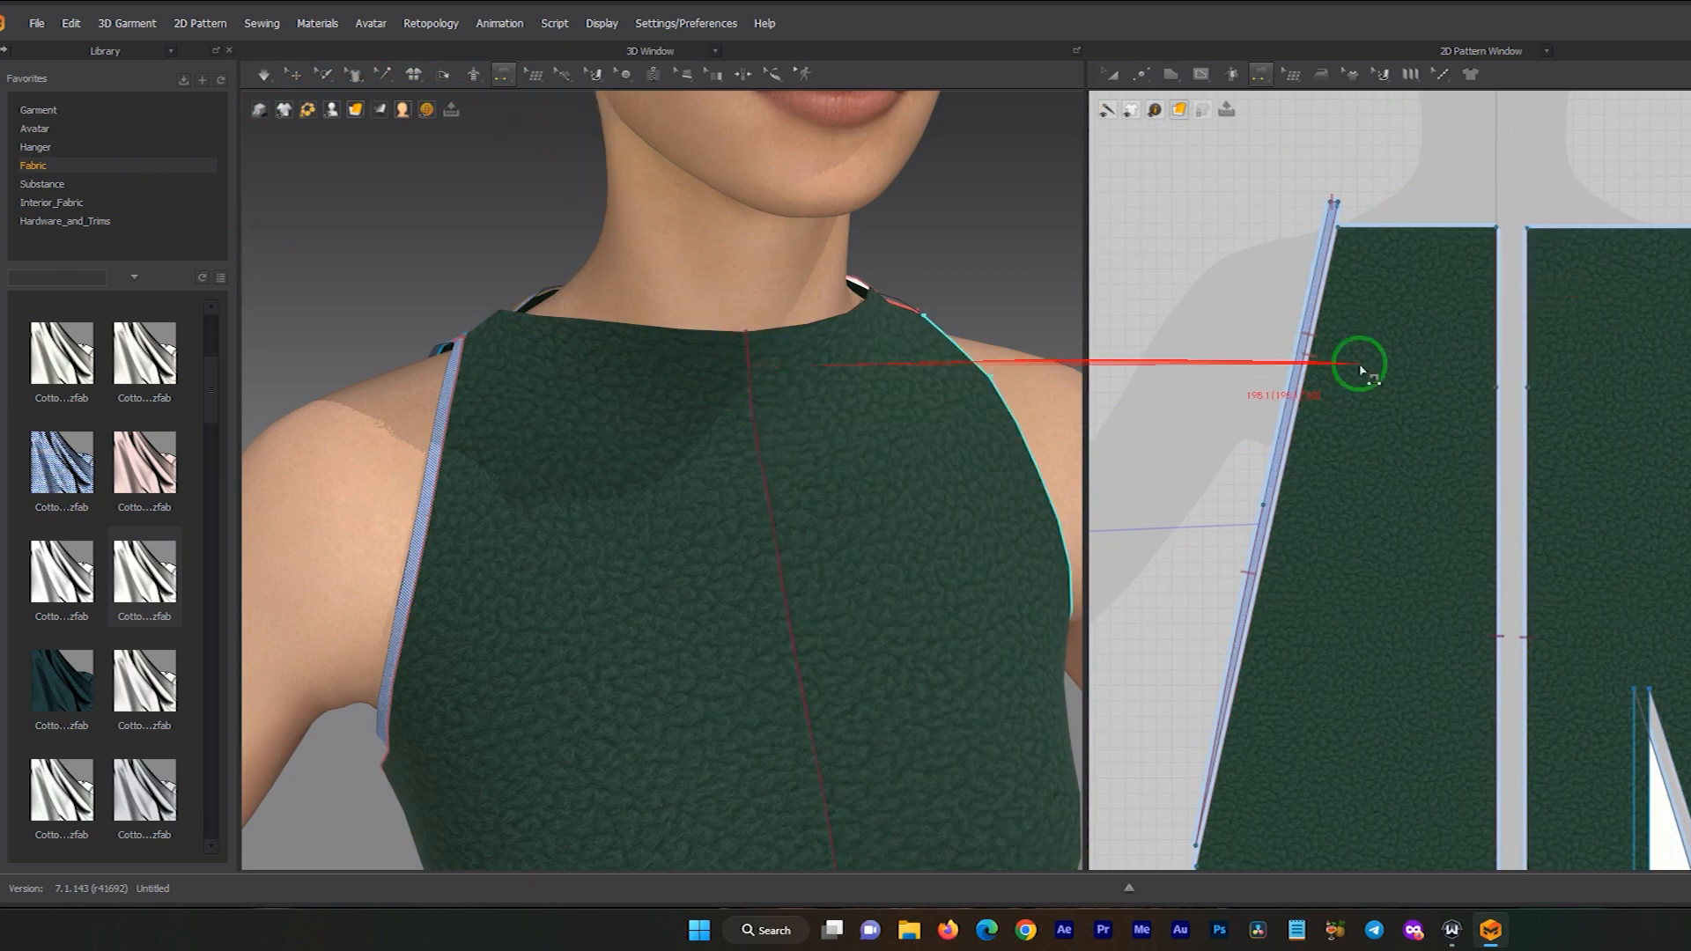
right_click(1496, 304)
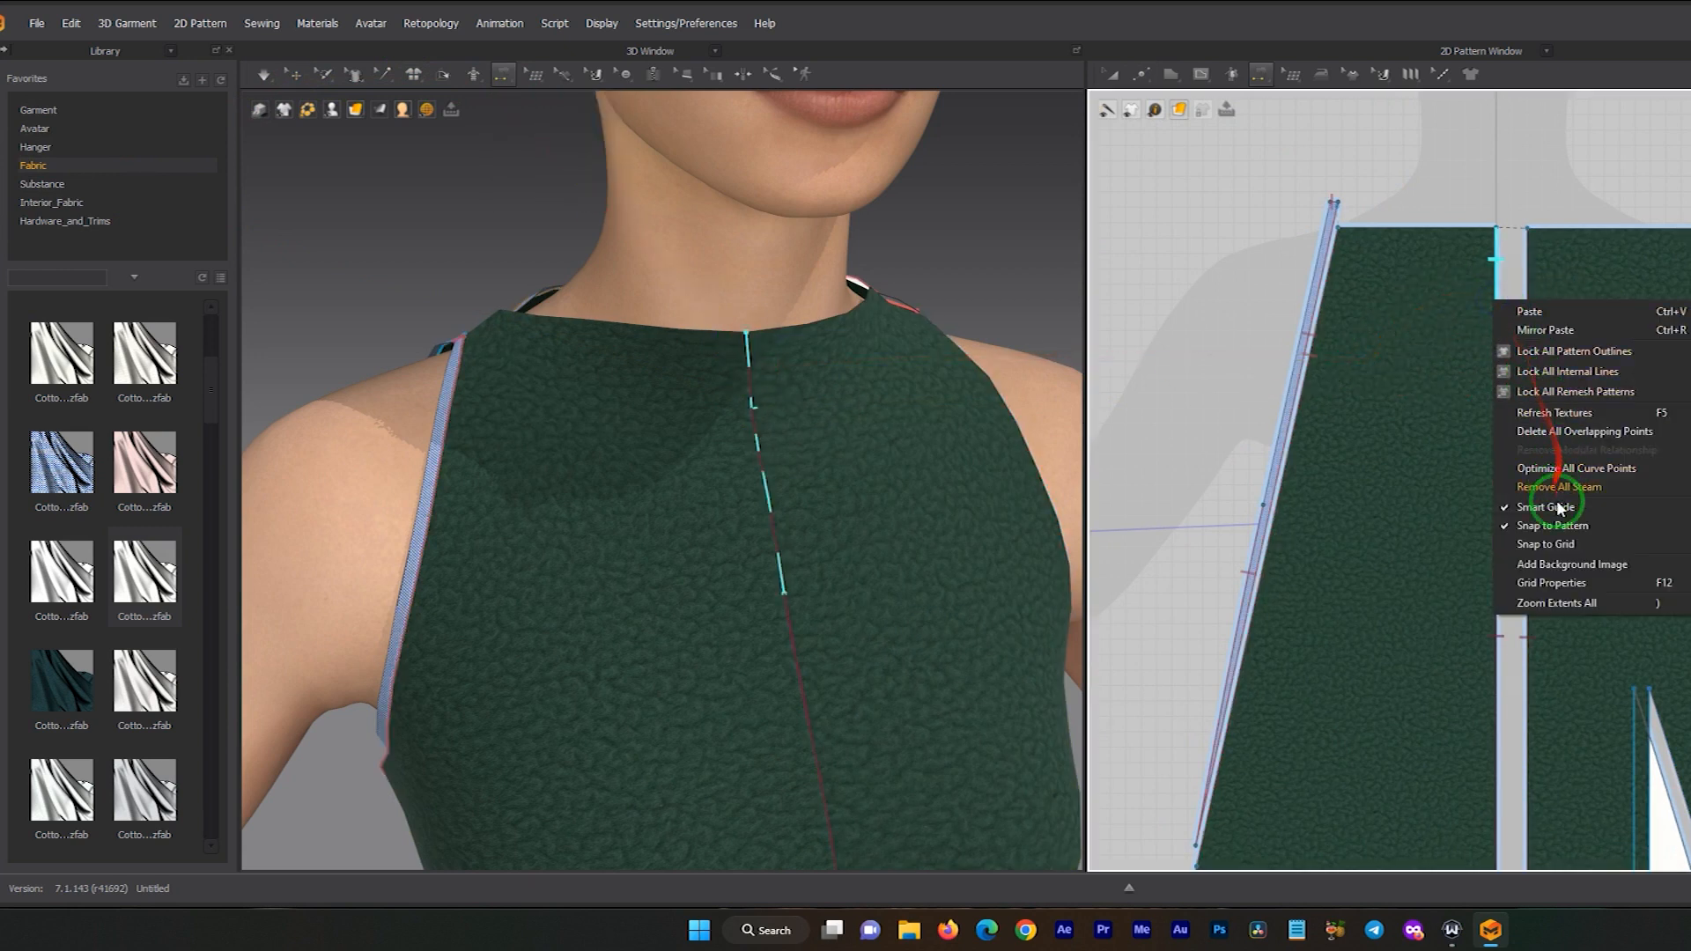
- Delete the sewing along the upper centre-front edges with Edit Sewing and simulate the garment
left_click(1265, 77)
left_click(1287, 111)
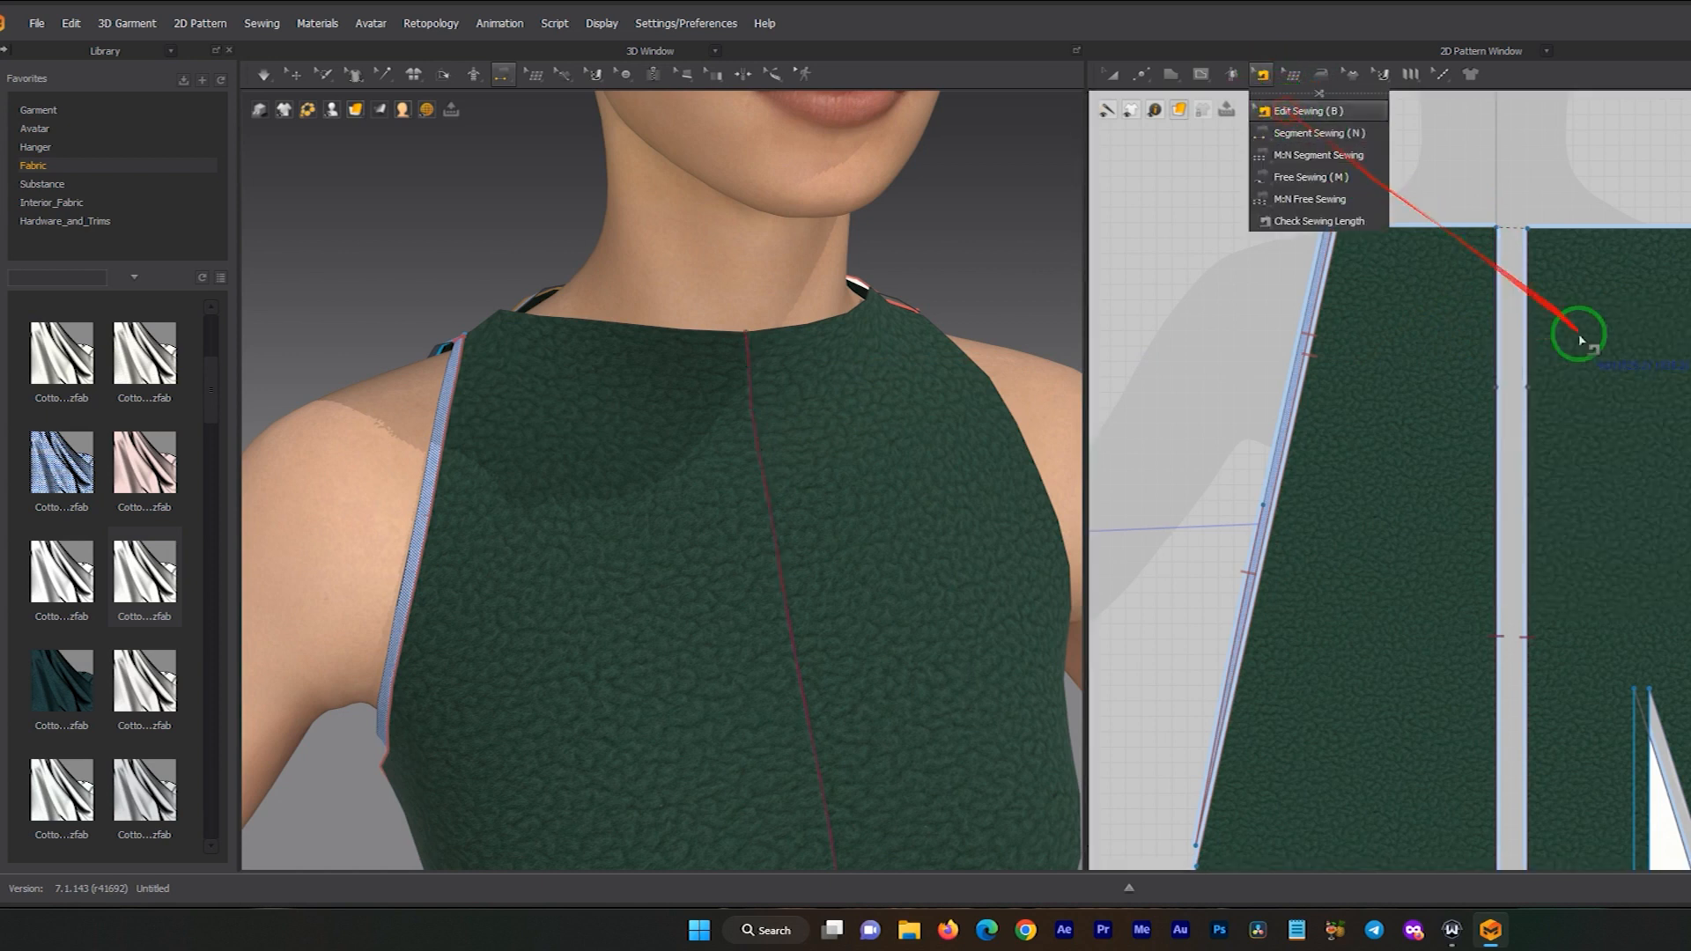
right_click(1498, 317)
left_click(1558, 382)
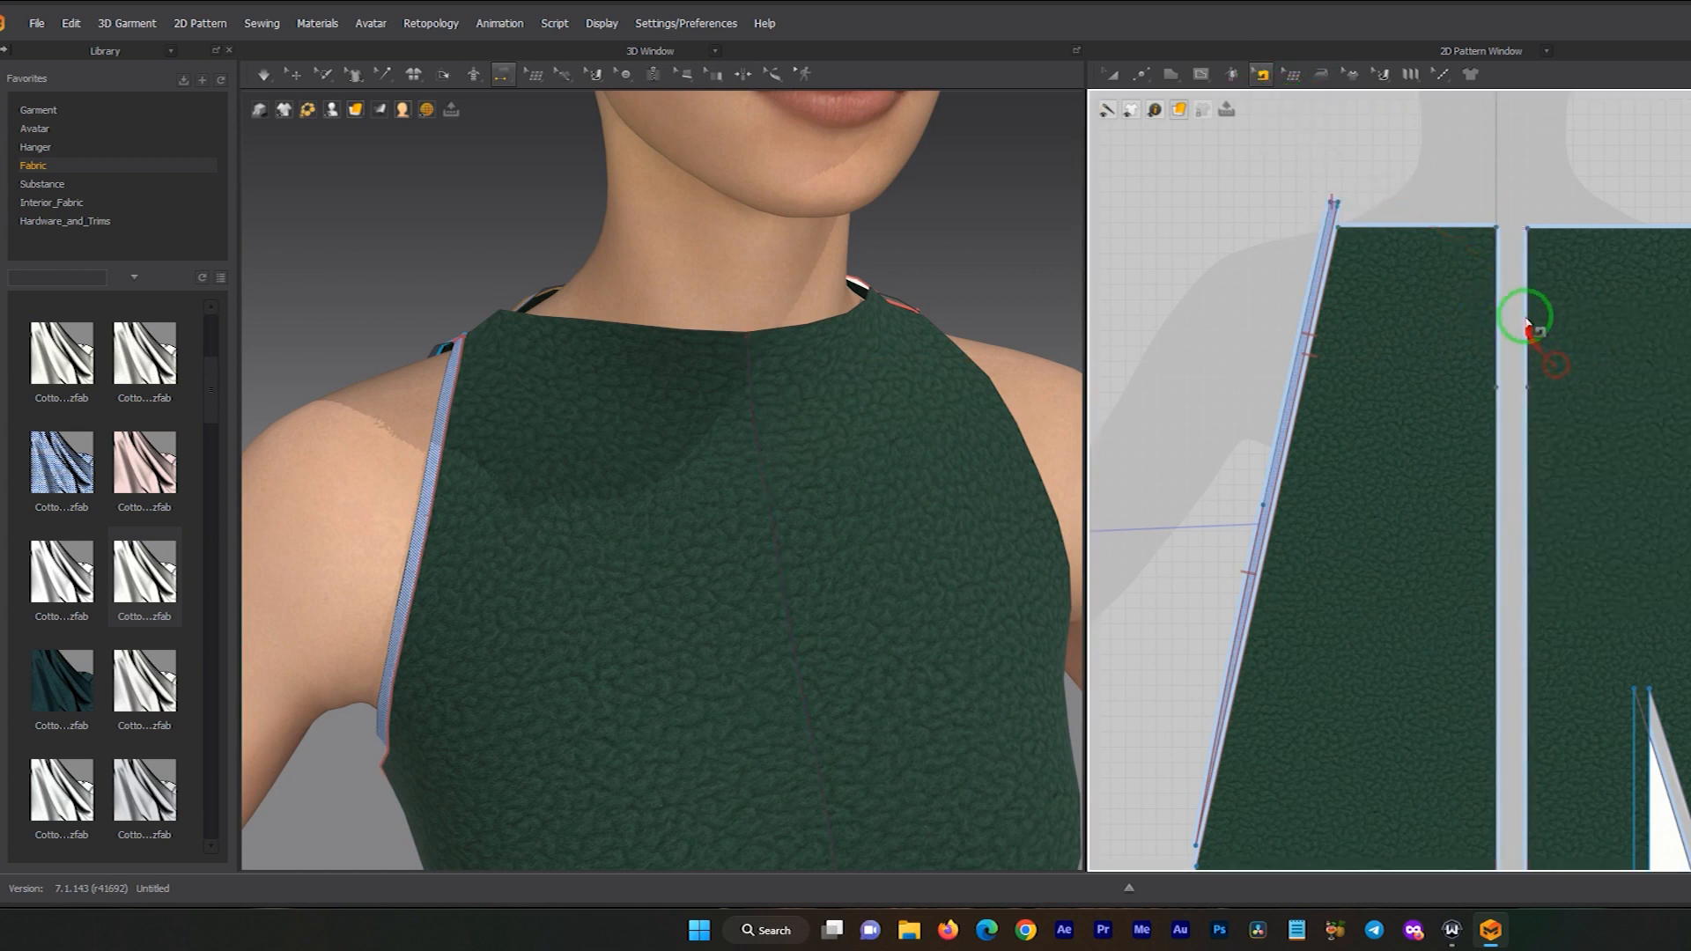
key("space")
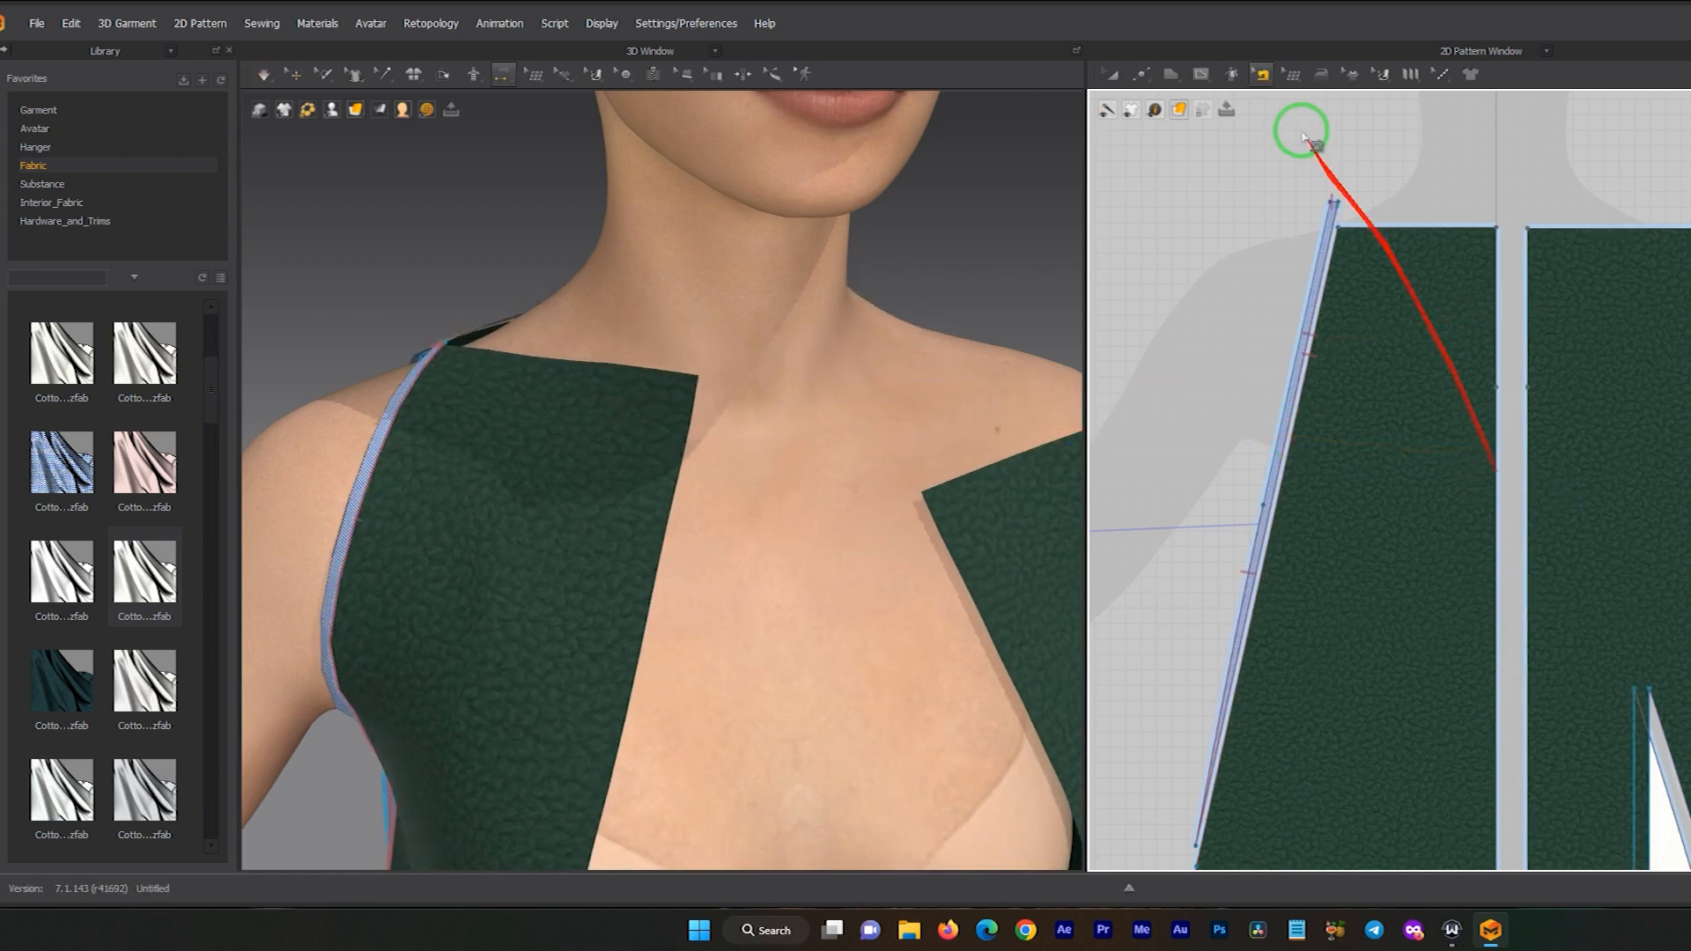
- Sew the two centre-front edges together below the new points with Segment Sewing and simulate the drape
left_click(1259, 76)
left_click(1298, 132)
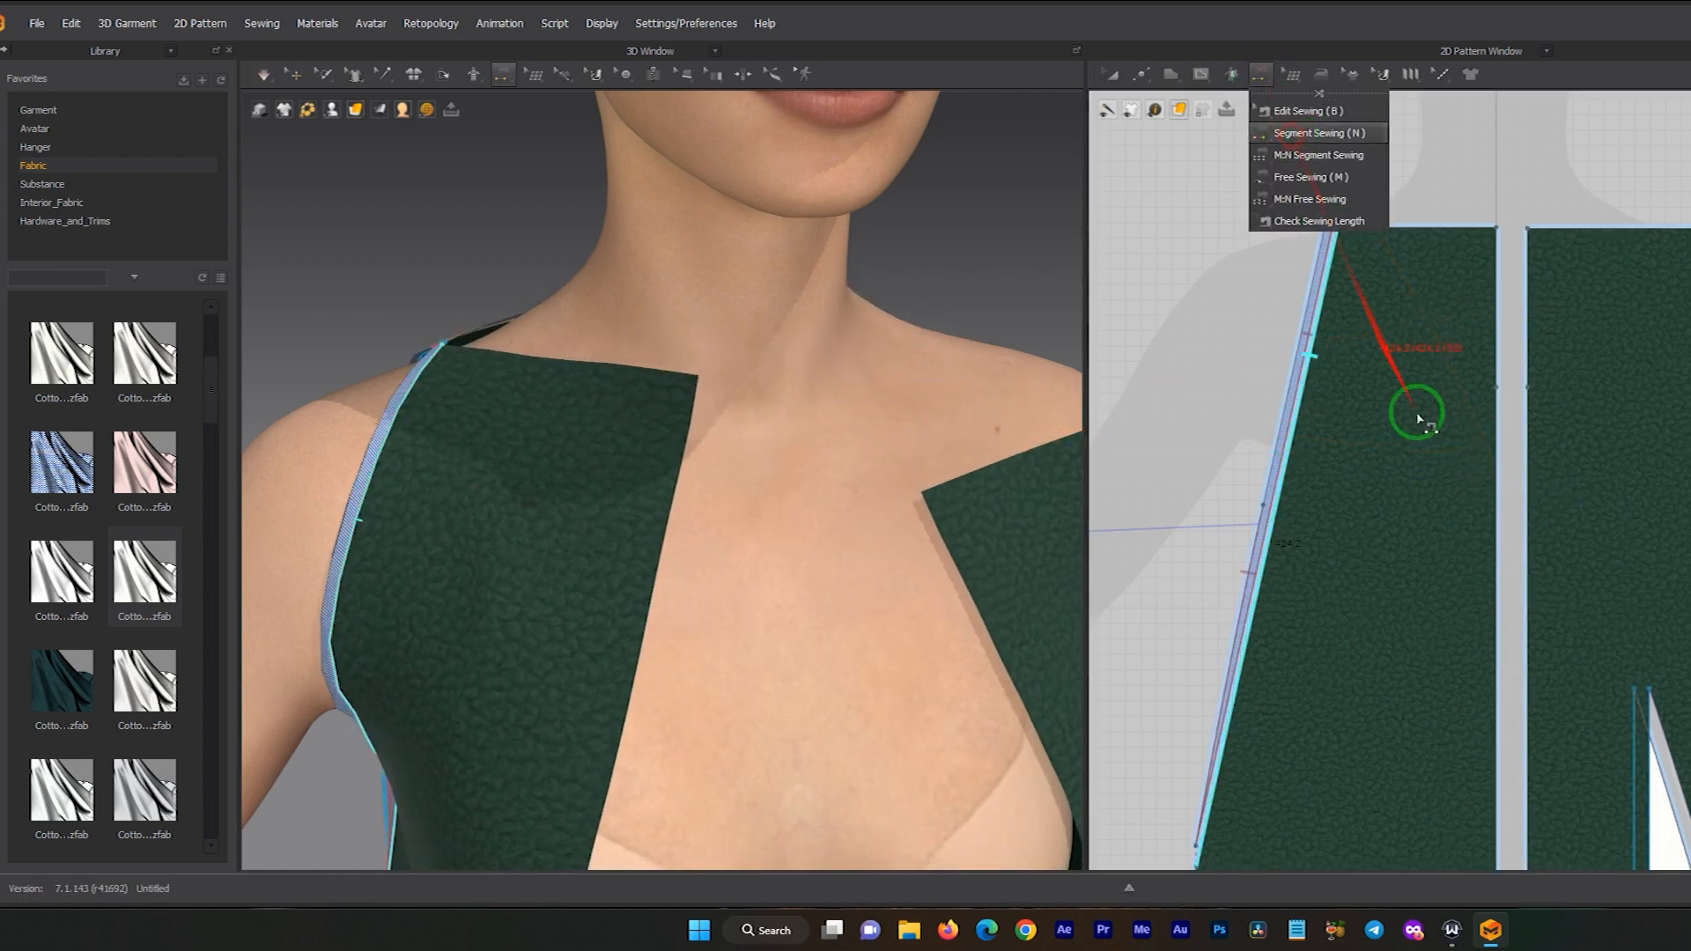
left_click(1496, 505)
left_click(1526, 510)
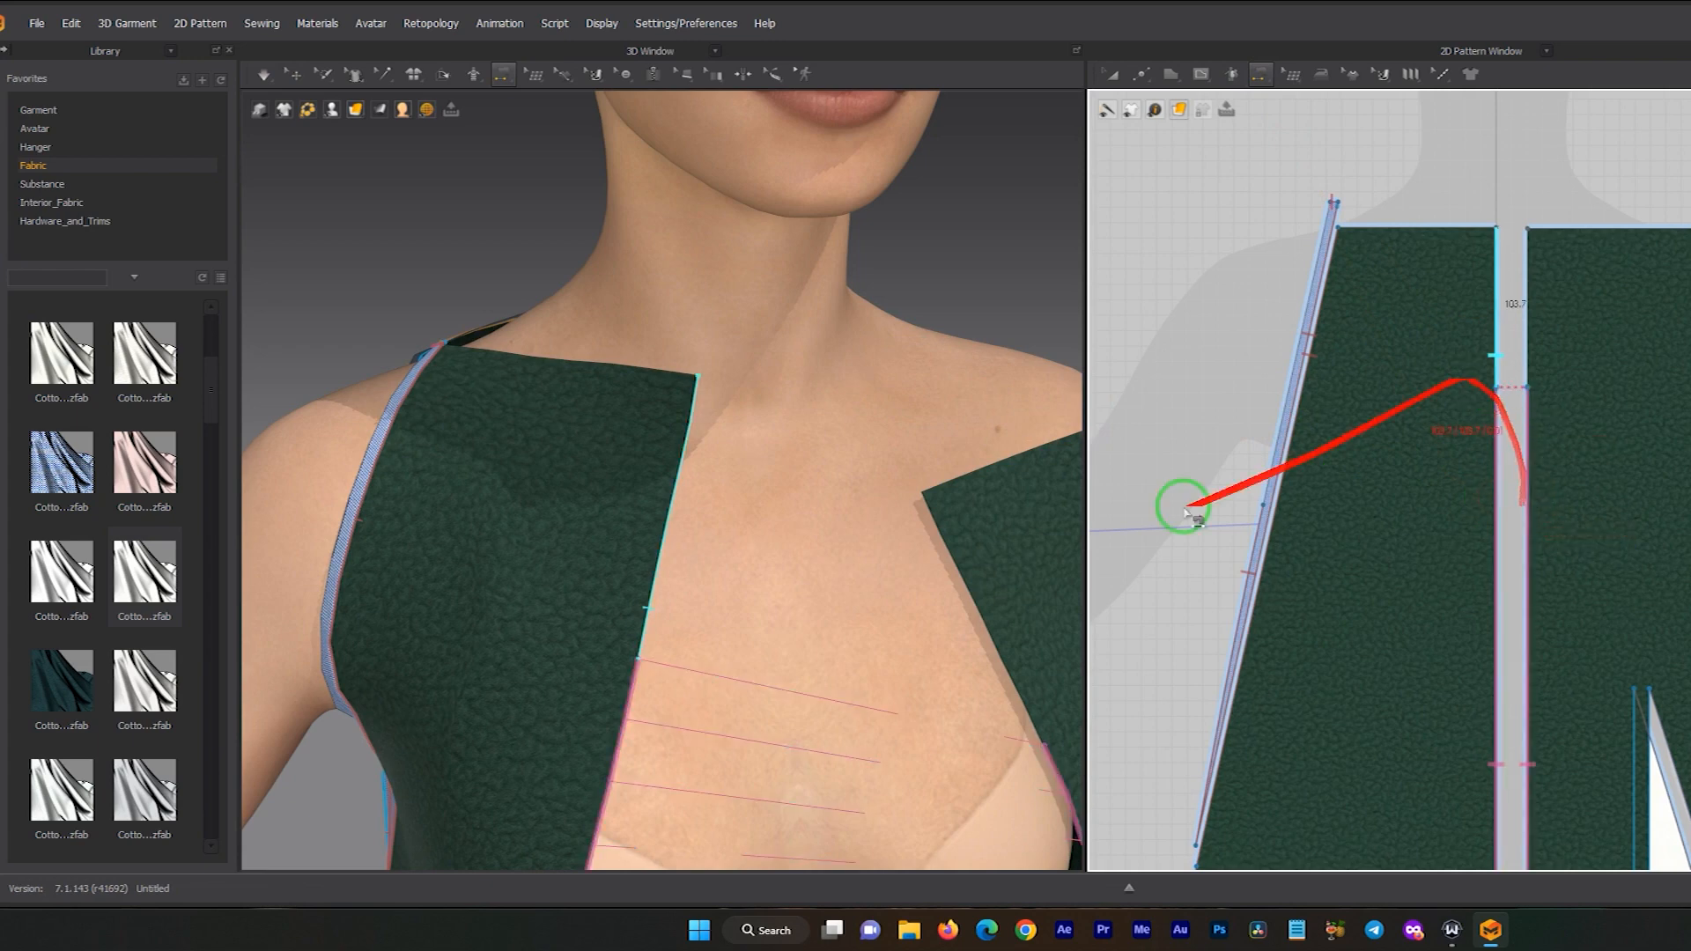
scroll(868, 574, "down", 8)
key("space")
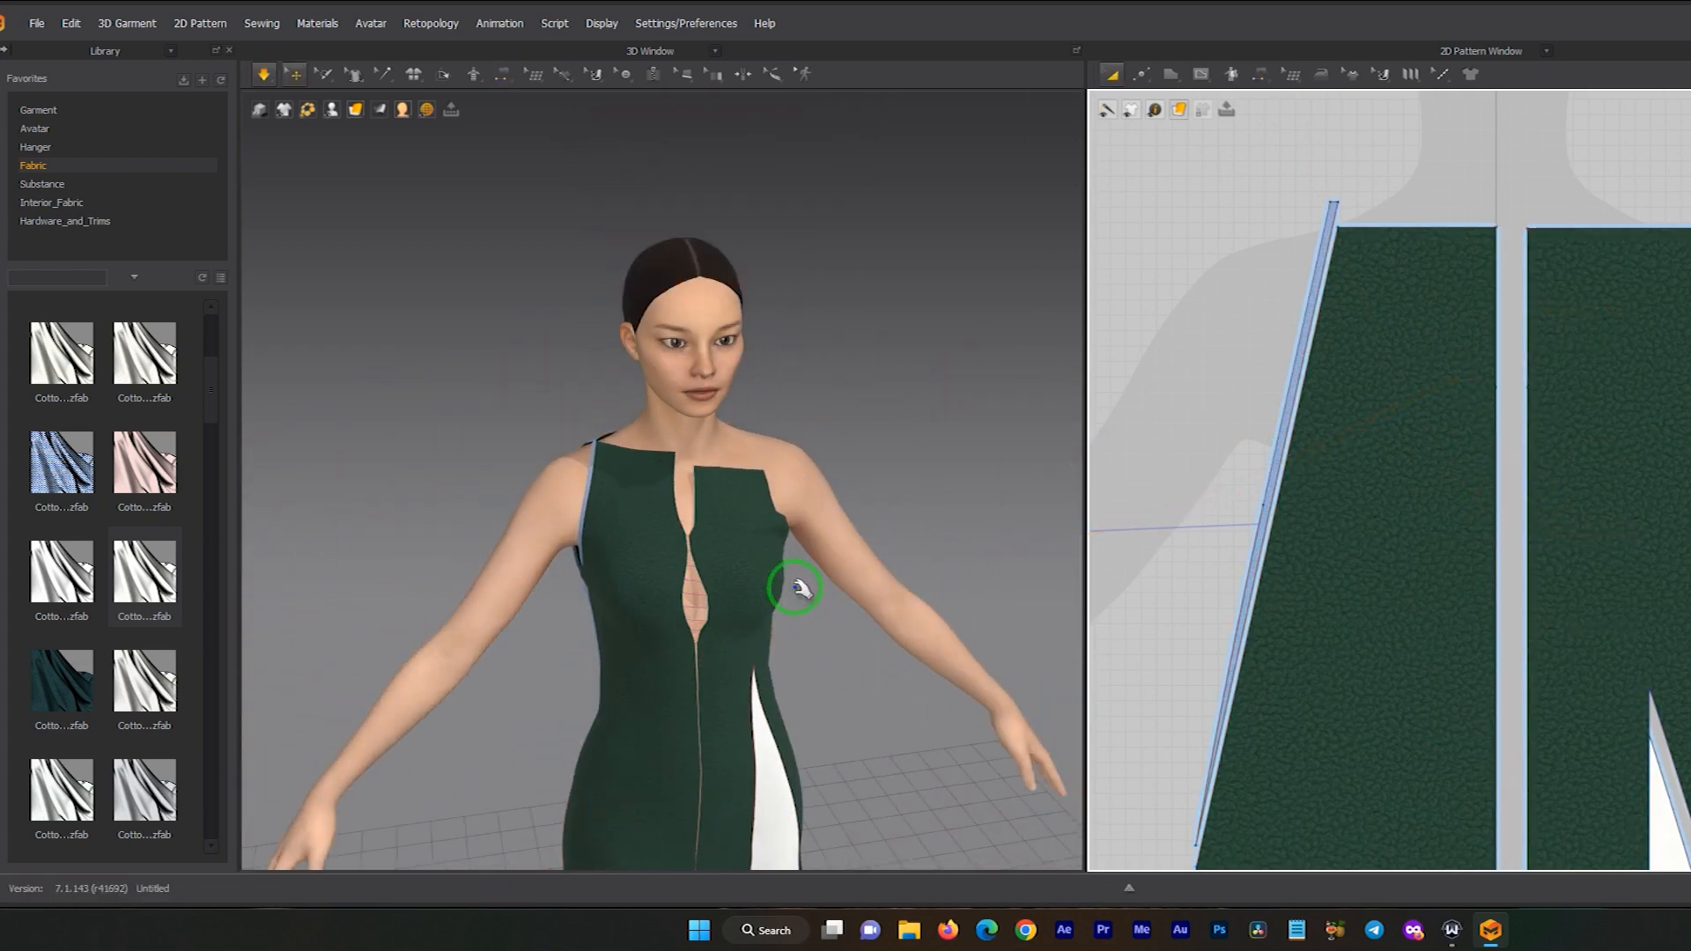
- Sew the top edge of the front panel with the inset to the matching back top edge, simulate, and settle it on the shoulder
key("n")
right_click_drag(779, 504, 597, 491)
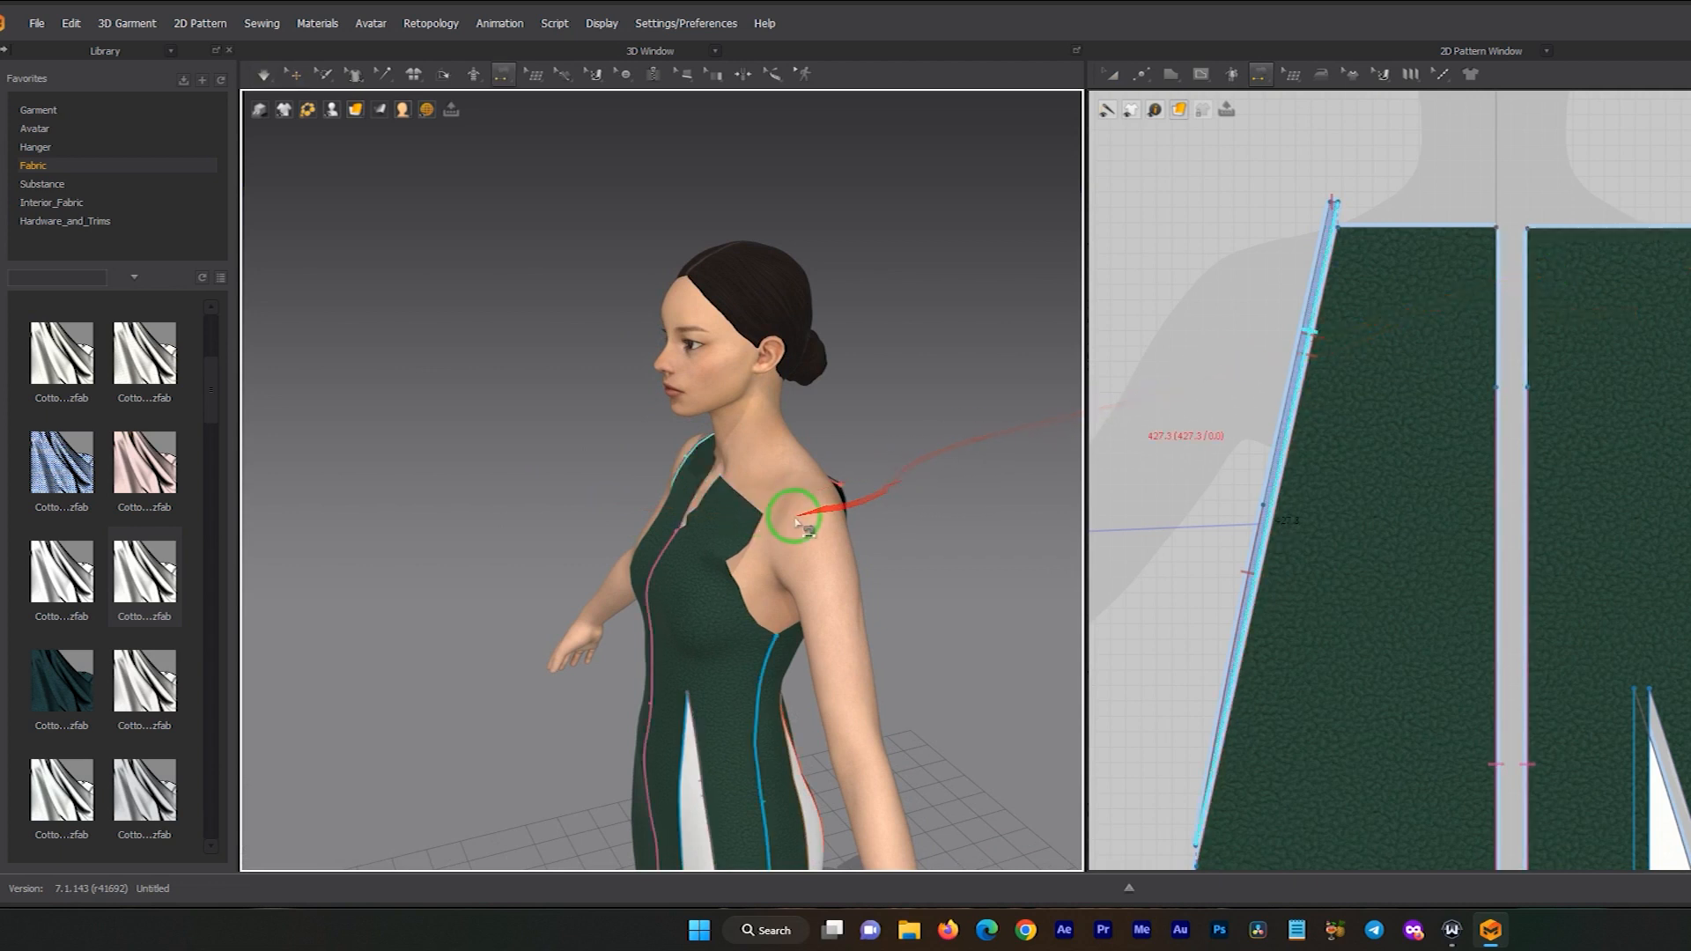
left_click(753, 511)
right_click_drag(753, 511, 738, 553)
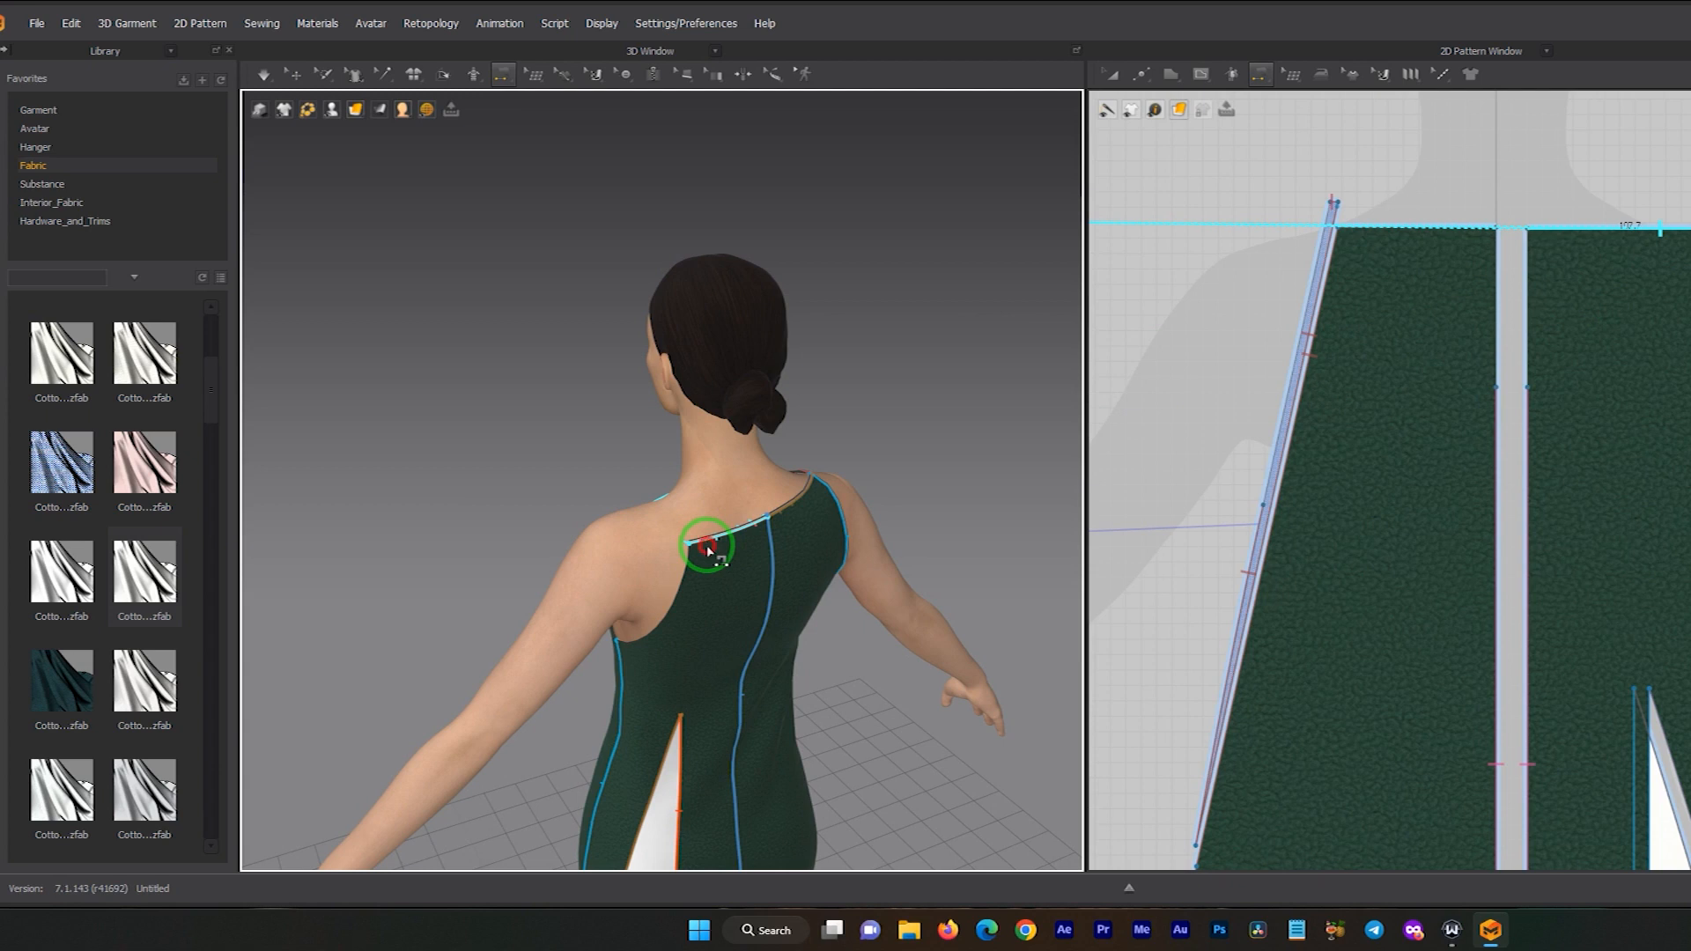
left_click(640, 521)
right_click_drag(640, 521, 823, 510)
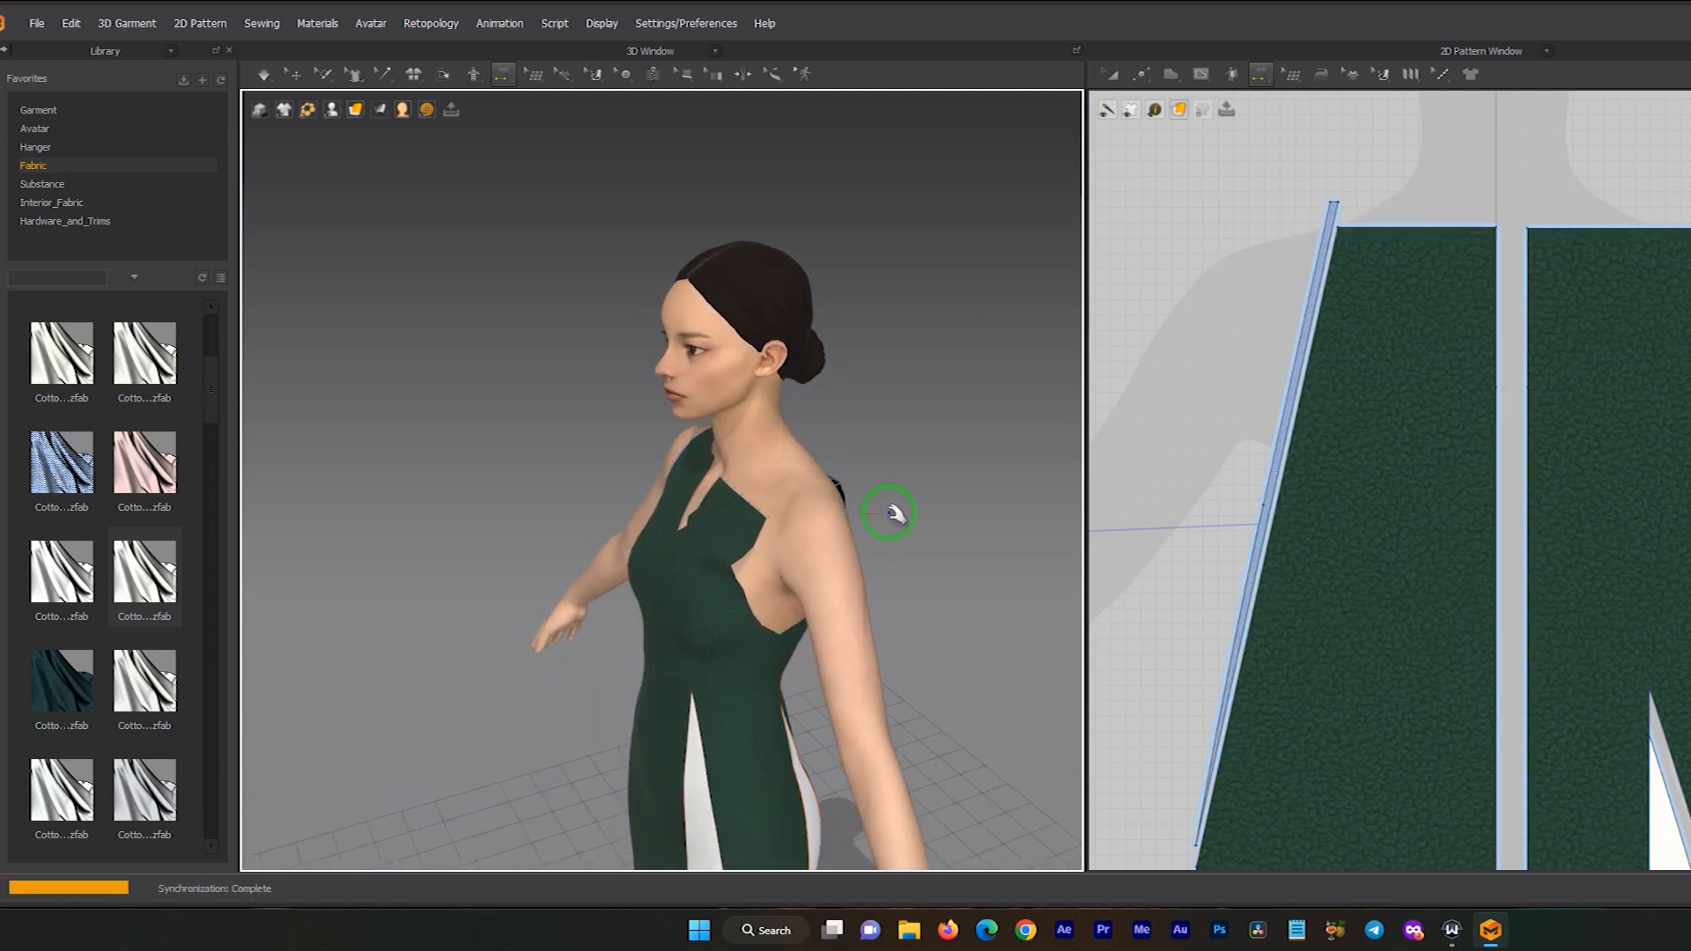
key("q")
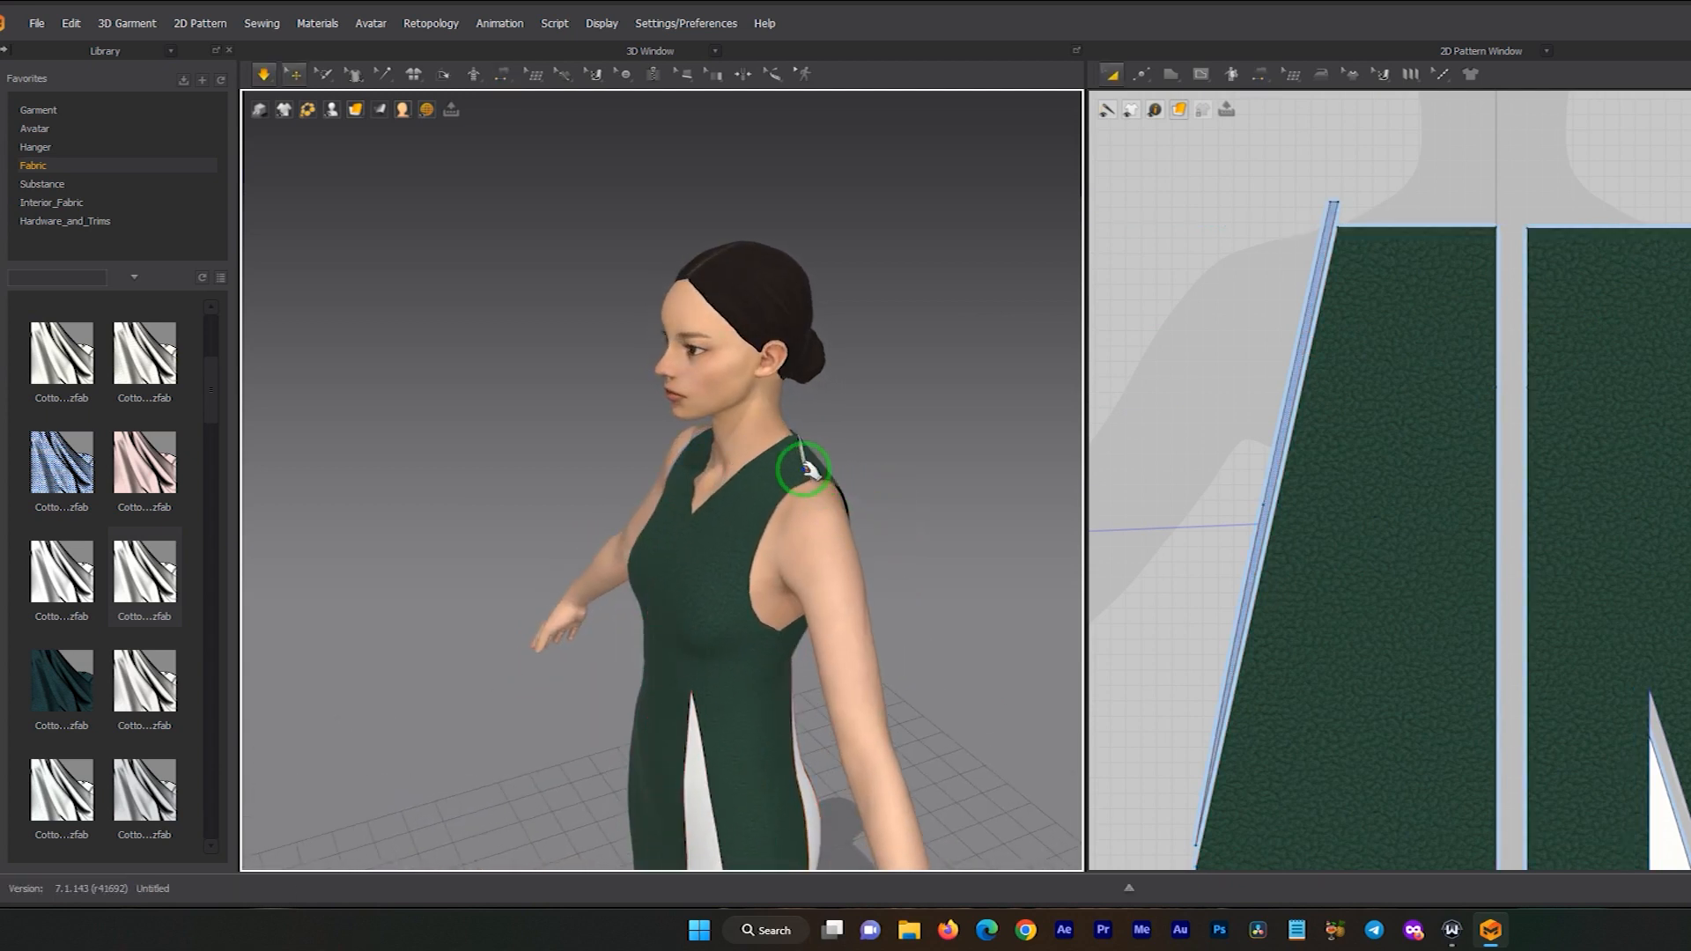
right_click_drag(819, 485, 832, 482)
left_click_drag(896, 476, 793, 421)
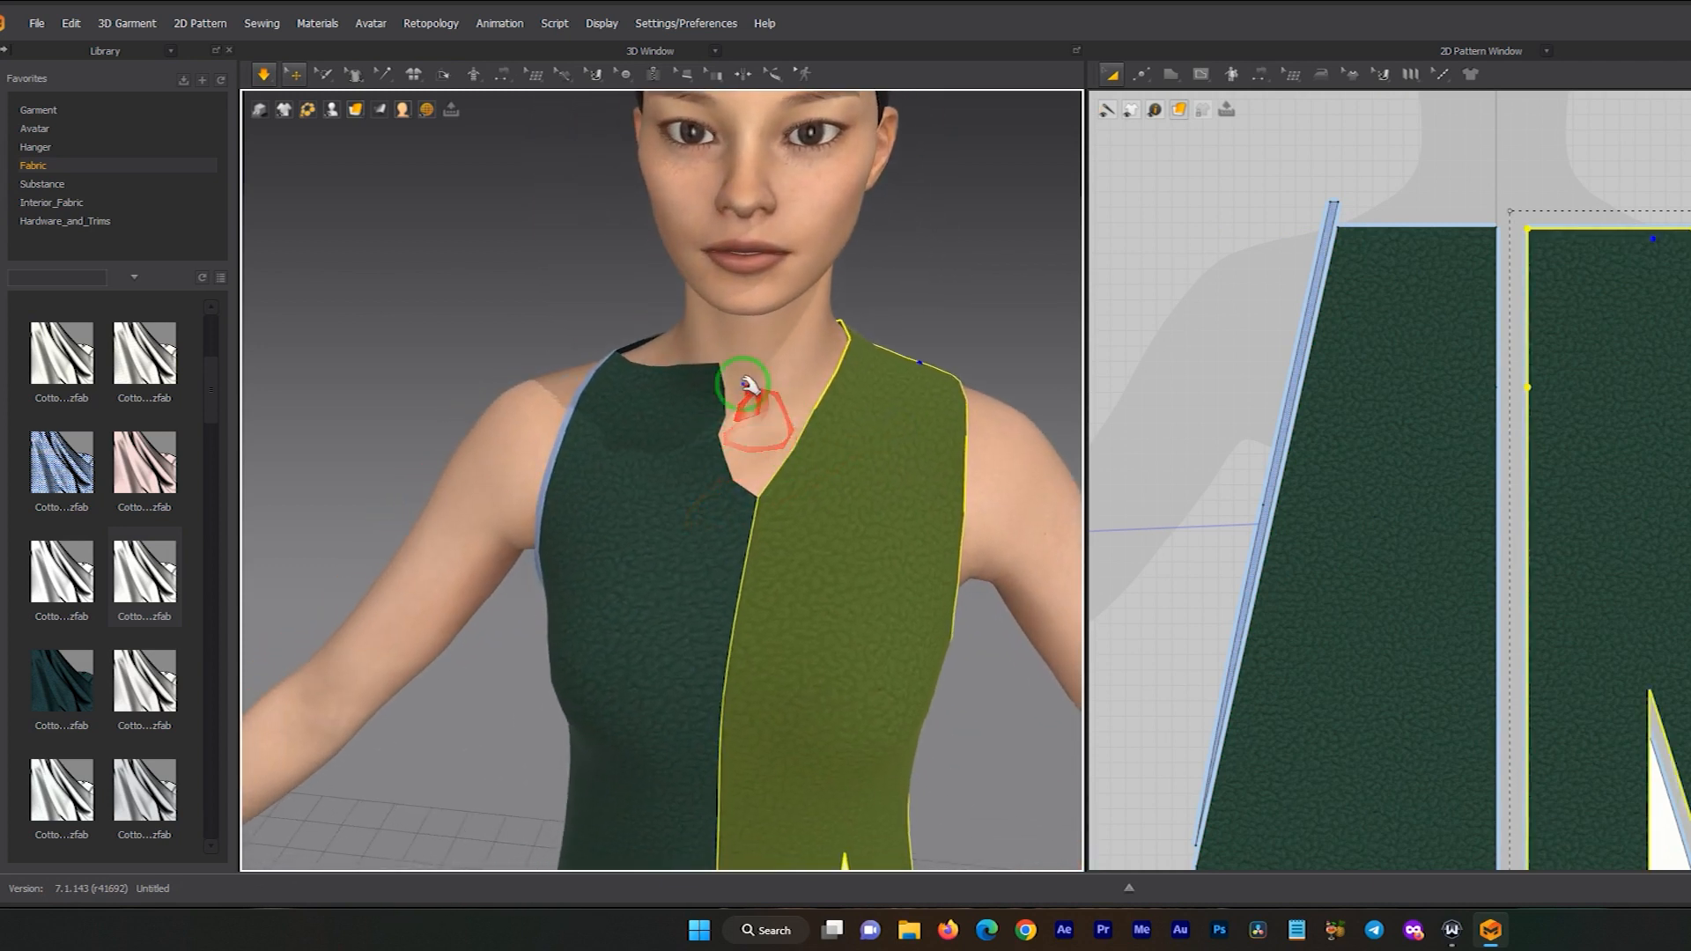
- Sew the top edge of the other front panel to its matching back top edge and simulate the garment
right_click_drag(660, 392, 774, 423)
left_click_drag(775, 423, 1404, 352)
key("n")
middle_click_drag(1408, 251, 1410, 414)
left_click(1411, 413)
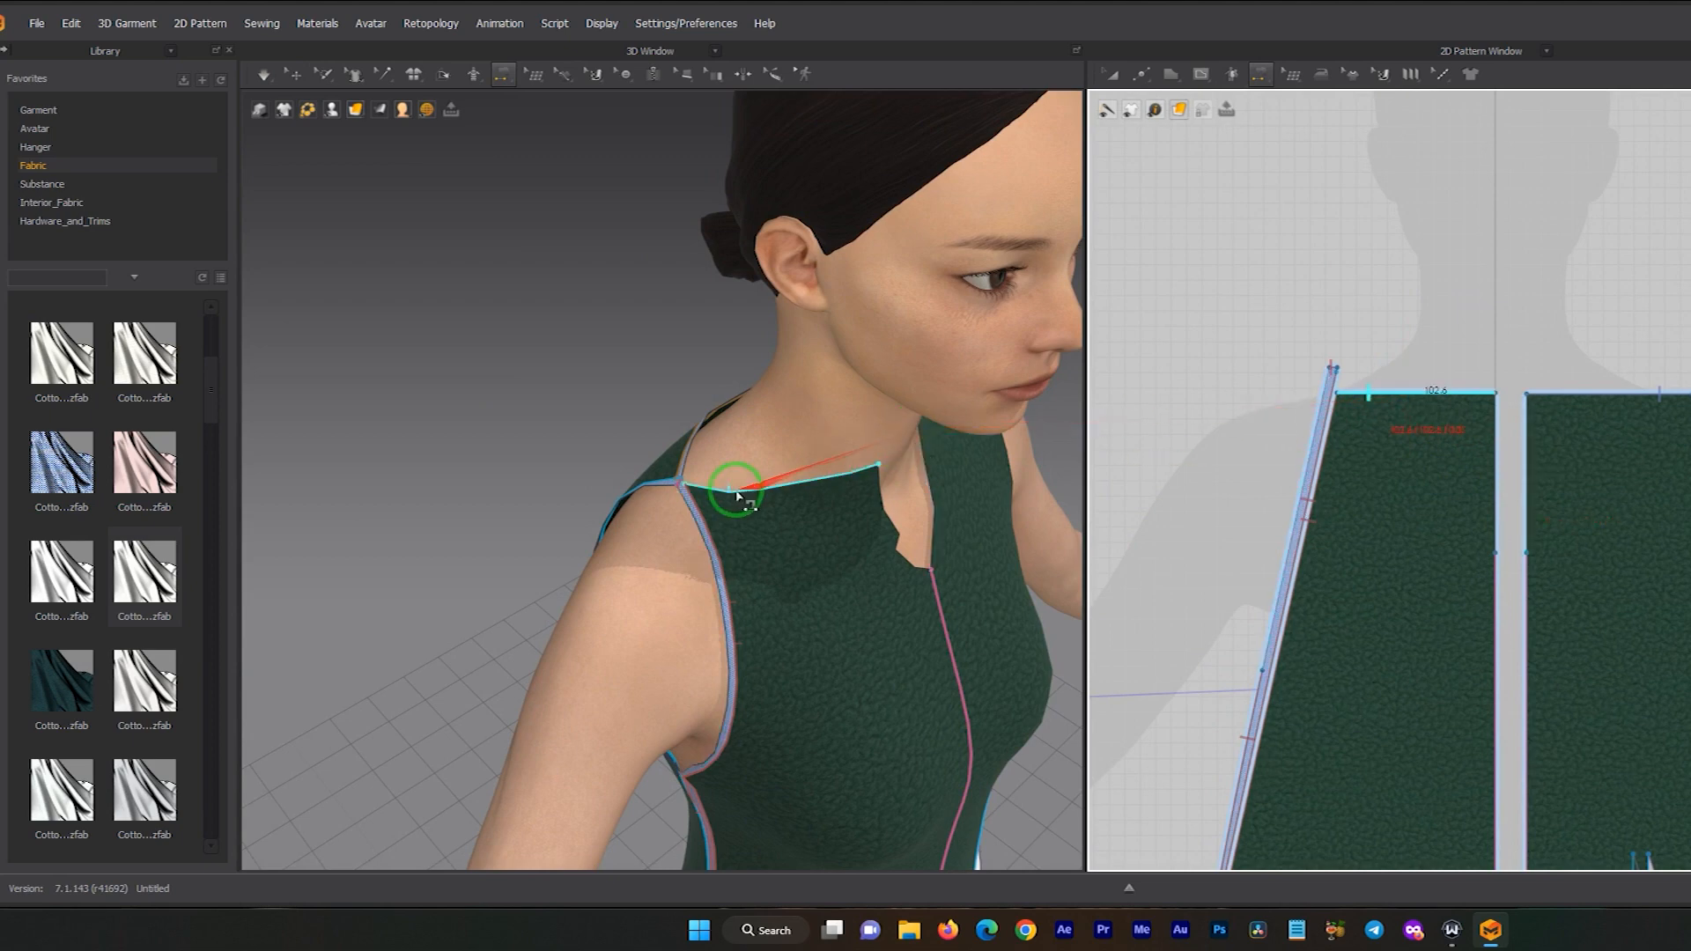
right_click_drag(736, 496, 1058, 558)
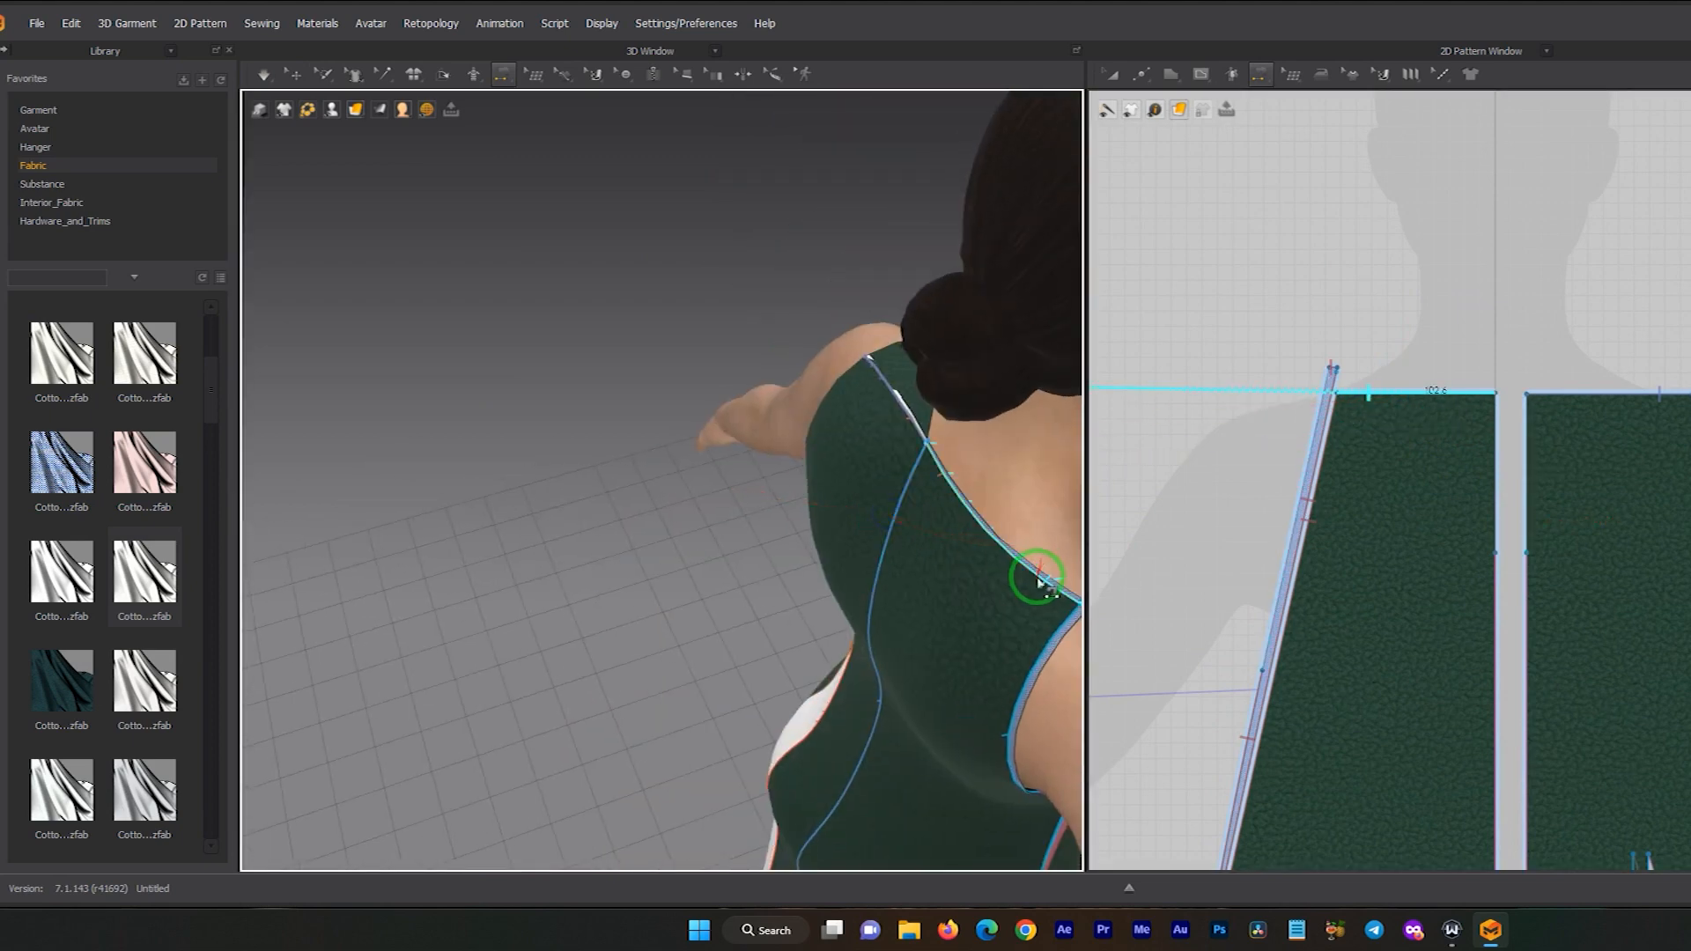
left_click(1039, 577)
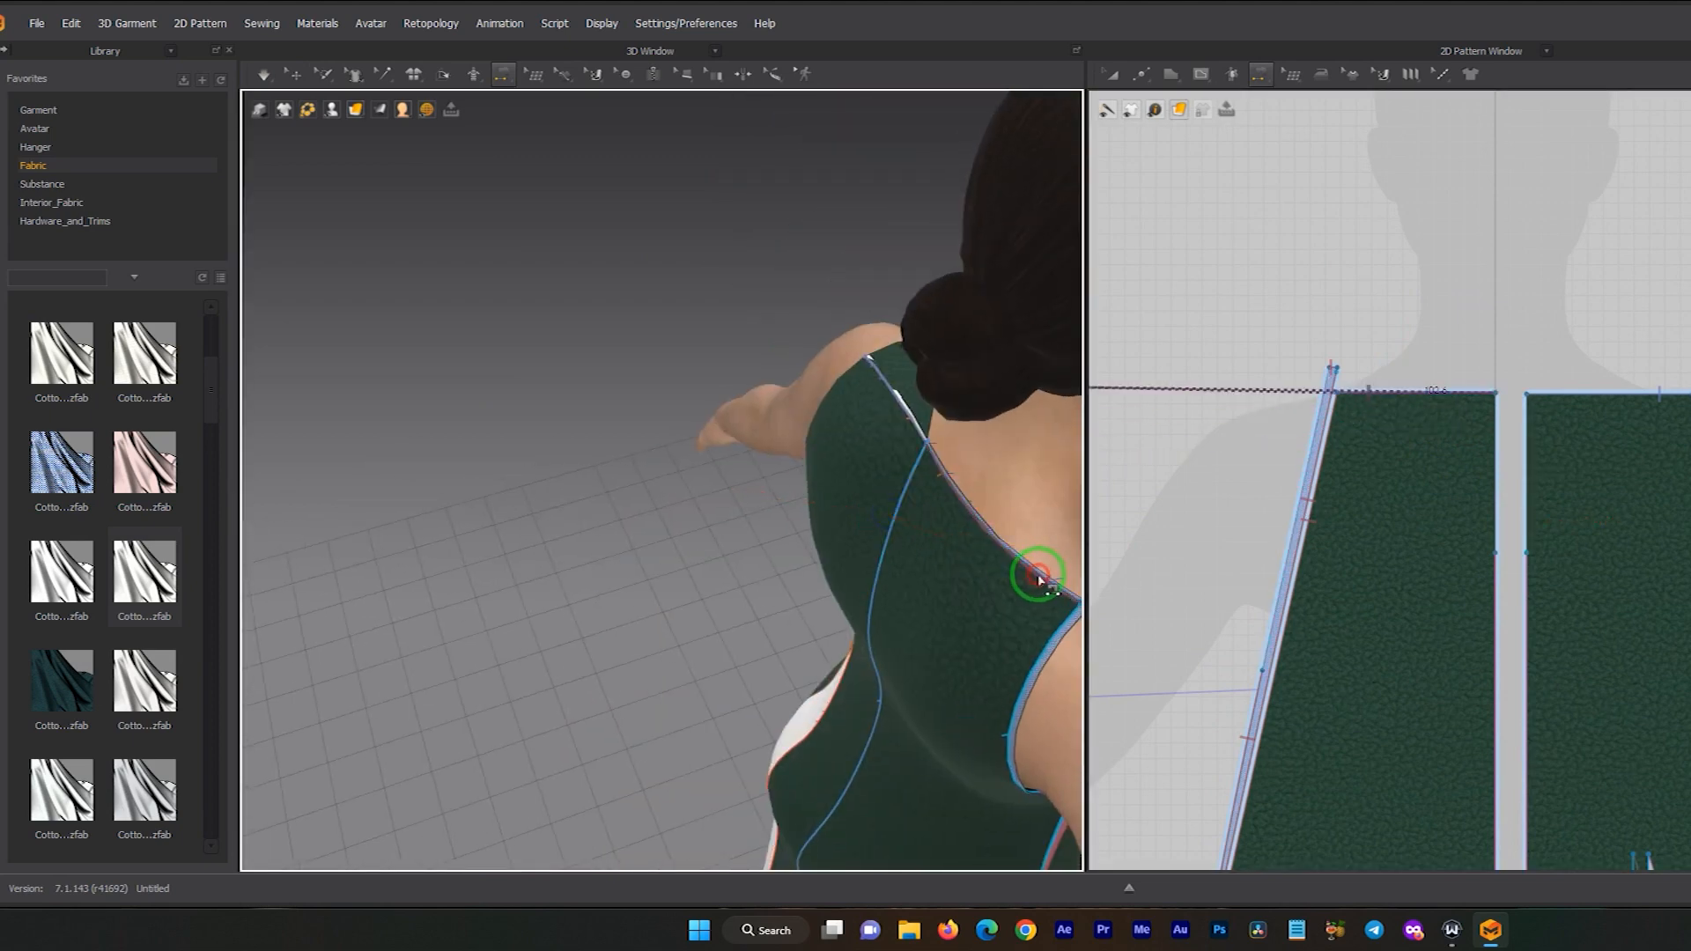
right_click_drag(961, 554, 748, 551)
key("space")
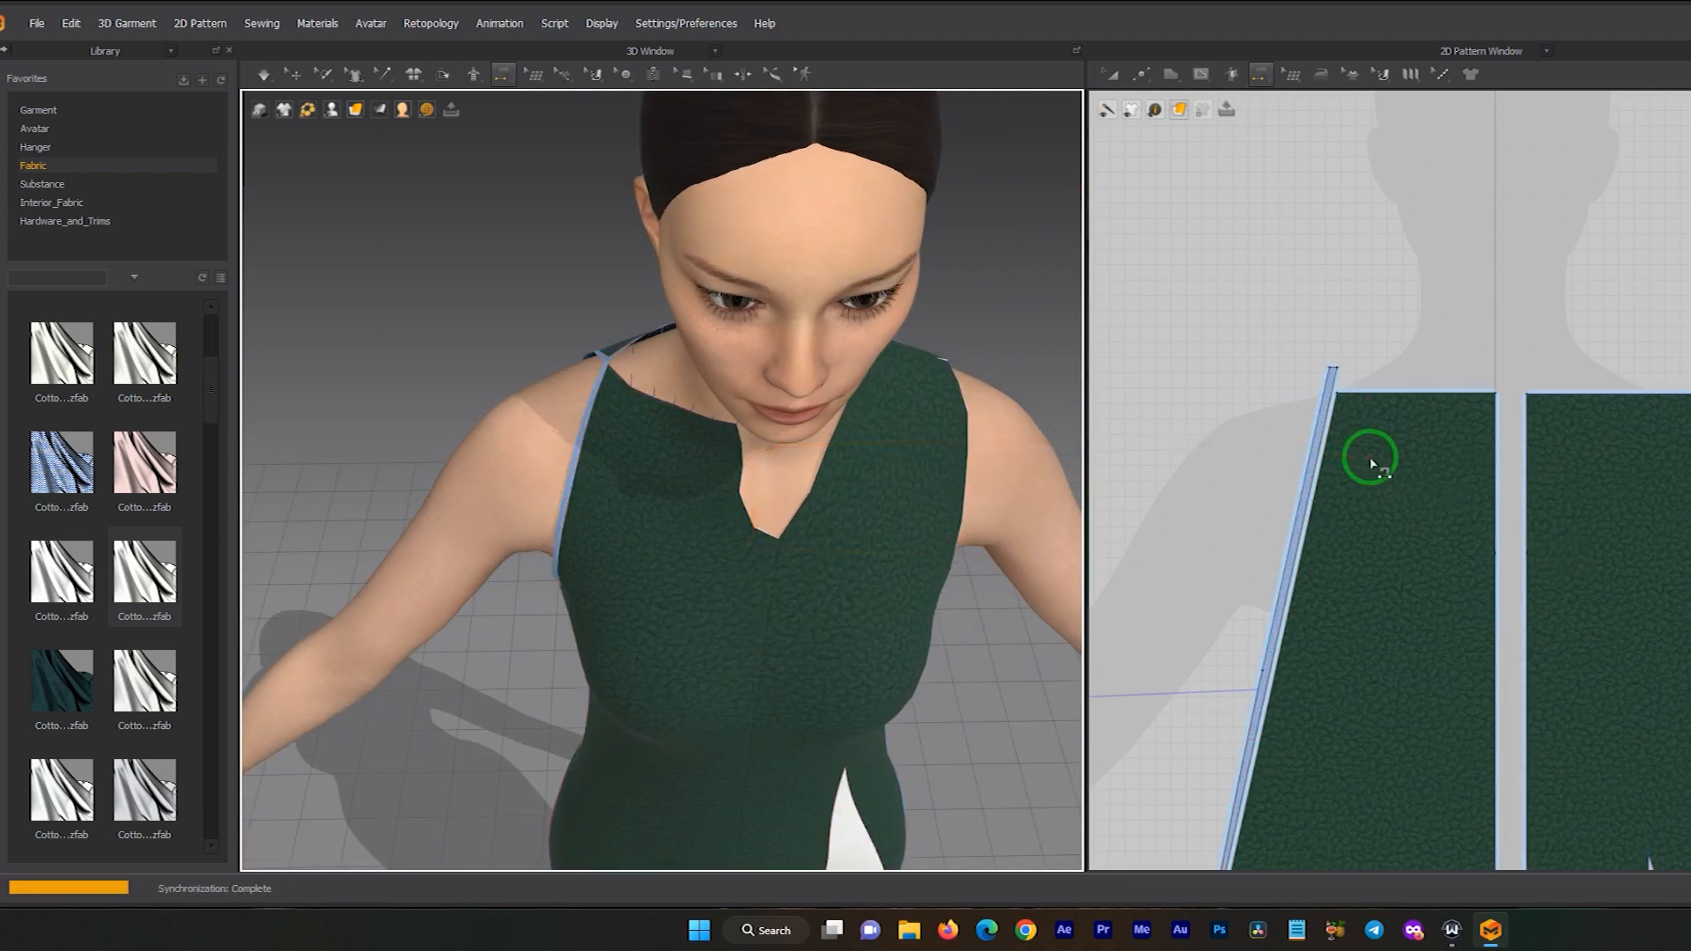
- Examine the neckline's shape and shoulder joins on the avatar and the front panel patterns
scroll(864, 466, "down", 3)
scroll(833, 503, "down", 3)
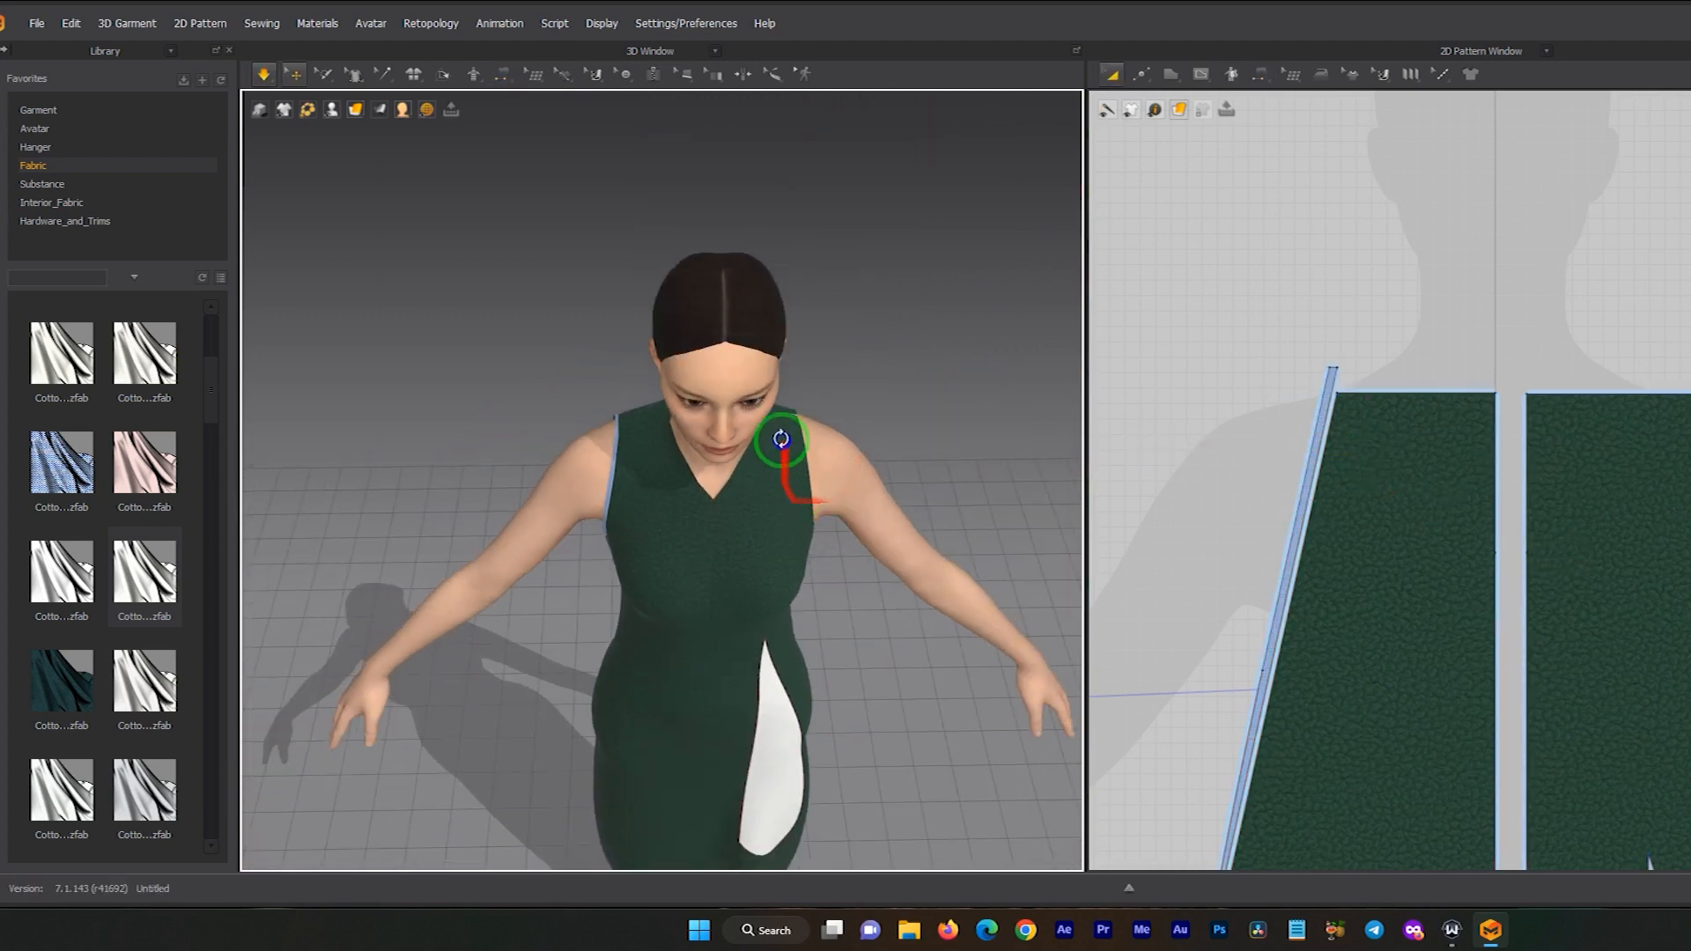
right_click_drag(781, 451, 793, 388)
middle_click_drag(718, 481, 768, 405)
scroll(768, 405, "up", 3)
scroll(773, 414, "up", 6)
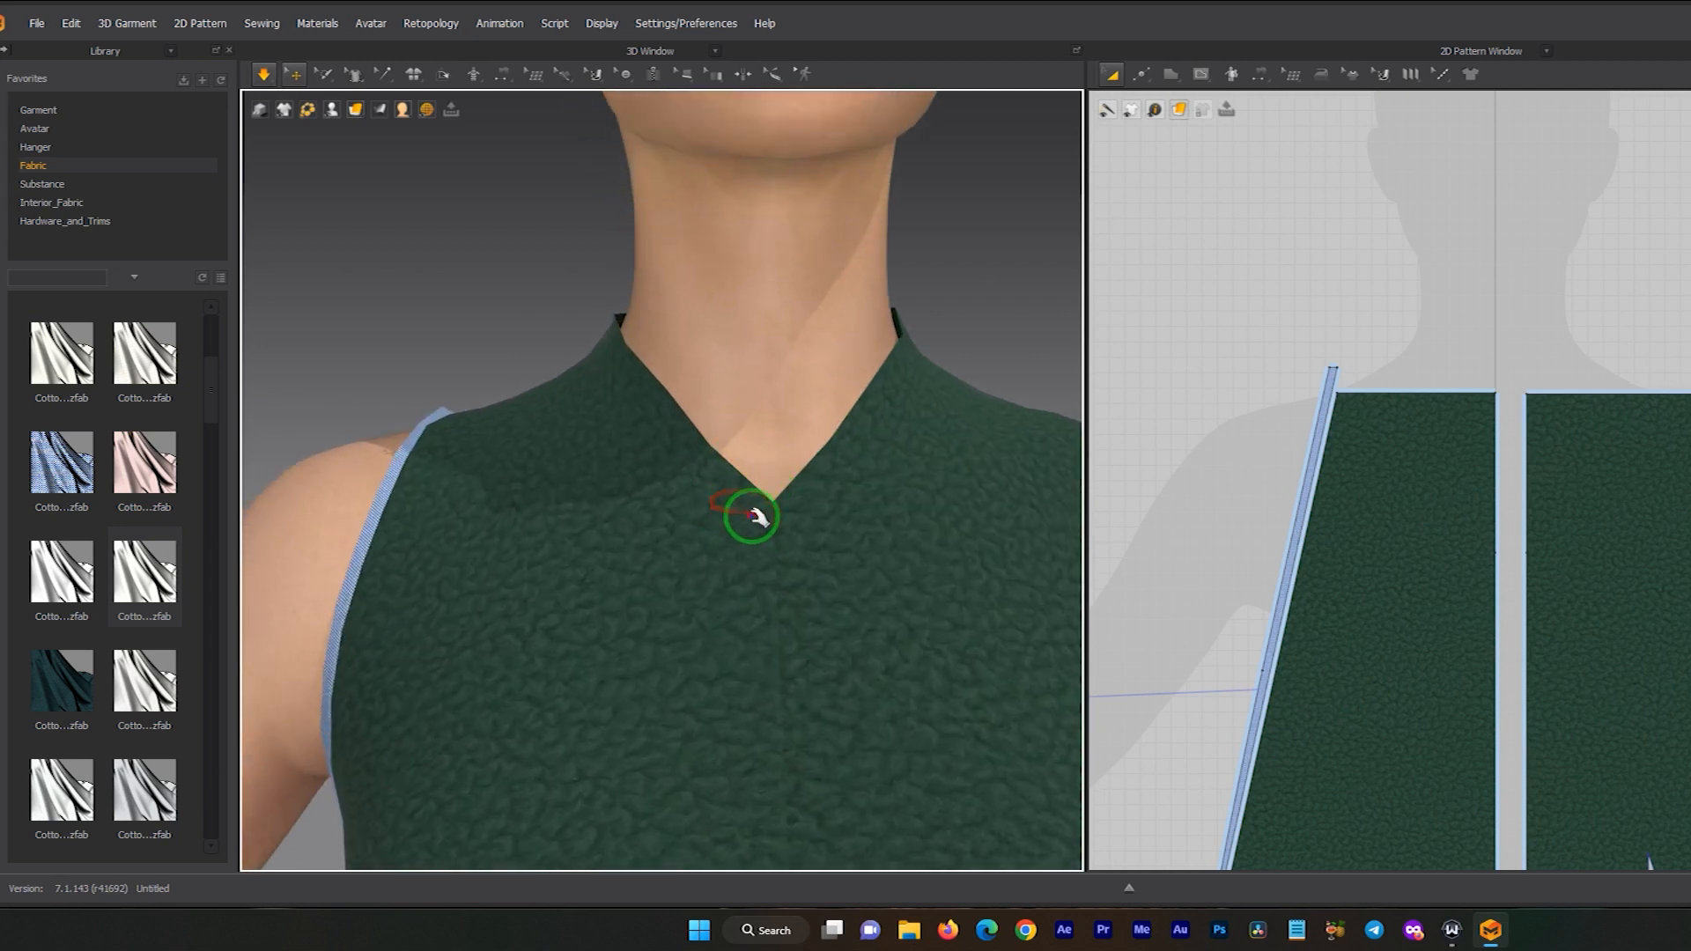
scroll(1495, 577, "down", 4)
middle_click_drag(1508, 621, 1490, 449)
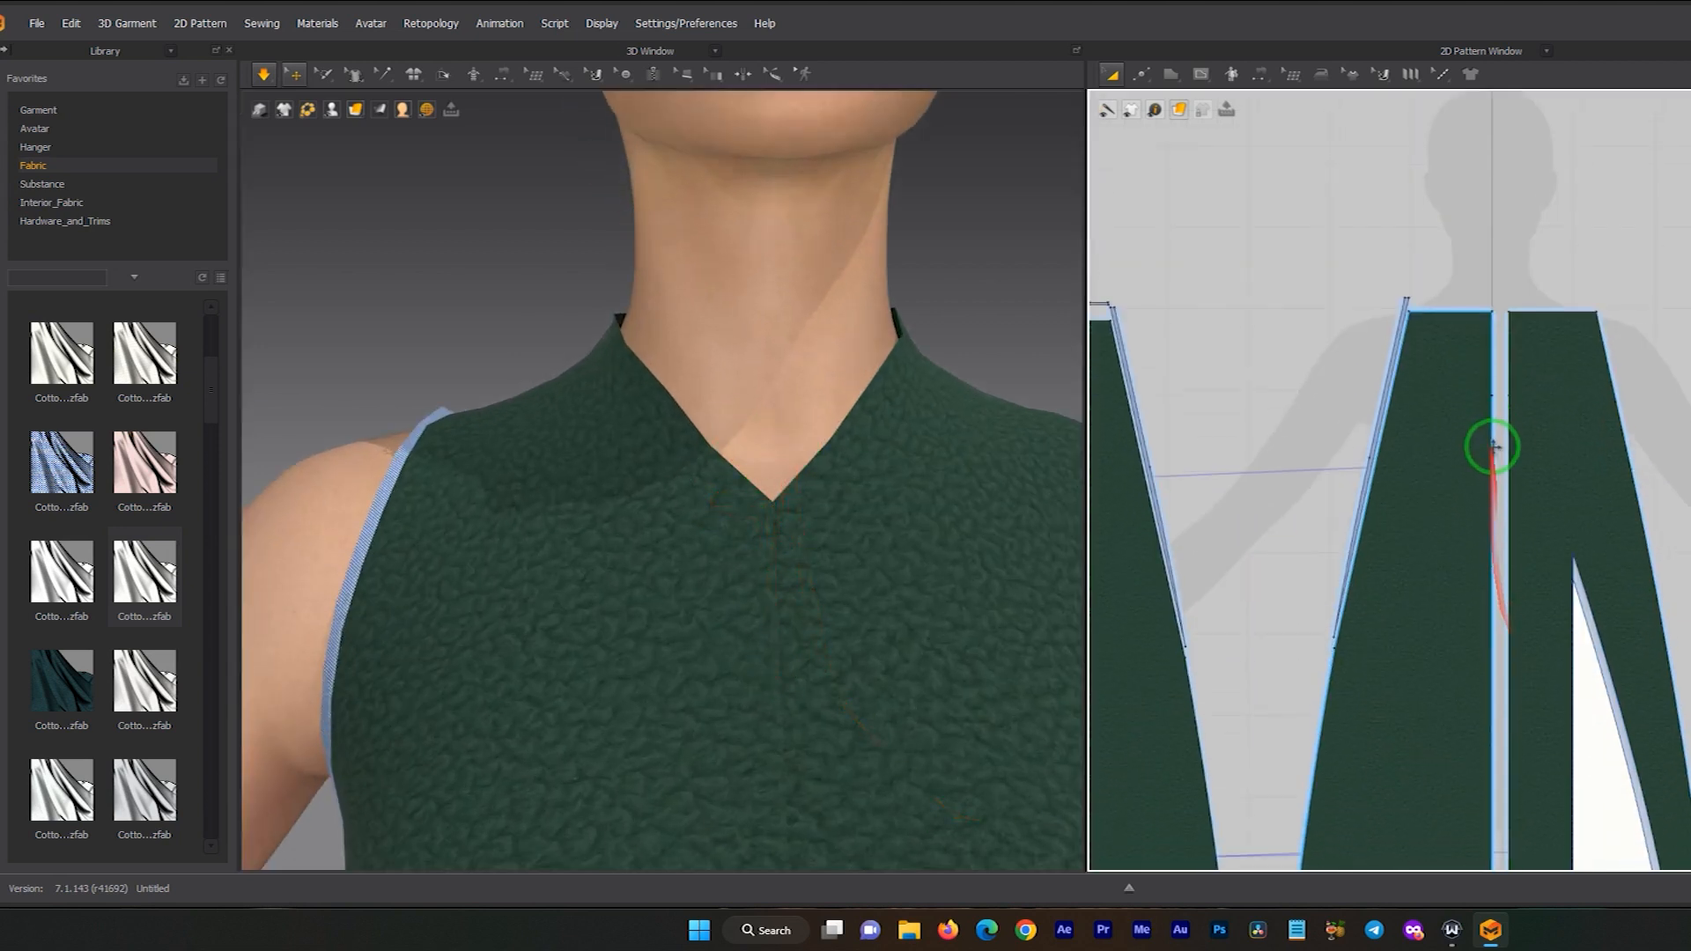
- Select both centre-front points of the V neckline with Edit Pattern, lower them together, and simulate the garment
scroll(1500, 445, "up", 5)
left_click(1167, 78)
left_click(1139, 74)
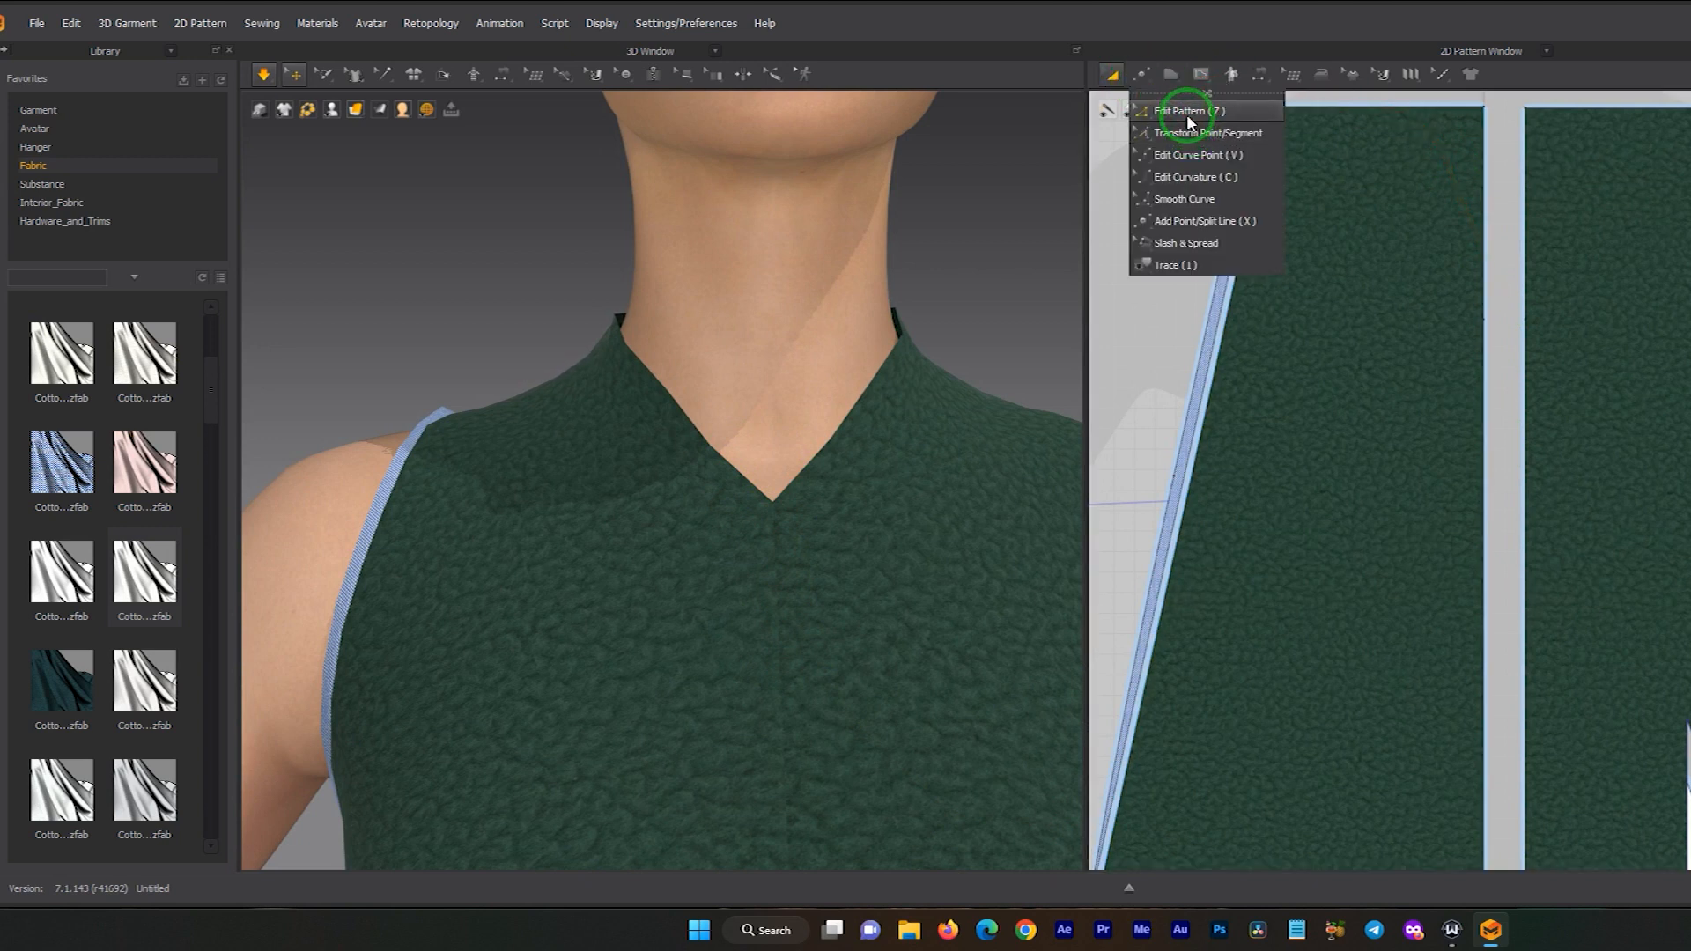
left_click(1483, 319)
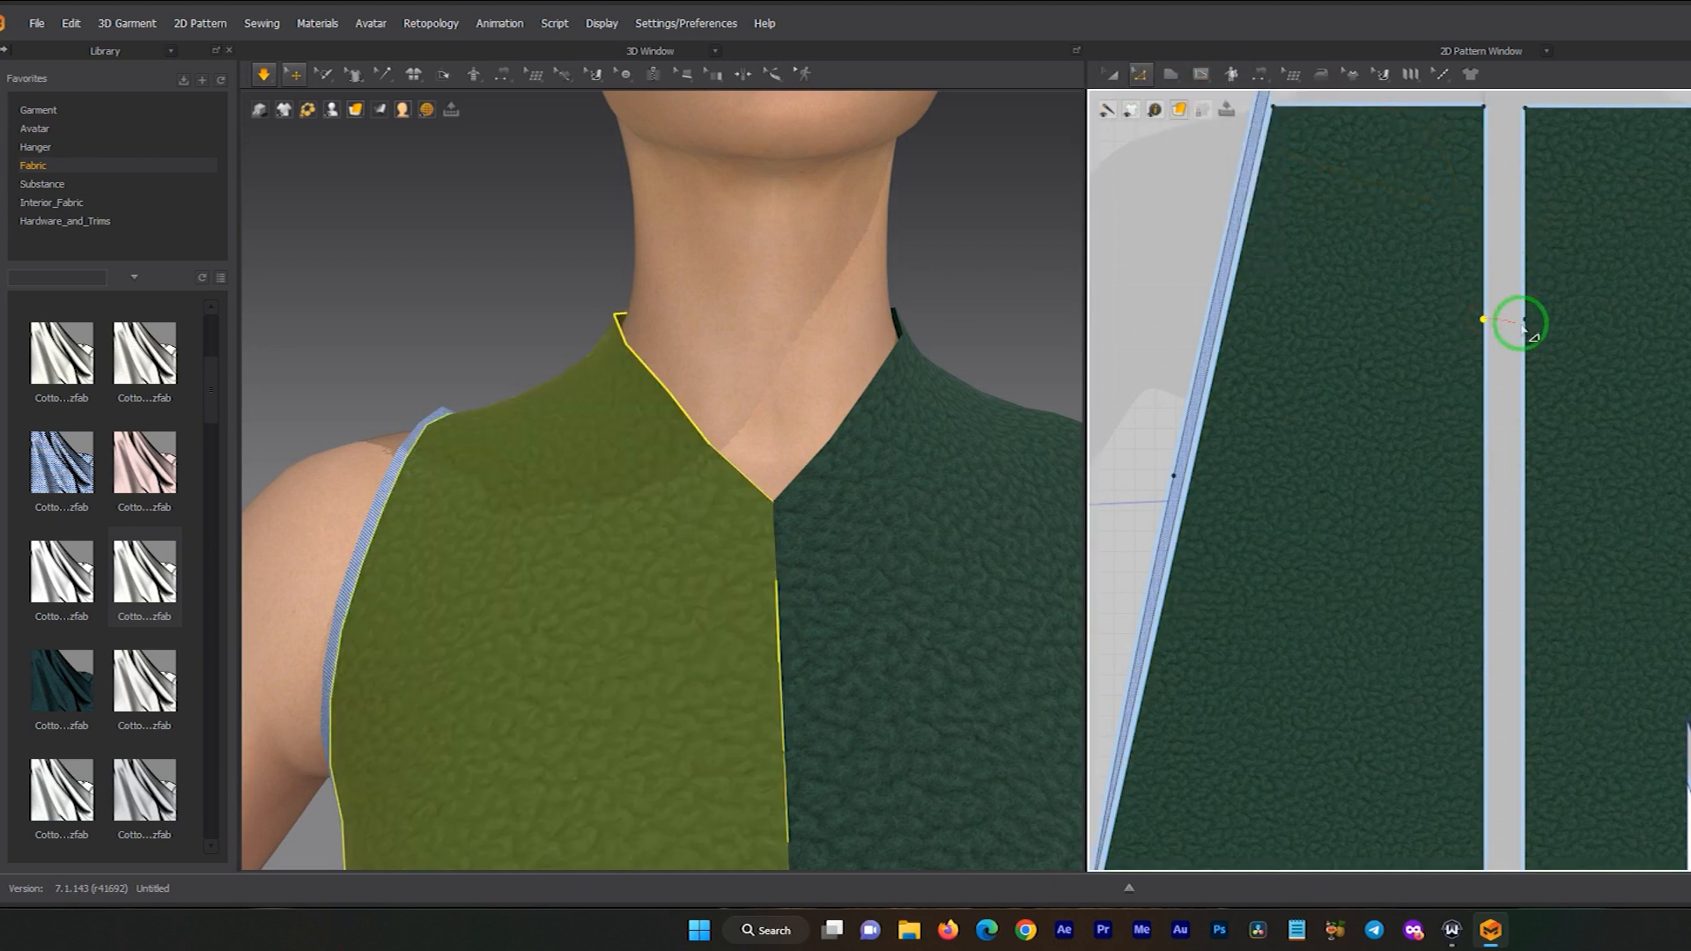
left_click(1525, 319, "shift")
key("Down")
key("Down")
key("Down")
key("Down")
key("Down")
key("Down")
key("Down")
key("Down")
key("Down")
key("Down")
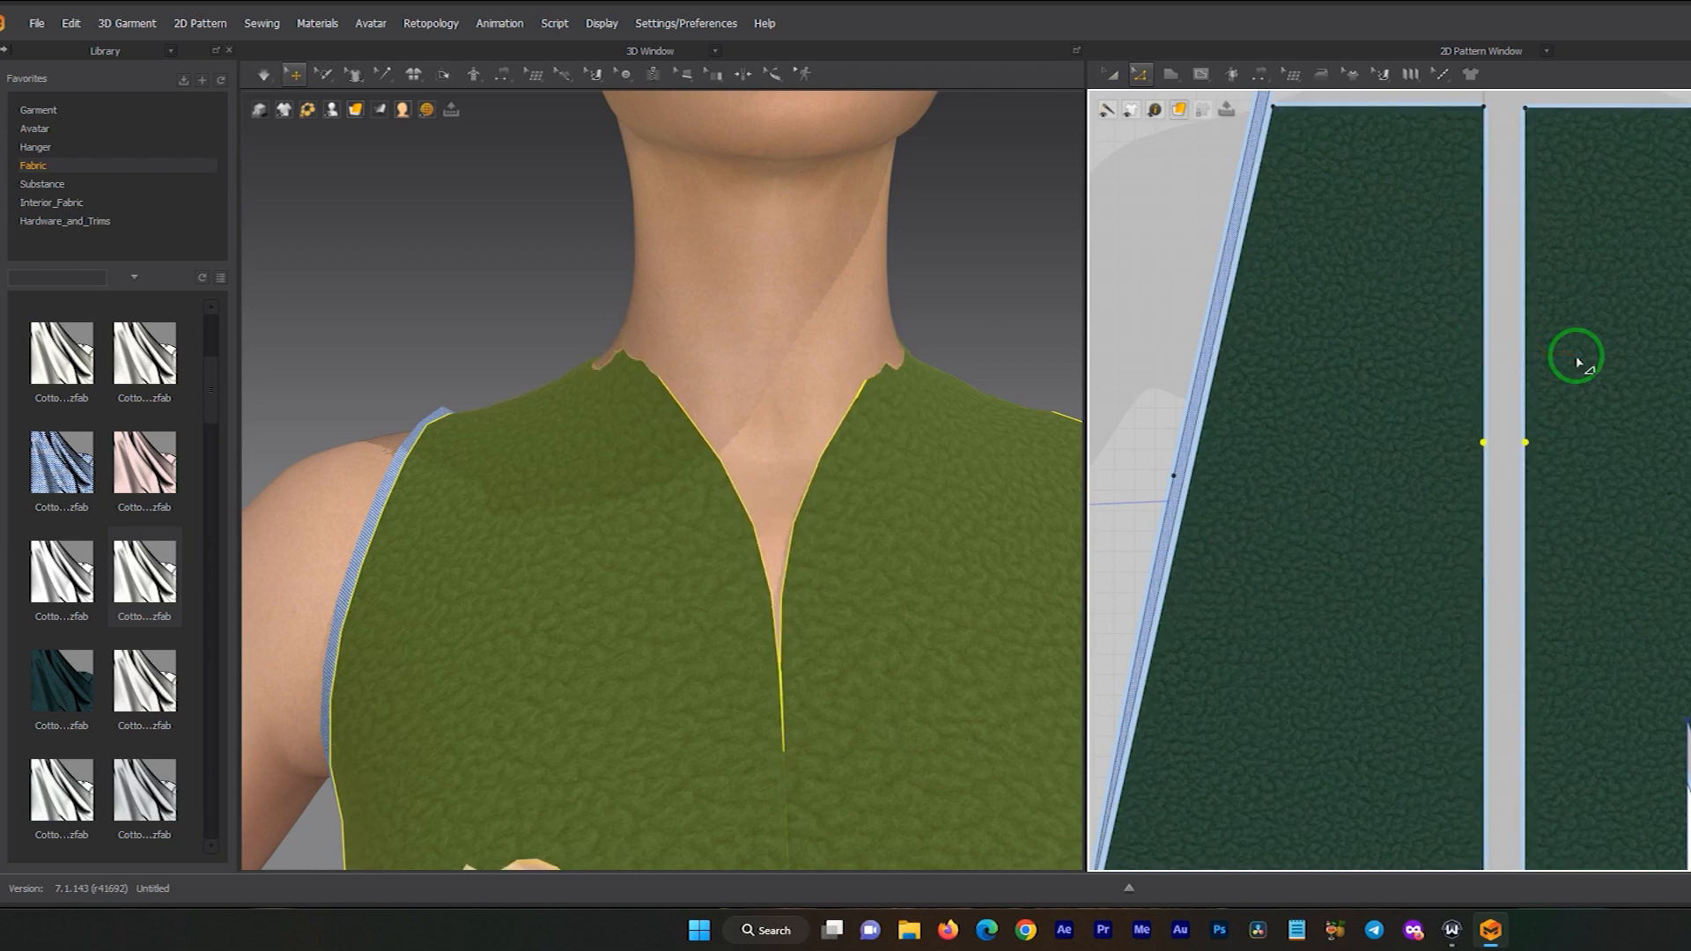
scroll(755, 538, "down", 5)
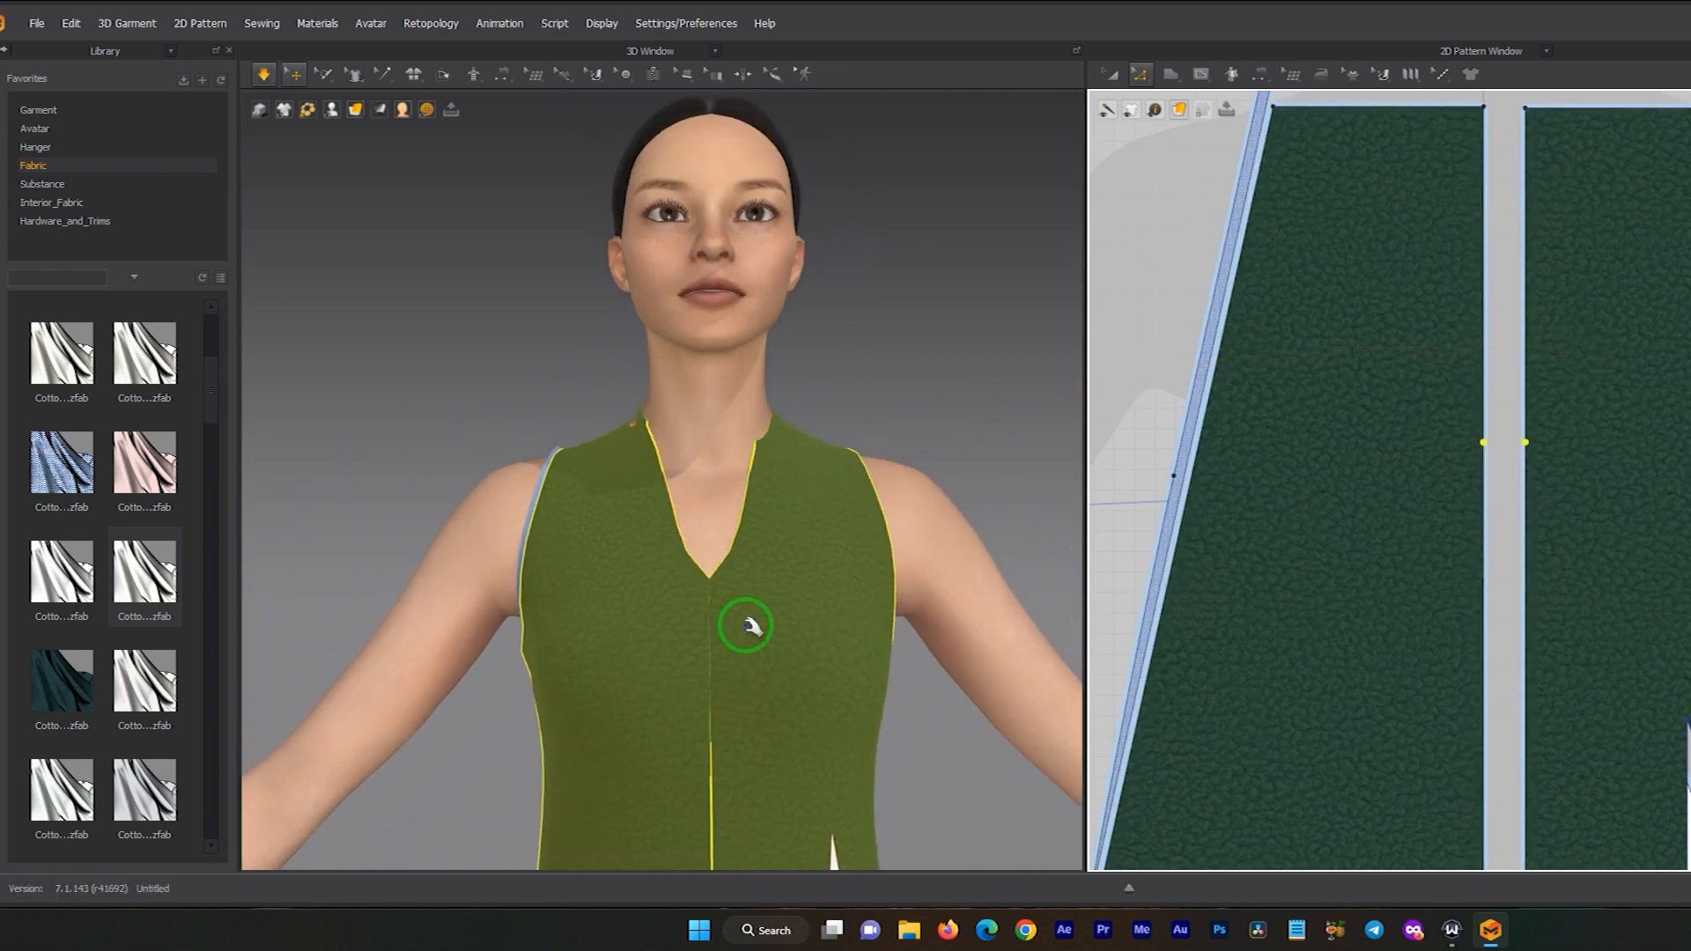
- Lower the two centre-front neckline points further for a deeper V and simulate the drape again
scroll(744, 573, "up", 5)
left_click_drag(729, 517, 1277, 473)
key("Down")
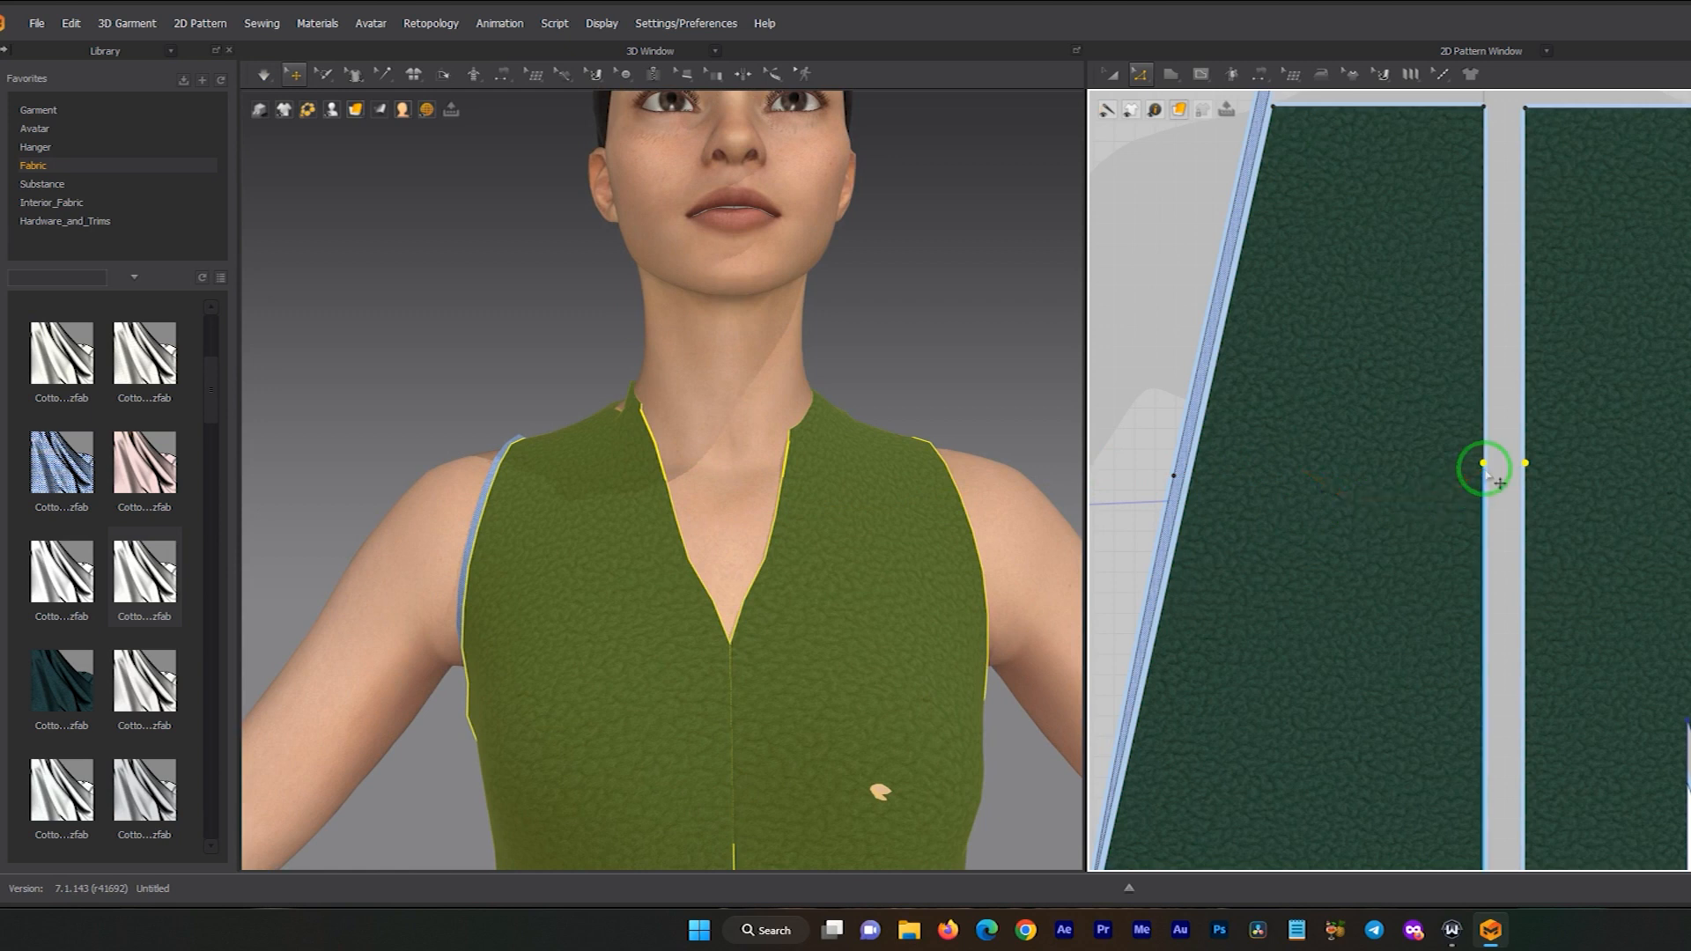
key("Down")
key("Down")
key("Down")
key("Down")
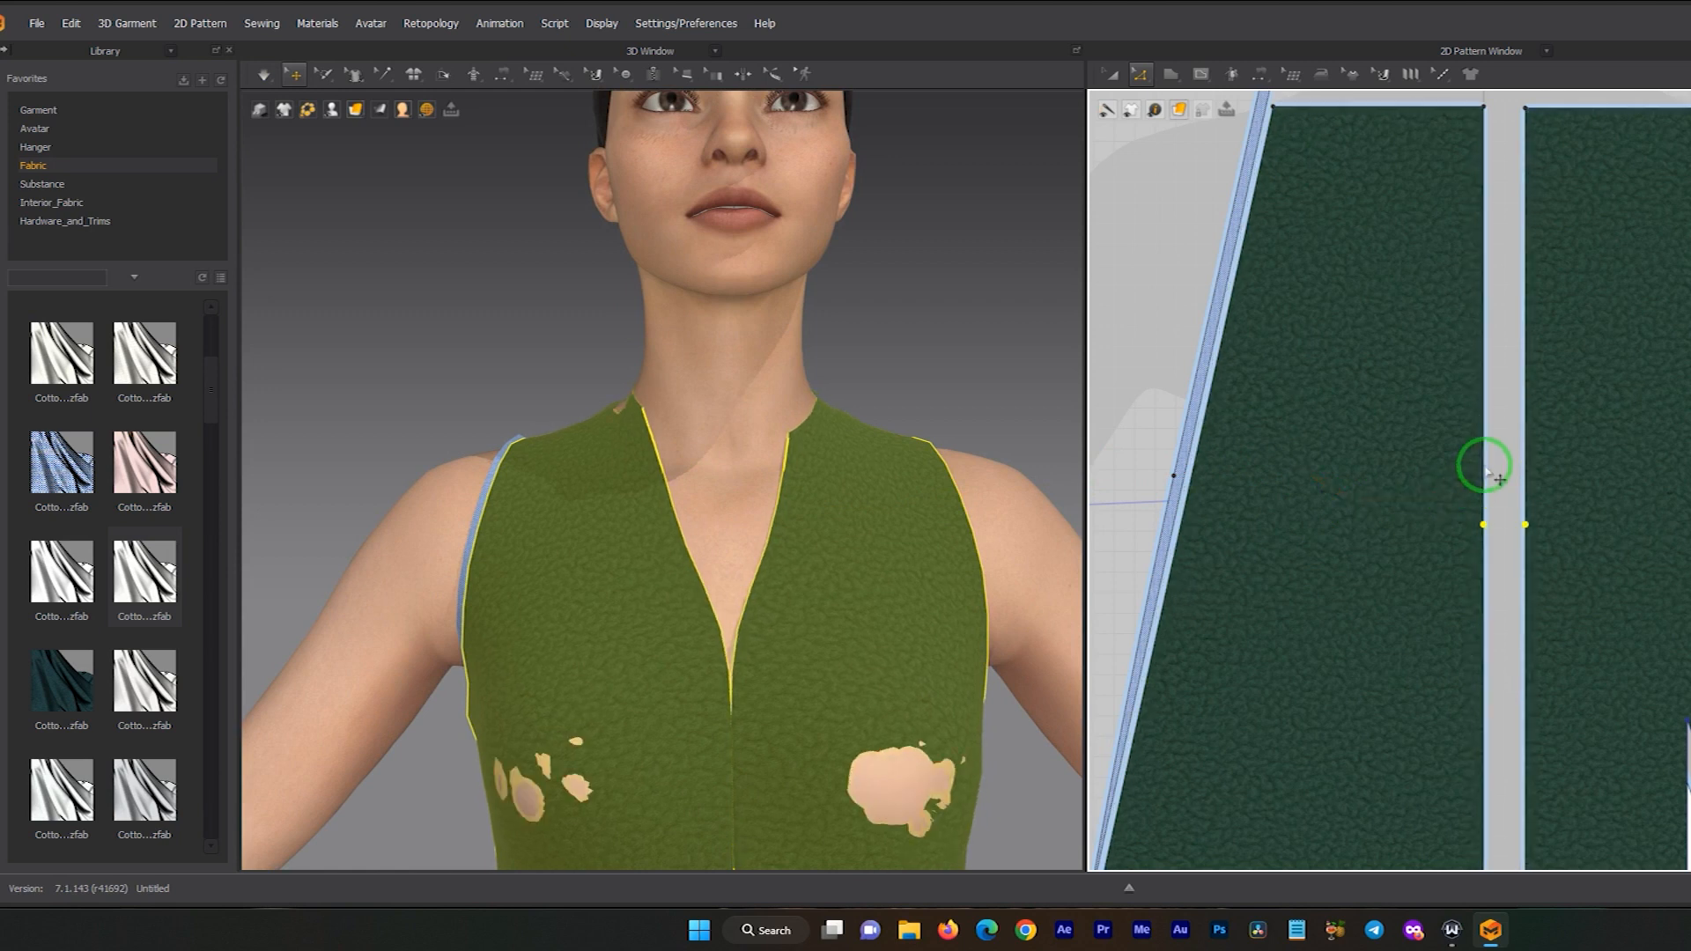
scroll(776, 652, "down", 5)
- Pull the front panels into place at the shoulders and neckline on the avatar while simulation runs
right_click_drag(695, 684, 769, 506)
left_click(614, 338)
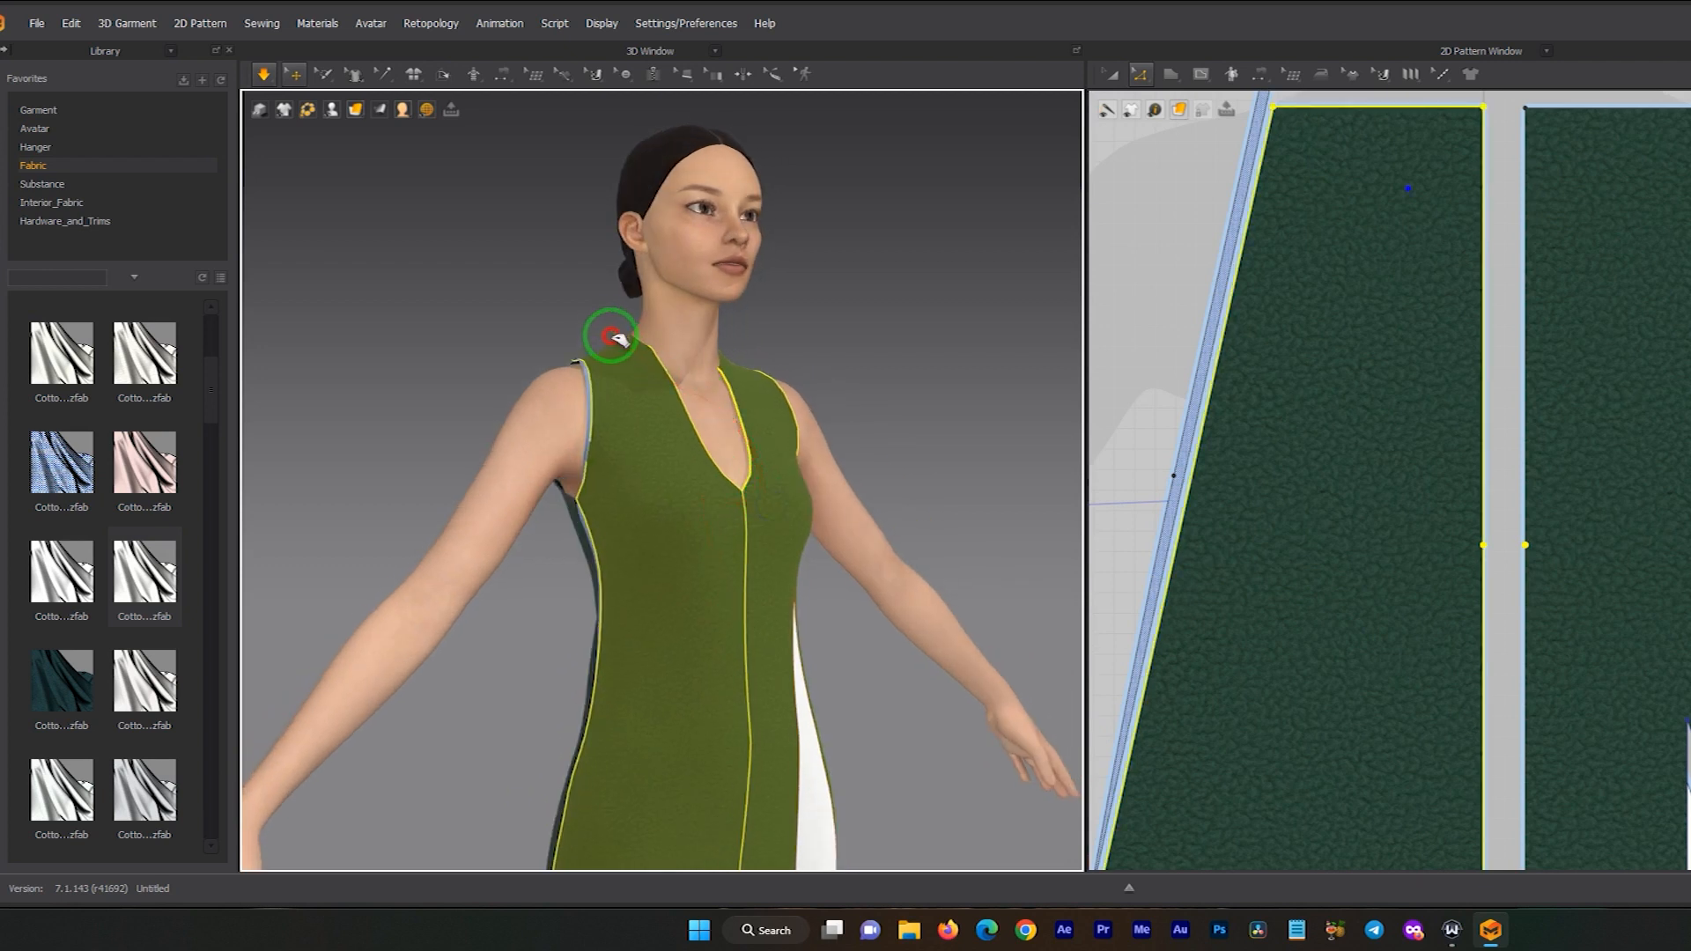
scroll(626, 343, "up", 6)
middle_click_drag(630, 307, 690, 557)
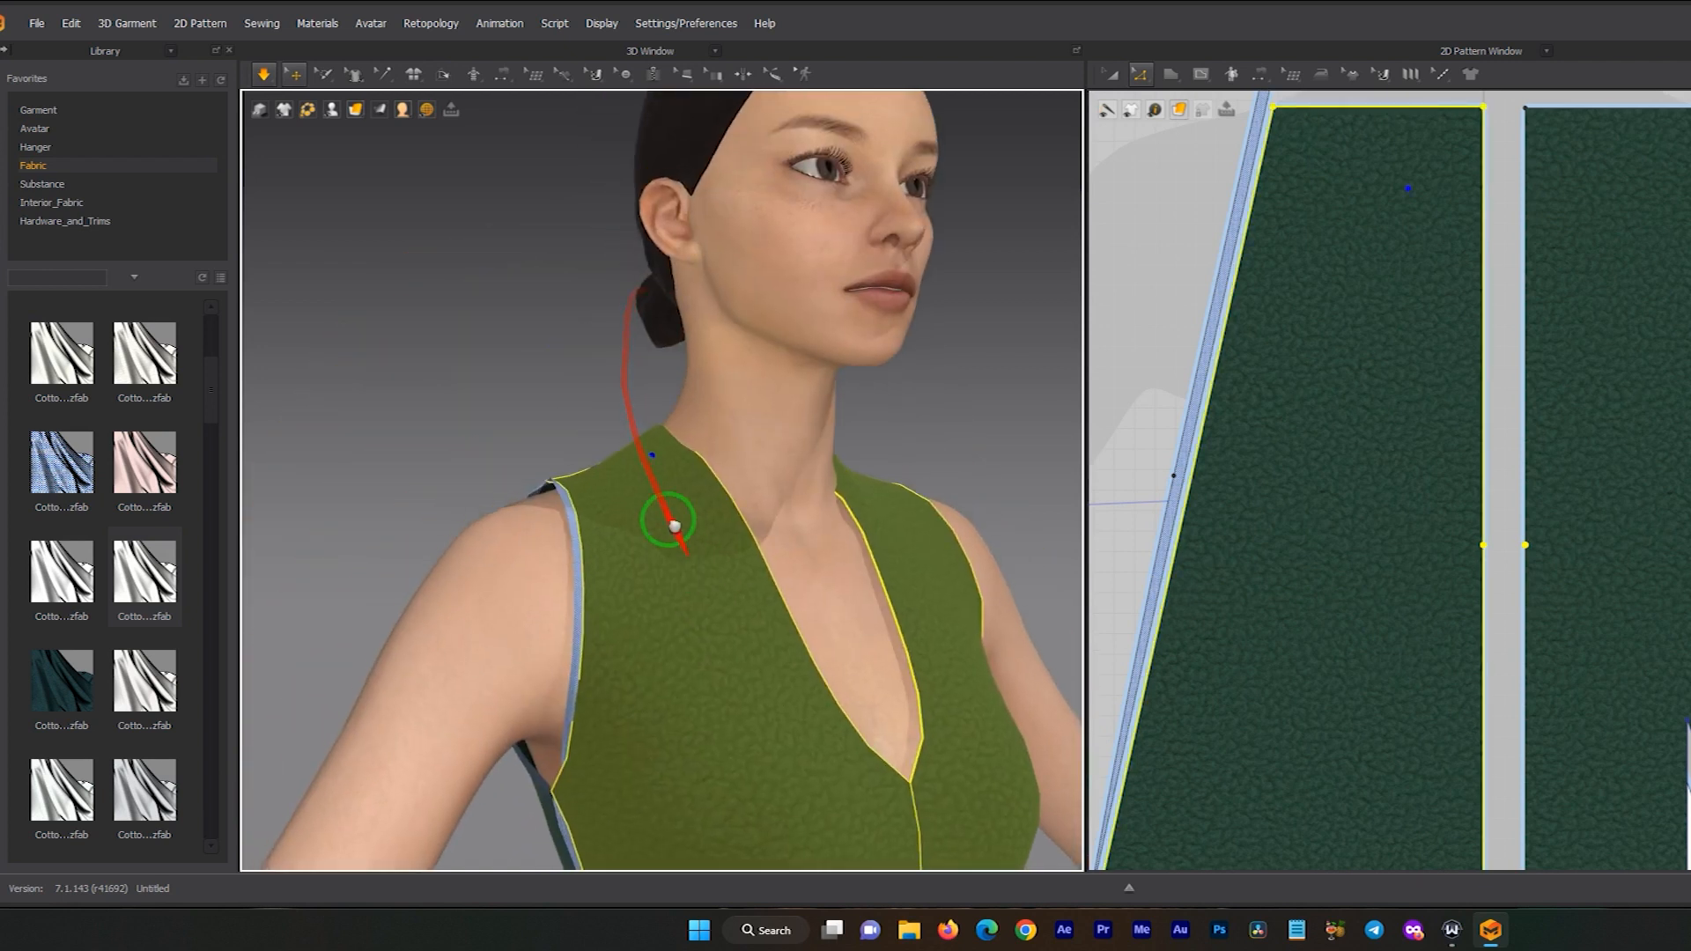
right_click_drag(665, 450, 642, 546)
mouse_move(798, 517)
left_mouse_down()
mouse_move(833, 486)
mouse_move(959, 464)
mouse_move(798, 497)
mouse_move(861, 425)
mouse_move(769, 562)
mouse_move(791, 495)
mouse_move(875, 404)
mouse_move(782, 502)
left_mouse_up()
right_click_drag(781, 502, 898, 511)
middle_click_drag(897, 558, 822, 441)
right_click_drag(652, 467, 707, 482)
middle_click_drag(728, 586, 714, 461)
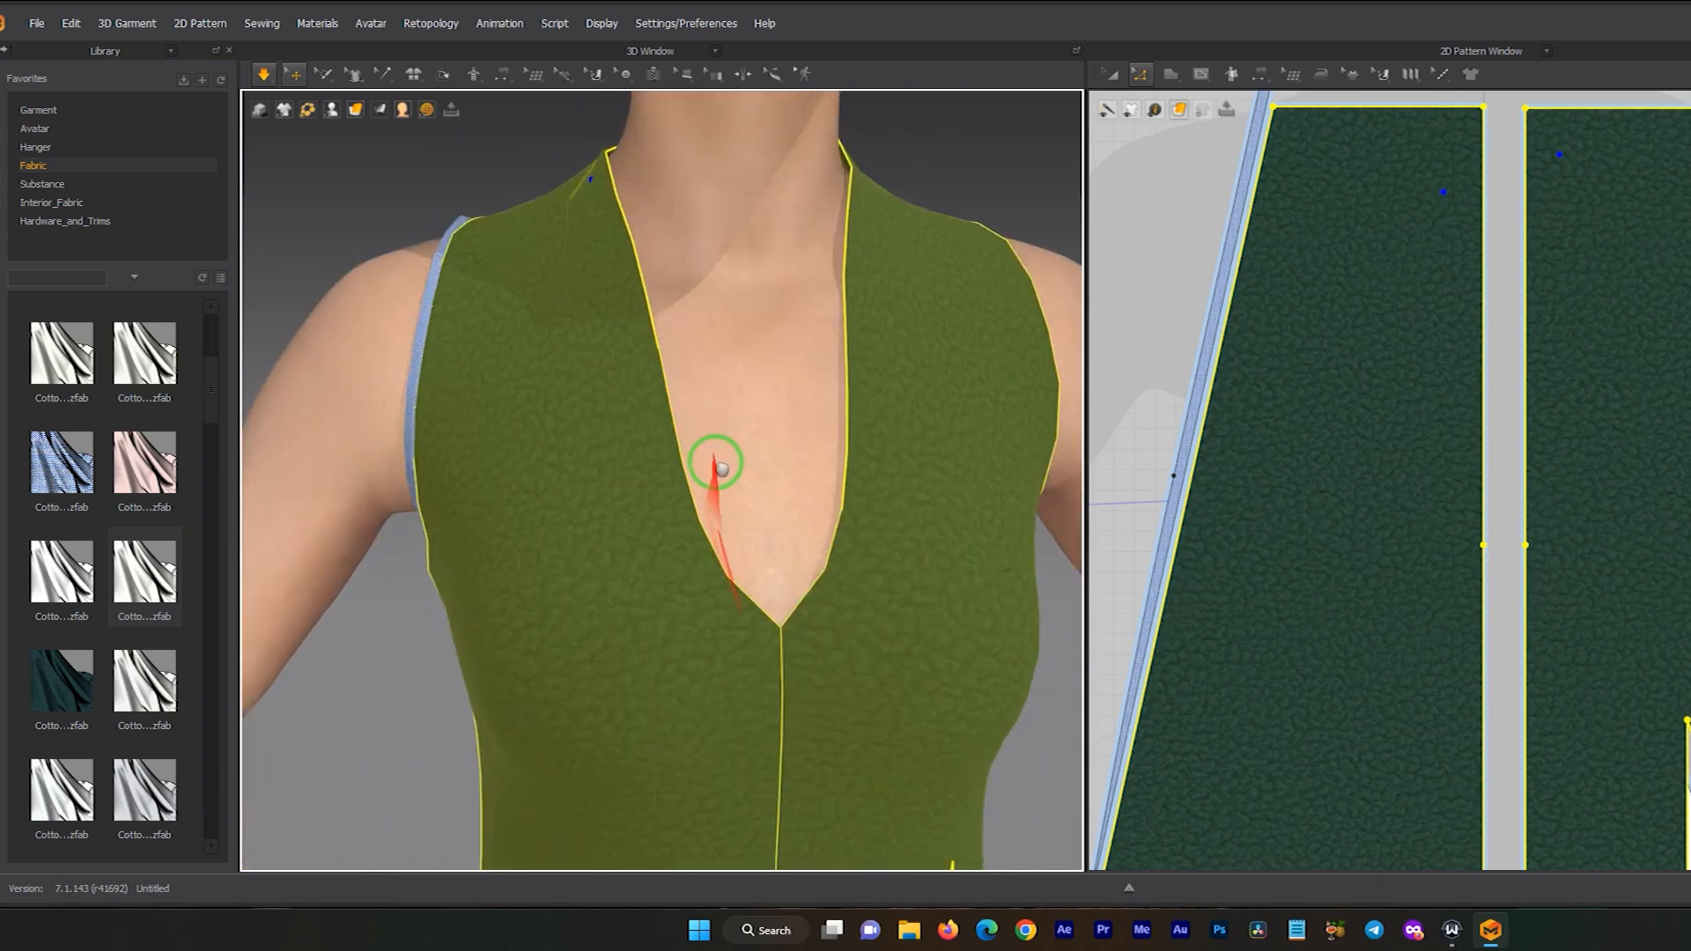
- Try to run a zipper along the front neckline edges of both front panels with the Zipper tool, starting at upper-chest height
scroll(722, 493, "down", 3)
scroll(723, 498, "down", 5)
middle_click_drag(740, 617, 730, 487)
middle_click_drag(741, 564, 662, 403)
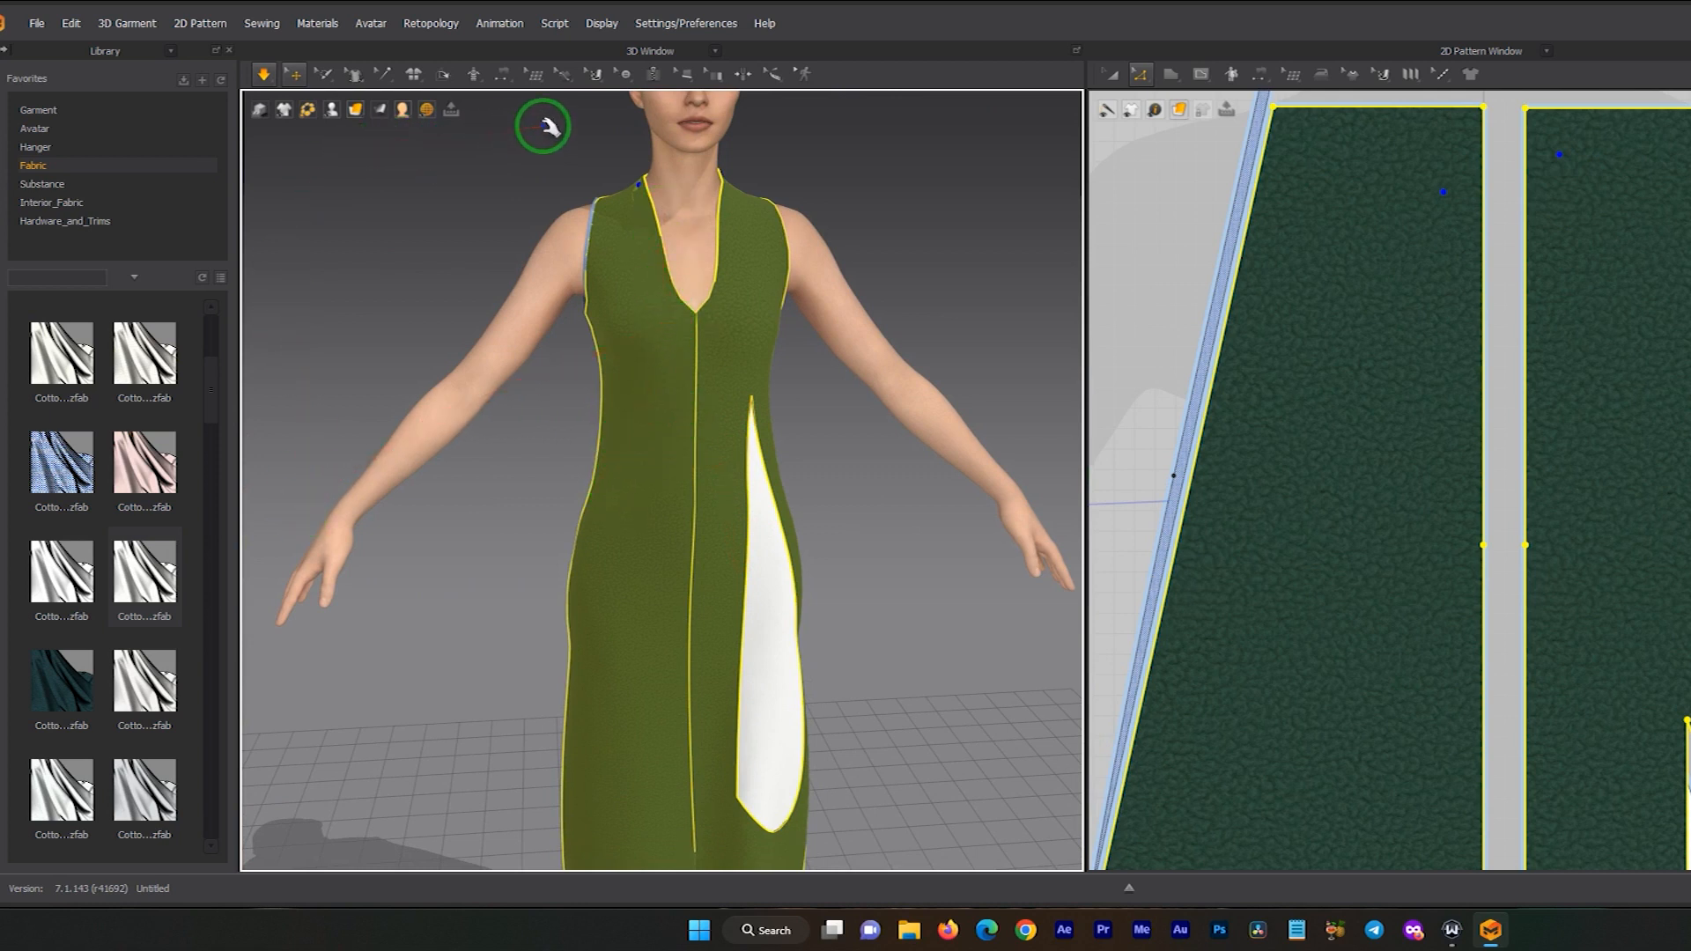
left_click(655, 79)
scroll(659, 210, "up", 4)
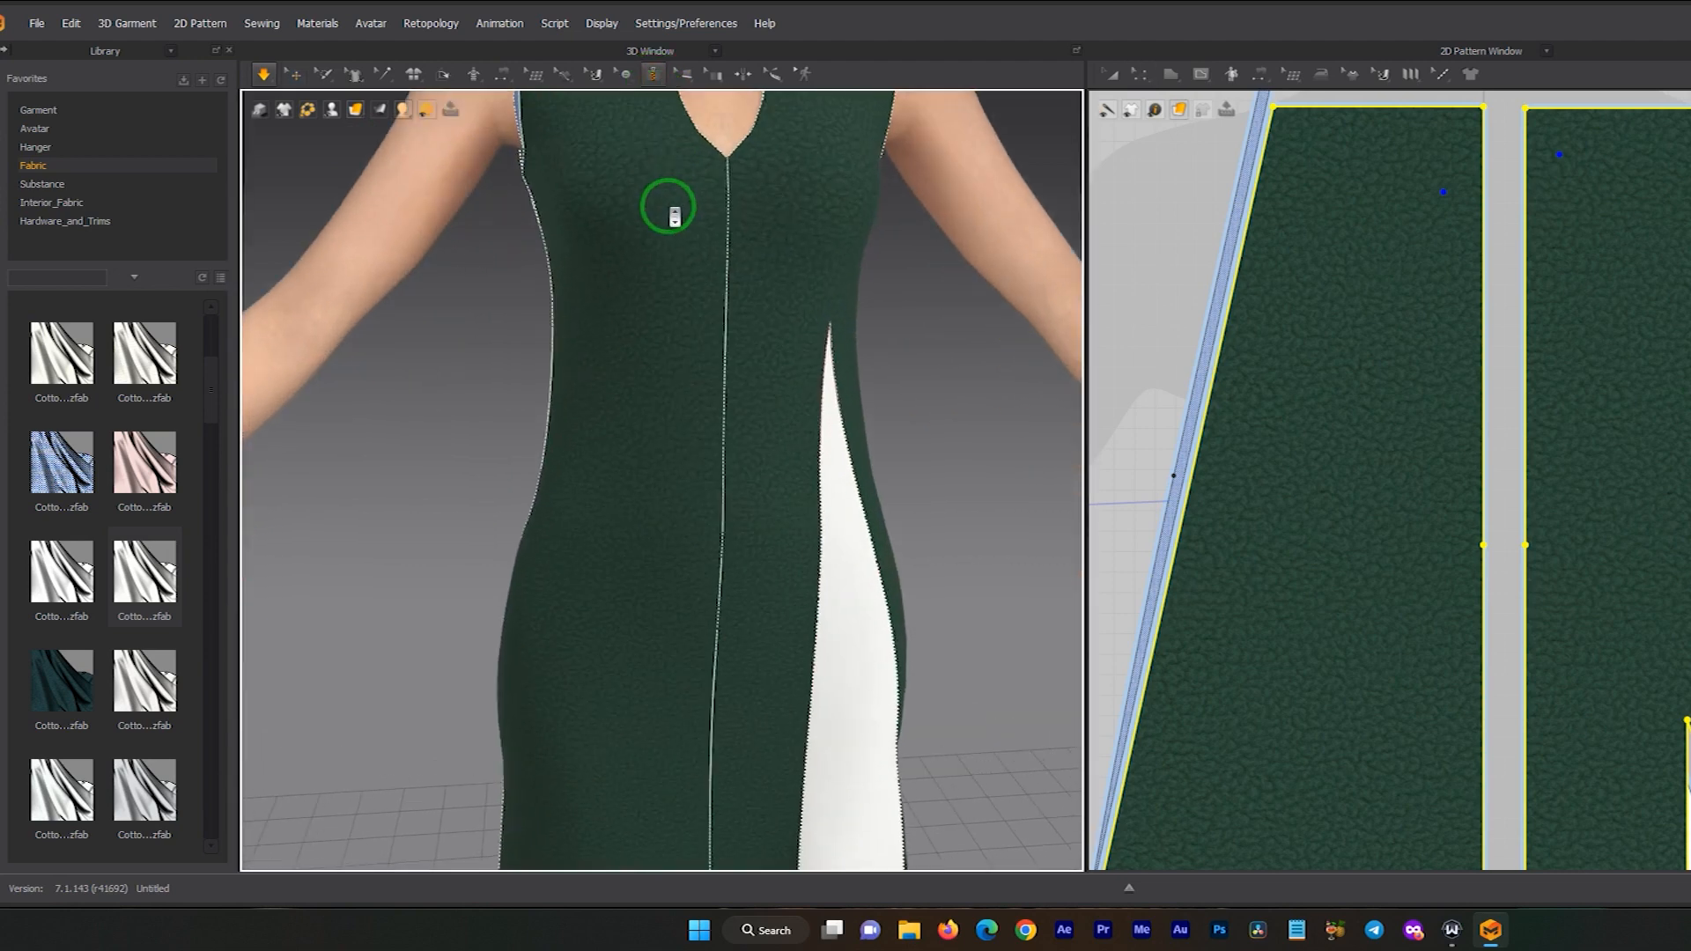
middle_click_drag(670, 210, 638, 561)
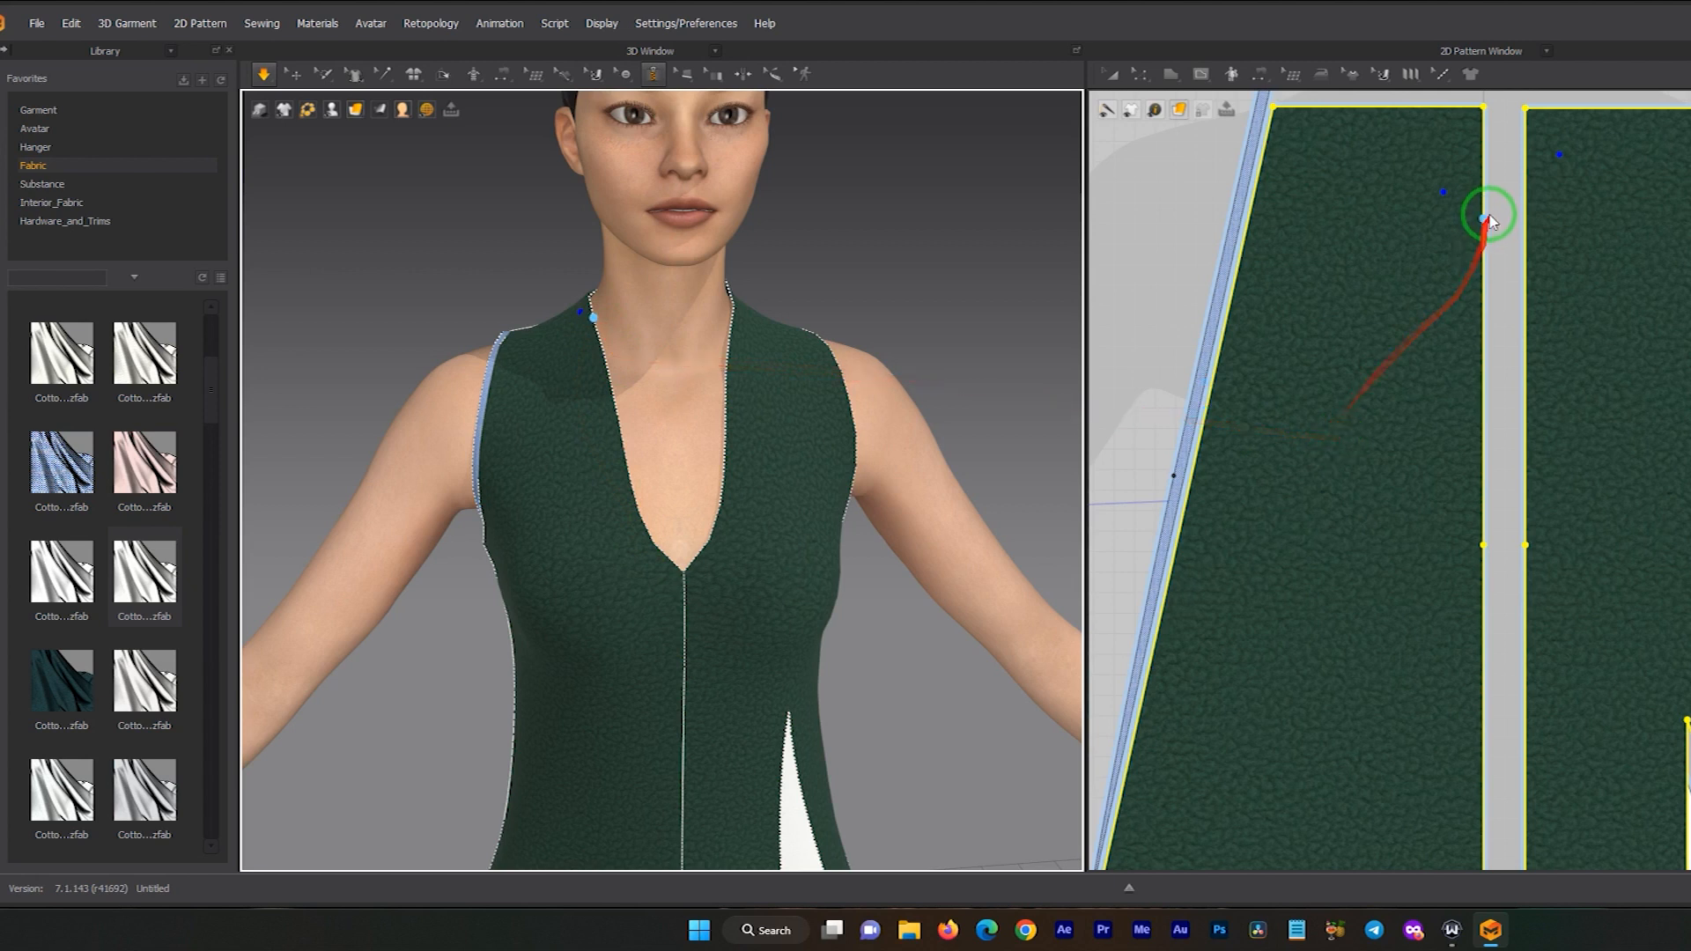
middle_click_drag(1493, 220, 1334, 300)
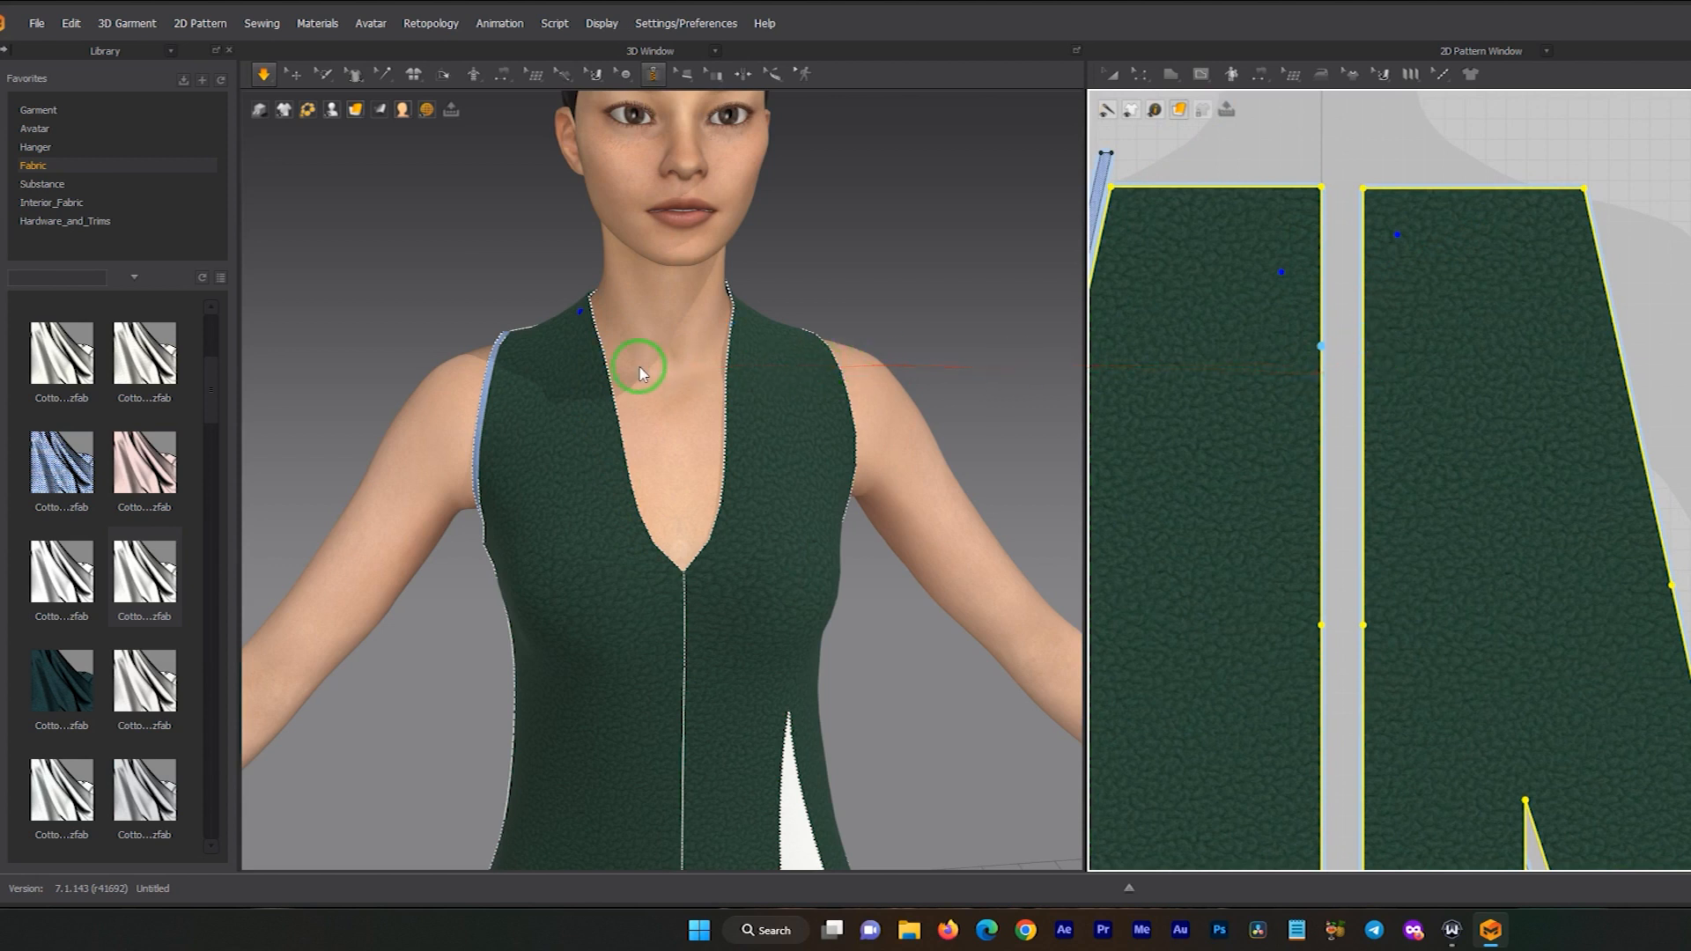
left_click(612, 385)
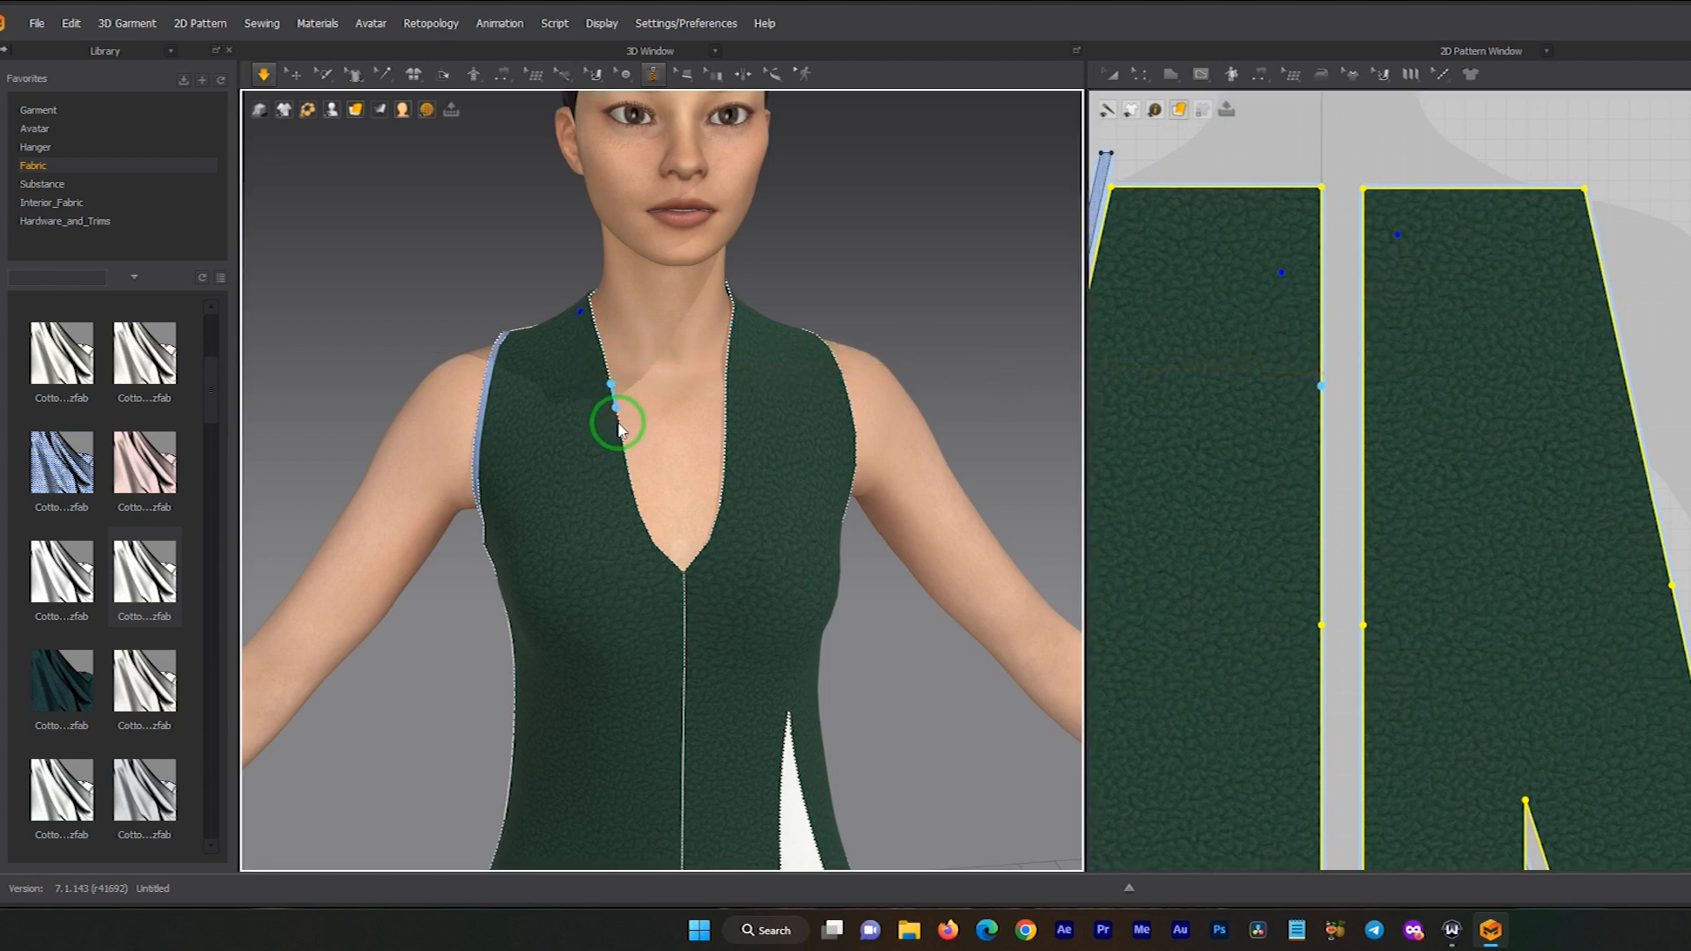
left_click(684, 573)
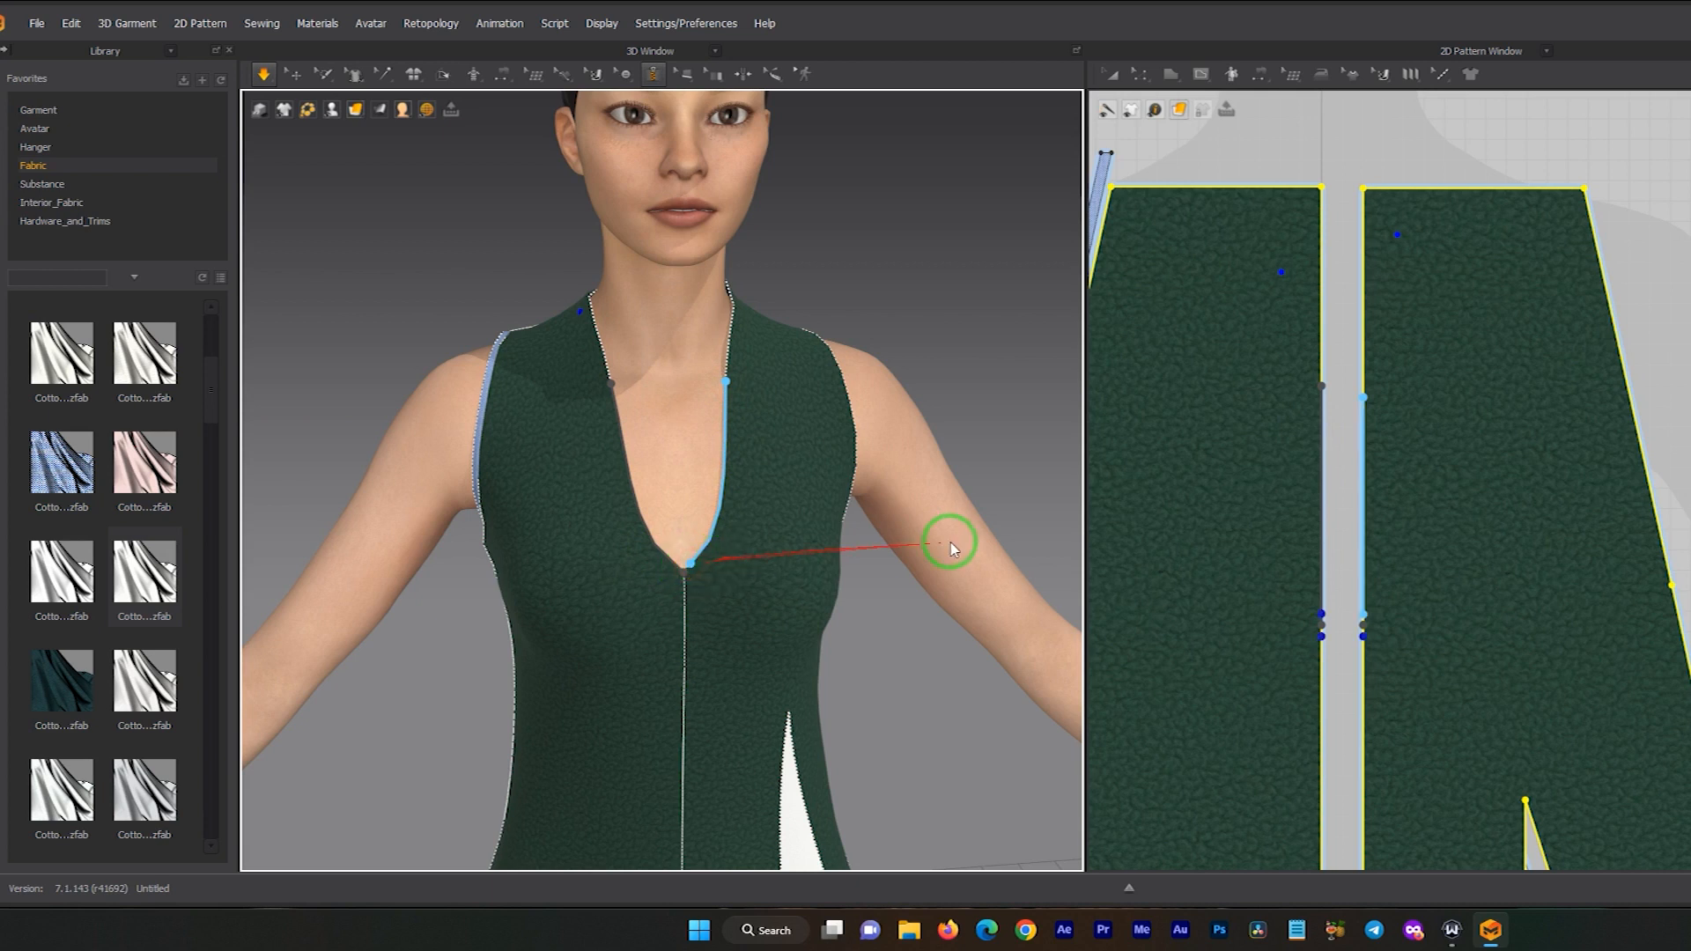
left_click(1374, 621)
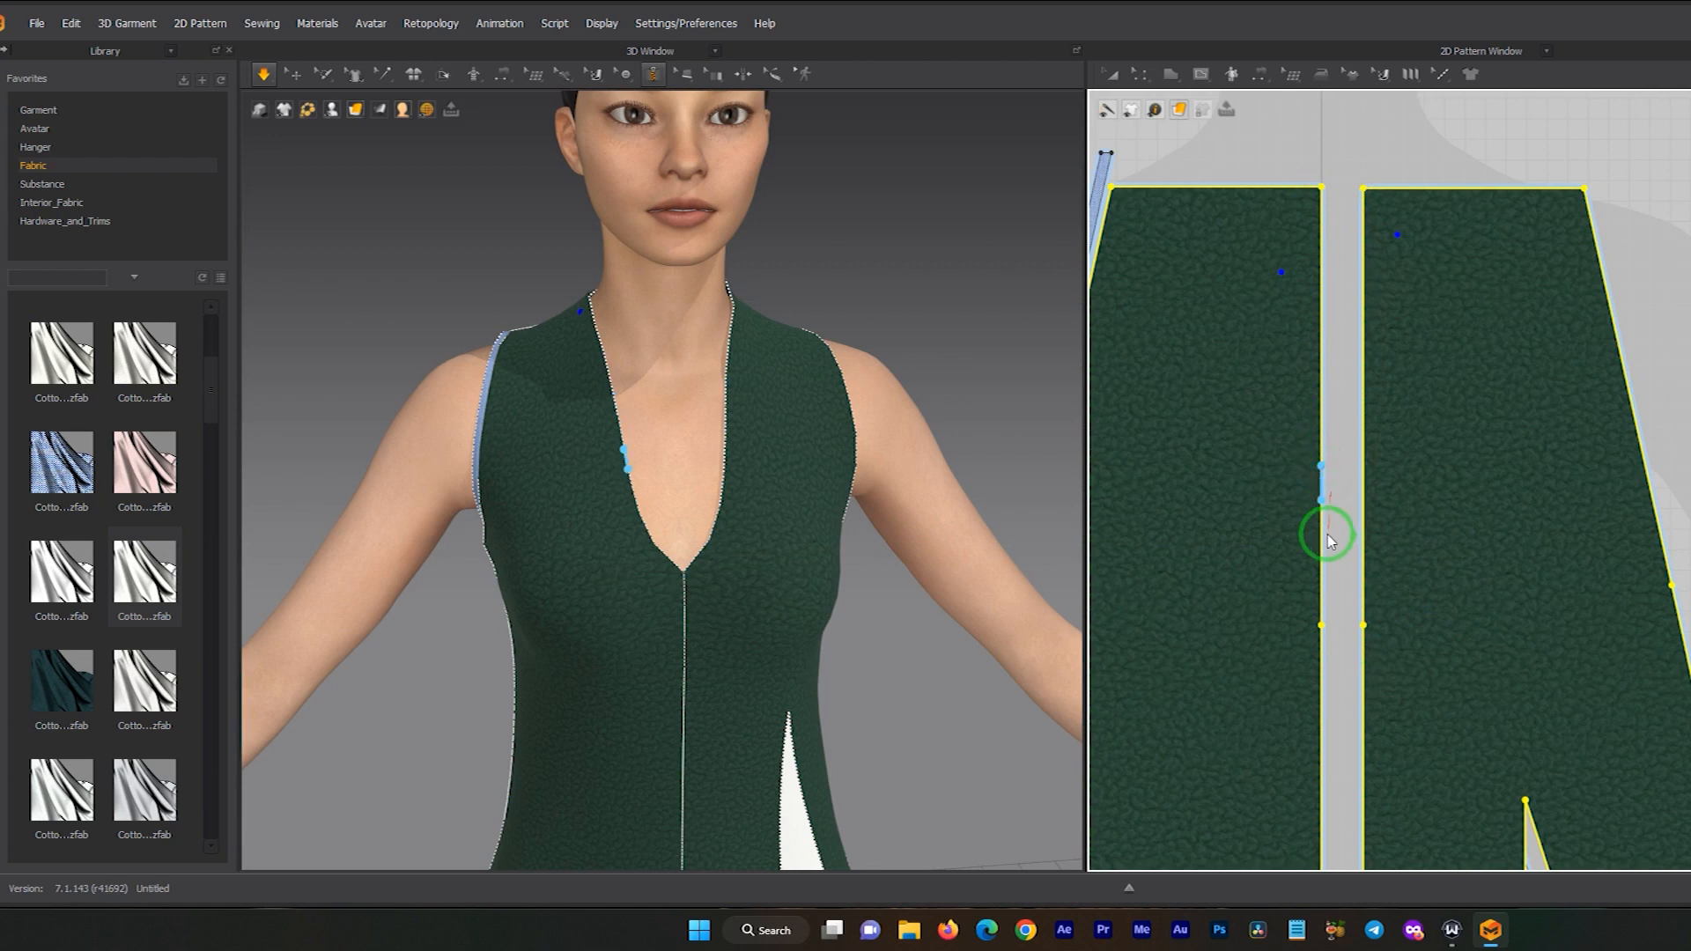
- Place a zipper along the lower neckline edges of both front panels, ending at the V point, and simulate it closed
left_click(1321, 627)
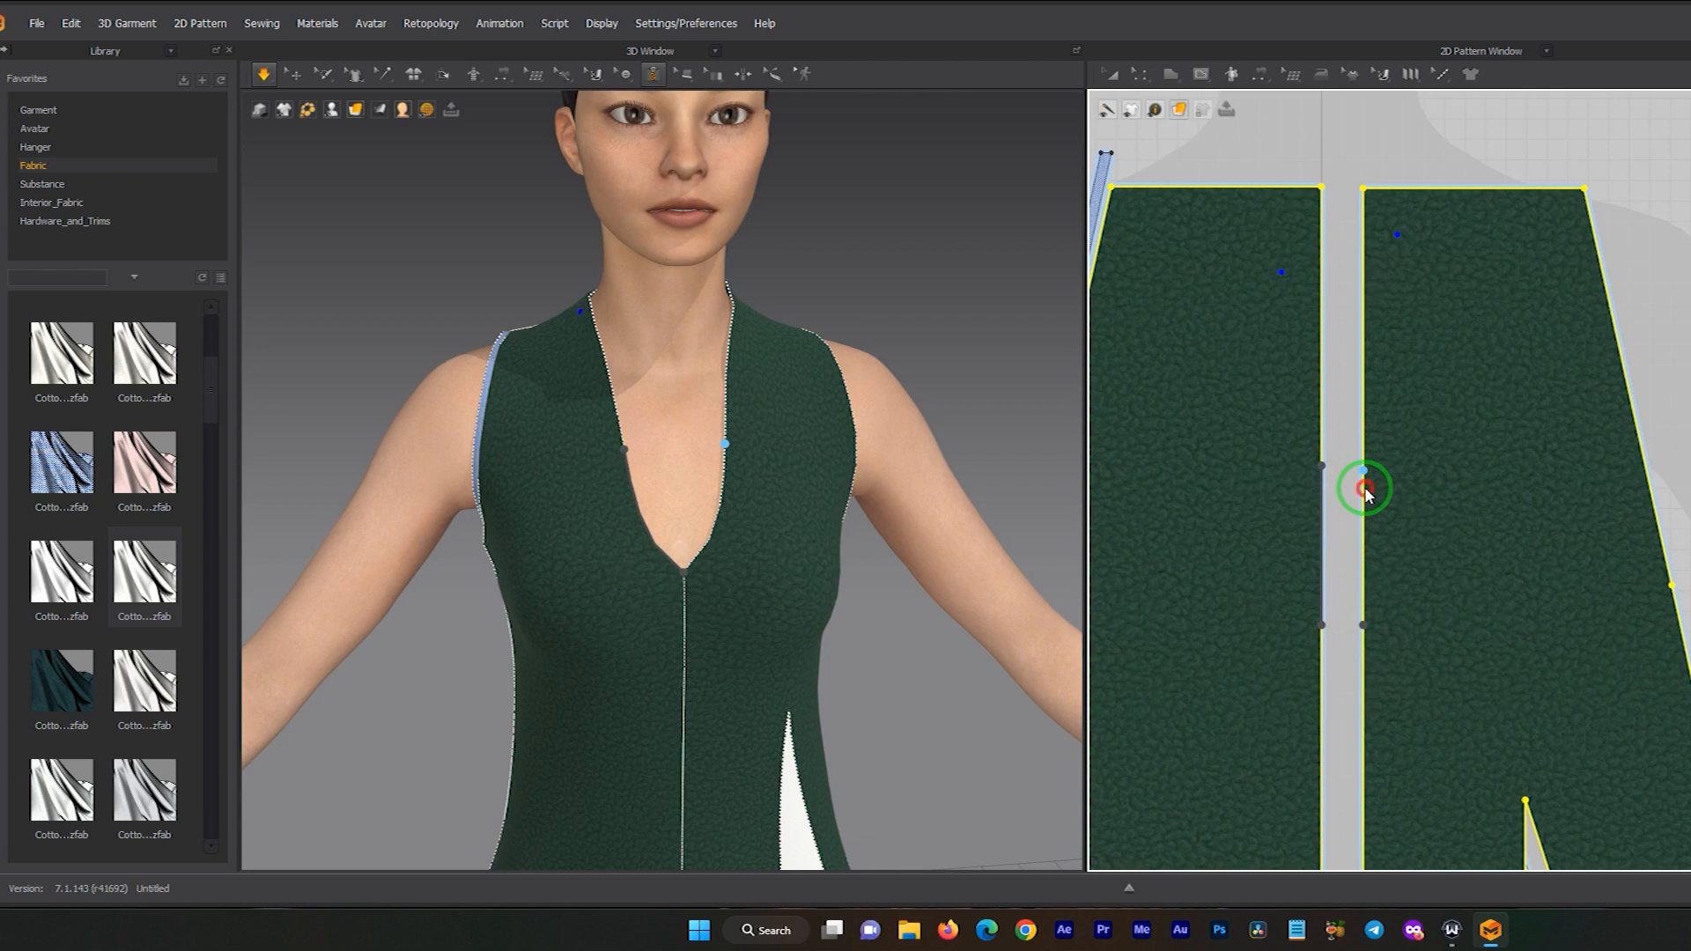
left_click(1365, 629)
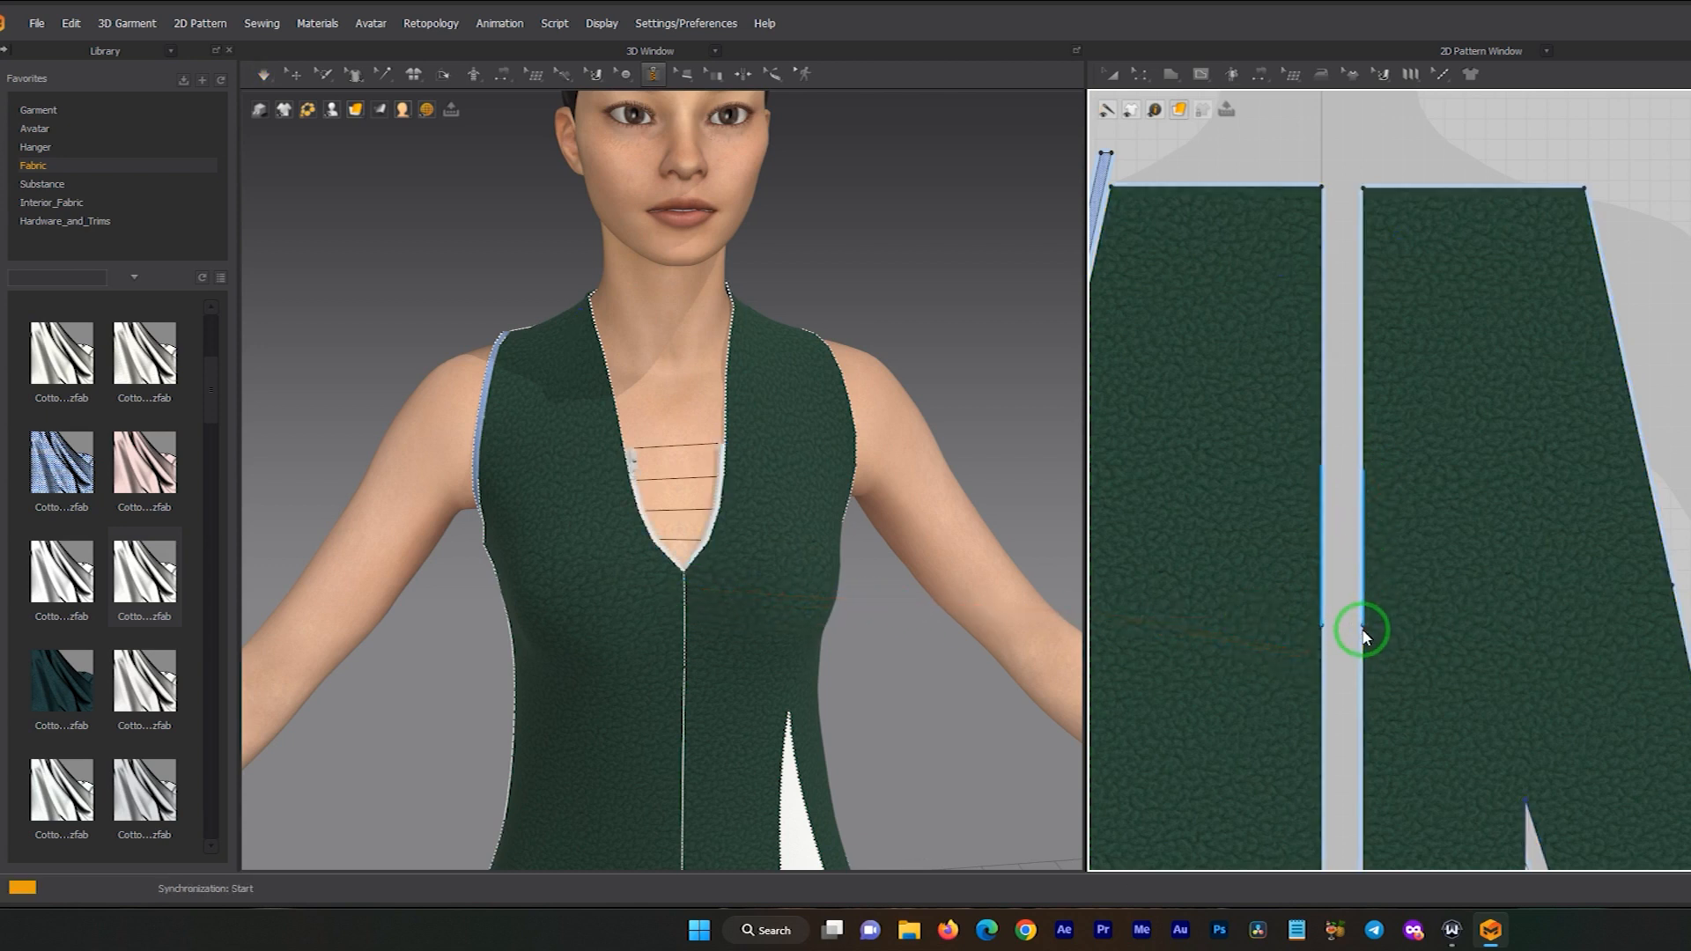
scroll(674, 476, "up", 5)
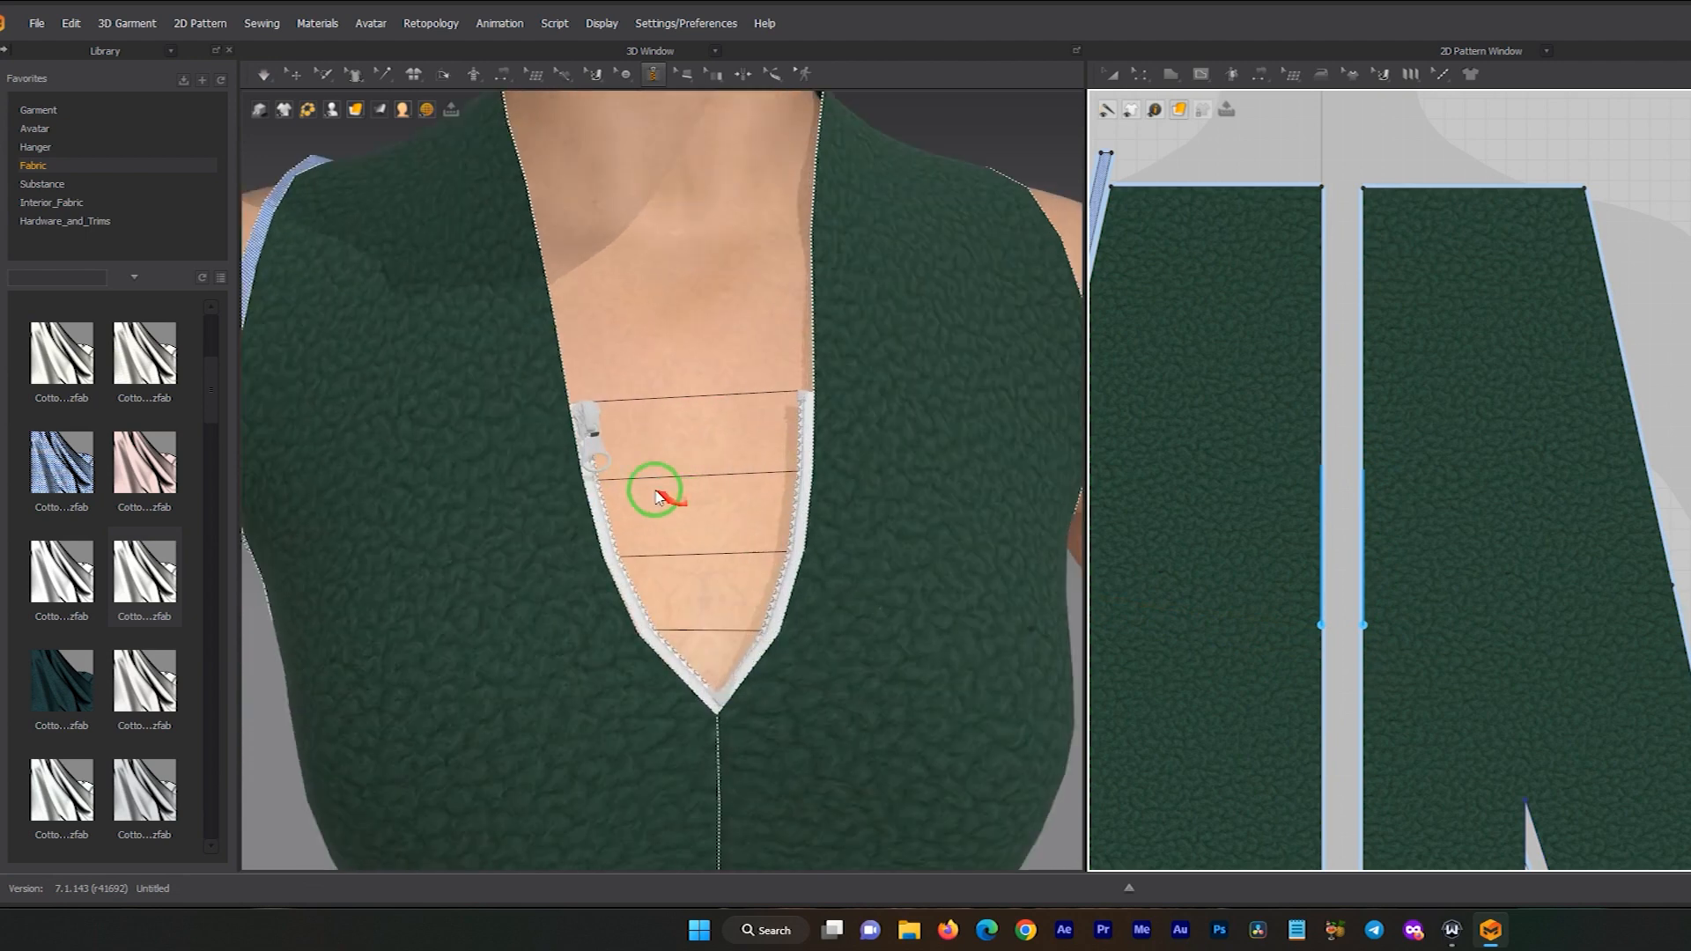
scroll(698, 490, "down", 5)
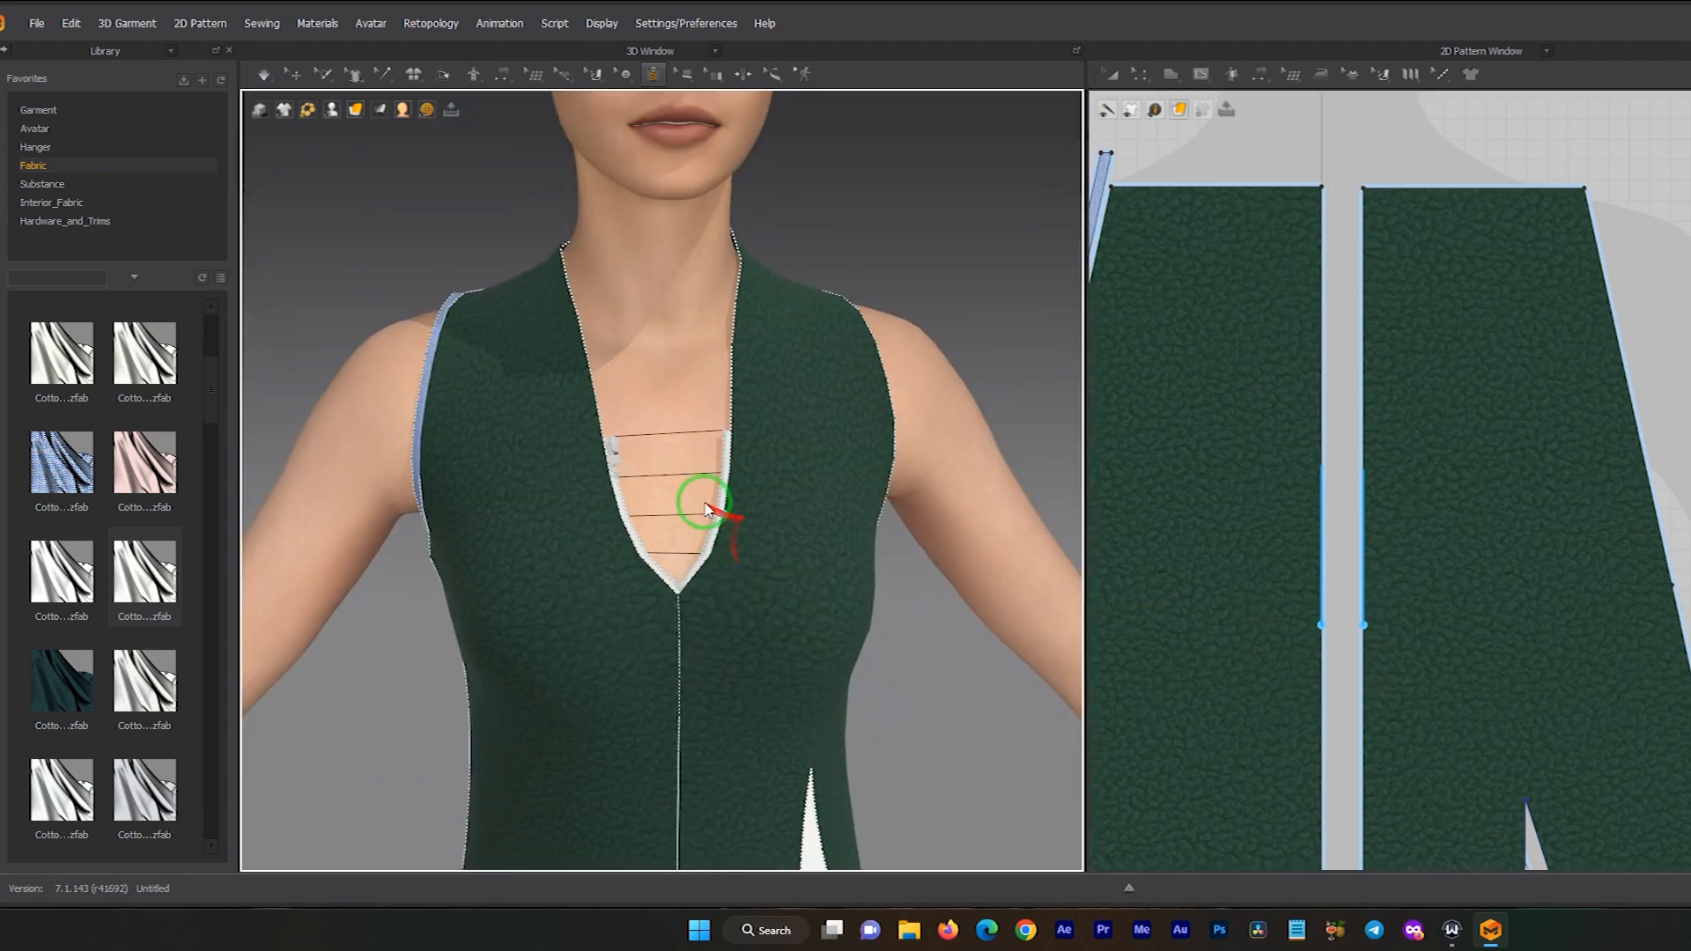
key("space")
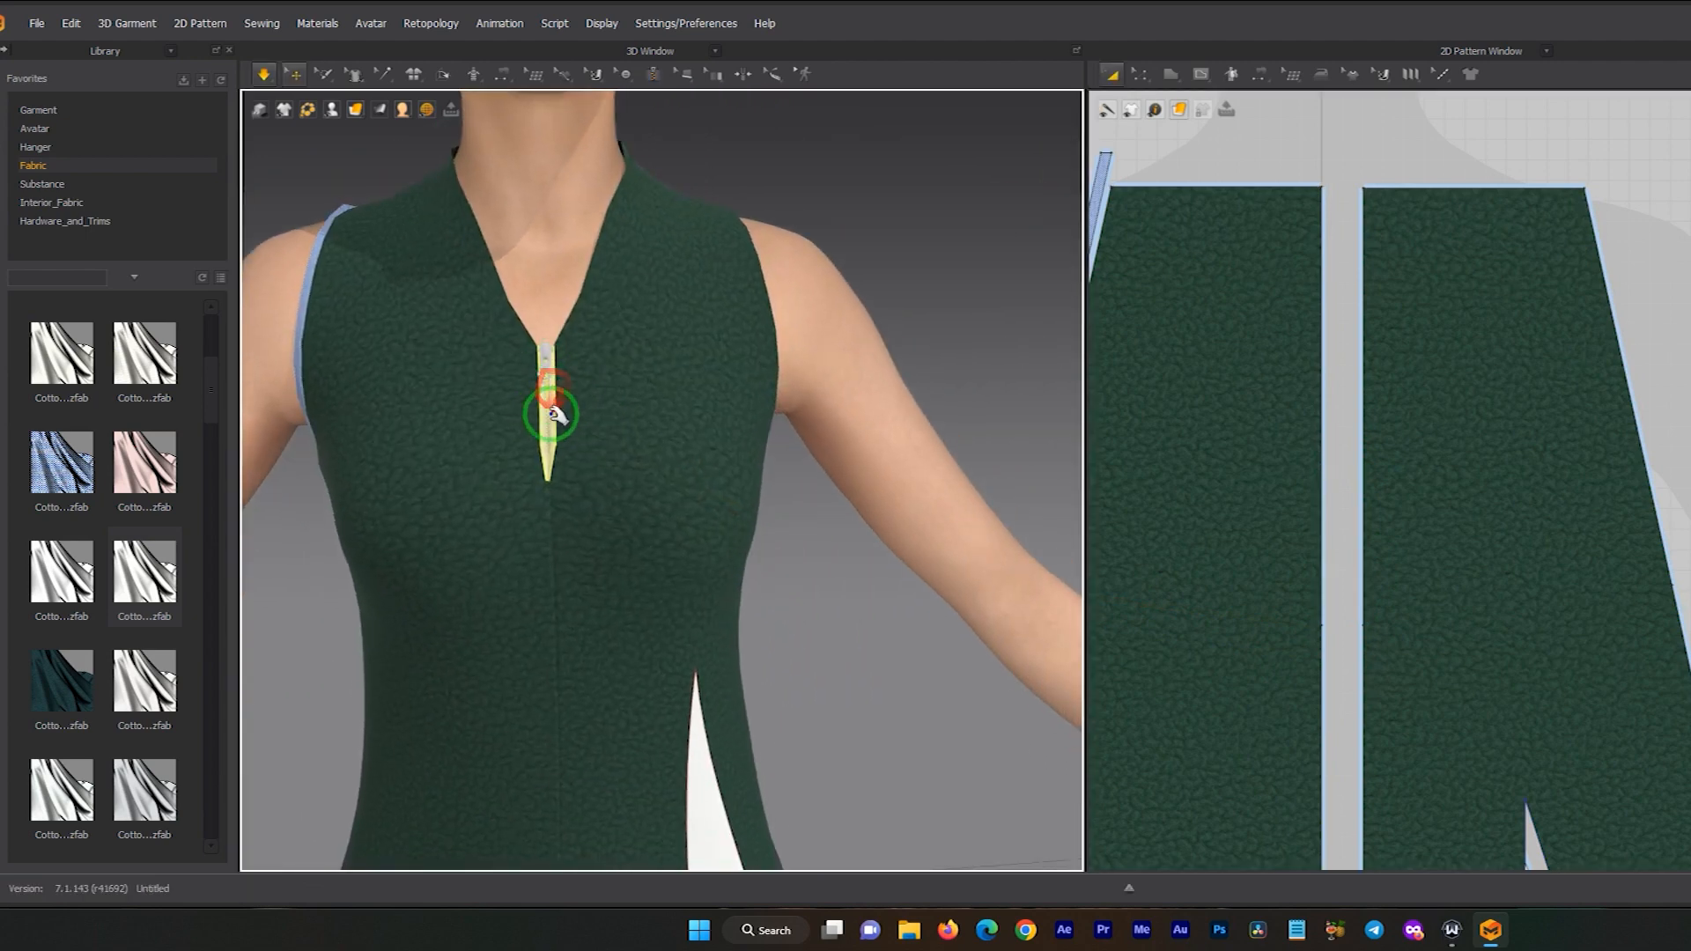
scroll(557, 406, "up", 3)
scroll(557, 406, "up", 1)
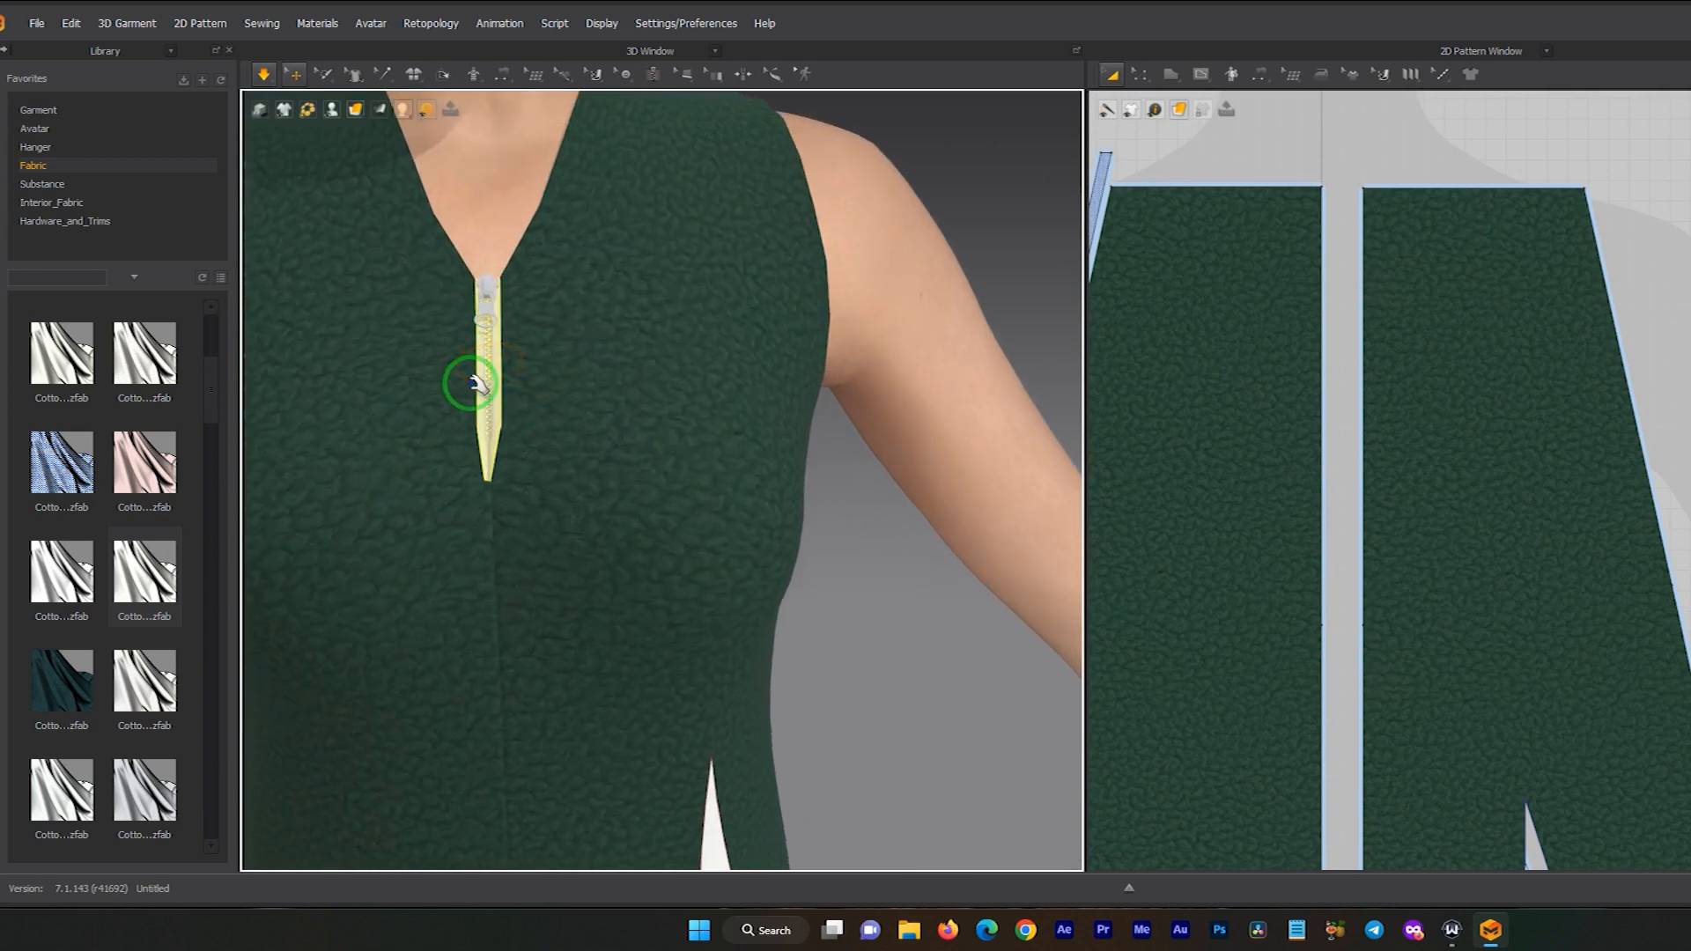
middle_click_drag(536, 343, 632, 425)
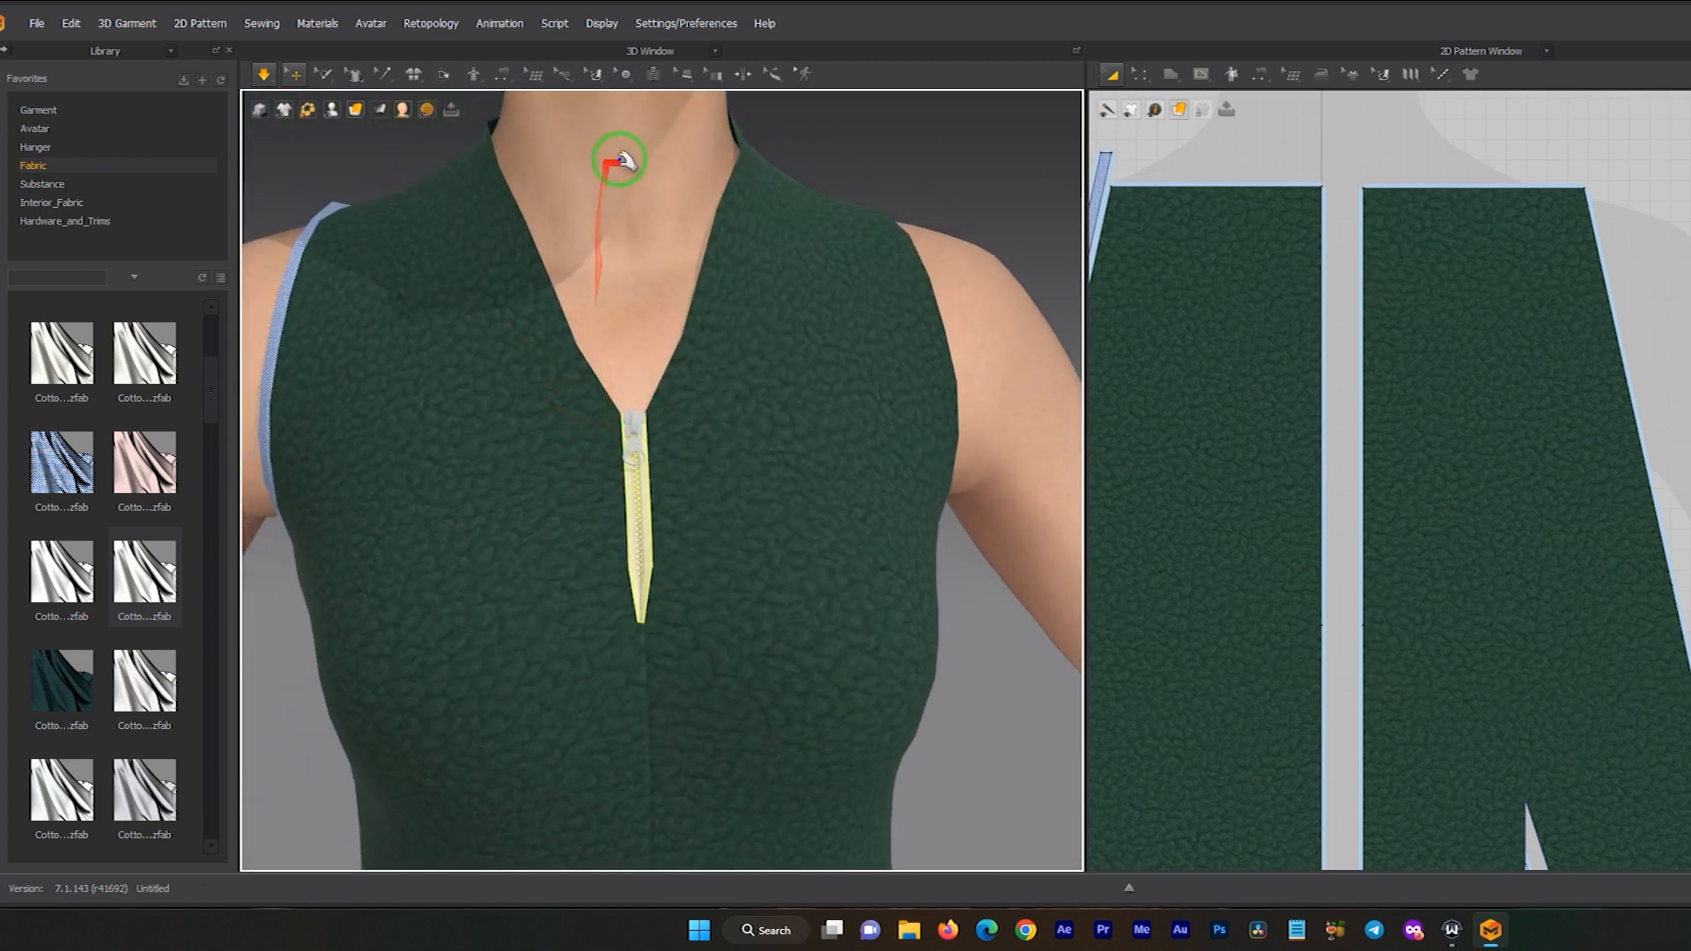
left_click(653, 77)
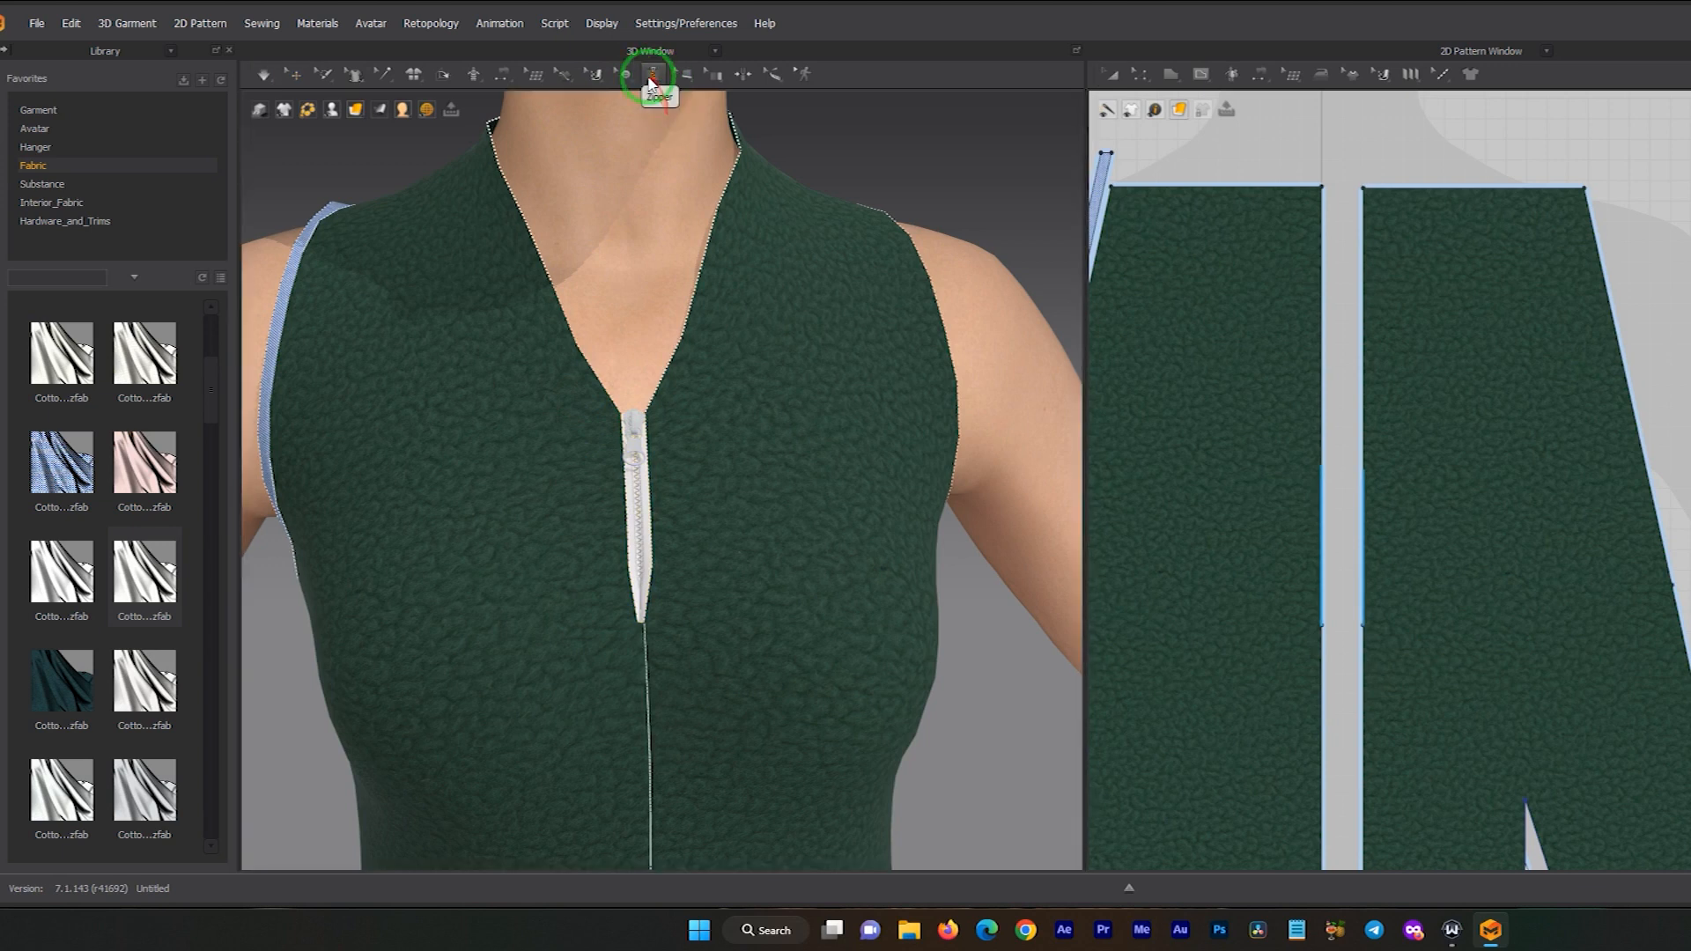
left_click(675, 80)
left_click(686, 74)
left_click(776, 74)
scroll(694, 505, "down", 2)
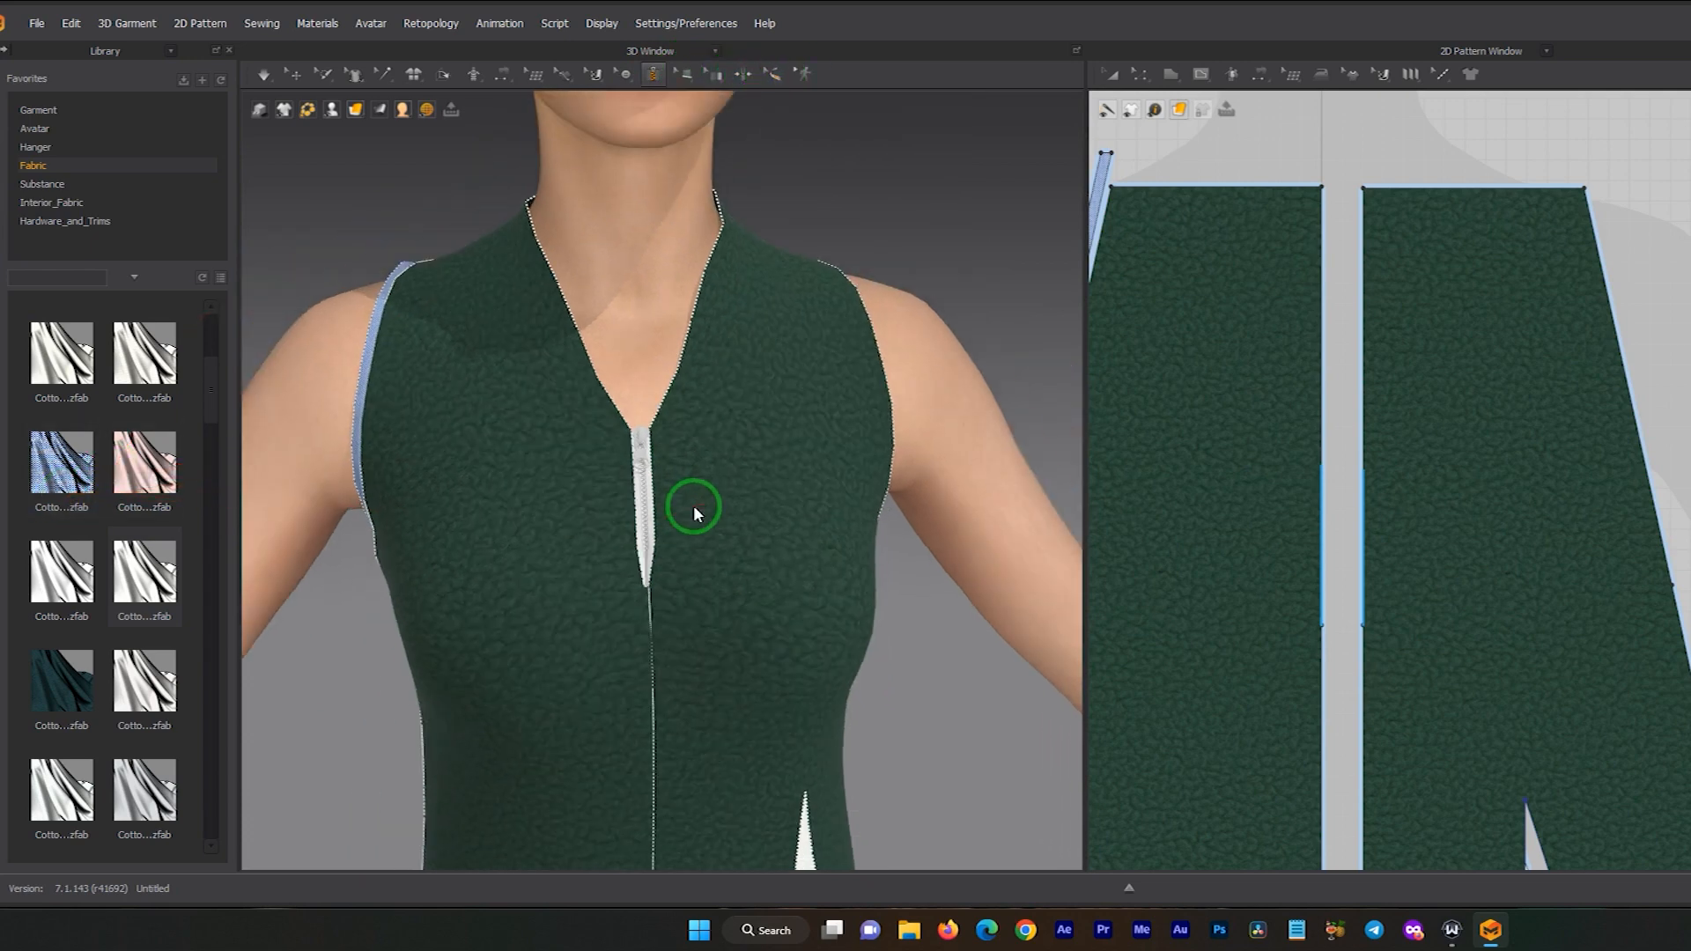
scroll(694, 506, "down", 2)
middle_click_drag(695, 507, 725, 441)
scroll(728, 422, "up", 1)
key("space")
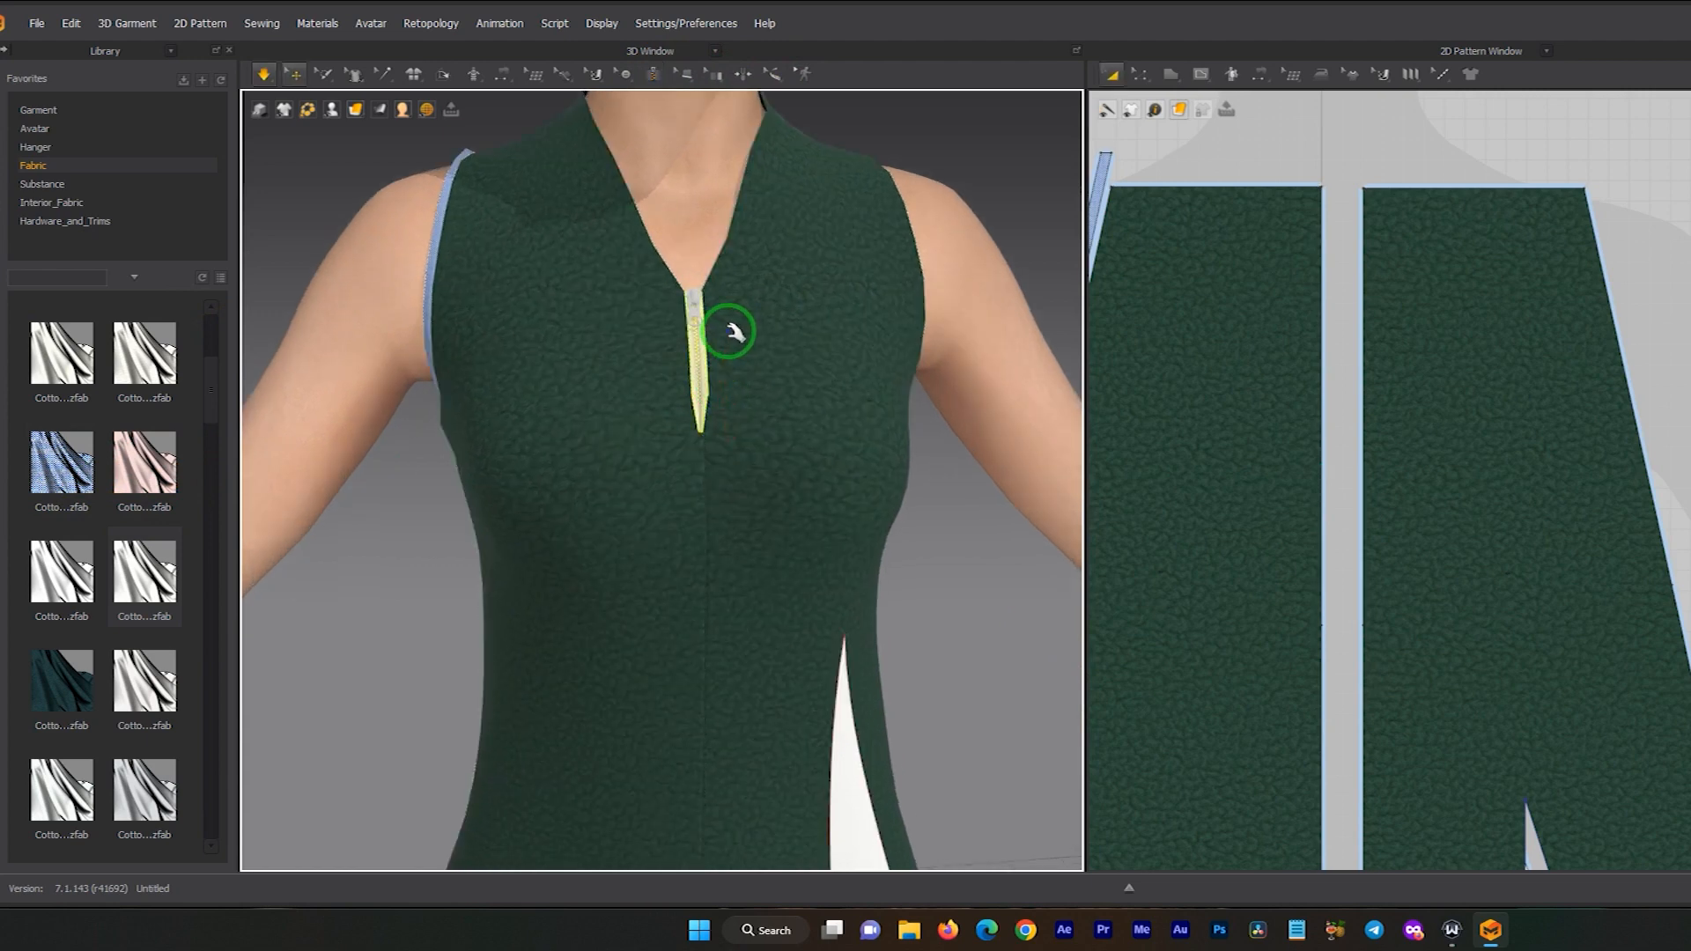
- Examine the dress front from the zipper down to the white inset, including the inset's edges in the pattern
middle_click_drag(705, 528, 658, 347)
scroll(636, 649, "down", 2)
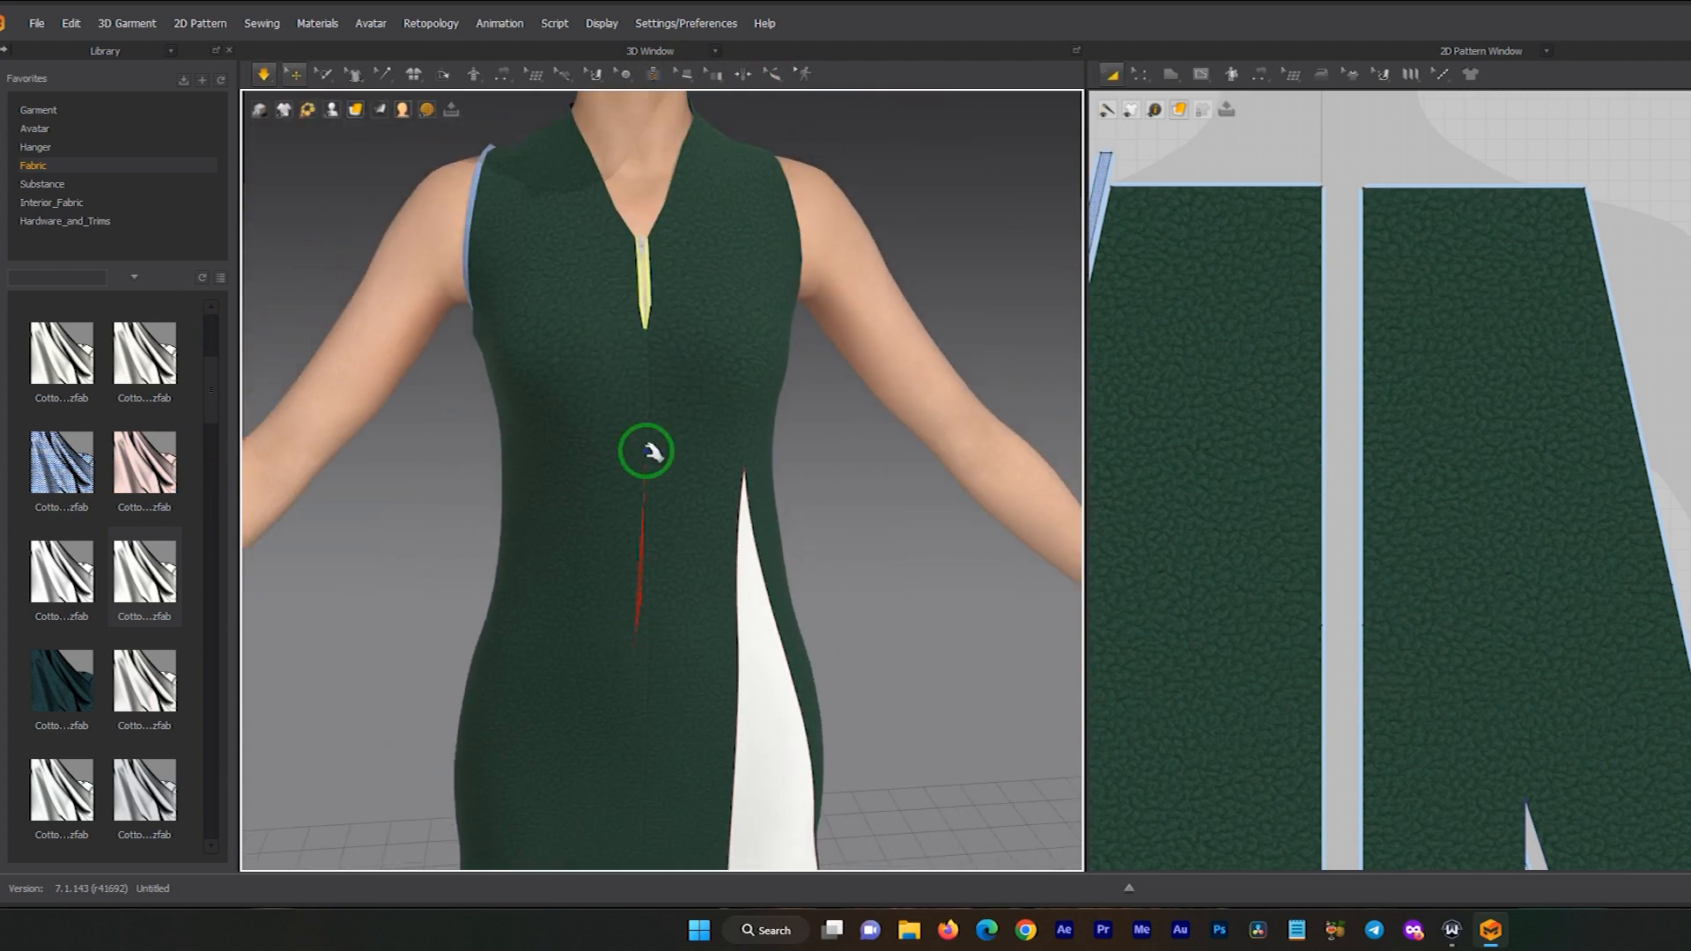
scroll(1322, 445, "down", 2)
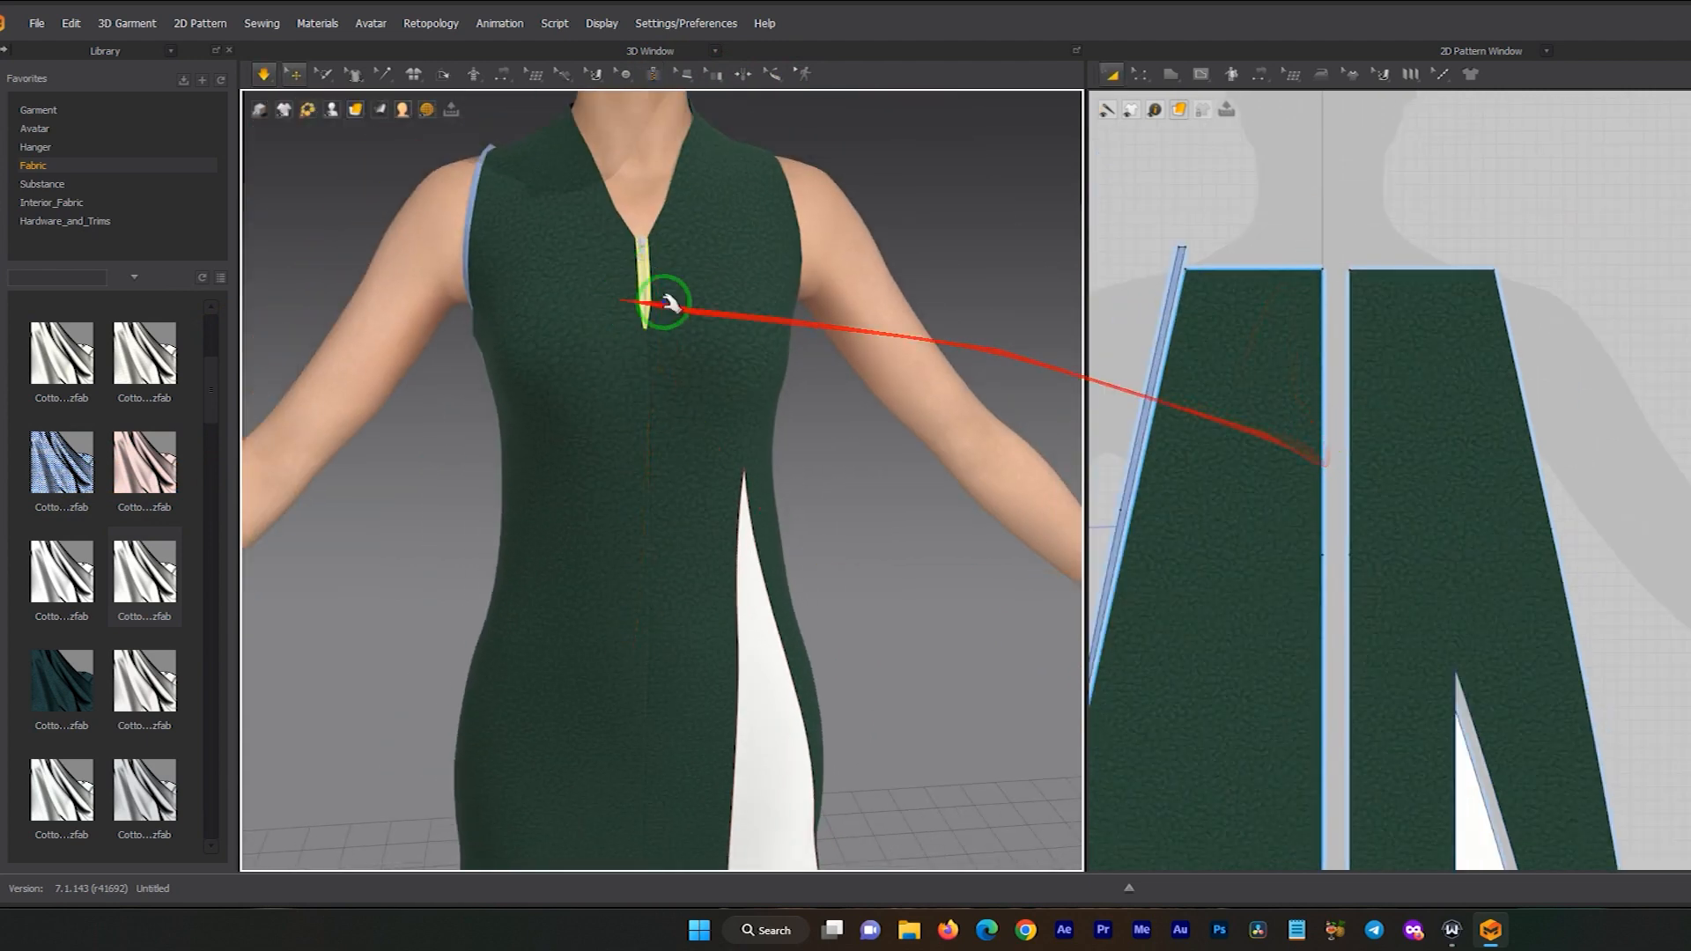
middle_click_drag(593, 414, 631, 283)
middle_click_drag(797, 529, 605, 257)
scroll(1392, 572, "up", 3)
scroll(1540, 784, "down", 3)
scroll(1472, 547, "up", 5)
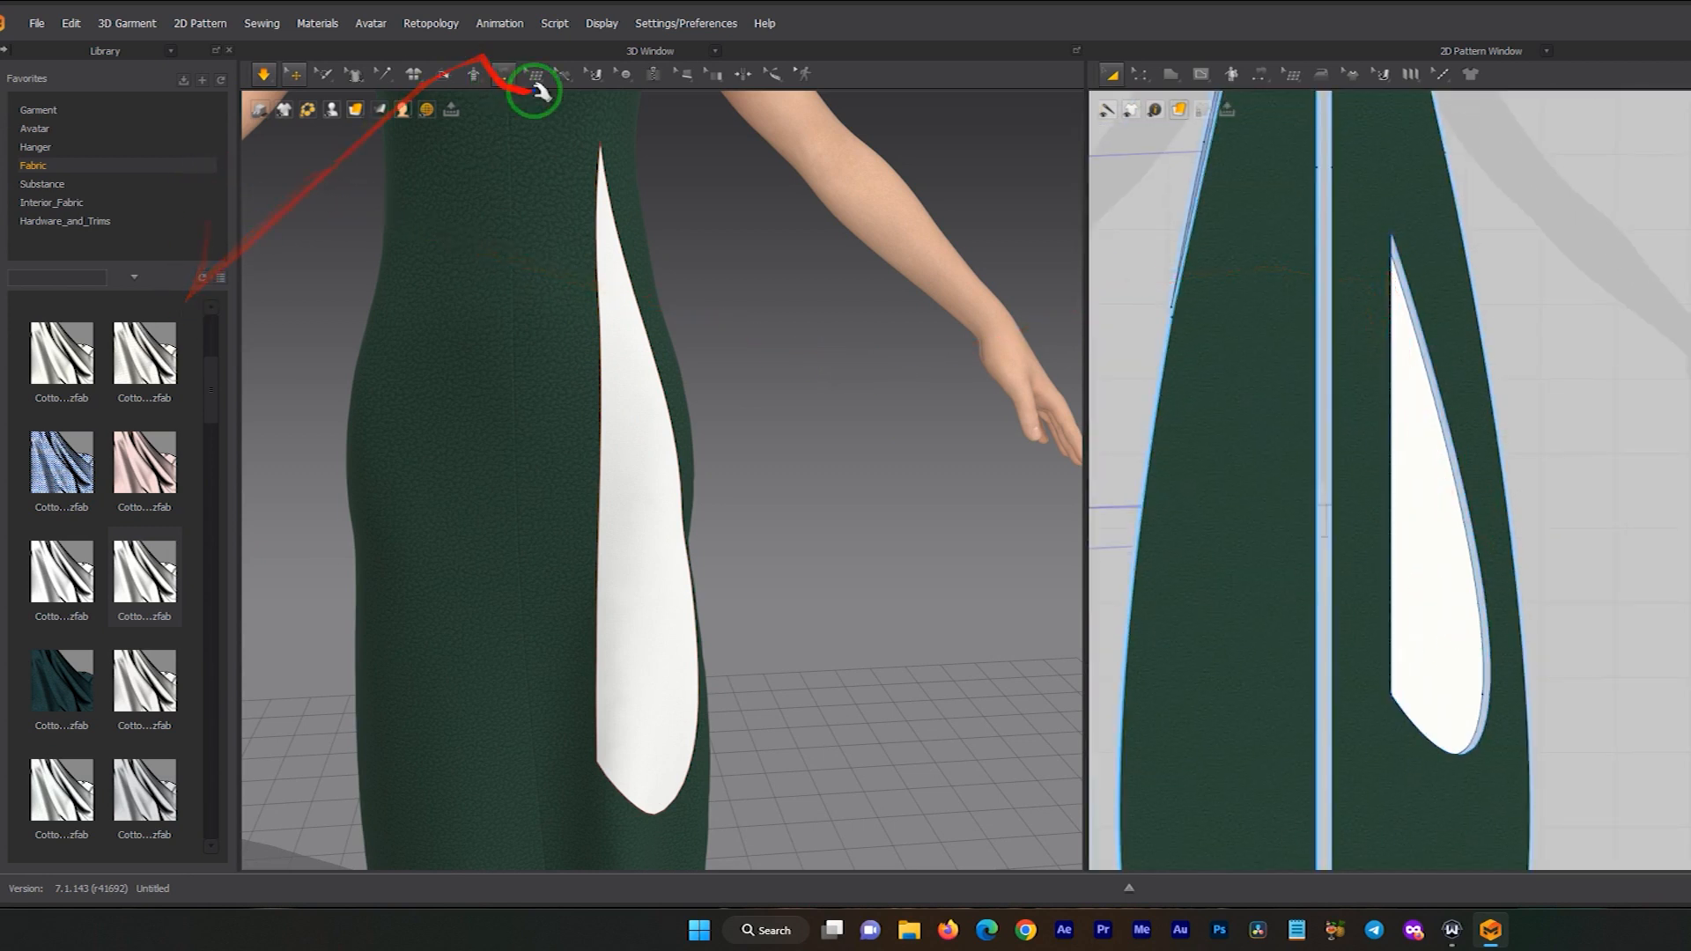
left_click(653, 76)
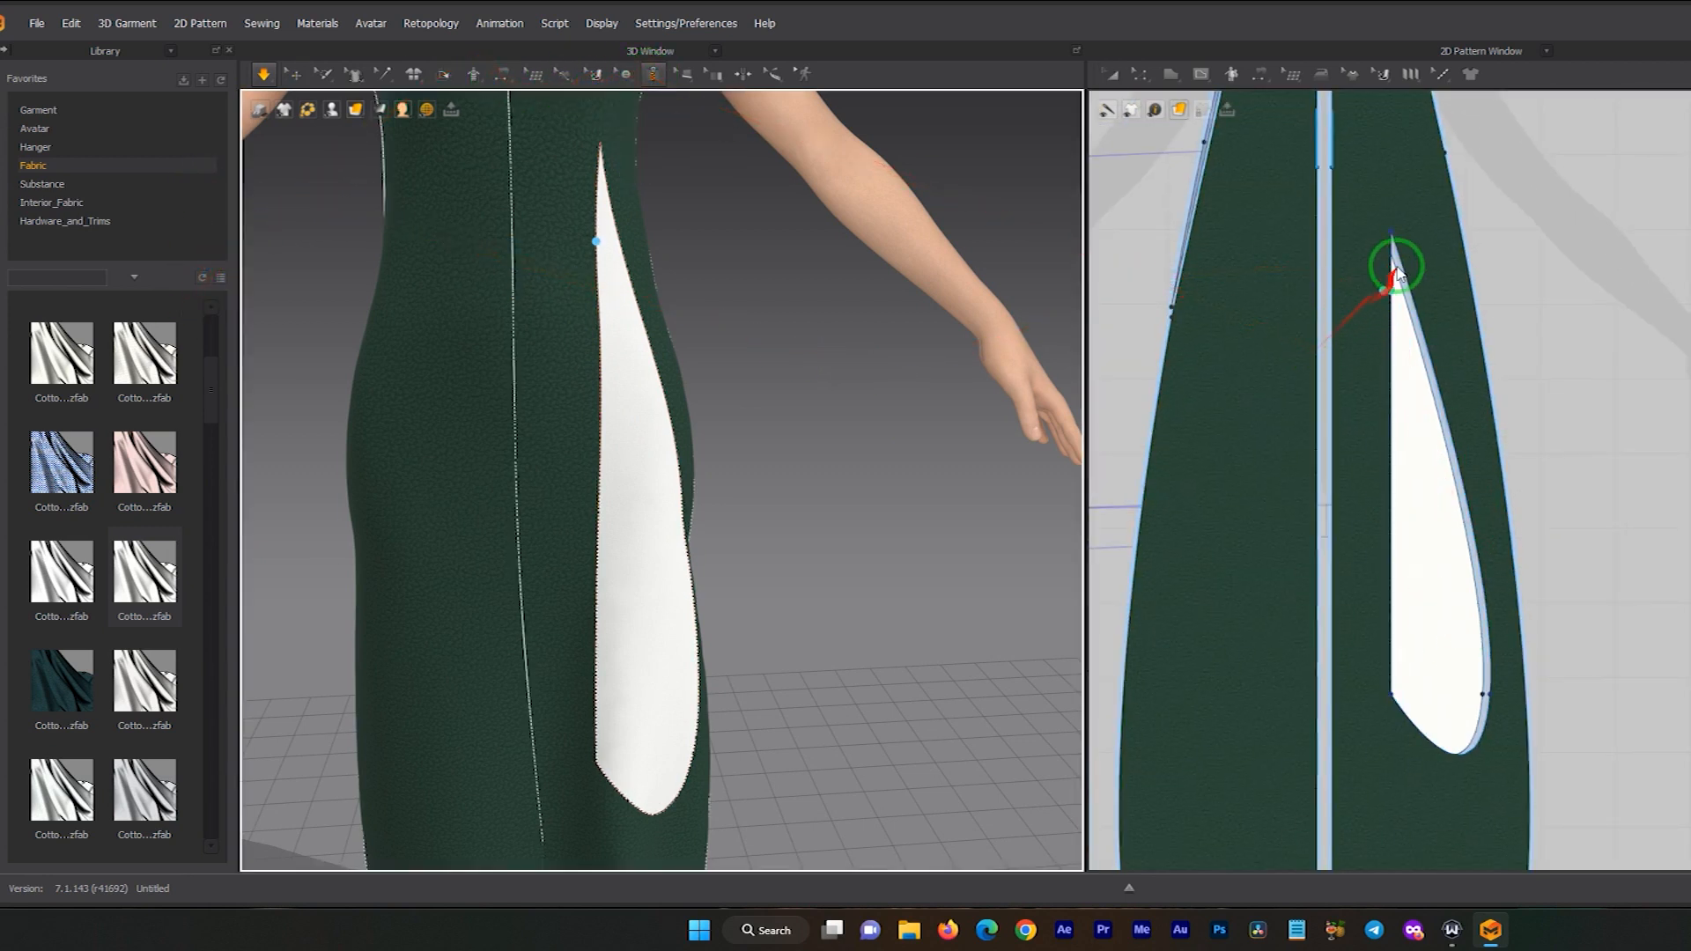
scroll(1398, 264, "up", 5)
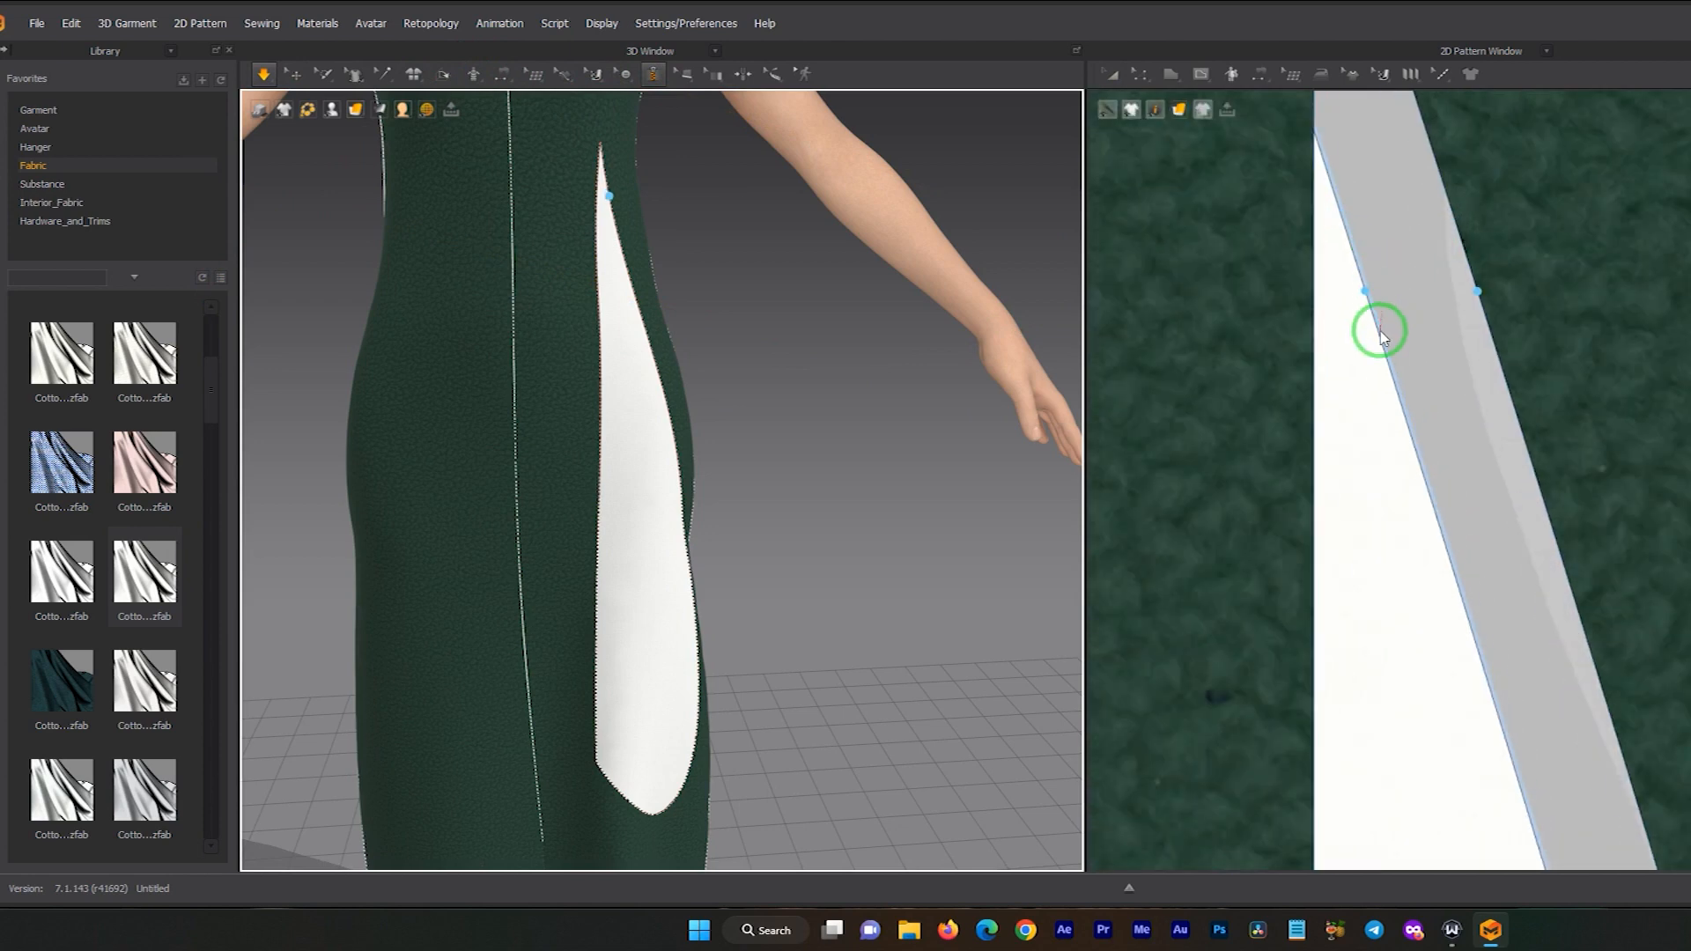
- Try to move the white inset shape out of the front panel in the pattern layout
left_click(1112, 75)
scroll(1436, 657, "down", 5)
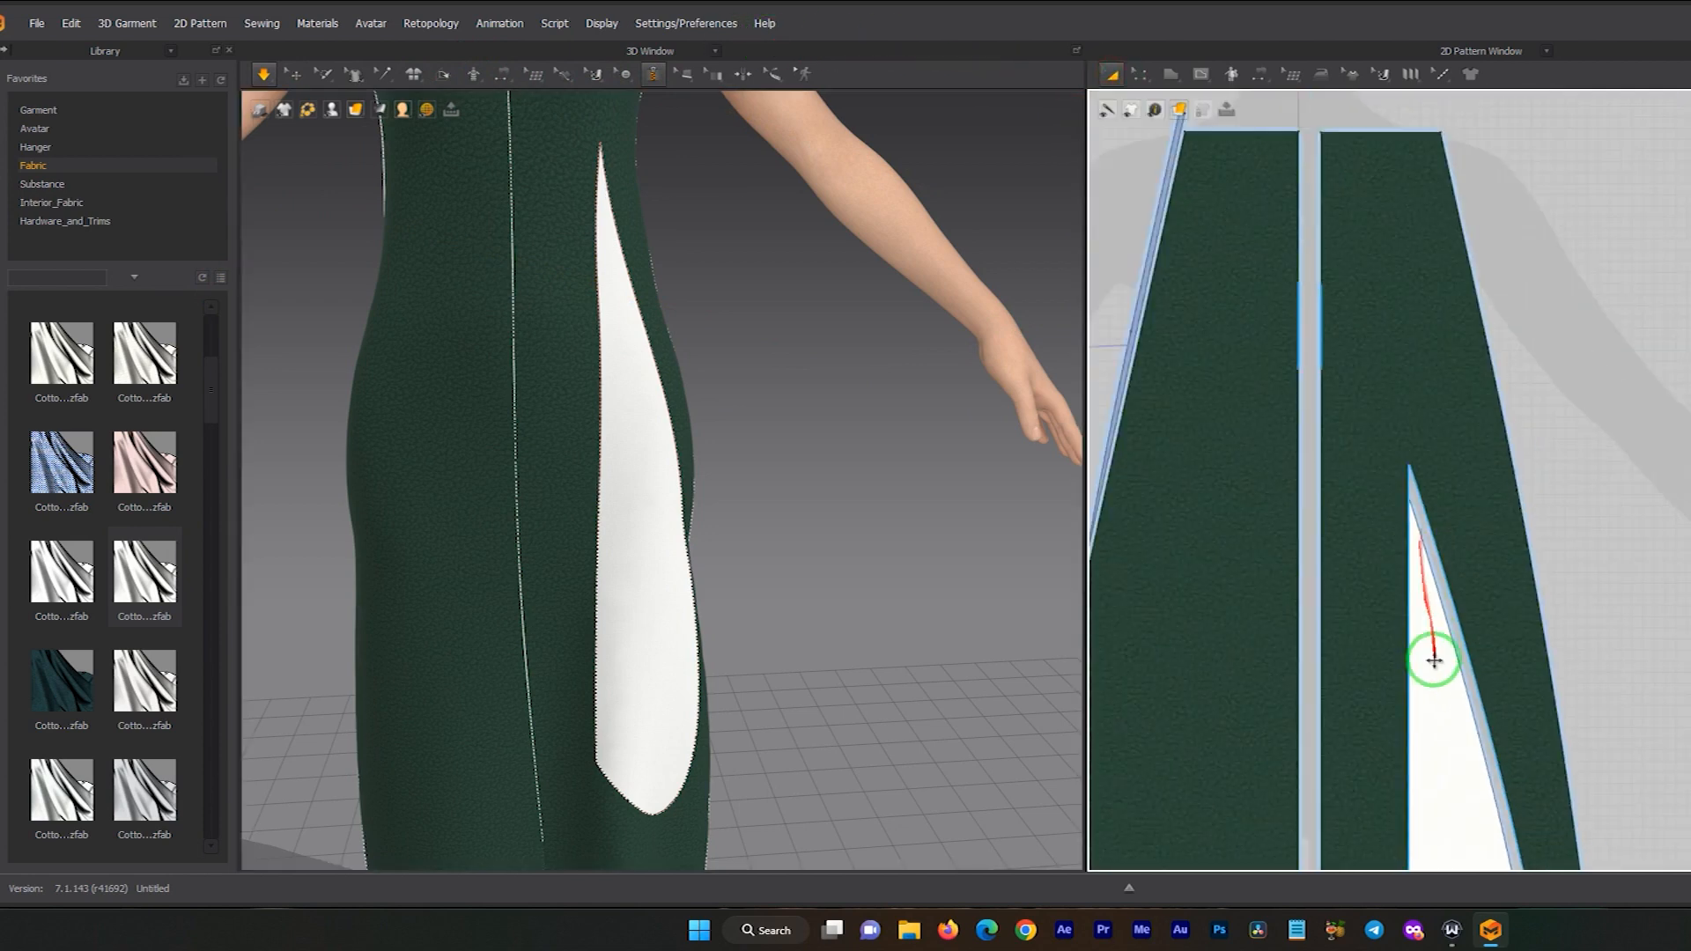
scroll(1374, 511, "up", 4)
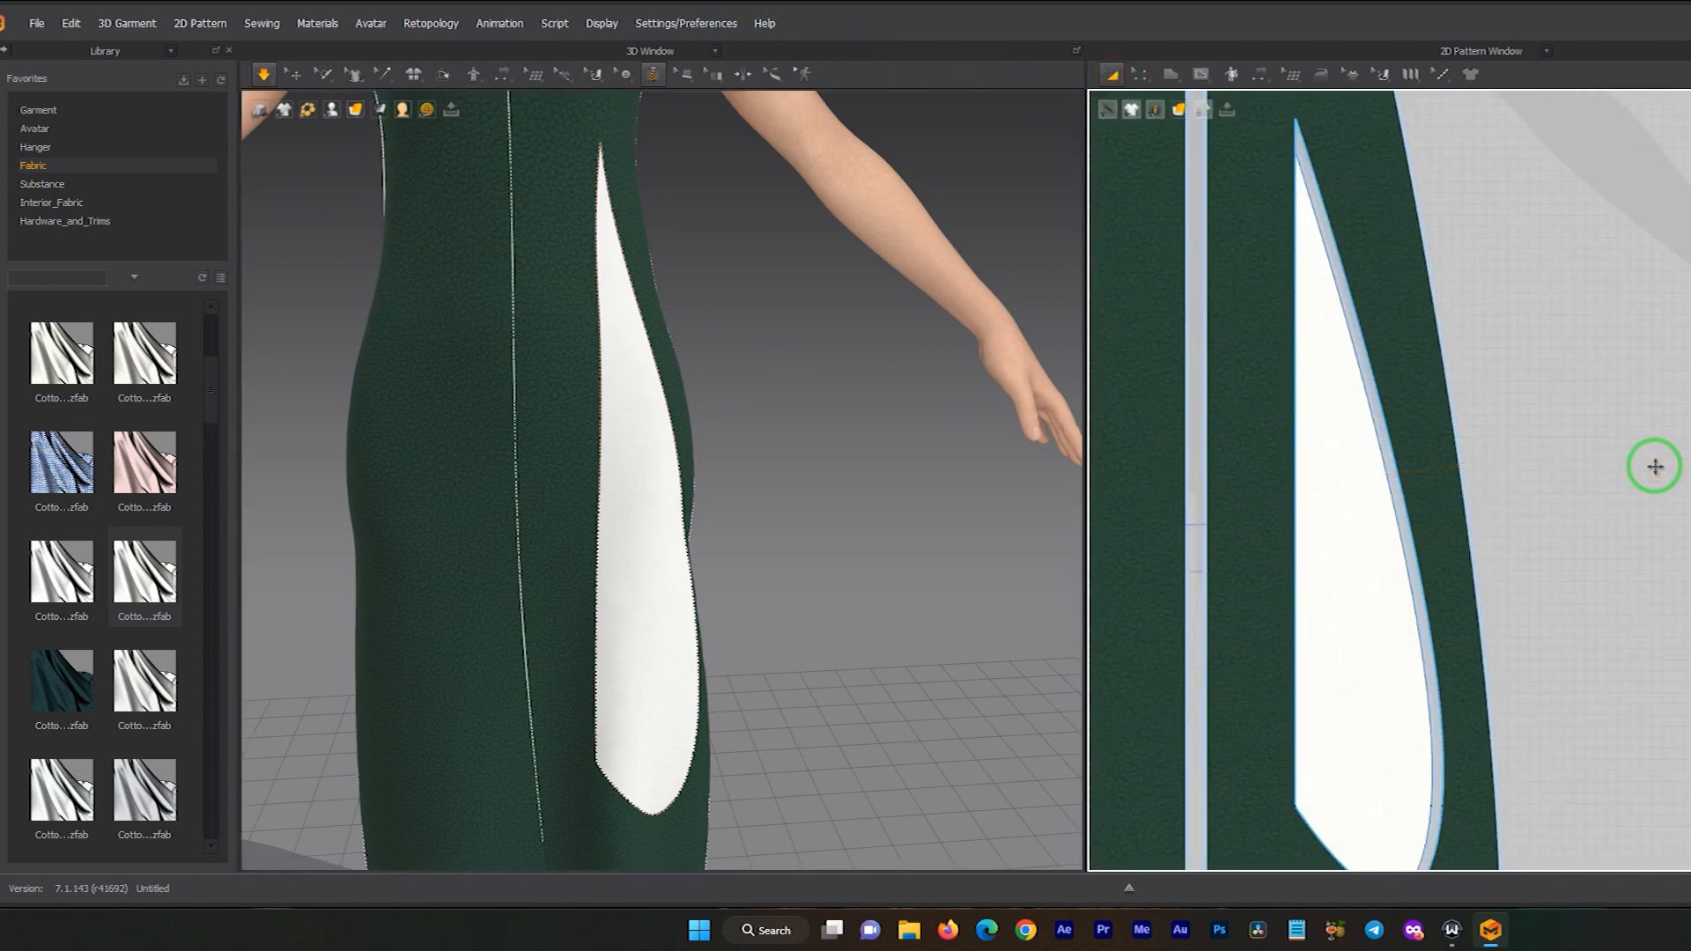
left_click(1352, 502)
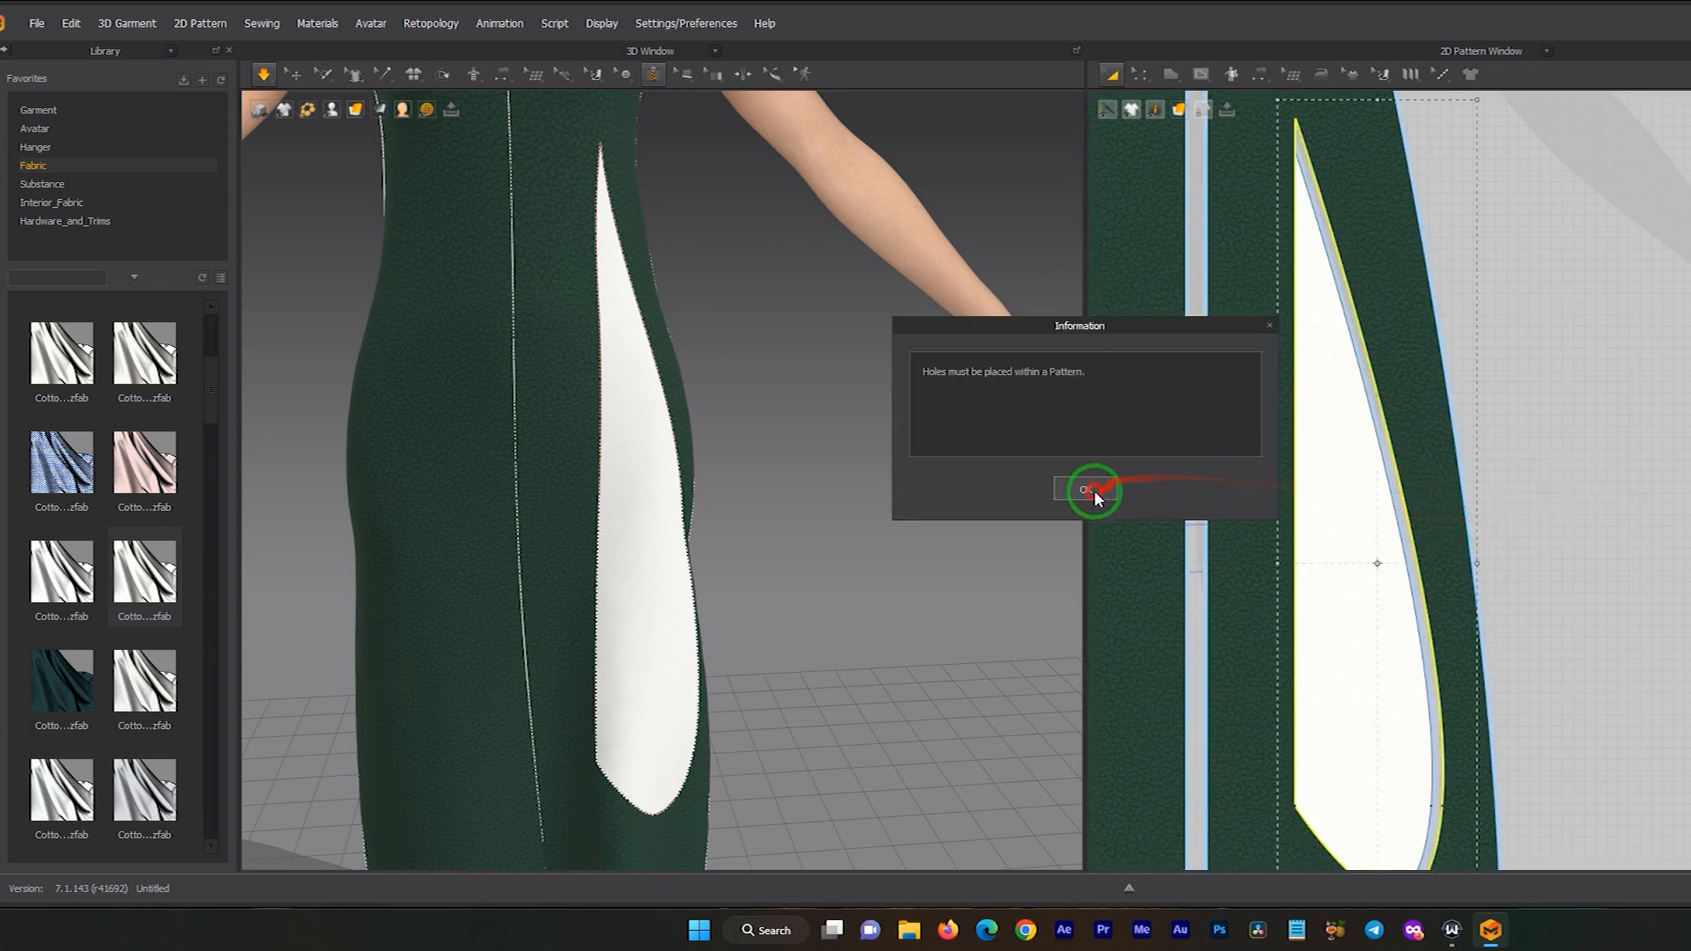
left_click(1089, 490)
left_click(1573, 524)
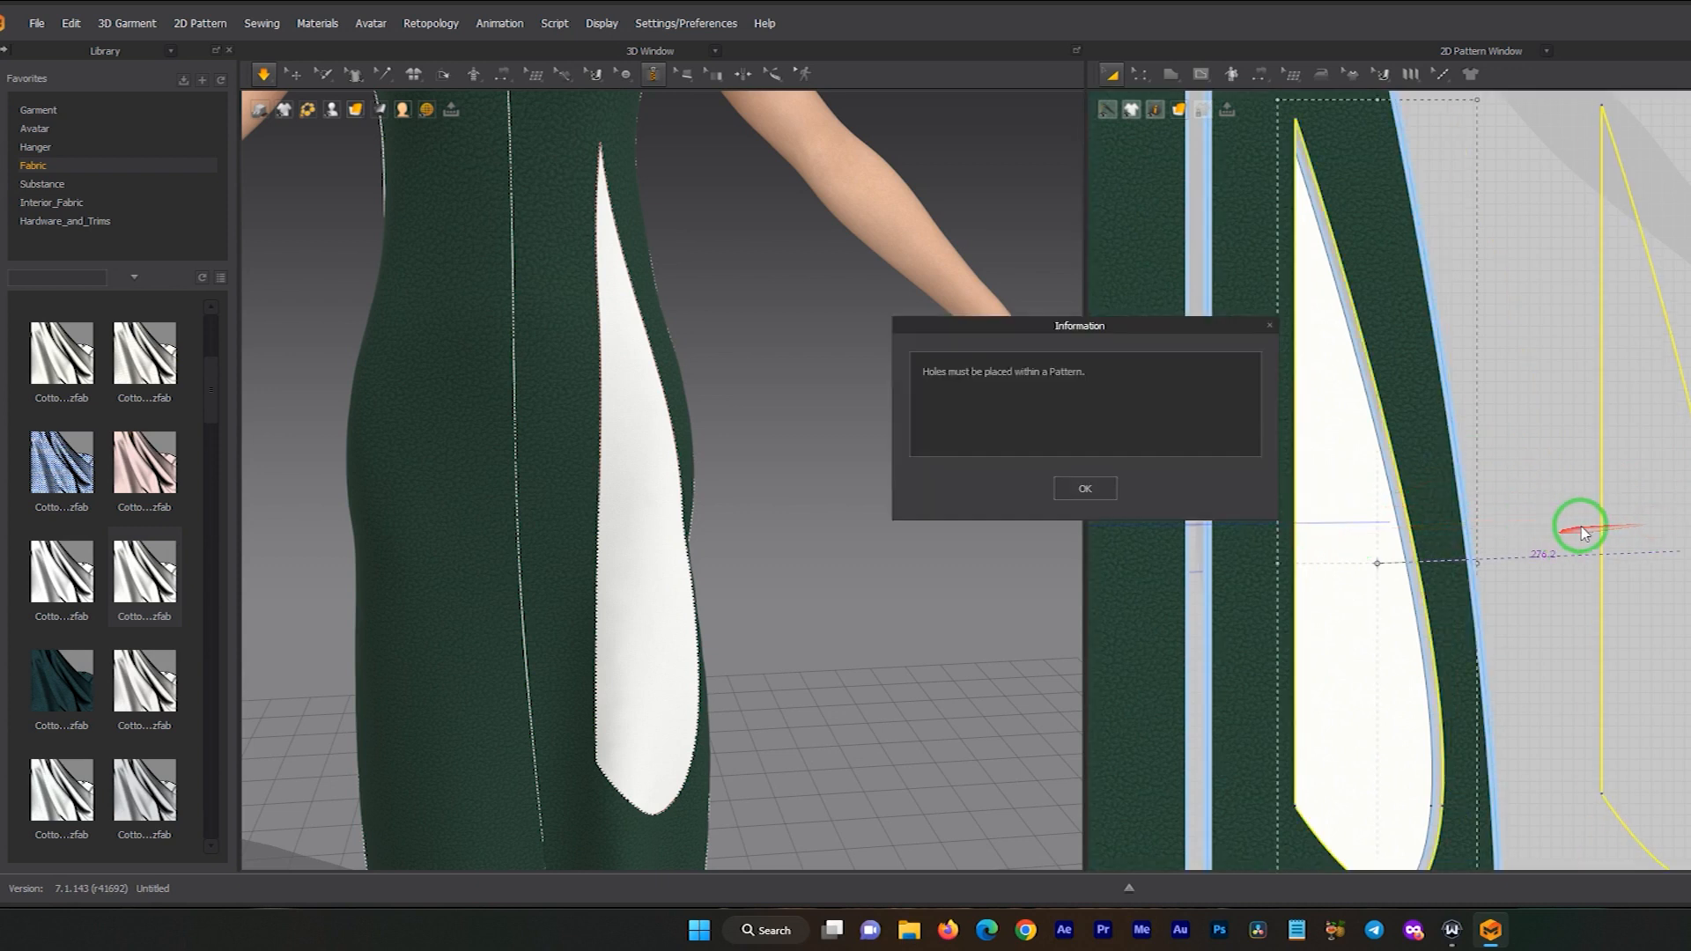
left_click(1058, 498)
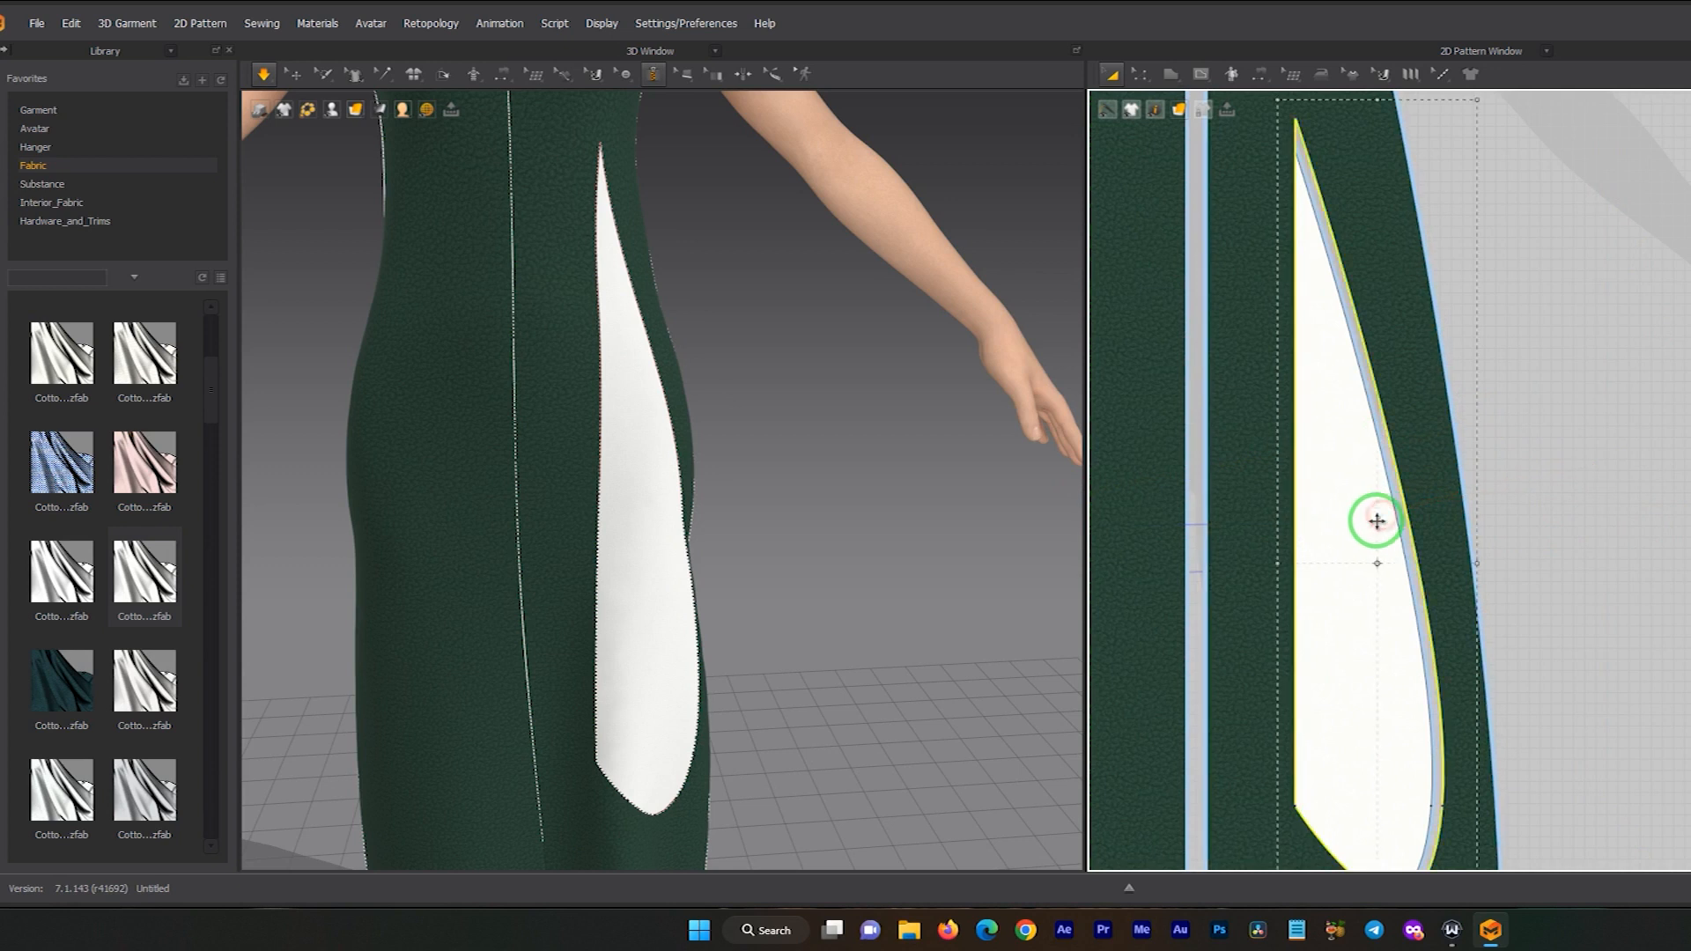
left_click(1541, 344)
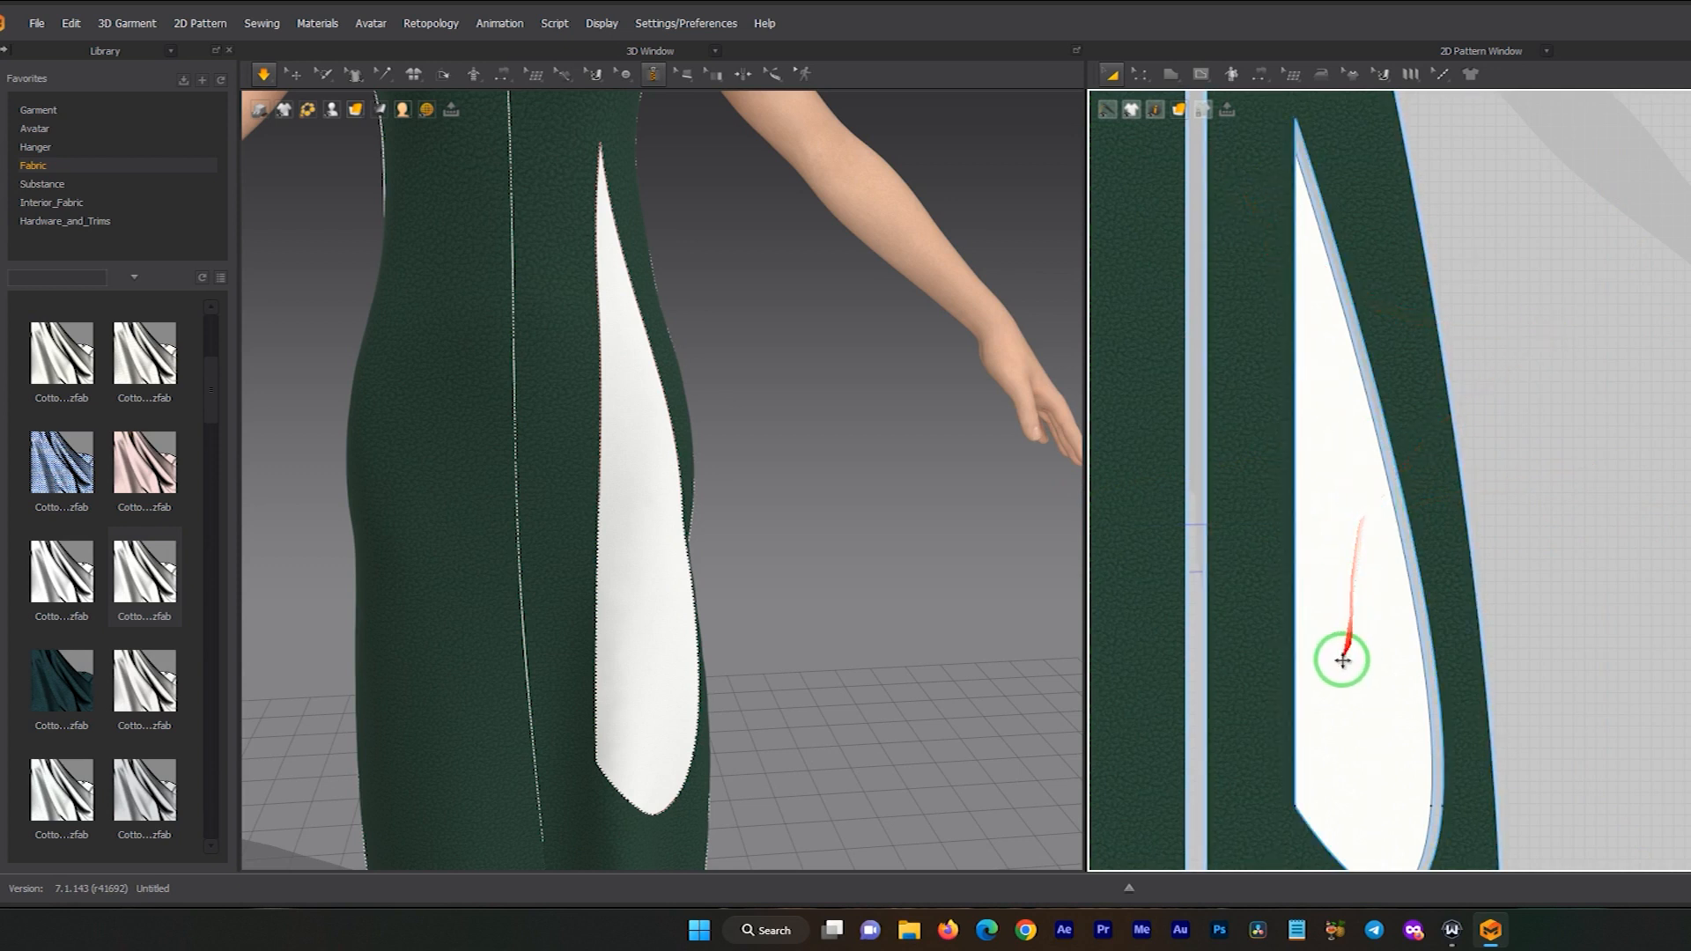
left_click(1599, 683)
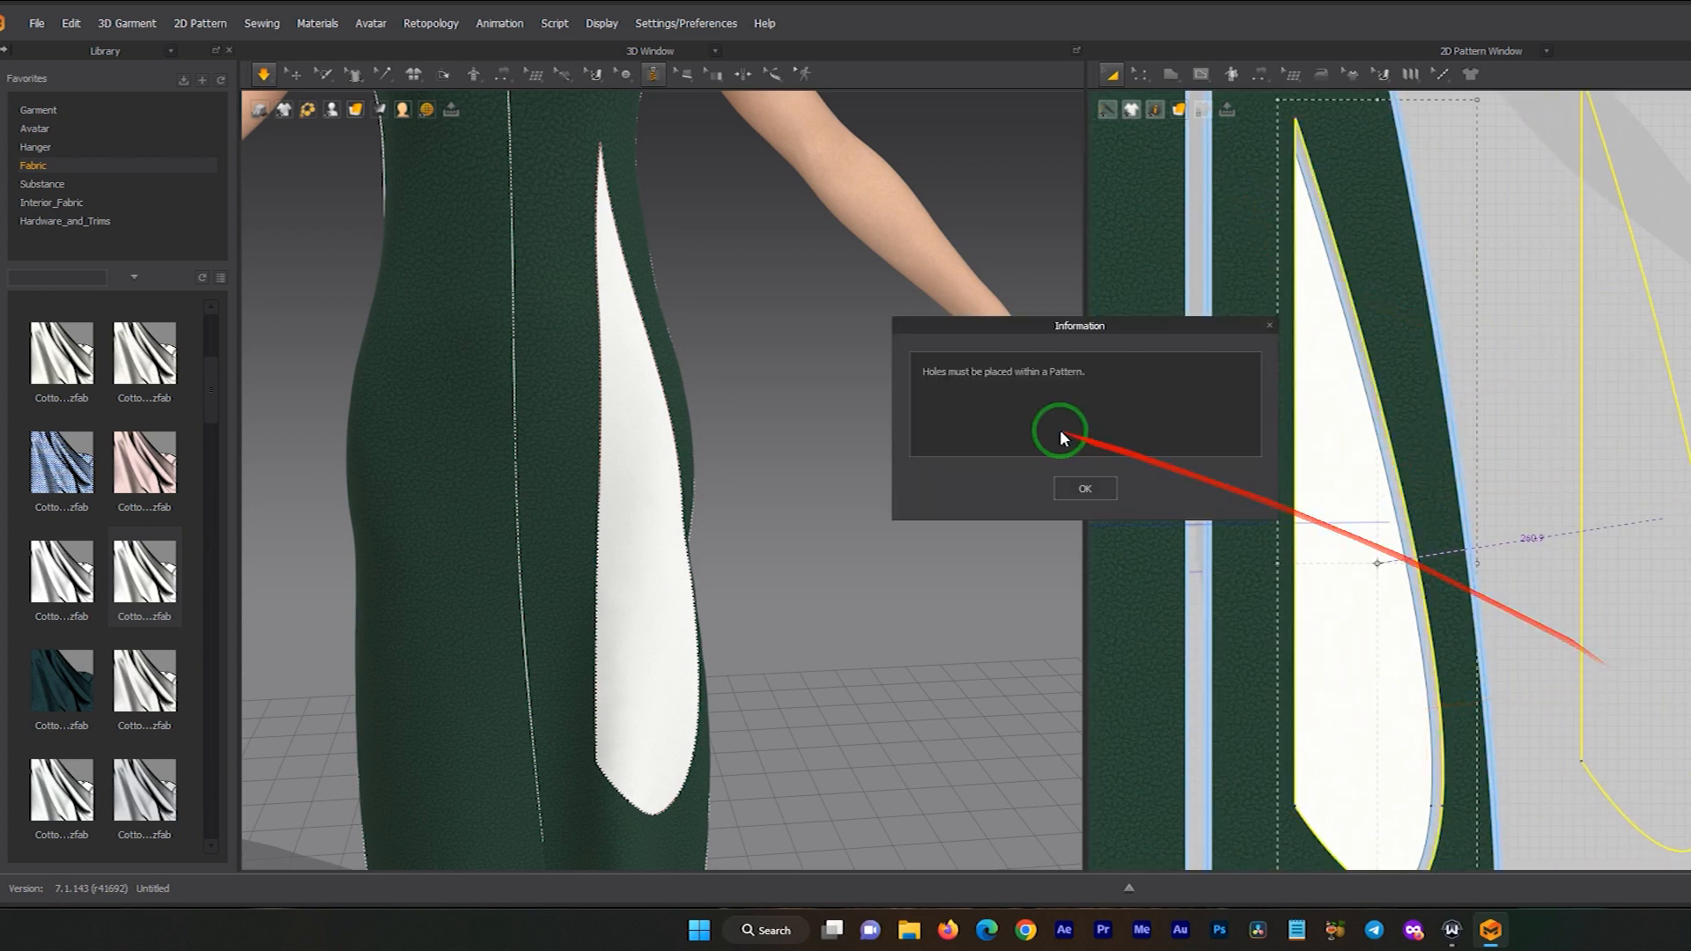
left_click(1084, 488)
- Try to run a zipper along the straight edge of the back panel's inset, starting at its upper tip
scroll(1647, 604, "down", 5)
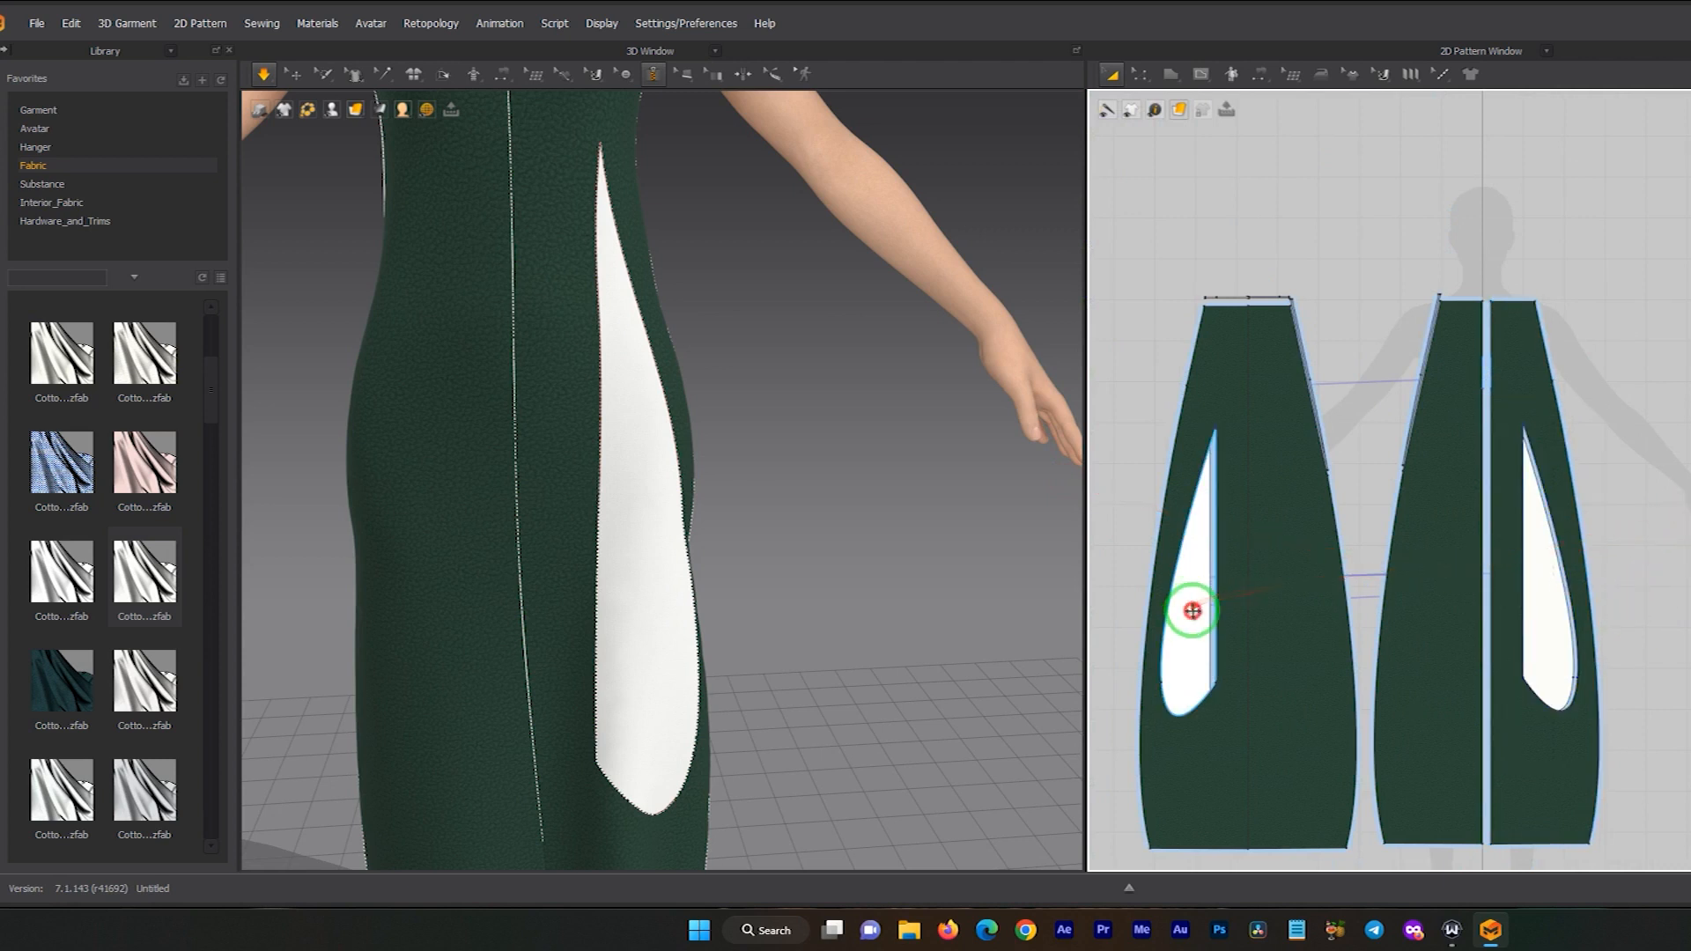
scroll(1644, 586, "up", 8)
middle_click_drag(1383, 577, 1563, 506)
scroll(1678, 529, "down", 4)
scroll(1610, 440, "up", 2)
middle_click_drag(1313, 526, 1690, 463)
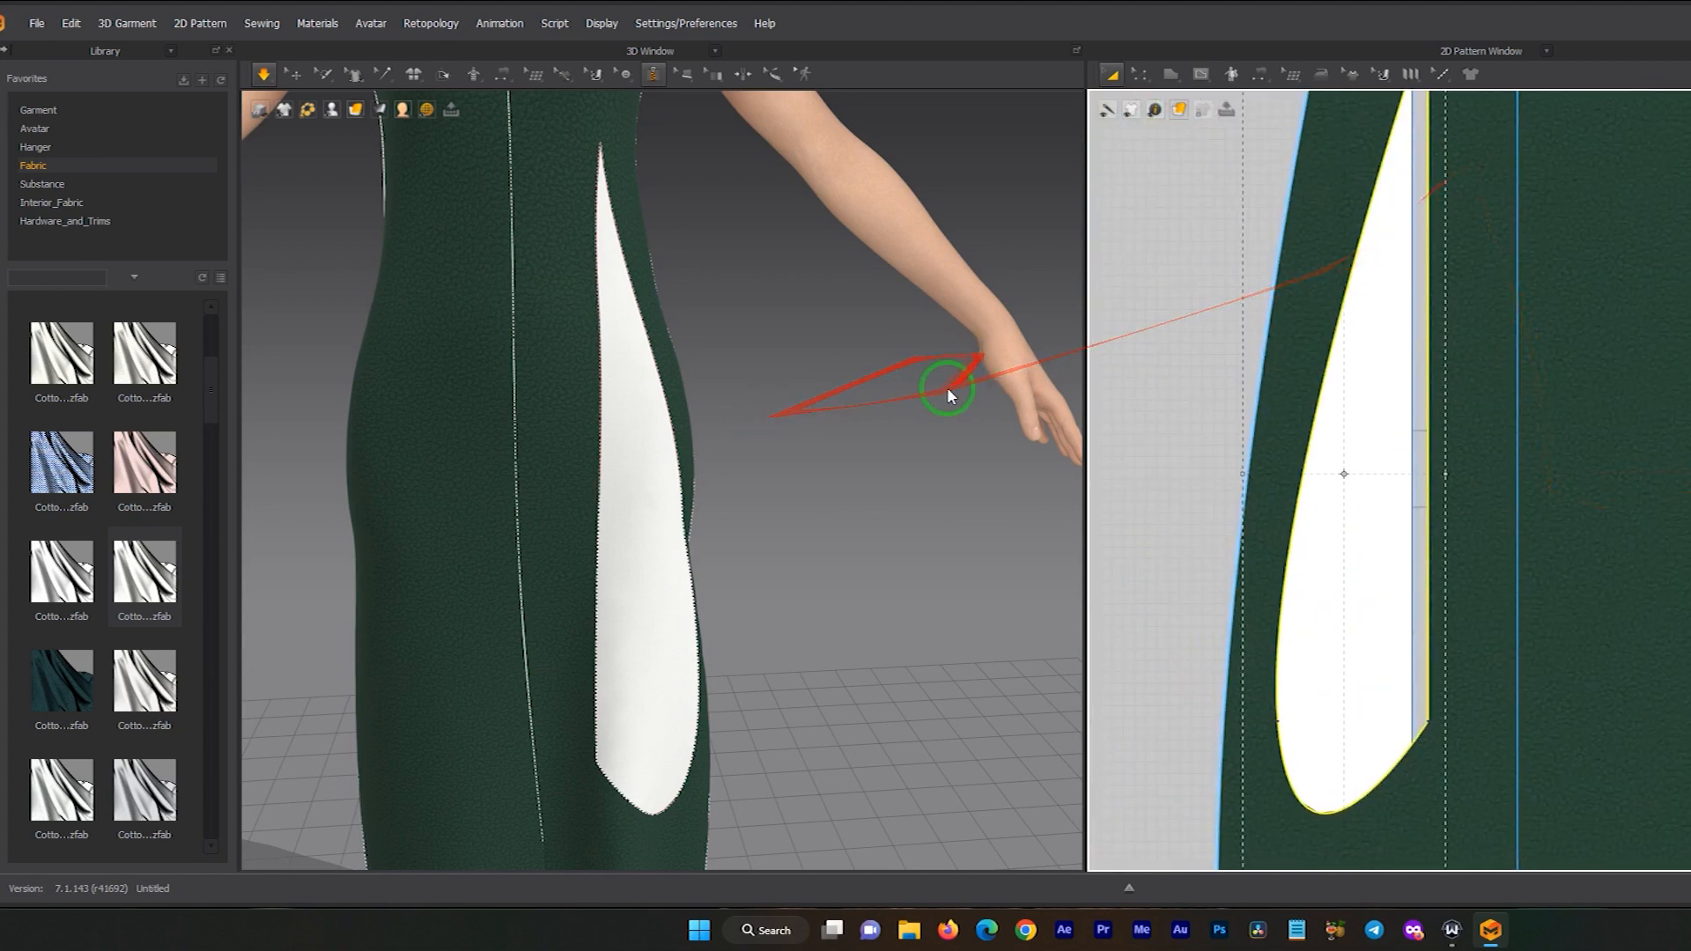
mouse_move(540, 408)
right_mouse_down()
mouse_move(821, 420)
mouse_move(566, 446)
mouse_move(541, 393)
right_mouse_up()
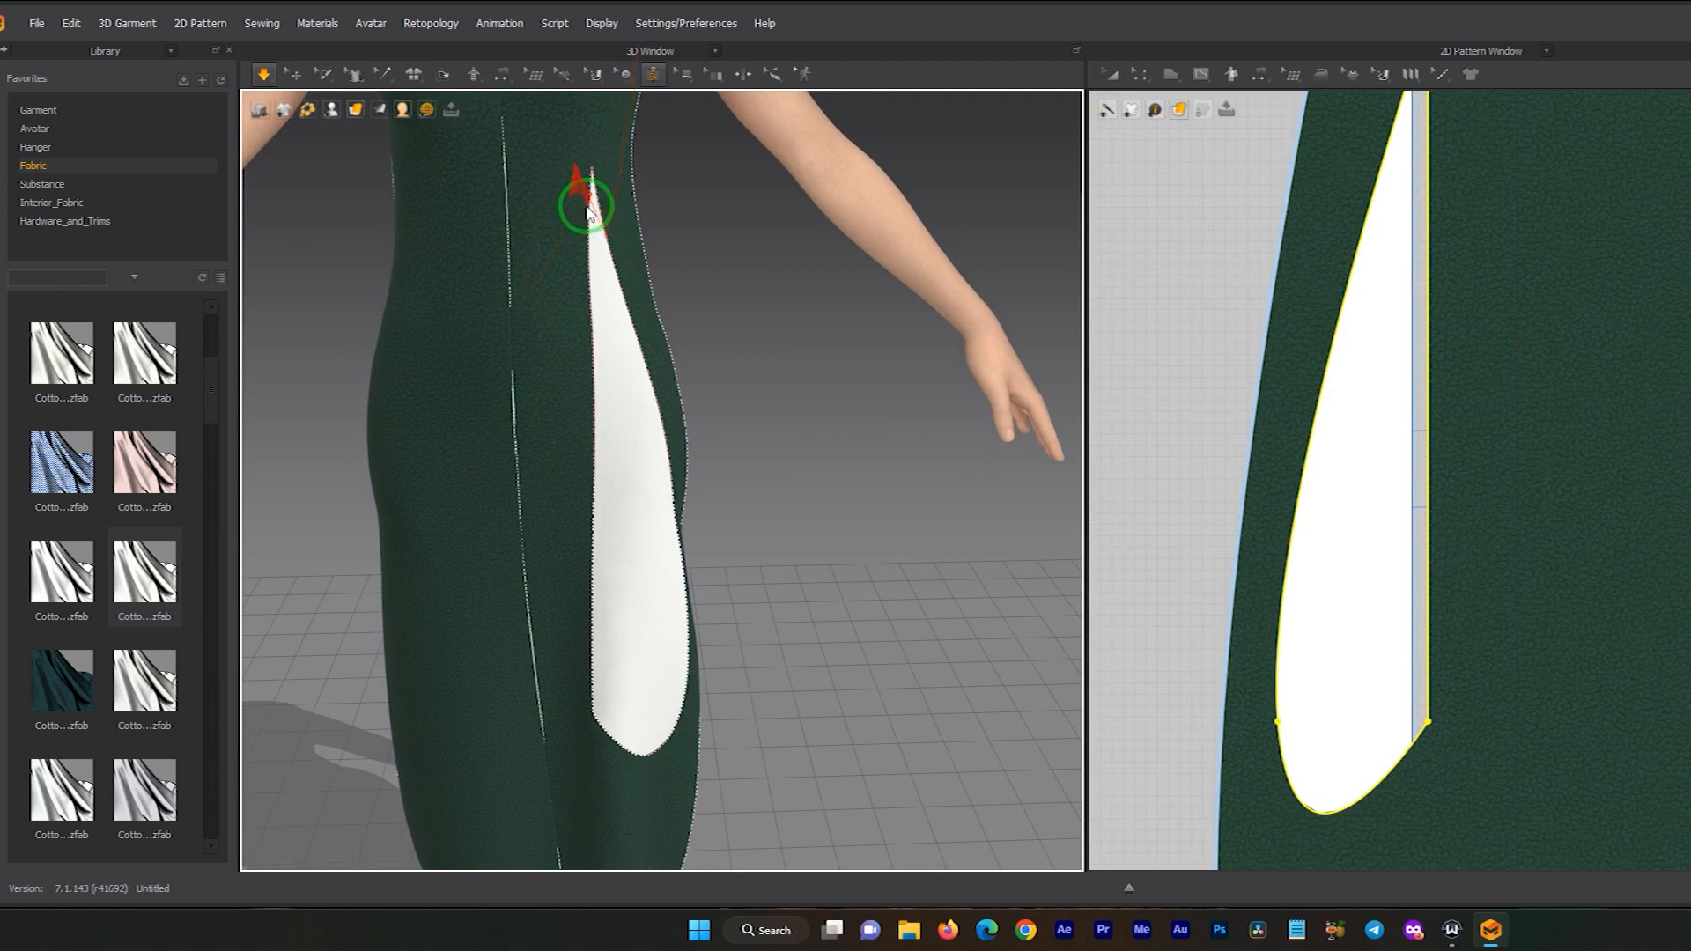
scroll(1346, 190, "up", 3)
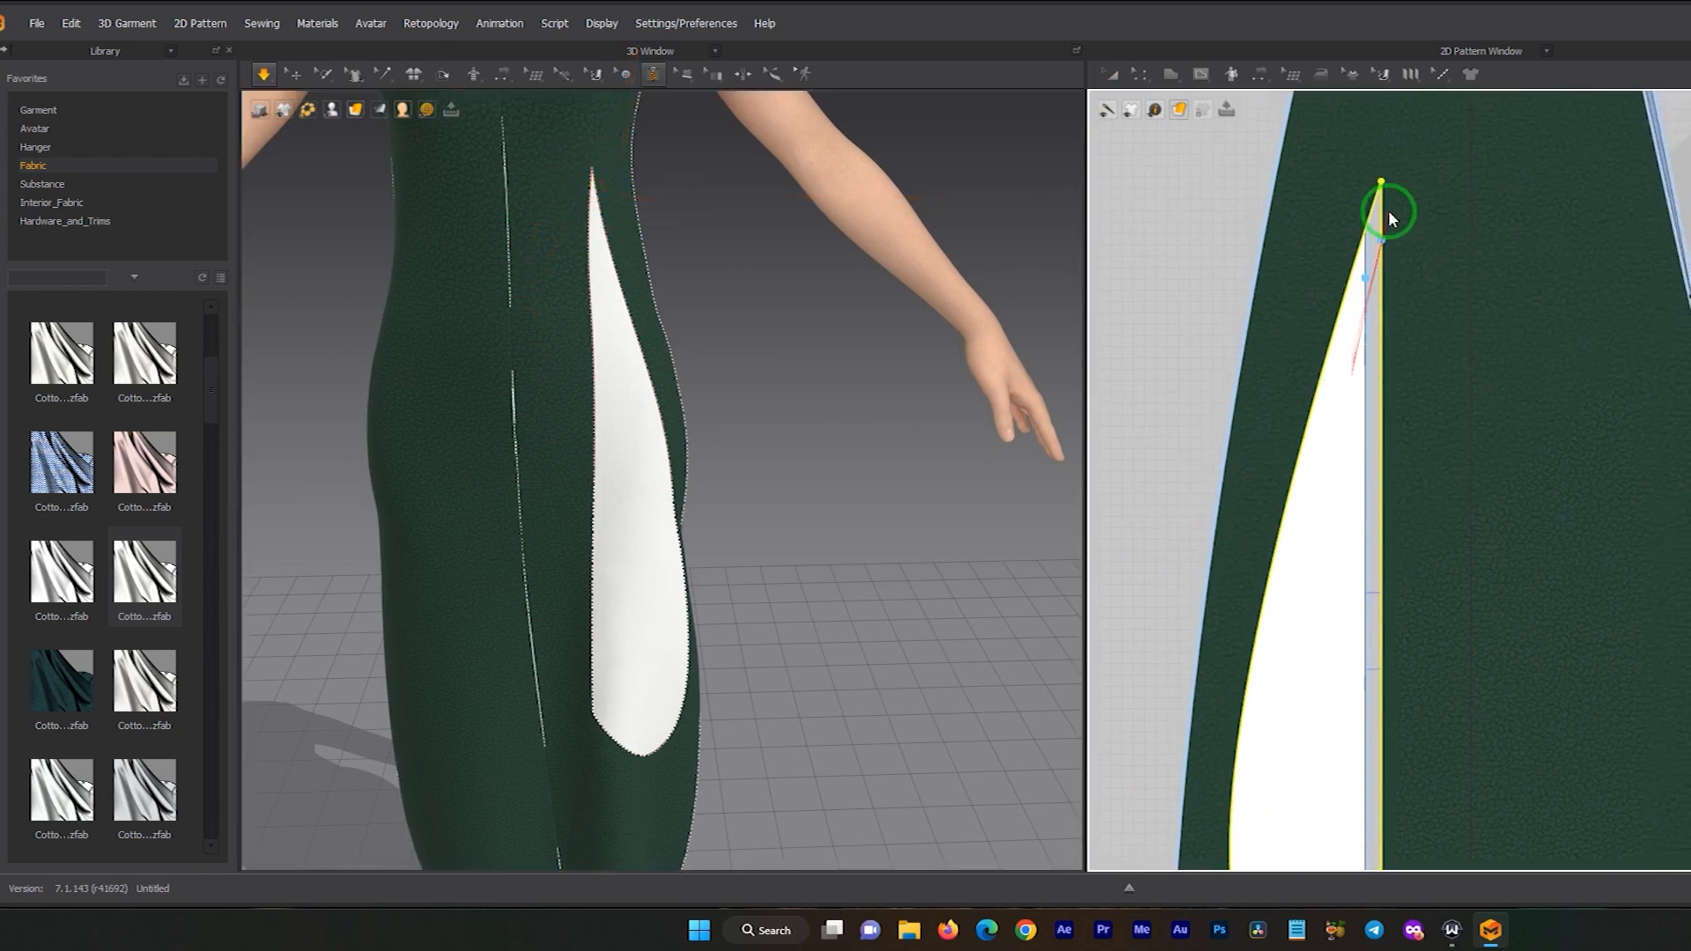
left_click(1381, 183)
left_click(1382, 313)
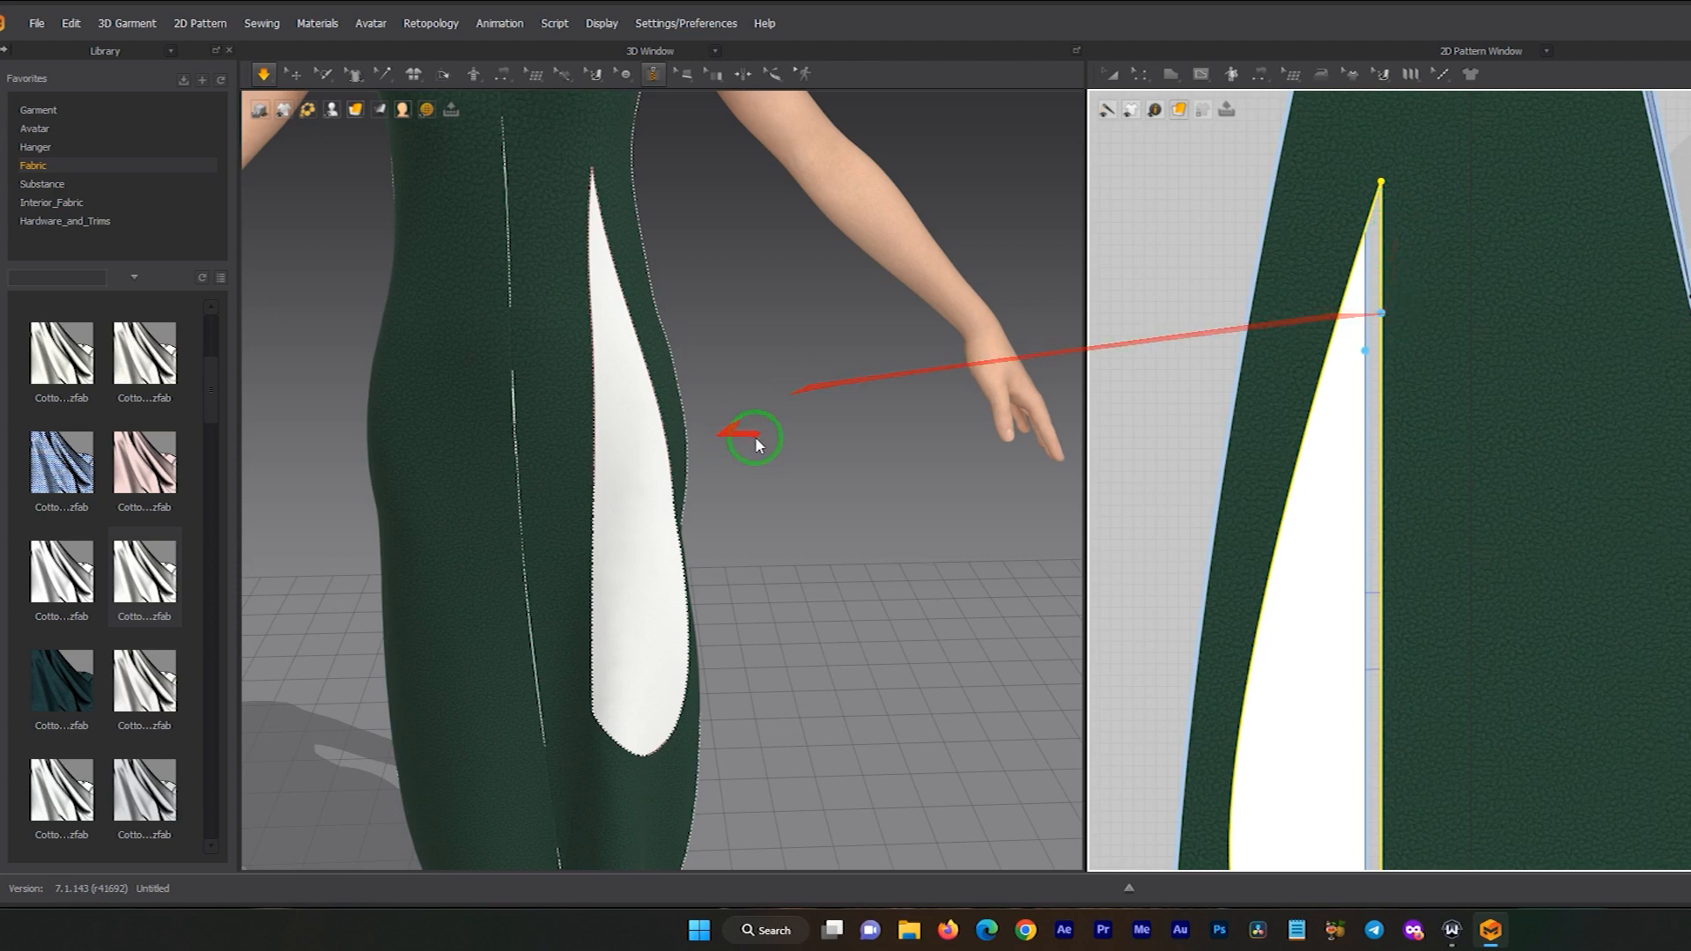
- Place three buttons down the V neckline edge of the front panel on the avatar's right side
scroll(671, 438, "down", 2)
middle_click_drag(613, 222, 671, 504)
left_click_drag(620, 79, 663, 133)
scroll(616, 370, "up", 5)
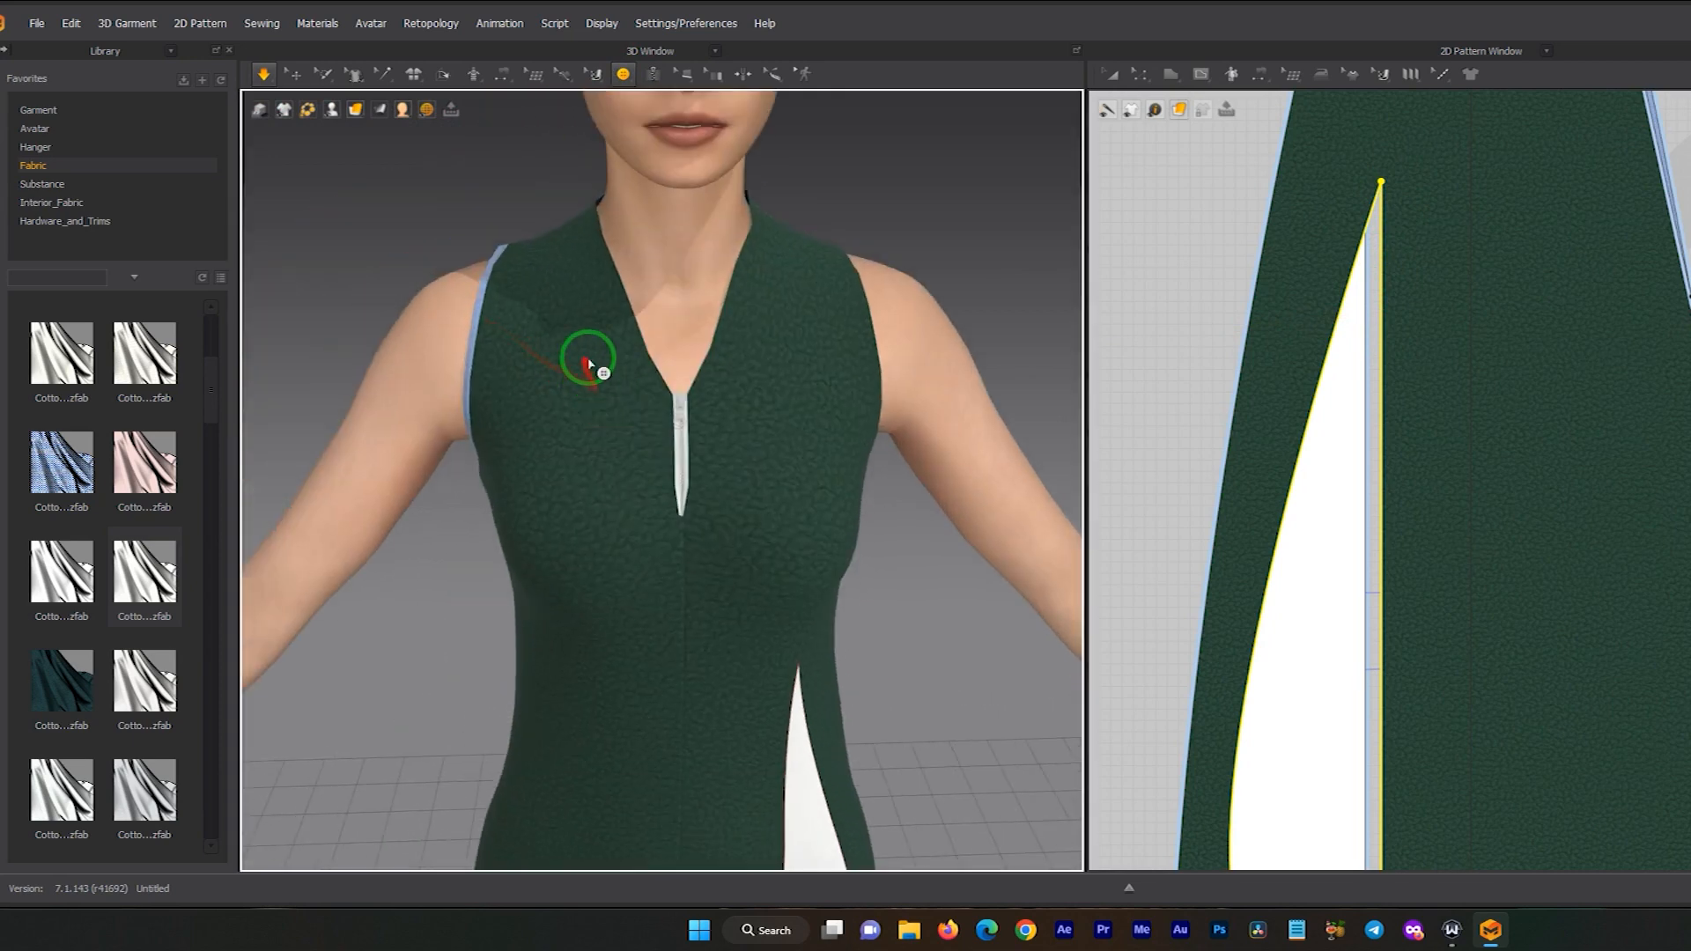
scroll(587, 363, "up", 2)
scroll(696, 352, "down", 2)
scroll(677, 318, "up", 2)
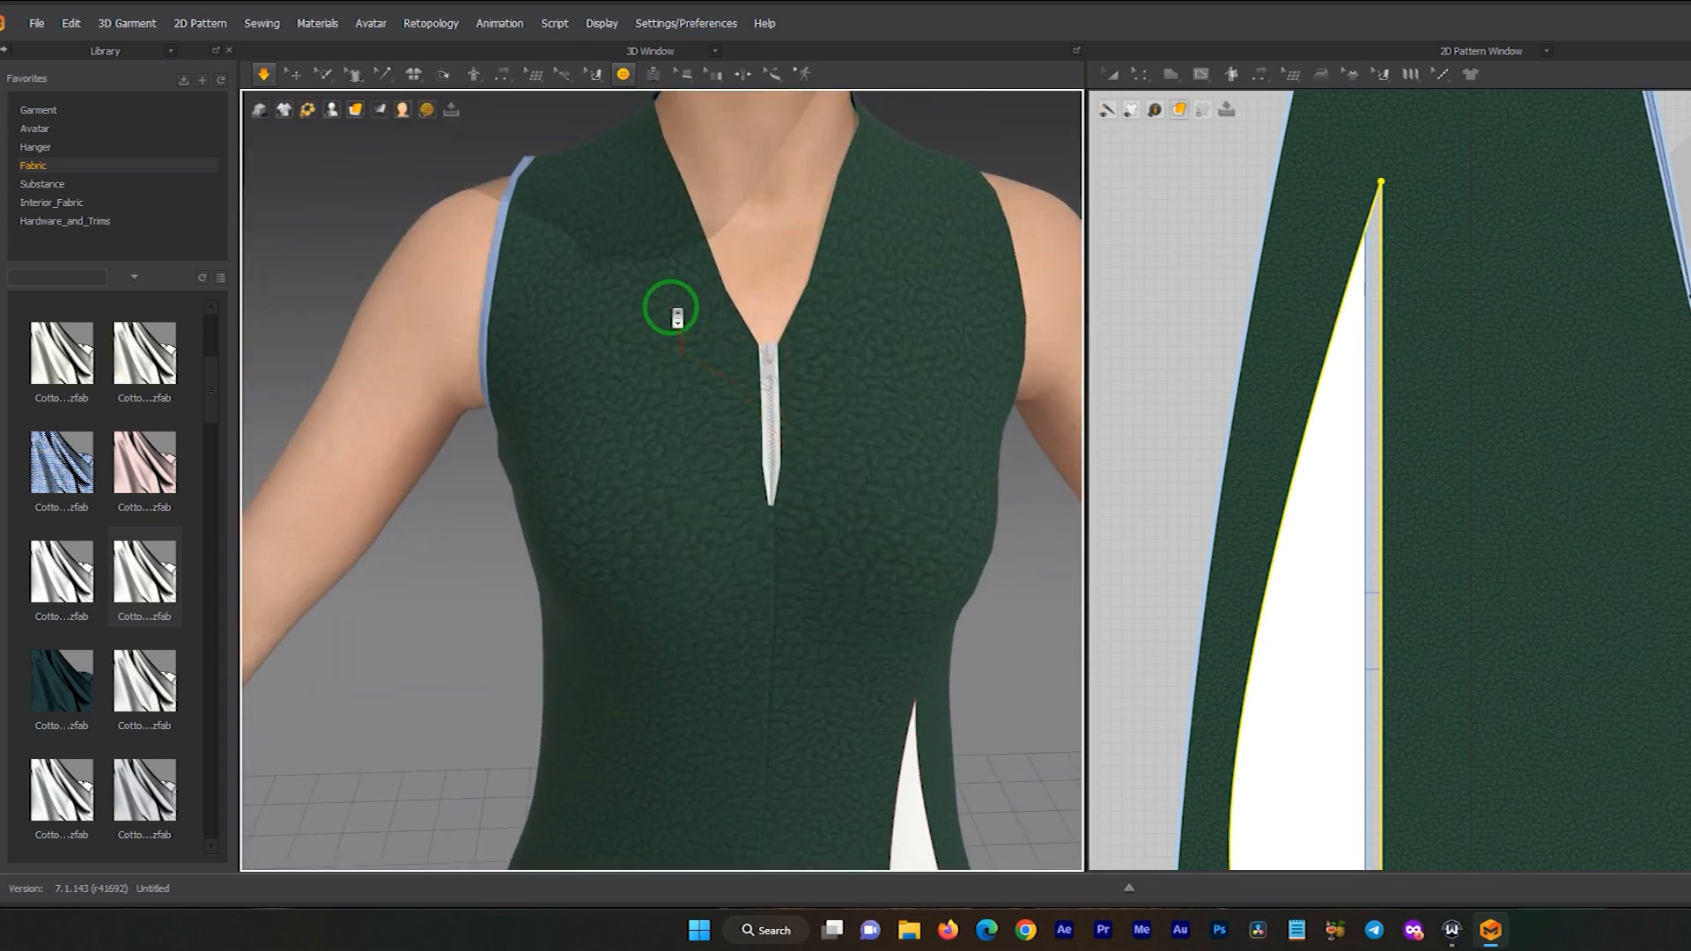
scroll(677, 318, "up", 1)
scroll(574, 276, "up", 2)
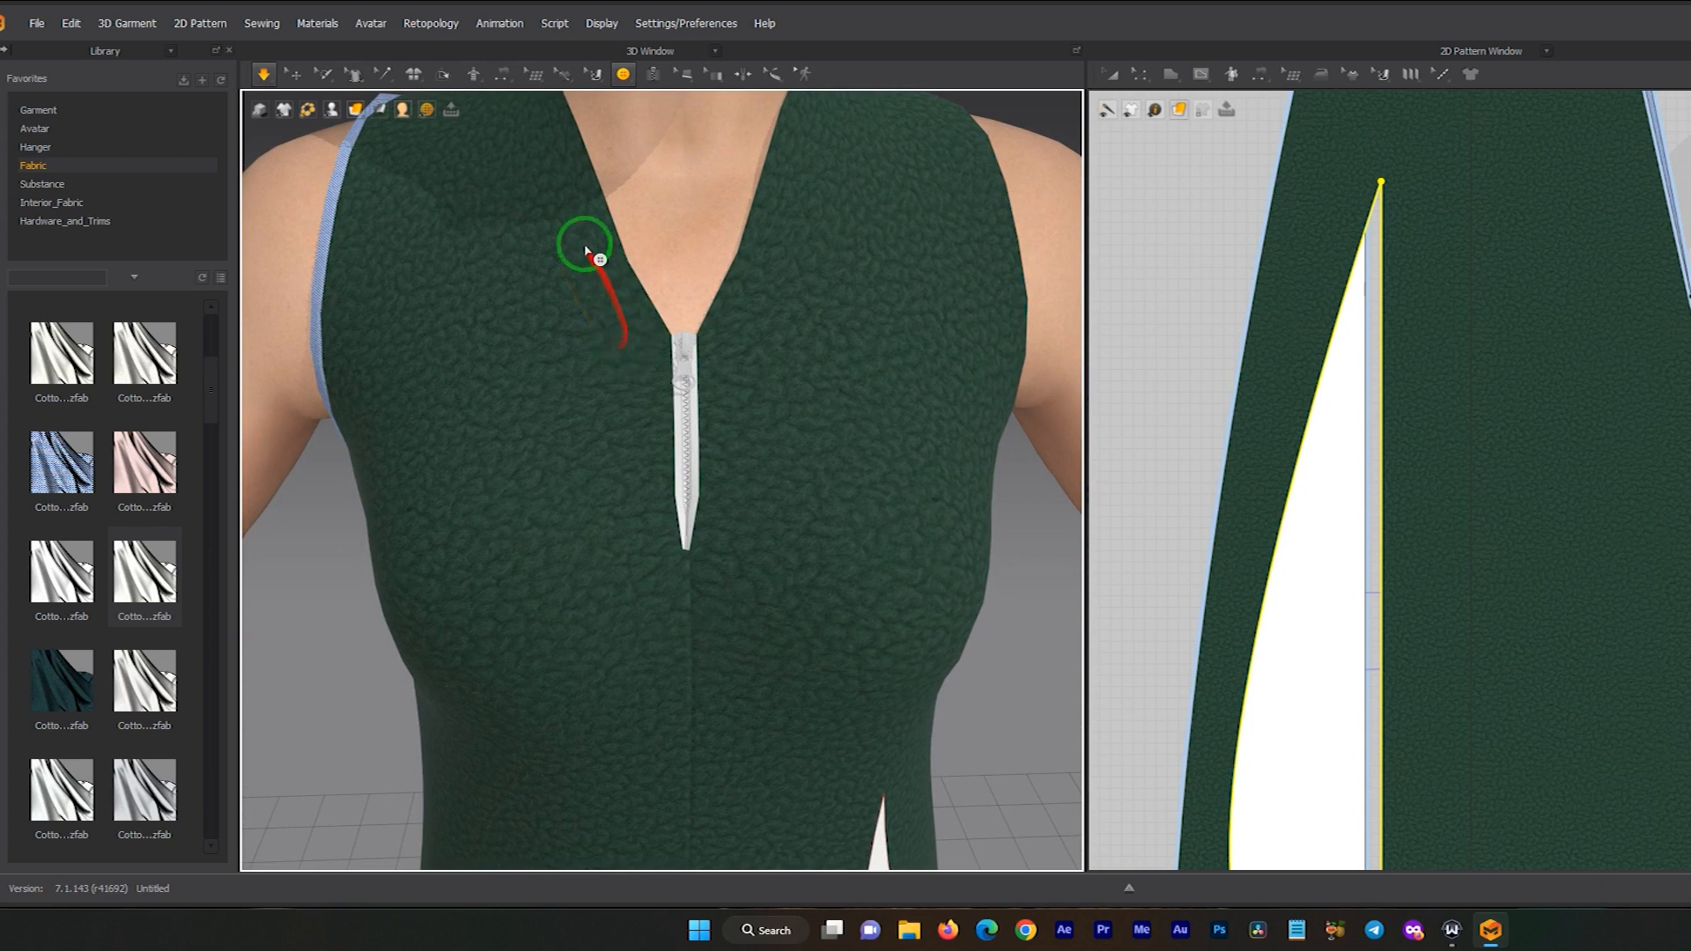
middle_click_drag(586, 249, 605, 358)
left_click(592, 248)
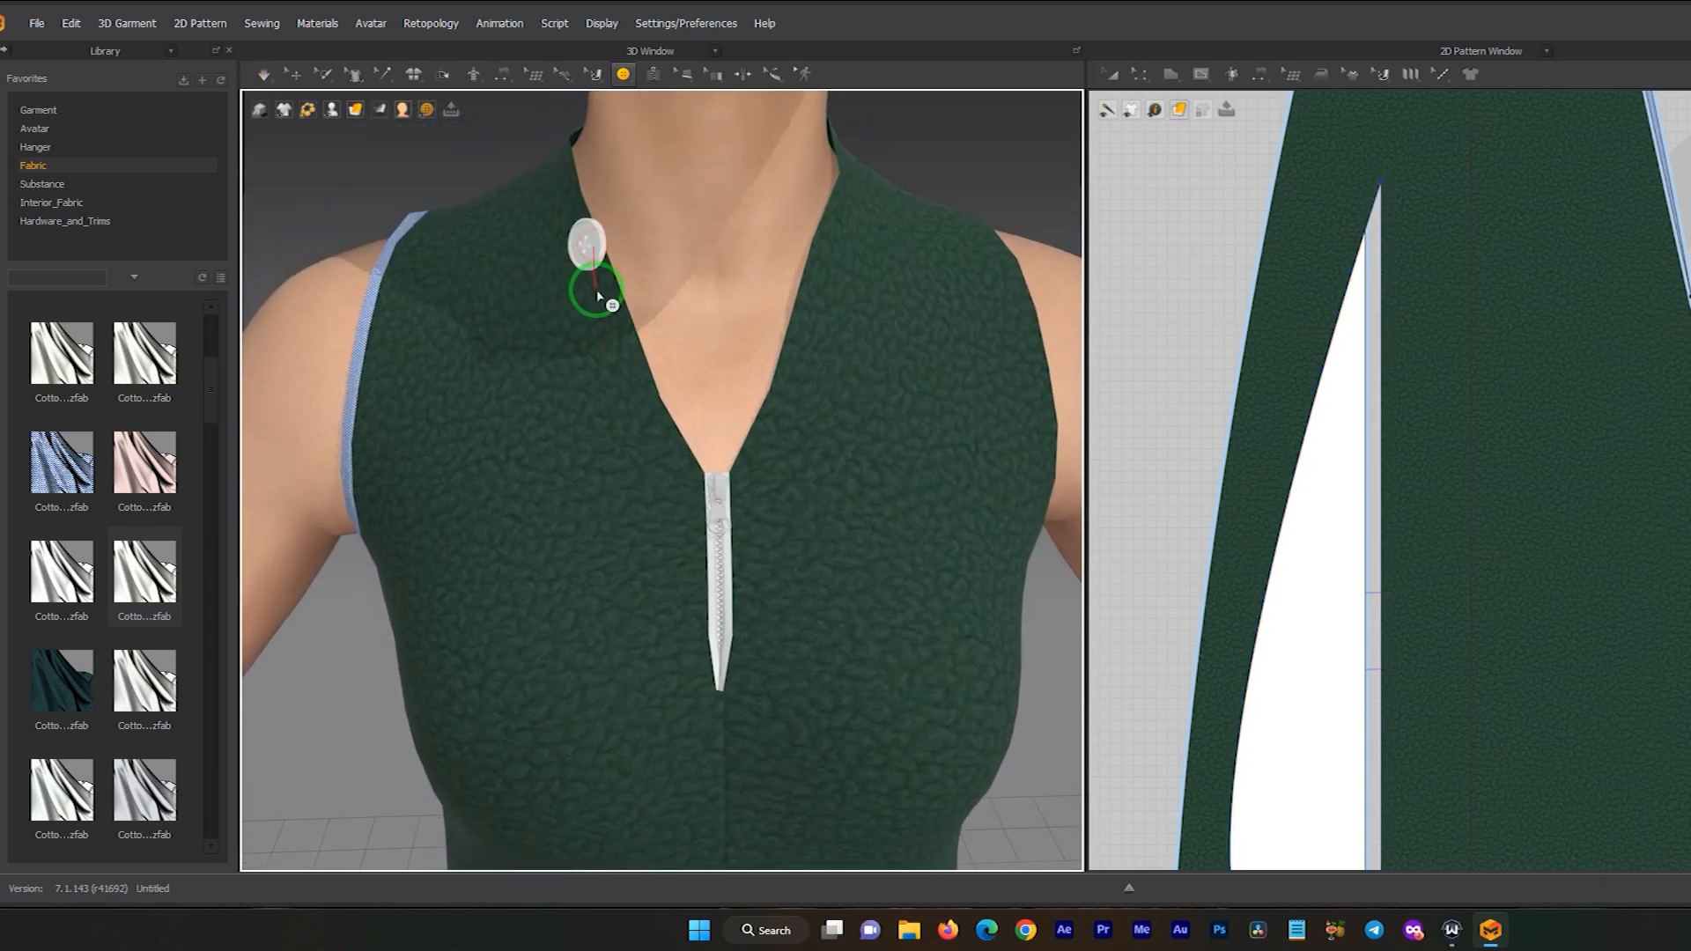
middle_click_drag(592, 306, 644, 356)
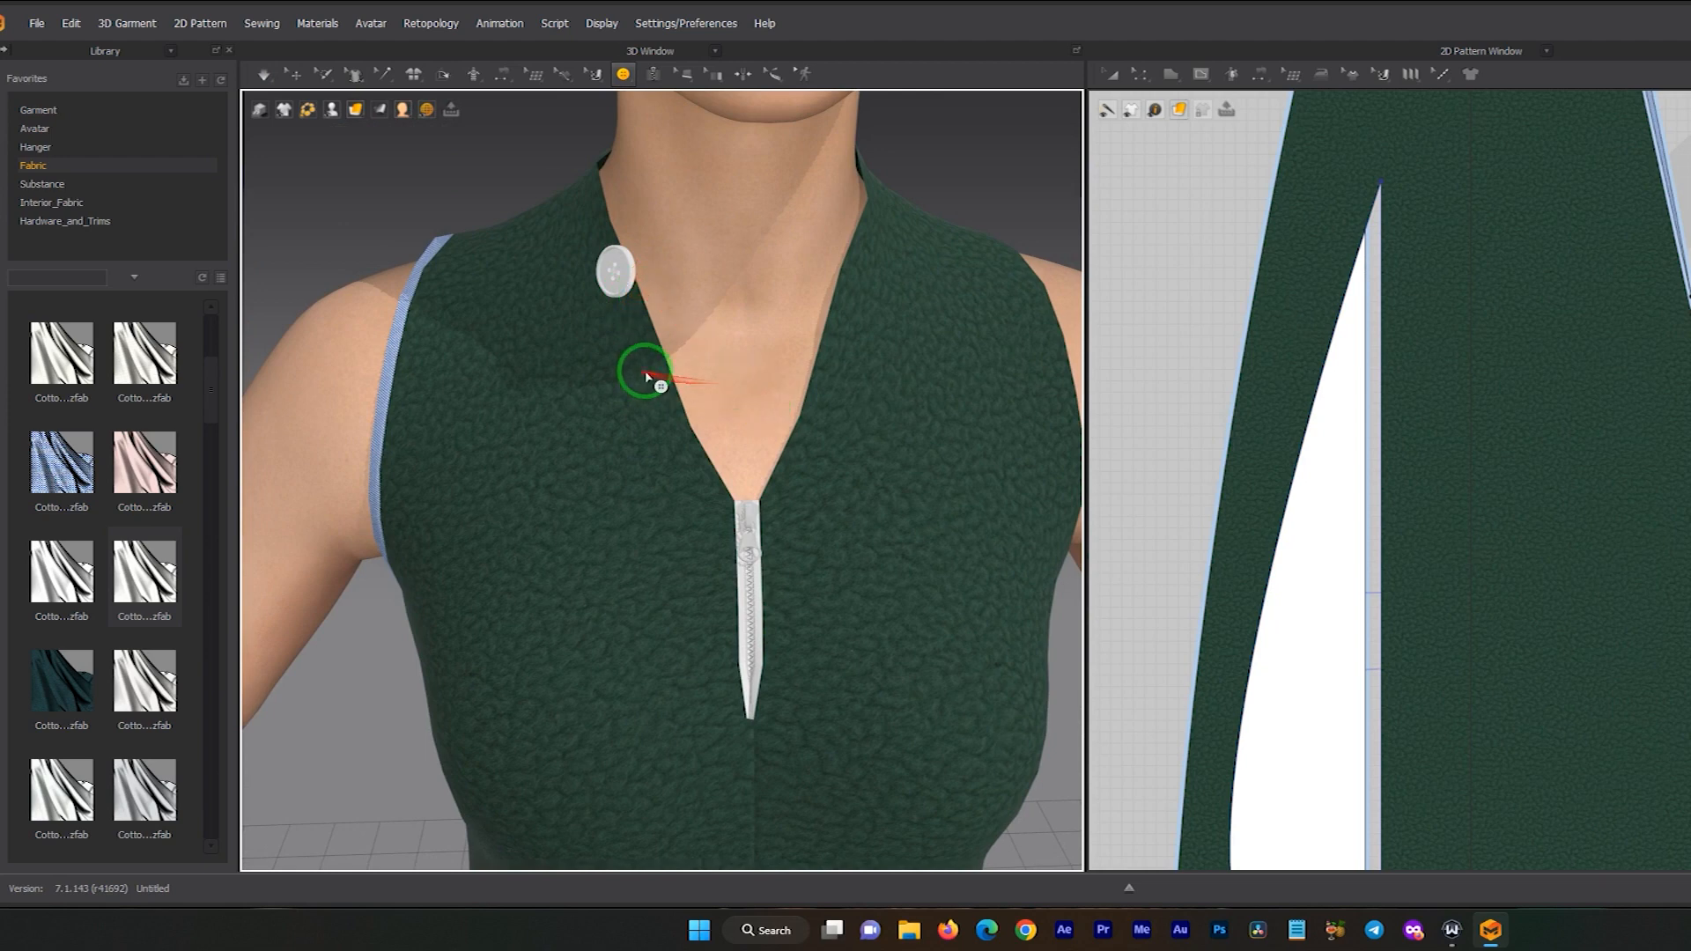
left_click(672, 422)
scroll(678, 432, "down", 5)
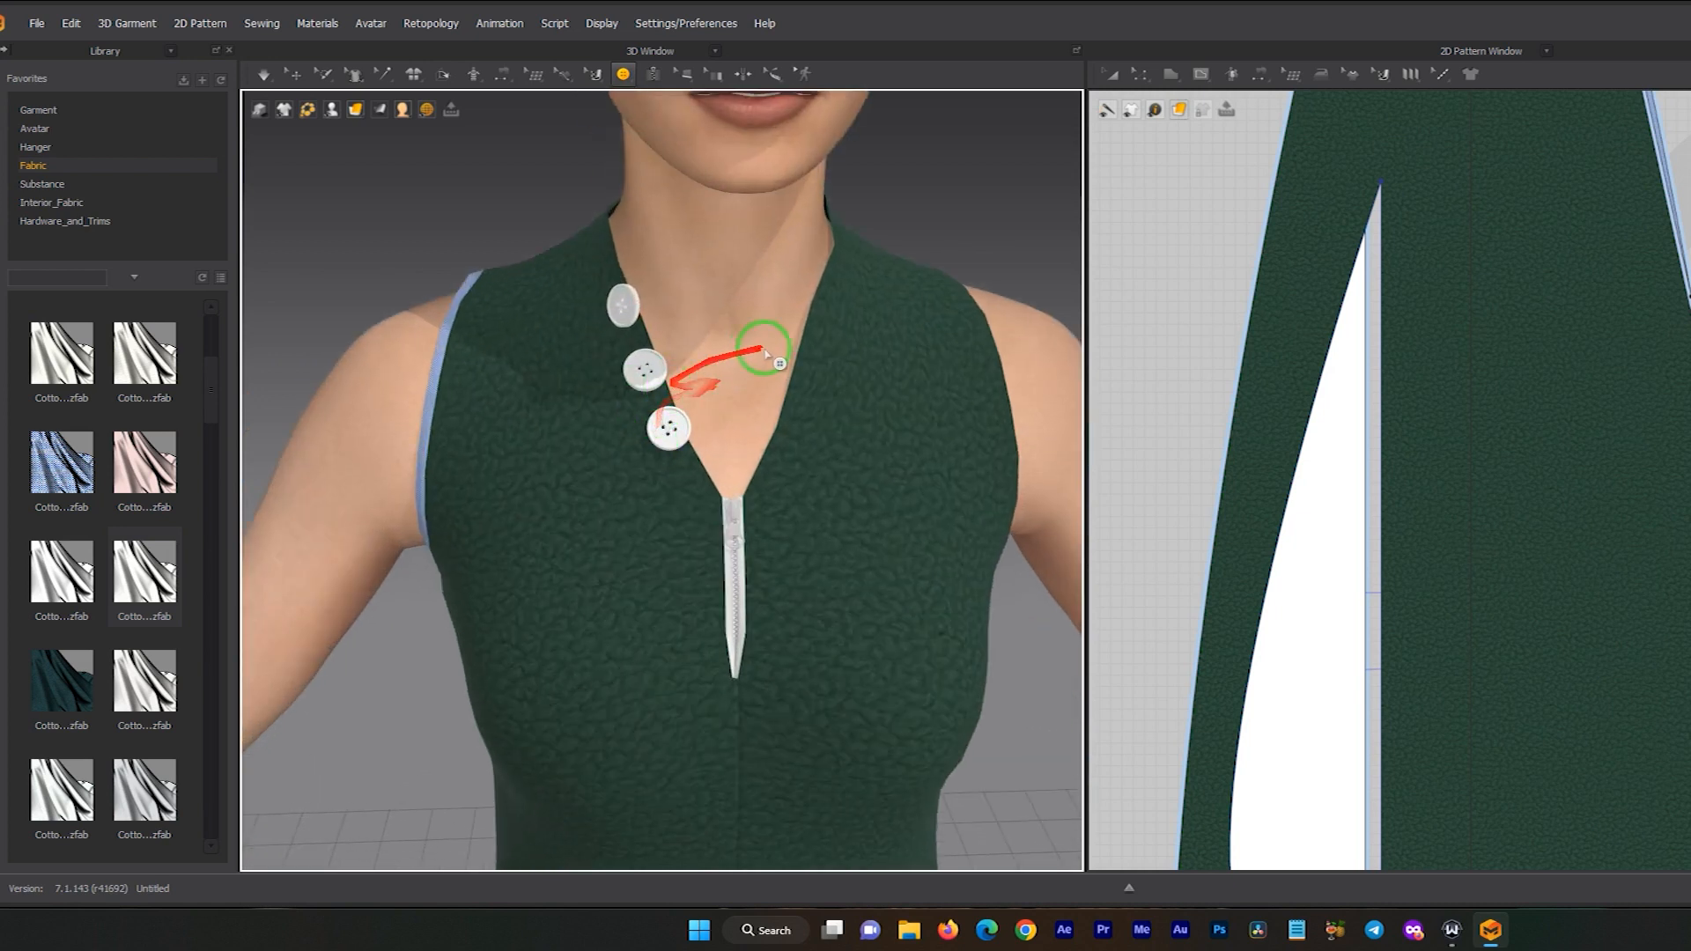
- Add three buttonholes along the neckline edge on the avatar's left side, level with the buttons
left_click(623, 75)
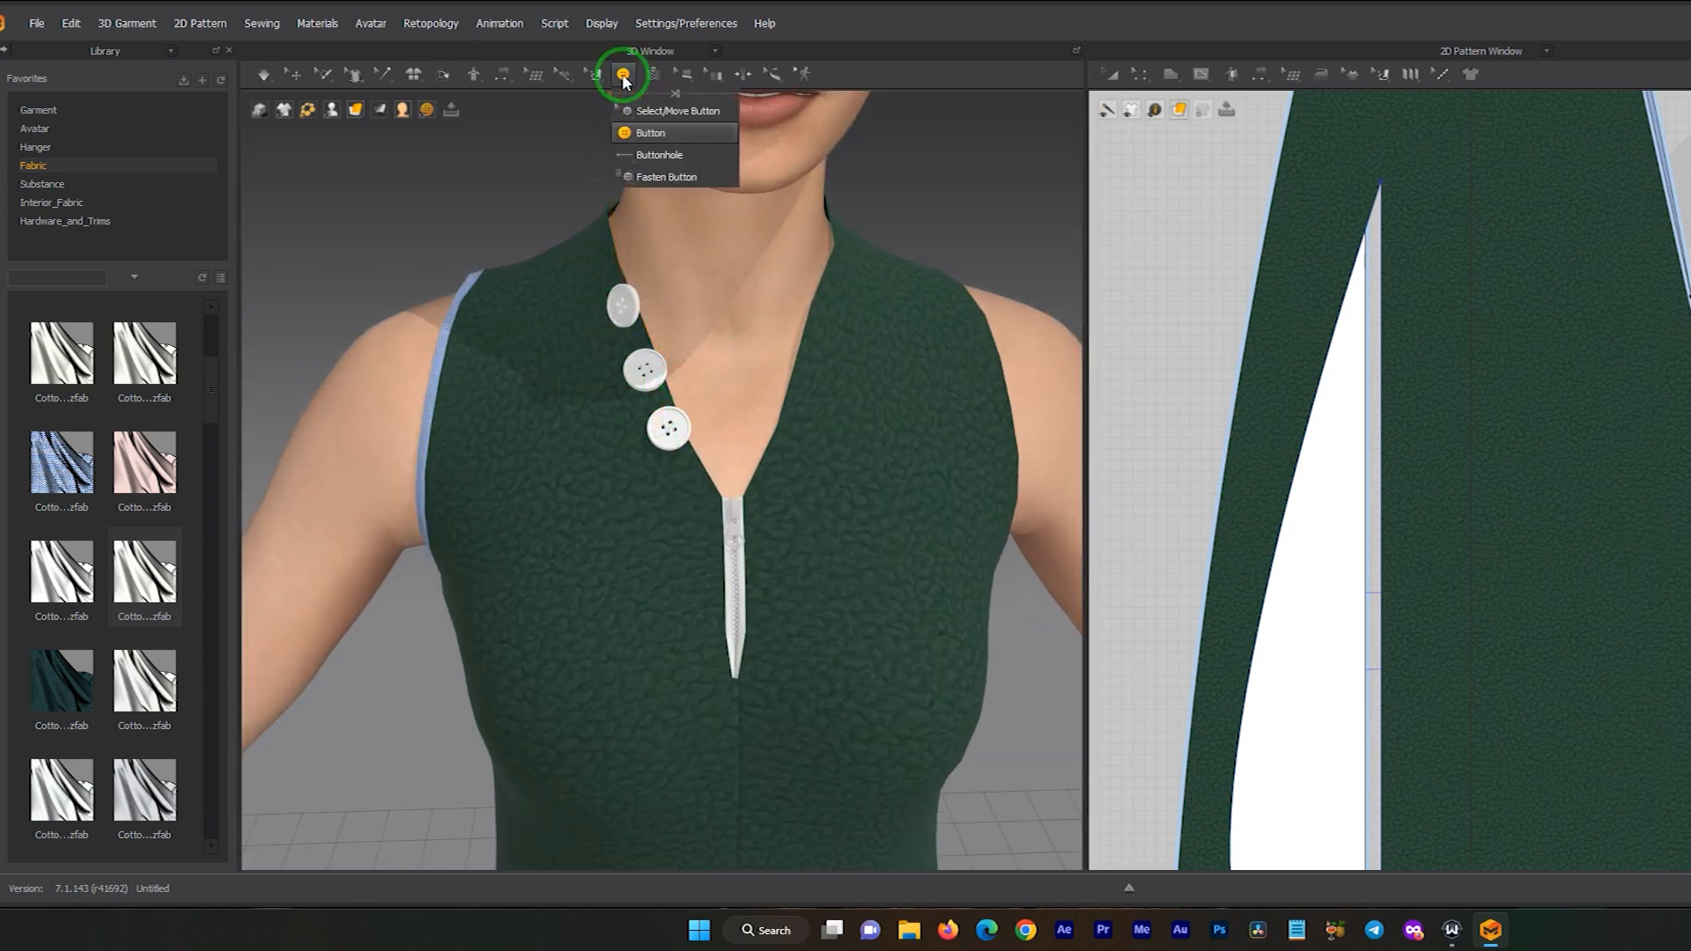
left_click(672, 156)
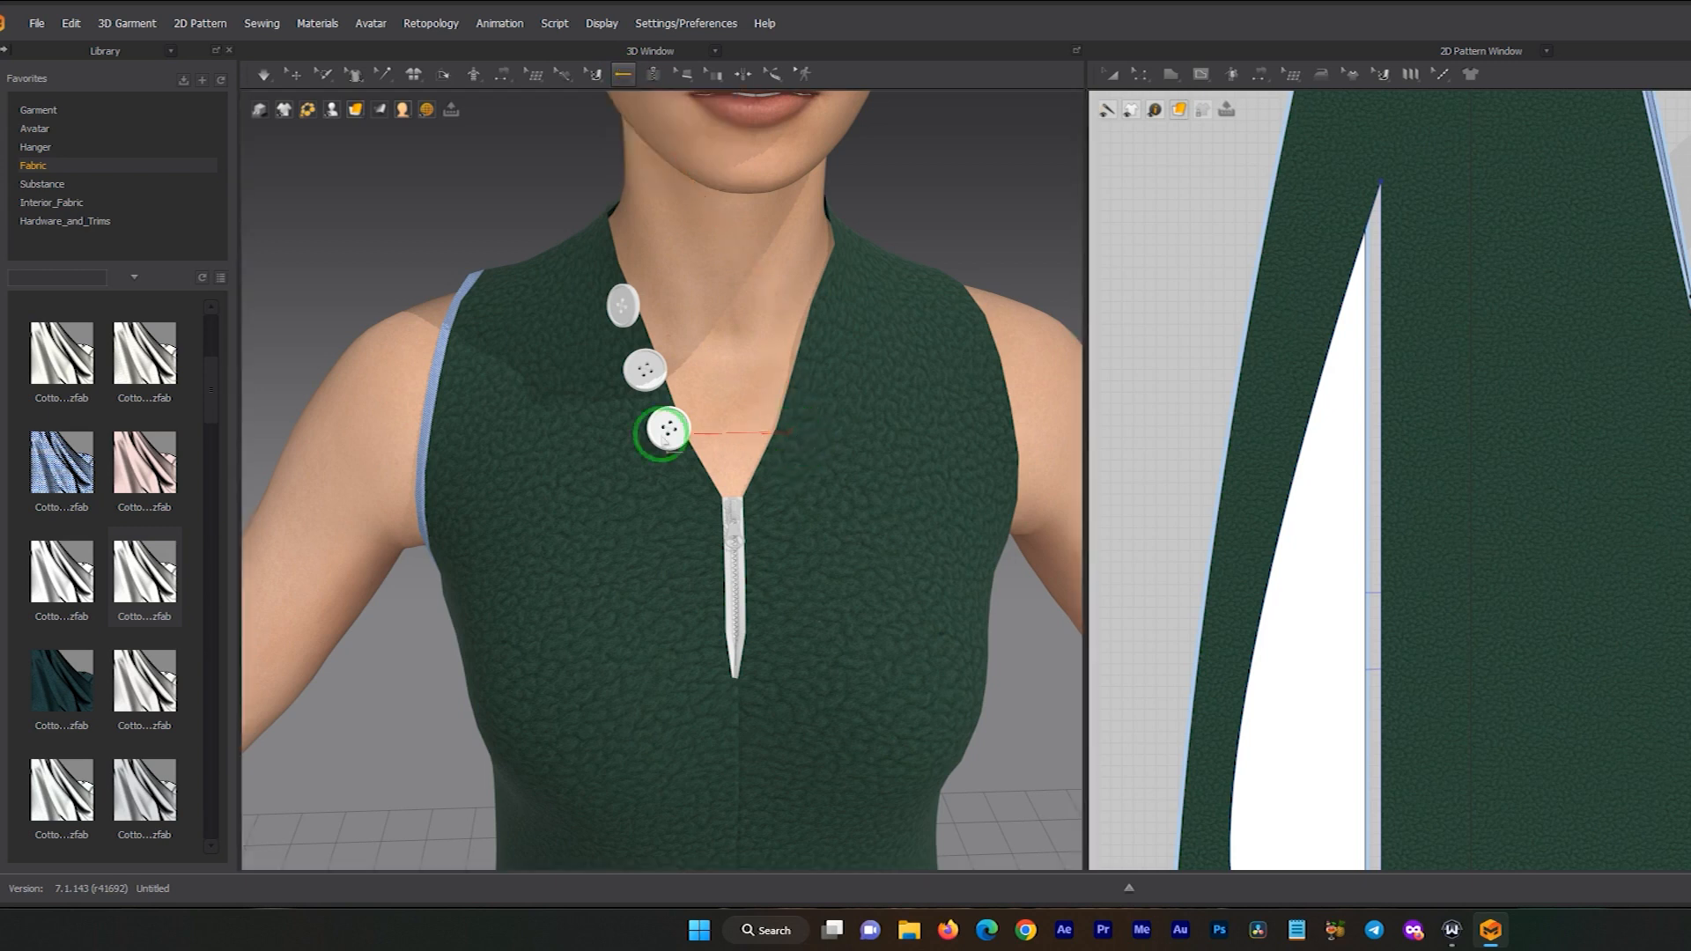
left_click(796, 435)
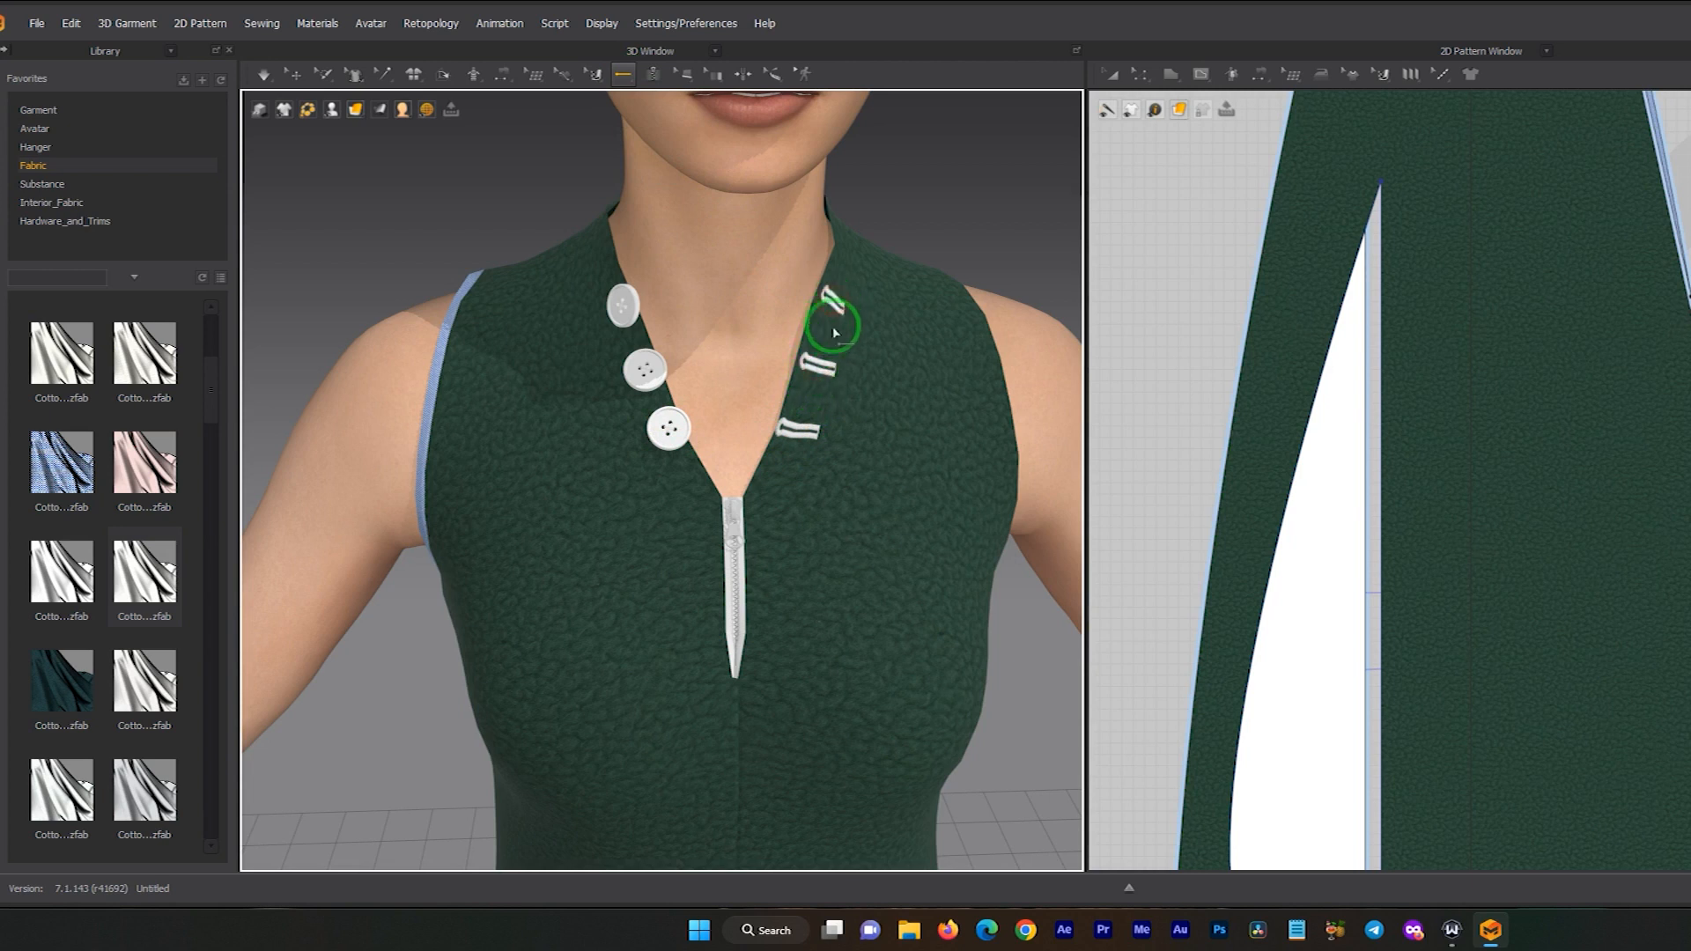
- Fasten the three neckline buttons to their matching buttonholes with Fasten Button and simulate the neckline closed
middle_click_drag(768, 349, 748, 415)
left_click(621, 72)
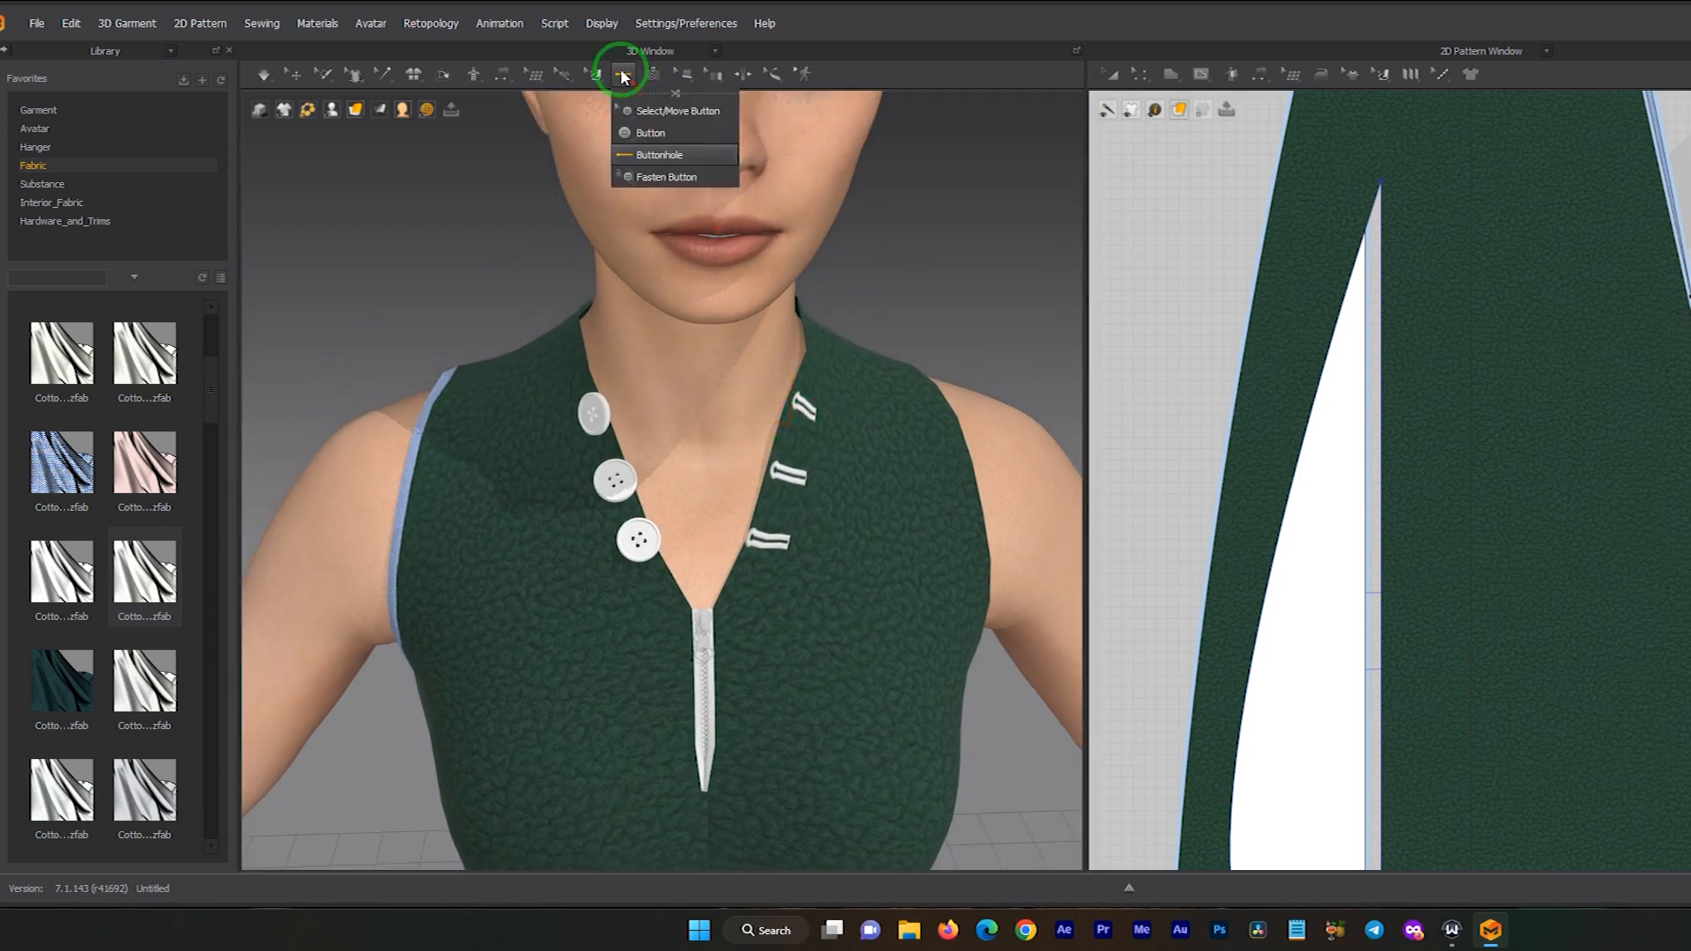
left_click_drag(653, 121, 678, 182)
left_click(593, 413)
left_click(804, 408)
left_click(615, 480)
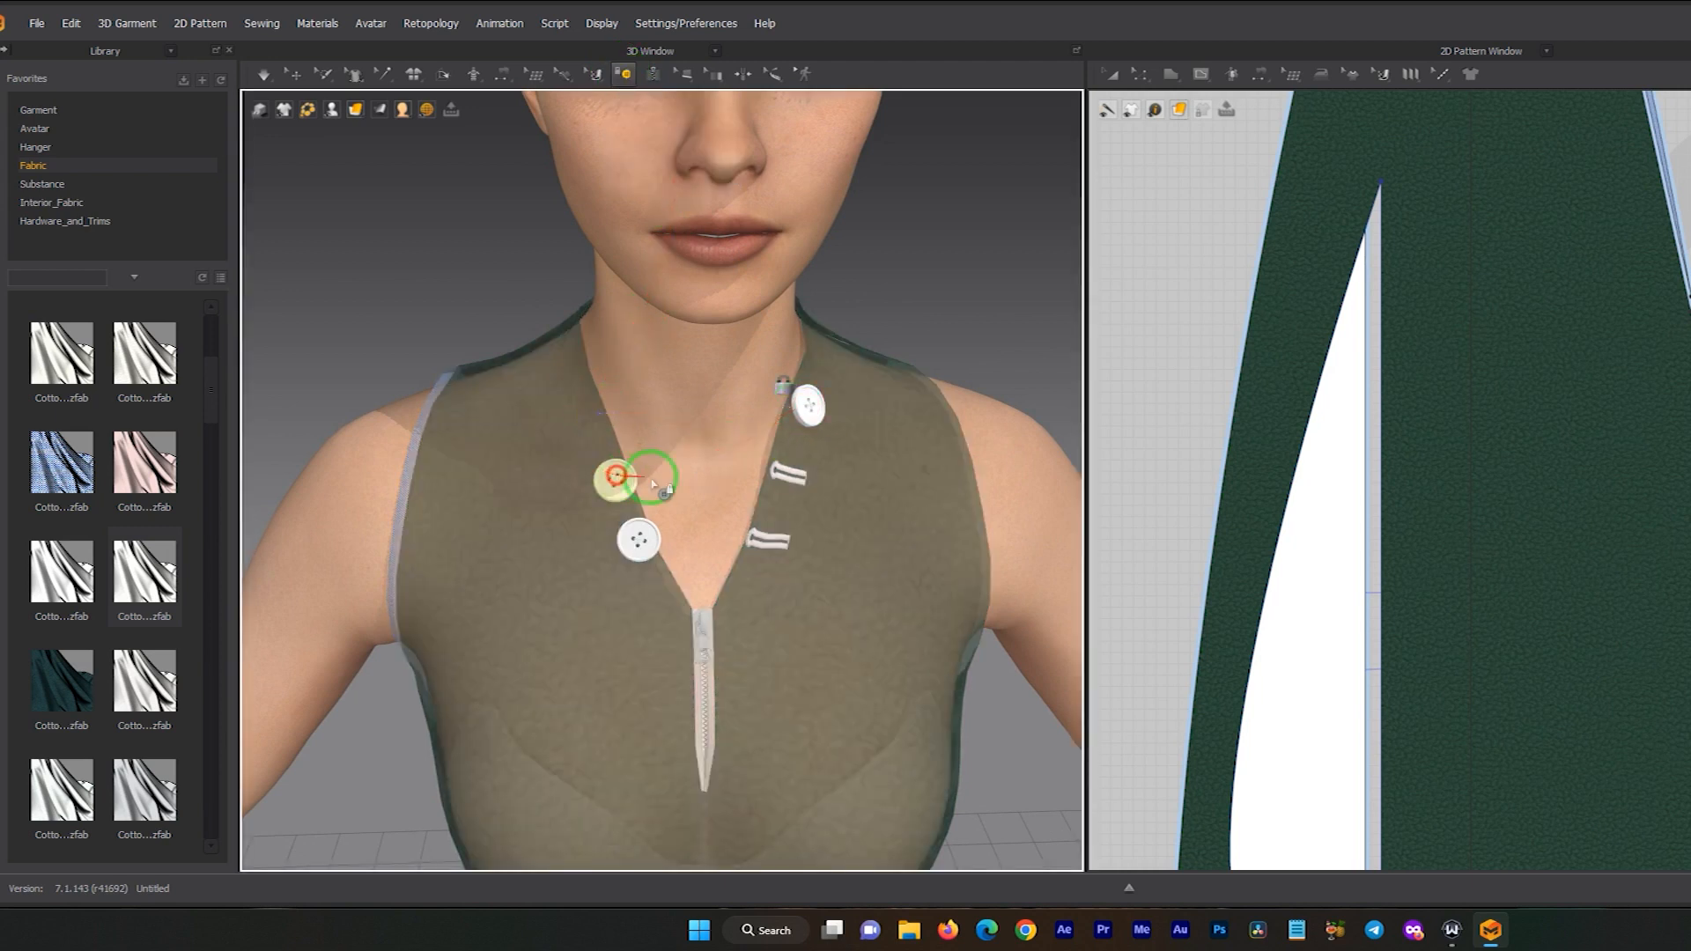
left_click(777, 473)
left_click(640, 538)
left_click(766, 539)
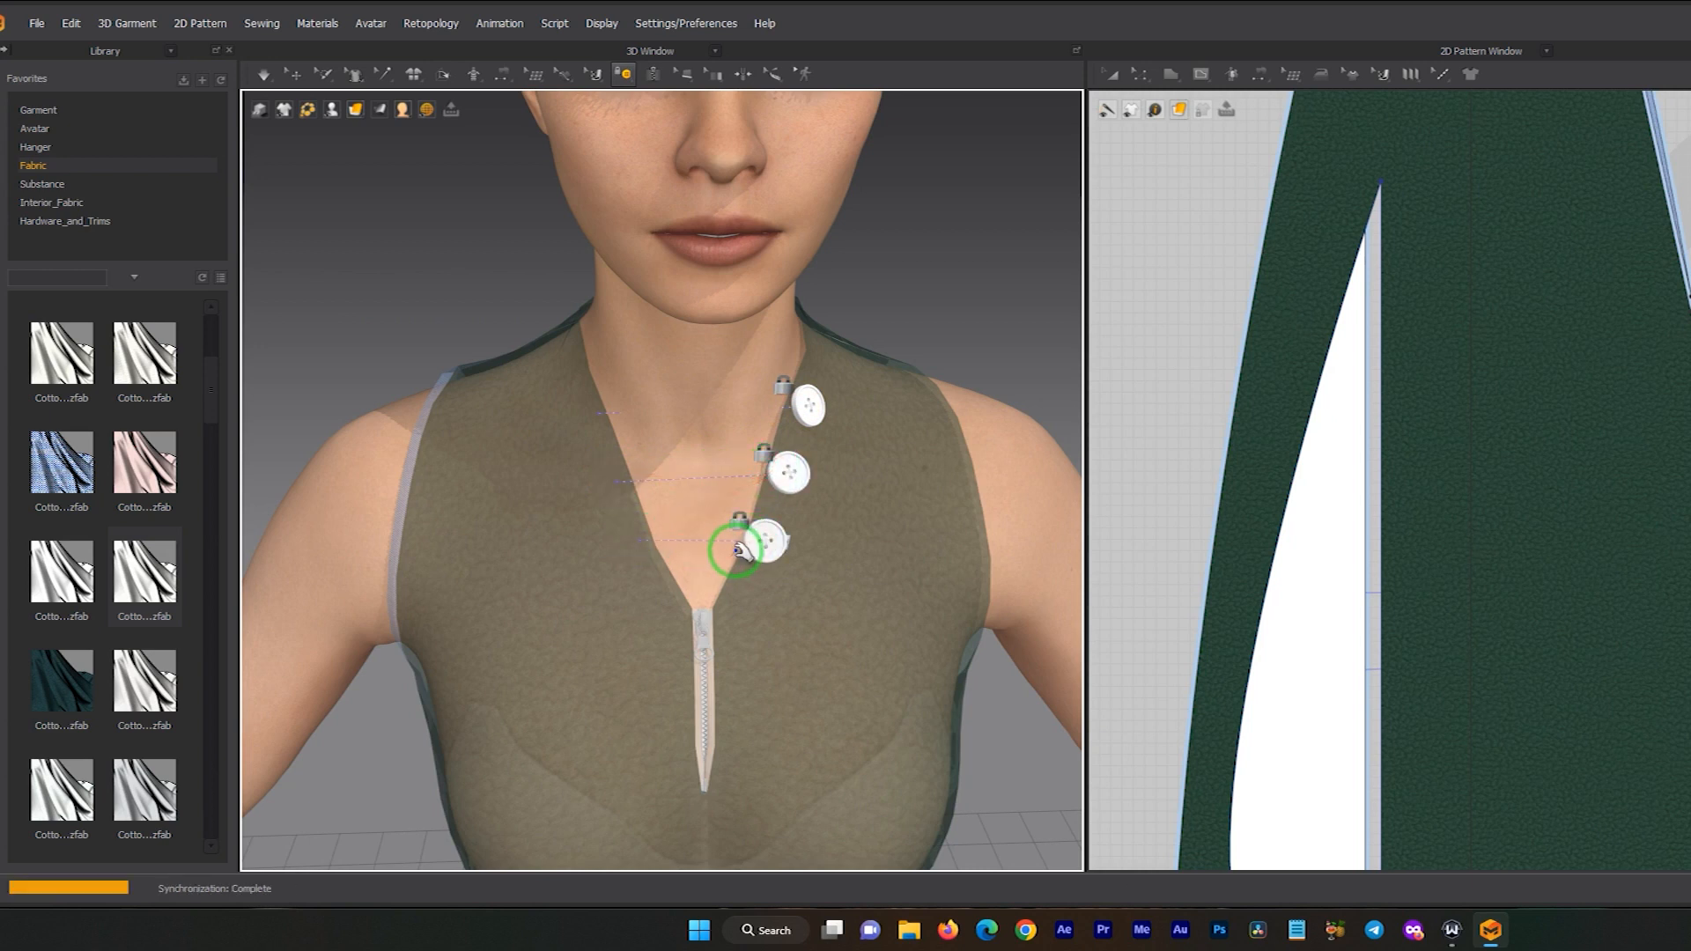
key("q")
mouse_move(759, 506)
left_mouse_down()
mouse_move(748, 533)
mouse_move(764, 499)
mouse_move(755, 441)
mouse_move(730, 428)
mouse_move(732, 517)
left_mouse_up()
key("space")
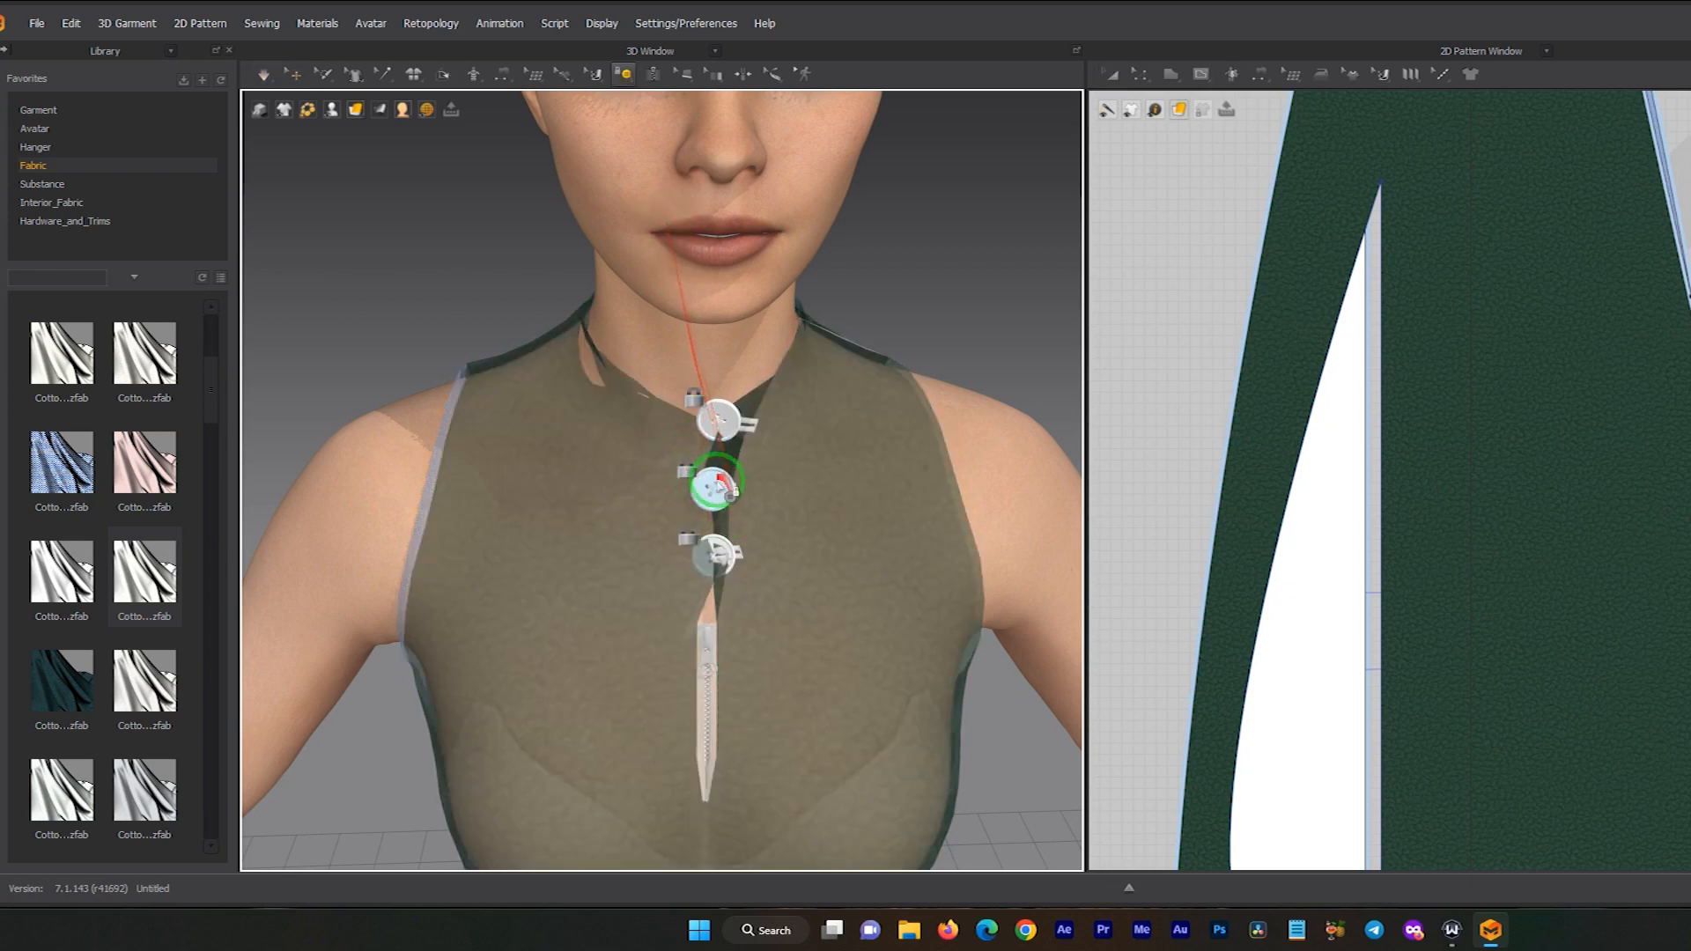
- Unfasten all three neckline buttons and simulate the neckline open
left_click(705, 479)
left_click(716, 555)
left_click(718, 416)
key("space")
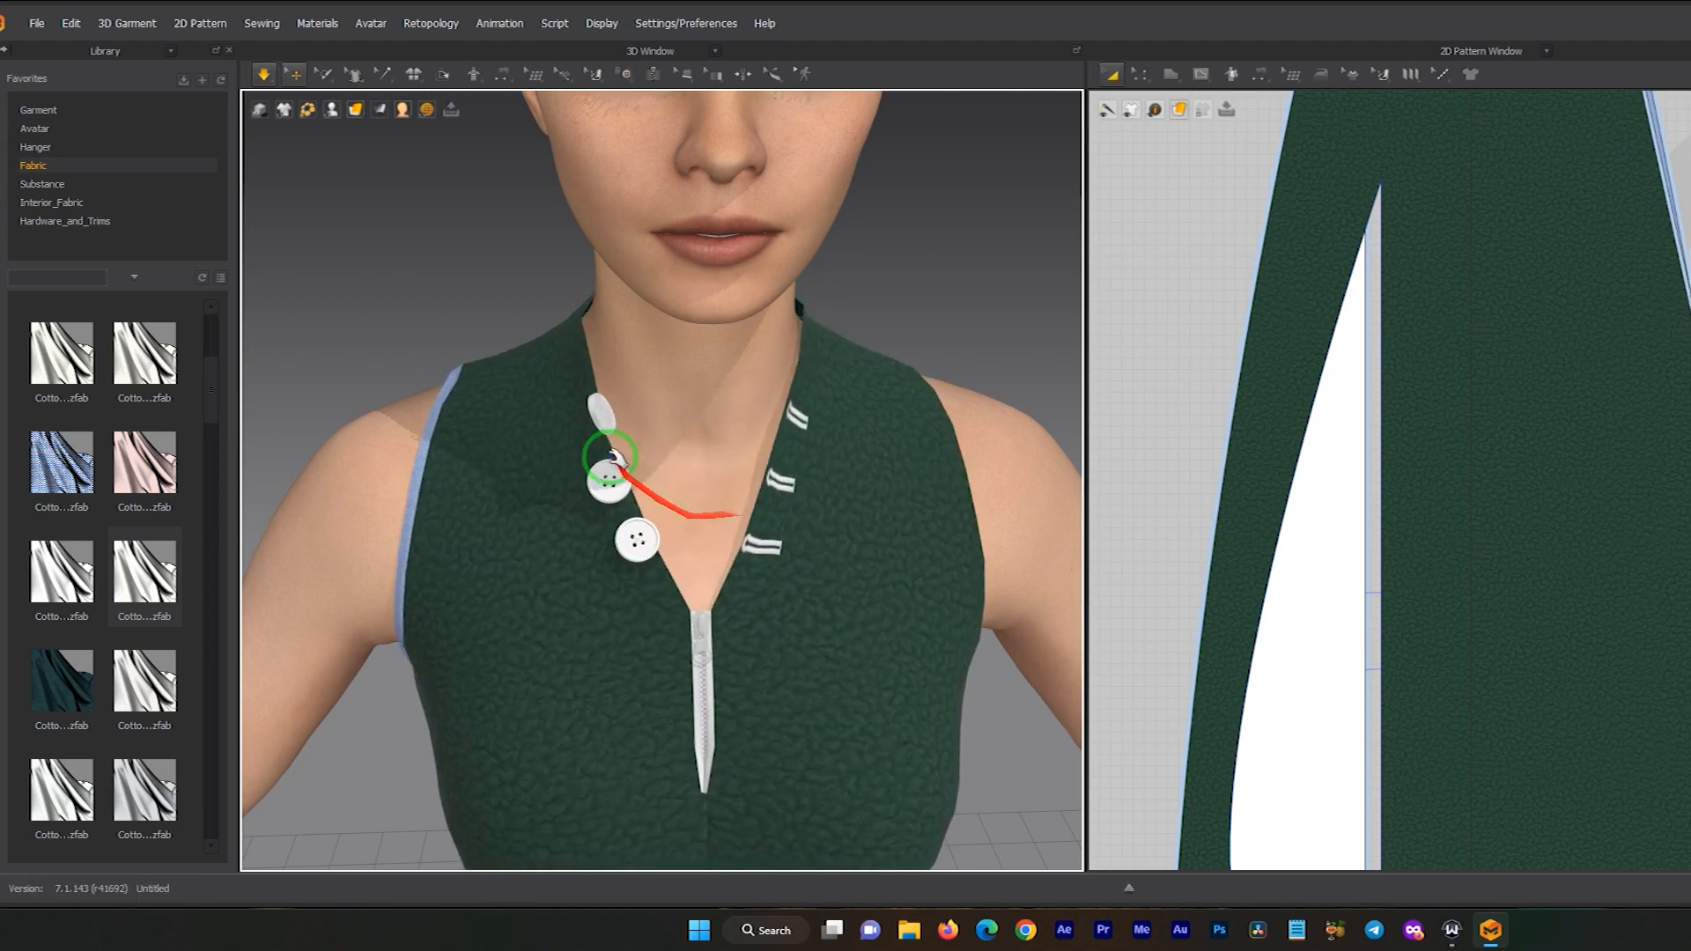
- Reduce the size of the three neckline buttons
scroll(687, 568, "down", 5)
middle_click_drag(673, 573, 588, 555)
scroll(716, 502, "up", 3)
scroll(518, 380, "up", 4)
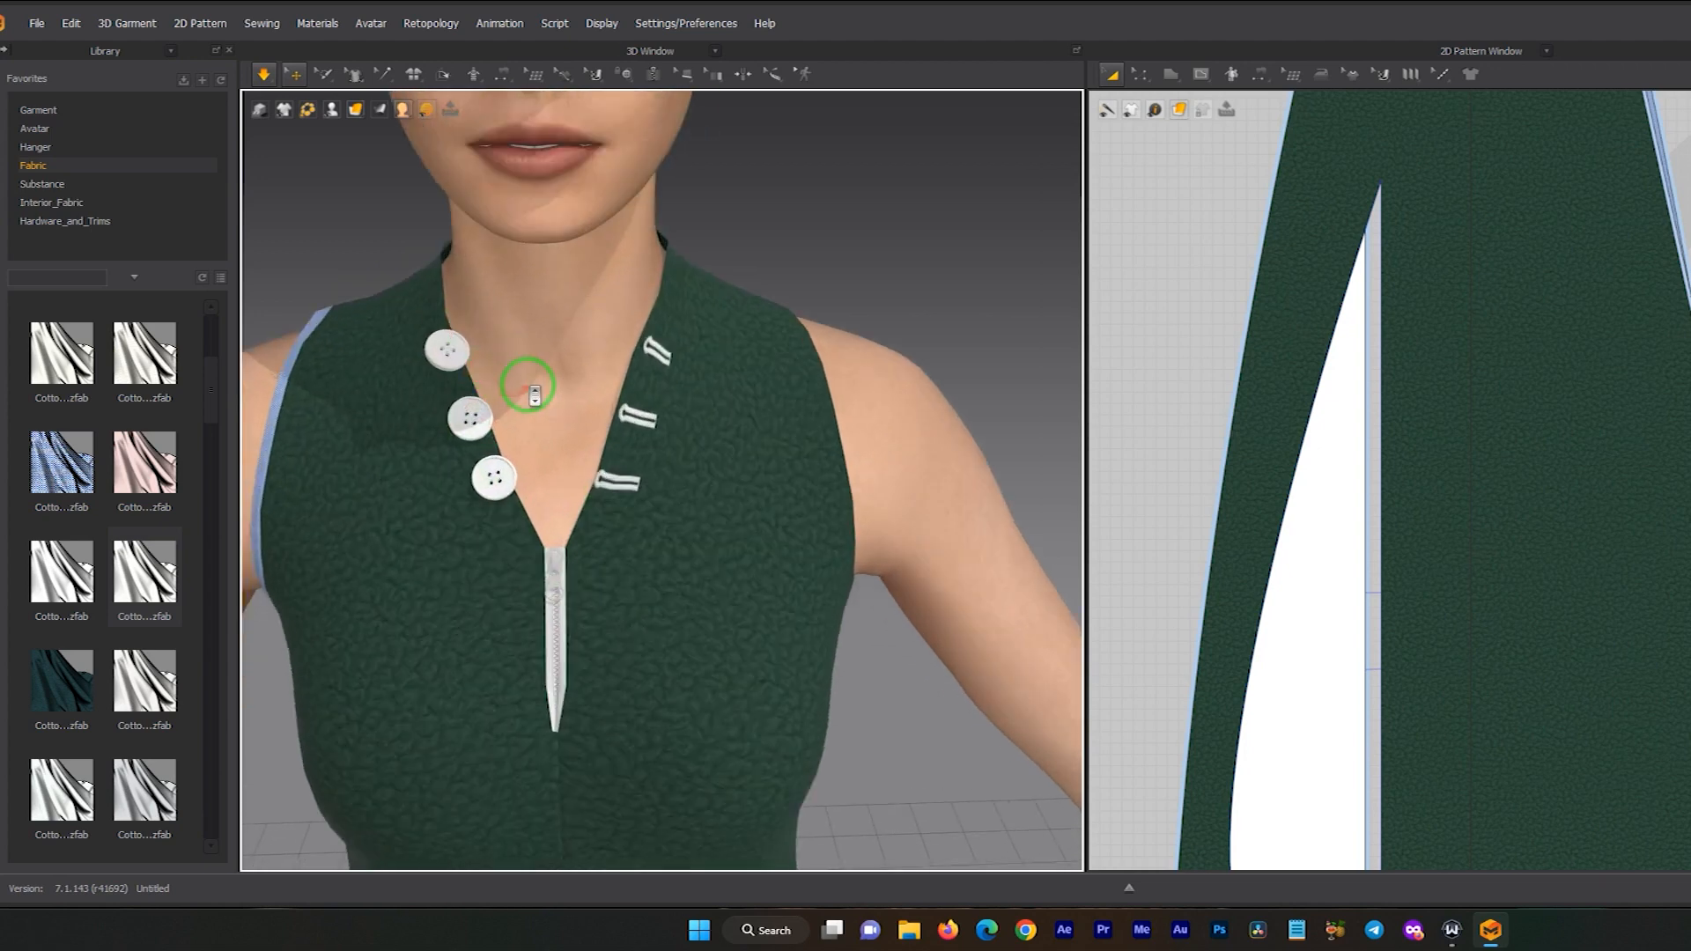
middle_click_drag(460, 347, 684, 428)
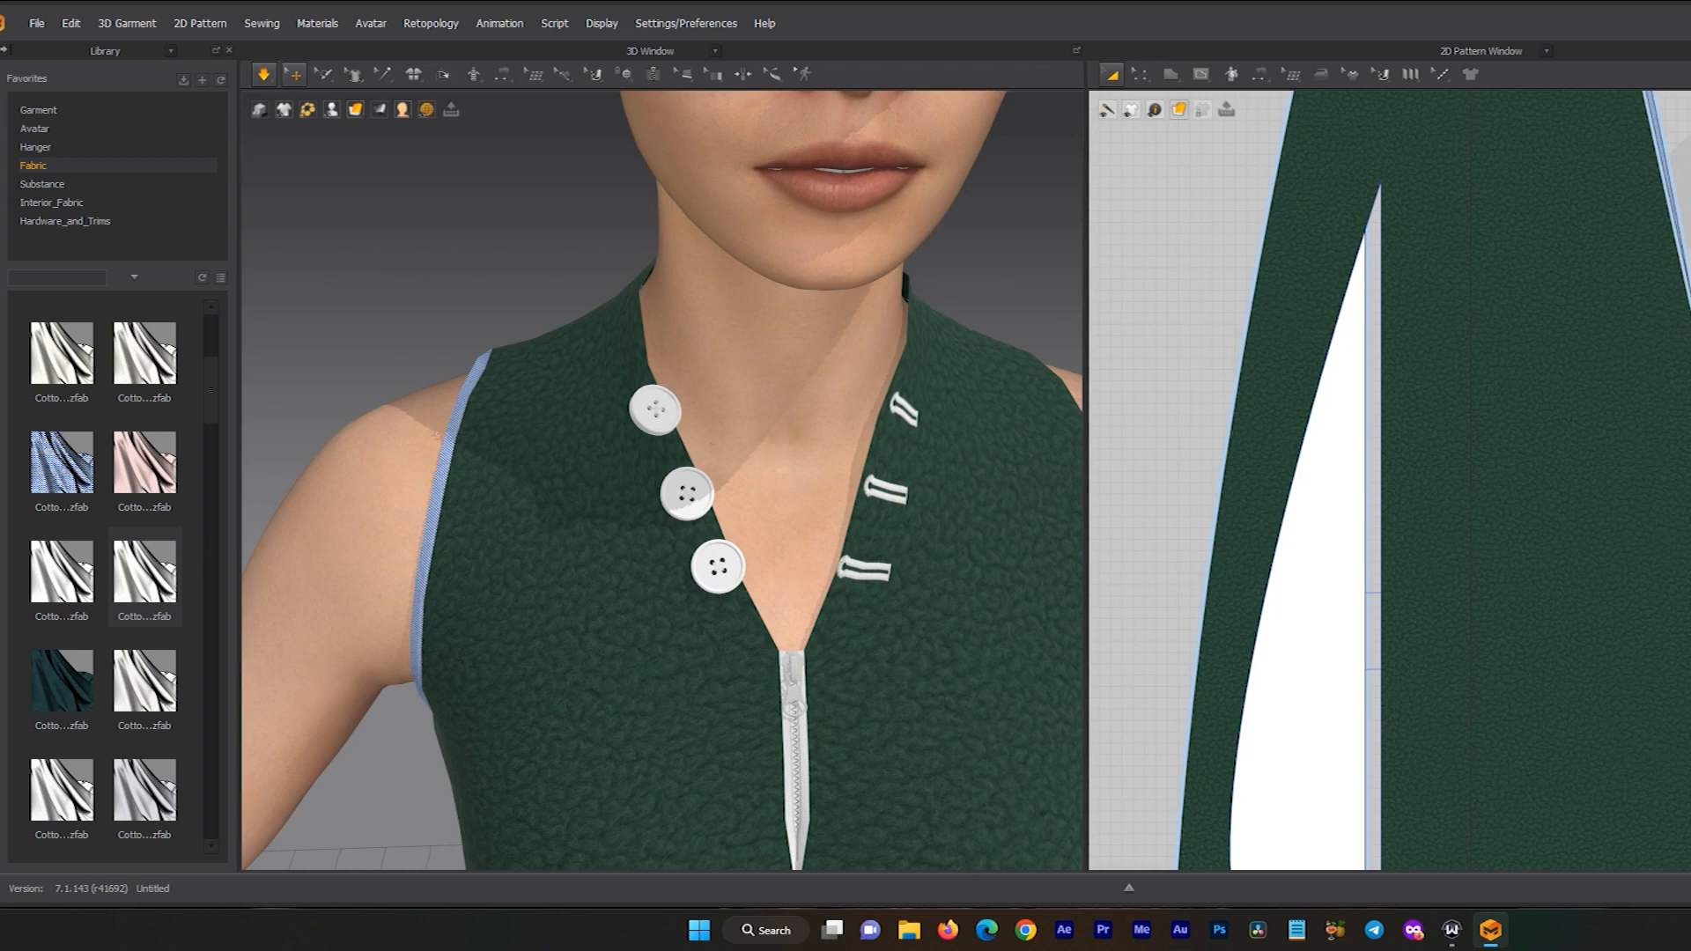
key("Return")
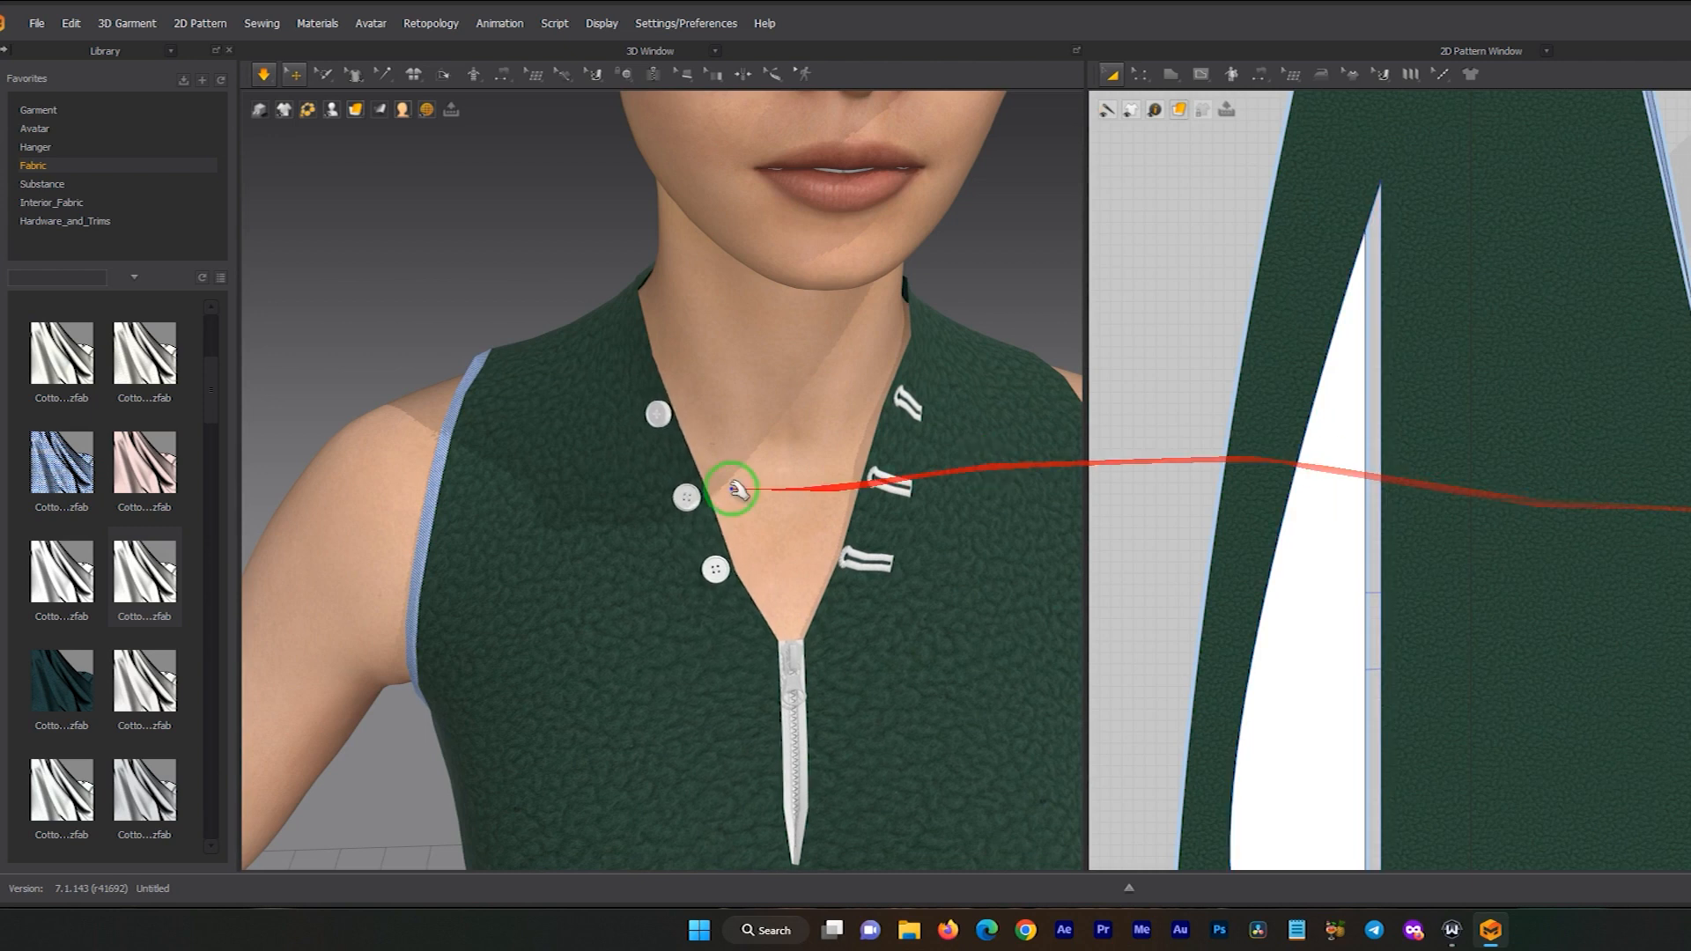
- Examine the buttons, buttonholes and zipper on the dress front from several angles
left_click_drag(711, 549, 733, 552)
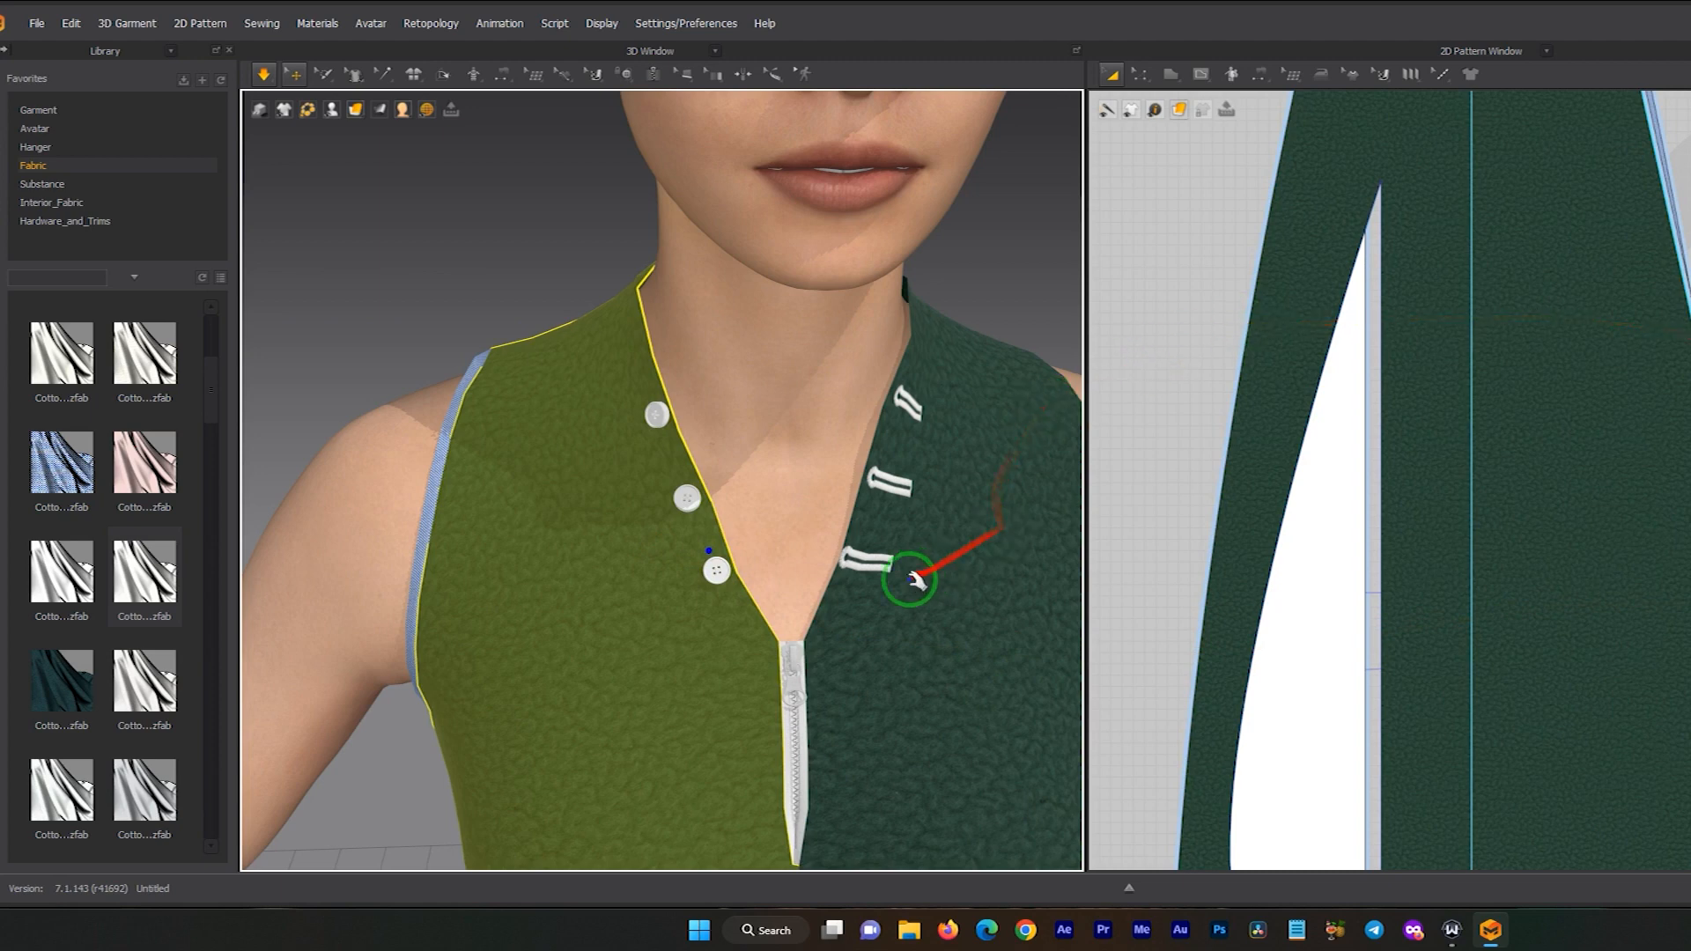
scroll(702, 591, "down", 3)
middle_click_drag(701, 592, 632, 419)
right_click_drag(646, 447, 778, 393)
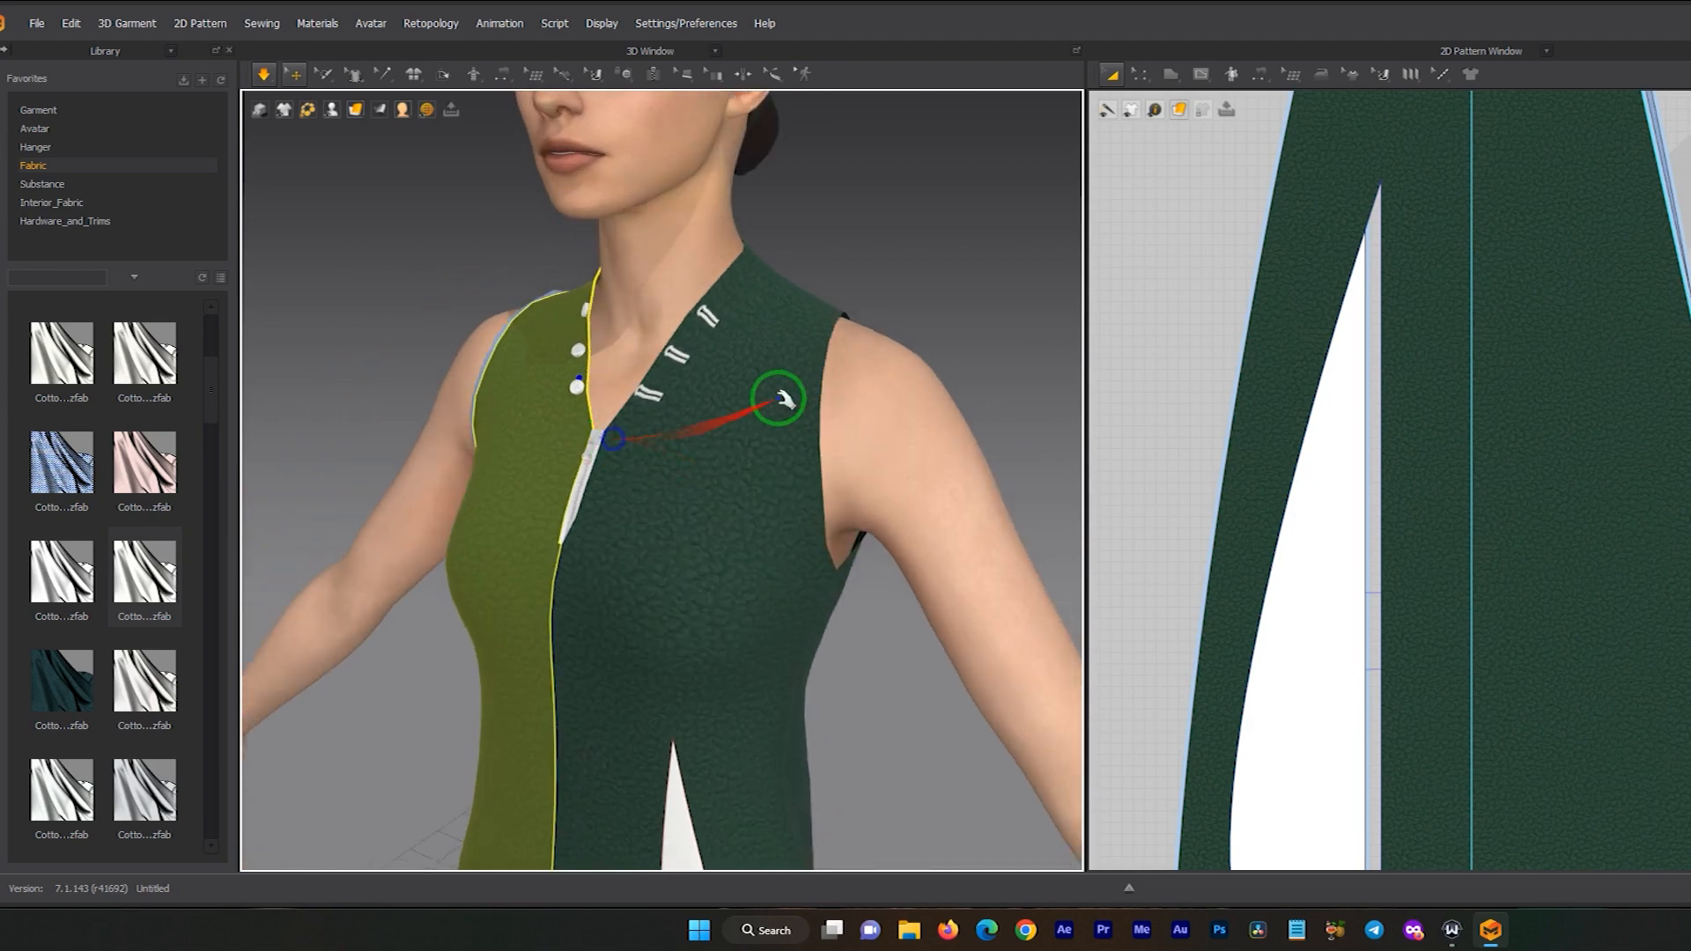
left_click(833, 302)
right_click_drag(774, 325, 516, 468)
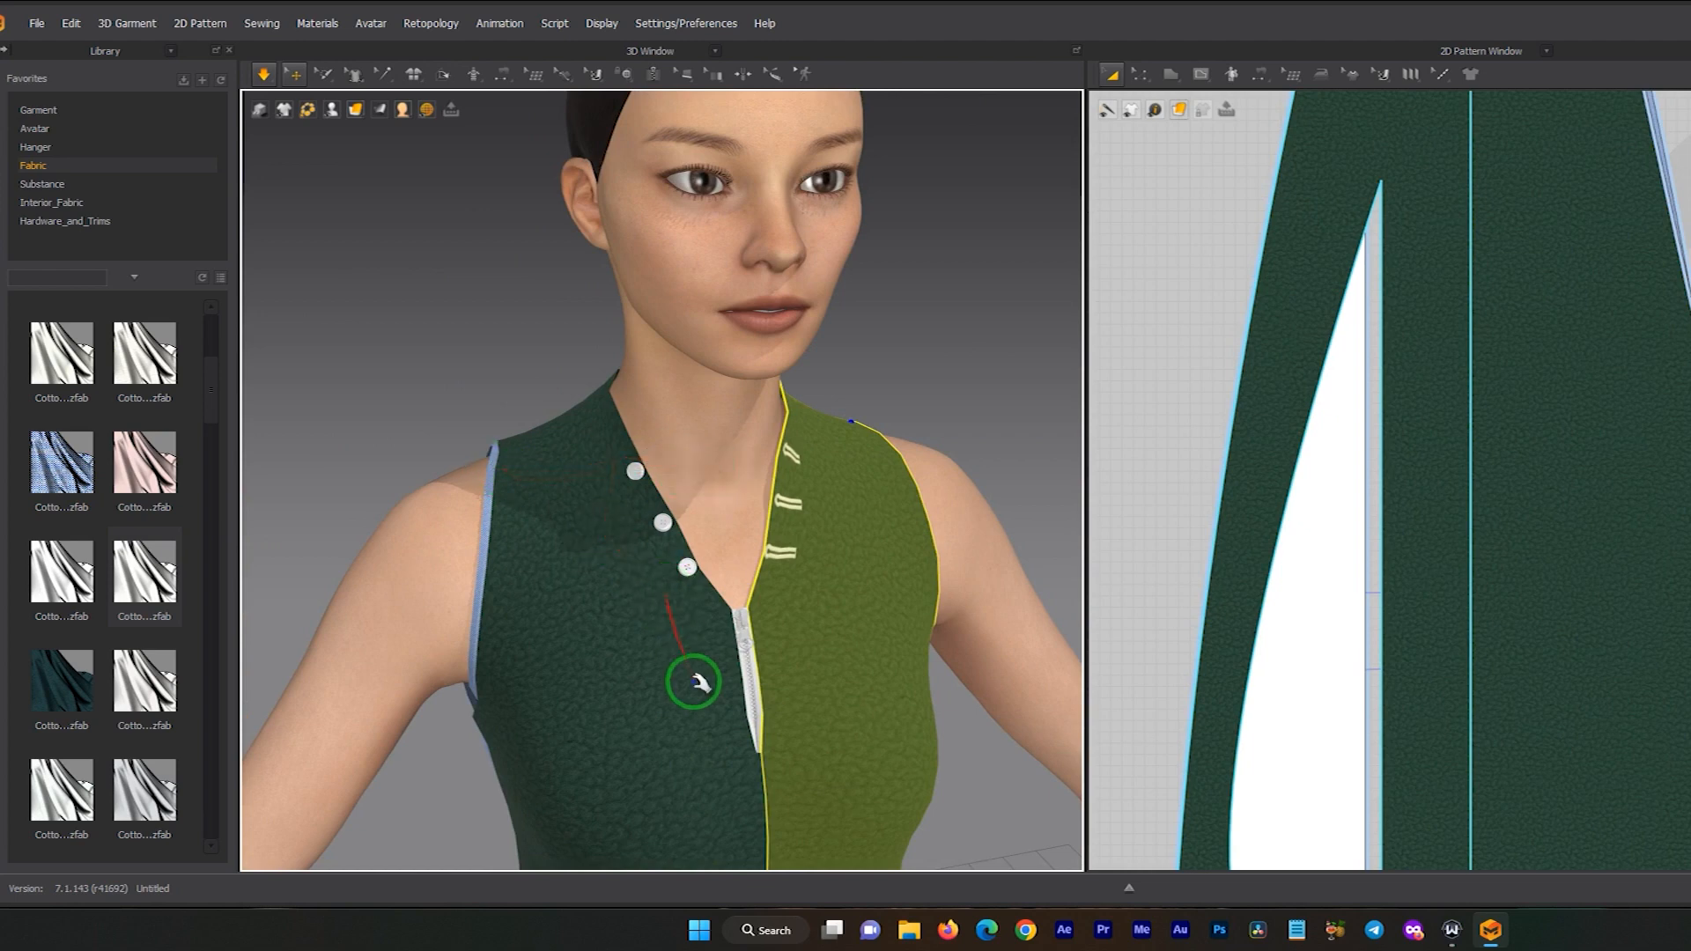
middle_click_drag(702, 615, 758, 511)
scroll(796, 563, "down", 5)
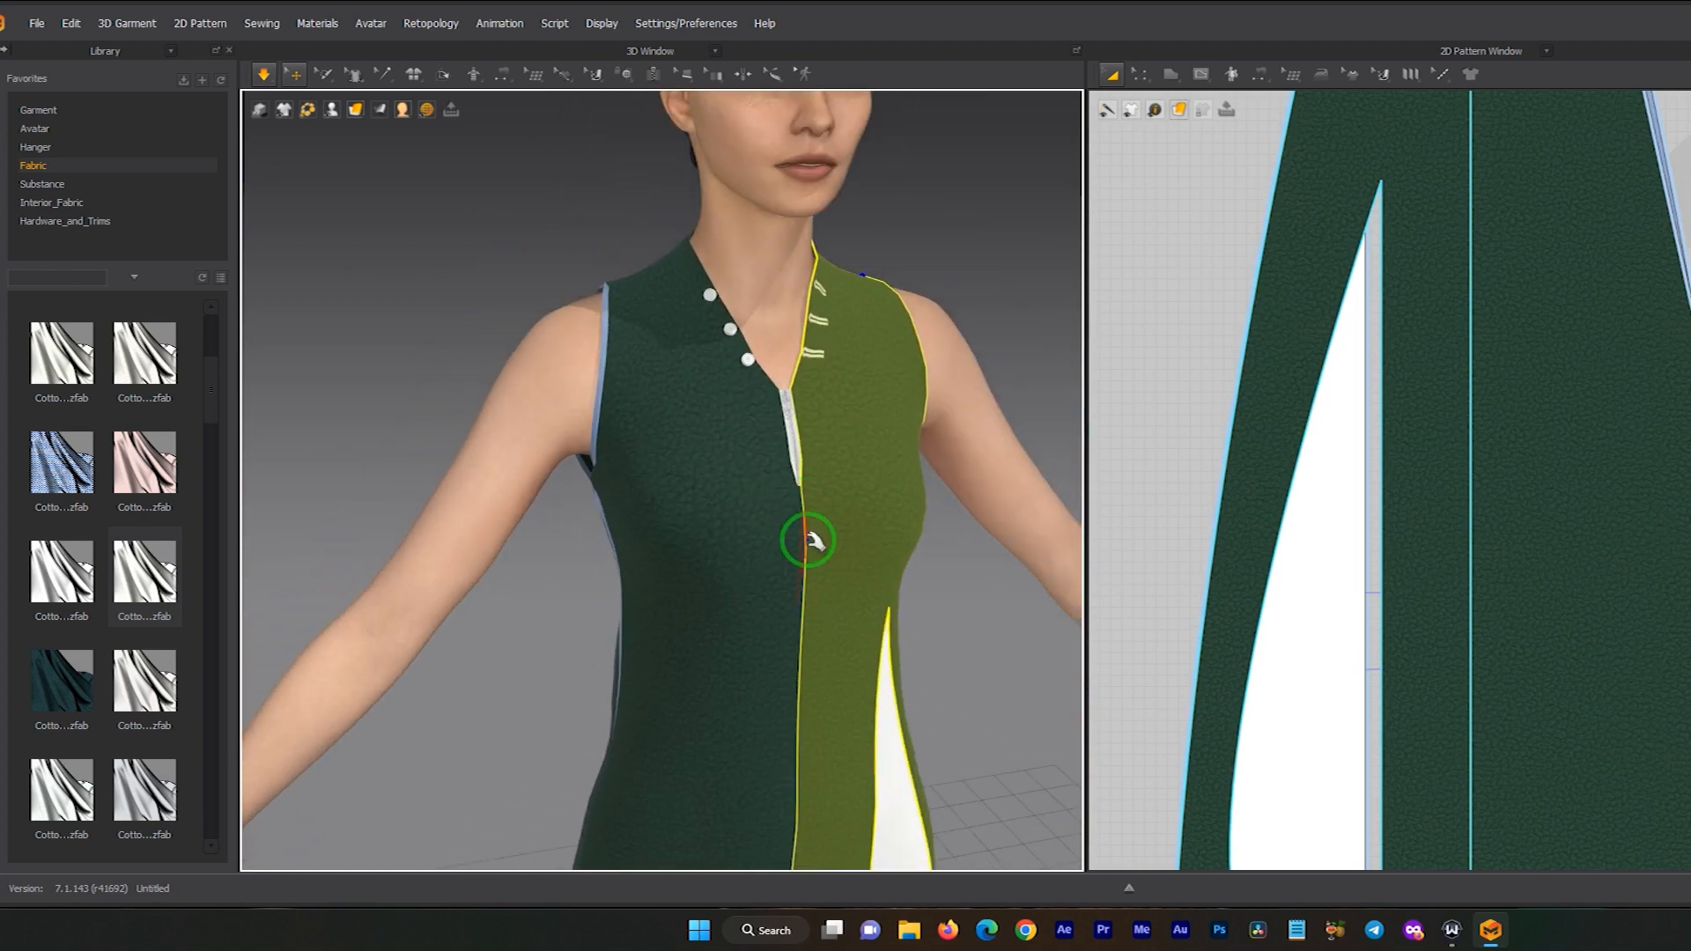
middle_click_drag(770, 423, 763, 552)
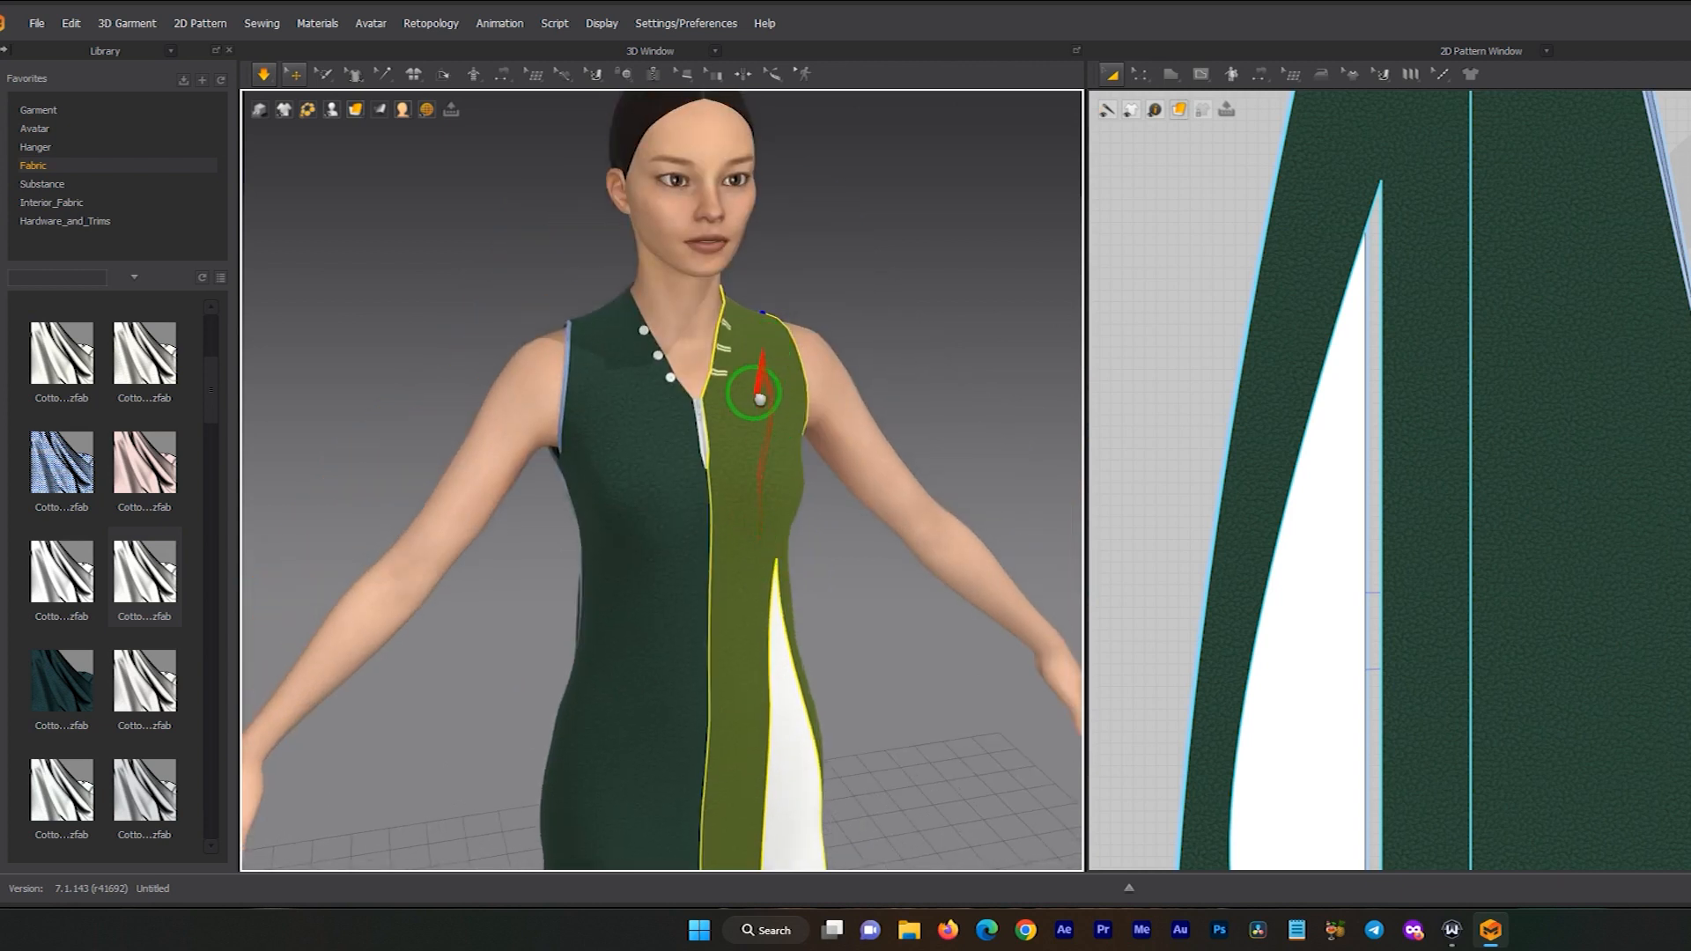
middle_click_drag(762, 359, 742, 458)
right_click_drag(705, 447, 650, 449)
scroll(738, 442, "up", 3)
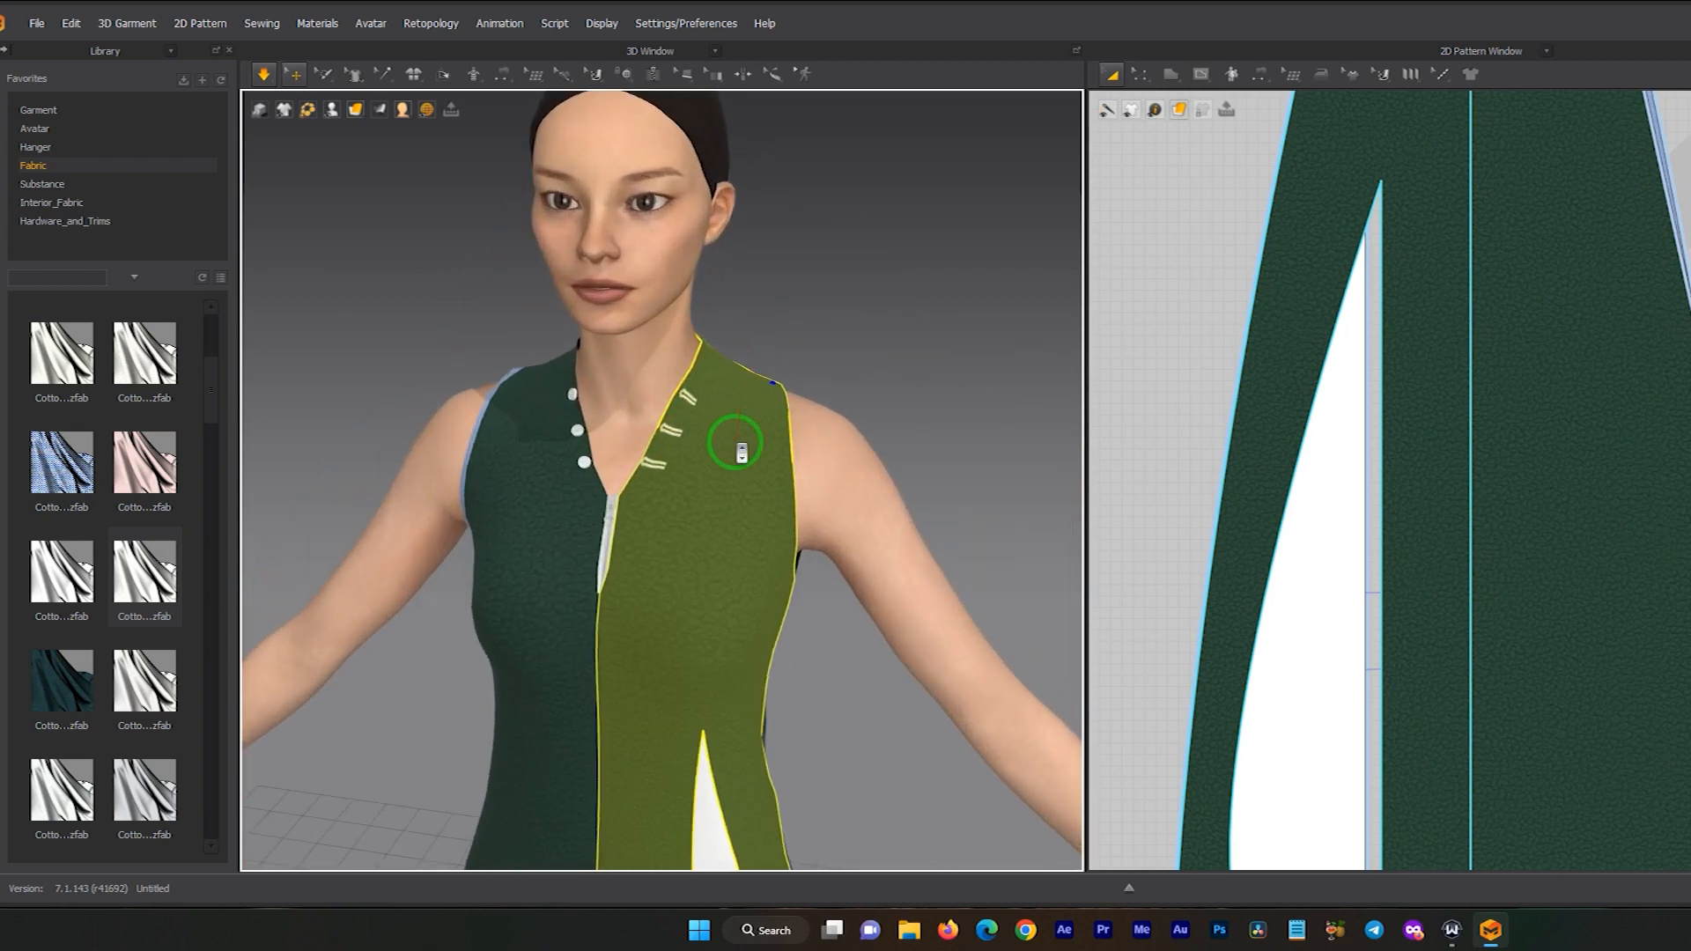
- Draw a large triangular pattern piece above the dress patterns, with its base about 1200 mm wide
middle_click_drag(738, 419, 758, 483)
scroll(757, 485, "down", 3)
middle_click_drag(709, 403, 680, 460)
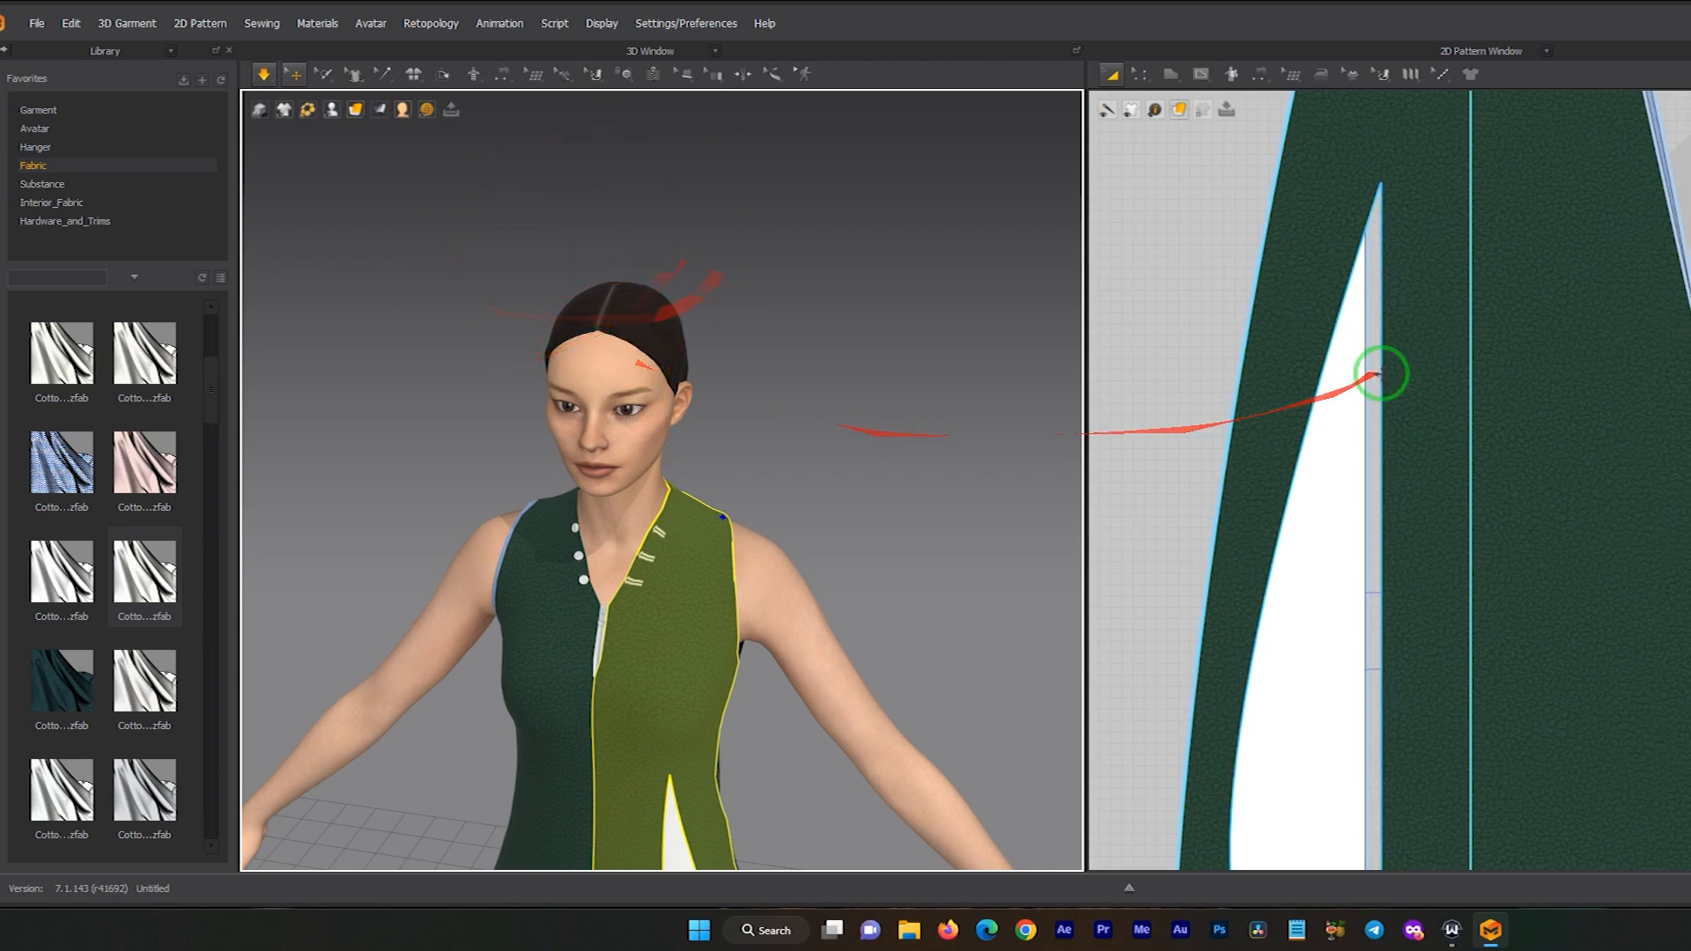
scroll(1380, 375, "down", 6)
scroll(1404, 389, "up", 5)
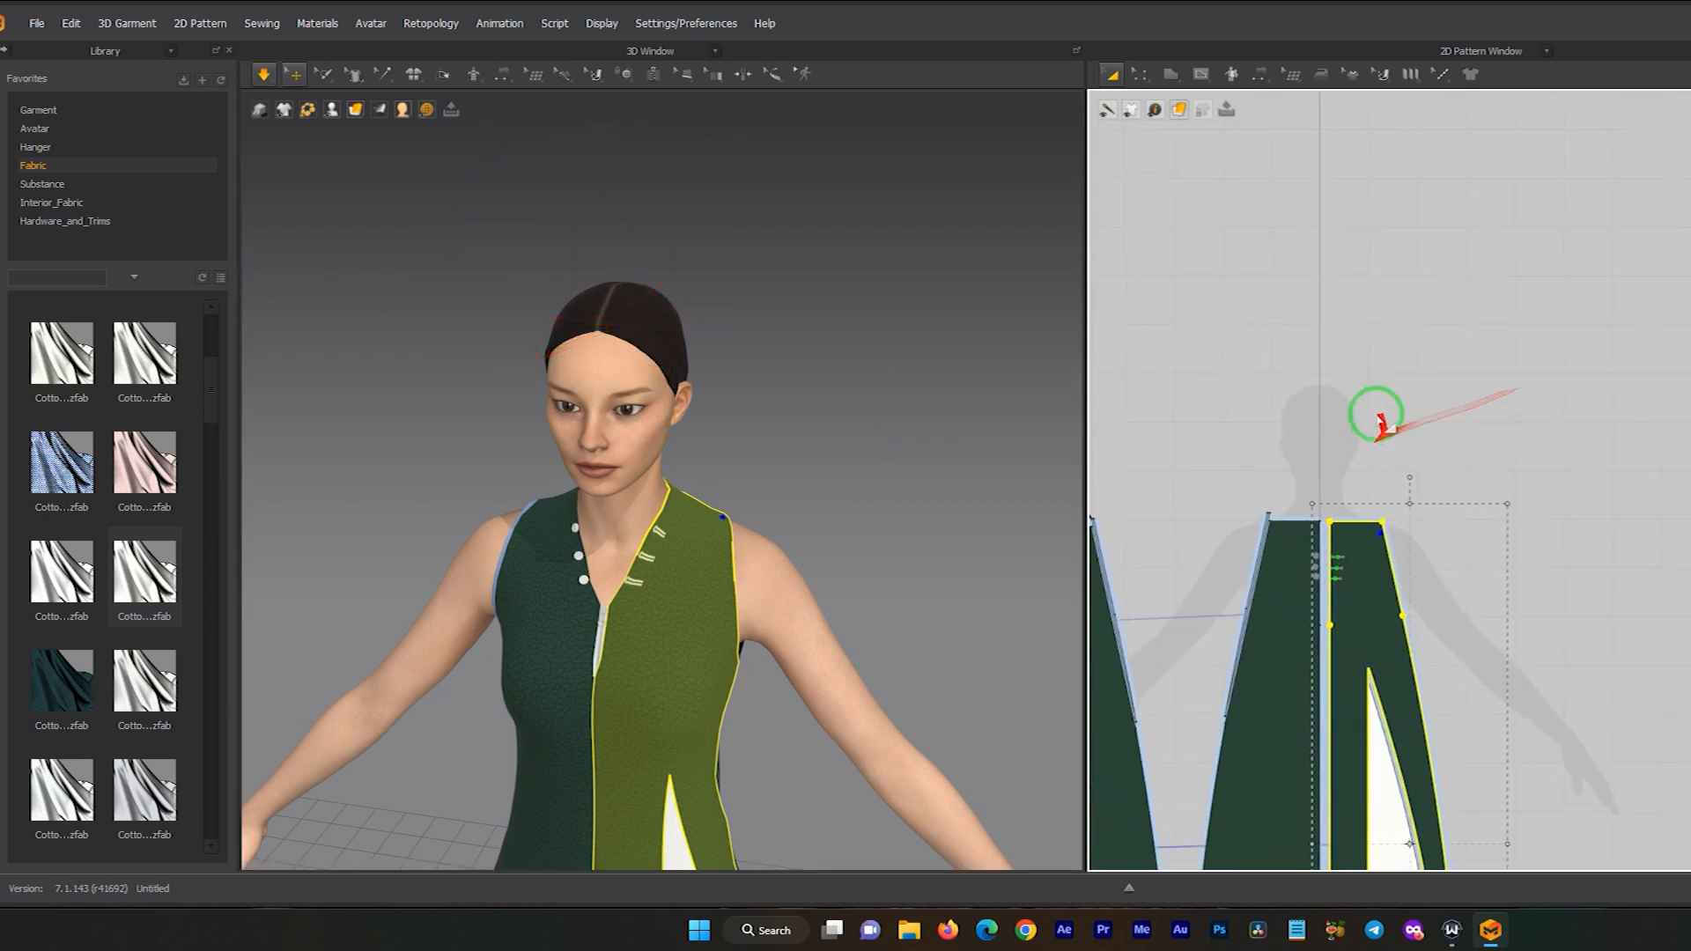
scroll(1401, 414, "down", 1)
left_click(1181, 79)
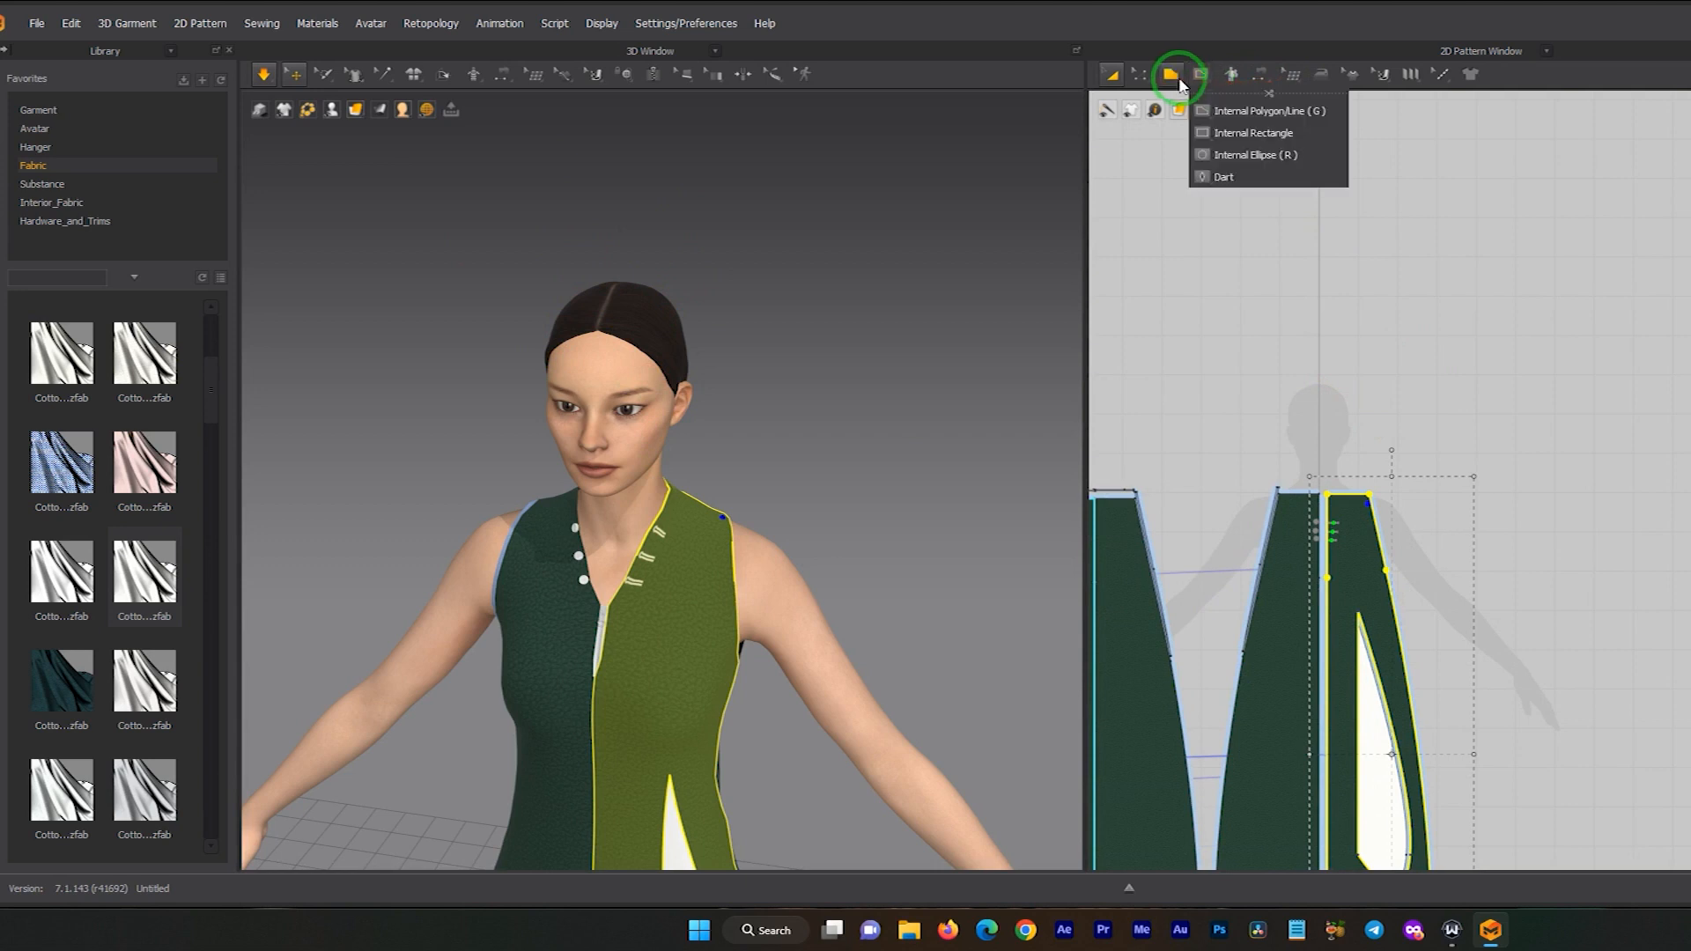
left_click(1215, 111)
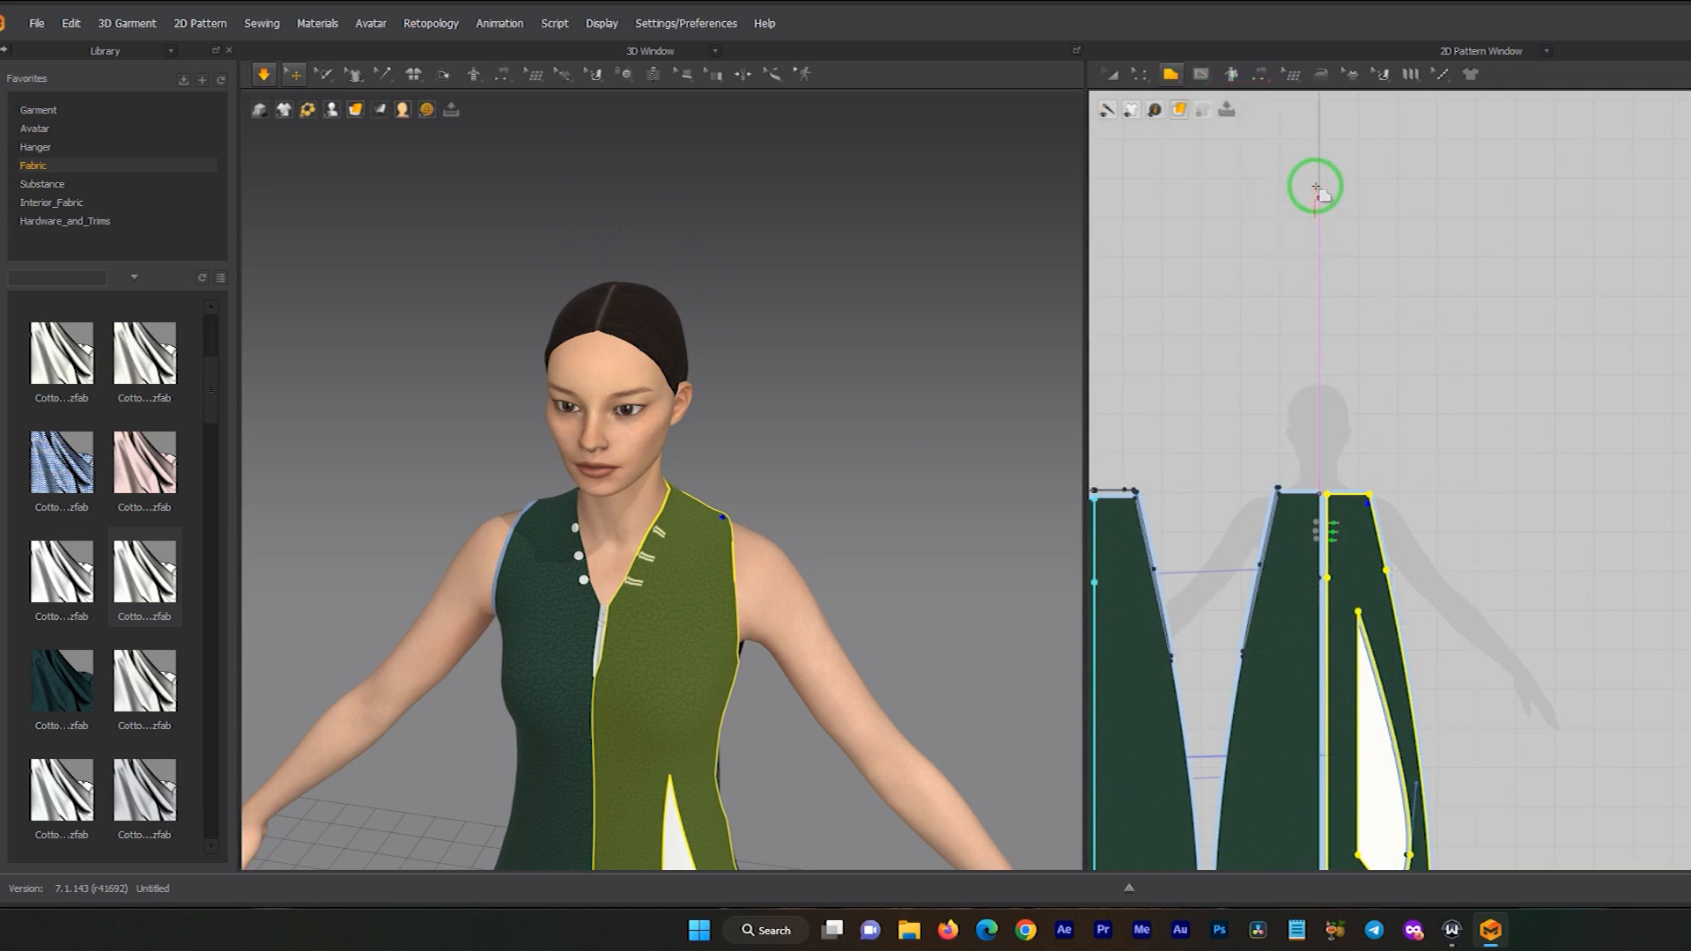
left_click(1318, 179)
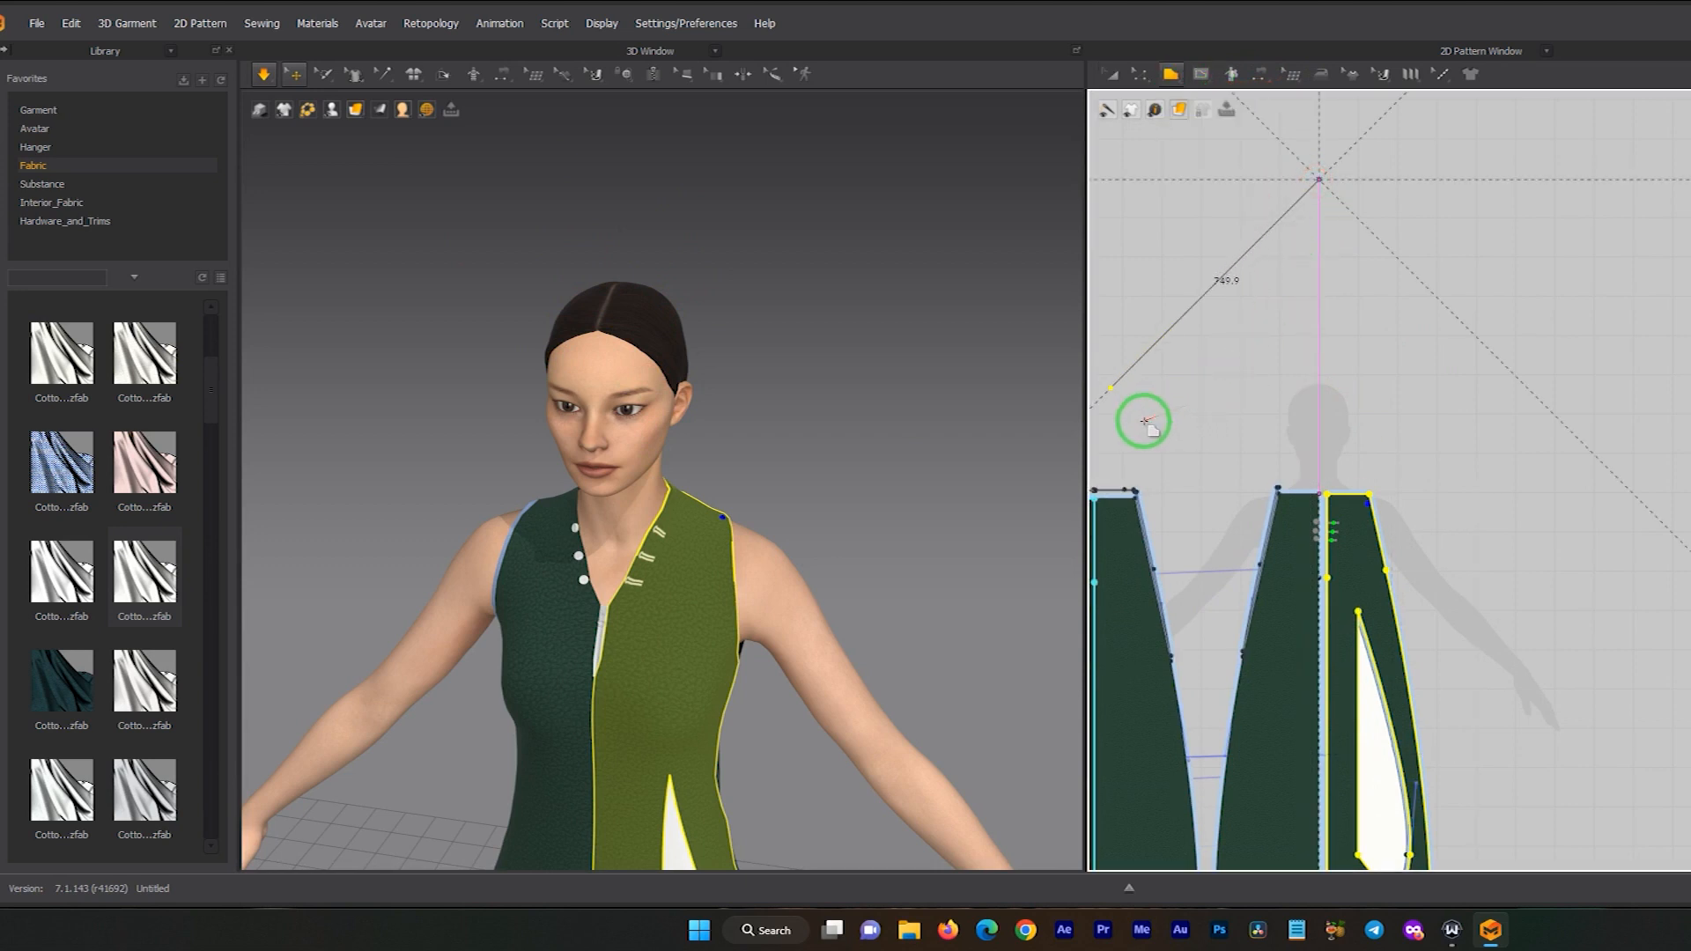
middle_click_drag(1118, 420, 1246, 432)
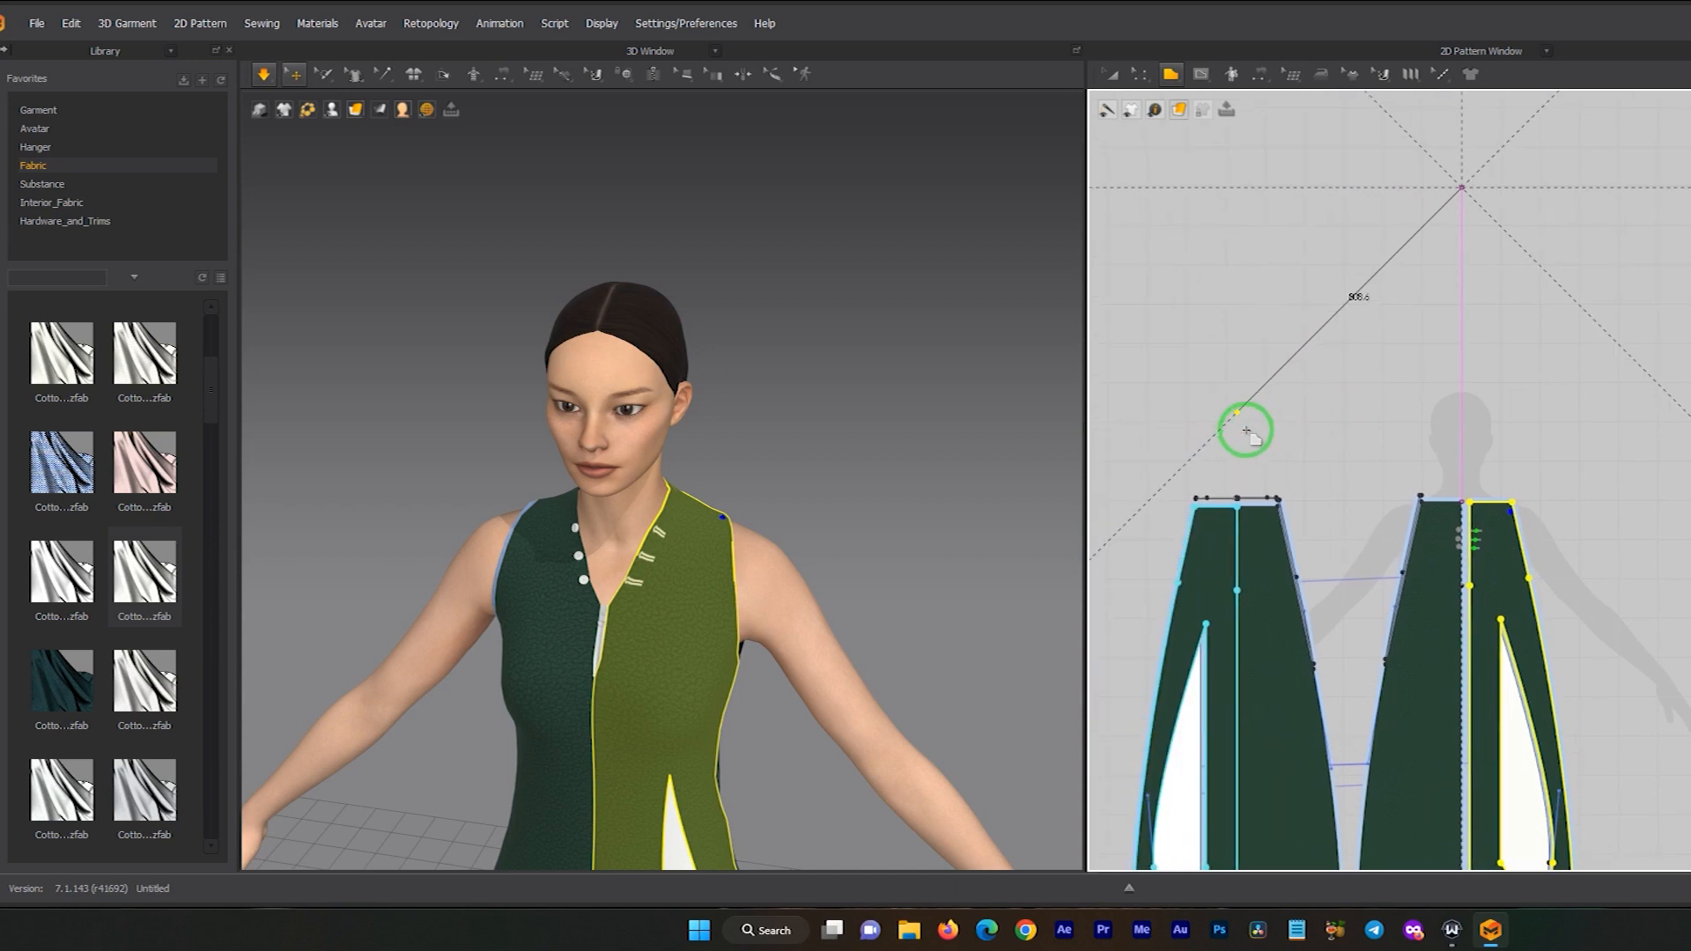
left_click(1230, 421)
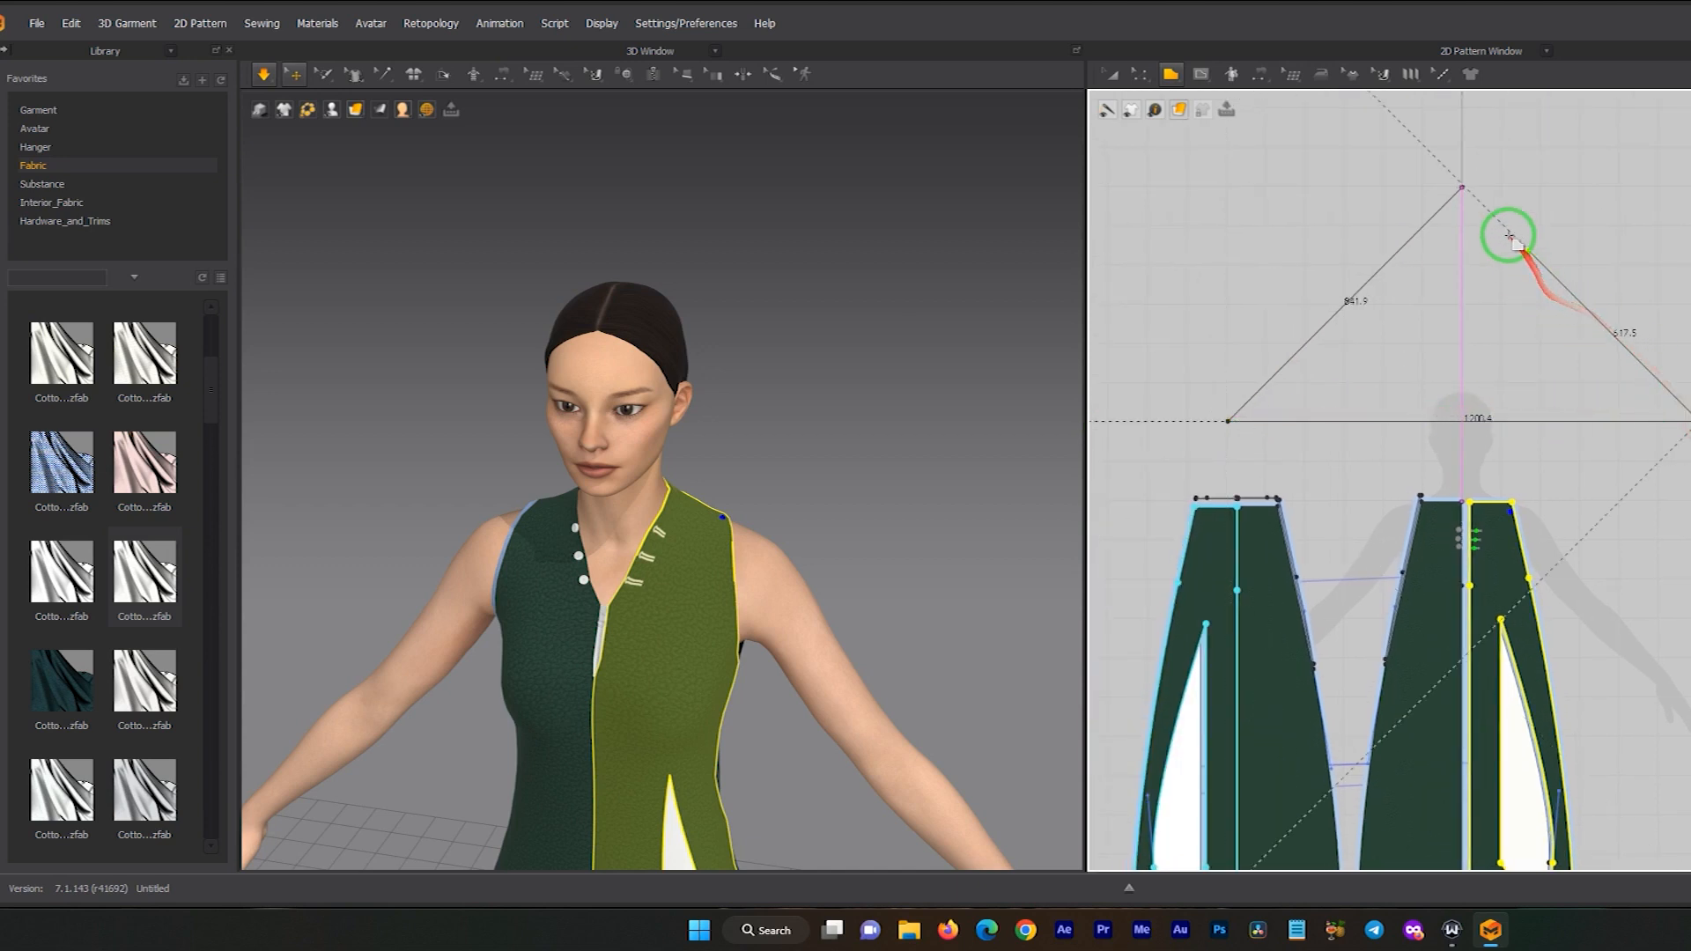
left_click(1463, 188)
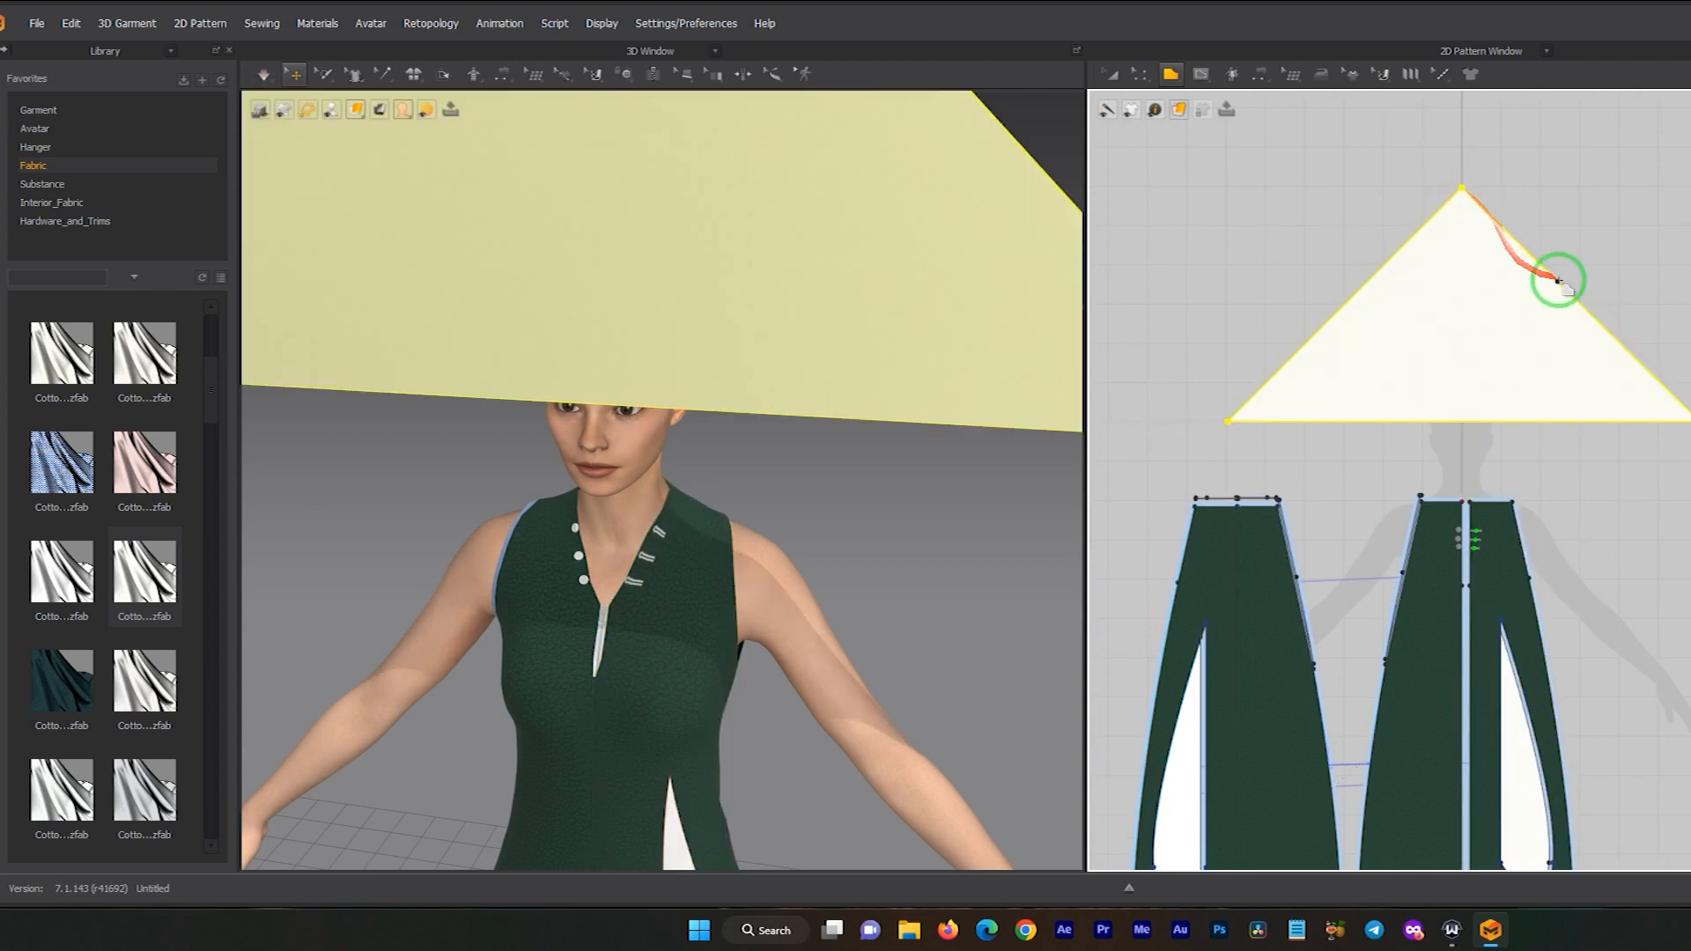
- Position the triangular piece above the avatar's head and simulate it draping down as a headscarf
scroll(849, 484, "down", 5)
right_click_drag(623, 472, 824, 489)
left_click(795, 395)
left_click_drag(841, 356, 659, 385)
scroll(801, 482, "up", 2)
right_click_drag(740, 540, 810, 339)
scroll(574, 510, "up", 5)
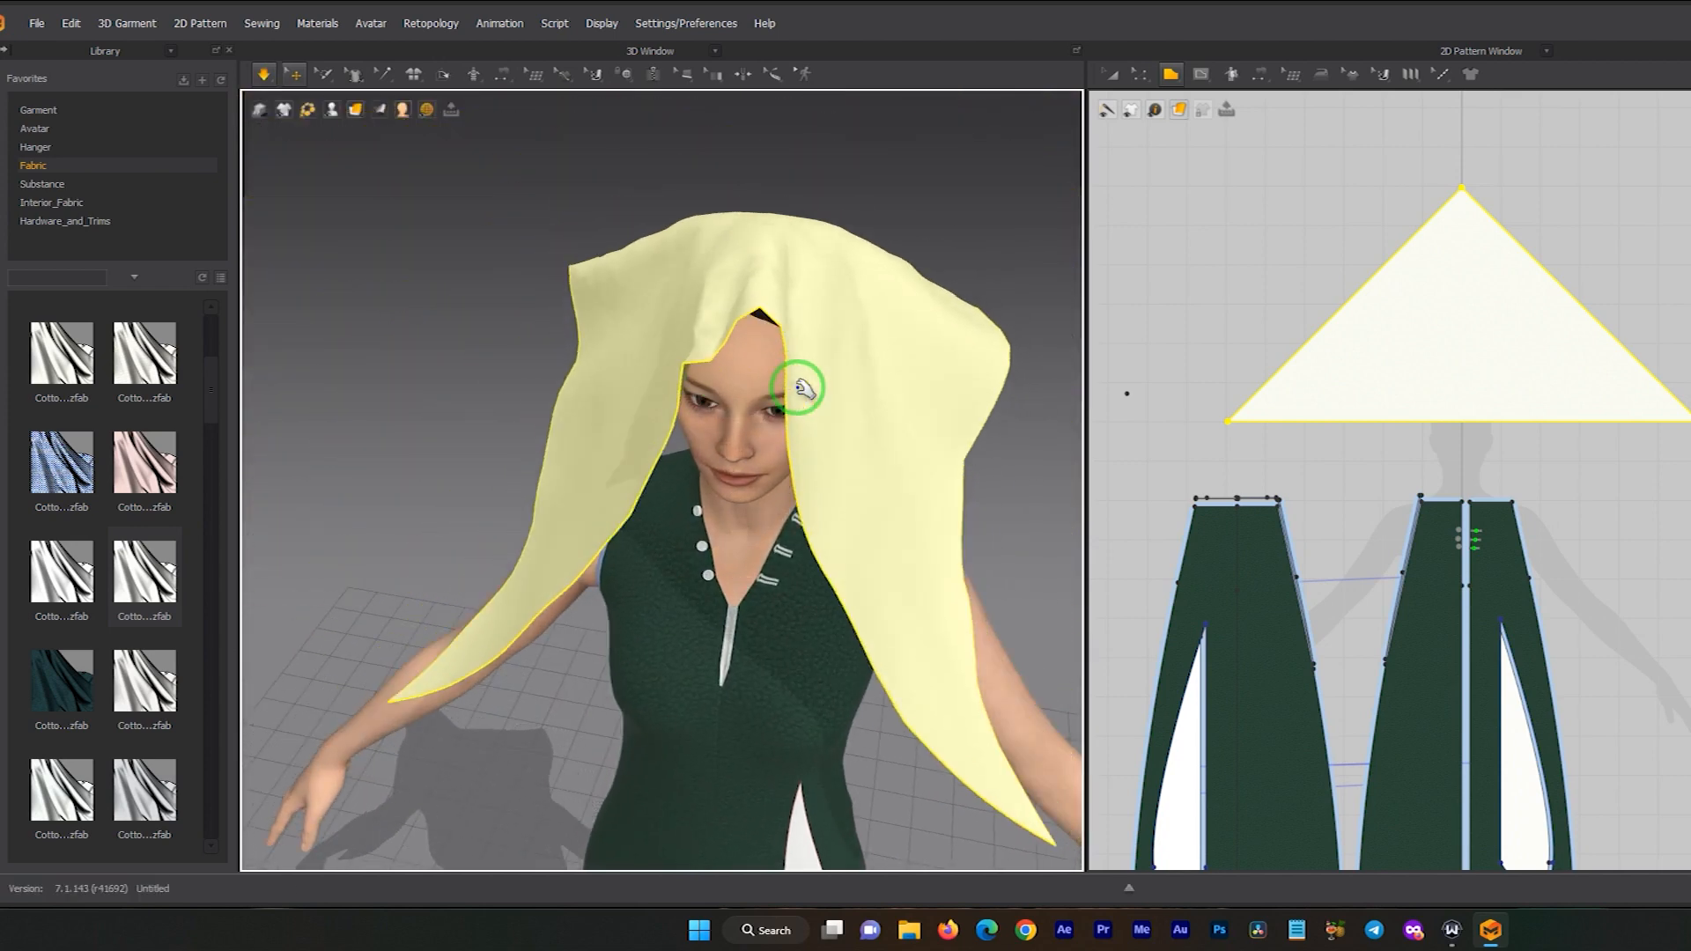
- Reposition the headscarf on the avatar's head and simulate while pulling it to frame the face
key("space")
scroll(799, 396, "down", 1)
middle_click_drag(797, 406, 715, 267)
right_click_drag(694, 307, 827, 306)
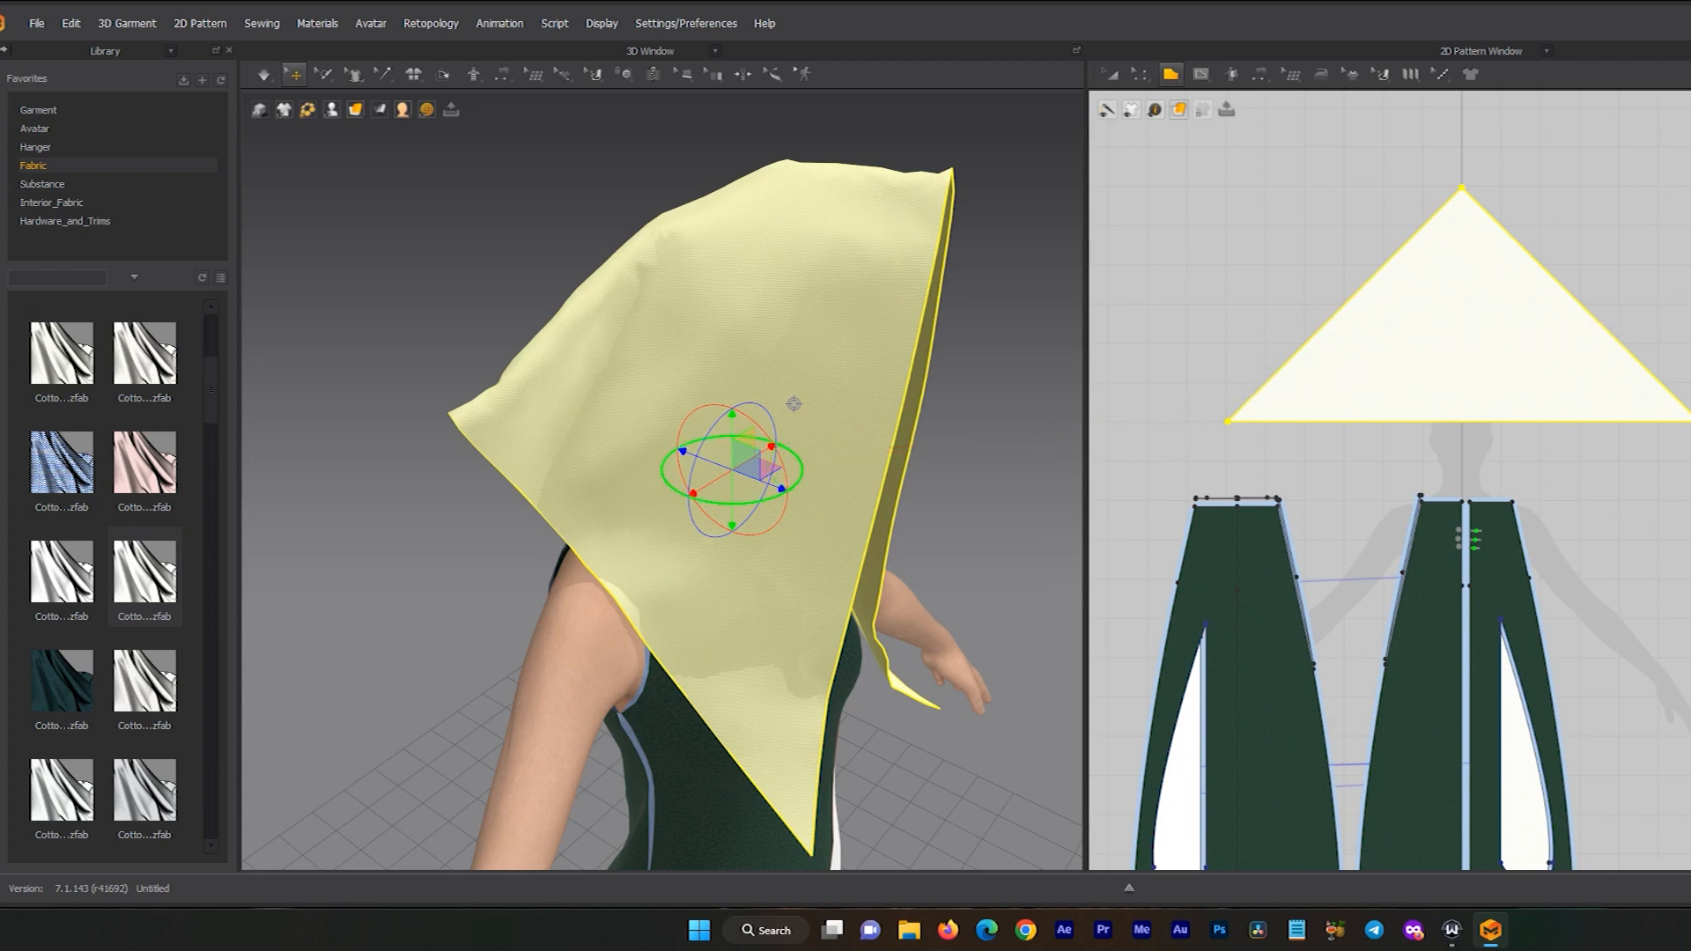
left_click(865, 332)
key("space")
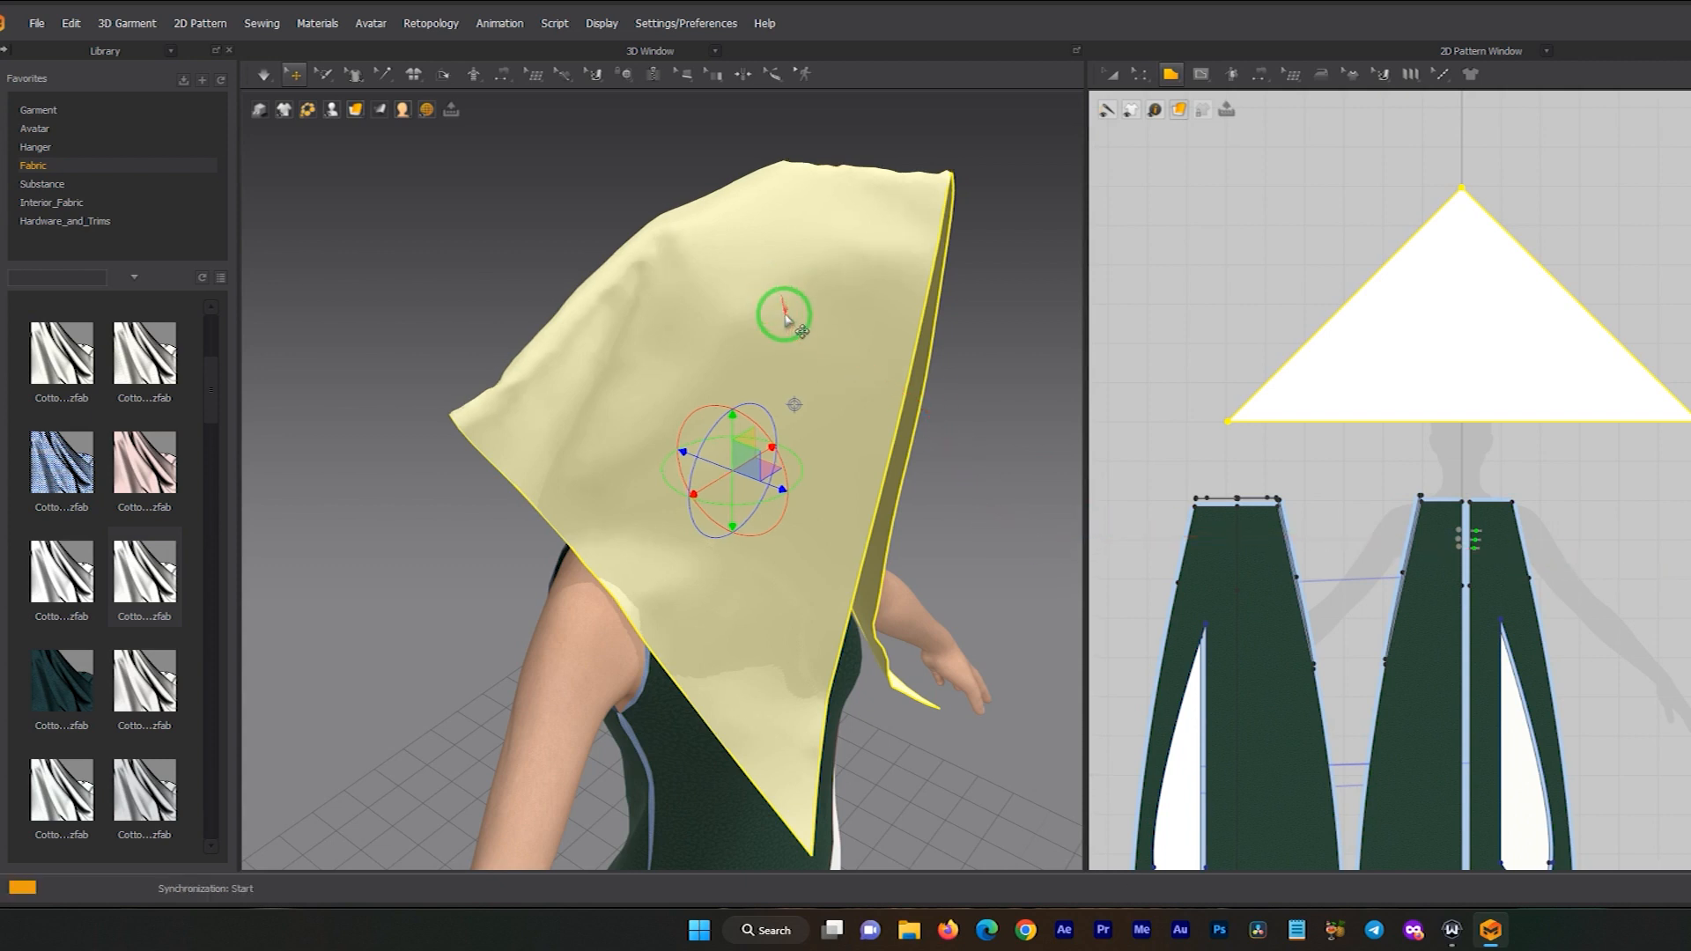
mouse_move(796, 336)
left_mouse_down()
mouse_move(801, 272)
mouse_move(781, 276)
mouse_move(750, 224)
mouse_move(683, 189)
mouse_move(767, 291)
left_mouse_up()
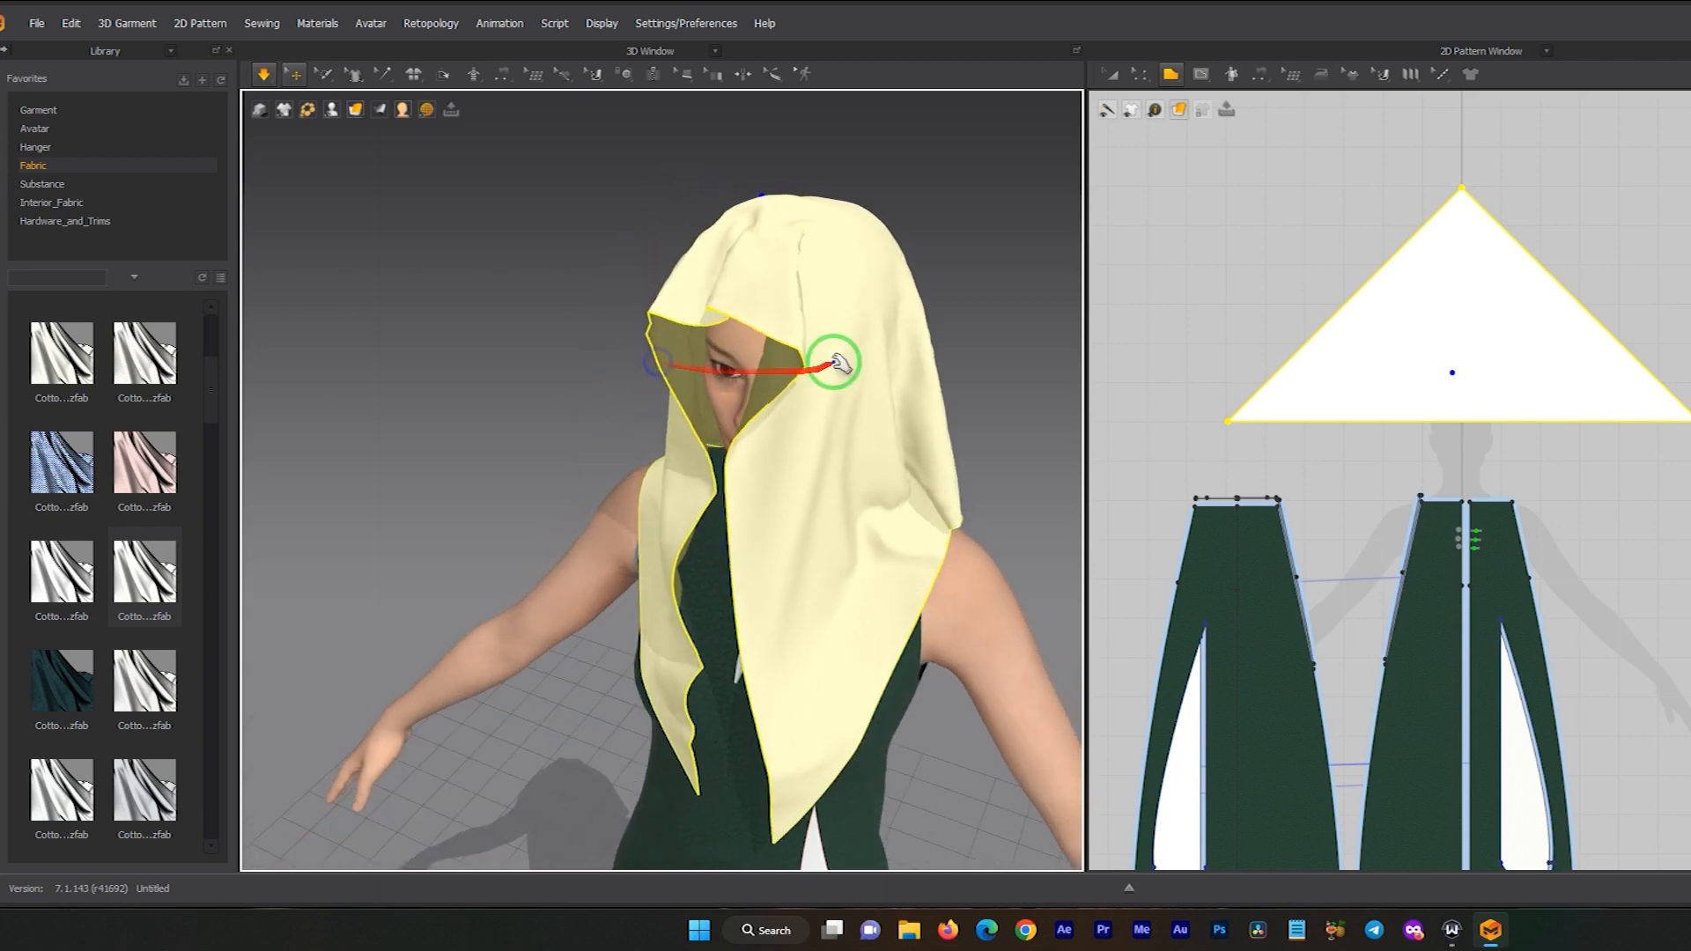
mouse_move(837, 366)
left_mouse_down()
mouse_move(890, 332)
mouse_move(826, 342)
mouse_move(729, 283)
mouse_move(717, 370)
left_mouse_up()
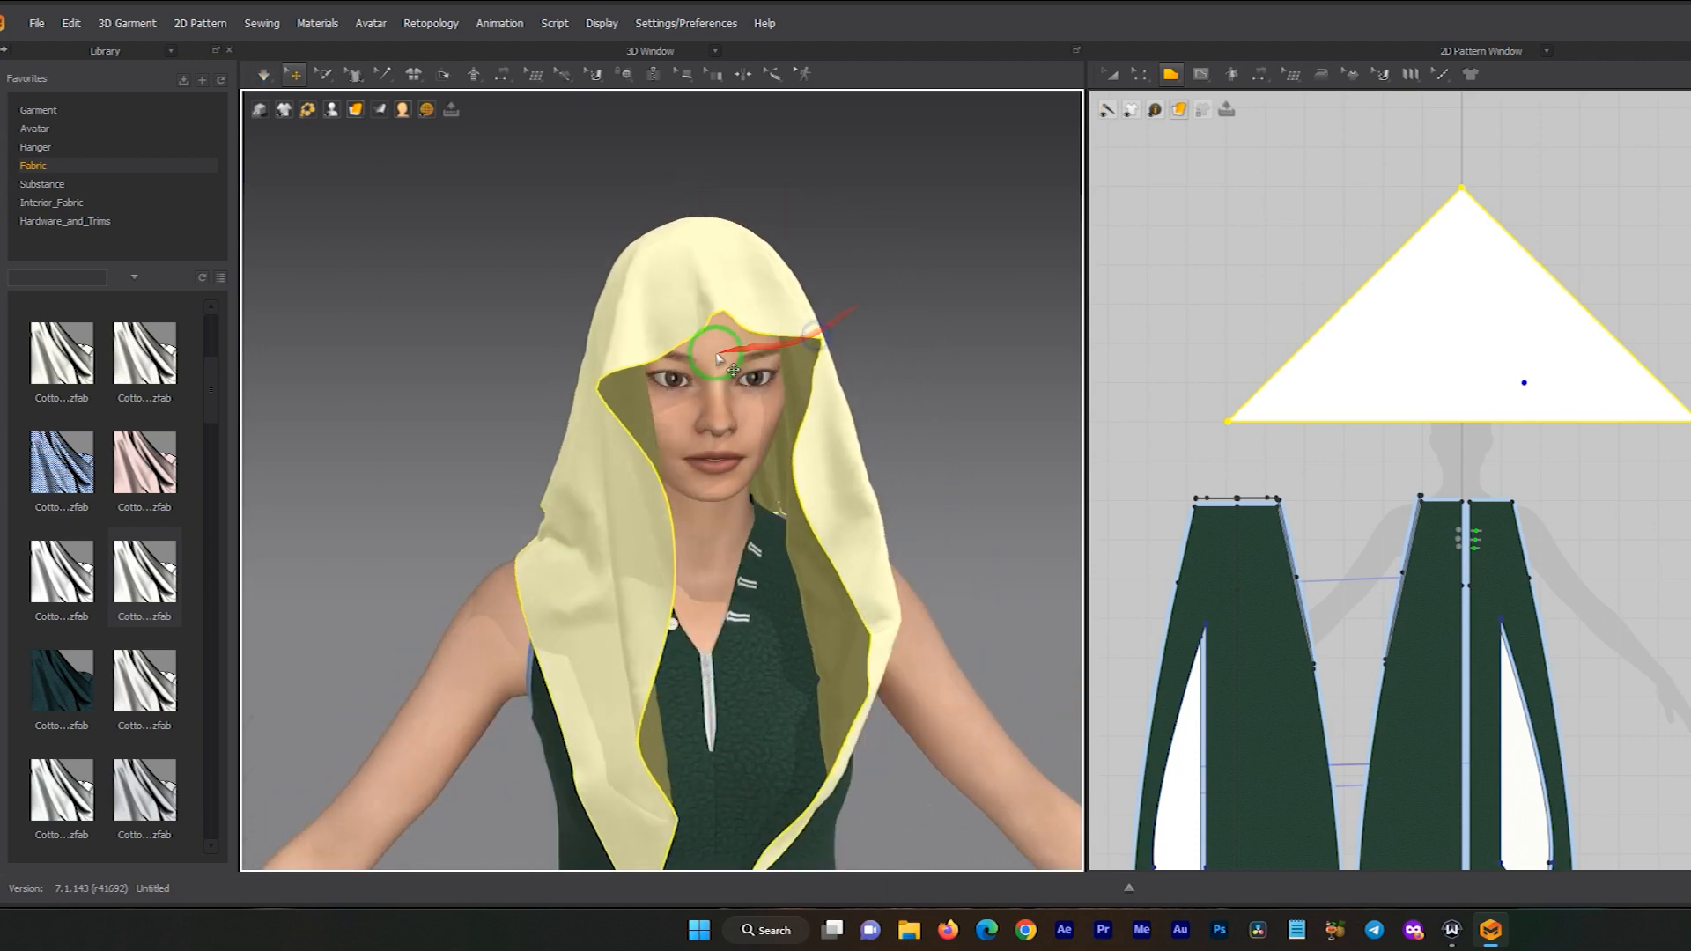
- Adjust the scarf's drape and tack it to one side of the head with Tack on Avatar
mouse_move(776, 357)
left_mouse_down()
mouse_move(533, 258)
mouse_move(422, 181)
mouse_move(379, 95)
left_mouse_up()
left_click(381, 78)
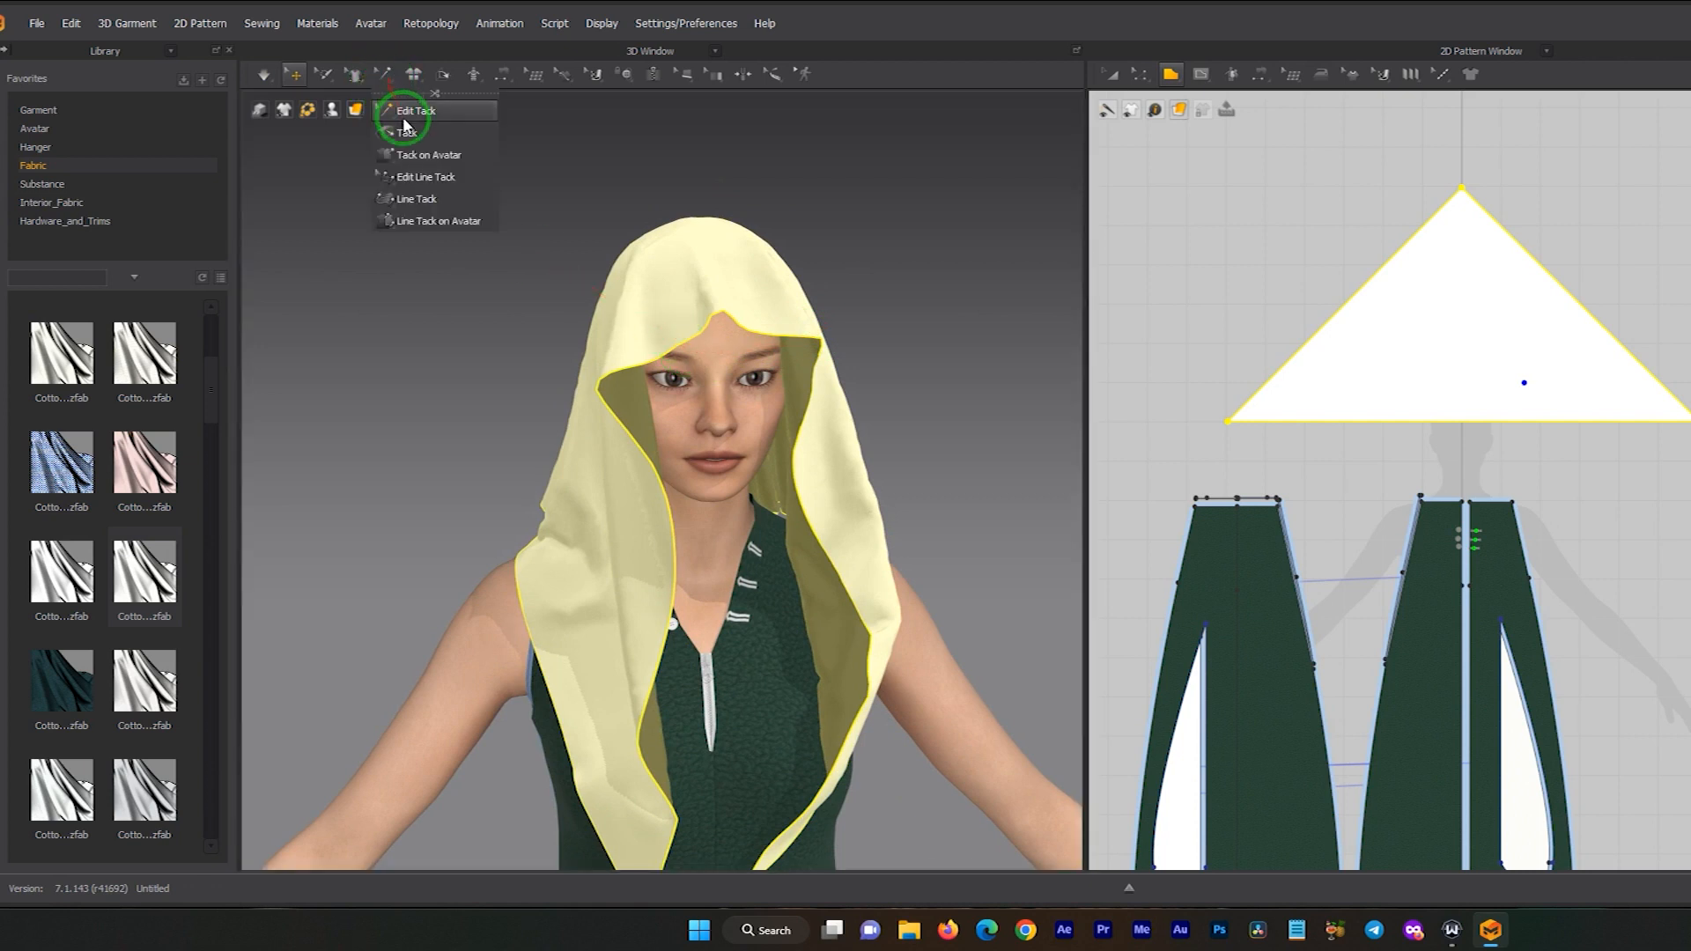
left_click(419, 162)
scroll(793, 330, "up", 5)
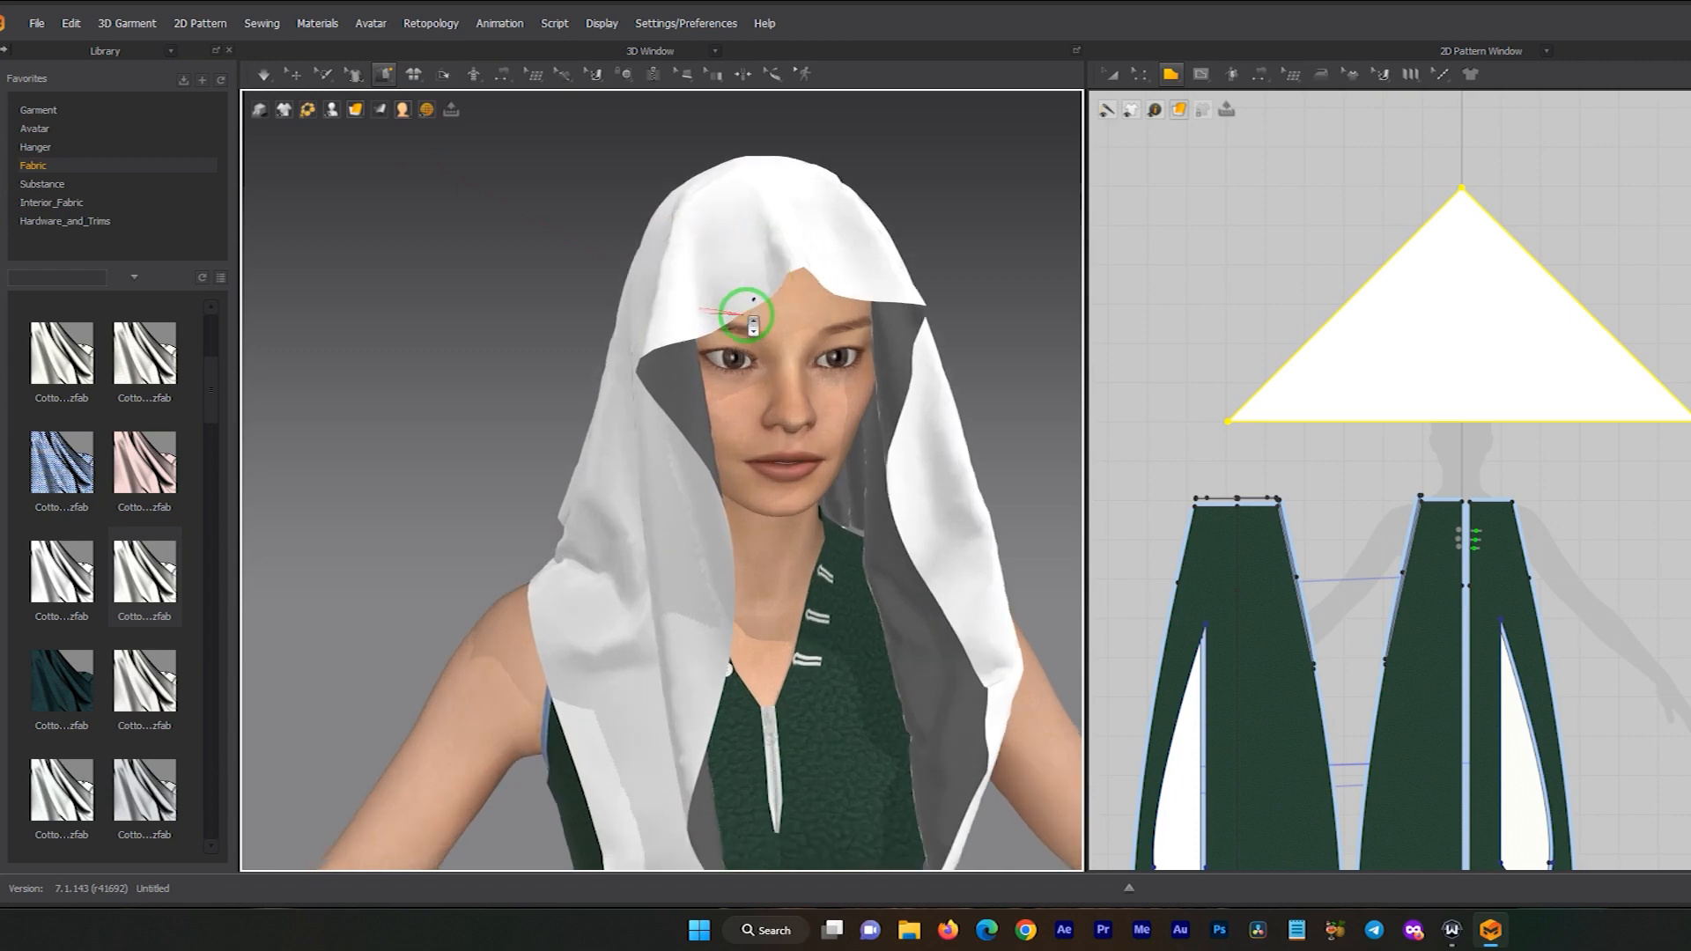
scroll(804, 333, "down", 4)
mouse_move(803, 333)
right_mouse_down()
mouse_move(861, 336)
mouse_move(807, 354)
right_mouse_up()
right_click_drag(735, 467, 797, 398)
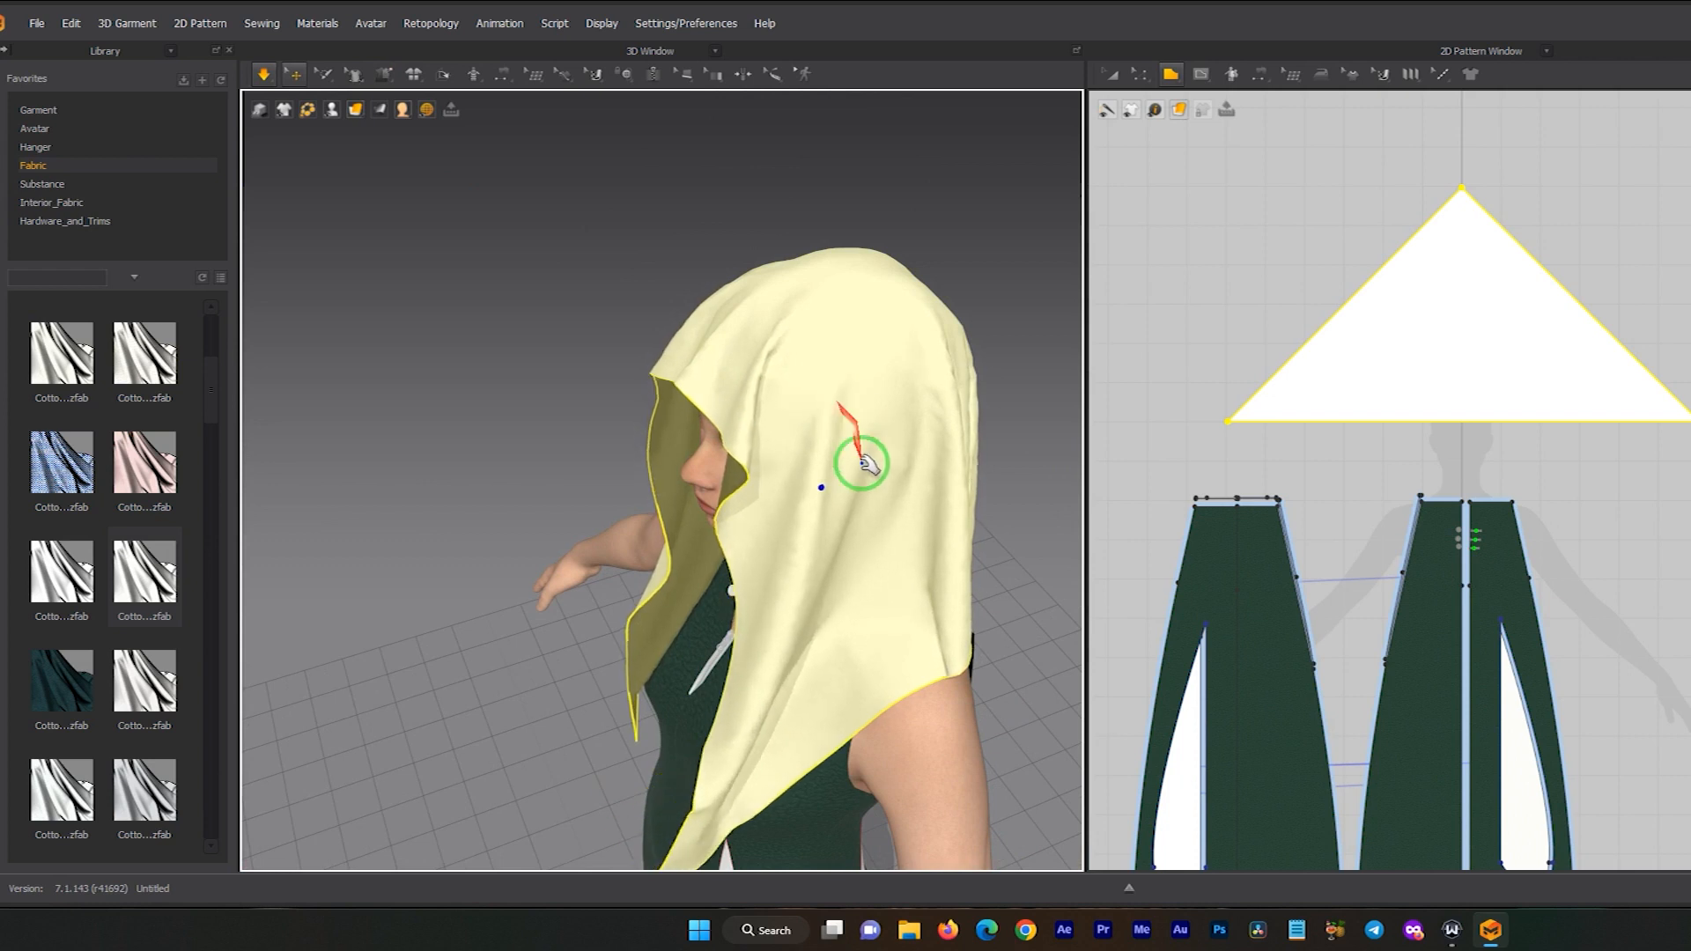
key("w")
scroll(858, 377, "up", 3)
middle_click_drag(887, 309, 759, 412)
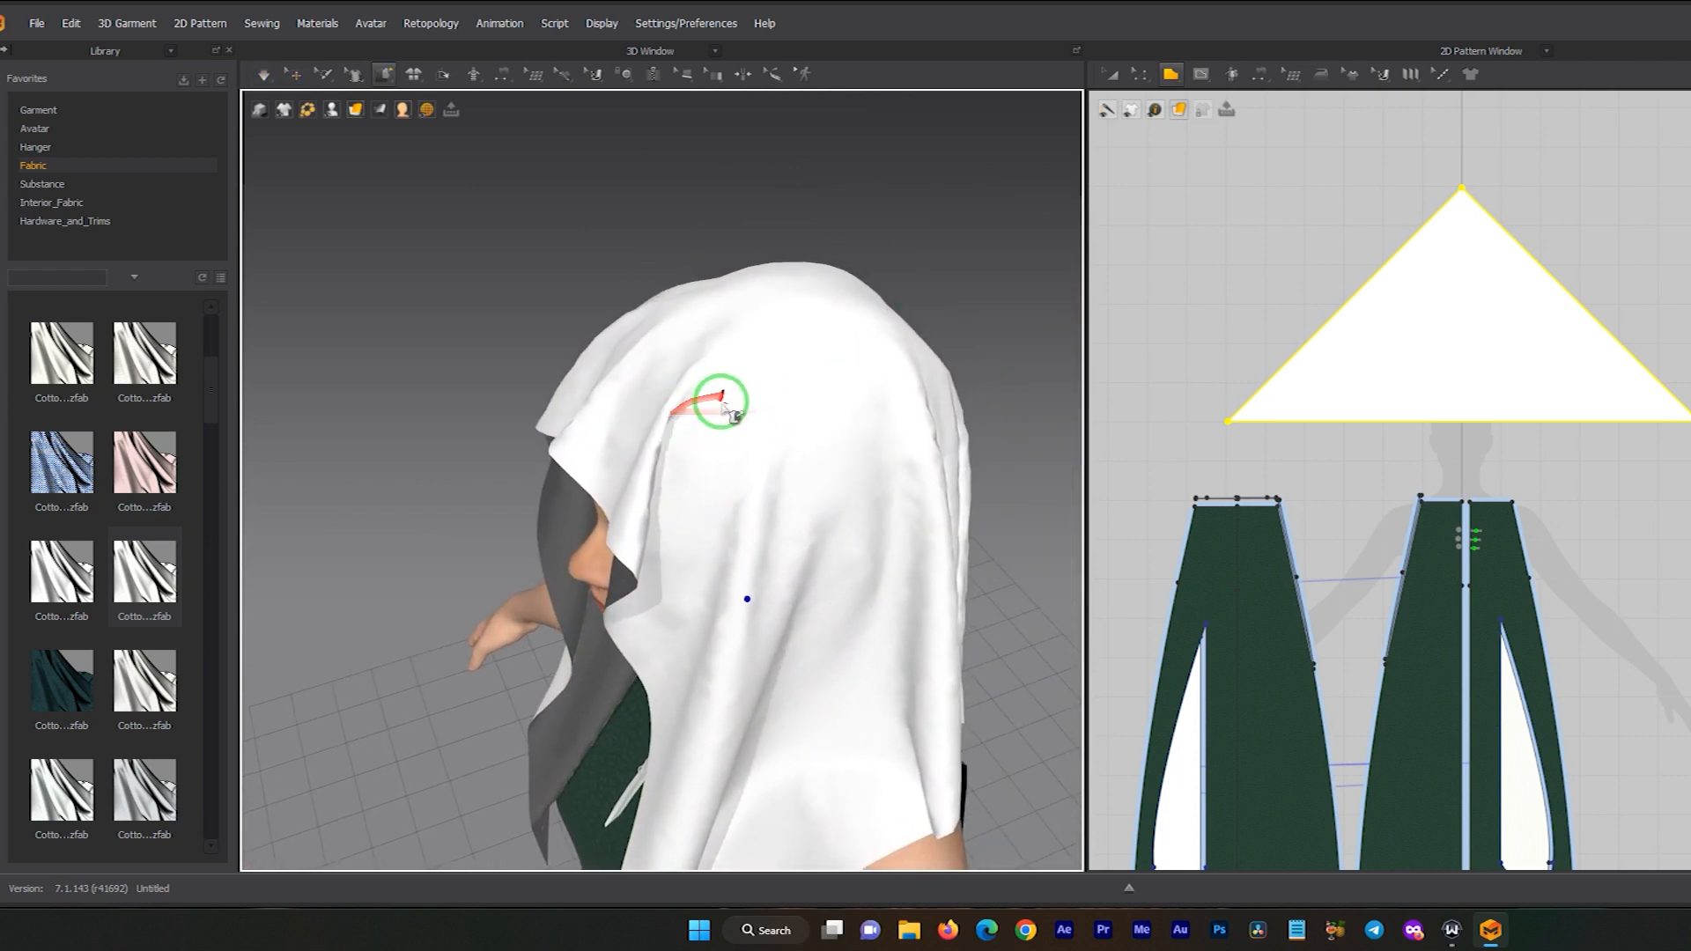
left_click(721, 402)
right_click_drag(722, 419, 617, 603)
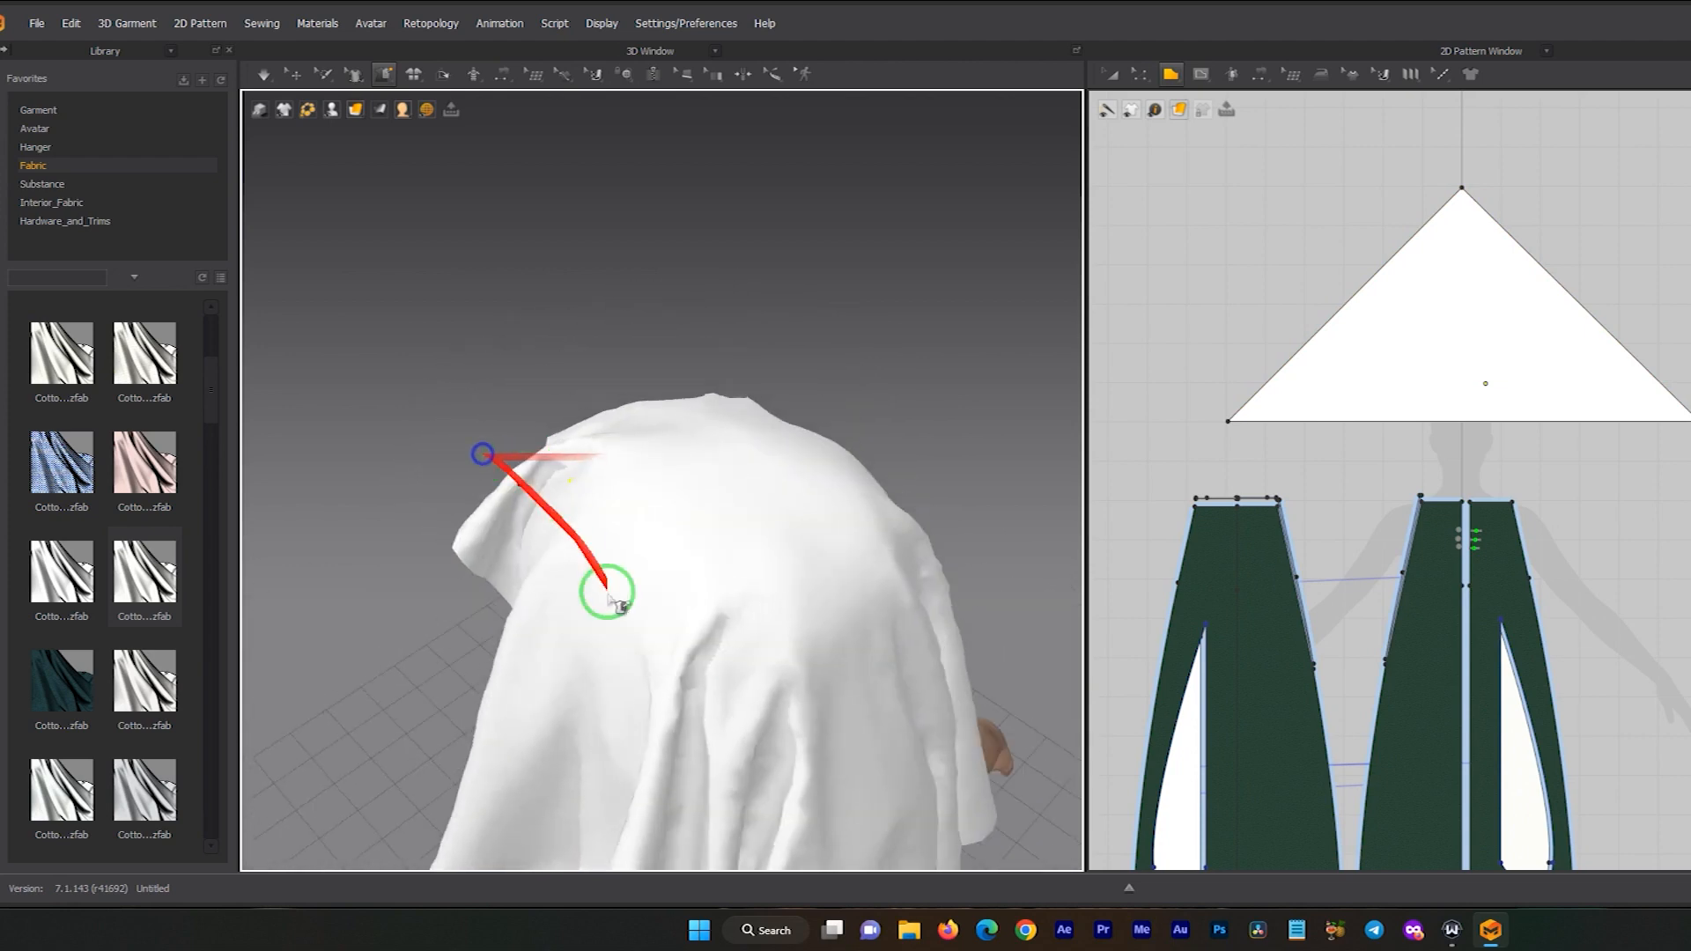
- Add four more avatar tacks to the scarf around the back and other side of the head
left_click(660, 600)
left_click(656, 600)
right_click_drag(709, 632, 528, 370)
left_click(503, 396)
left_click(506, 396)
left_click(739, 401)
left_click(738, 408)
left_click(533, 362)
left_click(537, 361)
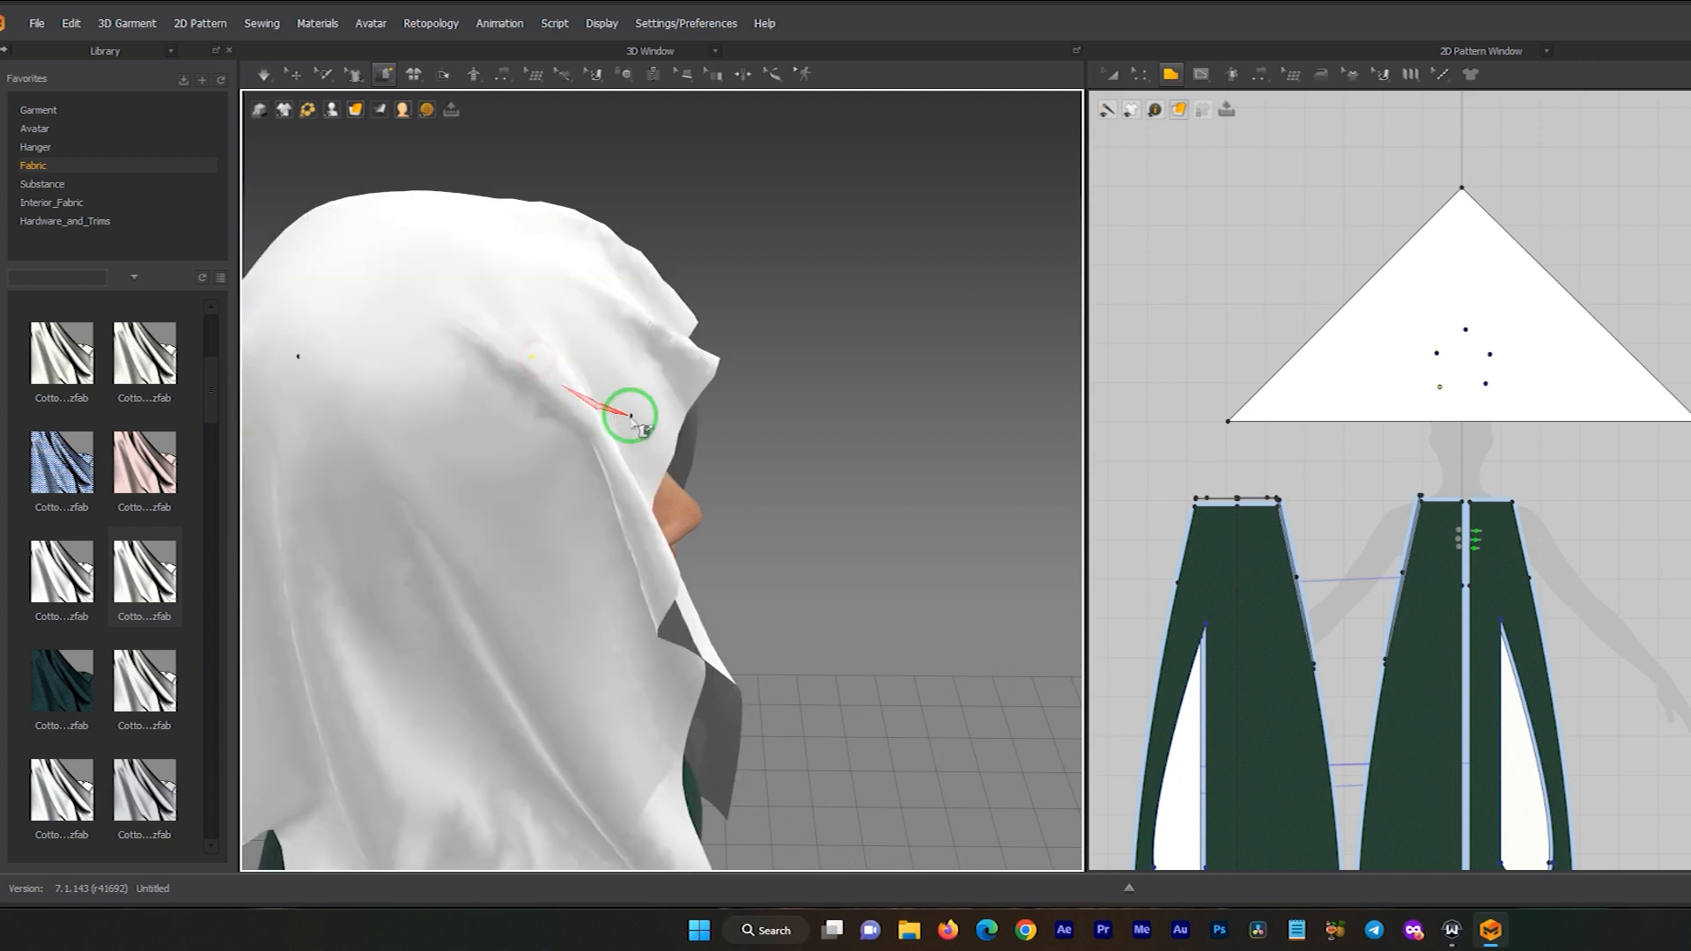
- Simulate the tacked scarf and pull one end away from the chest to uncover the neckline
key("space")
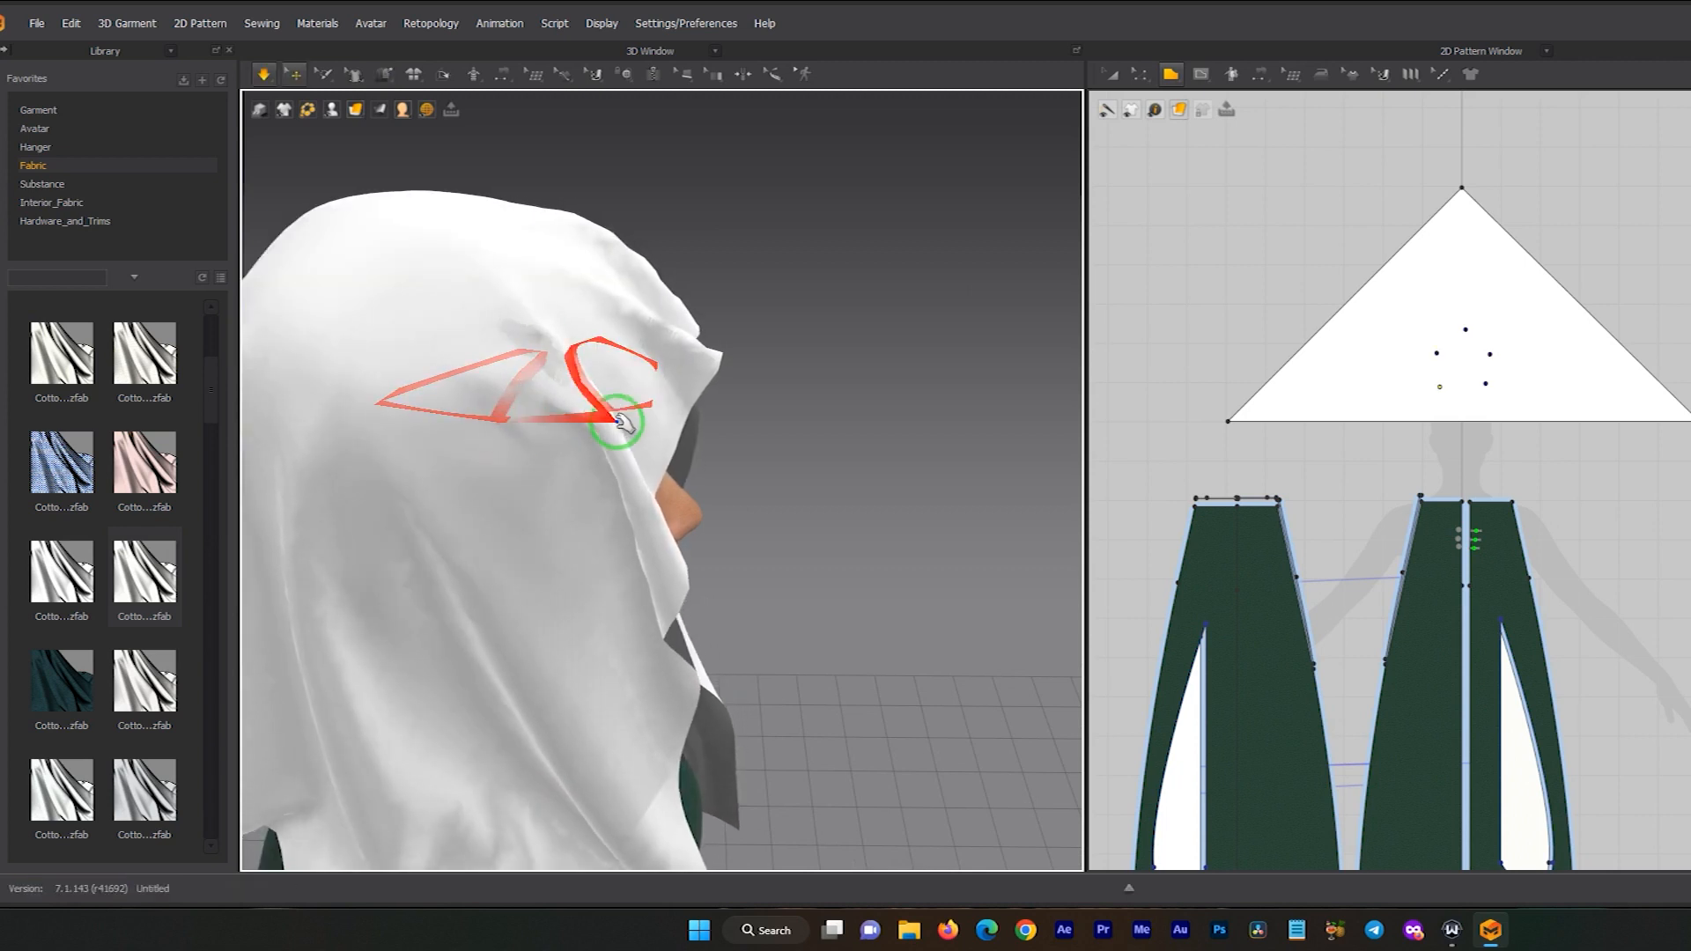
right_click_drag(540, 461, 466, 414)
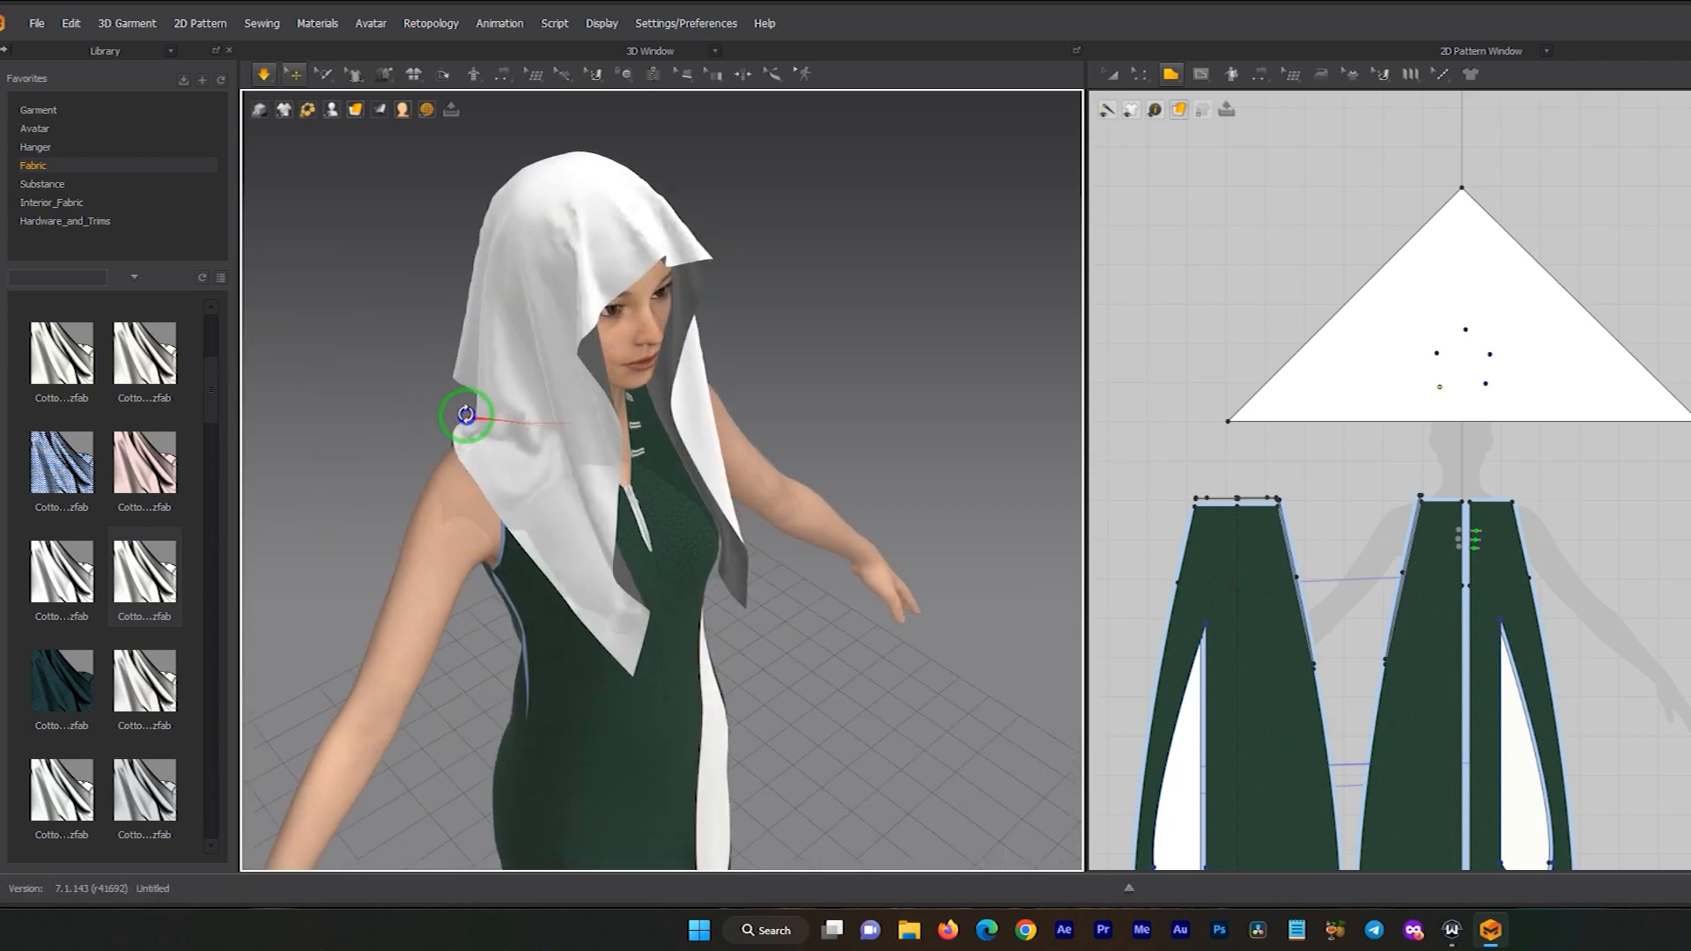
left_click_drag(578, 498, 235, 386)
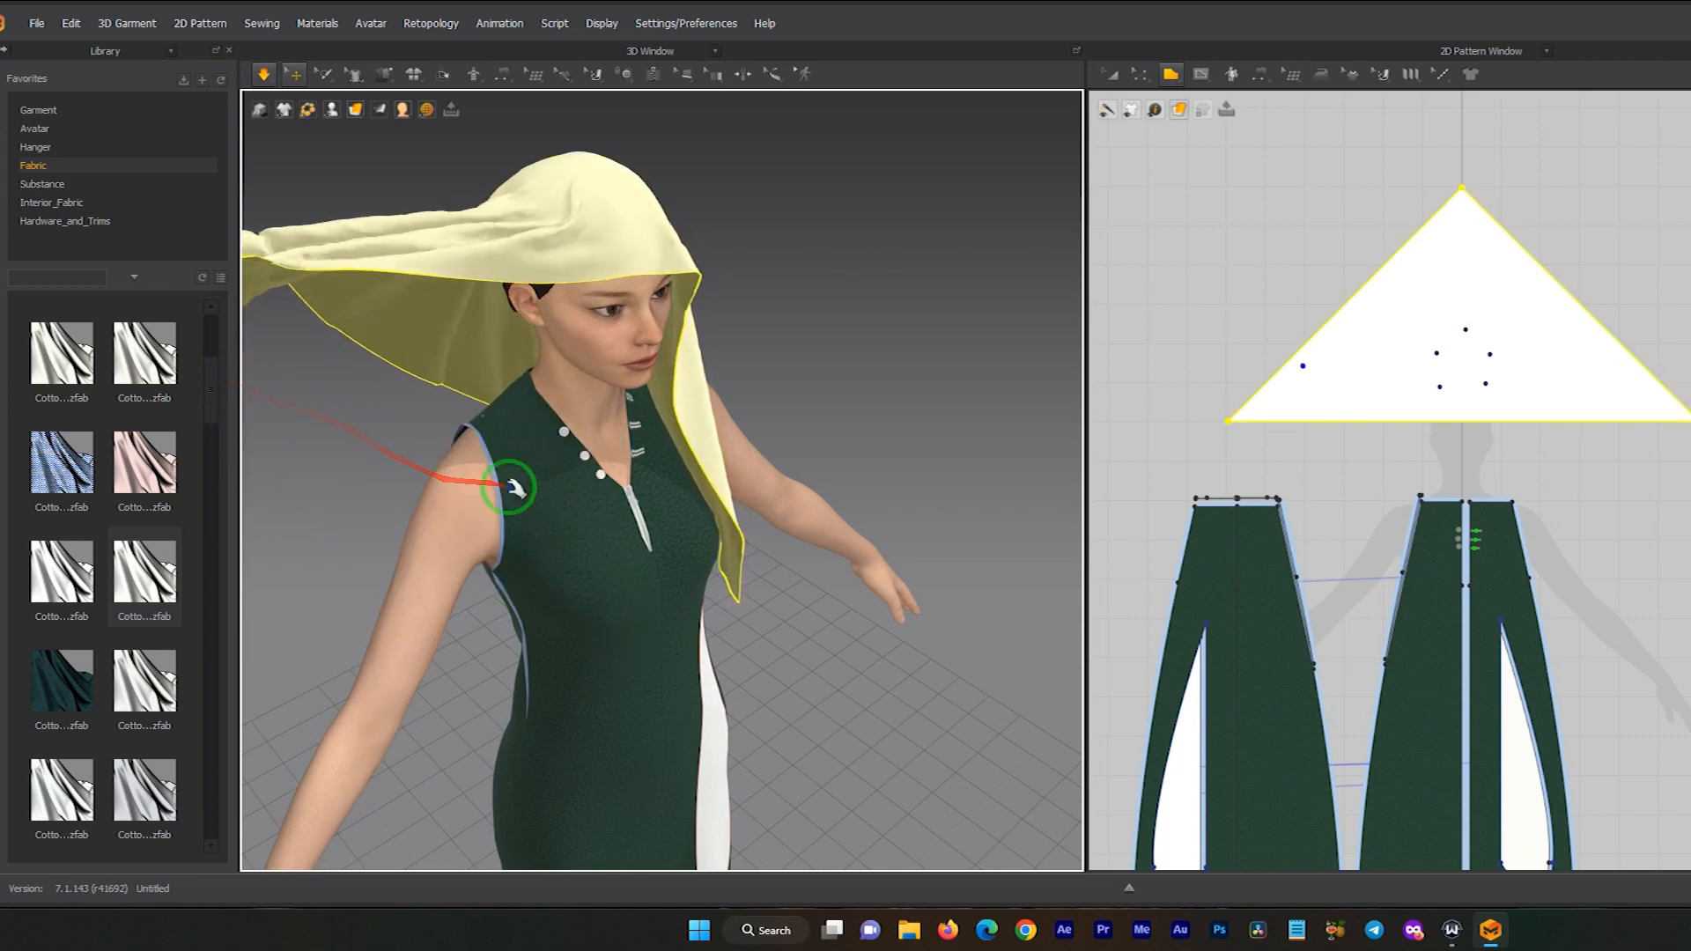
right_click_drag(573, 480, 387, 495)
scroll(608, 748, "down", 4)
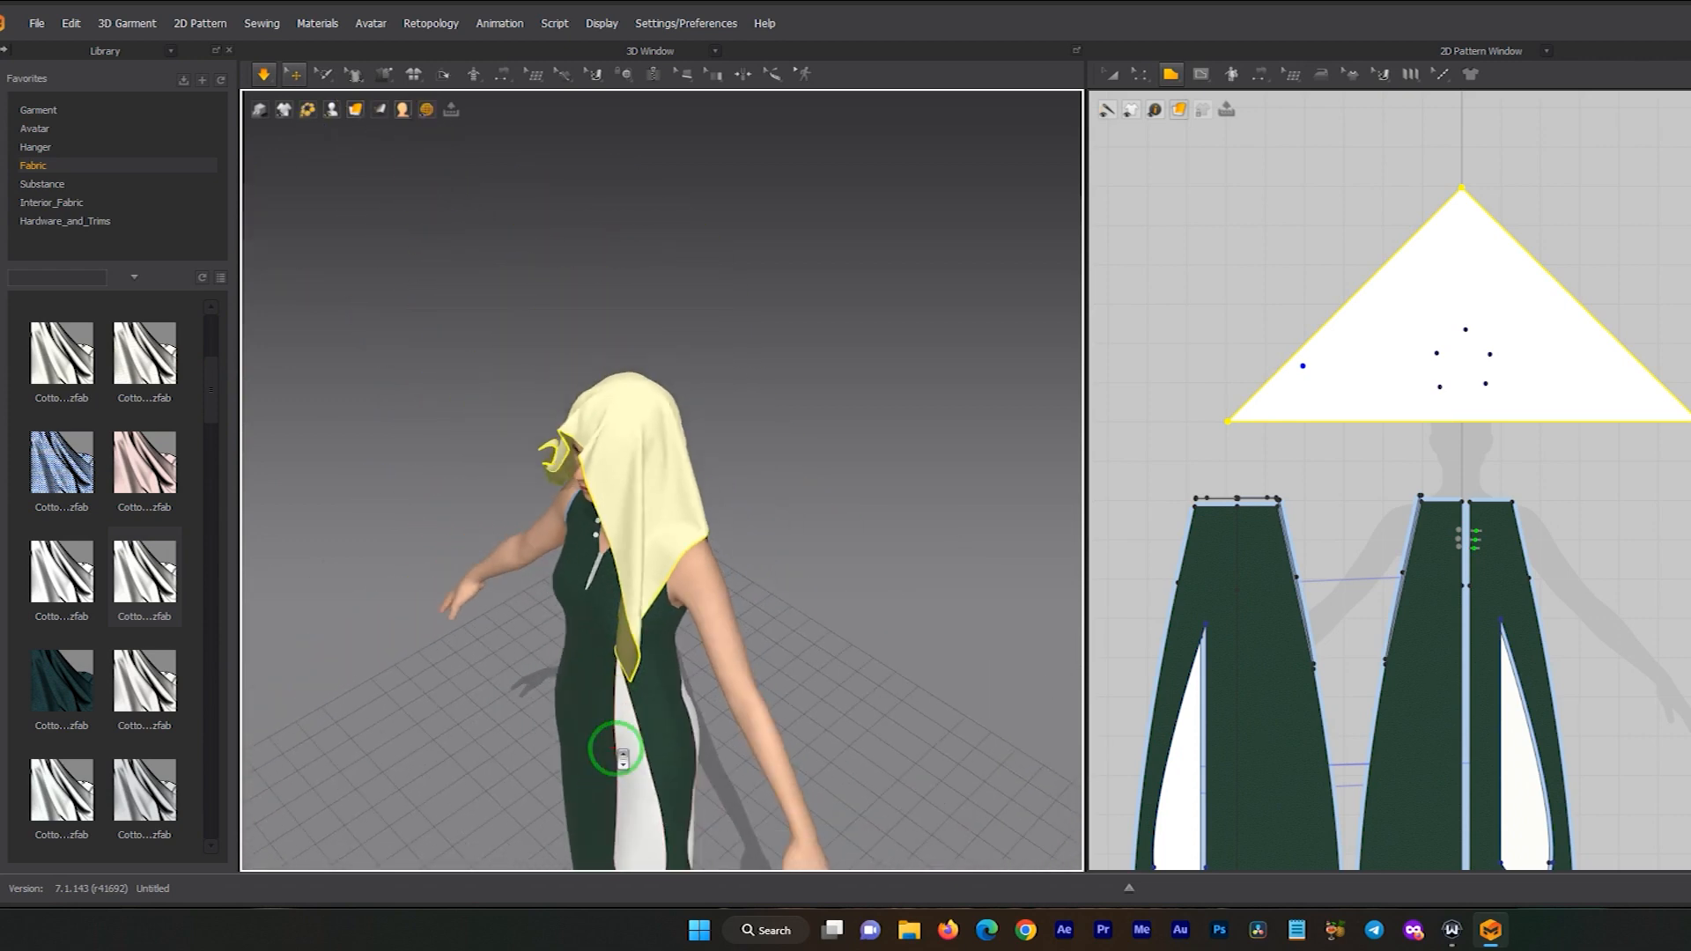
middle_click_drag(617, 744, 650, 464)
- Pull the loose scarf end behind the avatar's shoulder during simulation
left_click_drag(745, 239, 656, 161)
right_click_drag(655, 220, 656, 290)
middle_click_drag(656, 291, 659, 422)
right_click_drag(659, 423, 785, 280)
left_click_drag(528, 385, 542, 388)
right_click_drag(631, 423, 728, 451)
left_click_drag(540, 442, 529, 408)
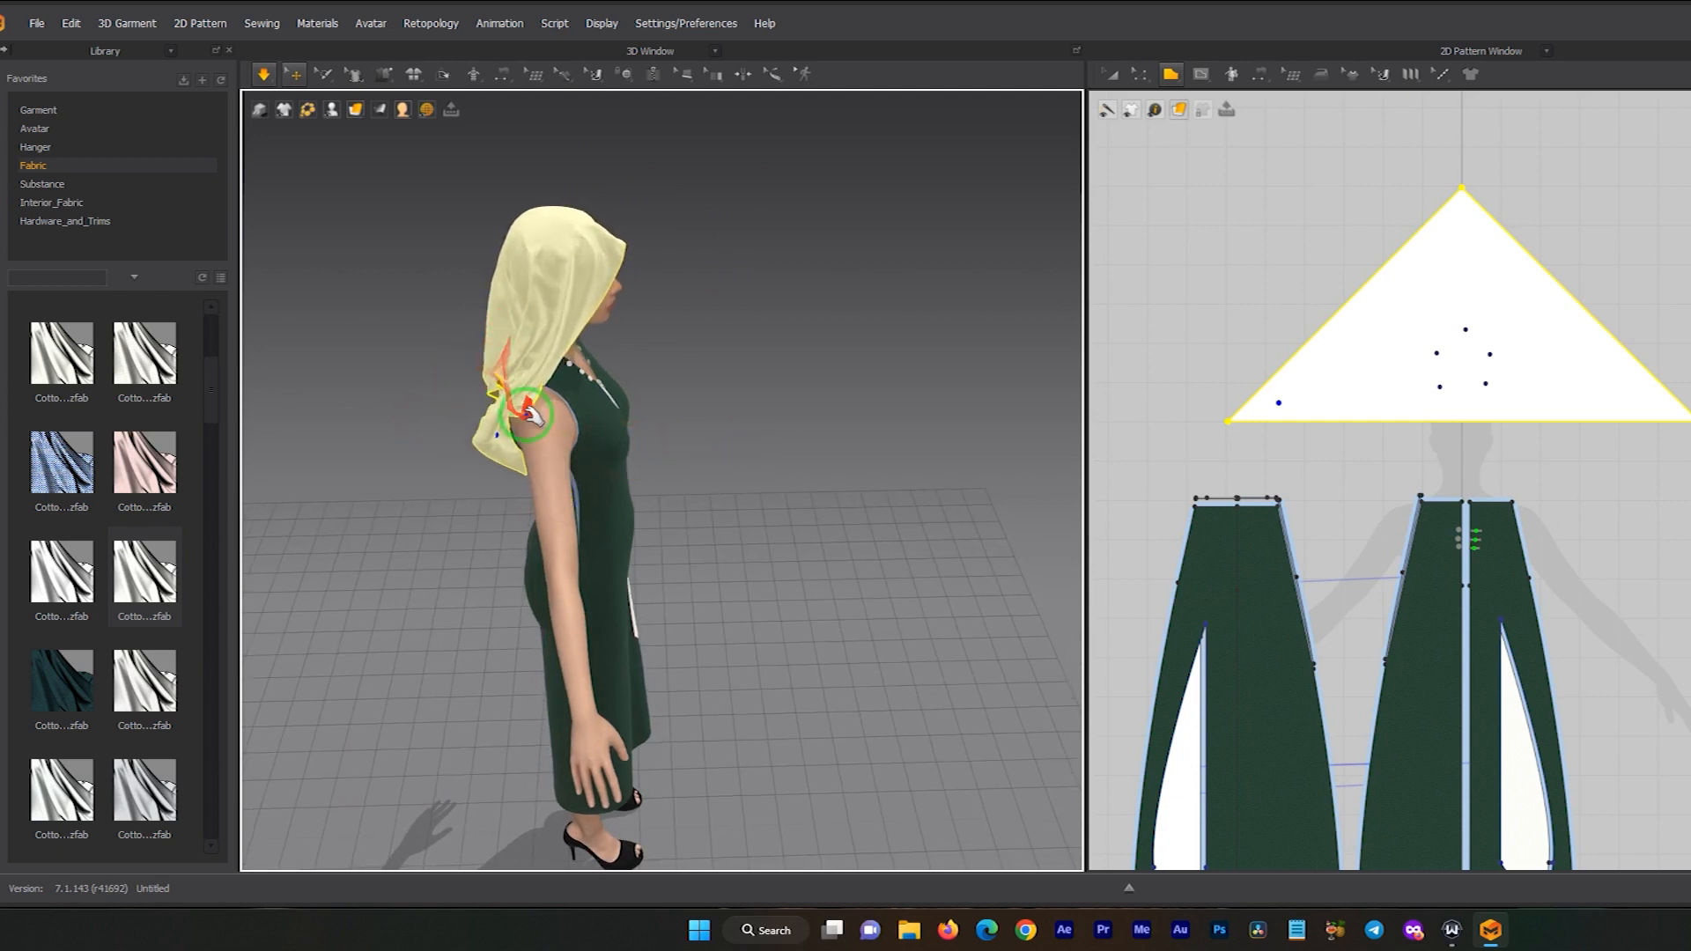
- Pull the scarf's opposite end behind the avatar's back so both front edges fall behind the shoulders
middle_click_drag(546, 393, 748, 396)
scroll(759, 407, "up", 6)
middle_click_drag(784, 332, 768, 438)
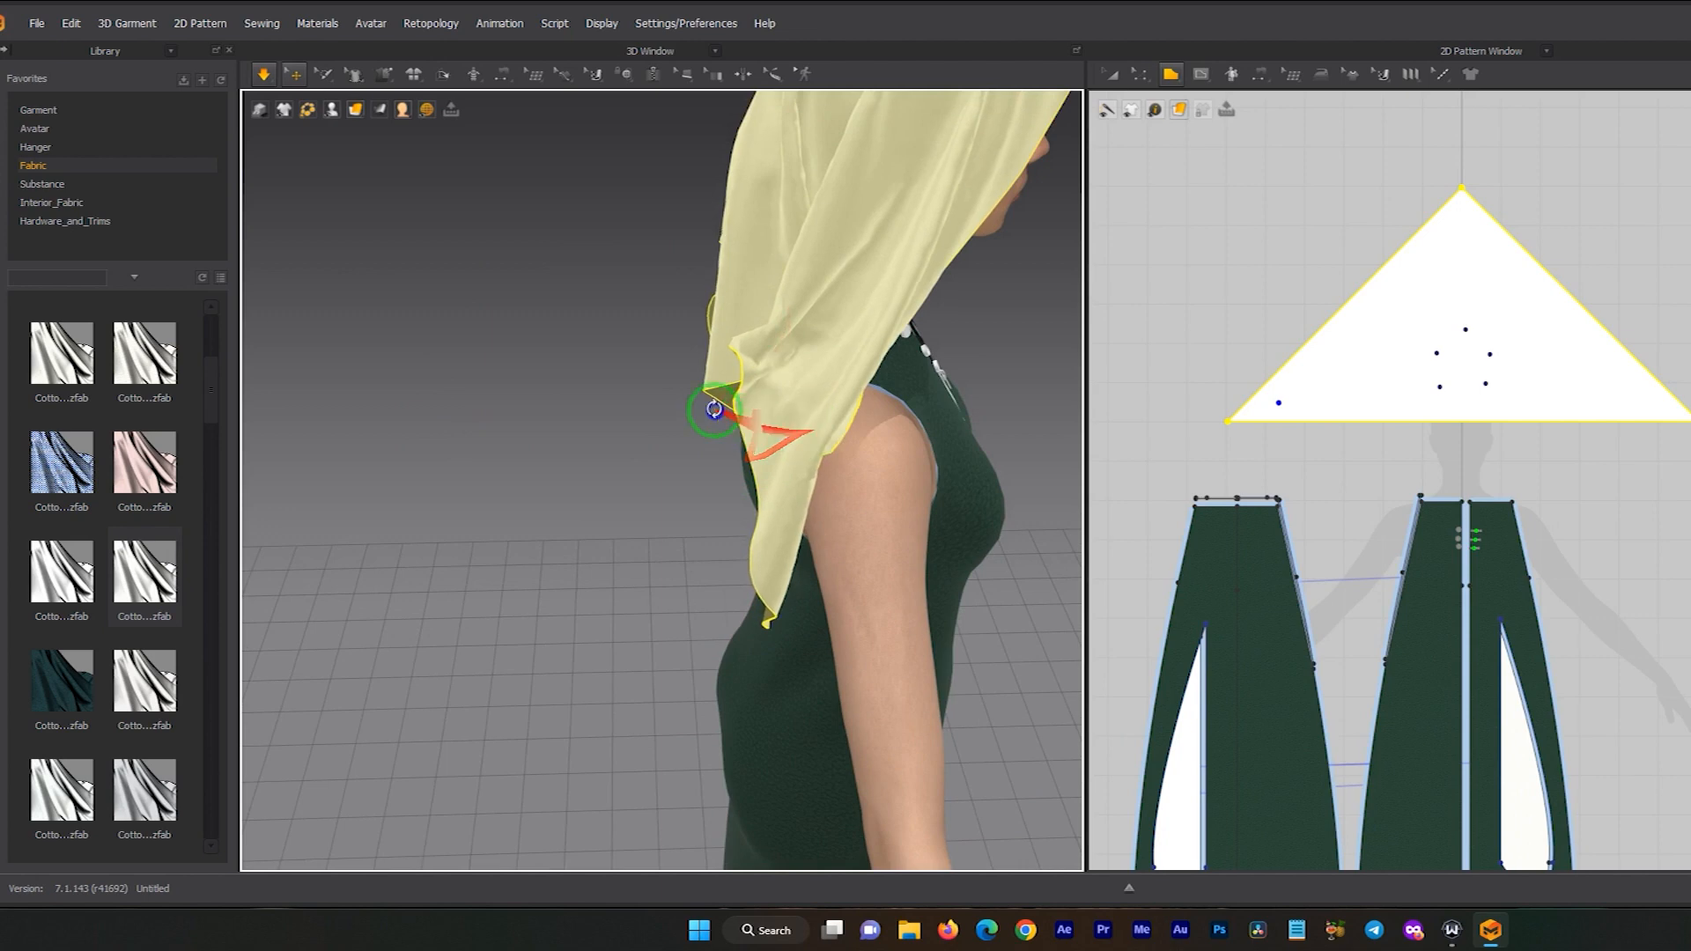
right_click_drag(738, 418, 634, 374)
scroll(899, 453, "down", 3)
middle_click_drag(906, 457, 656, 476)
middle_click_drag(782, 465, 714, 539)
right_click_drag(717, 540, 582, 526)
left_click_drag(763, 619, 689, 577)
right_click_drag(691, 584, 758, 566)
middle_click_drag(551, 494, 671, 505)
- Switch the simulation to Fast (GPU) and adjust the scarf's drape over the shoulder
mouse_move(268, 85)
left_click(295, 110)
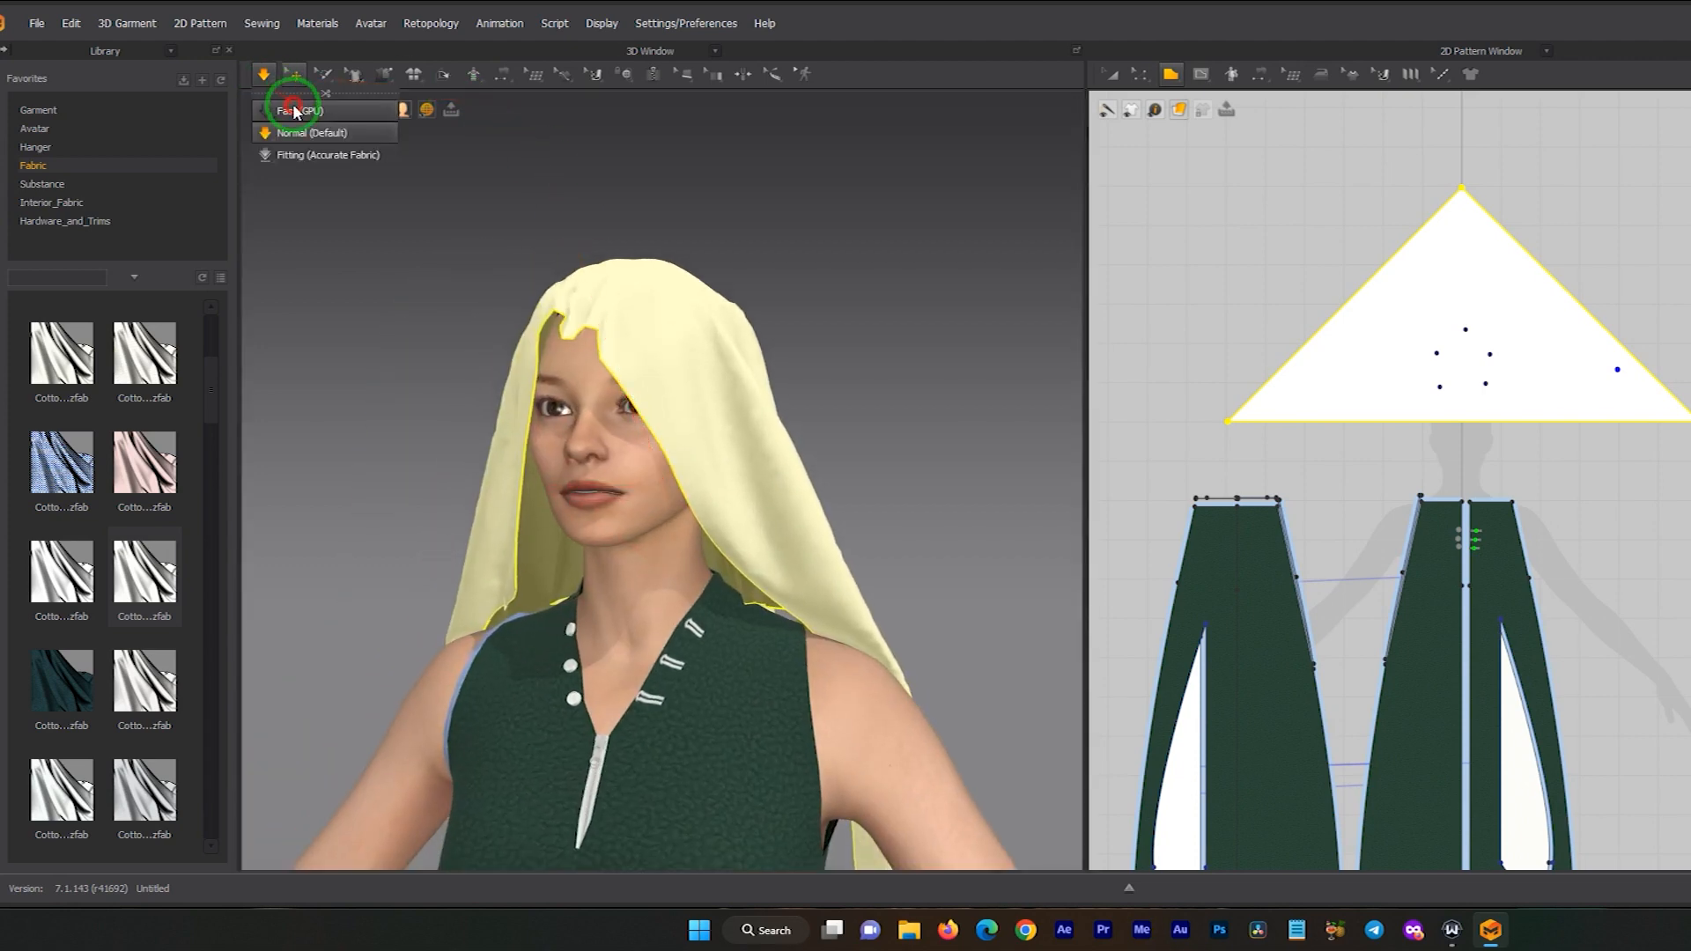
middle_click_drag(667, 588, 729, 428)
right_click_drag(646, 478, 794, 519)
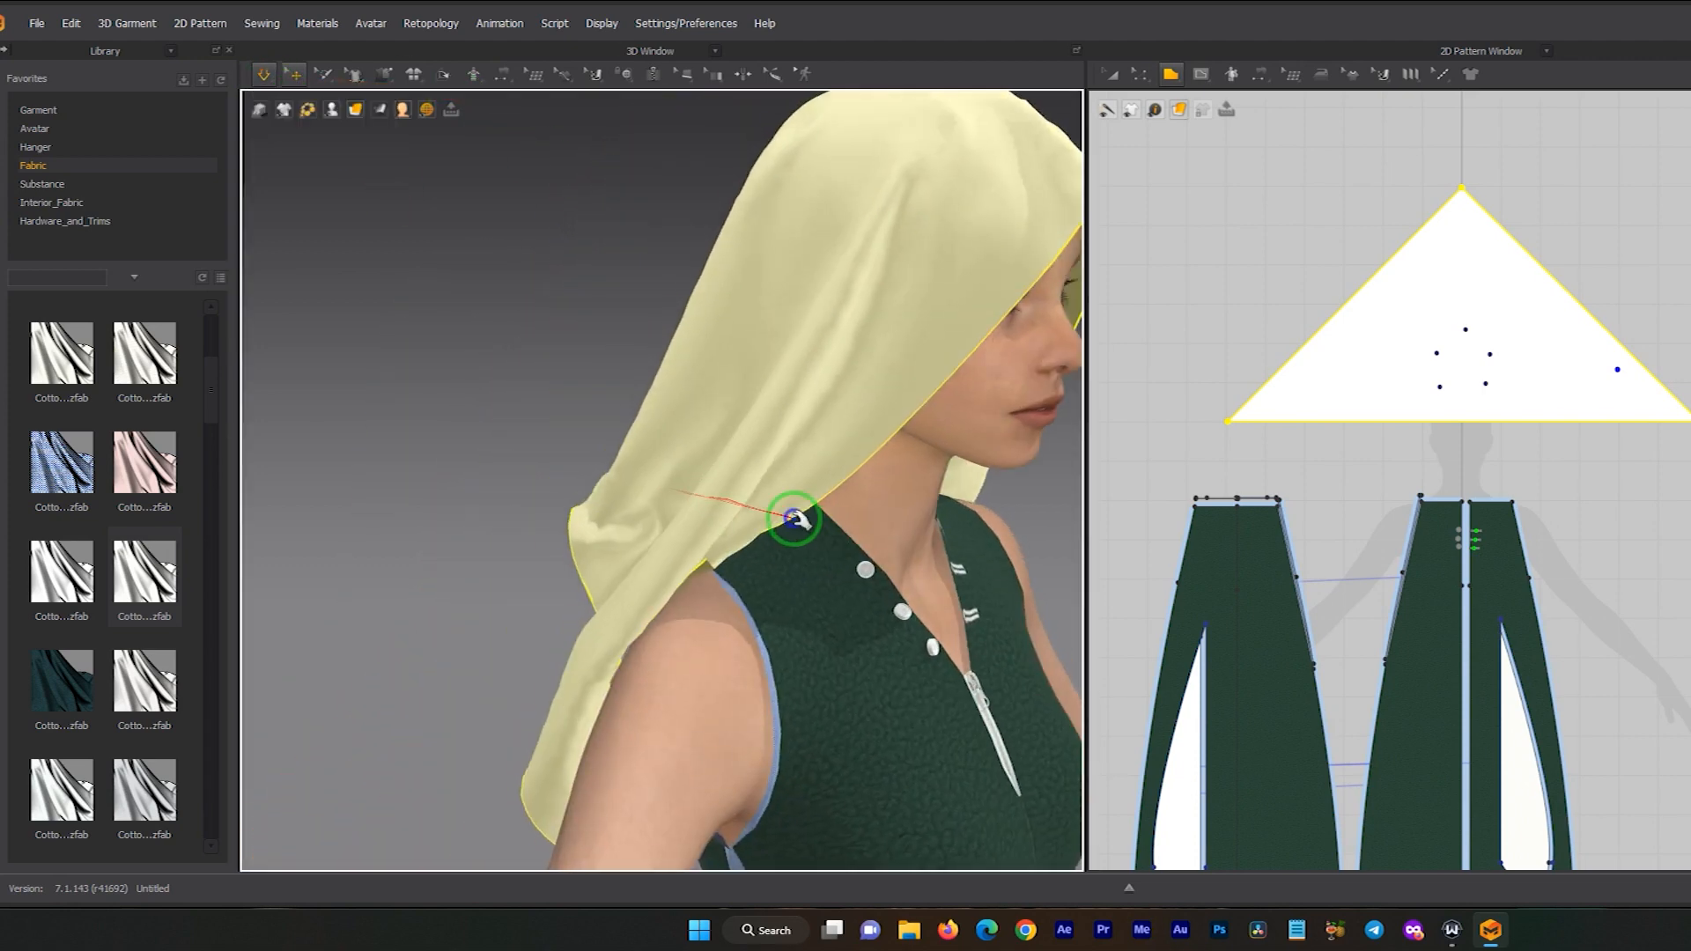
left_click_drag(669, 501, 817, 553)
scroll(896, 506, "down", 2)
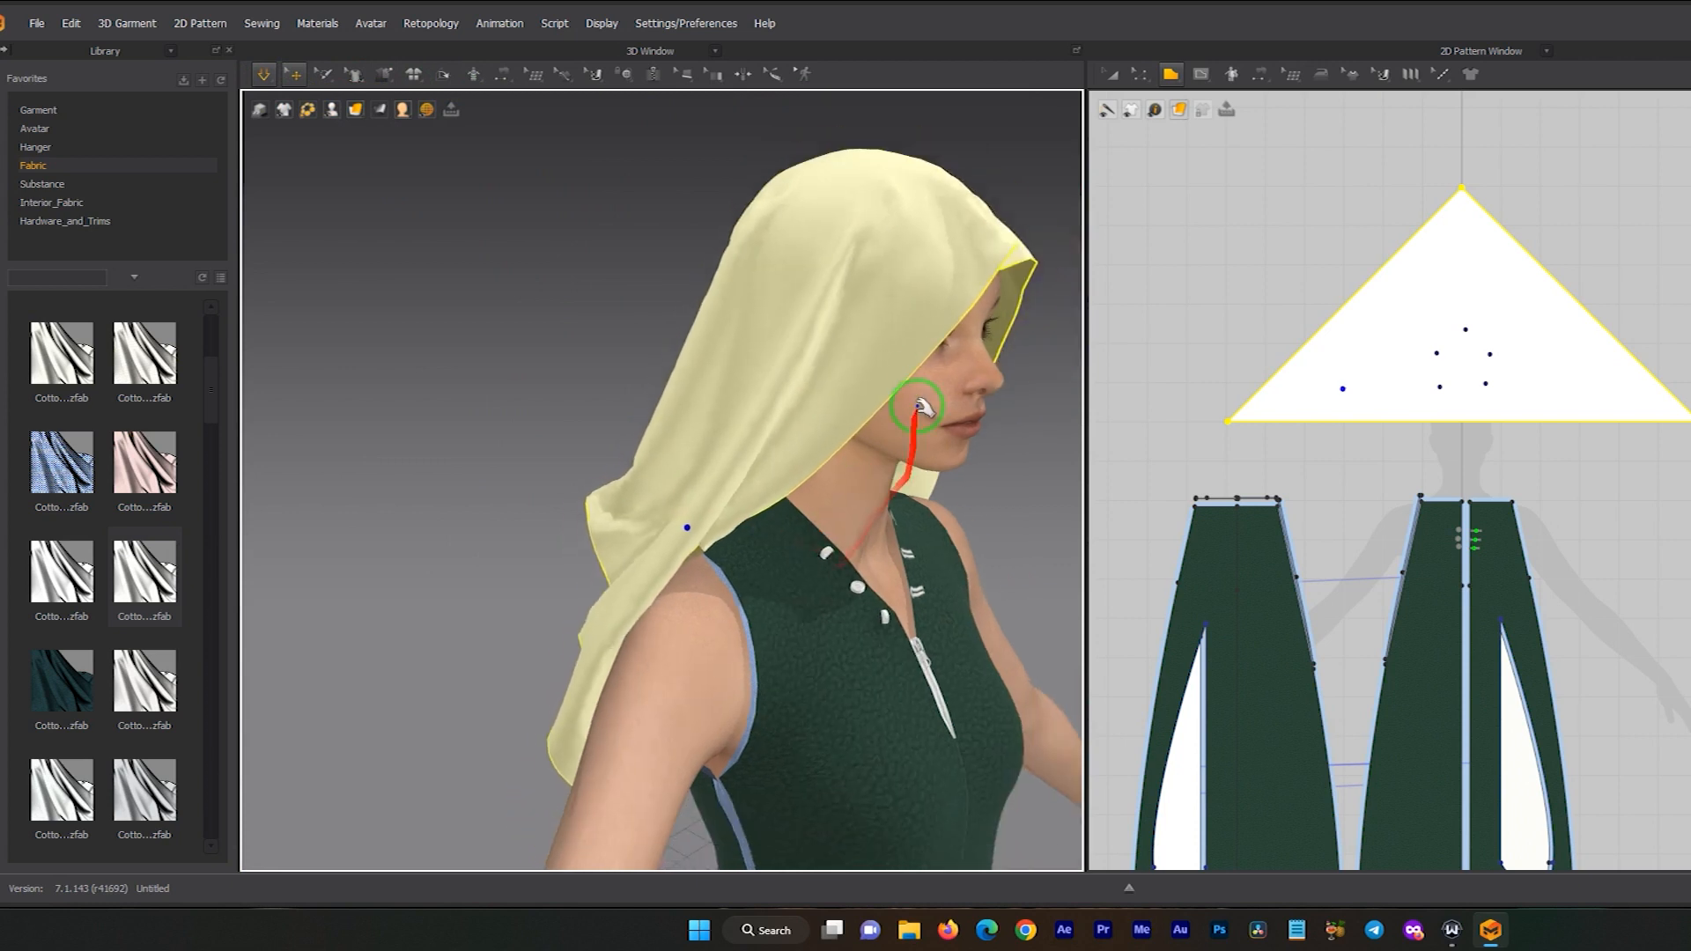
middle_click_drag(951, 304, 906, 385)
right_click_drag(906, 385, 788, 377)
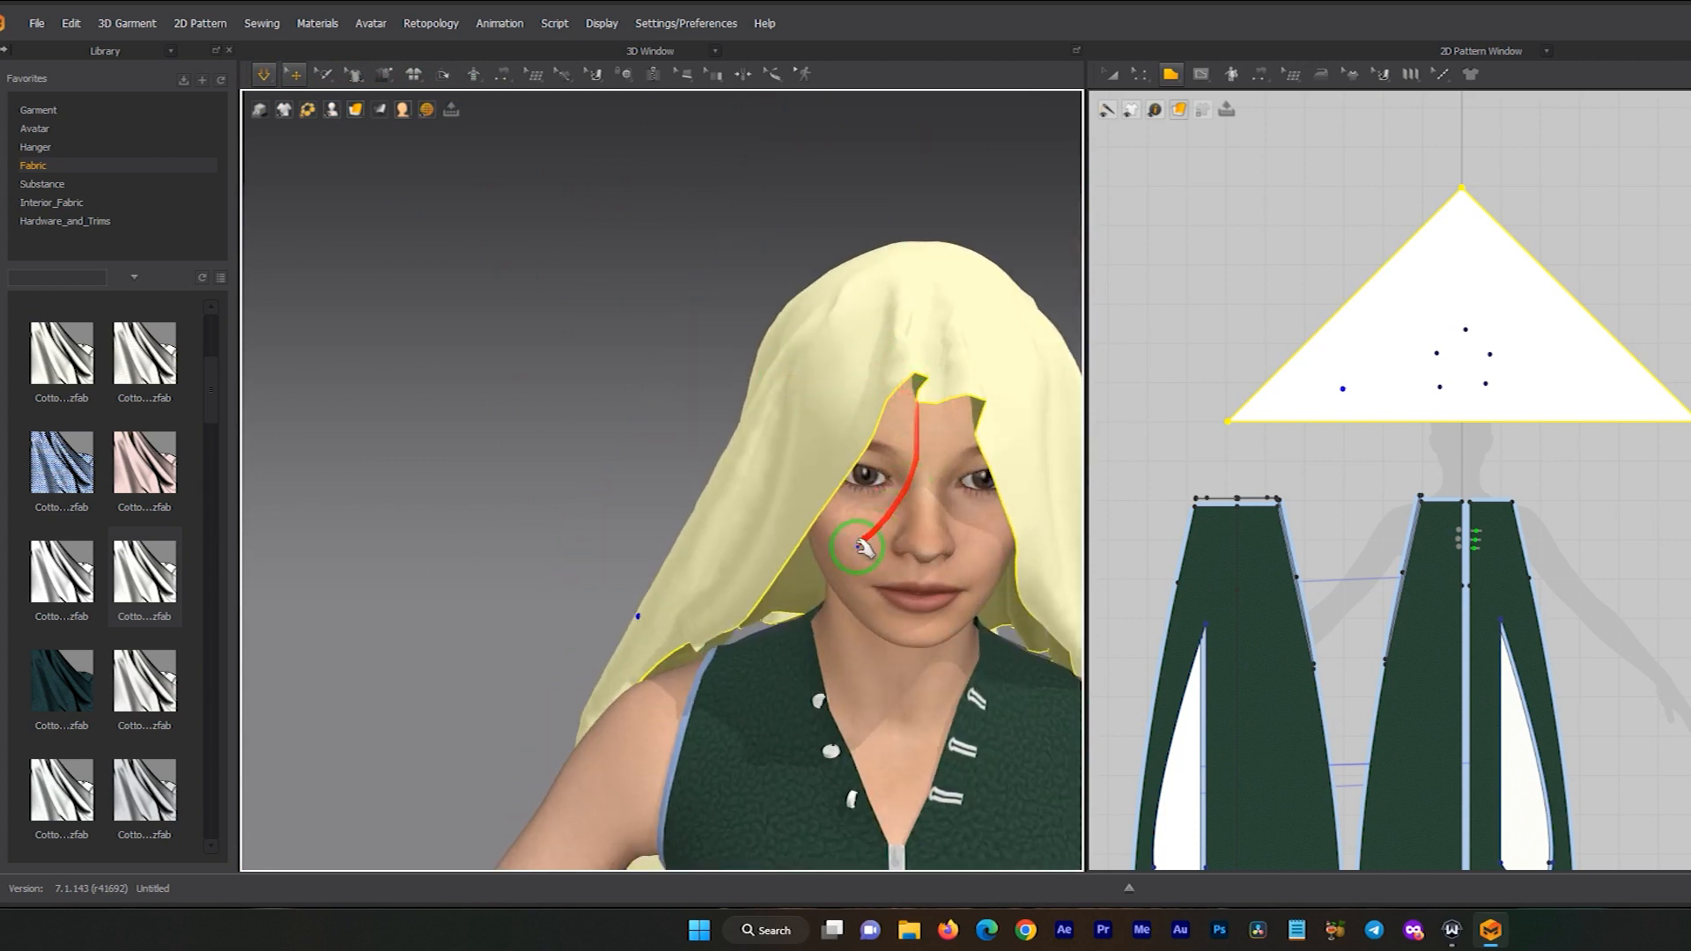
right_click_drag(639, 688, 941, 580)
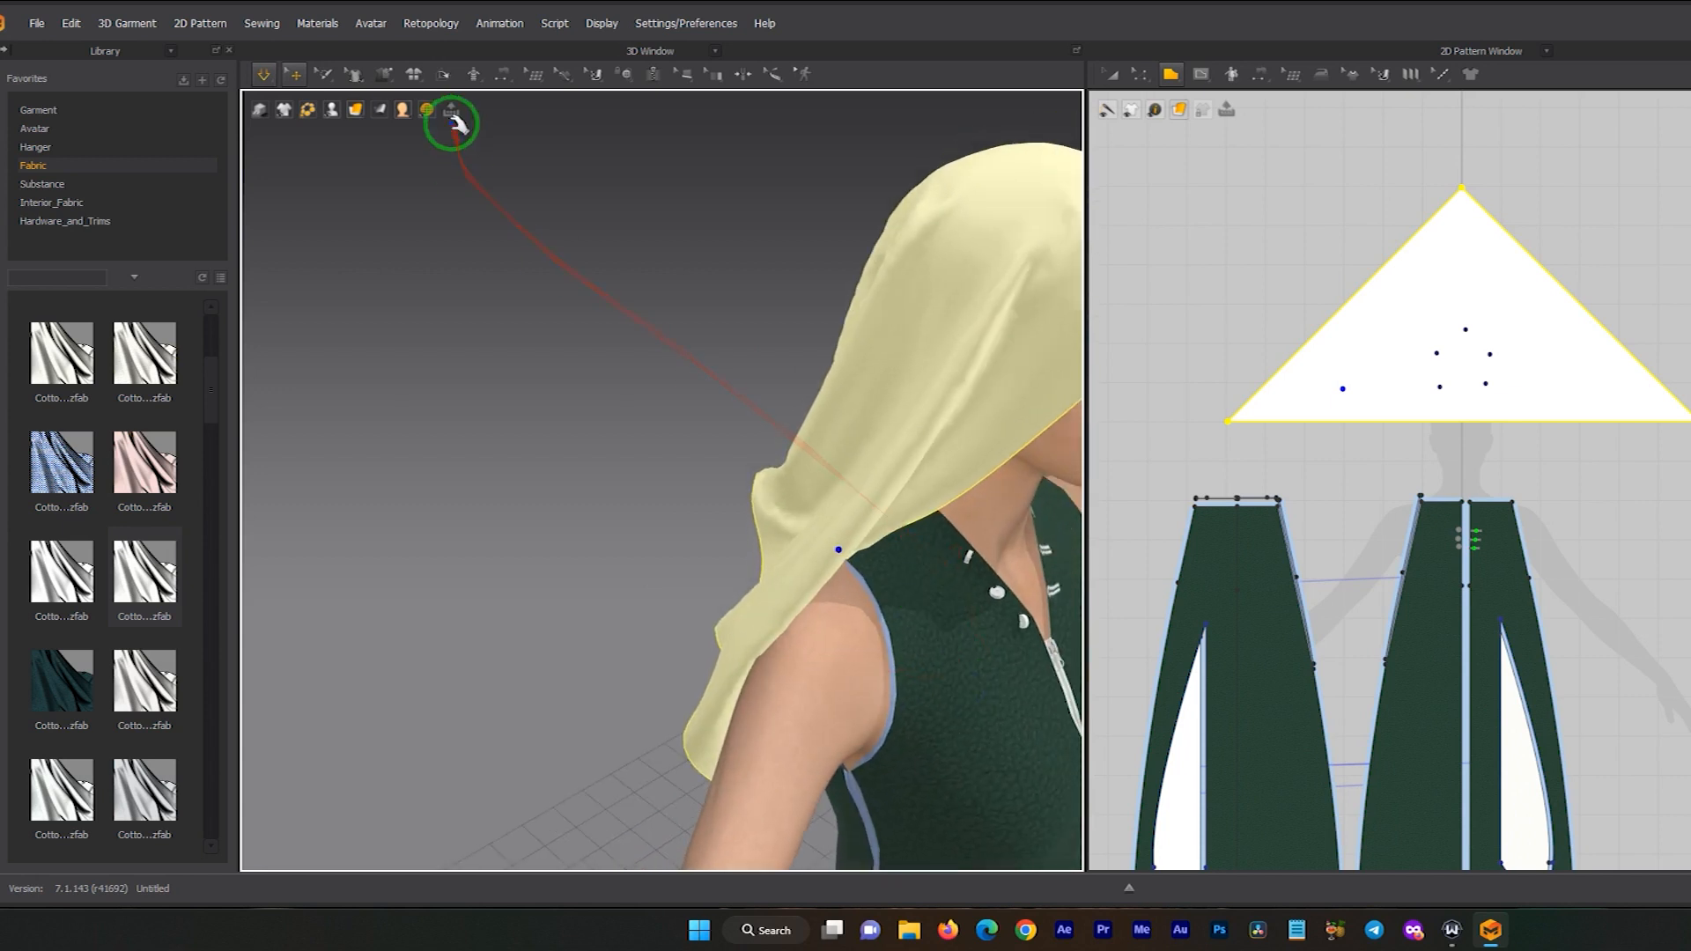
- Join one side end of the scarf to its rear tip with the Tack tool
left_click(383, 76)
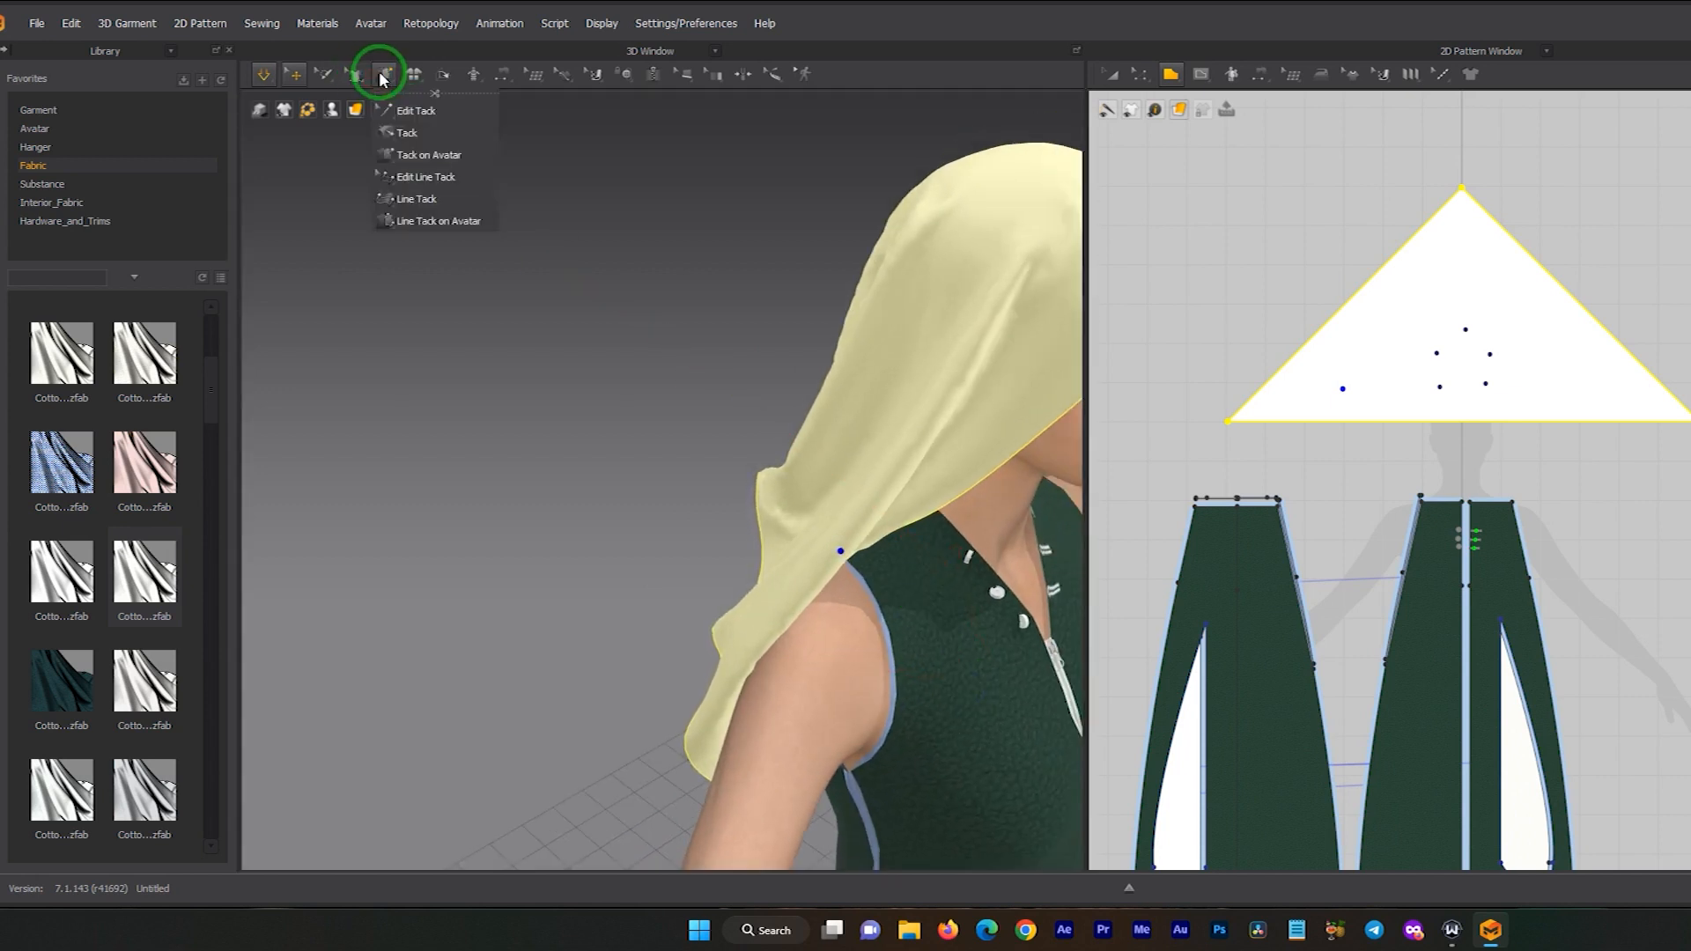
left_click(407, 132)
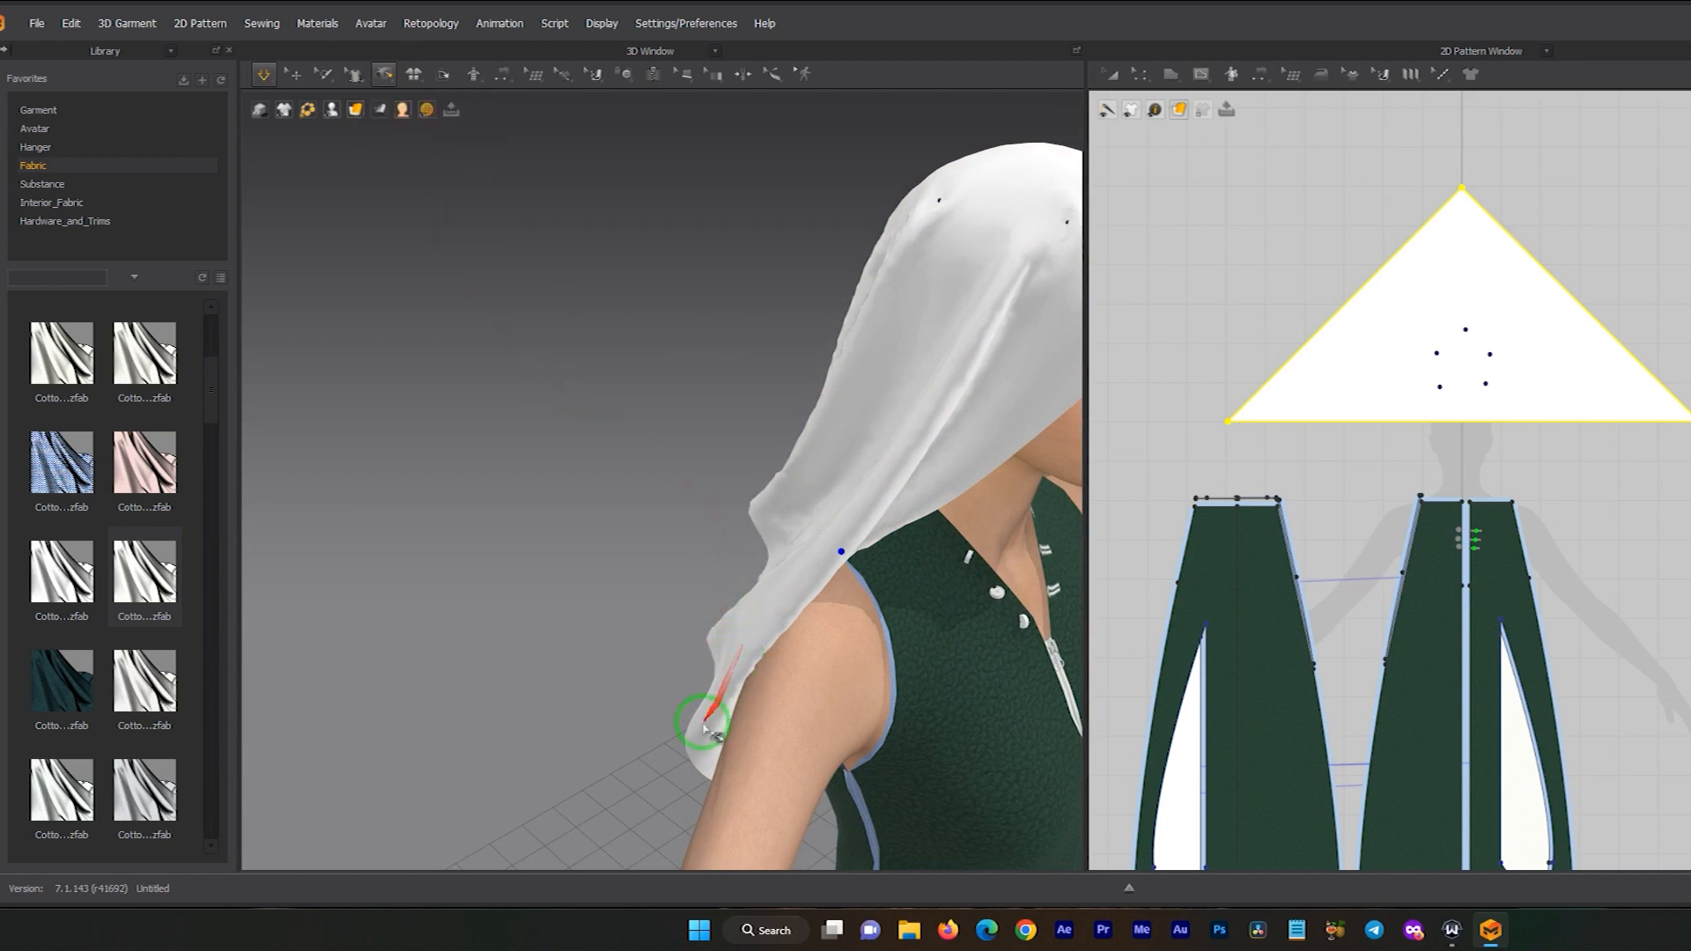
left_click(699, 756)
middle_click_drag(821, 428, 672, 539)
left_click(774, 383)
right_click_drag(738, 373, 970, 388)
right_click_drag(422, 480, 853, 410)
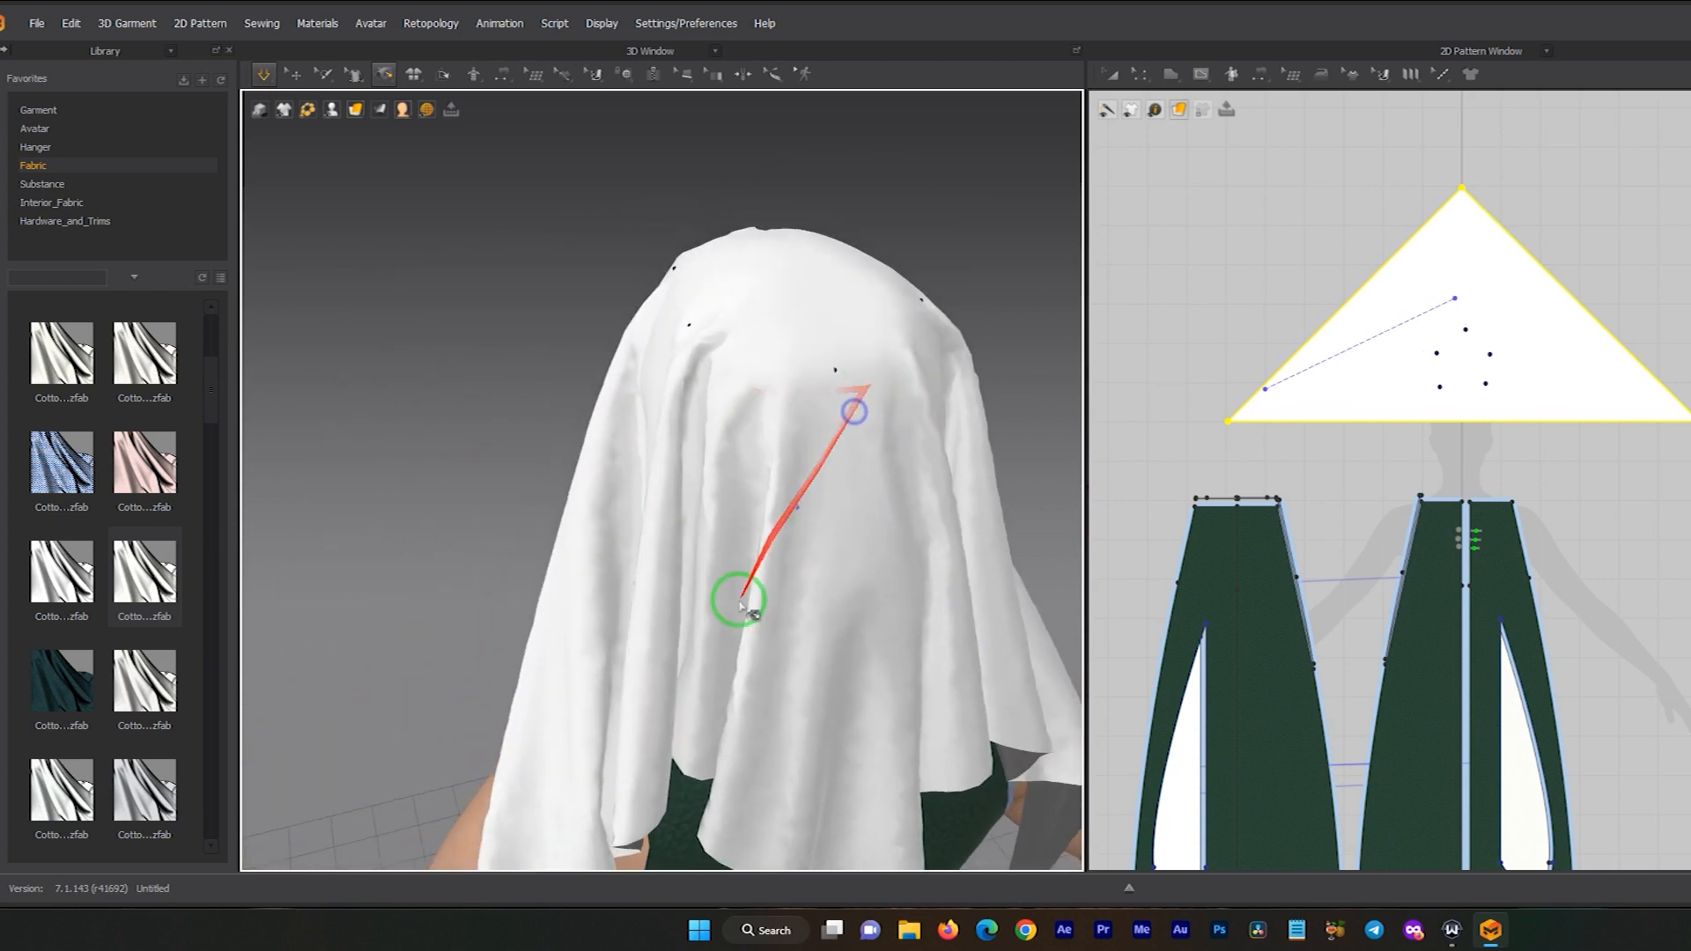
scroll(743, 594, "up", 1)
middle_click_drag(741, 595, 781, 408)
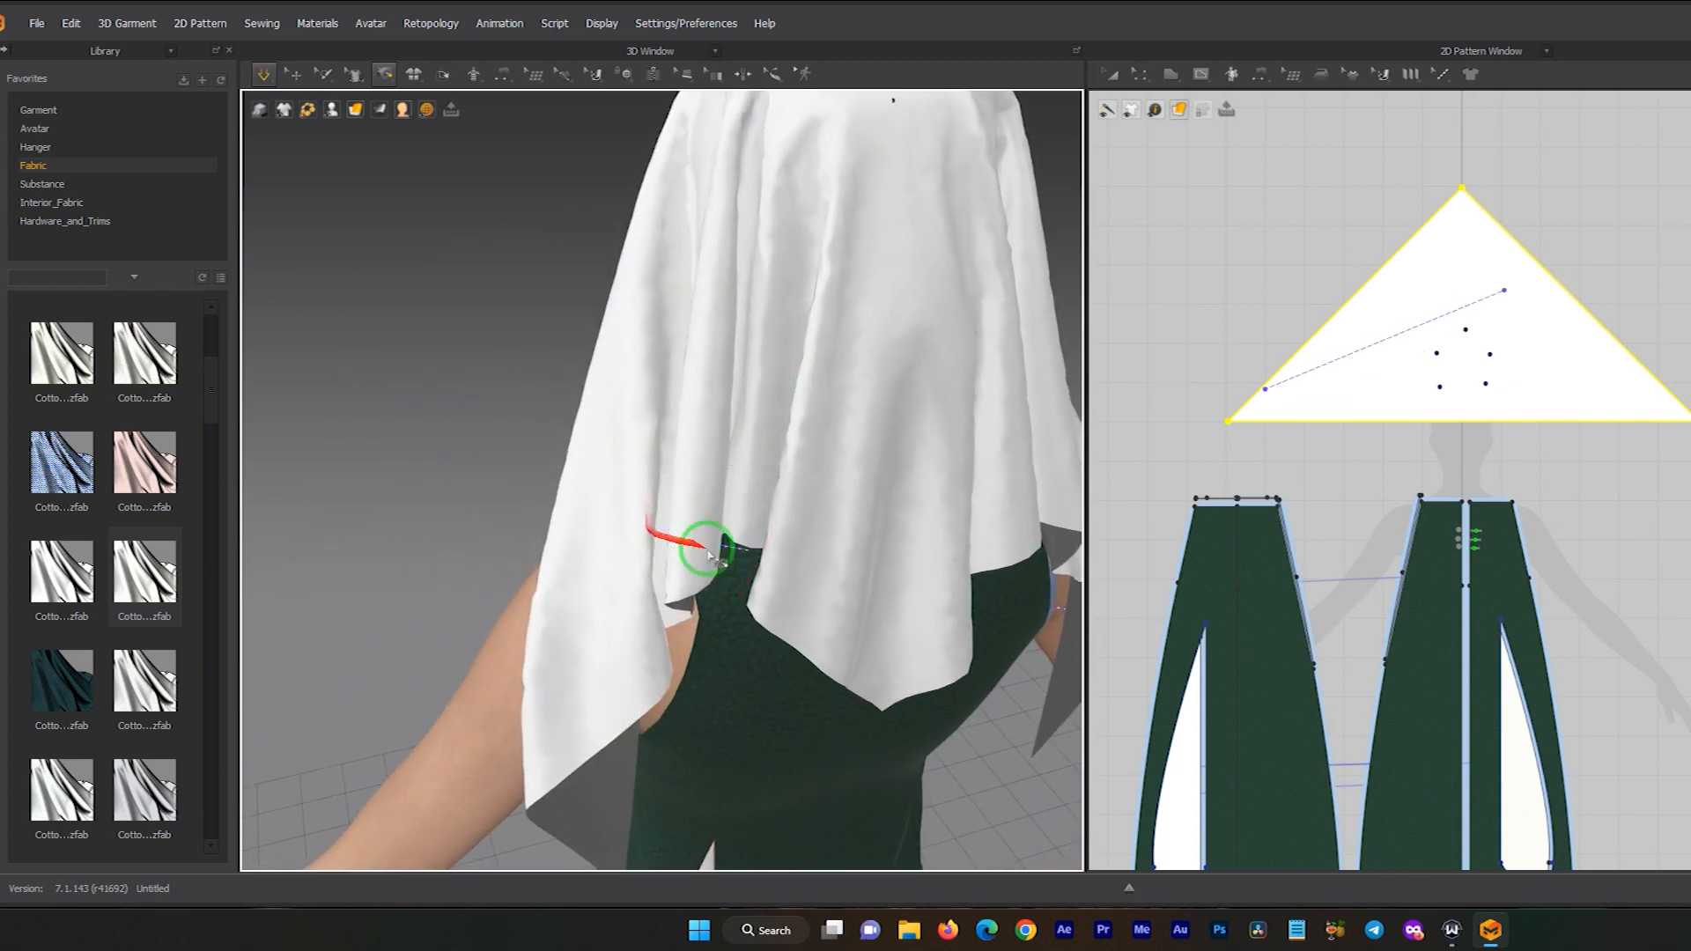
left_click(880, 653)
- Simulate the scarf-to-scarf tack and pull the scarf's hanging edge at the avatar's back
scroll(868, 585, "down", 2)
right_click_drag(861, 585, 653, 585)
key("space")
right_click_drag(966, 500, 1046, 494)
left_click_drag(843, 566, 775, 449)
right_click_drag(775, 450, 918, 464)
left_click_drag(833, 566, 854, 496)
right_click_drag(855, 496, 768, 548)
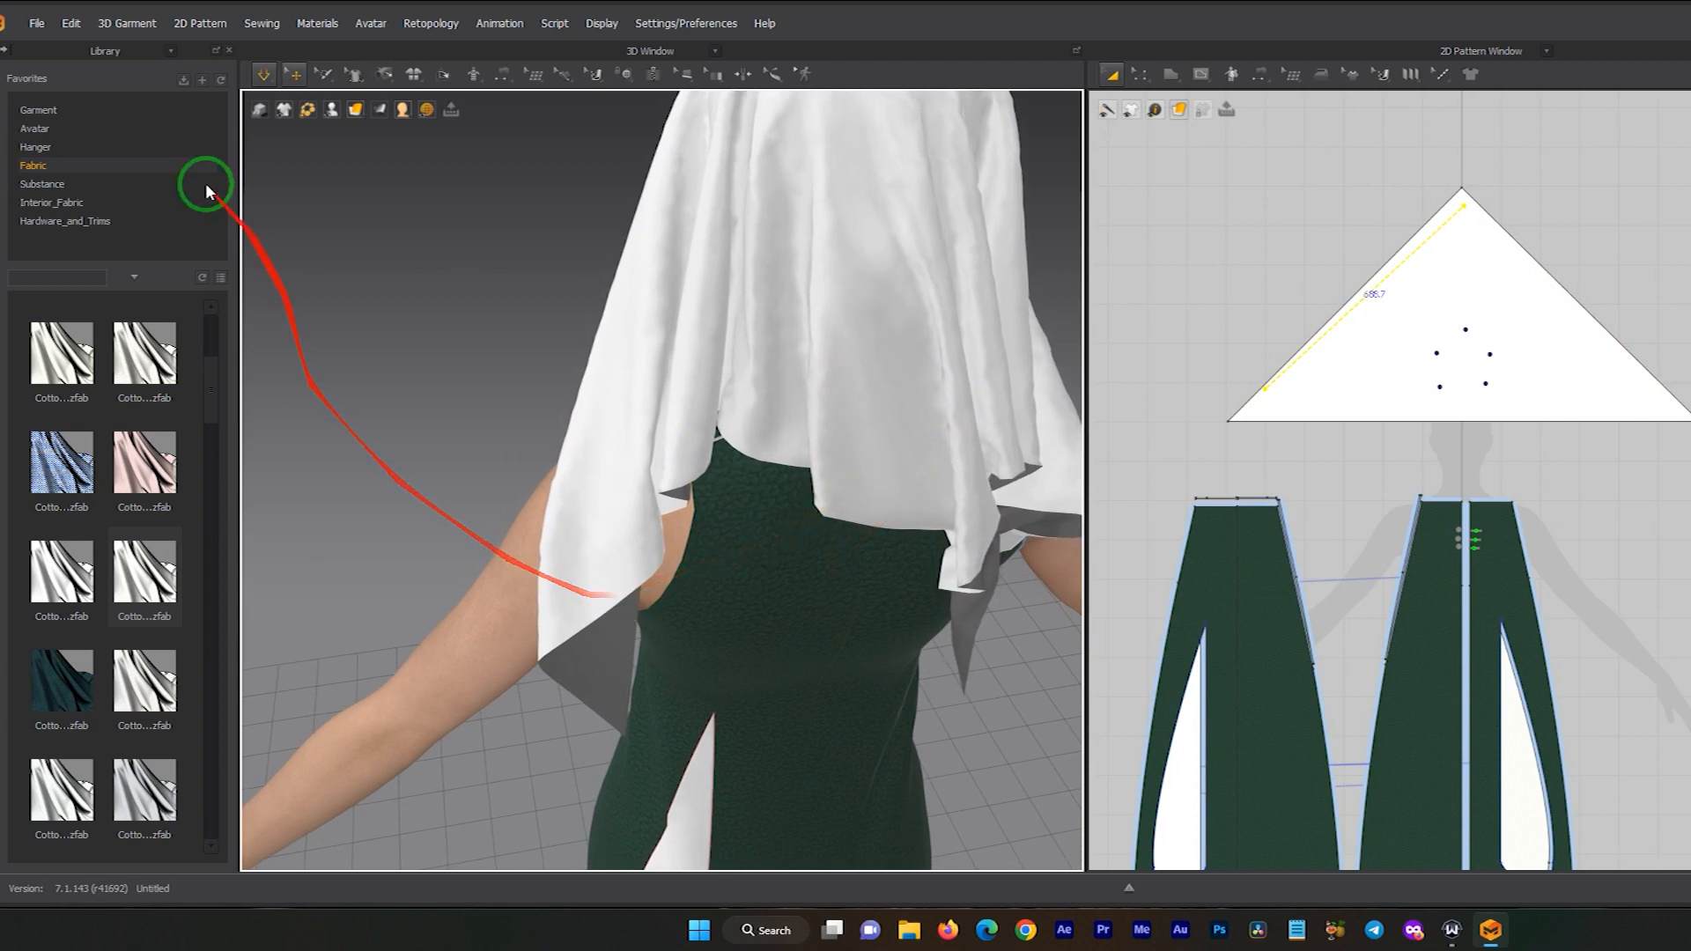
- Tack the scarf's remaining side end to its rear tip
left_click(386, 77)
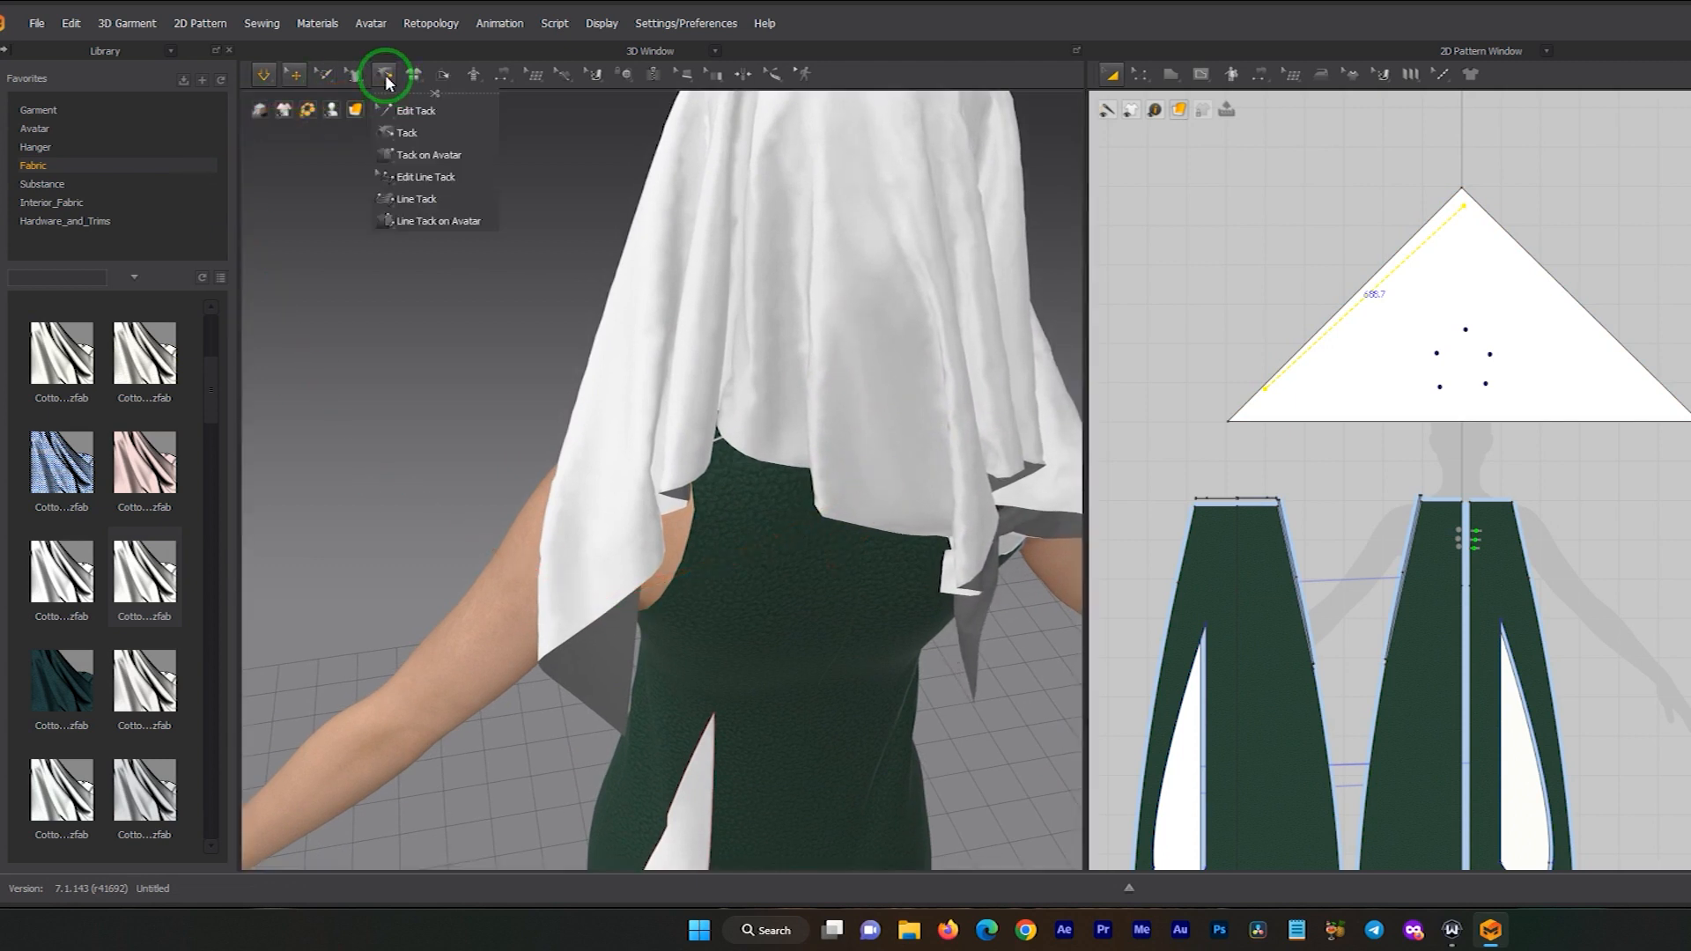
left_click(421, 157)
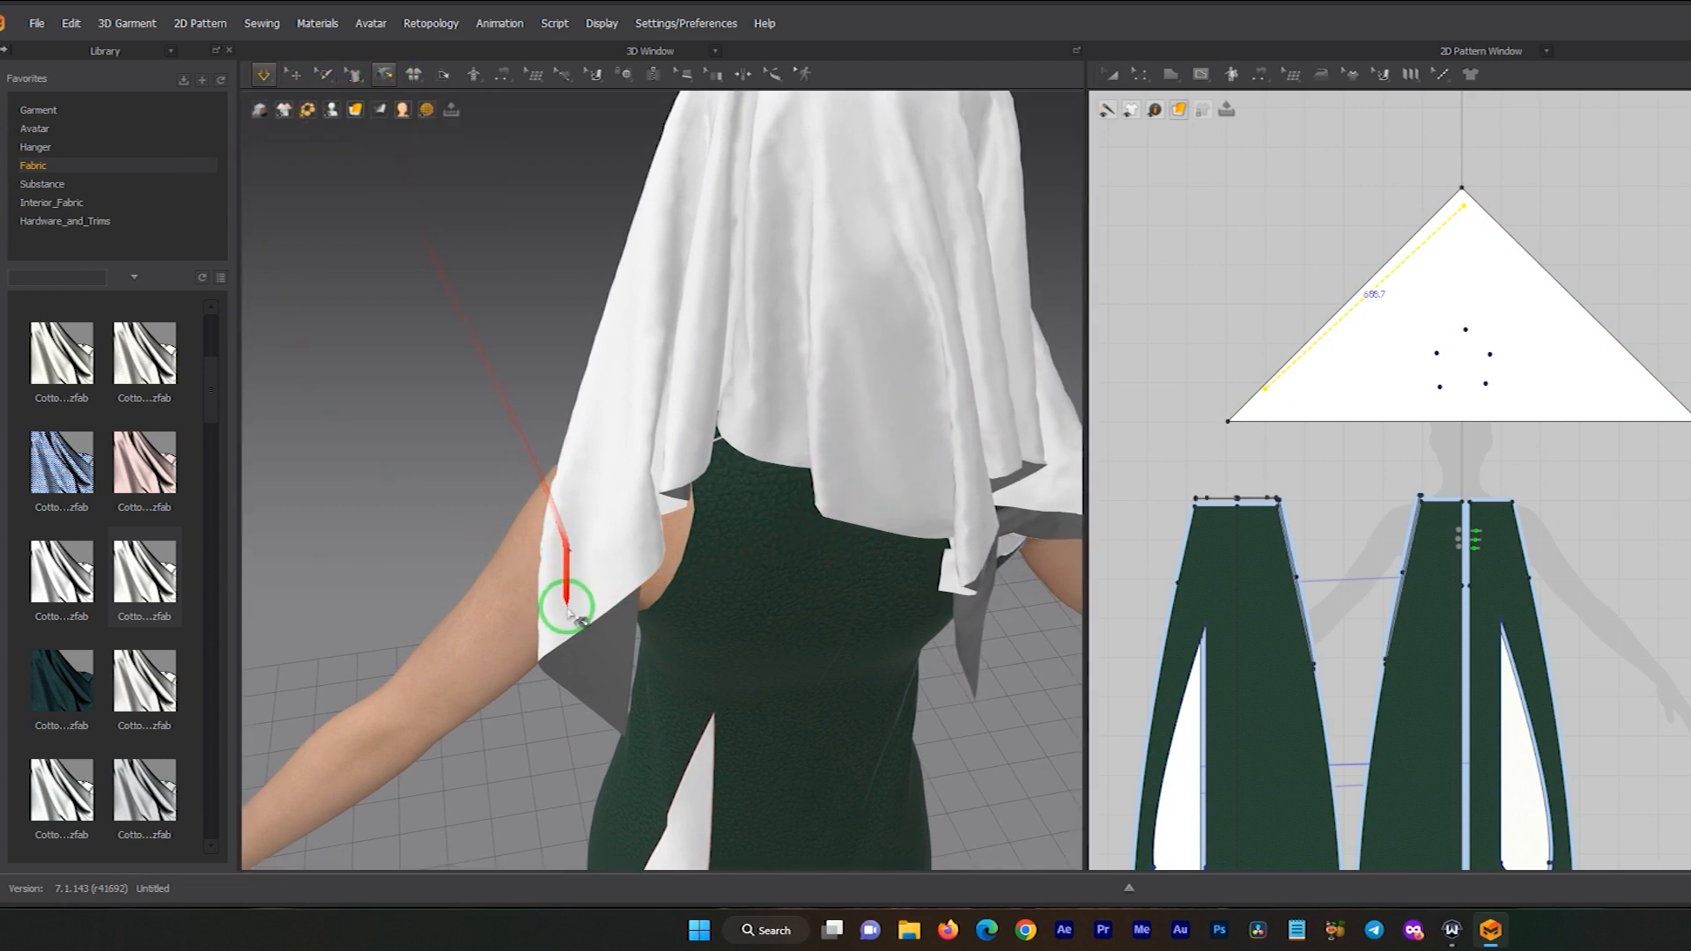
right_click_drag(605, 712, 751, 616)
right_click_drag(943, 649, 726, 664)
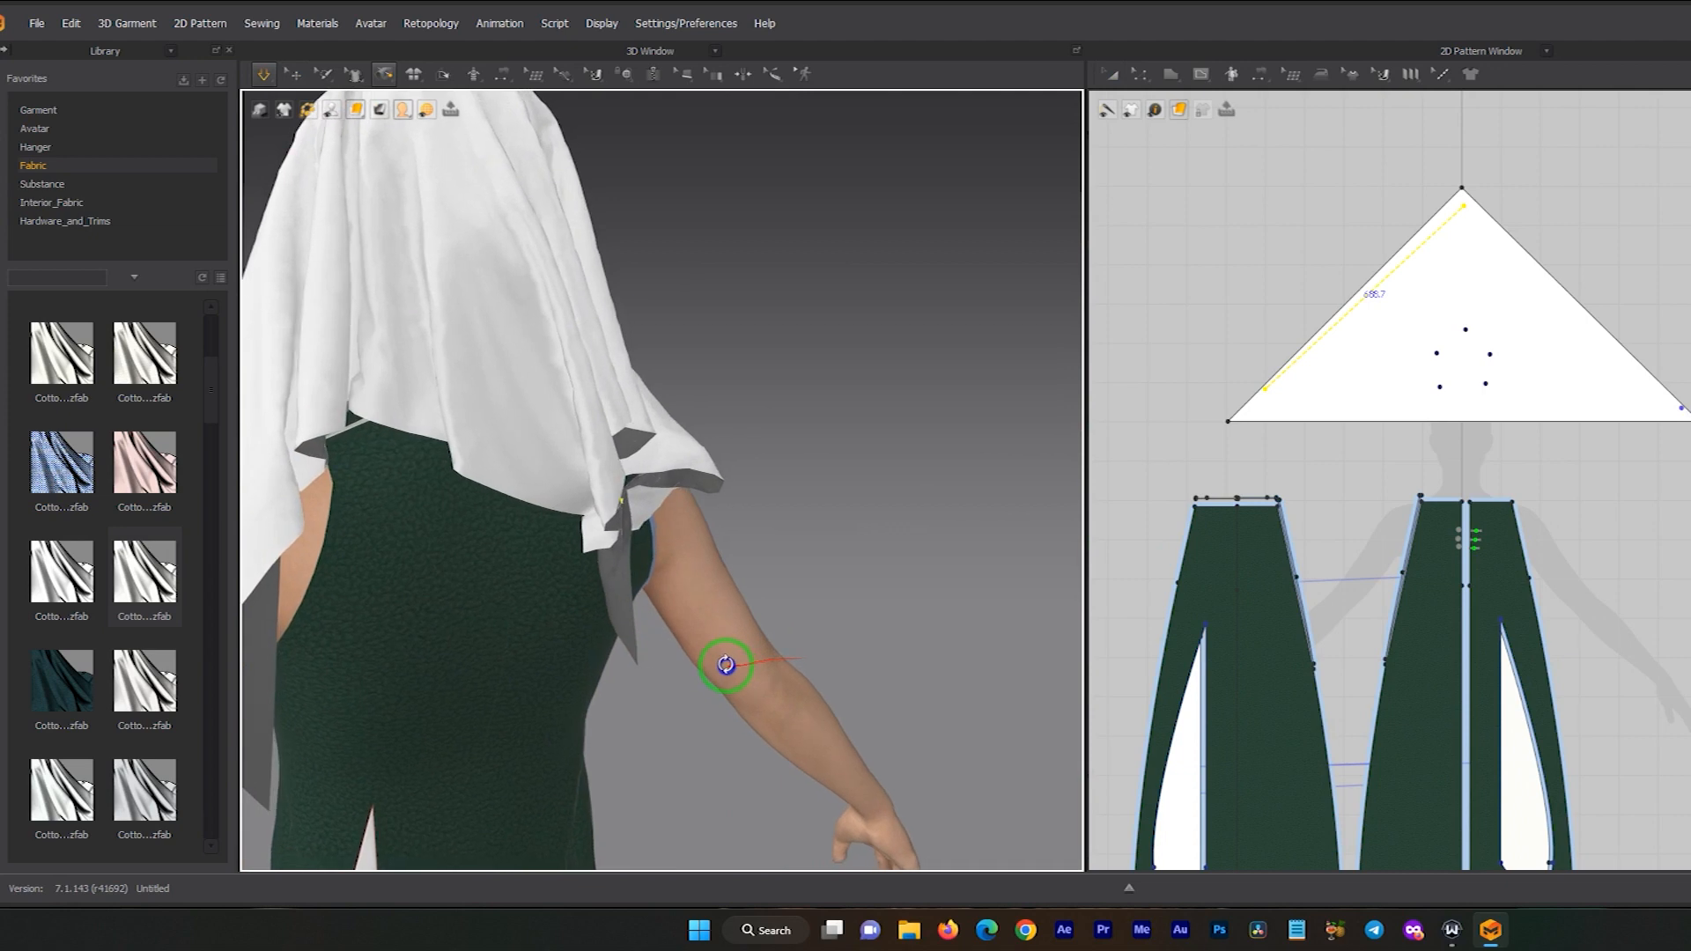
left_click(599, 535)
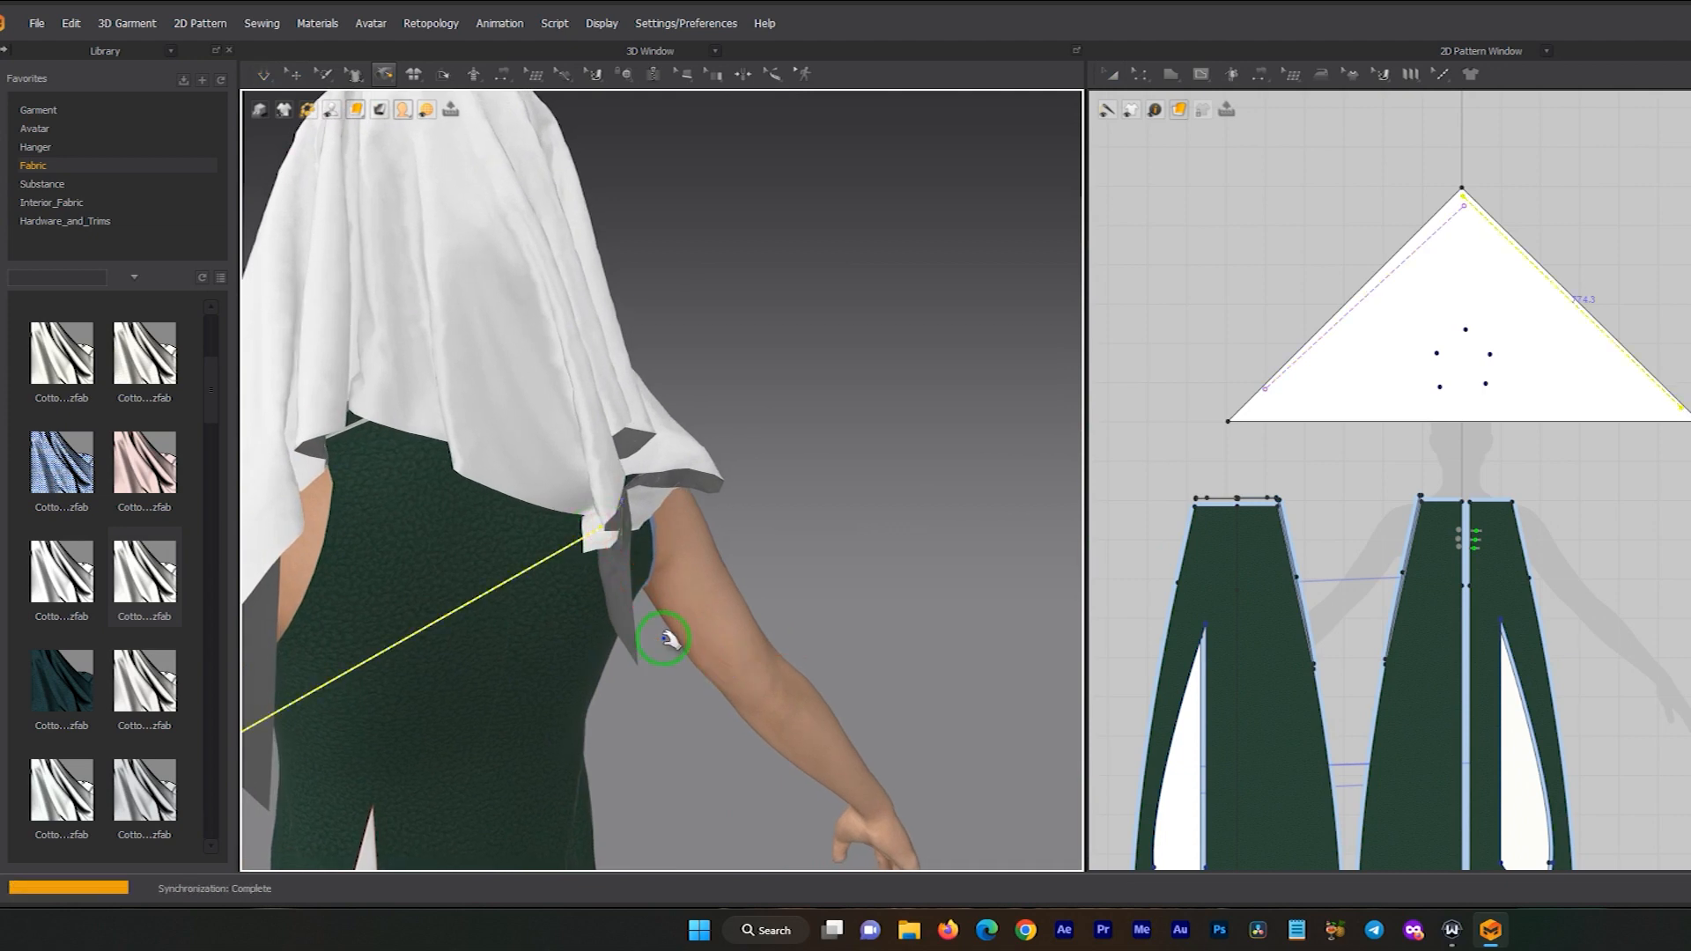
- Simulate the tacked scarf, pull its drape into place and check the tied ends behind the avatar's back
key("space")
right_click_drag(266, 500, 596, 512)
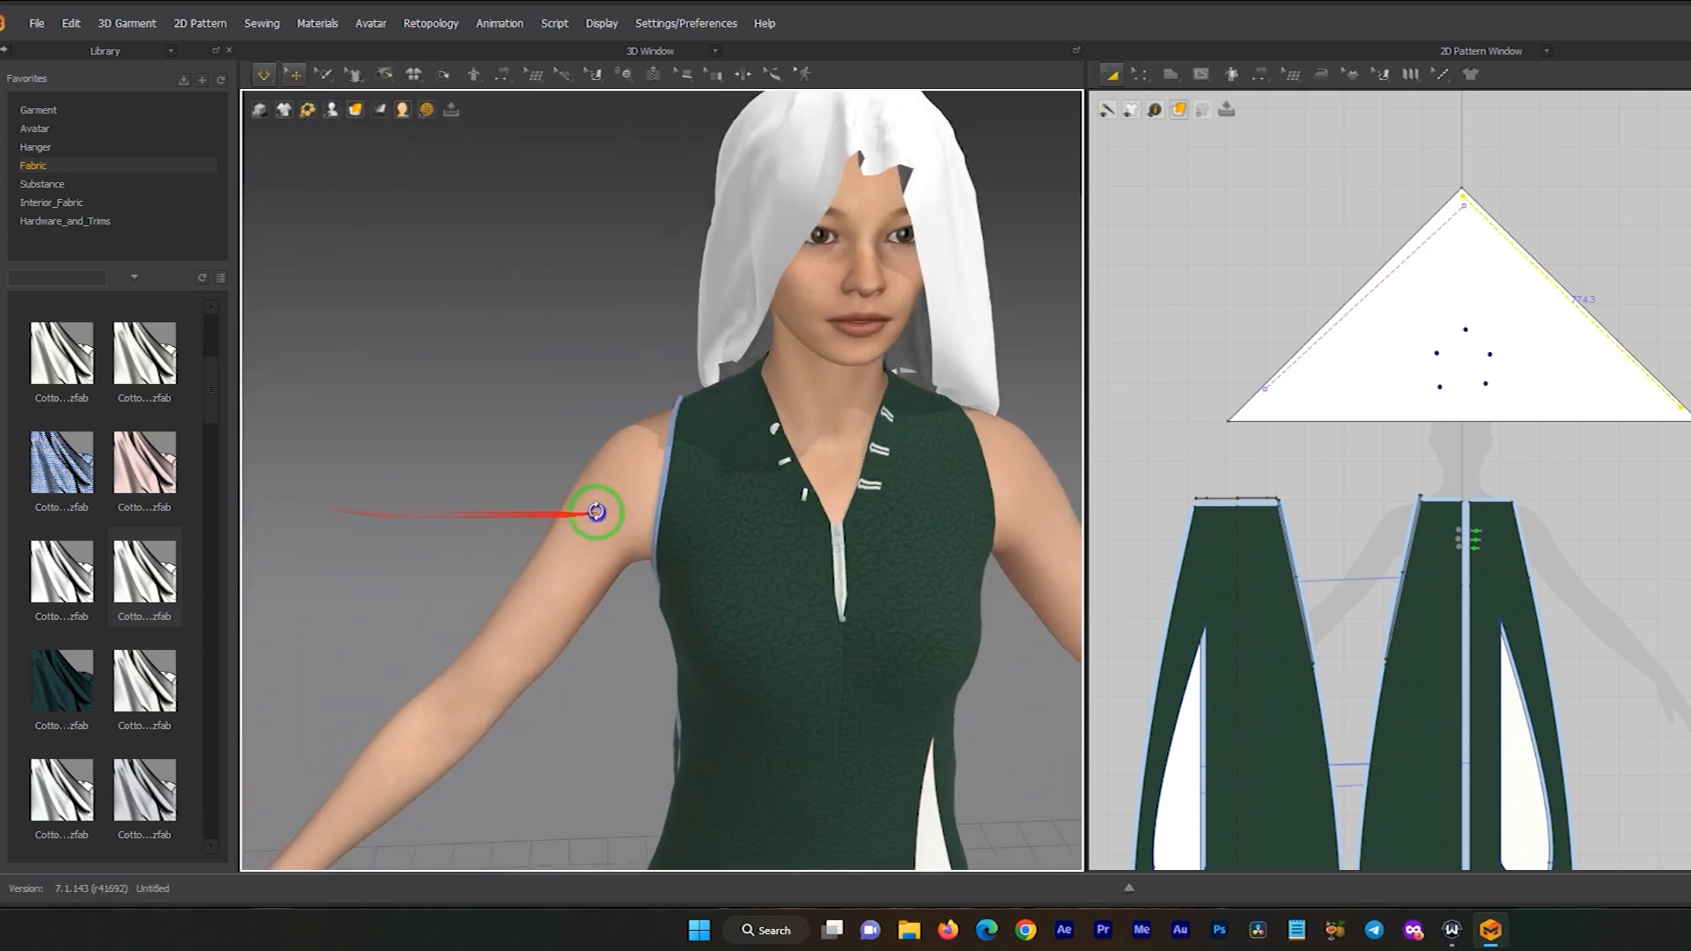
scroll(672, 467, "down", 2)
right_click_drag(676, 458, 601, 492)
key("w")
mouse_move(539, 492)
left_mouse_down()
mouse_move(506, 468)
mouse_move(511, 495)
mouse_move(540, 488)
left_mouse_up()
right_click_drag(574, 577, 775, 547)
middle_click_drag(450, 642, 517, 552)
scroll(517, 551, "up", 3)
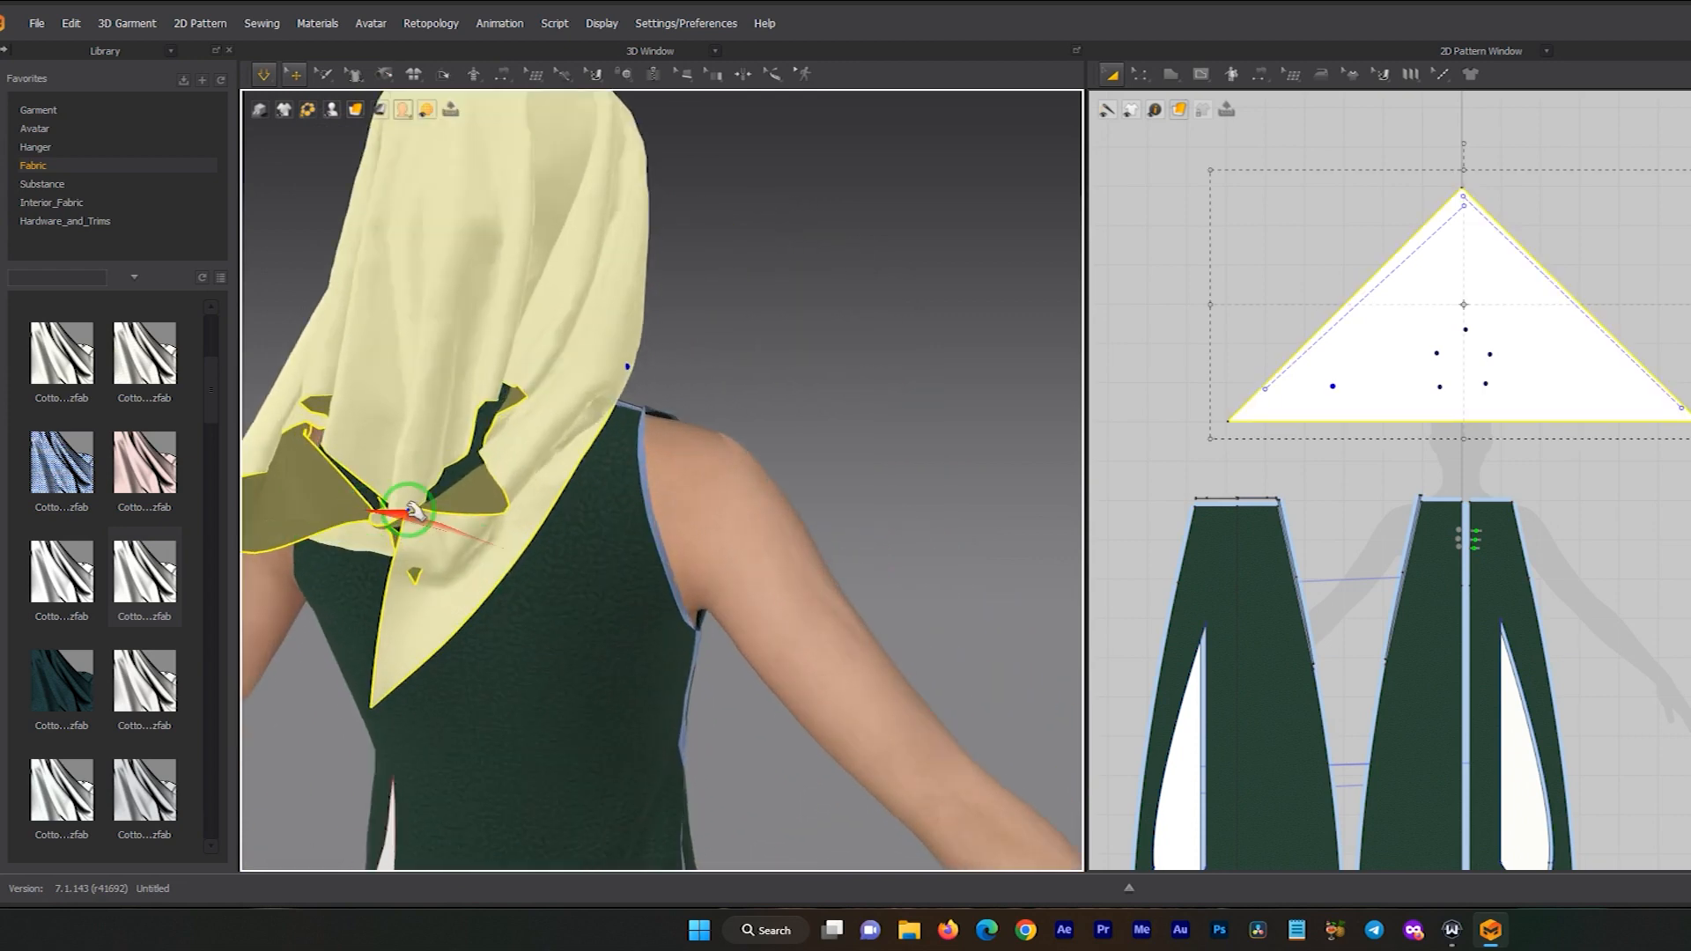
middle_click_drag(368, 515, 657, 536)
scroll(670, 564, "up", 3)
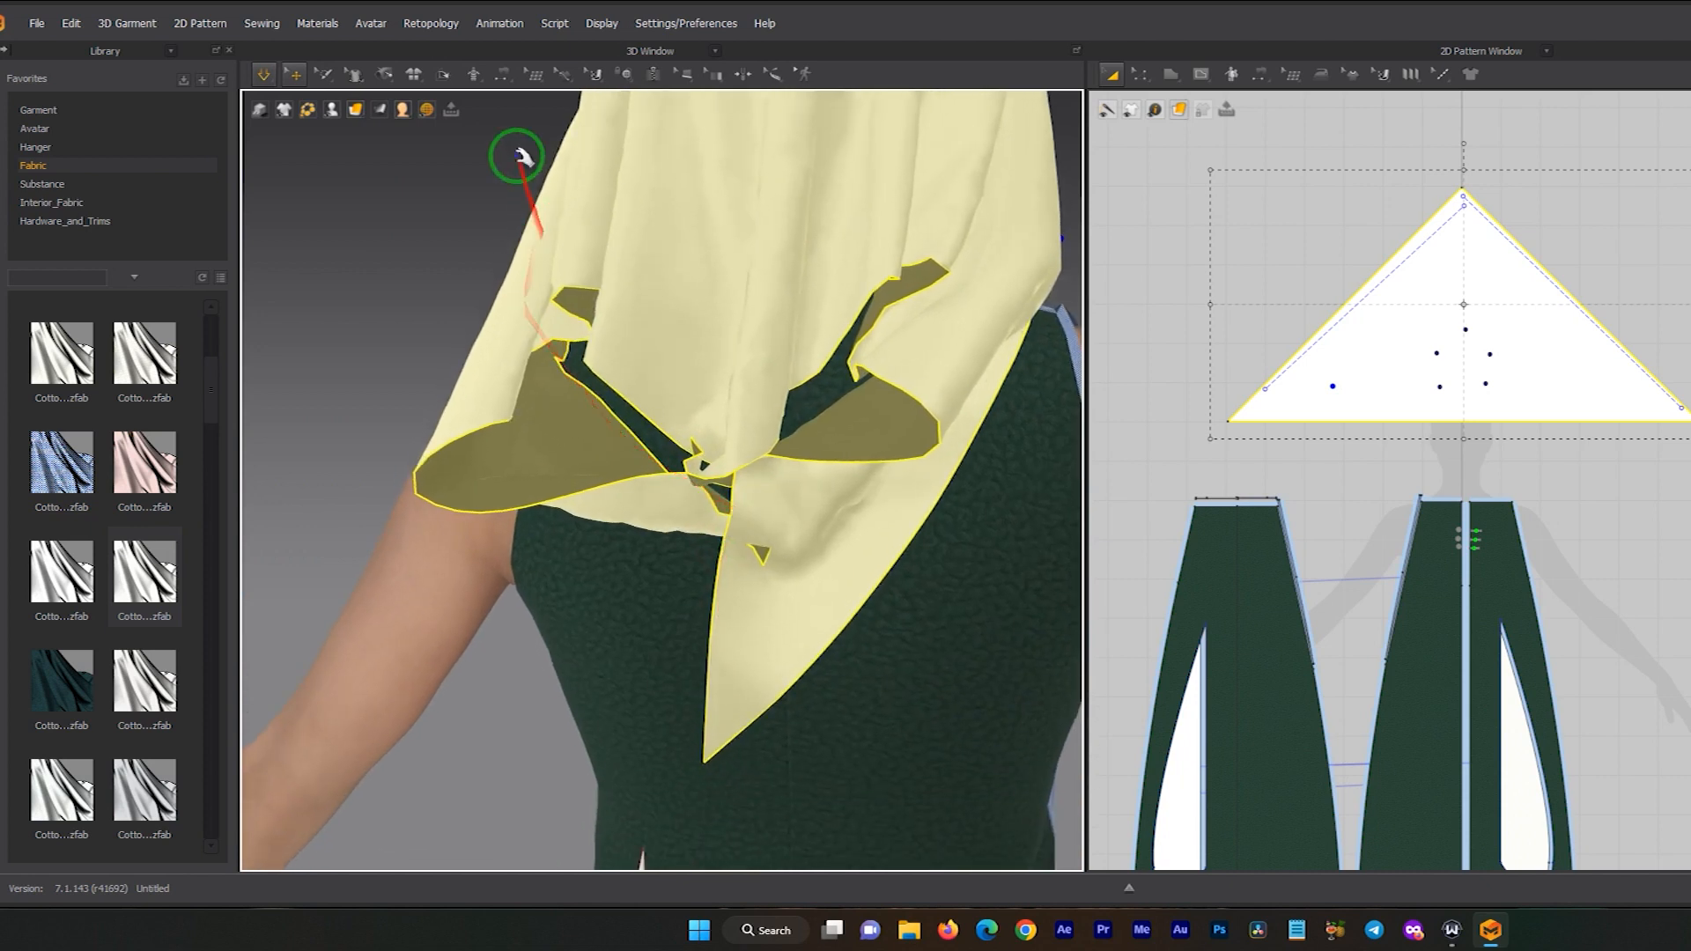
- Delete both tacks that join the scarf's side ends to its rear tip using Edit Tack
left_click(514, 150)
left_click(388, 77)
left_click(406, 113)
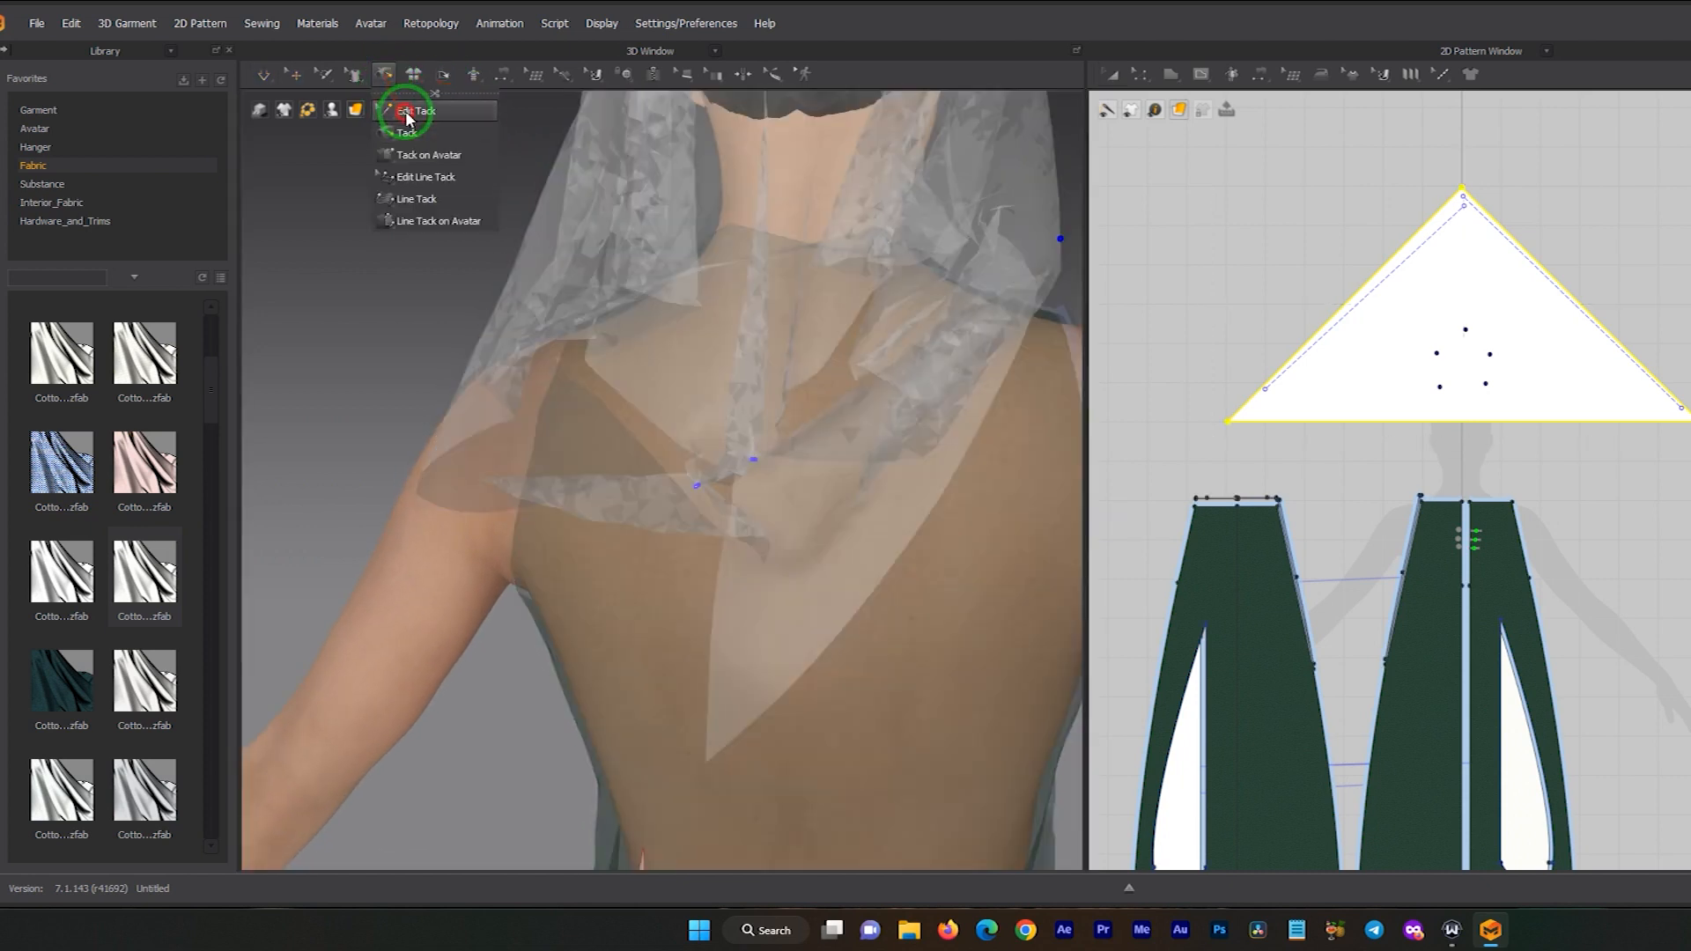
scroll(702, 495, "up", 2)
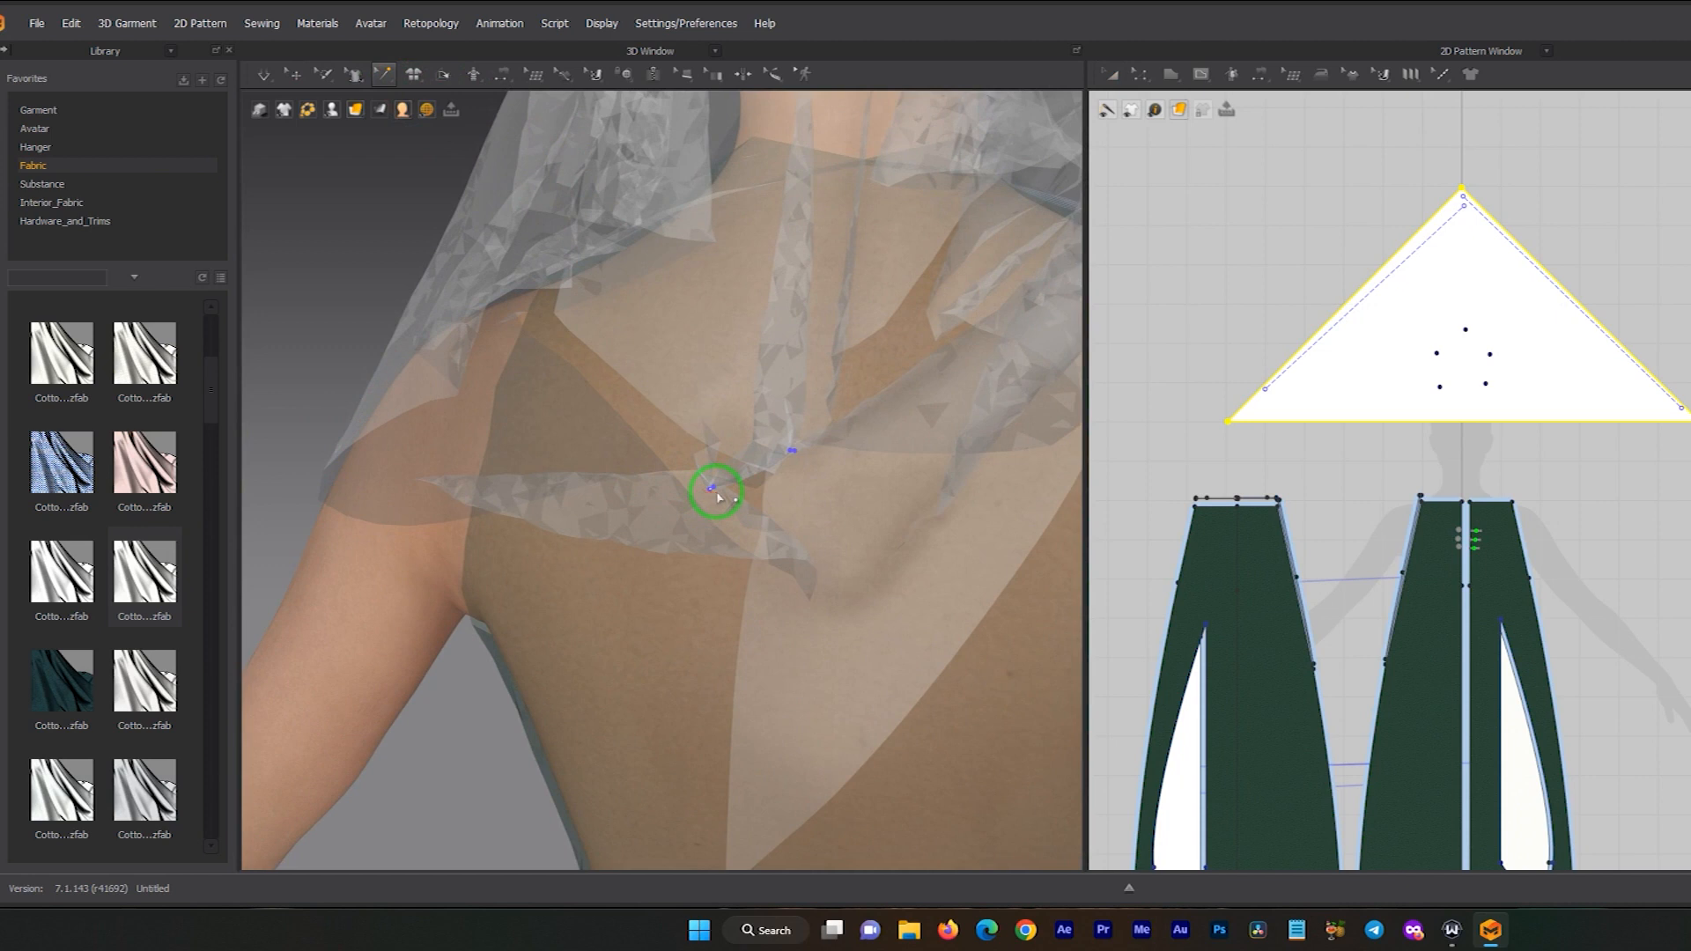
right_click(711, 490)
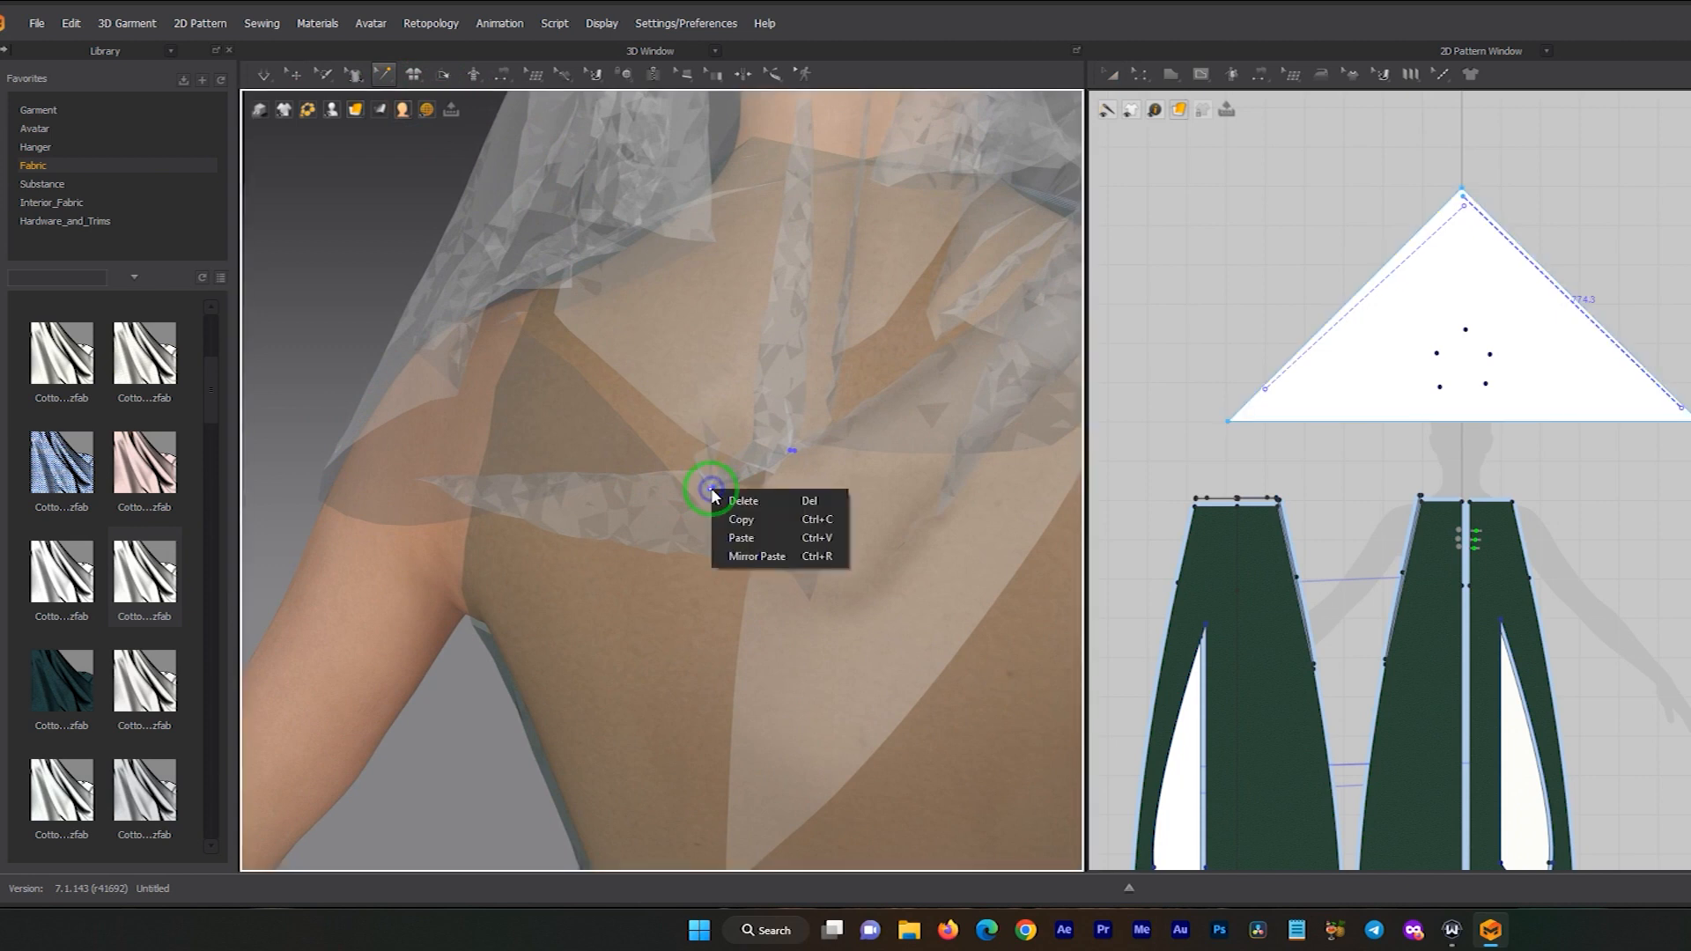
left_click(763, 501)
right_click(789, 455)
left_click(814, 458)
right_click_drag(808, 457, 845, 498)
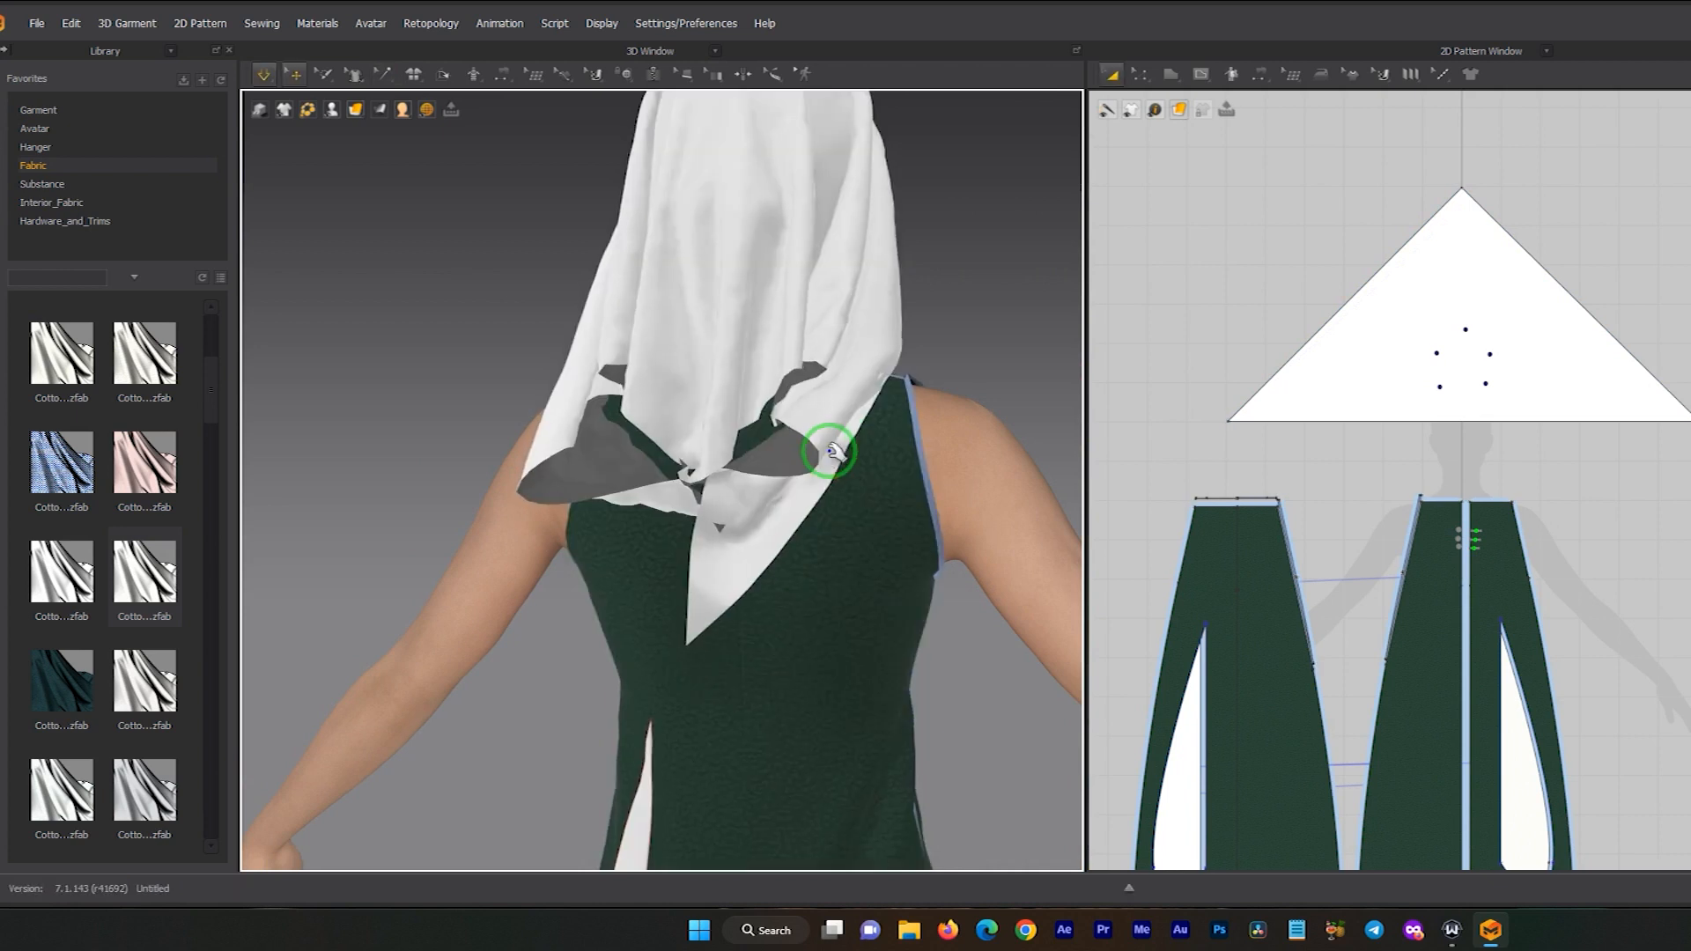
- Delete three of the tacks holding the scarf to the avatar's head with Edit Tack
left_click(819, 353)
middle_click_drag(820, 353, 757, 674)
middle_click_drag(710, 482, 710, 552)
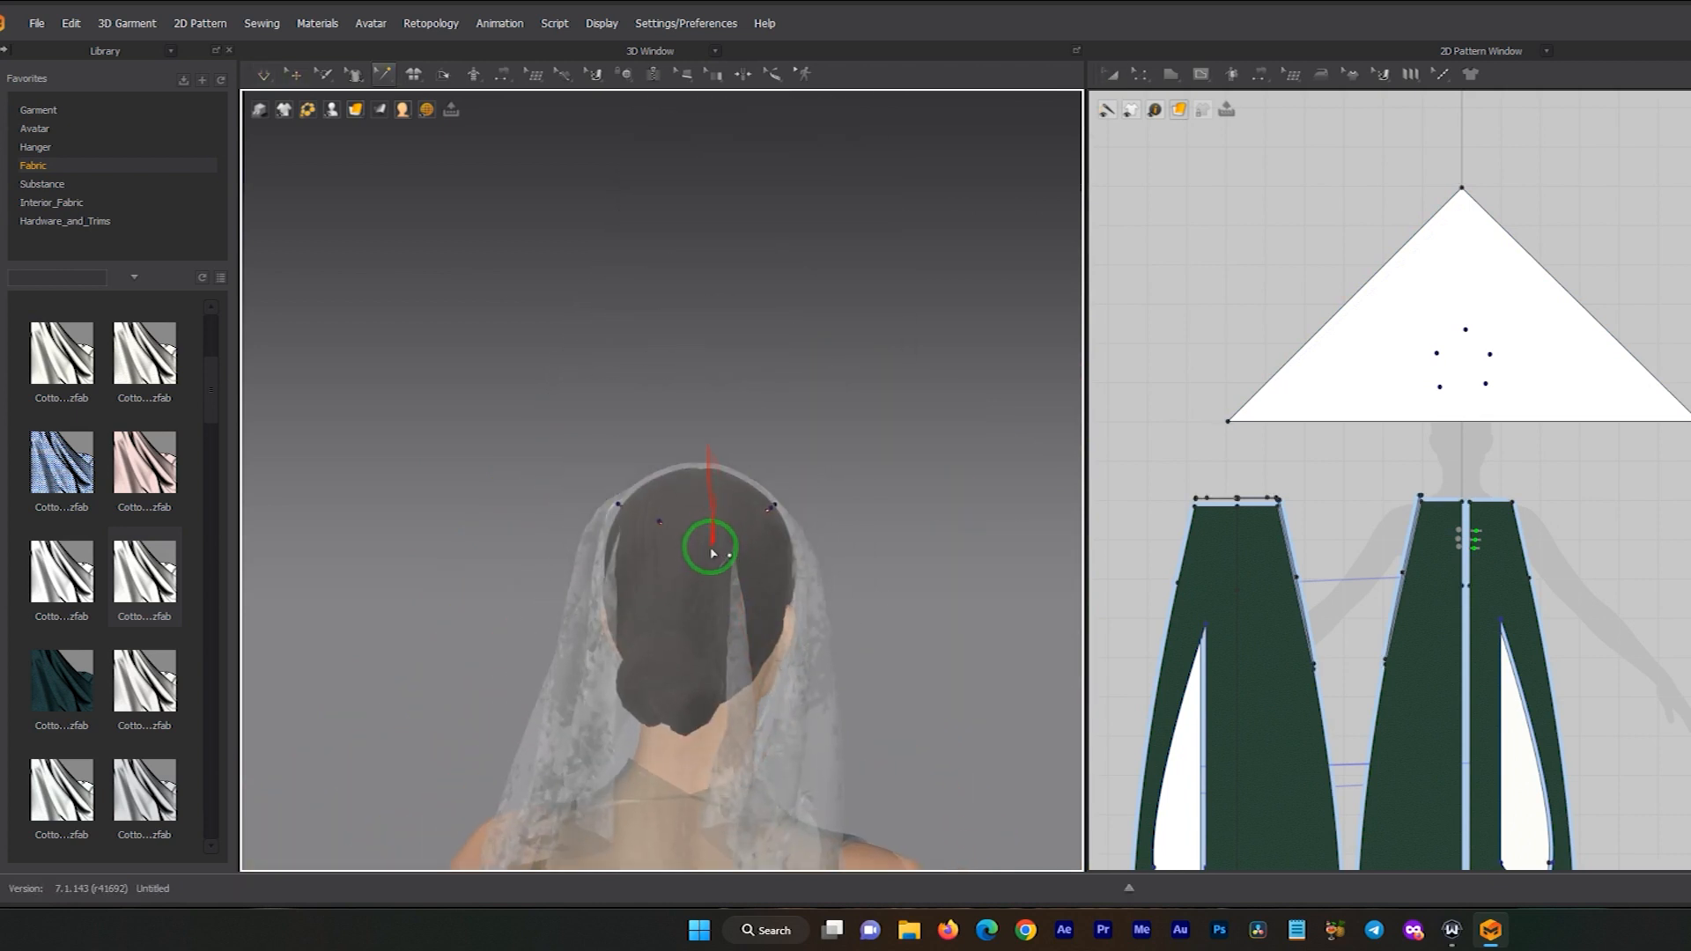
scroll(709, 552, "up", 2)
left_click(674, 541)
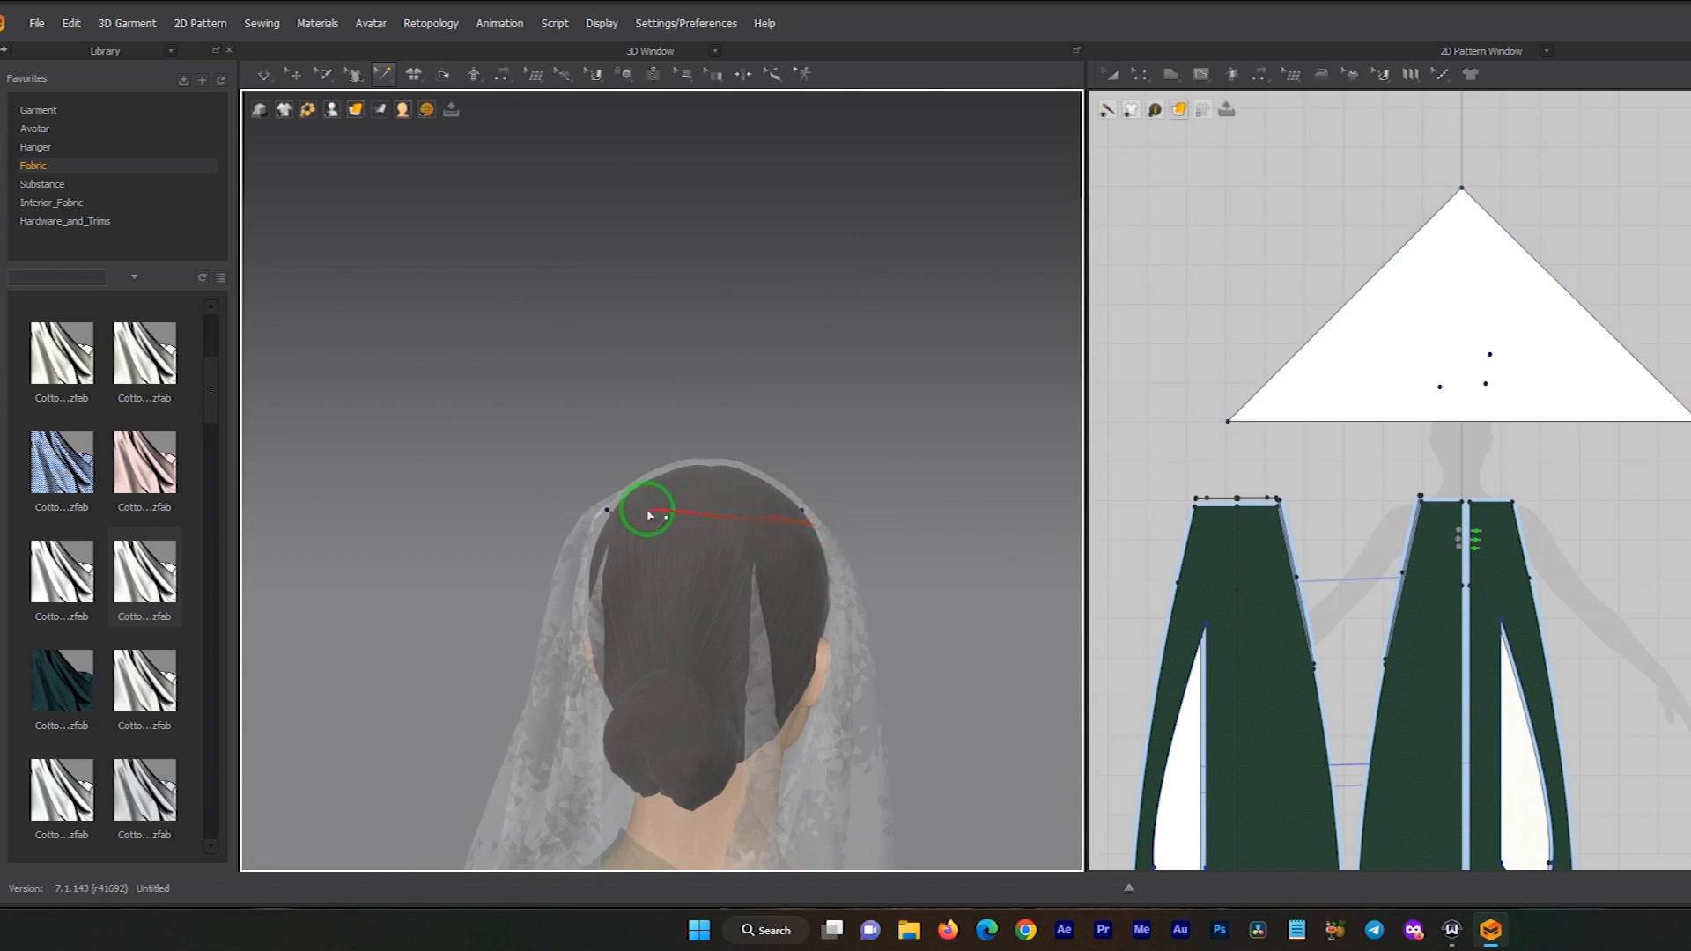
right_click(606, 513)
left_click(633, 530)
- Simulate the loosened scarf and pull it forward over the avatar's forehead
key("space")
right_click_drag(786, 638, 524, 640)
left_click_drag(639, 401, 679, 473)
scroll(706, 615, "down", 3)
middle_click_drag(703, 618, 699, 543)
scroll(769, 586, "up", 5)
right_click_drag(553, 614, 683, 660)
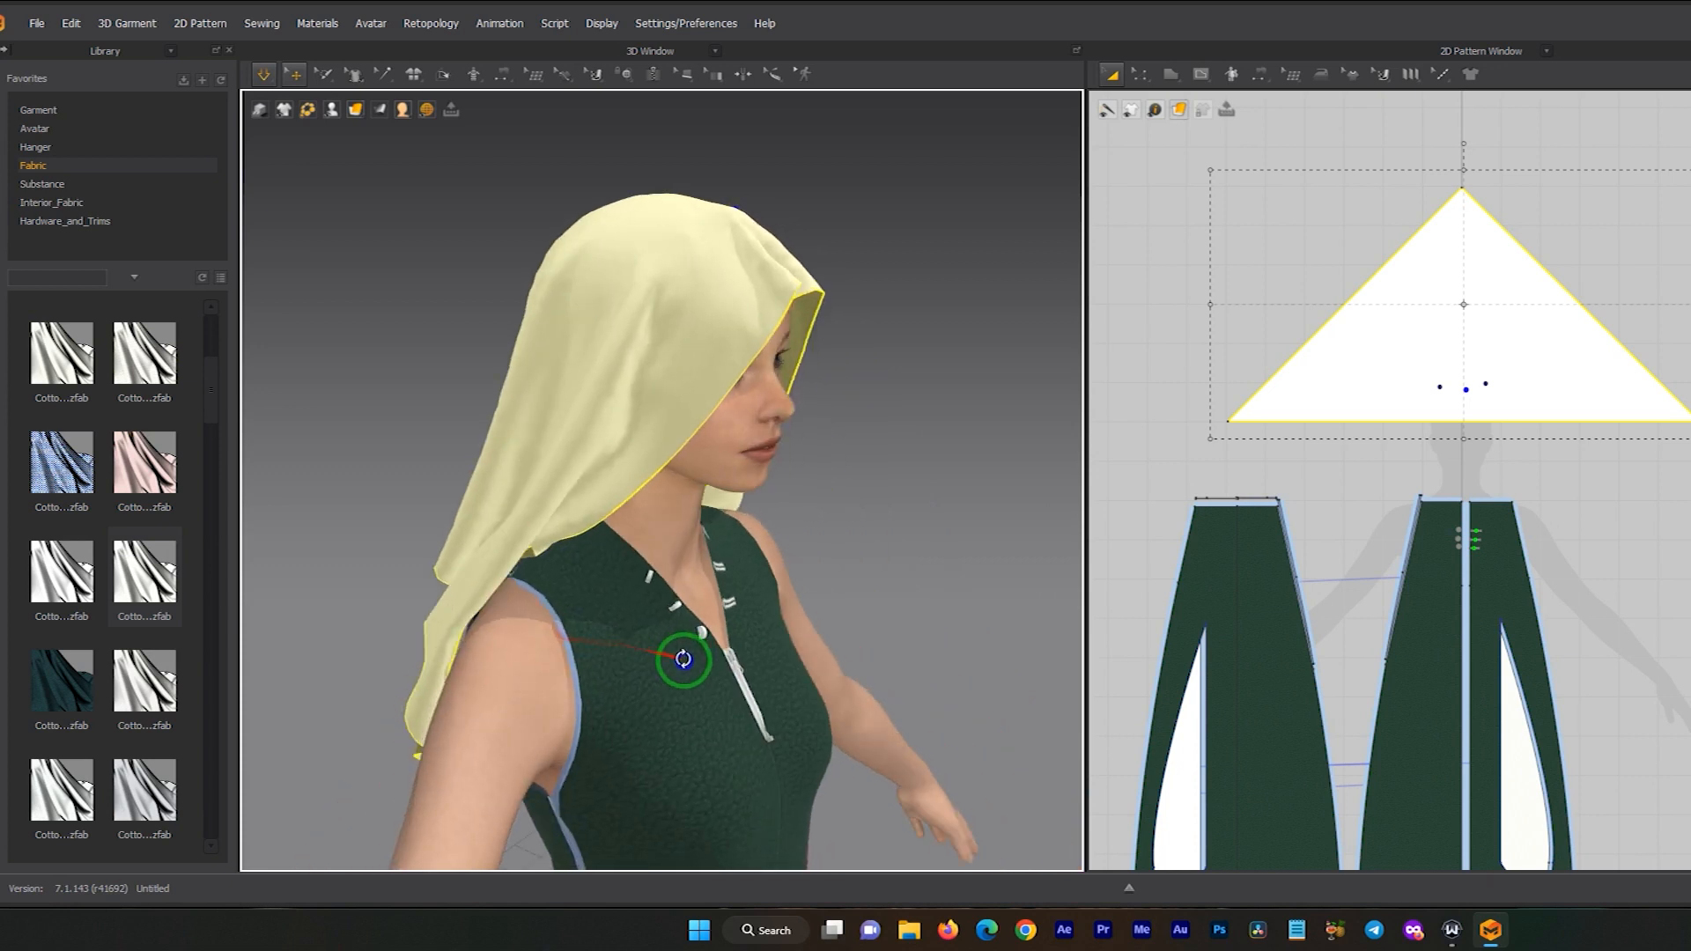
key("w")
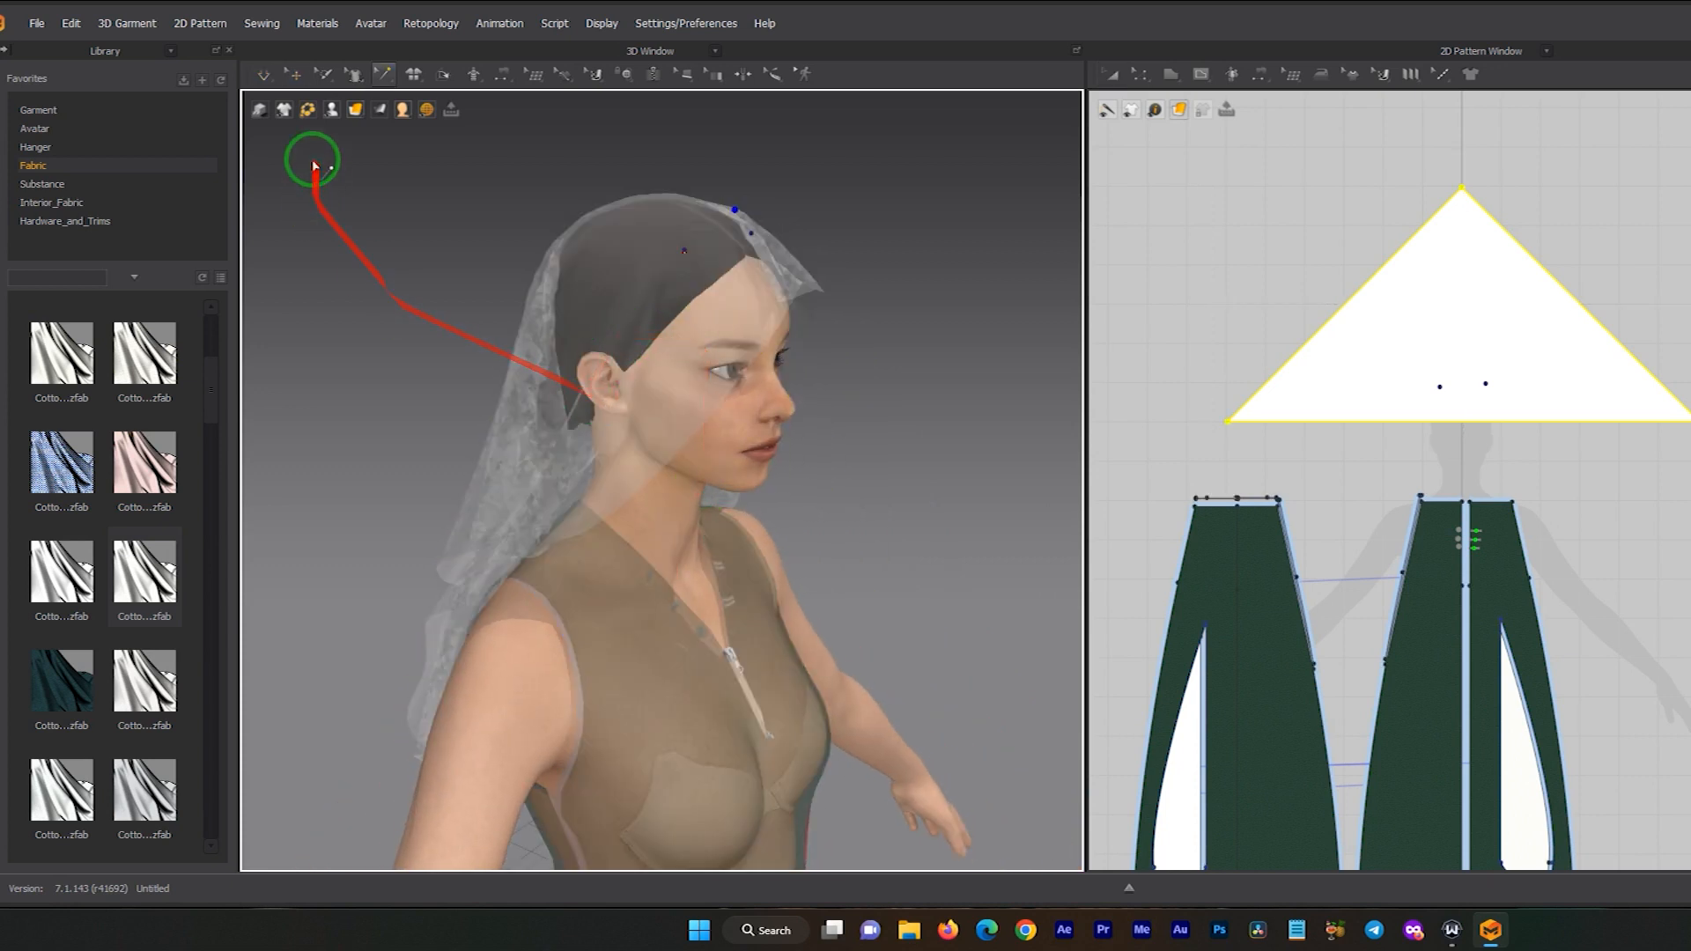
- Delete the two remaining tacks near the scarf's front edge that hold it to the avatar's head
left_click(384, 74)
left_click(406, 133)
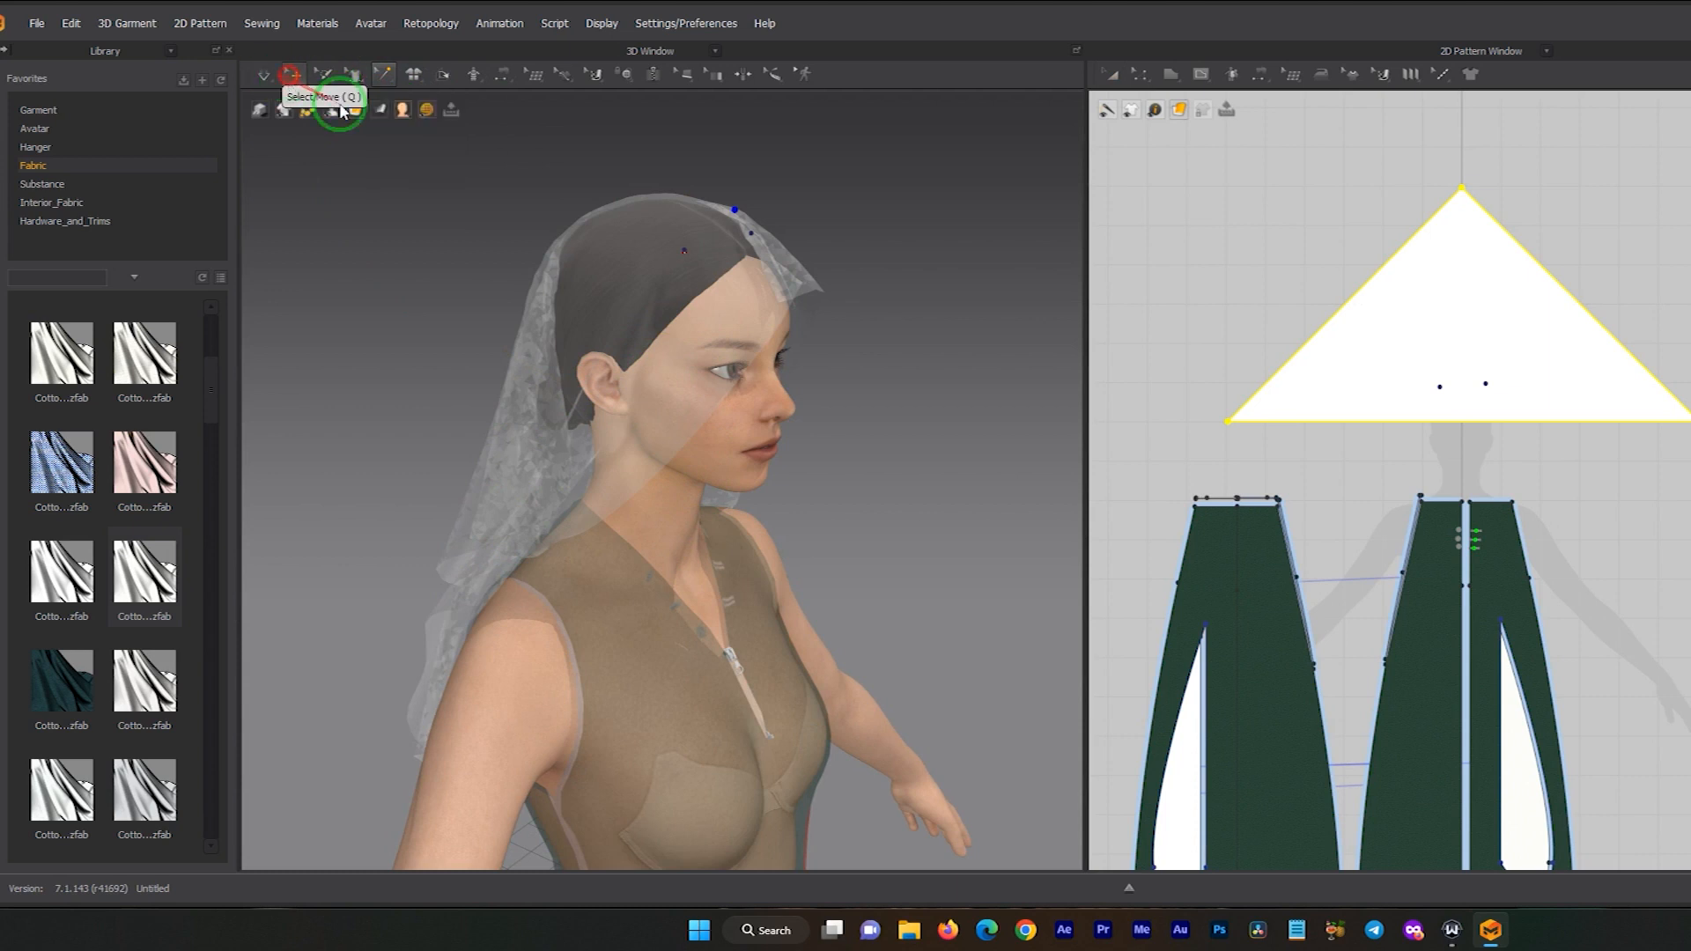
left_click(289, 76)
left_click(667, 330)
left_click(655, 289)
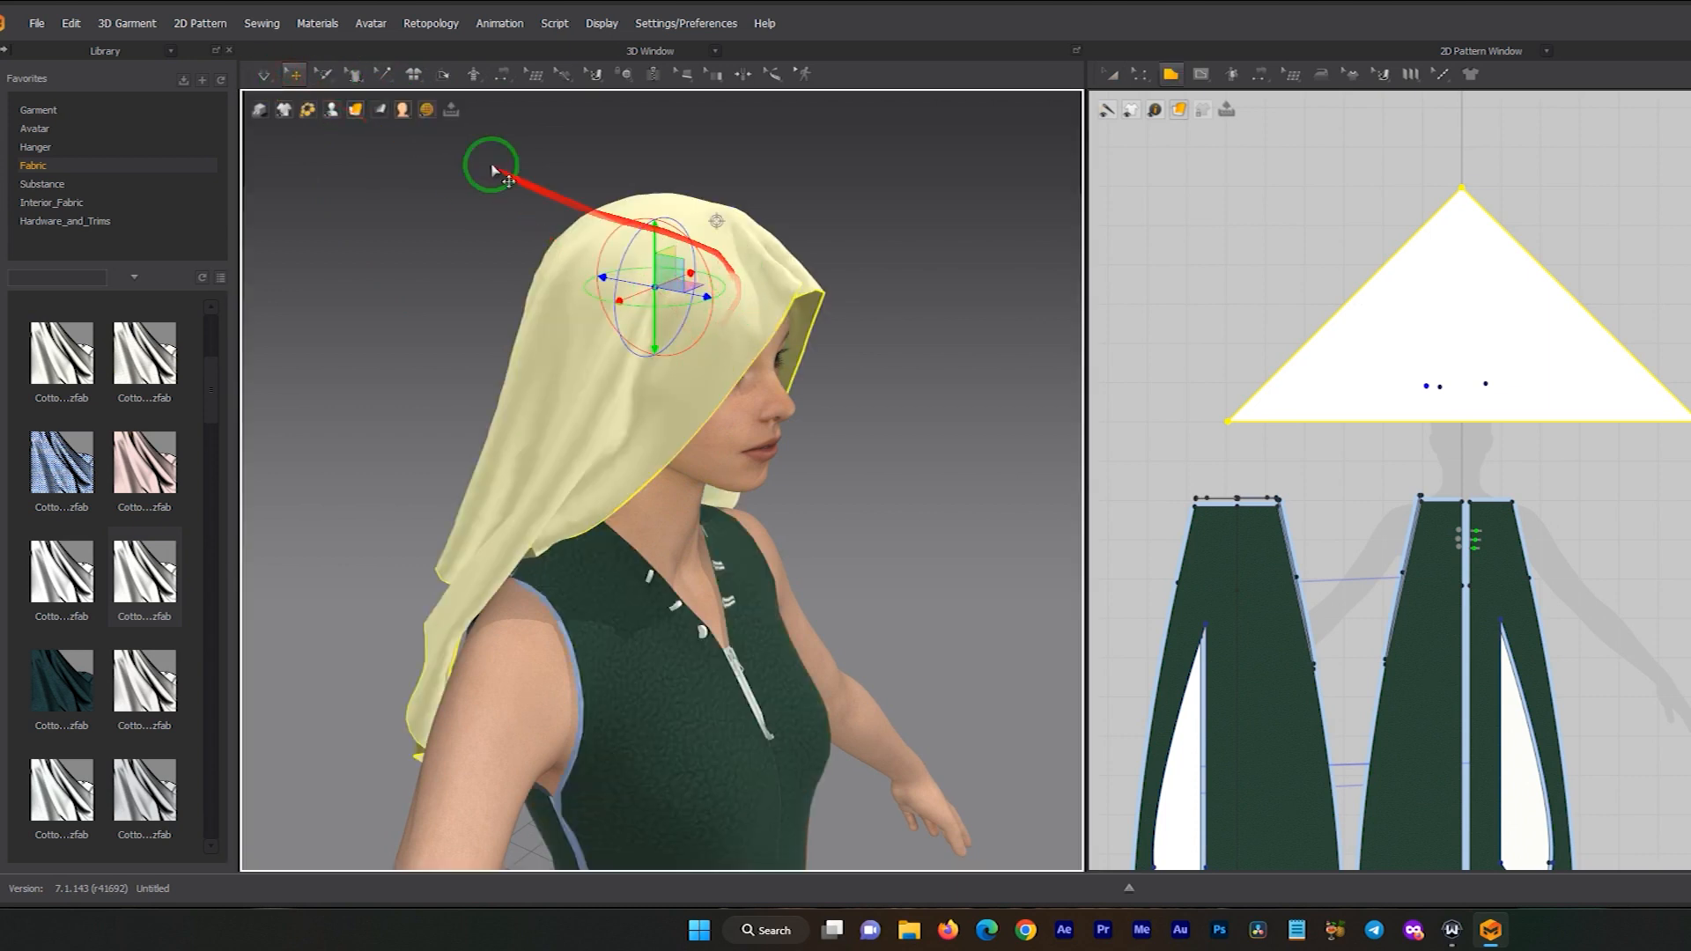
left_click(384, 74)
left_click(441, 122)
right_click(687, 257)
left_click(751, 231)
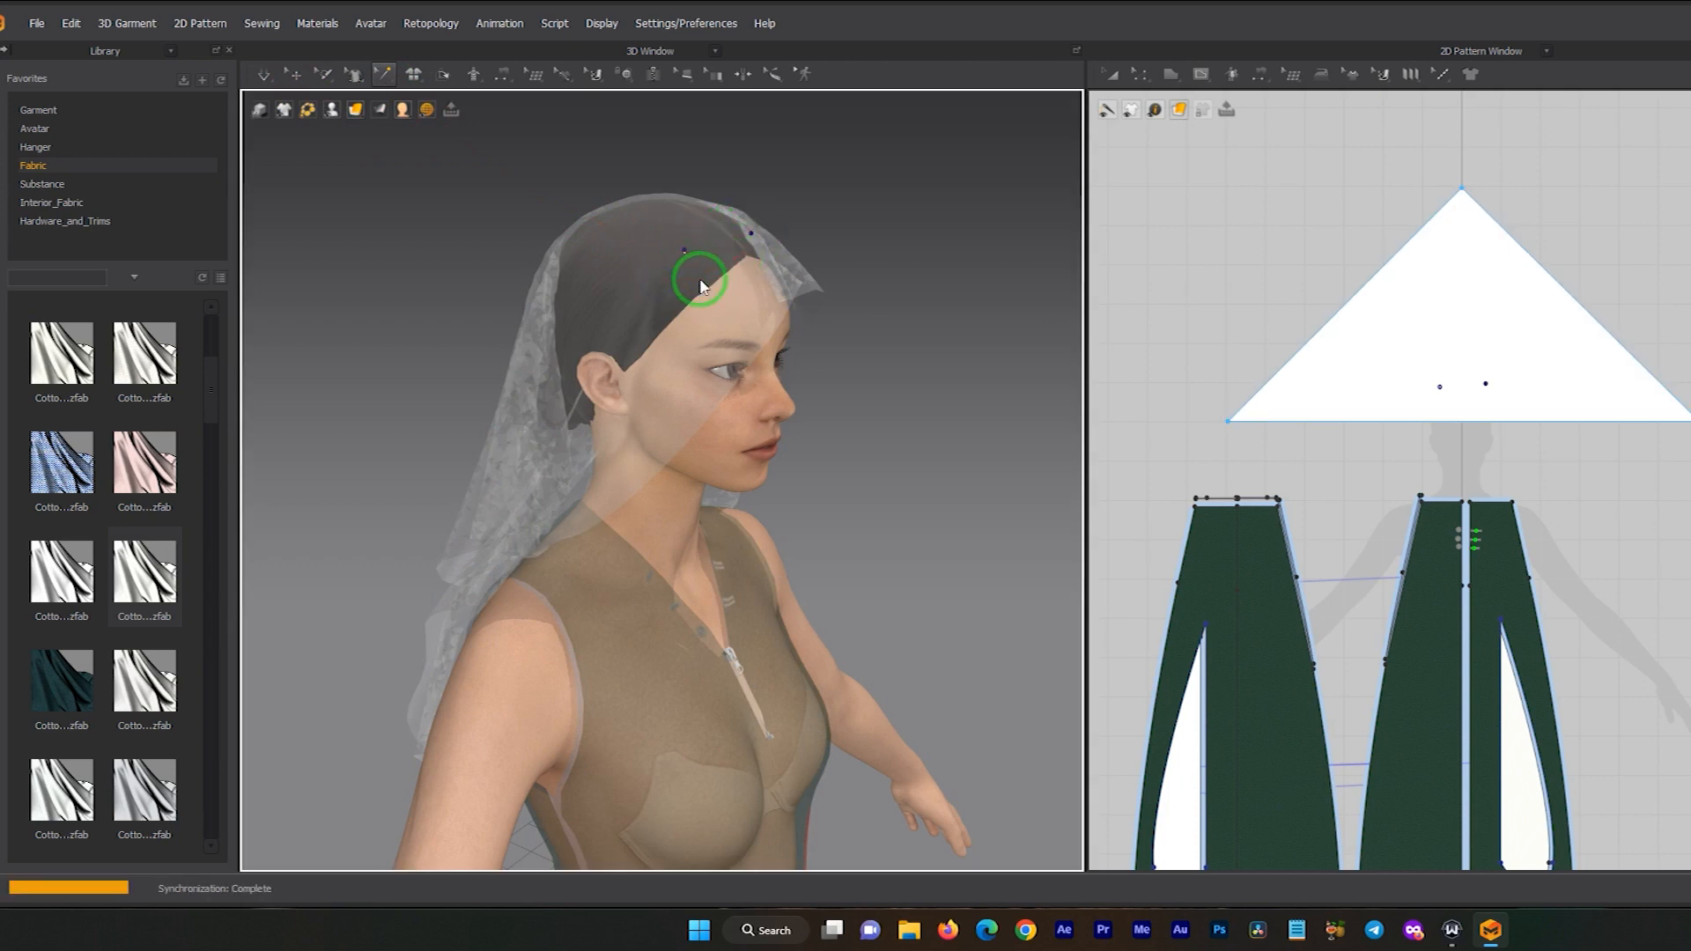
key("ctrl+z")
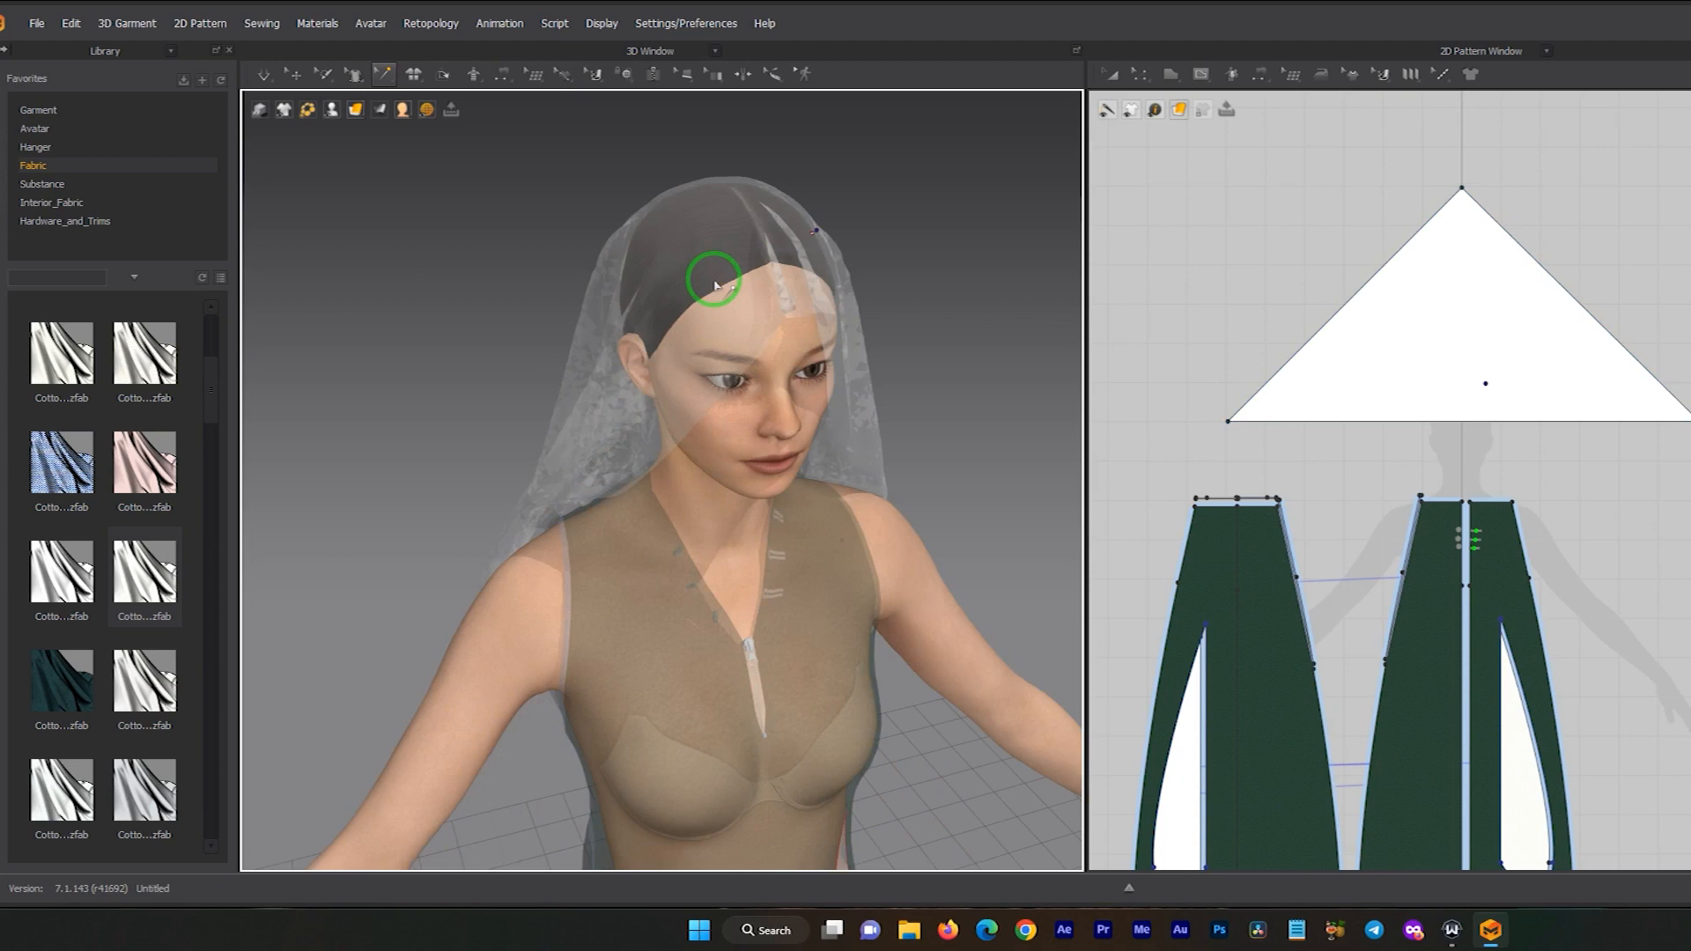
right_click_drag(715, 277, 617, 256)
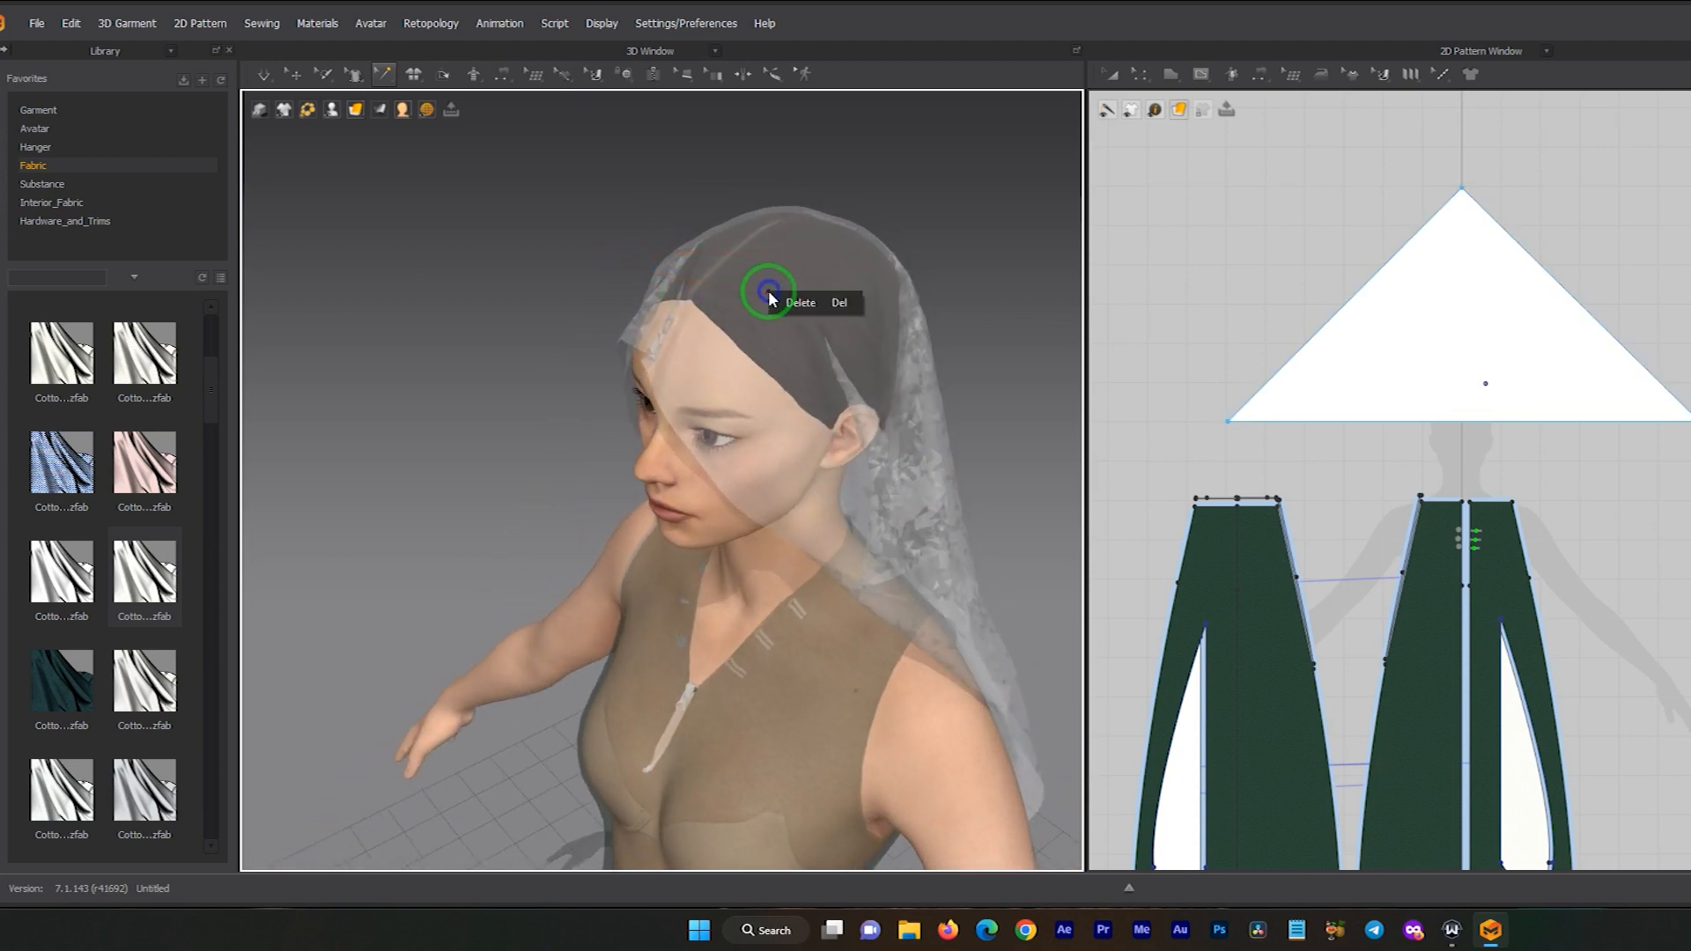
- Reset the 3D arrangement of the selected scarf pattern
right_click_drag(873, 370, 743, 367)
left_click(293, 76)
left_click(648, 364)
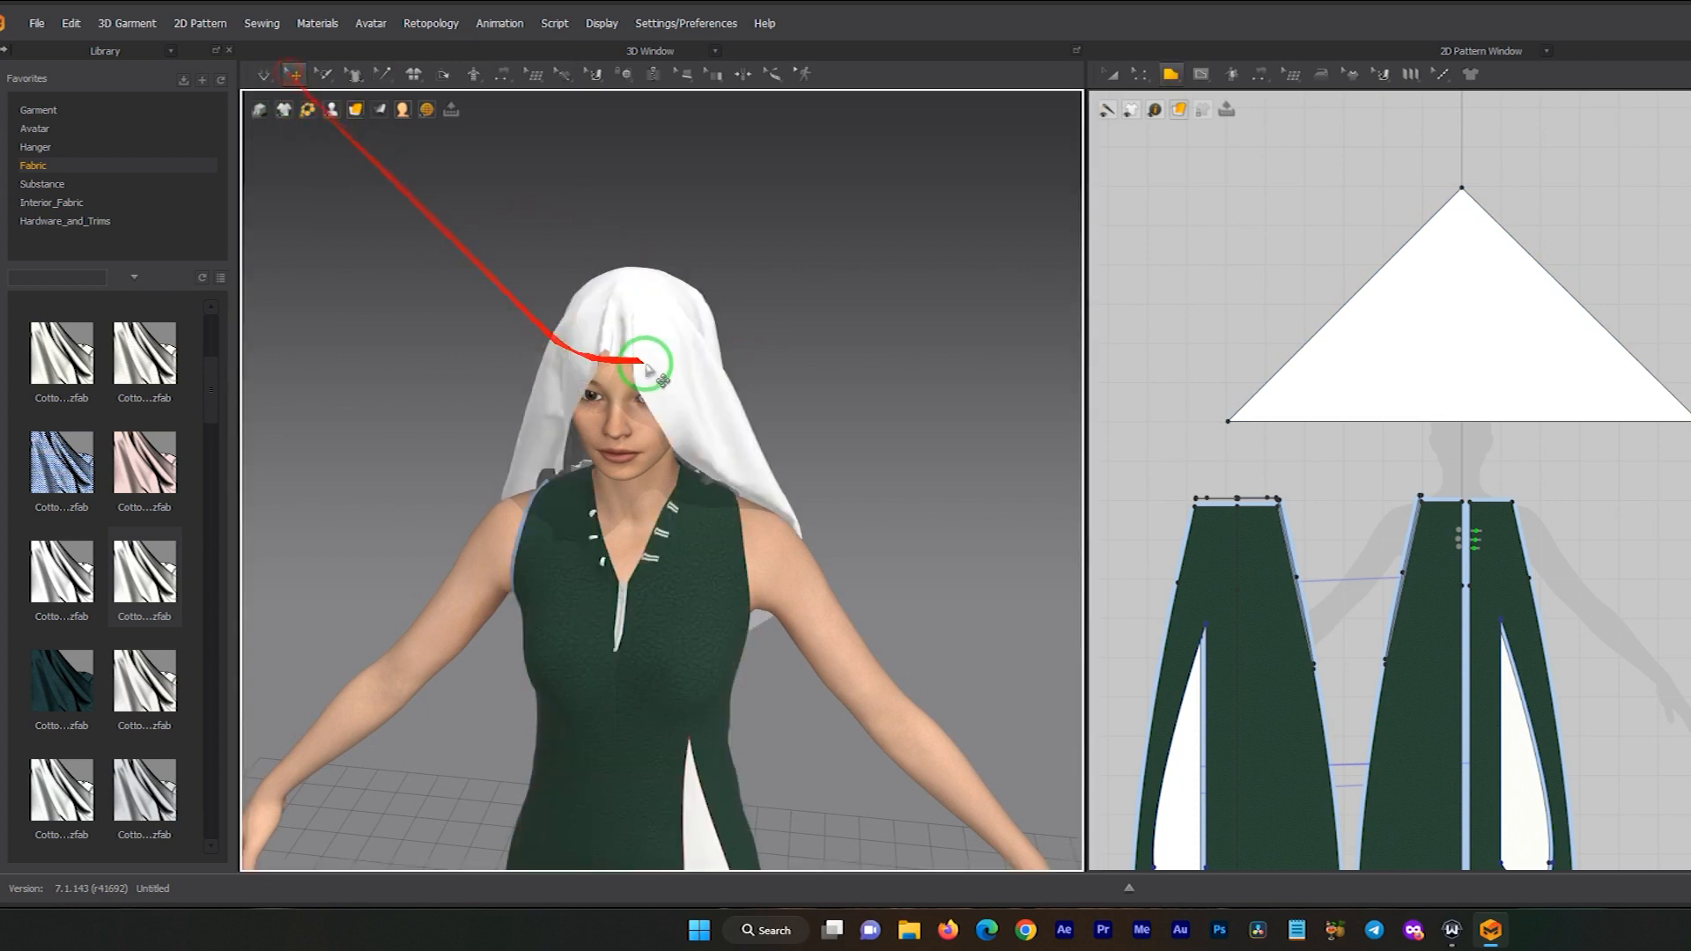
right_click(650, 352)
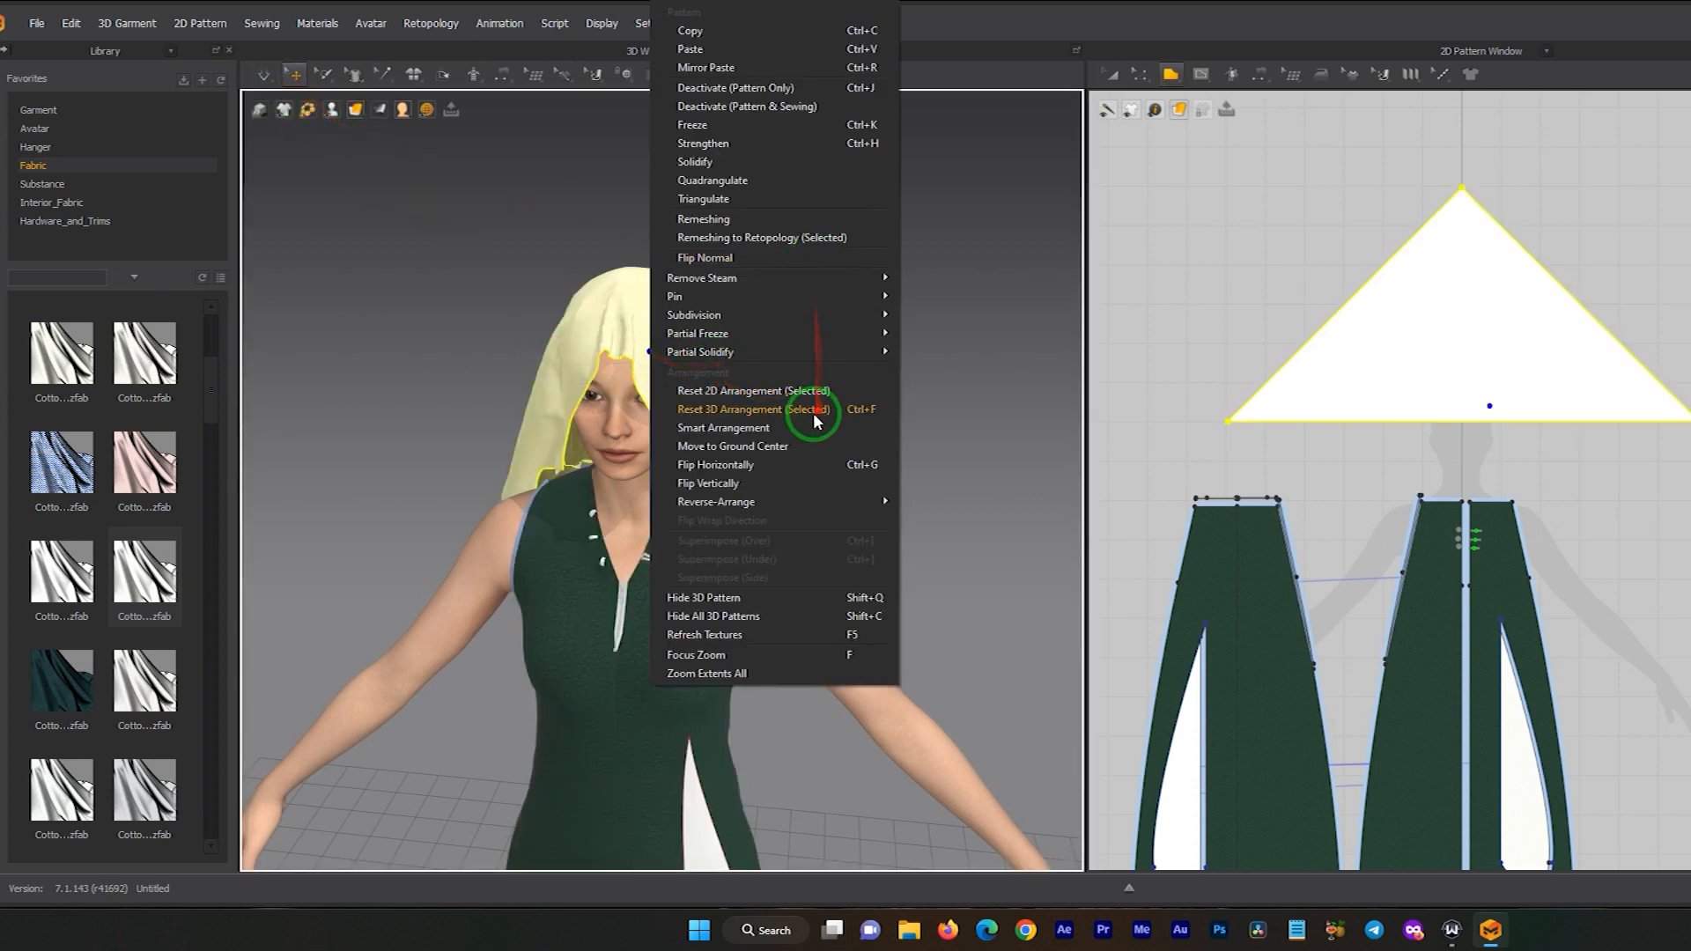
left_click(753, 410)
- Select the mesh at the scarf's rear corner with Select Mesh (Lasso) and freeze it
right_click_drag(649, 377, 585, 344)
right_click_drag(487, 283, 500, 416)
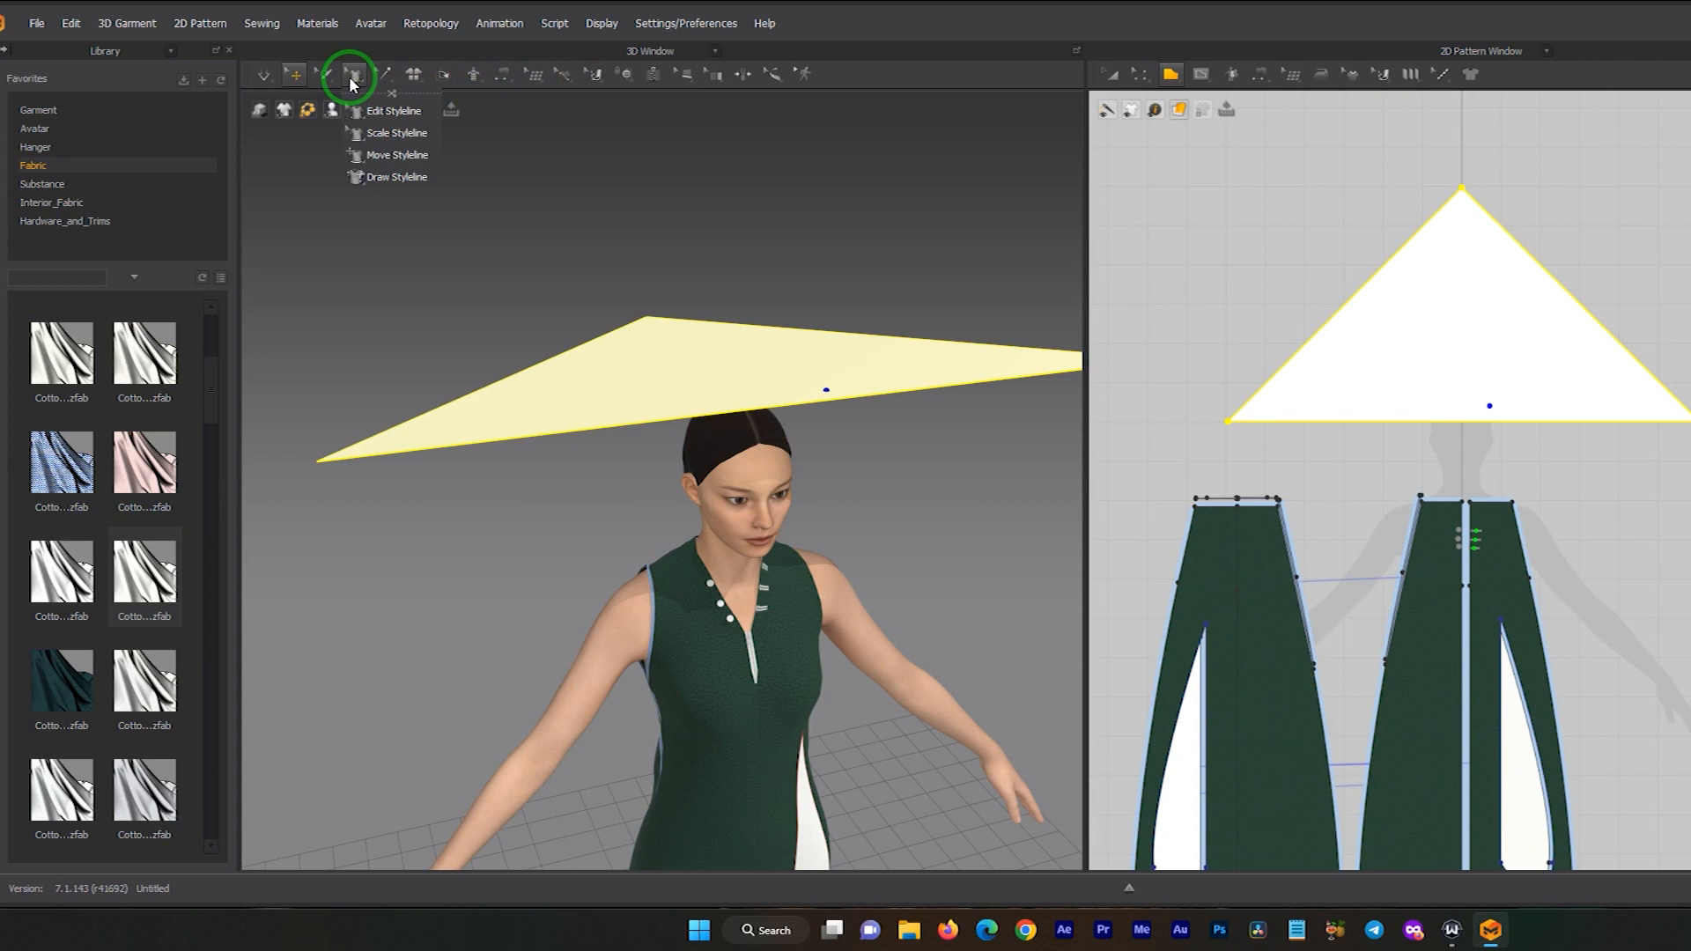
mouse_move(332, 84)
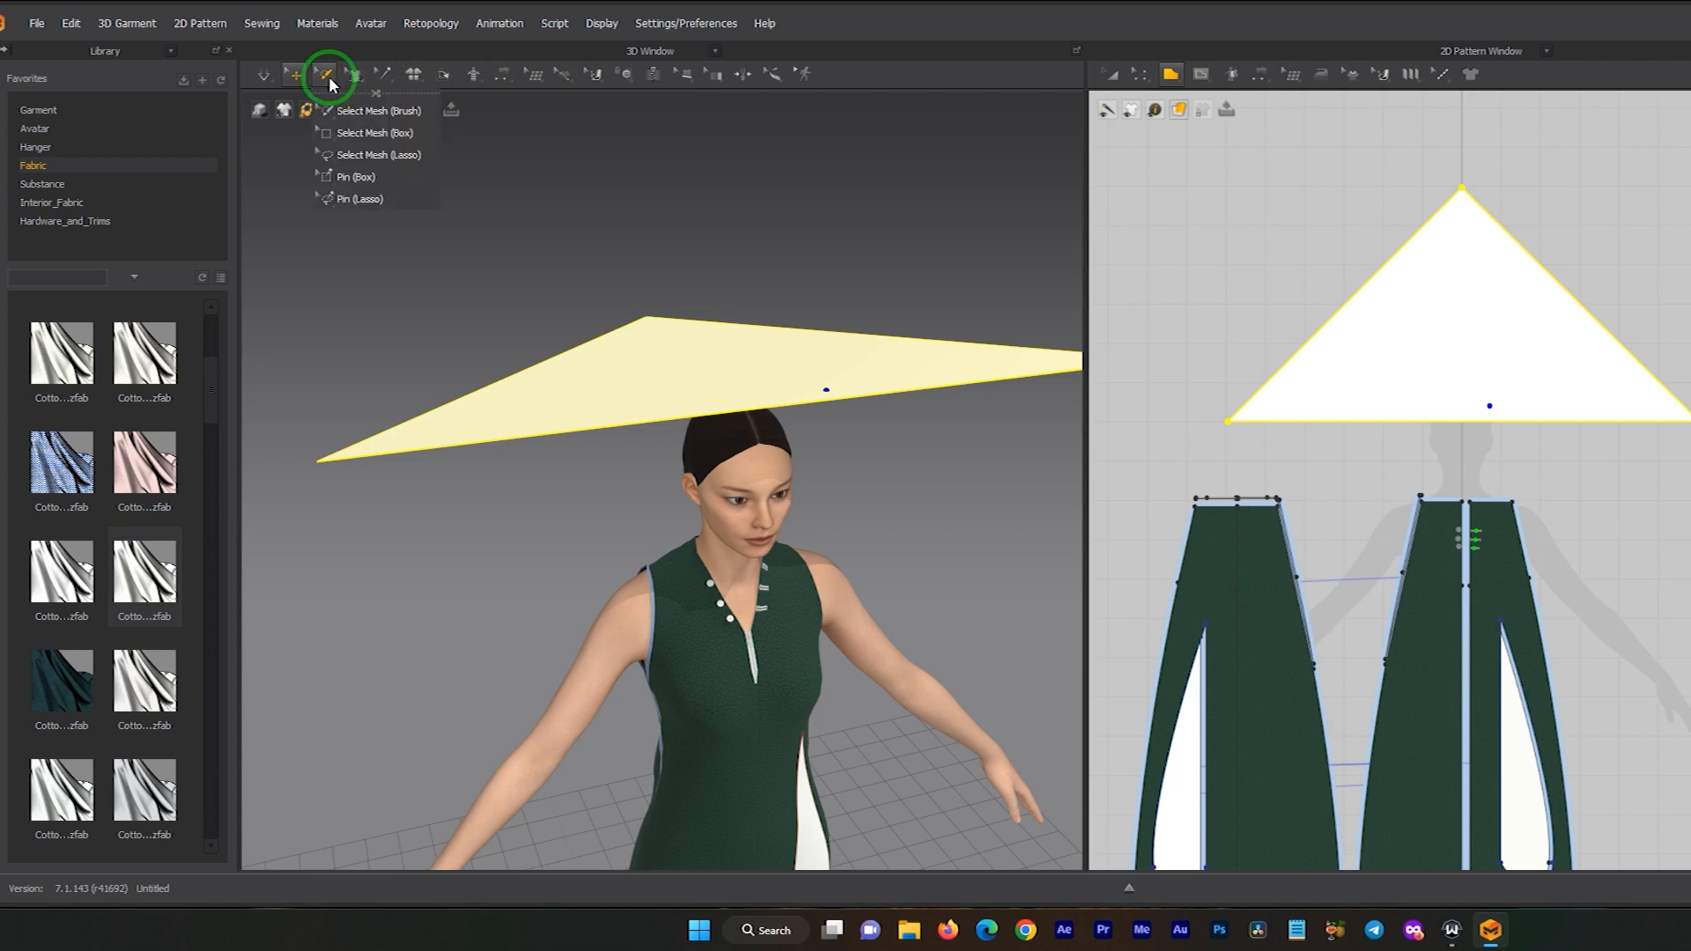
left_click(360, 161)
middle_click_drag(379, 433, 483, 381)
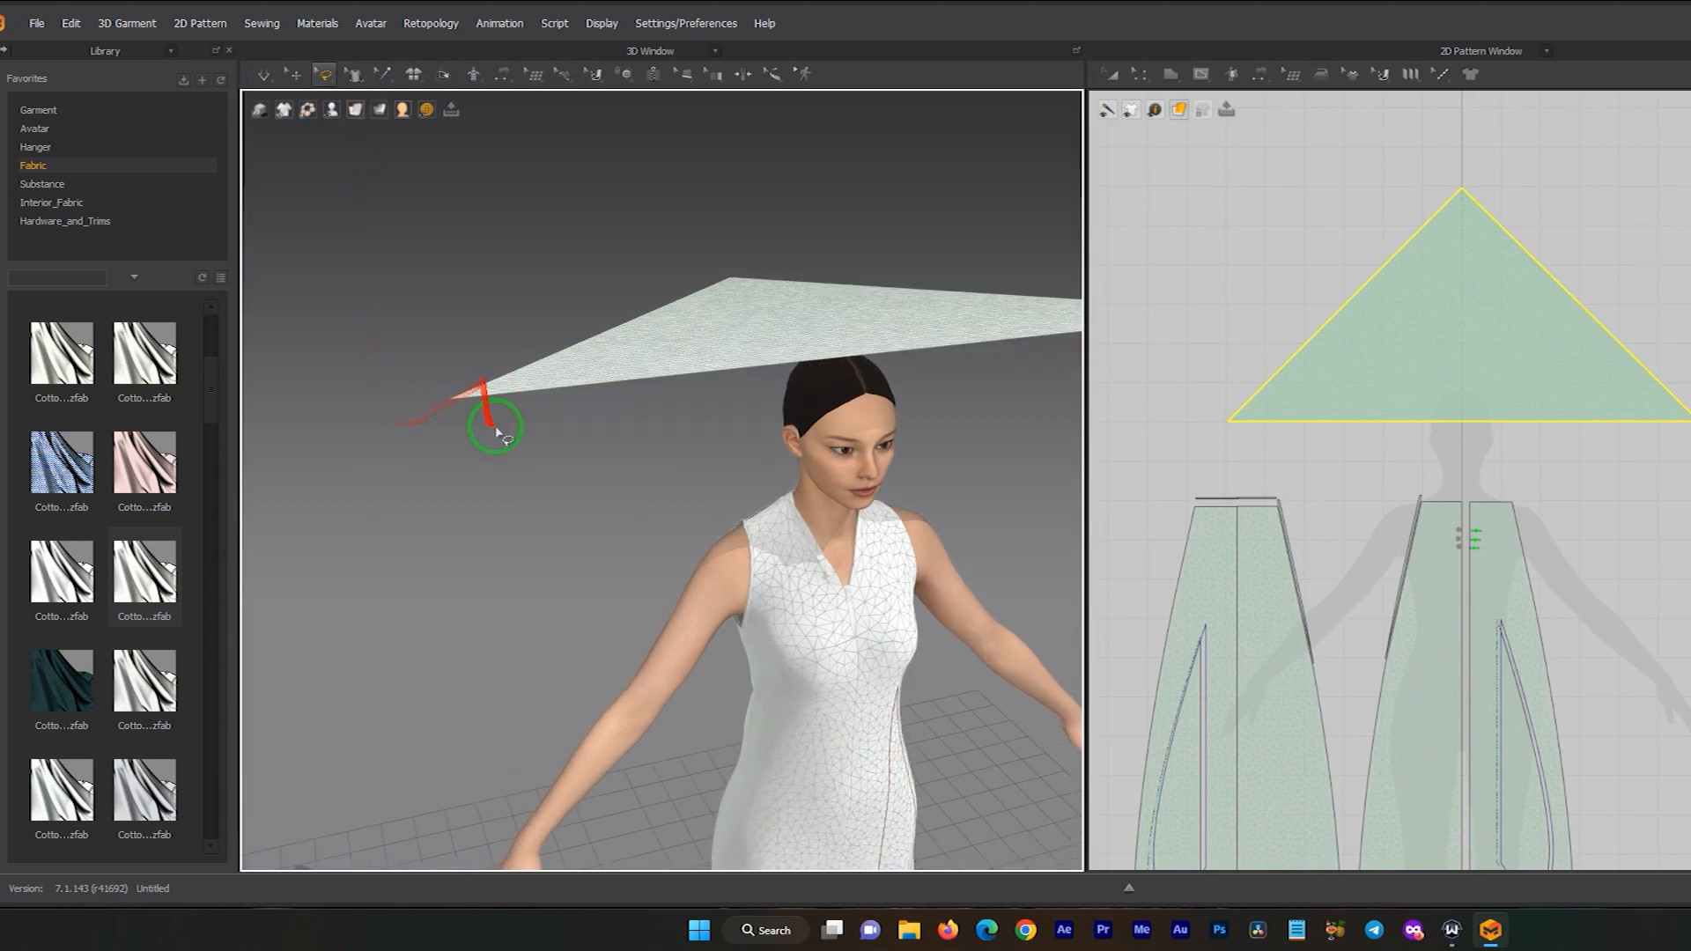
left_click_drag(481, 408, 460, 382)
right_click_drag(525, 411, 744, 357)
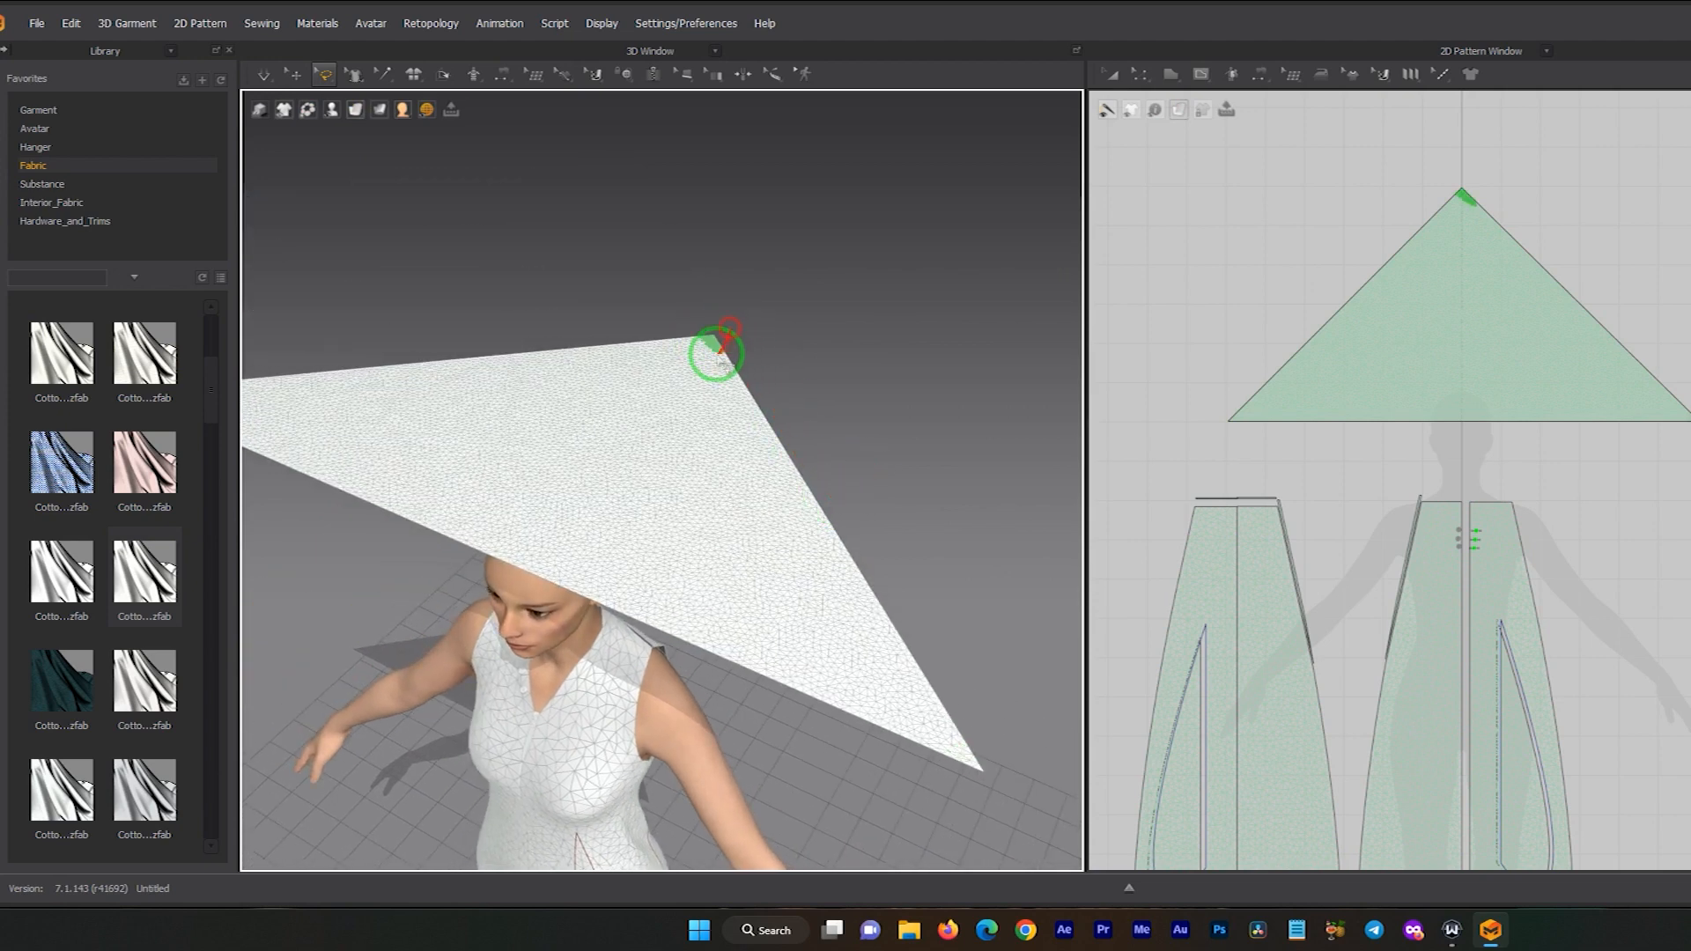
right_click(714, 348)
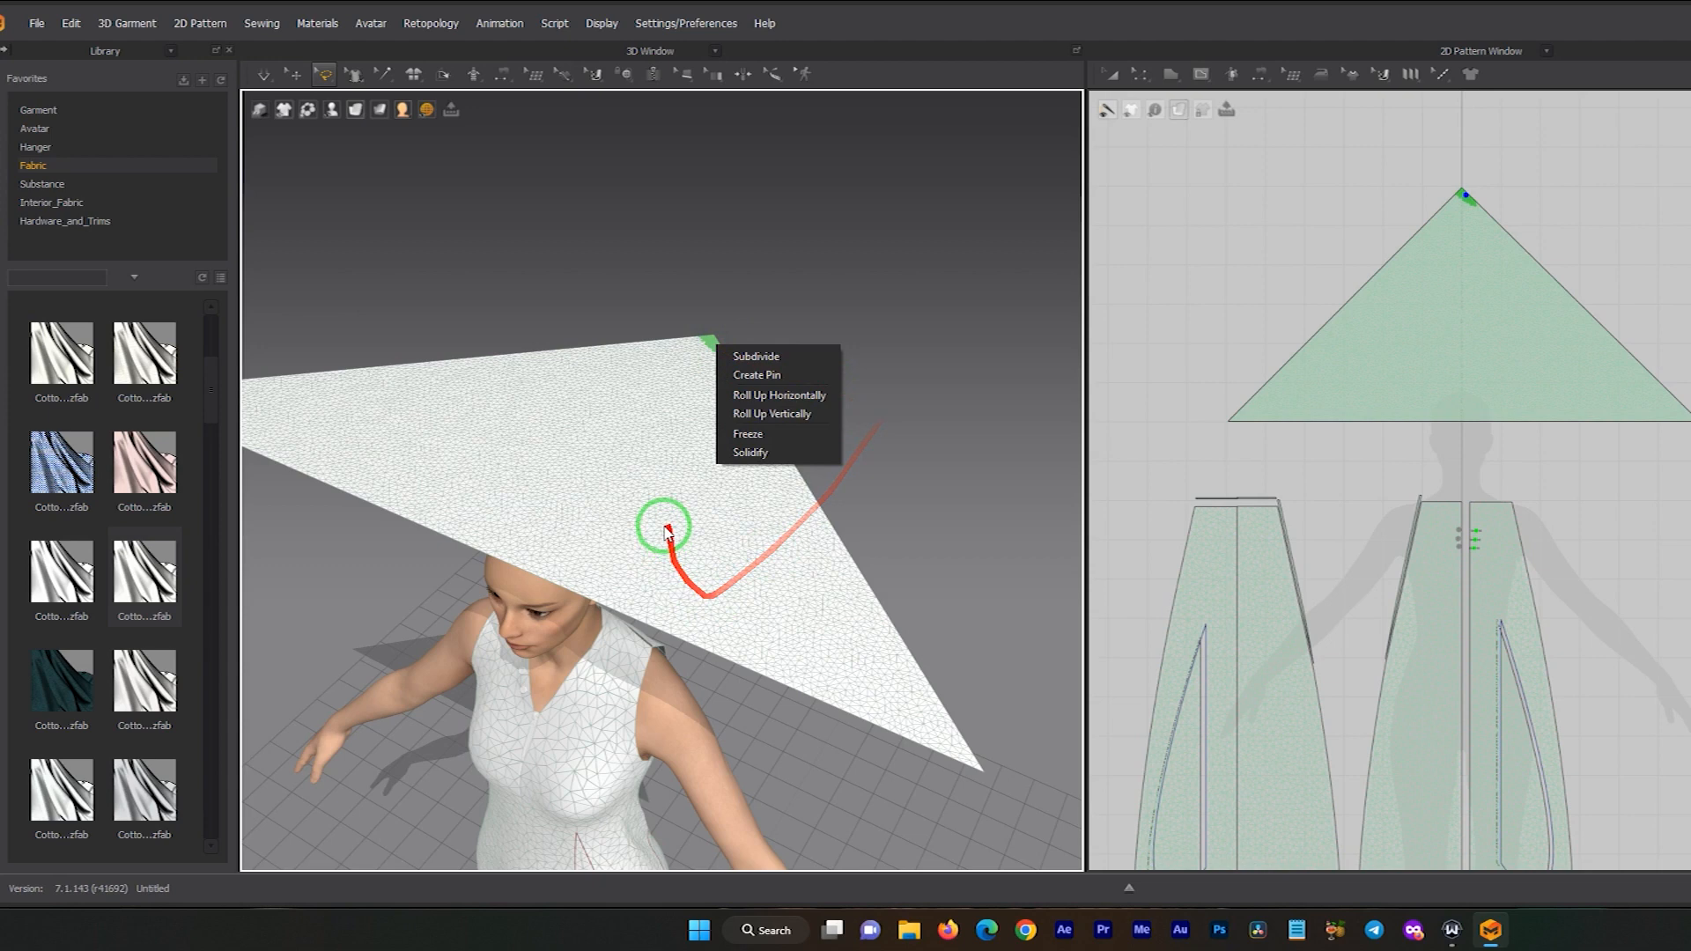
right_click_drag(660, 528, 699, 495)
right_click(809, 304)
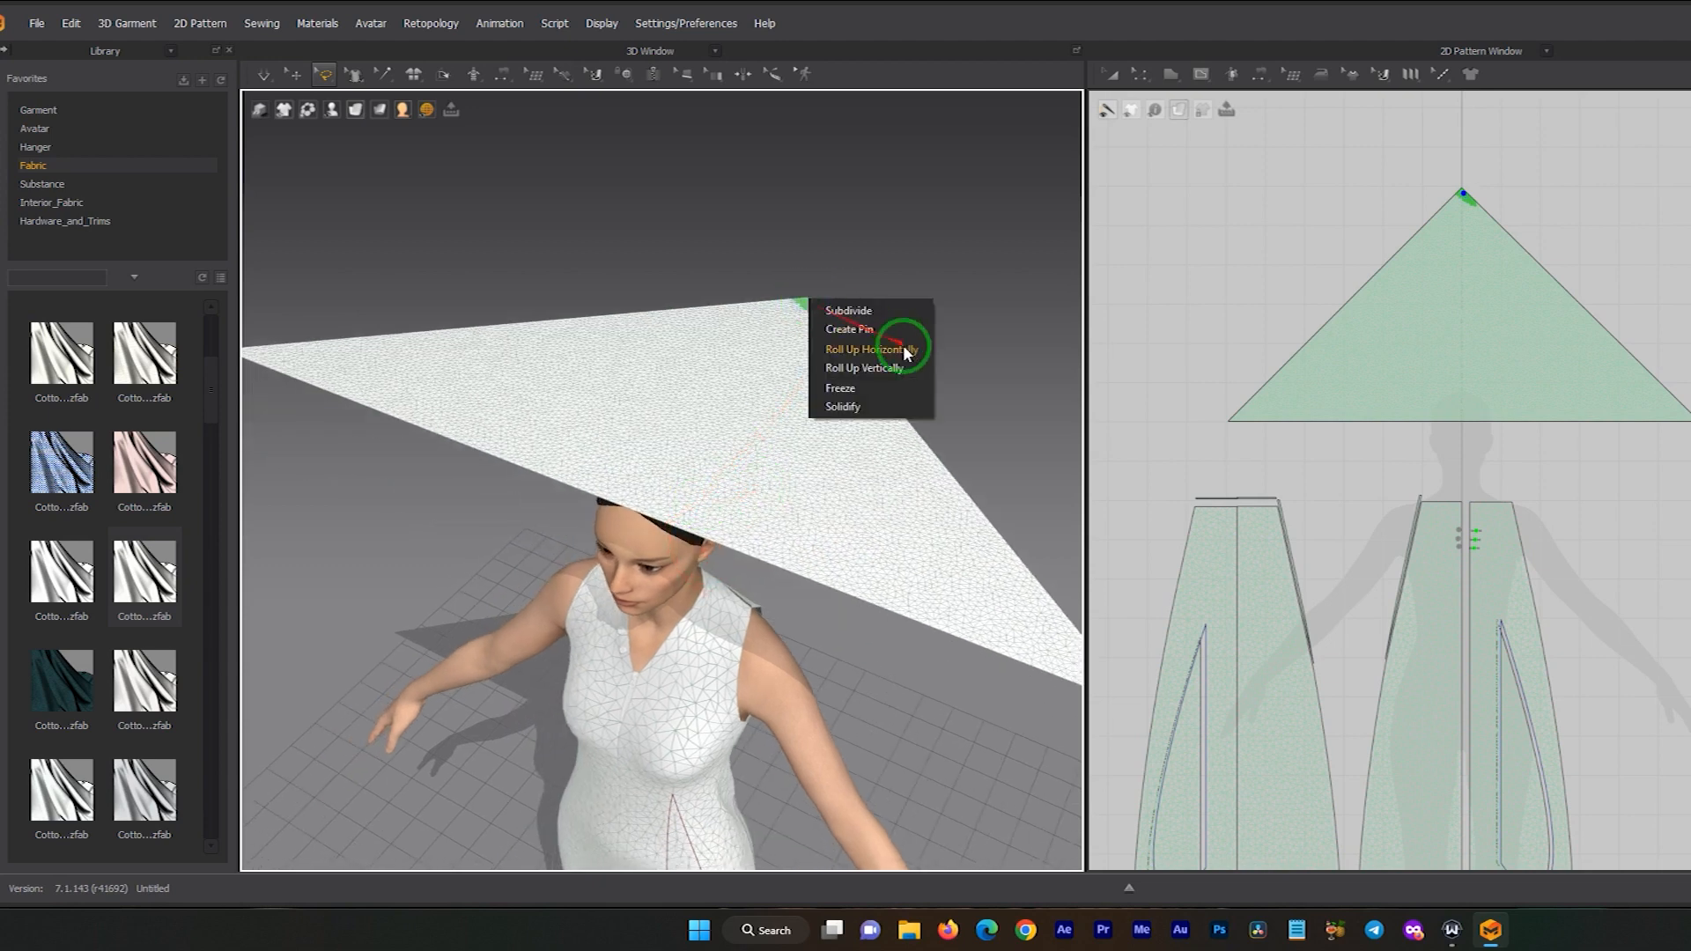
left_click(841, 388)
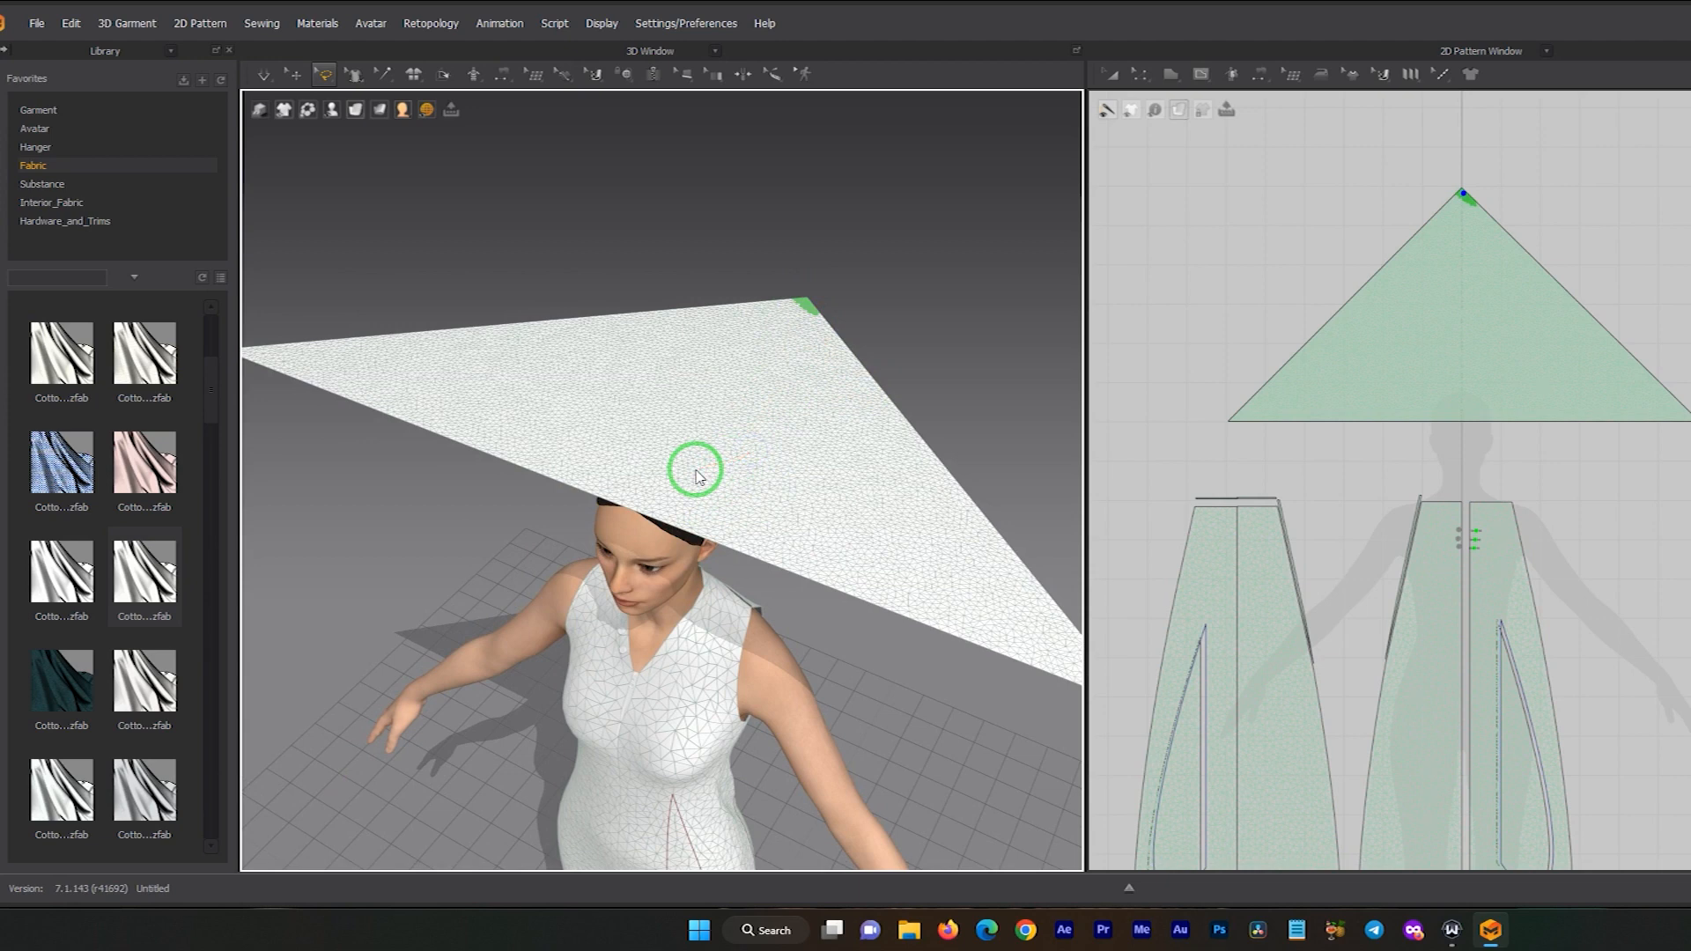
- Lasso the mesh at the scarf corner on the avatar's right side and freeze it
key("0")
right_click_drag(712, 453, 783, 464)
mouse_move(567, 516)
left_mouse_down()
mouse_move(611, 494)
mouse_move(359, 476)
mouse_move(365, 518)
mouse_move(376, 499)
left_mouse_up()
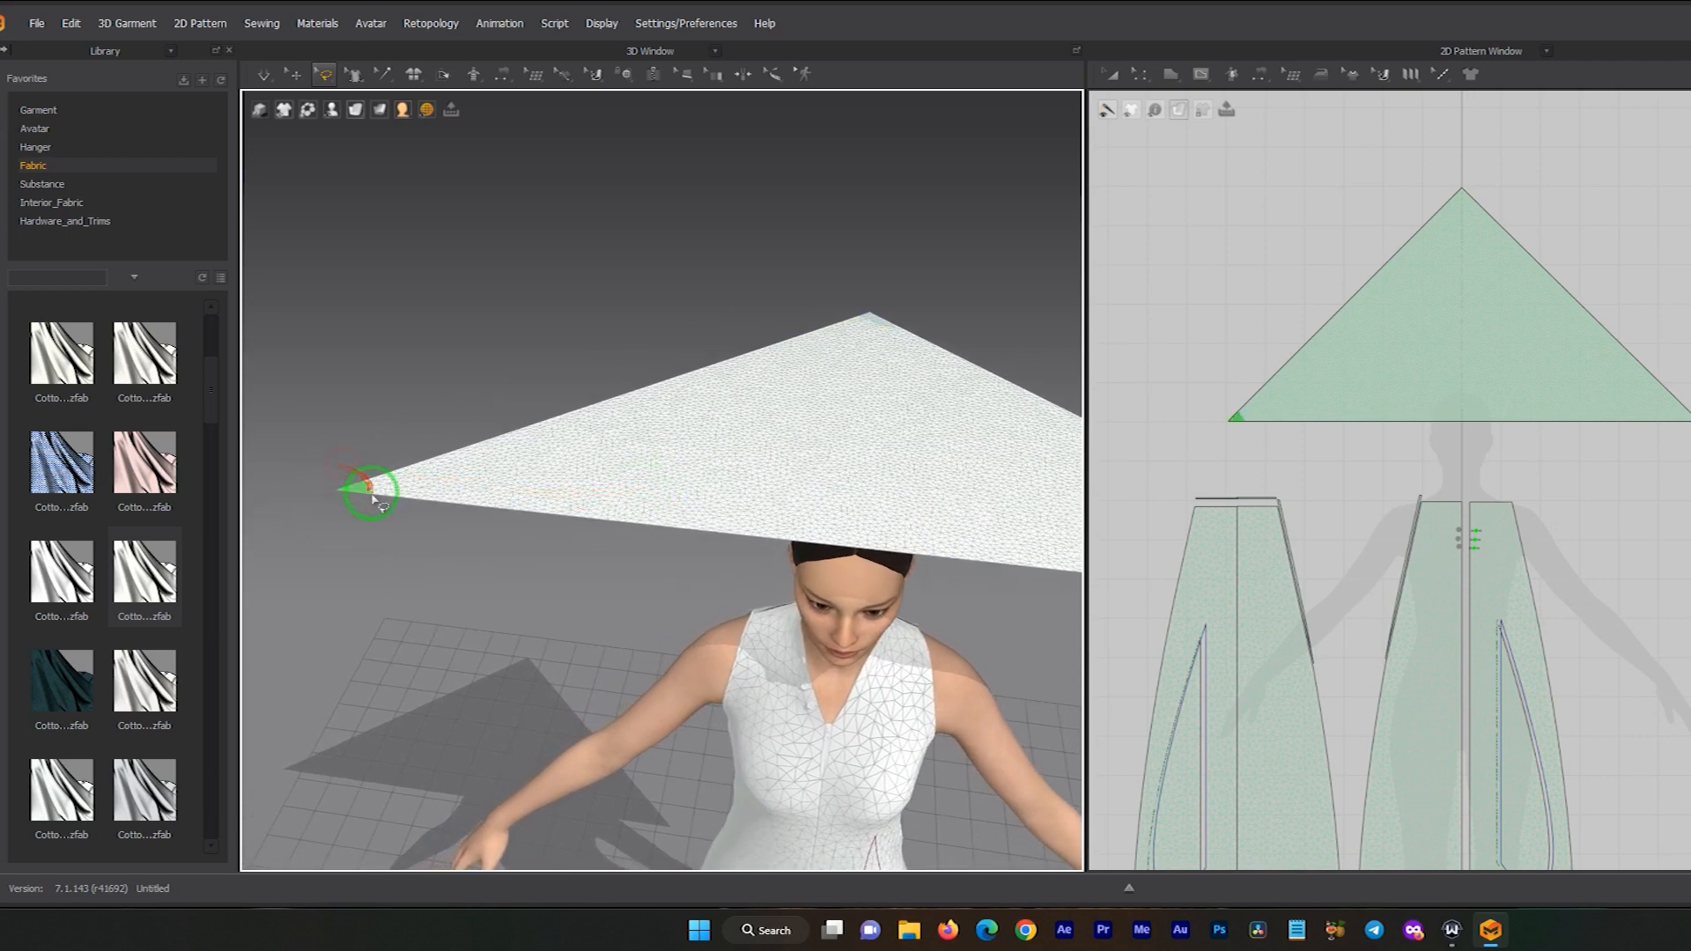
right_click(362, 489)
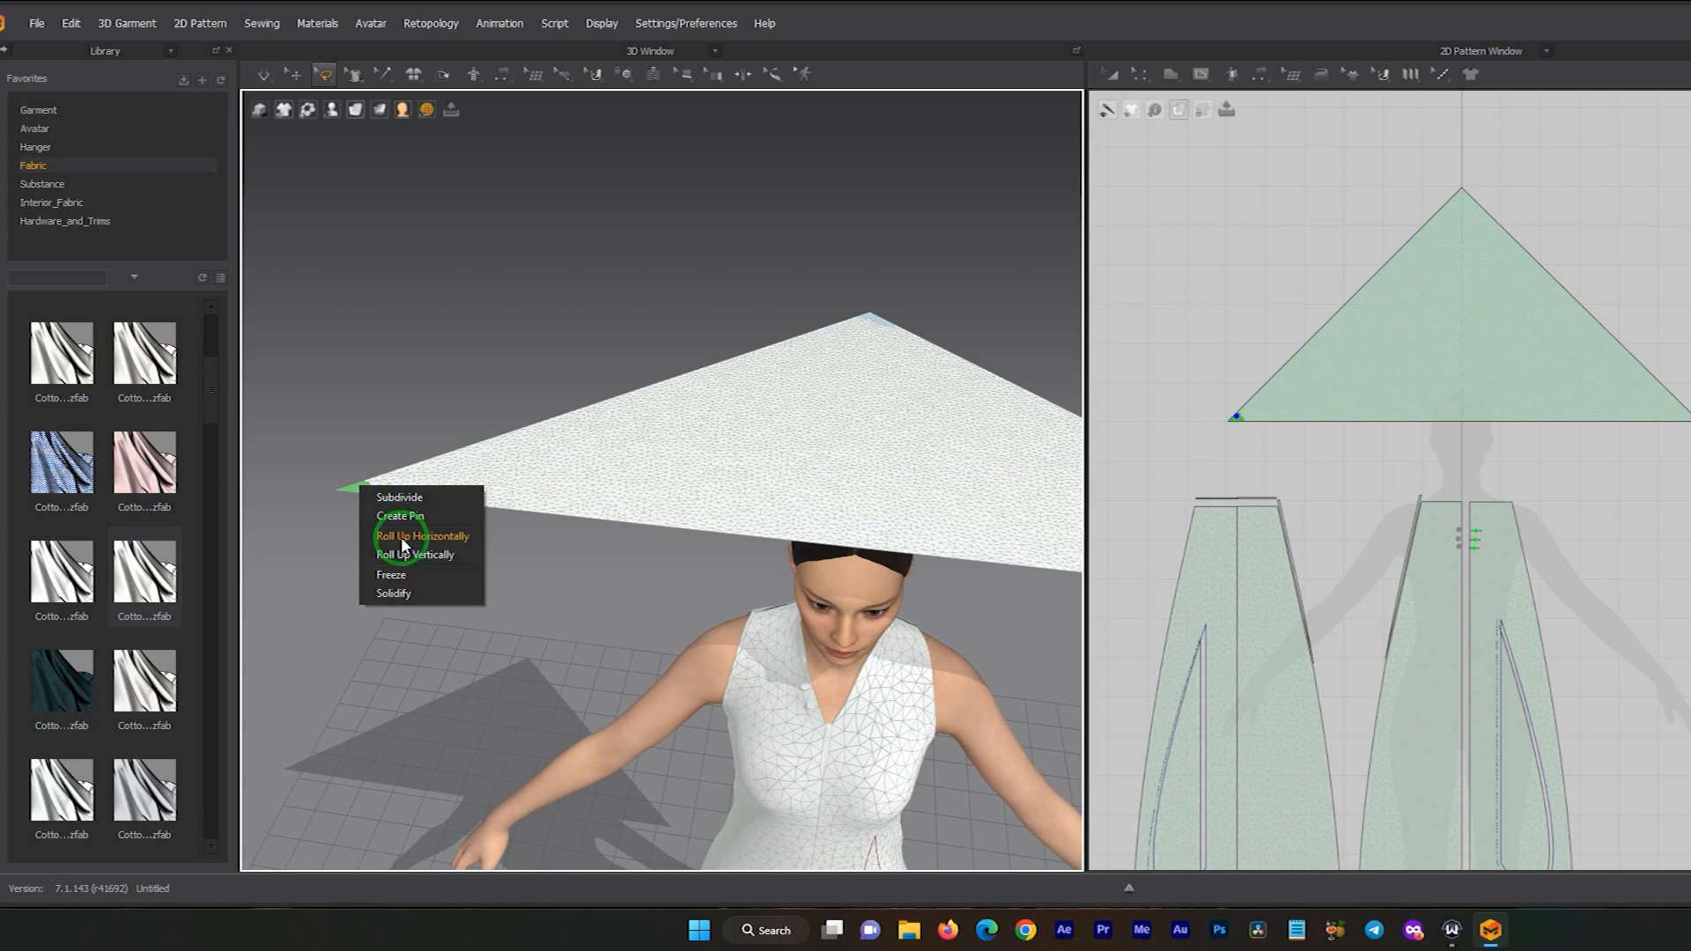
left_click(410, 576)
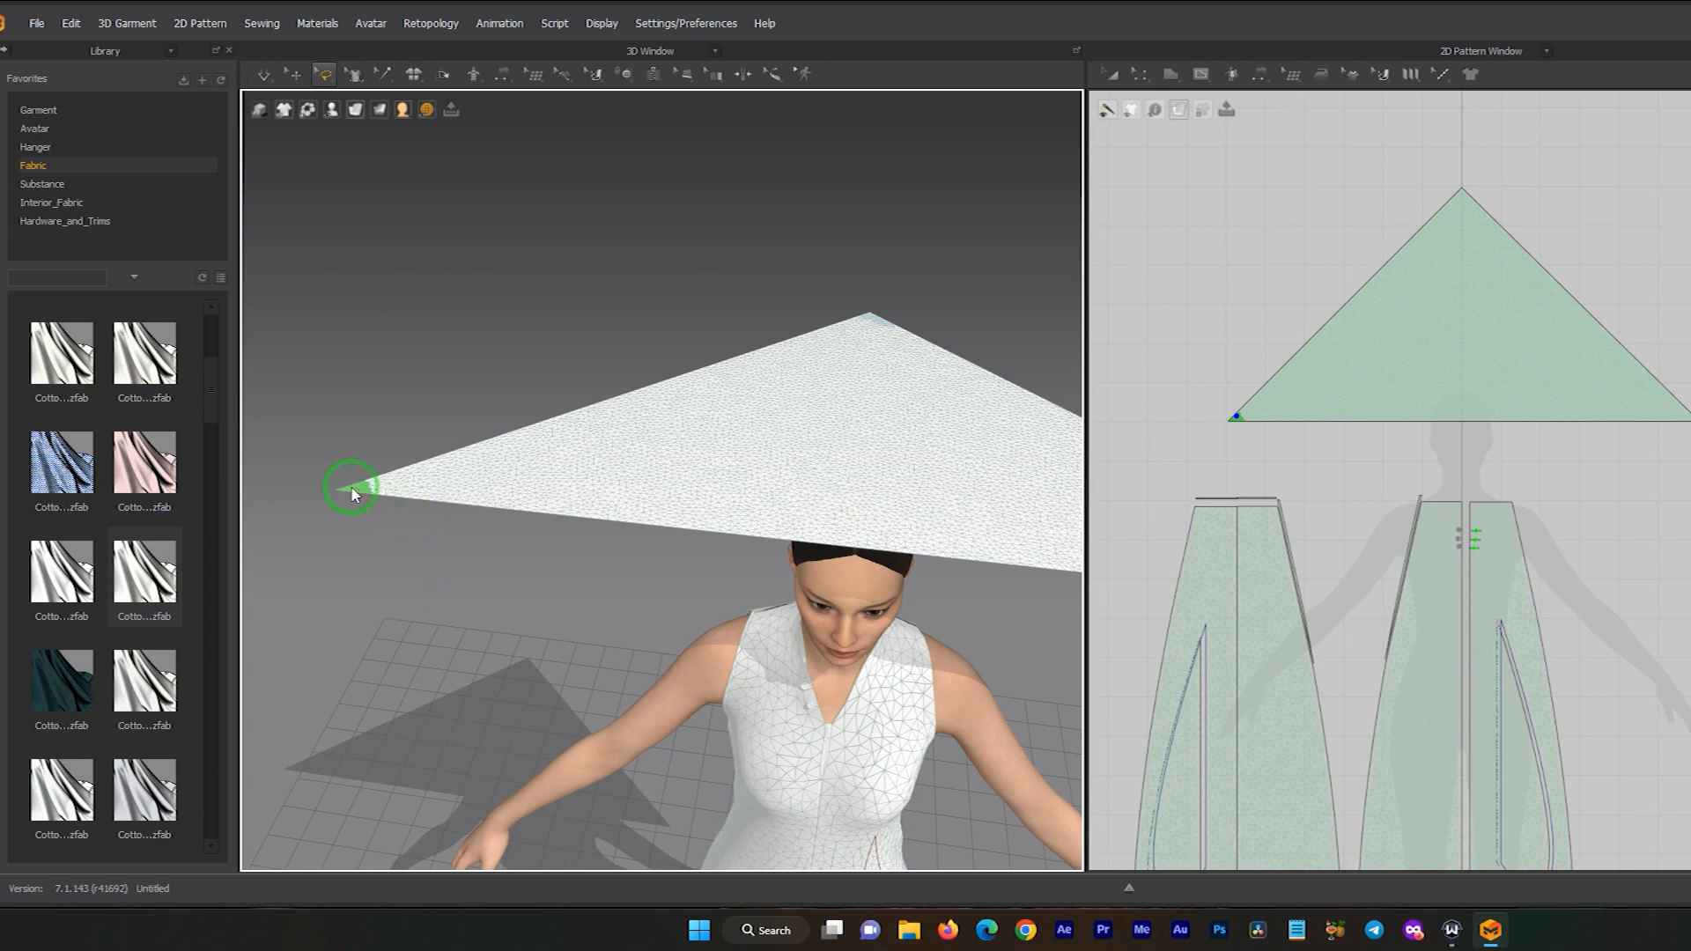
- Lasso the mesh at the scarf corner on the avatar's left side and freeze it
left_click_drag(352, 493, 693, 571)
middle_click_drag(840, 589, 494, 513)
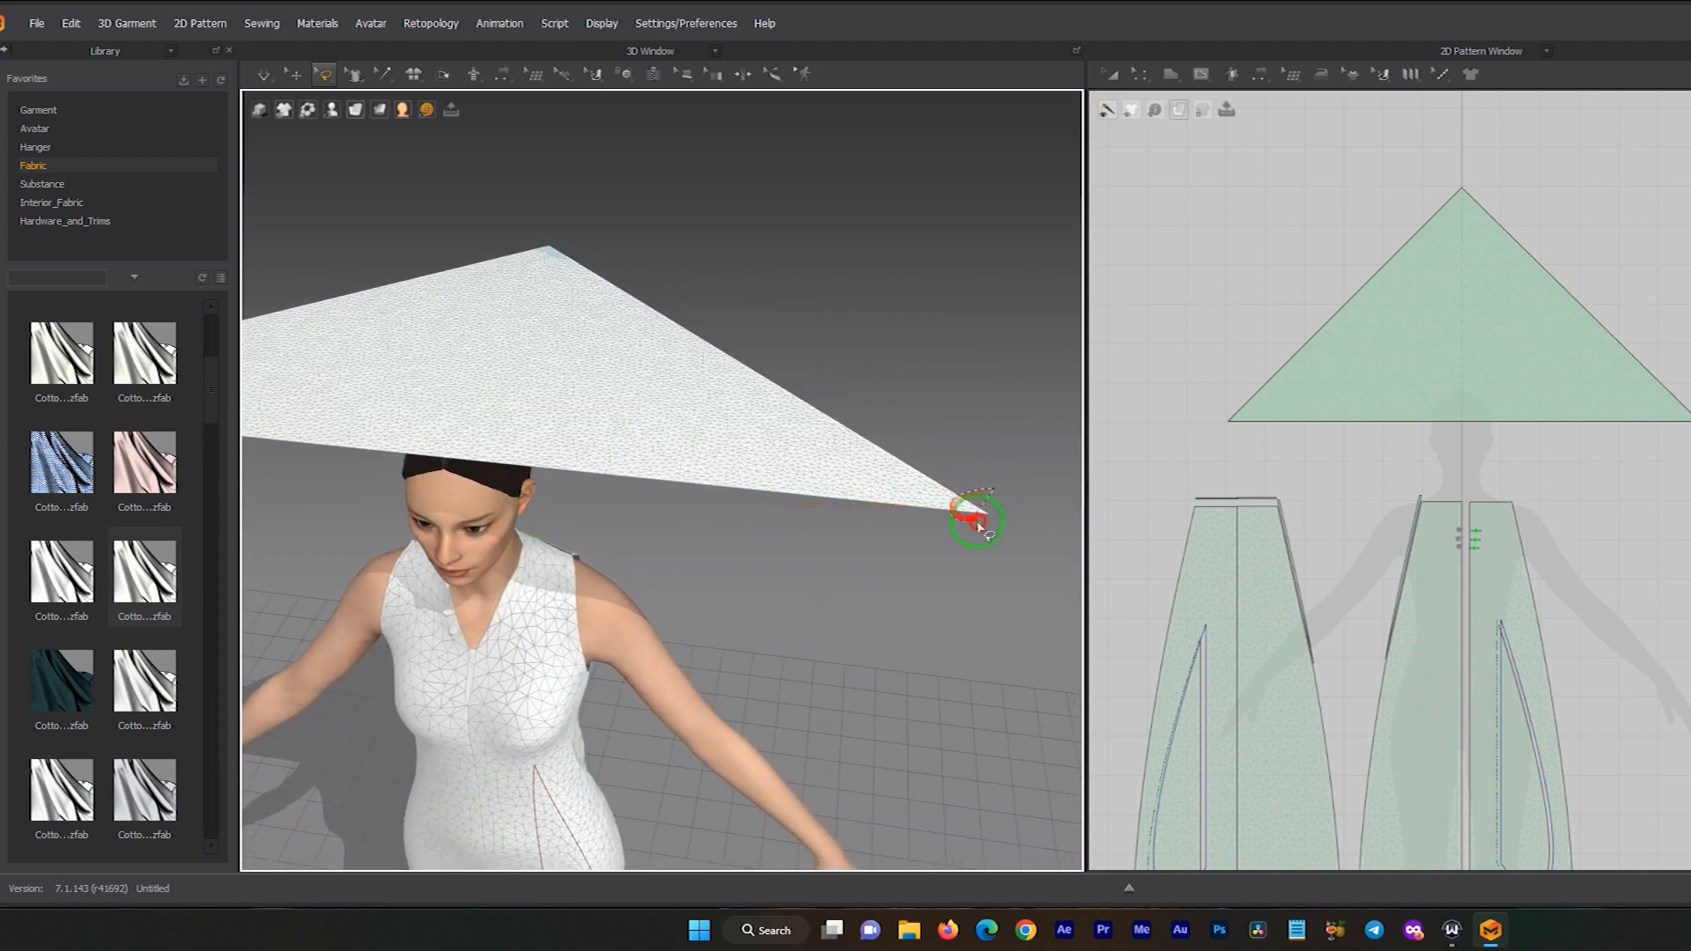
right_click(976, 519)
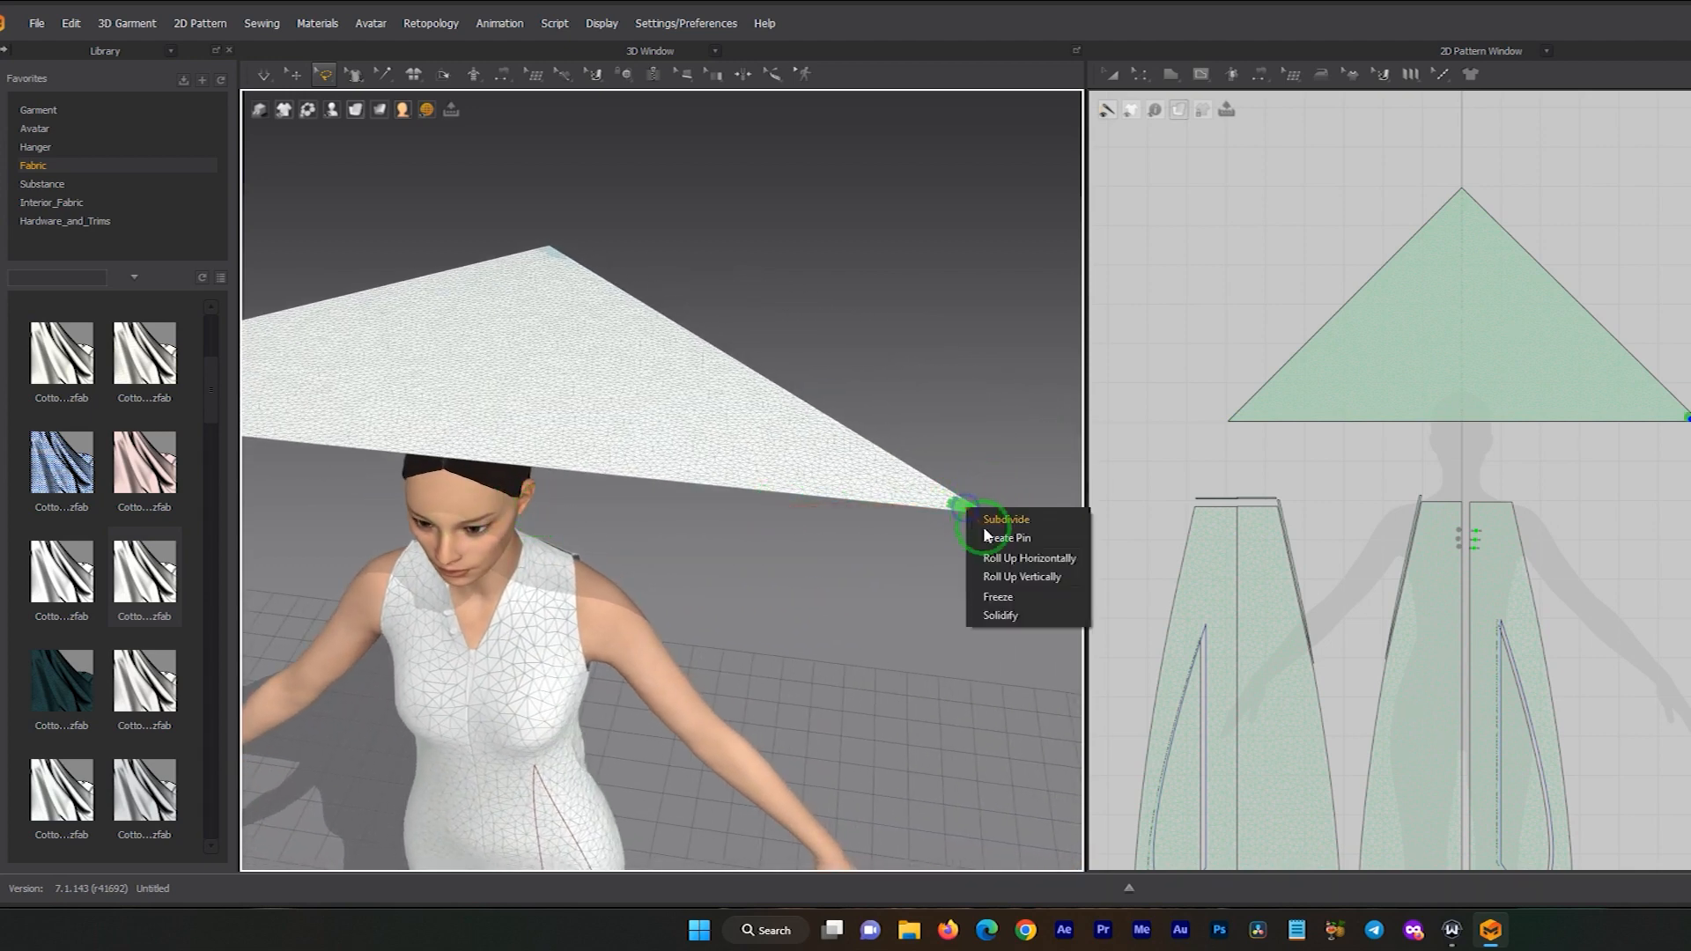
left_click(990, 588)
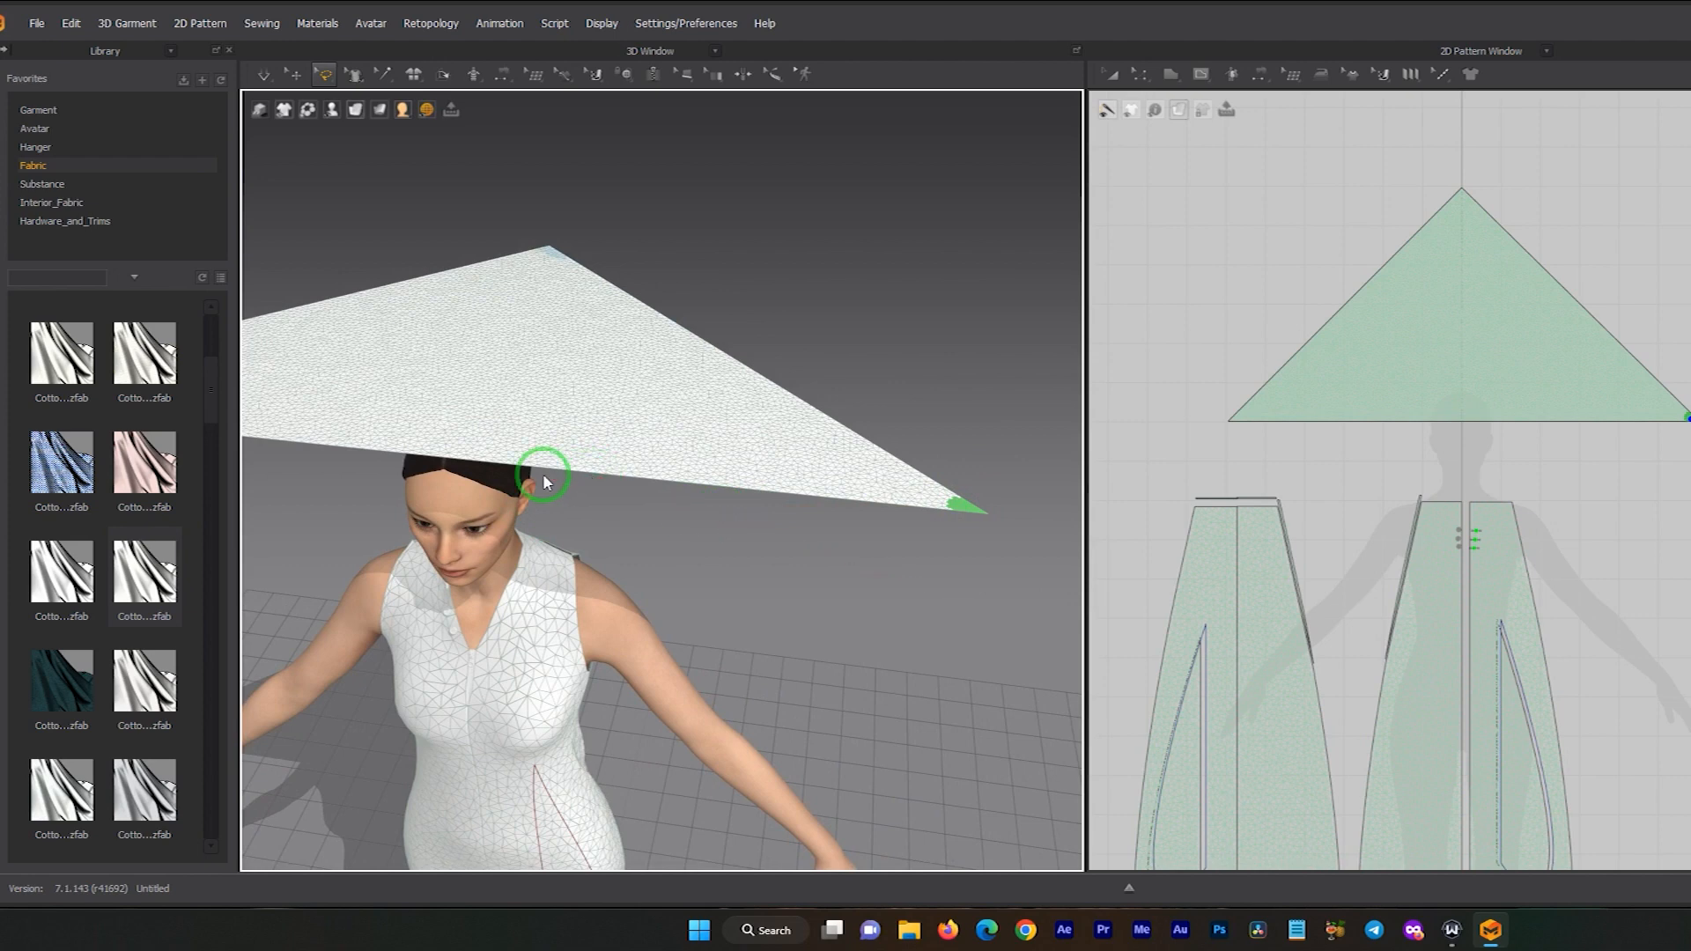
- Simulate the garment so the scarf drapes over the avatar's head from its three frozen corners
left_click(482, 496)
middle_click_drag(468, 526, 711, 364)
scroll(711, 366, "down", 3)
right_click_drag(678, 379, 657, 453)
left_click(643, 333)
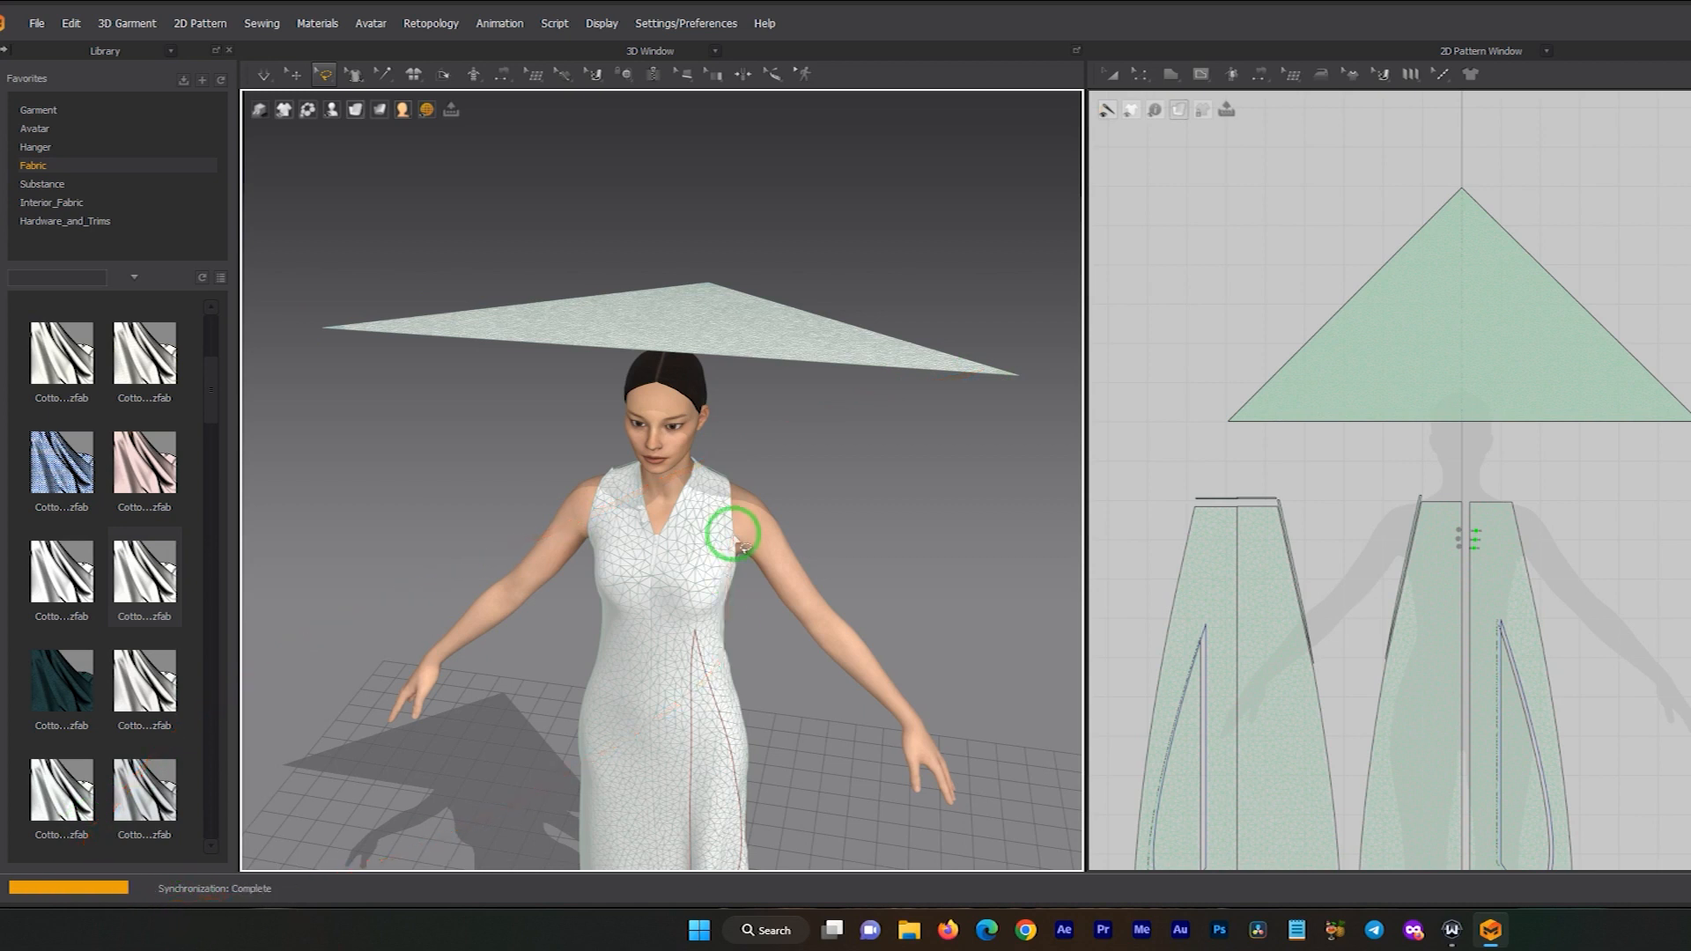
key("space")
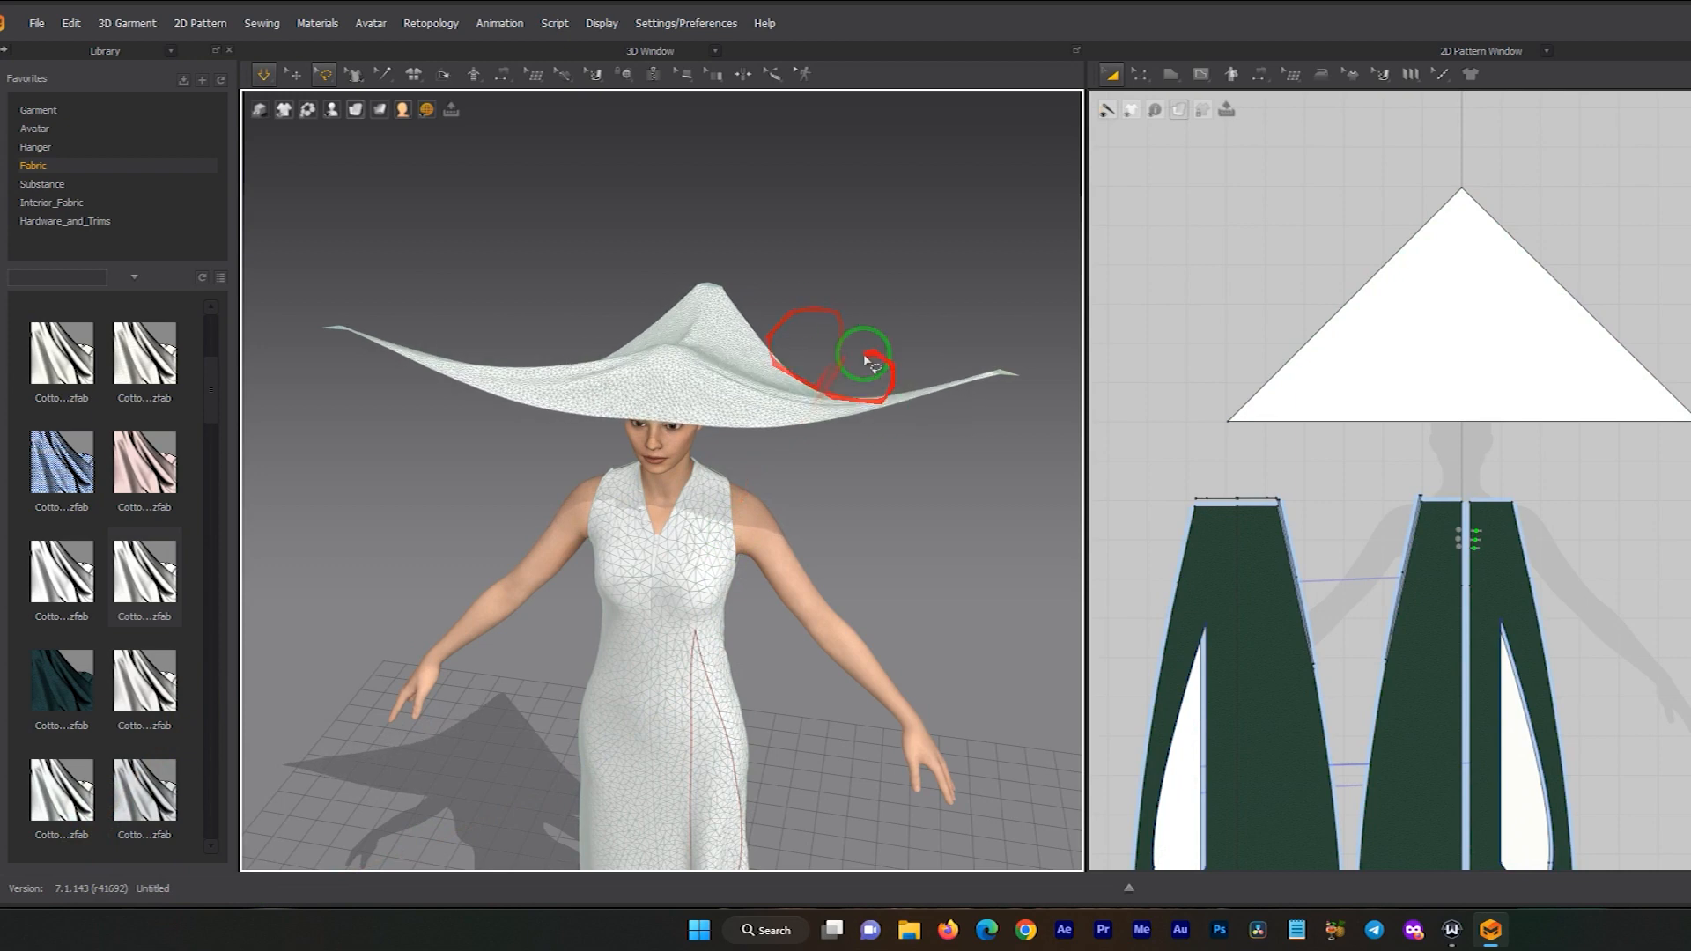
- Delete the freeze region at the scarf's rear corner and simulate so that corner falls behind the avatar
right_click_drag(880, 389, 429, 276)
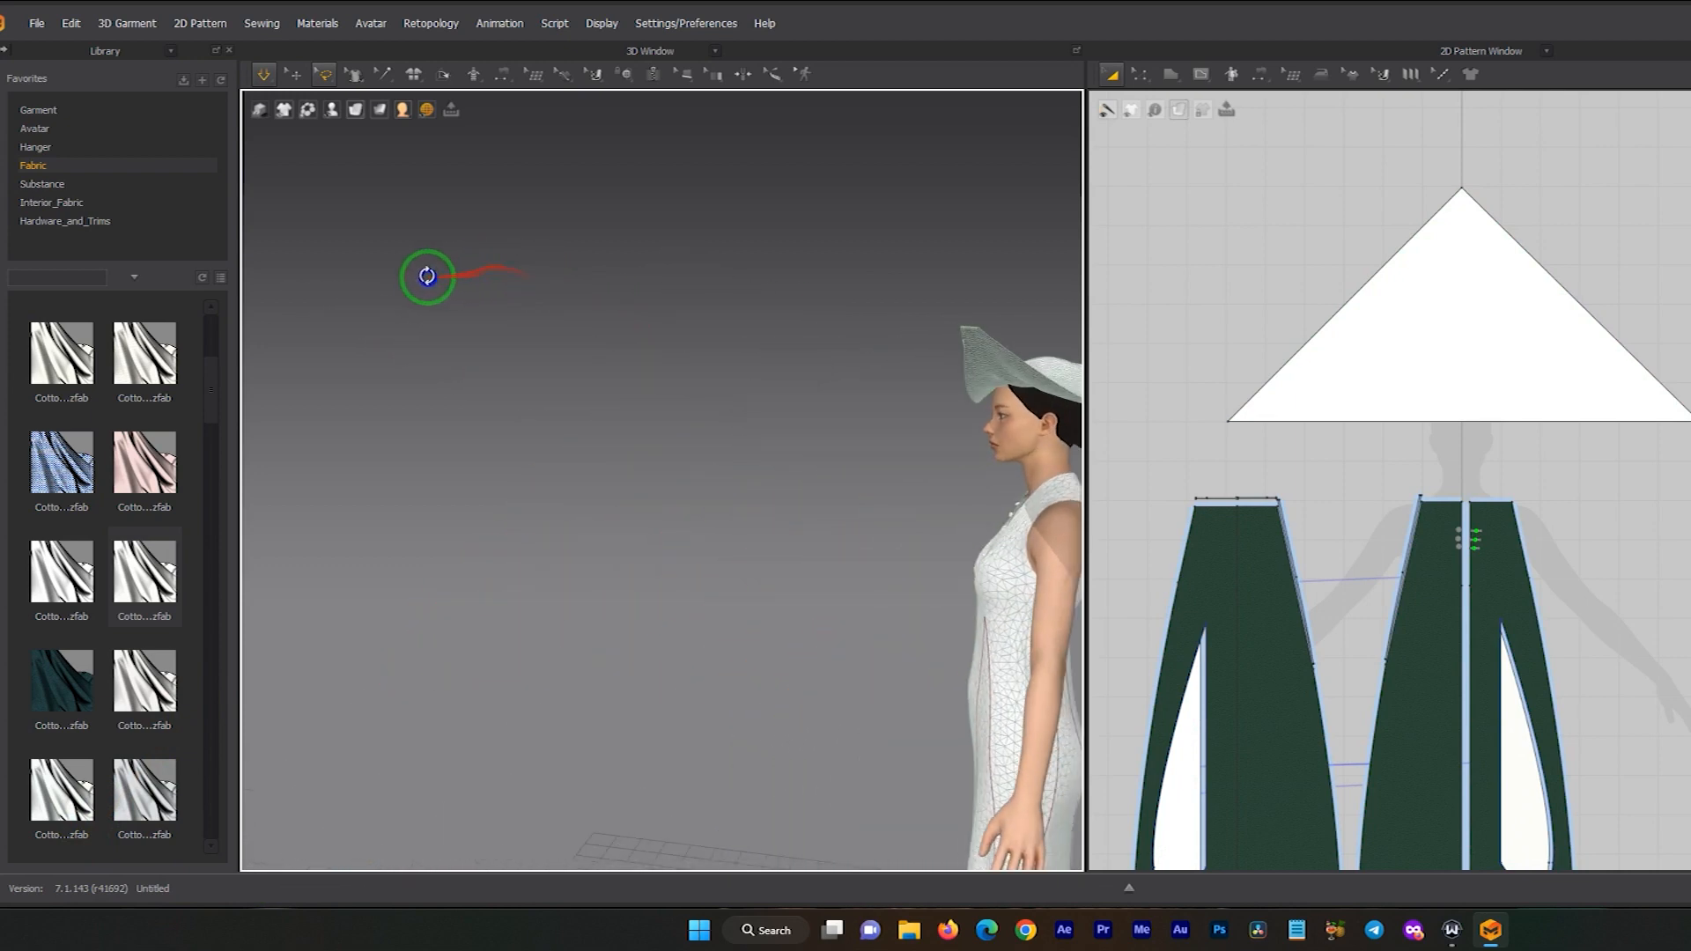
right_click_drag(1001, 345, 503, 437)
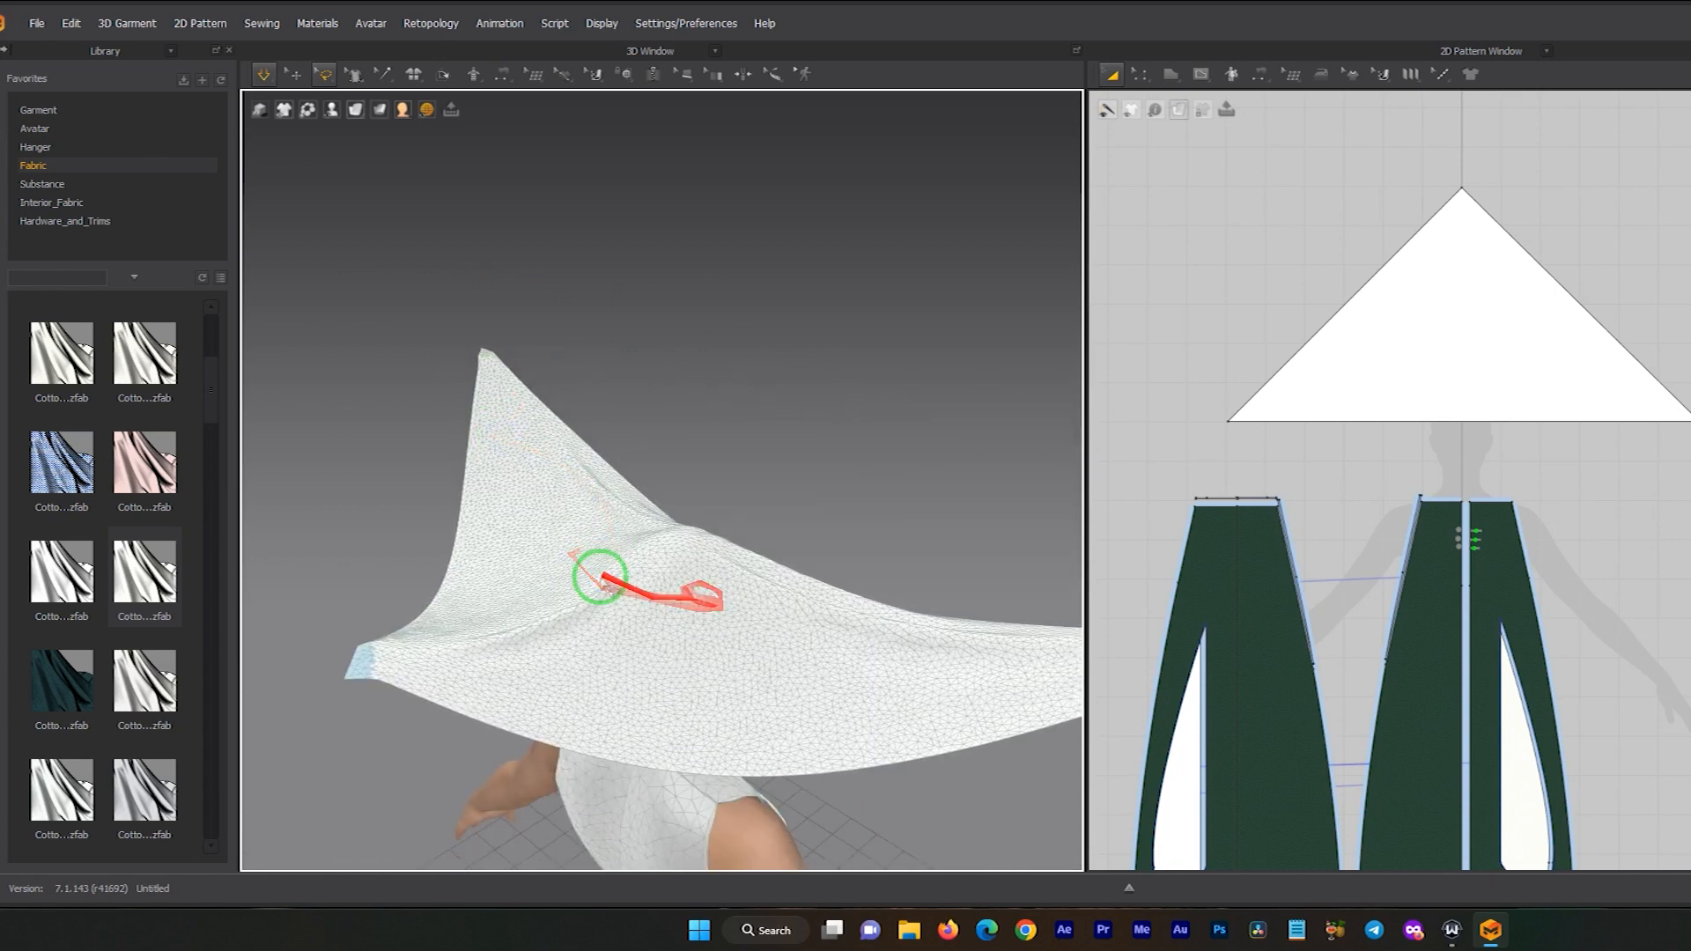
left_click(300, 75)
left_click_drag(684, 623, 760, 505)
left_click_drag(762, 587, 577, 435)
right_click(577, 435)
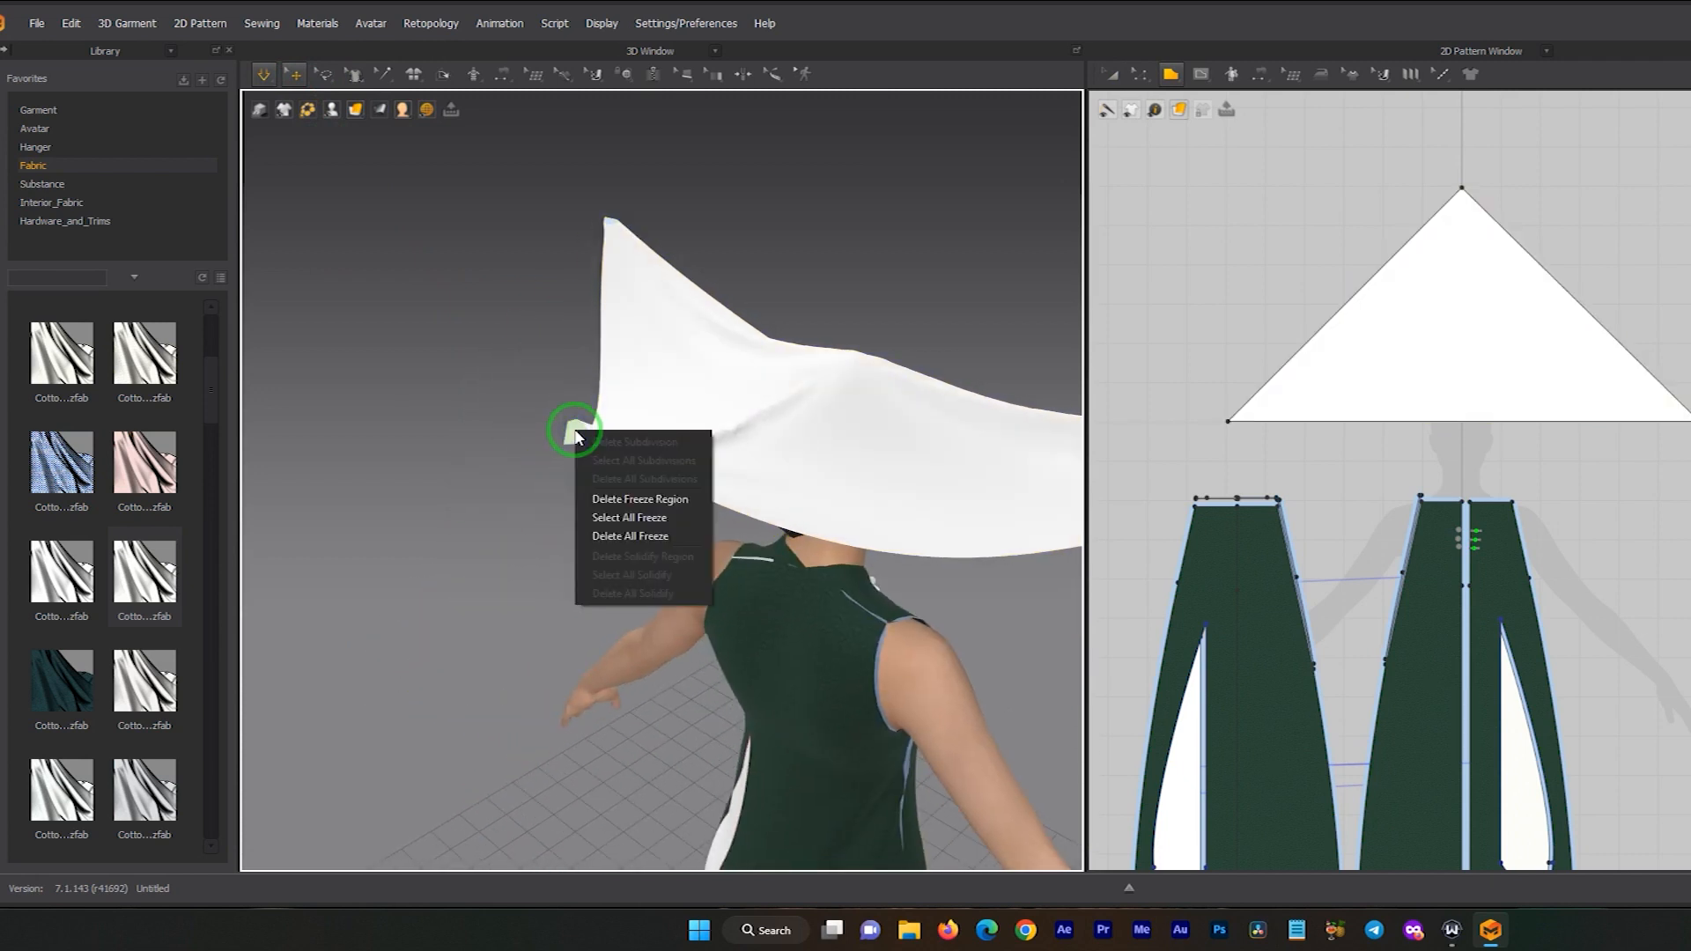
left_click(648, 500)
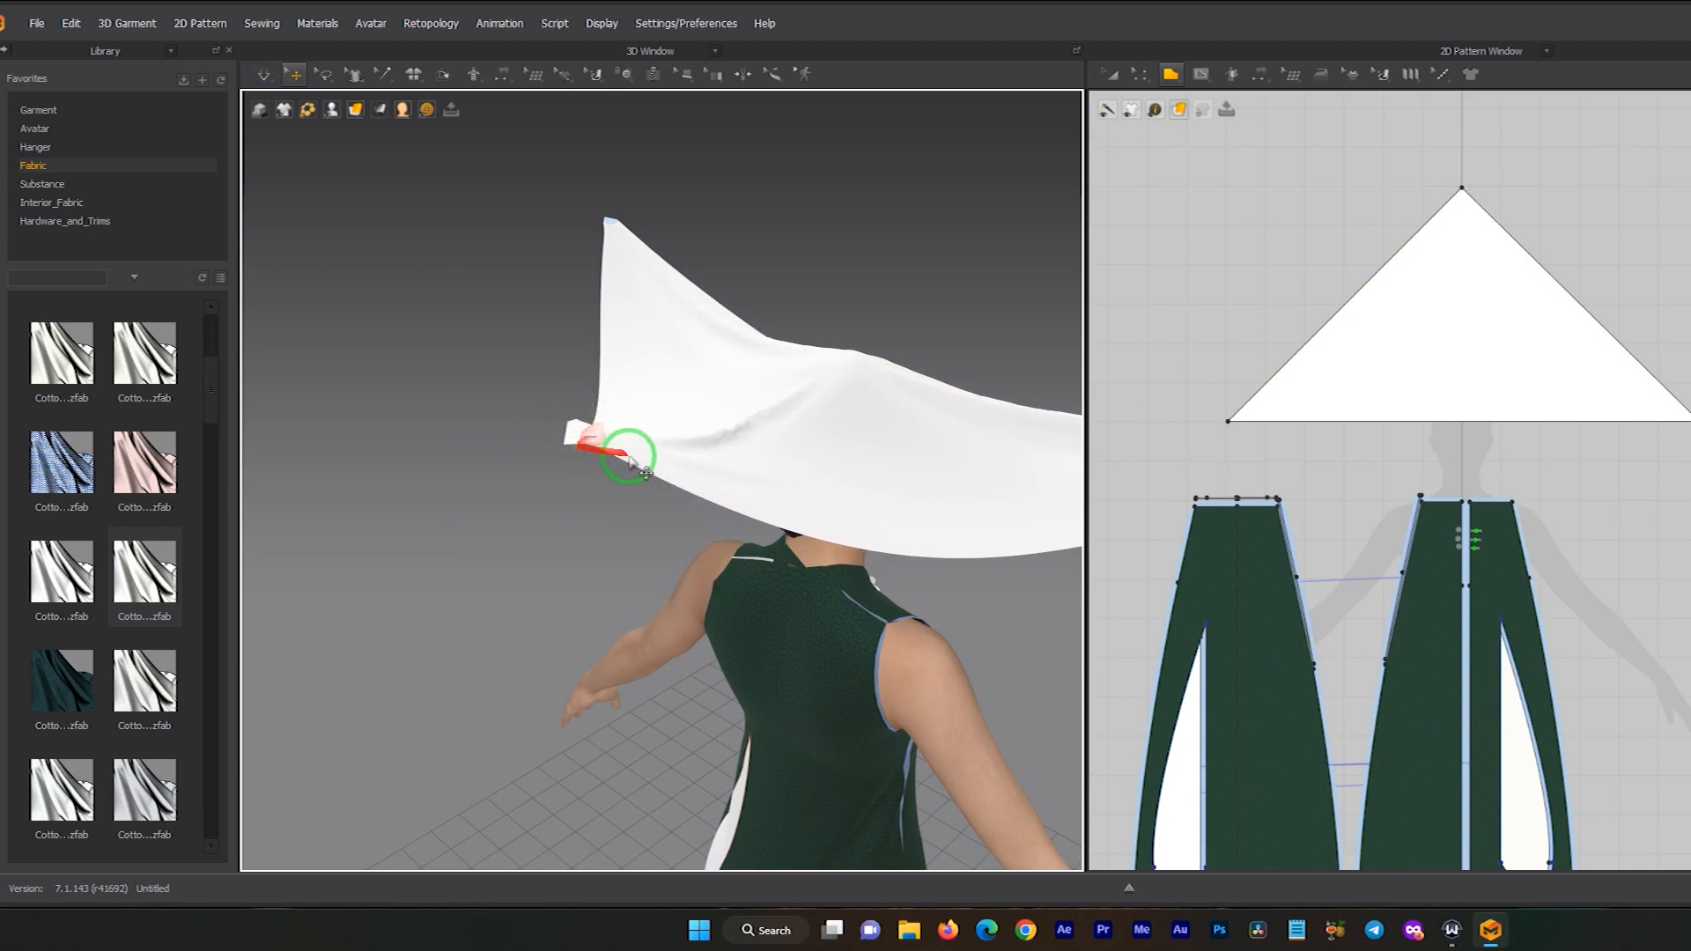
key("space")
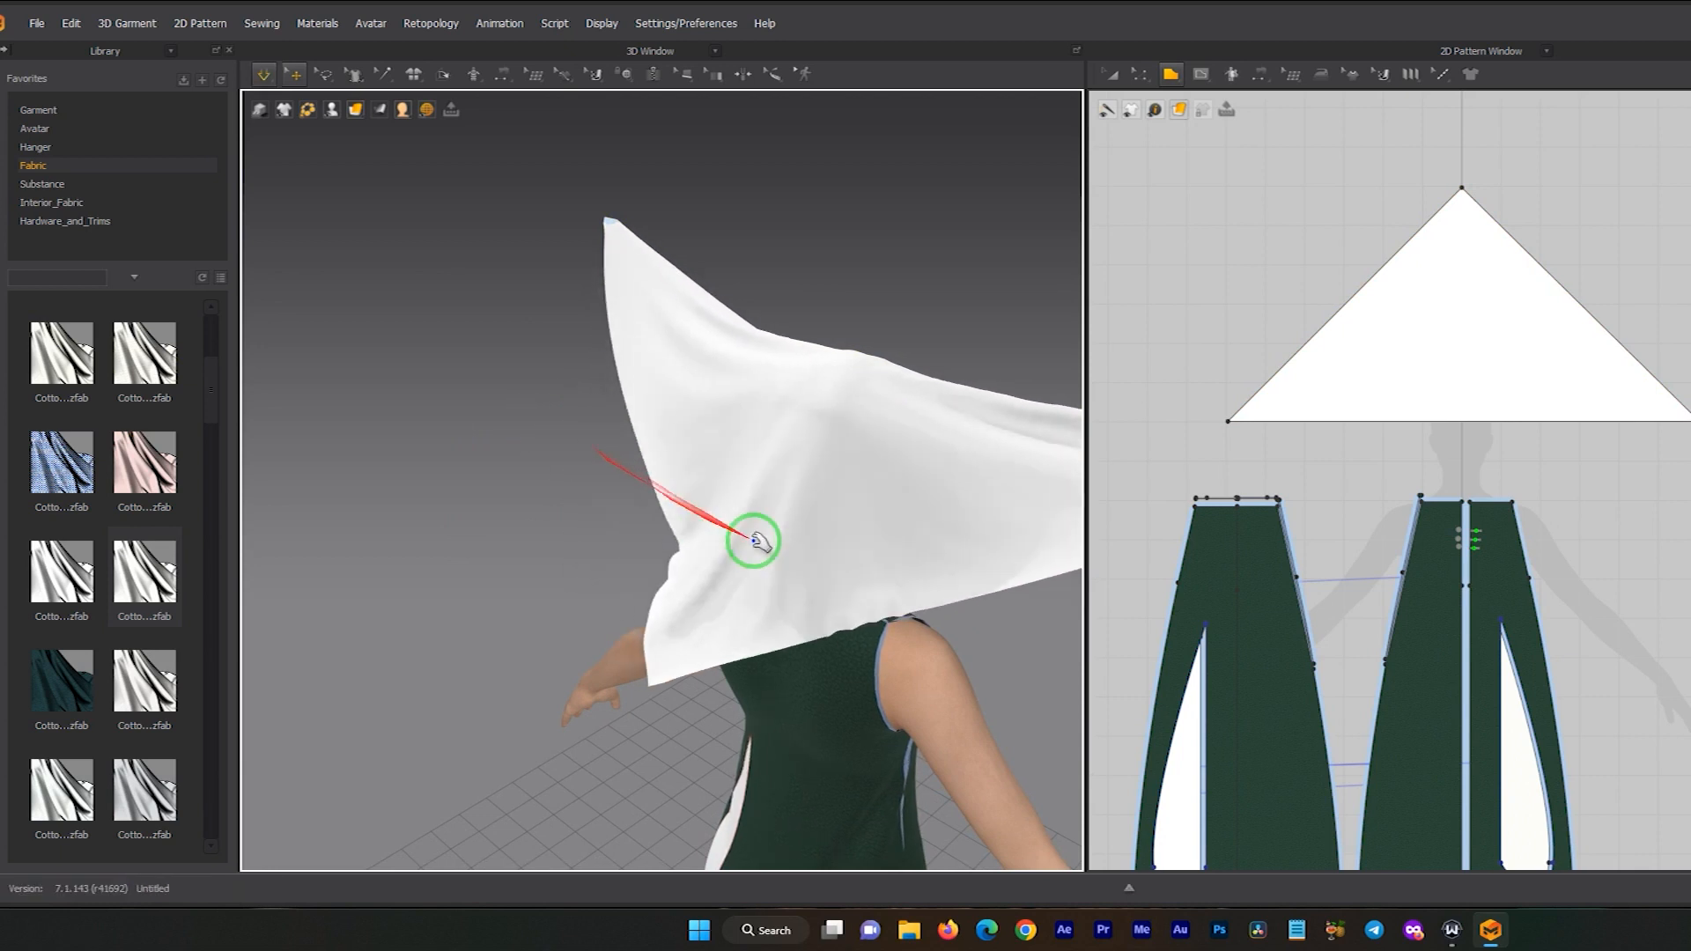
- Examine the draped headscarf and the full dress from the front, along with the layout of the 2D patterns
right_click_drag(913, 510, 642, 472)
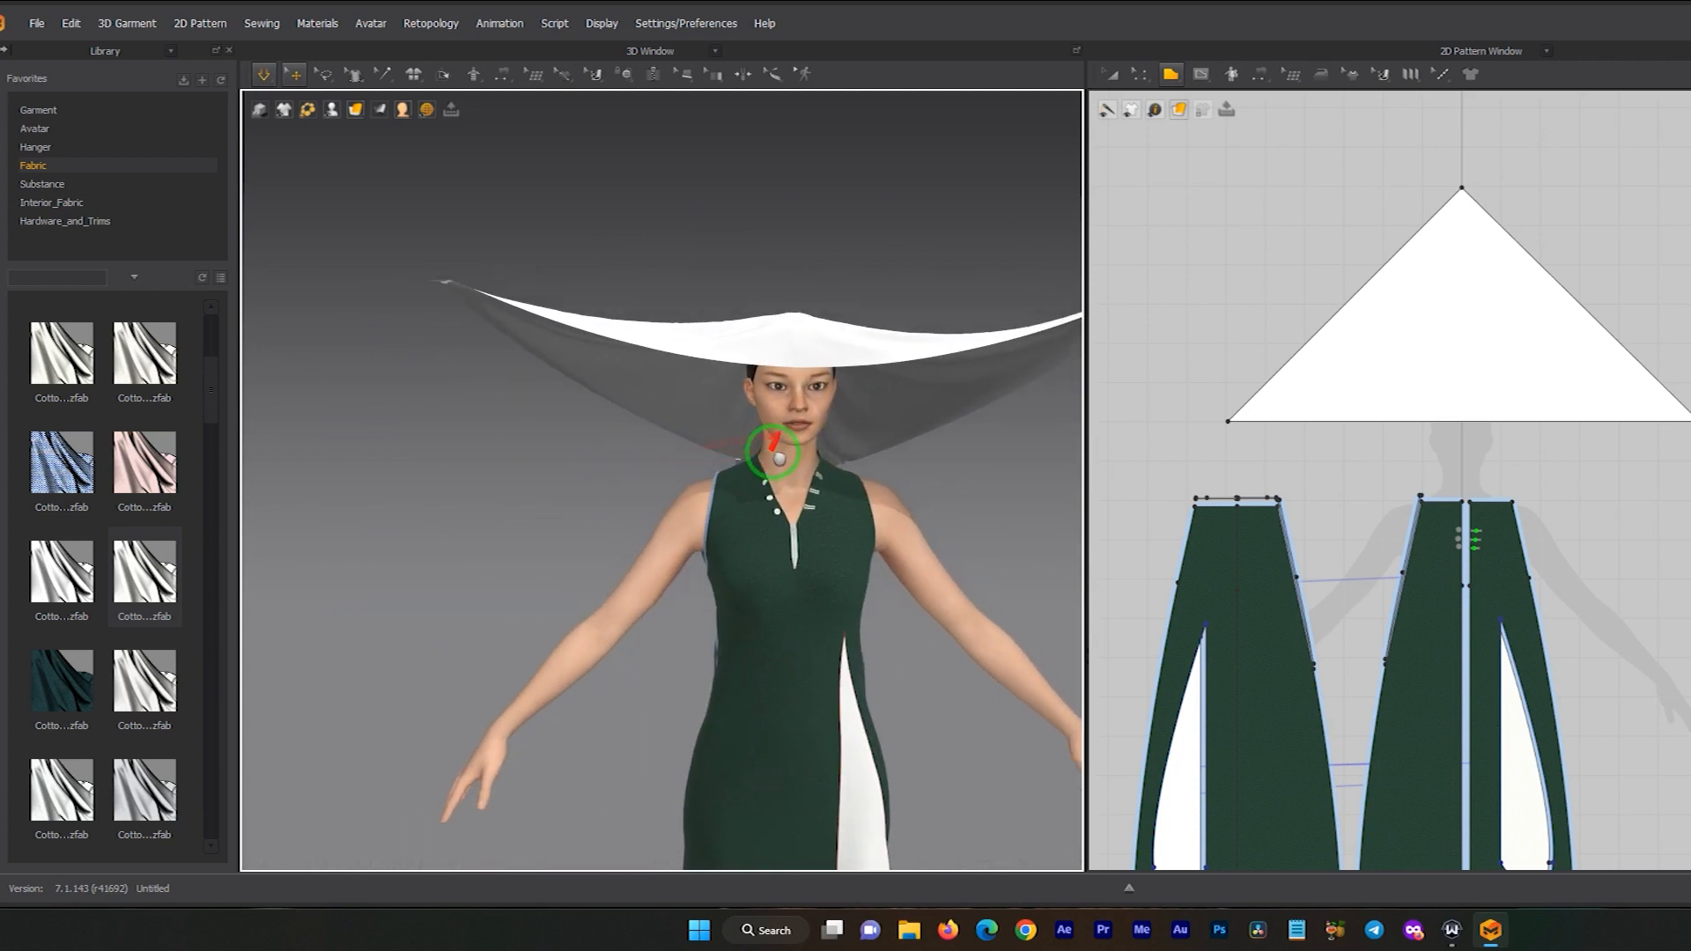
middle_click_drag(743, 461, 630, 504)
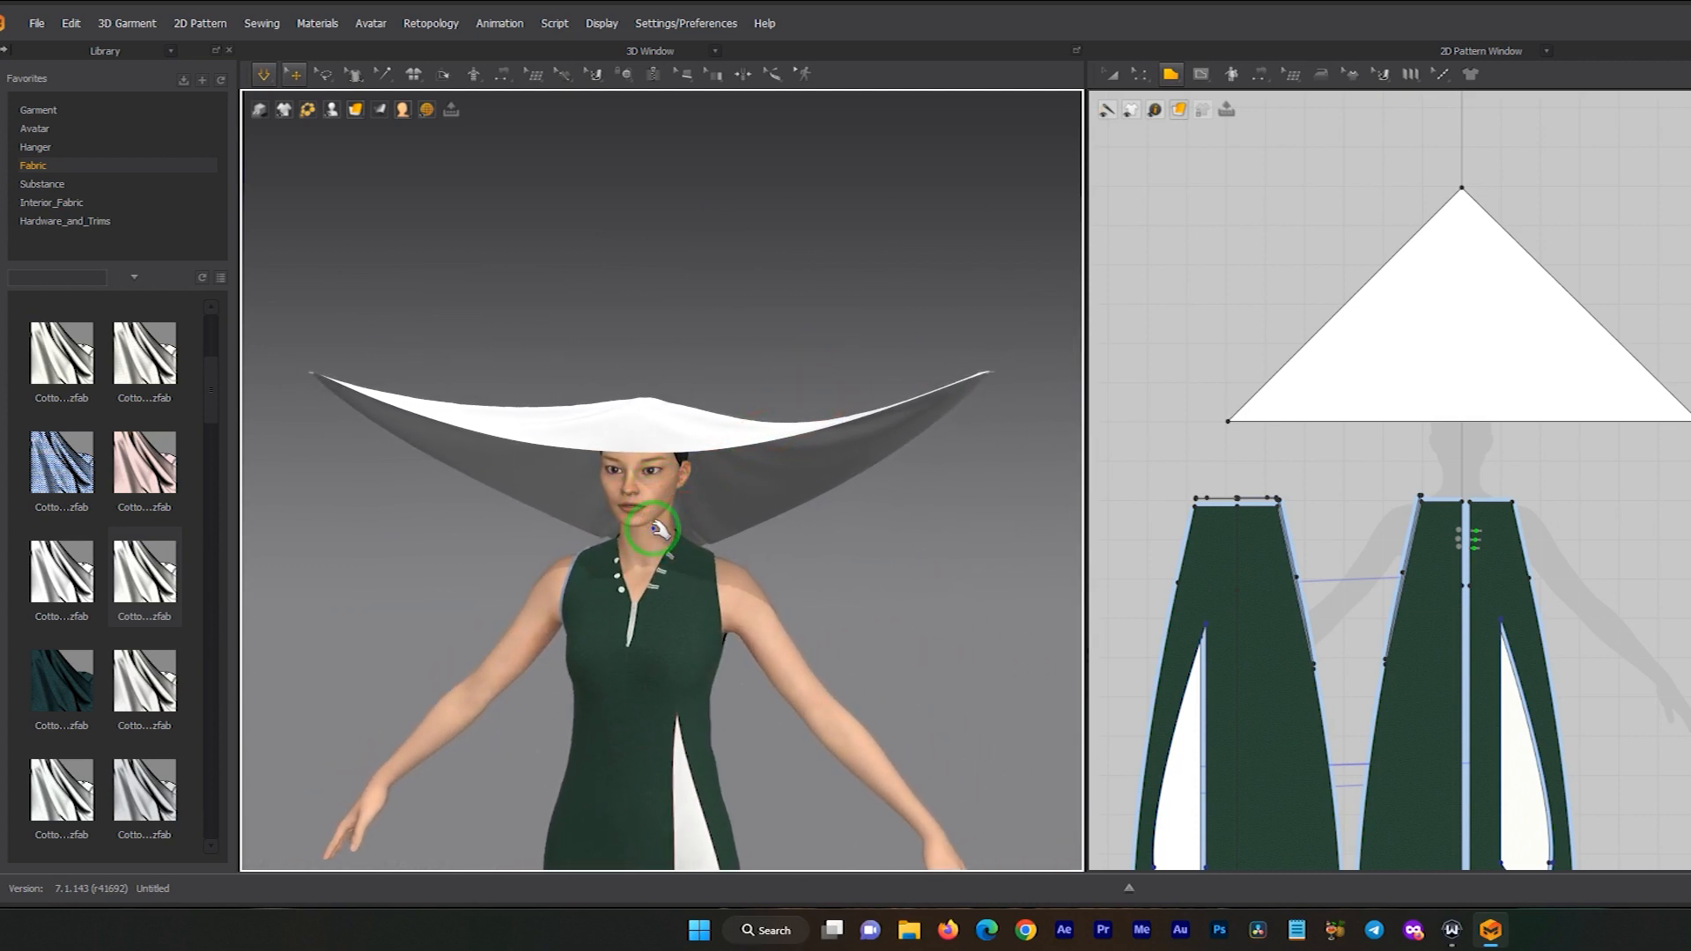
middle_click_drag(657, 547, 672, 517)
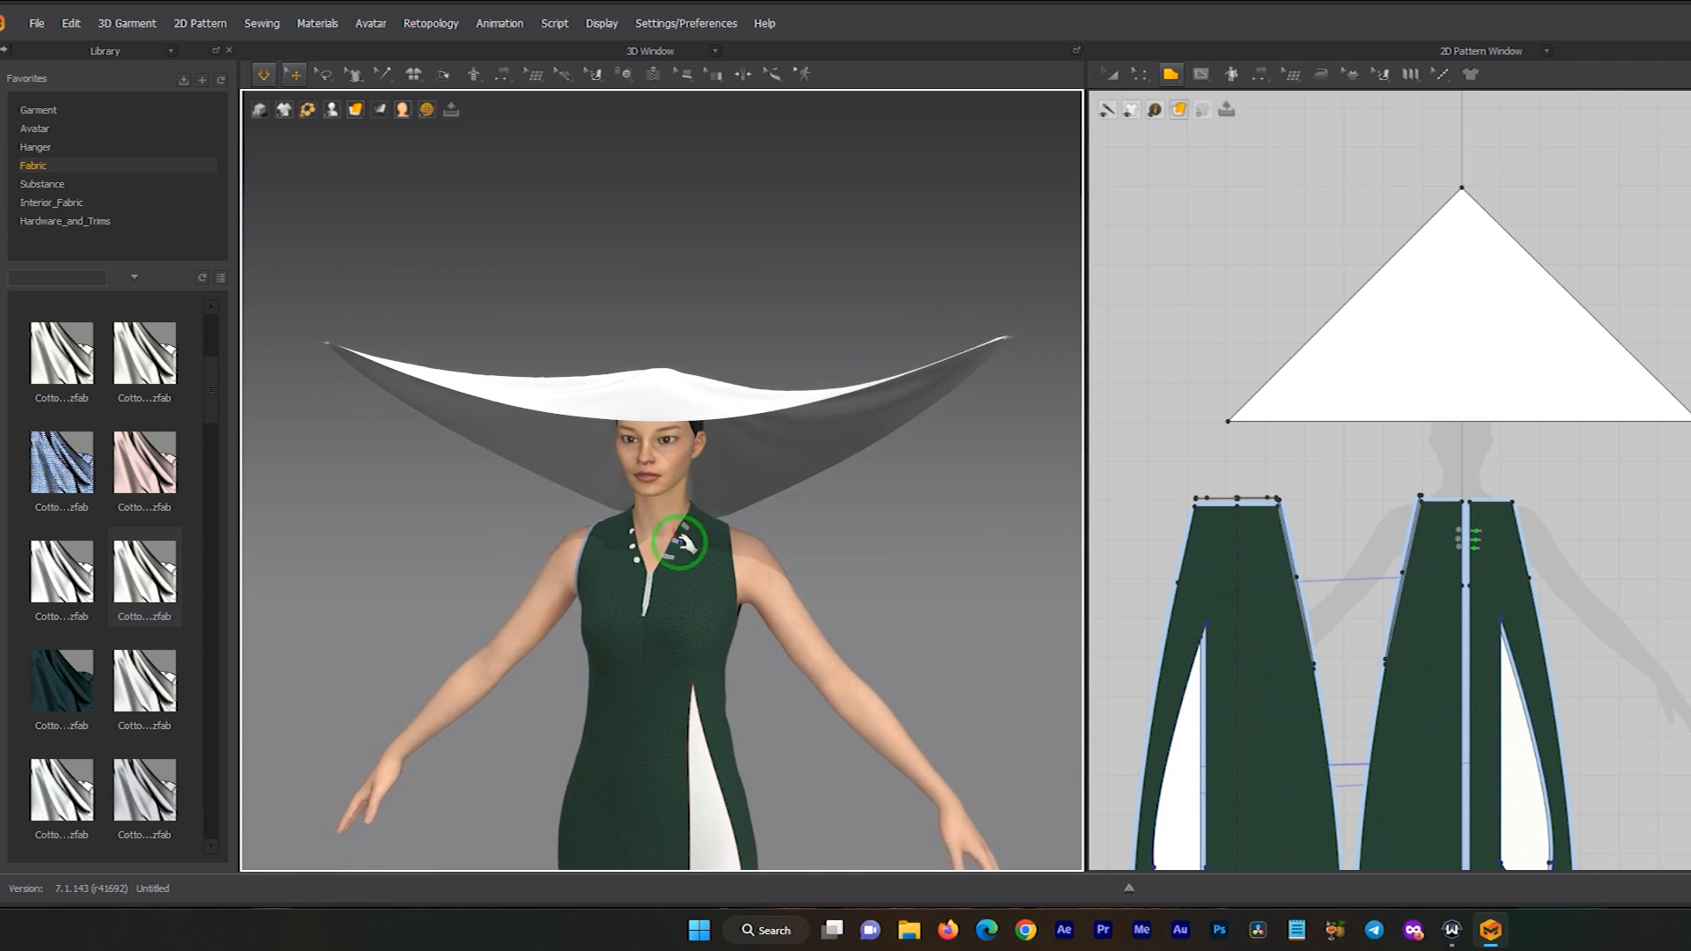
scroll(648, 568, "up", 5)
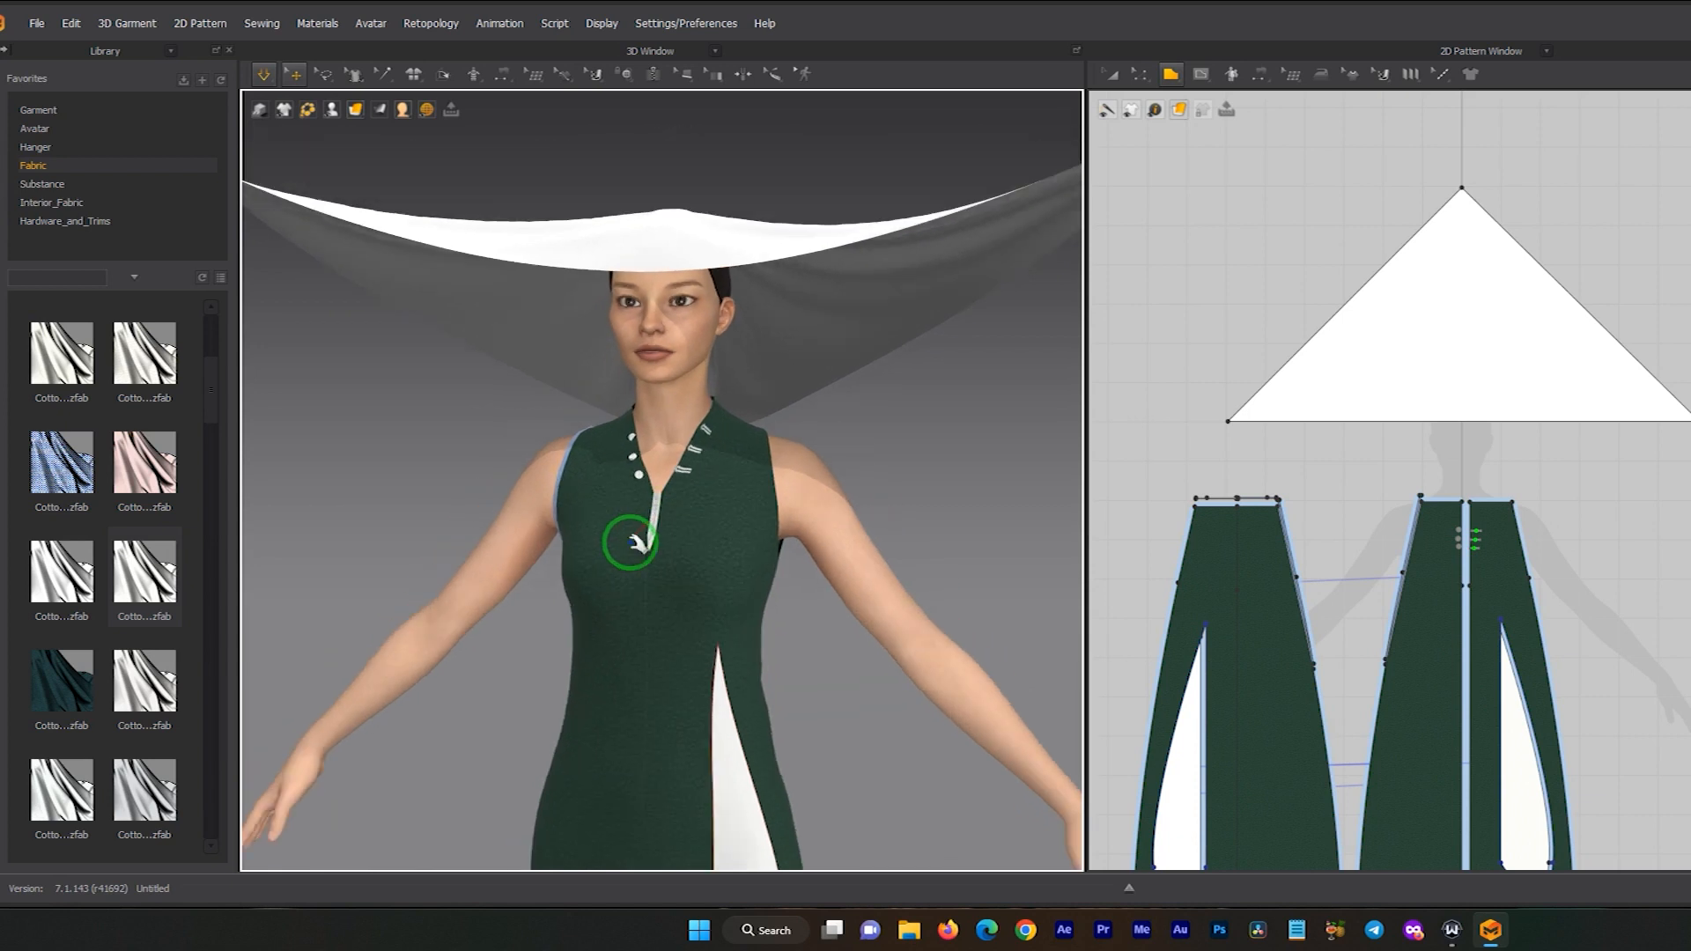
scroll(670, 435, "down", 6)
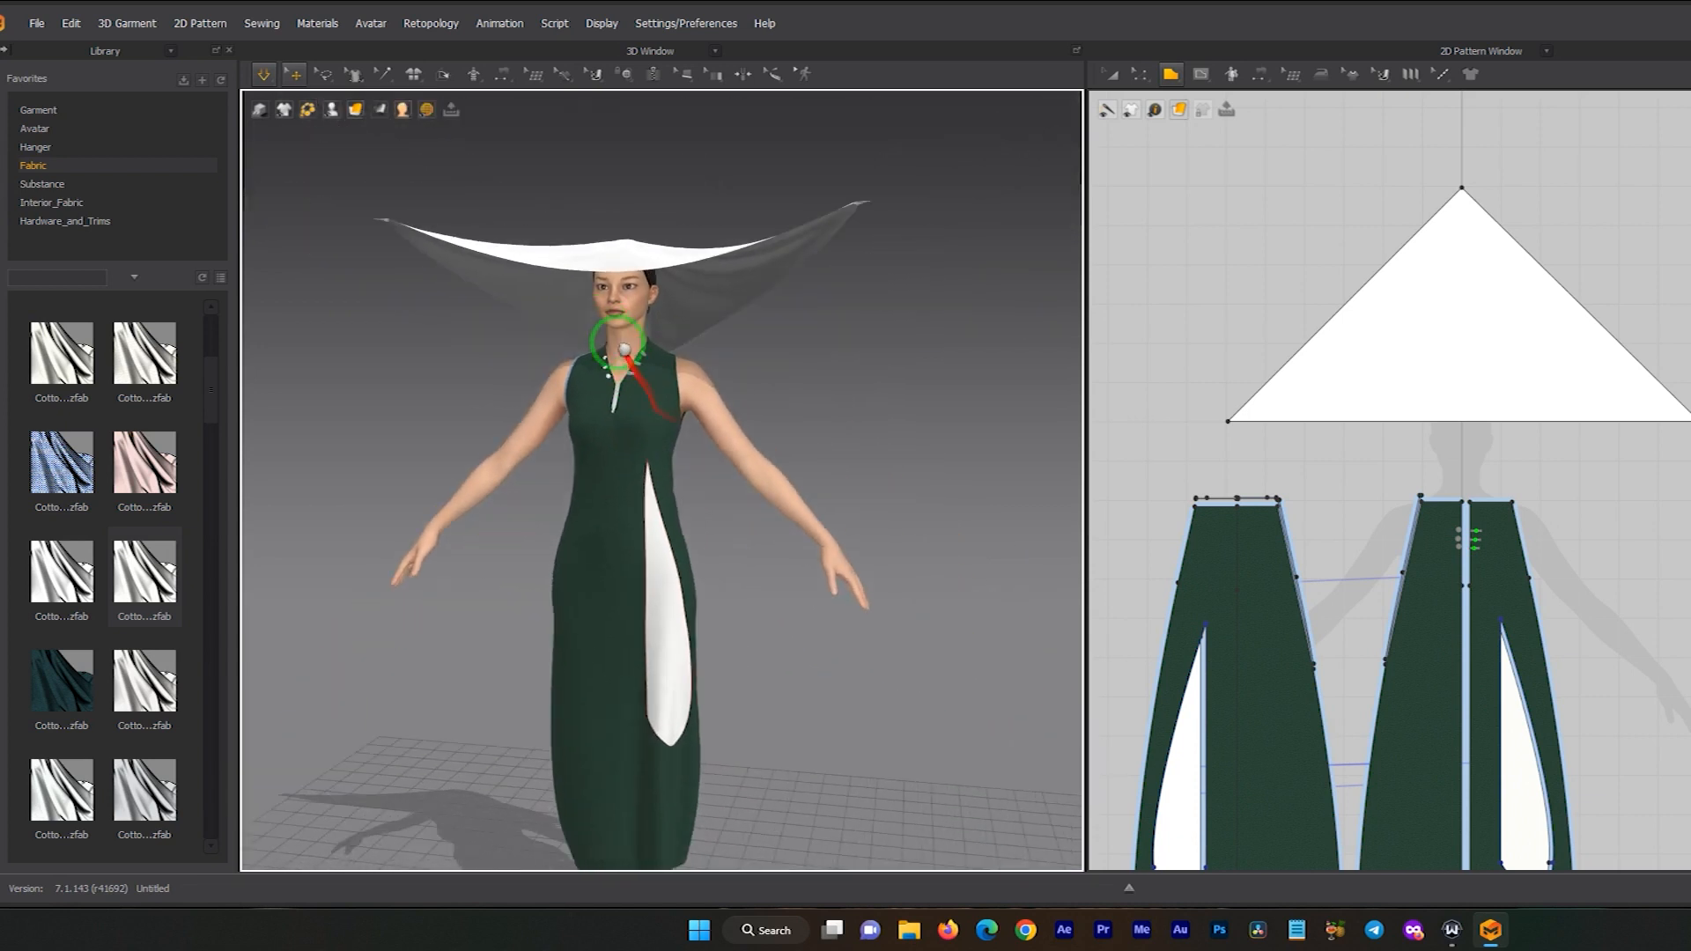
right_click_drag(640, 355, 709, 370)
scroll(603, 564, "down", 4)
middle_click_drag(626, 567, 639, 515)
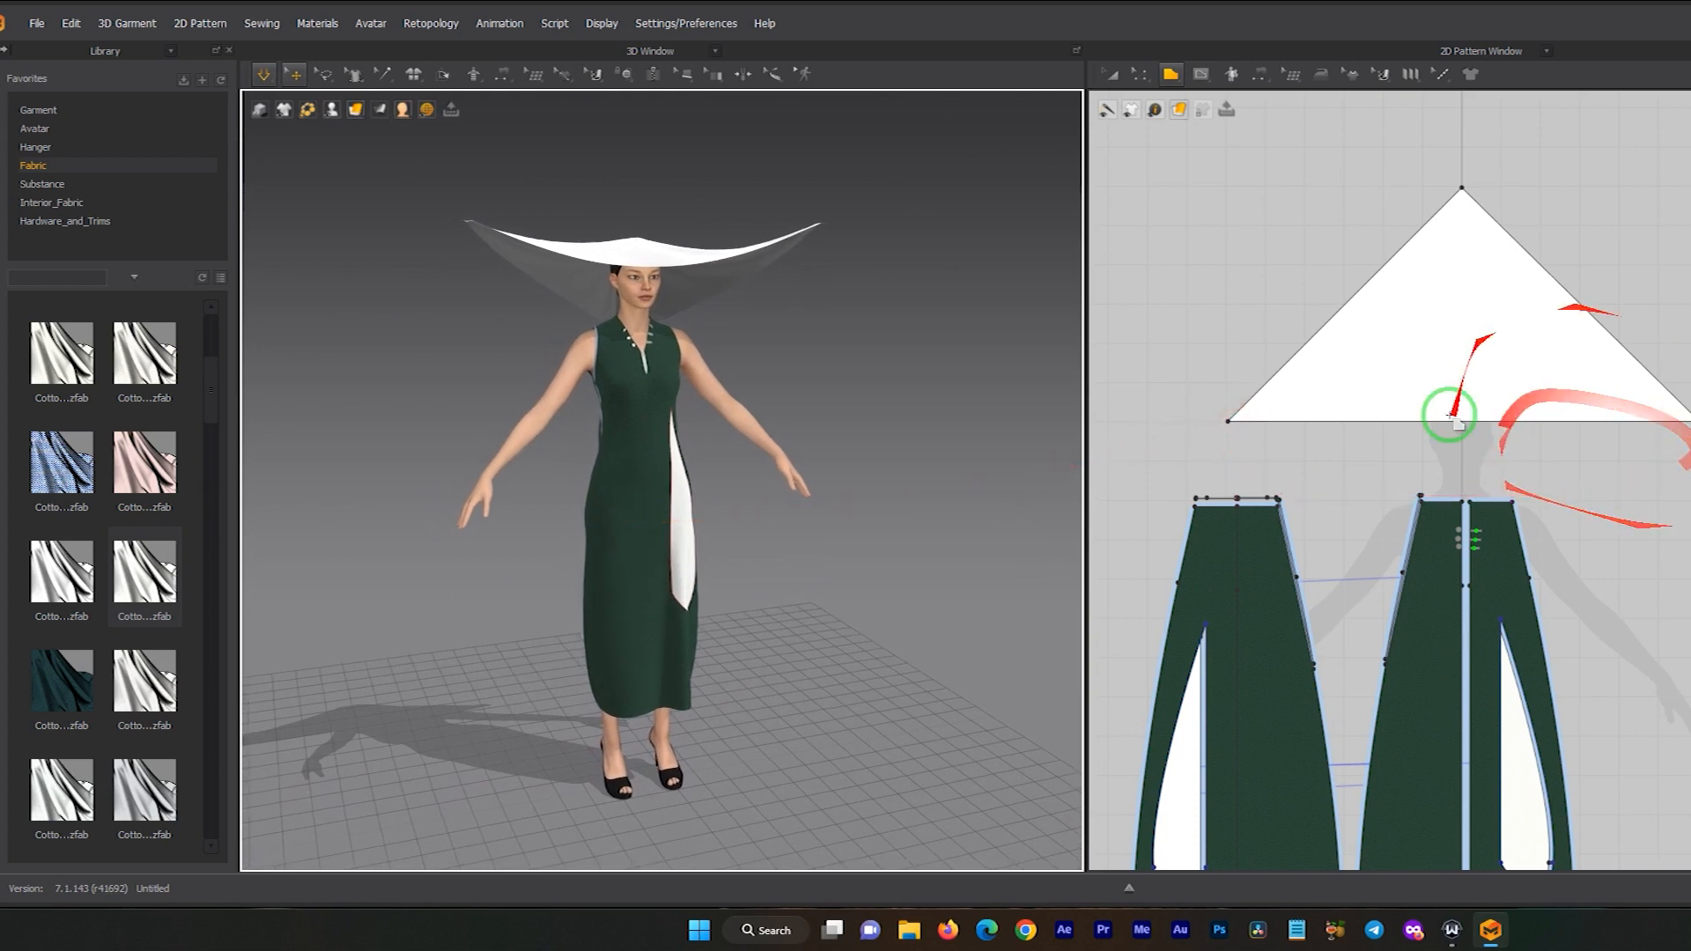
scroll(1513, 564, "down", 3)
middle_click_drag(1493, 608, 1574, 480)
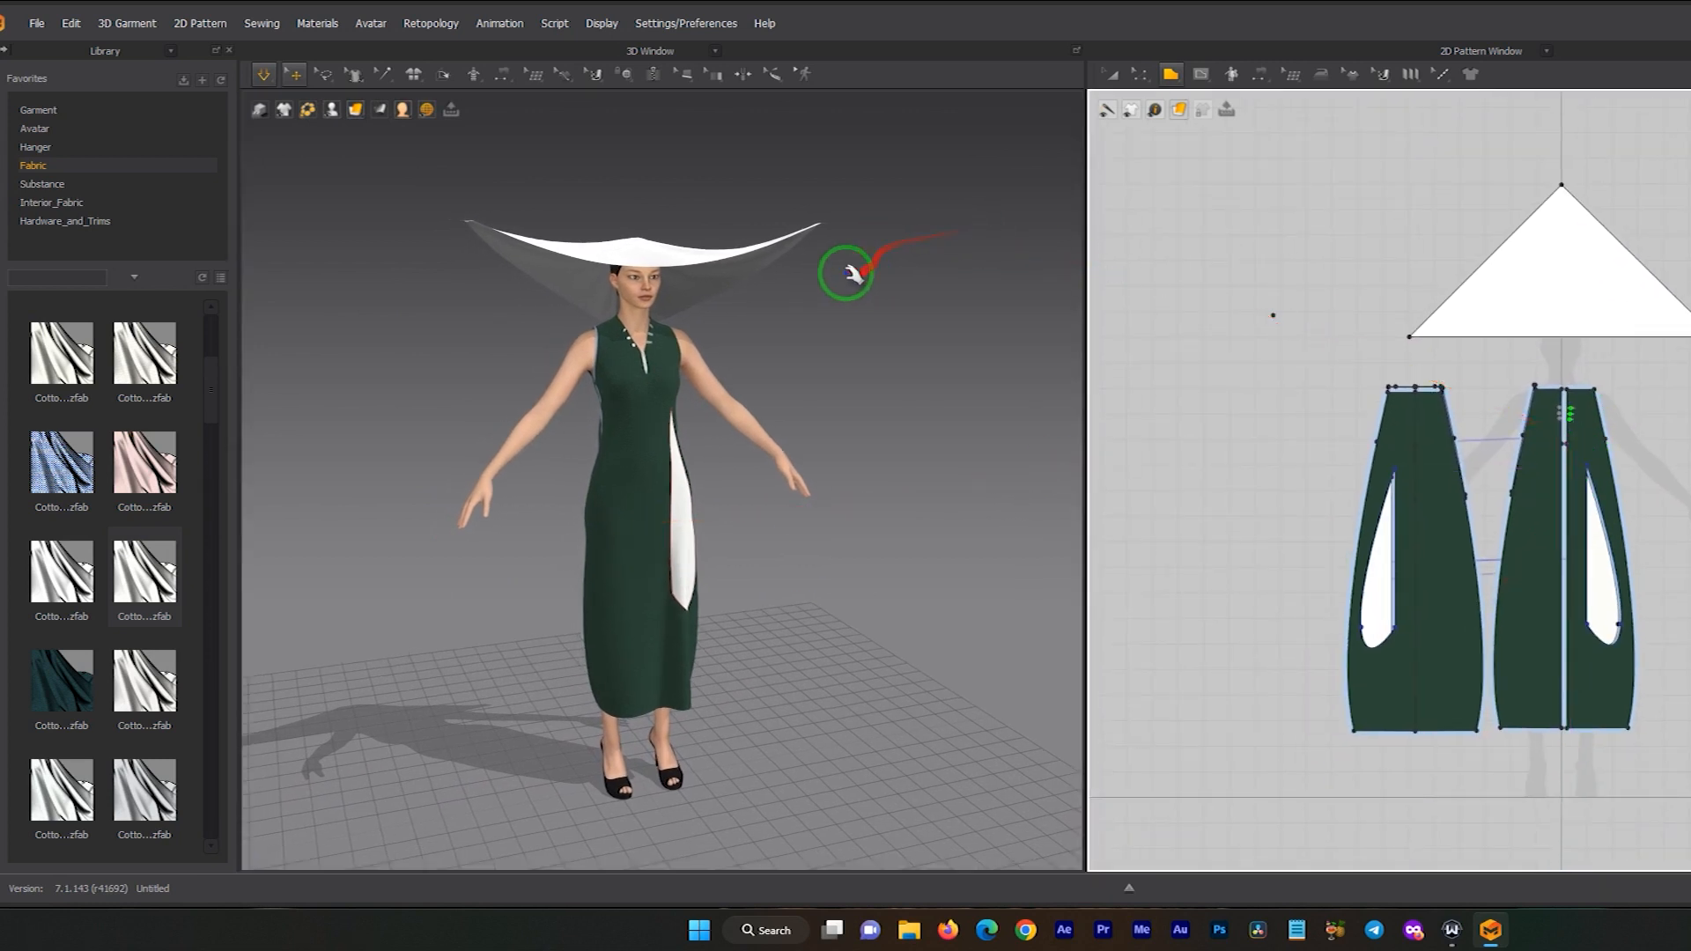
- Inspect the scarf from the side, check the freeze options at its frozen side corner, and review the whole outfit
scroll(622, 400, "up", 3)
scroll(622, 401, "up", 3)
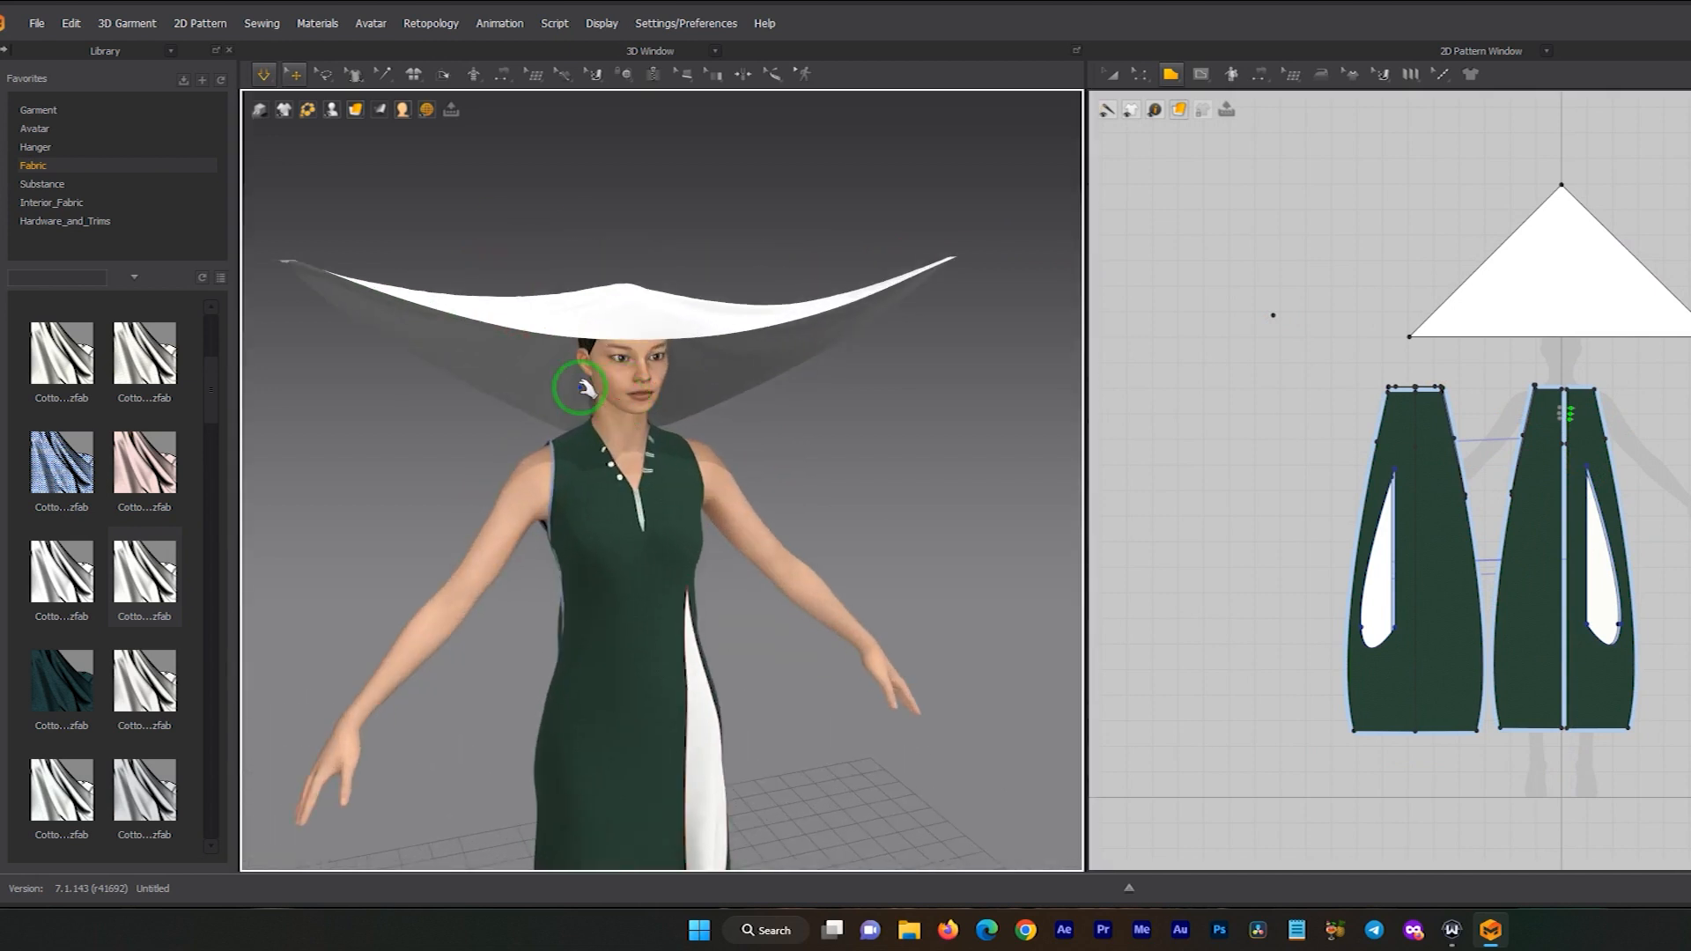
scroll(641, 369, "up", 2)
right_click_drag(426, 302, 811, 464)
right_click(792, 551)
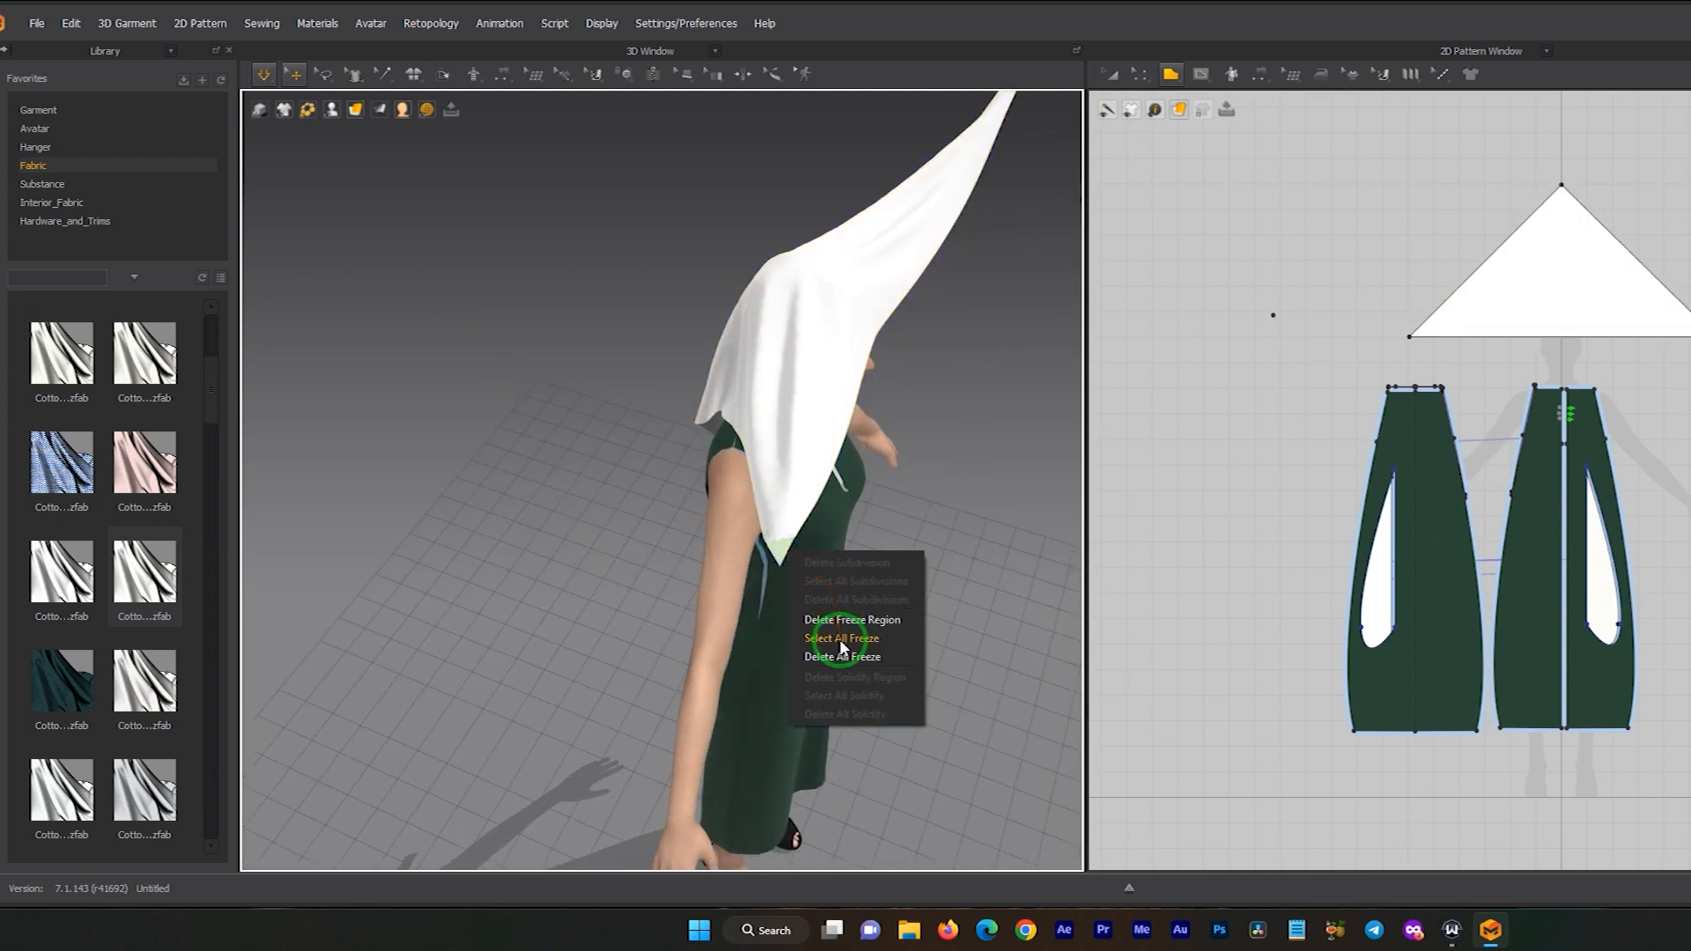
right_click_drag(811, 490, 715, 342)
scroll(747, 358, "down", 5)
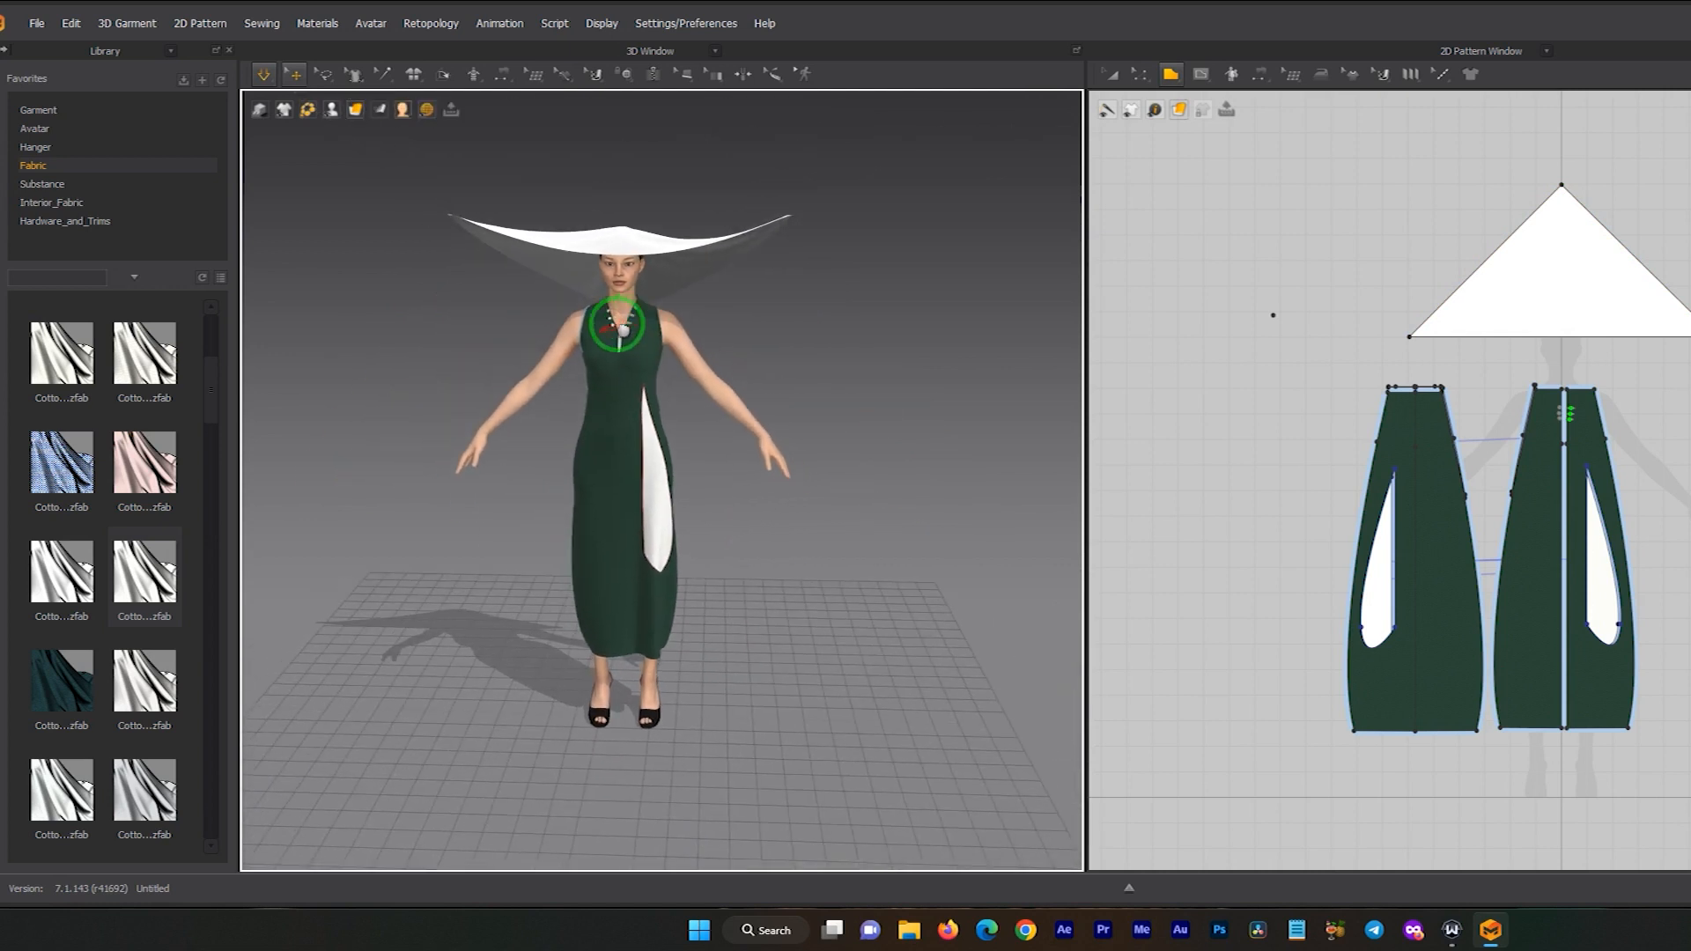
scroll(672, 314, "up", 3)
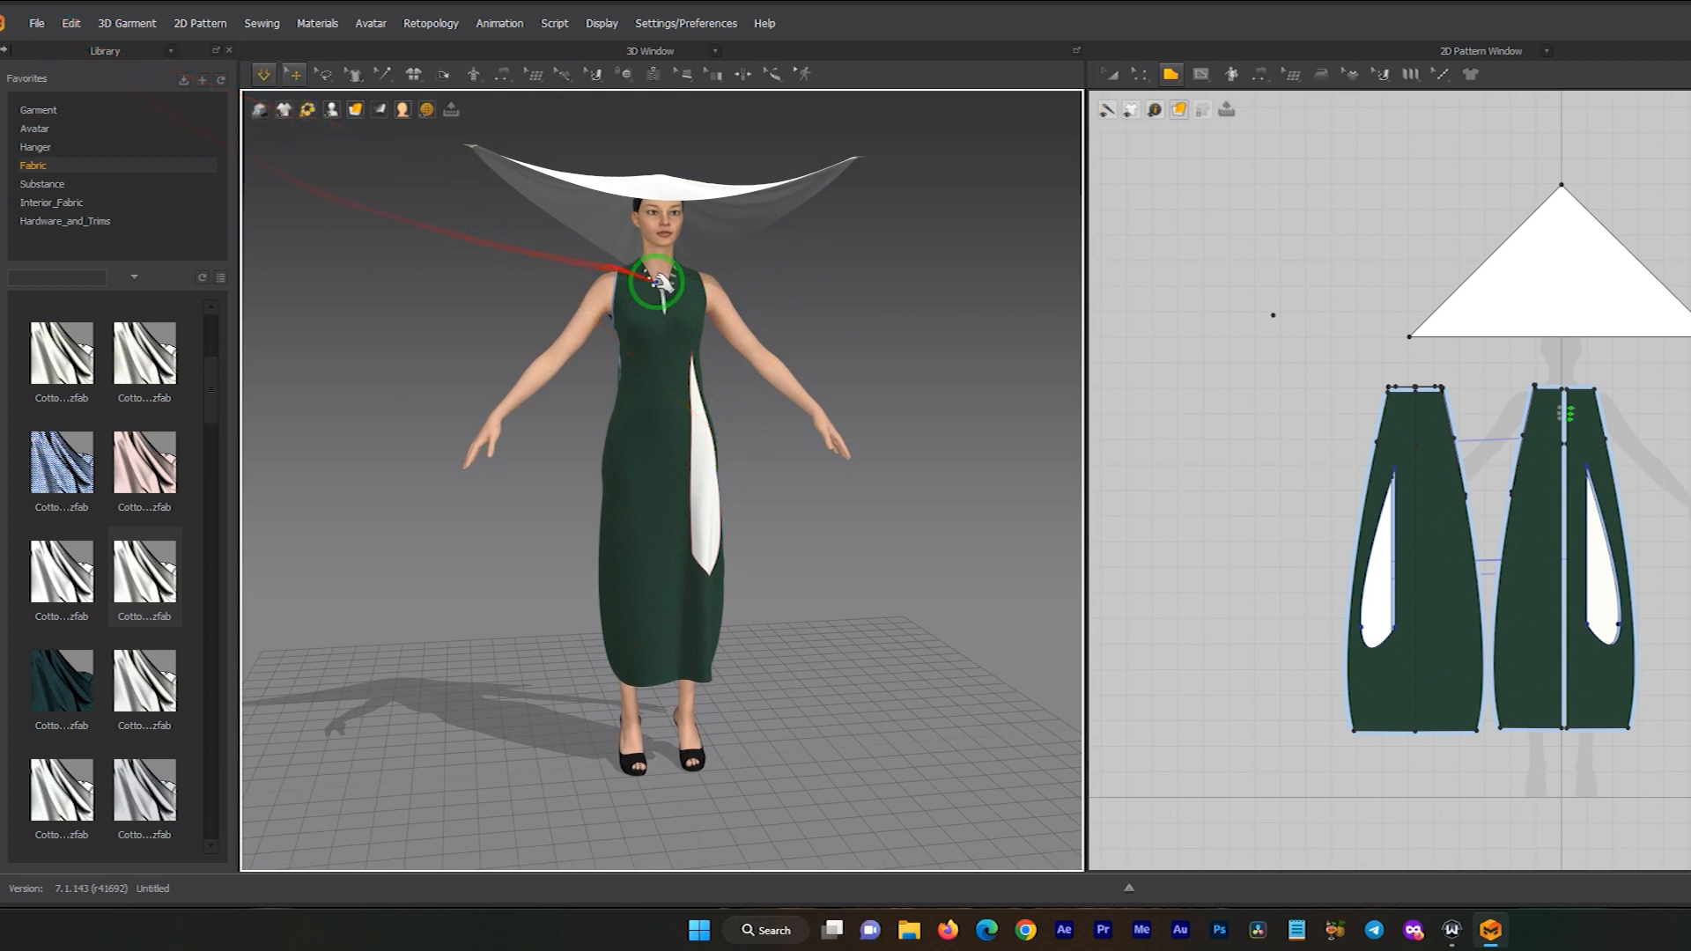
- Look through the file commands and show the Garment category in the library
left_click(36, 23)
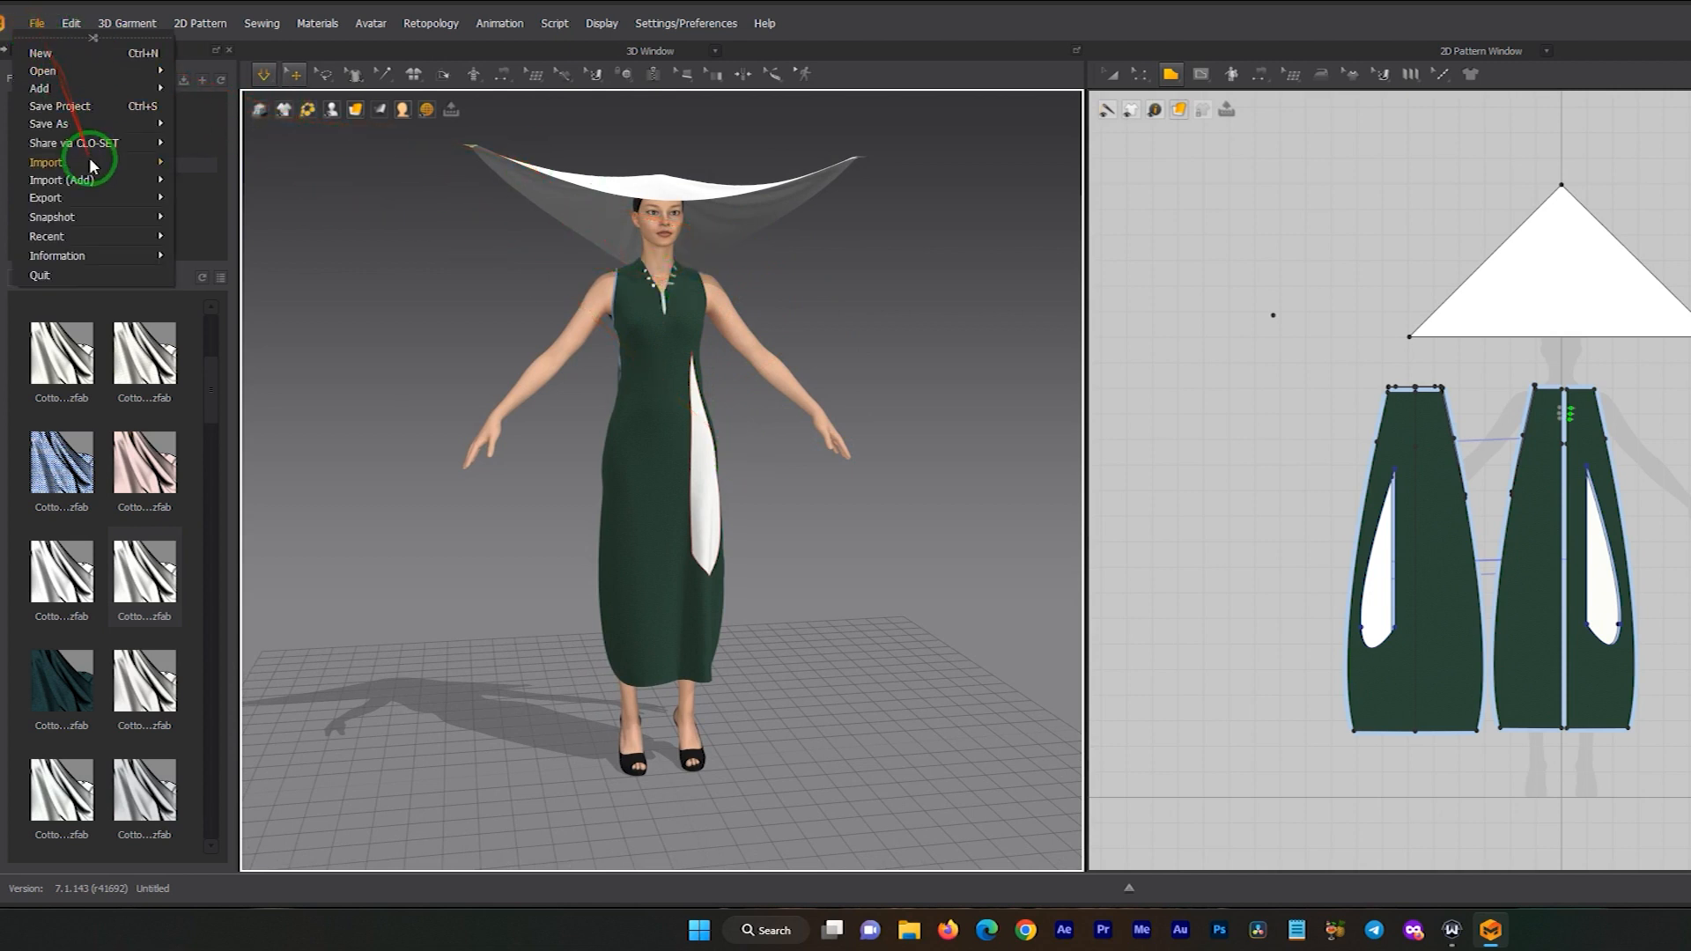
mouse_move(54, 128)
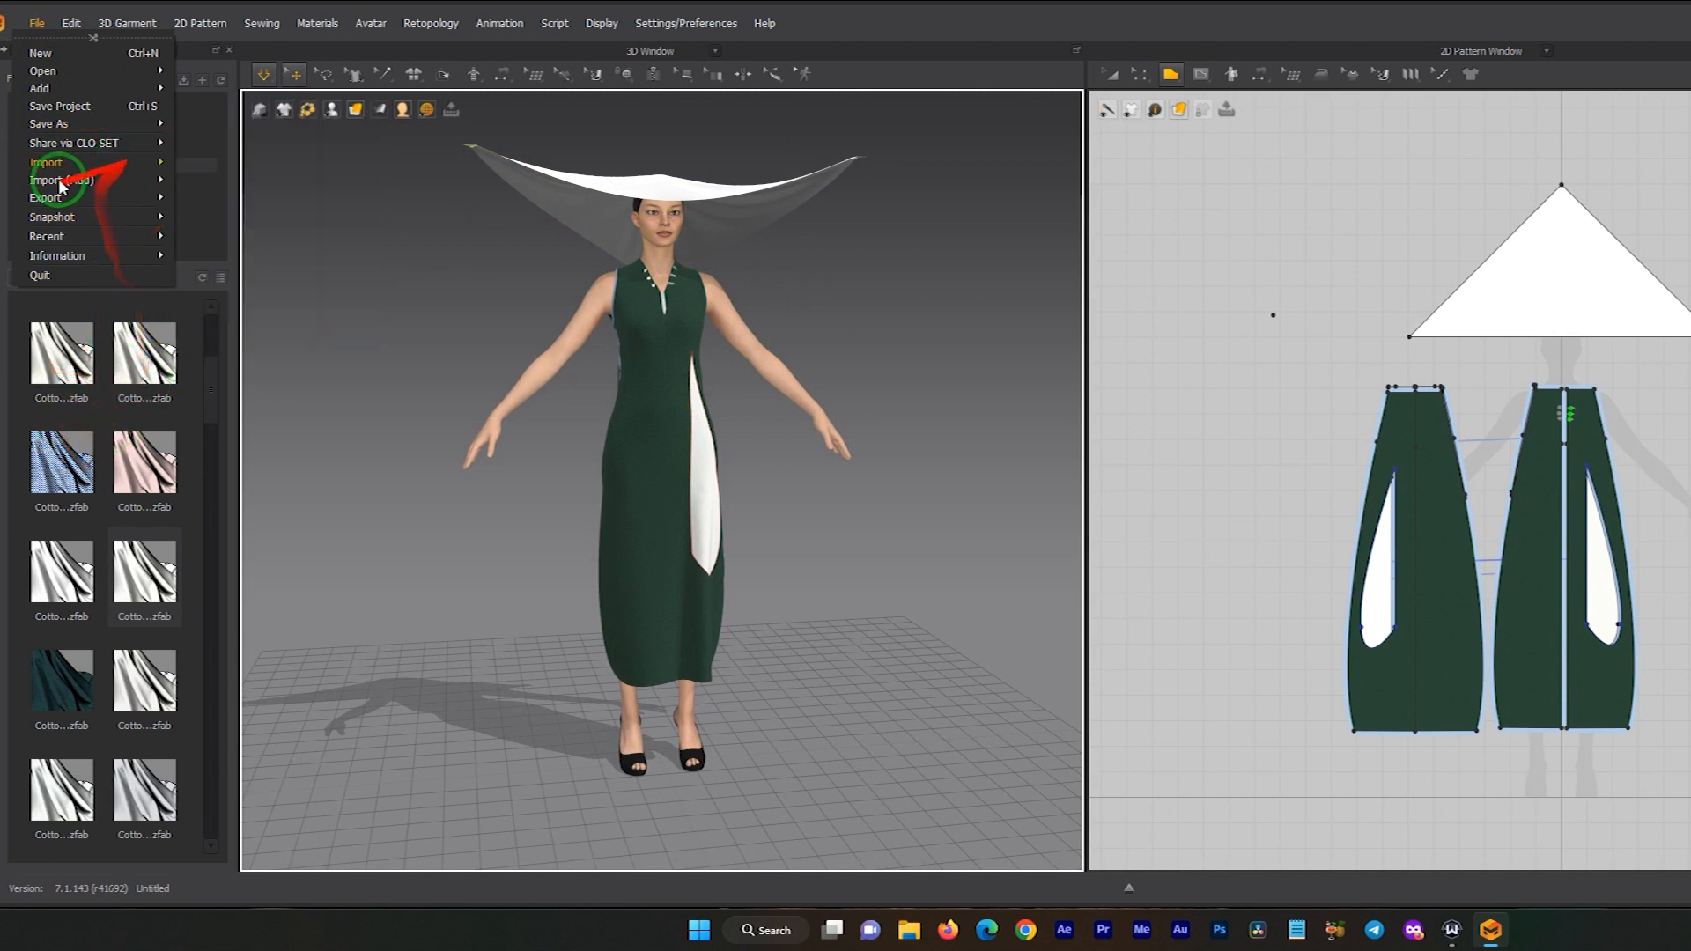
left_click(3, 99)
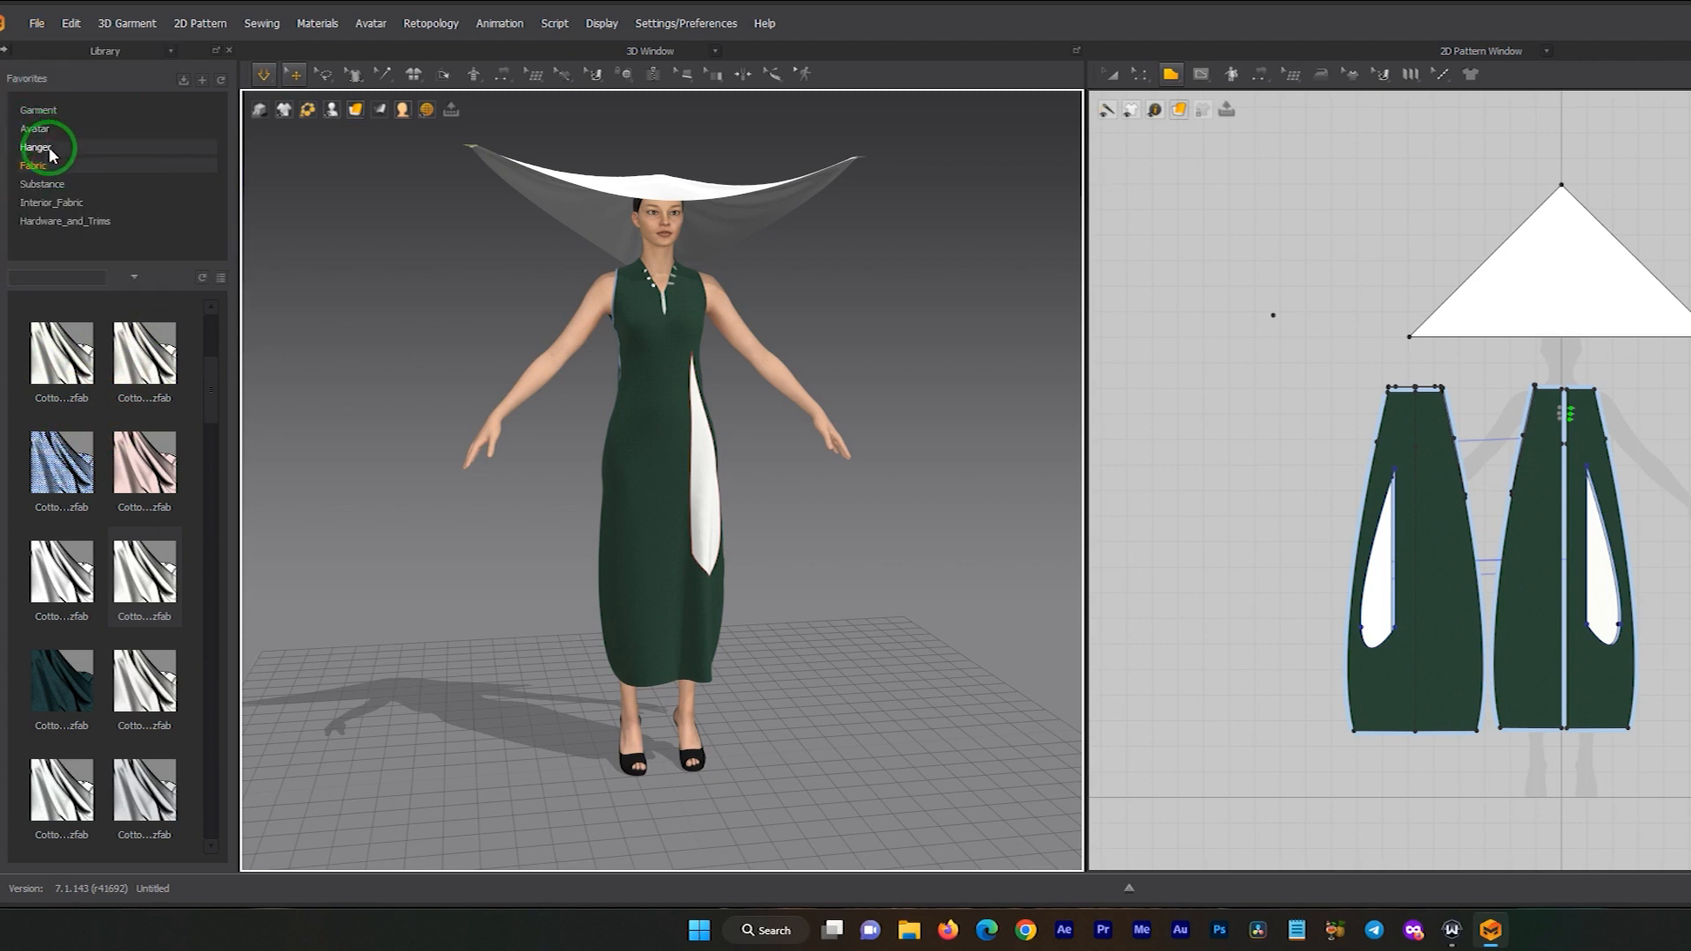
left_click(55, 111)
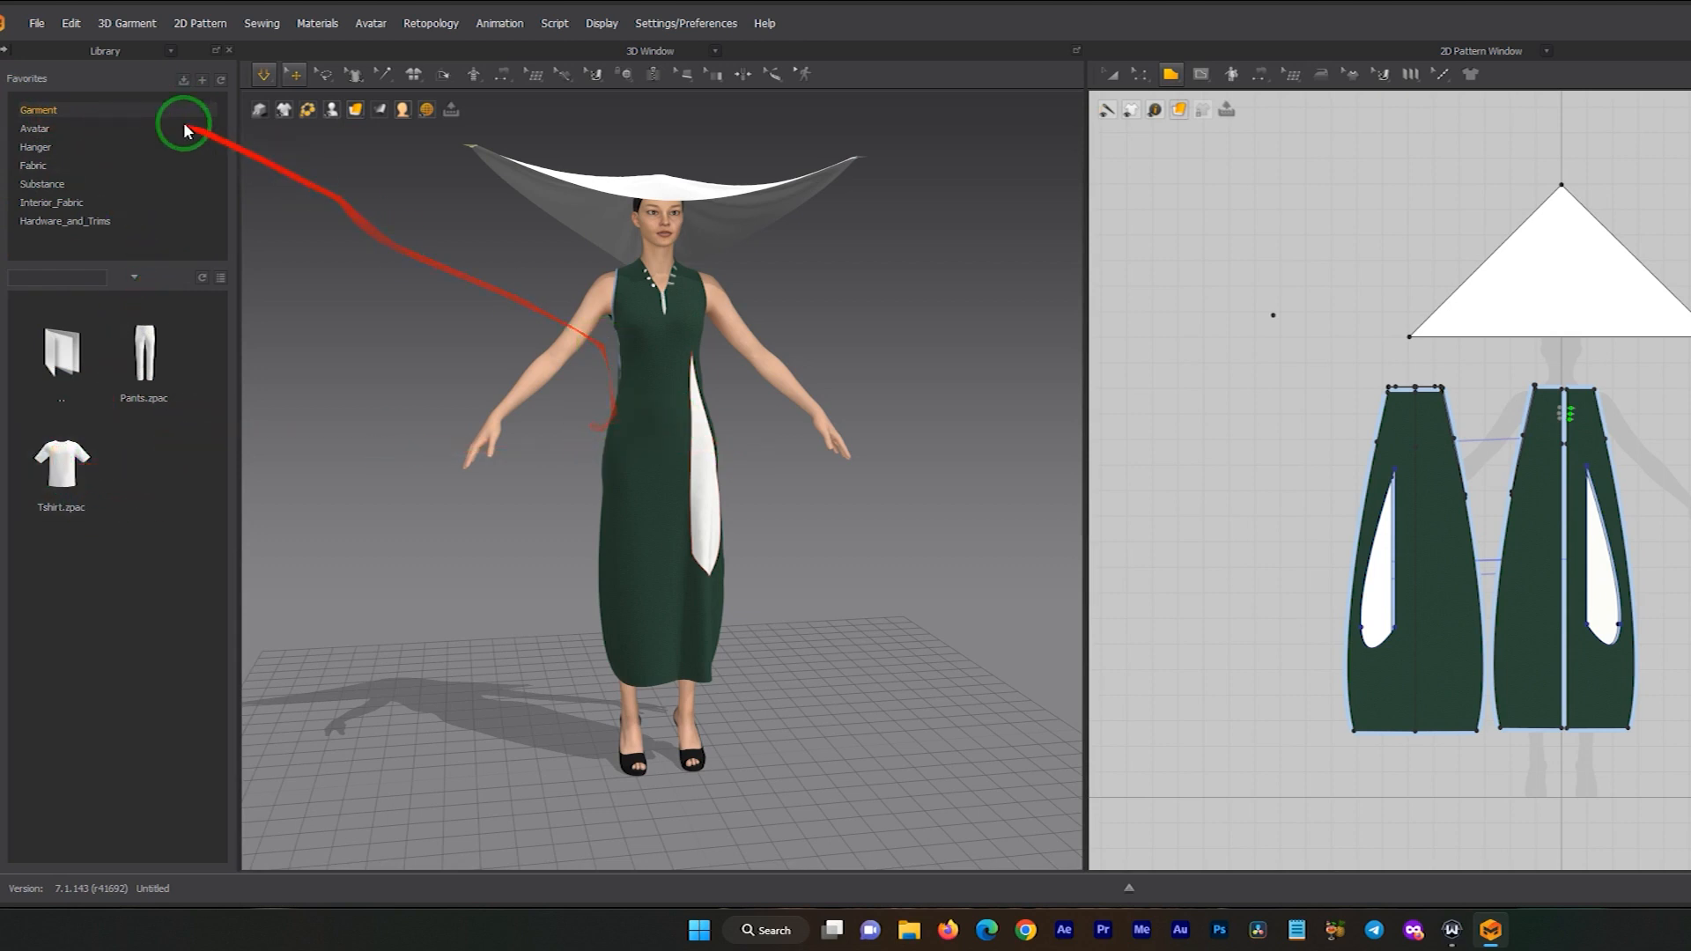
- Start a snapshot of the 3D window and save it to the Desktop as a PNG file named StARTER
left_click(38, 25)
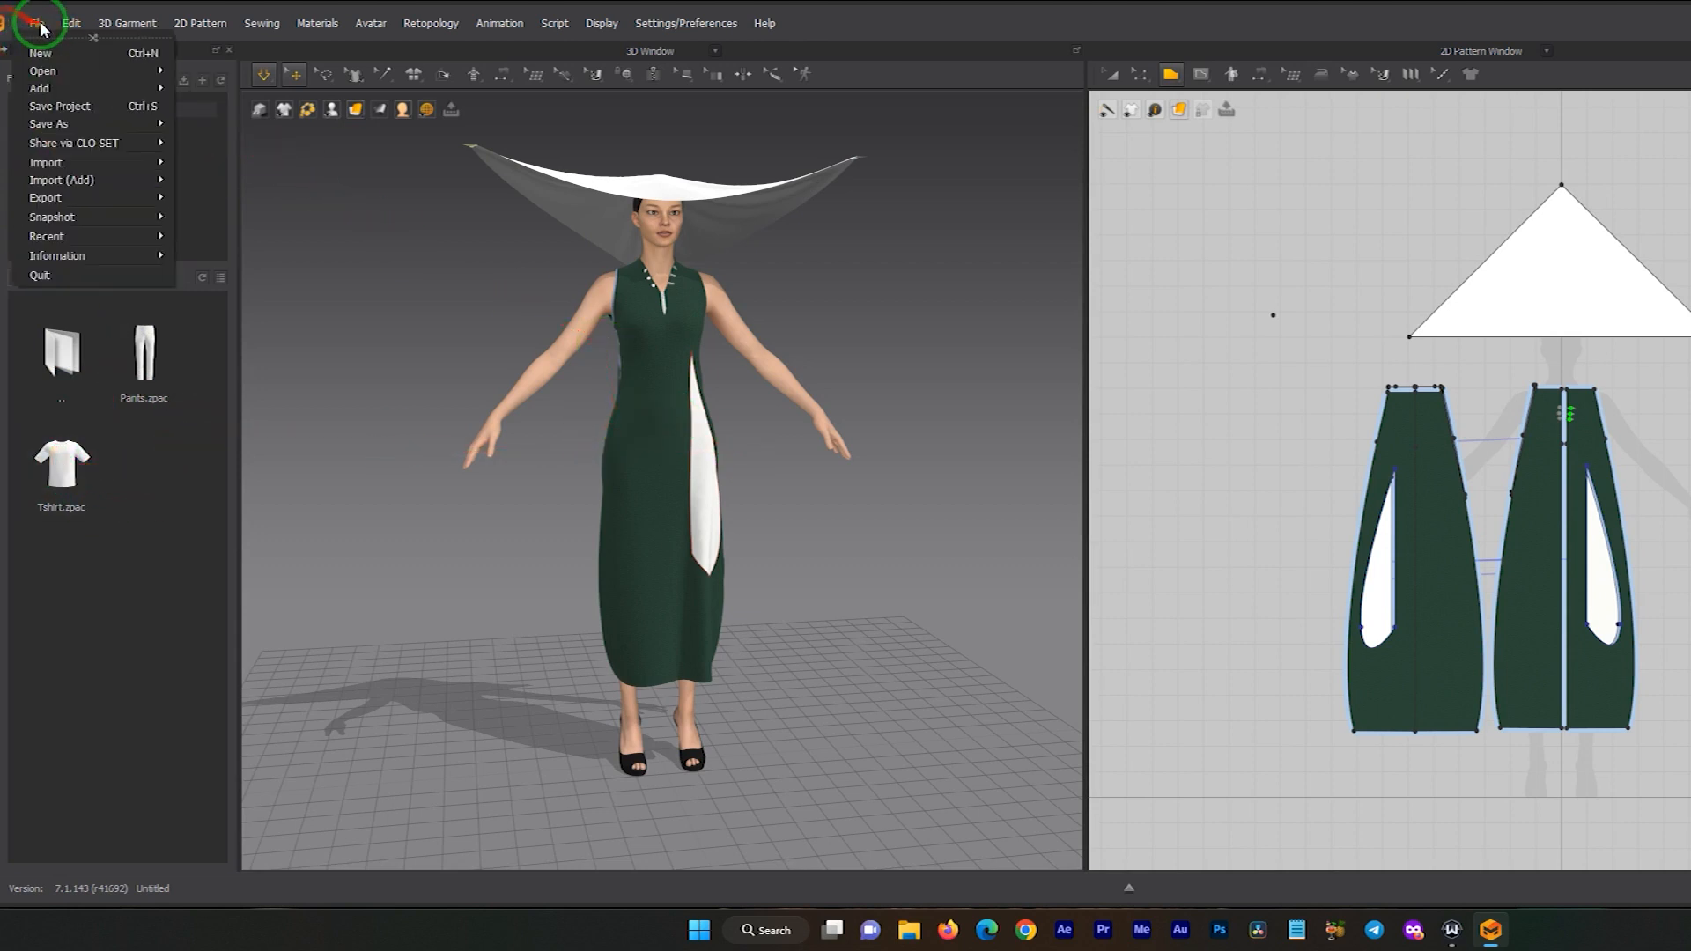
mouse_move(53, 217)
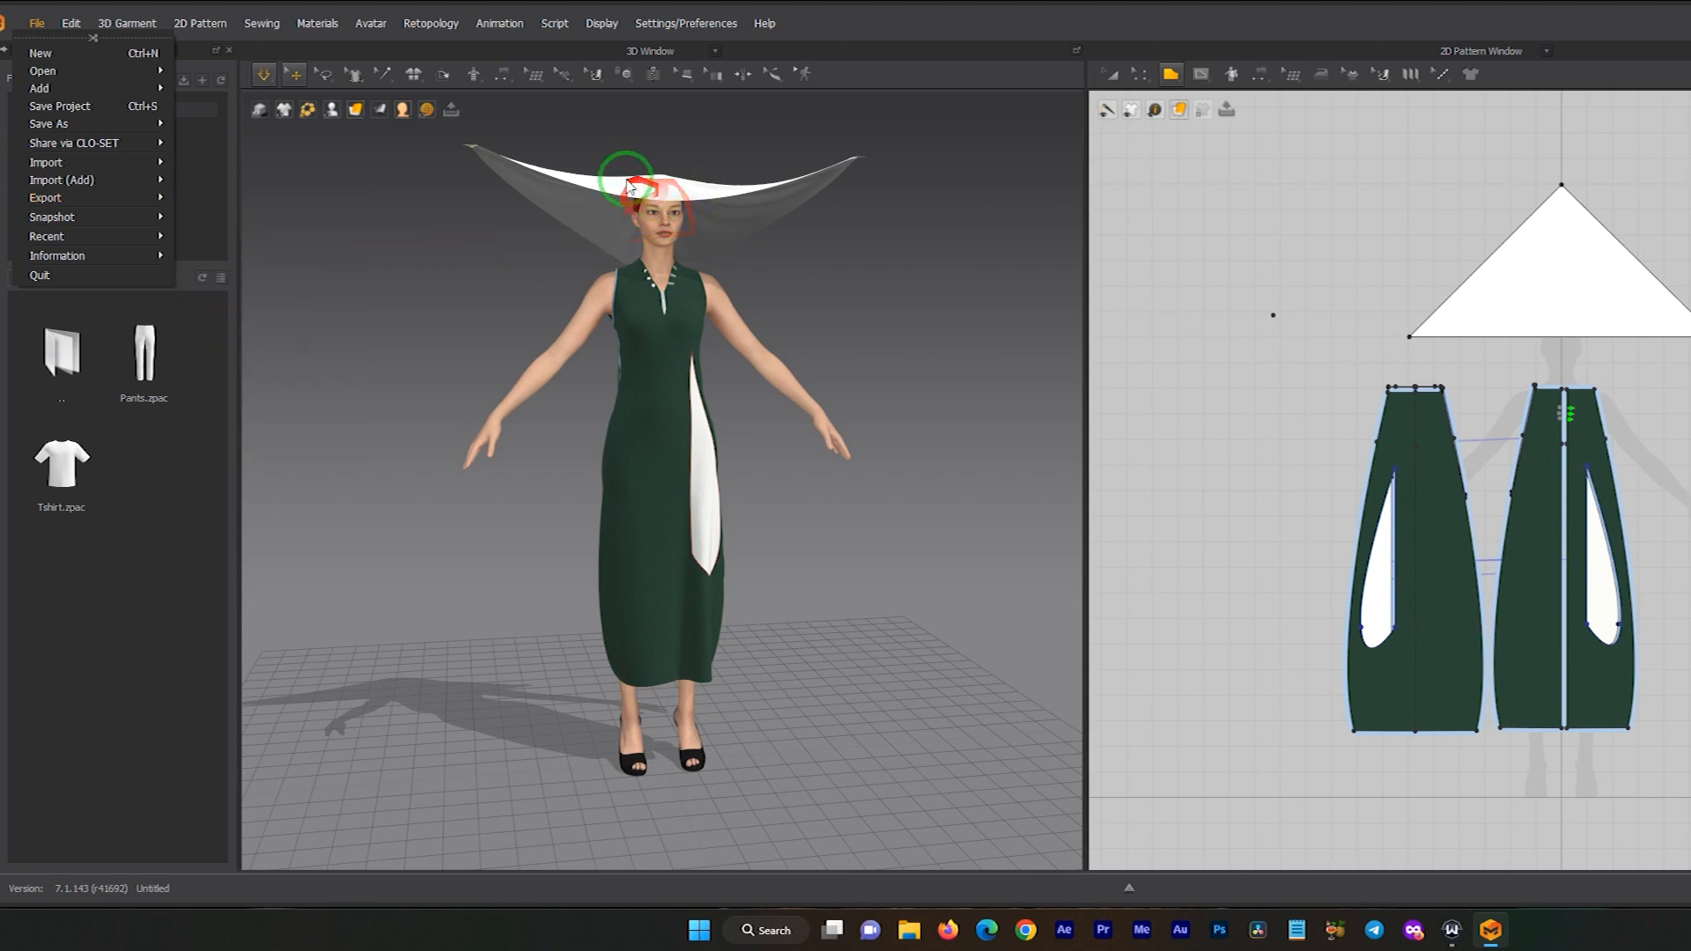
mouse_move(88, 174)
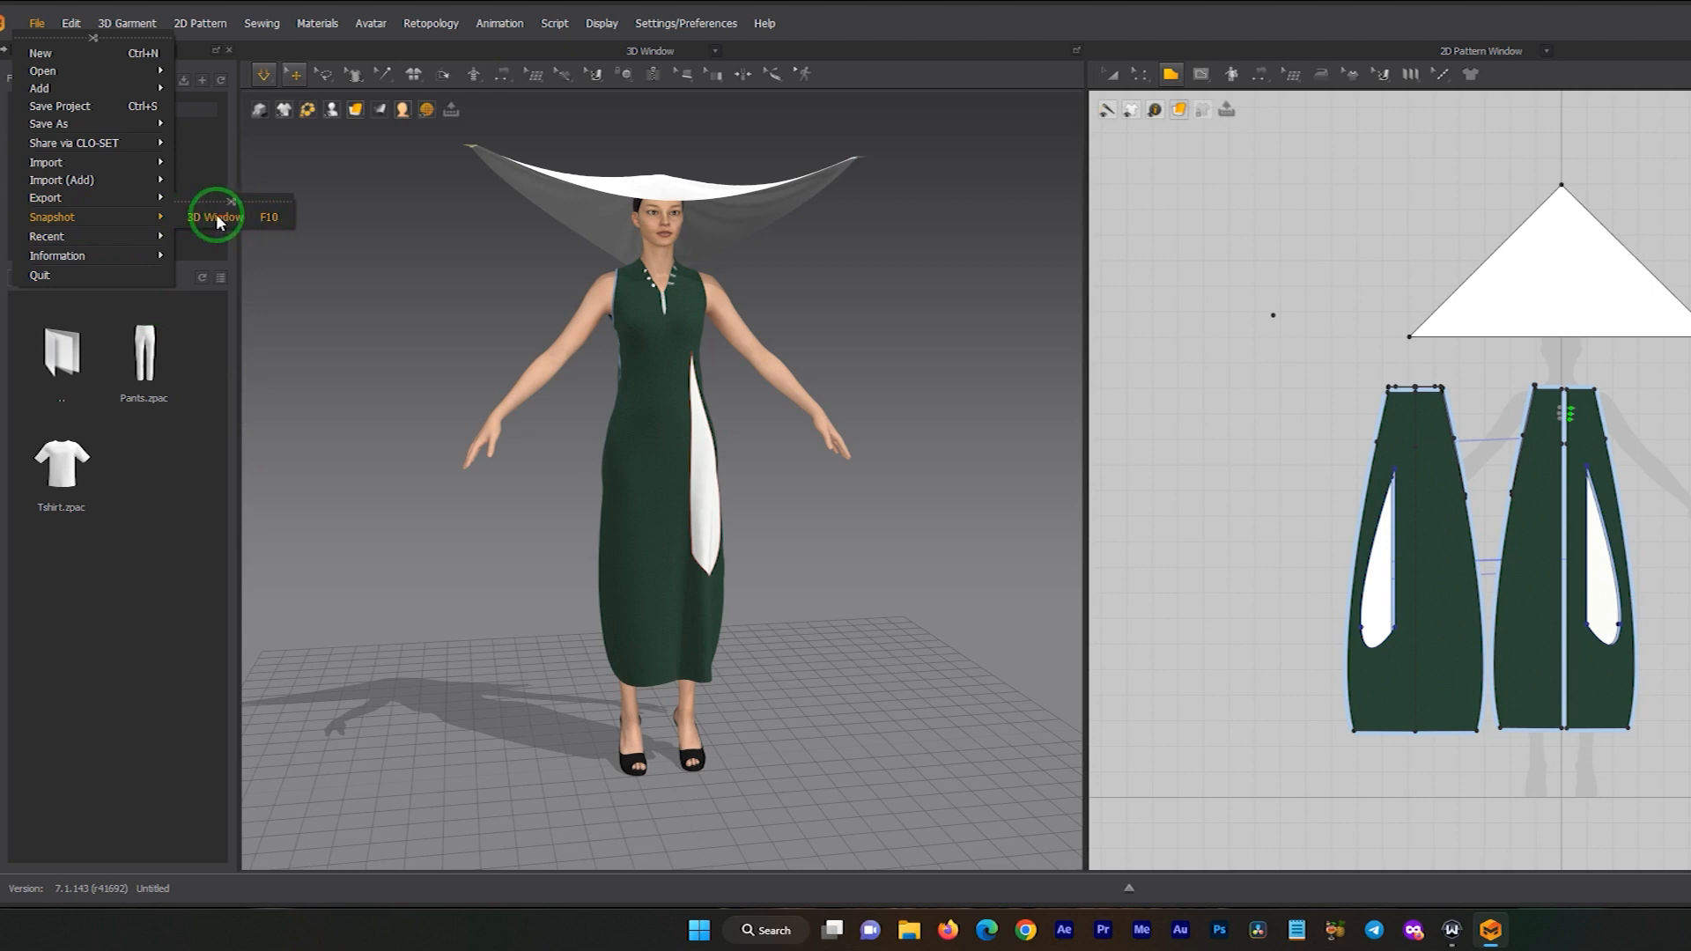
left_click(243, 219)
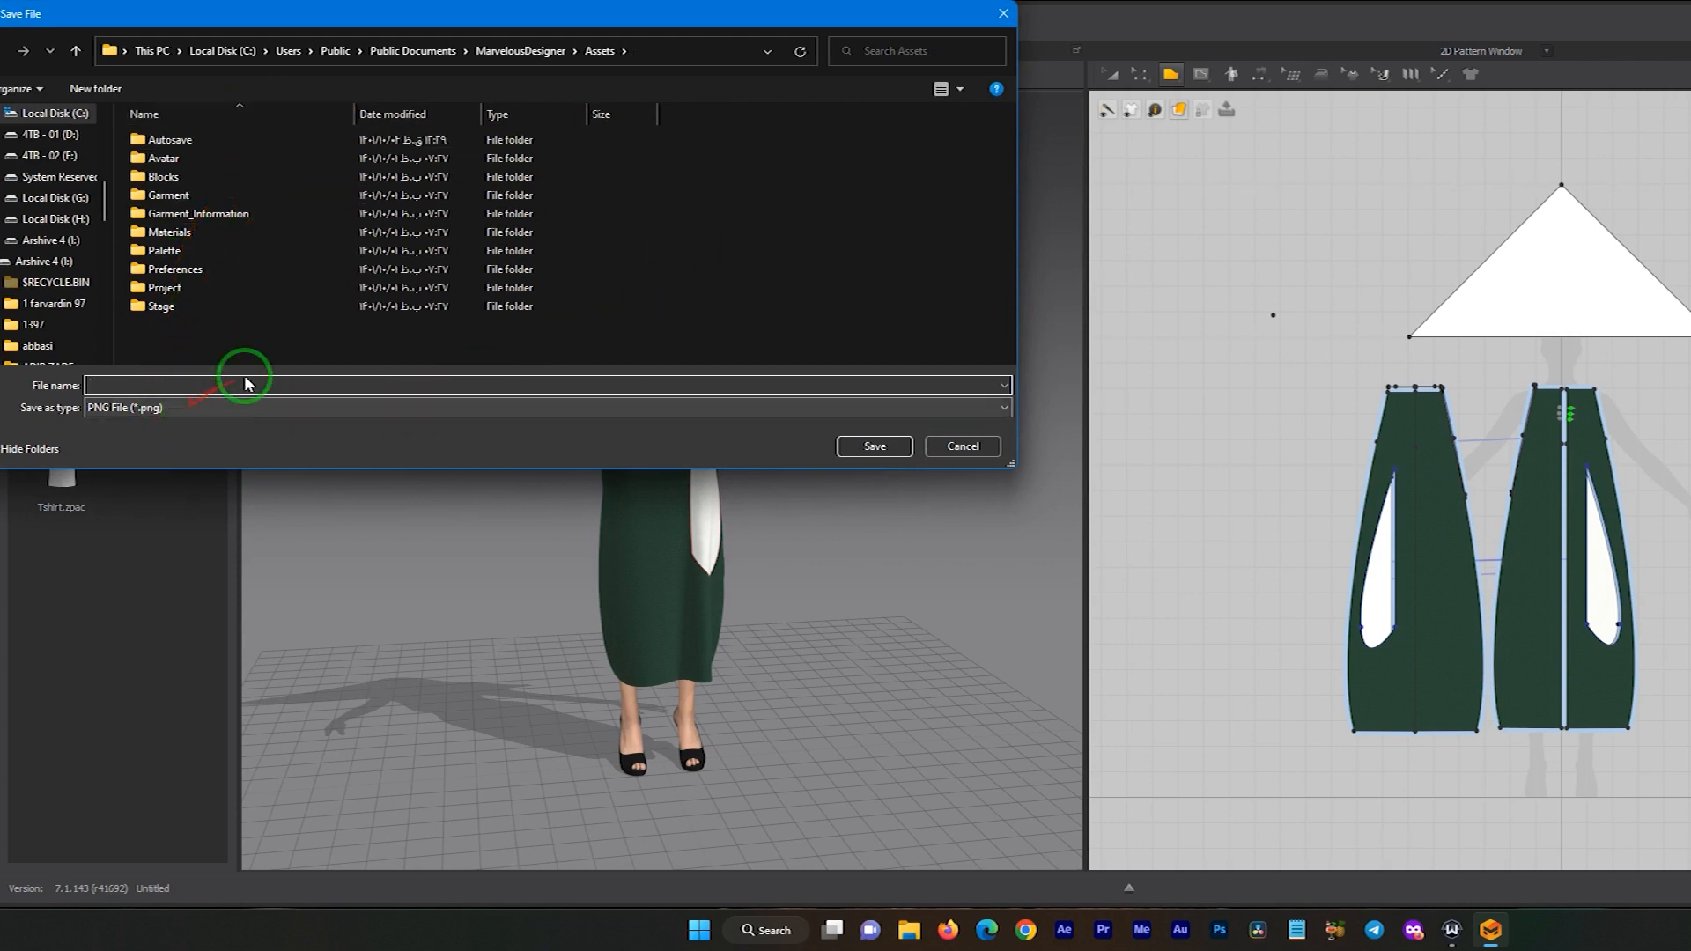
scroll(48, 229, "up", 5)
left_click(36, 156)
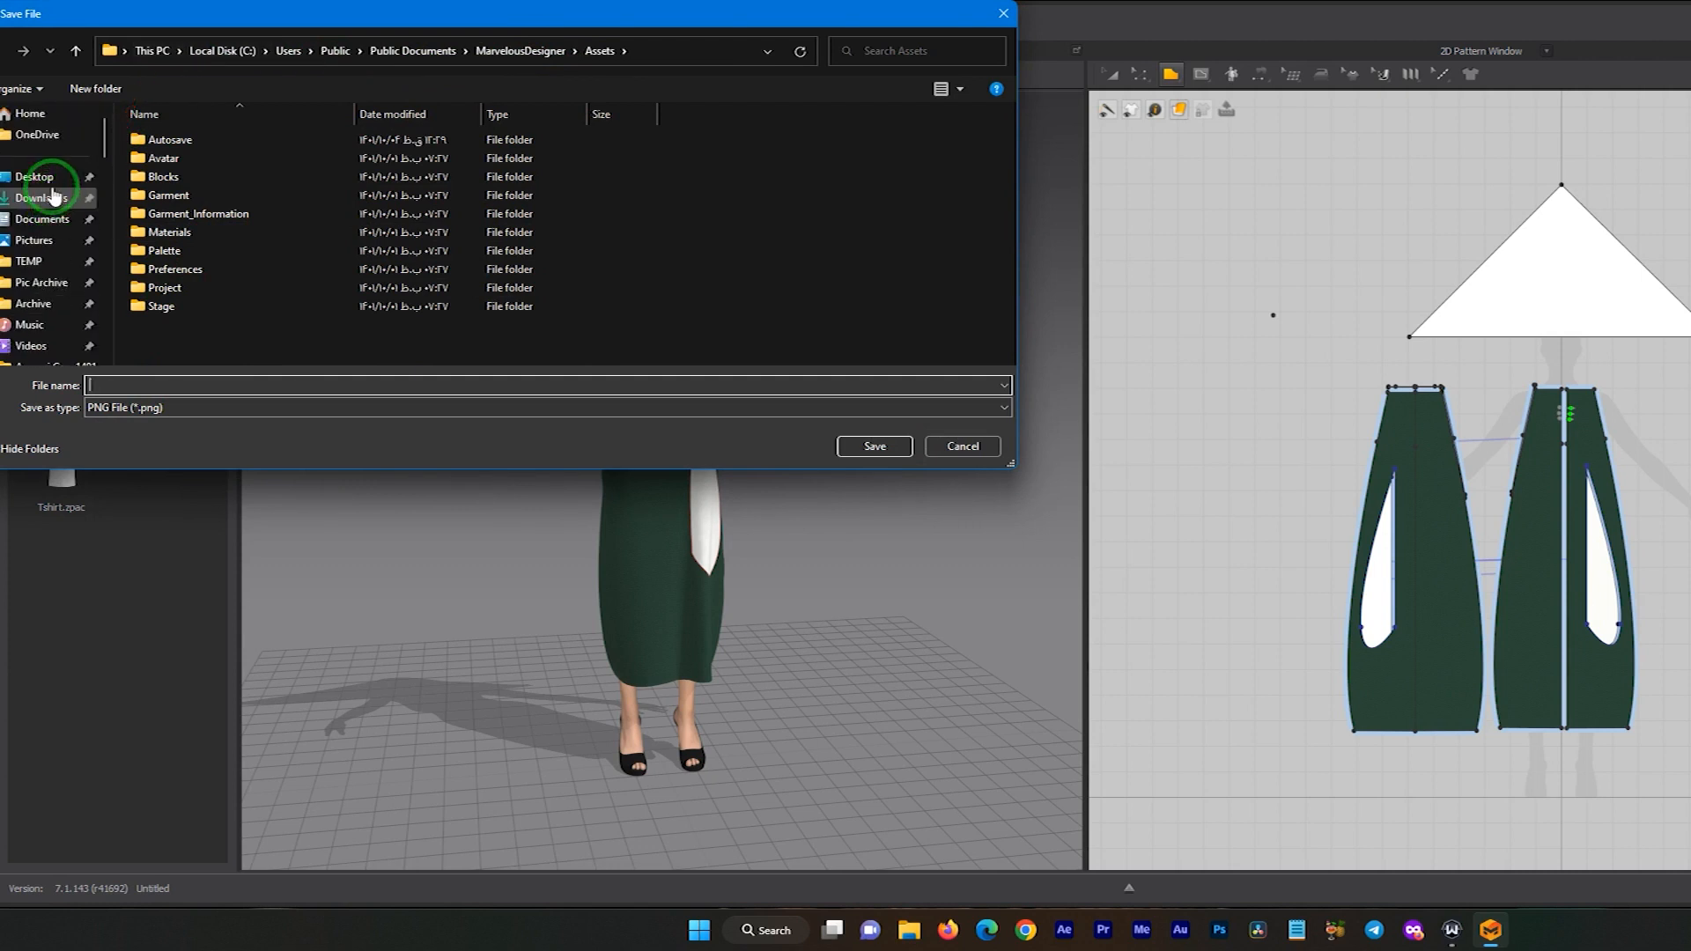
left_click(168, 388)
type("S")
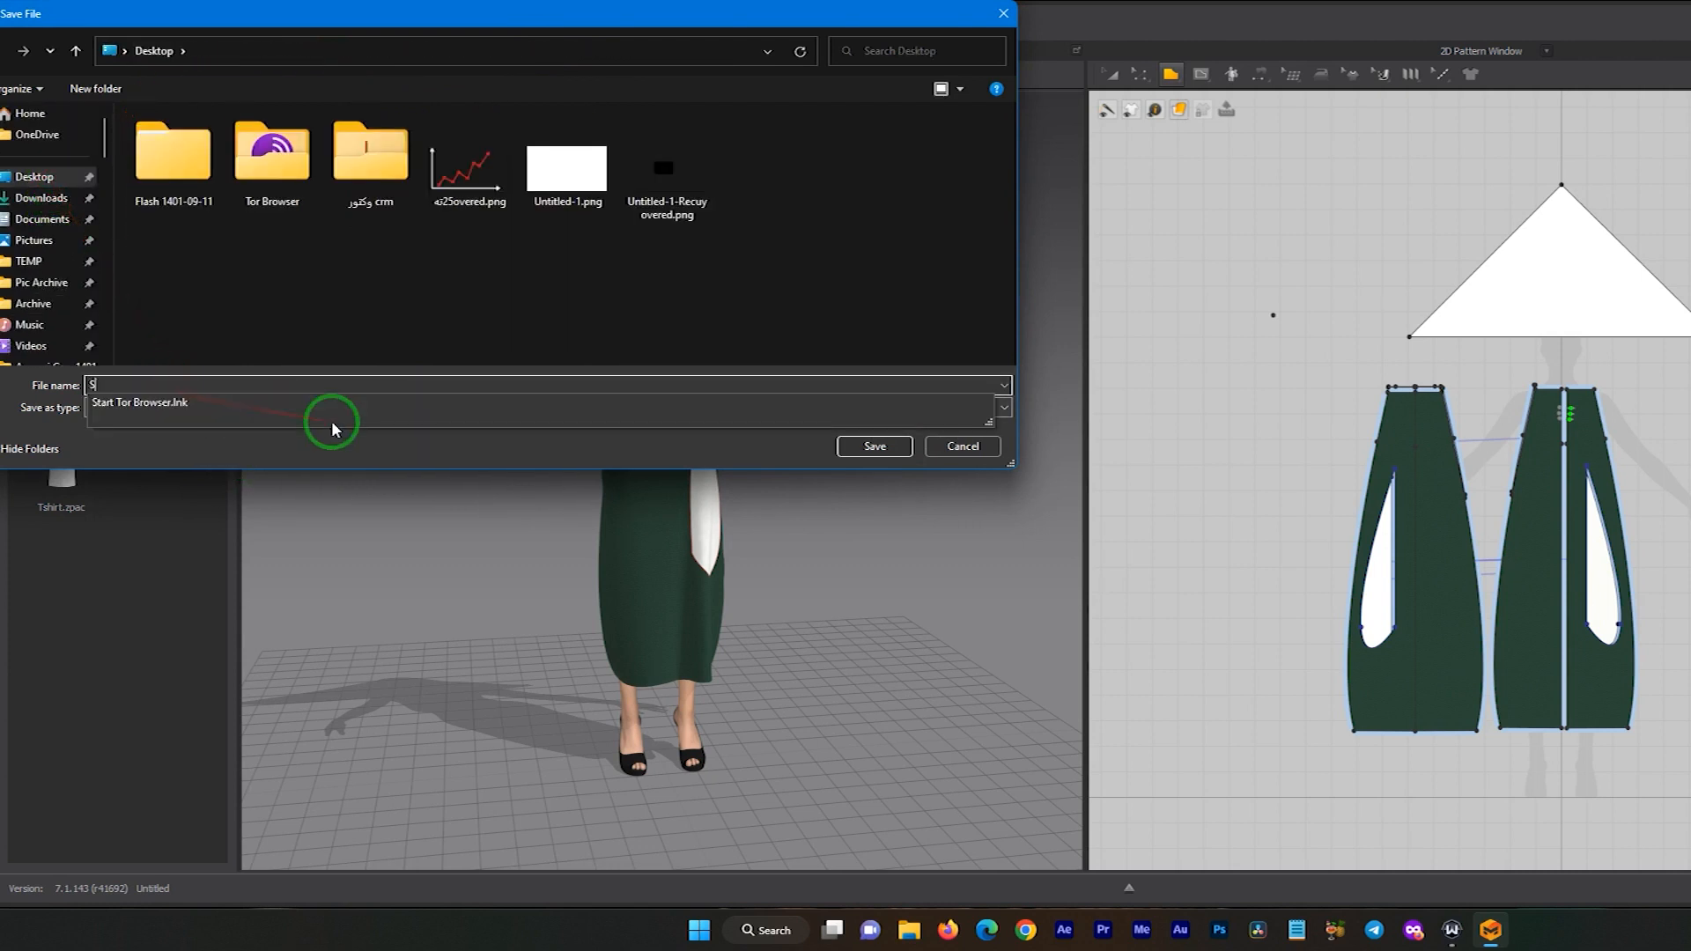
type("tARTER")
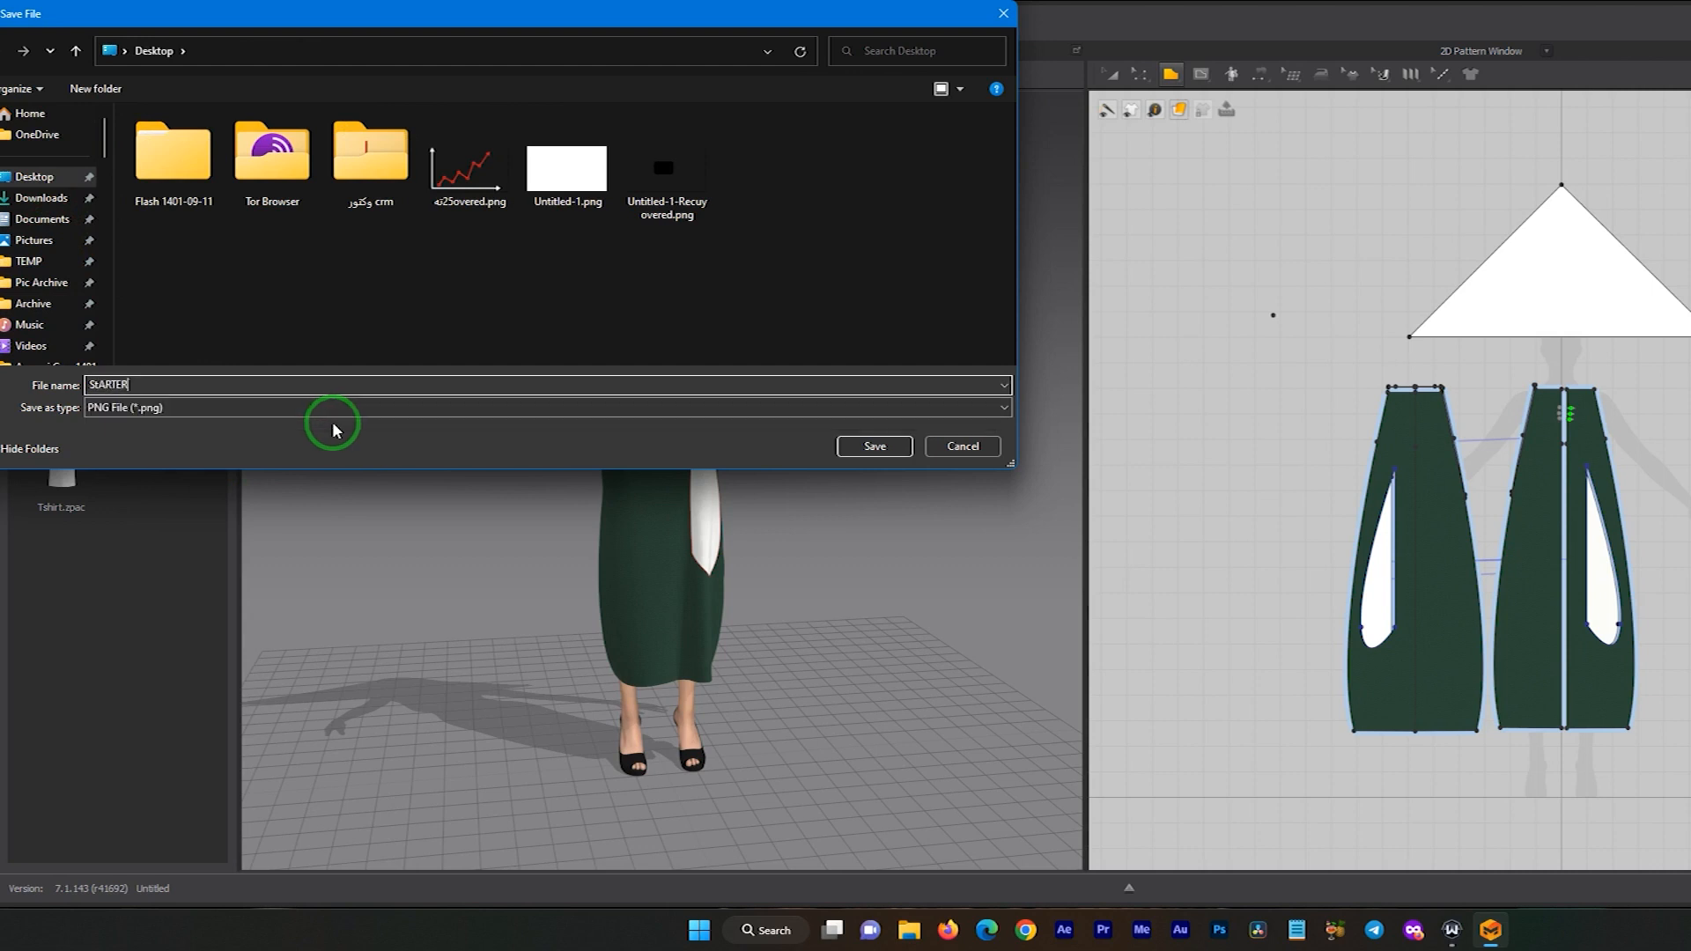
left_click(872, 446)
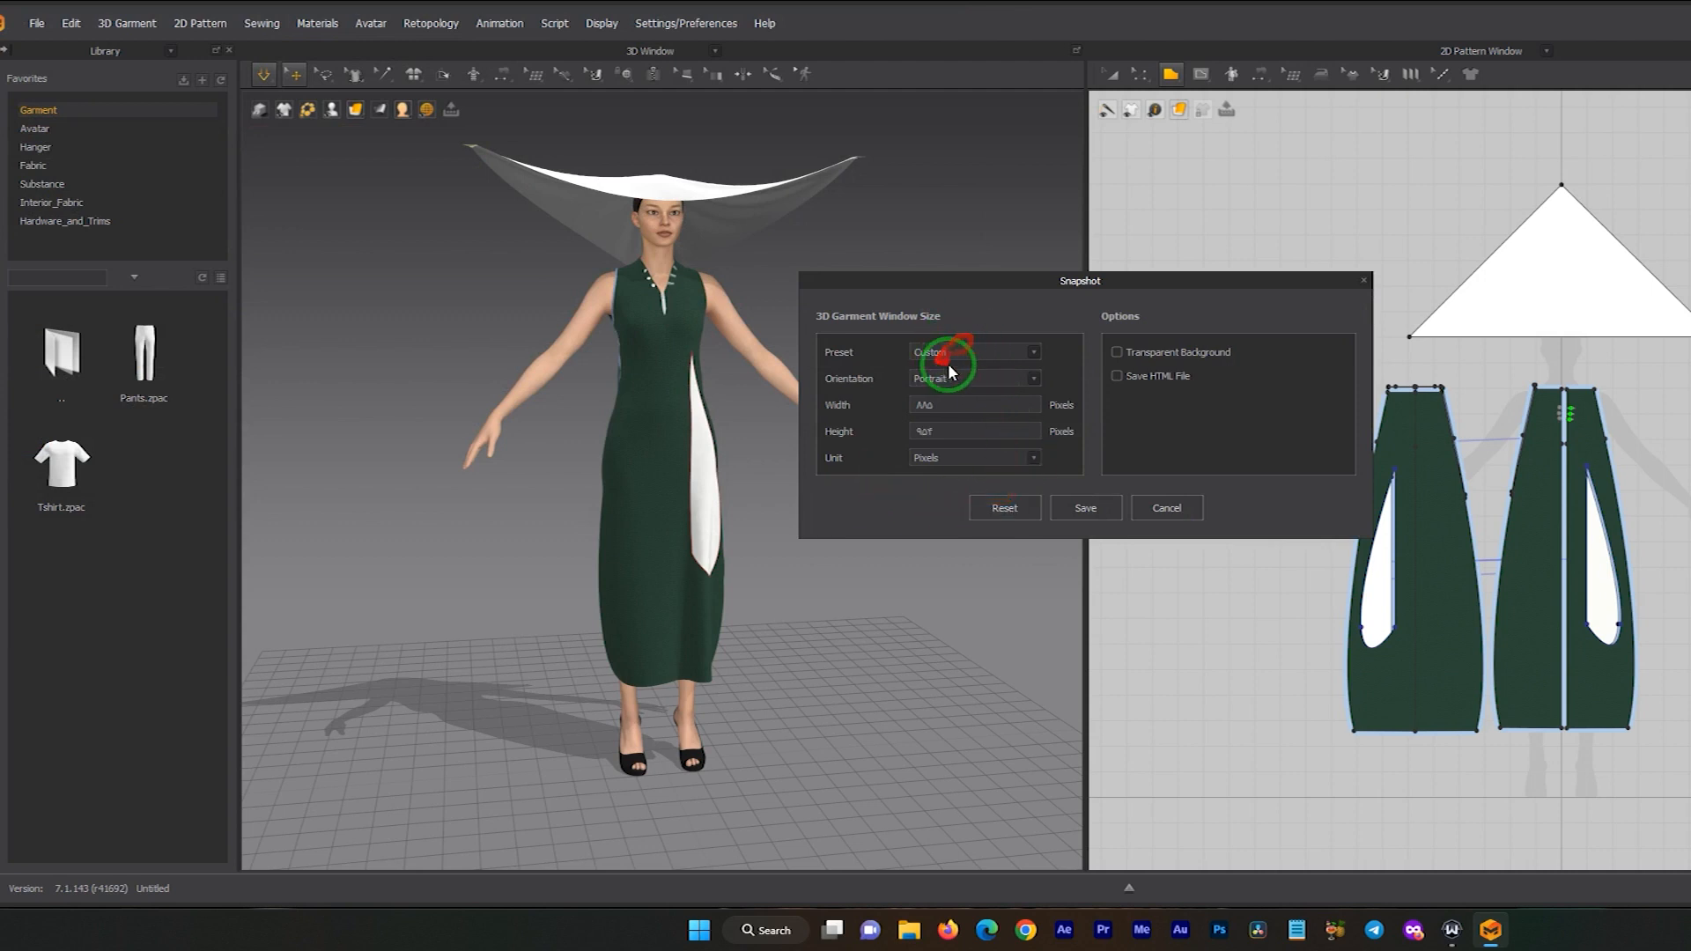
- Keep the Custom preset and set the snapshot size to 1000 pixels wide and 1000 pixels high
left_click(967, 352)
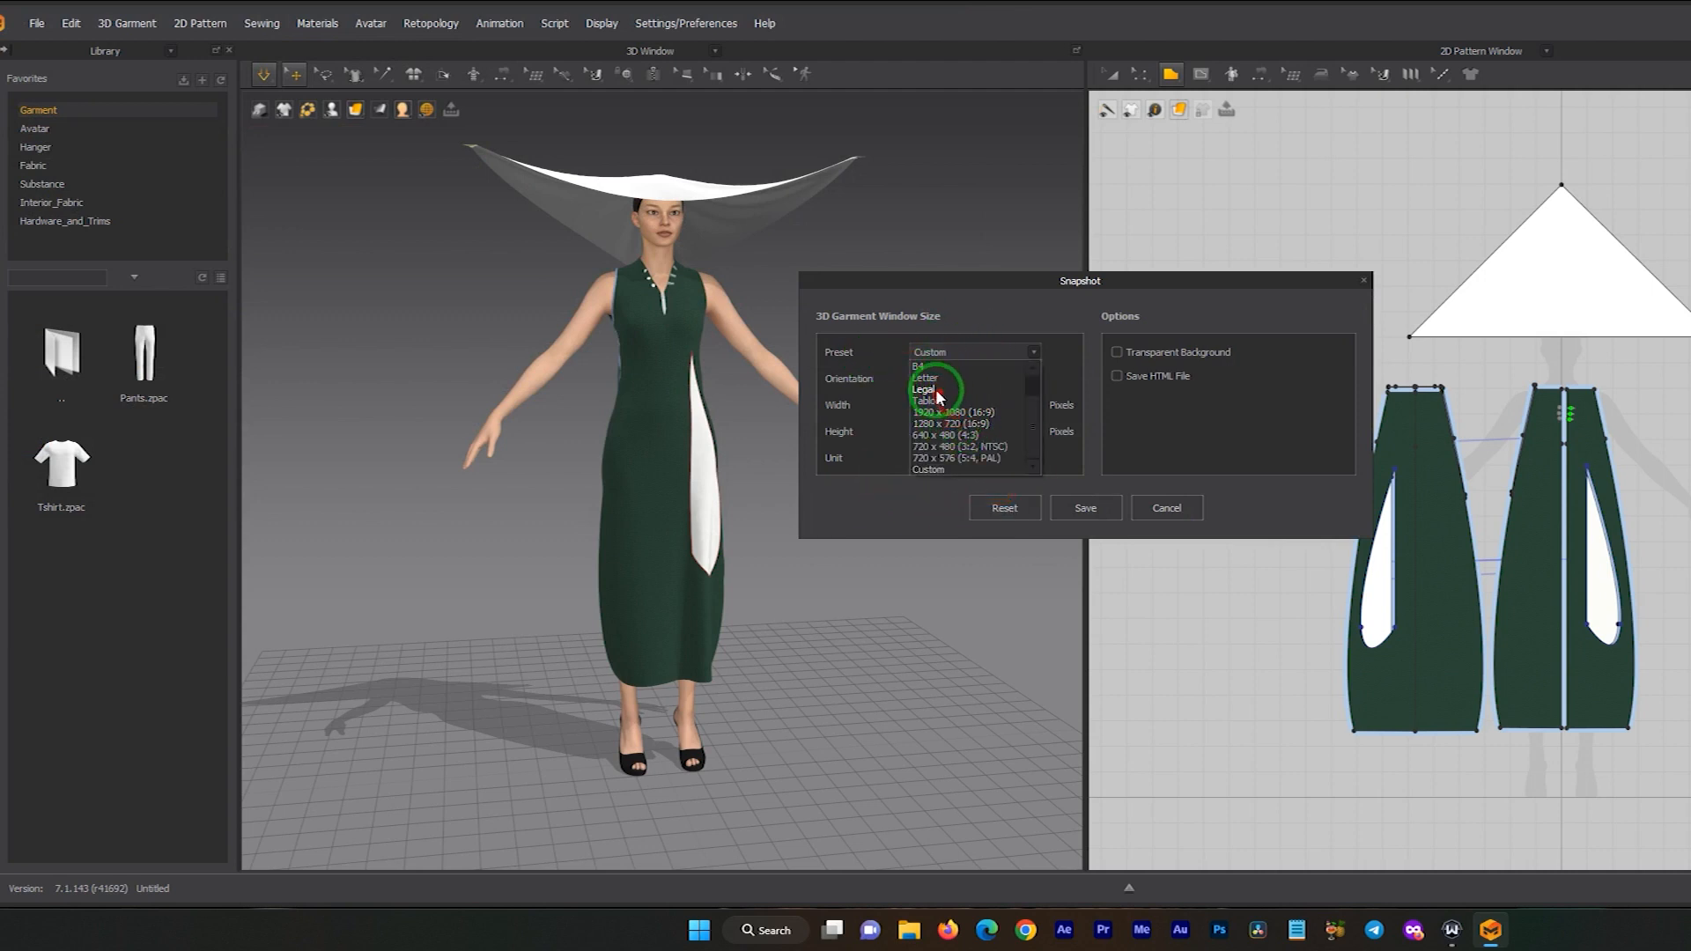
left_click(932, 315)
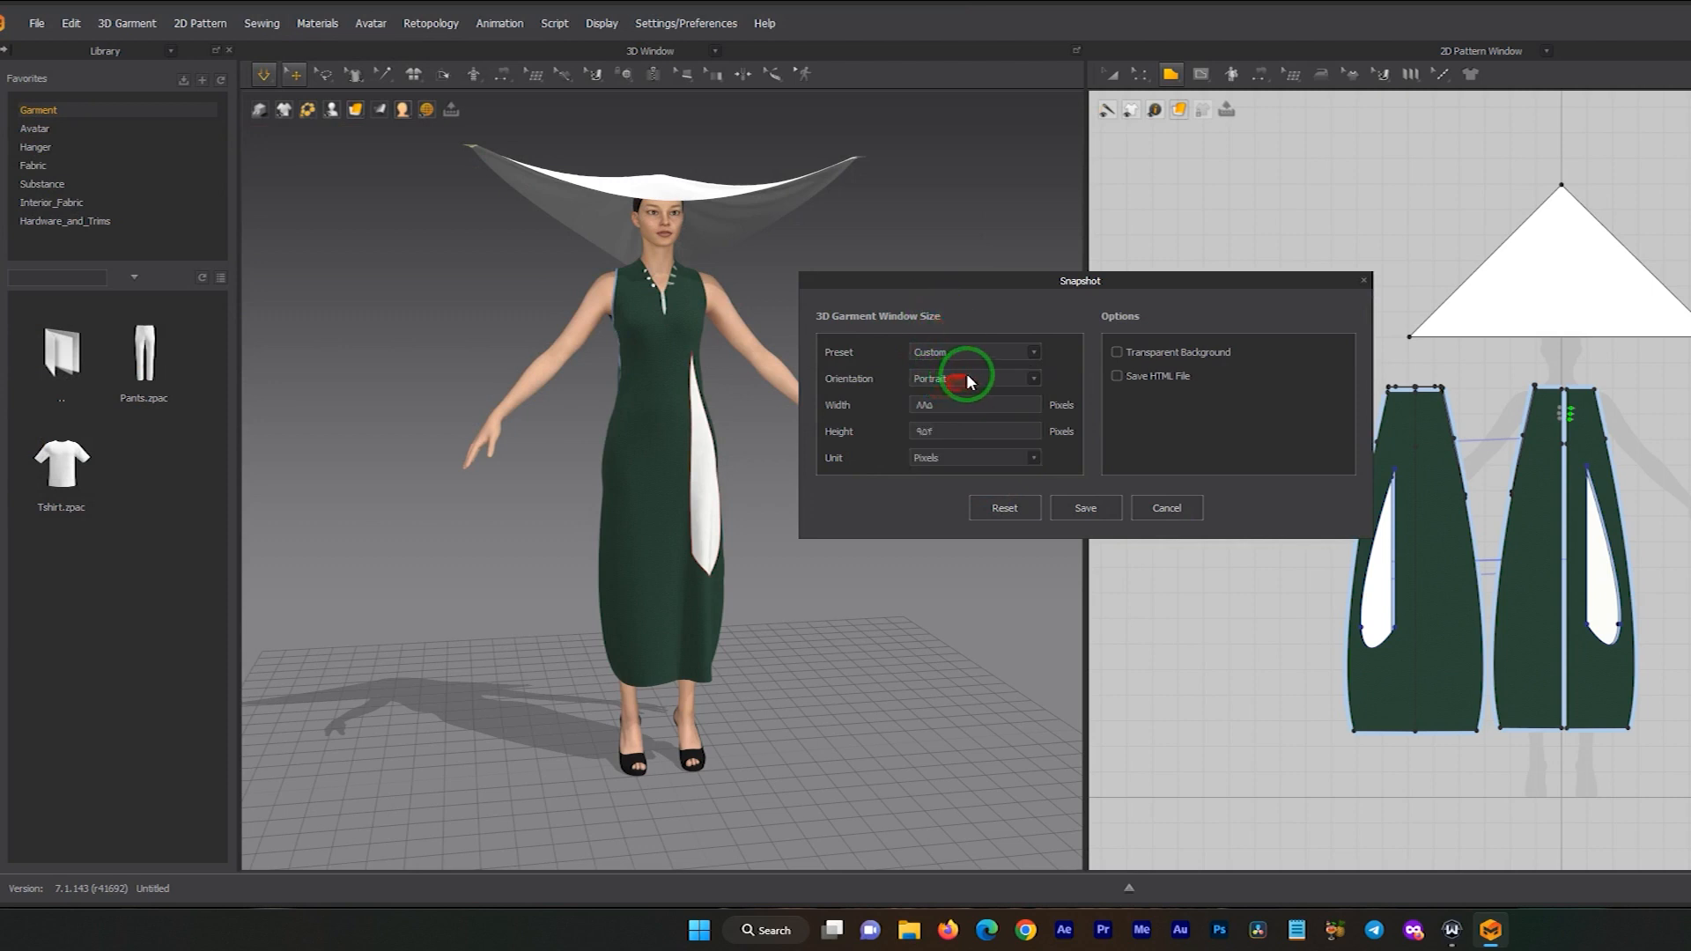
left_click_drag(940, 404, 828, 418)
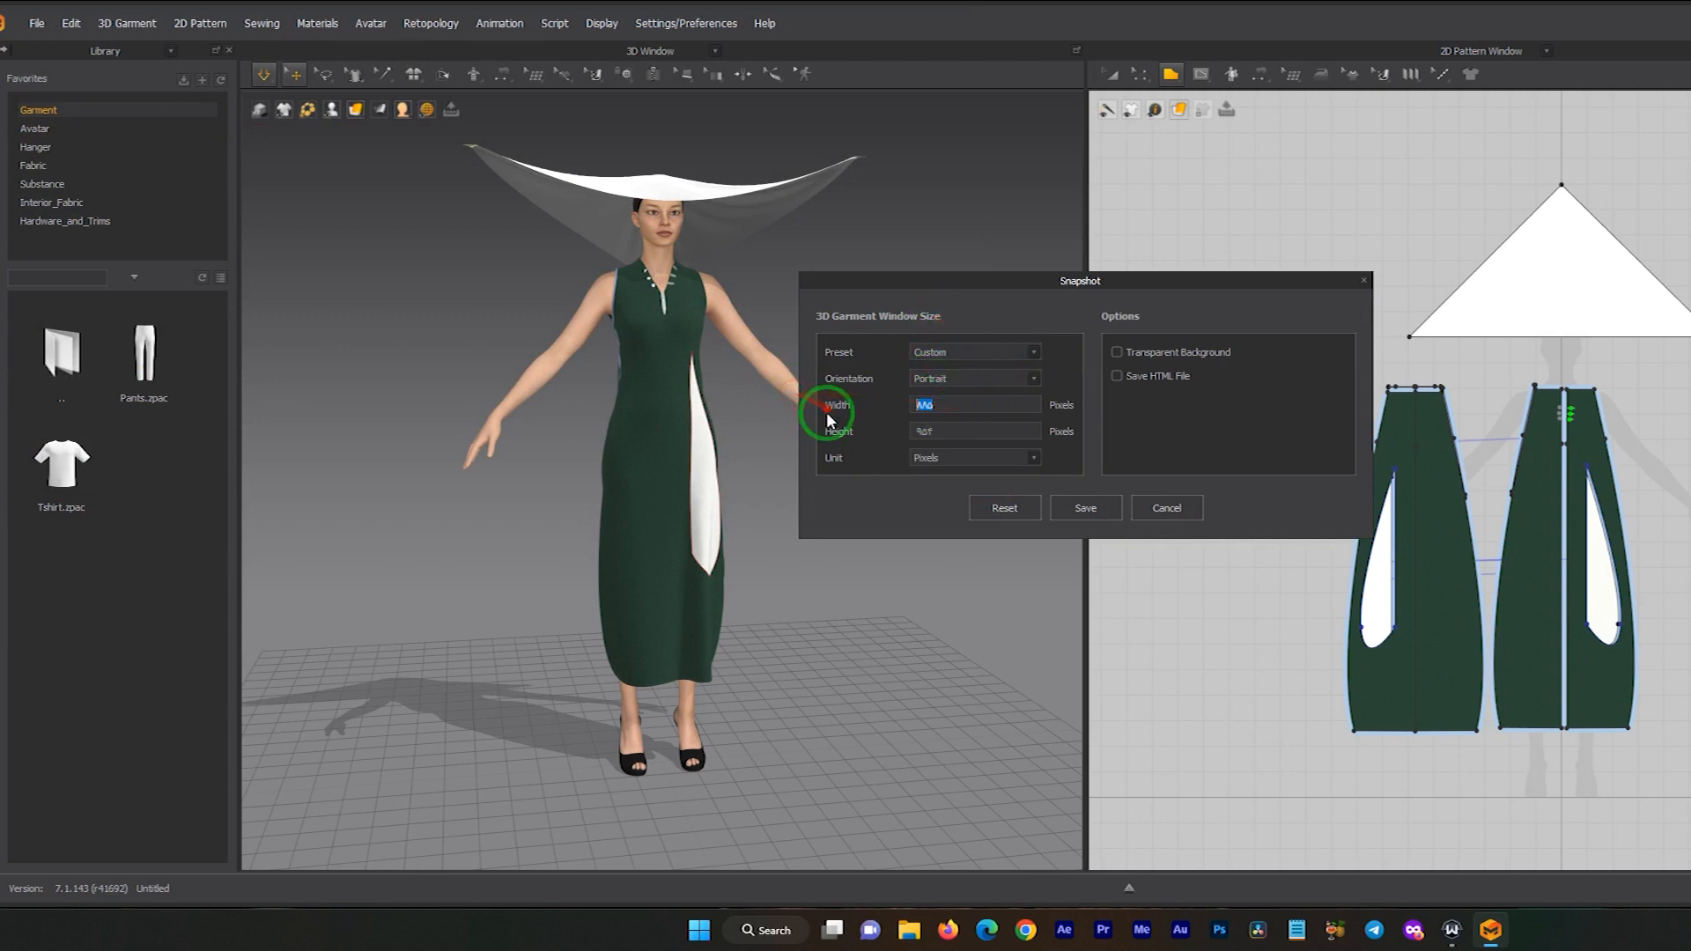
left_click_drag(966, 433, 872, 437)
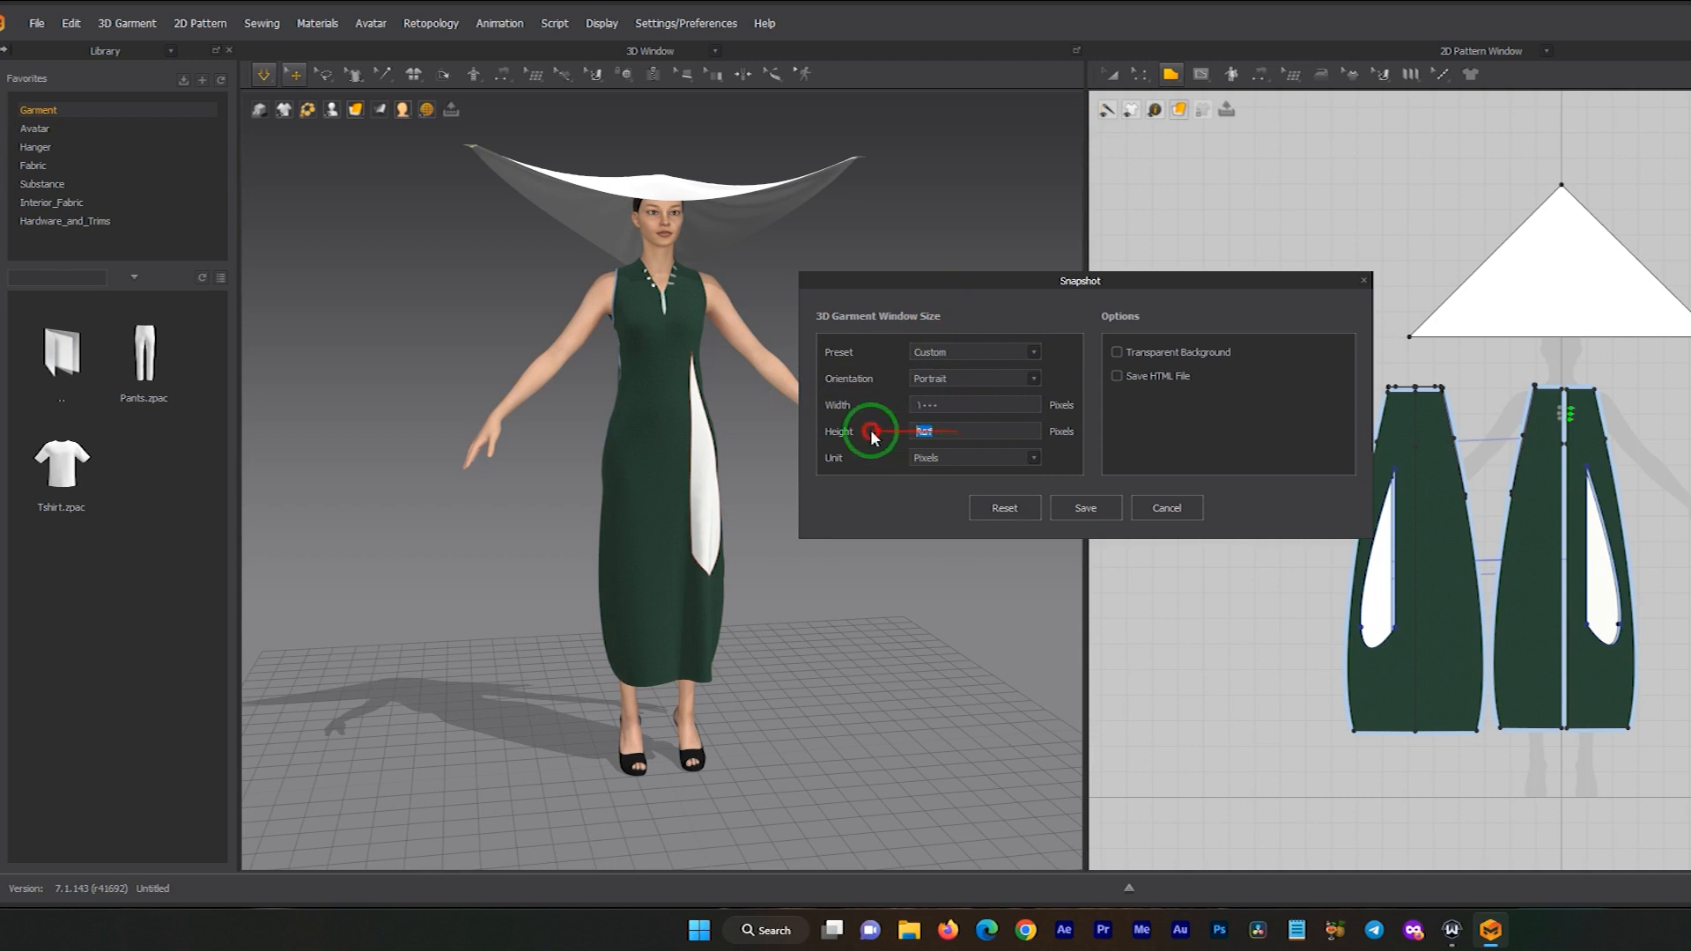
type("1000")
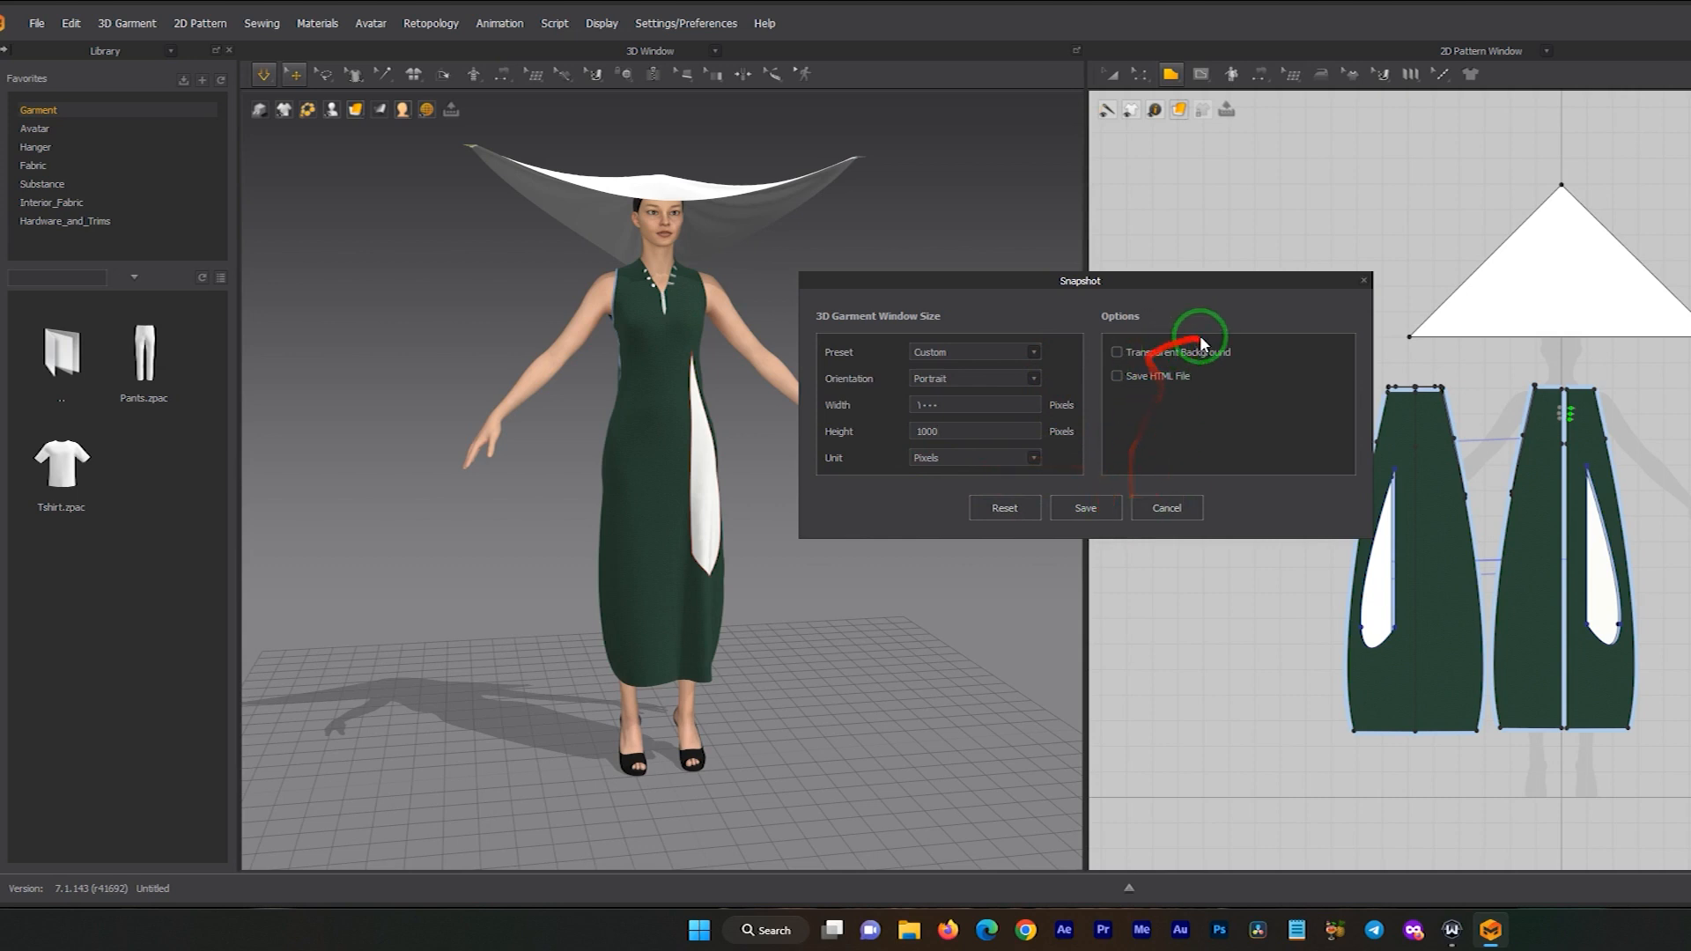
- Enable the transparent background for the snapshot and save the image
left_click(1167, 354)
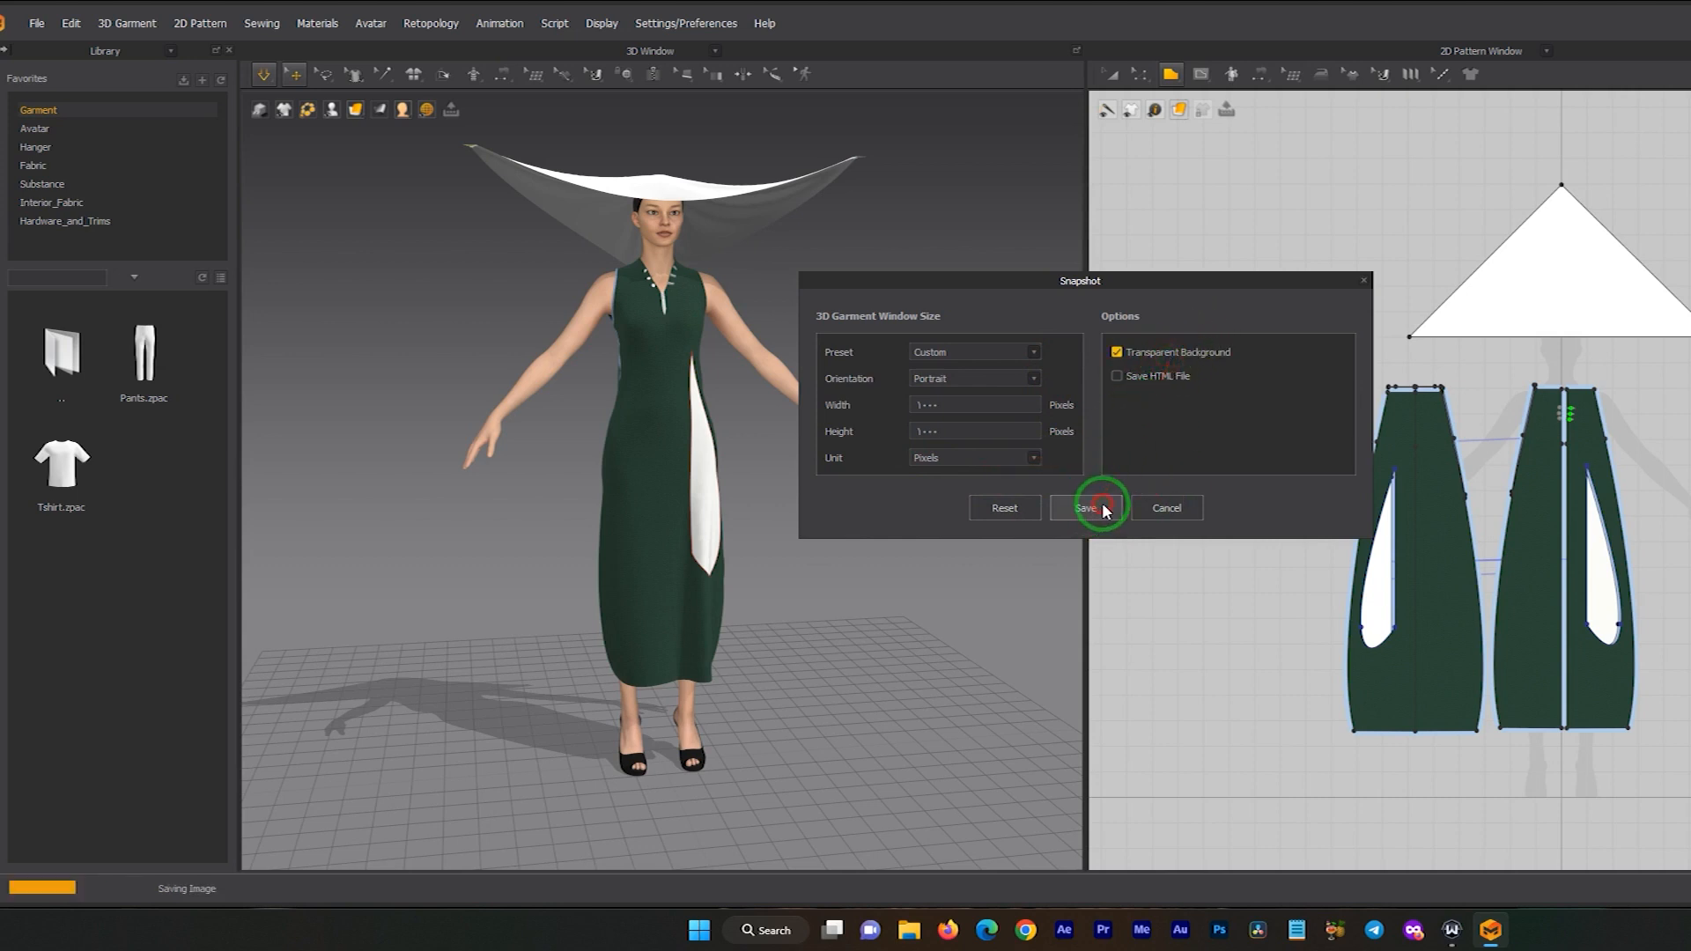
left_click(1103, 509)
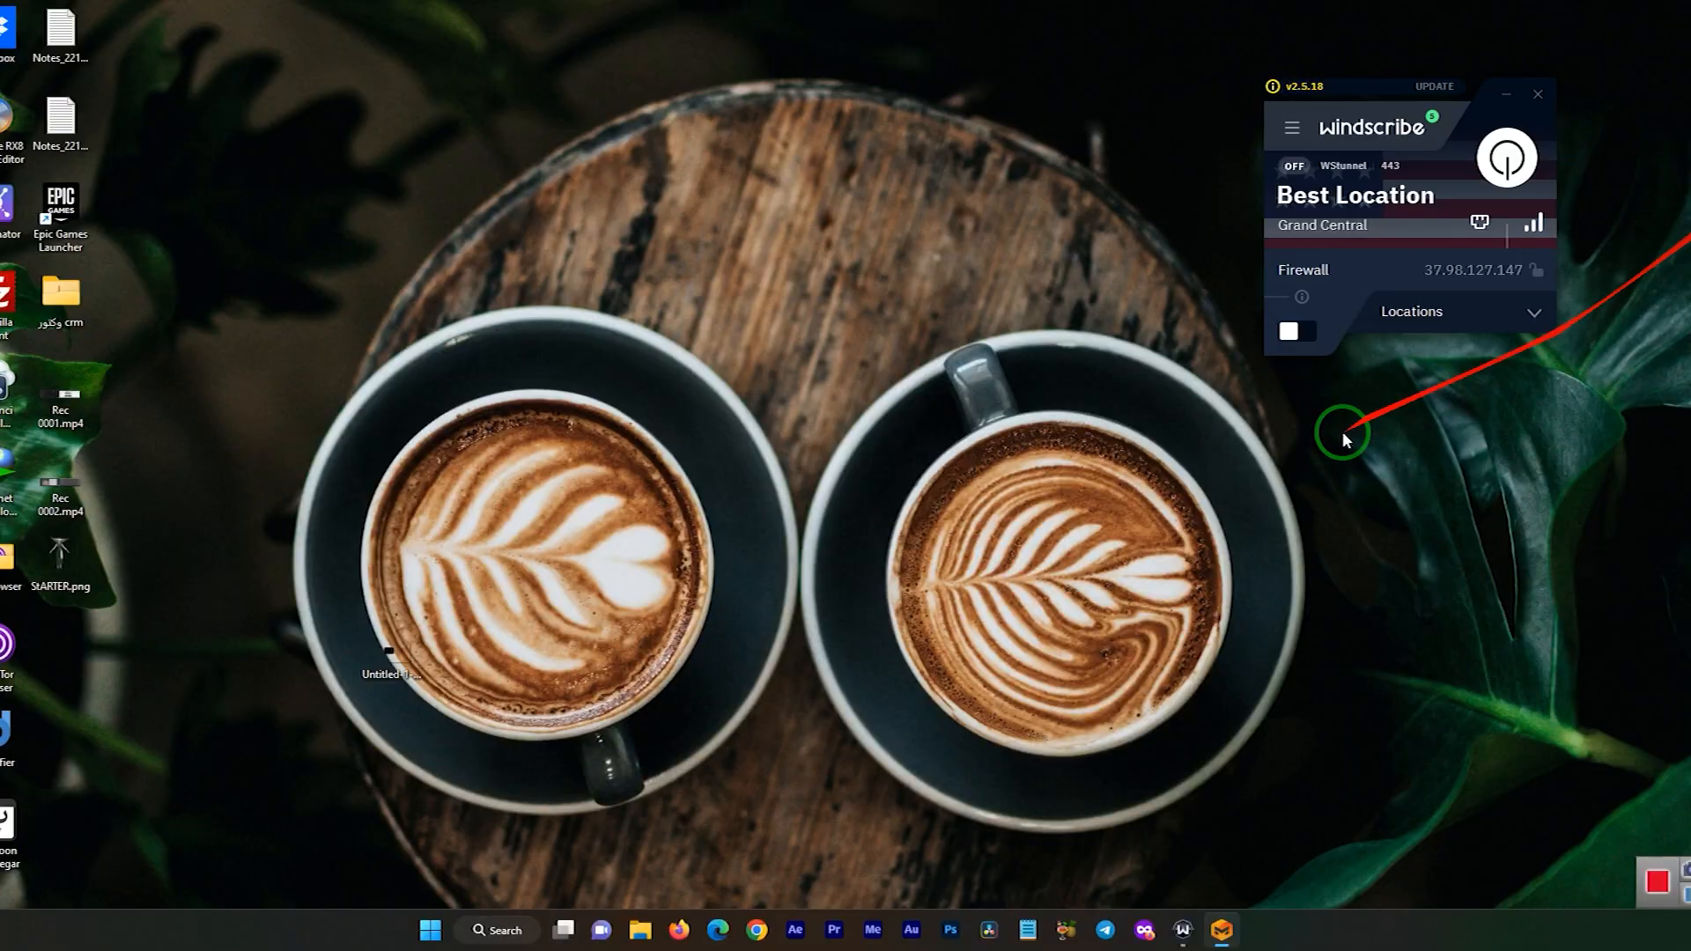
- Open StARTER.png from the desktop in the image viewer, maximize it, and inspect the dress and headscarf up close and in full
double_click(66, 569)
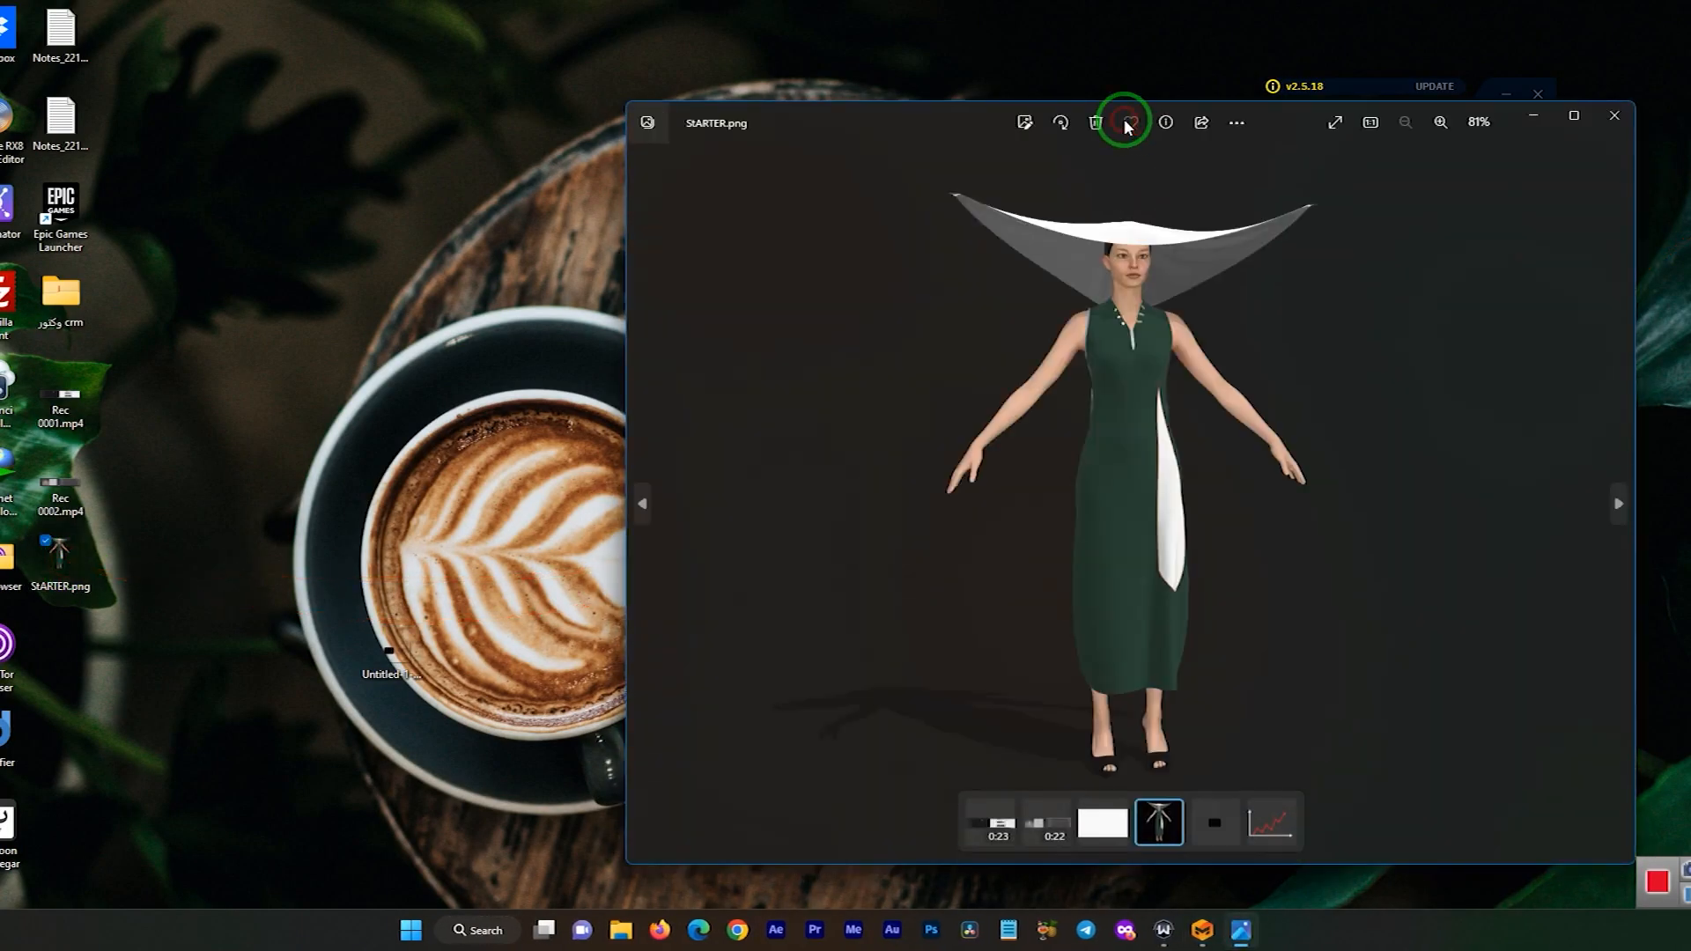
double_click(958, 116)
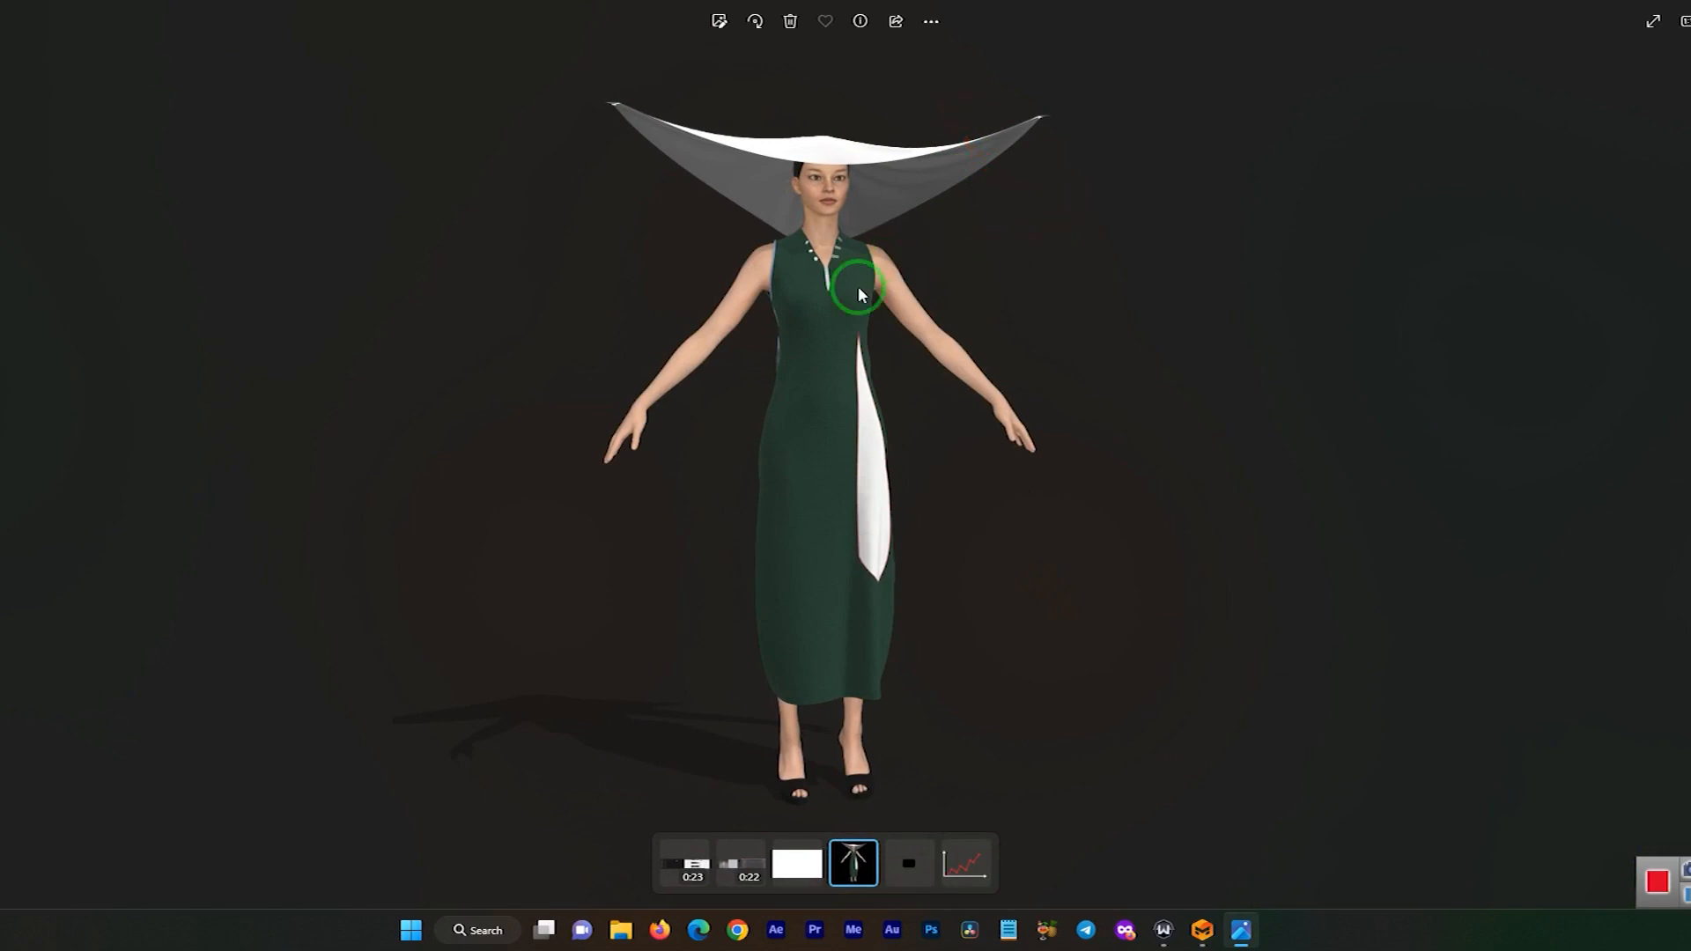
scroll(831, 271, "up", 8)
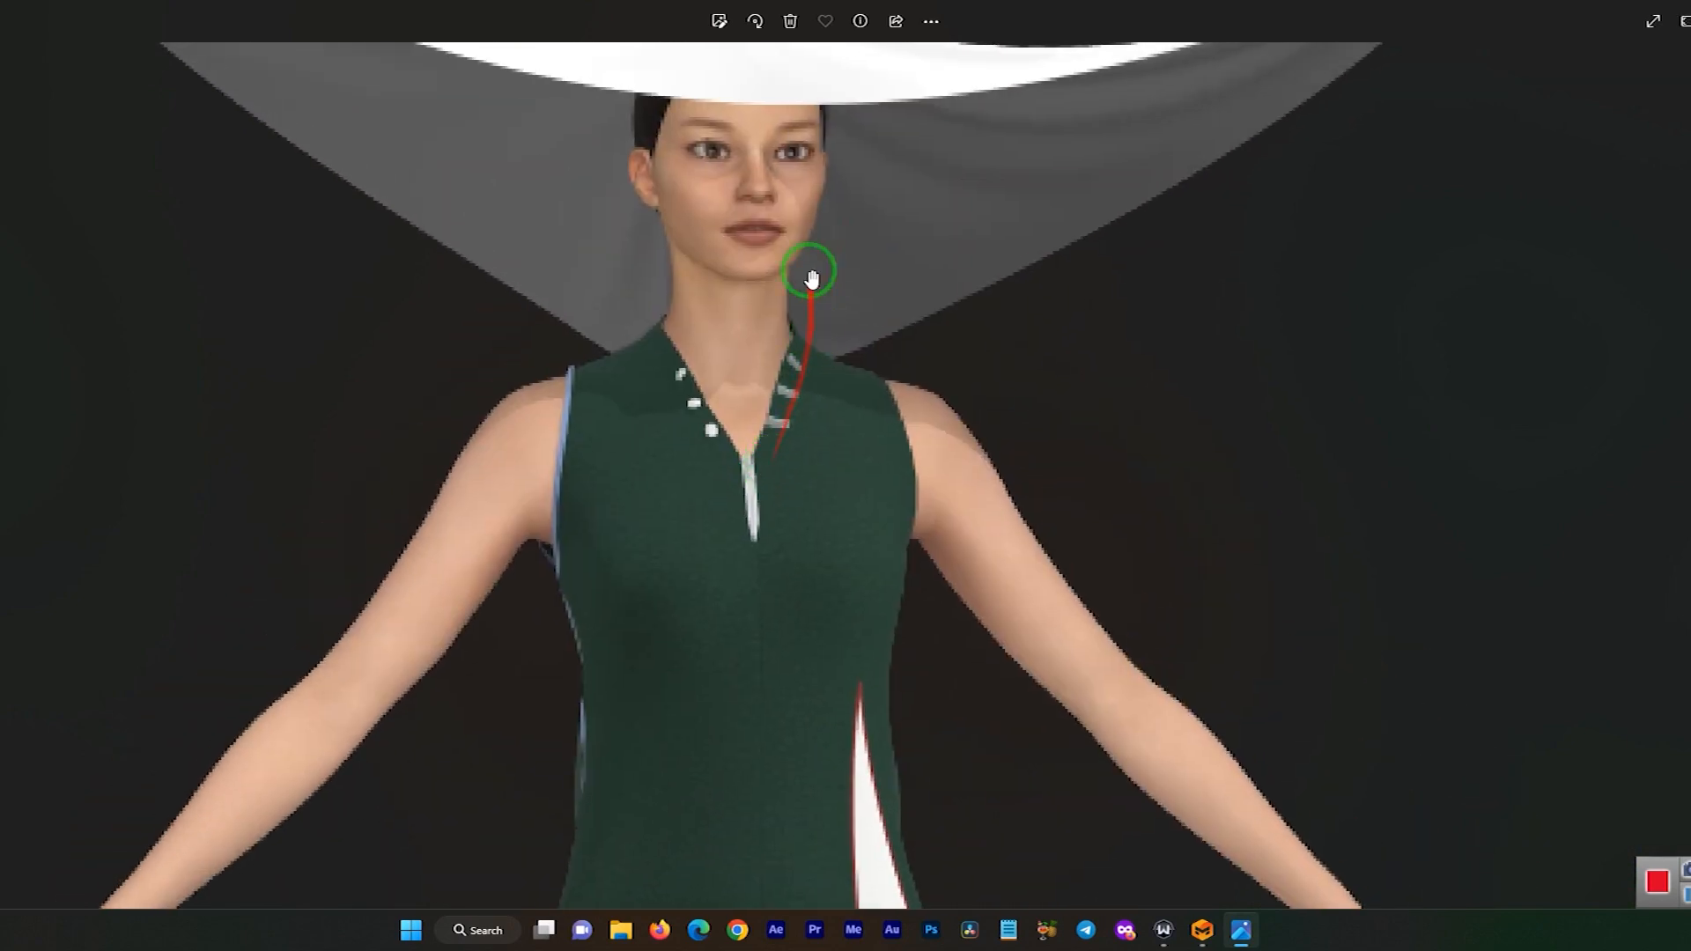
scroll(811, 291, "down", 8)
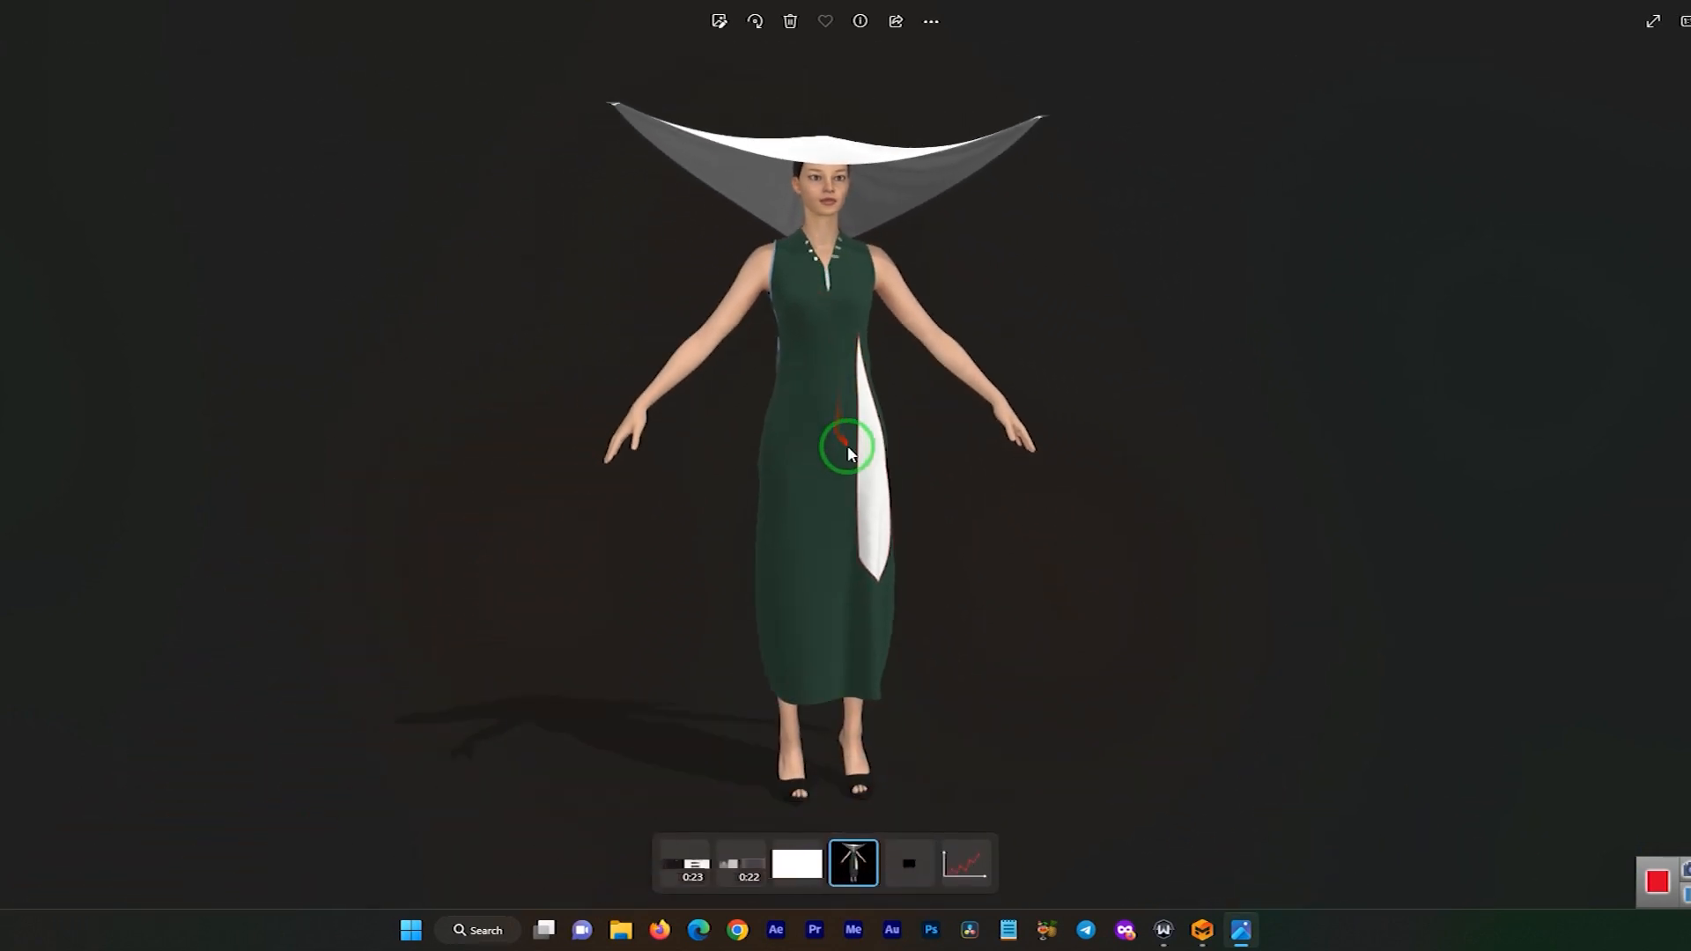
scroll(874, 369, "down", 2)
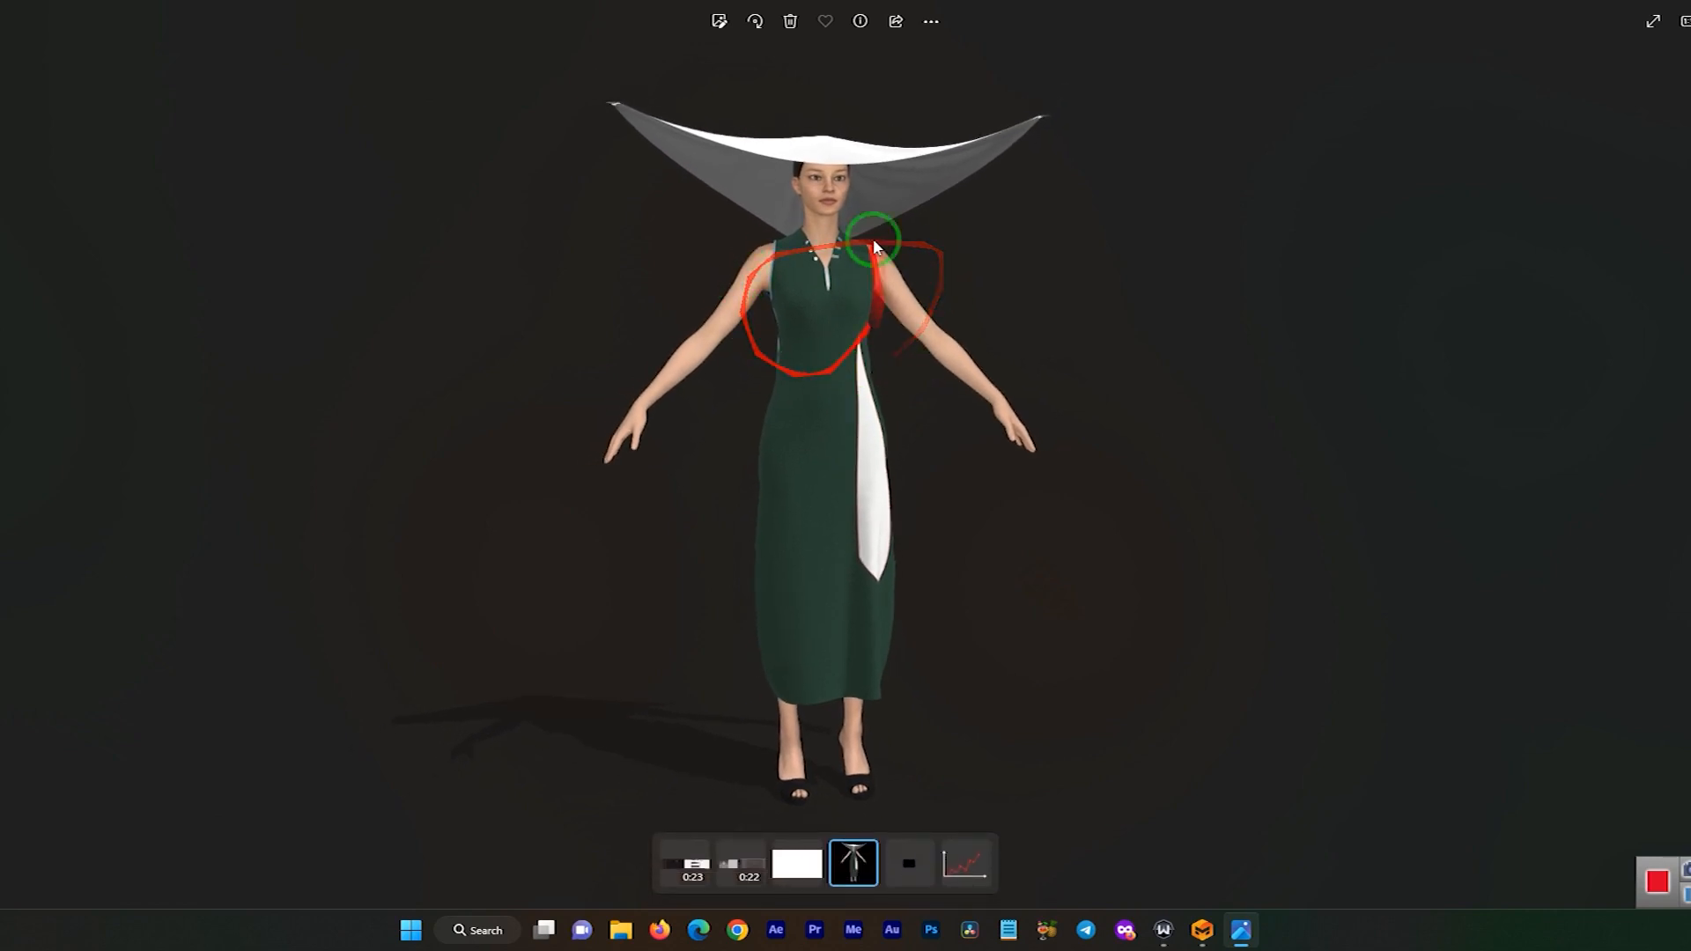